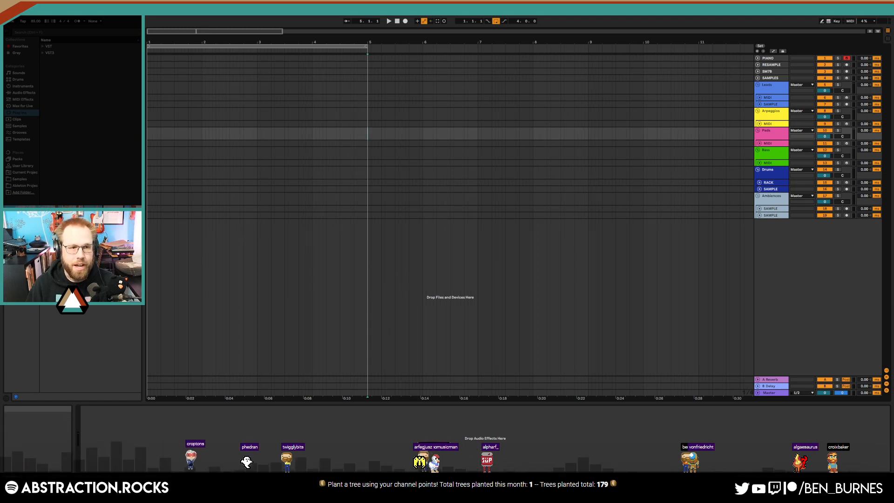
Open the _Sample Crate folder in the Samples location and preview the Cursed Voicemail 2023-01-04 sample.
{"action": "left_click", "coordinate": [18, 179]}
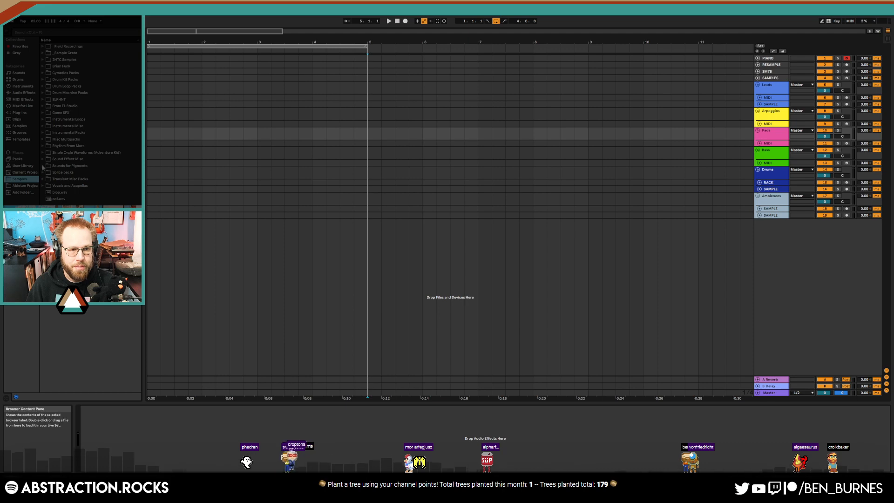
{"action": "left_click", "coordinate": [42, 53]}
{"action": "scroll", "coordinate": [93, 116], "scroll_direction": "down", "scroll_amount": 15}
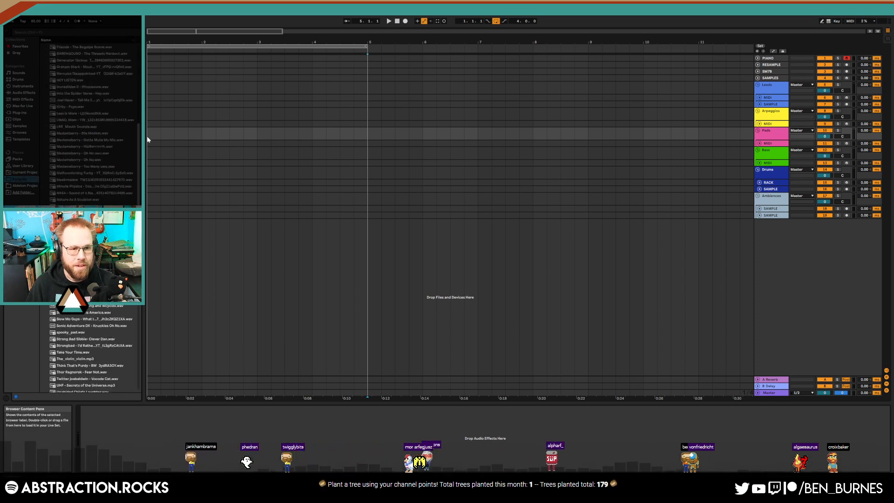
{"action": "left_click_drag", "start_coordinate": [147, 144], "coordinate": [145, 93]}
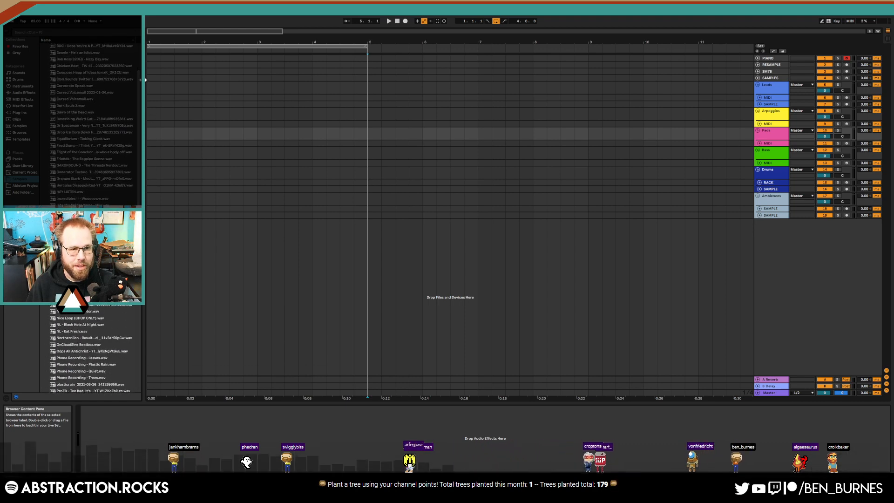
{"action": "left_click", "coordinate": [113, 95]}
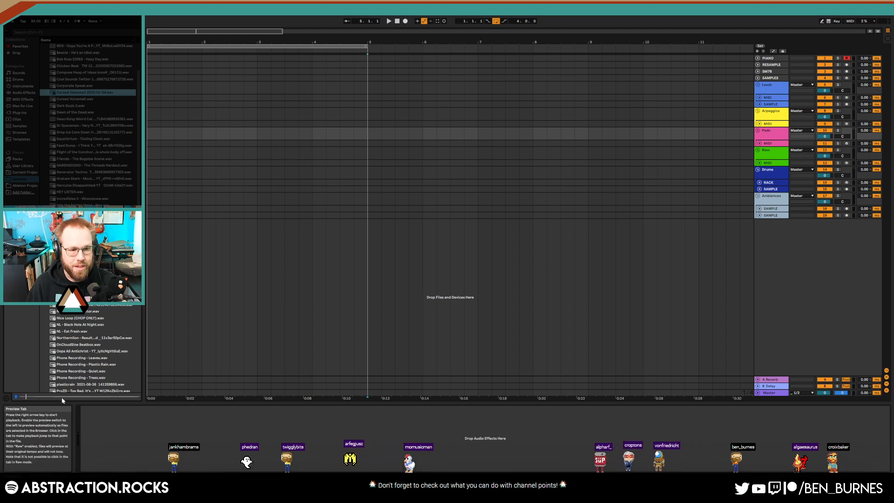
Place the Cursed Voicemail 2023-01-04 sample at bar 6 on the lower Ambiences SAMPLE track and play it from bar 10.
{"action": "left_click_drag", "start_coordinate": [82, 96], "coordinate": [582, 219]}
{"action": "left_click", "coordinate": [760, 215]}
{"action": "left_click", "coordinate": [643, 236]}
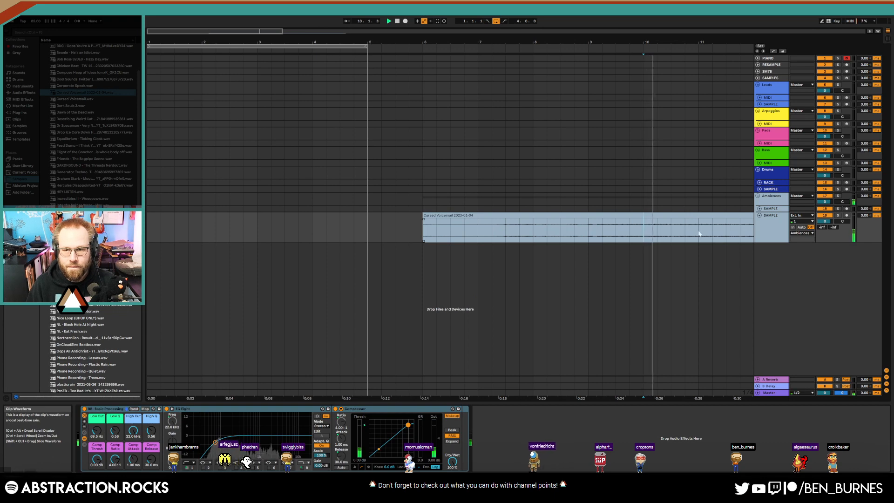
{"action": "left_click_drag", "start_coordinate": [712, 42], "coordinate": [710, 23]}
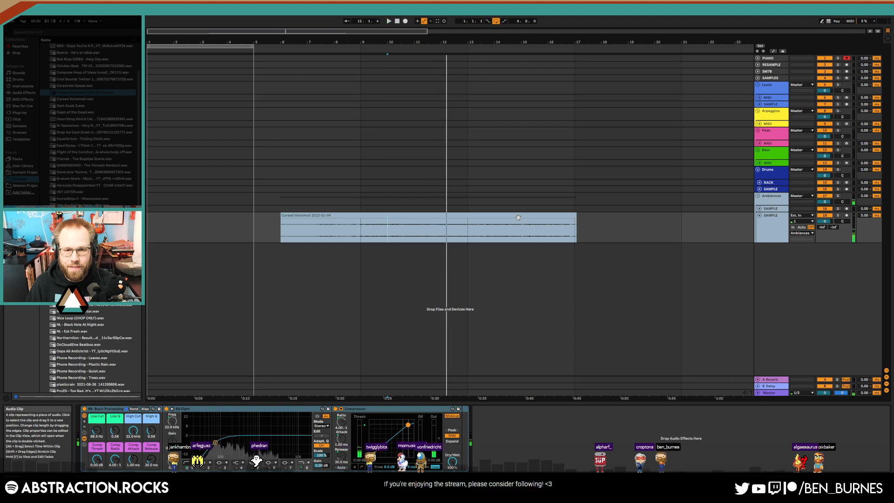
Delete the voicemail clip from the lower Ambiences SAMPLE track.
{"action": "left_click", "coordinate": [448, 233]}
{"action": "key", "text": "Delete"}
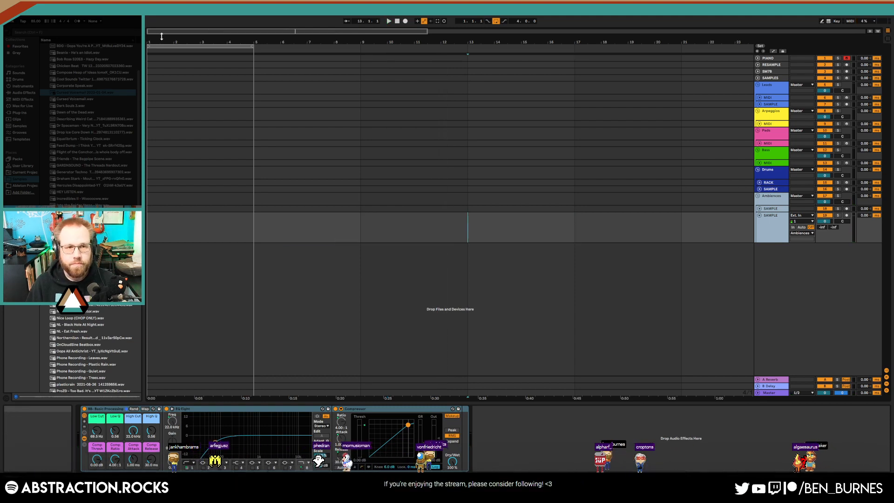
{"action": "left_click_drag", "start_coordinate": [162, 41], "coordinate": [161, 88]}
{"action": "left_click", "coordinate": [232, 163]}
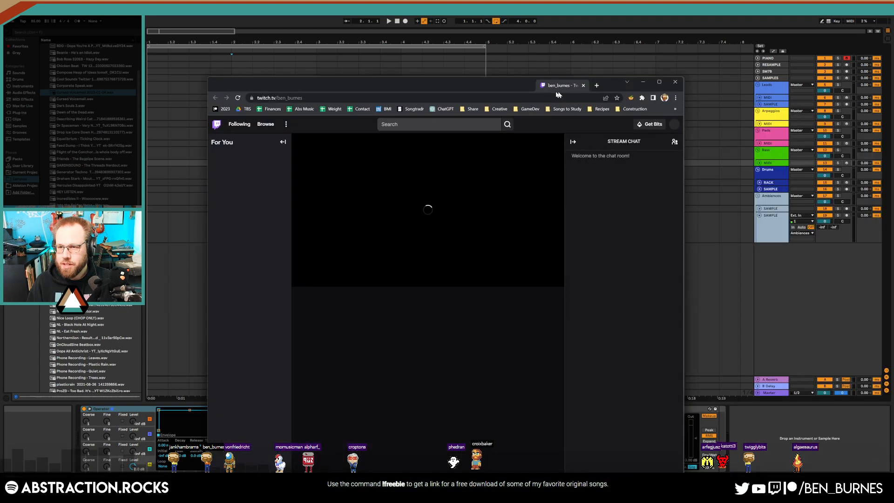
Switch to the Twitch channel page in the browser, send "test" in the stream chat, and close the window.
{"action": "left_click_drag", "start_coordinate": [559, 93], "coordinate": [620, 55]}
{"action": "left_click", "coordinate": [362, 245]}
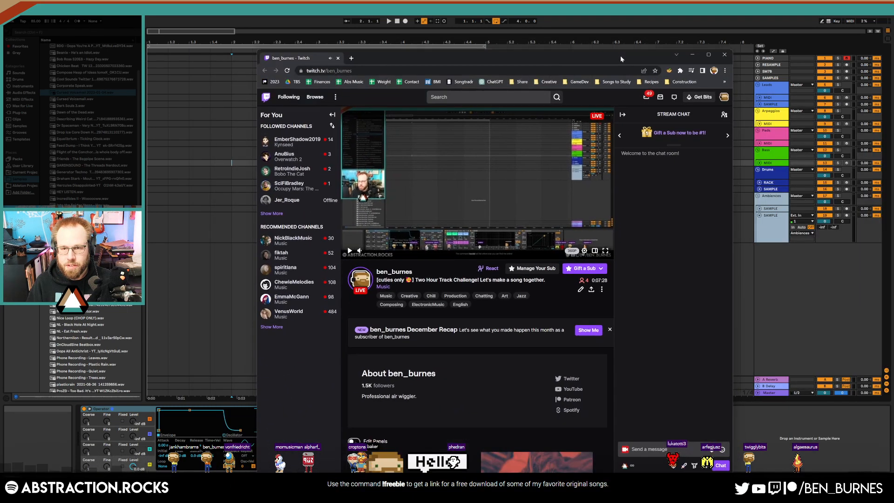
{"action": "type", "text": "test"}
{"action": "key", "text": "Return"}
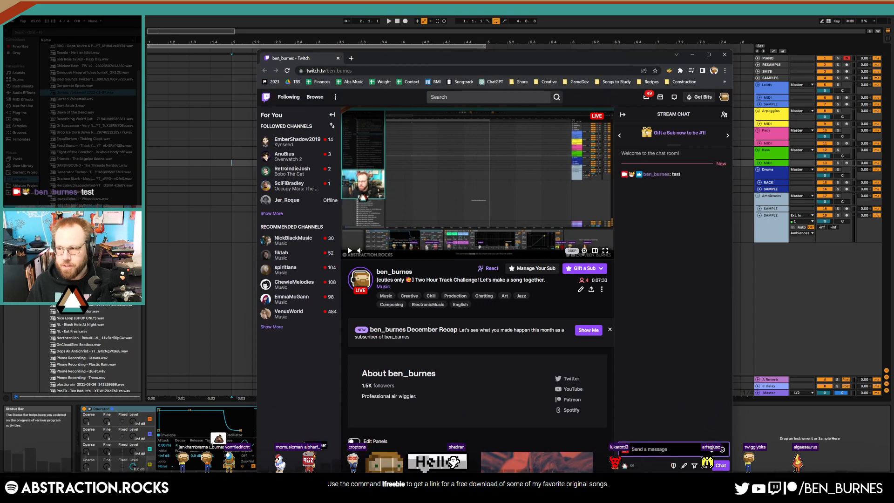
{"action": "left_click", "coordinate": [724, 54]}
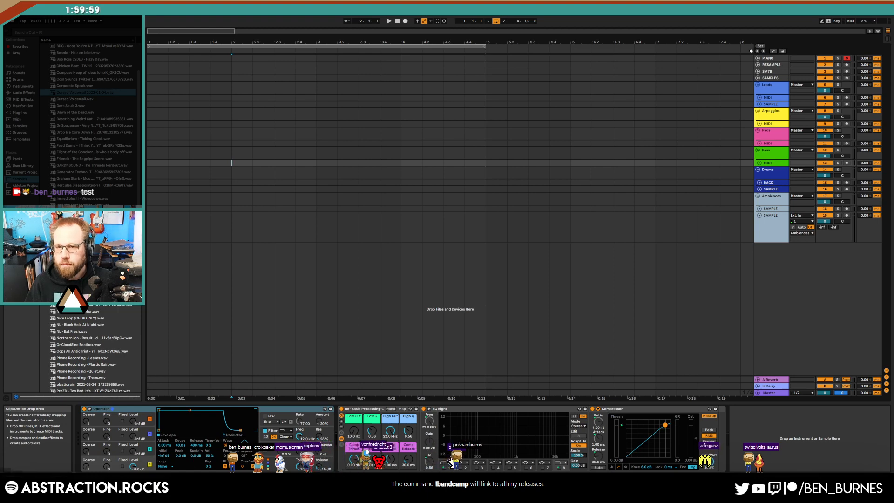
Open the ADSR Sample Manager on the SAMPLES track and search for "kick".
{"action": "left_click", "coordinate": [774, 79]}
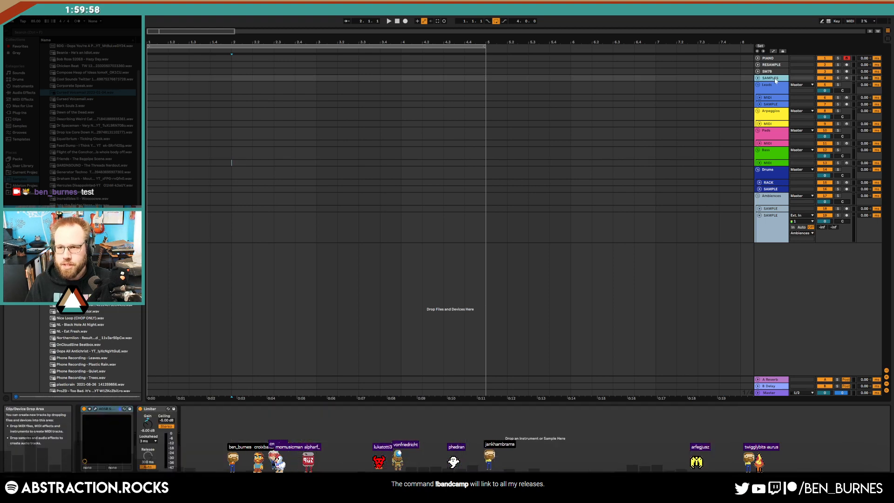
{"action": "left_click", "coordinate": [95, 408]}
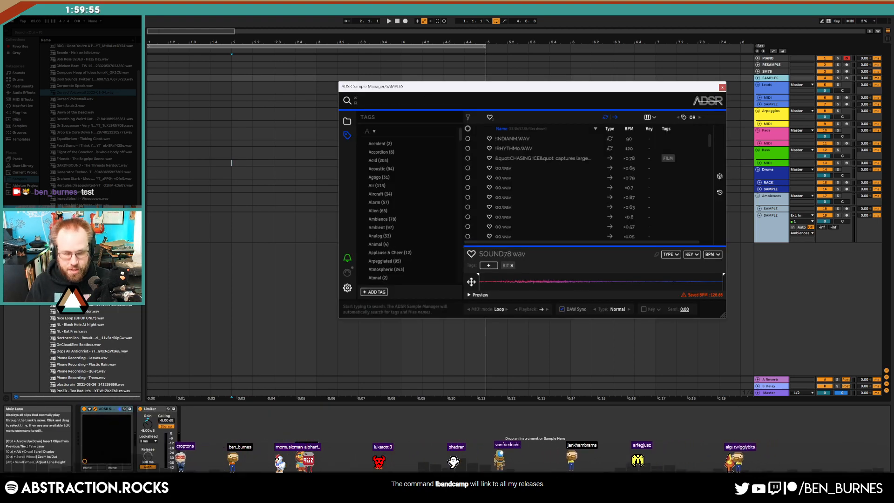
{"action": "type", "text": "kick"}
{"action": "key", "text": "Return"}
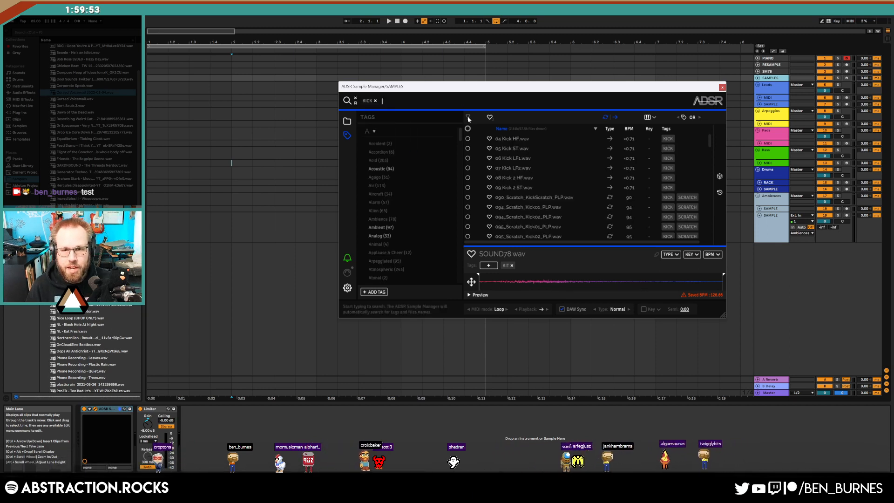
Audition several kick samples, including 095_Scratch_Kick16_PLP, 2020-04-01 Simply Water - Kick and 095_Scratch_Kick09_PLP.
{"action": "scroll", "coordinate": [543, 162], "scroll_direction": "down", "scroll_amount": 5}
{"action": "left_click", "coordinate": [539, 180]}
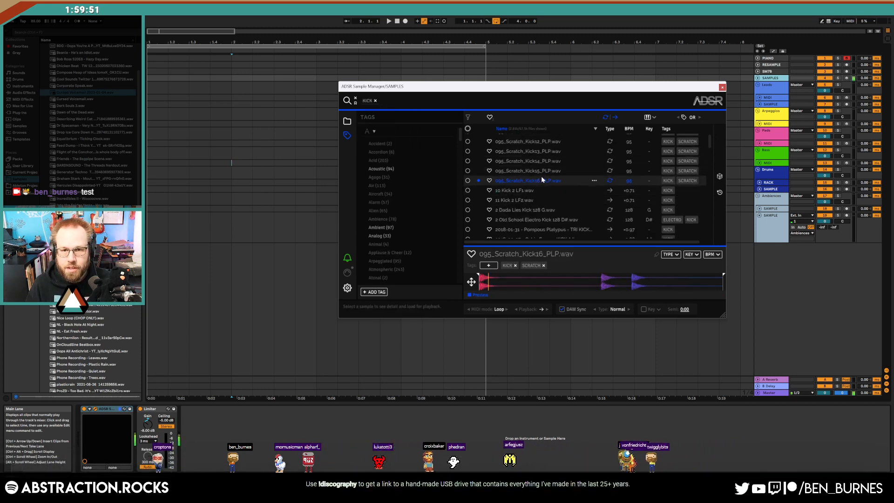
{"action": "left_click", "coordinate": [540, 192]}
{"action": "left_click", "coordinate": [541, 200]}
{"action": "left_click", "coordinate": [544, 217]}
{"action": "scroll", "coordinate": [545, 208], "scroll_direction": "down", "scroll_amount": 4}
{"action": "left_click", "coordinate": [545, 207]}
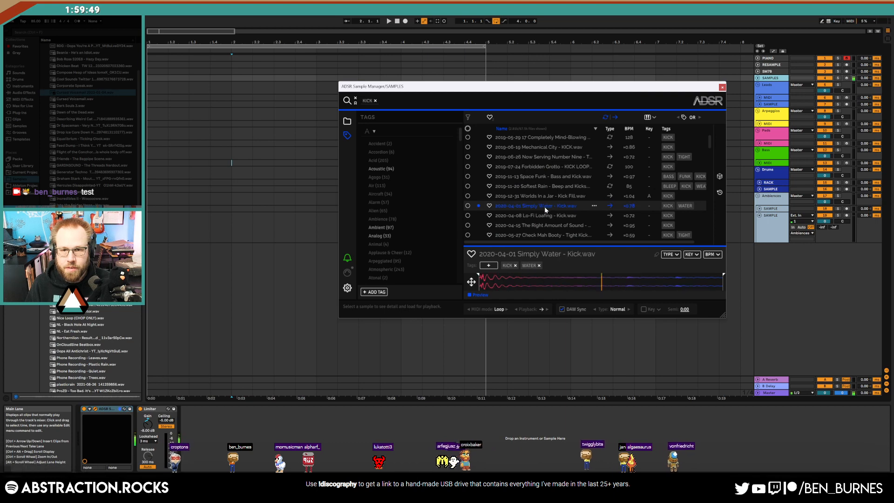
{"action": "scroll", "coordinate": [543, 196], "scroll_direction": "up", "scroll_amount": 5}
{"action": "left_click", "coordinate": [541, 177]}
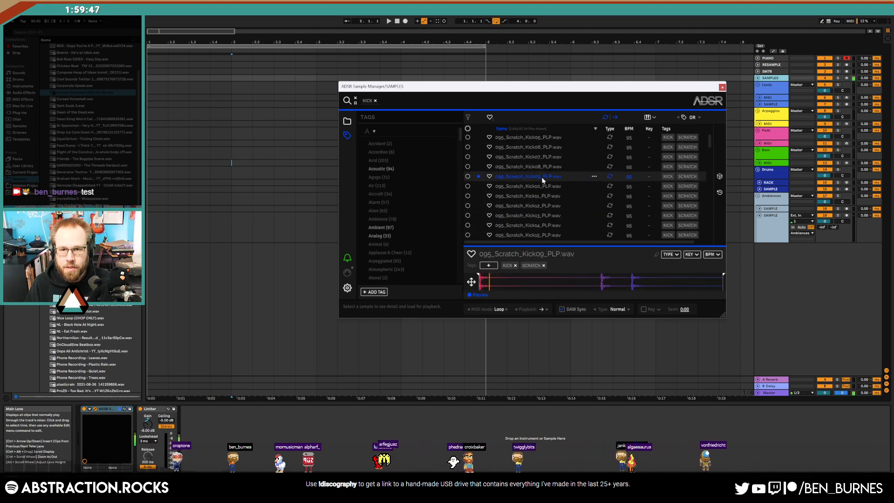
Audition the kick results one after another from 07 Kick LF2 through 095_Scratch_Kick07_PLP.
{"action": "scroll", "coordinate": [545, 171], "scroll_direction": "up", "scroll_amount": 5}
{"action": "left_click", "coordinate": [546, 171]}
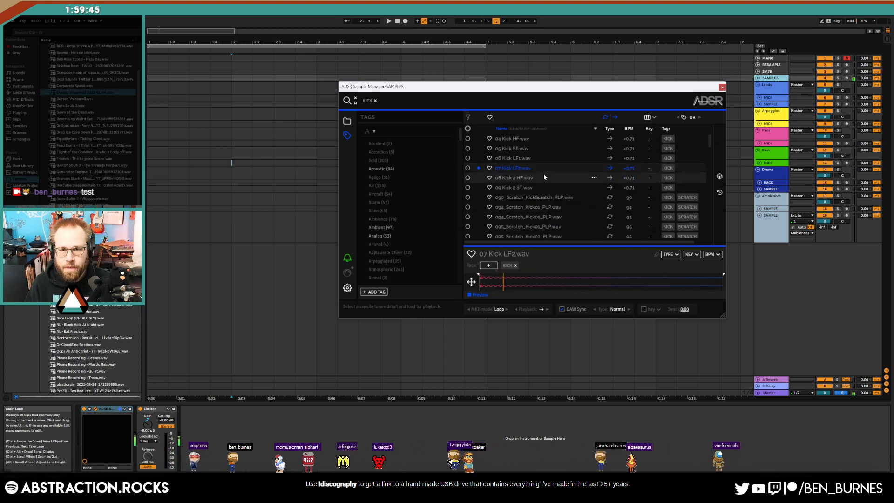
{"action": "left_click", "coordinate": [542, 186]}
{"action": "left_click", "coordinate": [558, 196]}
{"action": "left_click", "coordinate": [577, 207]}
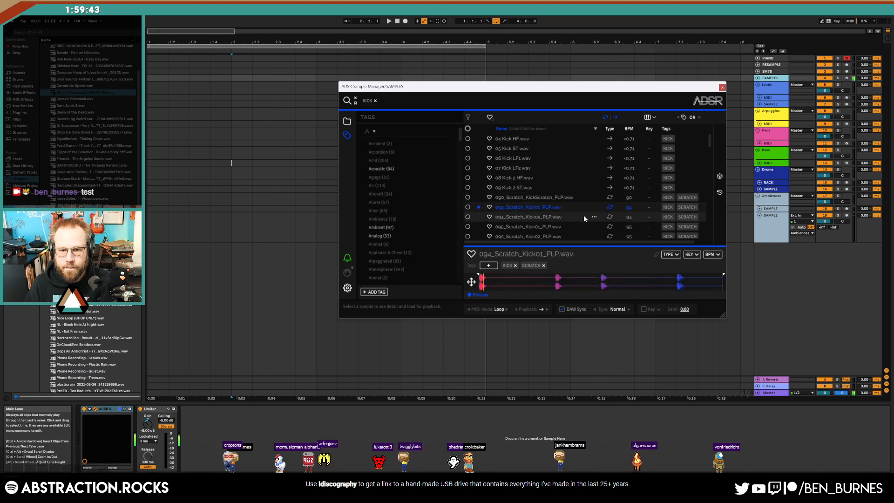
{"action": "key", "text": "Down"}
{"action": "key", "text": "Down"}
{"action": "key", "text": "Down"}
{"action": "key", "text": "Down"}
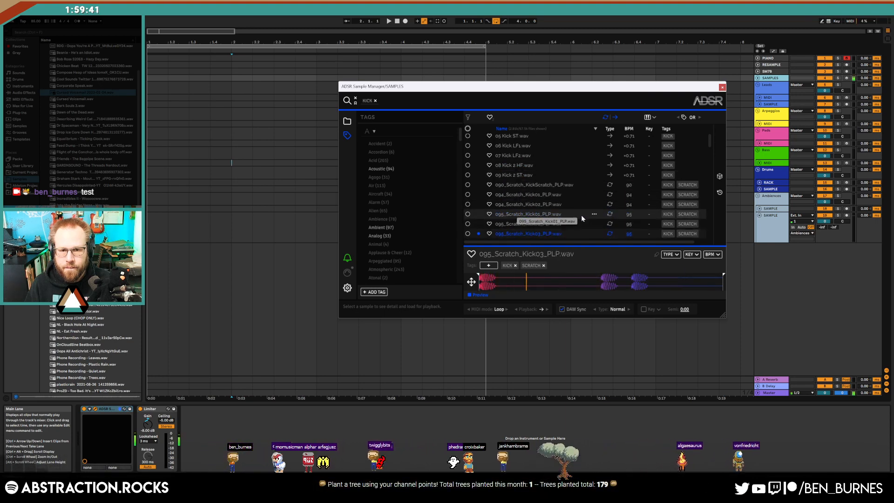
{"action": "key", "text": "Down"}
{"action": "key", "text": "Down"}
{"action": "key", "text": "Down"}
{"action": "key", "text": "Down"}
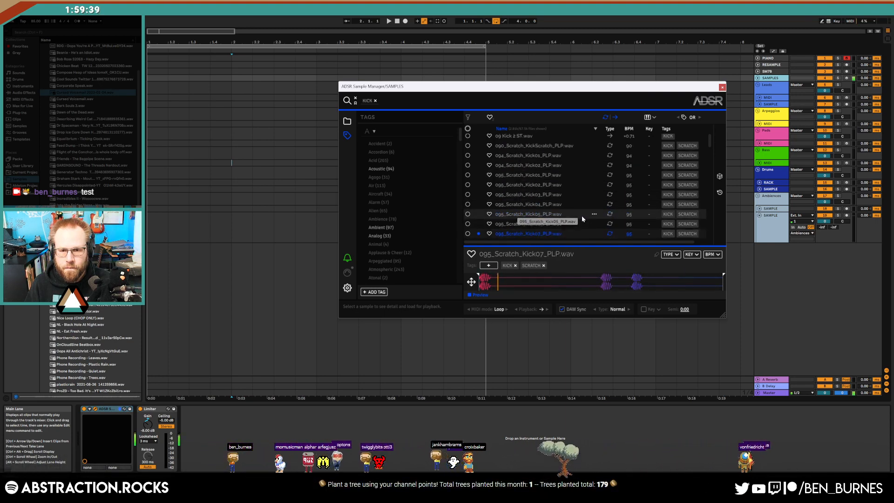
{"action": "scroll", "coordinate": [582, 216], "scroll_direction": "down", "scroll_amount": 3}
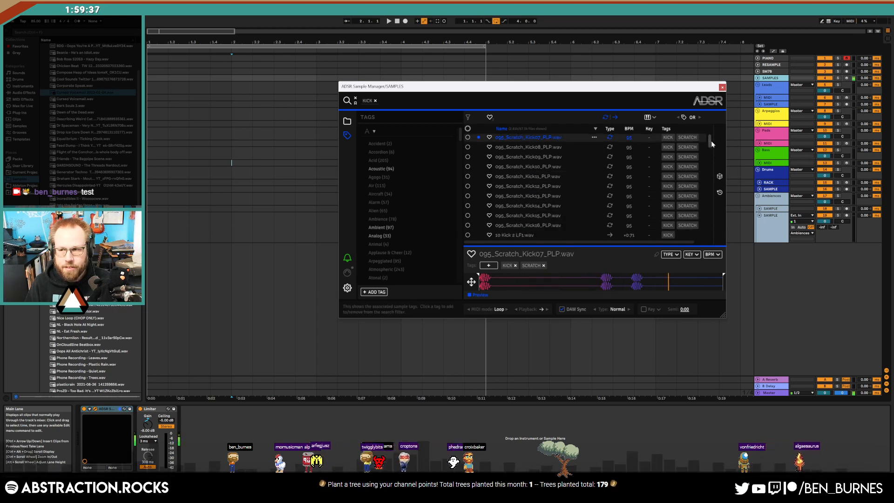
Audition the pATCHES hip hop drums kicks from kick 93 onward.
{"action": "left_click_drag", "start_coordinate": [711, 141], "coordinate": [586, 175]}
{"action": "left_click", "coordinate": [586, 176]}
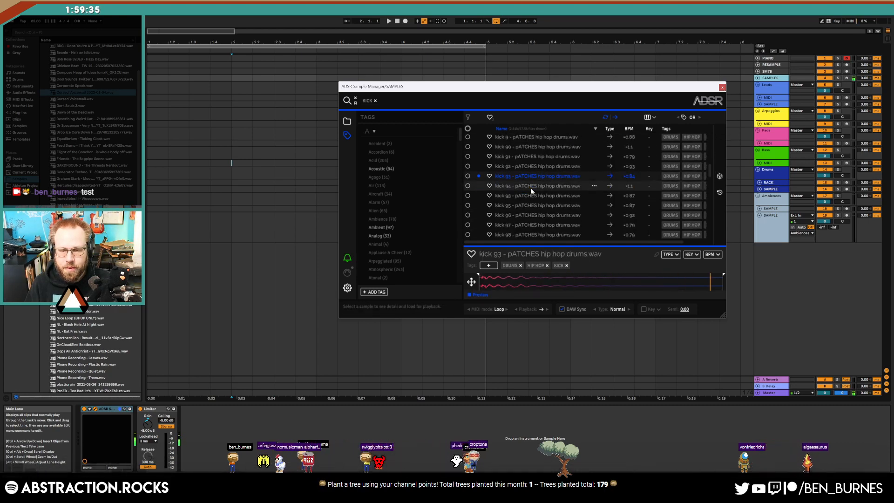
{"action": "key", "text": "Down"}
{"action": "key", "text": "Down"}
{"action": "key", "text": "Down"}
{"action": "key", "text": "Down"}
Audition the buzz kicks, Kick Chord and the samples following it, settling on Kick Decay 1.
{"action": "scroll", "coordinate": [549, 205], "scroll_direction": "down", "scroll_amount": 4}
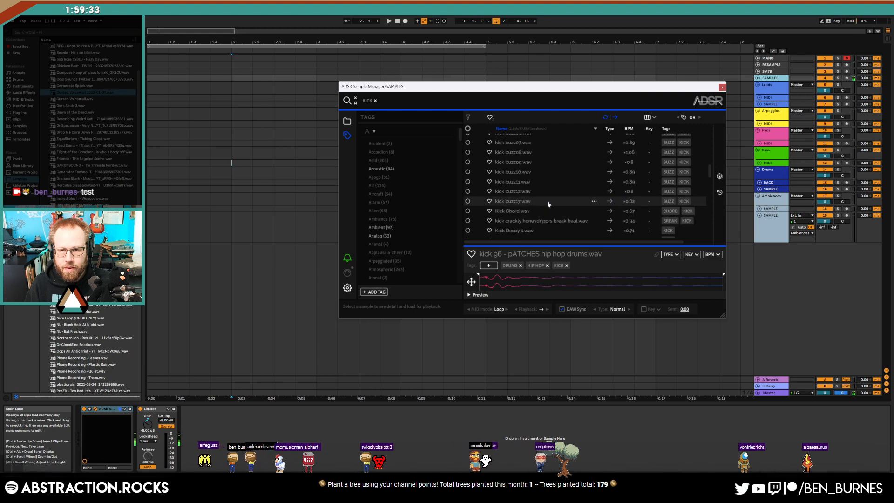
{"action": "left_click", "coordinate": [535, 182]}
{"action": "left_click", "coordinate": [536, 191]}
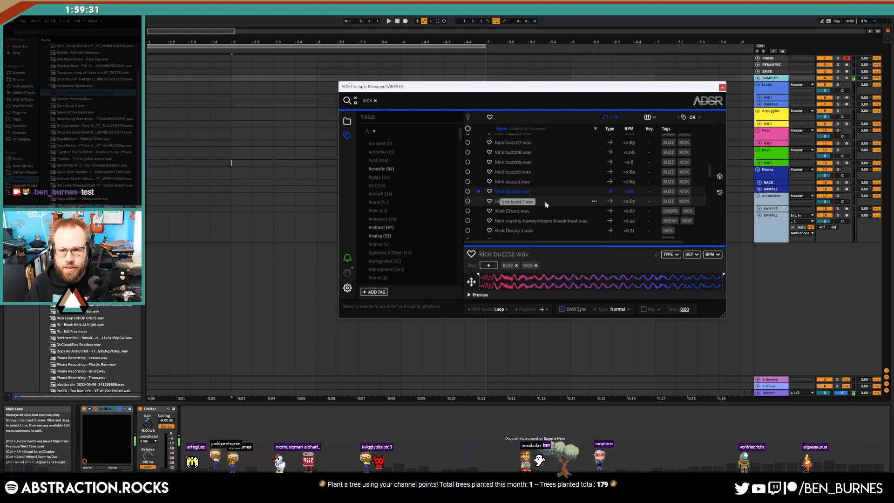
{"action": "left_click", "coordinate": [541, 202]}
{"action": "left_click", "coordinate": [551, 212]}
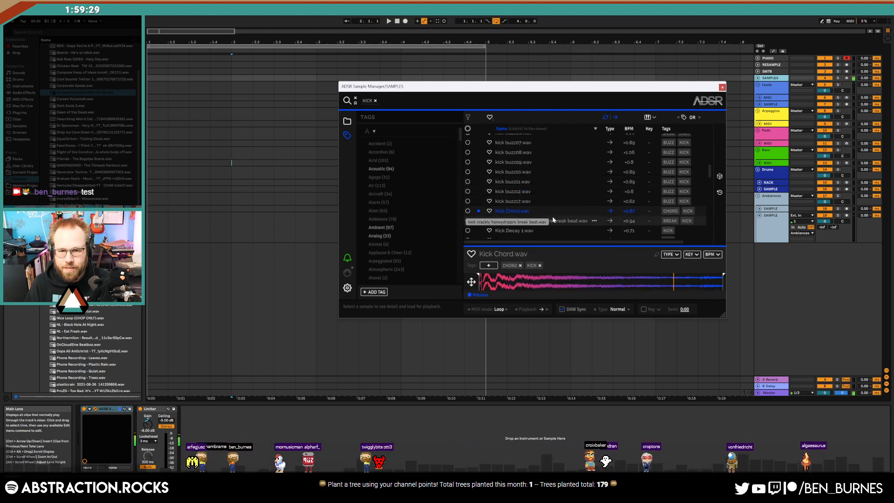
{"action": "key", "text": "Down"}
{"action": "key", "text": "Down"}
{"action": "key", "text": "Down"}
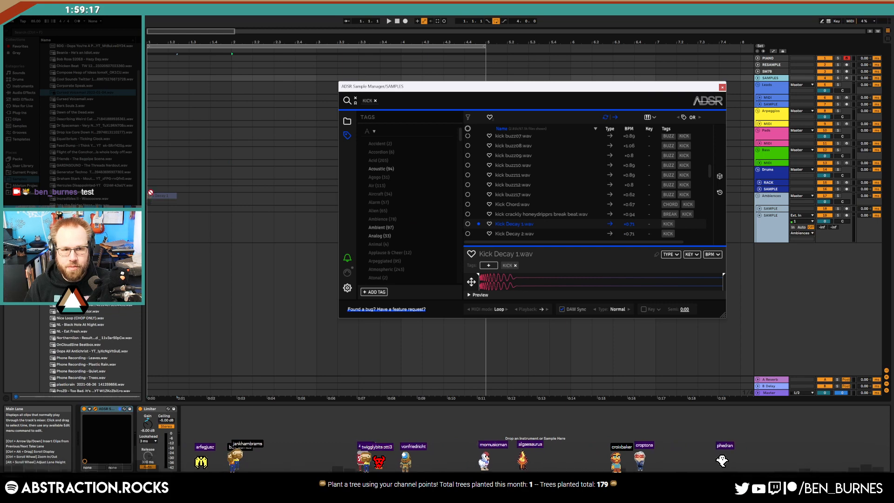
Place Kick Decay 1 at the start of the Drums group's SAMPLE track and add a copy of the clip right after it.
{"action": "left_click_drag", "start_coordinate": [150, 189], "coordinate": [150, 189]}
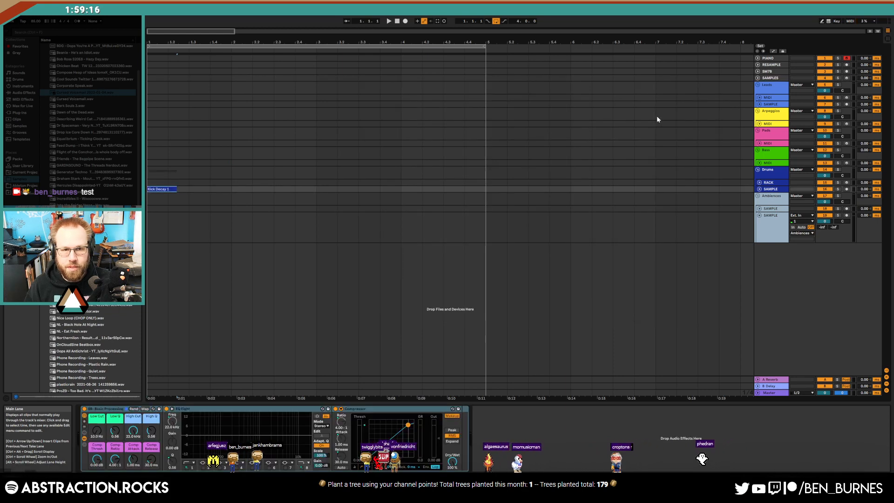
{"action": "left_click", "coordinate": [760, 189]}
{"action": "key", "text": "z"}
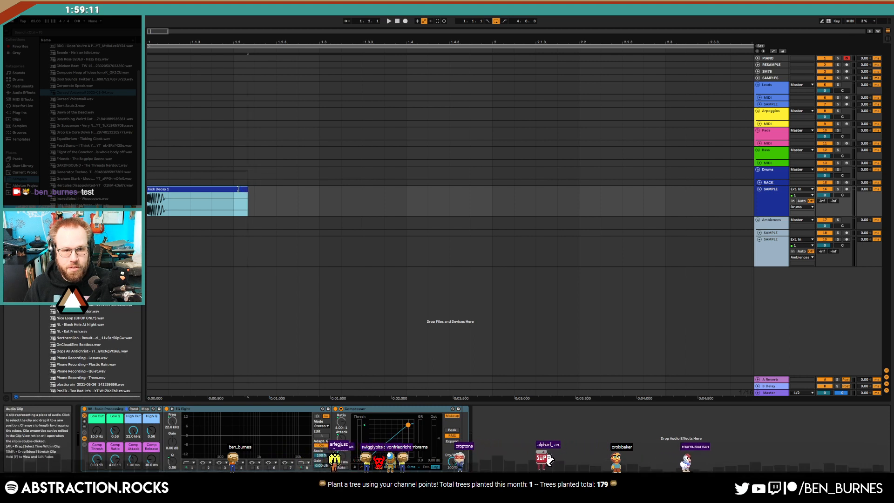
{"action": "left_click_drag", "start_coordinate": [210, 189], "coordinate": [261, 196]}
{"action": "left_click", "coordinate": [341, 201]}
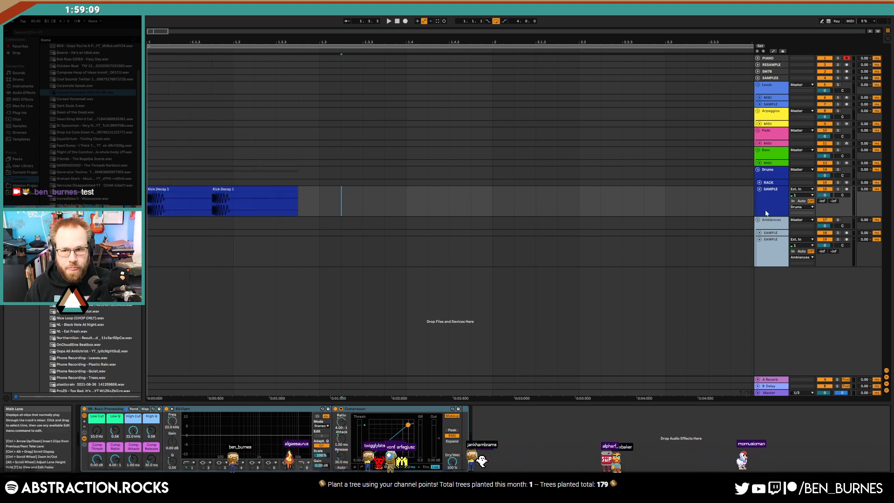
Add a MIDI track below the SAMPLE track in the Drums group and delete the extra audio track inserted there.
{"action": "left_click", "coordinate": [767, 213]}
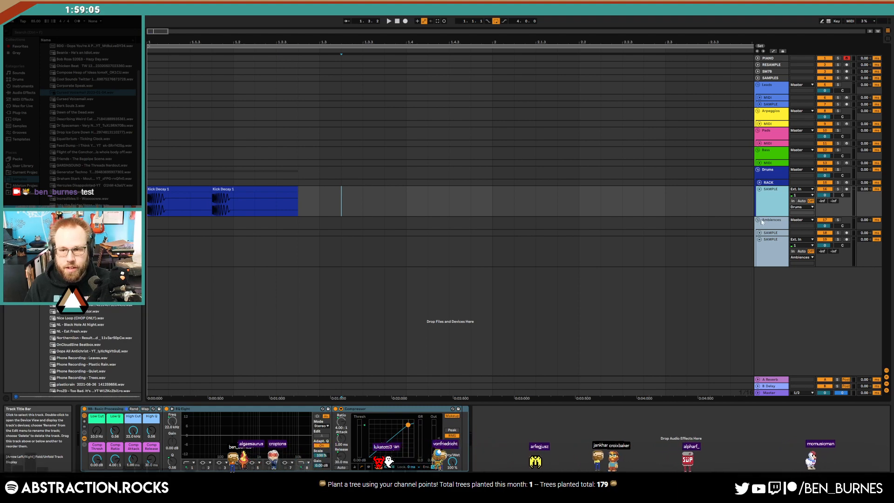
{"action": "key", "text": "ctrl+t"}
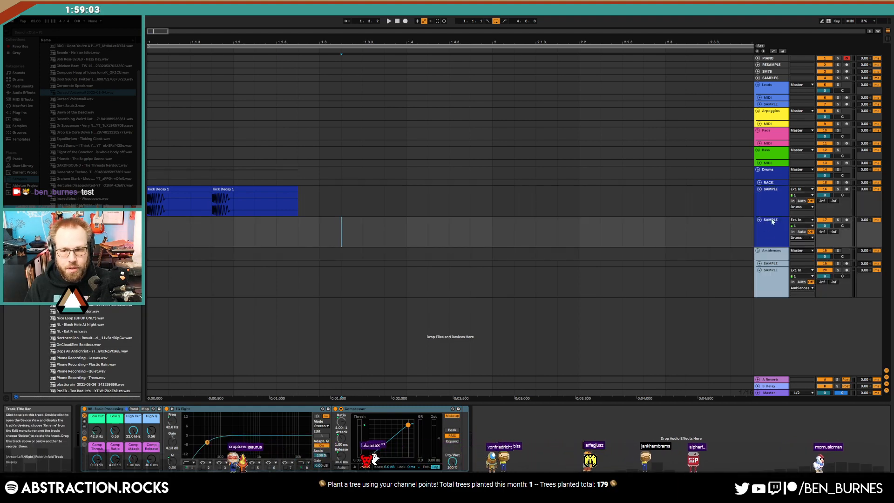
{"action": "left_click", "coordinate": [782, 204]}
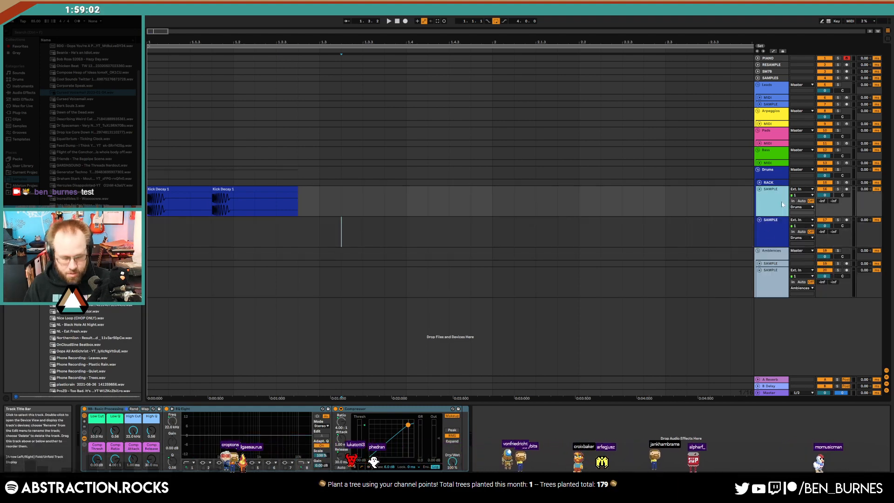
{"action": "key", "text": "ctrl+shift+t"}
{"action": "left_click", "coordinate": [775, 243]}
{"action": "key", "text": "Delete"}
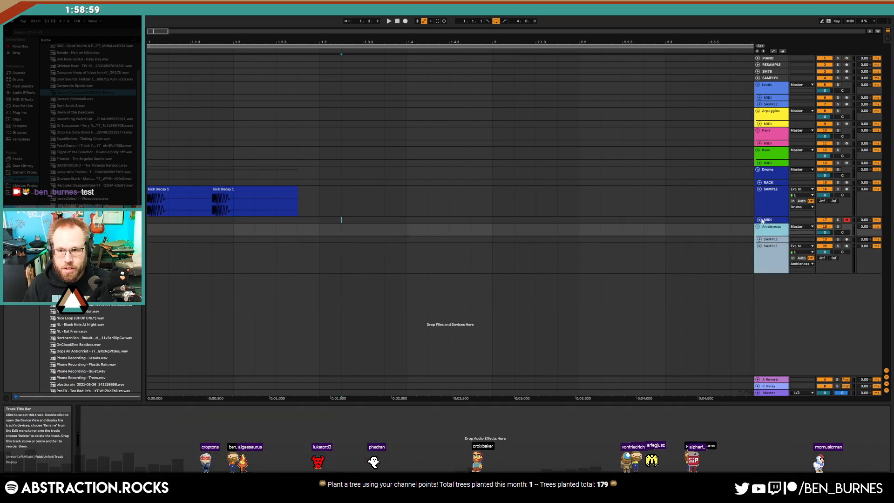
Unfold the new Drums MIDI track and load the Cursed Voicemail 2023-01-04 sample into it as a Simpler instrument.
{"action": "left_click", "coordinate": [759, 220]}
{"action": "left_click_drag", "start_coordinate": [70, 94], "coordinate": [119, 414]}
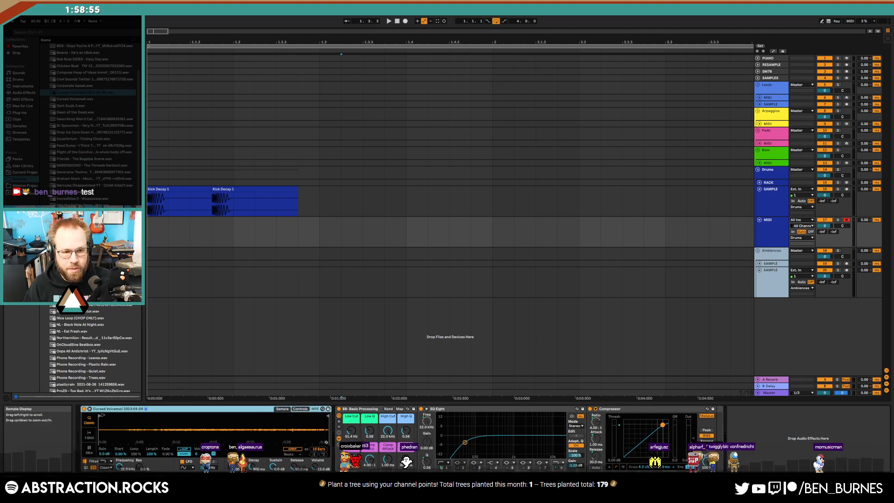
Shape the voicemail Simpler's amplitude envelope so it drops quickly from its peak to a low sustain level.
{"action": "left_click", "coordinate": [300, 409]}
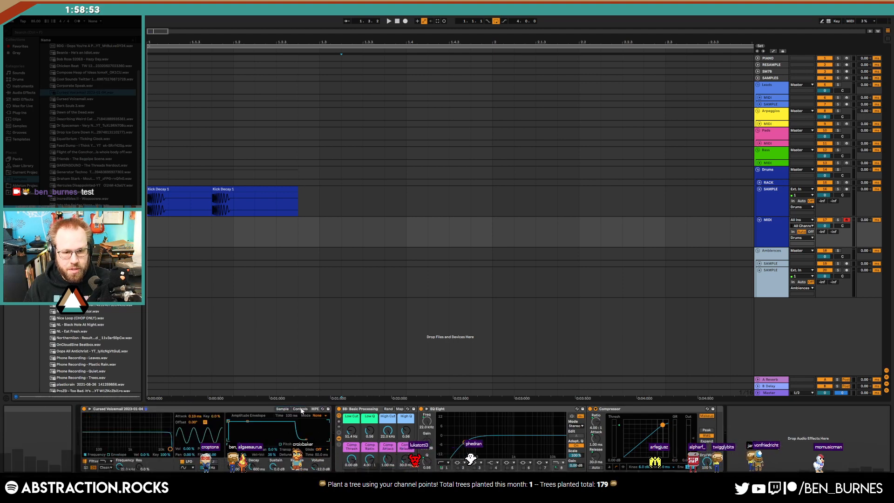
{"action": "left_click_drag", "start_coordinate": [247, 421], "coordinate": [253, 440]}
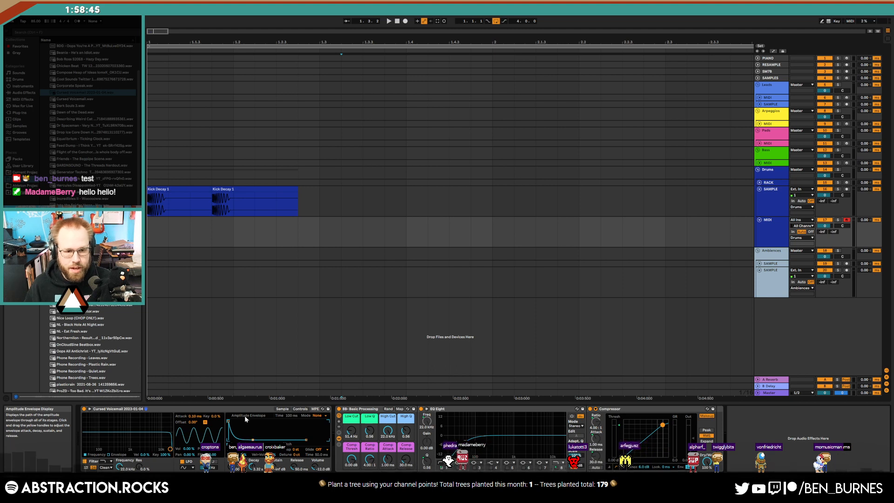
{"action": "left_click", "coordinate": [284, 410]}
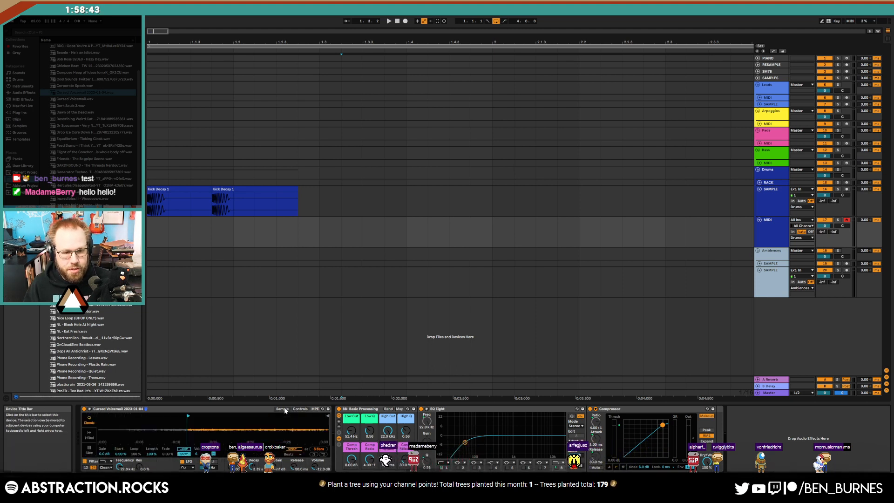
{"action": "left_click", "coordinate": [300, 408]}
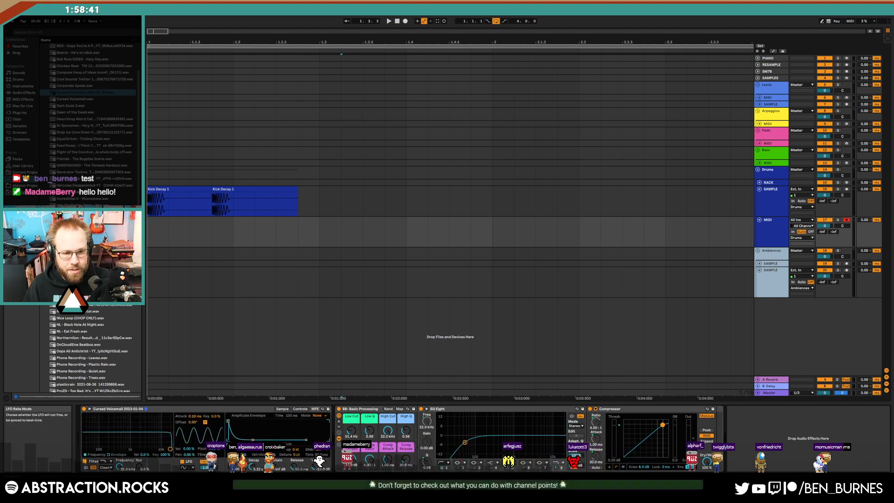
Convert the voicemail Simpler to a Sampler and assign Sample Offset as destination A of LFO 2.
{"action": "right_click", "coordinate": [158, 408]}
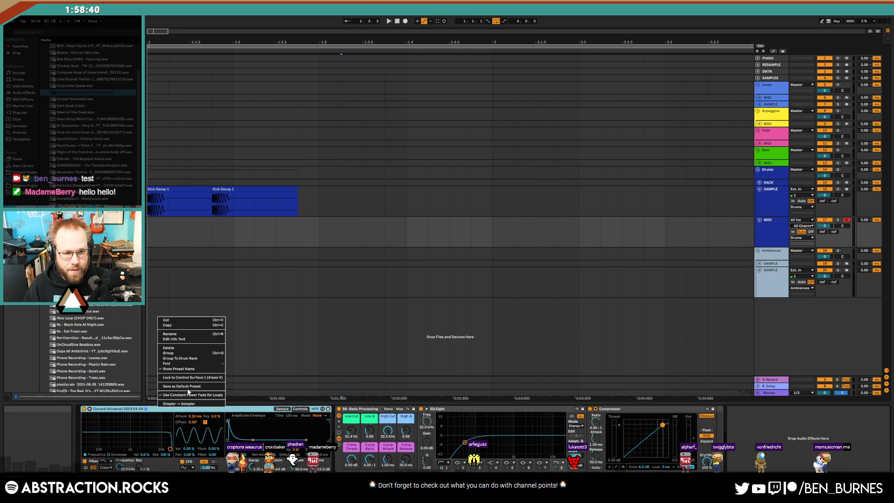
{"action": "left_click", "coordinate": [207, 404]}
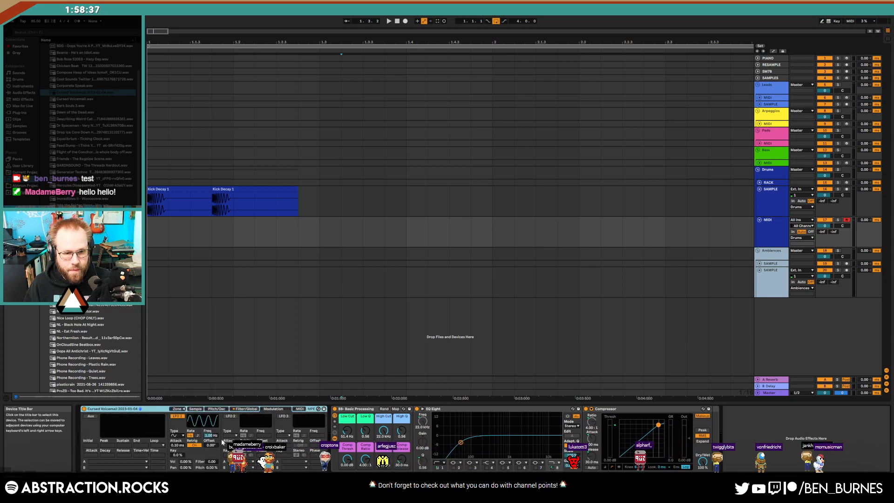
{"action": "left_click", "coordinate": [240, 461]}
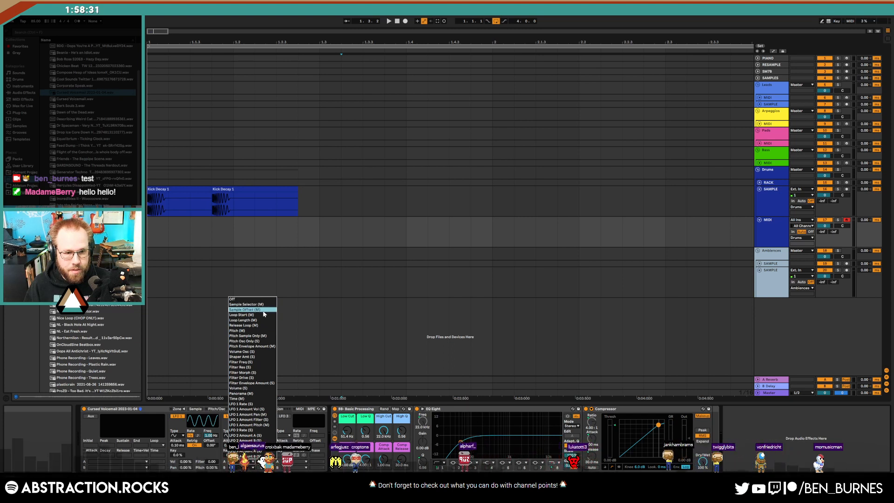
{"action": "left_click", "coordinate": [264, 310]}
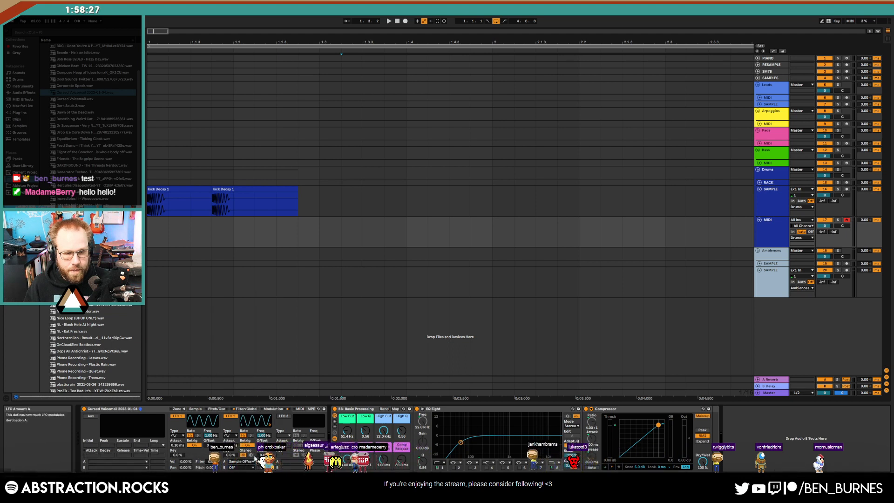
Give LFO 2 a random sample-and-hold waveform, a Sample Offset amount of about 26 and a slower rate.
{"action": "left_click", "coordinate": [230, 435]}
{"action": "left_click", "coordinate": [235, 470]}
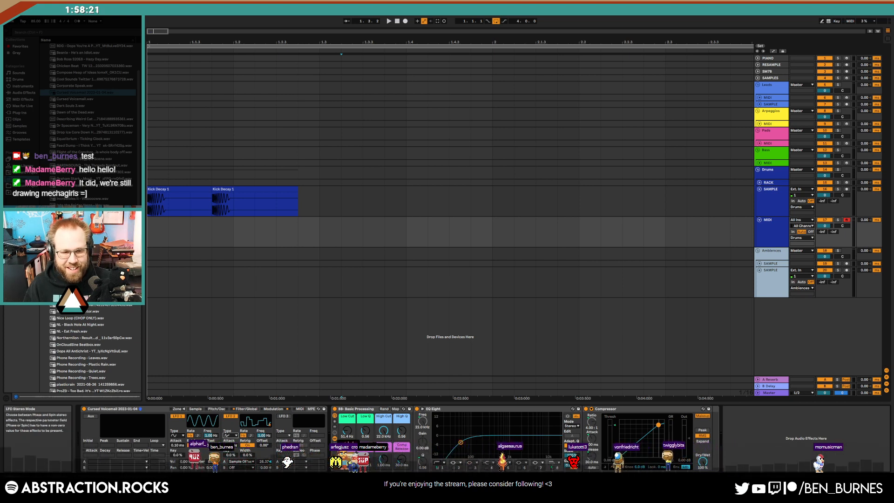
{"action": "left_click_drag", "start_coordinate": [264, 436], "coordinate": [264, 466]}
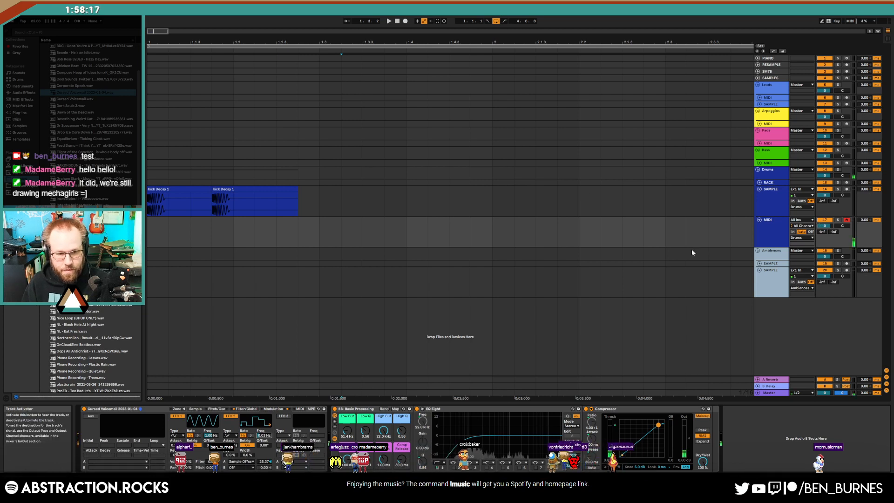
Raise LFO 2's Sample Offset amount to about 45 and set the rack's Low Cut macro to 1.00 kHz.
{"action": "left_click", "coordinate": [197, 410]}
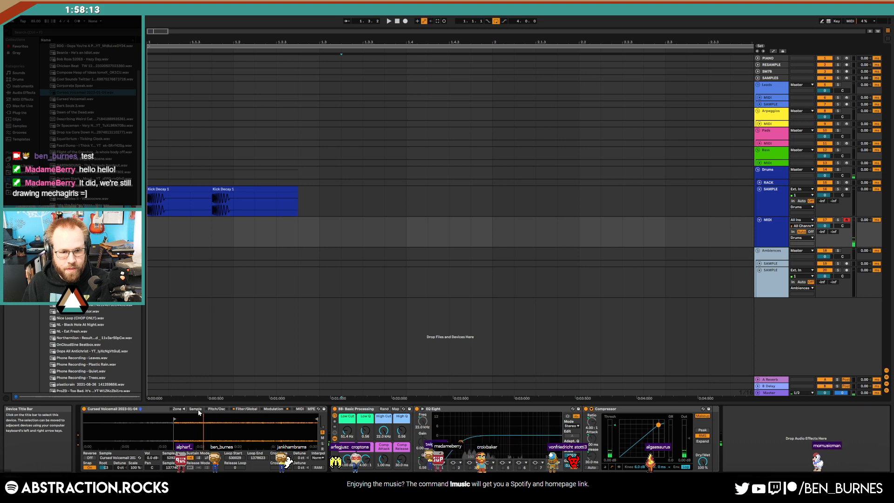
{"action": "left_click", "coordinate": [249, 409]}
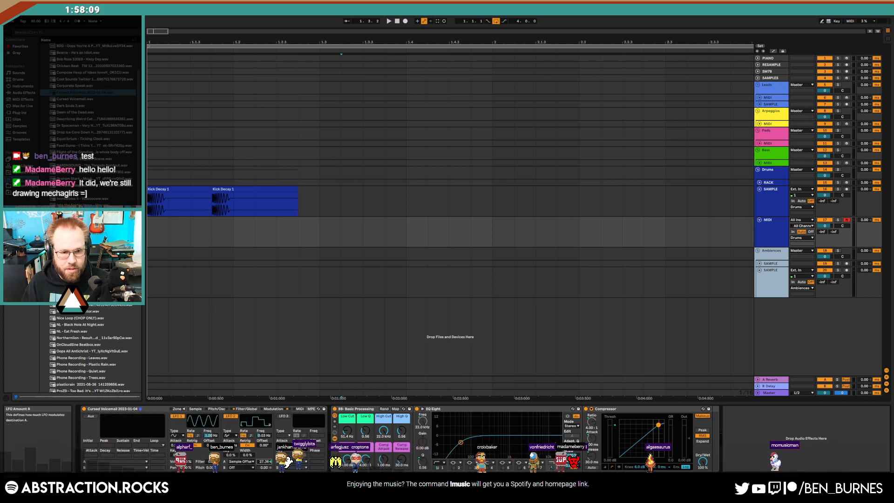
{"action": "left_click_drag", "start_coordinate": [262, 462], "coordinate": [261, 456]}
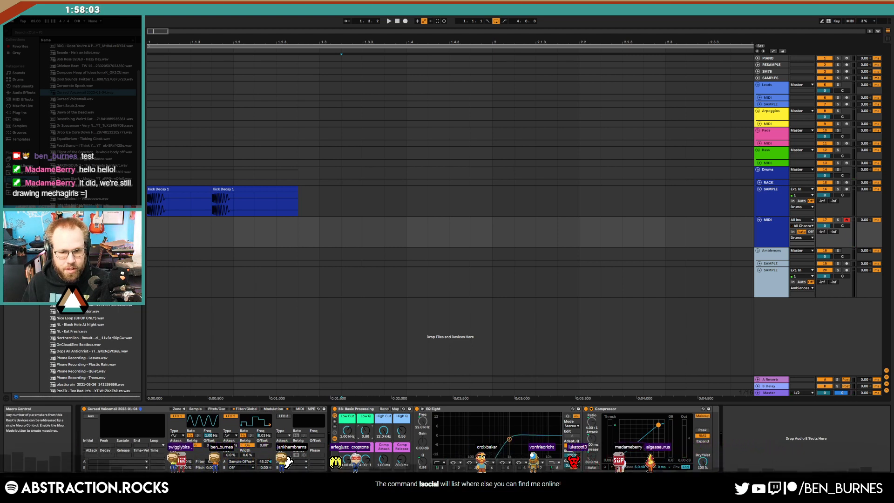
Add the Multiband Dynamics audio effect after the Compressor on the Drums MIDI track.
{"action": "left_click", "coordinate": [23, 93]}
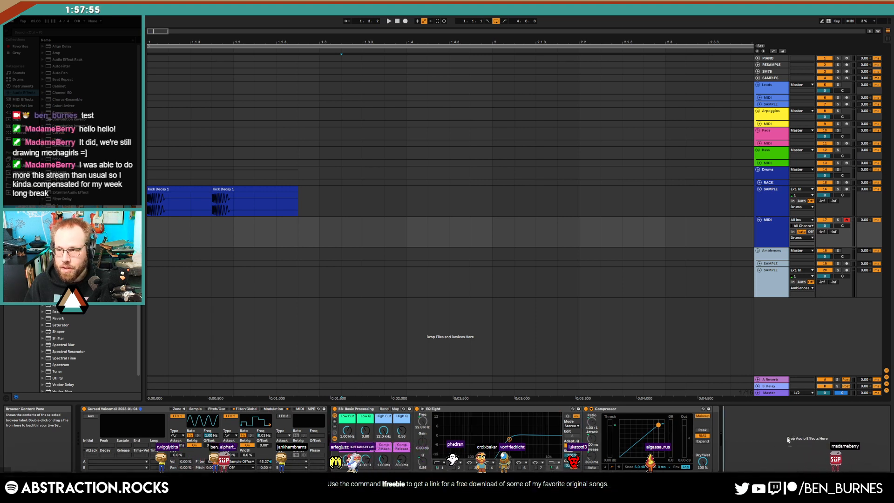
{"action": "left_click_drag", "start_coordinate": [766, 442], "coordinate": [768, 449]}
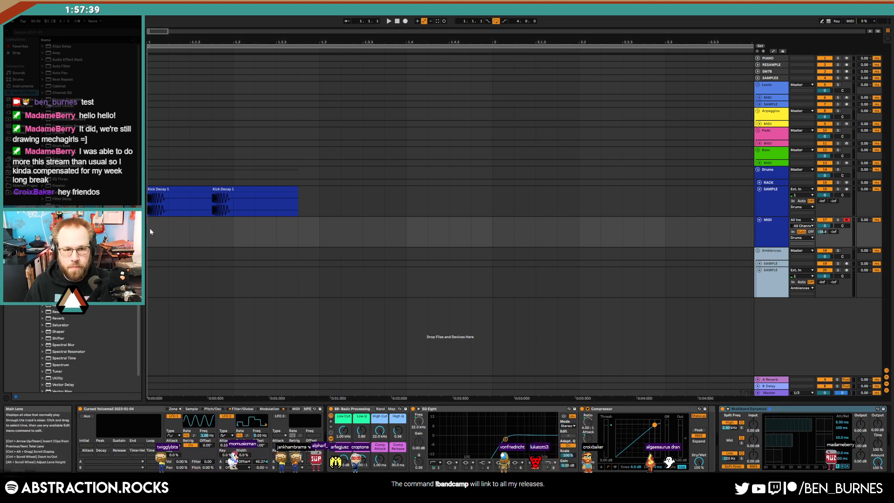
Create a one-bar clip on the Drums MIDI track, draw a C3 note from 1.1.4 to 1.3 and play it back.
{"action": "left_click_drag", "start_coordinate": [150, 227], "coordinate": [490, 227]}
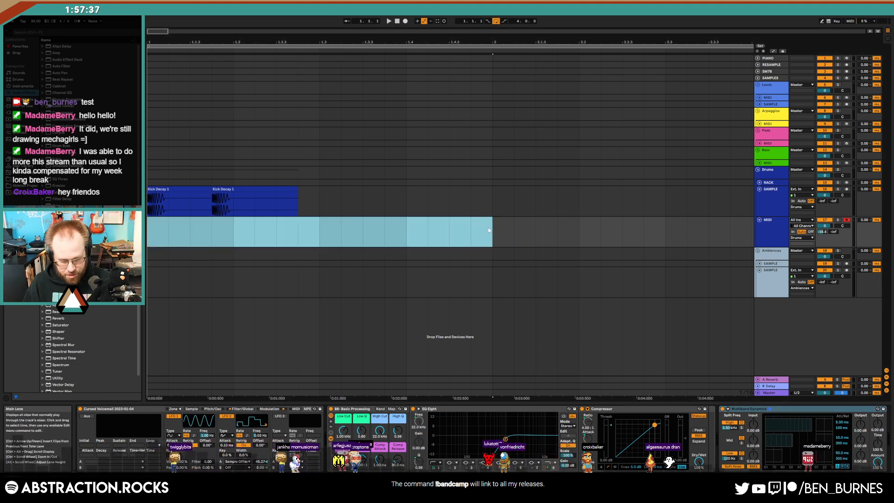
{"action": "key", "text": "ctrl+shift+m"}
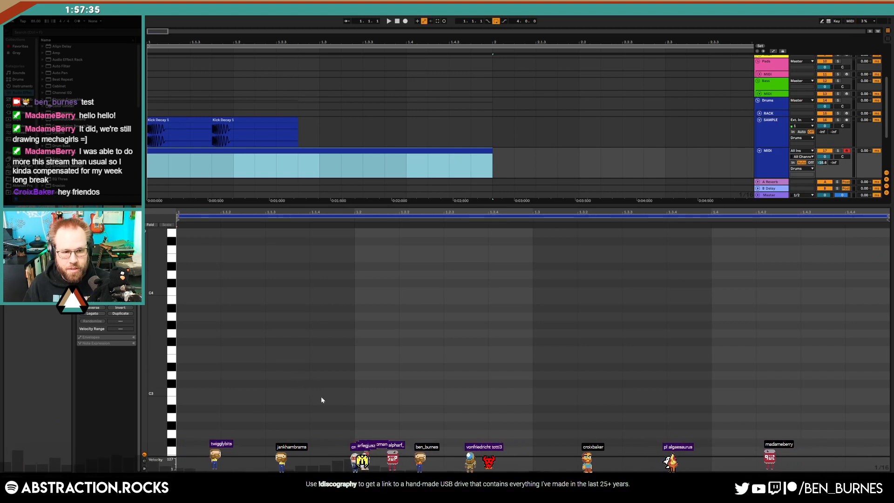
{"action": "left_click_drag", "start_coordinate": [321, 392], "coordinate": [540, 390]}
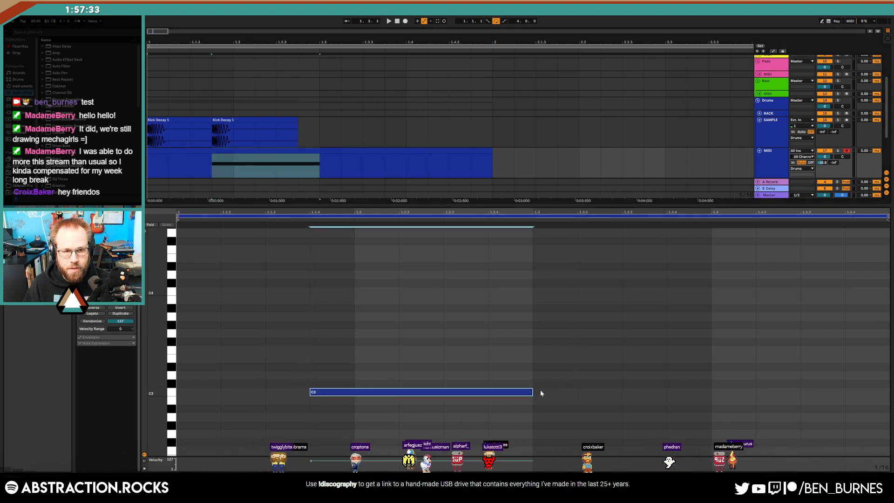
{"action": "key", "text": "space"}
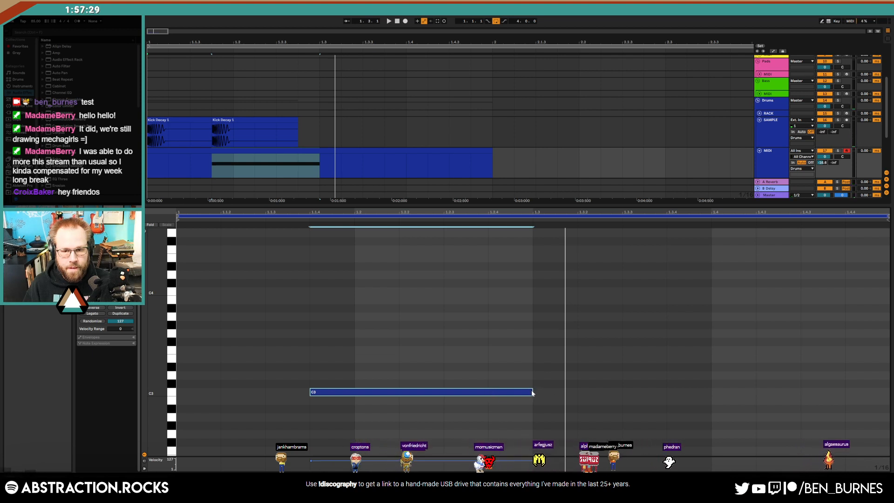
{"action": "key", "text": "space"}
Copy the C3 note to the clip's start, shorten it to end where the other note begins, and return to the devices.
{"action": "left_click", "coordinate": [531, 393]}
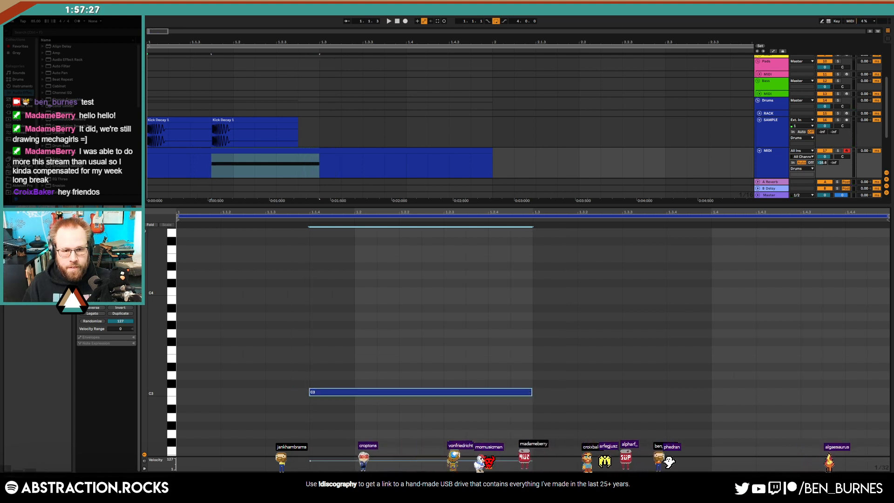
{"action": "left_click_drag", "start_coordinate": [392, 393], "coordinate": [267, 394]}
{"action": "left_click_drag", "start_coordinate": [395, 392], "coordinate": [302, 391]}
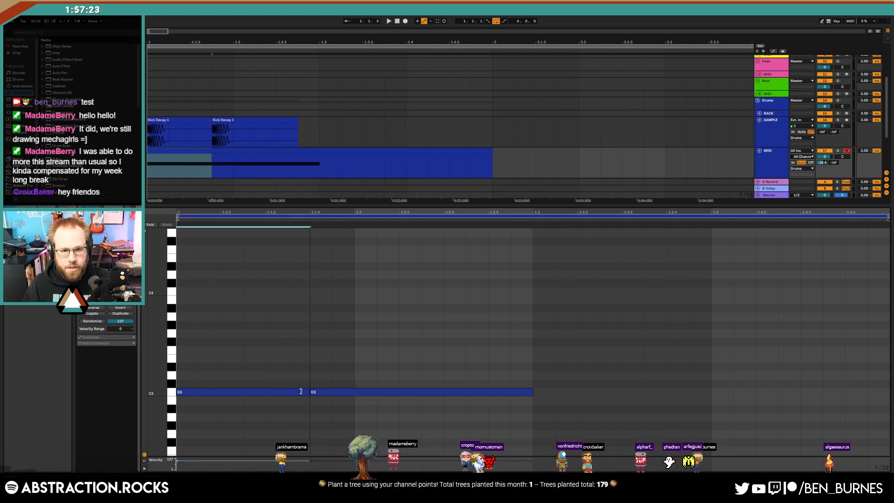
{"action": "left_click", "coordinate": [327, 369]}
{"action": "key", "text": "shift+Tab"}
Set the Drums SAMPLE track's volume to -9 dB, raise the MIDI track's reverb send and listen to the loop.
{"action": "left_click", "coordinate": [828, 195]}
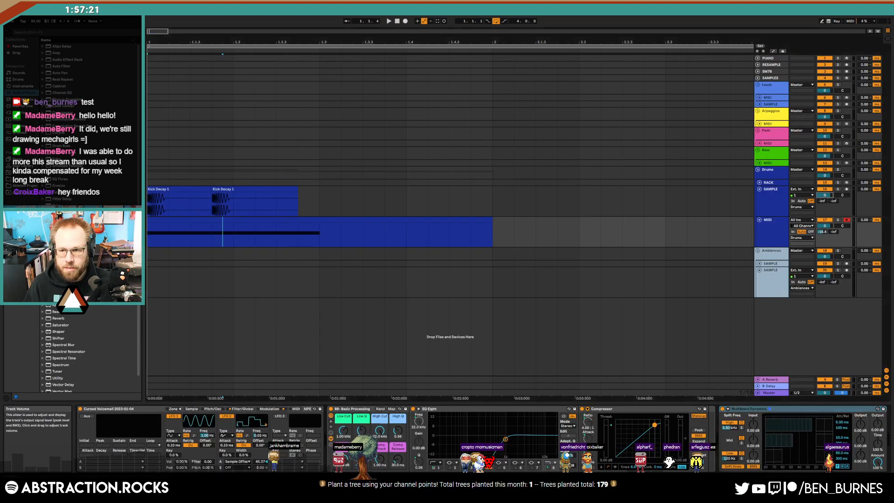
{"action": "type", "text": "-9."}
{"action": "key", "text": "Return"}
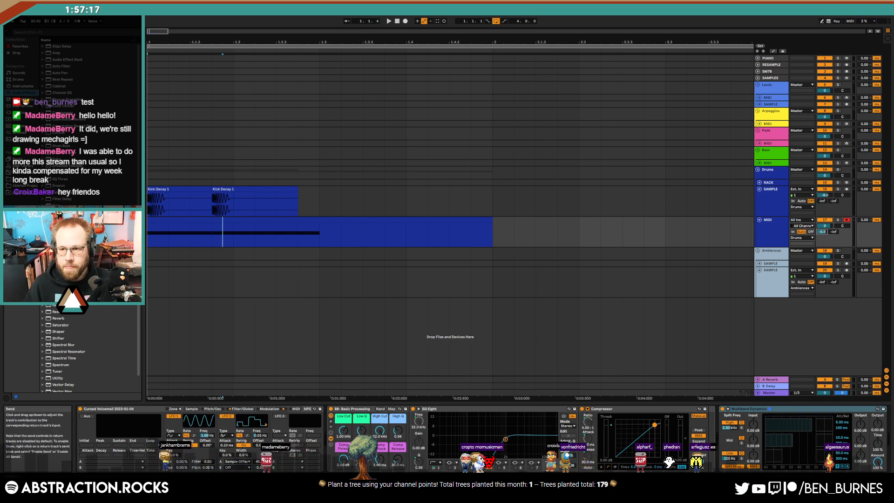
{"action": "key", "text": "space"}
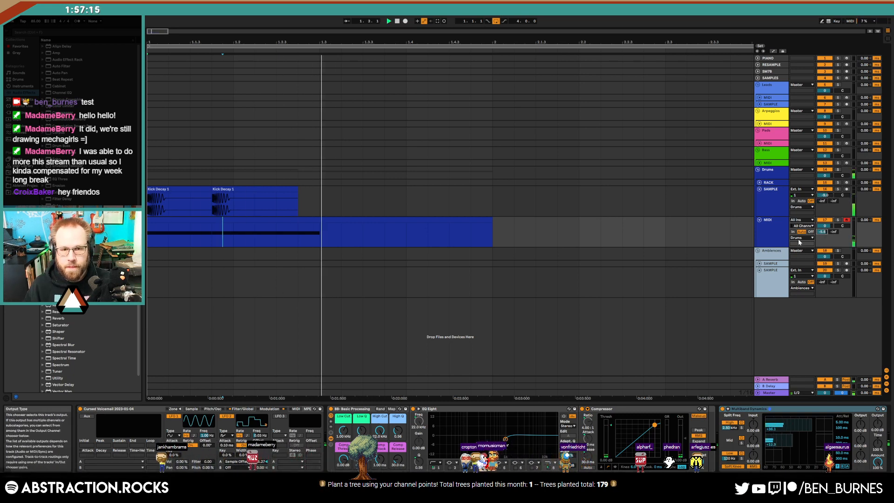
Duplicate the first bar of the Drums SAMPLE and MIDI tracks three times to fill four bars, and play it back.
{"action": "left_click", "coordinate": [364, 219]}
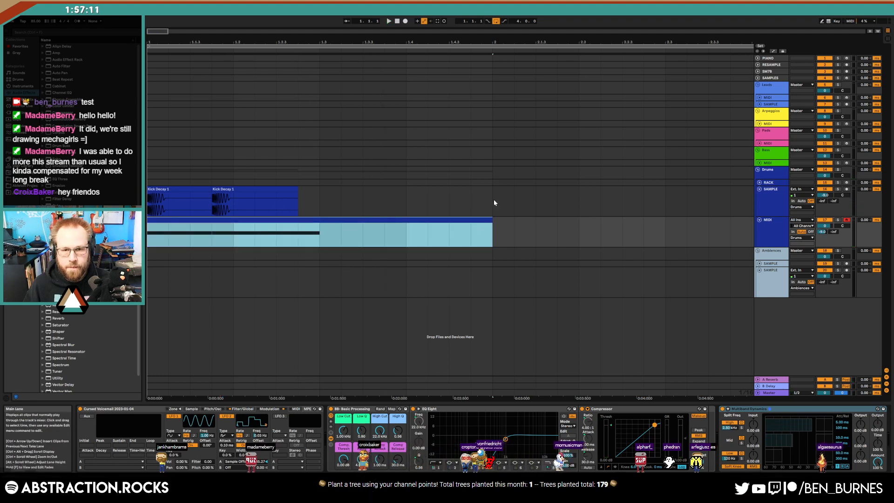
{"action": "left_click_drag", "start_coordinate": [494, 199], "coordinate": [148, 231]}
{"action": "key", "text": "ctrl+d"}
{"action": "key", "text": "ctrl+d"}
{"action": "key", "text": "ctrl+d"}
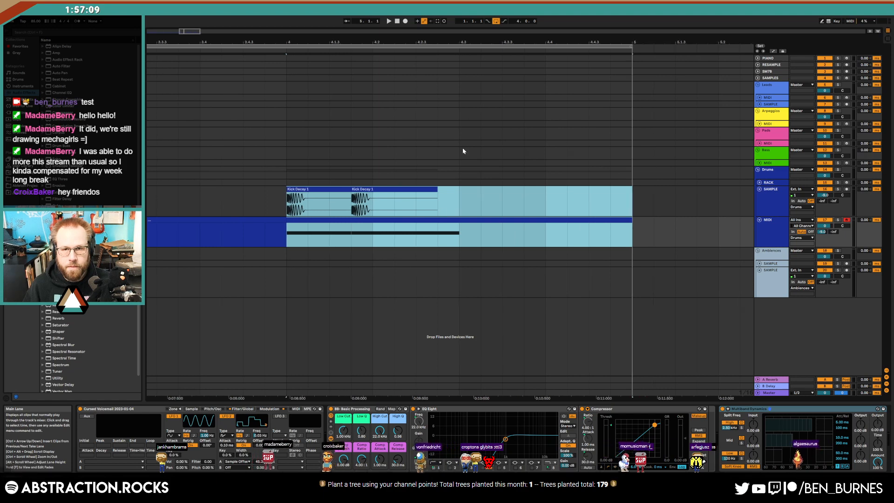
{"action": "left_click", "coordinate": [397, 20]}
{"action": "left_click_drag", "start_coordinate": [178, 43], "coordinate": [353, 22]}
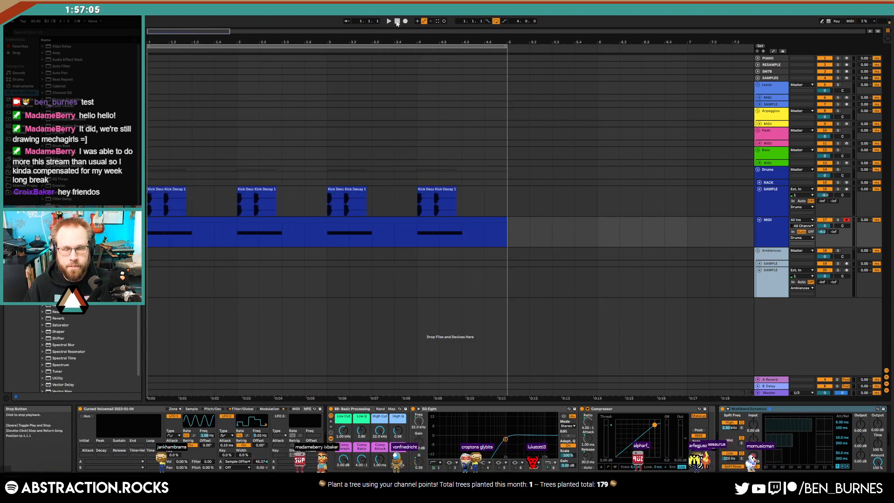
{"action": "left_click", "coordinate": [390, 21]}
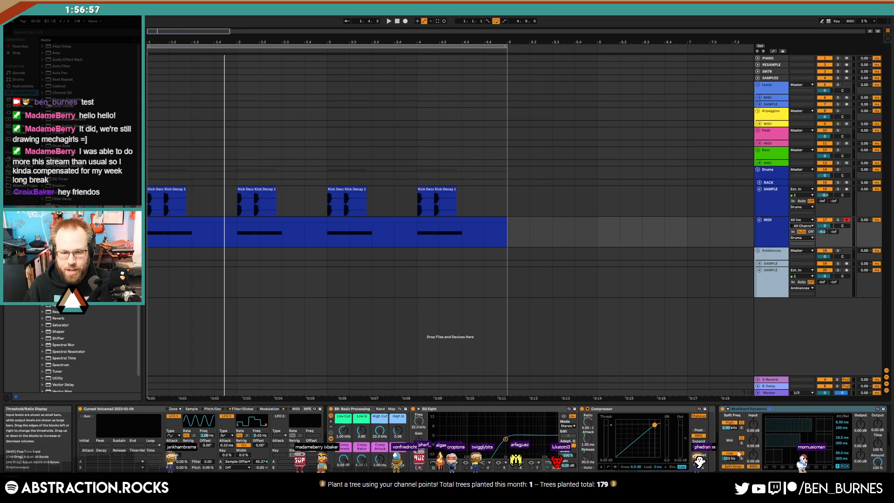
Lower the rack's Low Cut to about 400 Hz and its compressor threshold, and open the Sampler's filter and global settings.
{"action": "left_click_drag", "start_coordinate": [345, 431], "coordinate": [362, 437]}
{"action": "key", "text": "space"}
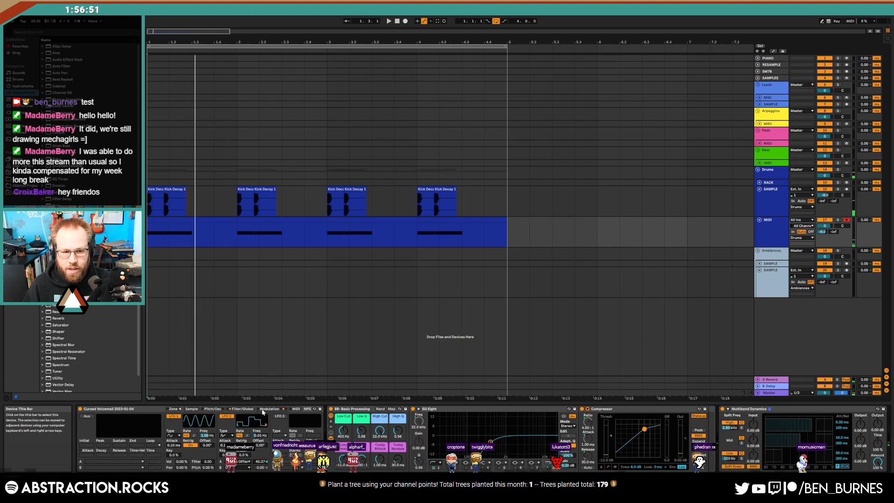
{"action": "left_click", "coordinate": [249, 410]}
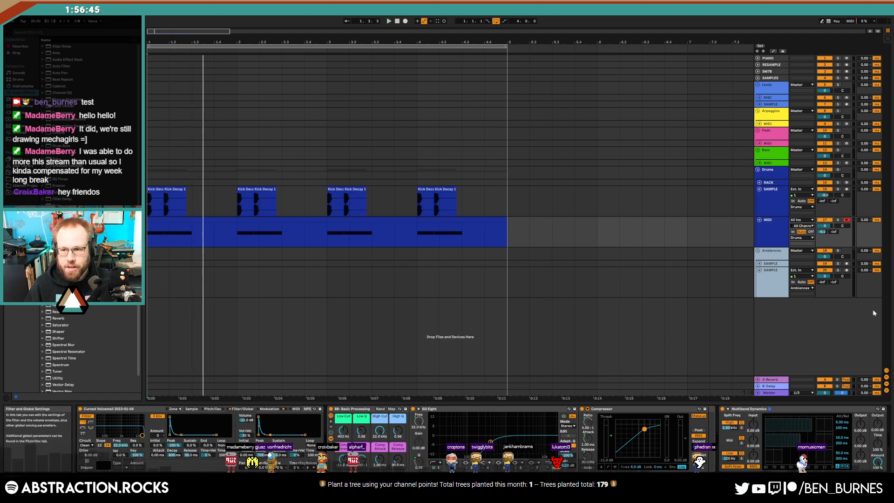
Add the ValhallaDelay VST plug-in to the end of the Drums MIDI track's device chain.
{"action": "left_click", "coordinate": [21, 113]}
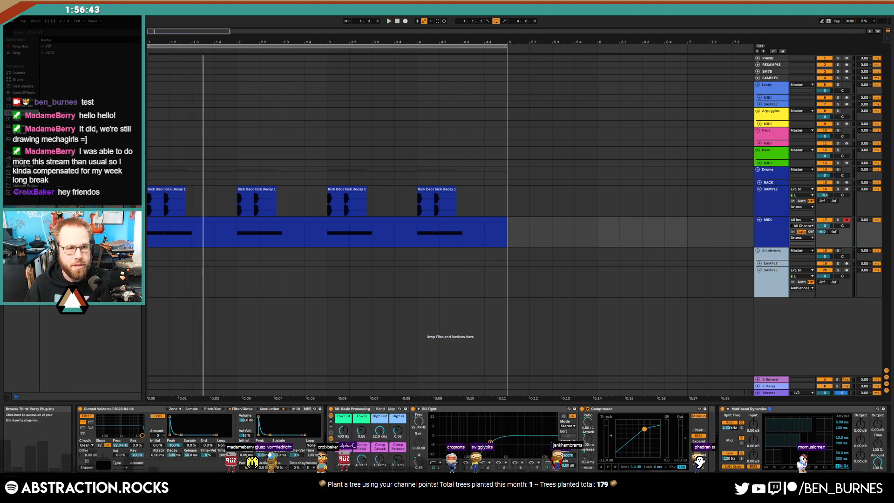
{"action": "left_click", "coordinate": [43, 53]}
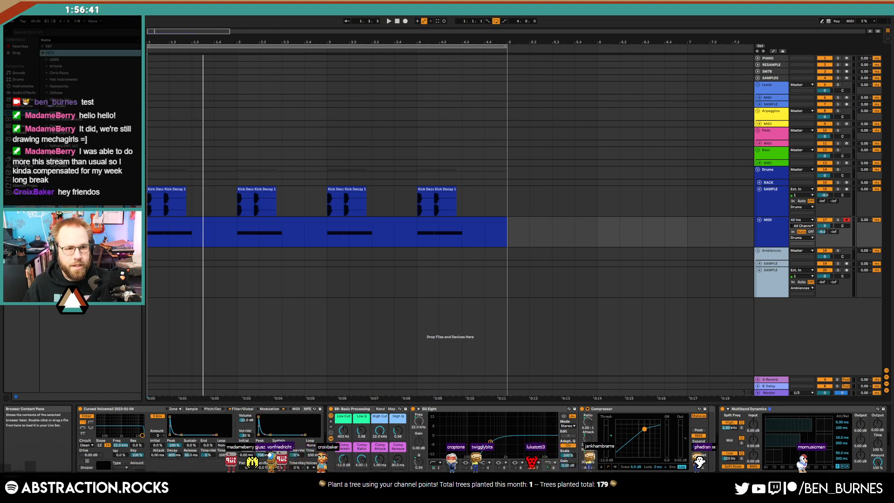
{"action": "left_click", "coordinate": [43, 46]}
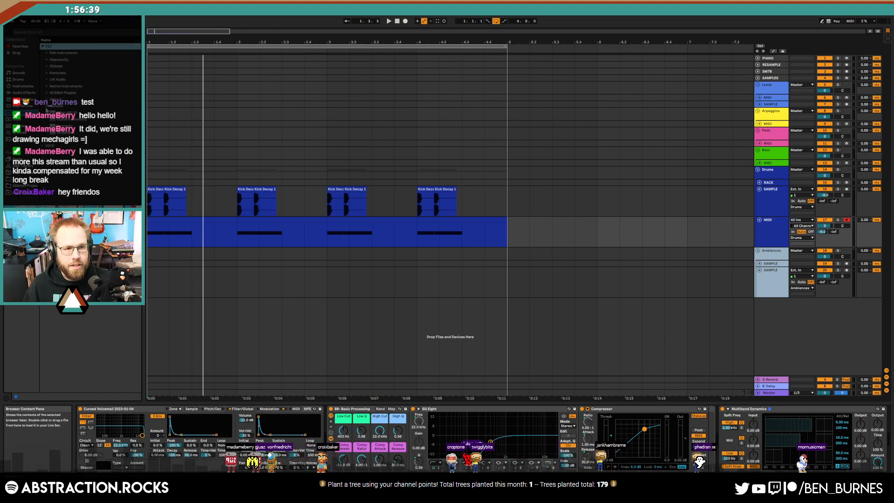
{"action": "left_click", "coordinate": [52, 113]}
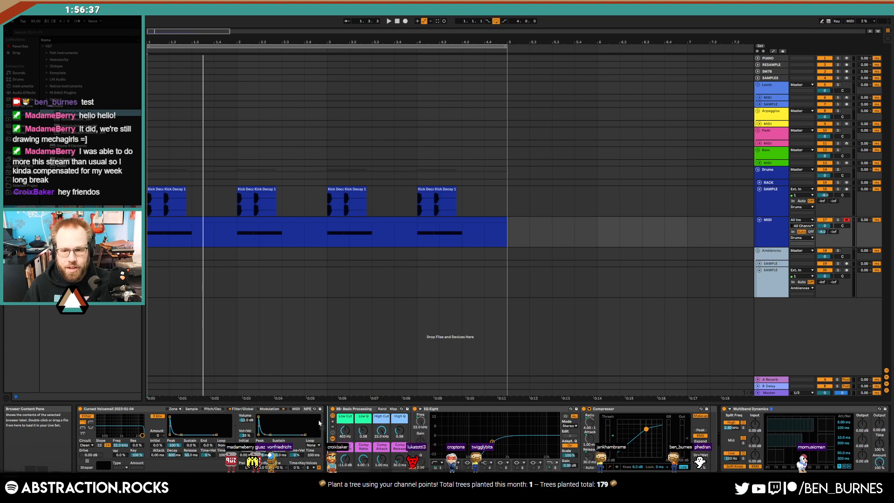
{"action": "scroll", "coordinate": [864, 436], "scroll_direction": "right", "scroll_amount": 3}
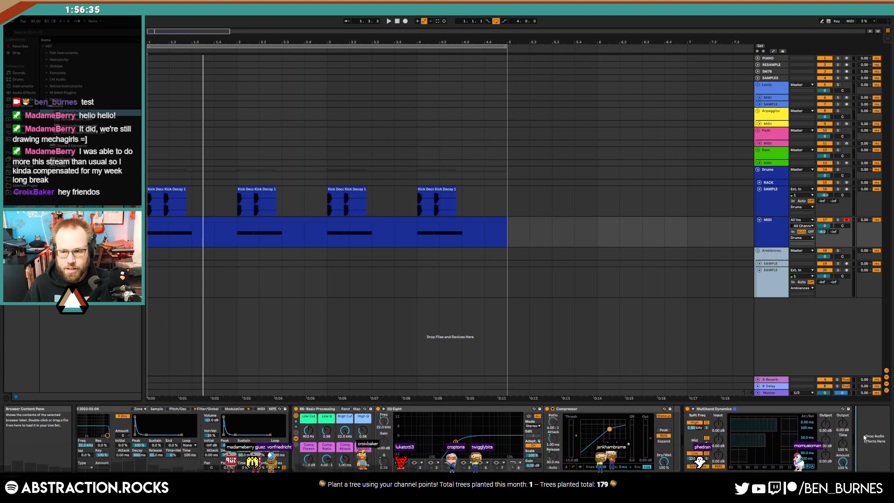
{"action": "left_click_drag", "start_coordinate": [222, 31], "coordinate": [569, 220]}
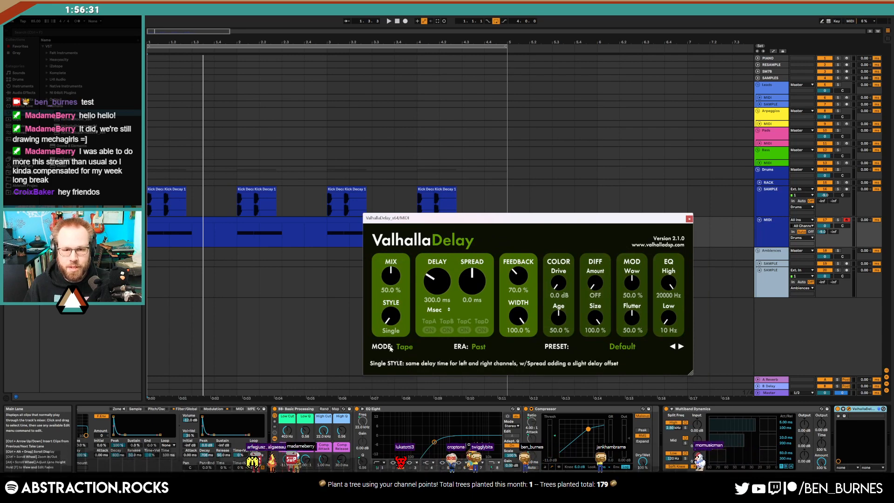
Set ValhallaDelay to Digital mode with 74.8% feedback, 38.4% mix and a 264 ms delay while listening to the loop.
{"action": "left_click", "coordinate": [412, 347]}
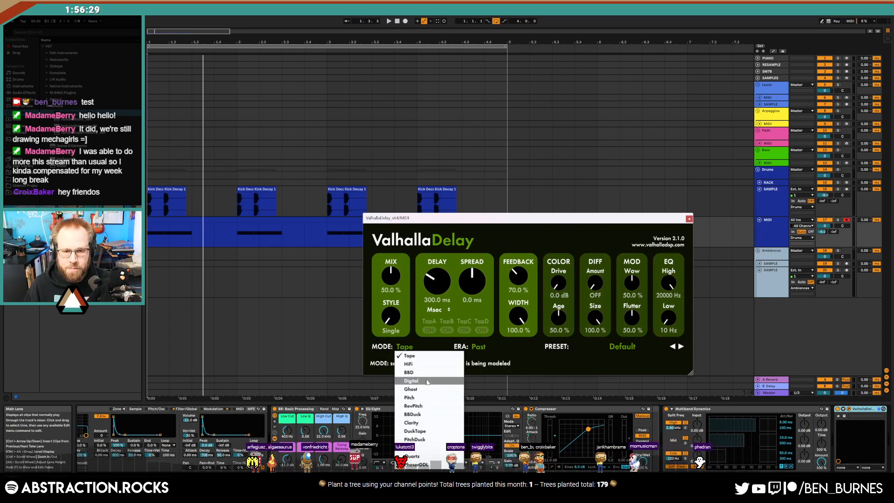
{"action": "left_click", "coordinate": [422, 367]}
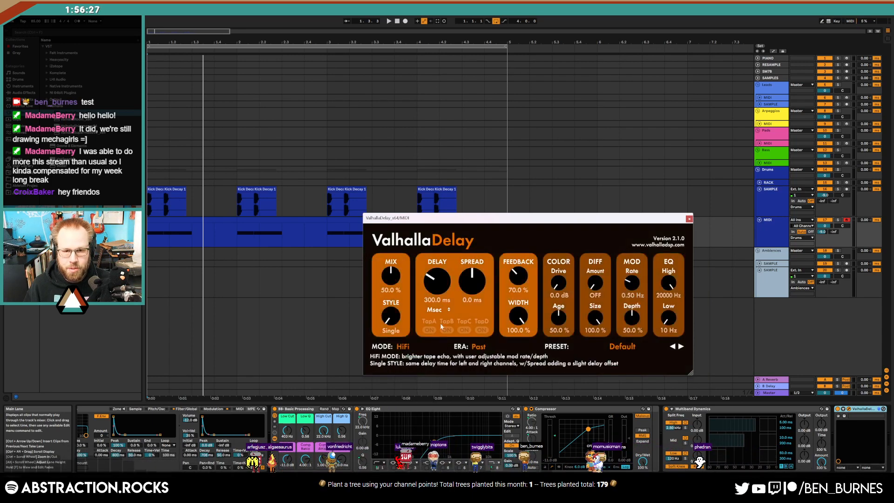
{"action": "left_click", "coordinate": [412, 347]}
{"action": "left_click", "coordinate": [411, 381]}
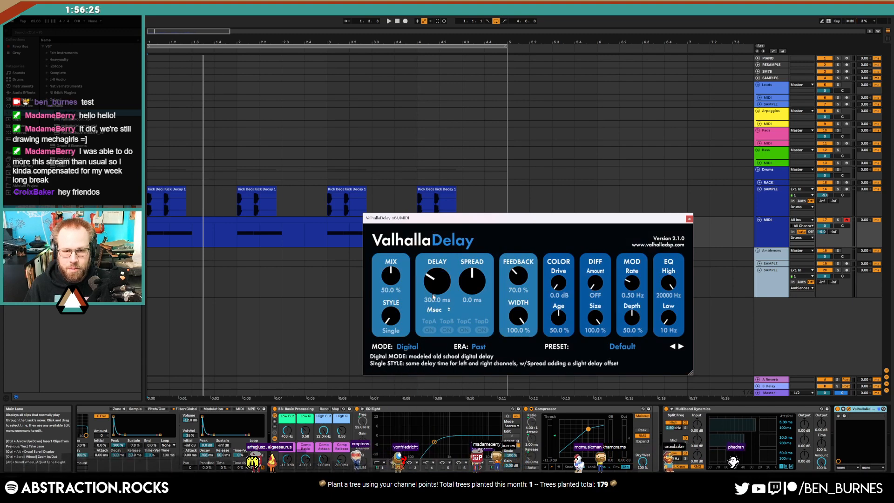
{"action": "left_click_drag", "start_coordinate": [515, 279], "coordinate": [517, 276]}
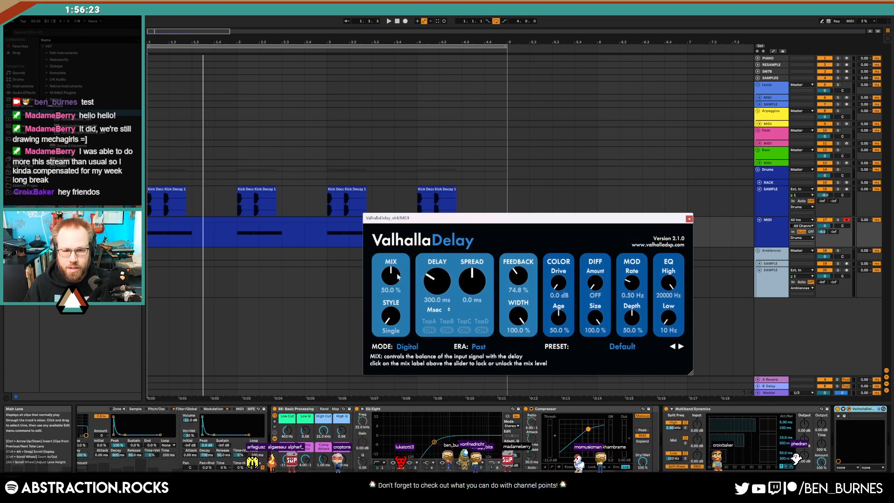
{"action": "left_click_drag", "start_coordinate": [394, 276], "coordinate": [396, 282]}
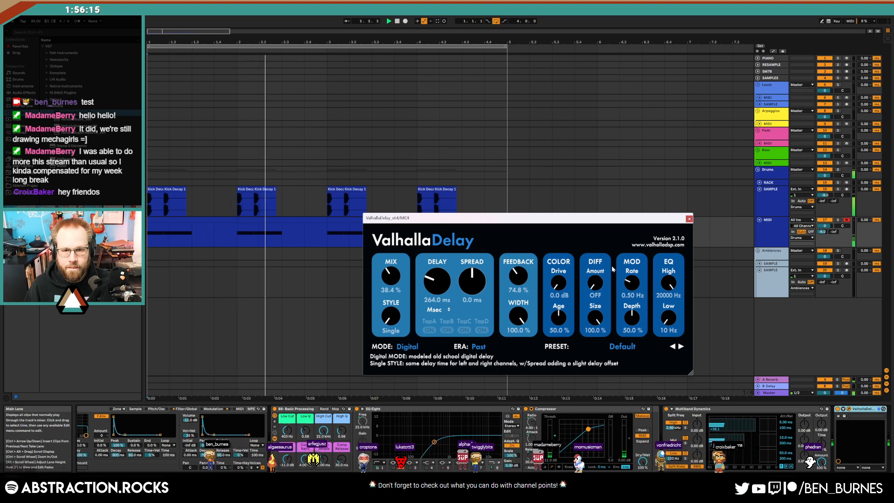
{"action": "left_click", "coordinate": [690, 219]}
Unfold the Arpeggios MIDI track and arm it for recording.
{"action": "left_click", "coordinate": [772, 124]}
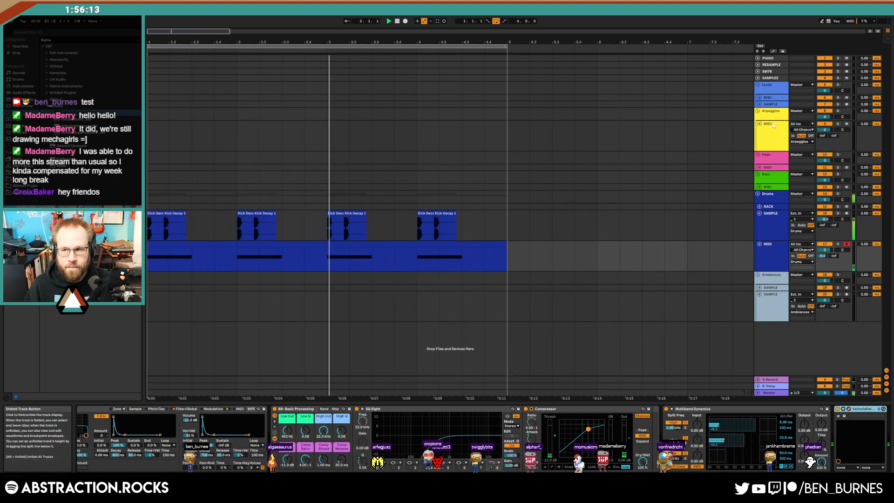
{"action": "left_click", "coordinate": [773, 125]}
{"action": "left_click", "coordinate": [846, 124]}
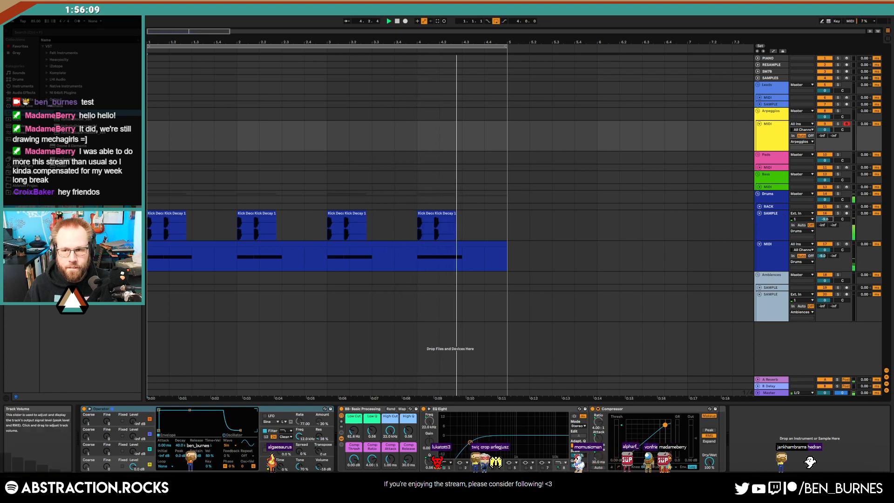
Reduce the Drums SAMPLE track's volume to -11.4 dB, set its rack's High Cut to about 616 Hz and listen.
{"action": "left_click", "coordinate": [772, 218]}
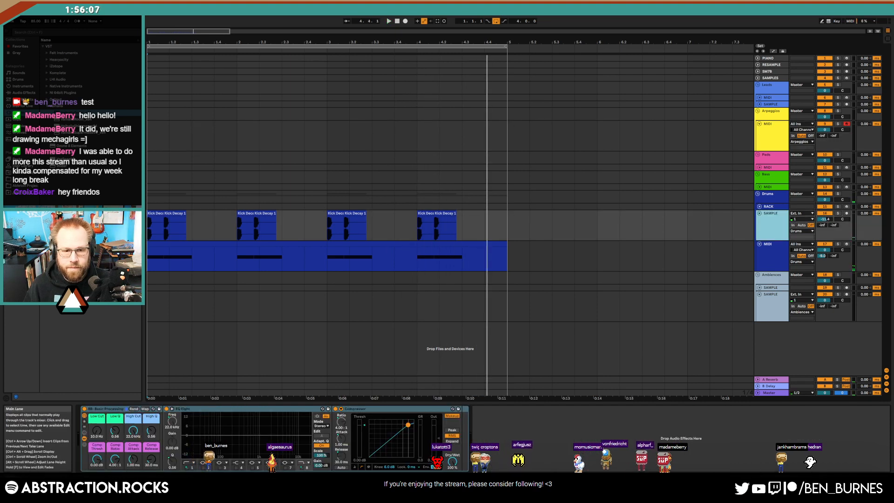
{"action": "left_click_drag", "start_coordinate": [134, 431], "coordinate": [133, 461]}
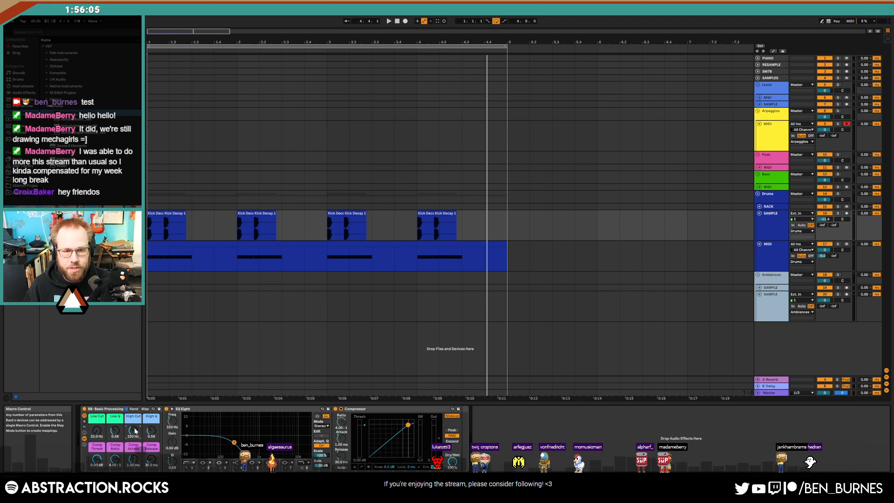
{"action": "key", "text": "space"}
{"action": "left_click_drag", "start_coordinate": [136, 430], "coordinate": [135, 422]}
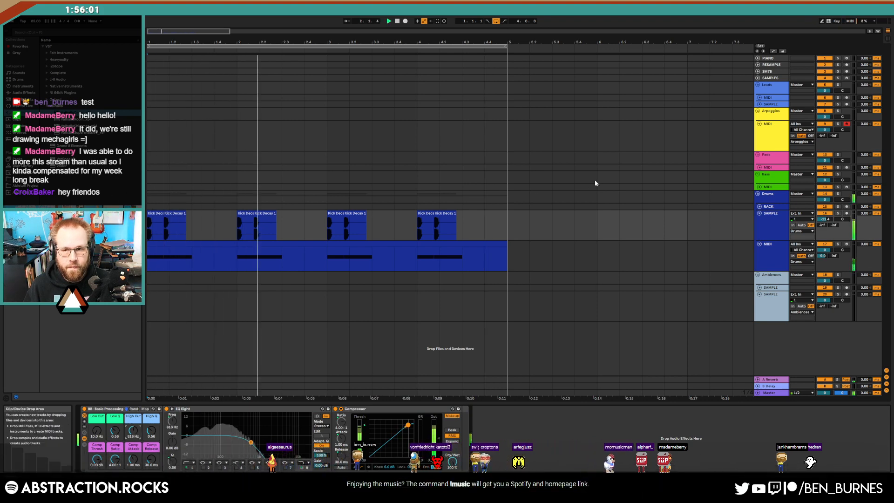
{"action": "left_click", "coordinate": [771, 135]}
{"action": "key", "text": "space"}
{"action": "left_click", "coordinate": [175, 264]}
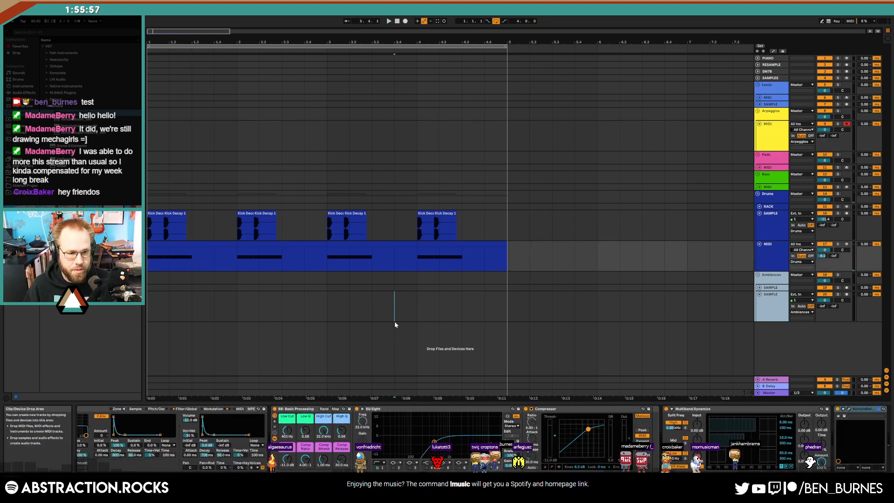
{"action": "left_click", "coordinate": [394, 300]}
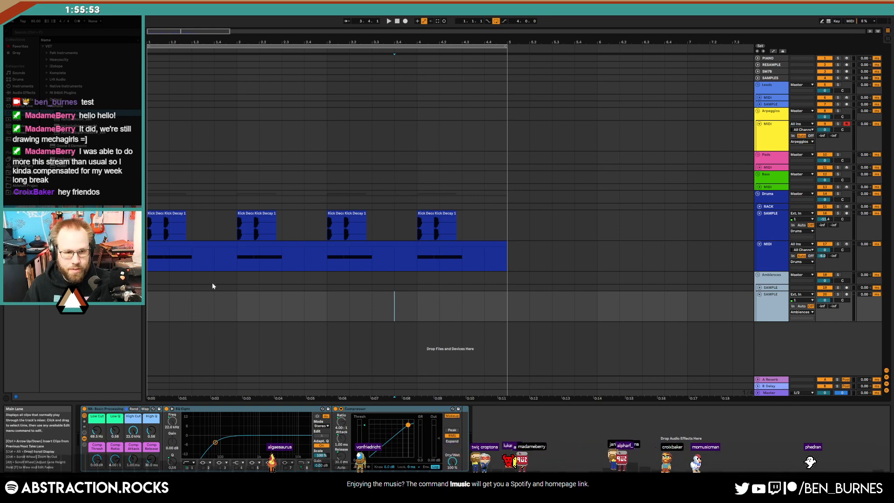
{"action": "left_click_drag", "start_coordinate": [169, 298], "coordinate": [184, 303]}
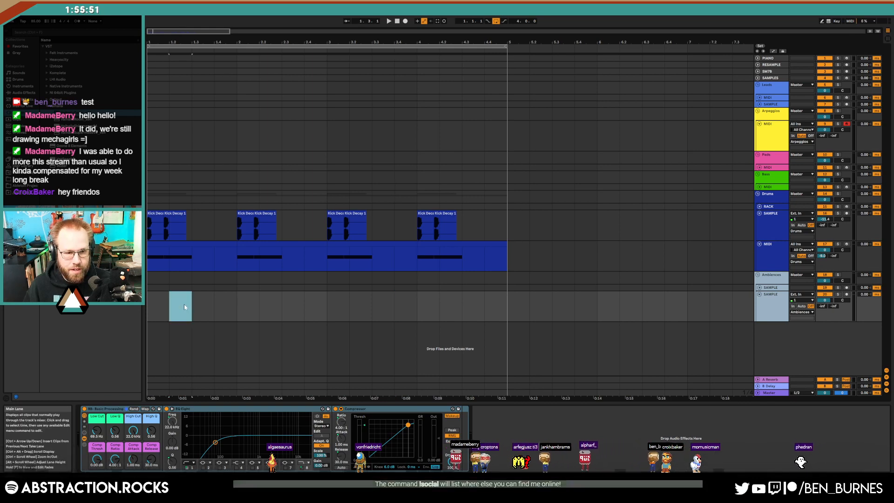
Set the Drums MIDI track's ValhallaDelay to 456 ms delay, 7.8 dB drive, 48.8% age and a 730 Hz low EQ.
{"action": "left_click", "coordinate": [775, 258]}
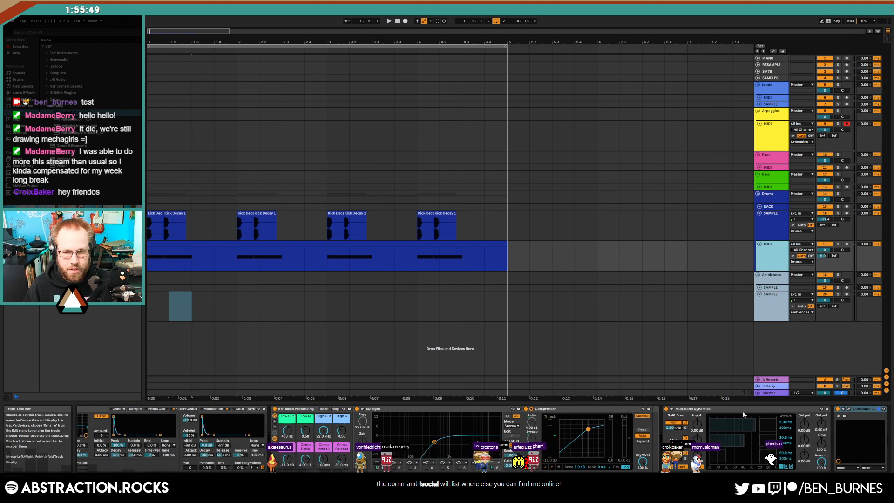
{"action": "left_click", "coordinate": [848, 409]}
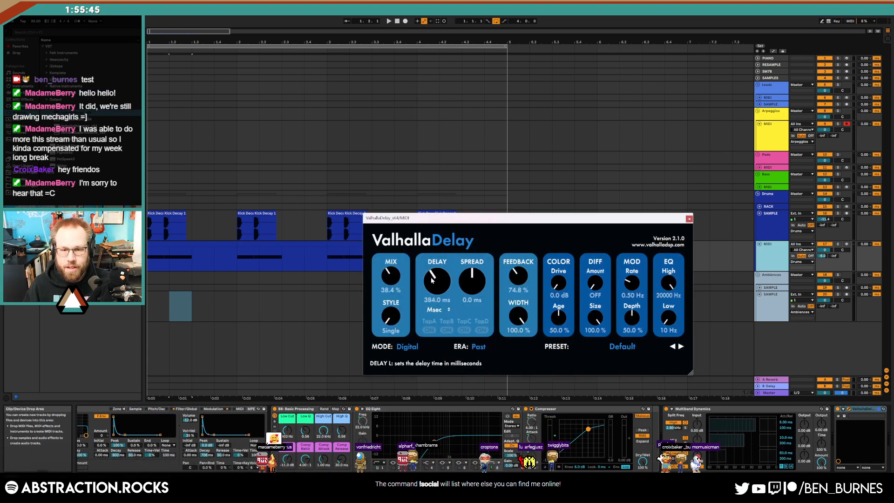
{"action": "left_click_drag", "start_coordinate": [431, 280], "coordinate": [439, 270]}
{"action": "key", "text": "space"}
{"action": "key", "text": "space"}
{"action": "left_click_drag", "start_coordinate": [558, 284], "coordinate": [555, 258]}
{"action": "left_click_drag", "start_coordinate": [562, 318], "coordinate": [563, 319]}
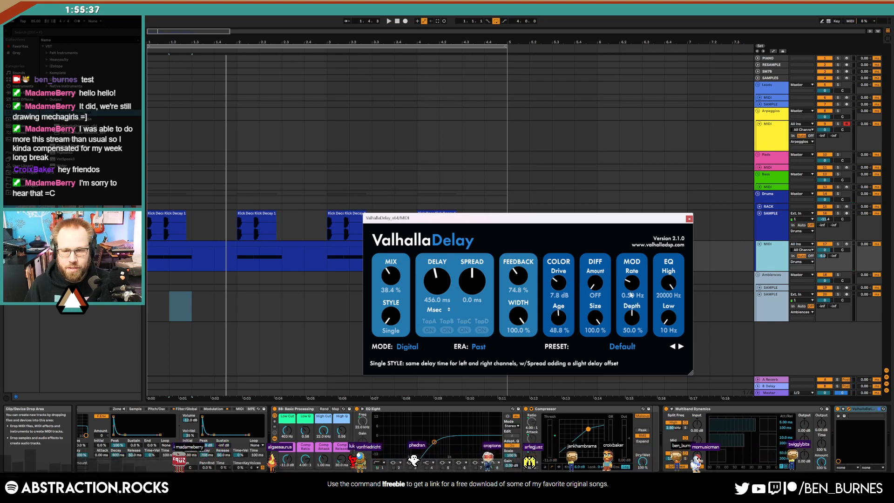
{"action": "left_click_drag", "start_coordinate": [668, 318], "coordinate": [652, 294]}
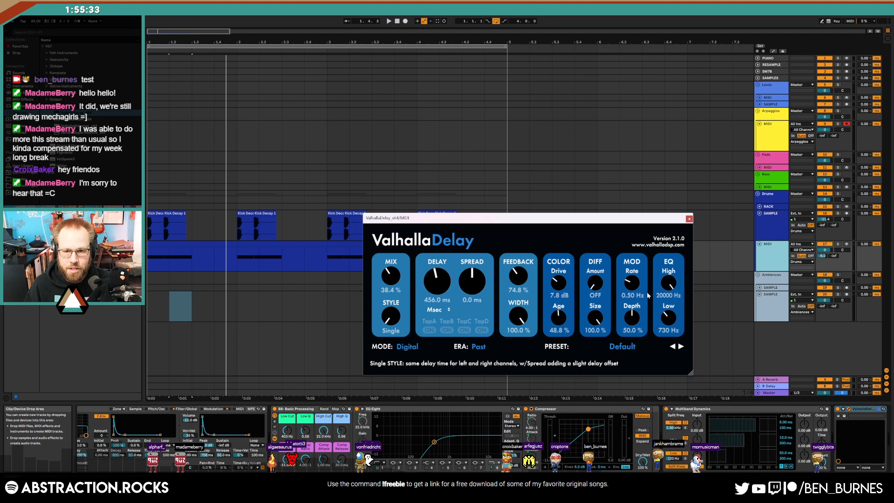
{"action": "left_click", "coordinate": [689, 218]}
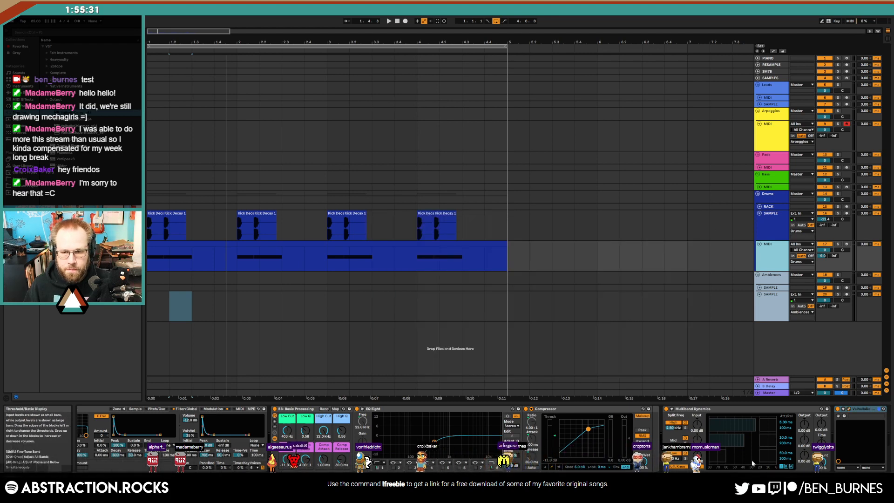
Lower the Drums MIDI track's compressor threshold and play the loop from the beginning.
{"action": "left_click_drag", "start_coordinate": [852, 478], "coordinate": [852, 478]}
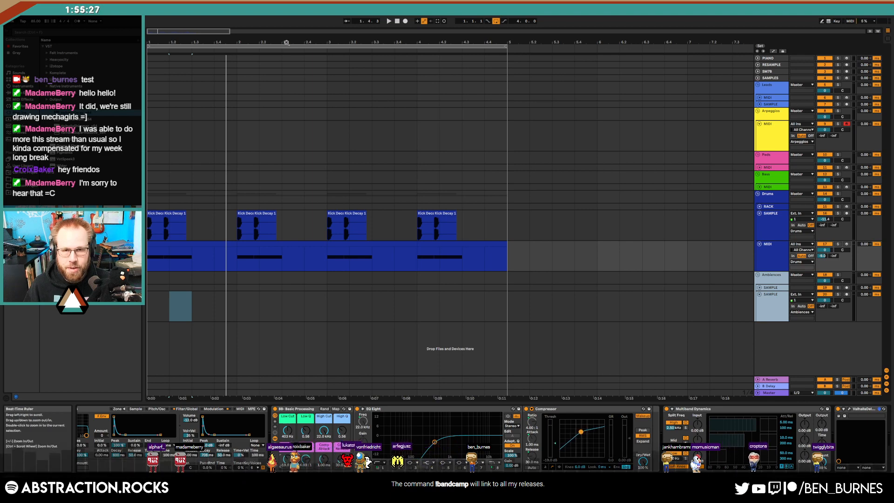
{"action": "double_click", "coordinate": [397, 21]}
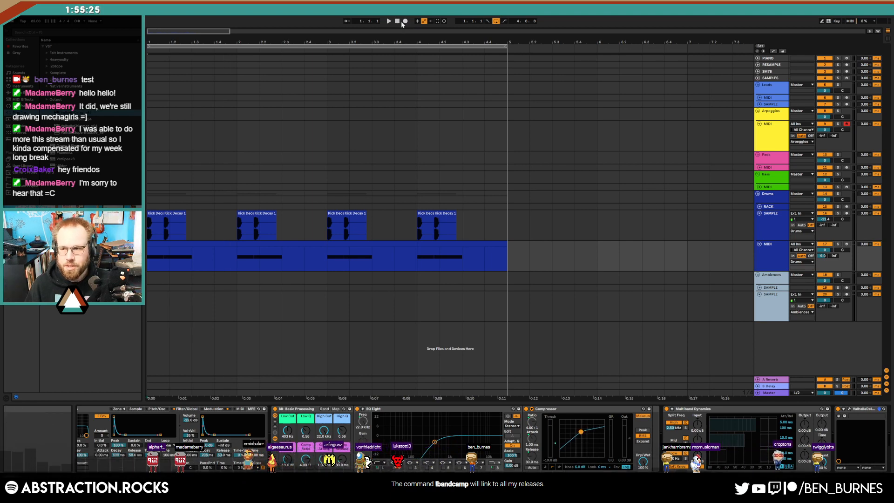
{"action": "key", "text": "space"}
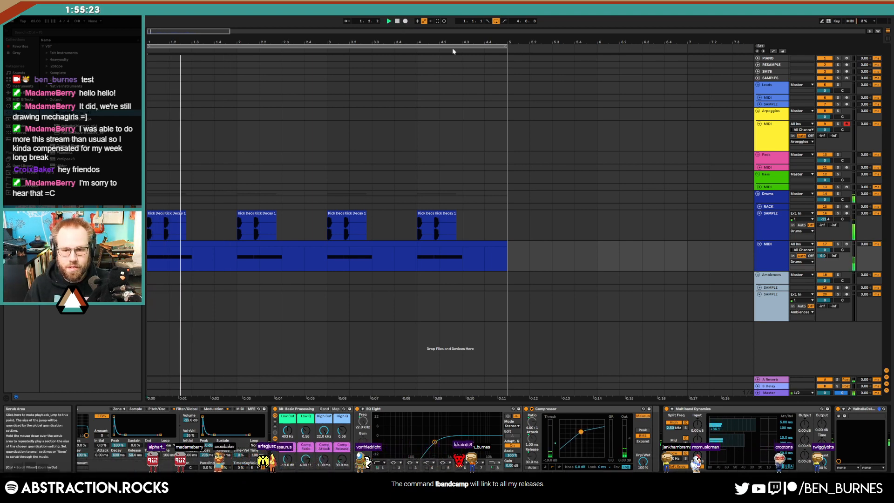
Shorten ValhallaDelay's delay time to 288 ms and play the loop back.
{"action": "left_click", "coordinate": [849, 409]}
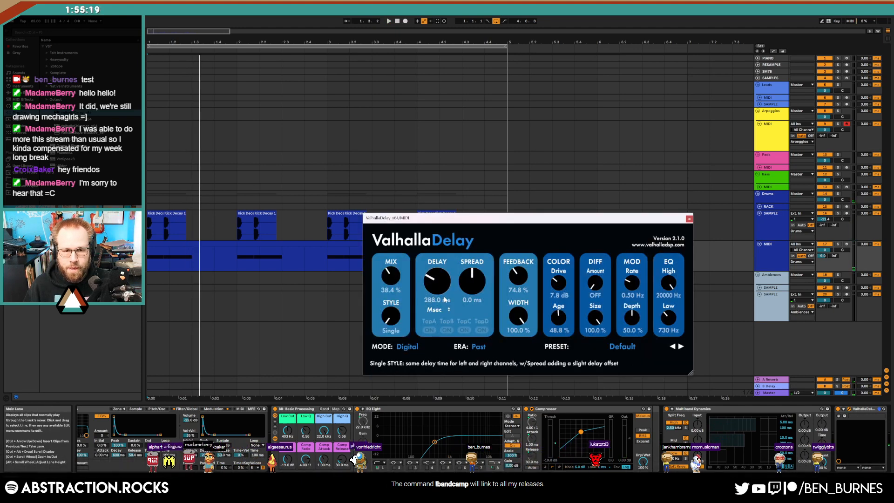
{"action": "key", "text": "space"}
{"action": "key", "text": "space"}
{"action": "left_click", "coordinate": [690, 219]}
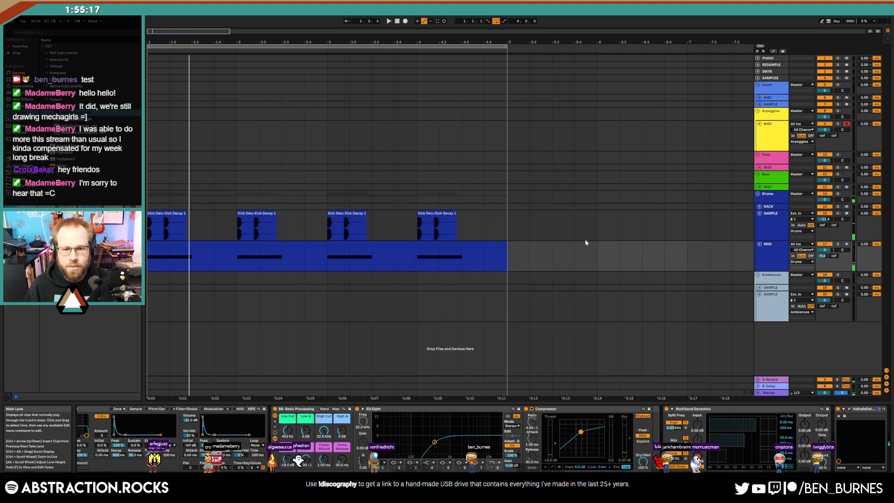
Lower the Drums MIDI rack's Low Cut to about 100 Hz during playback and show the Sampler's sample settings.
{"action": "left_click_drag", "start_coordinate": [841, 478], "coordinate": [837, 478]}
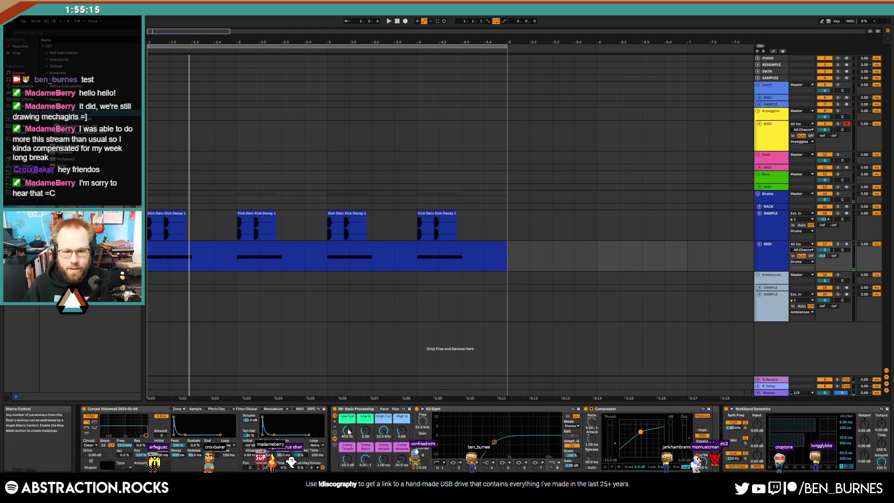
{"action": "key", "text": "space"}
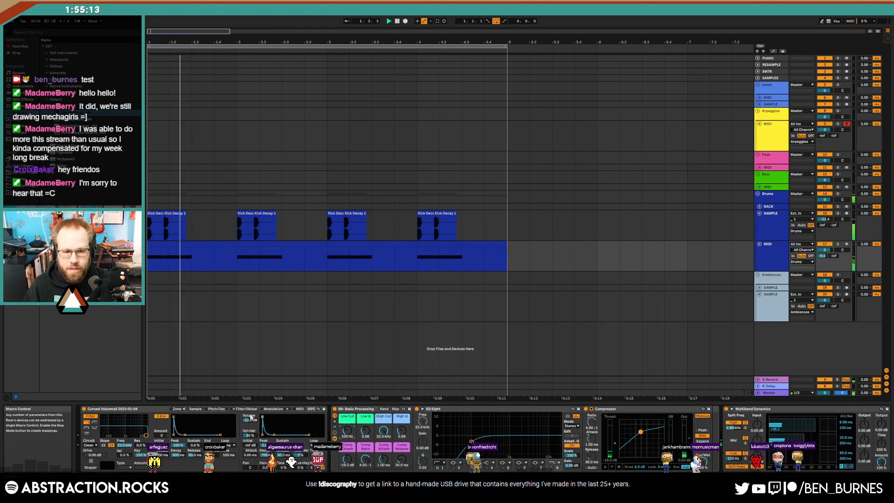
{"action": "left_click", "coordinate": [195, 409]}
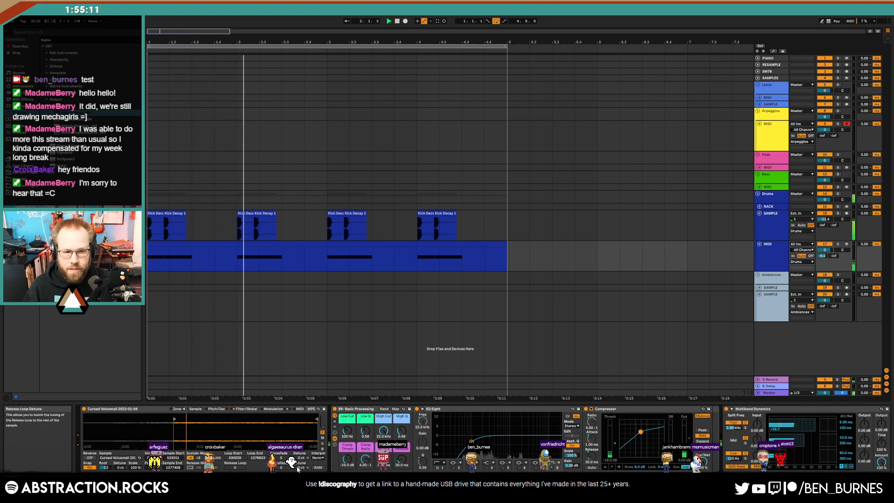
Insert an empty two-bar MIDI clip at the start of the Arpeggios MIDI track.
{"action": "left_click", "coordinate": [821, 133]}
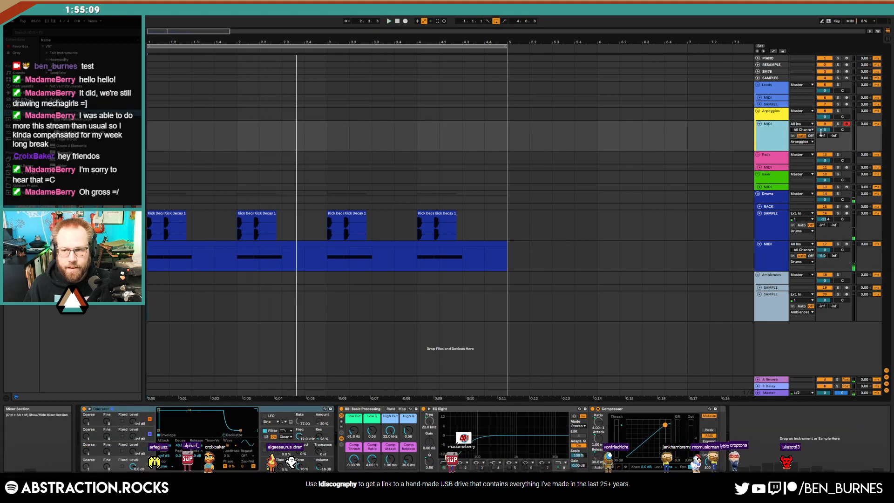
{"action": "left_click_drag", "start_coordinate": [163, 135], "coordinate": [321, 141]}
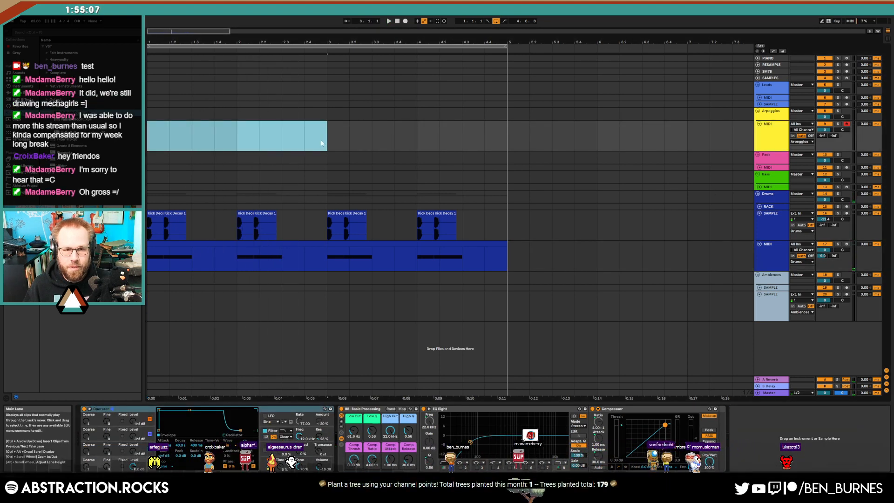
{"action": "key", "text": "ctrl+shift+m"}
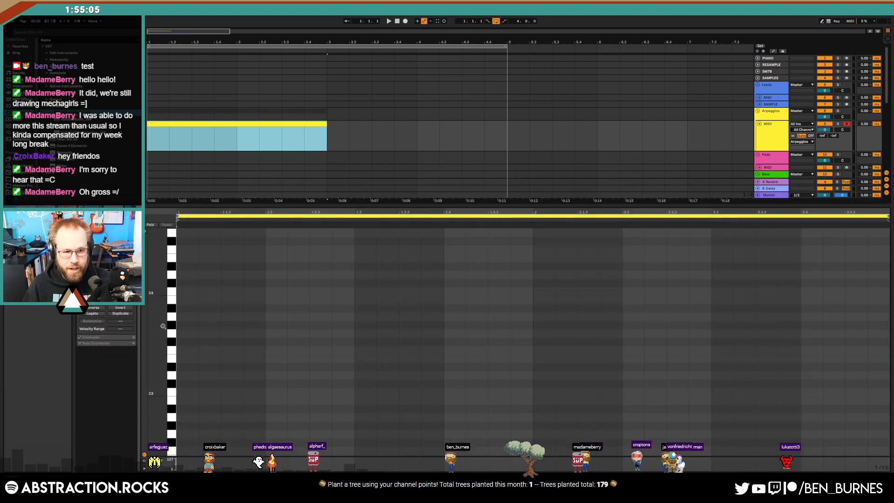
Enter the opening arpeggio notes C3, G3 and G#3 in the Arpeggios clip, each one an eighth-note-style step apart with gaps.
{"action": "left_click_drag", "start_coordinate": [163, 326], "coordinate": [149, 325]}
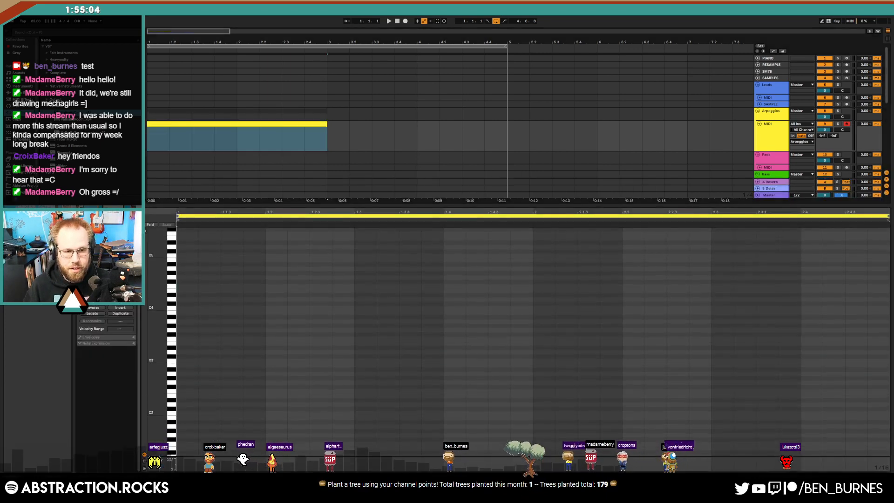
{"action": "double_click", "coordinate": [183, 362]}
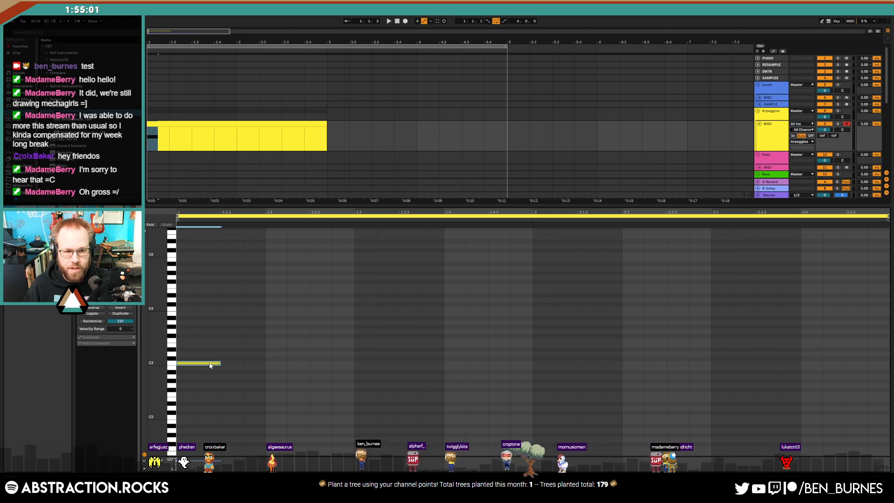
{"action": "double_click", "coordinate": [254, 341]}
{"action": "double_click", "coordinate": [340, 332]}
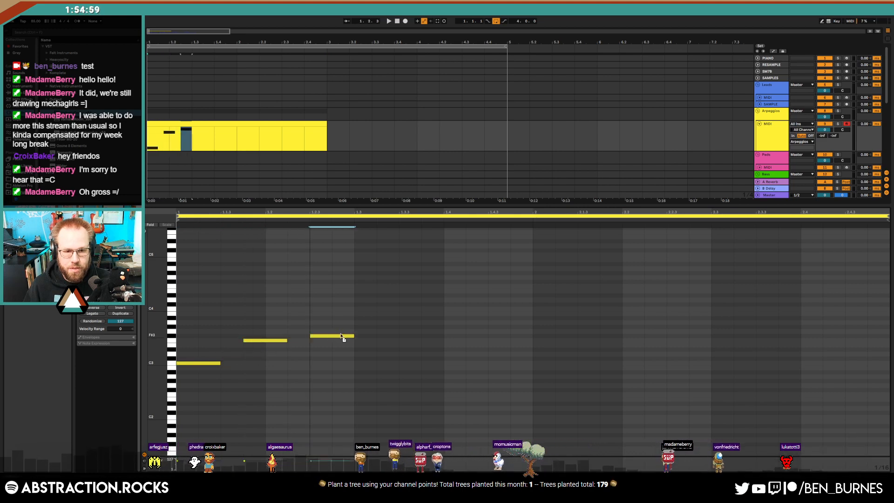
{"action": "key", "text": "space"}
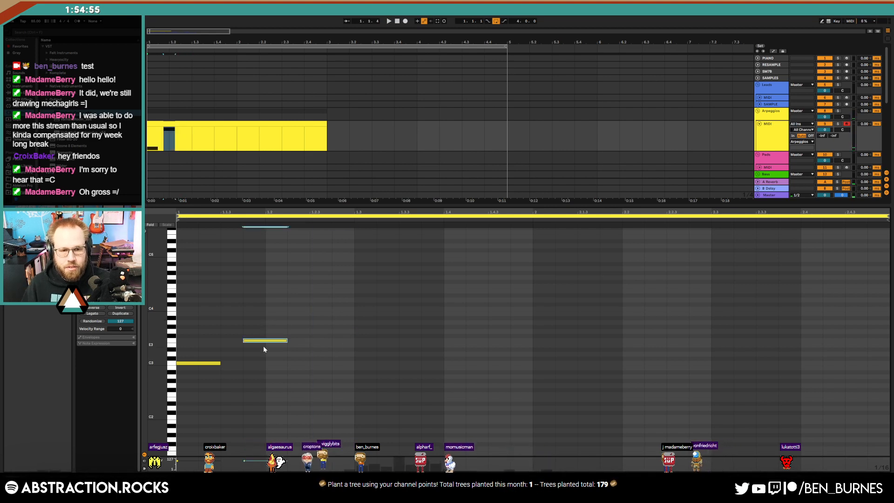
{"action": "key", "text": "Up"}
{"action": "key", "text": "Up"}
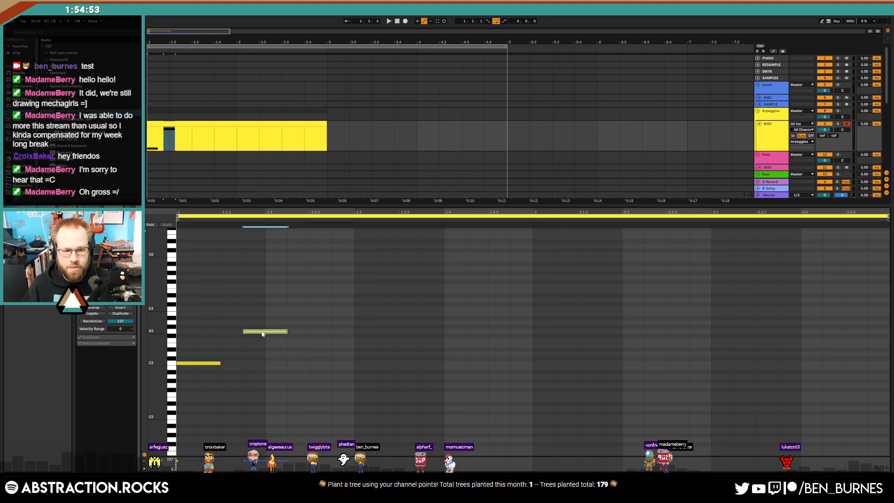
{"action": "left_click_drag", "start_coordinate": [262, 333], "coordinate": [334, 331]}
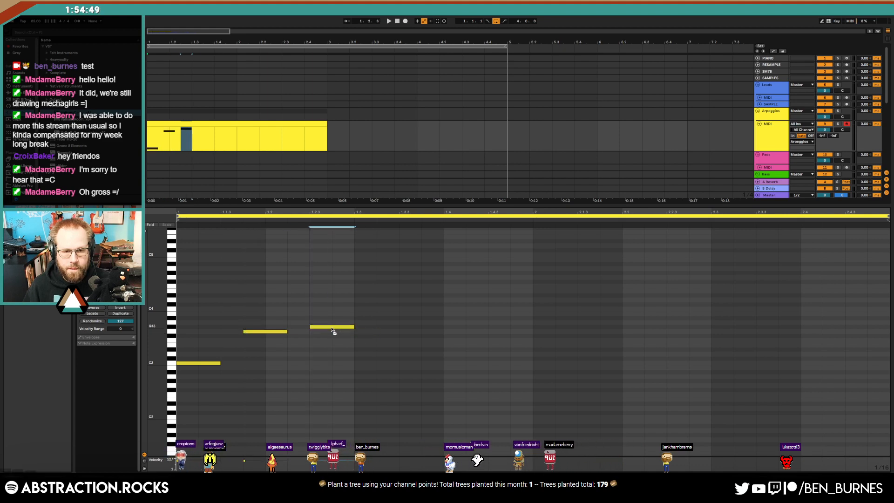
Set the Arpeggios MIDI track's reverb send to about -10.3 dB and play the loop.
{"action": "key", "text": "shift+Tab"}
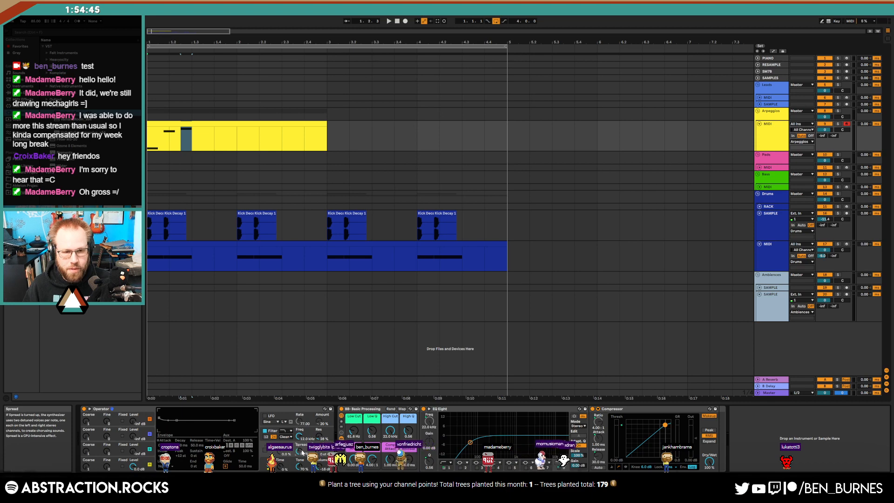
{"action": "left_click_drag", "start_coordinate": [822, 138], "coordinate": [822, 107]}
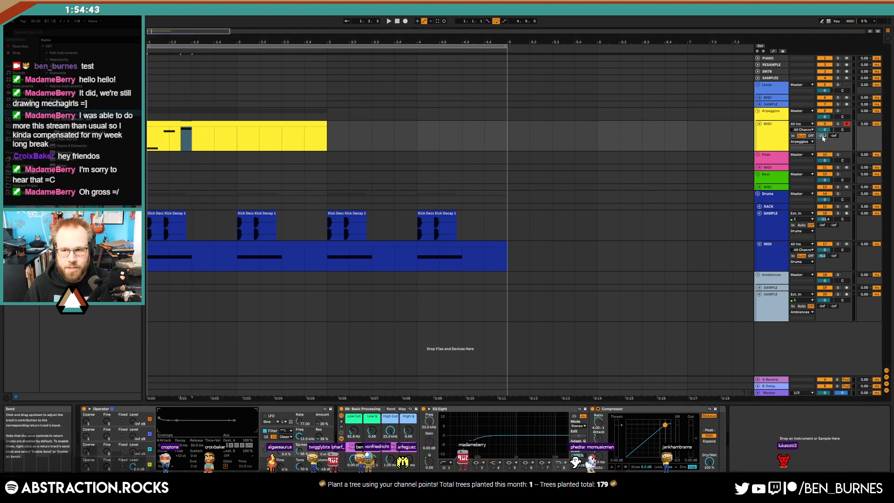
{"action": "key", "text": "space"}
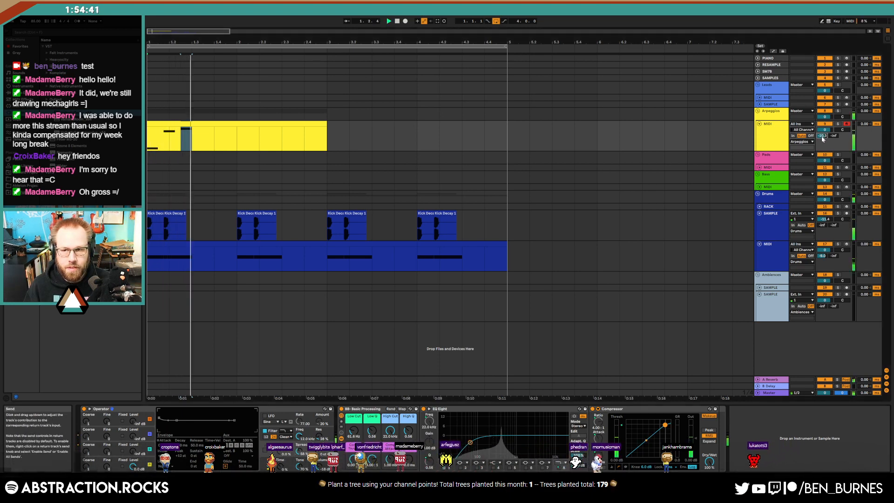
Complete the one-bar arpeggio with the notes G3, D#3 and F3, and duplicate the pattern into the second bar.
{"action": "double_click", "coordinate": [242, 124]}
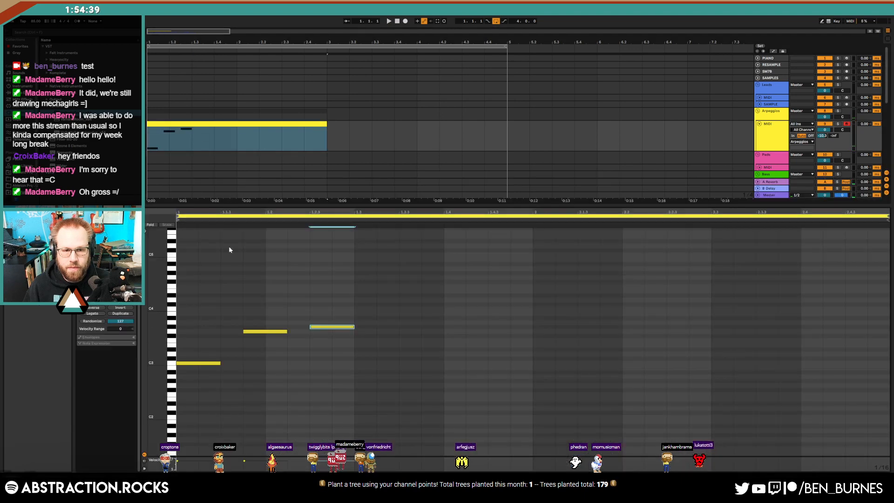
{"action": "left_click_drag", "start_coordinate": [268, 315], "coordinate": [308, 347]}
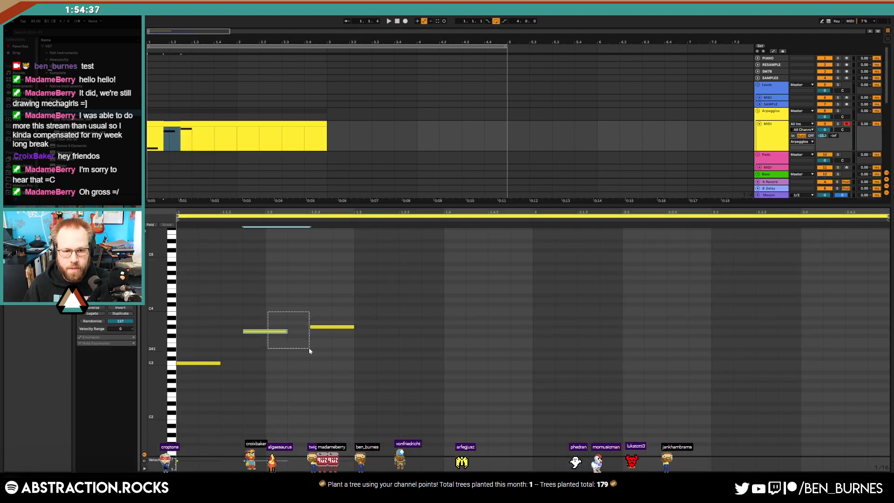
{"action": "key", "text": "ctrl+d"}
{"action": "key", "text": "Right"}
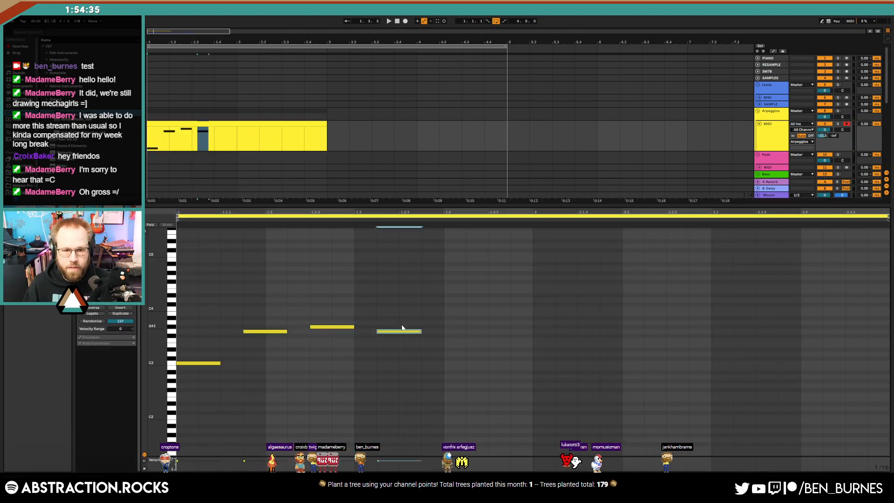
{"action": "left_click_drag", "start_coordinate": [398, 334], "coordinate": [214, 388]}
{"action": "key", "text": "space"}
{"action": "key", "text": "ctrl+d"}
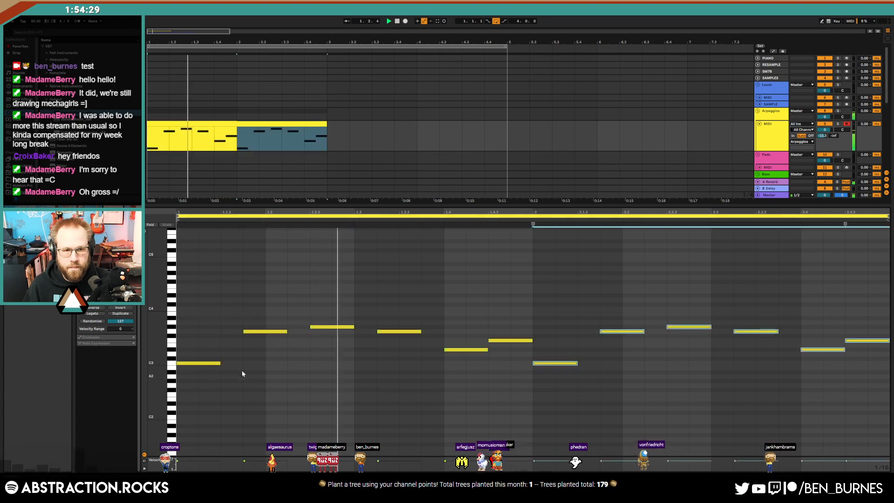
Extend the looping Arpeggios clip to the start of bar 5 and raise the second bar's D#3 note to A#3.
{"action": "left_click_drag", "start_coordinate": [322, 124], "coordinate": [511, 146]}
{"action": "left_click_drag", "start_coordinate": [808, 316], "coordinate": [818, 372]}
{"action": "key", "text": "space"}
{"action": "key", "text": "Up"}
{"action": "key", "text": "Up"}
{"action": "key", "text": "Up"}
{"action": "key", "text": "Up"}
{"action": "key", "text": "Up"}
{"action": "key", "text": "Up"}
{"action": "key", "text": "Up"}
{"action": "key", "text": "Up"}
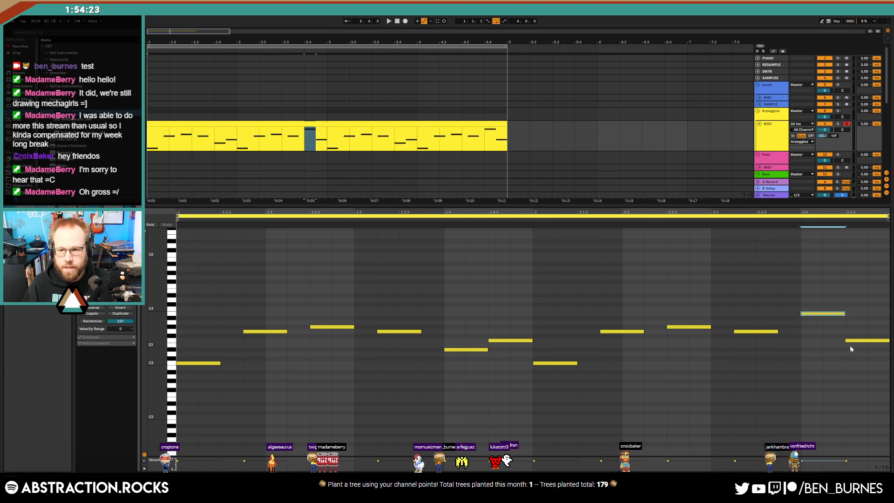
{"action": "key", "text": "Down"}
Raise the last F3 note of the second bar to G#3 and play back the arpeggio.
{"action": "left_click_drag", "start_coordinate": [867, 322], "coordinate": [867, 357]}
{"action": "key", "text": "Up"}
{"action": "key", "text": "Up"}
{"action": "key", "text": "Up"}
{"action": "key", "text": "space"}
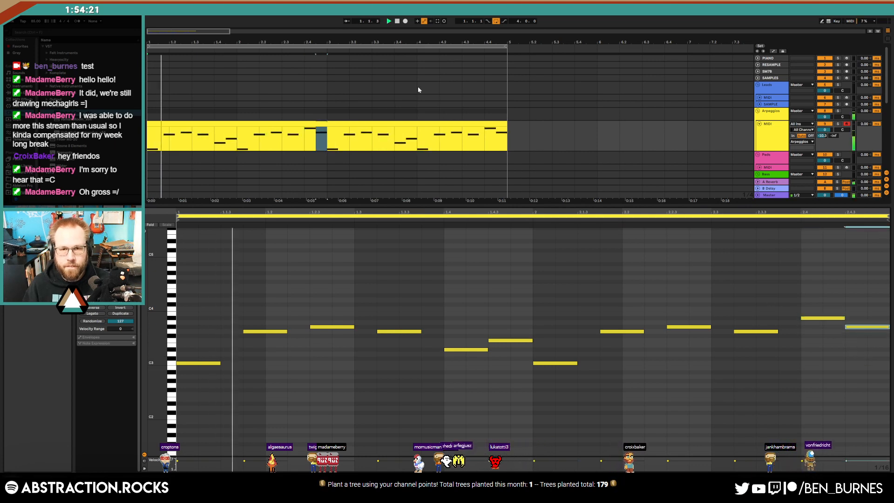
{"action": "left_click", "coordinate": [454, 278]}
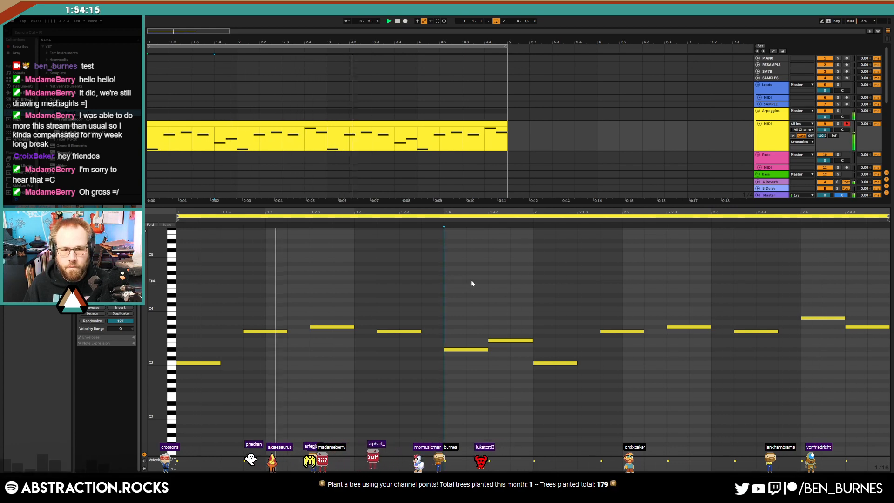
Lower the Drums SAMPLE track's volume to about -12.7 dB and show that track's devices.
{"action": "key", "text": "shift+Tab"}
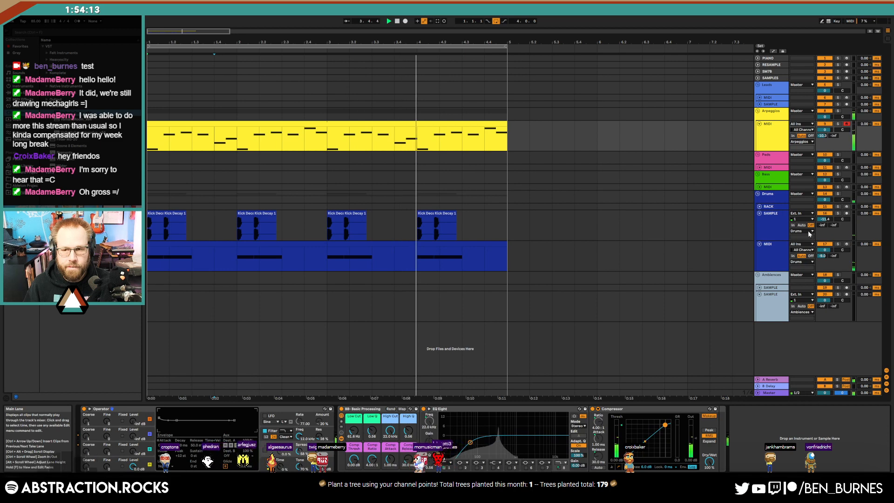
{"action": "left_click_drag", "start_coordinate": [824, 219], "coordinate": [825, 221]}
{"action": "left_click", "coordinate": [771, 225]}
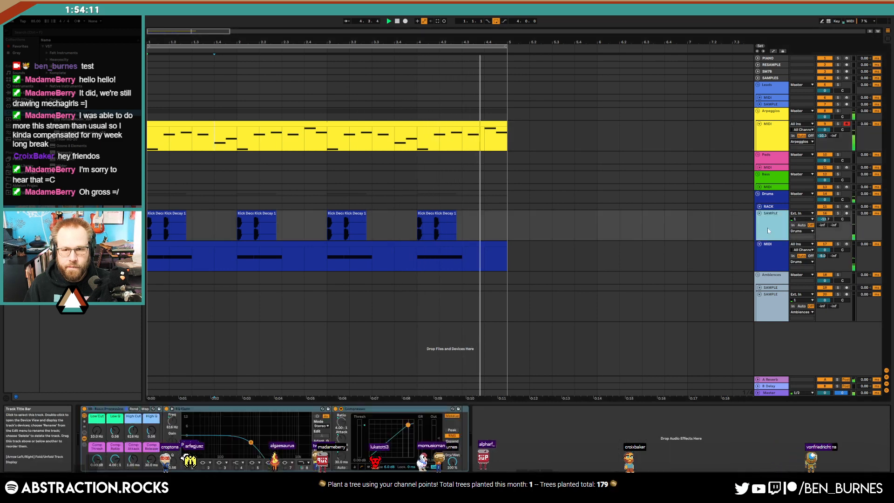
Arm the Pads MIDI track and enable its Operator's LFO, adjusting the LFO rate and lengthening the LFO envelope's attack.
{"action": "left_click", "coordinate": [769, 141]}
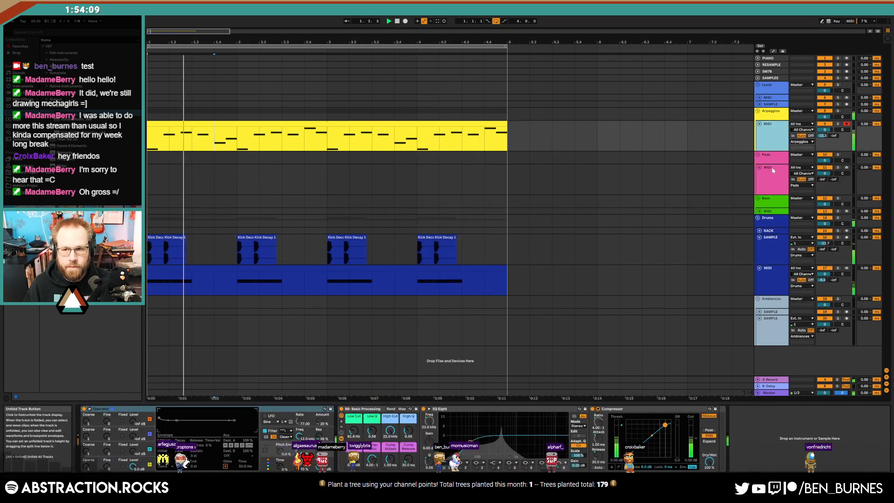
{"action": "left_click", "coordinate": [846, 167]}
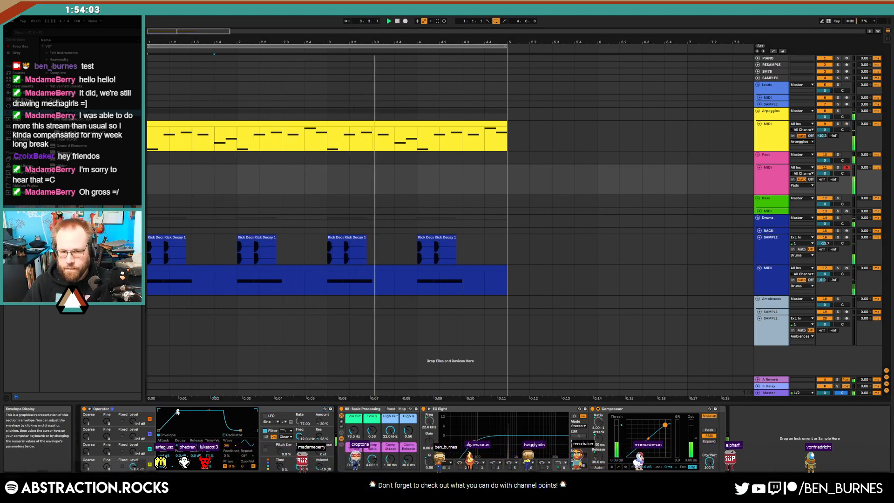
{"action": "left_click", "coordinate": [265, 416]}
{"action": "key", "text": "space"}
{"action": "left_click_drag", "start_coordinate": [299, 422], "coordinate": [299, 425]}
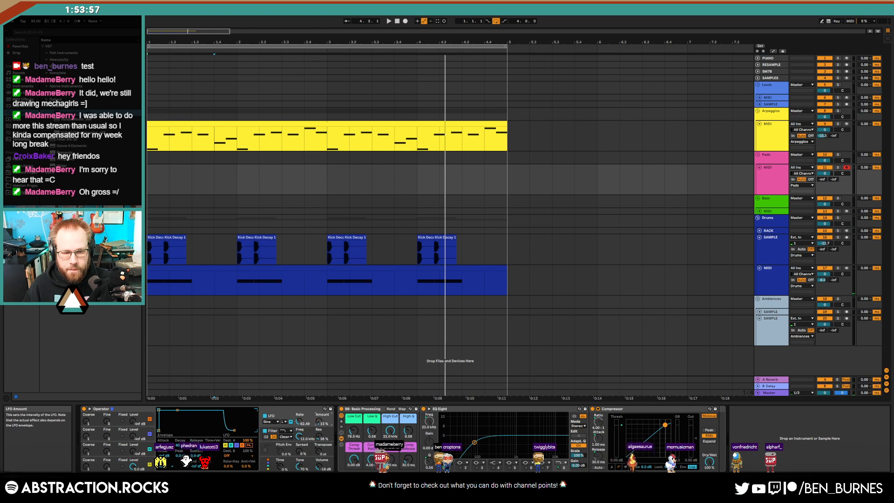
{"action": "left_click_drag", "start_coordinate": [158, 410], "coordinate": [179, 410]}
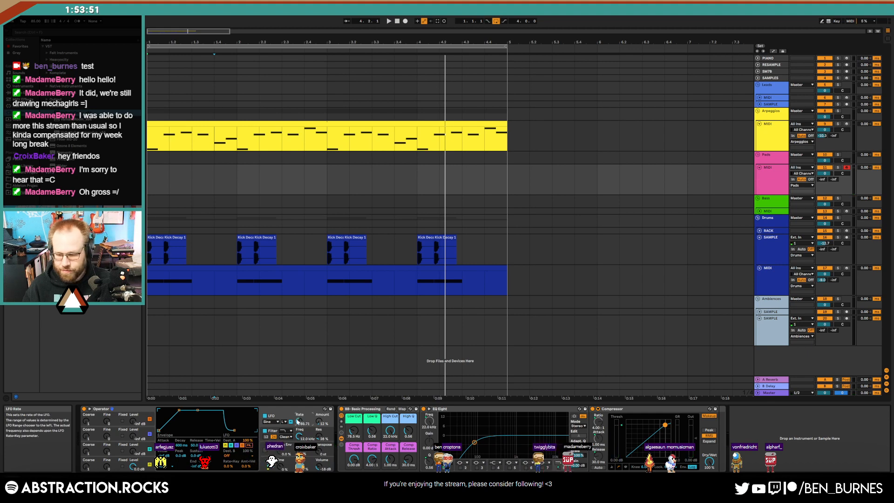
Check the global and pitch envelope settings of the Pads Operator and play the loop.
{"action": "left_click", "coordinate": [290, 461]}
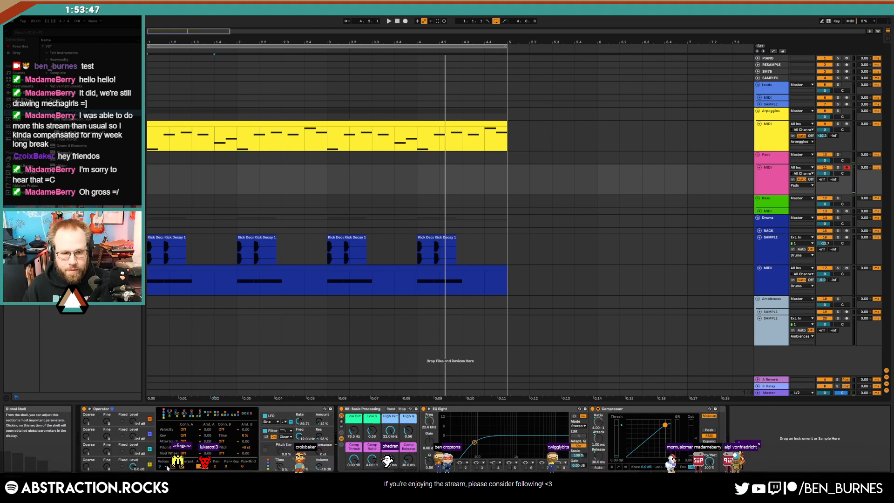
{"action": "left_click", "coordinate": [274, 445]}
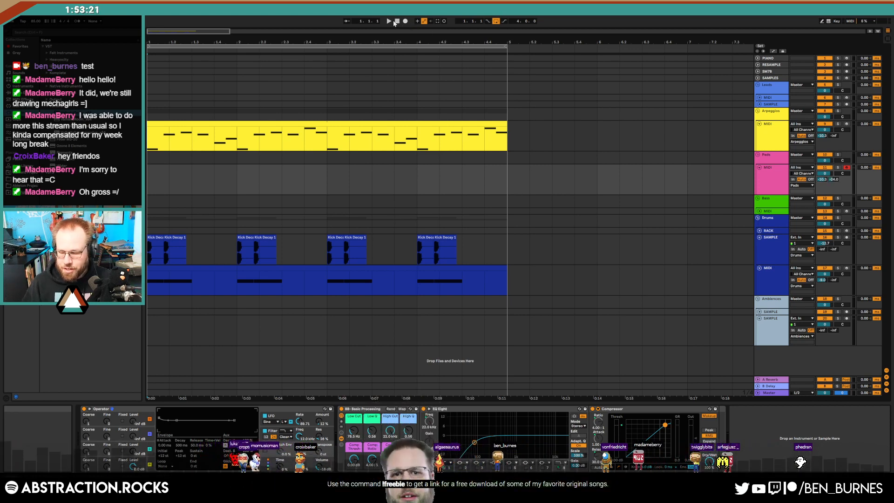
{"action": "key", "text": "space"}
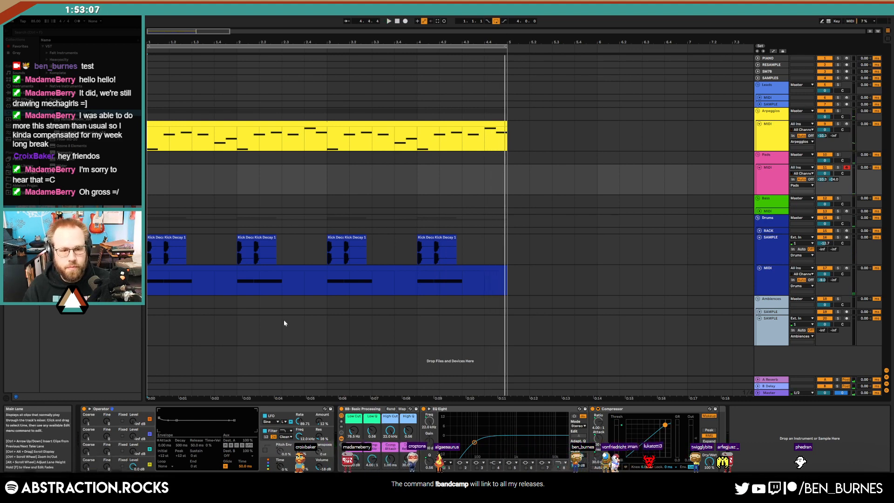
Set the Pads Operator's LFO envelope attack to 0 ms and give oscillator A's envelope a 4.87 s decay with a low sustain.
{"action": "left_click", "coordinate": [278, 415]}
{"action": "left_click_drag", "start_coordinate": [179, 411], "coordinate": [158, 410]}
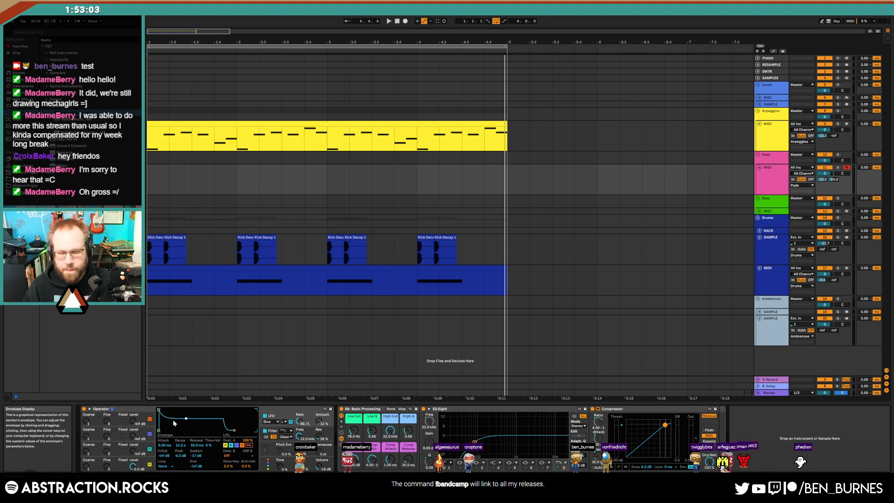
{"action": "left_click_drag", "start_coordinate": [173, 420], "coordinate": [170, 434]}
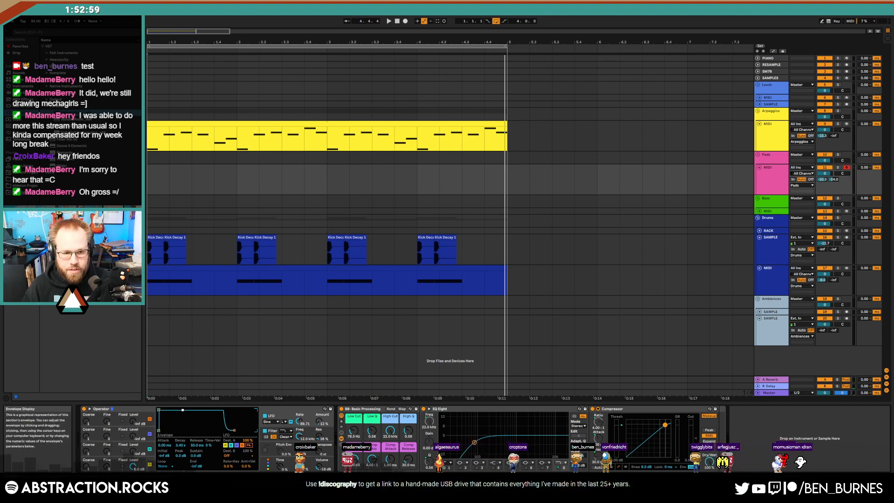
{"action": "left_click", "coordinate": [142, 461]}
{"action": "left_click_drag", "start_coordinate": [181, 411], "coordinate": [174, 433]}
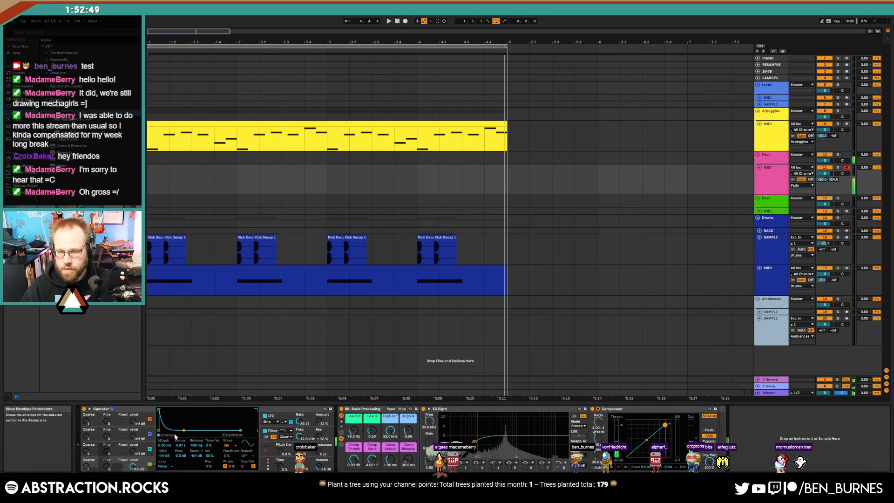
Change oscillator A's waveform to Triangle in the Arpeggios track's Operator and adjust the Spread.
{"action": "left_click", "coordinate": [771, 136]}
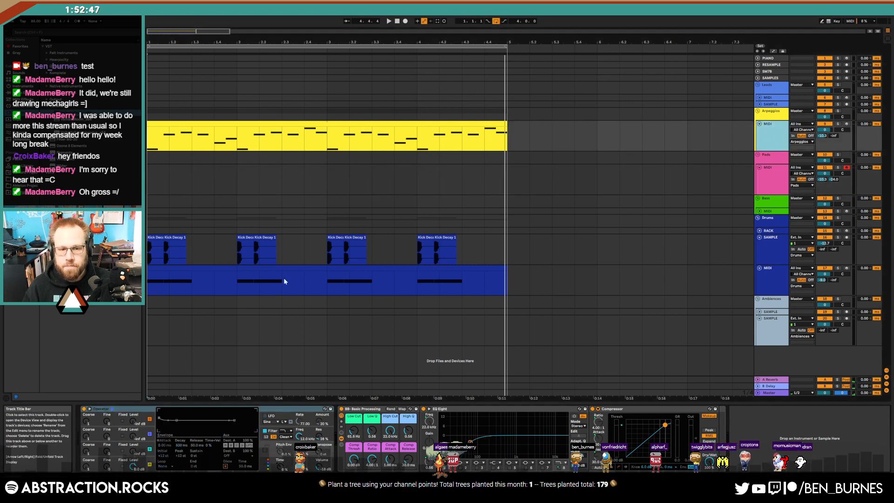
{"action": "left_click", "coordinate": [116, 419]}
{"action": "left_click", "coordinate": [229, 446]}
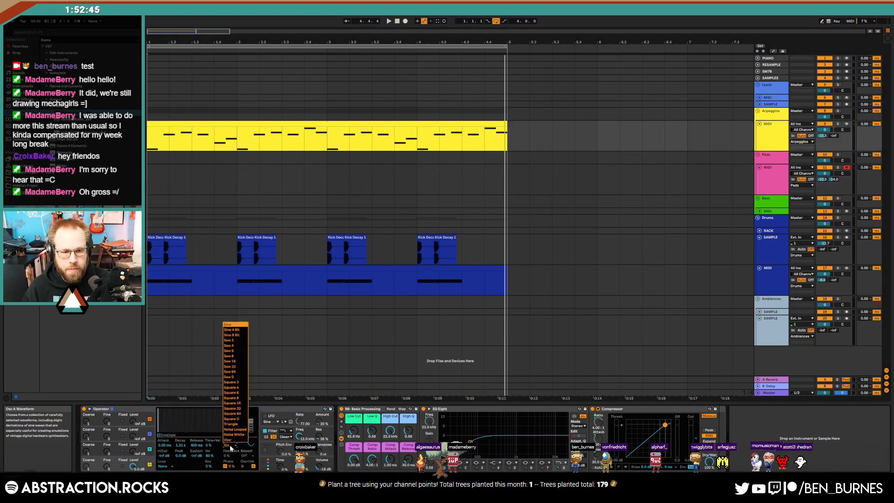
{"action": "left_click", "coordinate": [237, 424]}
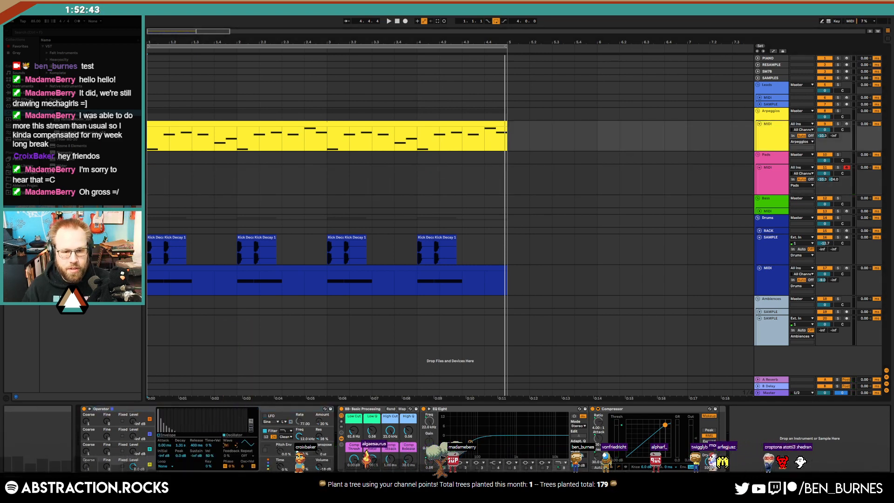
{"action": "left_click", "coordinate": [300, 451]}
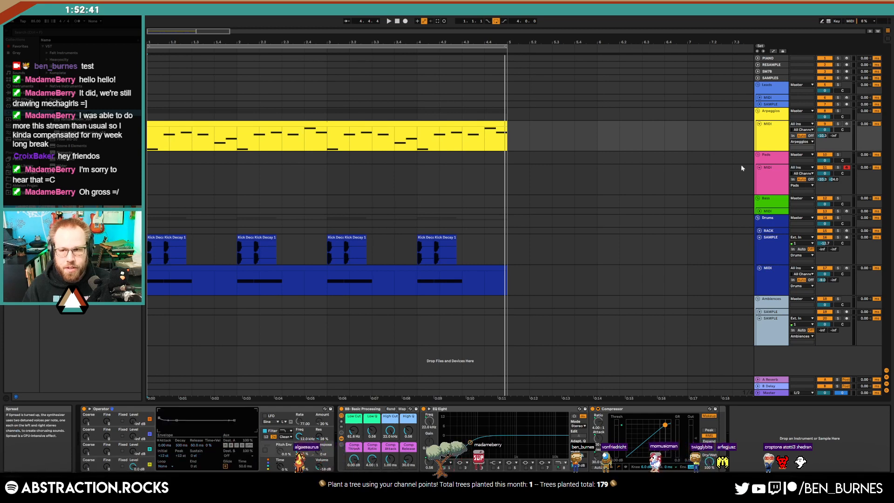
Play the loop, raise the Arpeggios MIDI track's volume, and shorten the decay of oscillator A's envelope in its Operator to about 830 ms.
{"action": "left_click", "coordinate": [389, 21]}
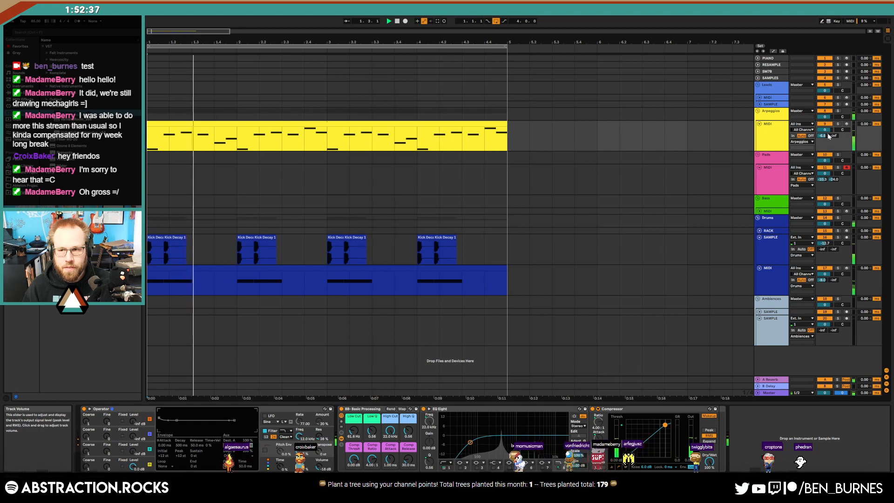
{"action": "left_click", "coordinate": [778, 138]}
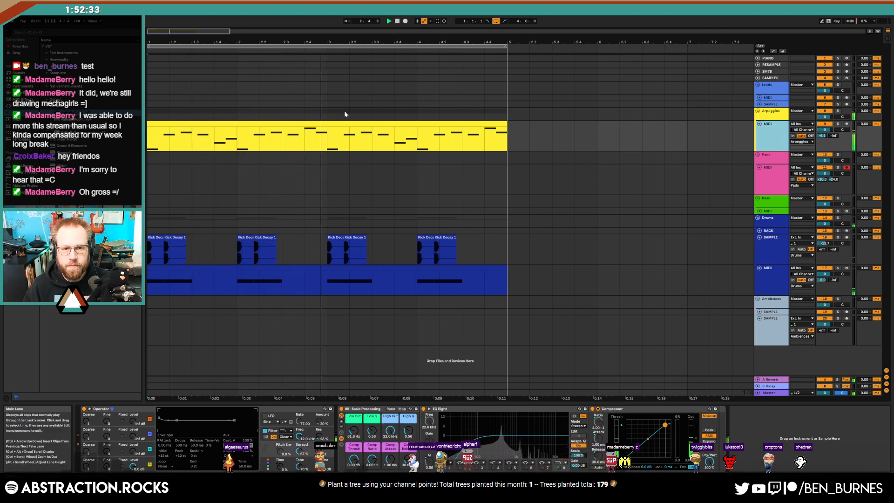
{"action": "left_click", "coordinate": [351, 124]}
{"action": "left_click", "coordinate": [97, 460]}
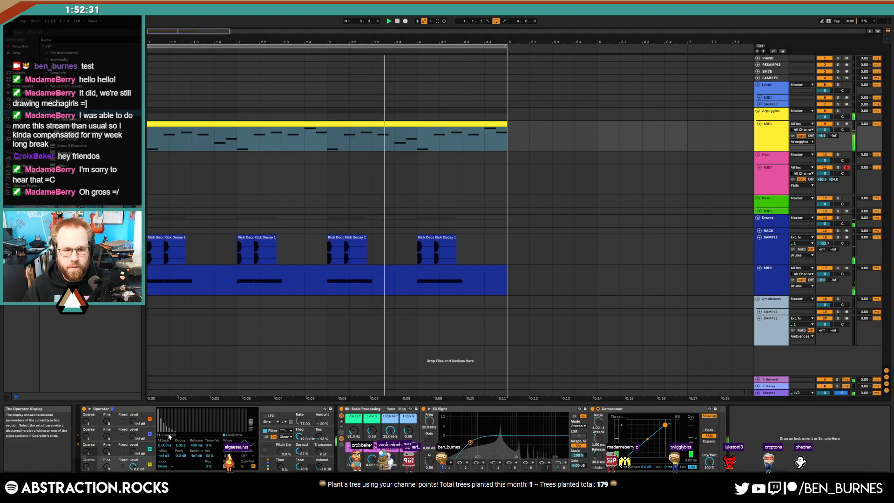
{"action": "left_click", "coordinate": [169, 435]}
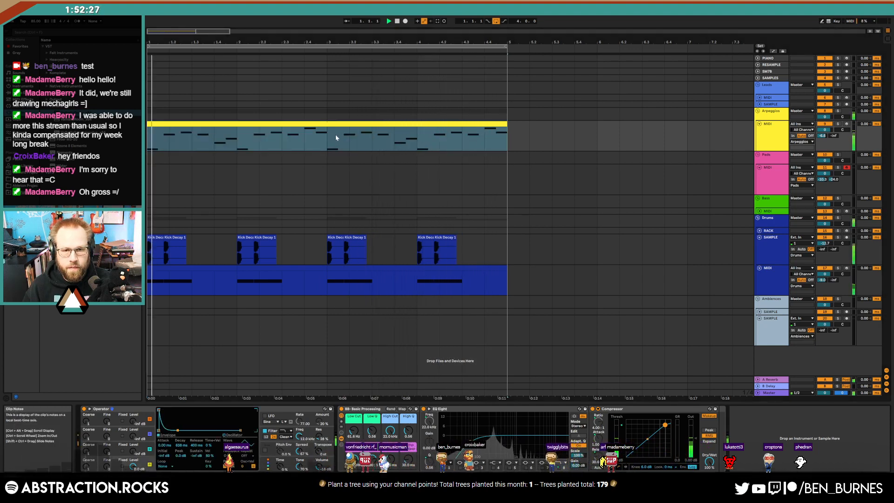
Separate the second half of the arpeggio clip from bar 3 and lower its last note to B2, just below C3.
{"action": "left_click_drag", "start_coordinate": [335, 137], "coordinate": [492, 124]}
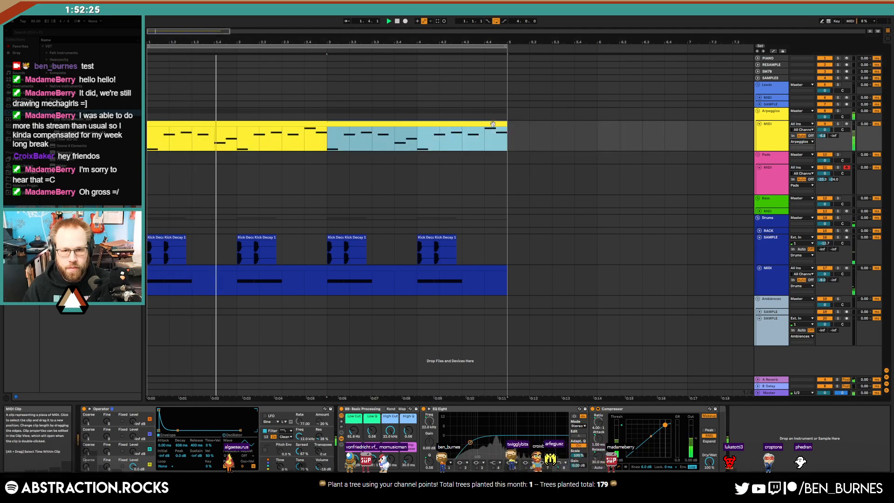
{"action": "double_click", "coordinate": [492, 125]}
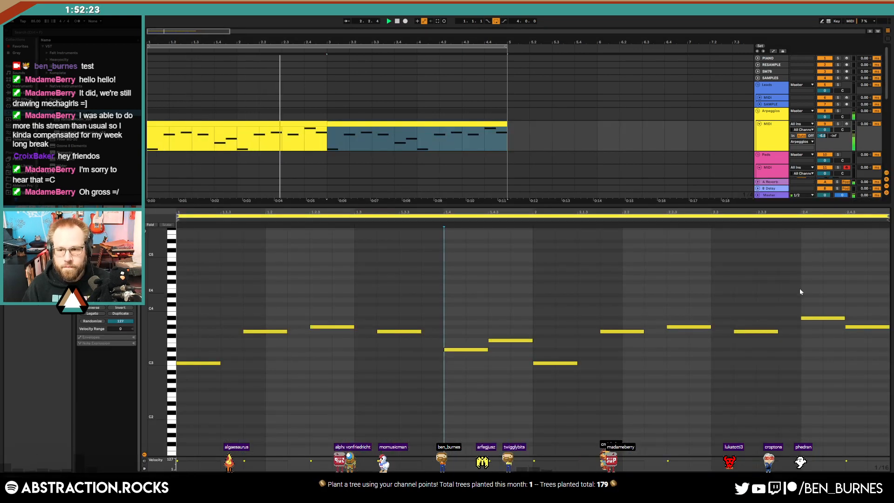
{"action": "key", "text": "shift+Down"}
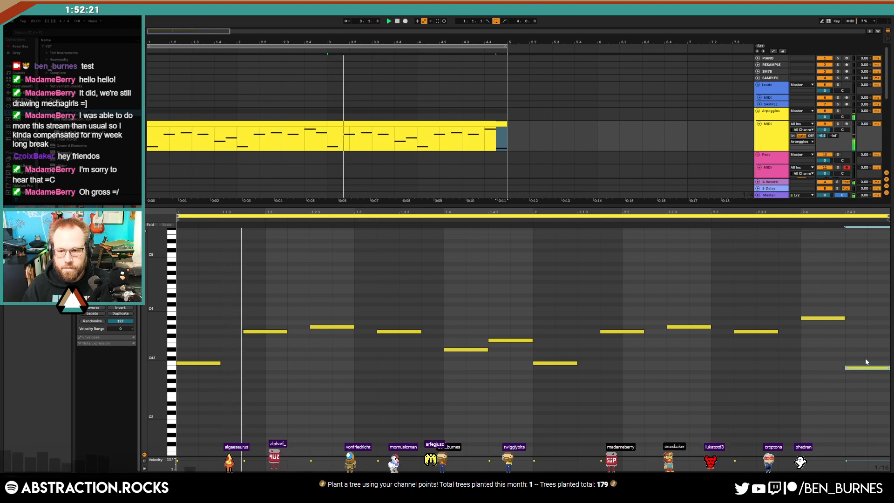
{"action": "key", "text": "shift+Tab"}
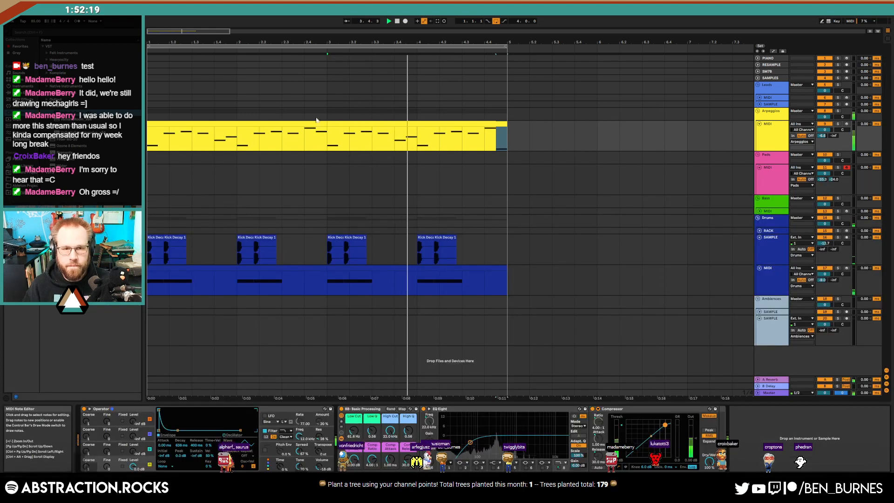
Consolidate the two arpeggio clips into one clip spanning bars 1 to 5.
{"action": "left_click", "coordinate": [345, 118]}
{"action": "left_click", "coordinate": [342, 124]}
{"action": "left_click", "coordinate": [315, 125], "text": "shift"}
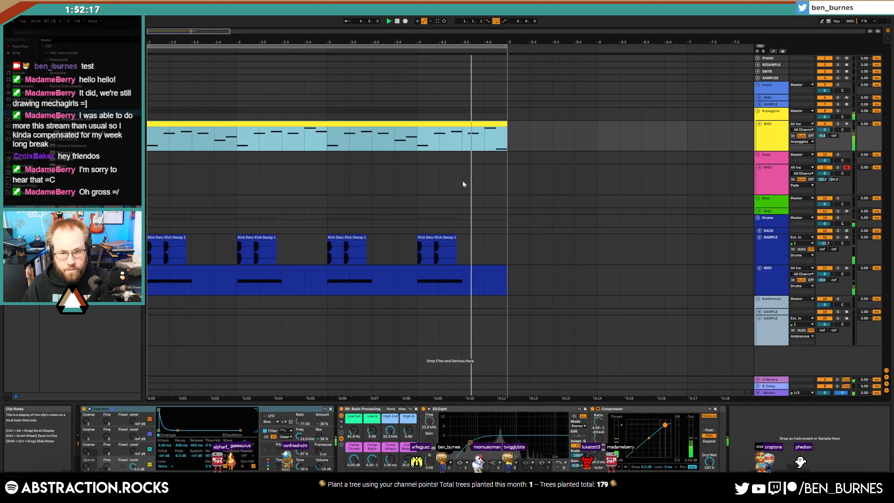
Unfold the Drums group's RACK track and insert an empty MIDI clip on it from bar 1 to bar 3.
{"action": "left_click", "coordinate": [759, 232]}
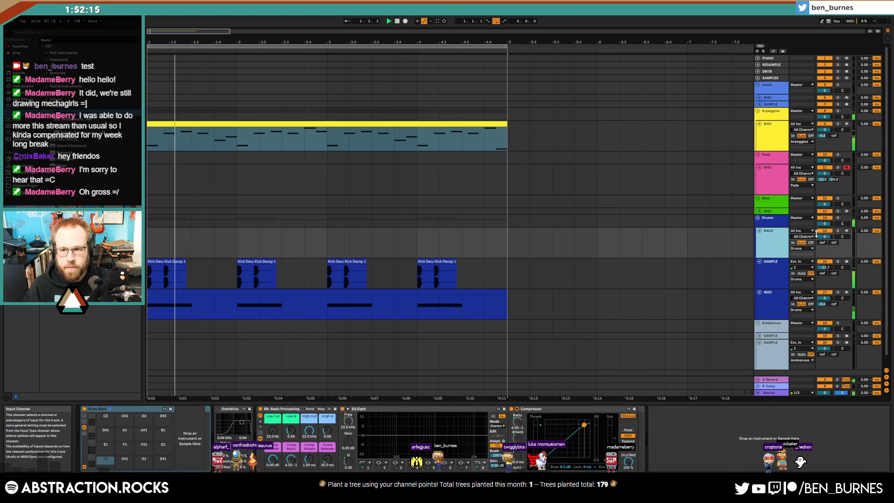
{"action": "left_click_drag", "start_coordinate": [164, 250], "coordinate": [319, 242]}
{"action": "key", "text": "ctrl+shift+m"}
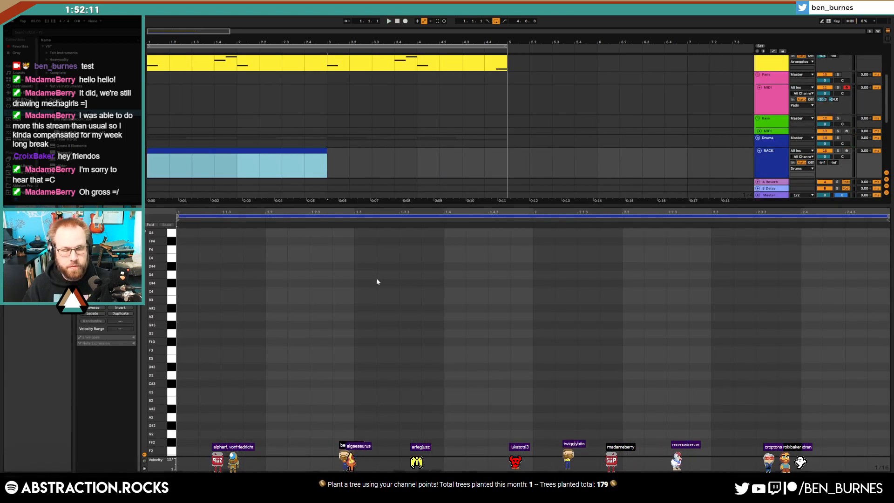
{"action": "key", "text": "shift+Tab"}
Browse the drum machine sample folders, audition 808 samples, and load the snare 301-808-FCsn2 onto the Drum Rack's C1 pad.
{"action": "left_click", "coordinate": [27, 179]}
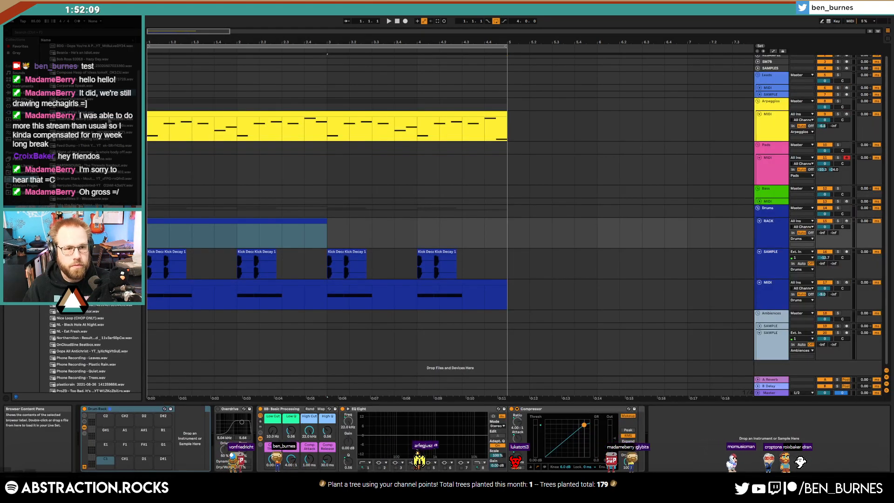
{"action": "scroll", "coordinate": [138, 56], "scroll_direction": "up", "scroll_amount": 3}
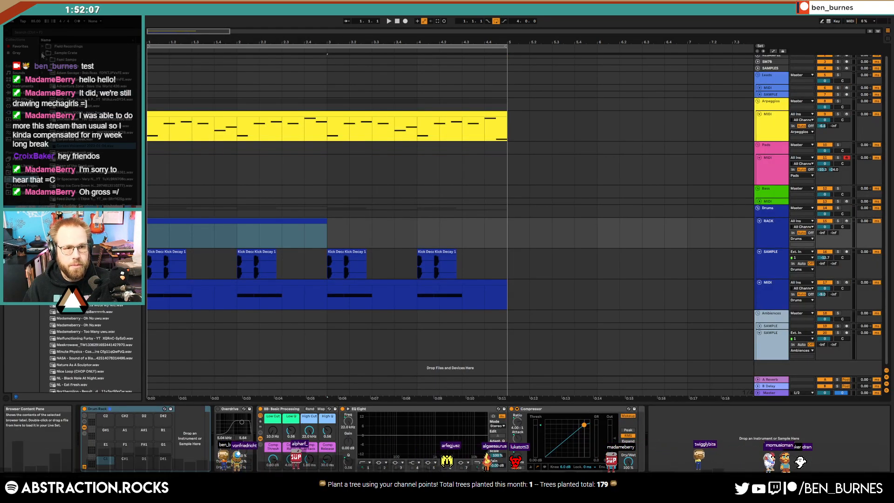
{"action": "left_click", "coordinate": [43, 53]}
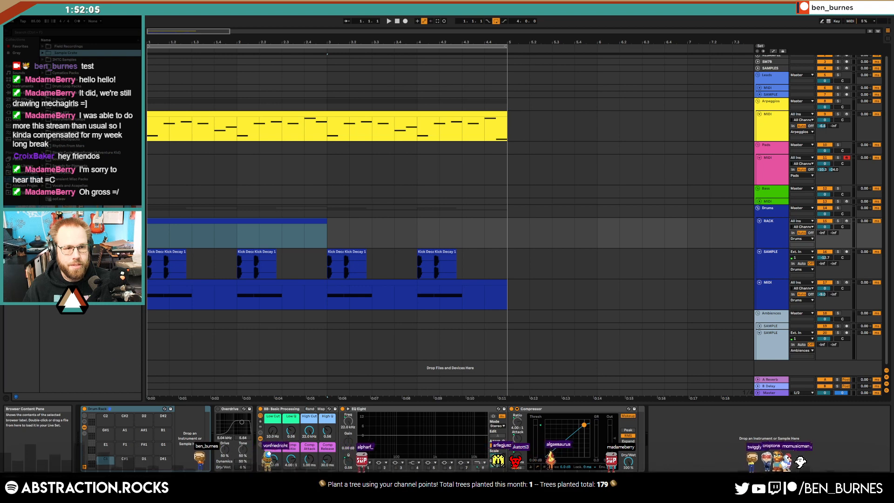
{"action": "left_click", "coordinate": [42, 93]}
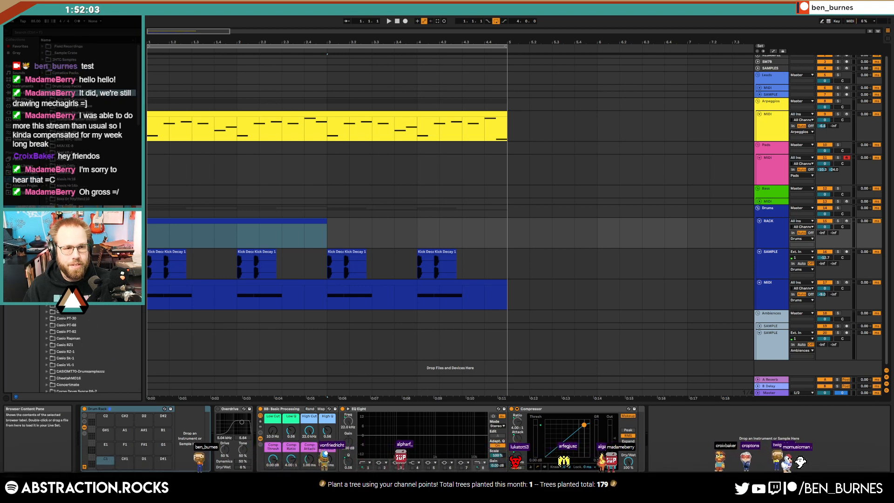
{"action": "left_click", "coordinate": [47, 99]}
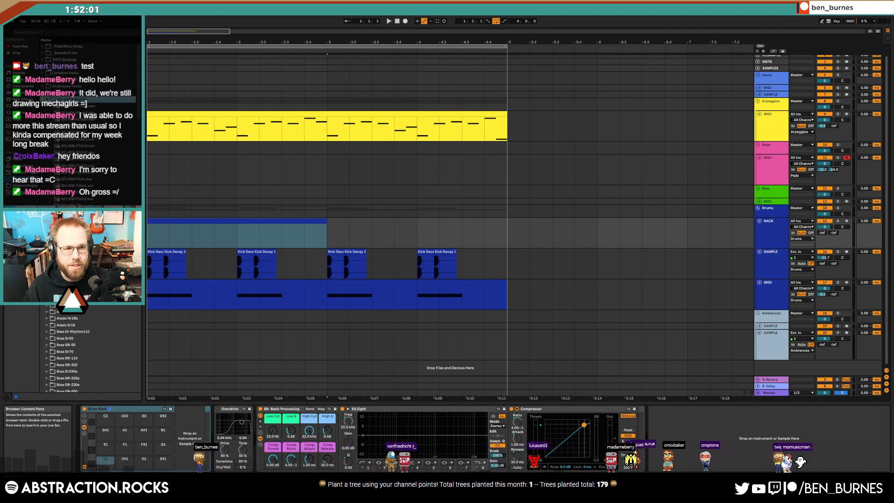
{"action": "left_click", "coordinate": [88, 167]}
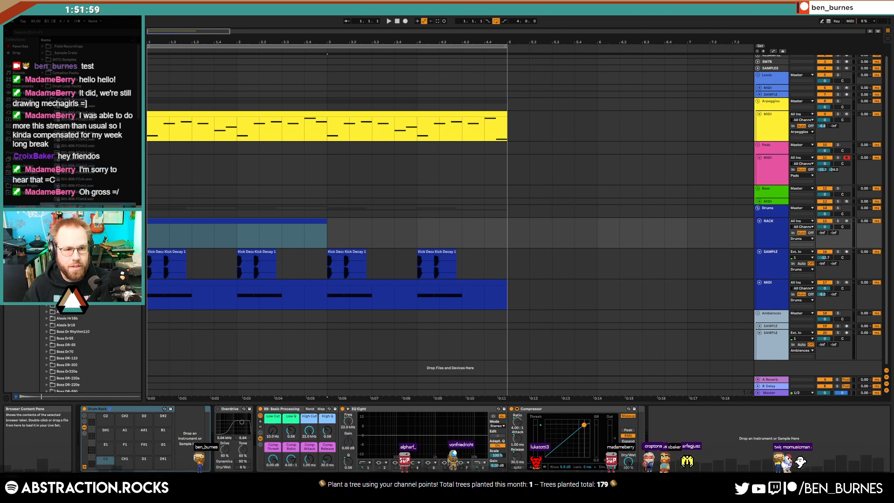
{"action": "left_click", "coordinate": [76, 194]}
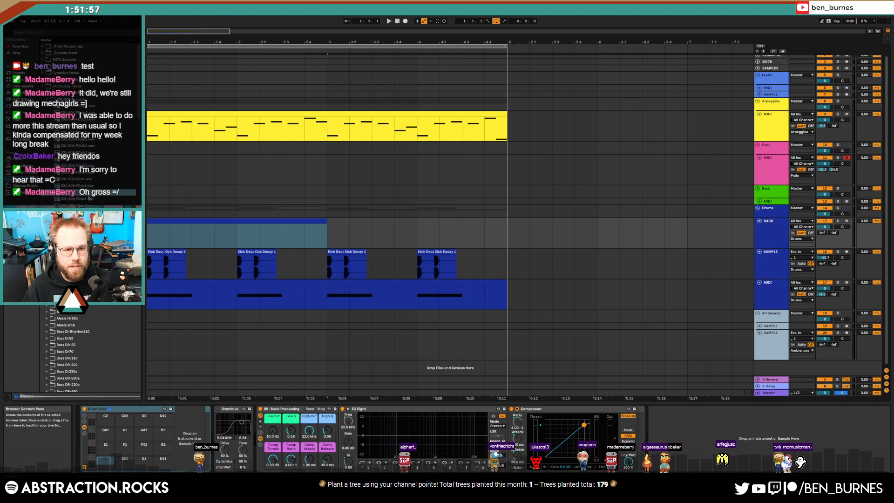
{"action": "left_click_drag", "start_coordinate": [76, 193], "coordinate": [105, 448]}
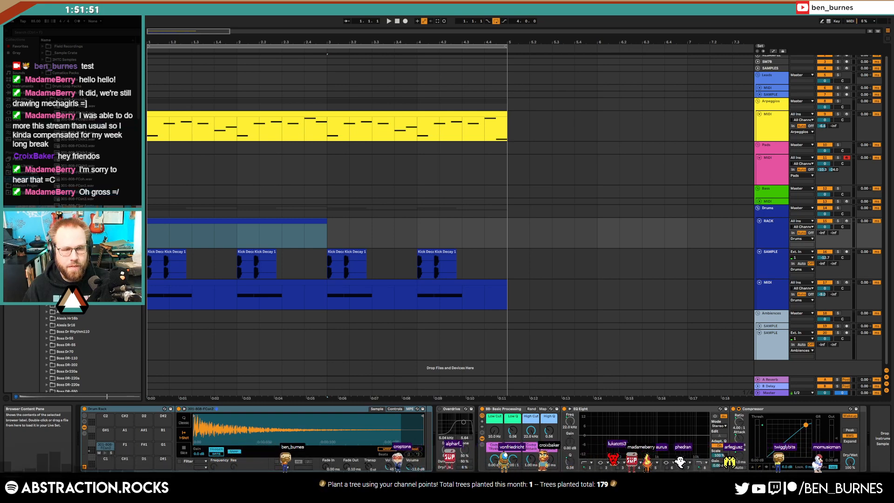
Insert a new MIDI track below the Arpeggios MIDI track and unfold it.
{"action": "left_click", "coordinate": [778, 118]}
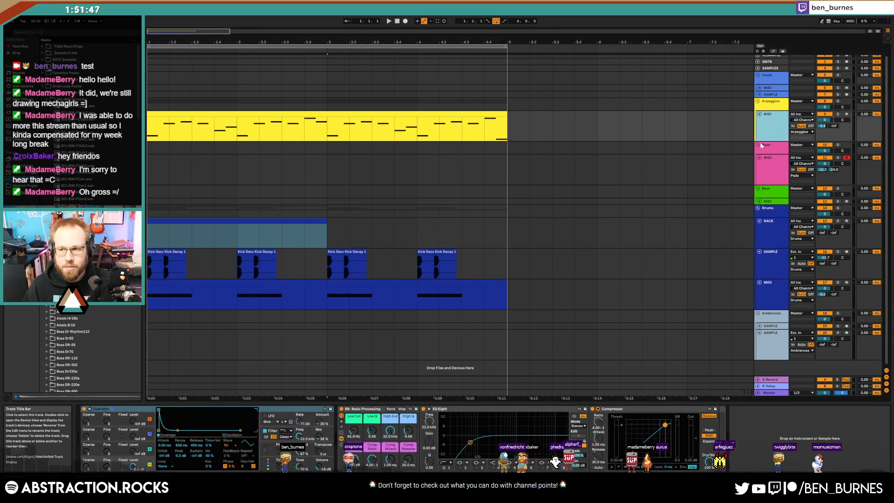
{"action": "key", "text": "super+shift+t"}
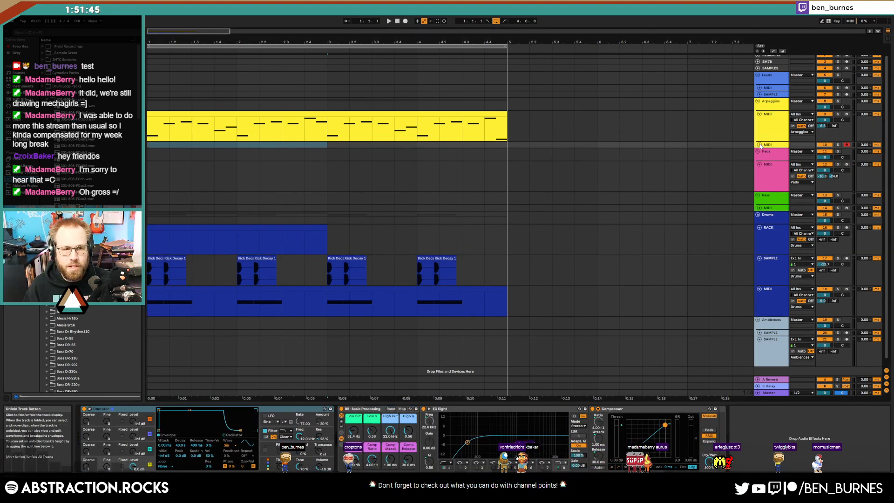
{"action": "left_click", "coordinate": [760, 145]}
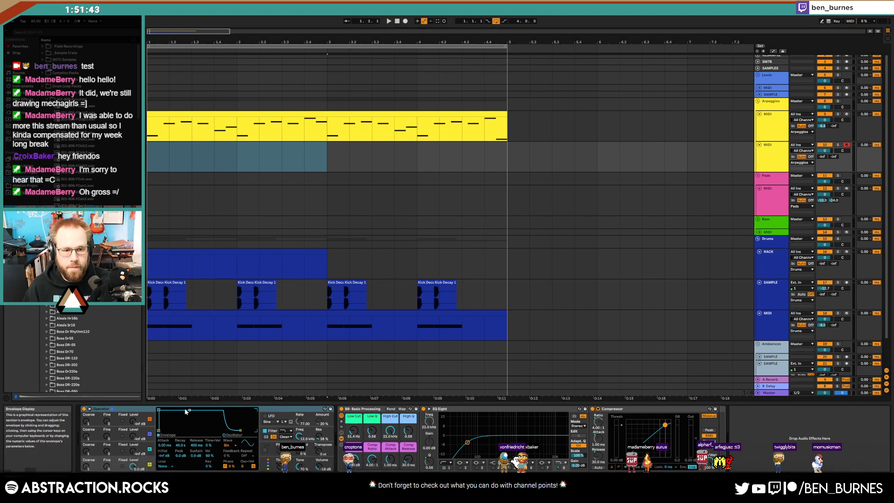
Replace the new track's Operator with an 808 sample, copy the arpeggio clip onto the track, and play the loop.
{"action": "left_click_drag", "start_coordinate": [86, 385], "coordinate": [104, 416]}
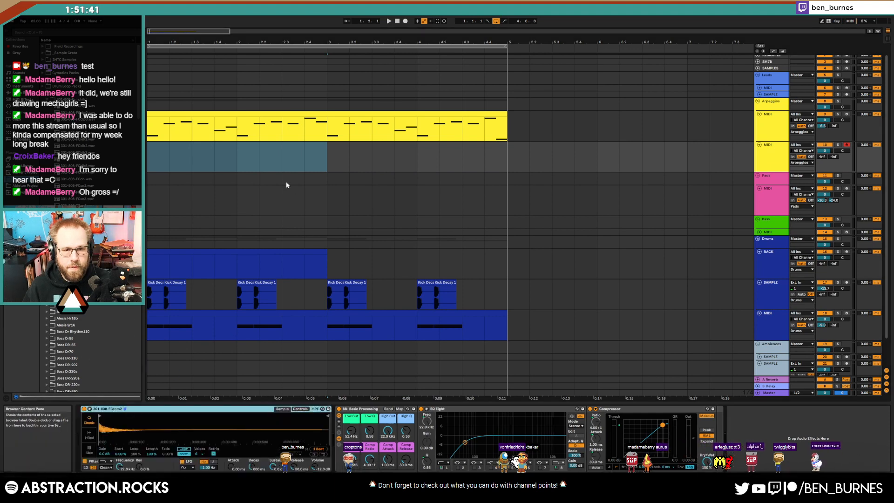
{"action": "left_click_drag", "start_coordinate": [309, 114], "coordinate": [309, 143]}
{"action": "key", "text": "space"}
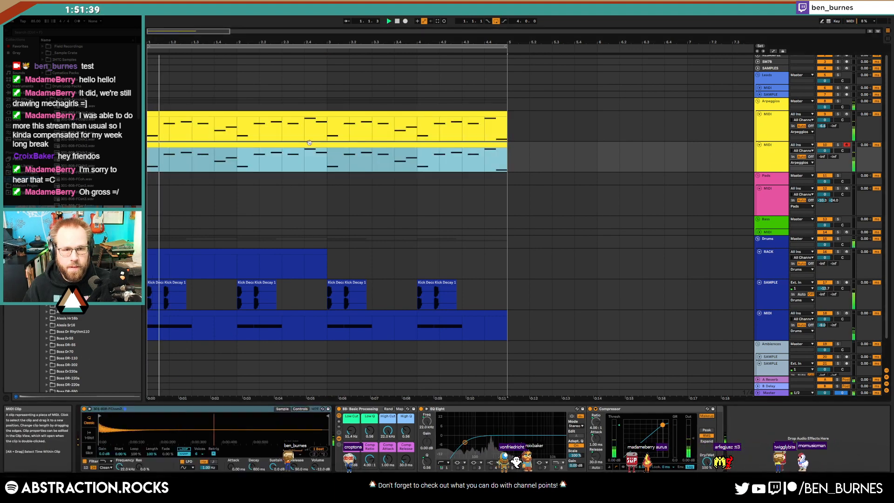
Audition more 808 samples for the RACK track and load the hi-hat 301-808-FChh1 onto the Drum Rack's C#1 pad.
{"action": "left_click", "coordinate": [769, 273]}
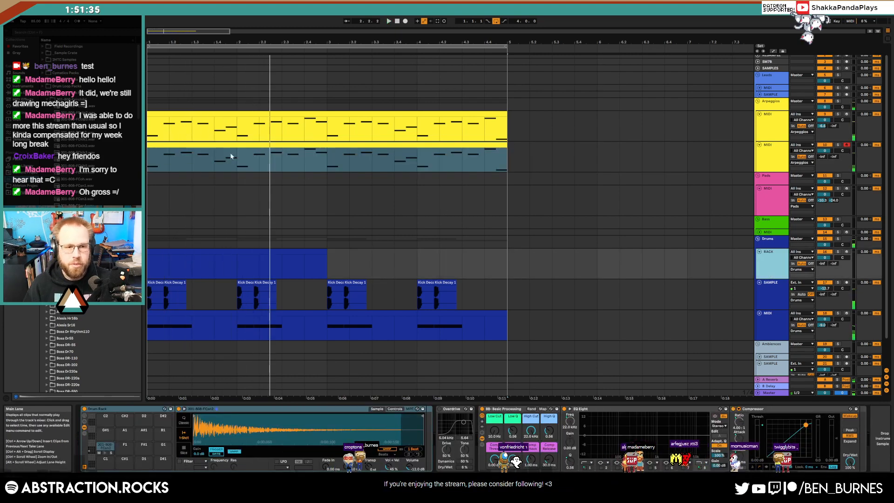
{"action": "left_click", "coordinate": [79, 126]}
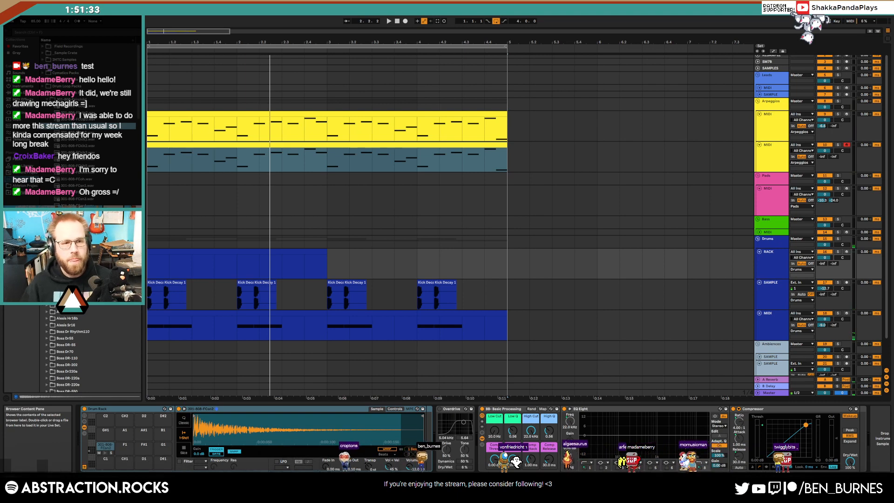
{"action": "key", "text": "Down"}
{"action": "key", "text": "Down"}
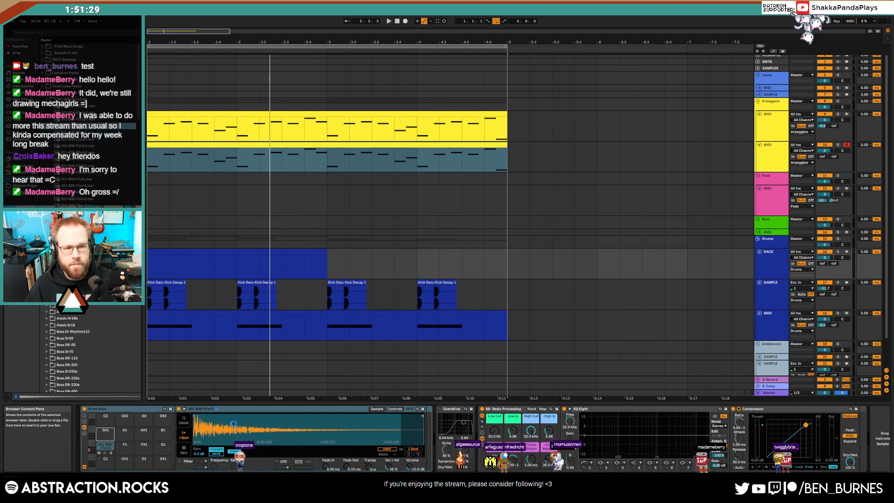
{"action": "left_click_drag", "start_coordinate": [79, 126], "coordinate": [105, 433]}
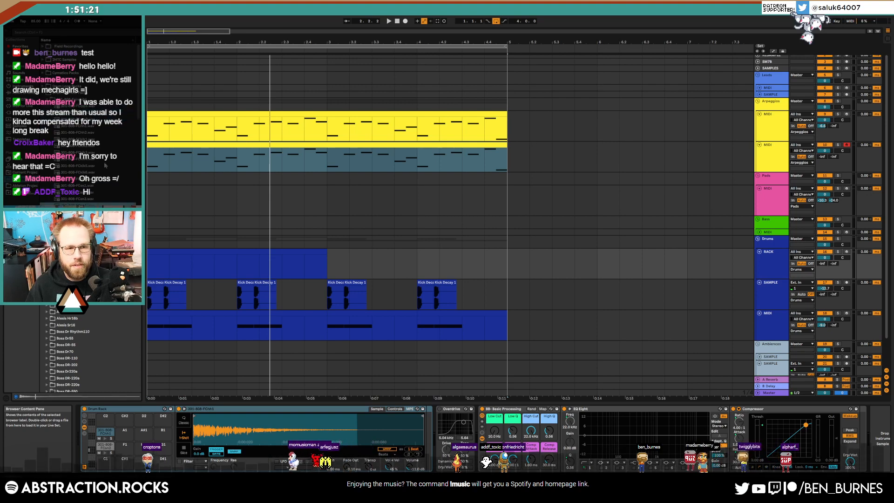
{"action": "left_click", "coordinate": [94, 154]}
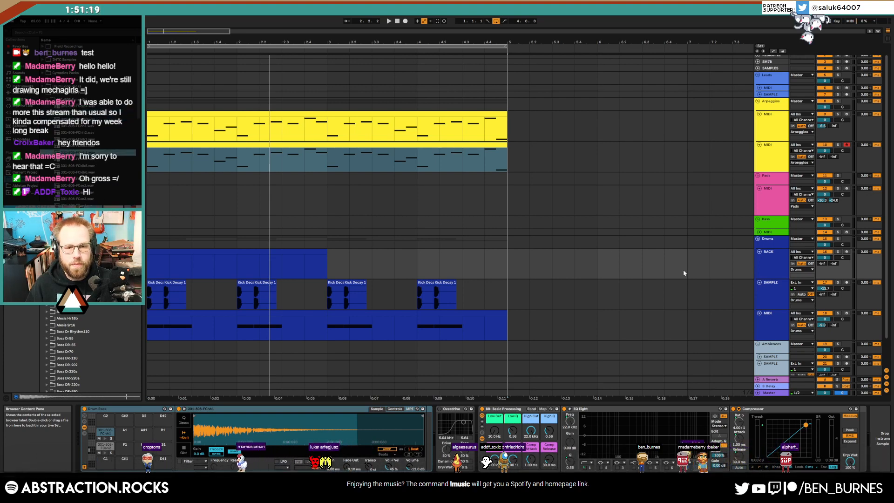
Extend the RACK clip to bar 5 and add a snare hit on beat 2 of its first bar.
{"action": "left_click_drag", "start_coordinate": [328, 252], "coordinate": [504, 277]}
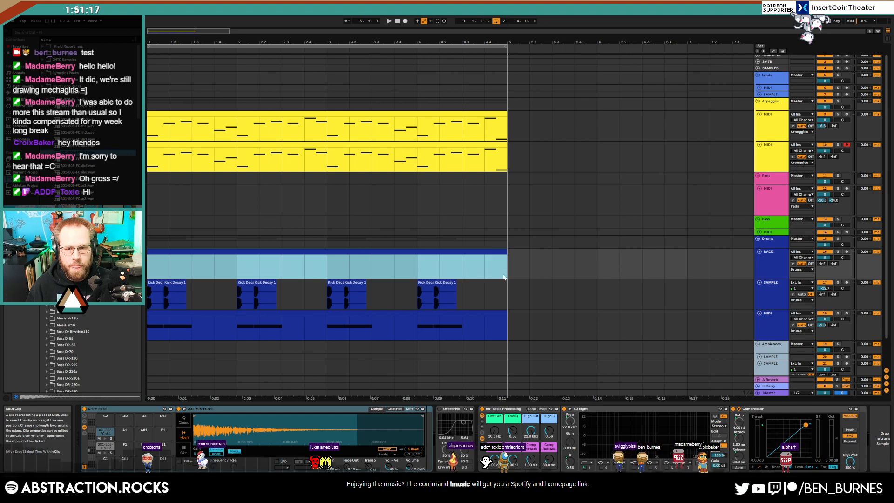
{"action": "double_click", "coordinate": [491, 252]}
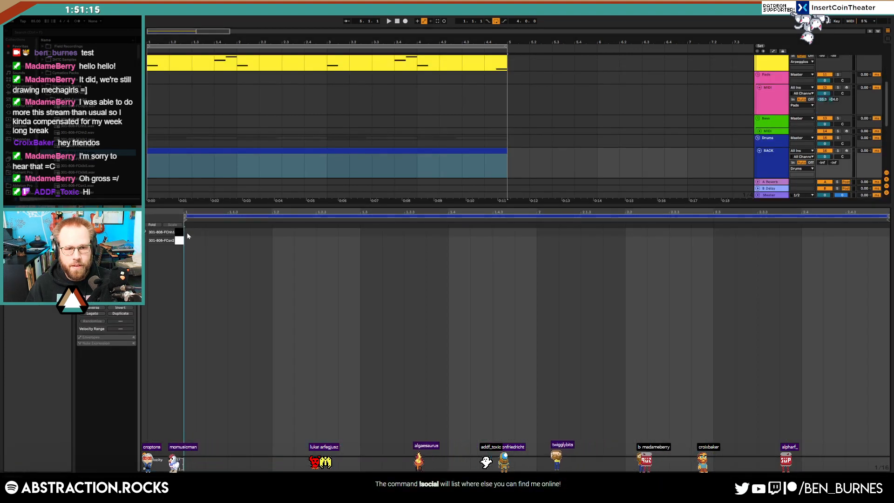
{"action": "left_click", "coordinate": [279, 242]}
{"action": "double_click", "coordinate": [279, 241]}
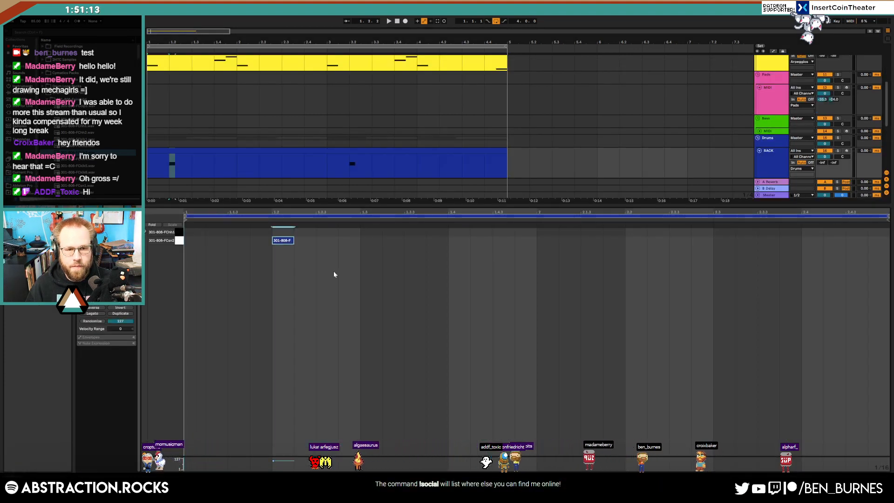
Add a snare hit on beat 4 and duplicate the bar's snare pattern into the second bar while the loop plays.
{"action": "key", "text": "space"}
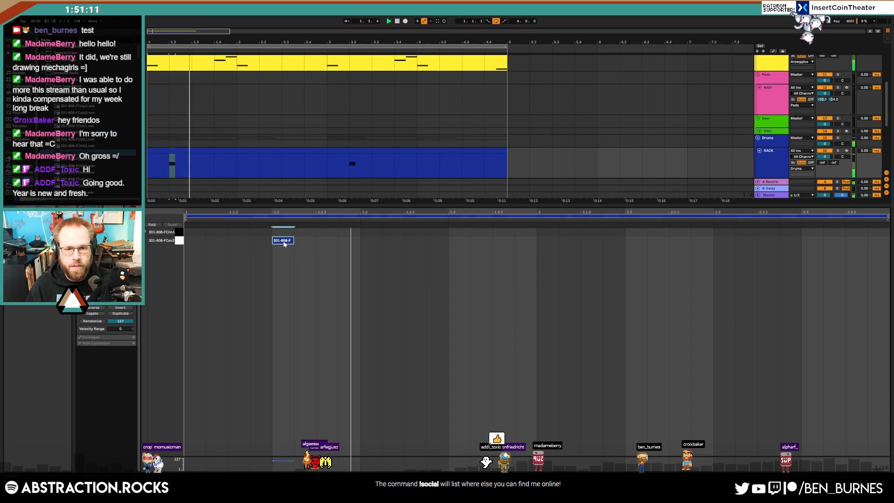
{"action": "double_click", "coordinate": [459, 240]}
{"action": "key", "text": "ctrl+d"}
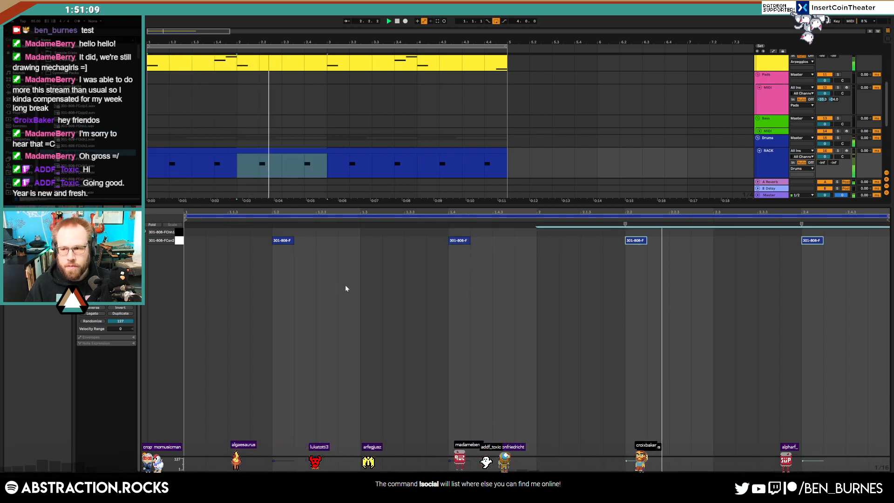
{"action": "key", "text": "space"}
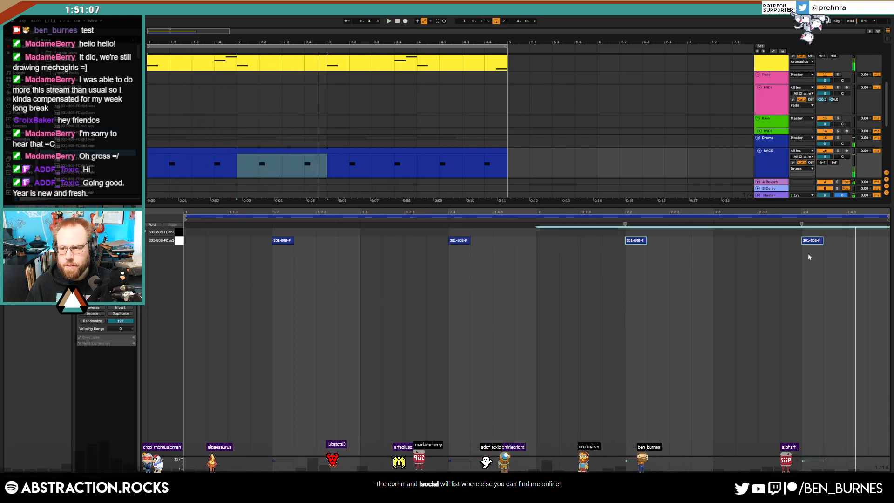
Adjust the velocity of all snare hits together and add four consecutive sixteenth-note hi-hat hits on beat 3 of the first bar.
{"action": "left_click_drag", "start_coordinate": [850, 241], "coordinate": [278, 250]}
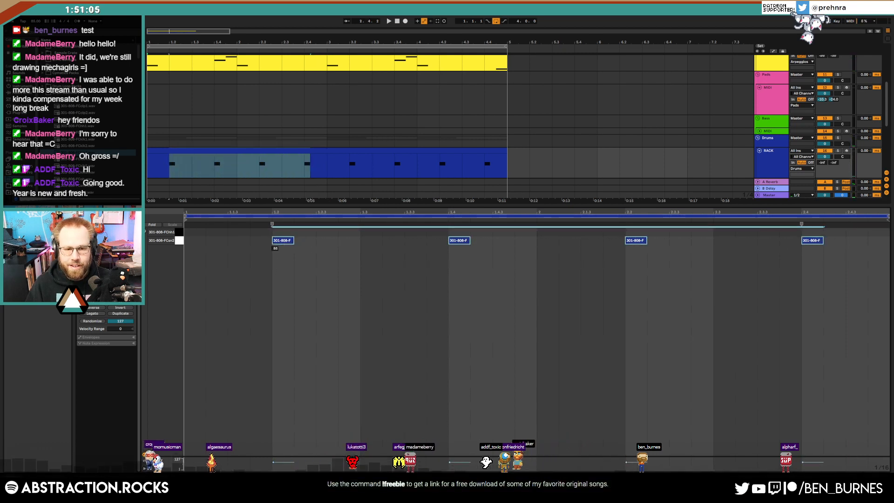
{"action": "left_click", "coordinate": [311, 248]}
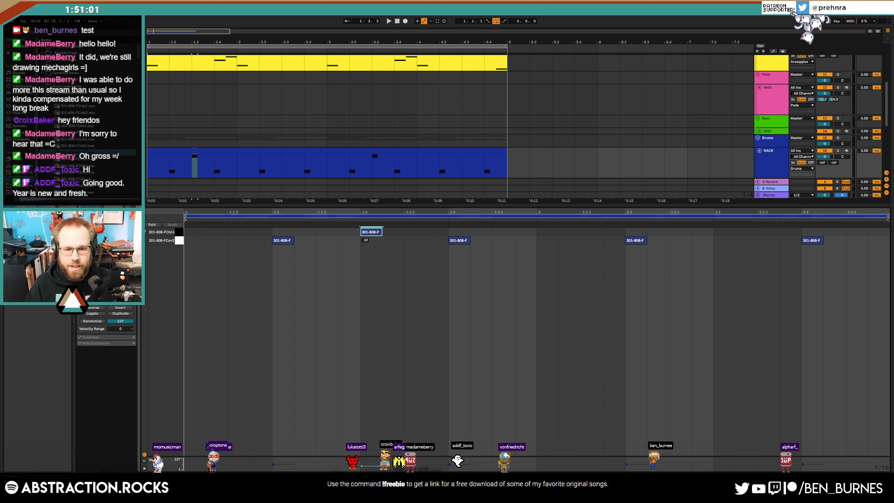
{"action": "key", "text": "ctrl+d"}
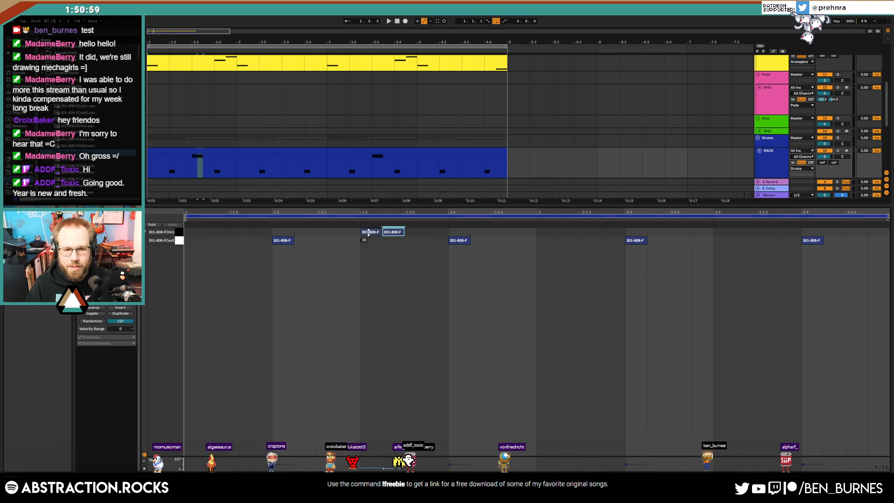
{"action": "left_click", "coordinate": [369, 233]}
{"action": "left_click_drag", "start_coordinate": [403, 241], "coordinate": [365, 234]}
{"action": "key", "text": "ctrl+d"}
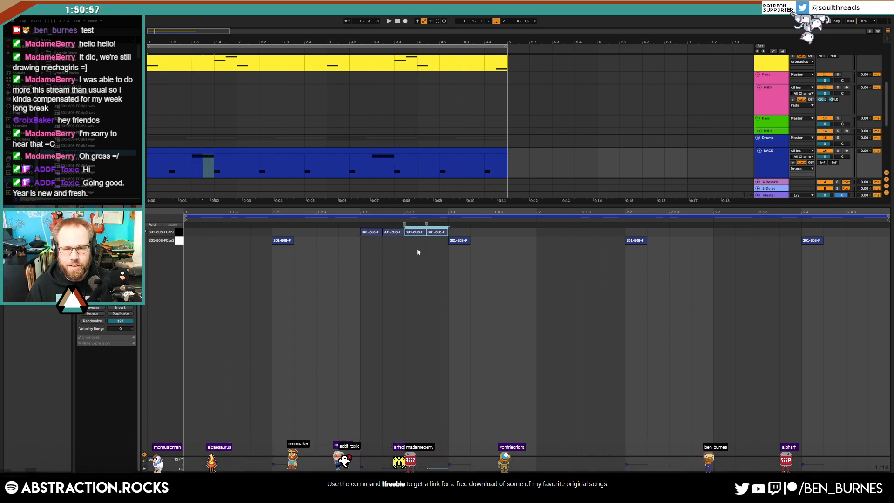
Copy the four hi-hat hits to beat 3 of the second bar and bring up the hi-hat pad's Simpler settings.
{"action": "left_click_drag", "start_coordinate": [439, 243], "coordinate": [357, 234]}
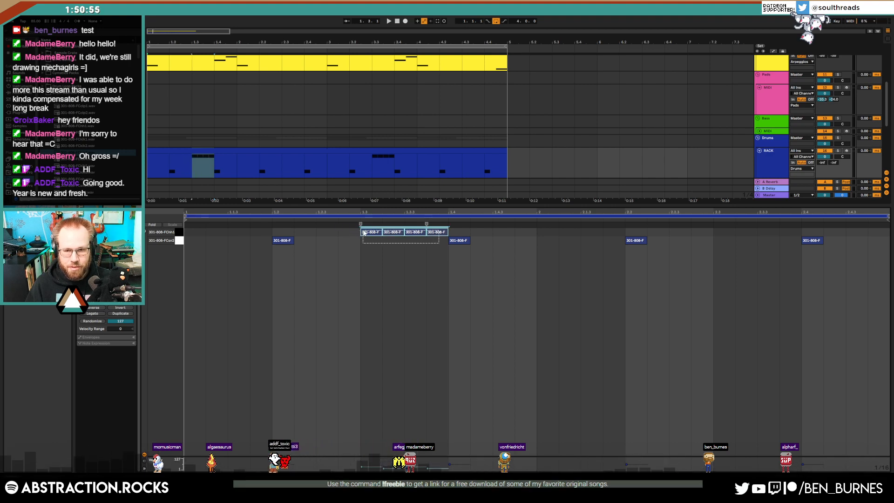
{"action": "left_click", "coordinate": [715, 237]}
{"action": "key", "text": "ctrl+v"}
{"action": "key", "text": "shift+Tab"}
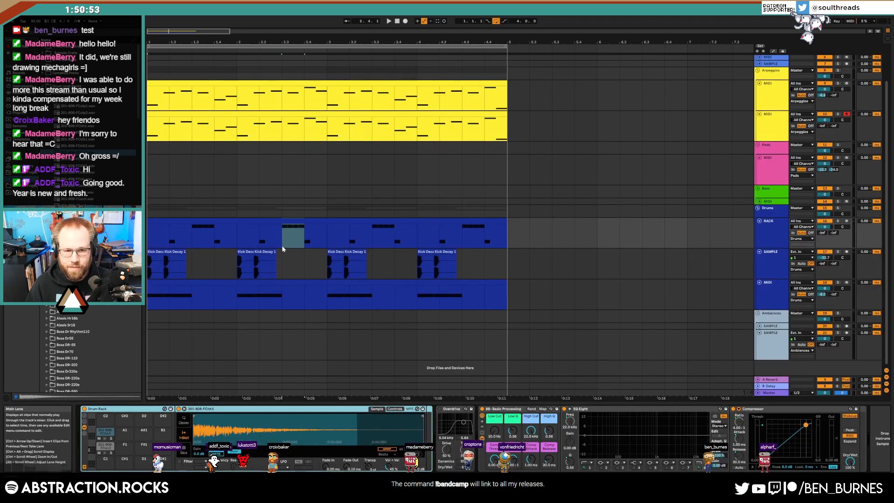
{"action": "left_click", "coordinate": [321, 220]}
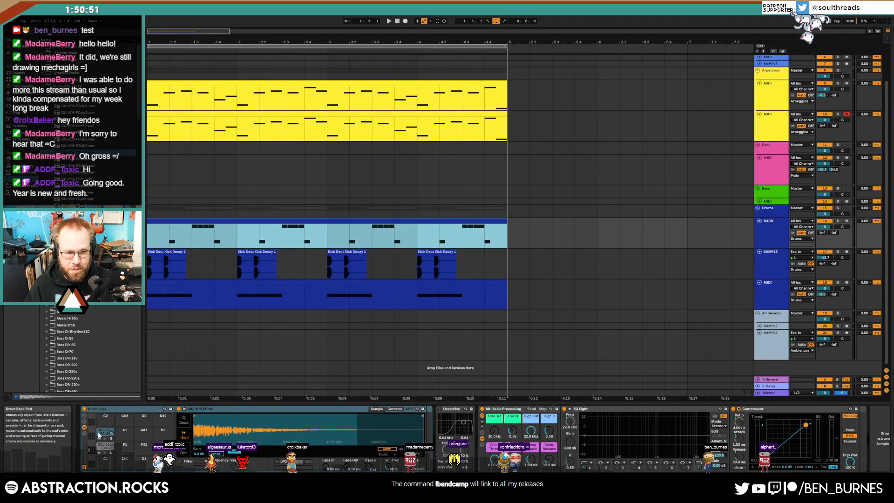
{"action": "left_click", "coordinate": [441, 236]}
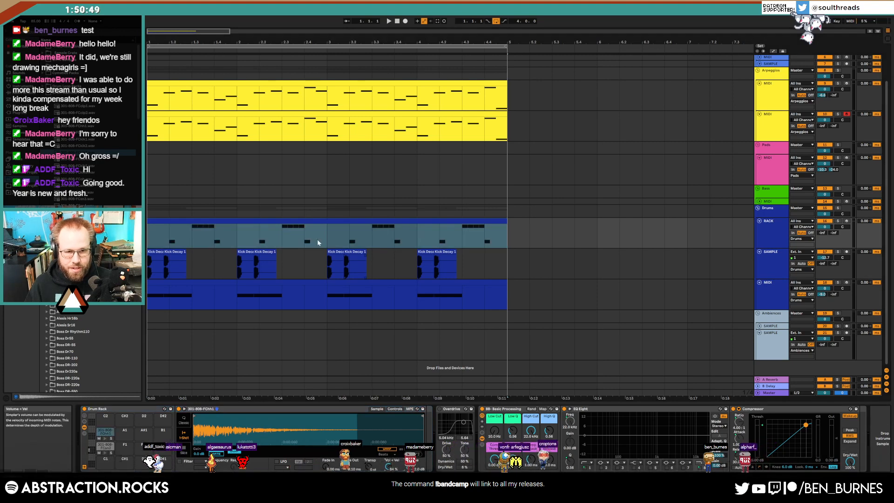
Reopen the RACK clip, vary the velocities of the individual hi-hat hits on the first bar's beat 3, and play the result.
{"action": "double_click", "coordinate": [305, 221]}
{"action": "left_click", "coordinate": [467, 310]}
{"action": "left_click_drag", "start_coordinate": [371, 247], "coordinate": [436, 229]}
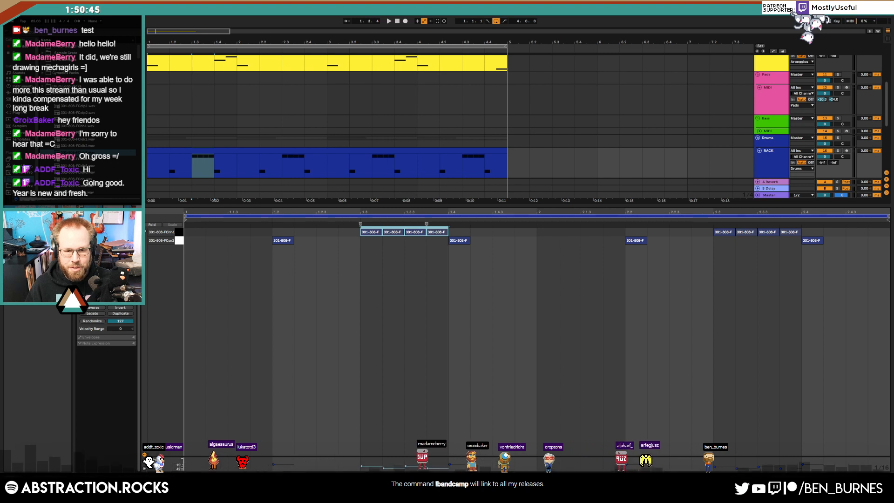
{"action": "left_click", "coordinate": [414, 350]}
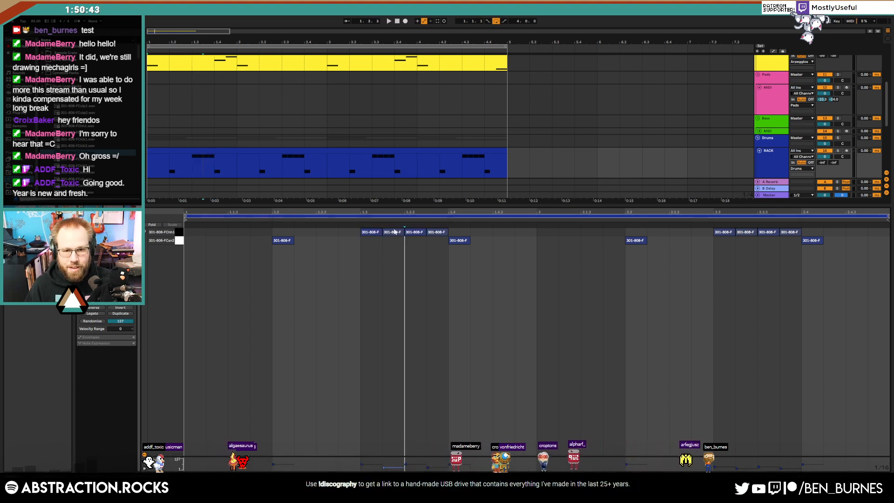
{"action": "left_click", "coordinate": [394, 232]}
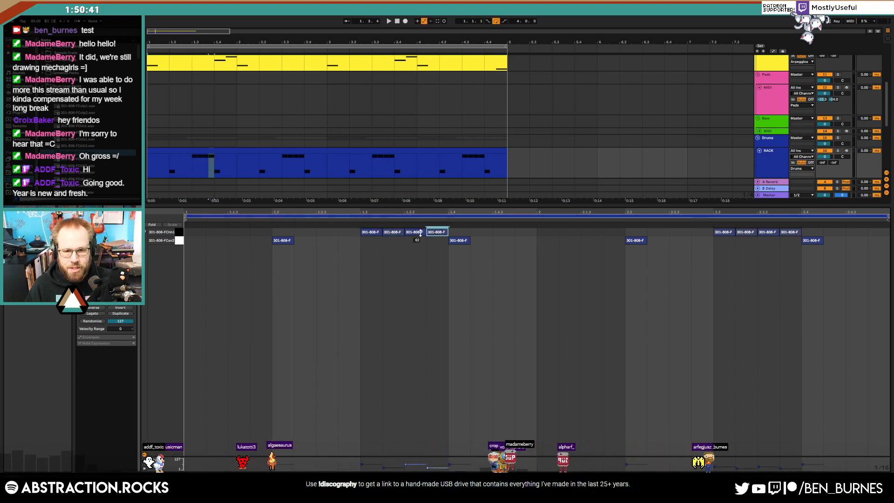
{"action": "left_click", "coordinate": [415, 232]}
{"action": "key", "text": "space"}
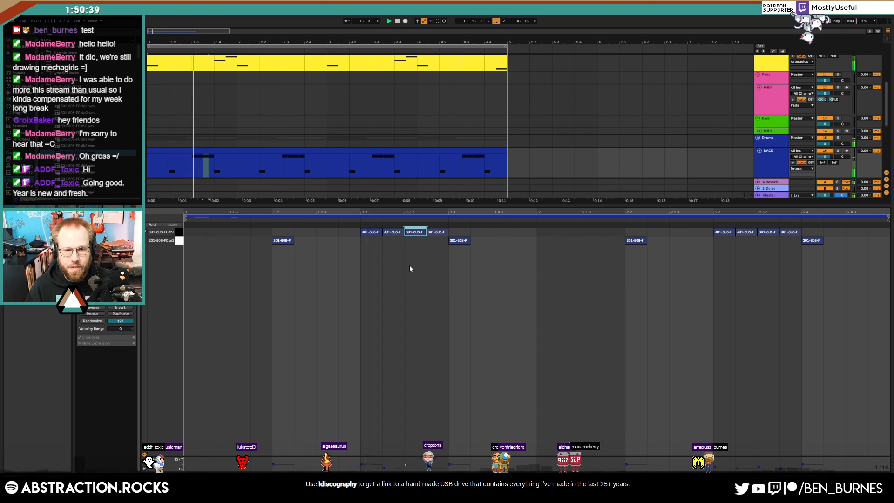
{"action": "key", "text": "space"}
Add hi-hat hits on the last two sixteenths of the first bar.
{"action": "double_click", "coordinate": [501, 232]}
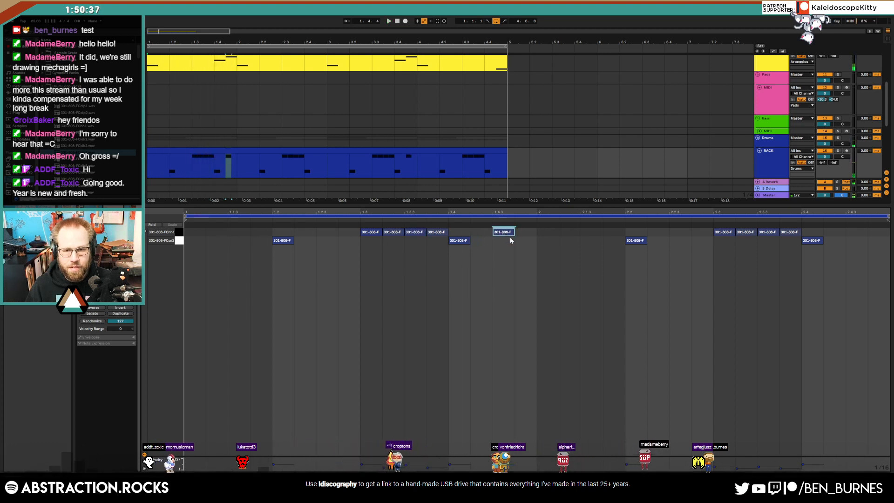
{"action": "double_click", "coordinate": [522, 234]}
{"action": "left_click_drag", "start_coordinate": [536, 240], "coordinate": [535, 245]}
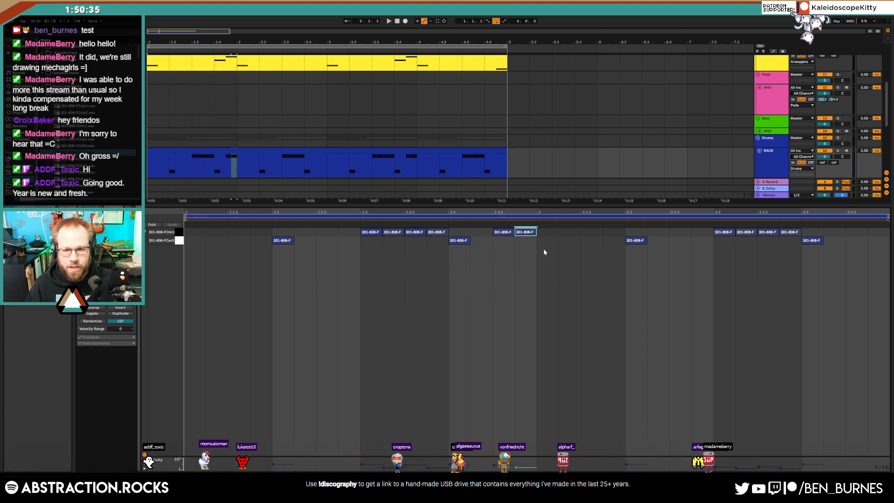
Add two quieter thirty-second-note hi-hat hits just before beat 3 of the second bar and play the loop.
{"action": "left_click", "coordinate": [698, 234]}
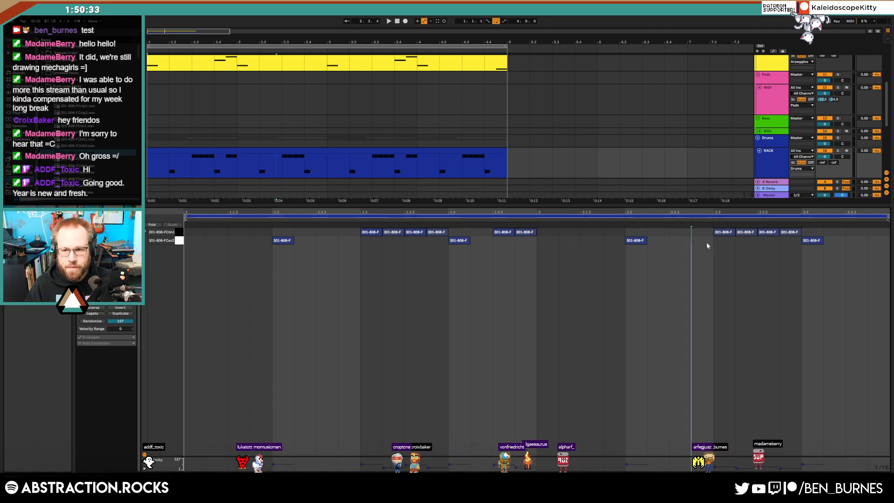
{"action": "double_click", "coordinate": [703, 232]}
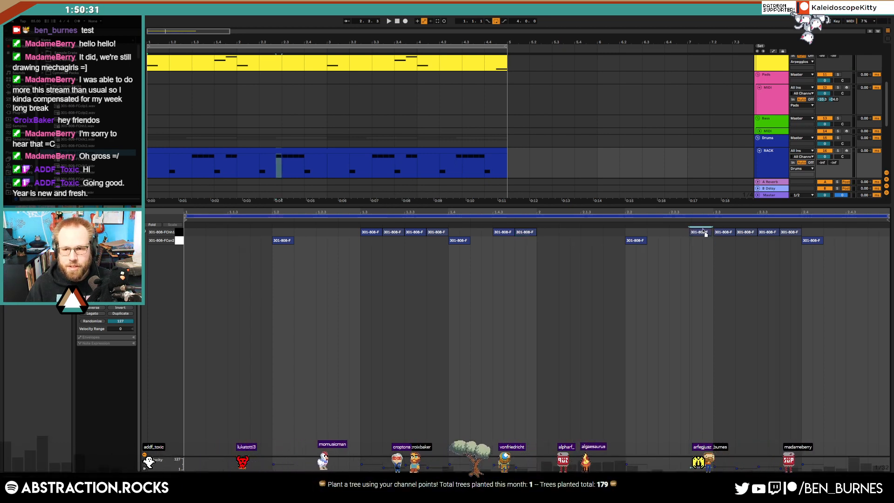
{"action": "left_click_drag", "start_coordinate": [703, 229], "coordinate": [696, 246]}
{"action": "double_click", "coordinate": [706, 233]}
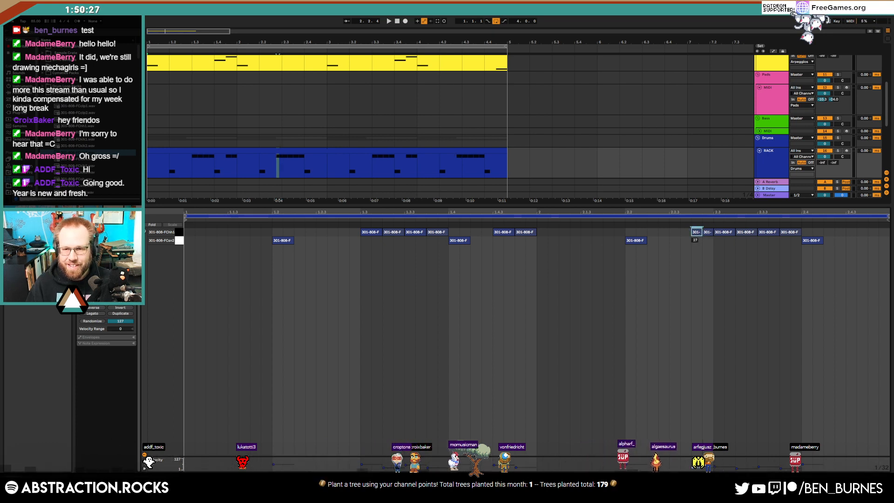
{"action": "left_click", "coordinate": [708, 232]}
{"action": "key", "text": "space"}
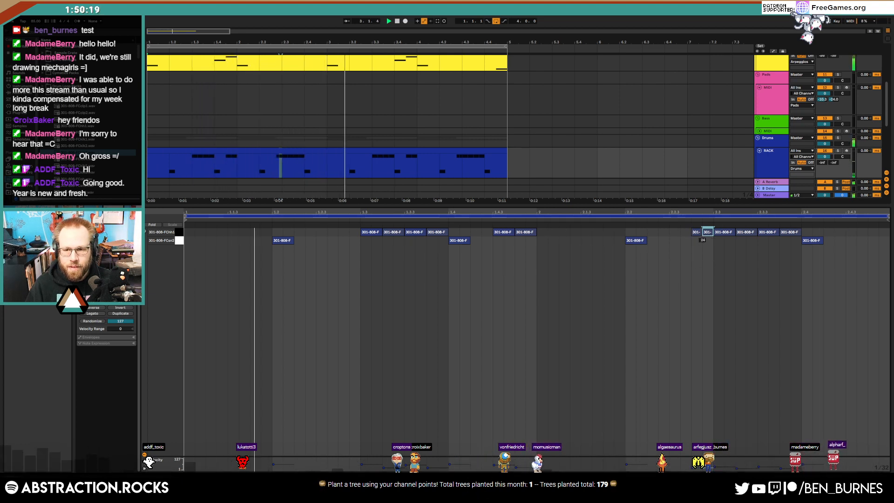
Duplicate the second bar's four beat 3 hi-hat hits onto beat 4 and delete the copy that coincides with the snare.
{"action": "left_click", "coordinate": [726, 280]}
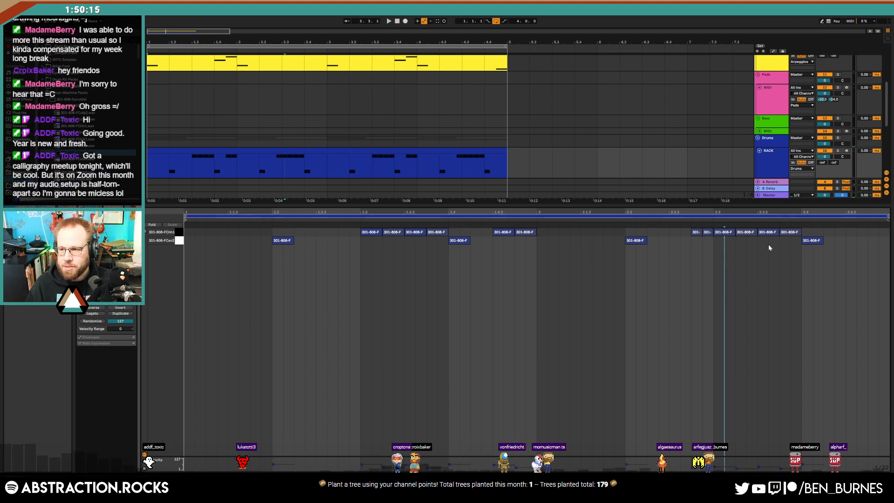
{"action": "left_click_drag", "start_coordinate": [793, 244], "coordinate": [723, 233]}
{"action": "key", "text": "ctrl+d"}
{"action": "left_click", "coordinate": [738, 254]}
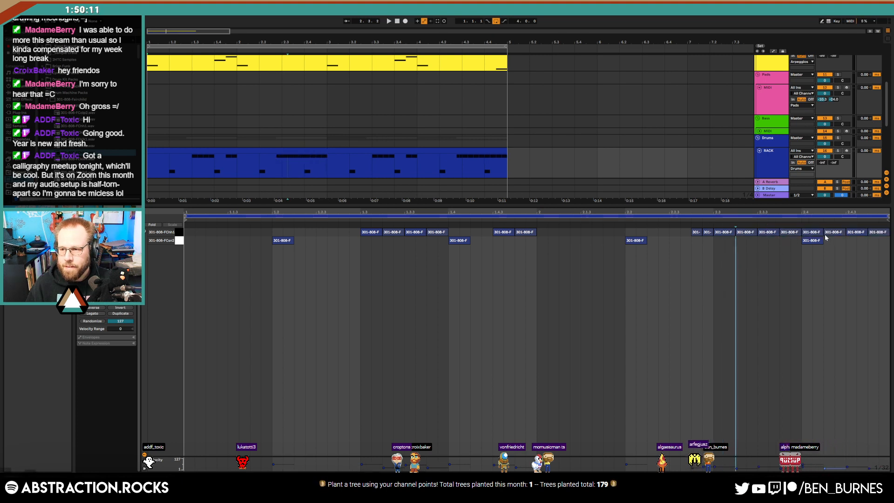
{"action": "double_click", "coordinate": [813, 232]}
{"action": "left_click", "coordinate": [754, 303]}
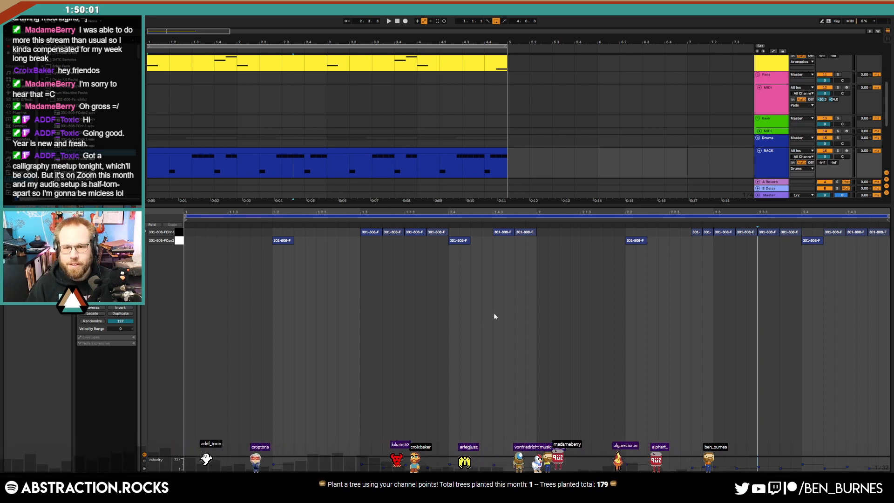
Delete the hi-hat hit on the first bar's last sixteenth and adjust the velocity of all remaining hi-hat hits together.
{"action": "left_click", "coordinate": [505, 233]}
{"action": "double_click", "coordinate": [519, 233]}
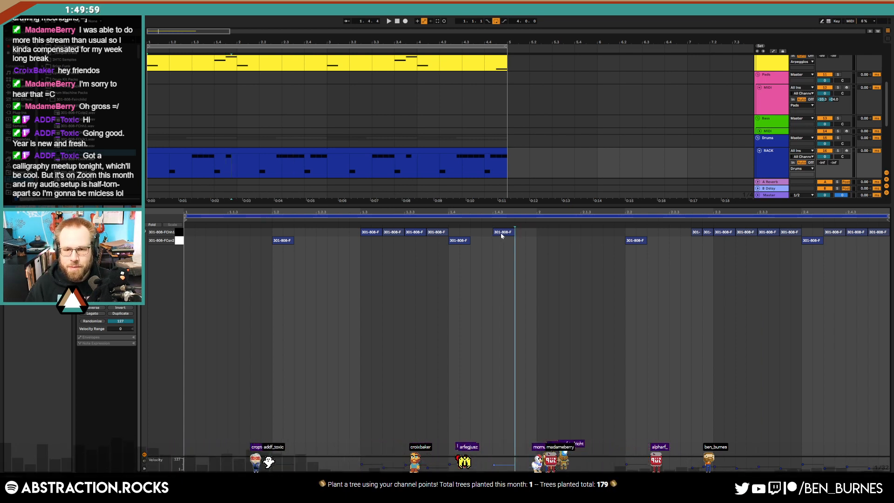
{"action": "left_click", "coordinate": [349, 241]}
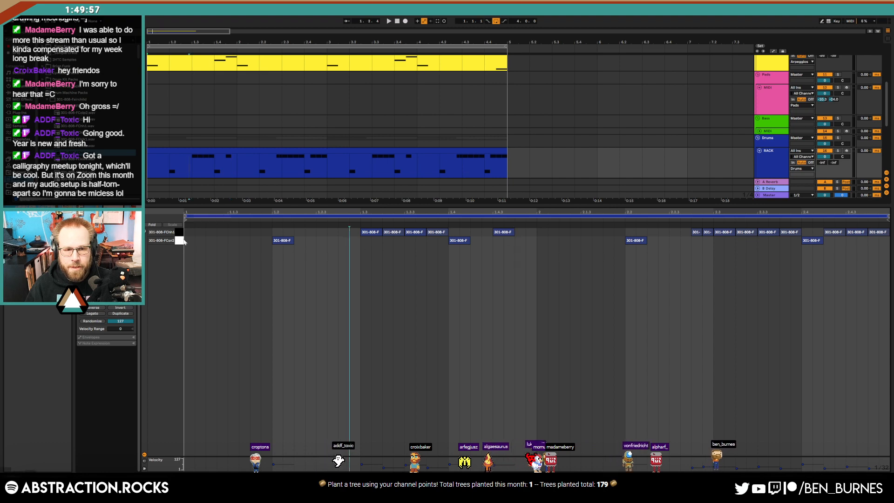
{"action": "left_click", "coordinate": [179, 233]}
{"action": "left_click_drag", "start_coordinate": [363, 235], "coordinate": [362, 230]}
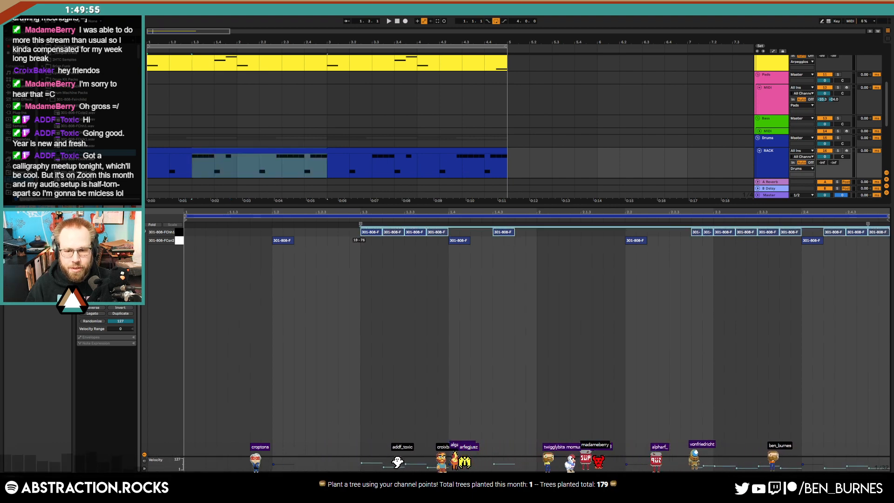
{"action": "left_click", "coordinate": [372, 273]}
Play the loop and fine-tune individual hi-hat velocities, setting the hit right after the second bar's last snare to 30.
{"action": "key", "text": "shift+Tab"}
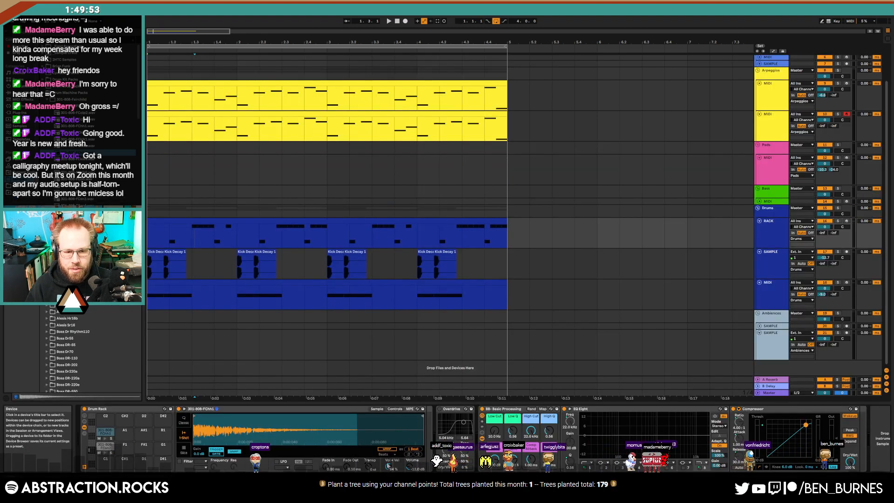
{"action": "key", "text": "space"}
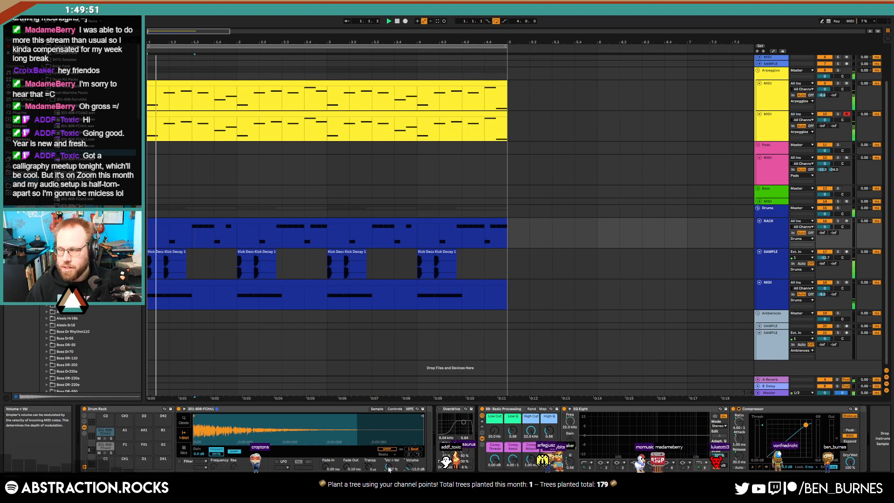
{"action": "key", "text": "shift+Tab"}
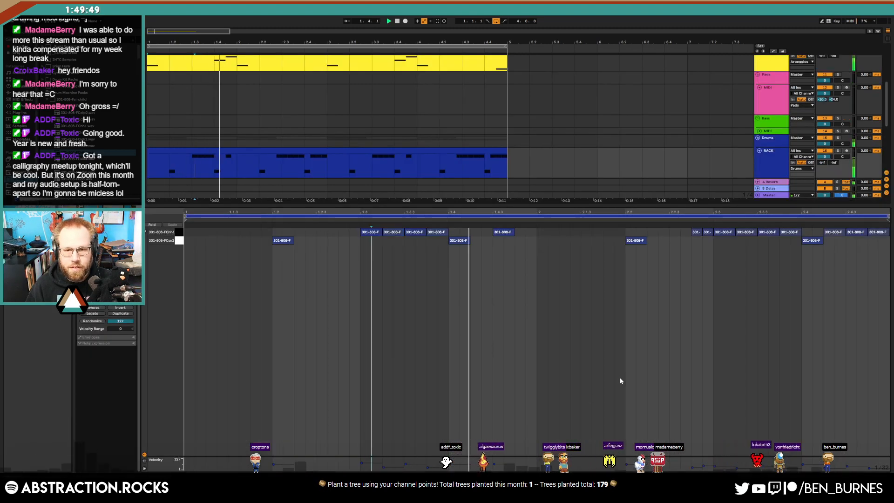
{"action": "left_click", "coordinate": [526, 286]}
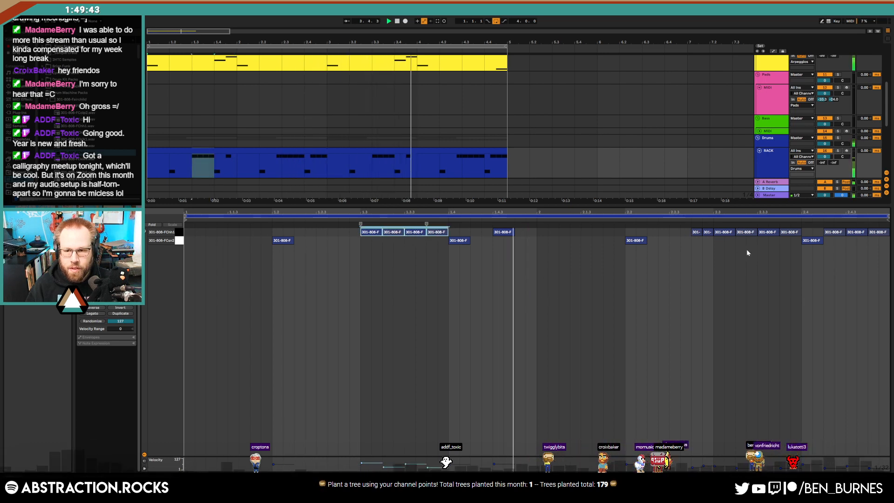
{"action": "left_click", "coordinate": [713, 247]}
{"action": "left_click", "coordinate": [748, 281]}
{"action": "left_click_drag", "start_coordinate": [715, 247], "coordinate": [794, 234]}
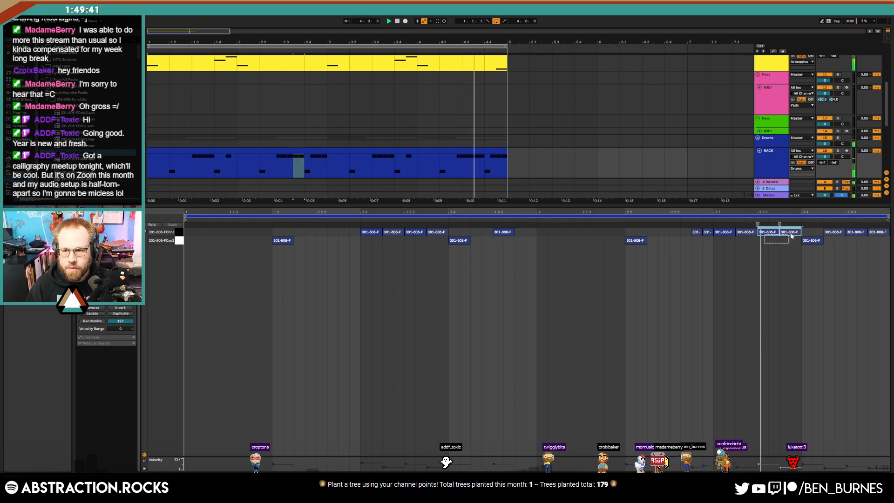
{"action": "left_click_drag", "start_coordinate": [848, 248], "coordinate": [834, 233]}
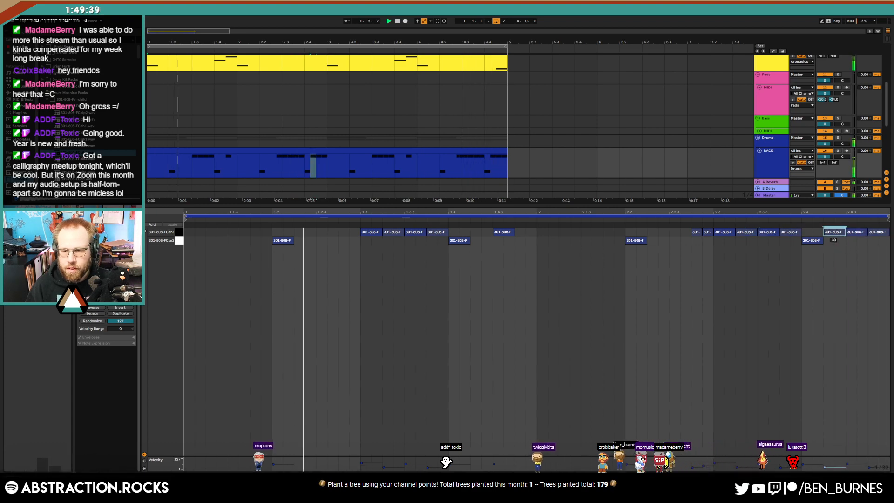
Go through the drum tracks' device chains, stop playback, and open the ValhallaDelay plugin on the Drums group's MIDI track.
{"action": "key", "text": "shift+Tab"}
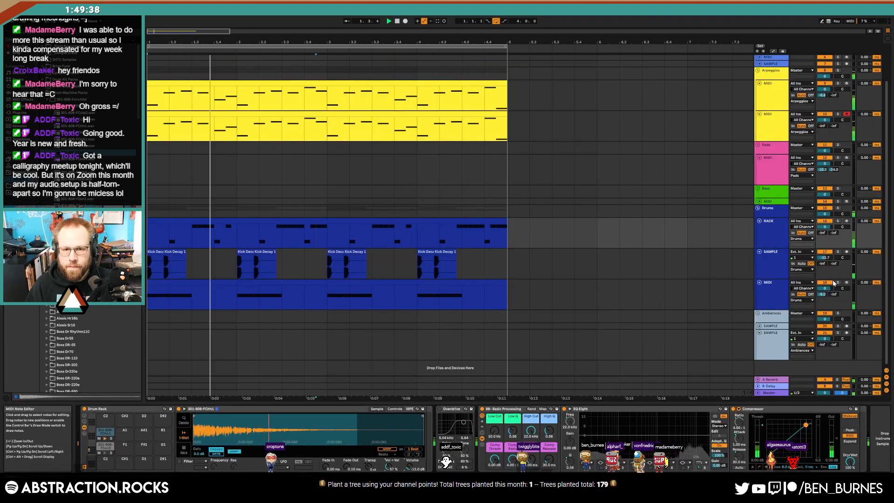
{"action": "left_click", "coordinate": [514, 261]}
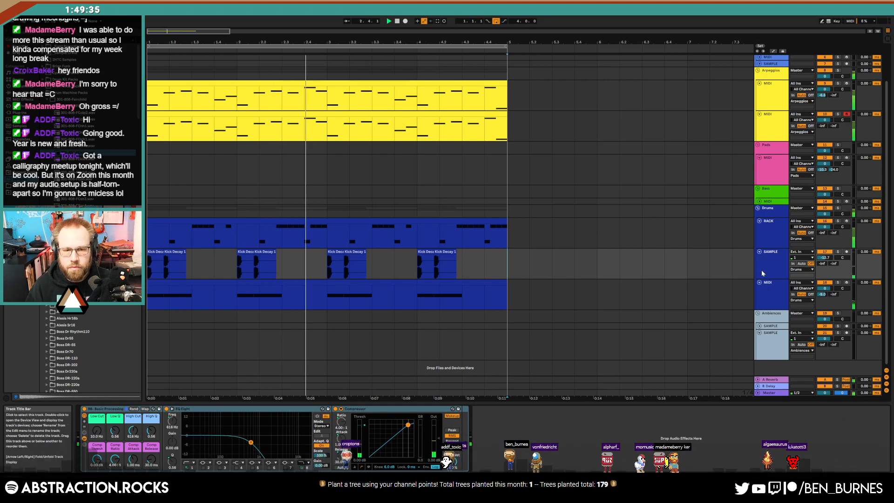
{"action": "left_click", "coordinate": [768, 235]}
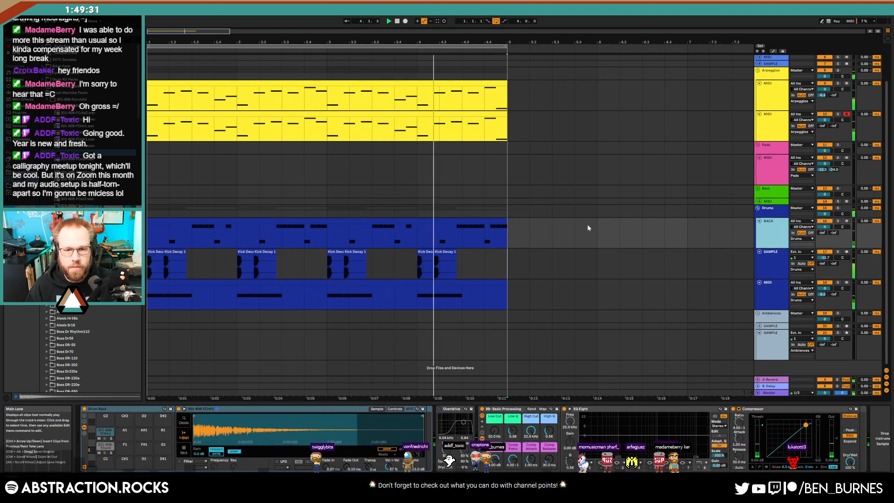
{"action": "left_click", "coordinate": [573, 292]}
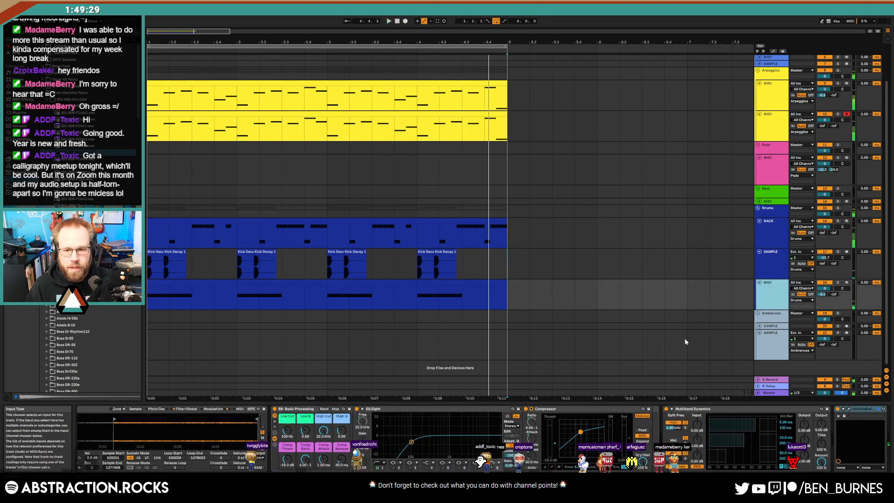
{"action": "left_click", "coordinate": [838, 416]}
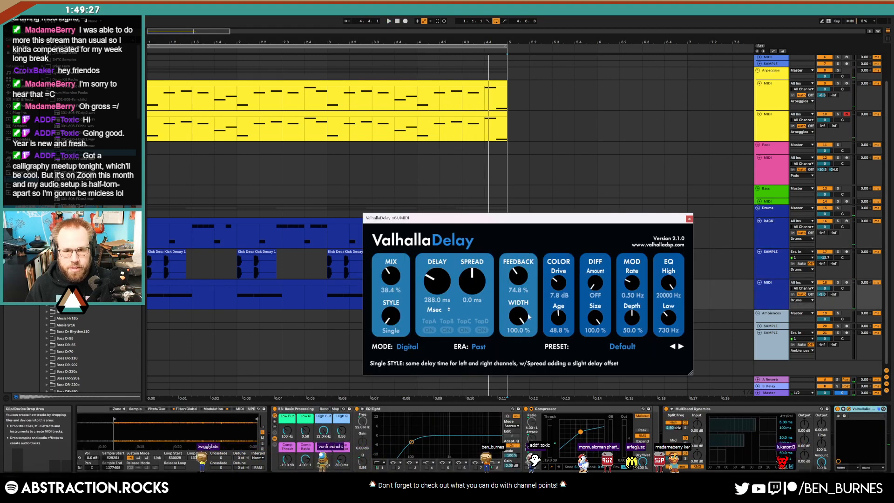
Set ValhallaDelay's feedback to 70.0%, lower its mix, close the plugin, and return the playhead to the start.
{"action": "left_click_drag", "start_coordinate": [527, 282], "coordinate": [527, 276]}
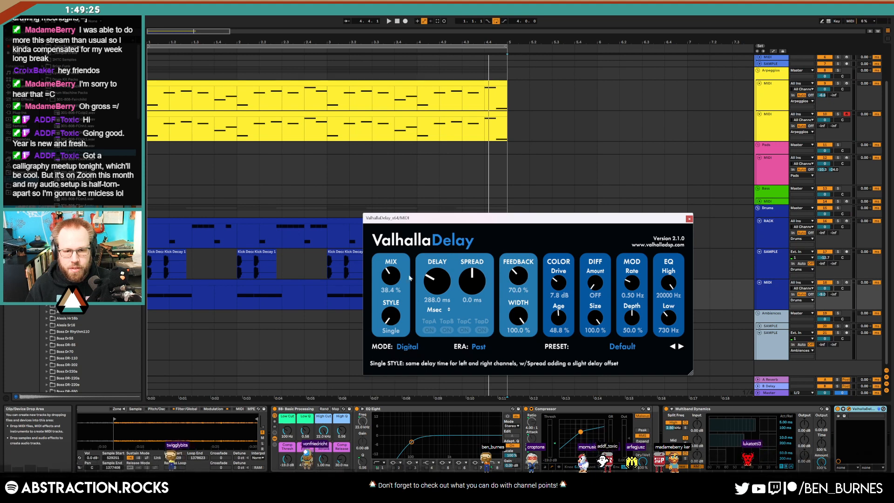
{"action": "left_click_drag", "start_coordinate": [399, 271], "coordinate": [400, 291]}
{"action": "left_click", "coordinate": [689, 219]}
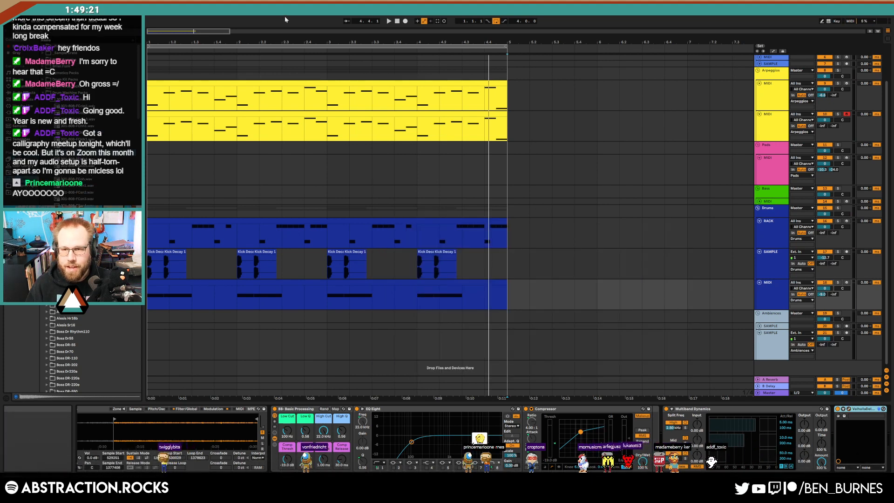
{"action": "left_click", "coordinate": [397, 22]}
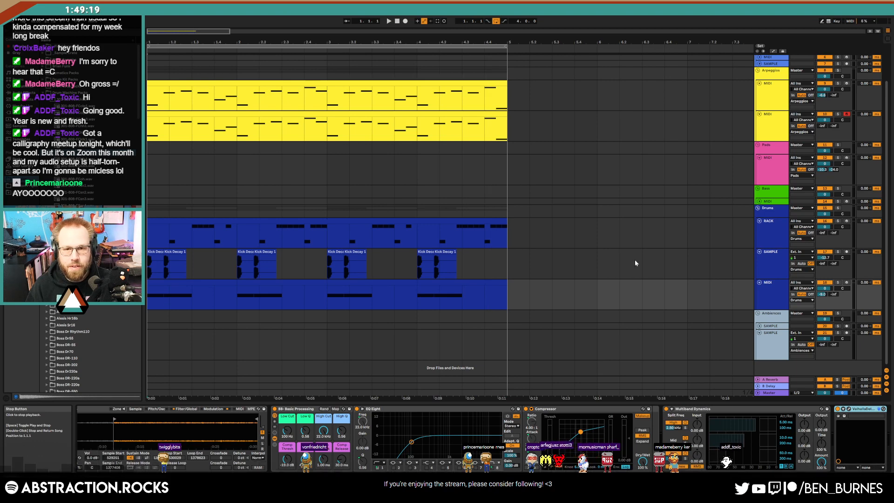
Load the Pigments synth onto the MIDI track in the Pads group.
{"action": "scroll", "coordinate": [636, 263], "scroll_direction": "up", "scroll_amount": 2}
{"action": "left_click", "coordinate": [768, 213]}
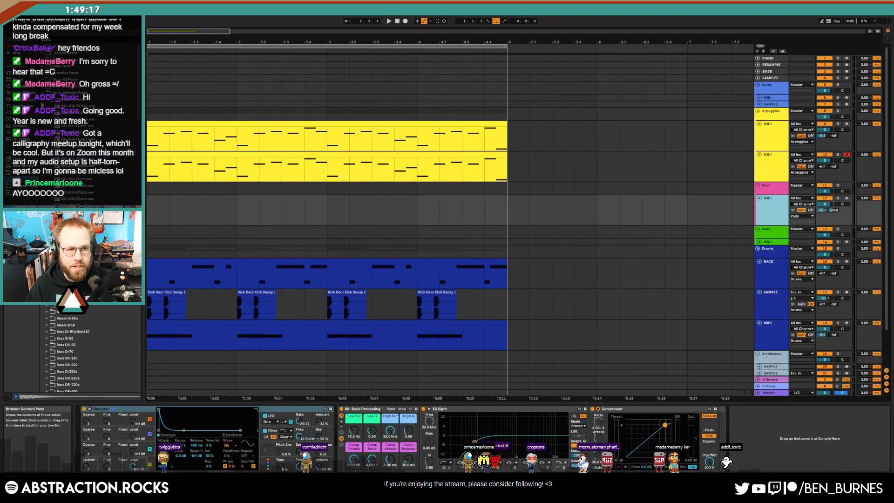
{"action": "left_click", "coordinate": [43, 93]}
{"action": "left_click", "coordinate": [22, 113]}
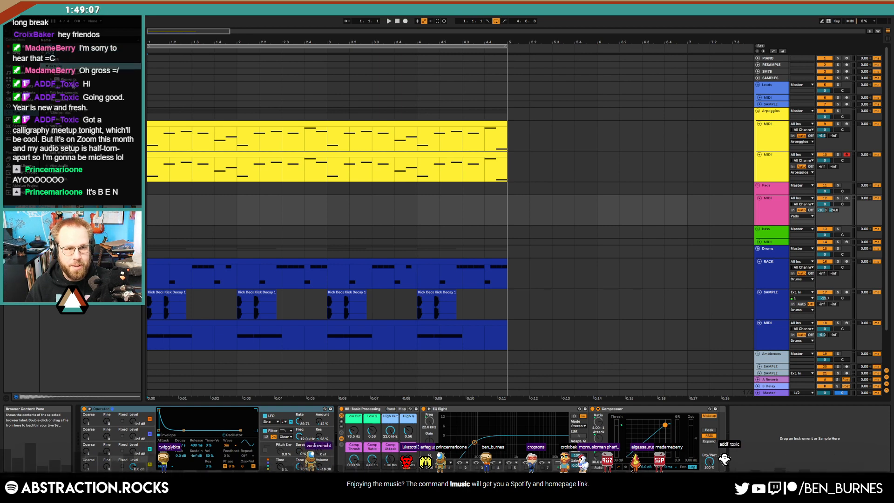
{"action": "left_click_drag", "start_coordinate": [72, 80], "coordinate": [106, 445]}
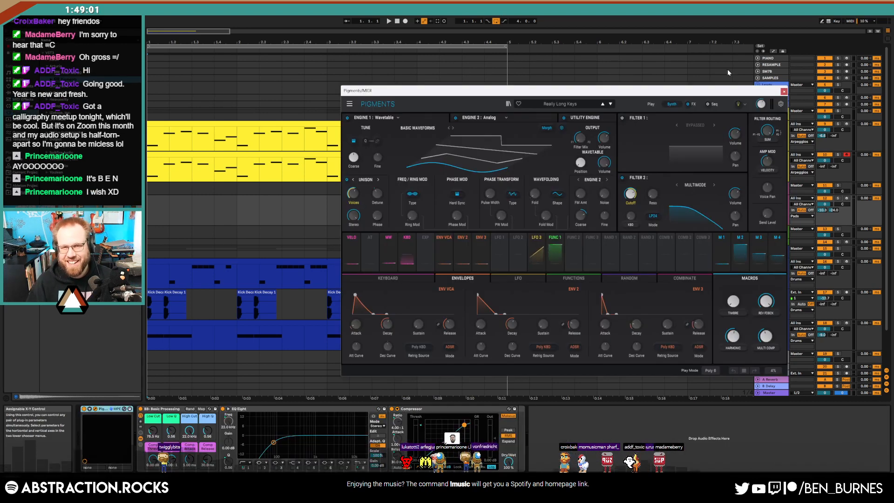
Choose the Drenched Wave pad preset in Pigments.
{"action": "left_click", "coordinate": [560, 104]}
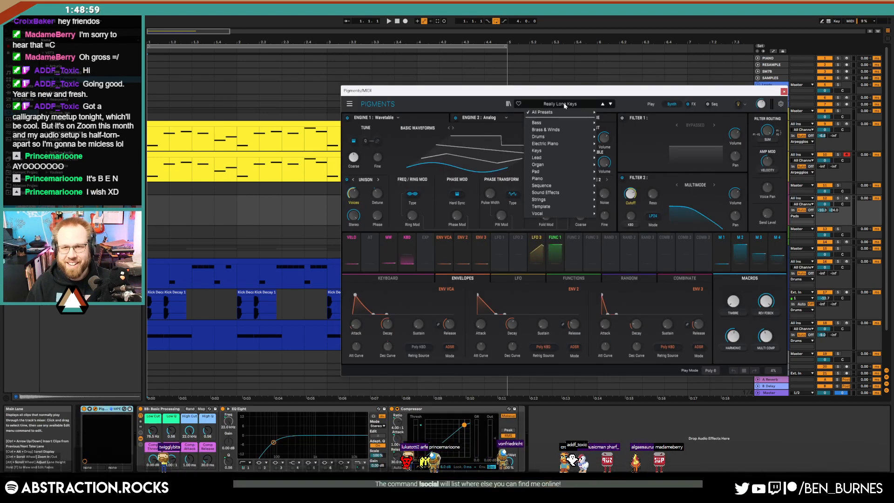
{"action": "mouse_move", "coordinate": [550, 171]}
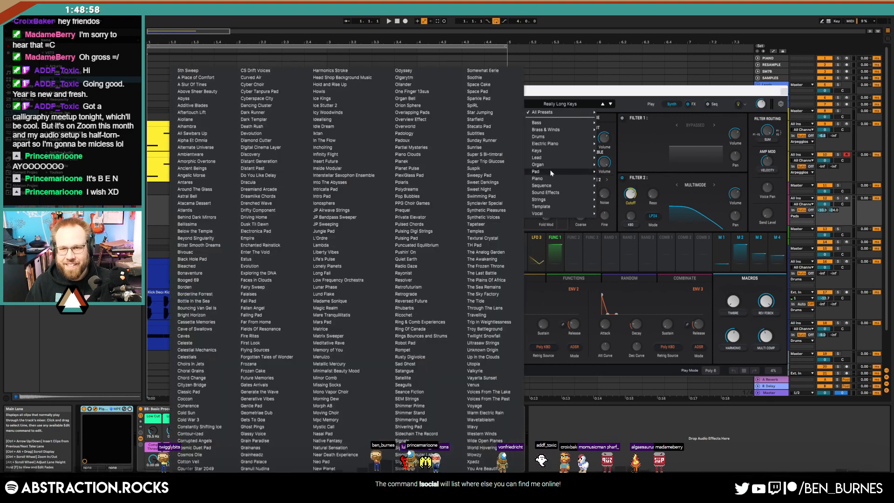
{"action": "left_click", "coordinate": [261, 204]}
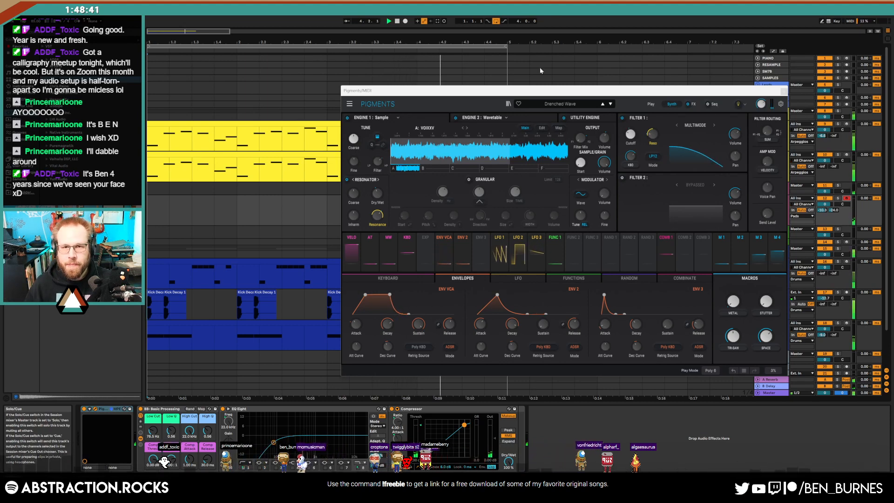
Record a pad part over the playing loop, extend the recorded clip to fill all four bars, and return to the start.
{"action": "left_click", "coordinate": [406, 21]}
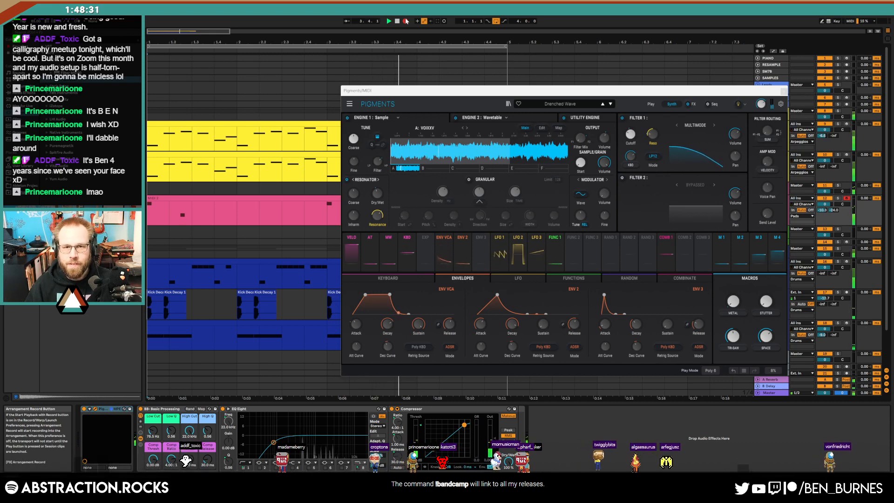
{"action": "left_click", "coordinate": [406, 21]}
{"action": "left_click", "coordinate": [779, 93]}
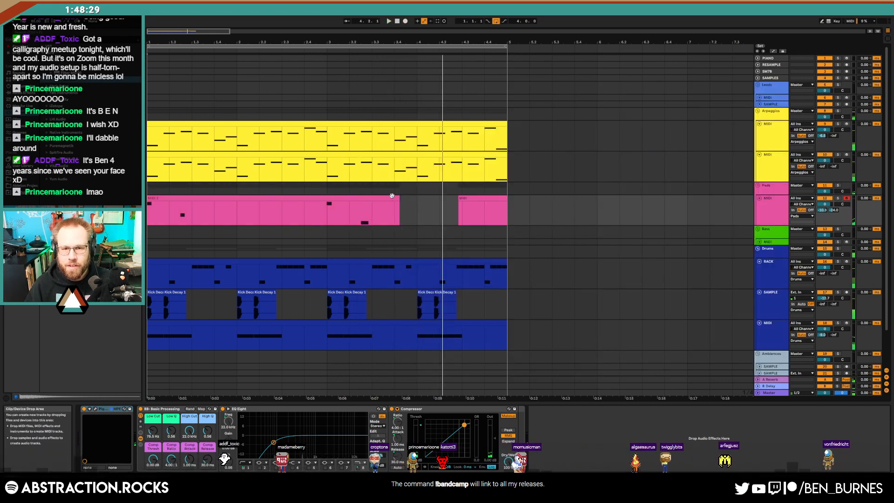
{"action": "left_click_drag", "start_coordinate": [398, 198], "coordinate": [509, 208]}
{"action": "scroll", "coordinate": [375, 260], "scroll_direction": "down", "scroll_amount": 3}
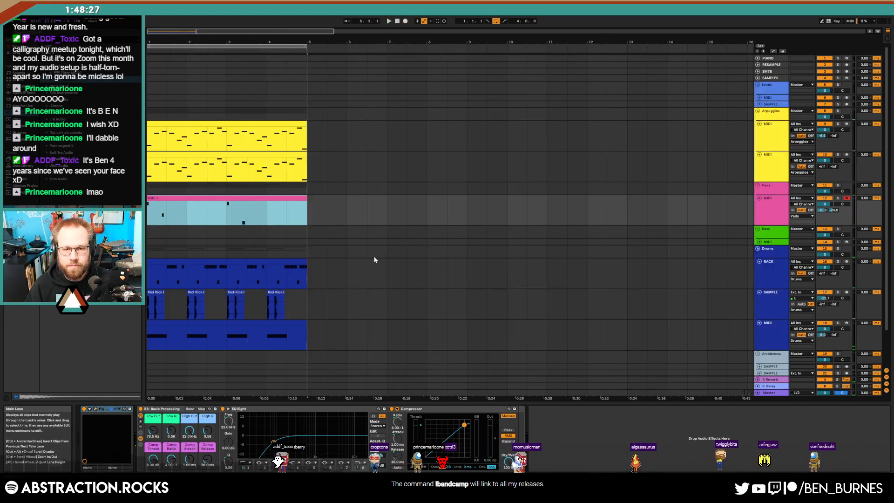
{"action": "double_click", "coordinate": [399, 23]}
Show the modulation settings of the Cursed Voicemail sampler on the Drums group's MIDI track, and stop loop playback.
{"action": "left_click", "coordinate": [777, 328]}
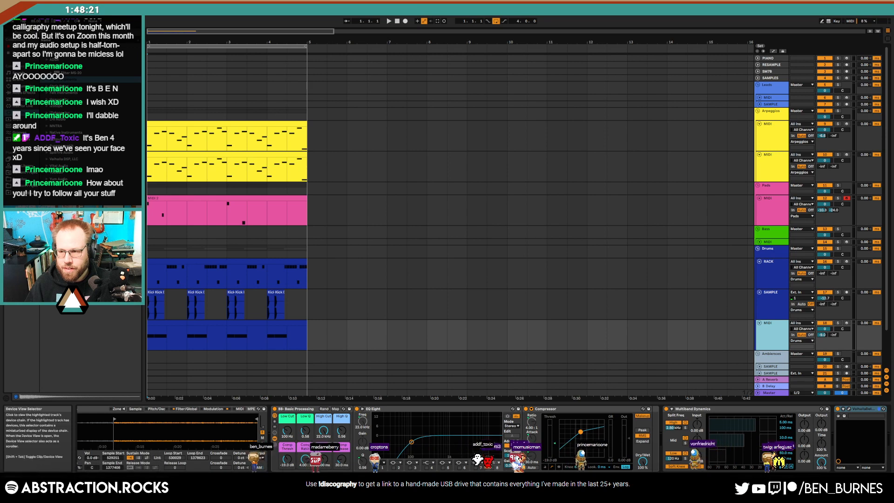
{"action": "left_click_drag", "start_coordinate": [838, 479], "coordinate": [810, 478]}
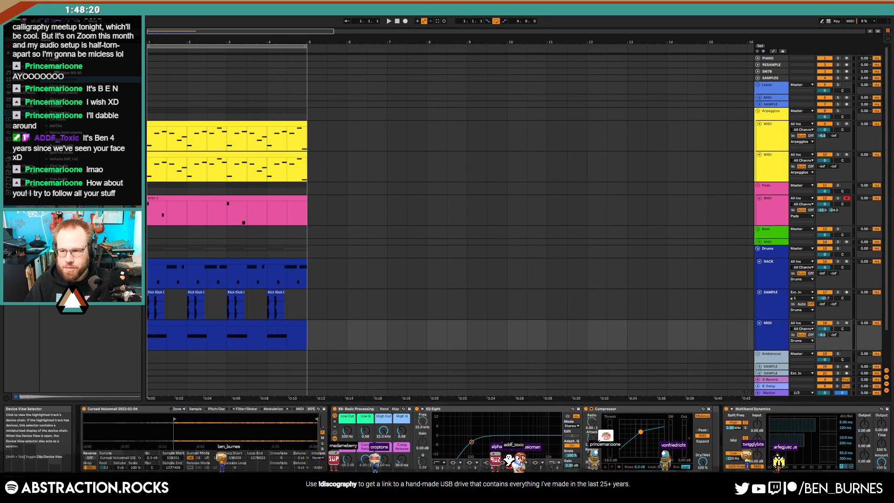
{"action": "left_click", "coordinate": [274, 410]}
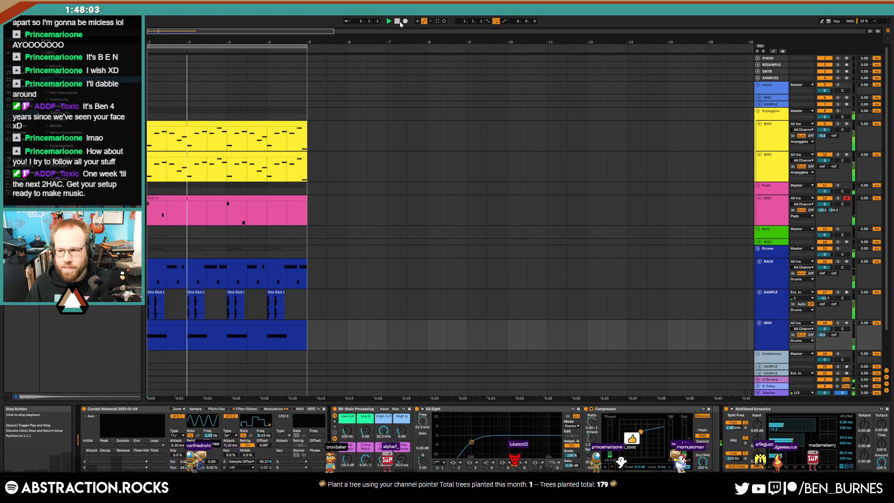
{"action": "left_click", "coordinate": [399, 22]}
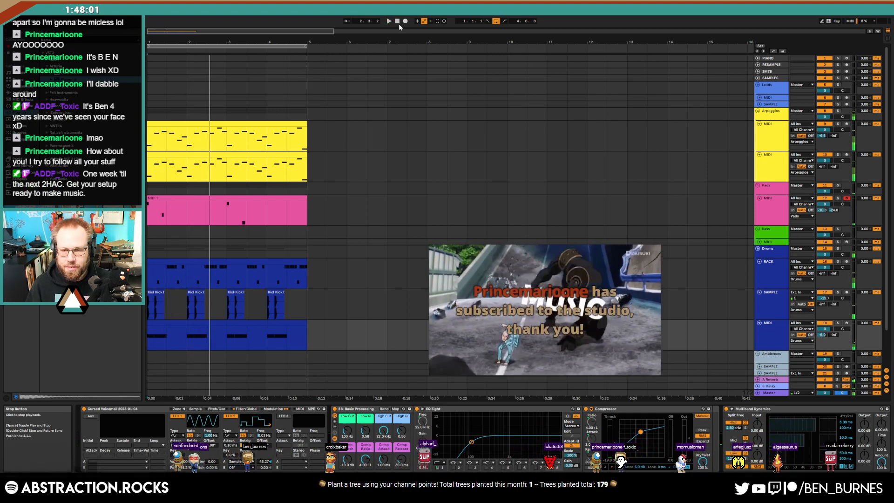
Arm the PIANO track for recording and lower the volume of the Pads group's MIDI track.
{"action": "left_click", "coordinate": [847, 59]}
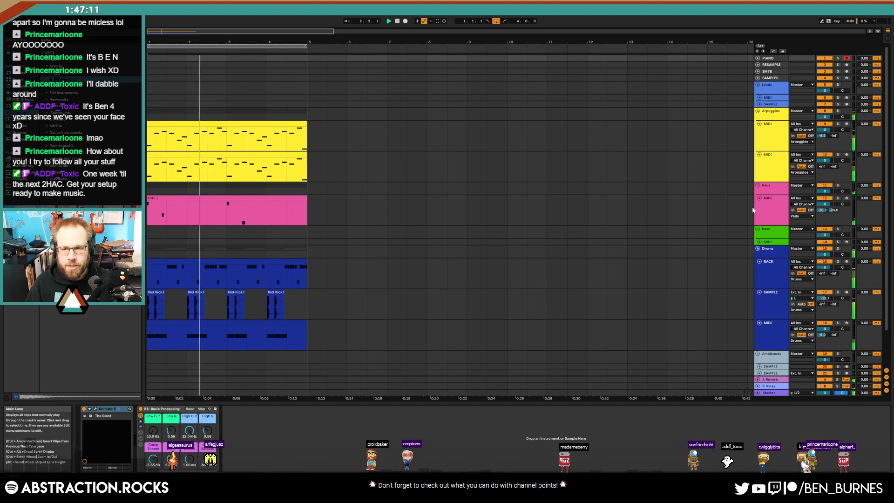
{"action": "left_click", "coordinate": [827, 207]}
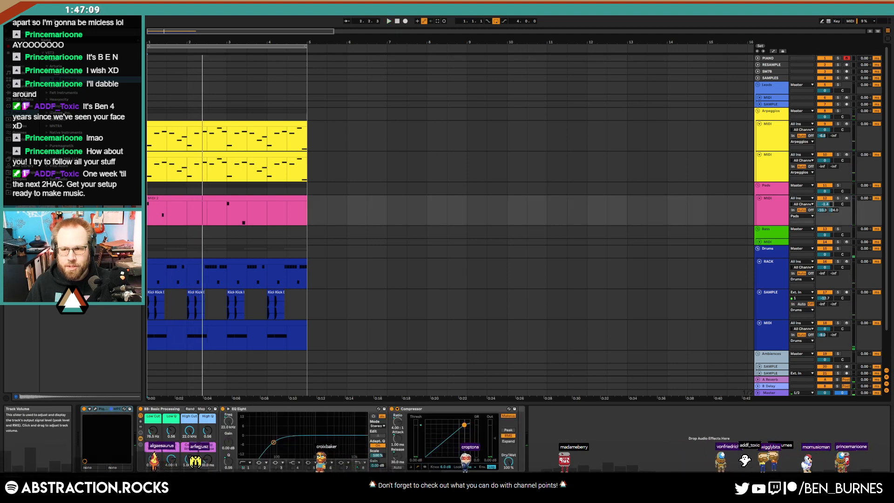
{"action": "left_click", "coordinate": [781, 212]}
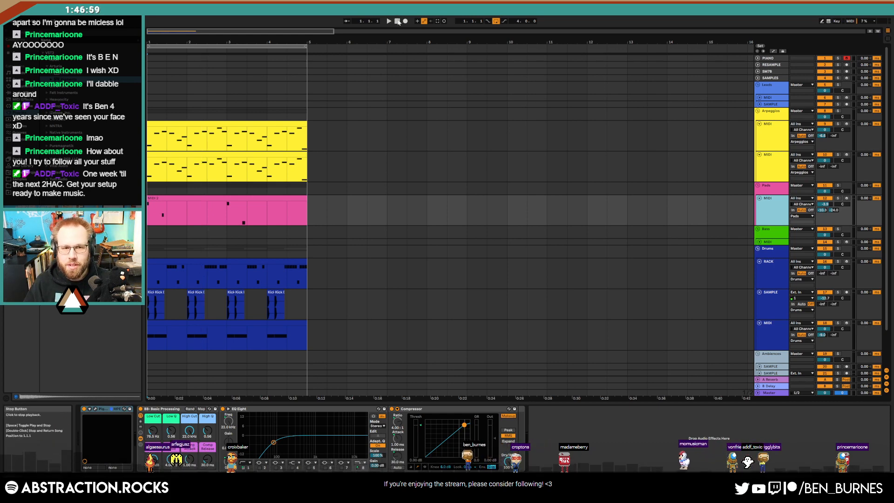
Record a bass part on the Bass group's MIDI track and trim the clip to end after bar 2.
{"action": "left_click", "coordinate": [759, 242]}
{"action": "left_click", "coordinate": [768, 240]}
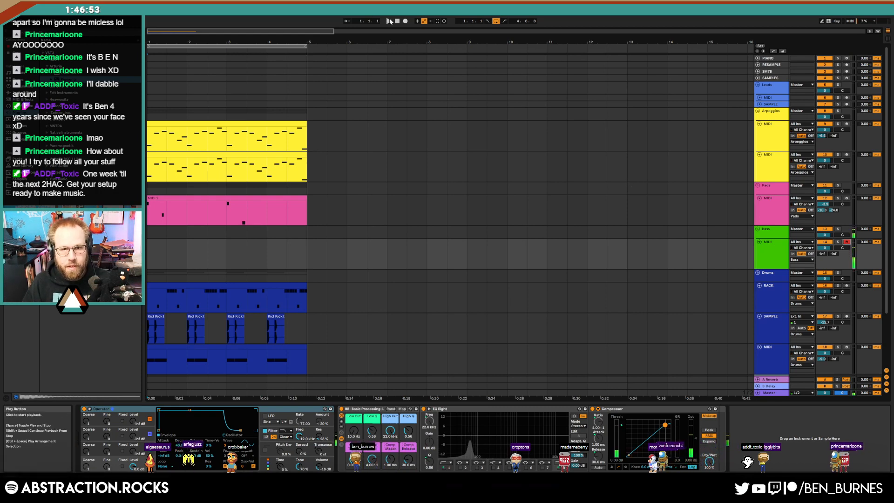
{"action": "left_click", "coordinate": [405, 22]}
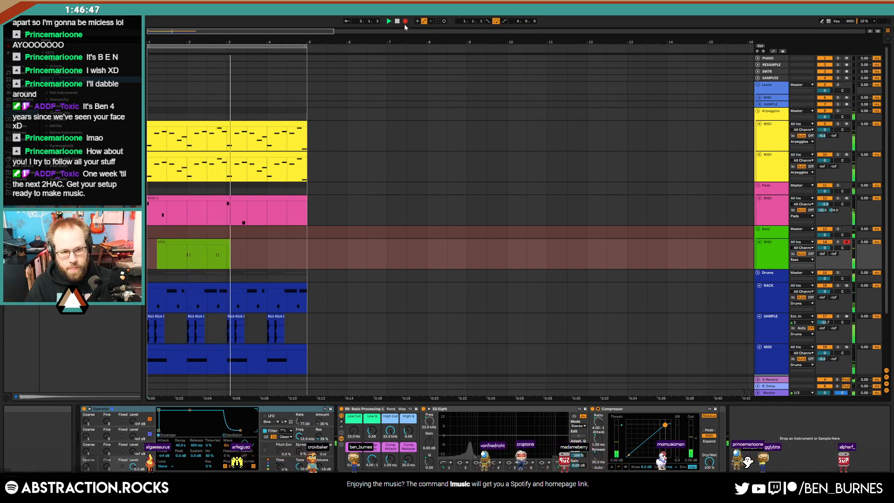
{"action": "left_click", "coordinate": [405, 21]}
{"action": "key", "text": "space"}
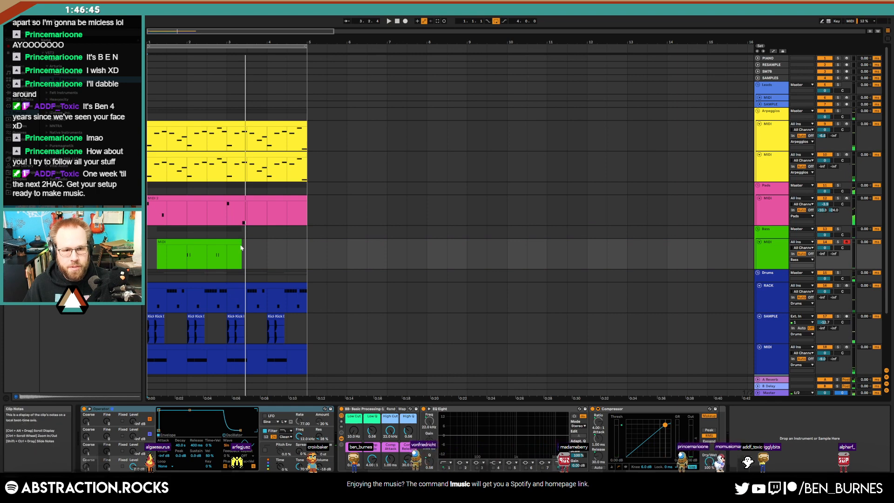
{"action": "left_click_drag", "start_coordinate": [241, 242], "coordinate": [227, 243]}
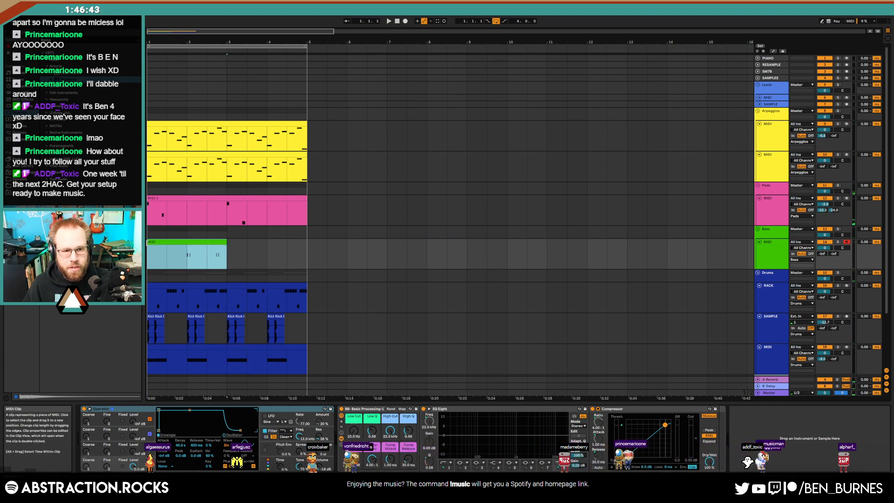
Open the bass clip's notes and nudge the pair of C1 notes at the start of bar 2 slightly earlier.
{"action": "double_click", "coordinate": [216, 243]}
{"action": "left_click", "coordinate": [560, 376]}
{"action": "left_click_drag", "start_coordinate": [529, 322], "coordinate": [578, 362]}
{"action": "key", "text": "Left"}
{"action": "key", "text": "Left"}
Shift the pair of C1 notes on bar 2's beat 4 slightly later to align with the grid, and close the note editor.
{"action": "left_click_drag", "start_coordinate": [770, 308], "coordinate": [842, 384]}
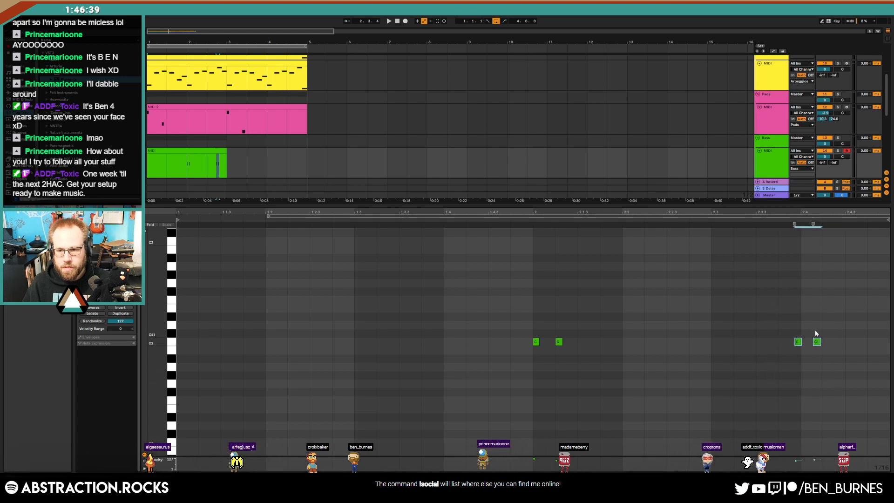
{"action": "left_click_drag", "start_coordinate": [800, 344], "coordinate": [826, 353]}
{"action": "key", "text": "Right"}
{"action": "left_click", "coordinate": [820, 311]}
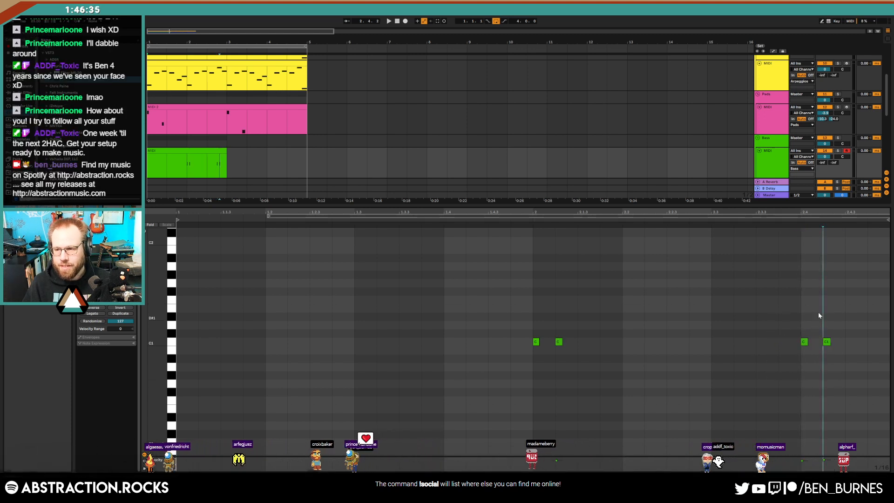
{"action": "key", "text": "shift+Tab"}
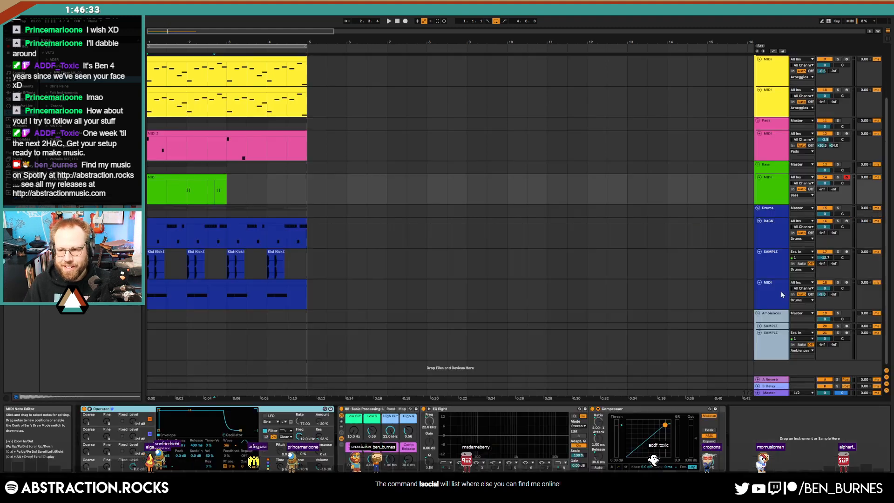
Raise oscillator B's output level in the bass track's Operator and reshape its envelope to a short decay.
{"action": "left_click", "coordinate": [213, 179]}
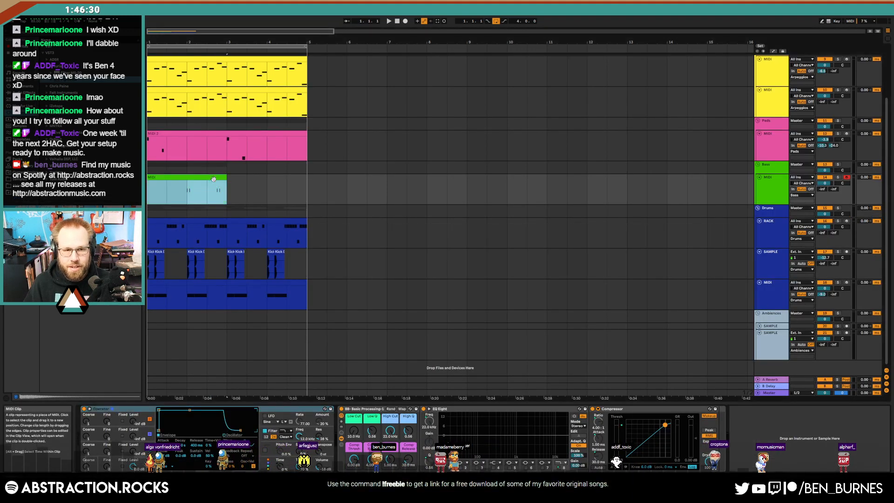
{"action": "left_click", "coordinate": [777, 197]}
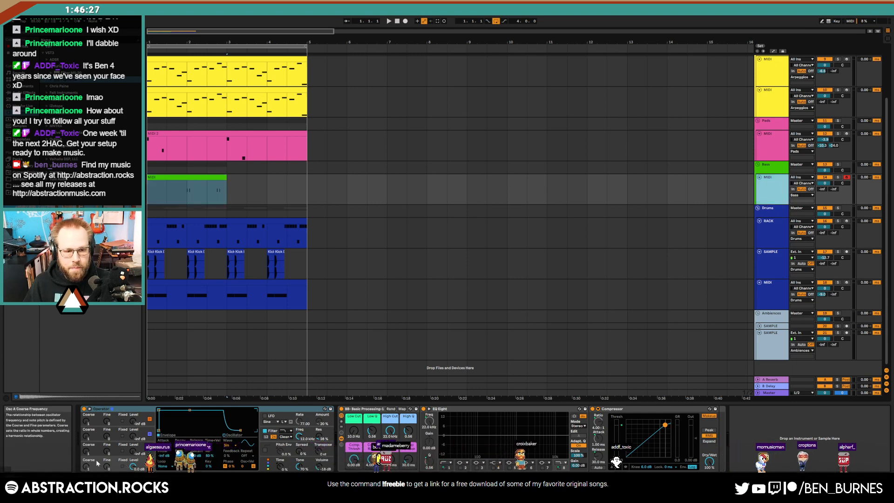
{"action": "left_click", "coordinate": [228, 445]}
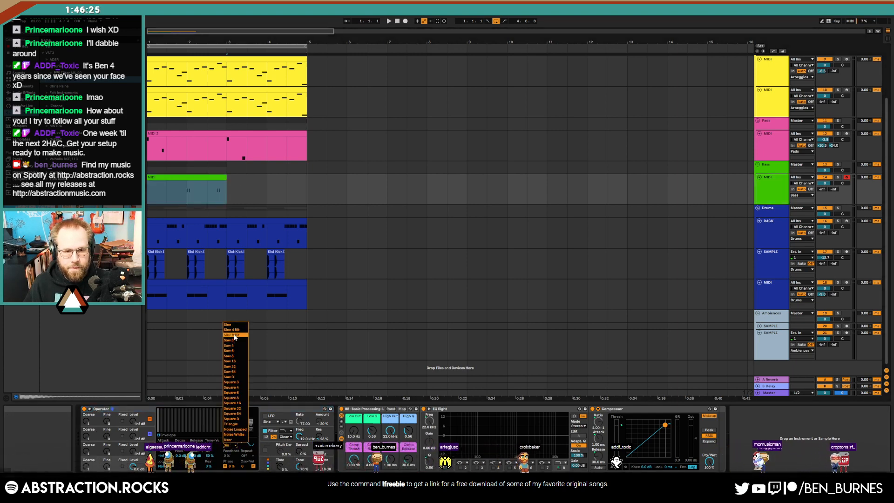
{"action": "left_click", "coordinate": [110, 462]}
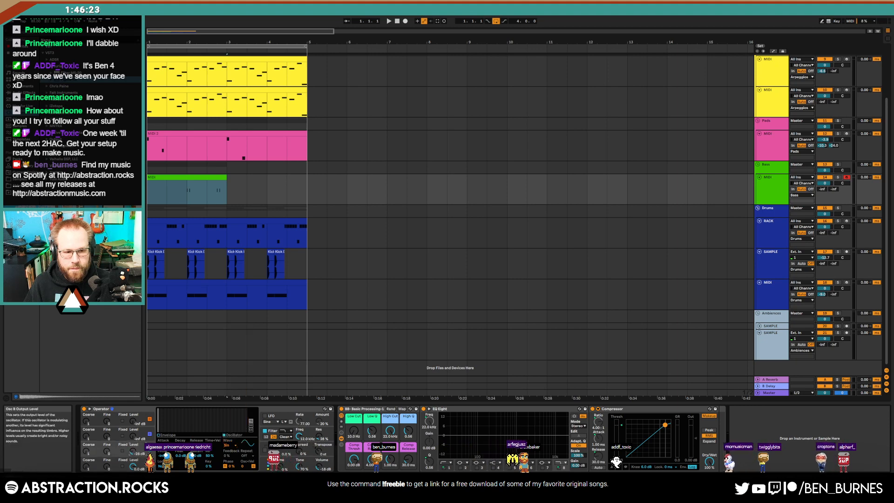
{"action": "left_click_drag", "start_coordinate": [133, 452], "coordinate": [133, 450]}
{"action": "left_click", "coordinate": [159, 435]}
{"action": "left_click_drag", "start_coordinate": [176, 423], "coordinate": [176, 430]}
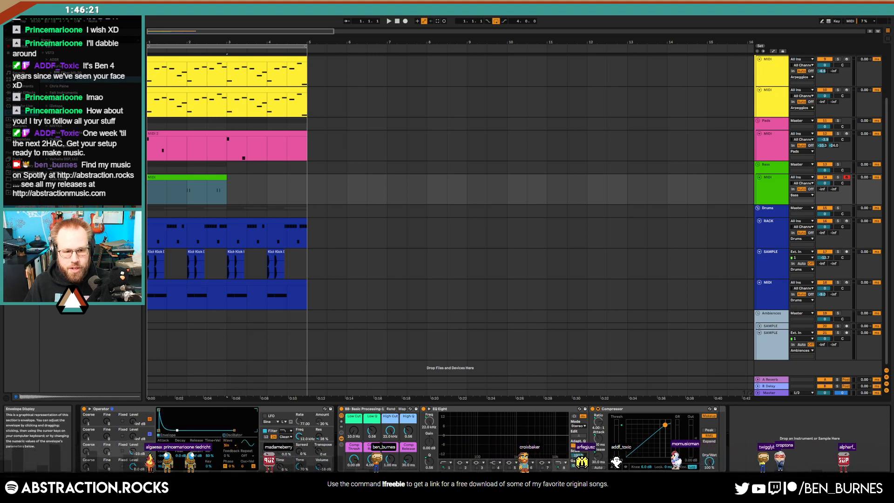
{"action": "left_click_drag", "start_coordinate": [132, 452], "coordinate": [133, 448]}
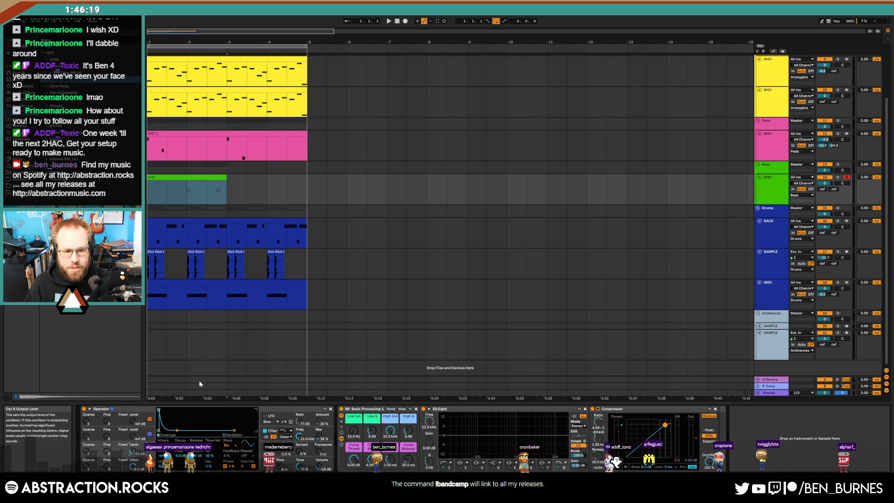
Play the loop, duplicate the two-bar bass clip onto bars 3 and 4, and open the first bass clip's notes.
{"action": "left_click", "coordinate": [207, 187]}
{"action": "key", "text": "space"}
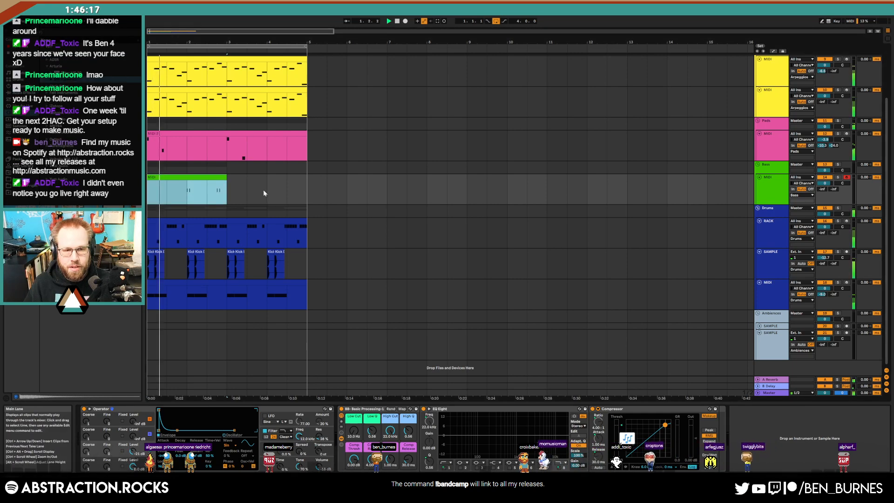
{"action": "key", "text": "ctrl+d"}
{"action": "double_click", "coordinate": [213, 179]}
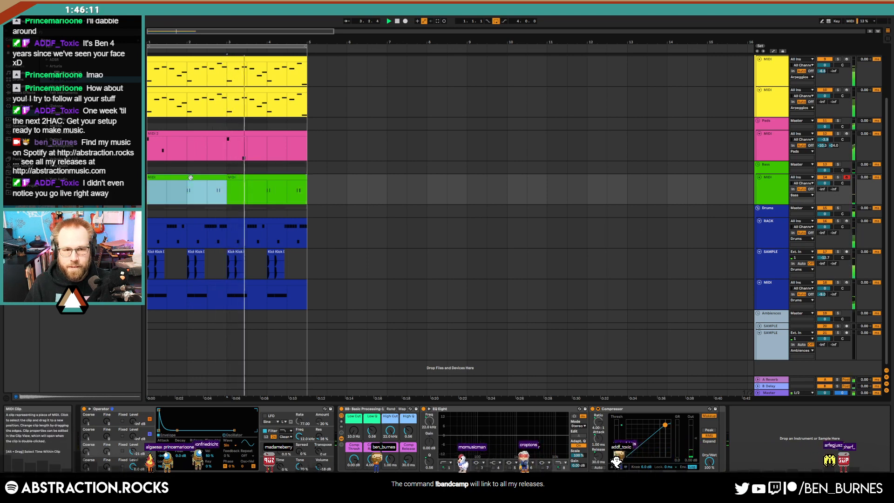
{"action": "left_click", "coordinate": [219, 154]}
{"action": "key", "text": "space"}
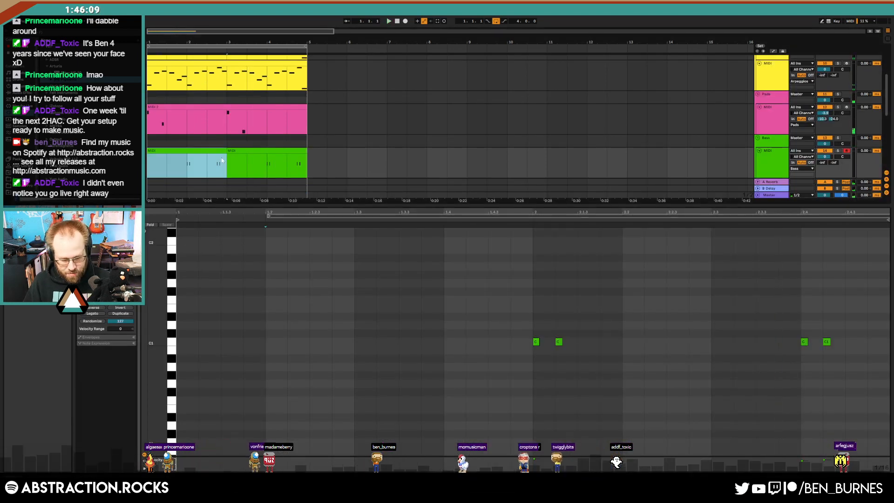
Enable looping on the first bass clip, extend it to the end of bar 4, and close the note editor.
{"action": "left_click", "coordinate": [107, 233]}
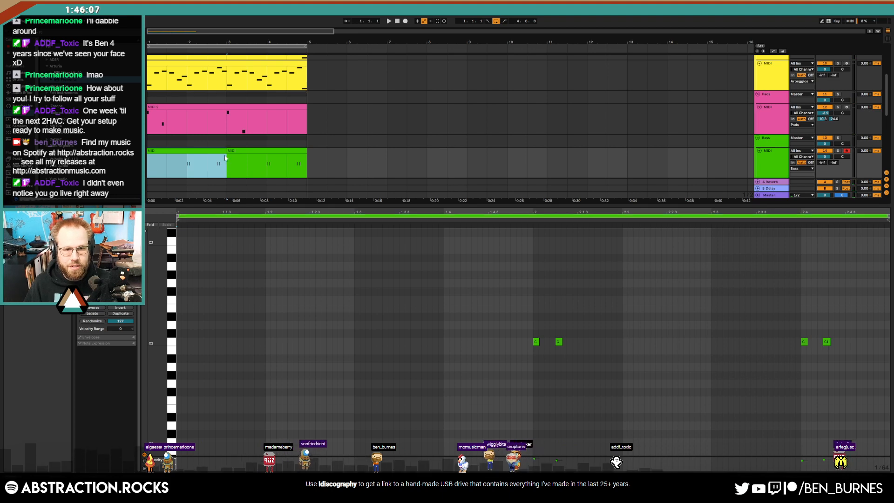
{"action": "left_click_drag", "start_coordinate": [227, 152], "coordinate": [307, 152]}
{"action": "key", "text": "shift+Tab"}
Play the loop, set the bass track's reverb send to -22.0 dB, and adjust the decay of its Operator envelope.
{"action": "key", "text": "space"}
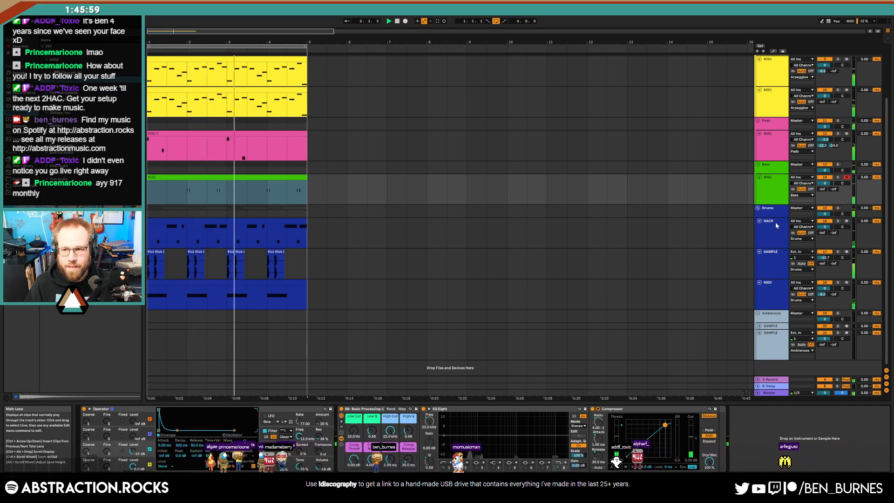
{"action": "left_click_drag", "start_coordinate": [822, 190], "coordinate": [822, 185]}
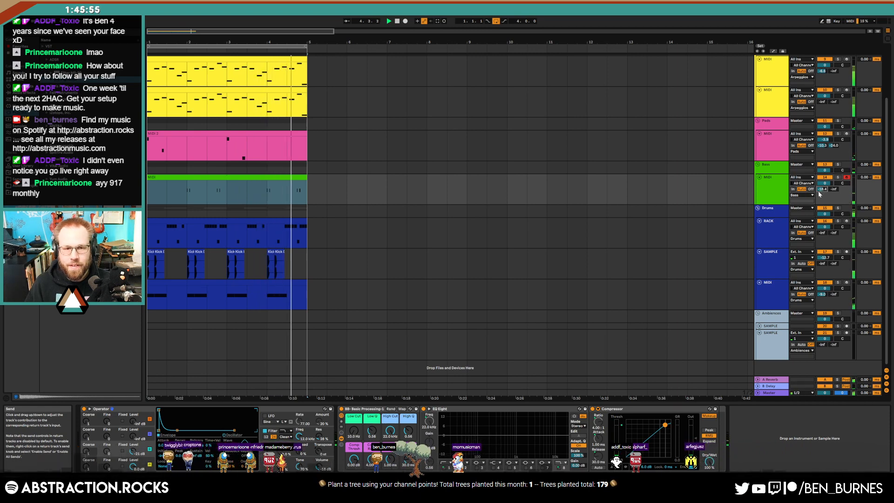
{"action": "left_click_drag", "start_coordinate": [820, 191], "coordinate": [820, 194]}
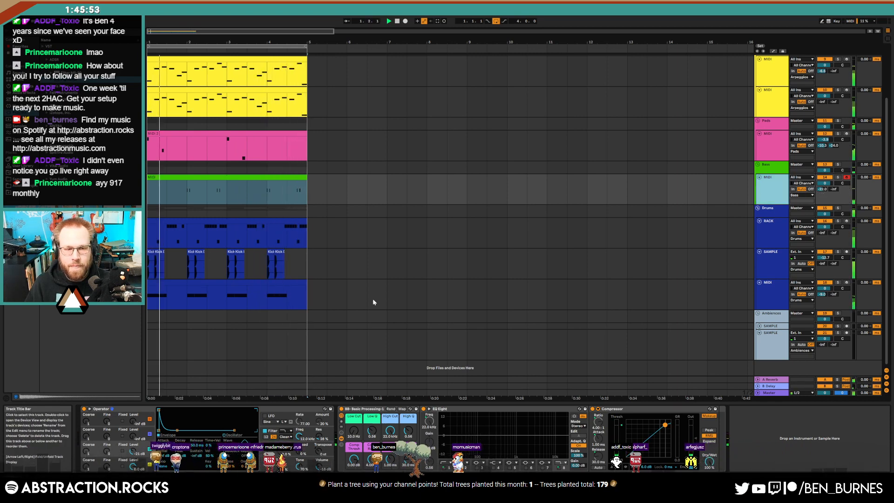
{"action": "left_click", "coordinate": [177, 431]}
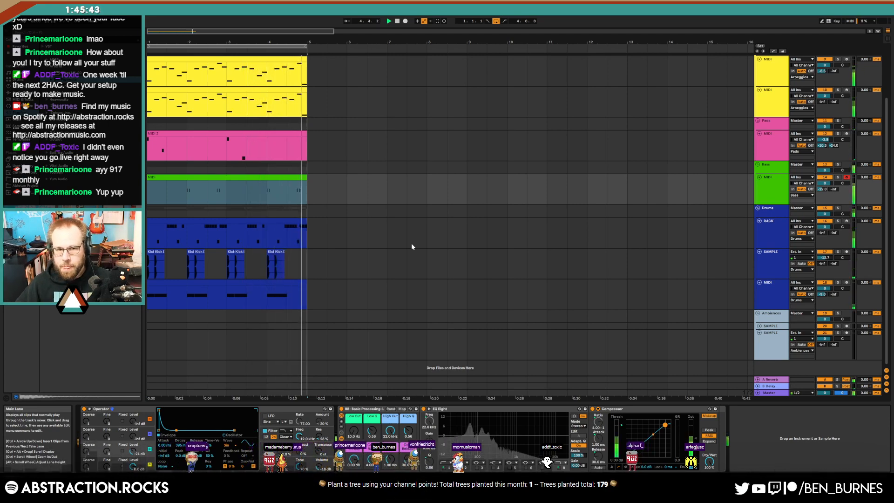
{"action": "left_click", "coordinate": [273, 228]}
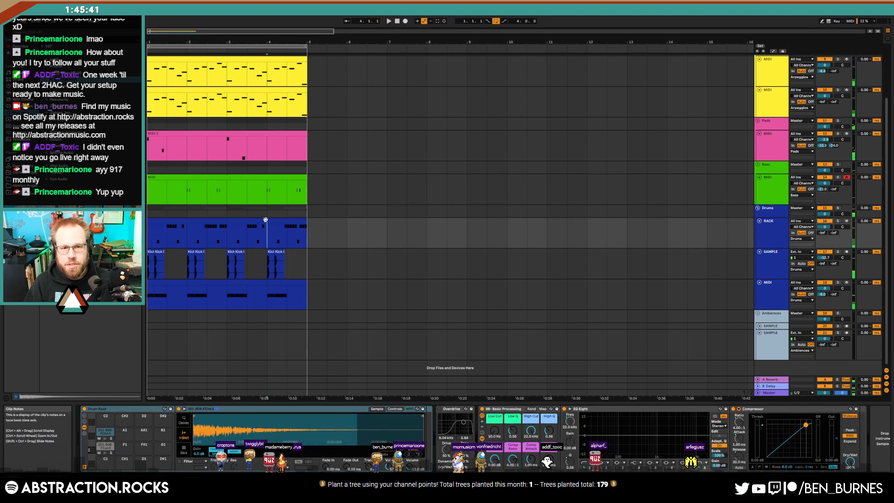
{"action": "left_click_drag", "start_coordinate": [303, 290], "coordinate": [149, 53]}
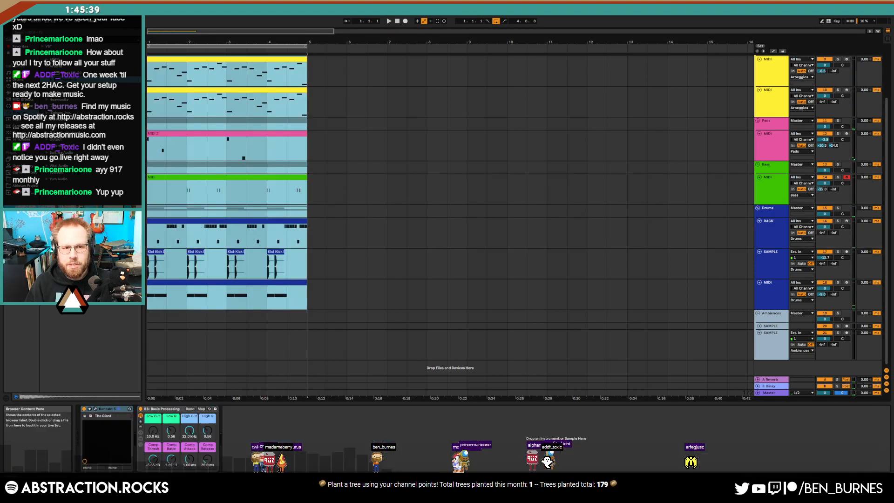
{"action": "scroll", "coordinate": [406, 263], "scroll_direction": "up", "scroll_amount": 3}
{"action": "scroll", "coordinate": [415, 276], "scroll_direction": "up", "scroll_amount": 1}
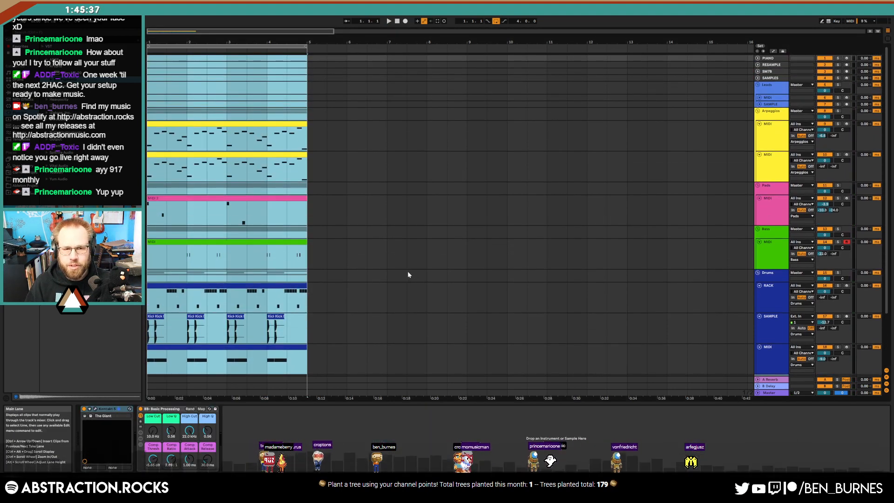
{"action": "left_click", "coordinate": [266, 285]}
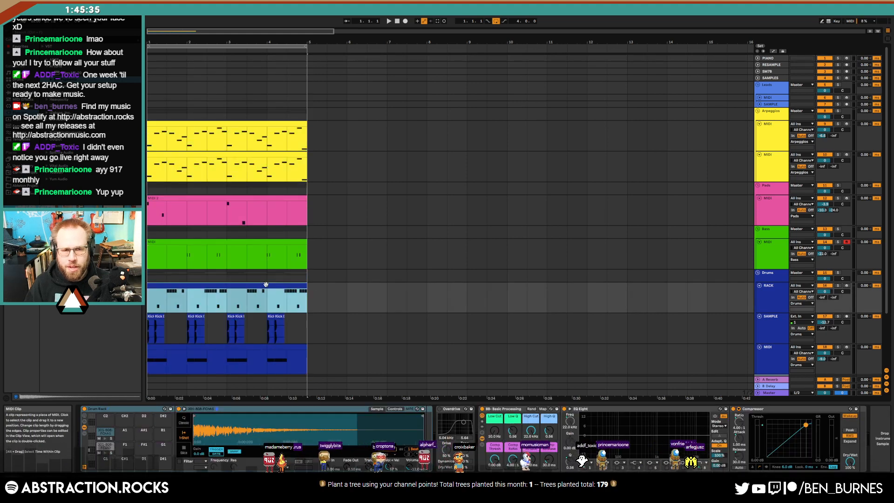
Rename the first arpeggio track "Chill Arp" and set the second arpeggio track's MIDI input to Chill Arp.
{"action": "left_click", "coordinate": [769, 139]}
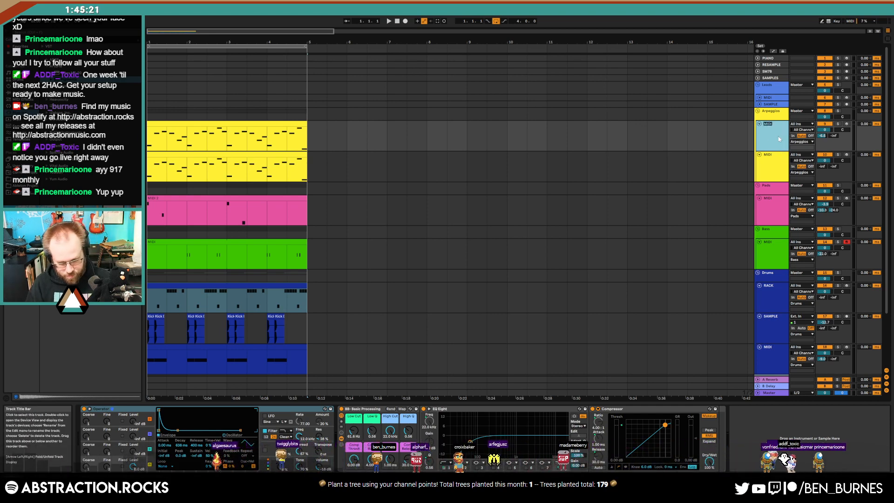
{"action": "type", "text": "Chill Arp"}
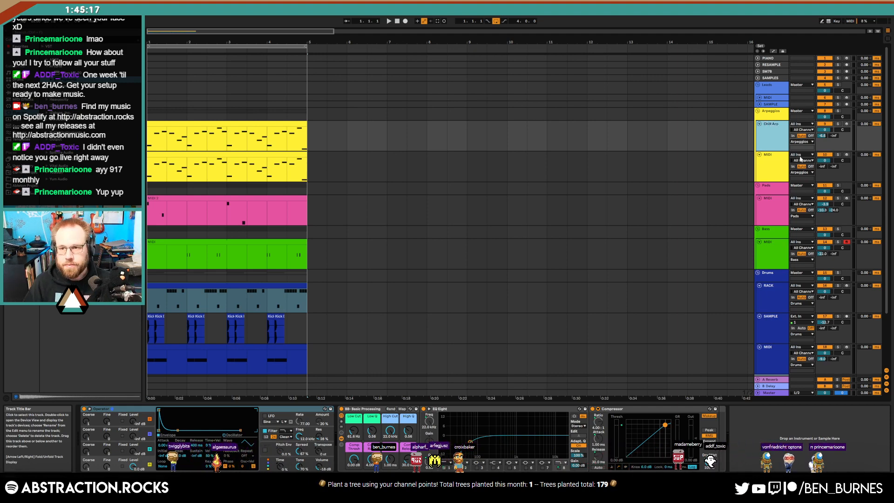
{"action": "left_click", "coordinate": [803, 156]}
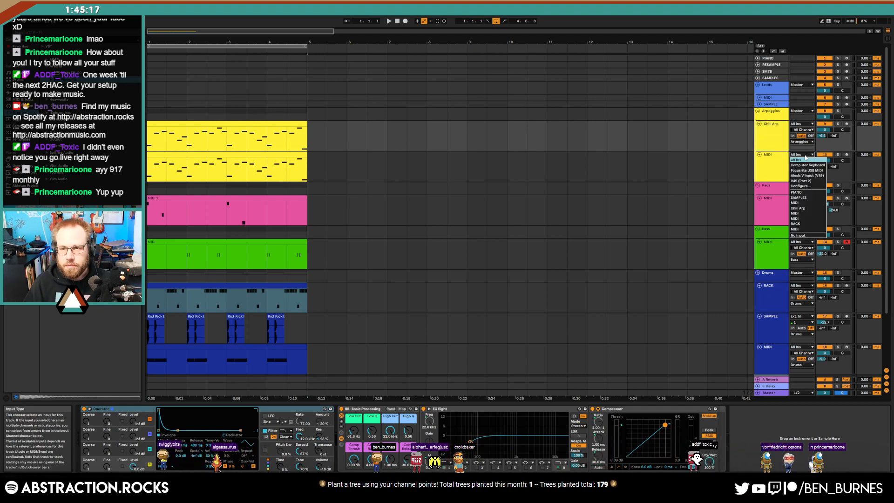
{"action": "left_click", "coordinate": [813, 209]}
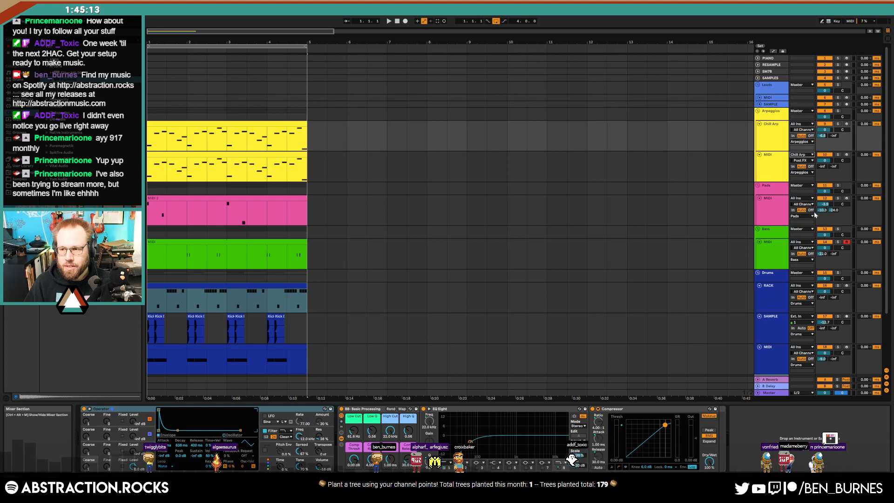
Delete the second arpeggio track's clip and set its monitoring to In while the loop plays.
{"action": "left_click", "coordinate": [766, 168]}
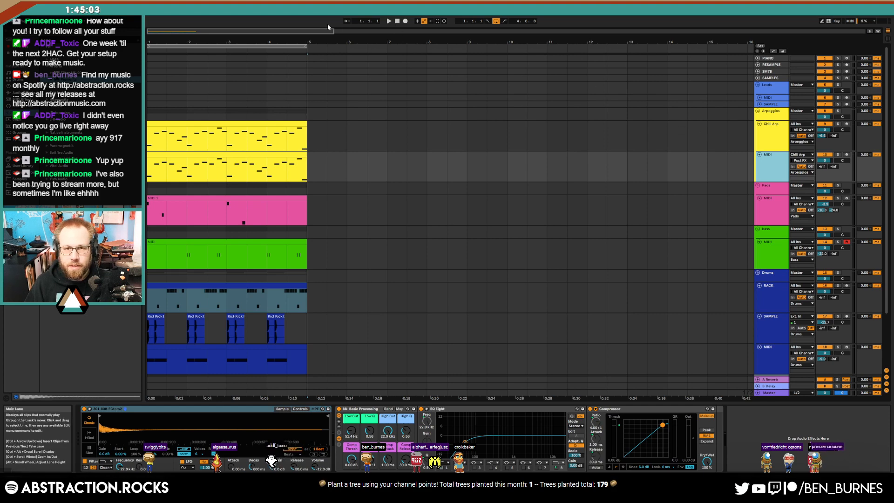
{"action": "left_click", "coordinate": [284, 154]}
{"action": "key", "text": "Delete"}
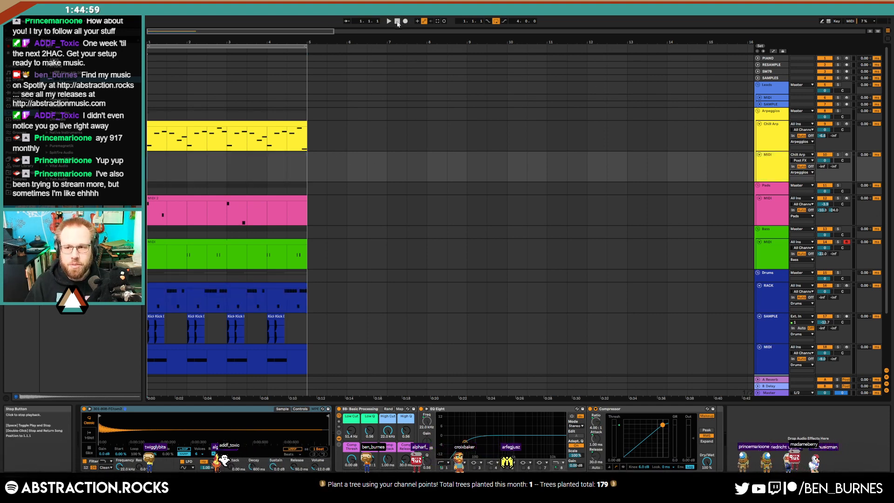
{"action": "key", "text": "space"}
{"action": "left_click", "coordinate": [794, 167]}
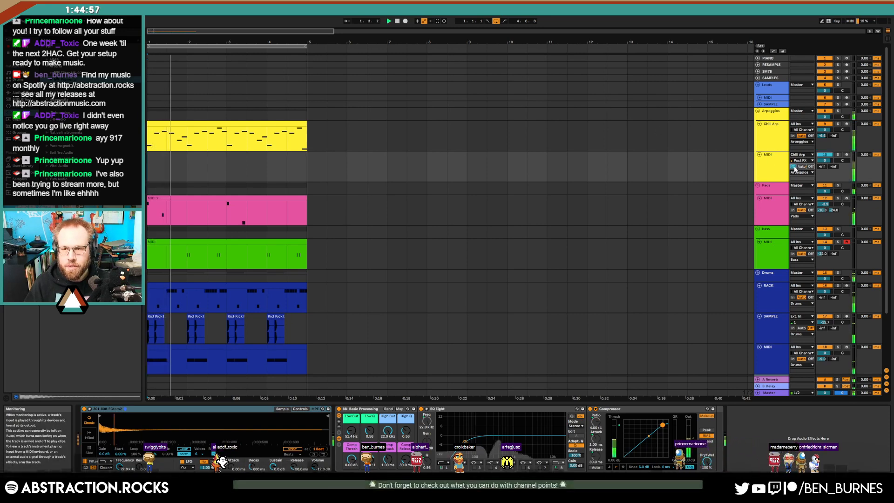
Solo the second arpeggio track briefly to check it, and set its reverb send to -17.0 dB.
{"action": "left_click", "coordinate": [838, 155]}
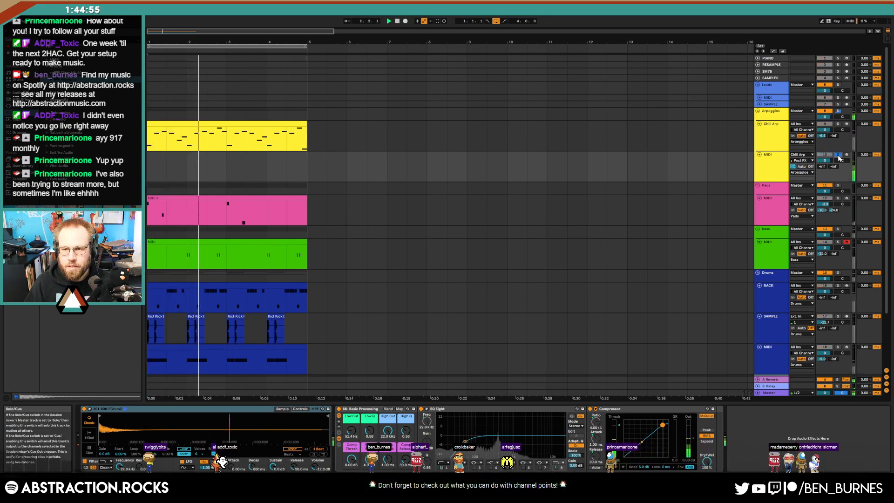
{"action": "left_click", "coordinate": [838, 155]}
{"action": "left_click_drag", "start_coordinate": [822, 167], "coordinate": [822, 144]}
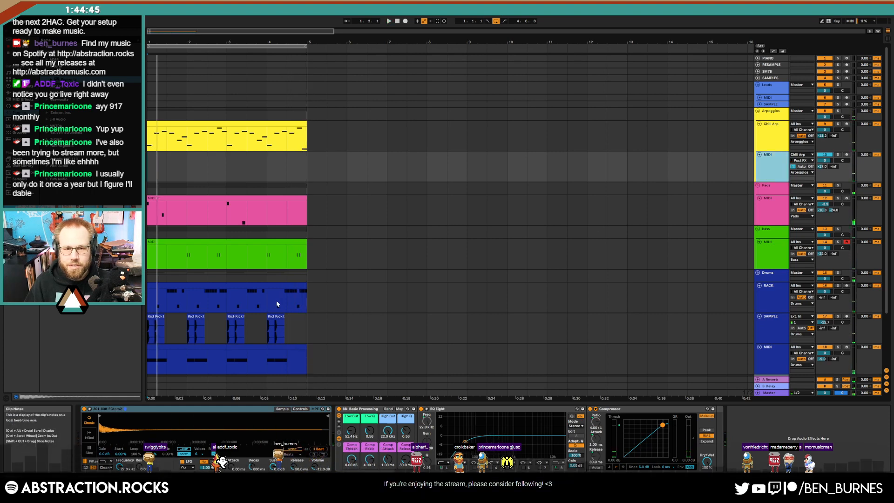
Adjust the release of the oscillator envelope in the bass track's Operator.
{"action": "left_click", "coordinate": [292, 242]}
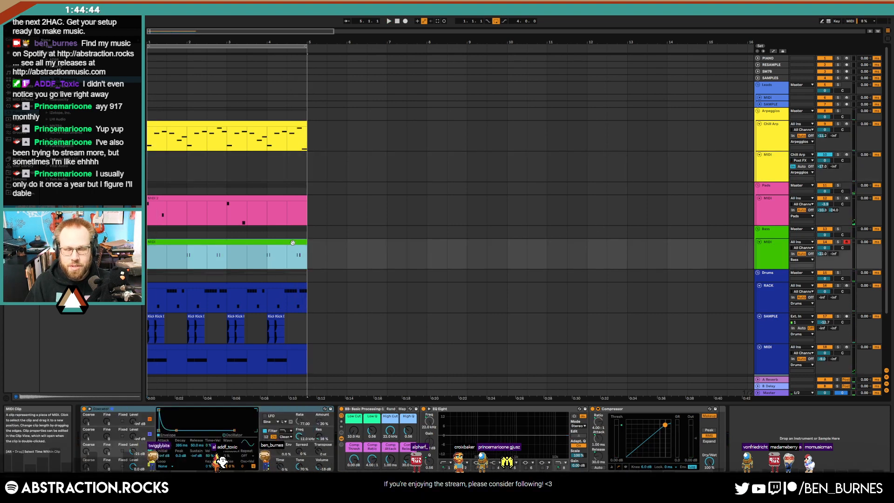
{"action": "left_click", "coordinate": [180, 432]}
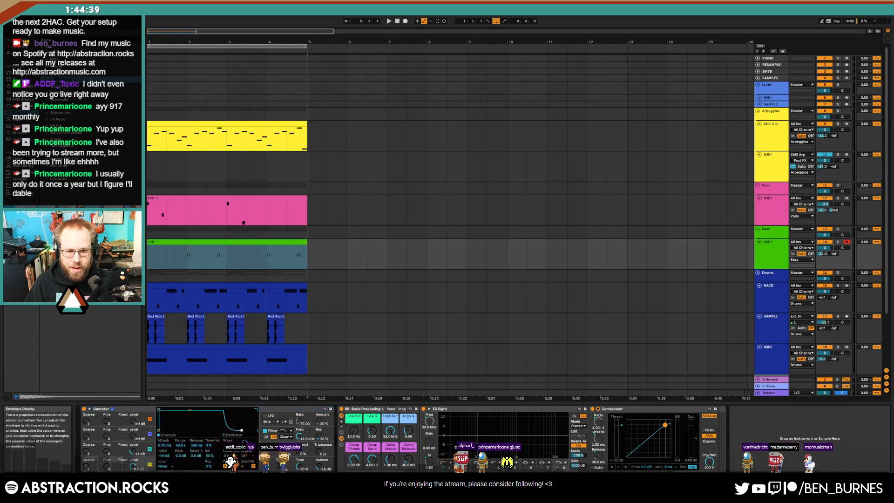
{"action": "left_click_drag", "start_coordinate": [242, 430], "coordinate": [241, 430]}
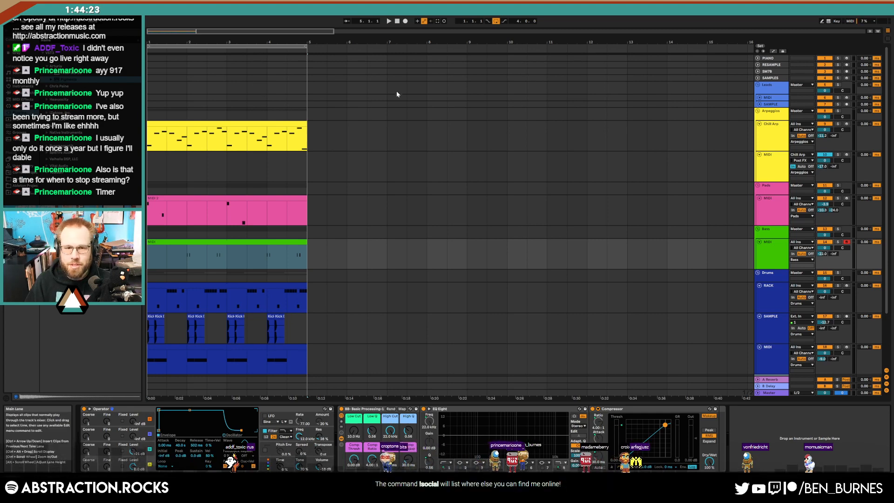
Play the loop from the start to audition the bass, and select the lower drum MIDI track.
{"action": "left_click", "coordinate": [397, 21]}
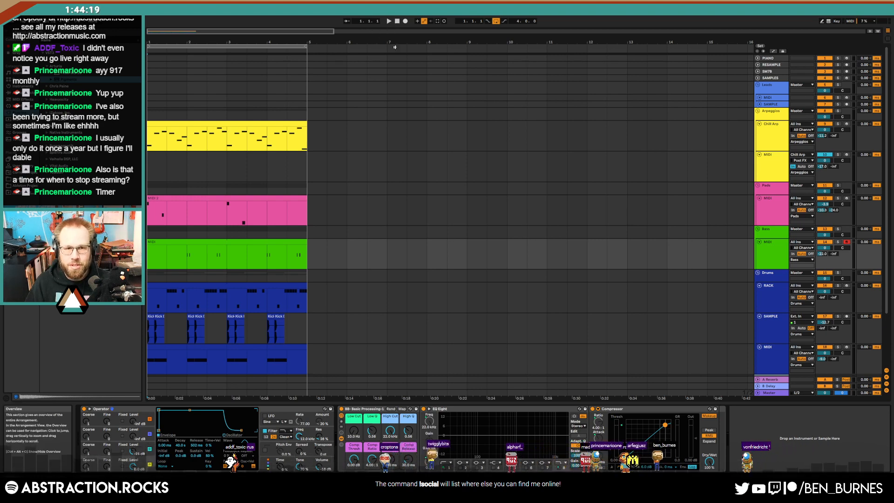
{"action": "key", "text": "space"}
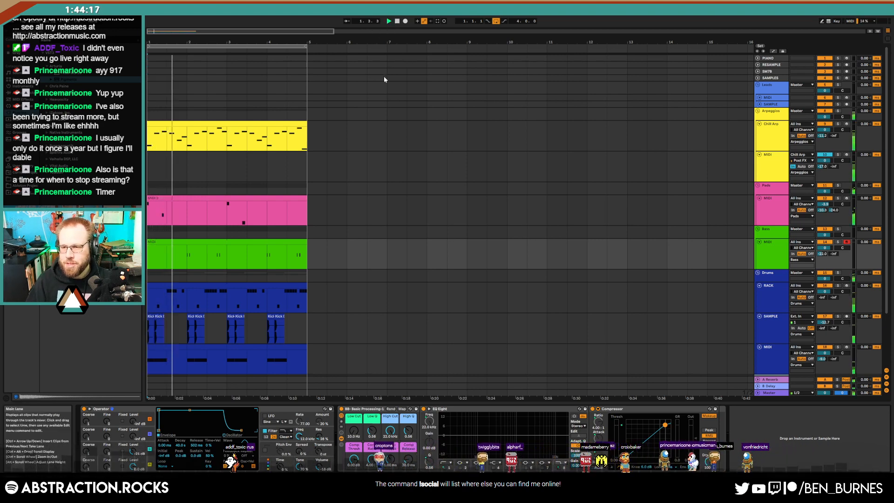
{"action": "scroll", "coordinate": [346, 362], "scroll_direction": "down", "scroll_amount": 3}
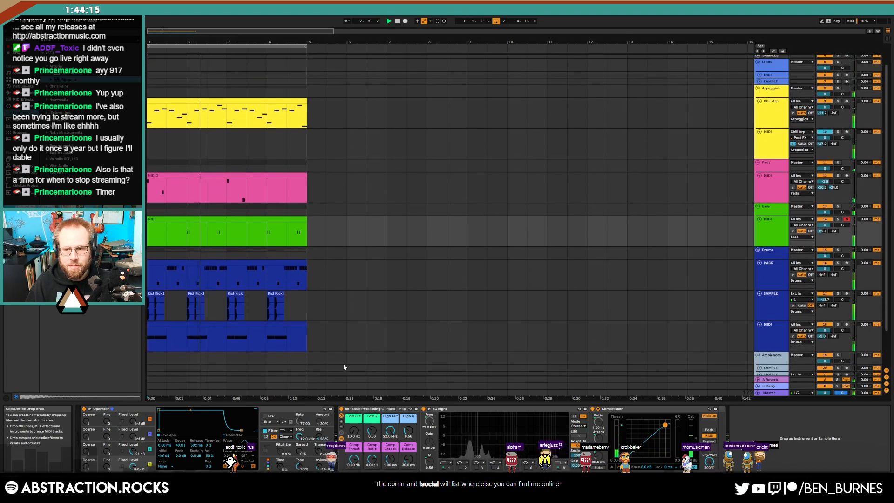
{"action": "left_click", "coordinate": [352, 349]}
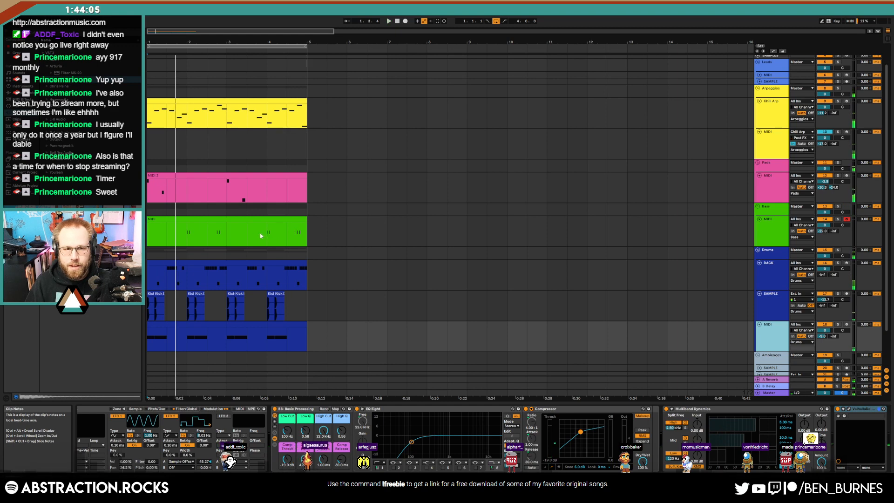
Split the bass clip at bar 3 and duplicate the last pair of C1 notes in the second clip.
{"action": "left_click_drag", "start_coordinate": [228, 230], "coordinate": [299, 230]}
{"action": "key", "text": "ctrl+e"}
{"action": "double_click", "coordinate": [291, 219]}
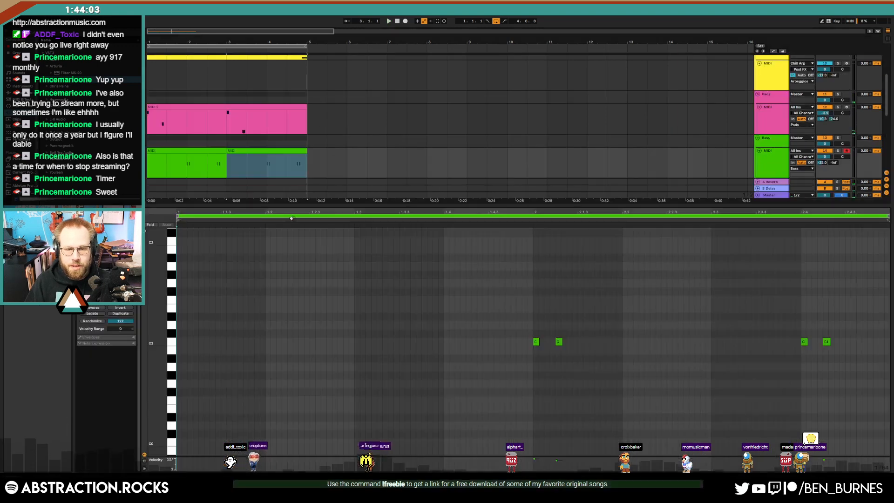
{"action": "left_click_drag", "start_coordinate": [804, 325], "coordinate": [845, 356]}
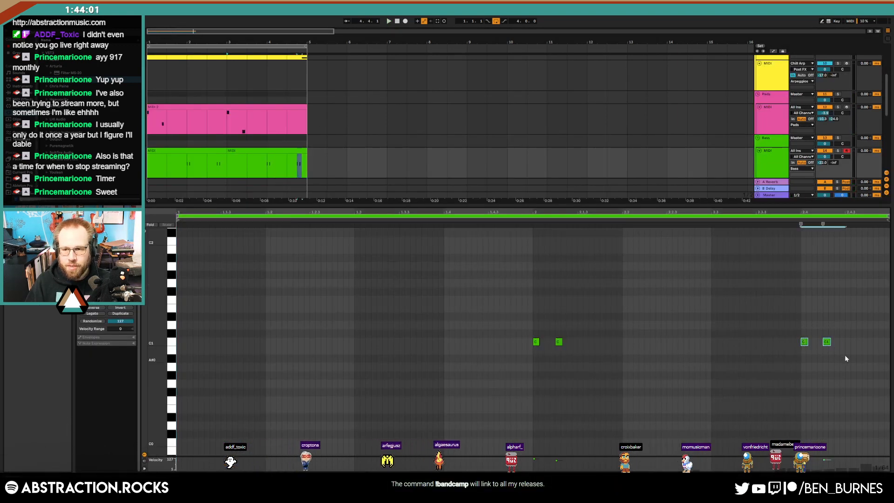
{"action": "key", "text": "ctrl+d"}
{"action": "left_click", "coordinate": [855, 314]}
{"action": "key", "text": "shift+Tab"}
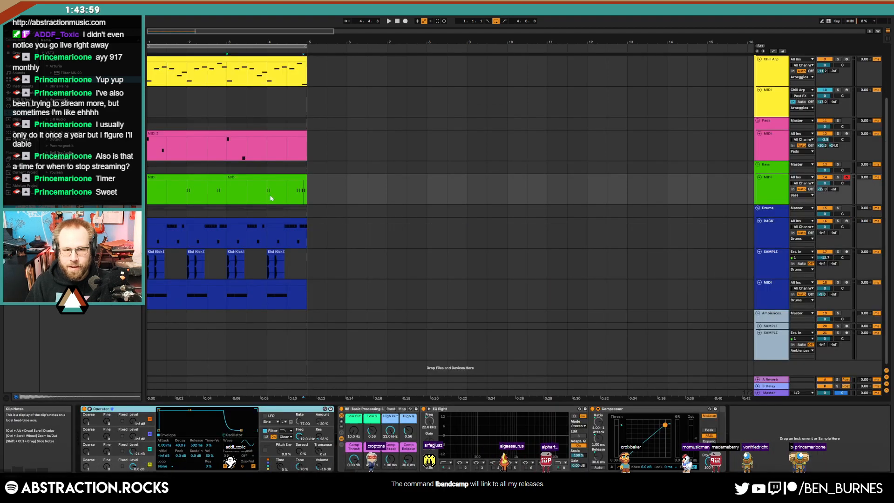
Play the loop to audition the doubled bass notes at the end of bar 4.
{"action": "left_click", "coordinate": [287, 191]}
{"action": "key", "text": "space"}
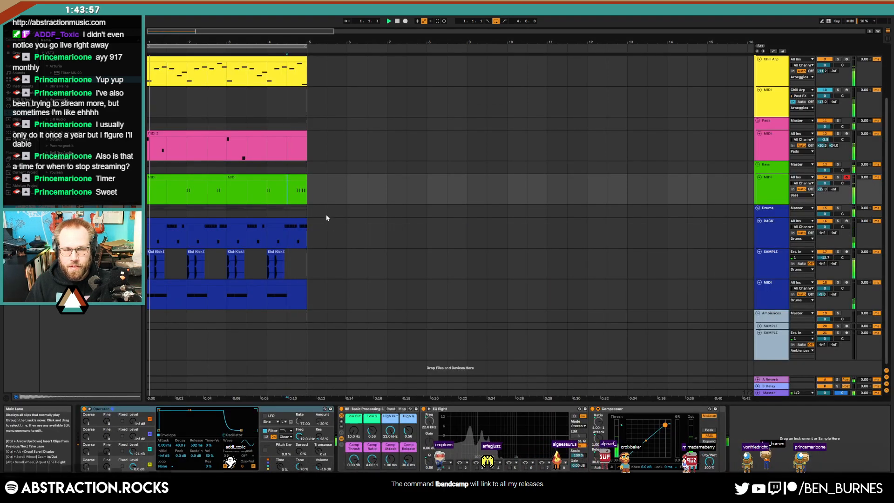
{"action": "key", "text": "space"}
Transpose the last two bass notes of bar 4 down two semitones to A#0 and close the note editor.
{"action": "double_click", "coordinate": [299, 177]}
{"action": "left_click_drag", "start_coordinate": [783, 306], "coordinate": [892, 365]}
{"action": "left_click_drag", "start_coordinate": [838, 316], "coordinate": [890, 363]}
{"action": "key", "text": "Down"}
{"action": "key", "text": "Down"}
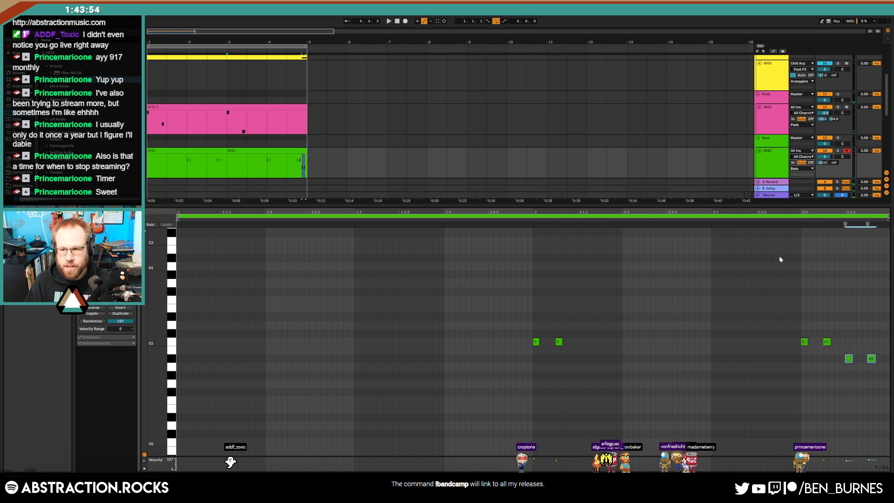
{"action": "left_click", "coordinate": [774, 221]}
{"action": "key", "text": "shift+Tab"}
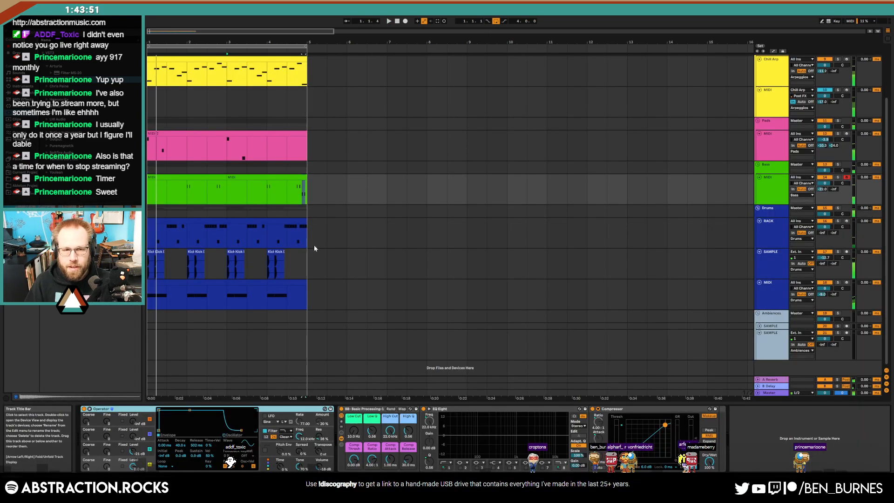
Consolidate the two bass clips into a single clip spanning bars 1 to 4.
{"action": "left_click", "coordinate": [241, 185]}
{"action": "left_click", "coordinate": [219, 182], "text": "shift"}
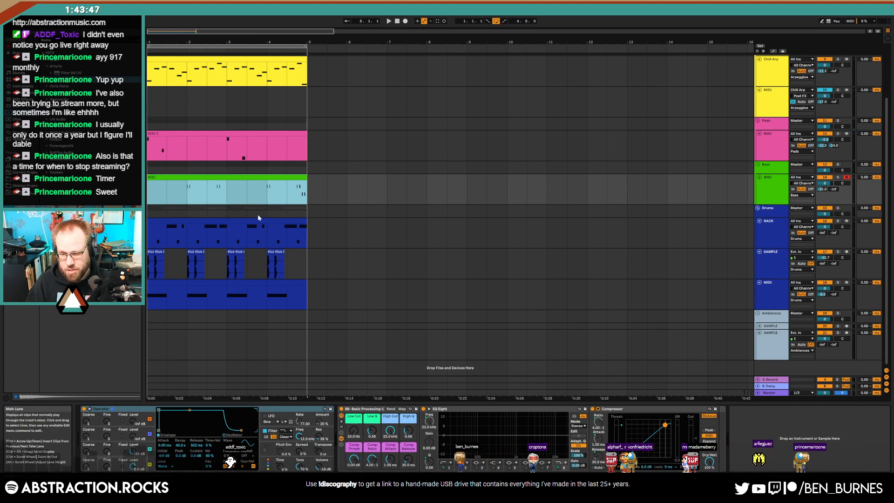
{"action": "left_click", "coordinate": [226, 191]}
{"action": "left_click", "coordinate": [286, 184]}
Audition the loop and slightly raise oscillator B's output level in the bass track's Operator.
{"action": "key", "text": "space"}
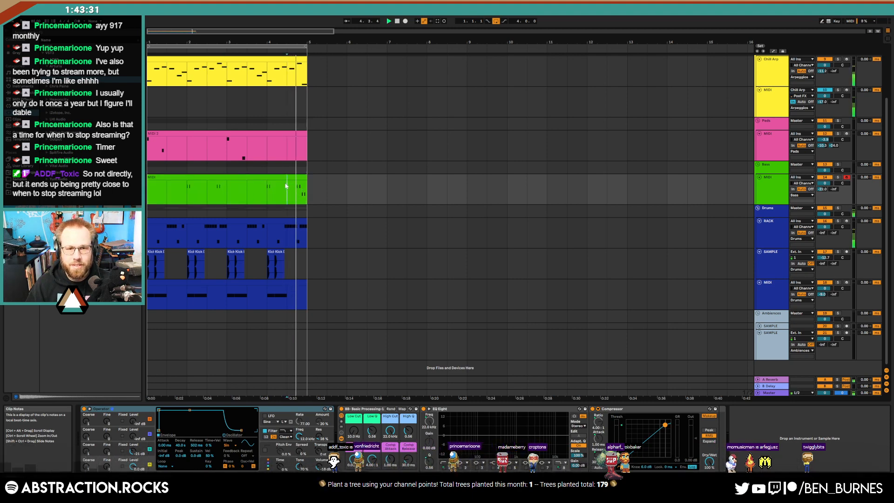
{"action": "key", "text": "space"}
{"action": "left_click_drag", "start_coordinate": [133, 451], "coordinate": [133, 448]}
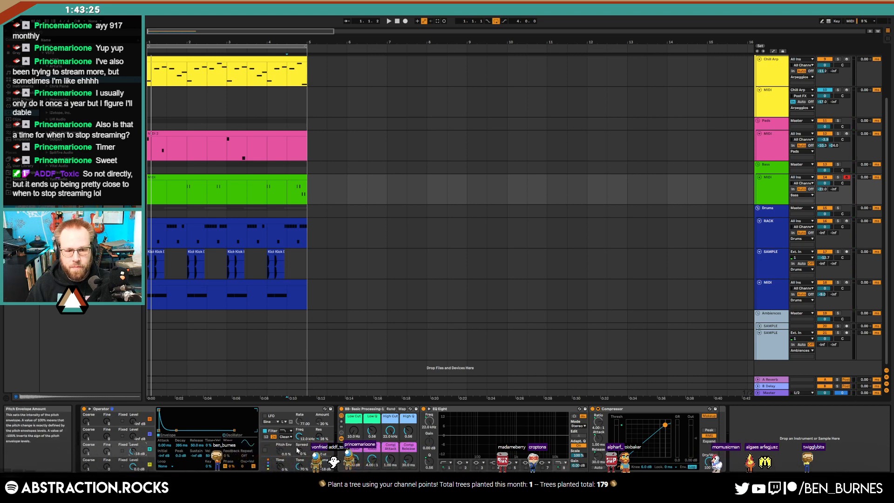
Solo the bass MIDI track and audition its notes from the start and the end of bar 4.
{"action": "left_click", "coordinate": [302, 451]}
{"action": "left_click", "coordinate": [837, 178]}
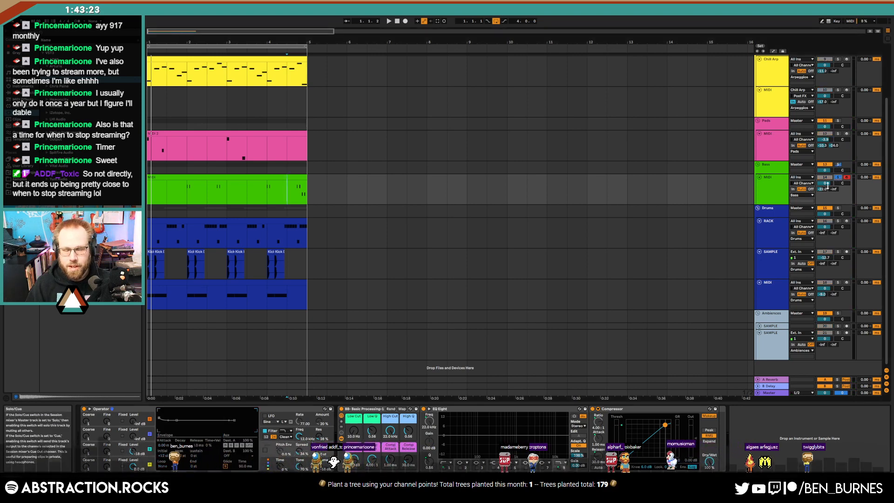
{"action": "left_click", "coordinate": [267, 193]}
{"action": "key", "text": "space"}
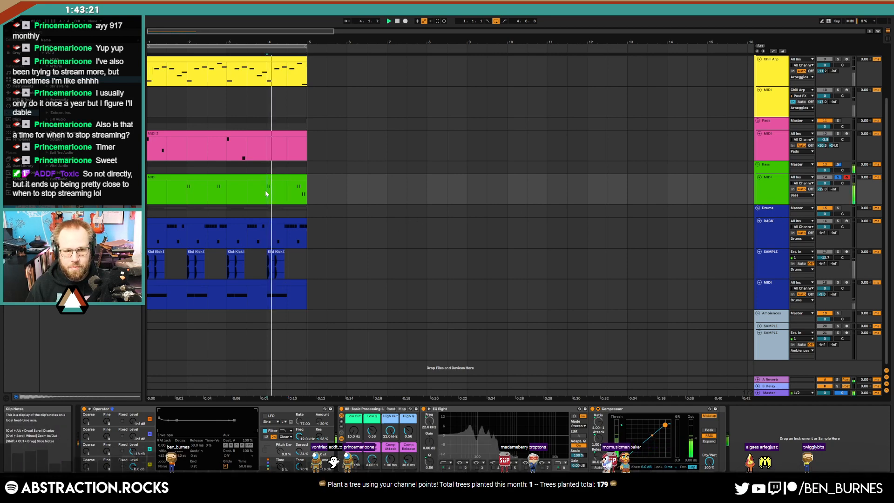
{"action": "key", "text": "space"}
{"action": "left_click", "coordinate": [287, 194]}
{"action": "key", "text": "space"}
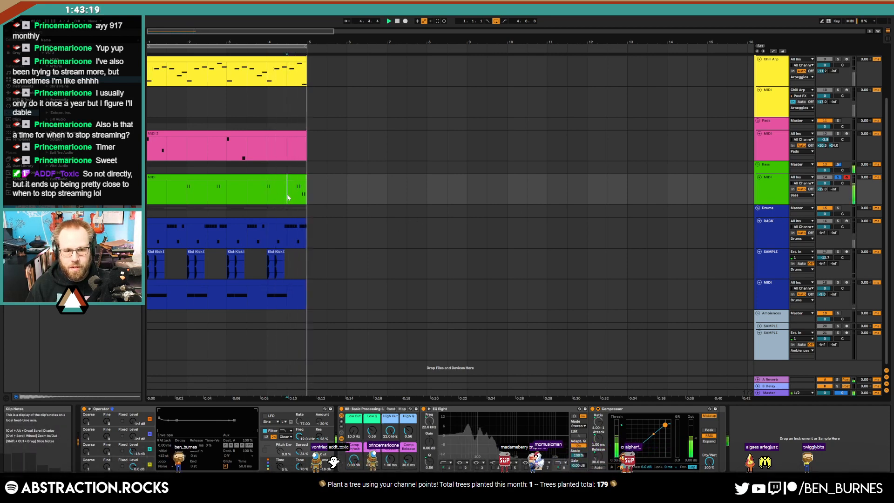
{"action": "key", "text": "space"}
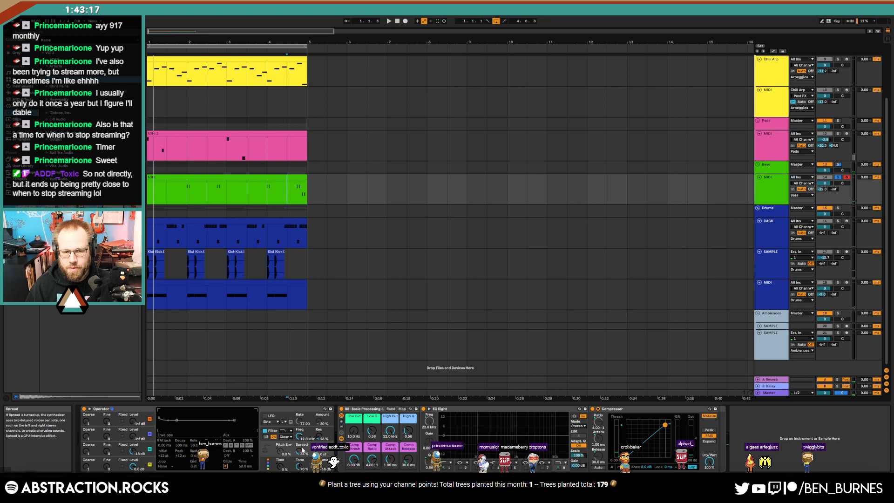
Set oscillator B's waveform in the bass track's Operator to Saw 4, auditioning Saw 3 first at the end of bar 4.
{"action": "left_click_drag", "start_coordinate": [299, 451], "coordinate": [299, 445]}
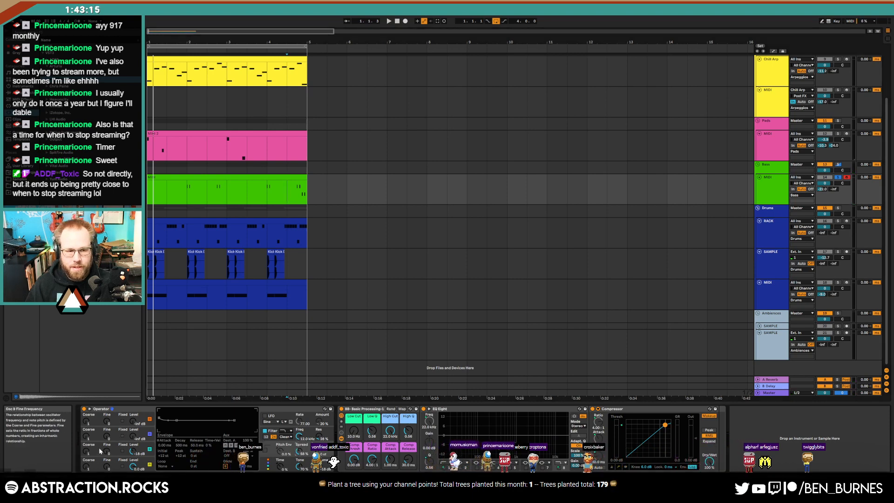
{"action": "left_click", "coordinate": [93, 446]}
{"action": "left_click", "coordinate": [232, 445]}
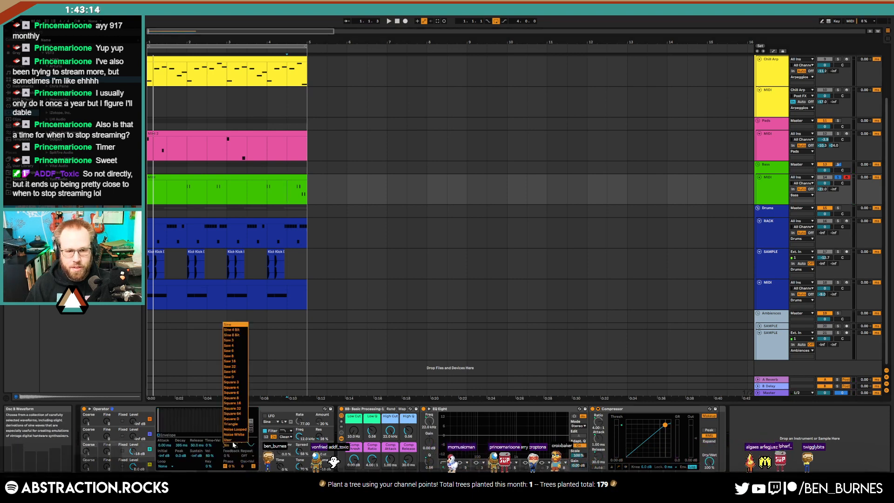
{"action": "left_click", "coordinate": [229, 340]}
{"action": "left_click", "coordinate": [287, 189]}
{"action": "key", "text": "space"}
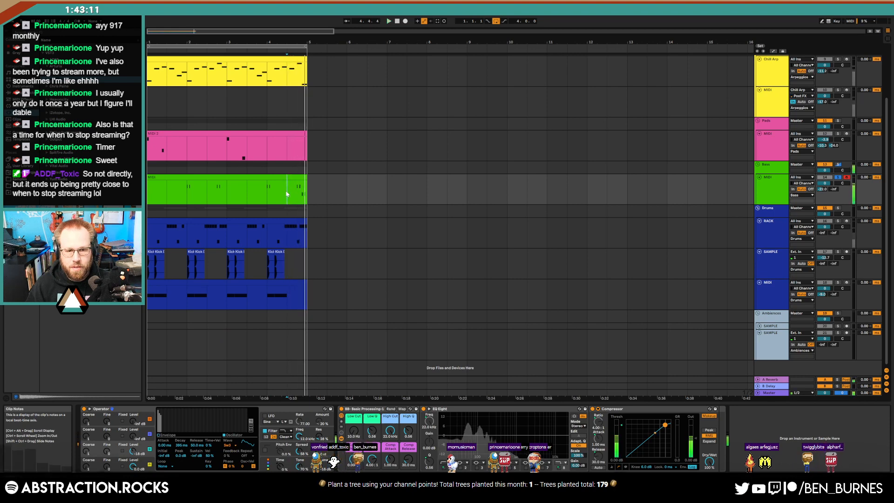
{"action": "left_click", "coordinate": [230, 445]}
{"action": "key", "text": "Down"}
{"action": "key", "text": "Return"}
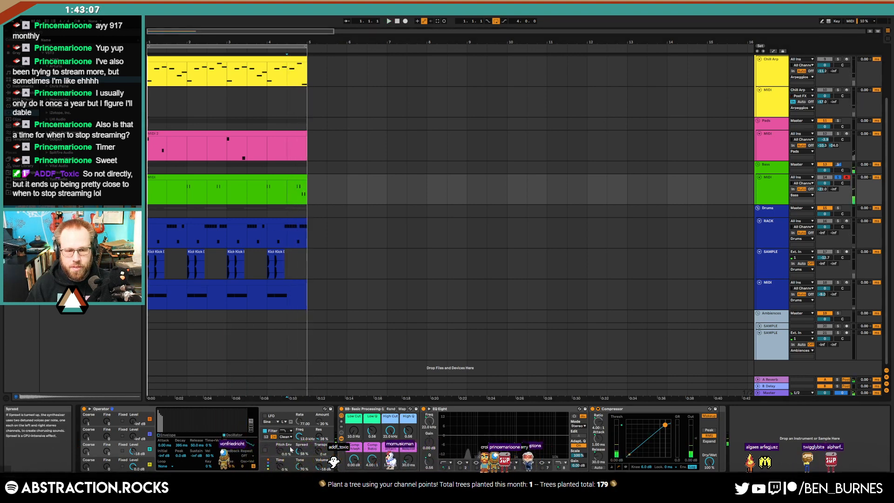
Bring up oscillator B's envelope and audition the full loop with the bass track out of solo.
{"action": "left_click", "coordinate": [167, 434]}
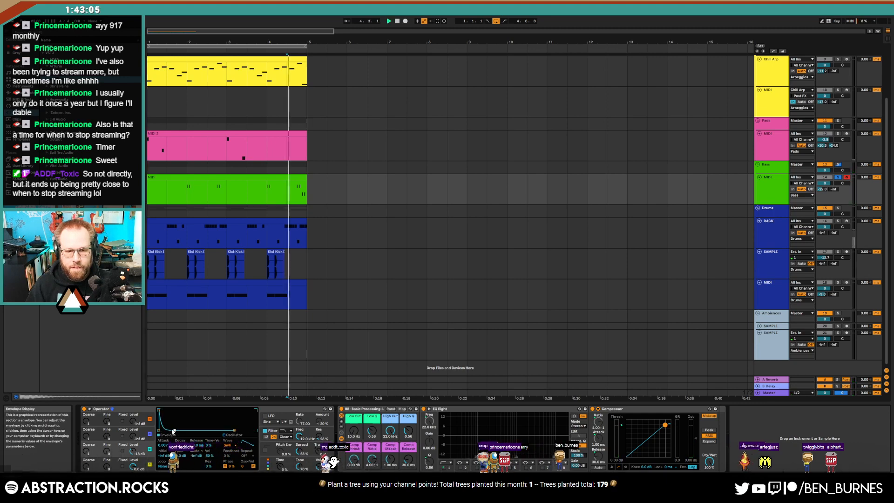
{"action": "key", "text": "space"}
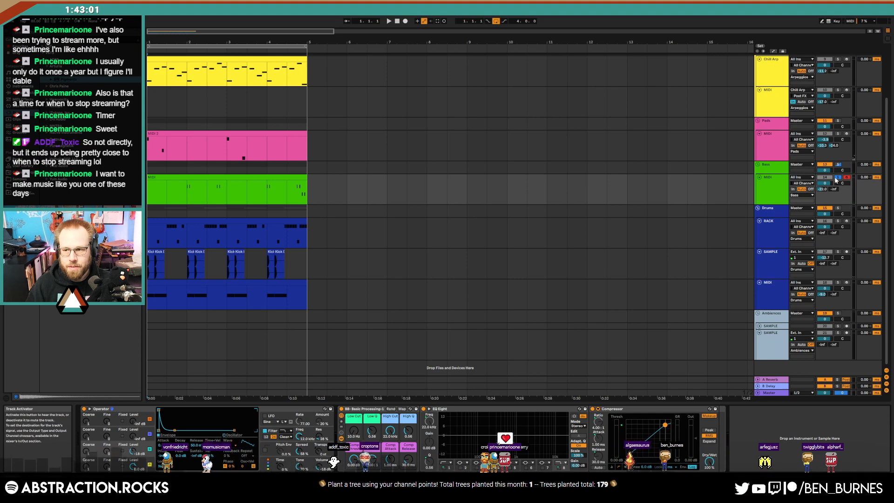
{"action": "key", "text": "space"}
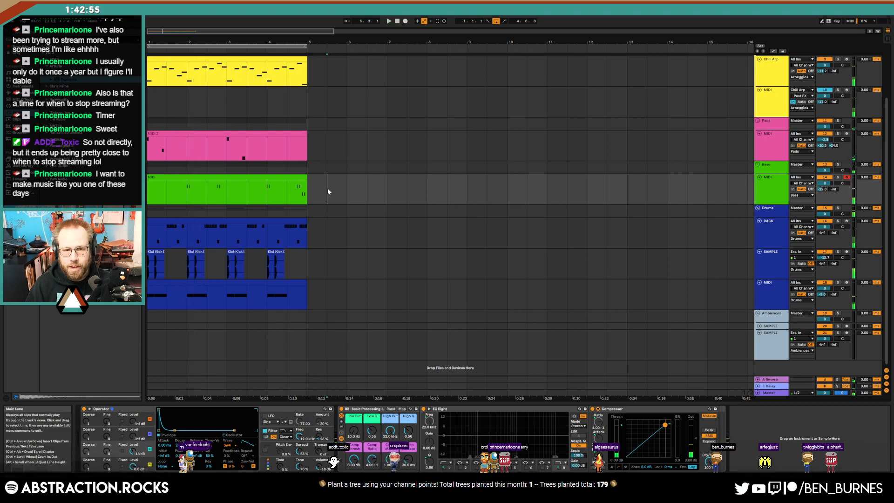
Lower the pad MIDI track's volume to about -4.7 dB and its reverb send to about -14 dB.
{"action": "scroll", "coordinate": [328, 200], "scroll_direction": "up", "scroll_amount": 3}
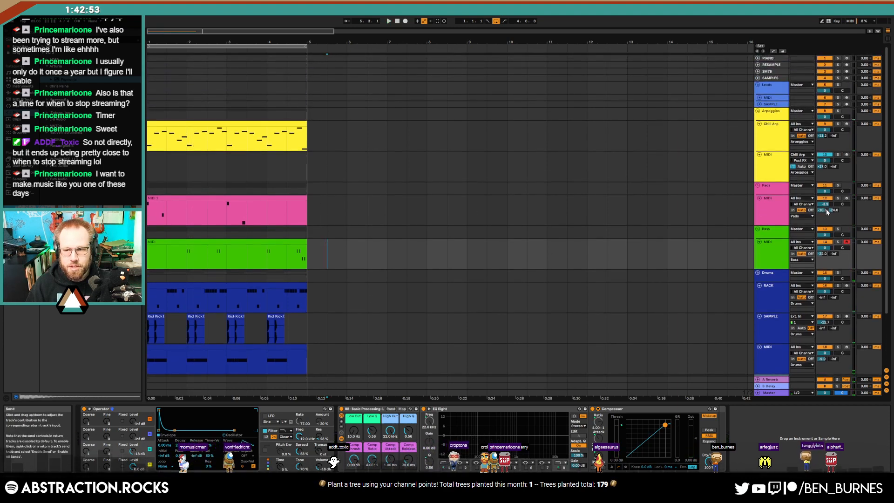
{"action": "left_click_drag", "start_coordinate": [826, 211], "coordinate": [827, 207]}
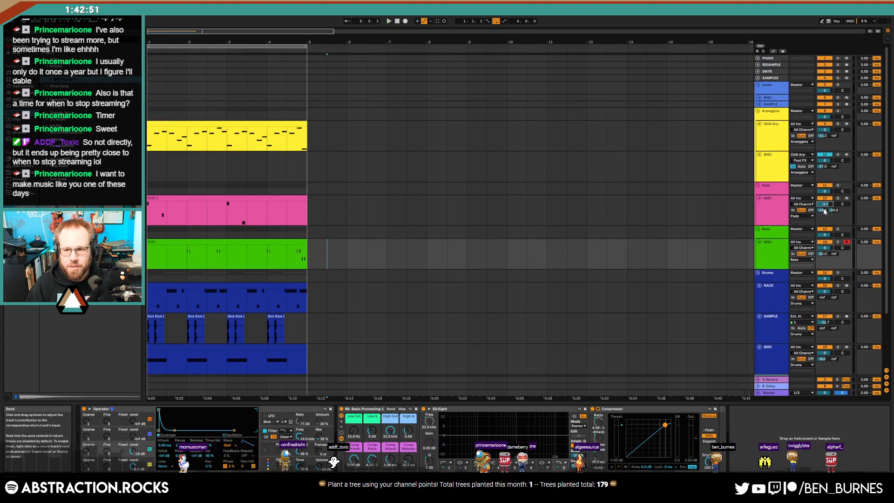
{"action": "left_click", "coordinate": [780, 208]}
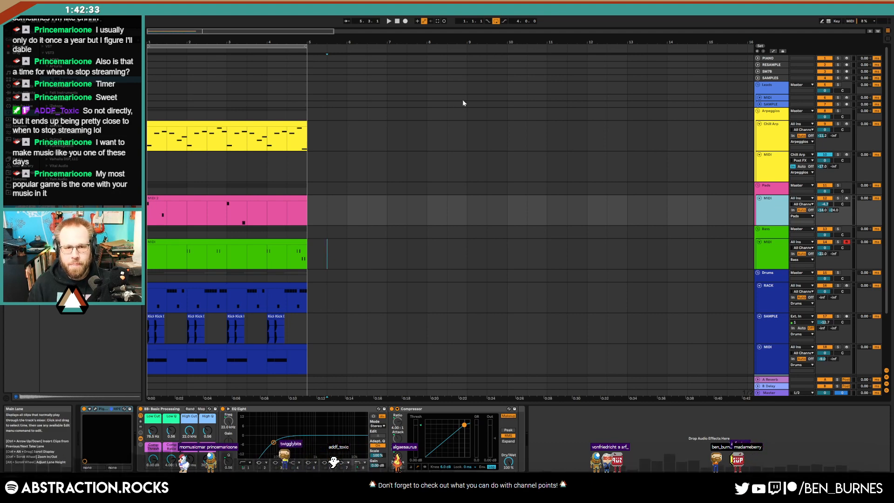
Switch to Spotify and open the Abstraction artist page from the Abstraction Chill playlist.
{"action": "key", "text": "super"}
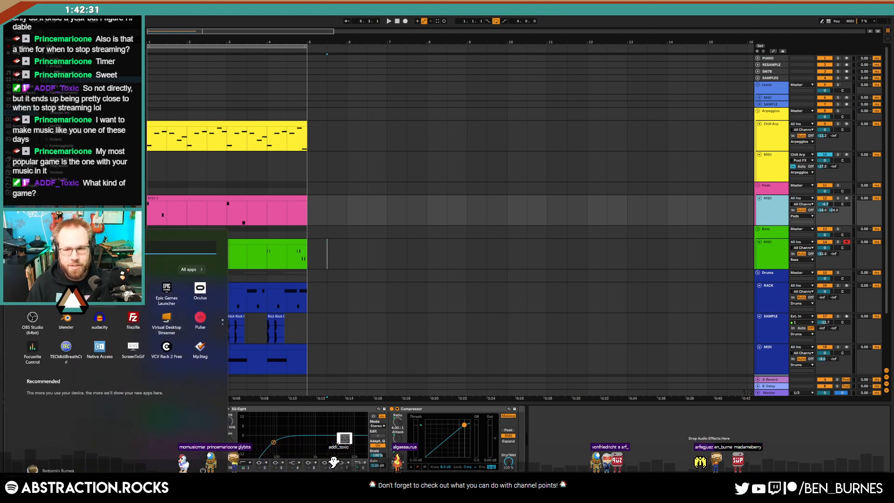
{"action": "key", "text": "super"}
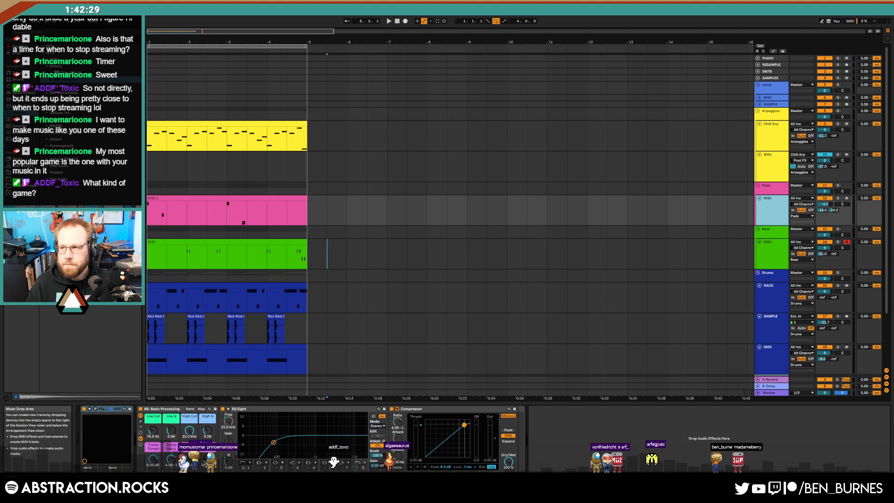
{"action": "left_click_drag", "start_coordinate": [893, 100], "coordinate": [426, 54]}
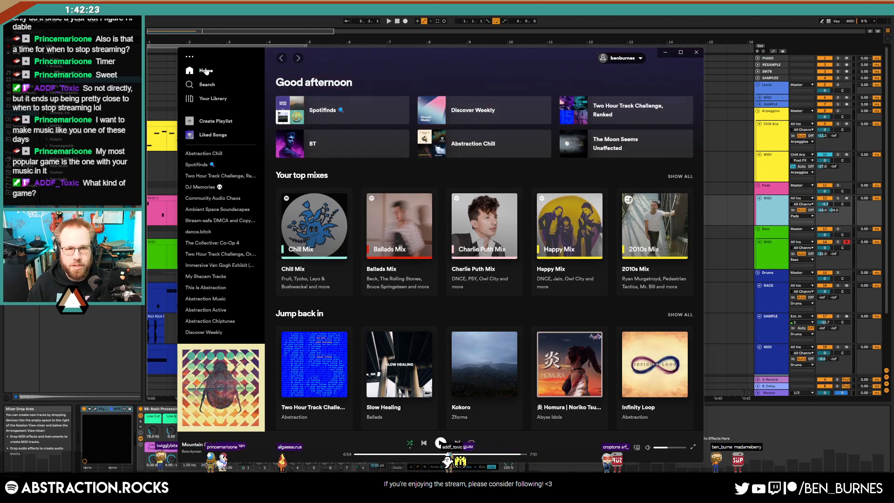
{"action": "left_click", "coordinate": [203, 155]}
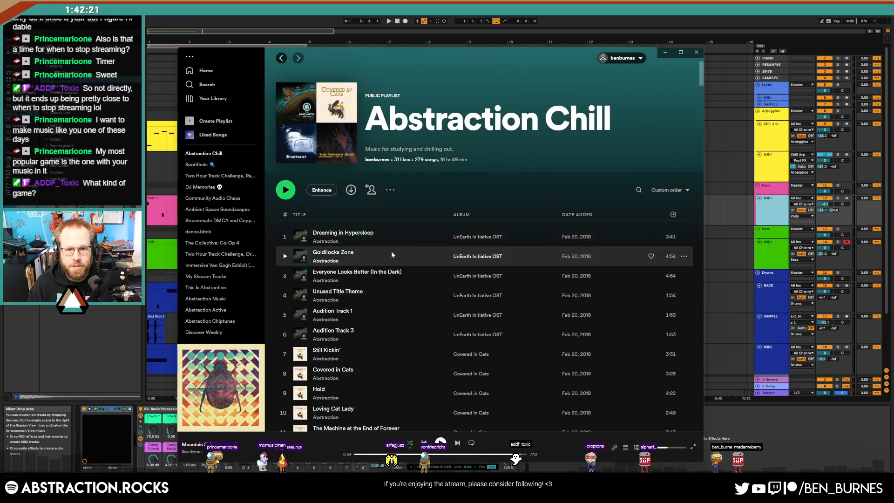
{"action": "left_click", "coordinate": [325, 261]}
Look through the Abstraction artist page and full discography for the Hide (Original Game Soundtrack) release.
{"action": "scroll", "coordinate": [472, 270], "scroll_direction": "down", "scroll_amount": 5}
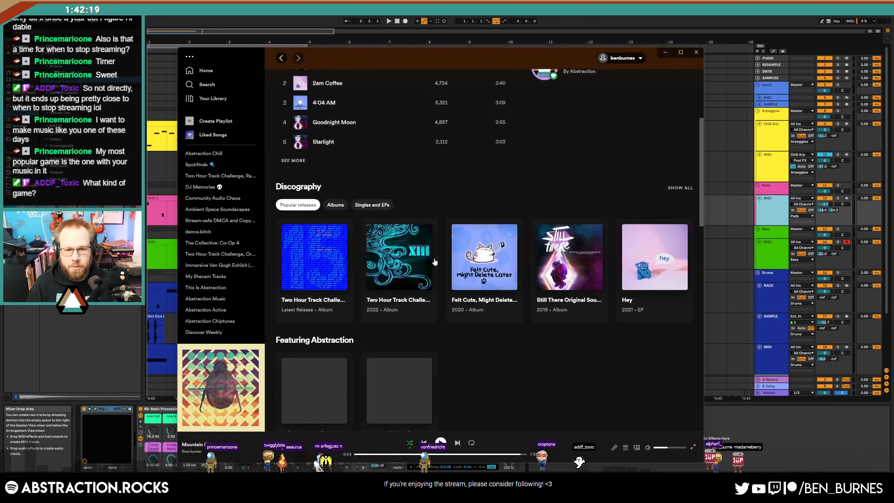
{"action": "scroll", "coordinate": [473, 270], "scroll_direction": "down", "scroll_amount": 5}
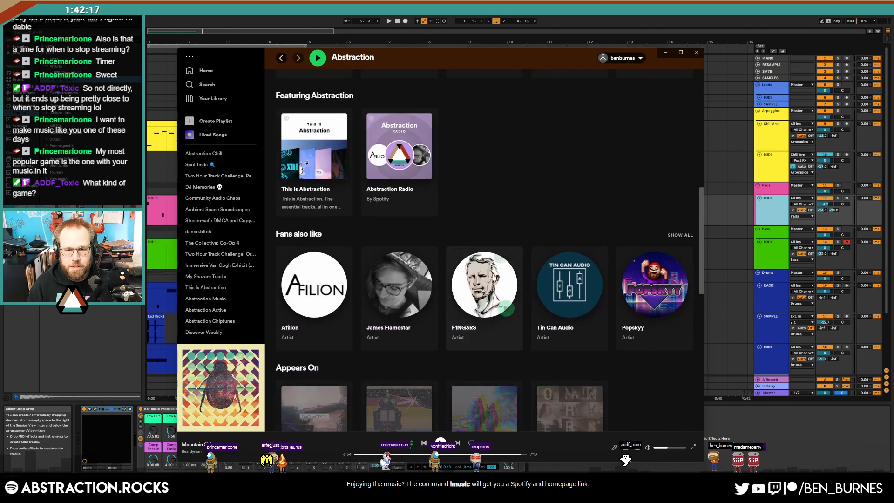
{"action": "scroll", "coordinate": [511, 280], "scroll_direction": "up", "scroll_amount": 4}
{"action": "scroll", "coordinate": [409, 258], "scroll_direction": "up", "scroll_amount": 5}
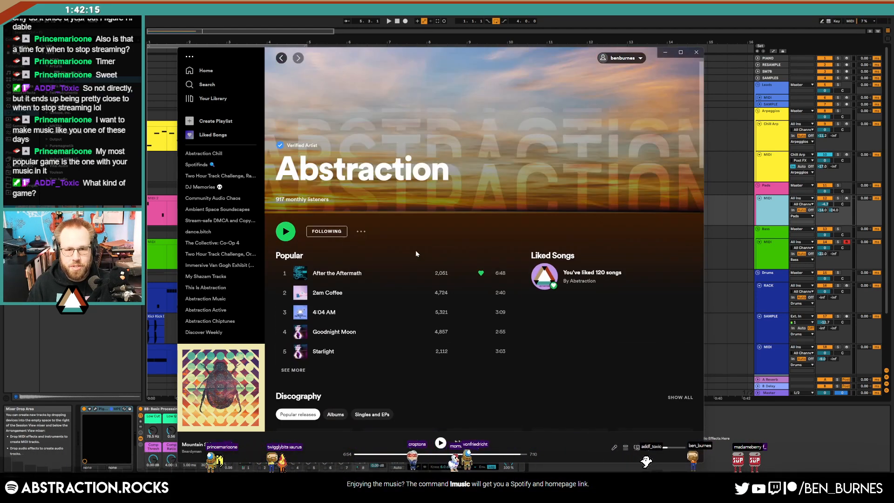
{"action": "scroll", "coordinate": [415, 254], "scroll_direction": "down", "scroll_amount": 3}
{"action": "left_click", "coordinate": [304, 255]}
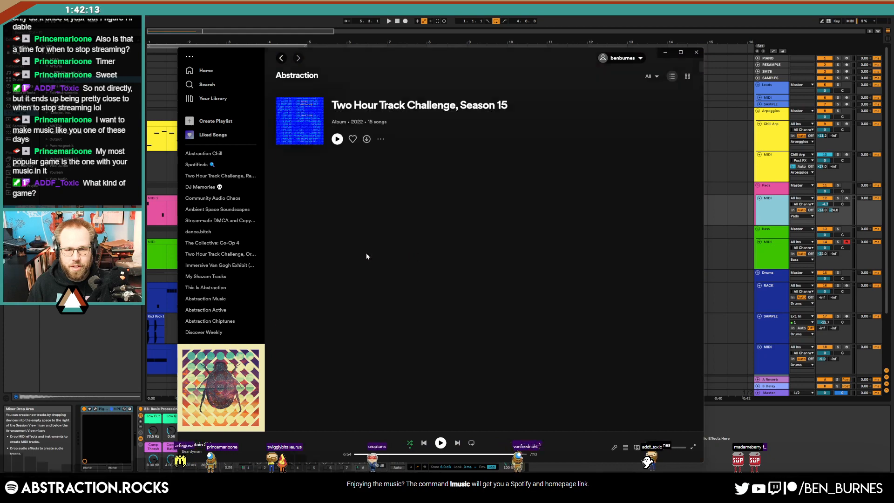
{"action": "scroll", "coordinate": [535, 266], "scroll_direction": "down", "scroll_amount": 20}
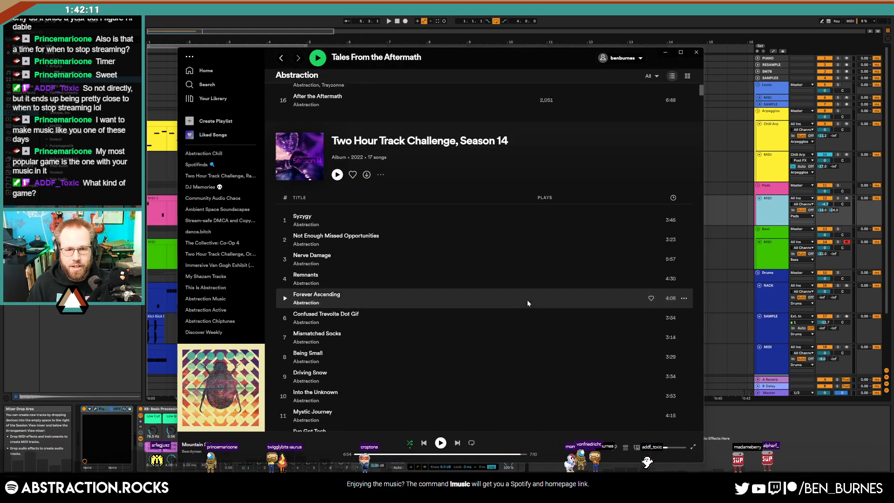
{"action": "scroll", "coordinate": [515, 316], "scroll_direction": "down", "scroll_amount": 20}
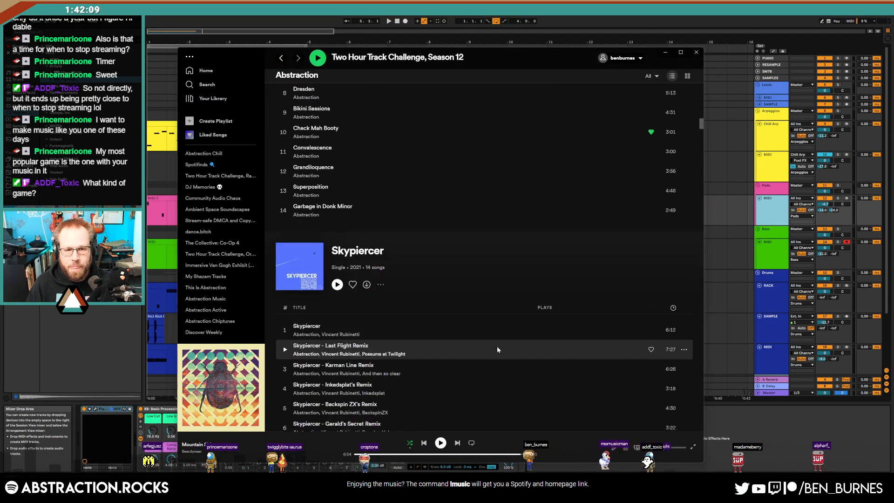
{"action": "scroll", "coordinate": [490, 349], "scroll_direction": "down", "scroll_amount": 20}
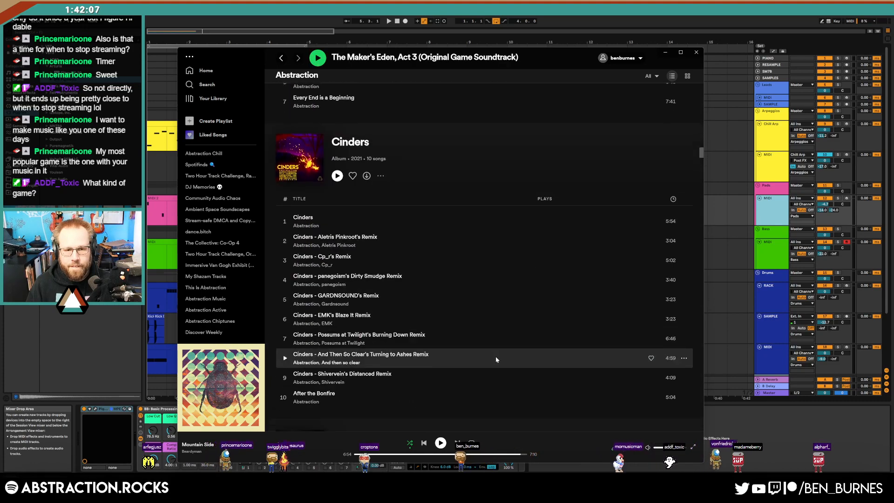
{"action": "scroll", "coordinate": [492, 361], "scroll_direction": "down", "scroll_amount": 15}
{"action": "scroll", "coordinate": [490, 362], "scroll_direction": "up", "scroll_amount": 5}
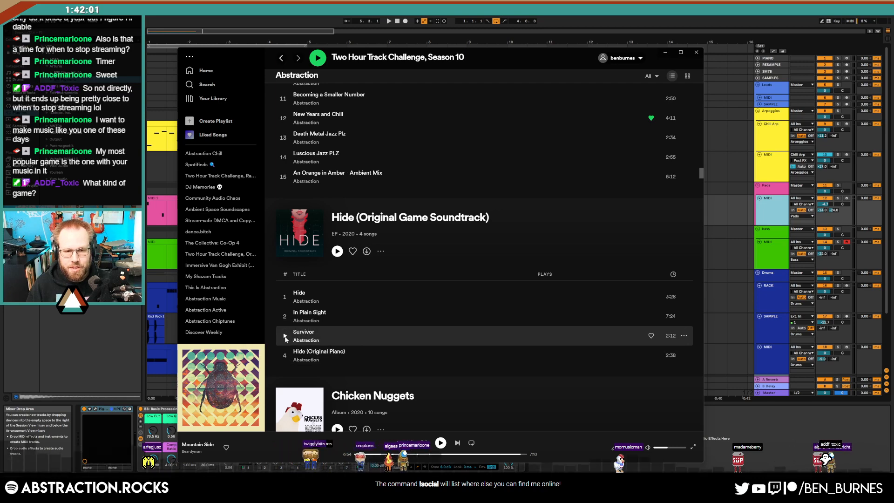
Play Survivor from Hide (Original Game Soundtrack), pause it, and close Spotify to return to Ableton Live.
{"action": "left_click", "coordinate": [285, 337]}
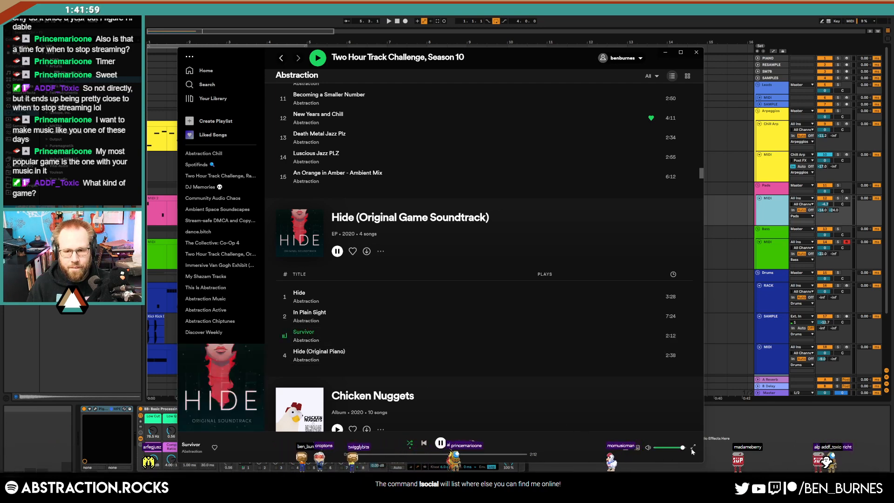
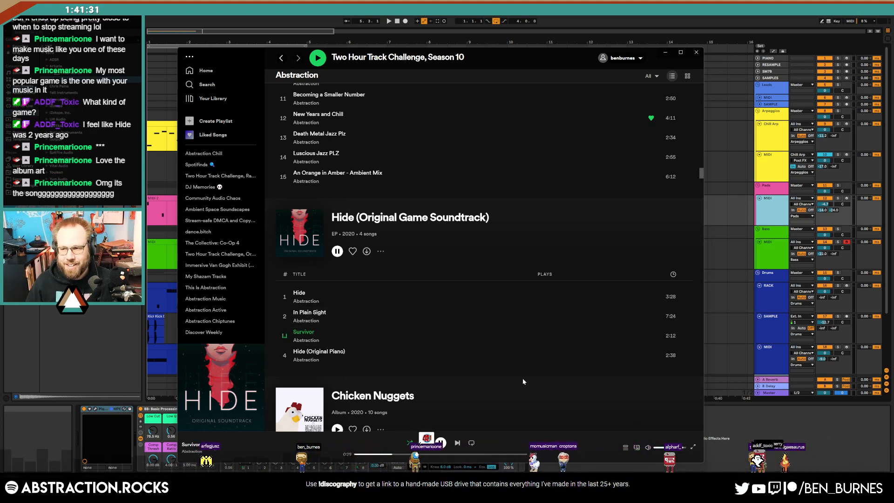
{"action": "left_click", "coordinate": [441, 442]}
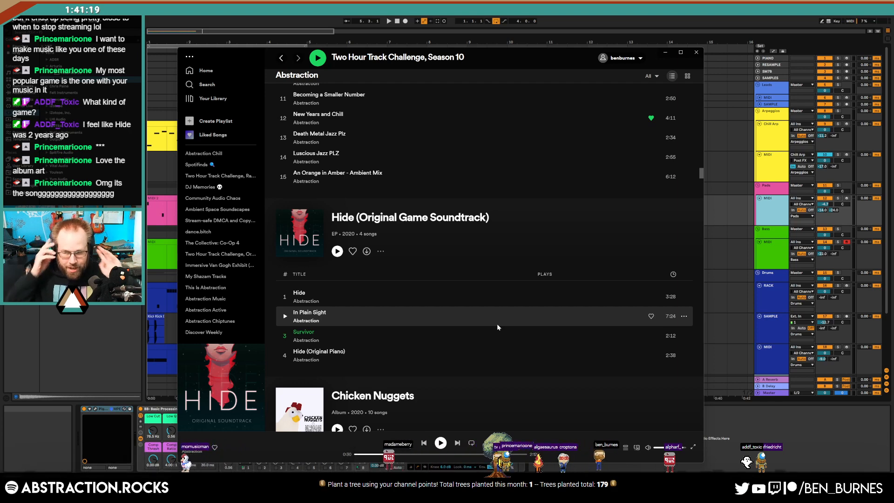
{"action": "left_click", "coordinate": [699, 55]}
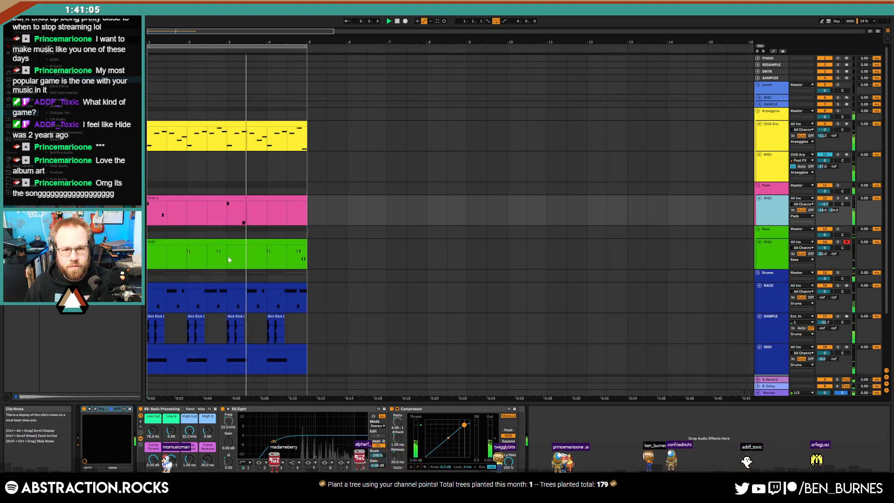
Fine-tune the envelope decay in the Chill Arp track's Operator and audition the loop.
{"action": "left_click", "coordinate": [759, 98]}
{"action": "left_click", "coordinate": [760, 97]}
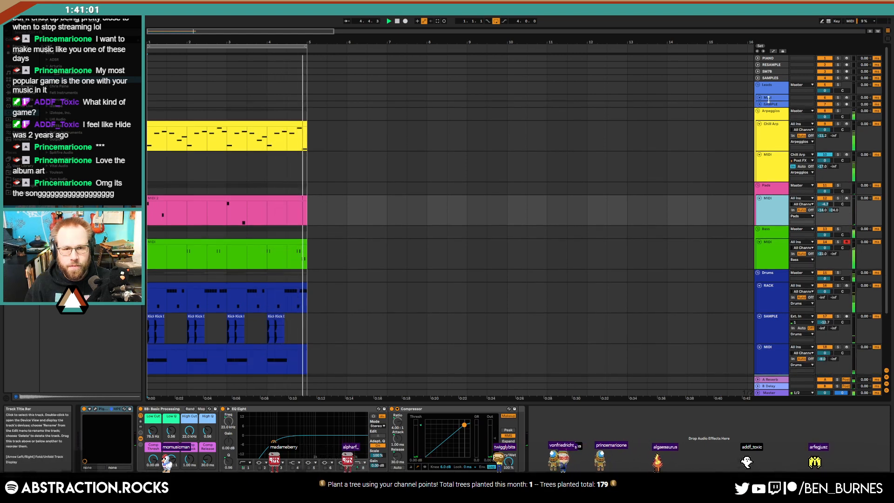
{"action": "left_click", "coordinate": [770, 125]}
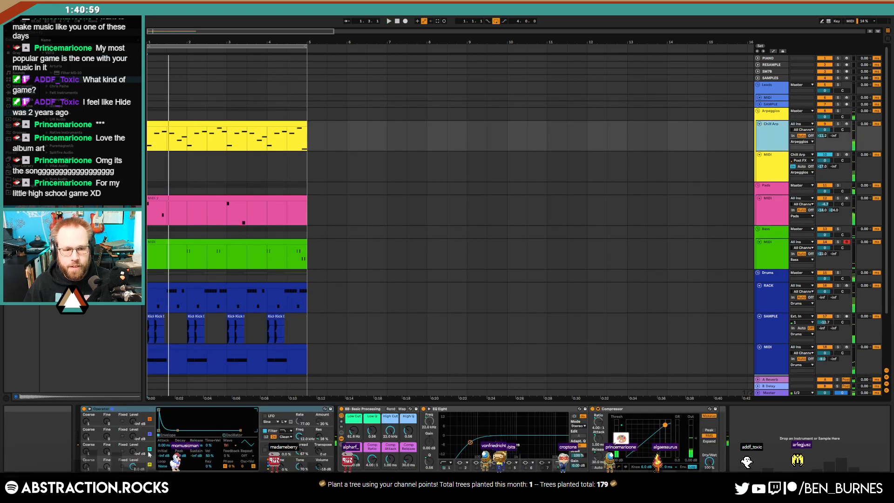
{"action": "left_click_drag", "start_coordinate": [177, 431], "coordinate": [177, 430]}
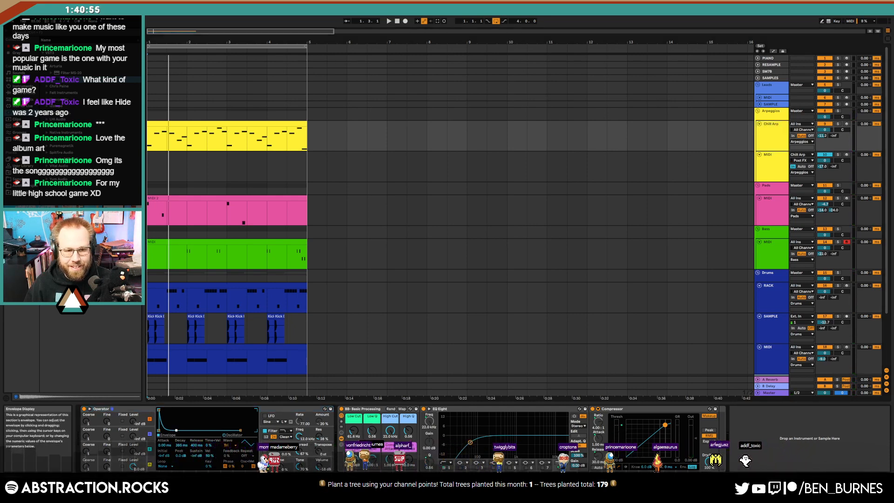
{"action": "key", "text": "space"}
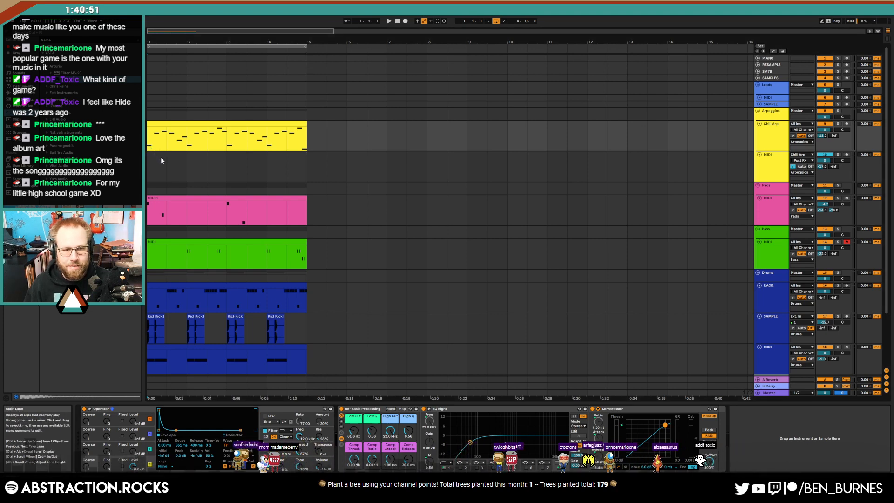
{"action": "key", "text": "space"}
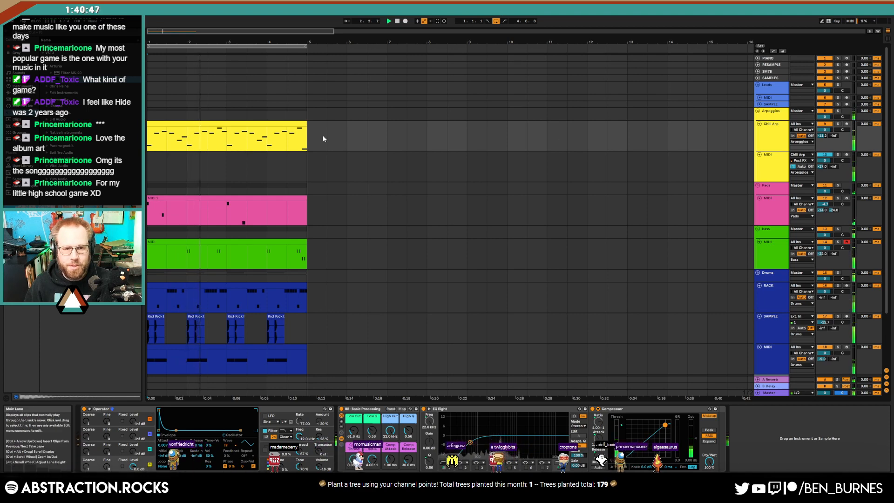
Unfold the MIDI track in the Leads group and select it while the loop plays.
{"action": "left_click", "coordinate": [759, 97]}
{"action": "left_click", "coordinate": [759, 97]}
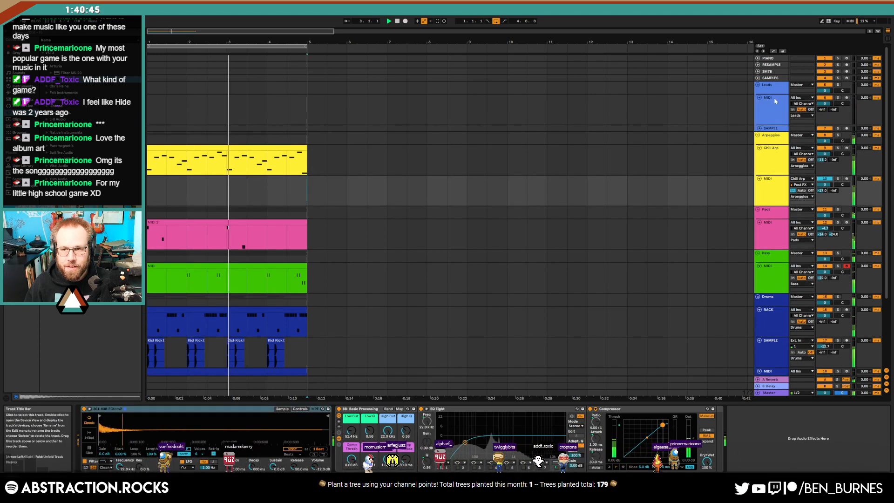
{"action": "left_click", "coordinate": [774, 97]}
{"action": "scroll", "coordinate": [311, 306], "scroll_direction": "down", "scroll_amount": 5}
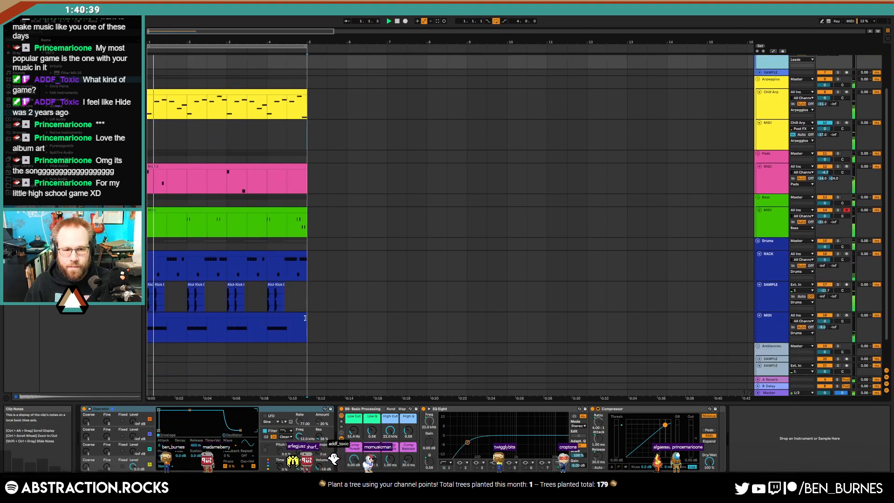
Extend the Drums group's MIDI track pattern to bar 9 and duplicate the four bars of kick clips into bars 5–8.
{"action": "double_click", "coordinate": [202, 314]}
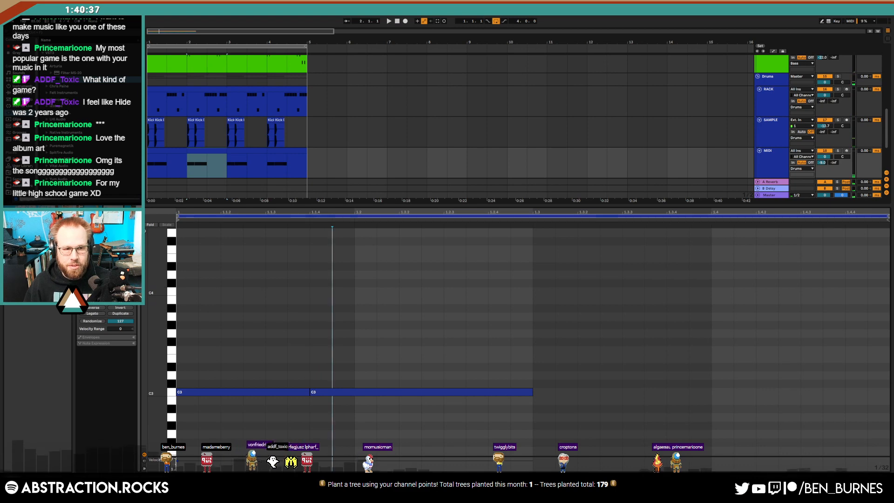
{"action": "key", "text": "shift+Tab"}
{"action": "left_click_drag", "start_coordinate": [188, 285], "coordinate": [148, 282]}
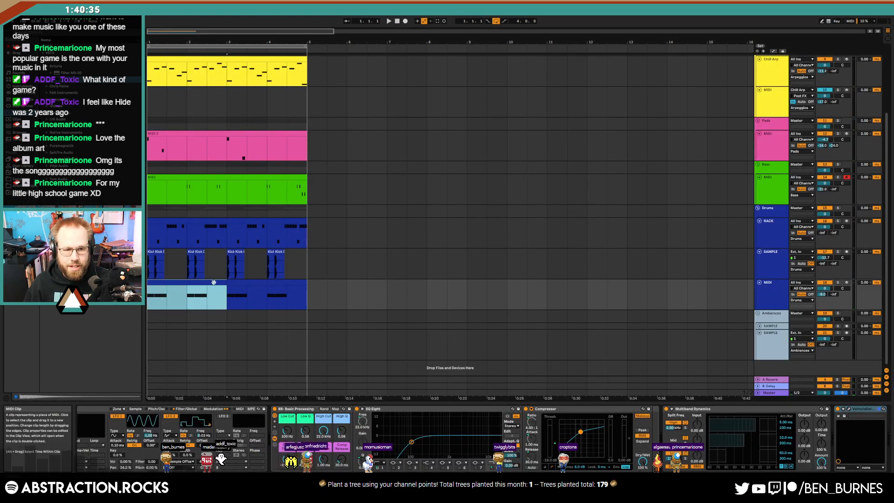
{"action": "left_click_drag", "start_coordinate": [223, 282], "coordinate": [472, 309]}
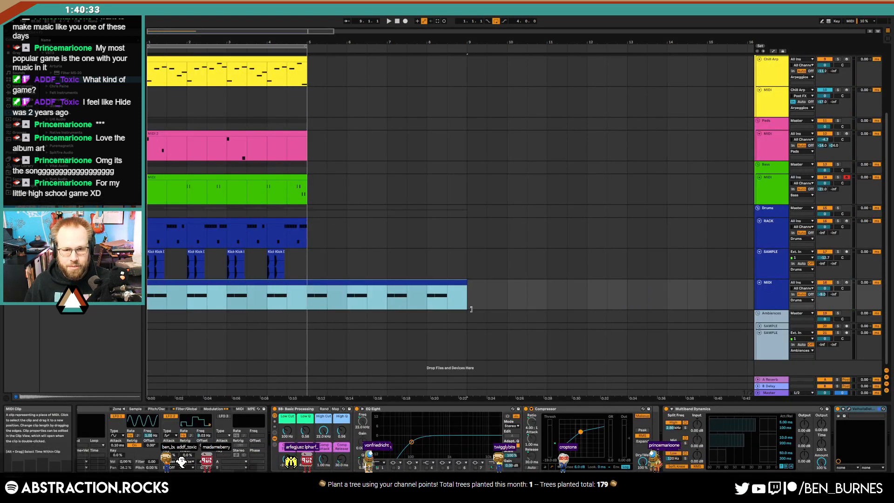
{"action": "left_click_drag", "start_coordinate": [305, 266], "coordinate": [148, 265]}
{"action": "key", "text": "ctrl+d"}
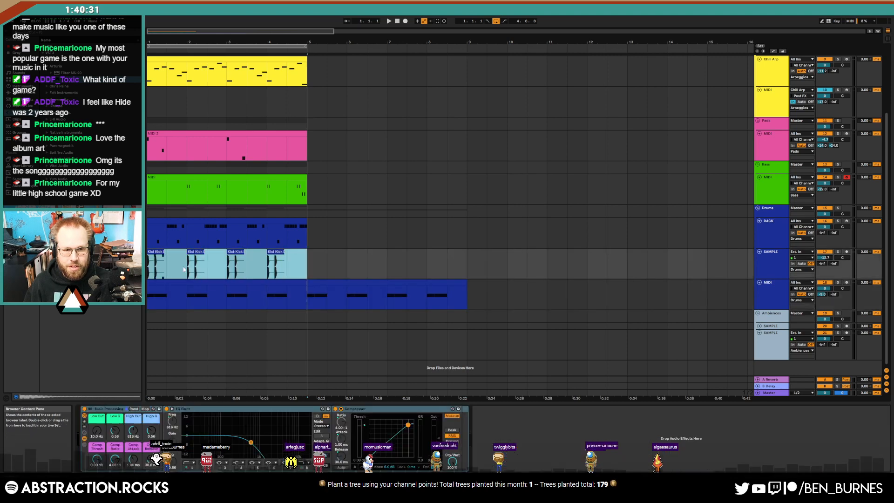
Fill the gaps in bars 5–8 with extra kick clips, and duplicate the Drums RACK clips into bars 5–8.
{"action": "left_click", "coordinate": [327, 260]}
{"action": "left_click", "coordinate": [327, 257]}
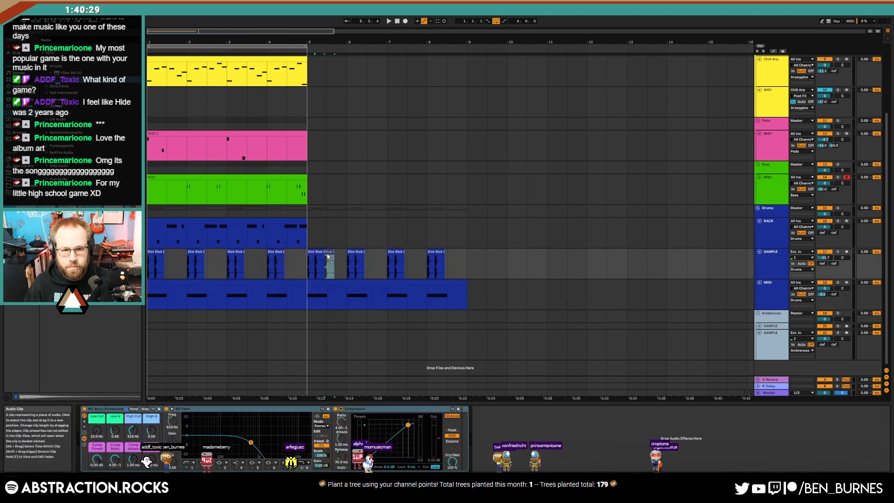
{"action": "left_click_drag", "start_coordinate": [331, 254], "coordinate": [346, 264]}
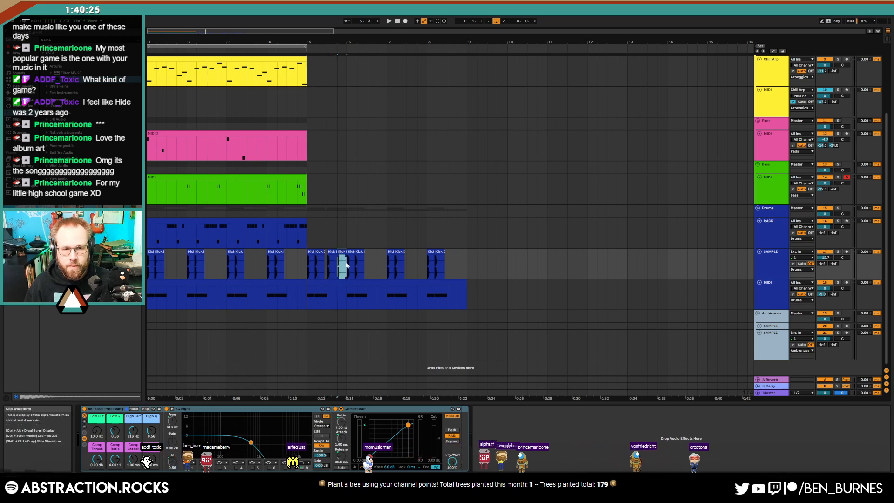
{"action": "key", "text": "ctrl+d"}
{"action": "key", "text": "ctrl+d"}
{"action": "key", "text": "ctrl+d"}
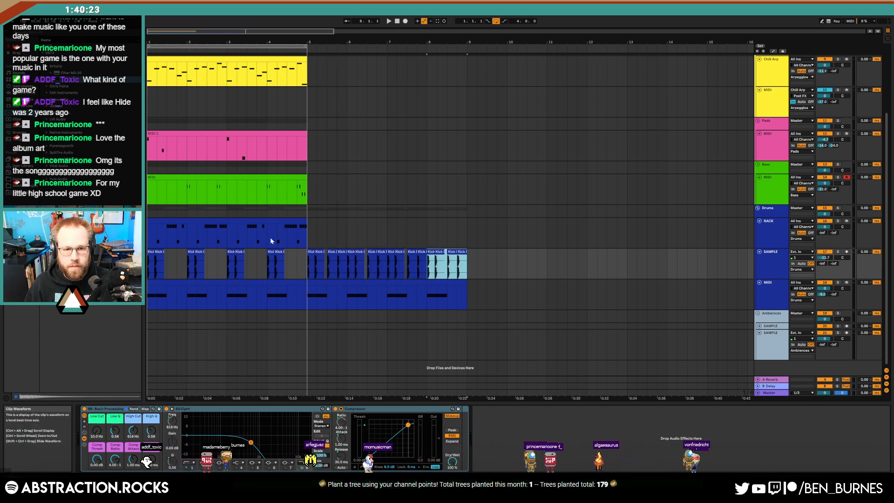
{"action": "left_click", "coordinate": [298, 222]}
{"action": "key", "text": "ctrl+d"}
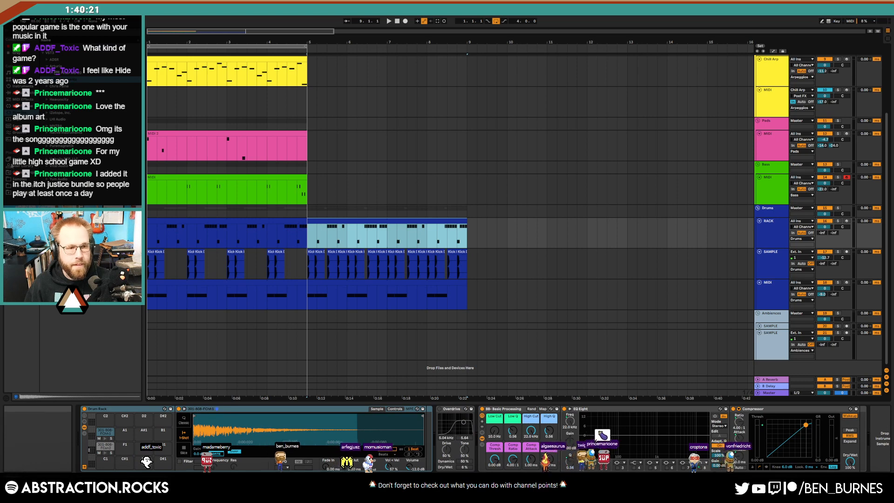
Browse the drum machine sample folders for a hi-hat sound.
{"action": "left_click", "coordinate": [19, 179]}
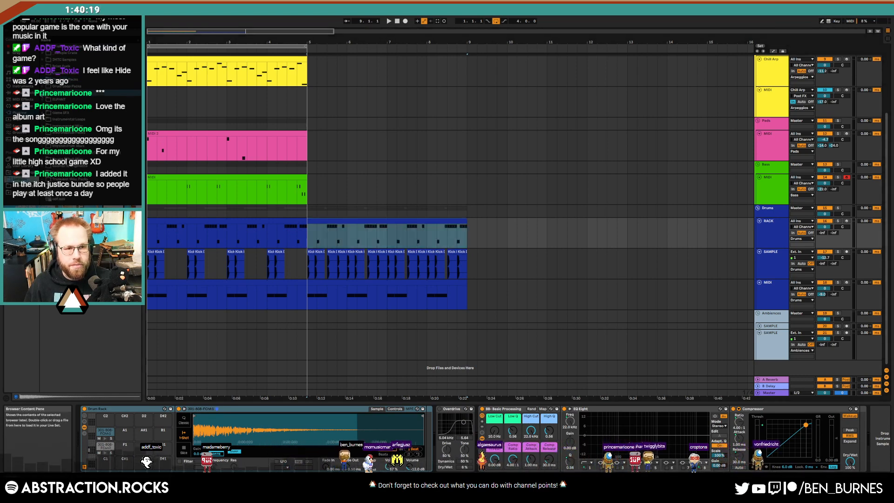
{"action": "left_click", "coordinate": [42, 93]}
{"action": "left_click", "coordinate": [70, 112]}
{"action": "key", "text": "Down"}
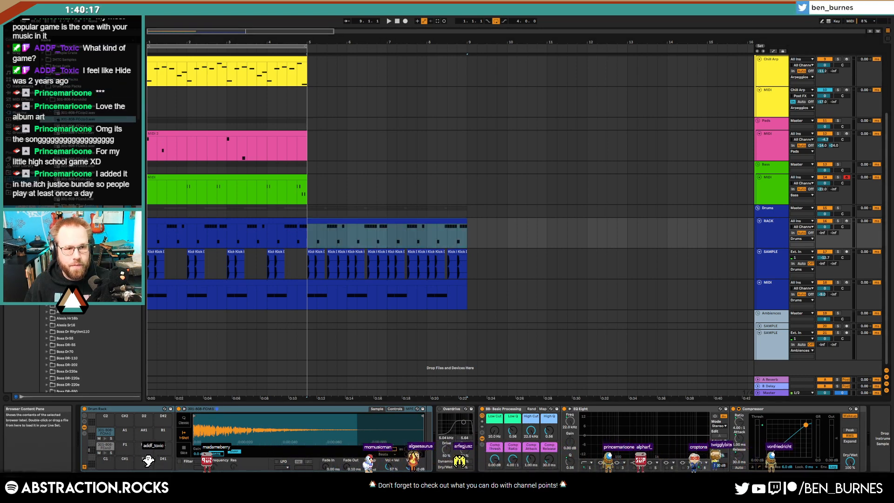
{"action": "key", "text": "Down"}
{"action": "key", "text": "Down"}
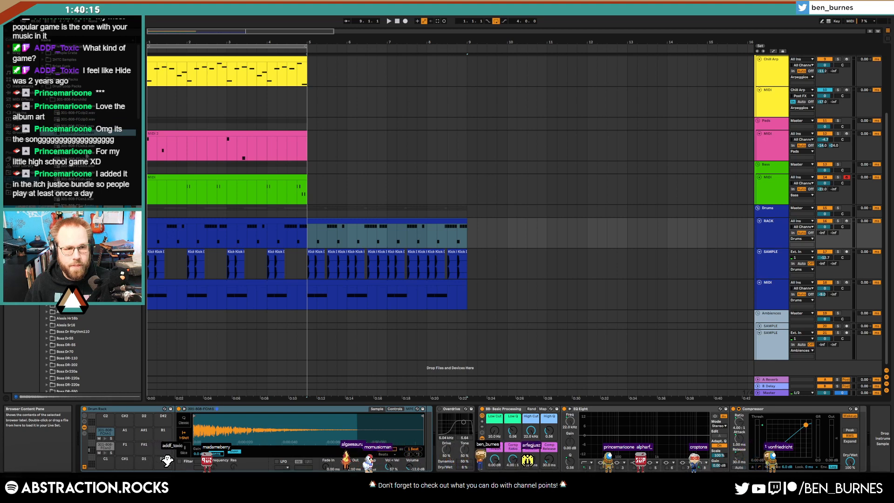
{"action": "key", "text": "Left"}
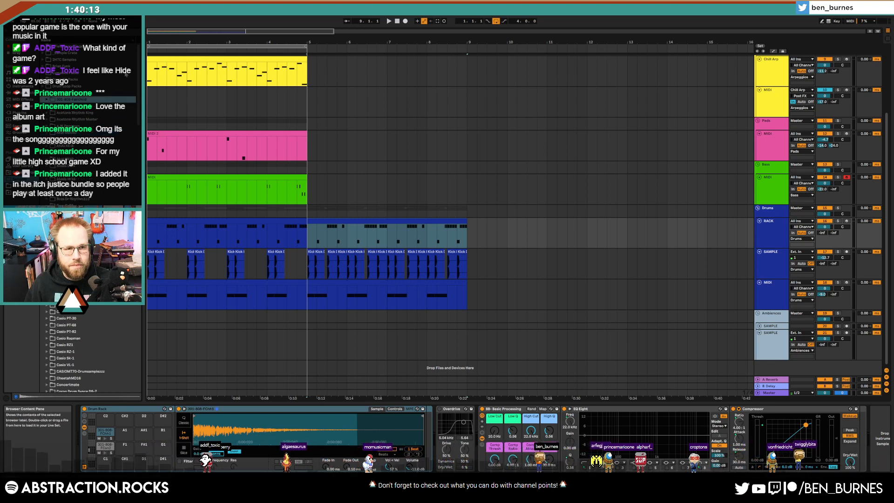
Audition samples in the Roland 808 folder and load a TR-808Hat sample onto an empty Drum Rack pad.
{"action": "left_click_drag", "start_coordinate": [139, 63], "coordinate": [156, 249]}
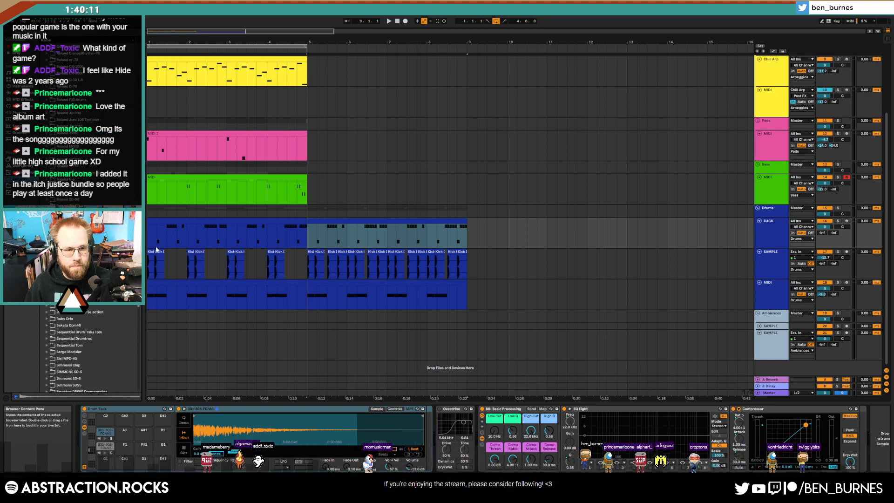
{"action": "left_click", "coordinate": [47, 258]}
{"action": "scroll", "coordinate": [70, 258], "scroll_direction": "down", "scroll_amount": 10}
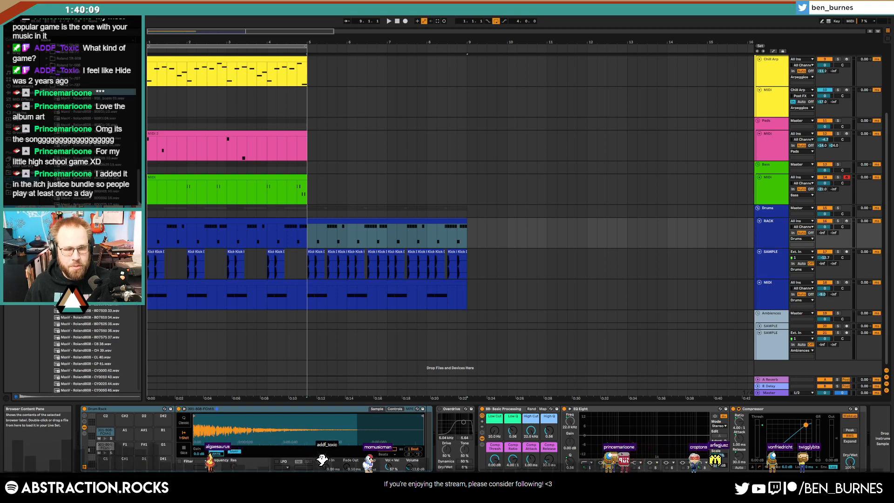
{"action": "mouse_move", "coordinate": [139, 292]}
{"action": "left_mouse_down"}
{"action": "mouse_move", "coordinate": [149, 302]}
{"action": "mouse_move", "coordinate": [144, 280]}
{"action": "left_mouse_up"}
{"action": "left_click", "coordinate": [101, 181]}
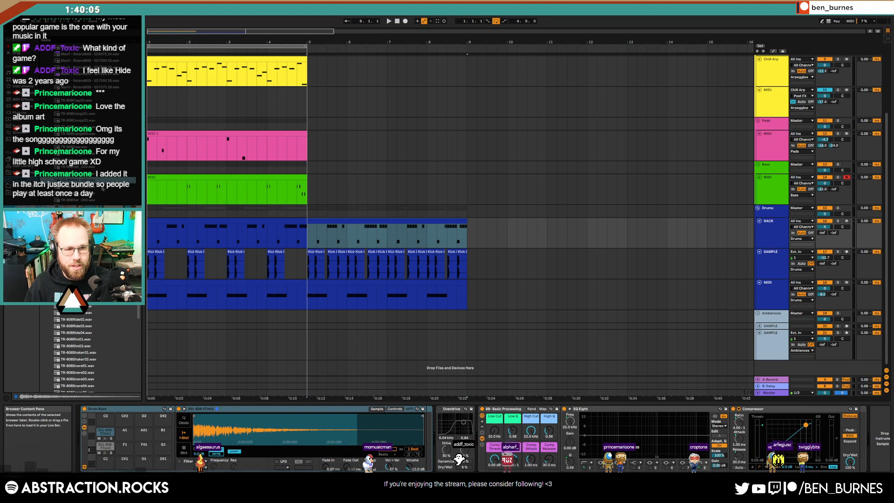
{"action": "left_click", "coordinate": [103, 161]}
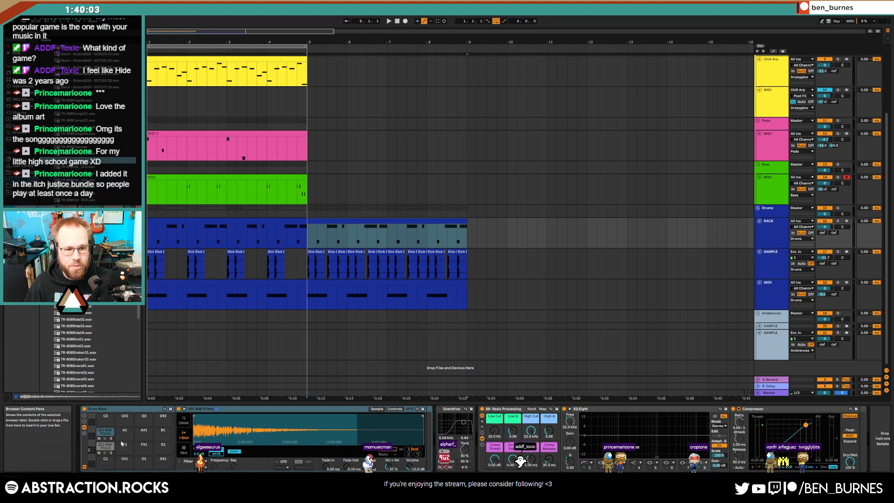
{"action": "left_click_drag", "start_coordinate": [122, 443], "coordinate": [124, 435]}
Add TR-808Hat notes every eighth over the first two beats of the second RACK clip, adjusting their velocity and auditioning them.
{"action": "double_click", "coordinate": [333, 221]}
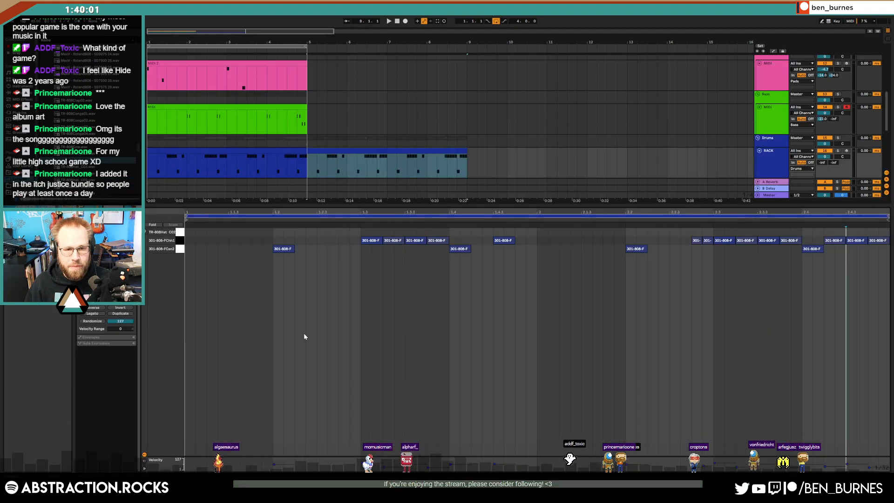
{"action": "double_click", "coordinate": [188, 232]}
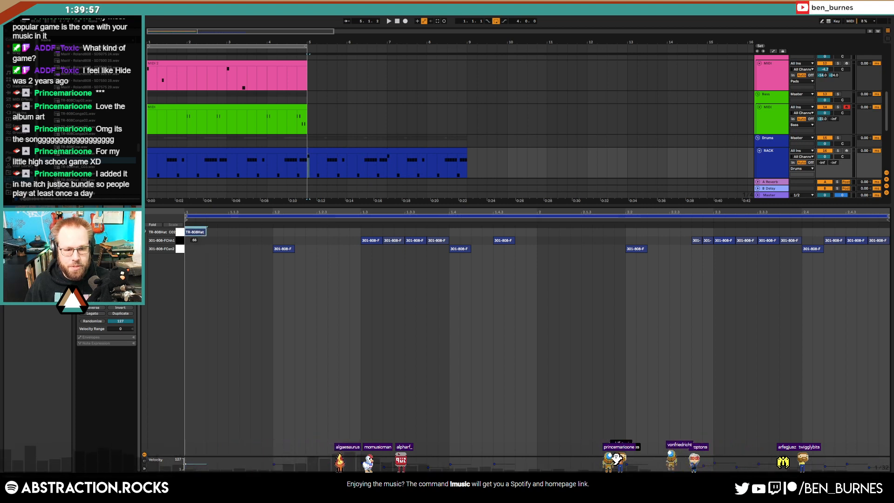
{"action": "left_click_drag", "start_coordinate": [200, 233], "coordinate": [200, 203]}
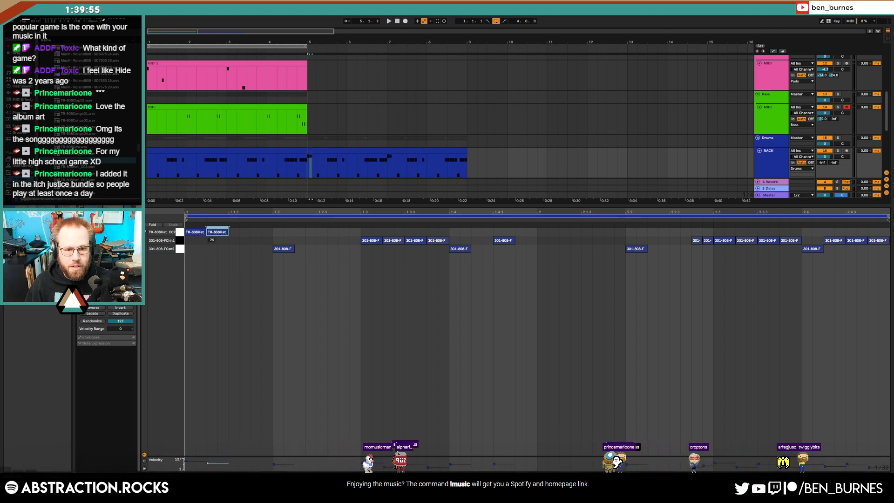
{"action": "key", "text": "space"}
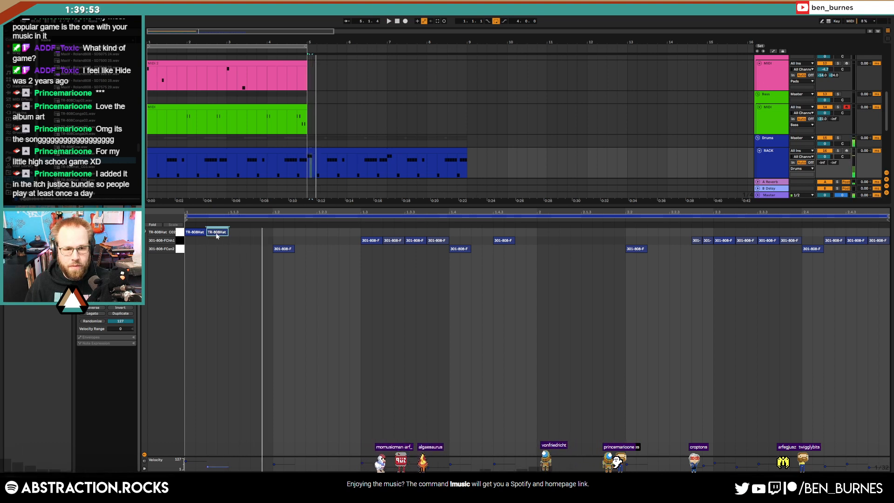
{"action": "mouse_move", "coordinate": [215, 235]}
{"action": "left_mouse_down"}
{"action": "mouse_move", "coordinate": [238, 236]}
{"action": "mouse_move", "coordinate": [198, 233]}
{"action": "left_mouse_up"}
{"action": "key", "text": "ctrl+d"}
{"action": "key", "text": "space"}
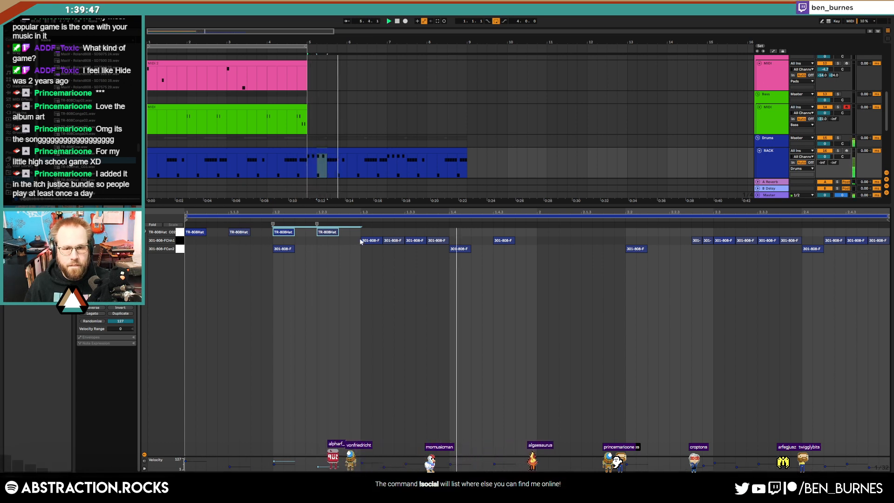
Repeat the TR-808Hat notes through the rest of the RACK clip and add one extra 301-808 hat note just after beat 4.
{"action": "left_click", "coordinate": [168, 230]}
{"action": "key", "text": "ctrl+d"}
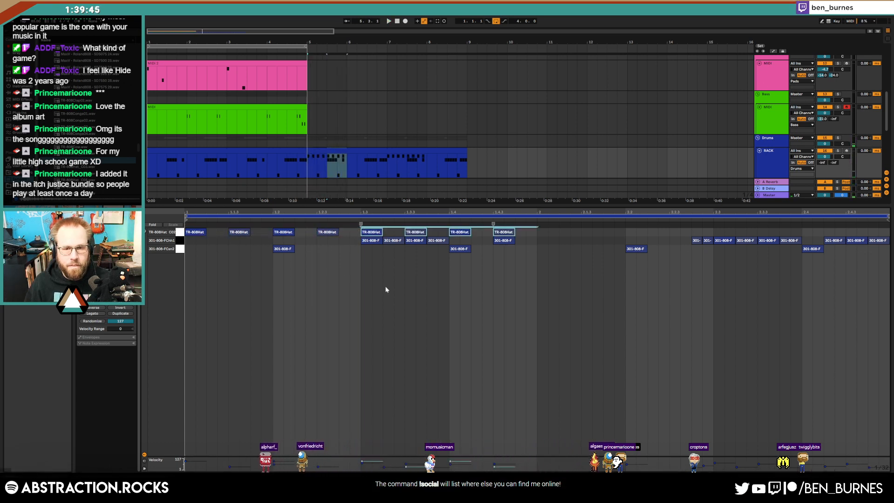
{"action": "left_click", "coordinate": [459, 265]}
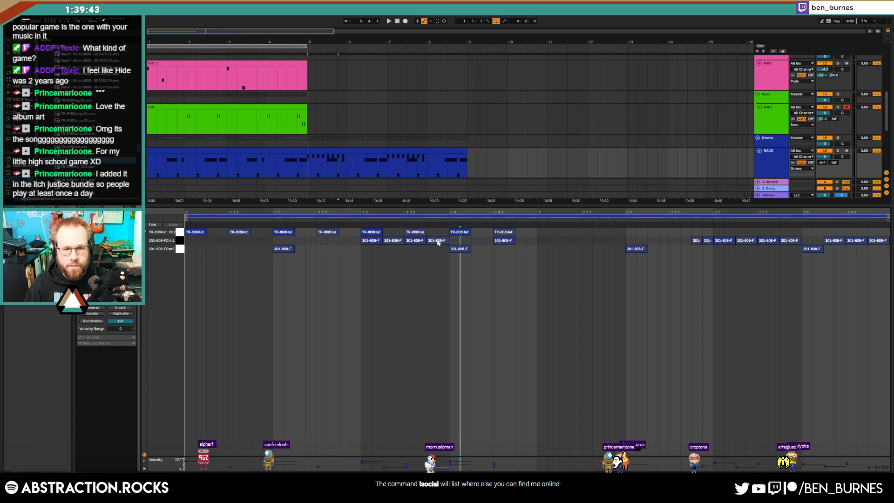
{"action": "double_click", "coordinate": [481, 241]}
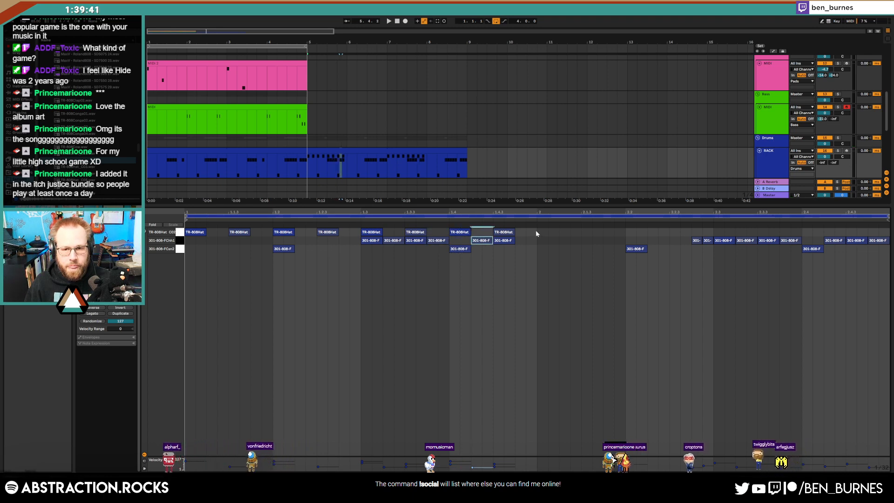
{"action": "left_click_drag", "start_coordinate": [536, 234], "coordinate": [187, 235]}
{"action": "key", "text": "ctrl+d"}
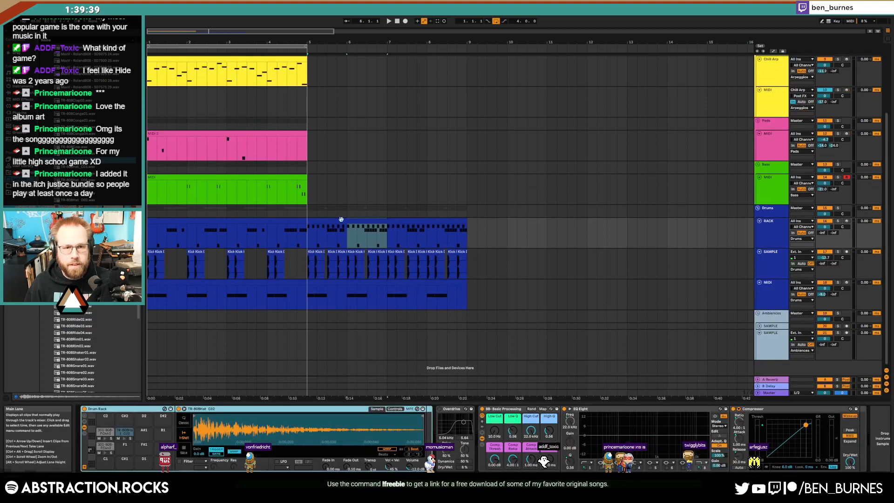
Duplicate the Chill Arp clip into bars 5–8.
{"action": "scroll", "coordinate": [287, 144], "scroll_direction": "up", "scroll_amount": 2}
{"action": "left_click", "coordinate": [278, 99]}
{"action": "key", "text": "ctrl+d"}
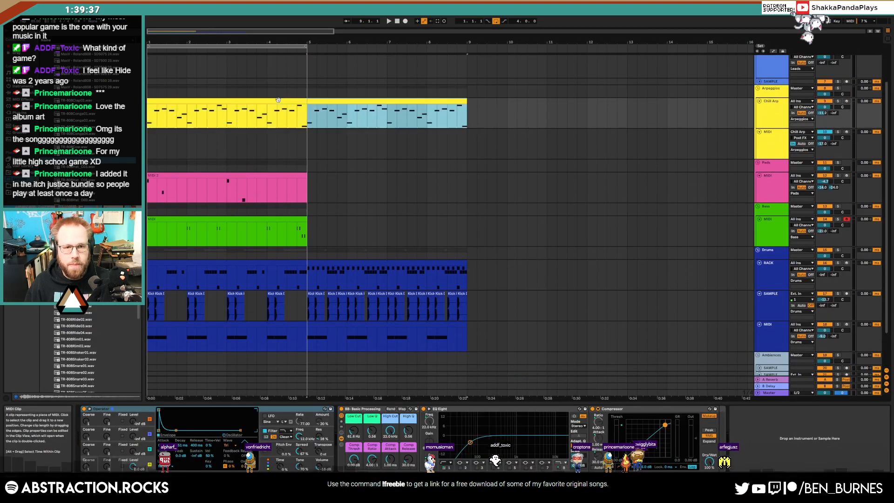
Lower the velocity of all TR-808Hat notes in the RACK clip during playback, and set the loop to bars 5–8.
{"action": "key", "text": "space"}
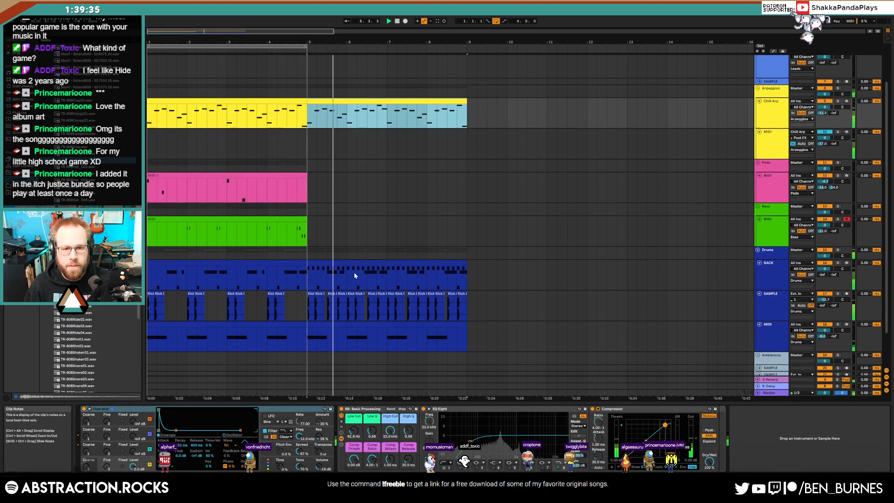
{"action": "double_click", "coordinate": [370, 262]}
{"action": "left_click", "coordinate": [180, 232]}
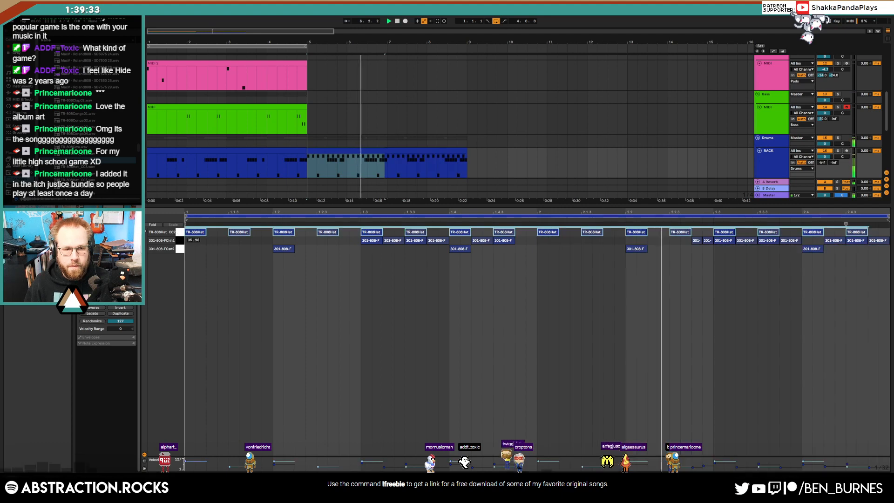
{"action": "left_click_drag", "start_coordinate": [193, 232], "coordinate": [193, 249]}
{"action": "key", "text": "shift+Tab"}
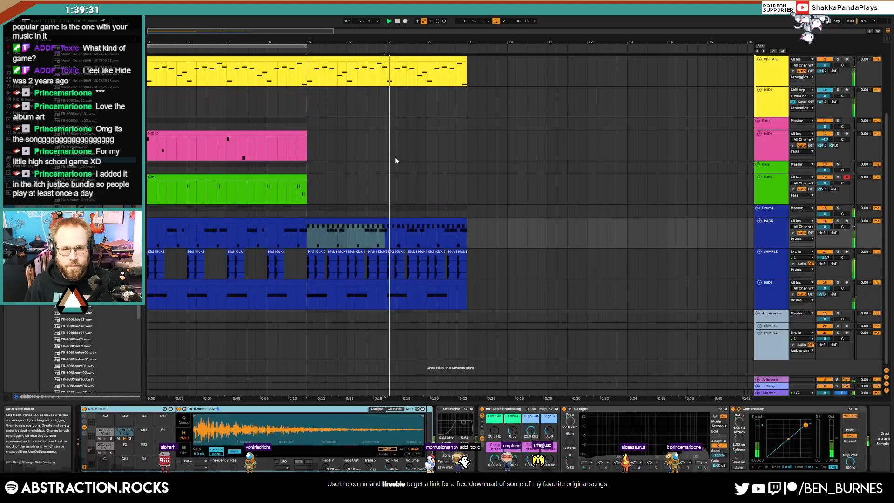
{"action": "left_click", "coordinate": [432, 219]}
{"action": "key", "text": "ctrl+l"}
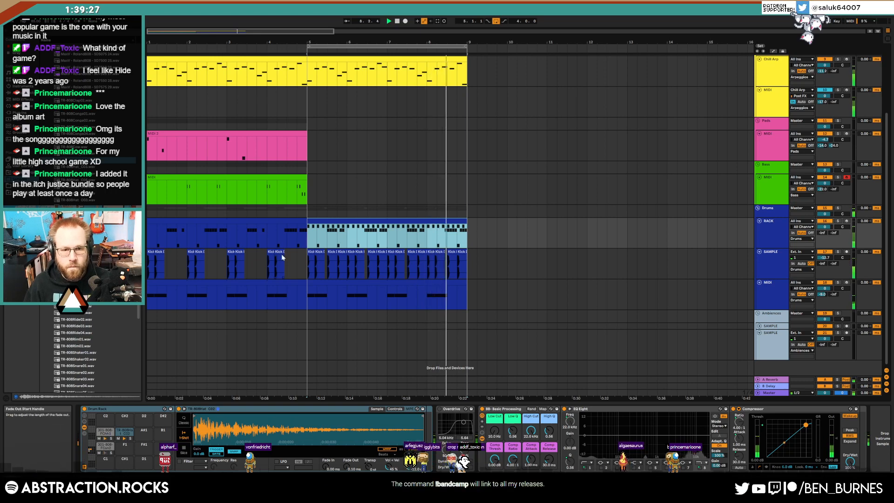
Rearrange the final kick samples before bar 9 so the last one falls later, and trim its end to bar 9.
{"action": "scroll", "coordinate": [456, 267], "scroll_direction": "up", "scroll_amount": 5}
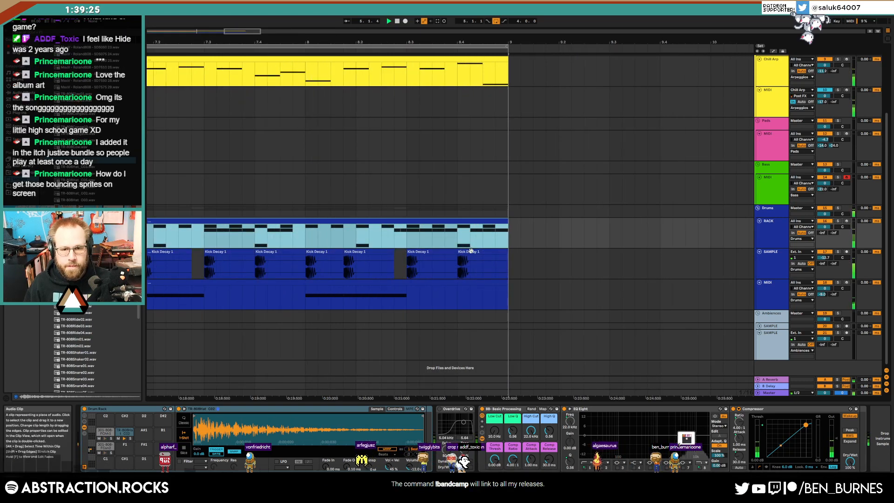
{"action": "left_click_drag", "start_coordinate": [472, 254], "coordinate": [497, 254]}
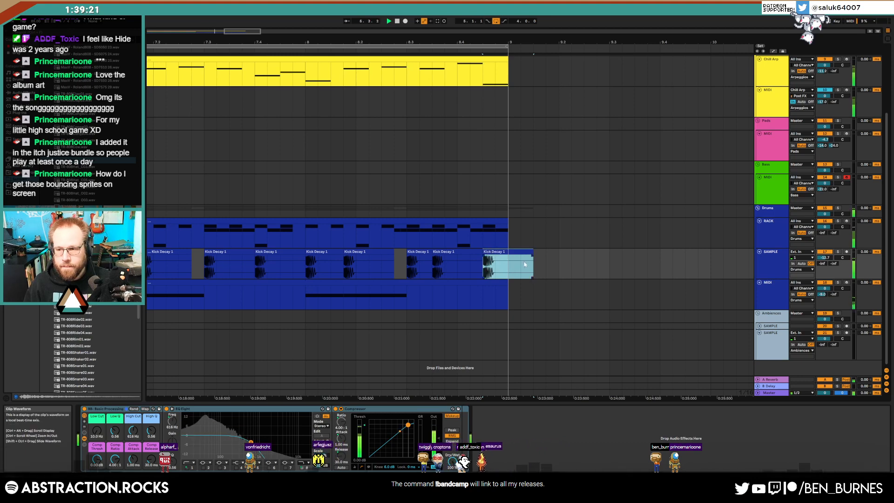
{"action": "left_click_drag", "start_coordinate": [533, 255], "coordinate": [507, 252]}
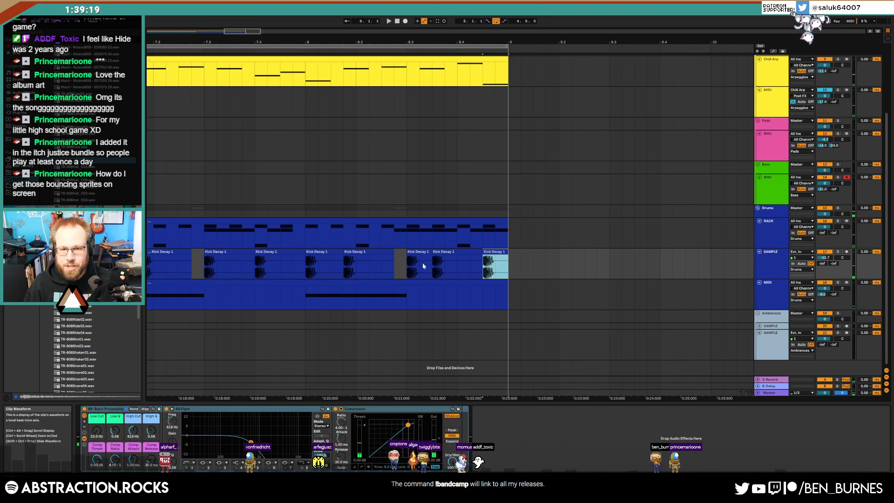
Bring the Streaming NodeJS Server console on screen, enlarge it, examine its chat and avatar-creation log entries, and move it off screen again.
{"action": "left_click", "coordinate": [423, 262]}
{"action": "scroll", "coordinate": [388, 256], "scroll_direction": "down", "scroll_amount": 3}
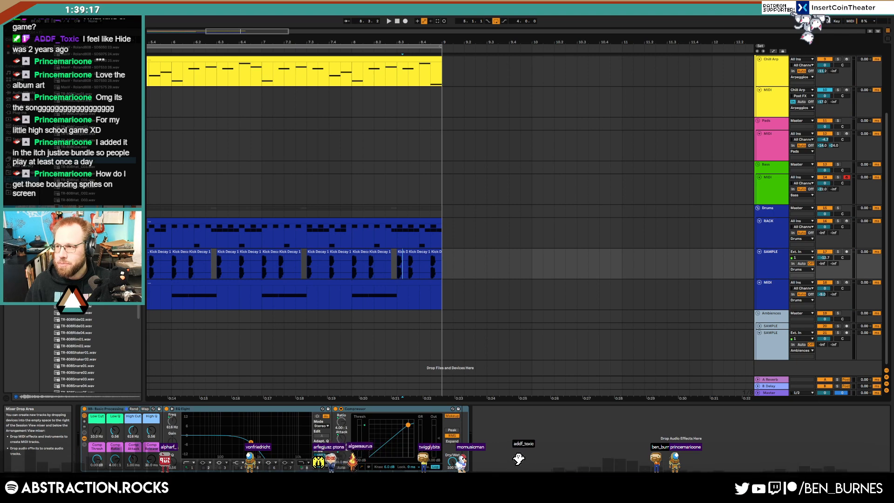
{"action": "left_click_drag", "start_coordinate": [893, 232], "coordinate": [442, 102]}
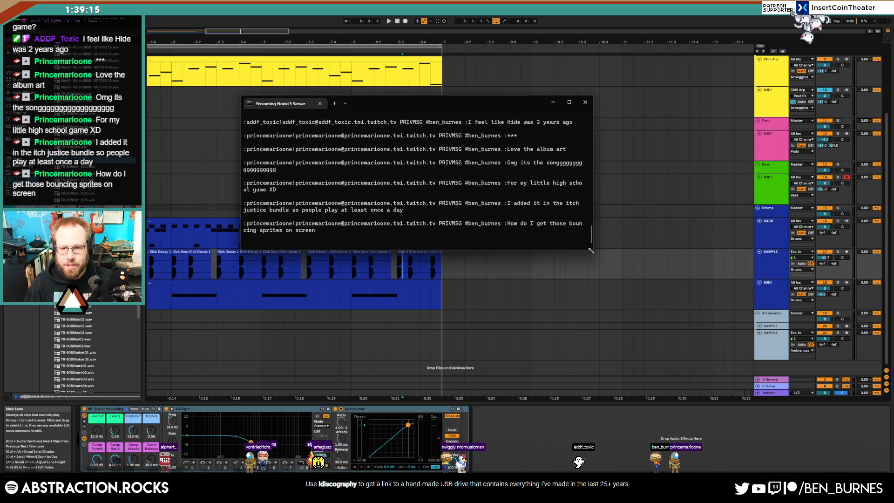
{"action": "left_click_drag", "start_coordinate": [591, 249], "coordinate": [625, 278]}
{"action": "scroll", "coordinate": [460, 205], "scroll_direction": "up", "scroll_amount": 5}
{"action": "scroll", "coordinate": [469, 235], "scroll_direction": "up", "scroll_amount": 10}
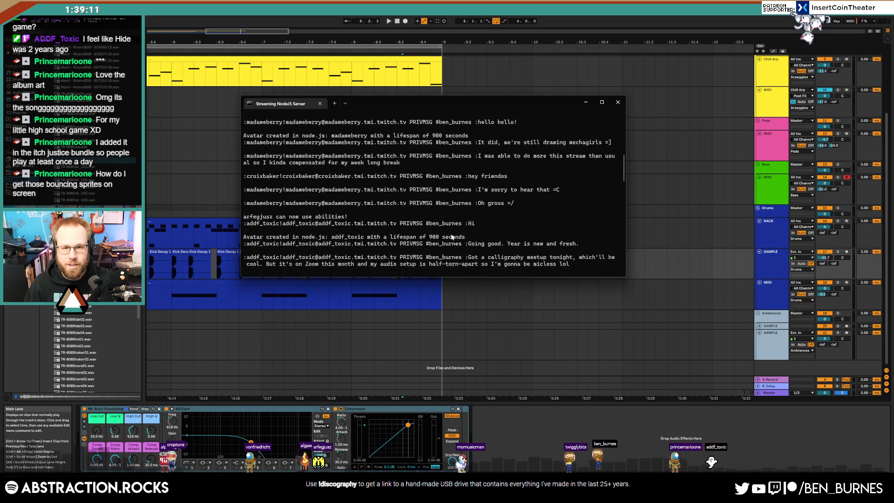
{"action": "scroll", "coordinate": [368, 174], "scroll_direction": "down", "scroll_amount": 5}
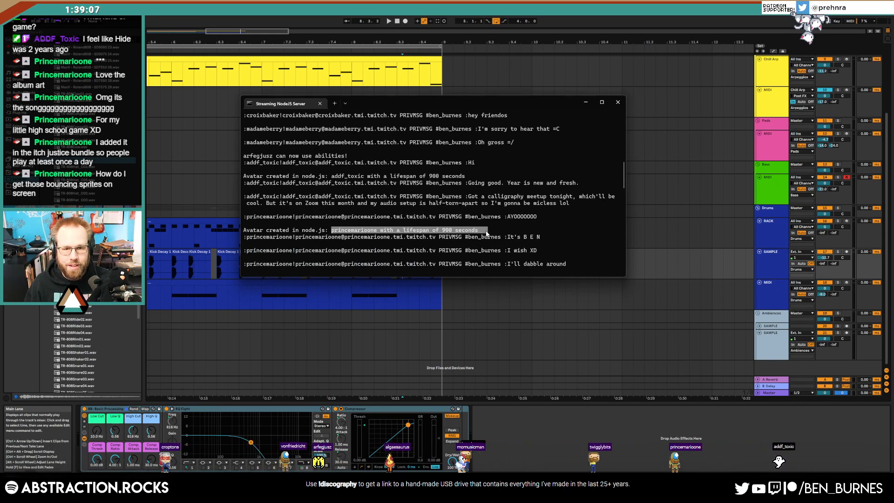
{"action": "left_click", "coordinate": [274, 233]}
{"action": "left_click_drag", "start_coordinate": [388, 103], "coordinate": [893, 159]}
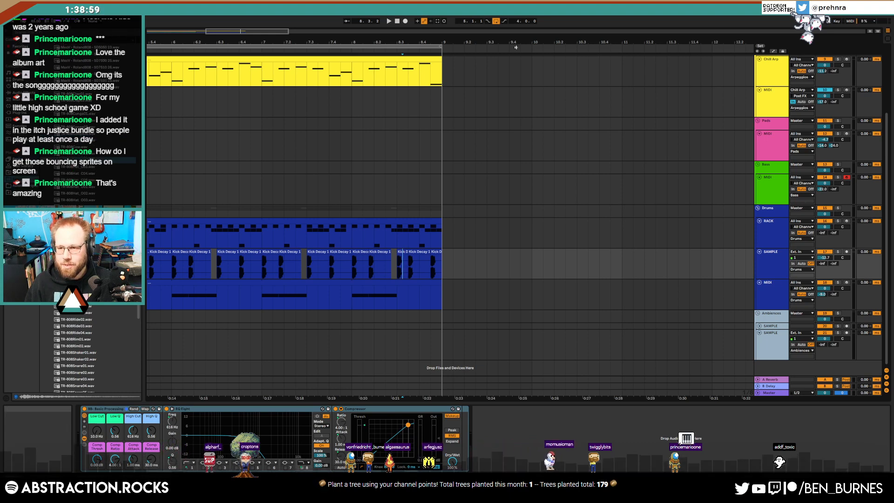
Duplicate the four-bar Pads MIDI clip into bars 5–8.
{"action": "left_click_drag", "start_coordinate": [247, 31], "coordinate": [233, 14]}
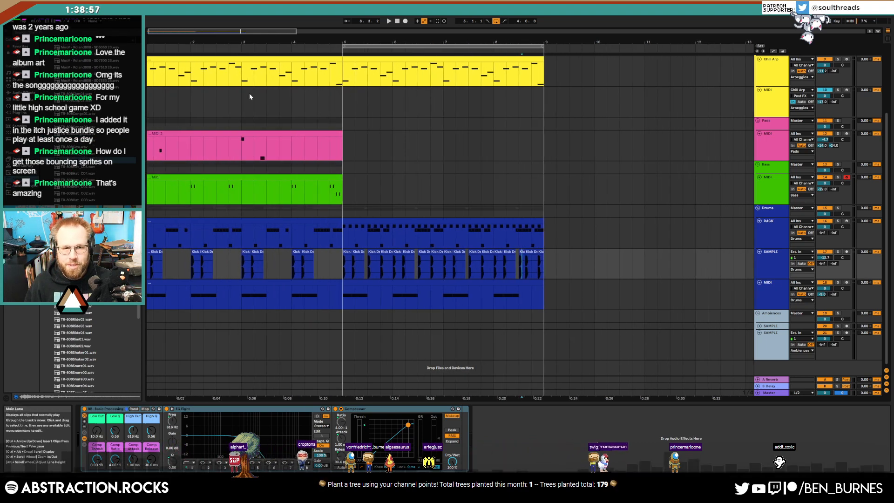
{"action": "left_click", "coordinate": [189, 138]}
{"action": "key", "text": "ctrl+d"}
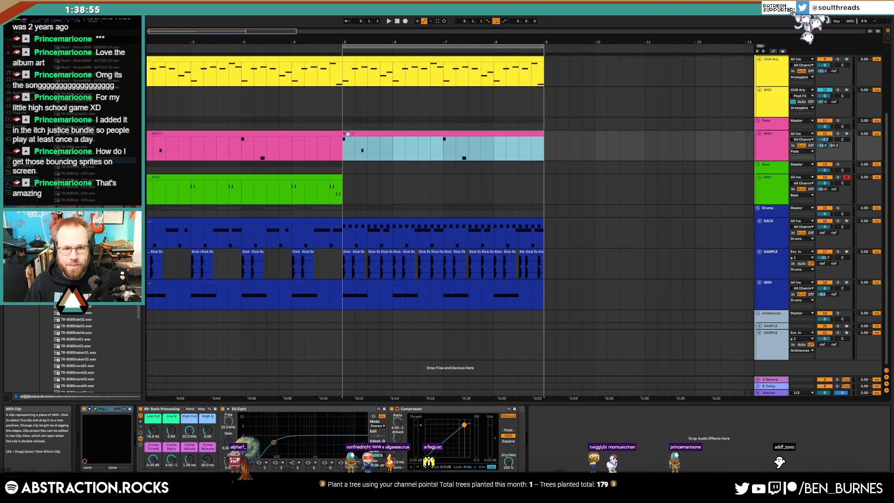
Turn on looping for the duplicated Pads clip and extend its loop end to bar 5 in the clip's note editor.
{"action": "key", "text": "shift+Tab"}
{"action": "left_click", "coordinate": [107, 235]}
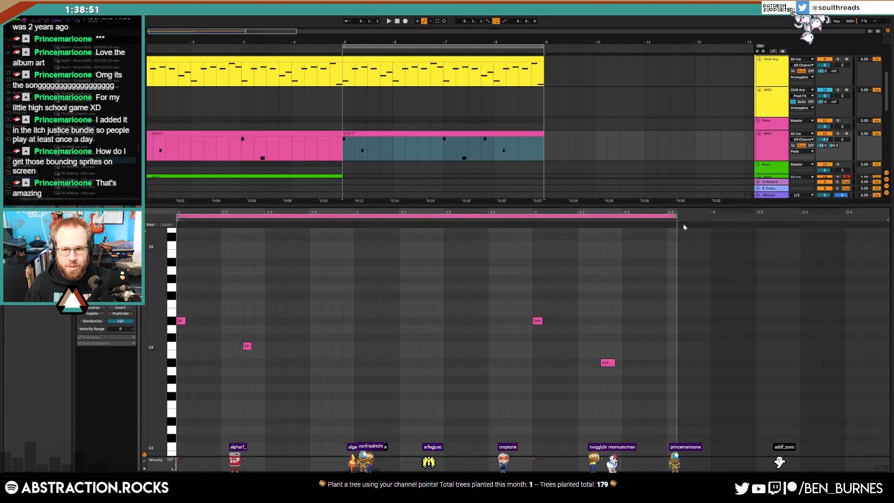
{"action": "left_click_drag", "start_coordinate": [673, 216], "coordinate": [711, 219]}
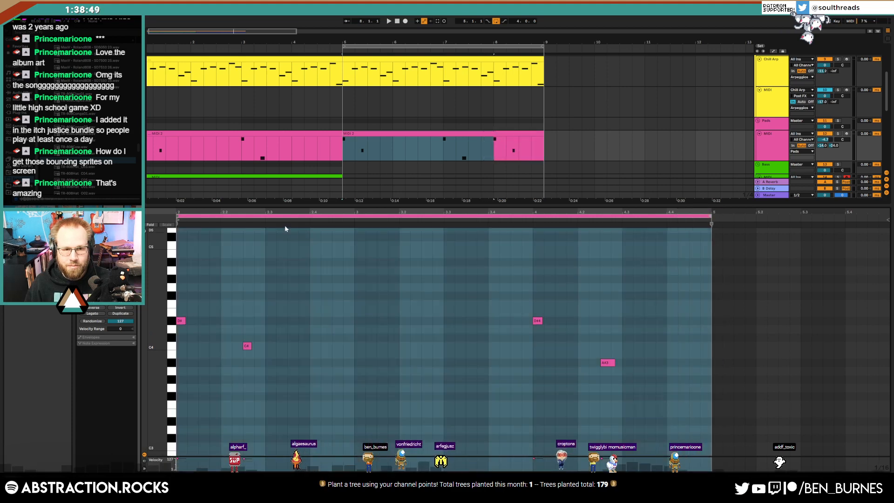
Extend the loop of the second pads clip to four bars so its chord notes repeat every four bars.
{"action": "left_click_drag", "start_coordinate": [287, 213], "coordinate": [407, 212]}
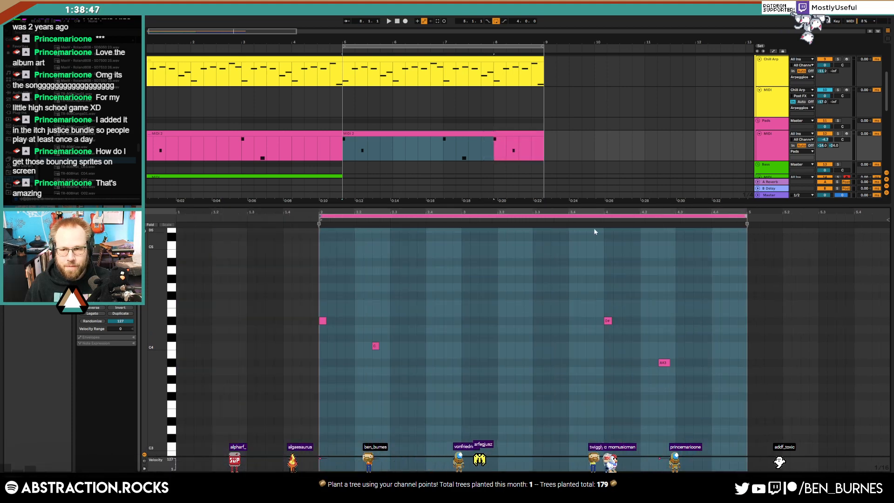
{"action": "left_click", "coordinate": [608, 265]}
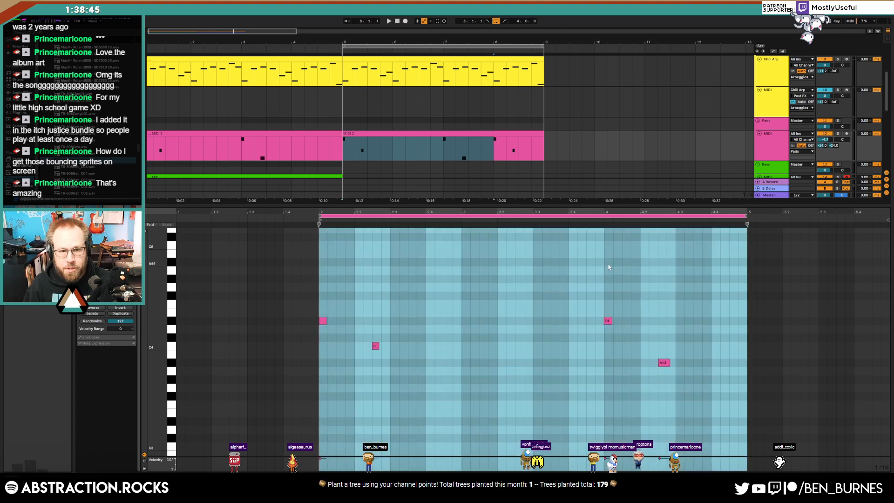
{"action": "left_click", "coordinate": [421, 266]}
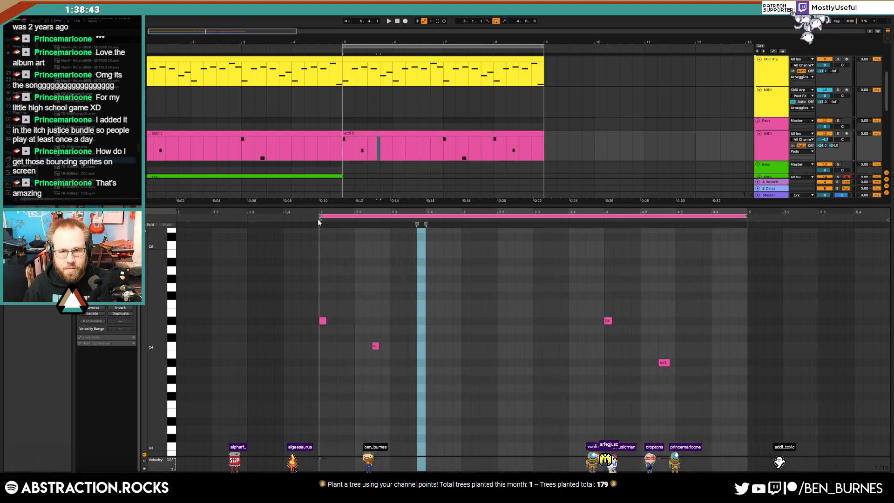
{"action": "left_click_drag", "start_coordinate": [320, 241], "coordinate": [805, 222]}
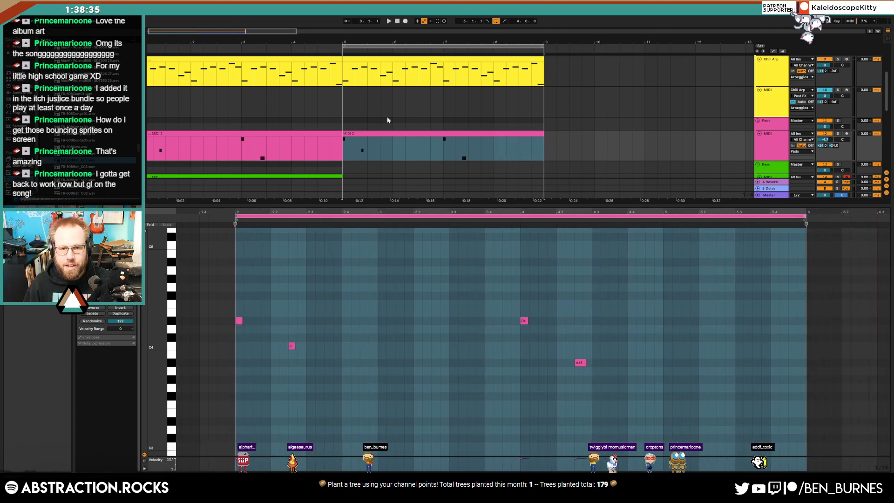
Extend the second pads clip back to bar 1 over the first clip and play the arrangement from the start.
{"action": "left_click", "coordinate": [384, 134]}
{"action": "left_click_drag", "start_coordinate": [343, 134], "coordinate": [141, 134]}
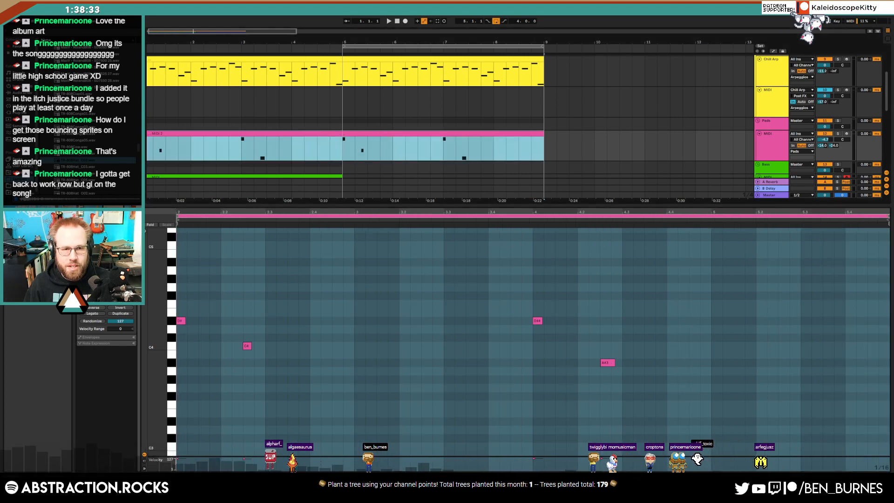
{"action": "left_click_drag", "start_coordinate": [243, 34], "coordinate": [243, 44]}
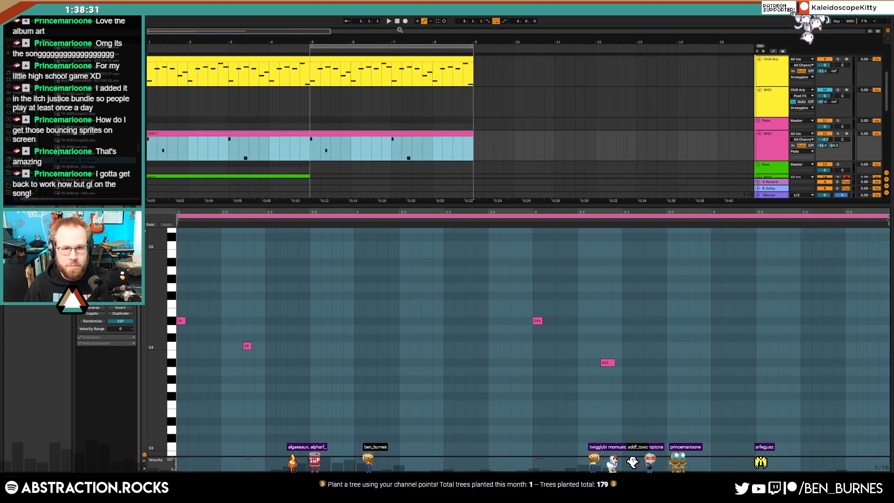
{"action": "left_click", "coordinate": [398, 22]}
{"action": "key", "text": "shift+Tab"}
{"action": "key", "text": "space"}
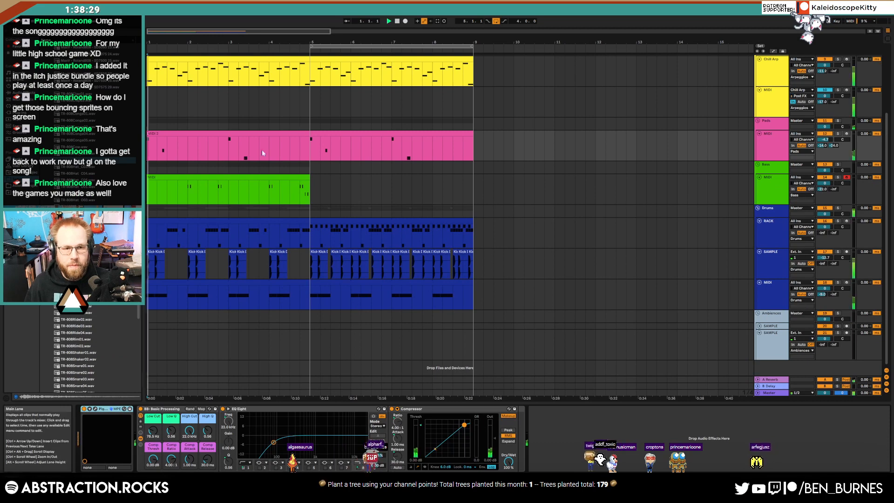
Duplicate the bass clip at bar 5 and extend the first bass clip over the copy to bar 9.
{"action": "mouse_move", "coordinate": [195, 177]}
{"action": "left_mouse_down"}
{"action": "mouse_move", "coordinate": [355, 182]}
{"action": "mouse_move", "coordinate": [195, 186]}
{"action": "left_mouse_up"}
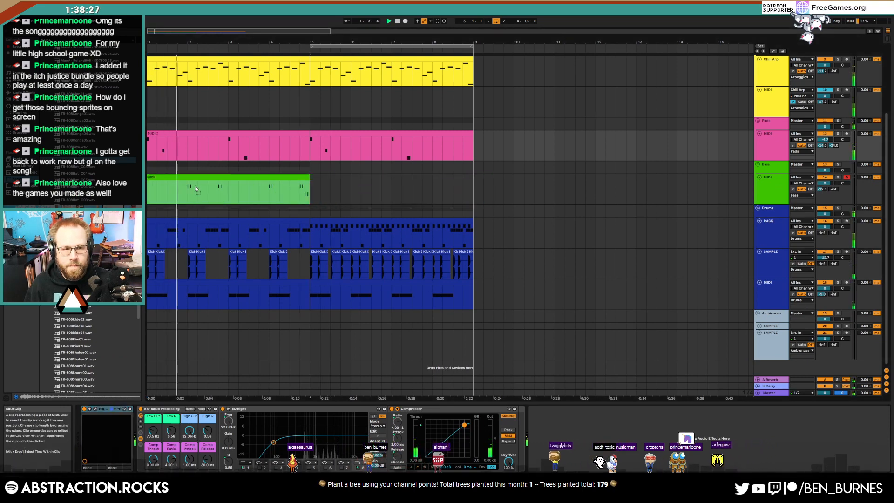
{"action": "key", "text": "ctrl+d"}
{"action": "double_click", "coordinate": [245, 190]}
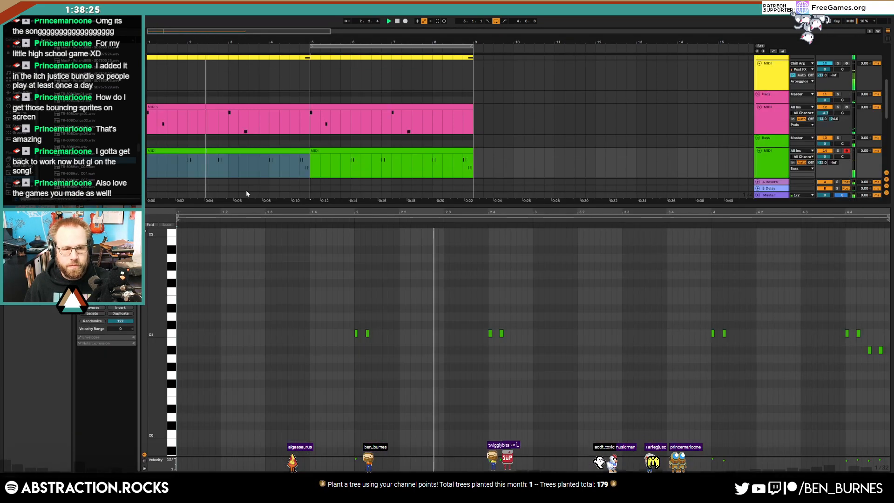
{"action": "left_click", "coordinate": [305, 150]}
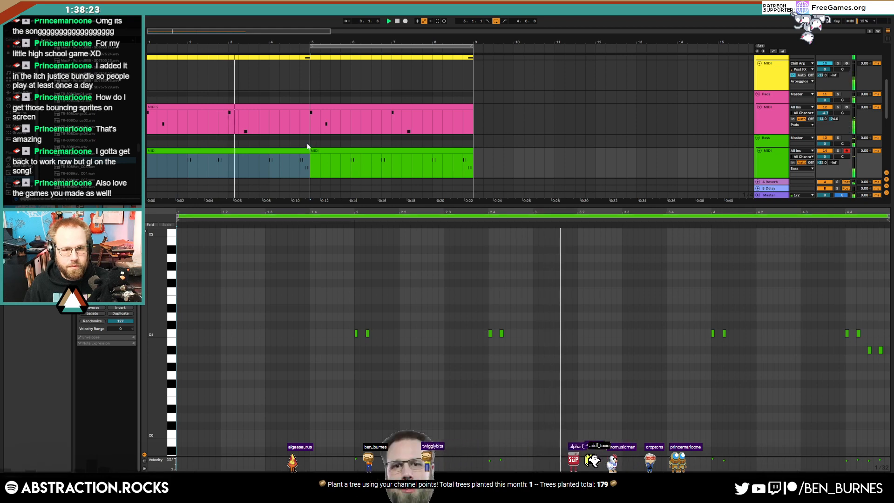
{"action": "left_click_drag", "start_coordinate": [307, 153], "coordinate": [476, 176]}
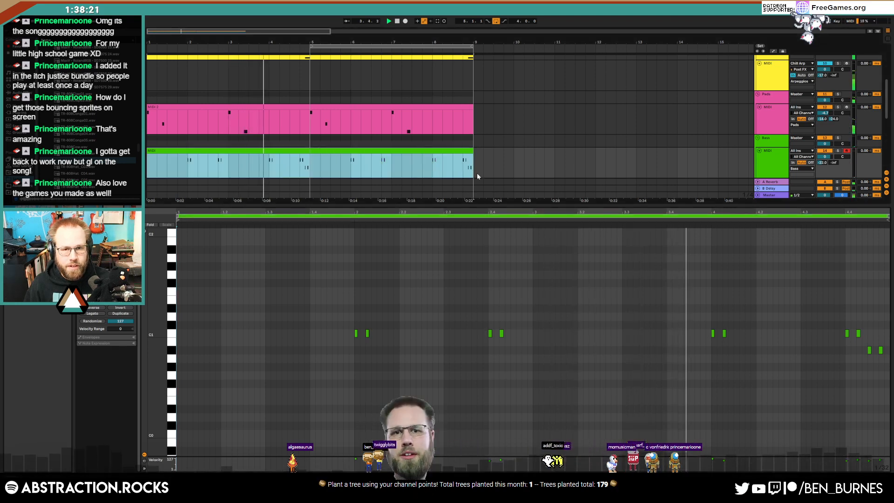
{"action": "key", "text": "shift+Tab"}
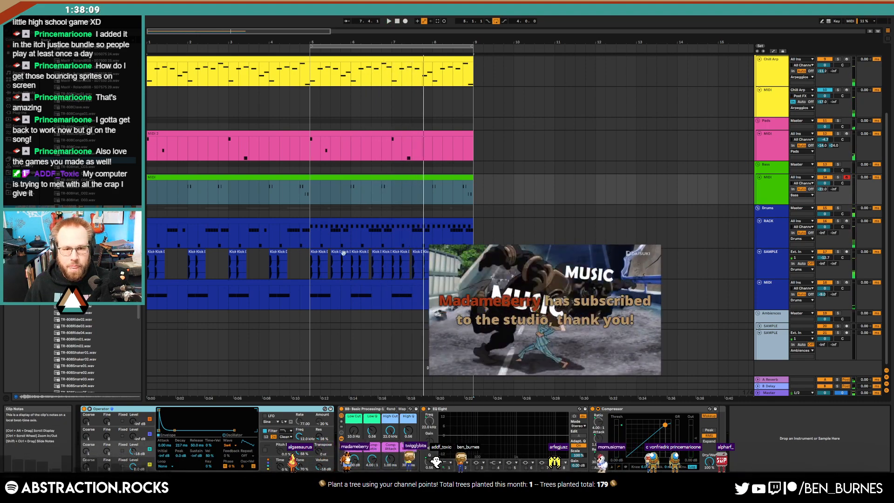
Arm the PIANO track for recording and play the arrangement from the beginning.
{"action": "left_click", "coordinate": [309, 236]}
{"action": "key", "text": "space"}
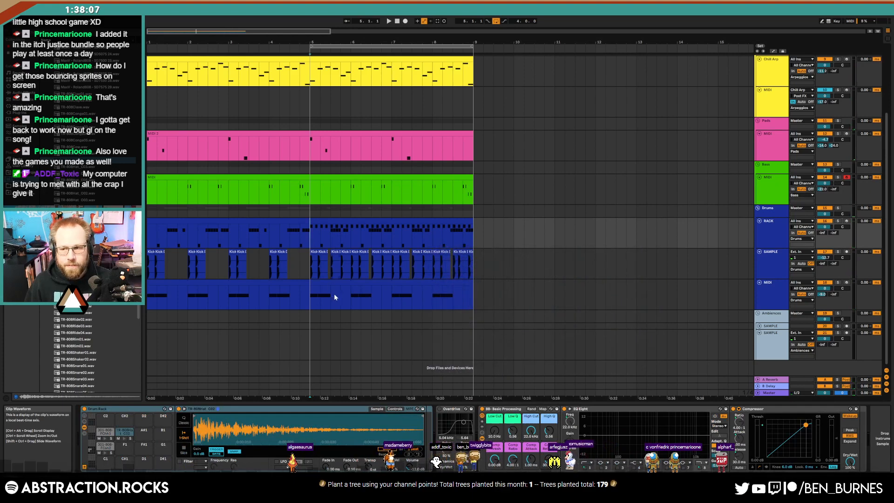
{"action": "scroll", "coordinate": [334, 295], "scroll_direction": "up", "scroll_amount": 3}
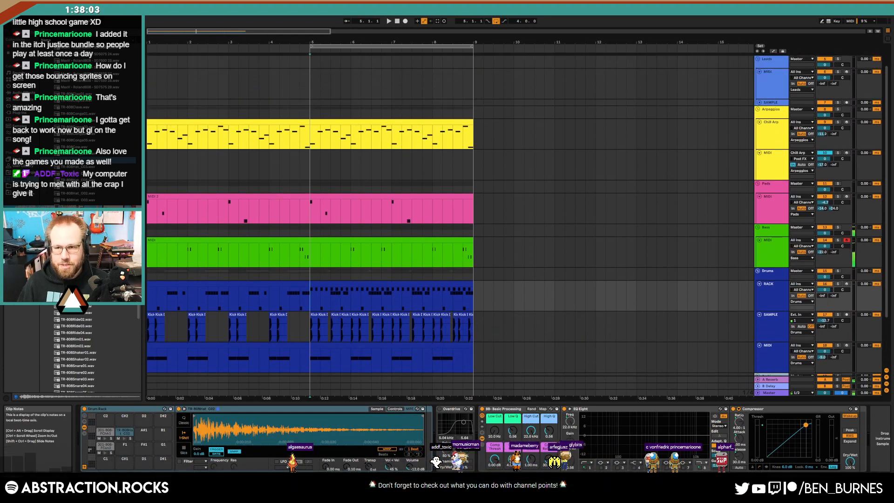
{"action": "scroll", "coordinate": [829, 121], "scroll_direction": "up", "scroll_amount": 2}
{"action": "left_click", "coordinate": [847, 60]}
{"action": "left_click", "coordinate": [847, 59]}
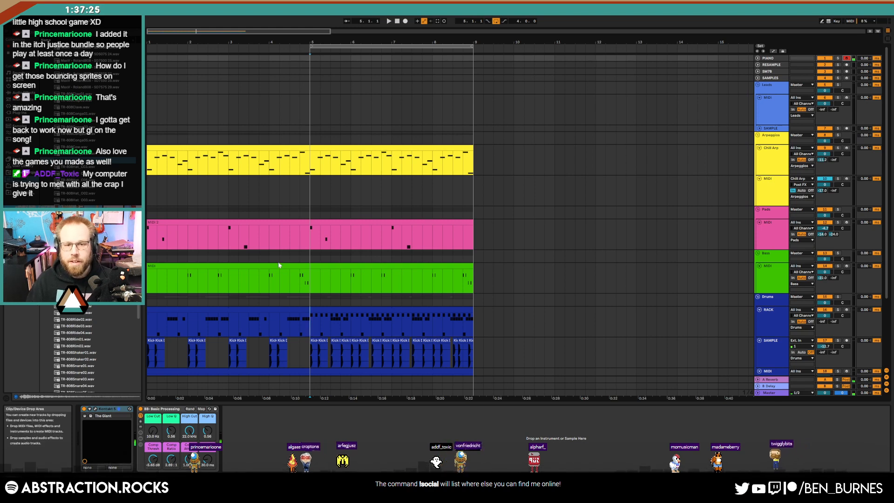
{"action": "double_click", "coordinate": [397, 21]}
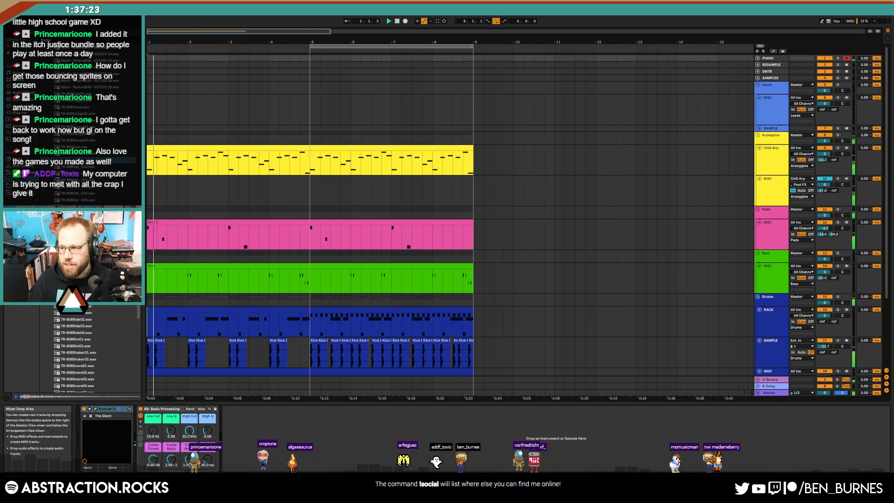
{"action": "key", "text": "space"}
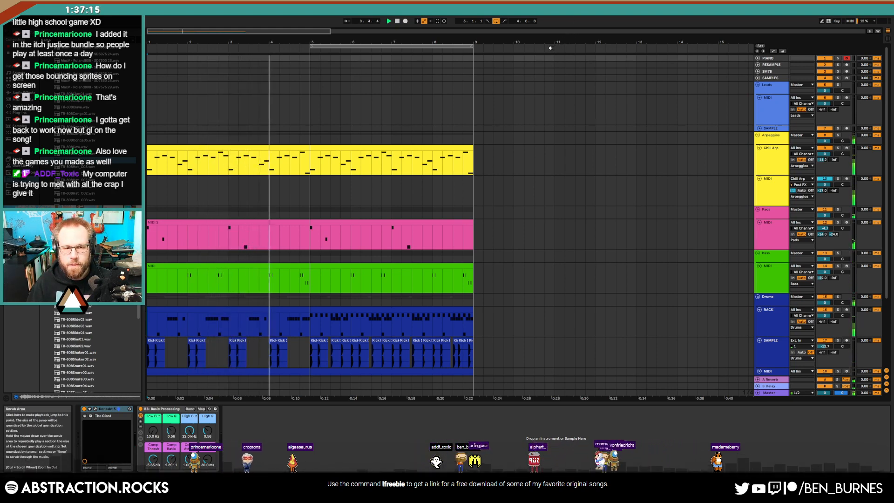
Show the drum rack devices for the RACK clip starting at bar 5 and select the TR-808Hat pad.
{"action": "double_click", "coordinate": [326, 321]}
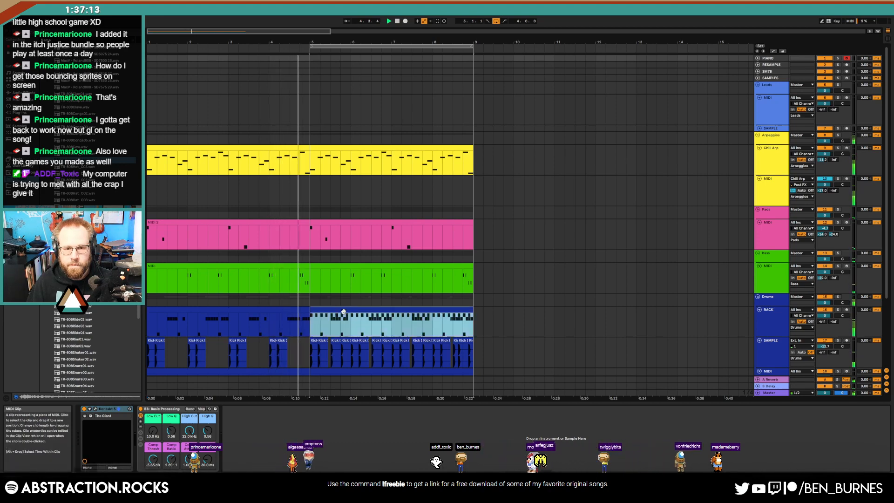
{"action": "key", "text": "shift+Tab"}
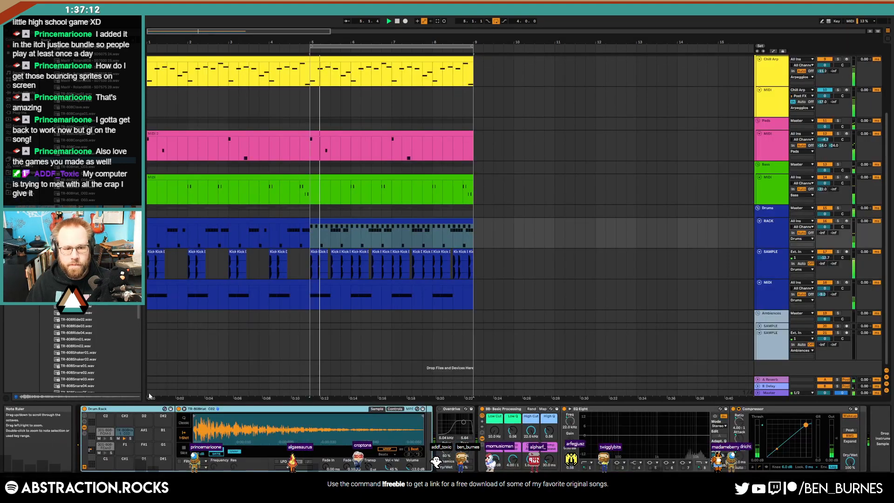
{"action": "left_click", "coordinate": [124, 431]}
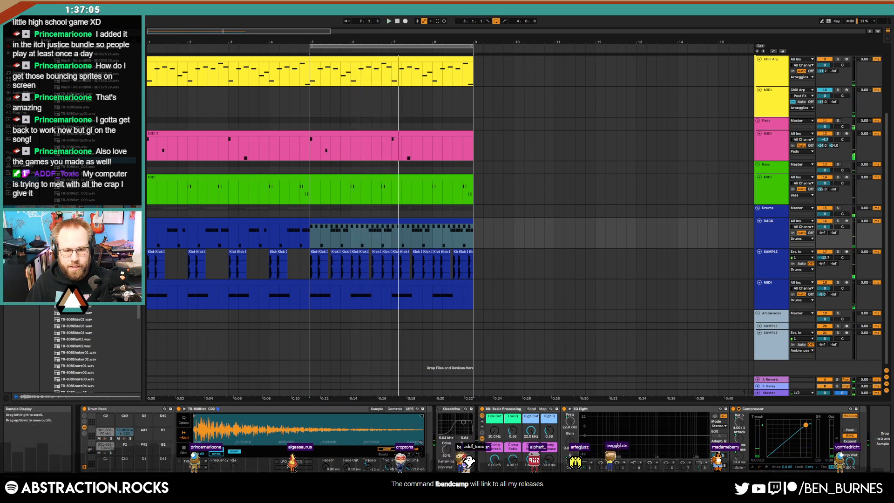
Shorten the TR-808Hat sample by moving its end point in, and adjust its Fade Out while playing from bar 5.
{"action": "left_click_drag", "start_coordinate": [352, 464], "coordinate": [352, 444]}
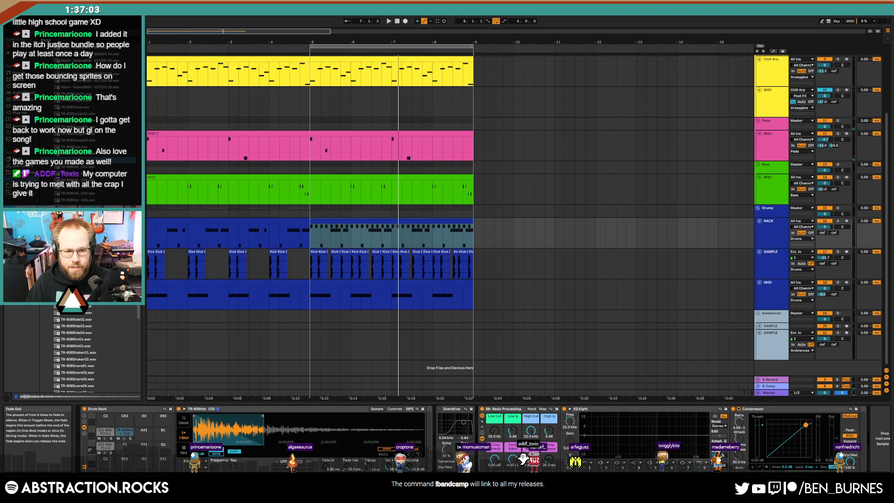
{"action": "left_click_drag", "start_coordinate": [262, 417], "coordinate": [274, 417]}
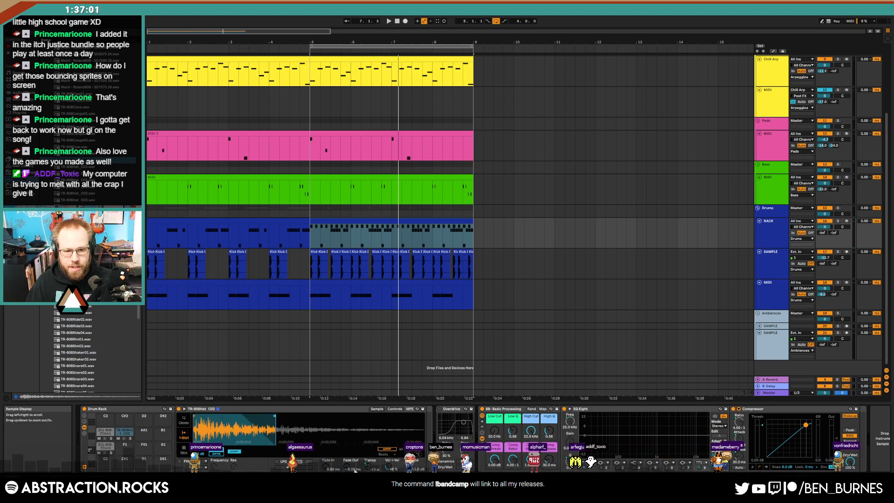
{"action": "left_click_drag", "start_coordinate": [346, 467], "coordinate": [346, 463]}
{"action": "key", "text": "space"}
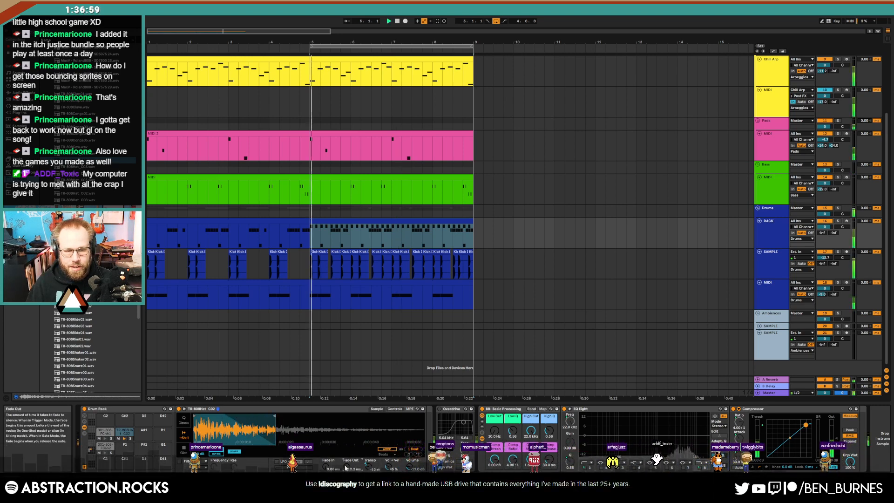
{"action": "left_click_drag", "start_coordinate": [274, 416], "coordinate": [315, 416]}
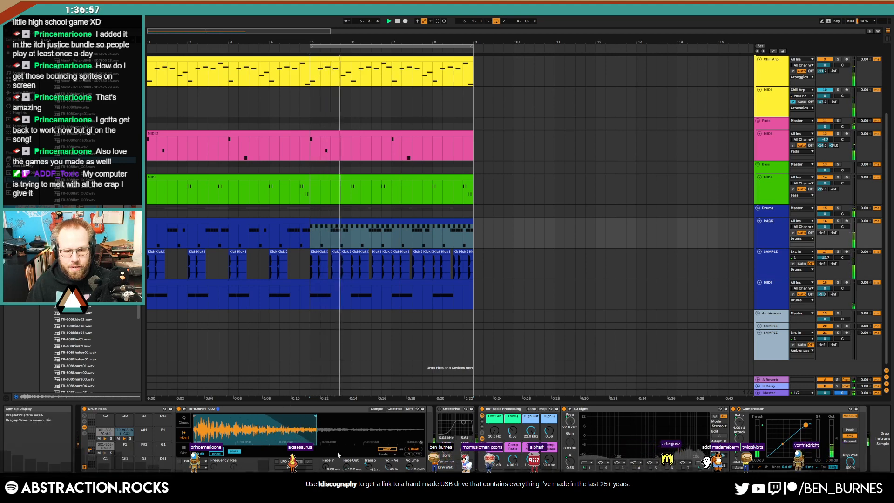
{"action": "left_click_drag", "start_coordinate": [346, 466], "coordinate": [346, 463]}
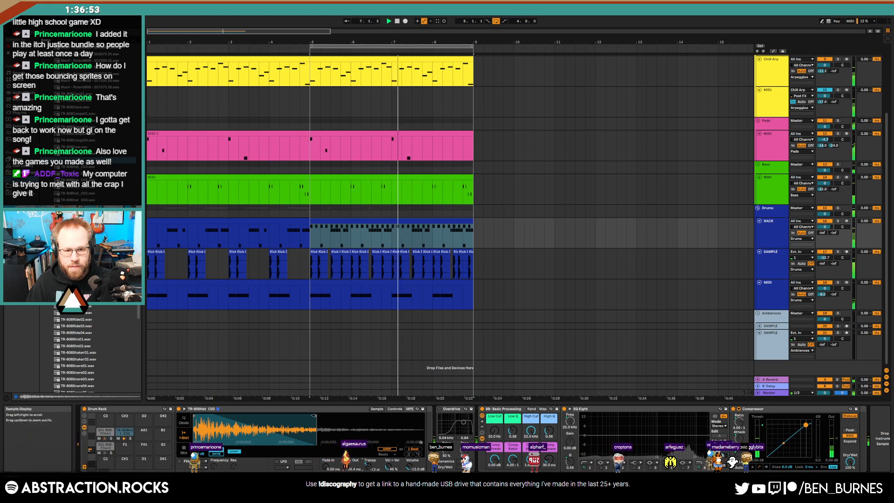
{"action": "mouse_move", "coordinate": [316, 416]}
{"action": "left_mouse_down"}
{"action": "mouse_move", "coordinate": [239, 416]}
{"action": "mouse_move", "coordinate": [320, 415]}
{"action": "left_mouse_up"}
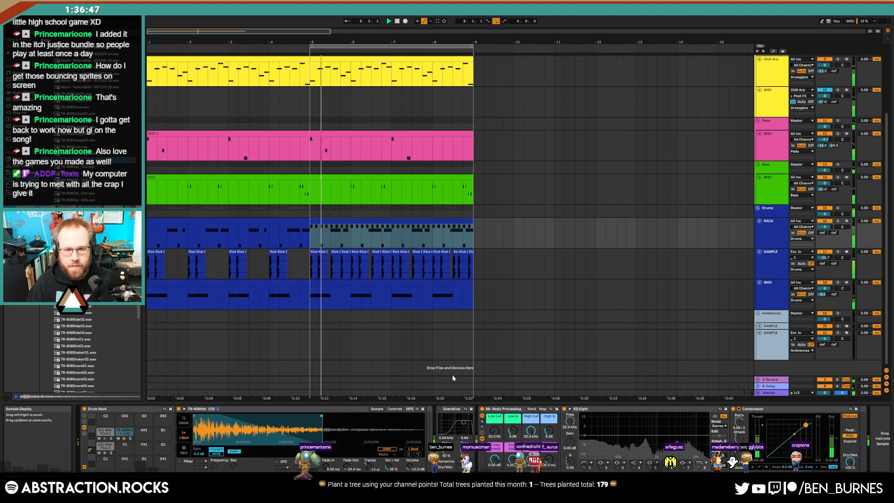
Show the automation lanes and try ramping the hat's Fade Out from bar 7 up to about 250 ms at bar 9.
{"action": "key", "text": "a"}
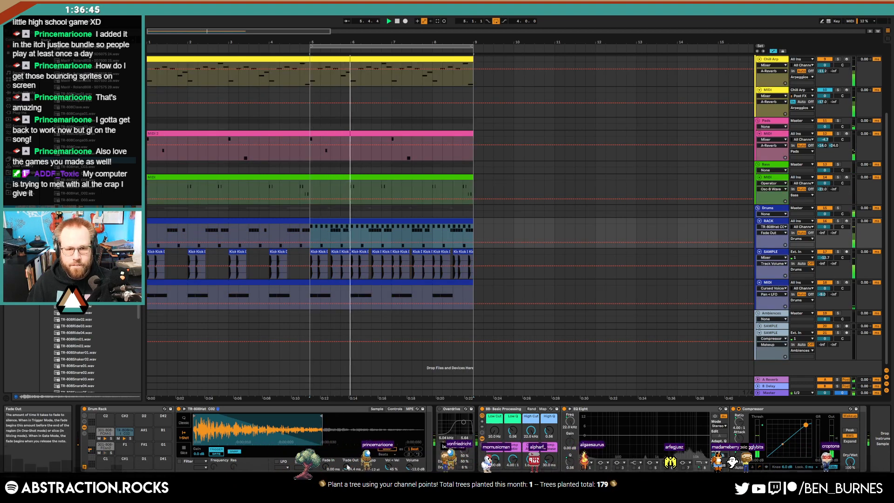
{"action": "left_click", "coordinate": [392, 242]}
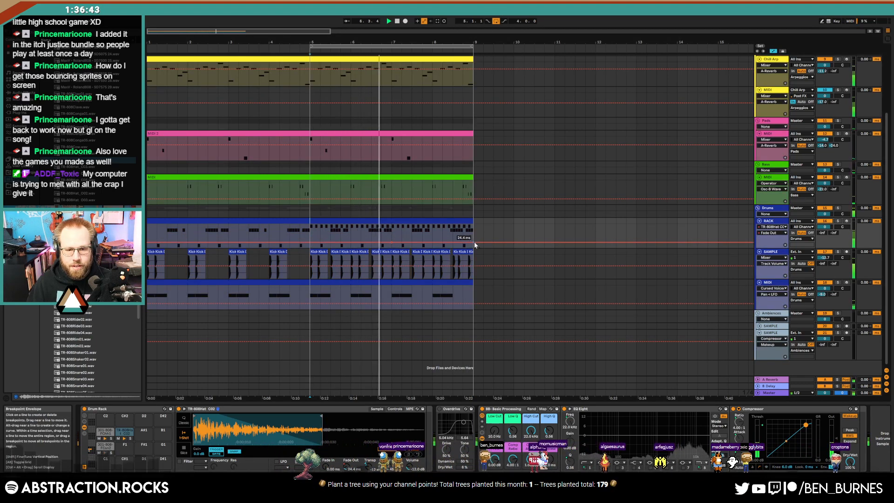
{"action": "left_click_drag", "start_coordinate": [474, 245], "coordinate": [474, 235]}
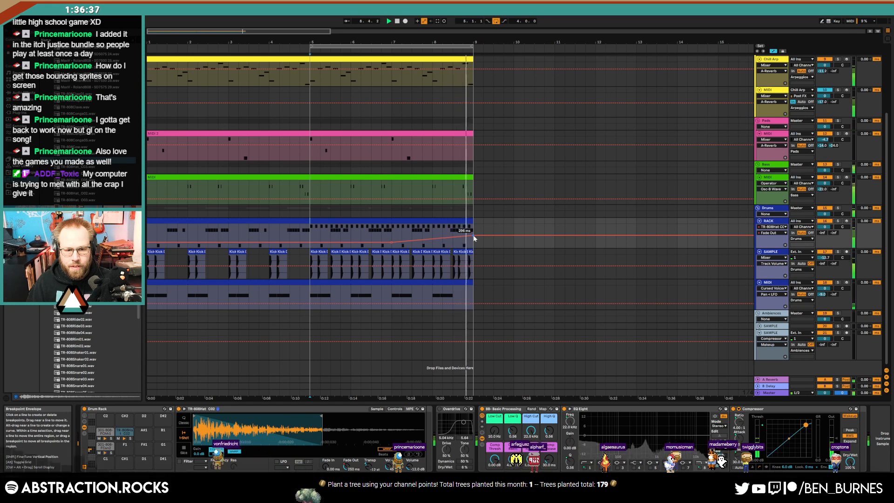
{"action": "key", "text": "ctrl+z"}
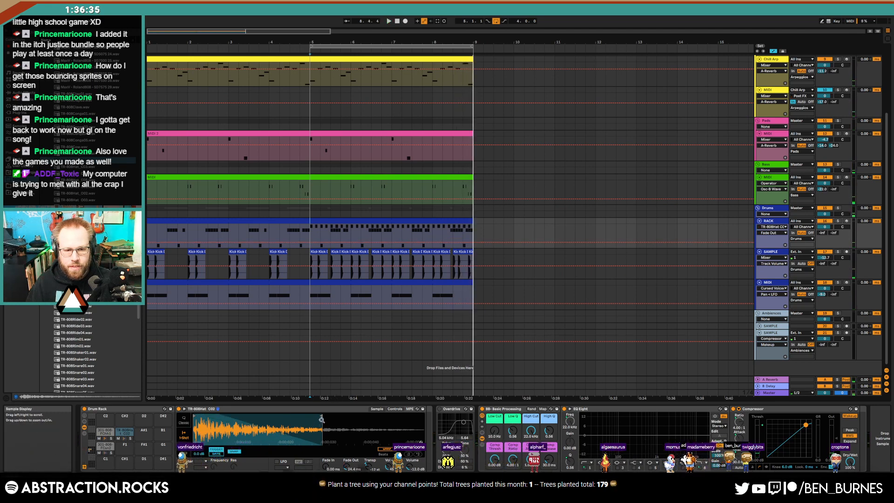
Restore the TR-808Hat sample's end point to its full length and increase its Fade Out time.
{"action": "left_click_drag", "start_coordinate": [322, 416], "coordinate": [434, 411]}
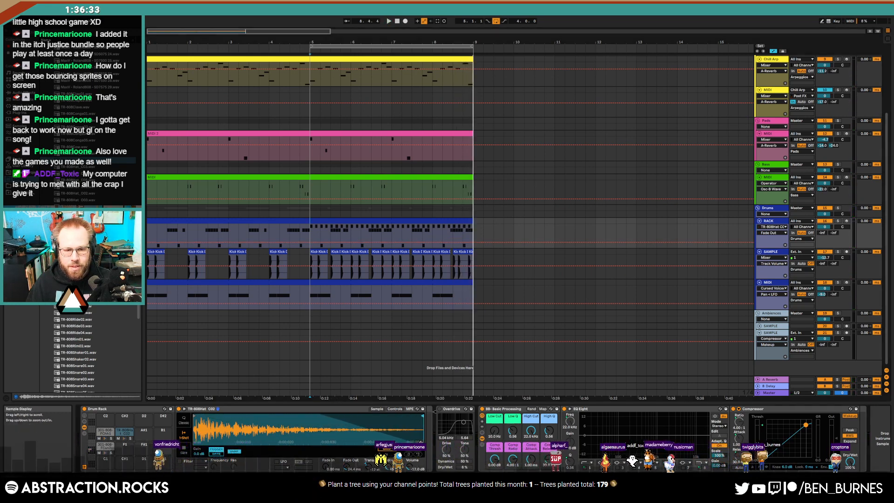
{"action": "left_click_drag", "start_coordinate": [345, 469], "coordinate": [346, 447]}
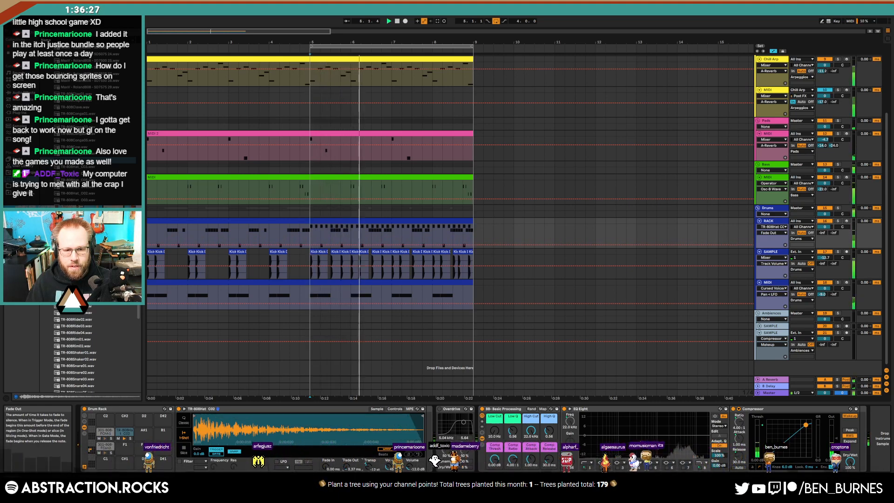
{"action": "left_click_drag", "start_coordinate": [346, 467], "coordinate": [346, 472]}
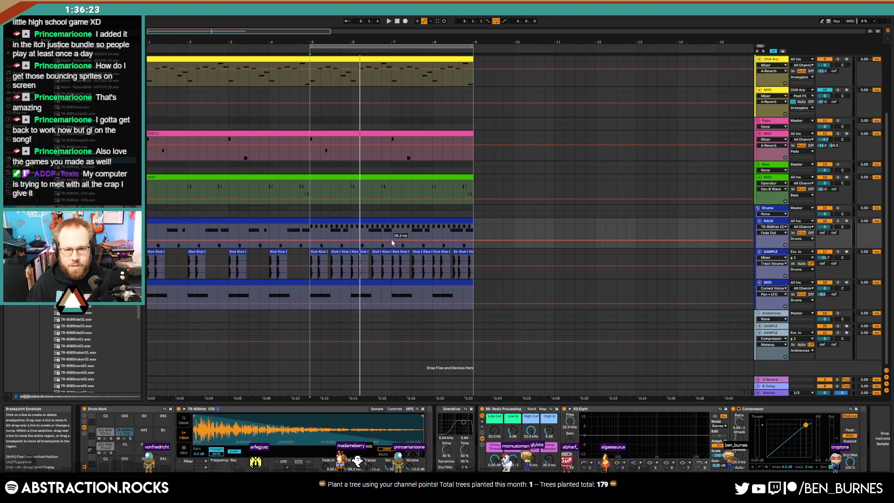
Automate the hat's Fade Out to fall from bar 7 to bar 9, and raise its level before bar 7.
{"action": "left_click_drag", "start_coordinate": [473, 239], "coordinate": [474, 243]}
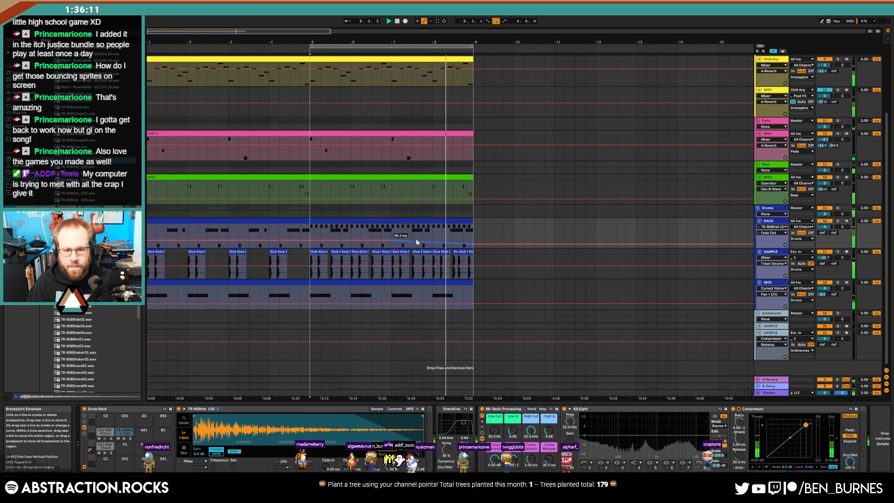
{"action": "left_click_drag", "start_coordinate": [378, 239], "coordinate": [378, 235]}
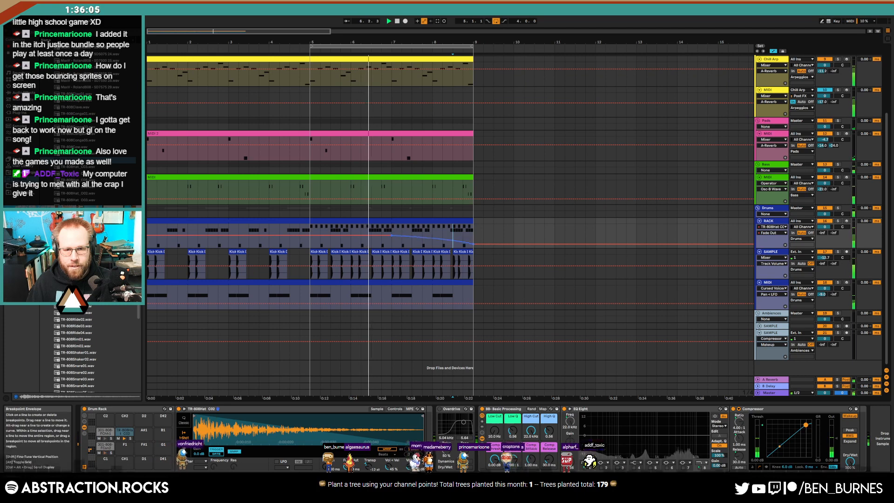
Rename the kick sample track in the Drums group as KICK.
{"action": "left_click", "coordinate": [464, 230]}
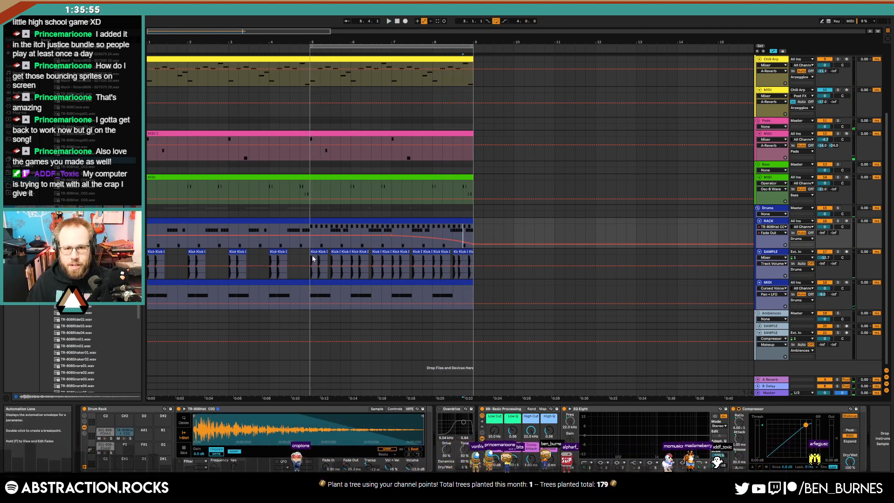
{"action": "scroll", "coordinate": [323, 264], "scroll_direction": "up", "scroll_amount": 3}
{"action": "left_click", "coordinate": [503, 191]}
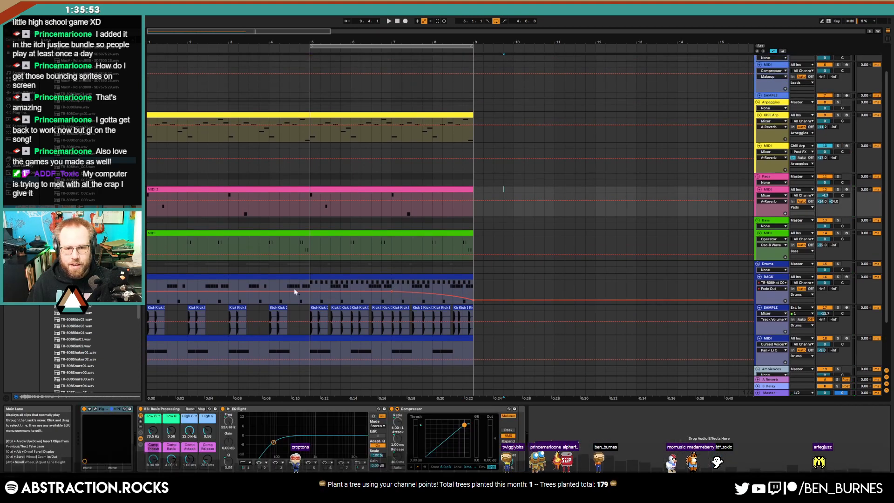
{"action": "left_click", "coordinate": [309, 315]}
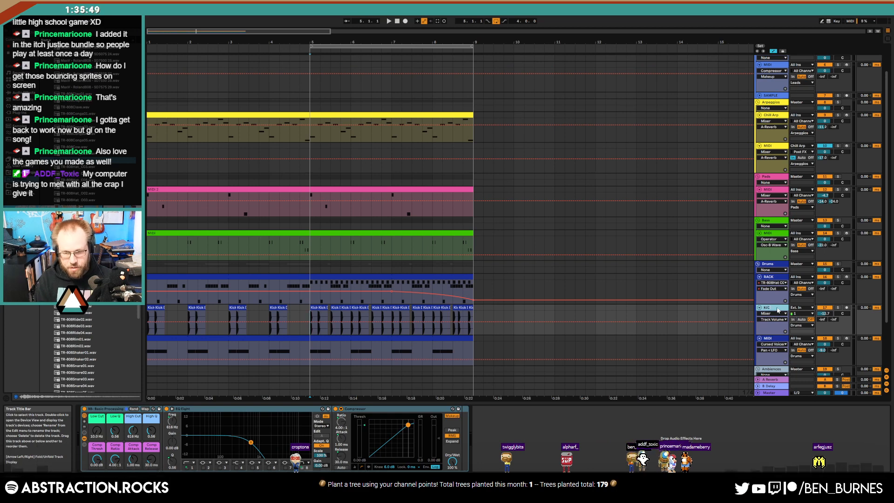
Add a Compressor to the Pads MIDI track ahead of its basic processing rack and expand its sidechain section.
{"action": "left_click", "coordinate": [760, 177]}
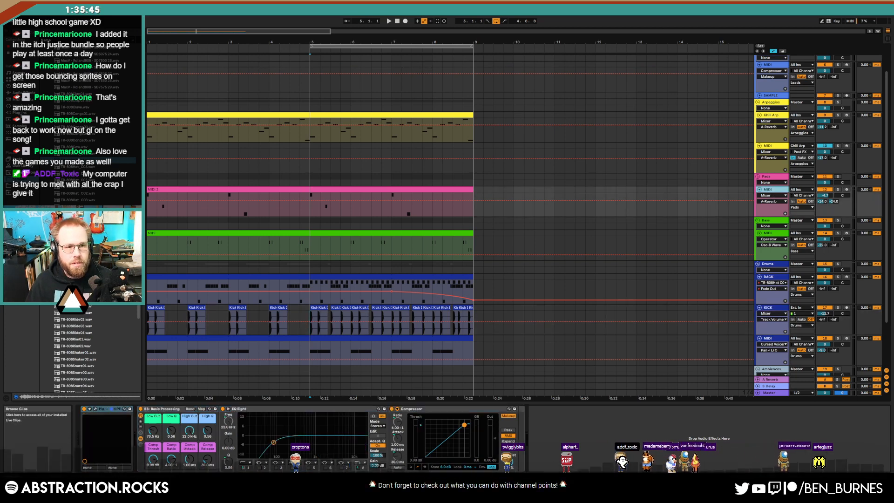
{"action": "left_click", "coordinate": [20, 113]}
{"action": "left_click", "coordinate": [33, 93]}
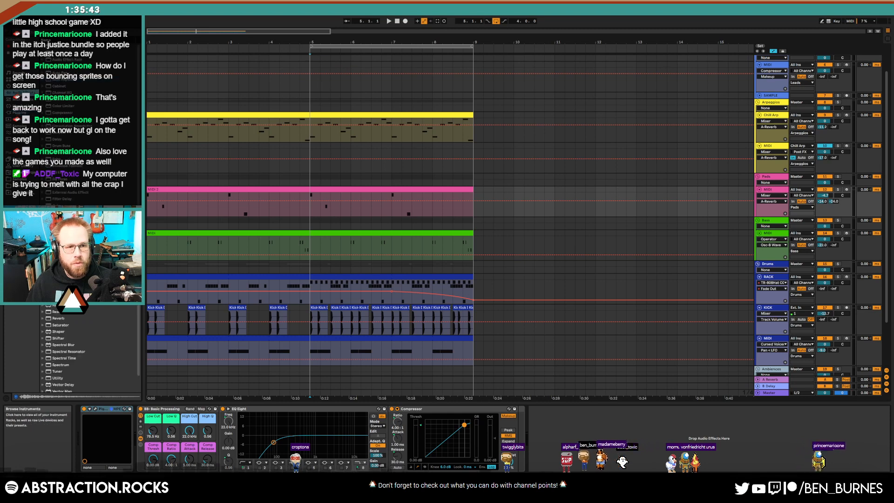
{"action": "mouse_move", "coordinate": [134, 463]}
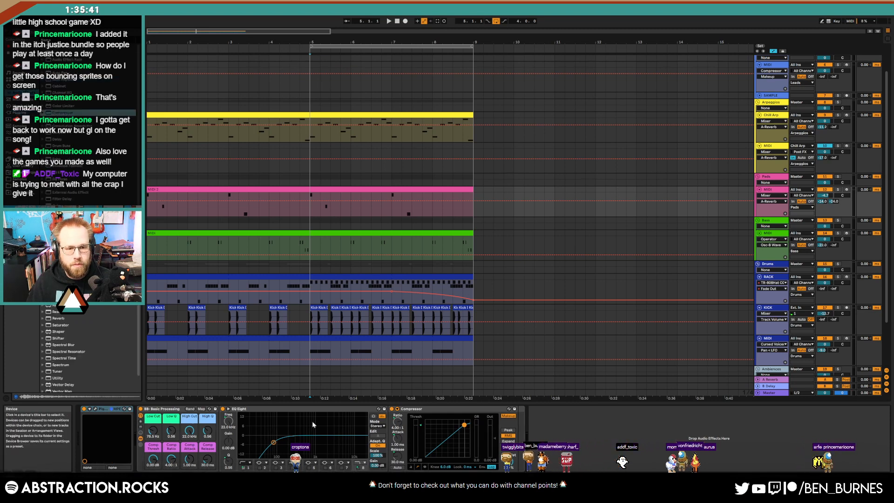
{"action": "left_click_drag", "start_coordinate": [63, 113], "coordinate": [142, 451]}
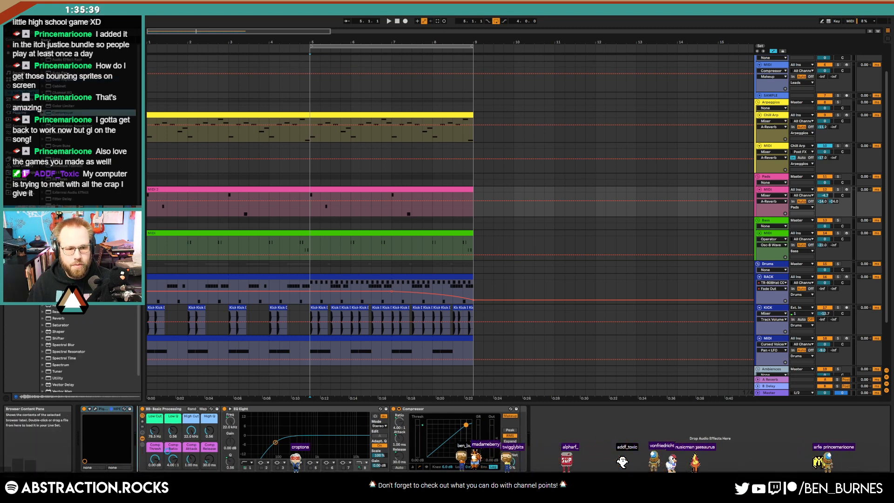
{"action": "left_click", "coordinate": [145, 409]}
{"action": "left_click", "coordinate": [146, 409]}
{"action": "left_click", "coordinate": [146, 408]}
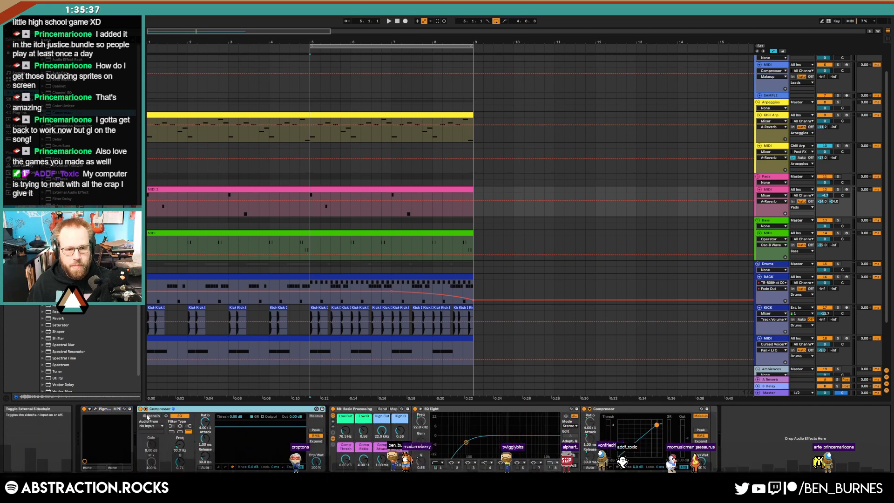
Enable the pads Compressor's sidechain from KICK, Pre FX, and lower its threshold to about -18.4 dB during playback.
{"action": "left_click", "coordinate": [147, 415]}
{"action": "left_click", "coordinate": [150, 425]}
{"action": "left_click", "coordinate": [156, 378]}
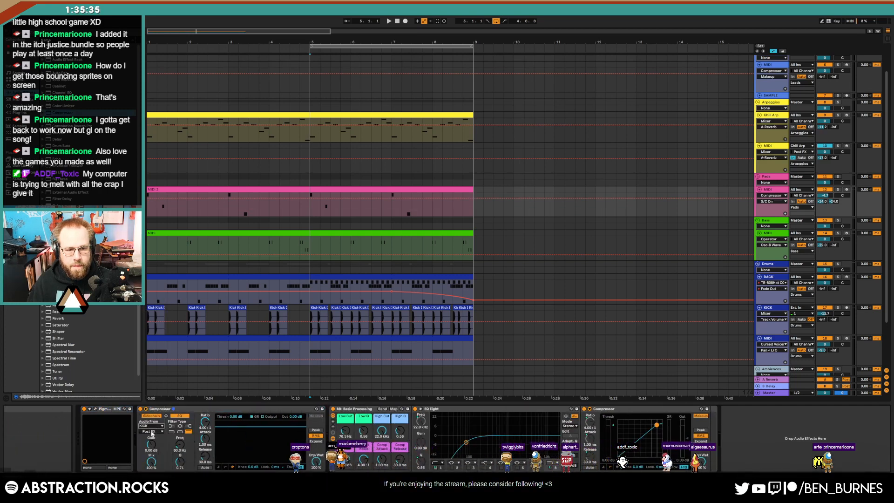
{"action": "left_click", "coordinate": [156, 431]}
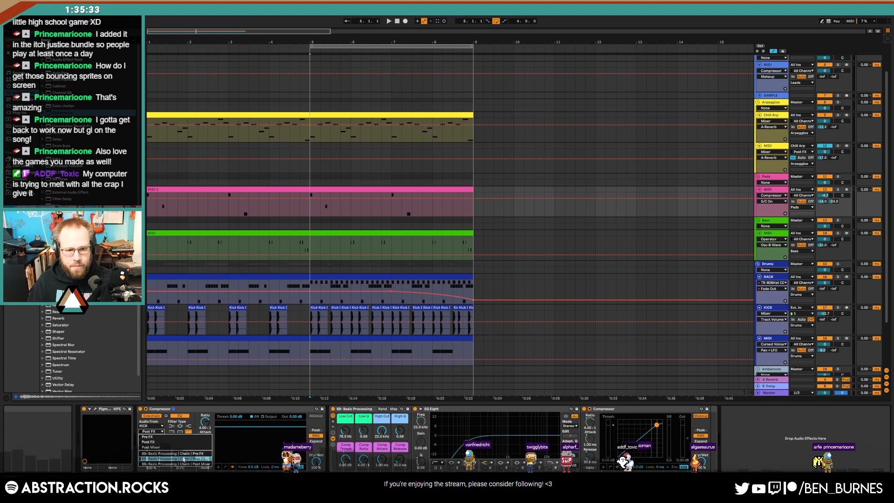
{"action": "left_click", "coordinate": [164, 436]}
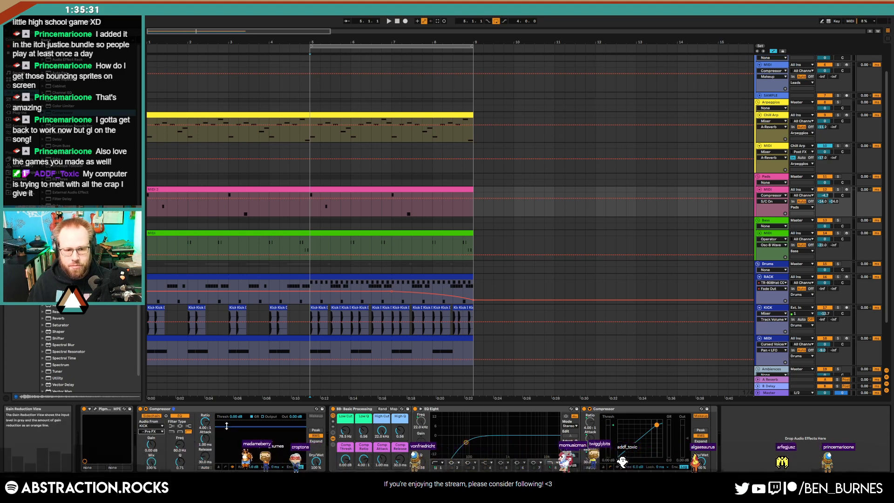
{"action": "key", "text": "space"}
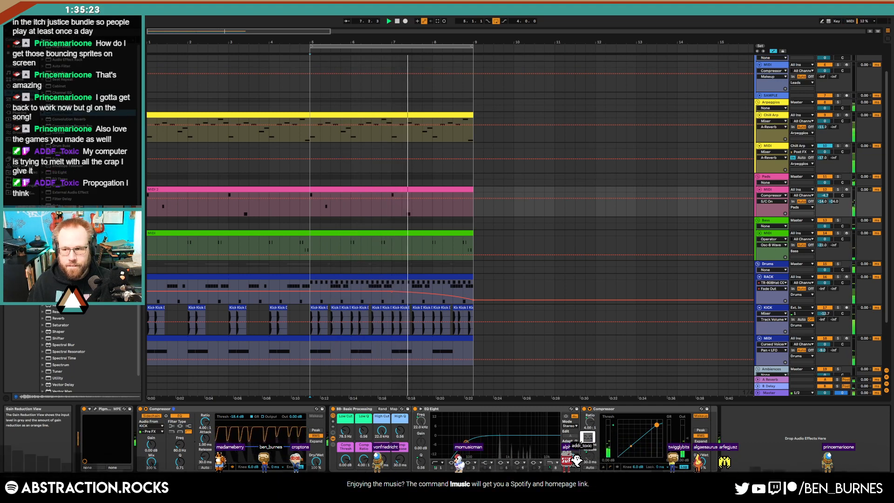
Copy the sidechain Compressor to the Arpeggios group, shorten its release, and lower its threshold to about -21.1 dB during playback.
{"action": "left_click", "coordinate": [207, 411]}
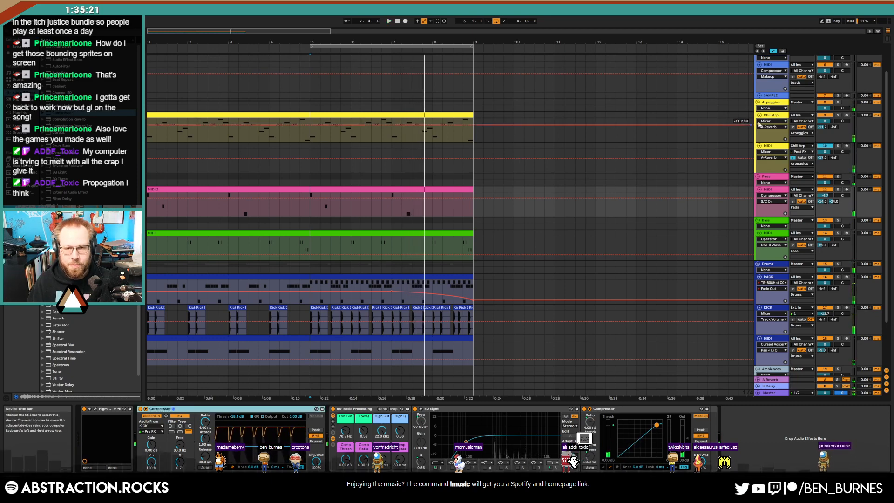
{"action": "left_click", "coordinate": [773, 103]}
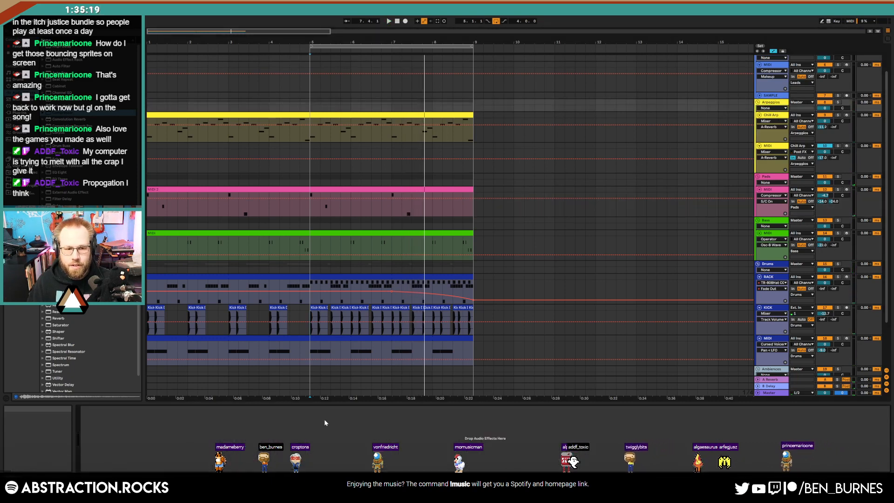
{"action": "key", "text": "ctrl+v"}
{"action": "key", "text": "space"}
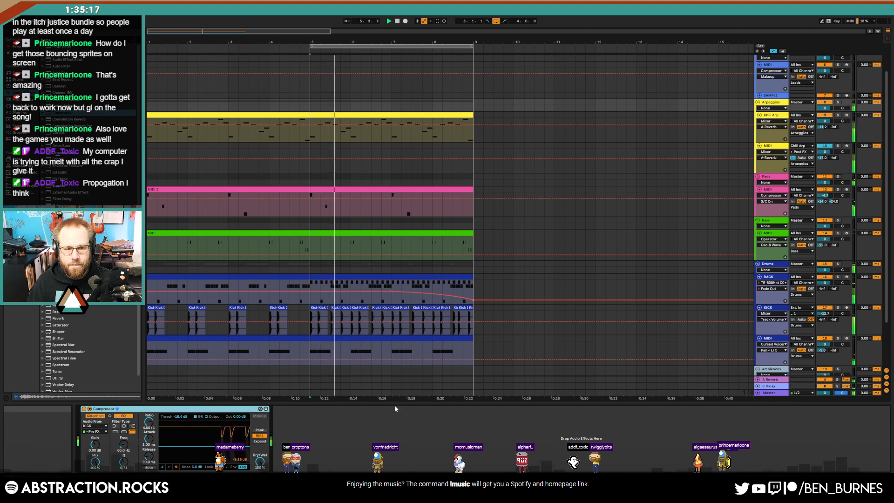
{"action": "left_click_drag", "start_coordinate": [148, 456], "coordinate": [186, 449]}
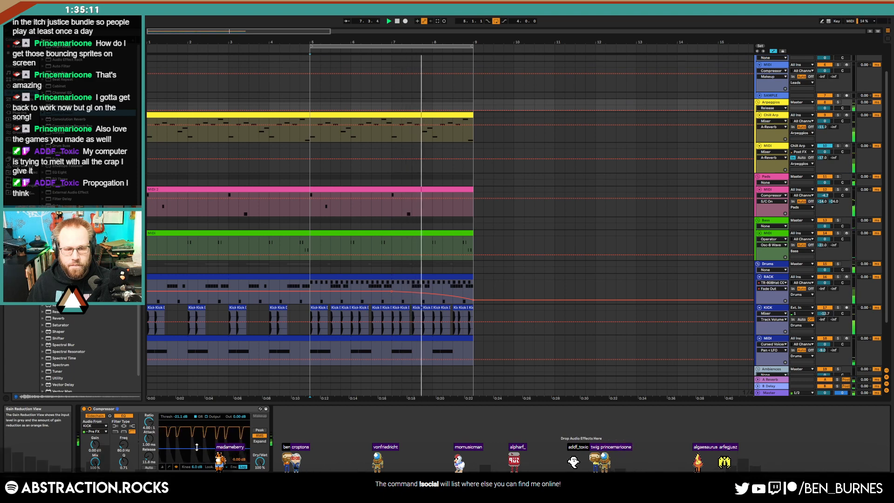
{"action": "key", "text": "space"}
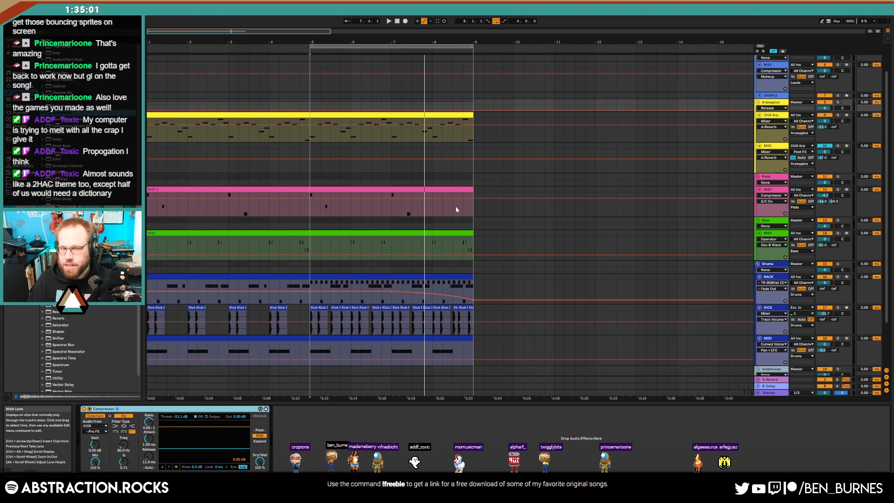
Shorten the pads Compressor's release to about 17 ms, hide the automation lanes, and play back from bar 5.
{"action": "left_click", "coordinate": [371, 190]}
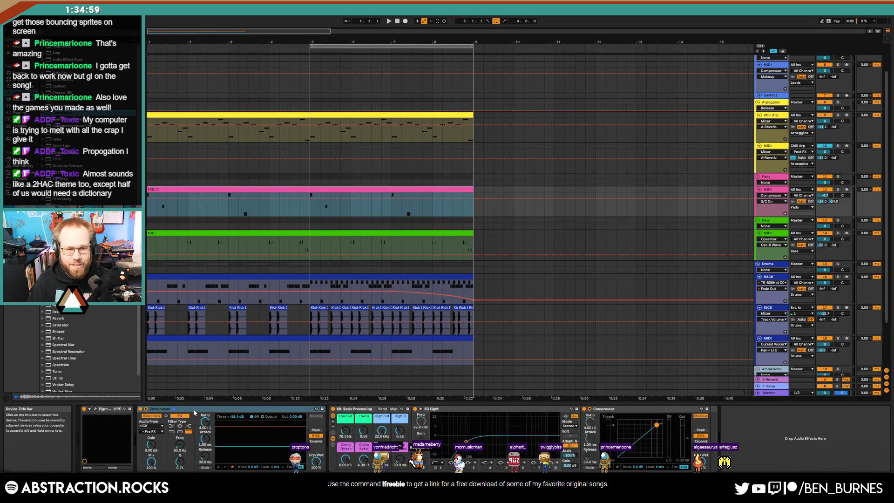
{"action": "left_click_drag", "start_coordinate": [205, 455], "coordinate": [205, 462]}
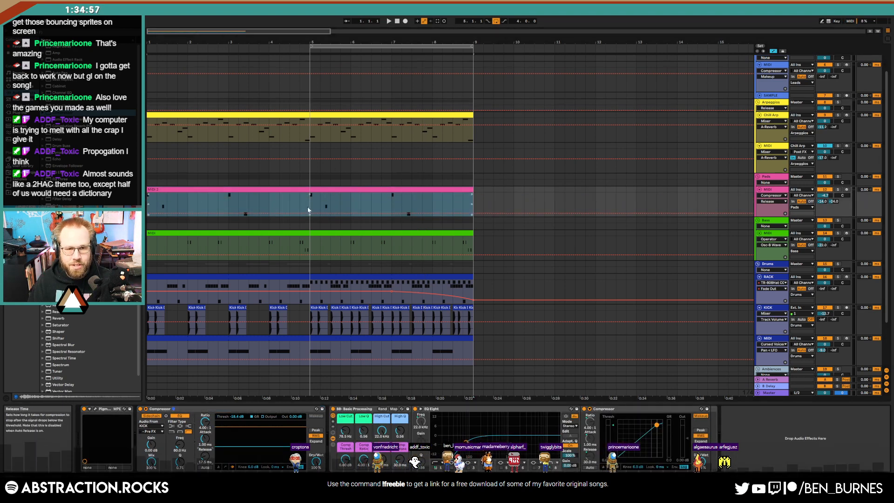
{"action": "left_click", "coordinate": [309, 200]}
{"action": "key", "text": "space"}
{"action": "key", "text": "a"}
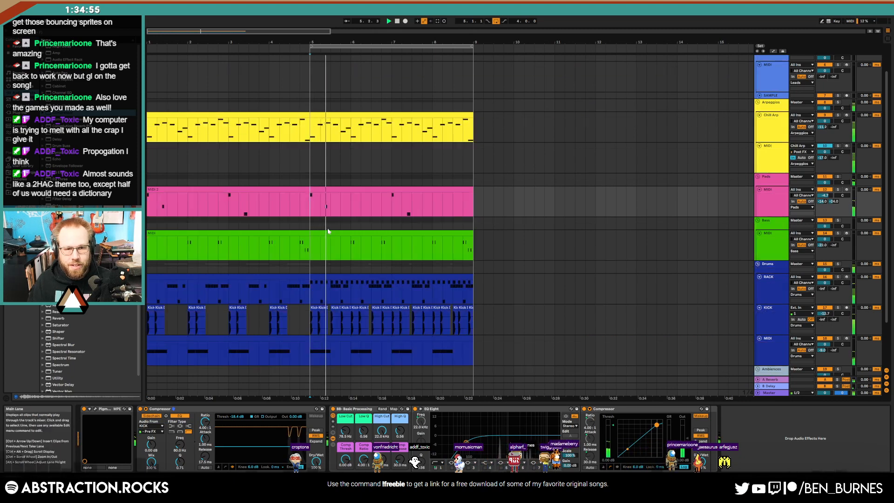
{"action": "key", "text": "space"}
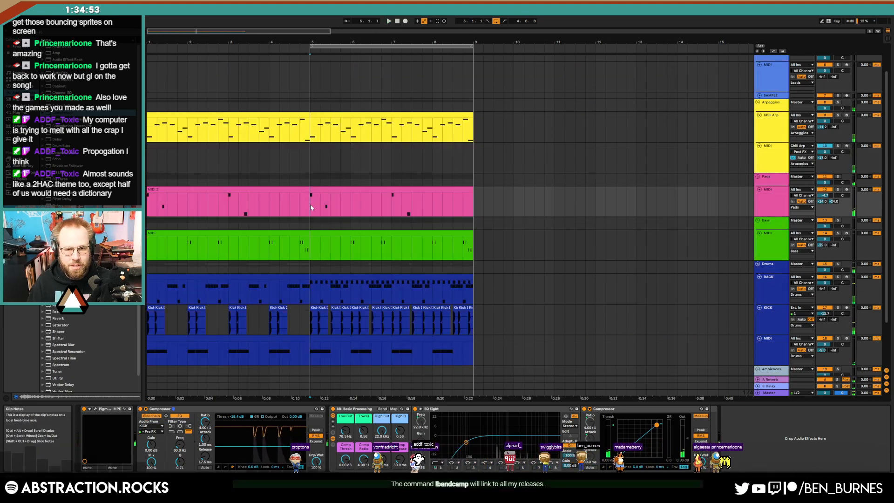
Arm the Leads MIDI track for recording and play the loop from bar 5.
{"action": "left_click", "coordinate": [770, 124]}
{"action": "scroll", "coordinate": [521, 177], "scroll_direction": "up", "scroll_amount": 2}
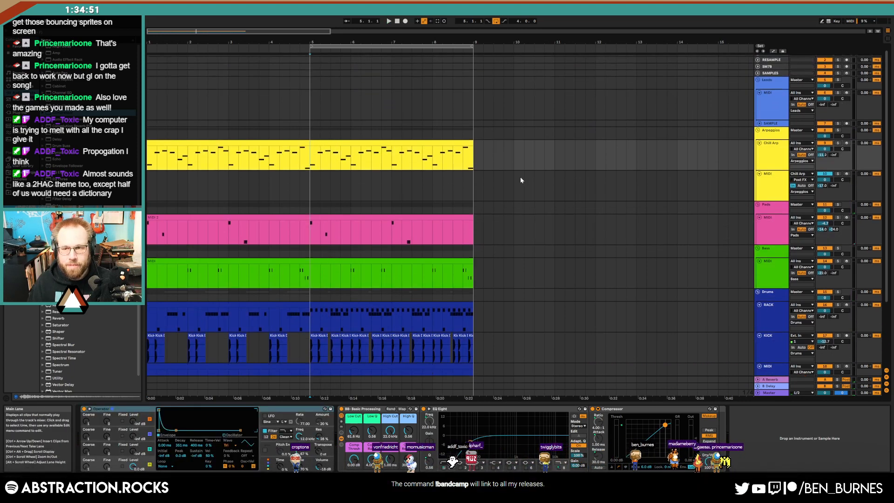
{"action": "left_click", "coordinate": [764, 108]}
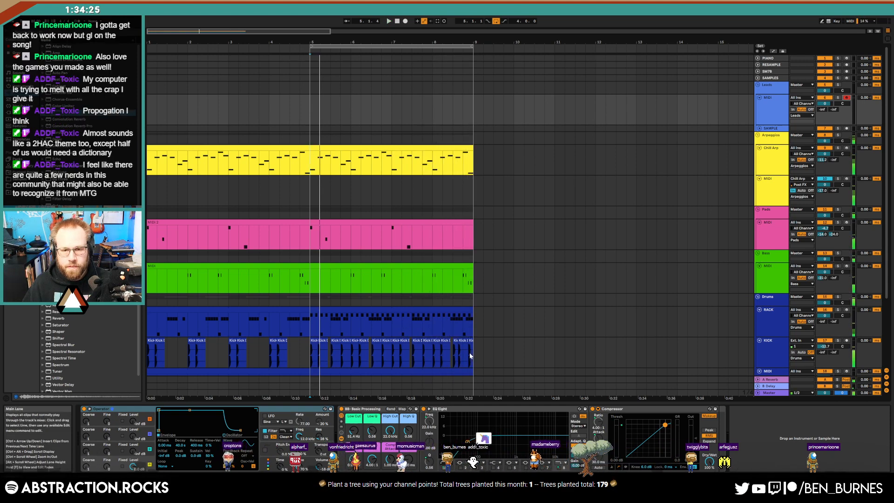
Move the last Kick Decay 1 clip a sixteenth note earlier and extend its end to bar 9.
{"action": "scroll", "coordinate": [456, 356], "scroll_direction": "up", "scroll_amount": 10}
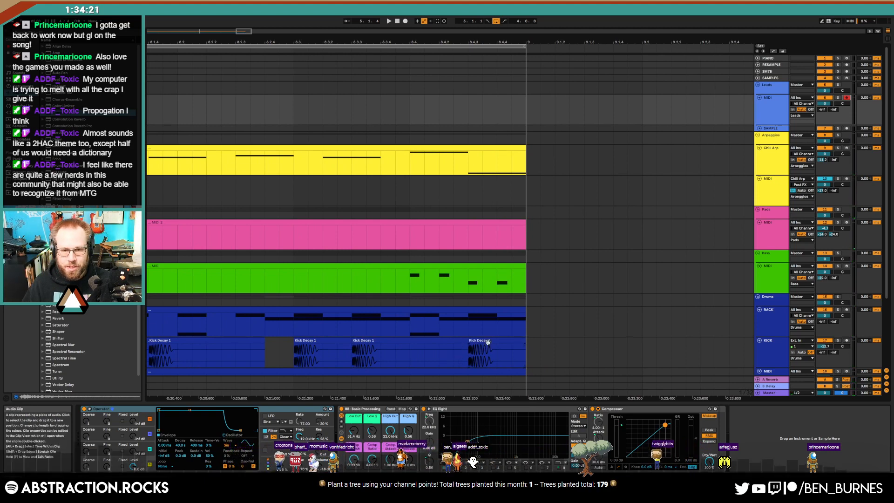
{"action": "left_click_drag", "start_coordinate": [487, 341], "coordinate": [459, 343]}
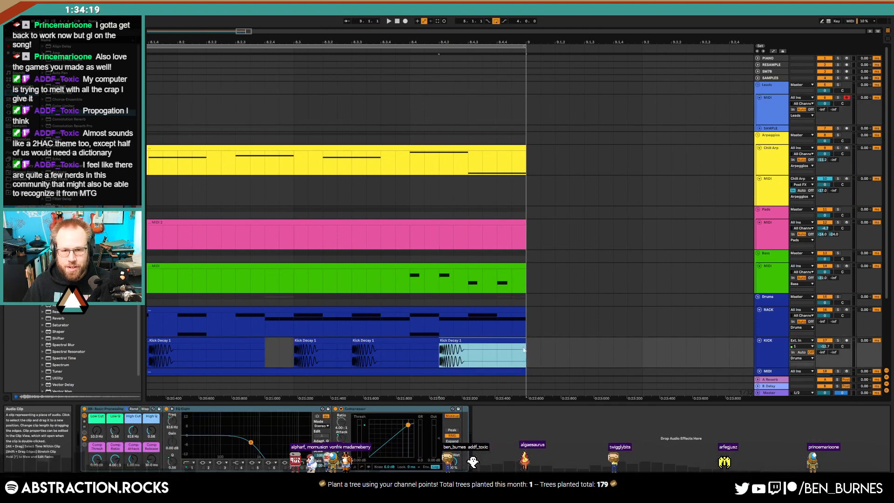
{"action": "scroll", "coordinate": [435, 338], "scroll_direction": "down", "scroll_amount": 10}
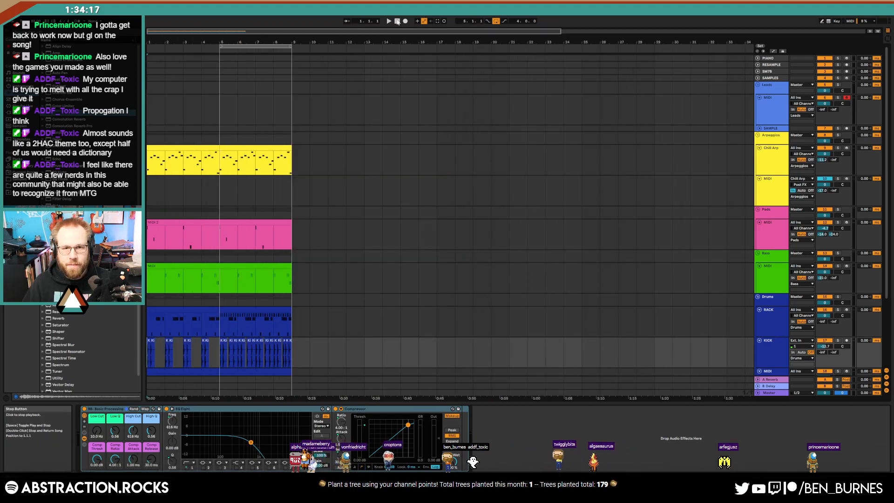
Play the arrangement from the beginning to check the revised drums and sidechained parts.
{"action": "key", "text": "space"}
{"action": "left_click_drag", "start_coordinate": [302, 33], "coordinate": [302, 30]}
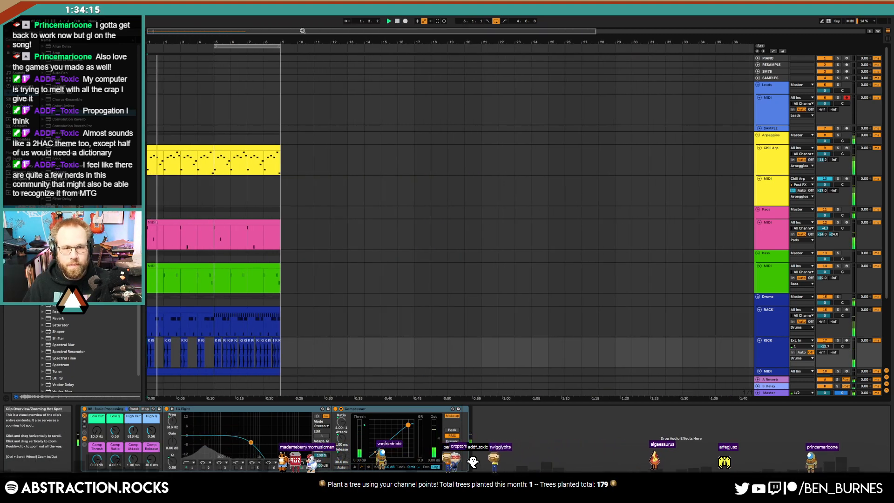
{"action": "key", "text": "shift+Tab"}
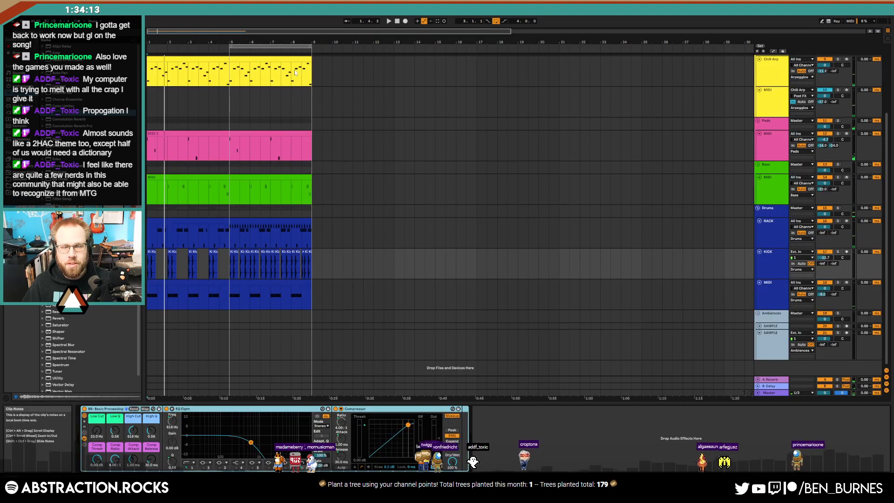
{"action": "scroll", "coordinate": [339, 267], "scroll_direction": "up", "scroll_amount": 2}
{"action": "scroll", "coordinate": [566, 293], "scroll_direction": "down", "scroll_amount": 1}
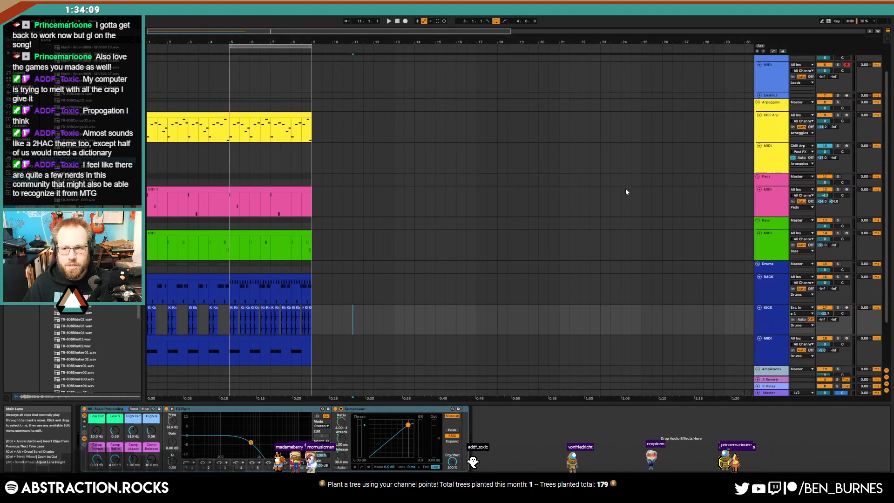
Open the ADSR Sample Manager on the SAMPLES track and clear its KICK search filter.
{"action": "scroll", "coordinate": [652, 191], "scroll_direction": "up", "scroll_amount": 2}
{"action": "left_click", "coordinate": [774, 79]}
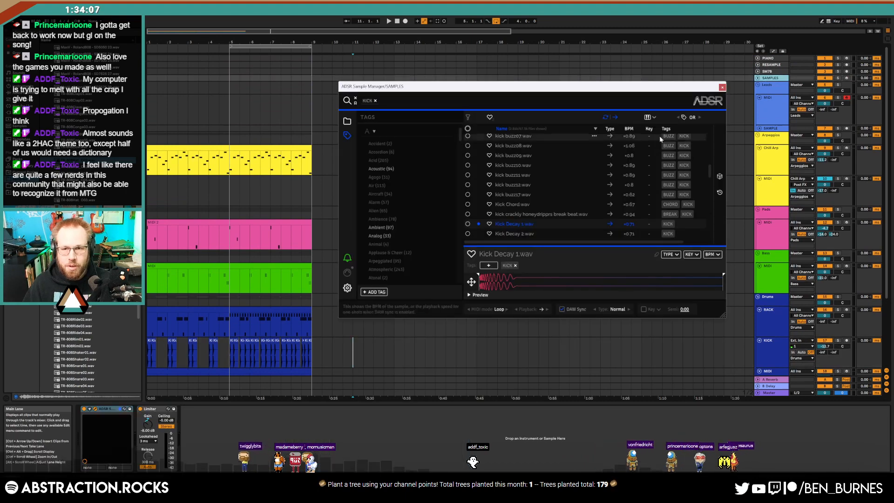
{"action": "left_click", "coordinate": [375, 101]}
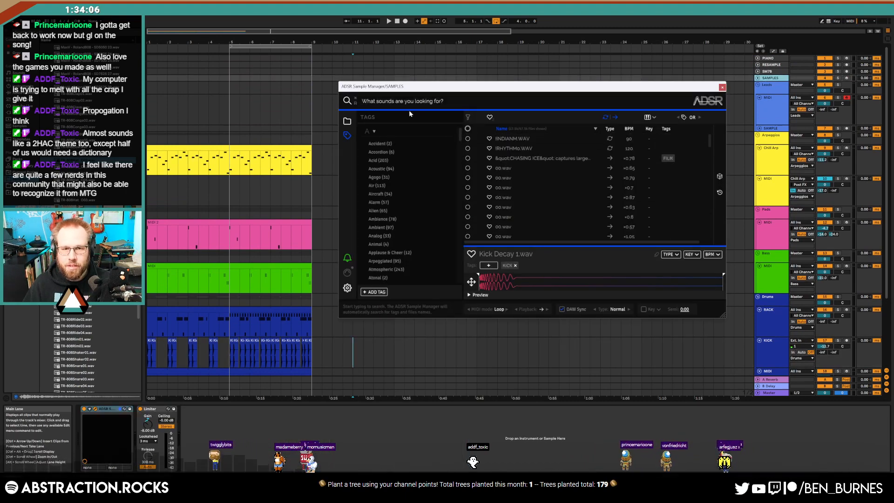
Audition several randomly chosen samples from the unfiltered sample library.
{"action": "left_click", "coordinate": [720, 178]}
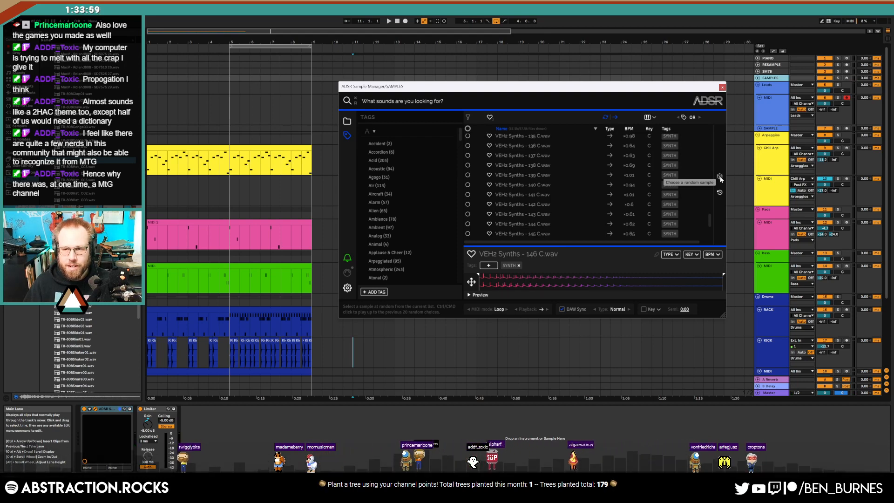
{"action": "left_click", "coordinate": [720, 178]}
{"action": "left_click", "coordinate": [720, 178]}
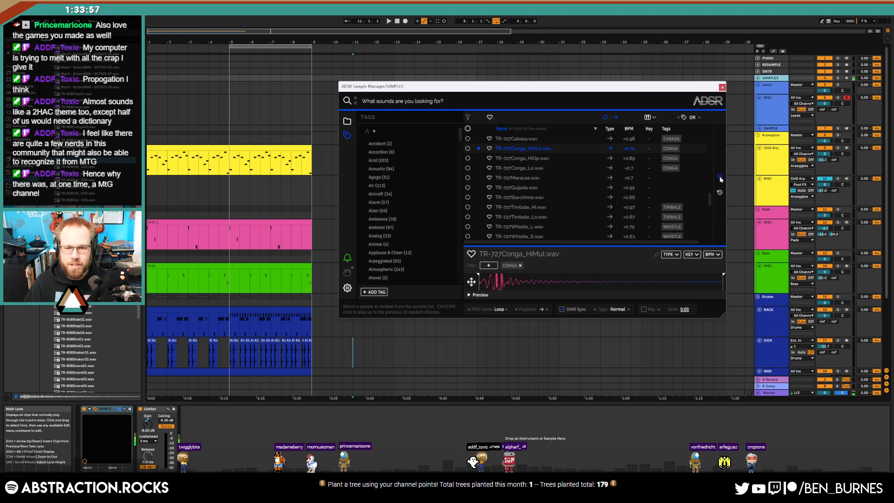
{"action": "left_click", "coordinate": [719, 178]}
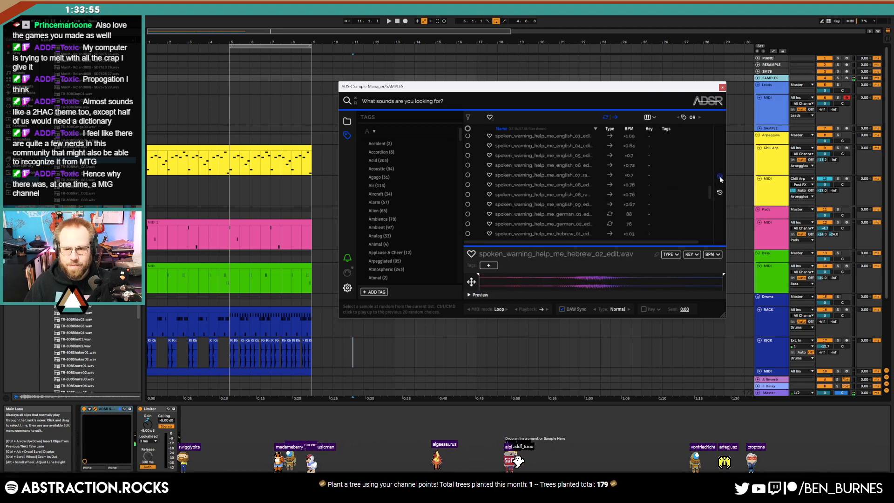
{"action": "left_click", "coordinate": [720, 178]}
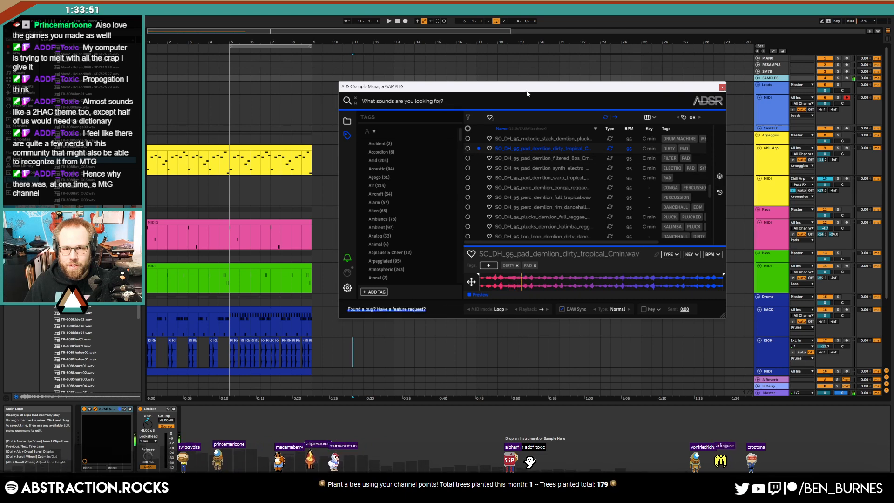
Place SO_DH_95_pad_demlion_dirty_tropical_Cmin.wav on the Pads group's SAMPLE track at bar 5.
{"action": "left_click_drag", "start_coordinate": [530, 85], "coordinate": [545, 54]}
{"action": "left_click", "coordinate": [765, 235]}
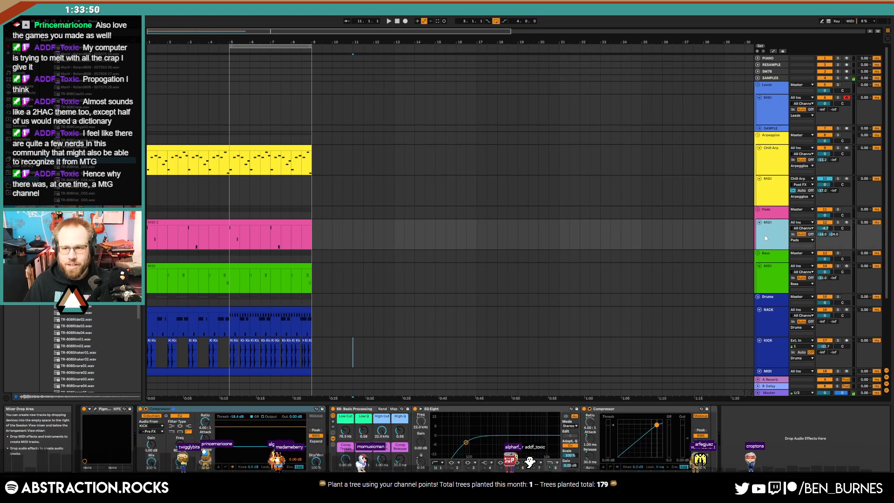
{"action": "left_click", "coordinate": [773, 77]}
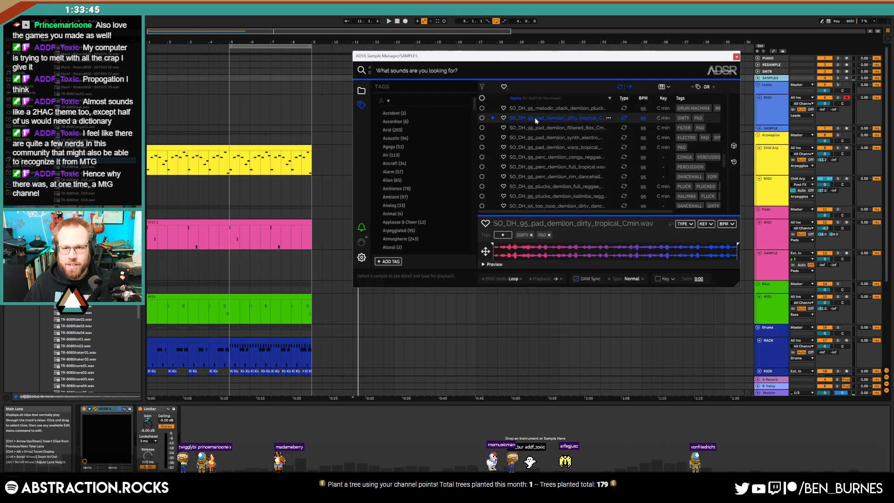
{"action": "left_click_drag", "start_coordinate": [534, 118], "coordinate": [230, 274]}
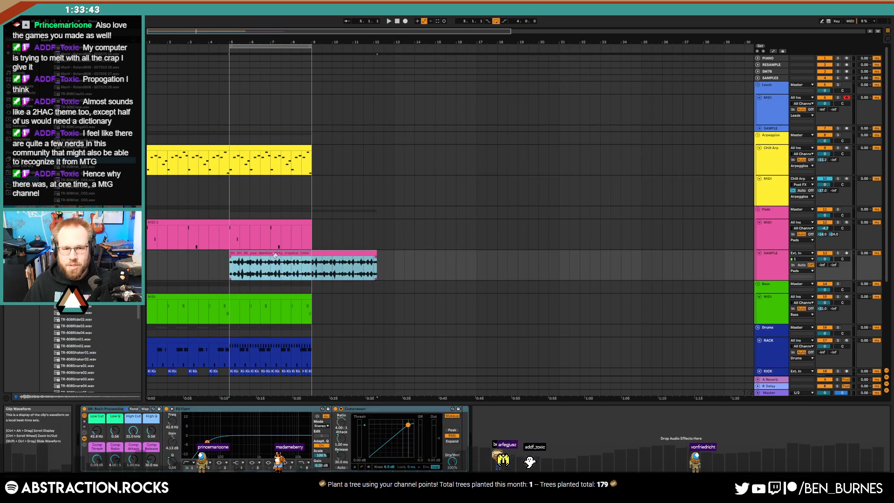
Set the dirty tropical pad clip's original tempo to 95 BPM.
{"action": "double_click", "coordinate": [277, 255]}
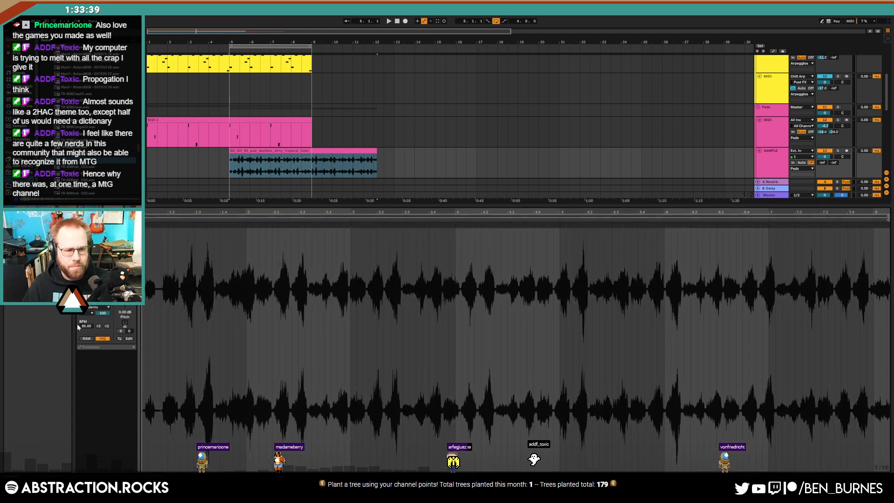
{"action": "type", "text": "95"}
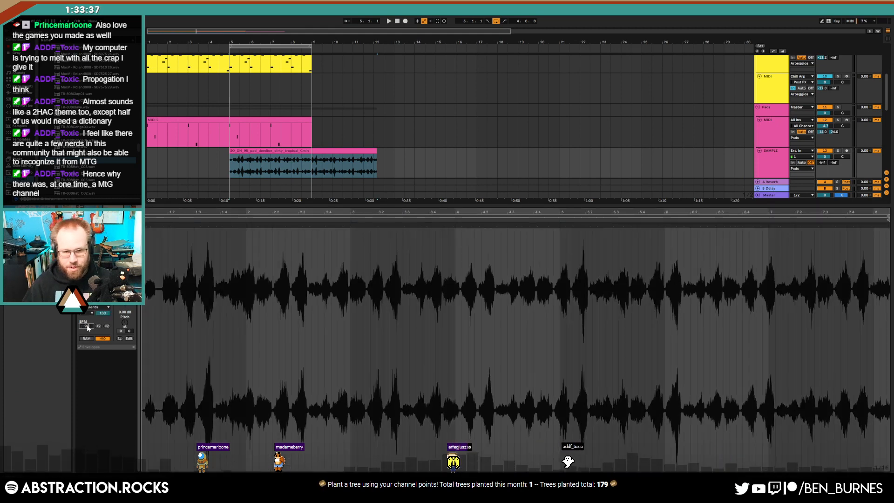
{"action": "key", "text": "Return"}
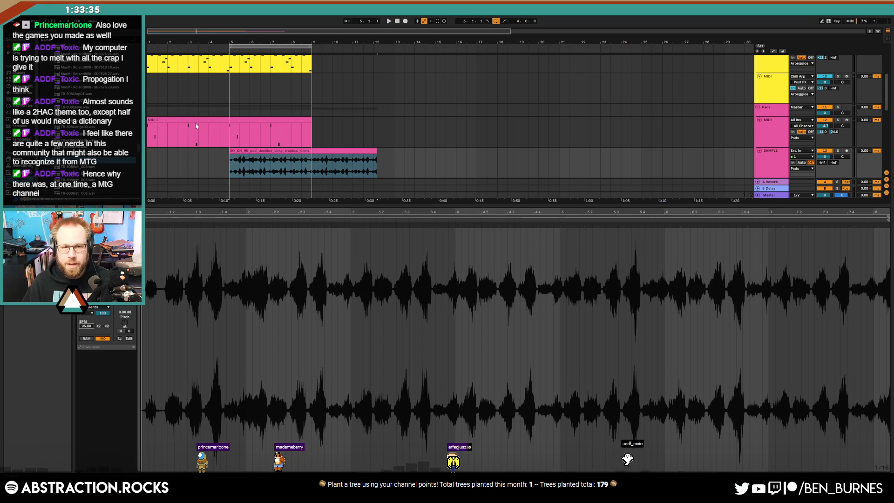
Lengthen the dirty tropical pad clip to eight bars and move it to start at bar 9.
{"action": "left_click_drag", "start_coordinate": [376, 151], "coordinate": [449, 164]}
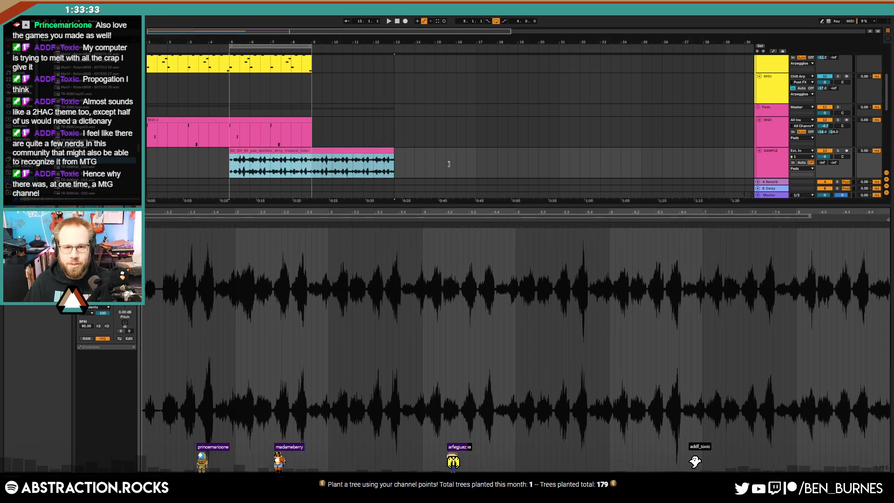
{"action": "left_click_drag", "start_coordinate": [344, 149], "coordinate": [427, 161]}
{"action": "left_click", "coordinate": [495, 170]}
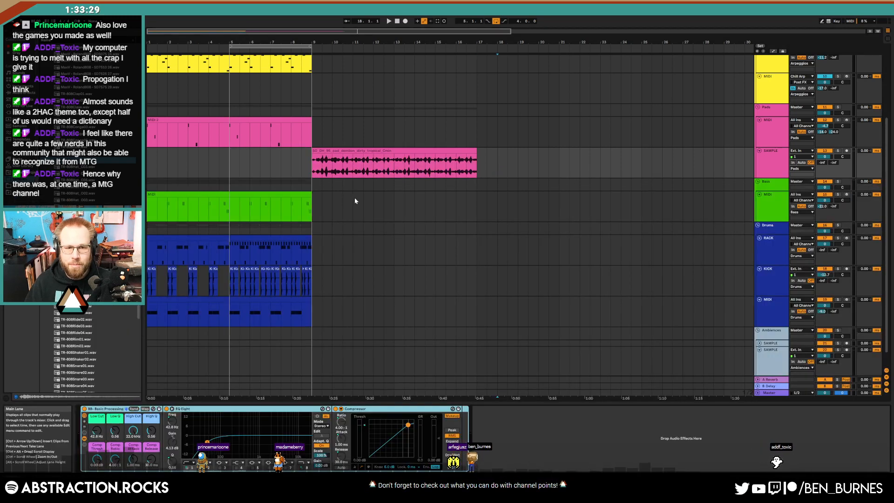
Extend the Pads MIDI clip's end from bar 9 to bar 17 so its chords repeat.
{"action": "left_click", "coordinate": [286, 122]}
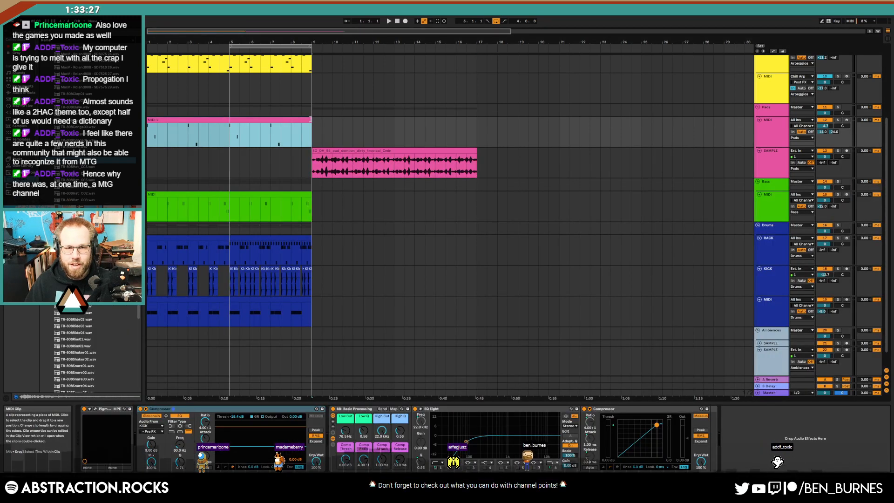
{"action": "left_click_drag", "start_coordinate": [311, 131], "coordinate": [520, 131]}
{"action": "left_click", "coordinate": [466, 185]}
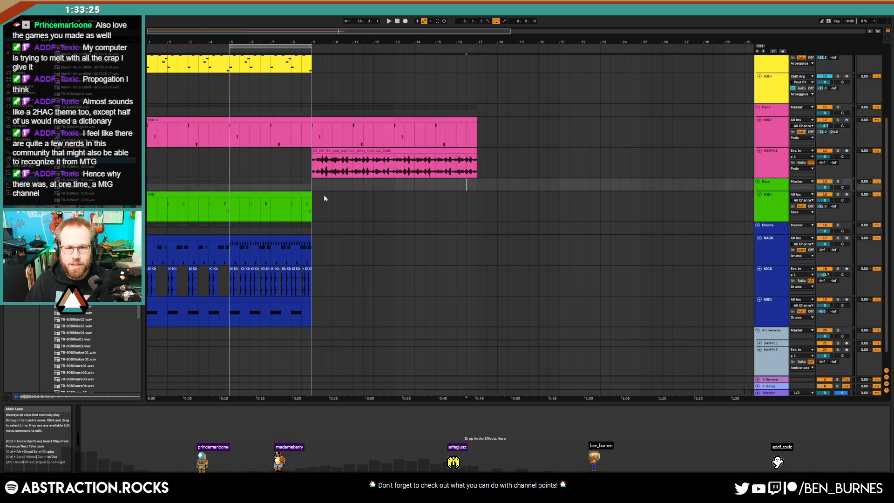
Play the dirty tropical pad sample against the chords from bar 9 and delete its clip.
{"action": "left_click", "coordinate": [308, 174]}
{"action": "key", "text": "space"}
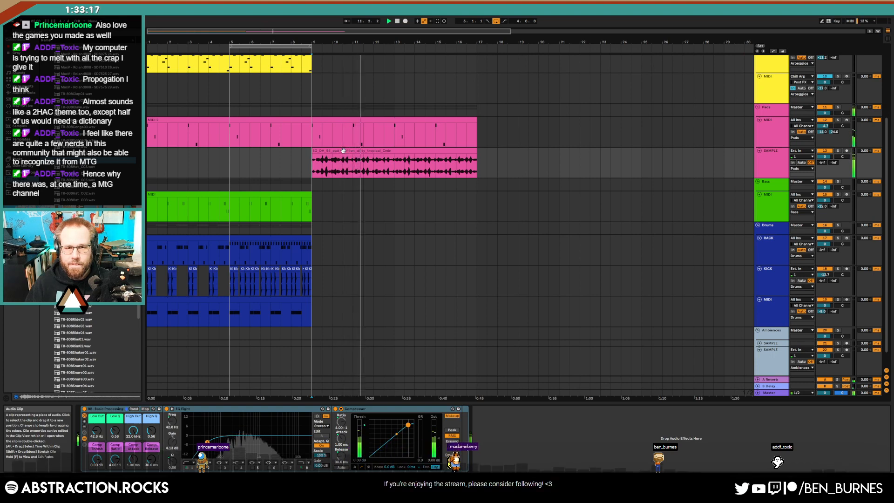
{"action": "left_click", "coordinate": [424, 162]}
{"action": "key", "text": "space"}
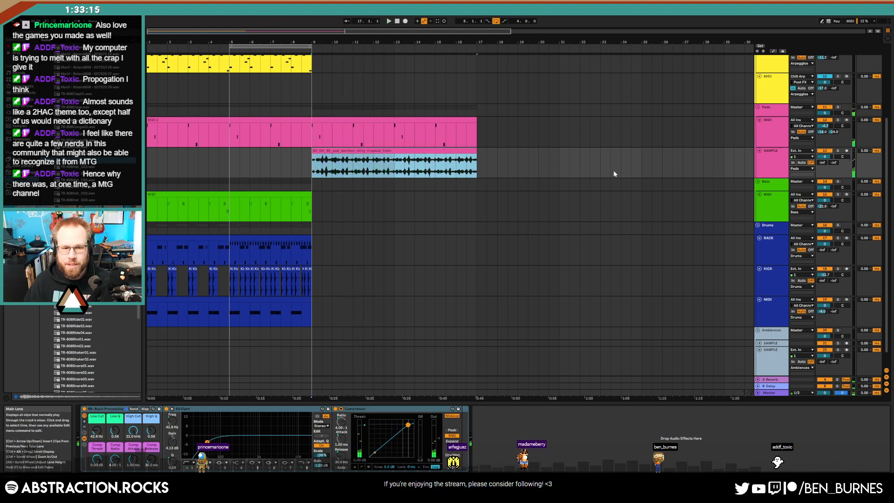
{"action": "key", "text": "Delete"}
Reopen the ADSR Sample Manager on the SAMPLES track and audition randomly chosen samples.
{"action": "scroll", "coordinate": [482, 214], "scroll_direction": "up", "scroll_amount": 4}
{"action": "left_click", "coordinate": [771, 79]}
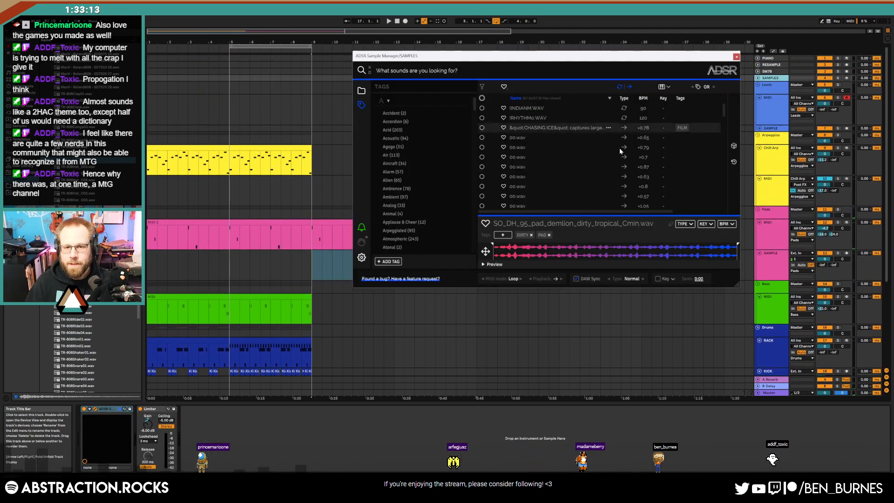
{"action": "left_click", "coordinate": [735, 146]}
{"action": "left_click", "coordinate": [735, 145]}
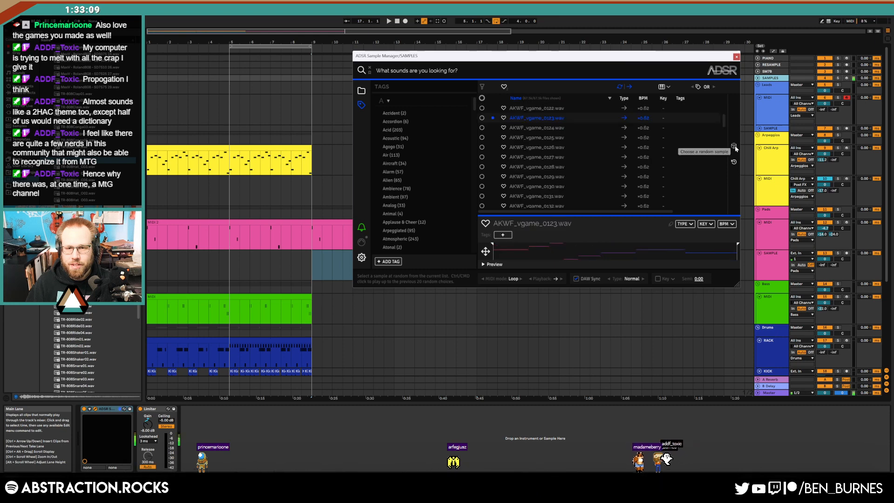
Load VMH1 Claps & Snares 104.wav from the recent files onto an empty Drum Rack pad of the RACK track.
{"action": "left_click", "coordinate": [734, 161]}
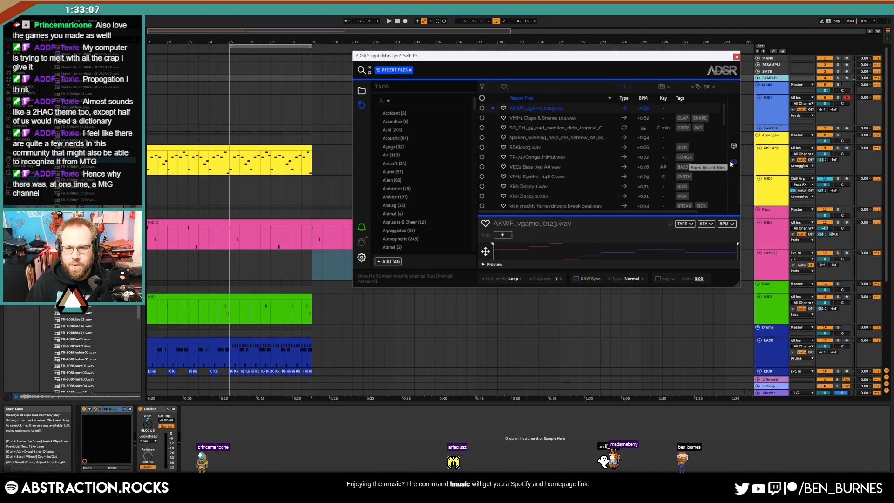
{"action": "left_click", "coordinate": [538, 119]}
{"action": "scroll", "coordinate": [308, 337], "scroll_direction": "down", "scroll_amount": 2}
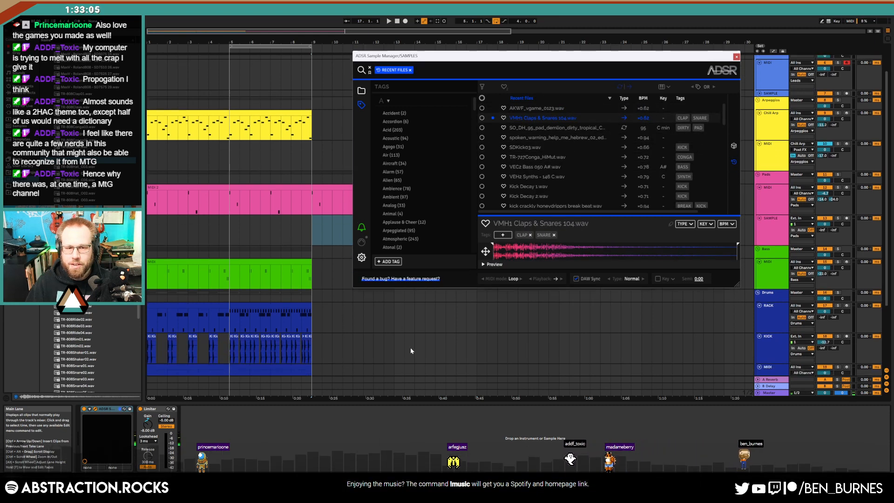
{"action": "left_click_drag", "start_coordinate": [534, 119], "coordinate": [771, 311]}
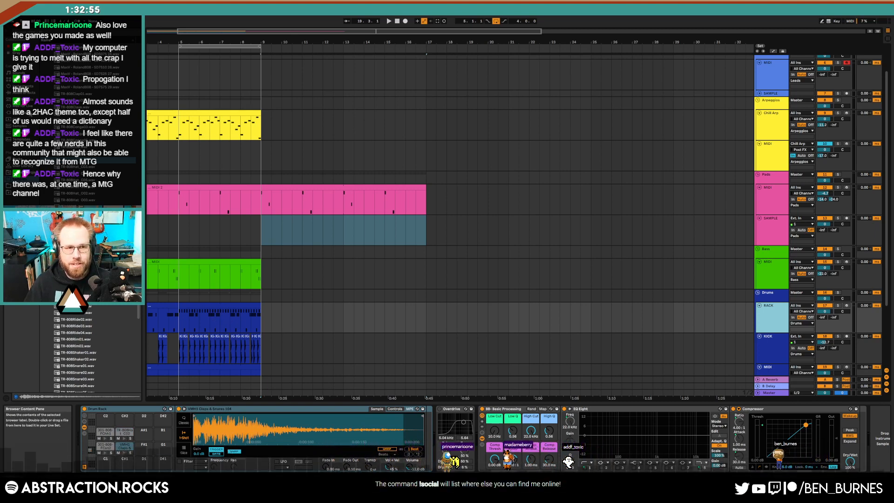
Add the ValhallaSupermassive effect after the clap sample inside its Drum Rack pad.
{"action": "left_click", "coordinate": [21, 114]}
{"action": "left_click", "coordinate": [48, 67]}
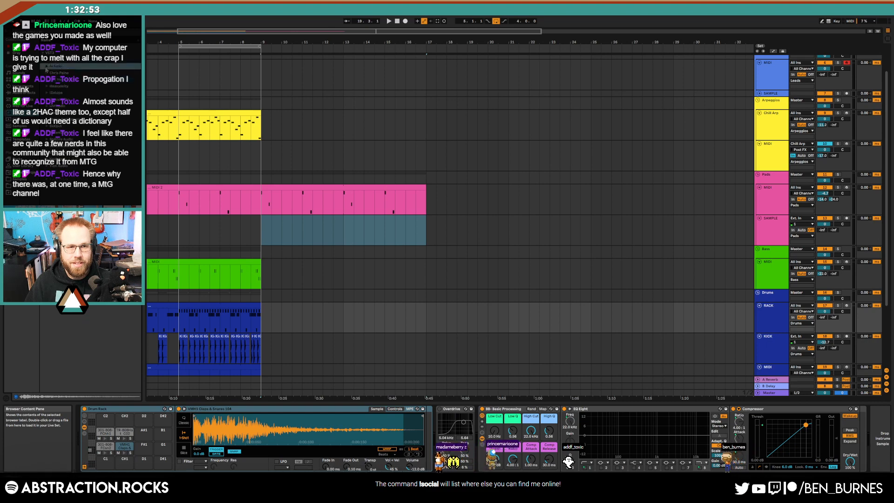
{"action": "left_click", "coordinate": [49, 147]}
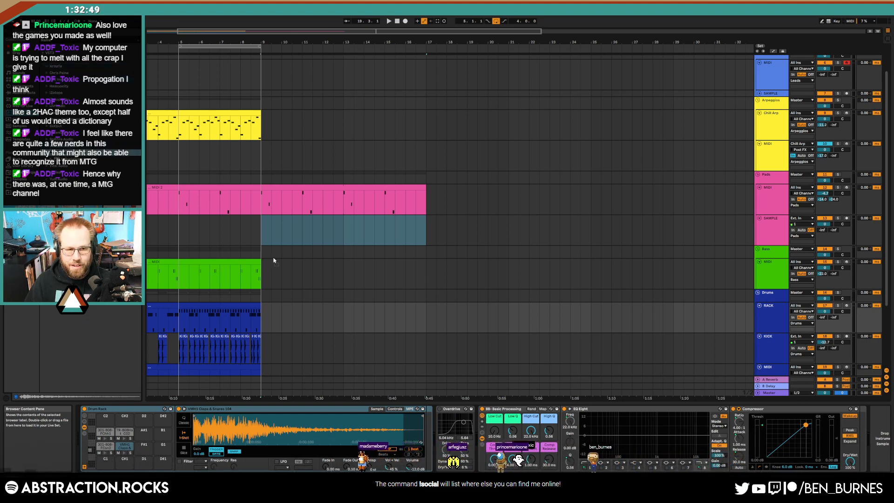
{"action": "left_click_drag", "start_coordinate": [77, 159], "coordinate": [180, 312]}
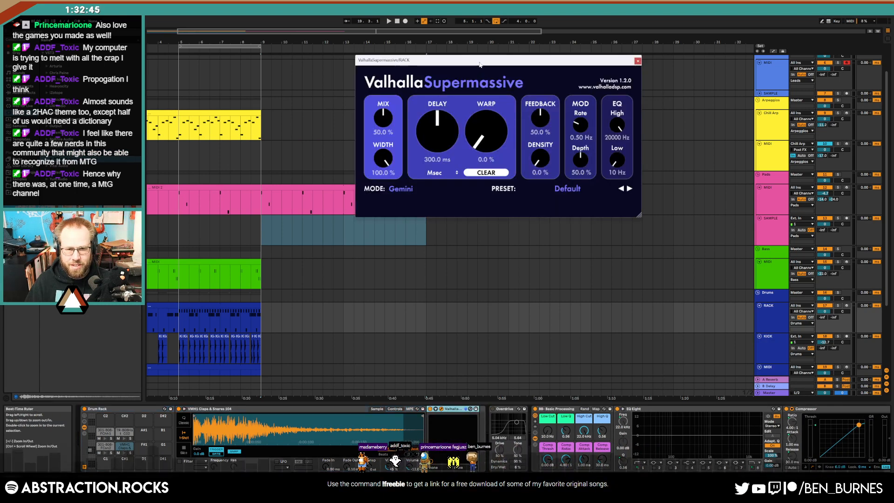
{"action": "left_click_drag", "start_coordinate": [480, 65], "coordinate": [550, 157]}
Switch Supermassive to the Hydra mode and preview the clap pad through it.
{"action": "left_click", "coordinate": [469, 282]}
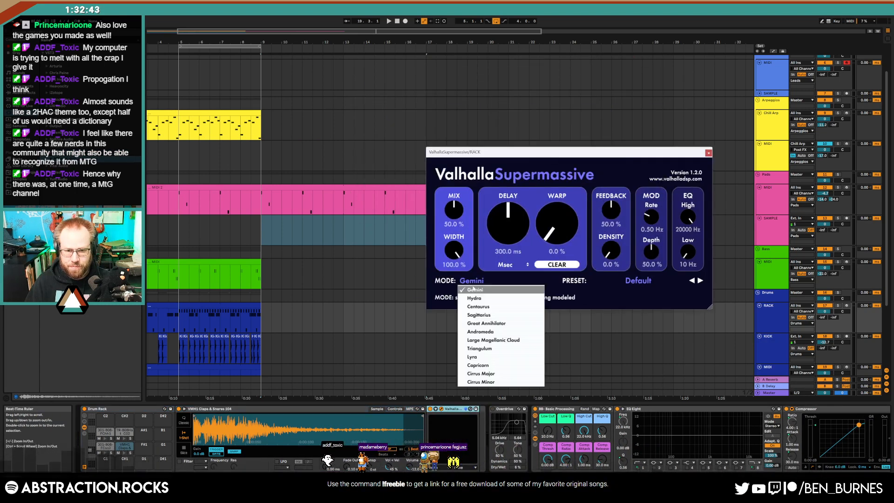
{"action": "left_click", "coordinate": [470, 293]}
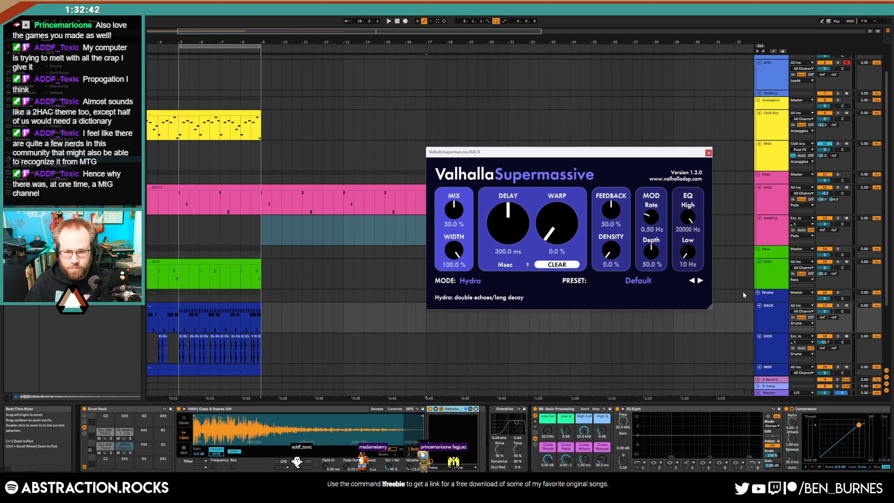
{"action": "left_click", "coordinate": [124, 453]}
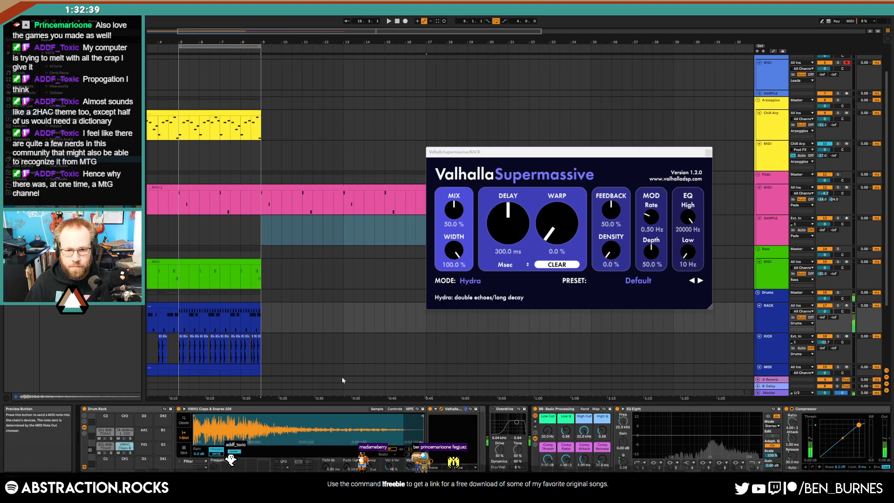
Switch Supermassive to the Centaurus mode, with the mix at 30% and the delay at 189.6 ms.
{"action": "left_click", "coordinate": [469, 281]}
{"action": "left_click", "coordinate": [470, 305]}
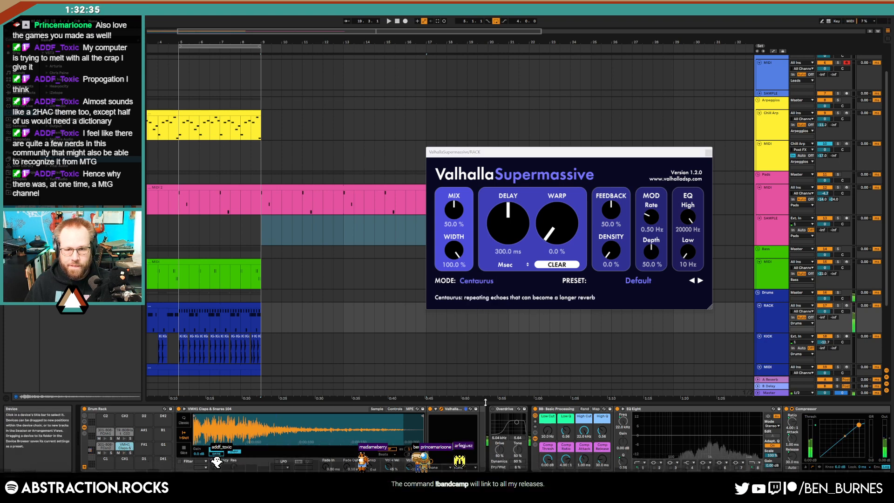
{"action": "left_click_drag", "start_coordinate": [460, 223], "coordinate": [509, 239]}
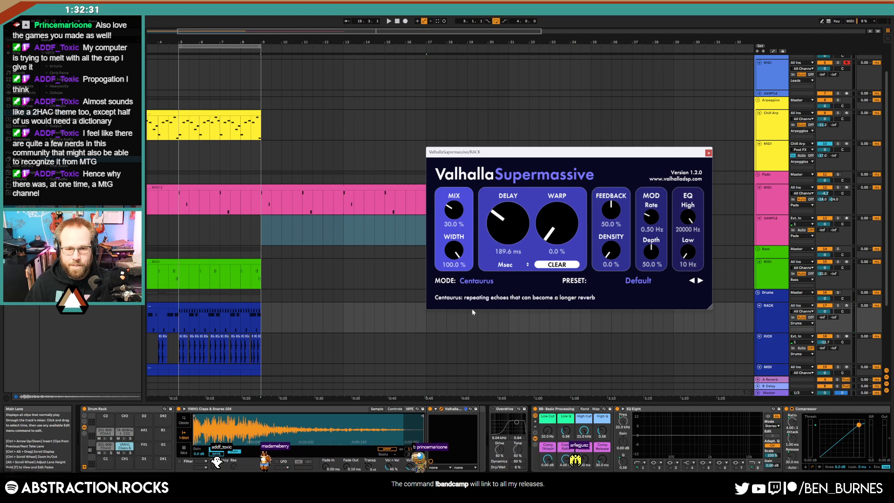
Change Supermassive's mode to Sagittarius and preview the clap pad.
{"action": "left_click", "coordinate": [480, 281]}
{"action": "left_click", "coordinate": [479, 314]}
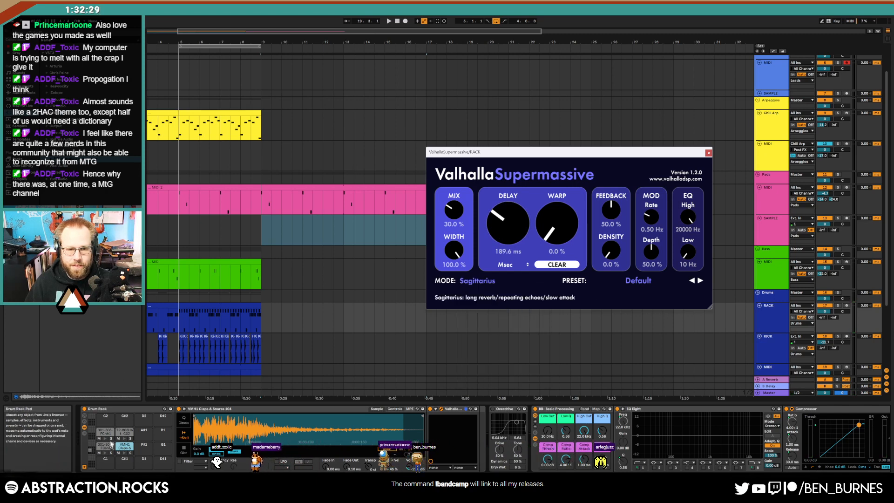
{"action": "left_click", "coordinate": [123, 453]}
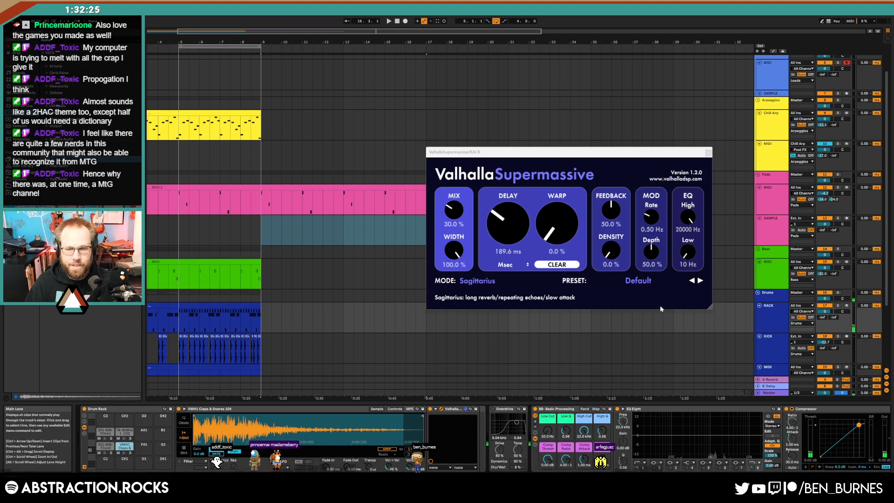
Play the arrangement from the beginning to judge the reverberated clap in context.
{"action": "left_click", "coordinate": [397, 21]}
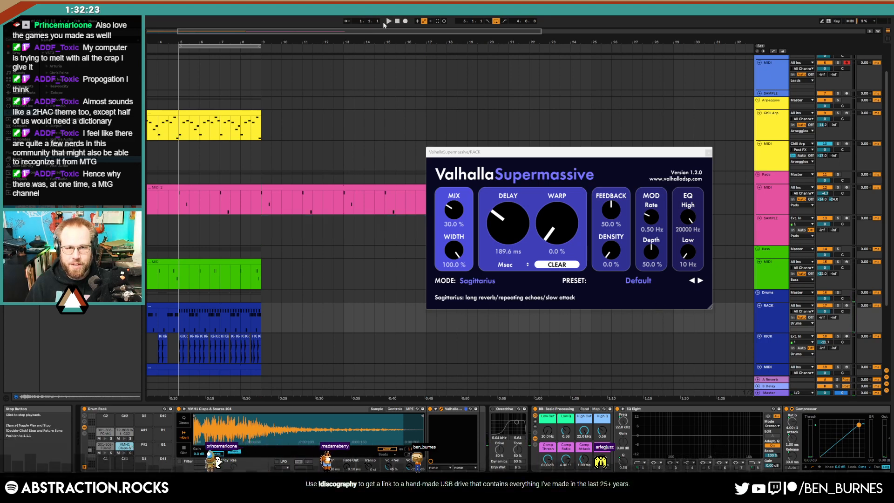
{"action": "key", "text": "space"}
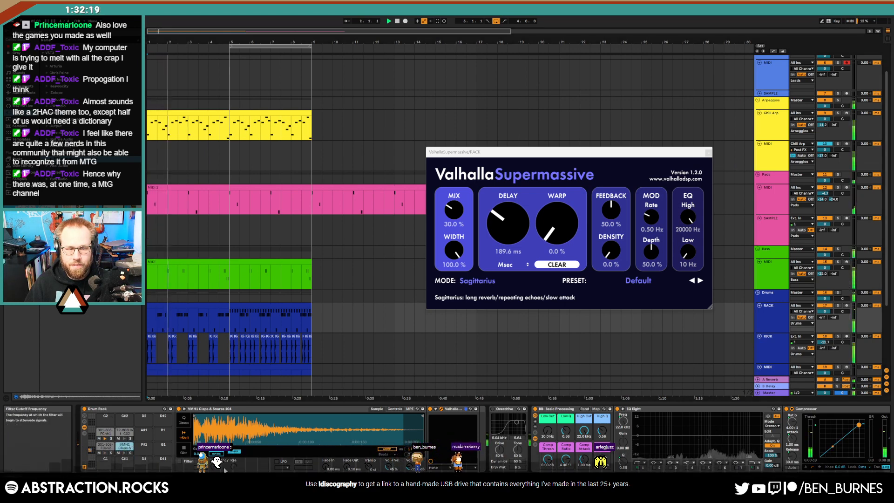
{"action": "key", "text": "space"}
Close Supermassive and delete the clap sample with its effect from the Drum Rack pad.
{"action": "left_click", "coordinate": [708, 153]}
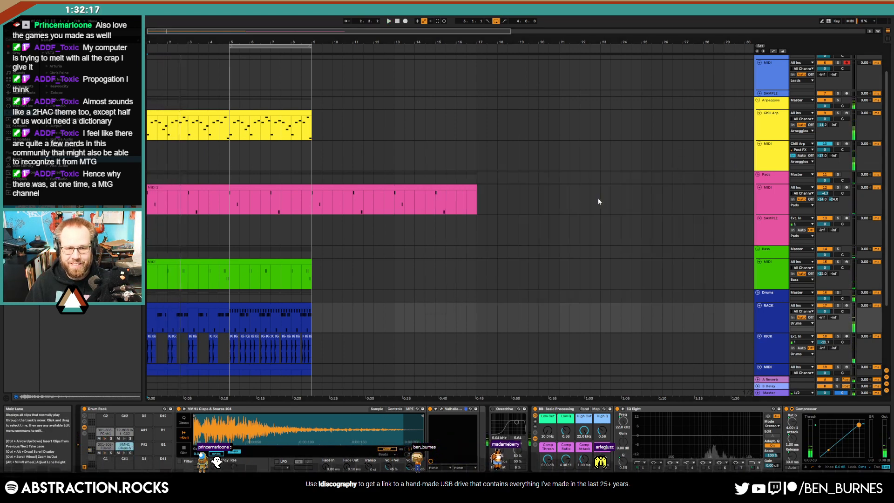
{"action": "mouse_move", "coordinate": [129, 456]}
{"action": "key", "text": "Delete"}
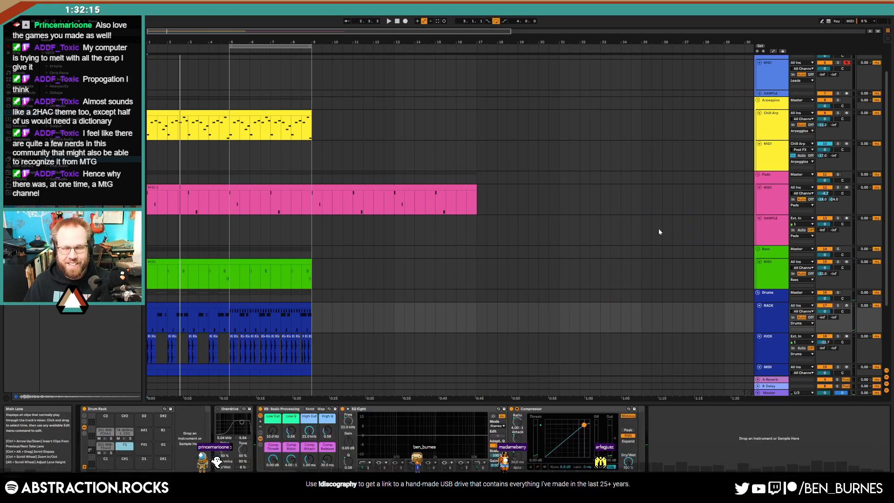
Remove the recent-files filter in the ADSR Sample Manager and audition random samples from the whole library.
{"action": "scroll", "coordinate": [670, 210], "scroll_direction": "up", "scroll_amount": 2}
{"action": "left_click", "coordinate": [771, 78]}
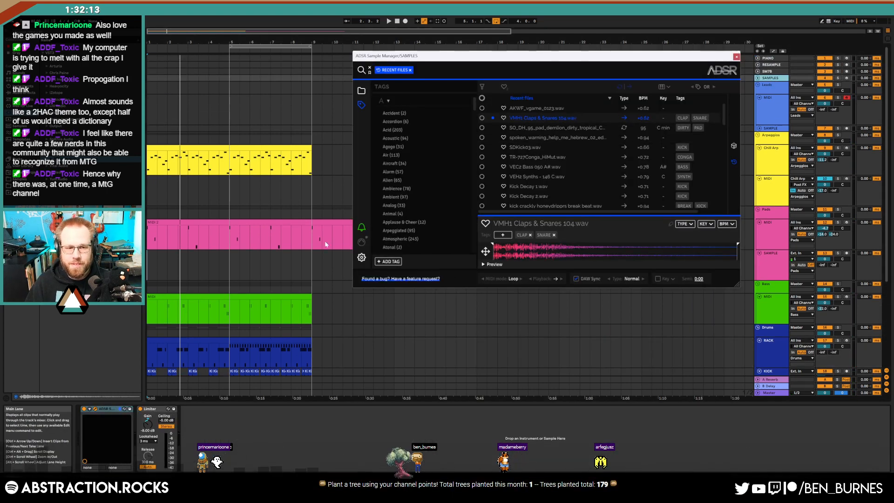
{"action": "left_click", "coordinate": [734, 147]}
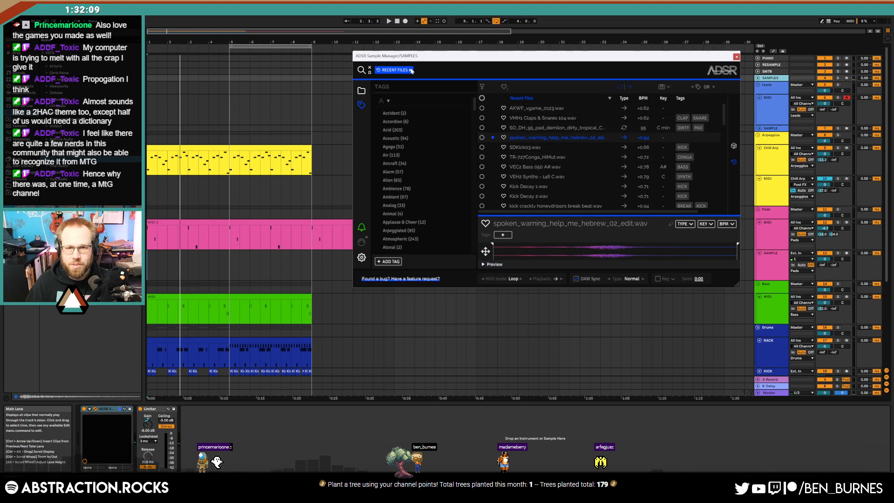
{"action": "left_click", "coordinate": [411, 70]}
{"action": "left_click", "coordinate": [734, 147]}
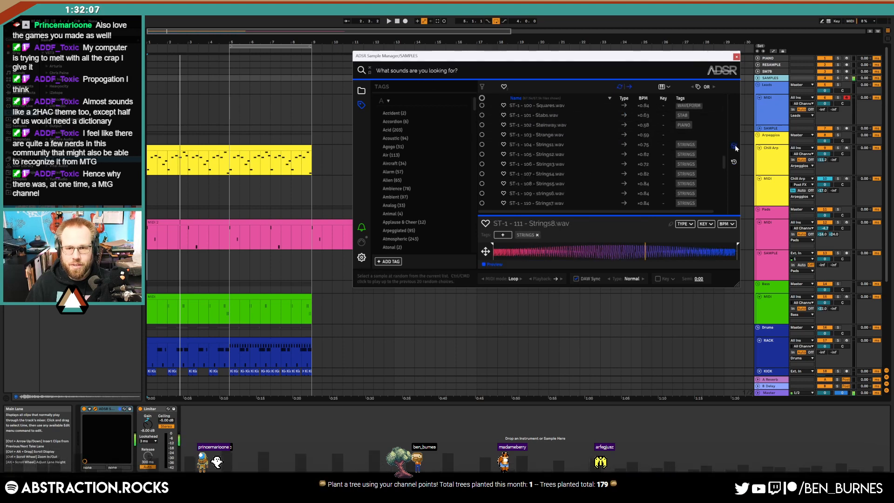
{"action": "left_click", "coordinate": [735, 146]}
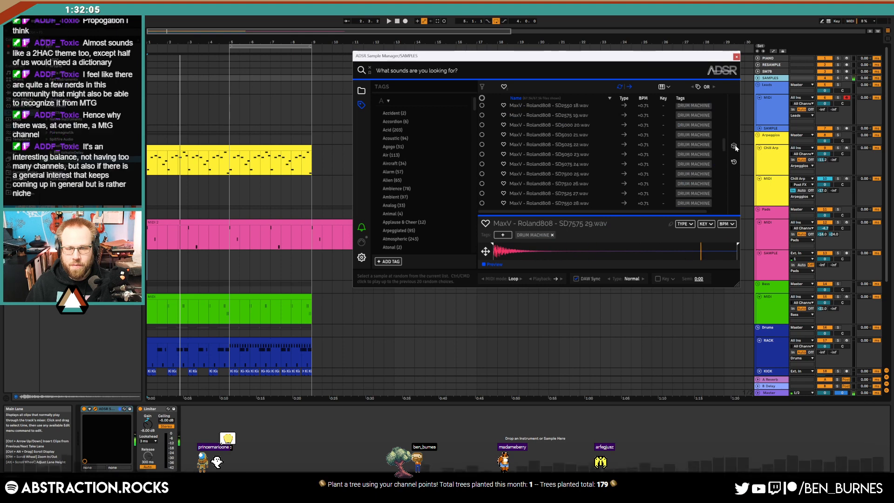
Audition further random samples from the ADSR library, up to a medium VFX2 sweep.
{"action": "left_click", "coordinate": [734, 147]}
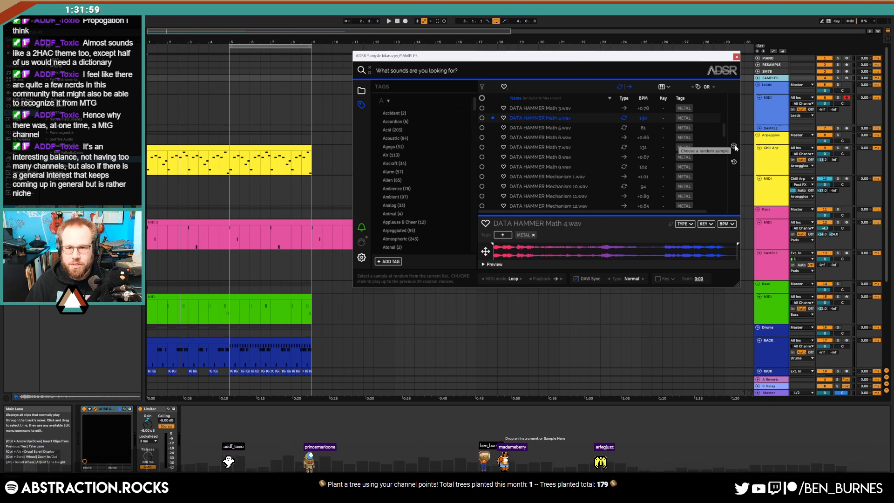
{"action": "left_click", "coordinate": [734, 146]}
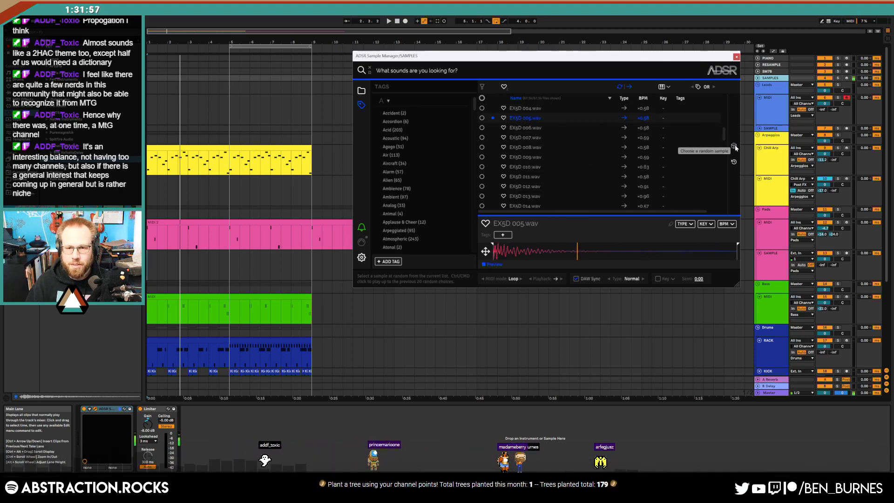
{"action": "left_click", "coordinate": [735, 146]}
{"action": "left_click", "coordinate": [735, 146]}
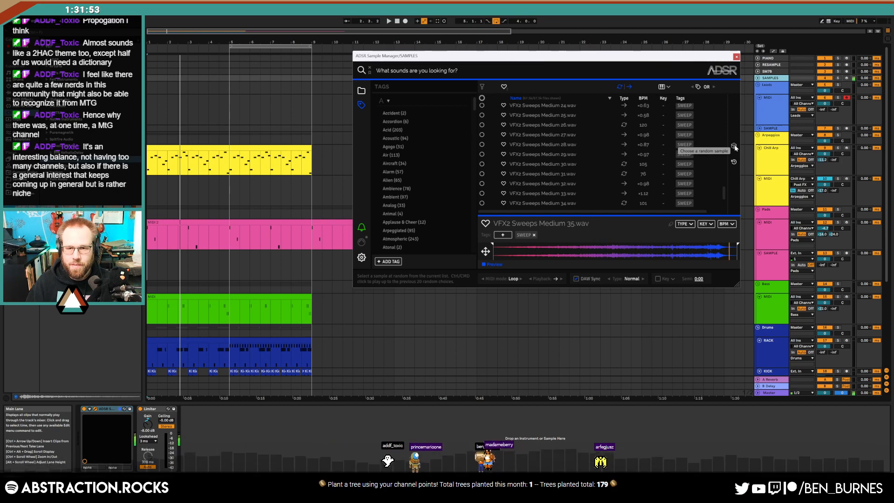
Place the VFX2 Sweeps Medium 35 sample in the arrangement on the Ambiences sample track, leading up to bar 9.
{"action": "scroll", "coordinate": [580, 134], "scroll_direction": "down", "scroll_amount": 1}
{"action": "scroll", "coordinate": [330, 201], "scroll_direction": "down", "scroll_amount": 5}
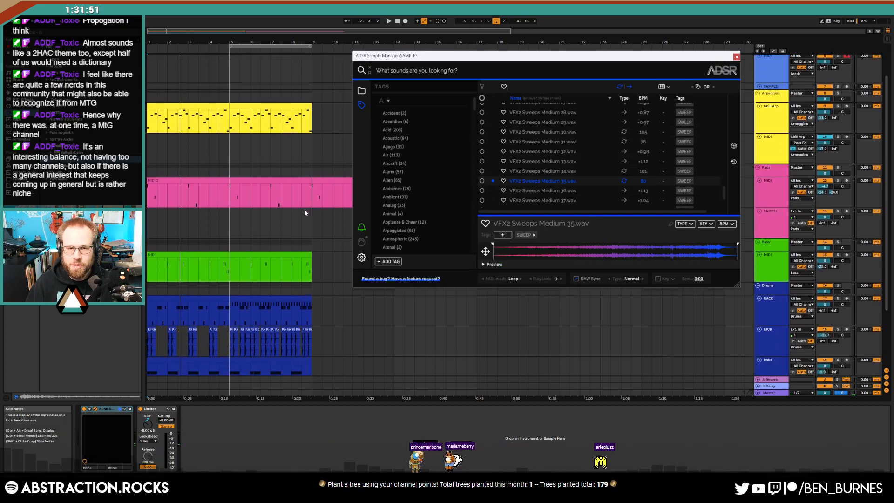
{"action": "left_click_drag", "start_coordinate": [529, 180], "coordinate": [291, 349]}
{"action": "key", "text": "z"}
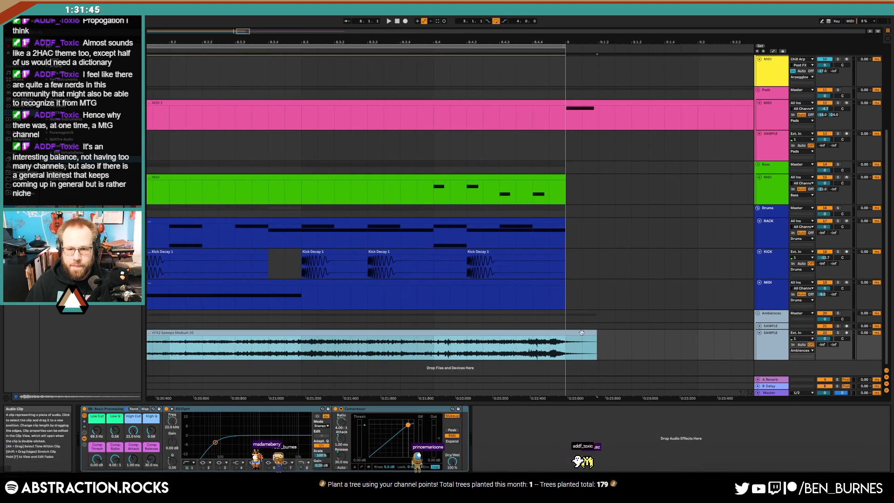
Adjust the sweep clip's position around bar 9 and move its track above the empty Ambiences sample track.
{"action": "left_click_drag", "start_coordinate": [585, 344], "coordinate": [612, 339]}
{"action": "key", "text": "x"}
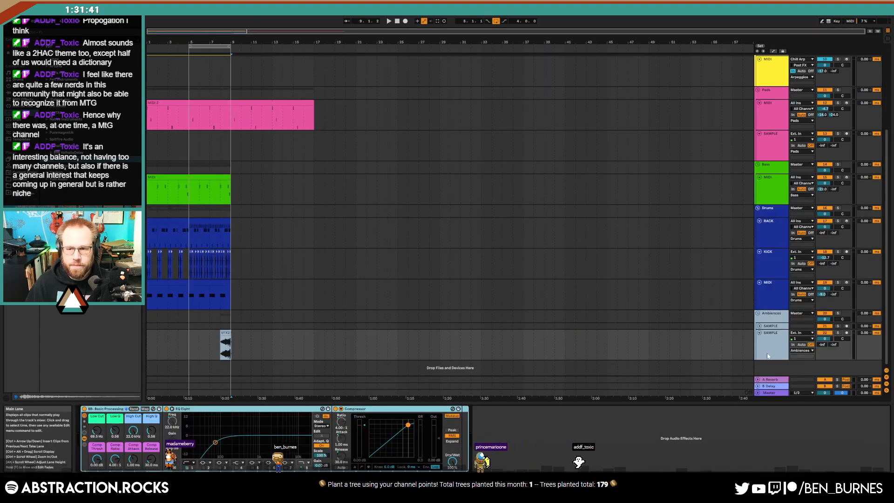
{"action": "left_click", "coordinate": [768, 356]}
{"action": "left_click_drag", "start_coordinate": [771, 340], "coordinate": [771, 324]}
Lower the sweep track's volume, raise its Low Cut to 260 Hz and feed it into the reverb send.
{"action": "left_click_drag", "start_coordinate": [824, 332], "coordinate": [824, 344]}
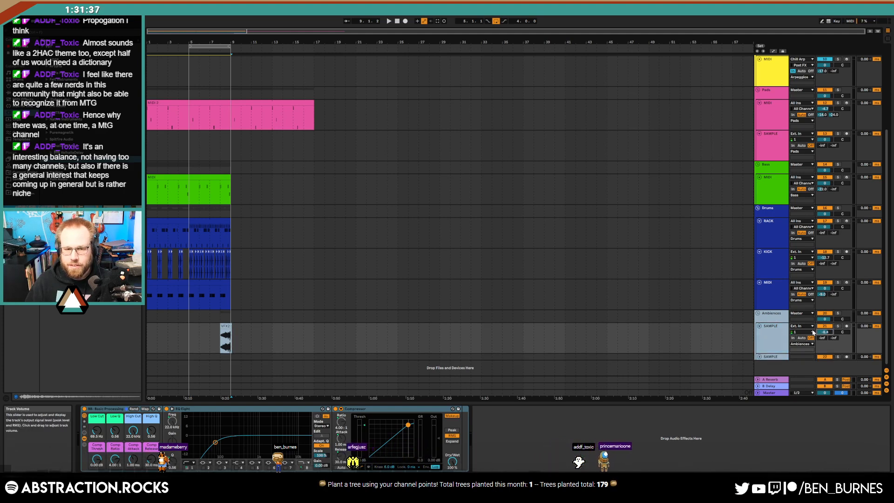
{"action": "left_click_drag", "start_coordinate": [97, 431], "coordinate": [115, 442]}
{"action": "left_click_drag", "start_coordinate": [823, 338], "coordinate": [822, 324]}
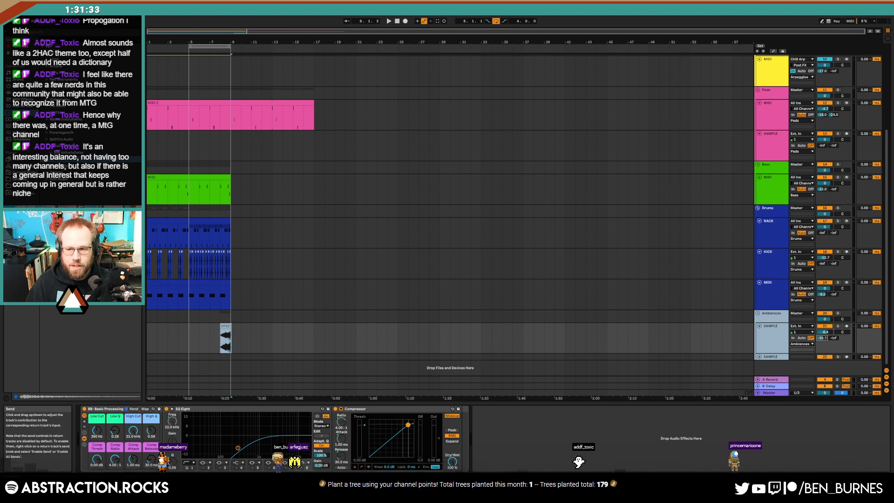
Play the track from bar 4 and, while listening, lower the sweep track's volume to -20.3 dB.
{"action": "left_click", "coordinate": [184, 52]}
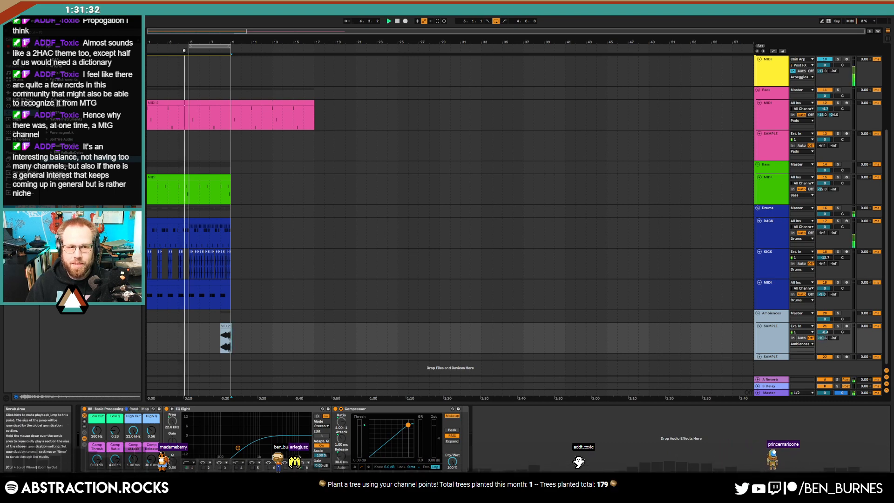
{"action": "left_click", "coordinate": [497, 21]}
{"action": "key", "text": "ctrl+l"}
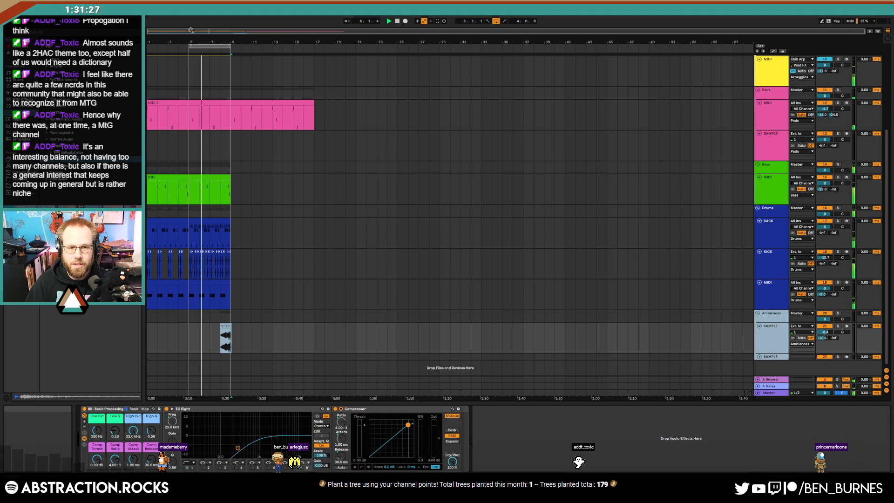
{"action": "left_click_drag", "start_coordinate": [191, 31], "coordinate": [314, 60]}
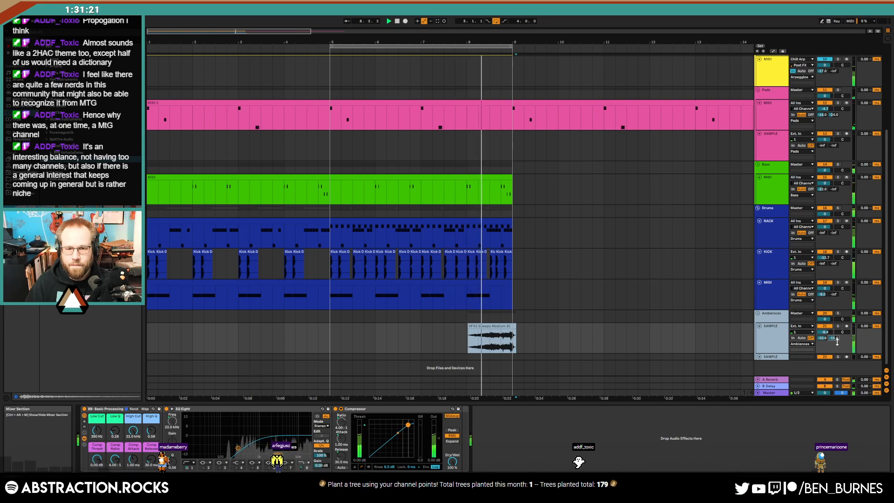
{"action": "left_click_drag", "start_coordinate": [826, 332], "coordinate": [825, 345]}
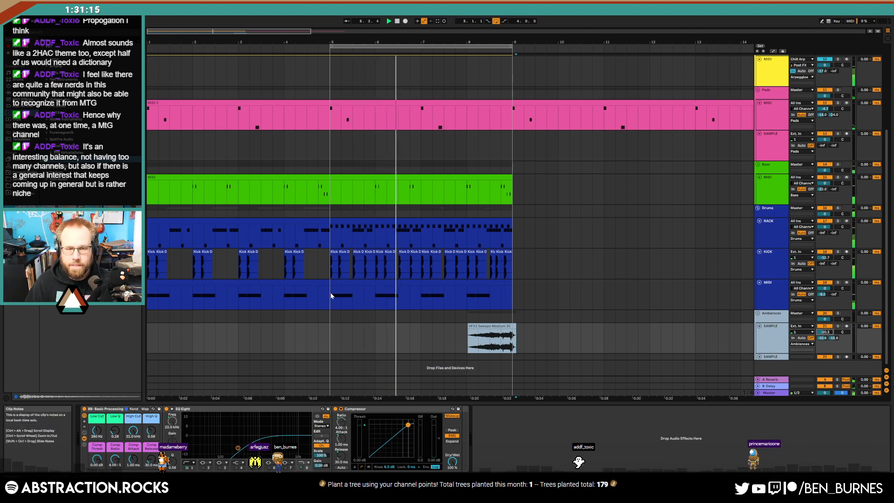
Open the Drums group's MIDI clip at bars 5 to 9 and delete its first C3 note.
{"action": "left_click", "coordinate": [343, 284]}
{"action": "left_click_drag", "start_coordinate": [343, 285], "coordinate": [514, 302]}
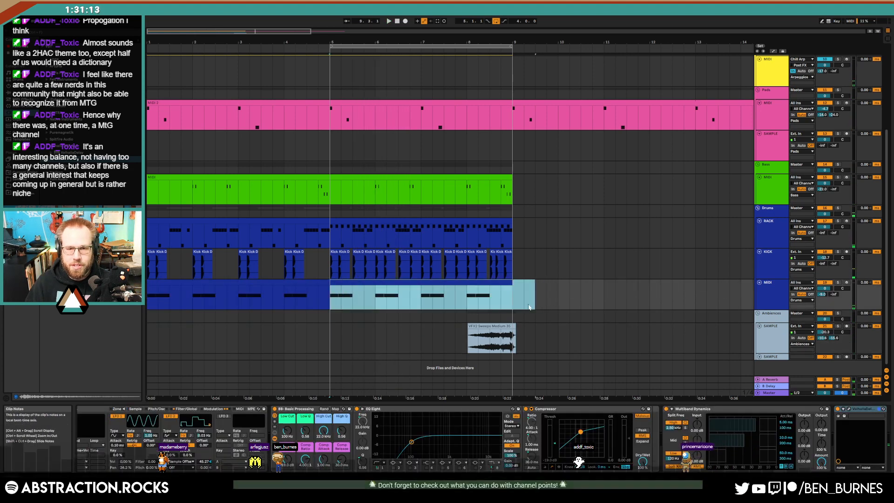
{"action": "double_click", "coordinate": [506, 287]}
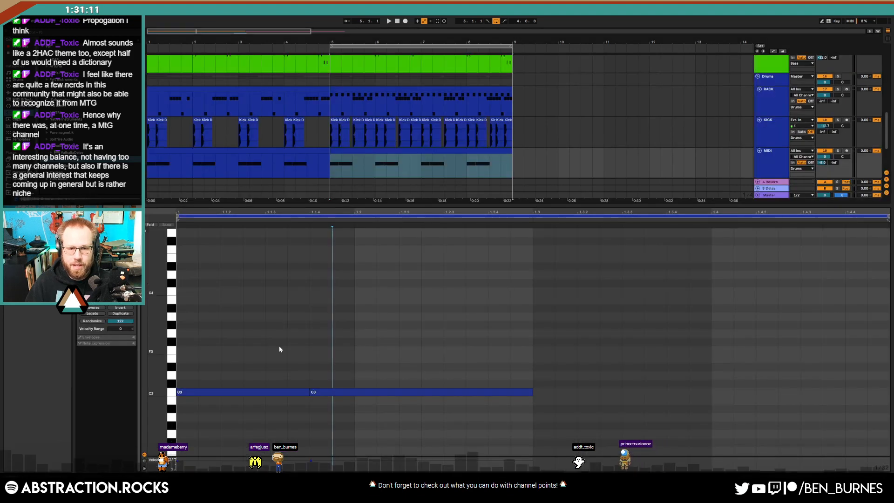
{"action": "left_click", "coordinate": [261, 391]}
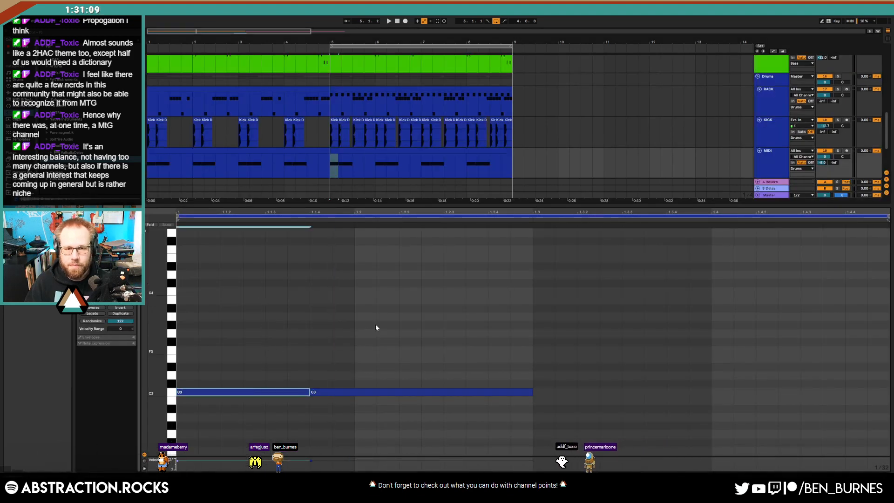
{"action": "key", "text": "Delete"}
Delete the one-bar sections at bars 5 and 7 from the Drums group's MIDI track.
{"action": "left_click_drag", "start_coordinate": [376, 167], "coordinate": [330, 169]}
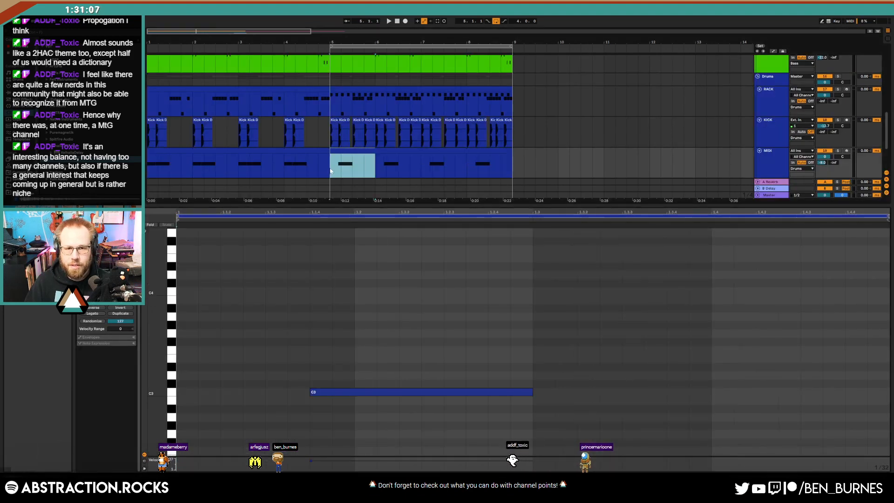
{"action": "key", "text": "Delete"}
{"action": "left_click_drag", "start_coordinate": [423, 164], "coordinate": [465, 164]}
{"action": "key", "text": "Delete"}
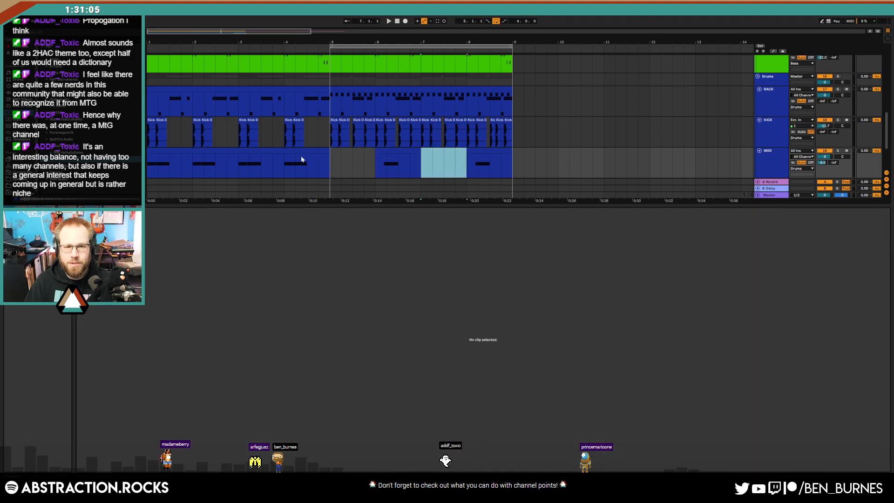
Play the arrangement from bar 4 to judge the thinned drum MIDI part and the sweep.
{"action": "left_click", "coordinate": [286, 160]}
{"action": "key", "text": "space"}
{"action": "key", "text": "shift+Tab"}
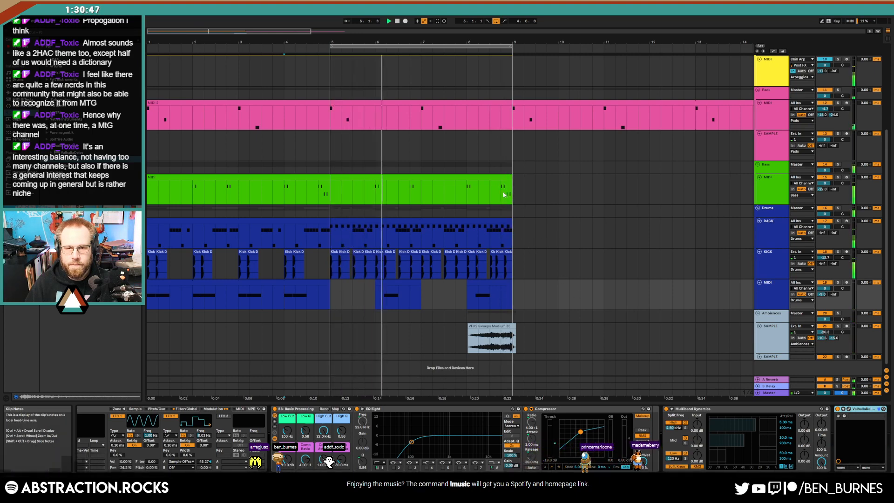
{"action": "scroll", "coordinate": [510, 212], "scroll_direction": "up", "scroll_amount": 2}
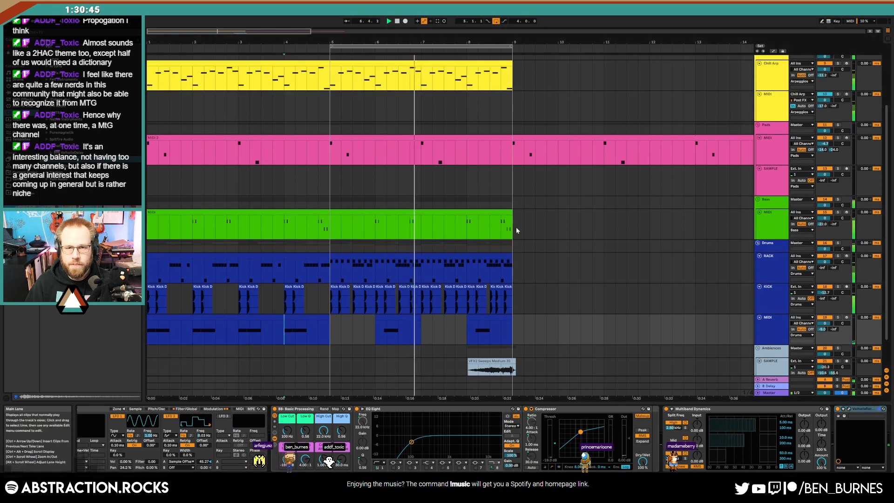
{"action": "scroll", "coordinate": [515, 231], "scroll_direction": "up", "scroll_amount": 2}
{"action": "scroll", "coordinate": [516, 235], "scroll_direction": "down", "scroll_amount": 2}
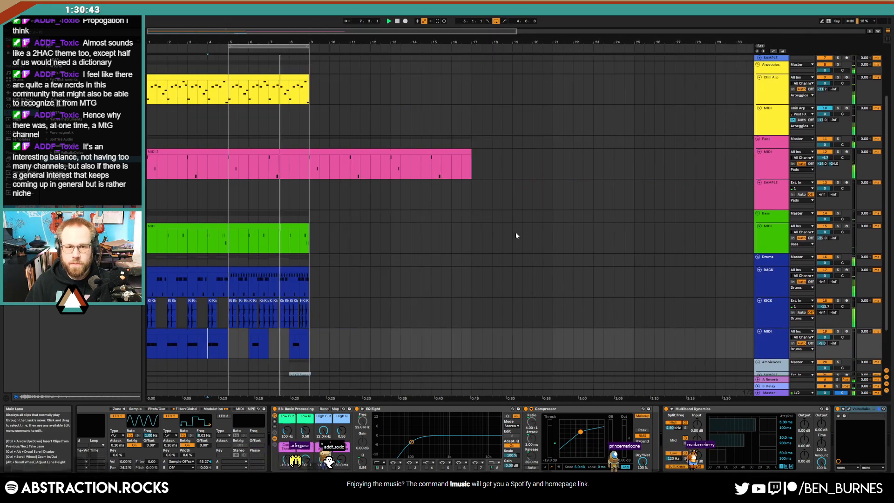
{"action": "scroll", "coordinate": [515, 235], "scroll_direction": "down", "scroll_amount": 3}
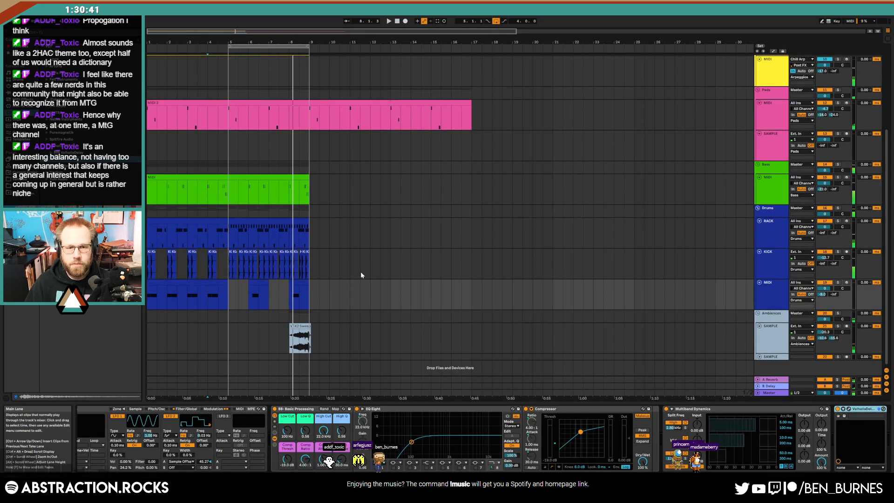
{"action": "scroll", "coordinate": [360, 273], "scroll_direction": "up", "scroll_amount": 2}
{"action": "key", "text": "space"}
Extend the drum RACK clip to bar 17 and duplicate the bass clip across bars 9 to 17.
{"action": "left_click", "coordinate": [291, 248]}
{"action": "left_click_drag", "start_coordinate": [309, 249], "coordinate": [456, 262]}
{"action": "left_click", "coordinate": [367, 282]}
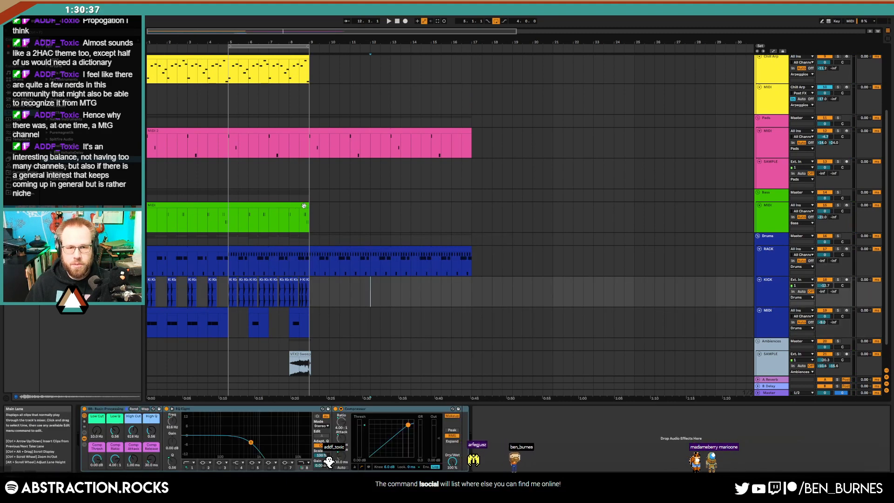
{"action": "left_click_drag", "start_coordinate": [303, 205], "coordinate": [154, 65]}
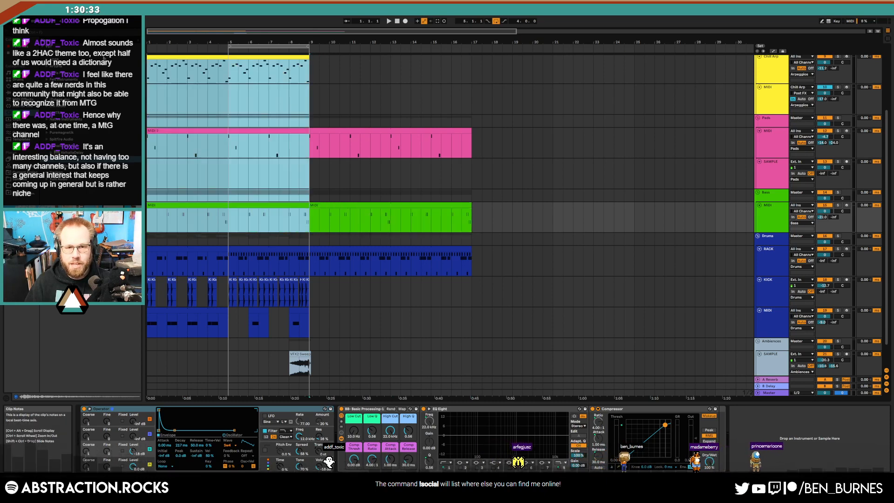
Duplicate the kick clips and the Drums MIDI pattern of bars 5 to 9 until both reach bar 17.
{"action": "left_click_drag", "start_coordinate": [312, 295], "coordinate": [242, 287]}
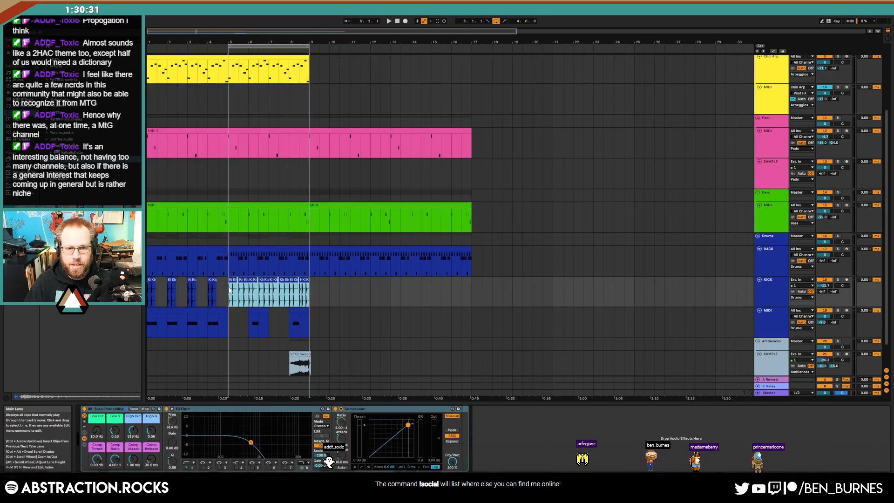
{"action": "key", "text": "ctrl+d"}
{"action": "left_click_drag", "start_coordinate": [309, 324], "coordinate": [230, 326]}
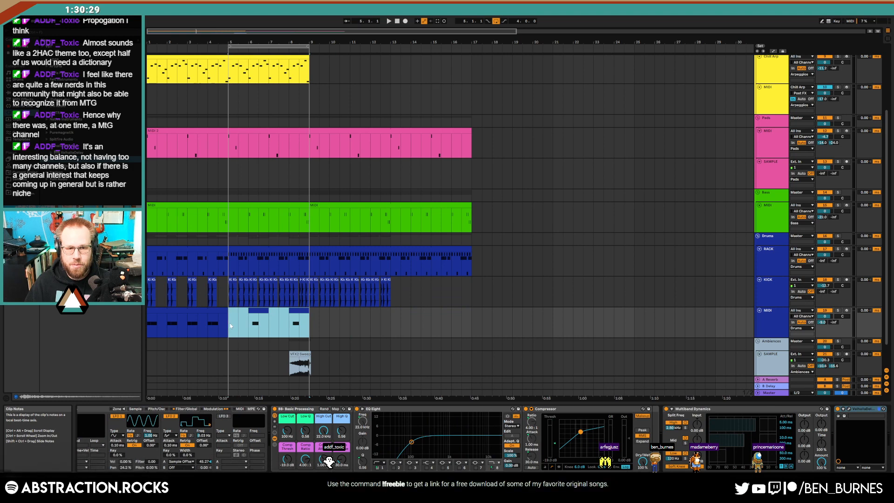
{"action": "key", "text": "ctrl+d"}
{"action": "key", "text": "ctrl+d"}
{"action": "left_click_drag", "start_coordinate": [391, 291], "coordinate": [310, 292]}
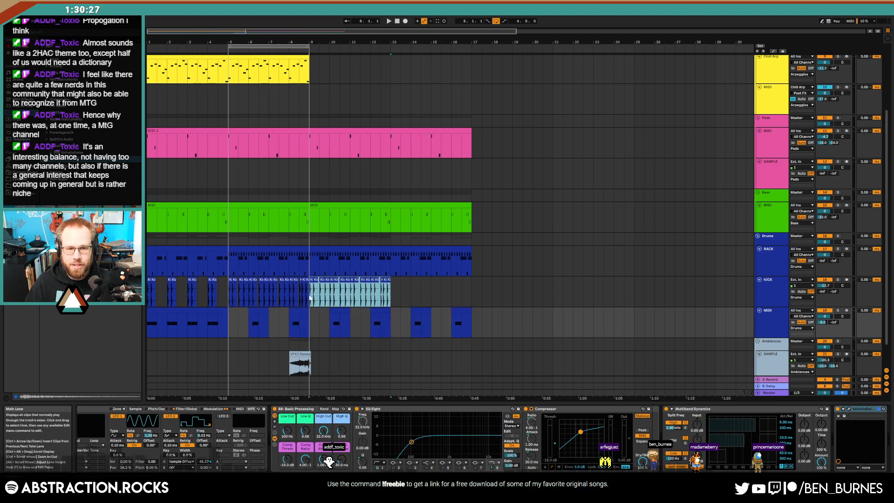
{"action": "key", "text": "ctrl+d"}
Set the loop to bars 9 to 17 and duplicate the Chill Arp clip across that range.
{"action": "left_click_drag", "start_coordinate": [281, 46], "coordinate": [472, 47]}
{"action": "scroll", "coordinate": [367, 133], "scroll_direction": "up", "scroll_amount": 2}
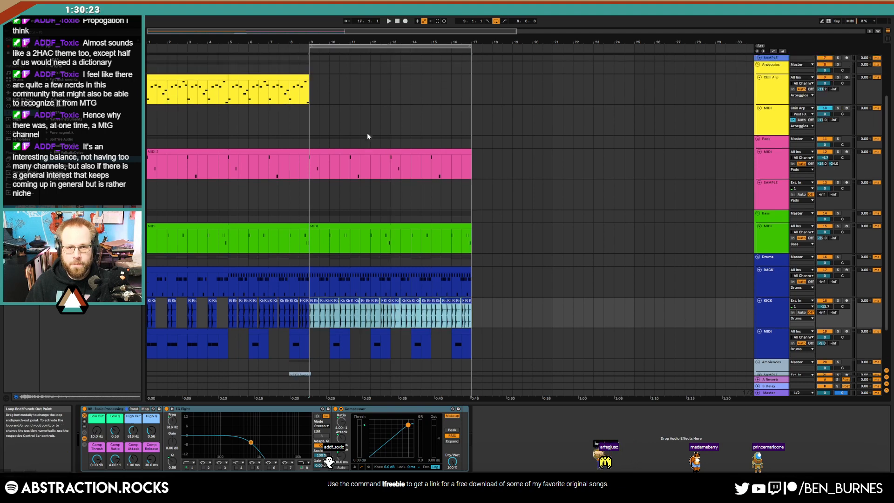
{"action": "left_click", "coordinate": [235, 84]}
{"action": "double_click", "coordinate": [241, 85]}
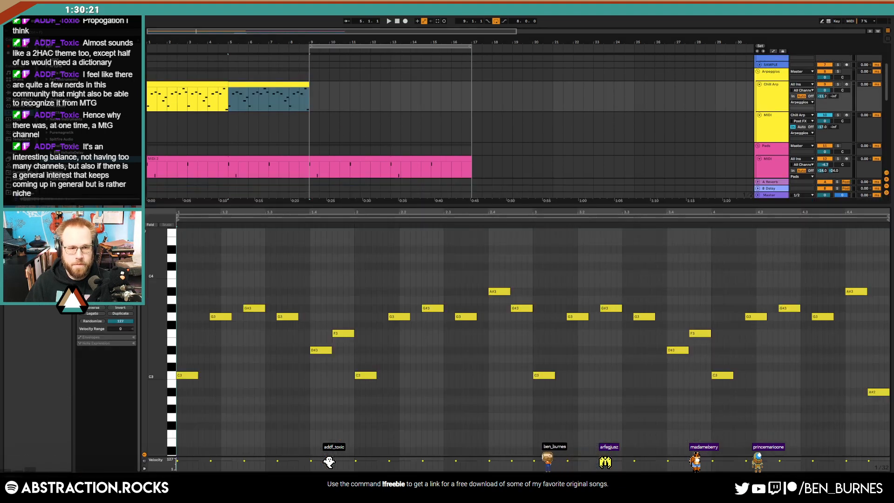
{"action": "left_click", "coordinate": [226, 93], "text": "shift"}
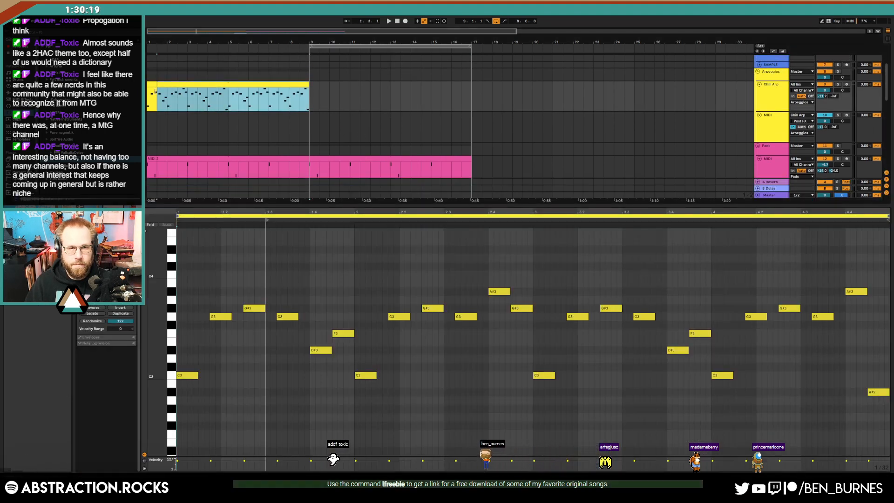
{"action": "key", "text": "ctrl+d"}
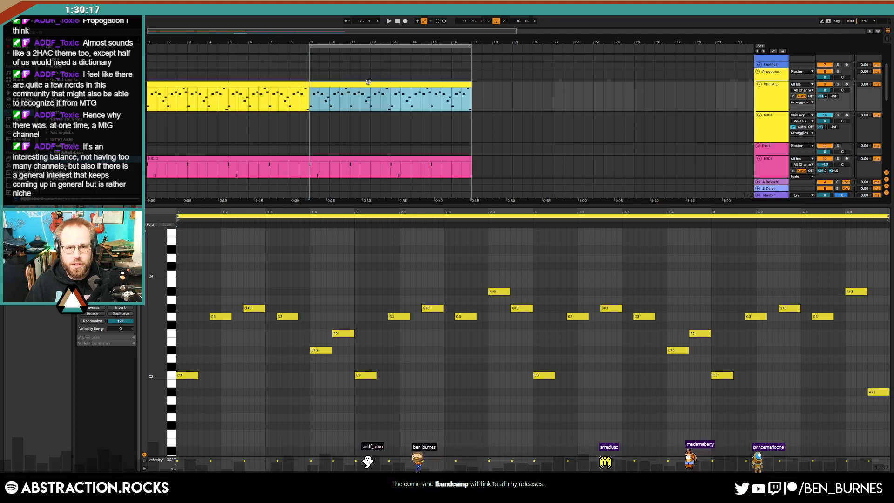
Briefly play the arpeggio from bar 9, then stop and bring up the drum rack's devices.
{"action": "left_click", "coordinate": [226, 363]}
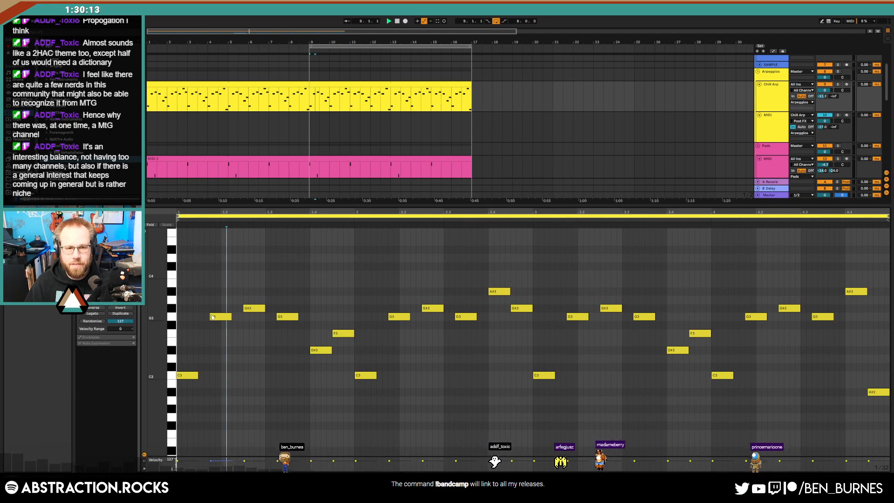
{"action": "key", "text": "space"}
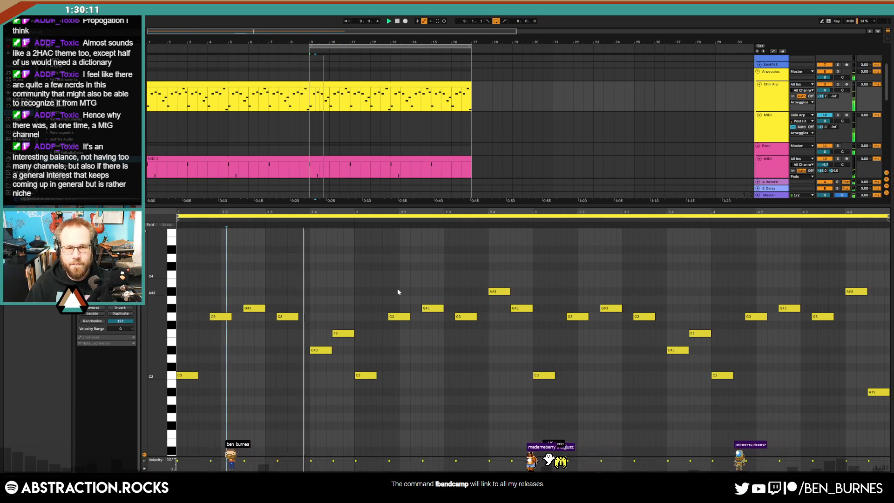
{"action": "key", "text": "shift+Tab"}
{"action": "left_click", "coordinate": [302, 289]}
{"action": "key", "text": "space"}
Duplicate the TR-808Hat Fade Out automation of bars 5 to 9 on the RACK track until it reaches bar 17.
{"action": "key", "text": "a"}
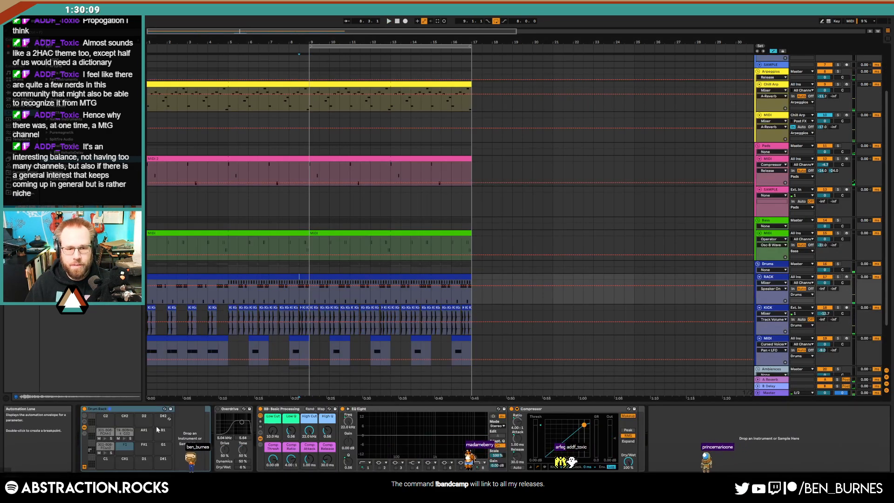
{"action": "left_click", "coordinate": [124, 432]}
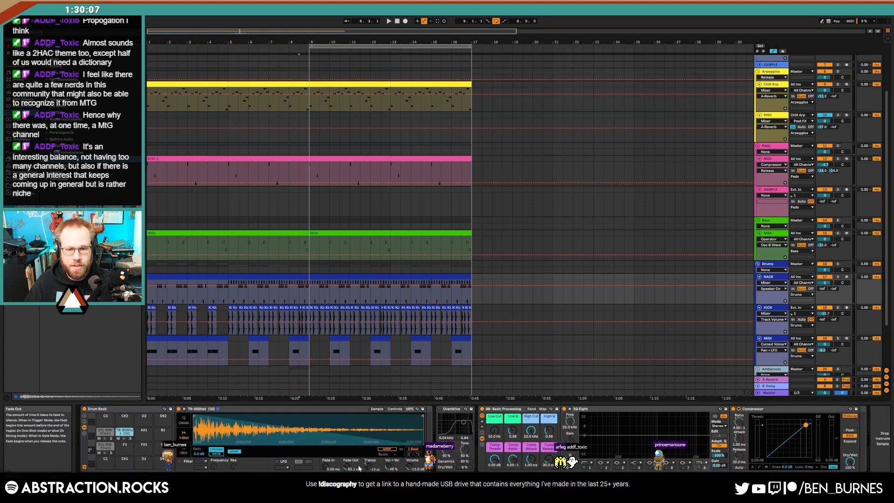
{"action": "left_click_drag", "start_coordinate": [300, 289], "coordinate": [230, 286]}
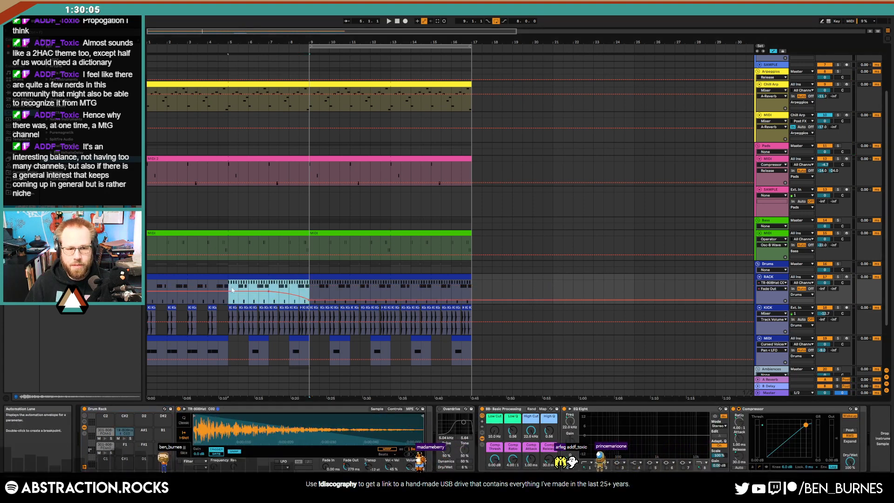
{"action": "key", "text": "ctrl+d"}
{"action": "key", "text": "ctrl+d"}
{"action": "left_click", "coordinate": [308, 282]}
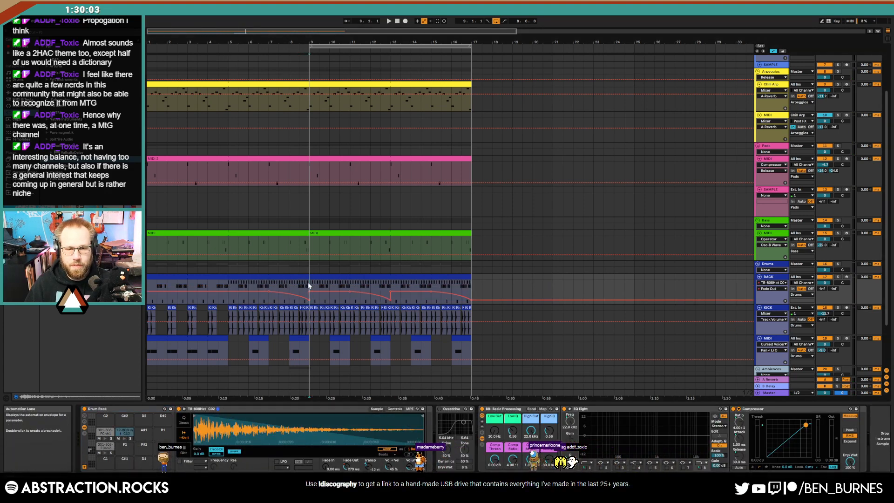
Play from bar 9 and remove the busy hat pattern from bars 5 to 9 of the RACK track so it starts at bar 9.
{"action": "key", "text": "space"}
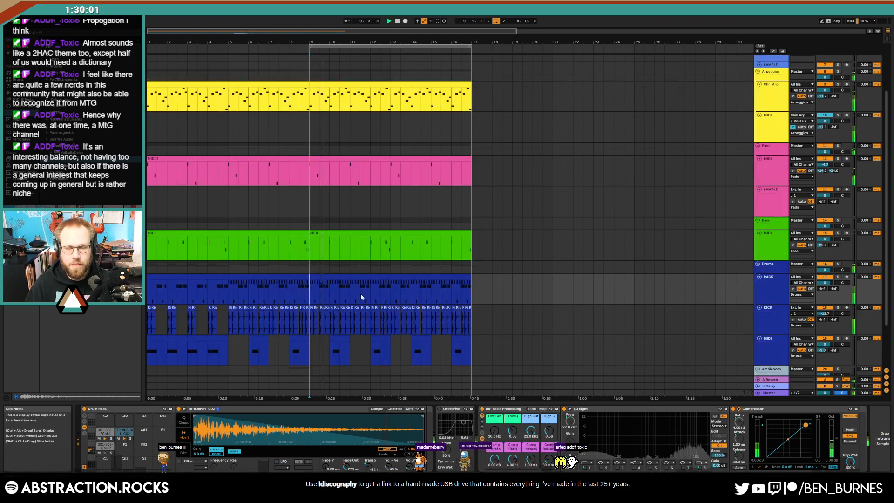
{"action": "key", "text": "a"}
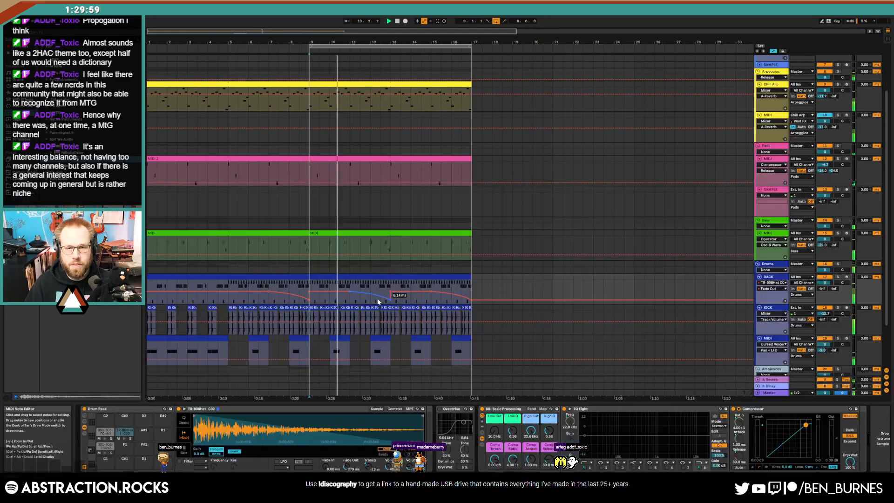
{"action": "key", "text": "a"}
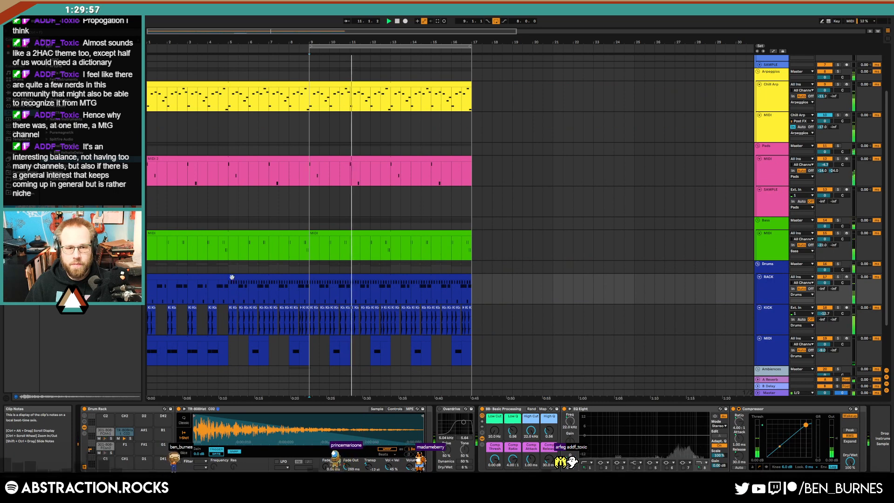
{"action": "left_click_drag", "start_coordinate": [227, 276], "coordinate": [309, 279]}
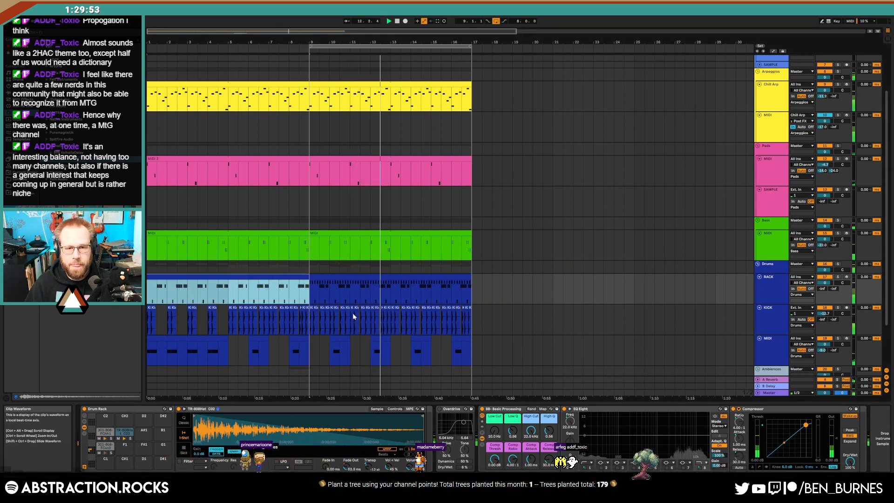
{"action": "scroll", "coordinate": [398, 315], "scroll_direction": "down", "scroll_amount": 2}
{"action": "scroll", "coordinate": [404, 310], "scroll_direction": "up", "scroll_amount": 5}
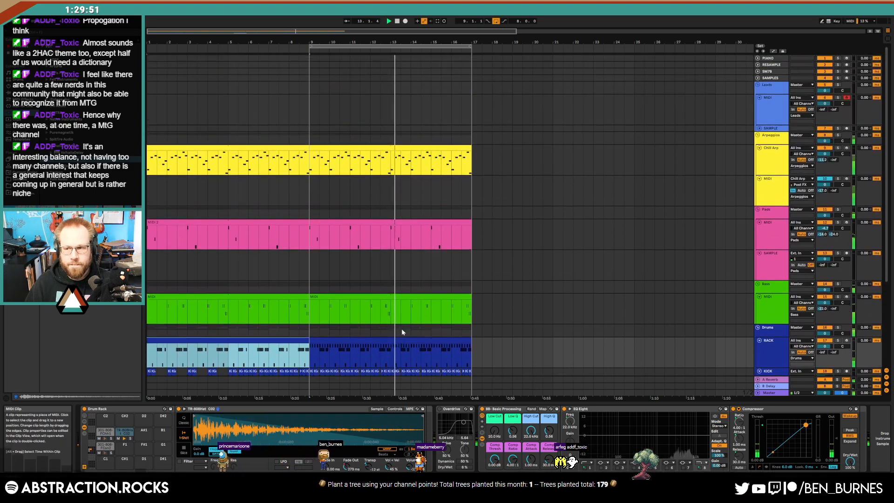
Open the Chill Arp clip of bars 9 to 17 for note editing and add a short C4 between its first two notes.
{"action": "left_click", "coordinate": [772, 114]}
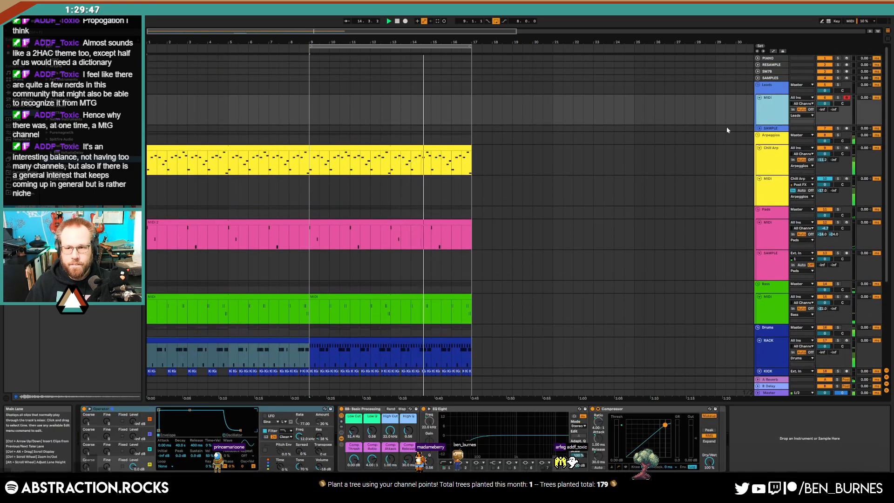
{"action": "left_click_drag", "start_coordinate": [315, 167], "coordinate": [473, 159]}
{"action": "key", "text": "space"}
{"action": "double_click", "coordinate": [436, 148]}
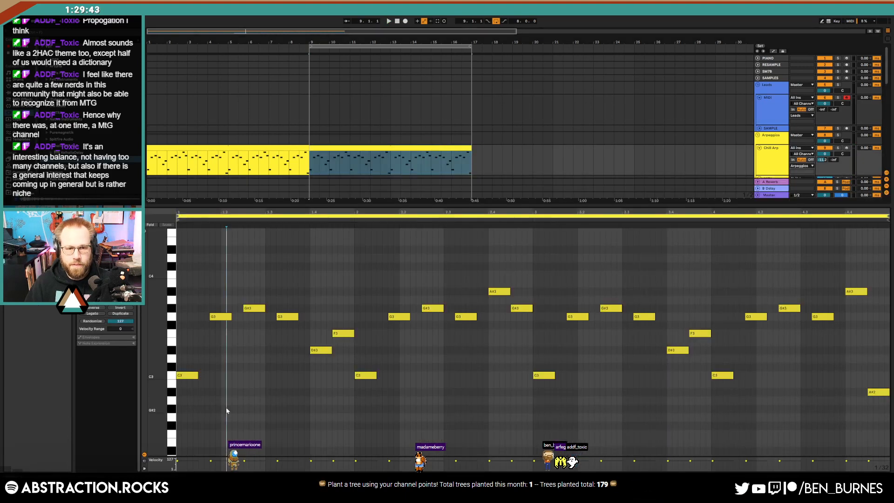
{"action": "double_click", "coordinate": [188, 284]}
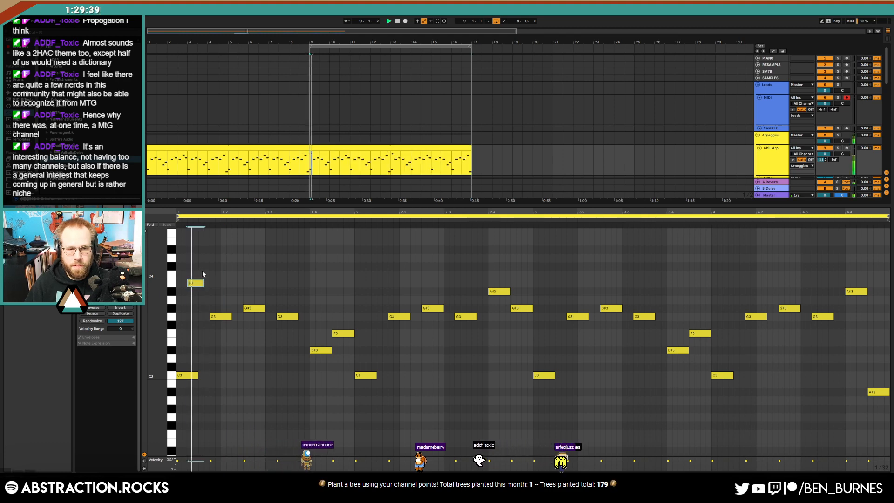
{"action": "key", "text": "Up"}
{"action": "key", "text": "space"}
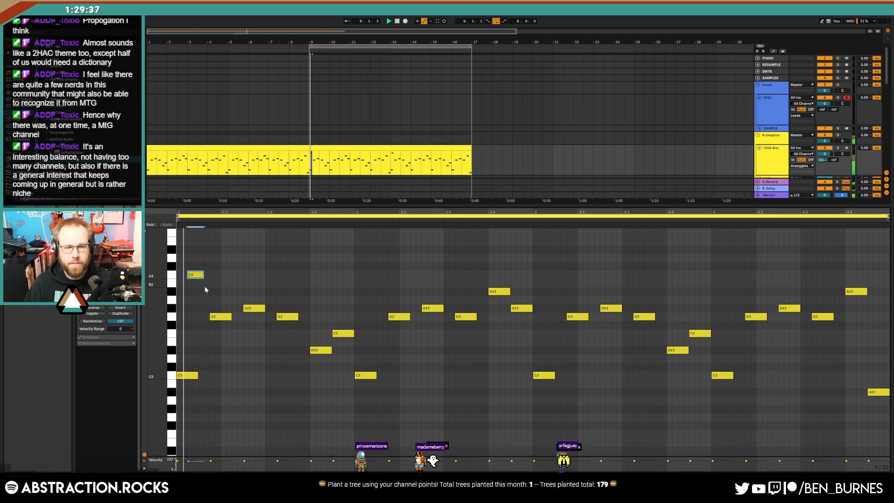
Add a short C4 at beat 1.3 of the arpeggio and a short A#3 directly before beat 1.4.
{"action": "double_click", "coordinate": [266, 274]}
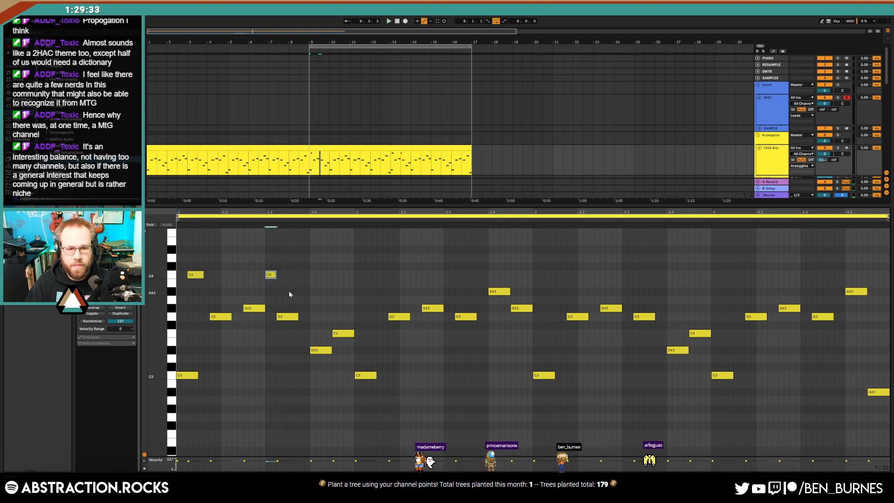
{"action": "double_click", "coordinate": [289, 291]}
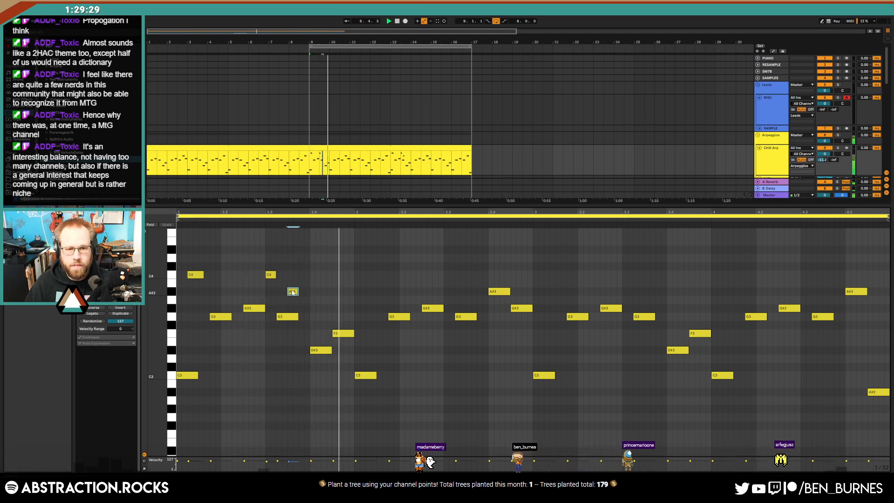
{"action": "key", "text": "Right"}
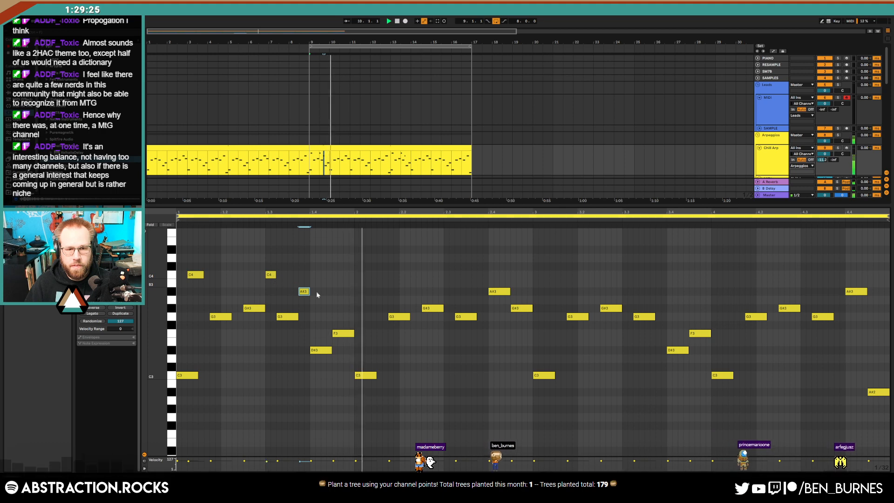
{"action": "key", "text": "space"}
Copy the three added notes into the clip's second bar and change the last copy to G#3.
{"action": "left_click_drag", "start_coordinate": [208, 268], "coordinate": [307, 296]}
{"action": "left_click", "coordinate": [366, 269]}
{"action": "key", "text": "ctrl+v"}
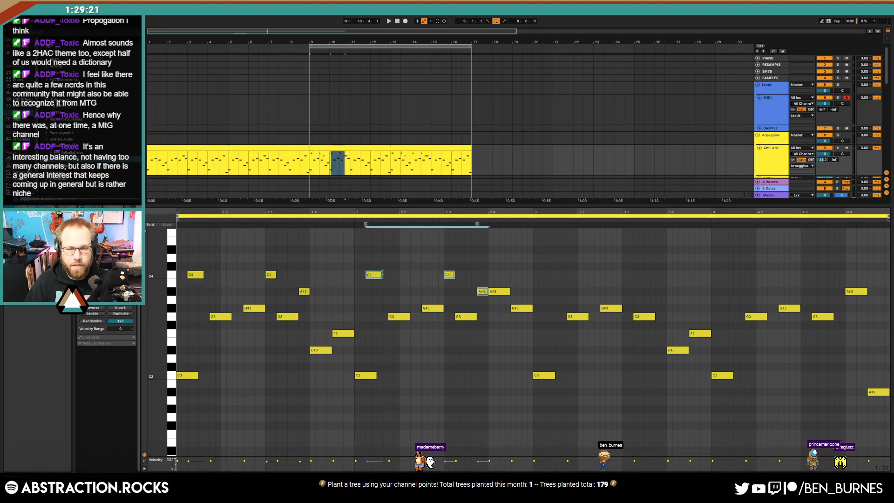
{"action": "key", "text": "space"}
{"action": "left_click", "coordinate": [482, 292]}
{"action": "key", "text": "Up"}
{"action": "key", "text": "Up"}
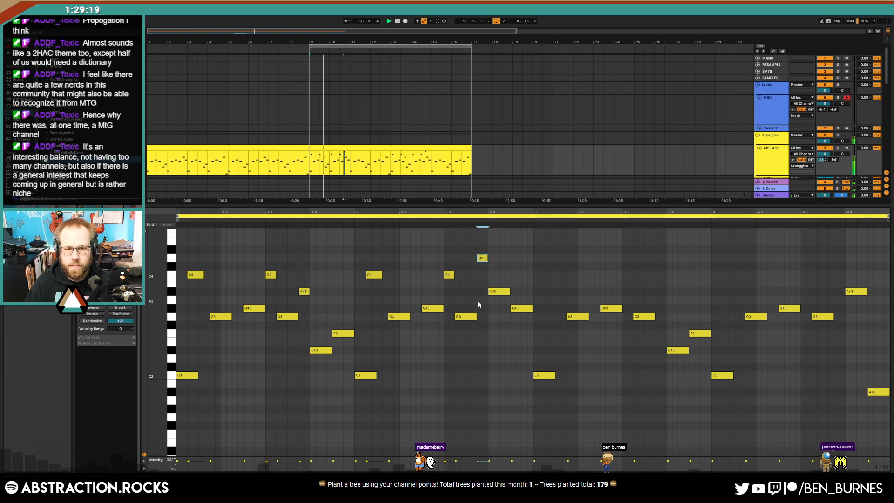
{"action": "key", "text": "Down"}
{"action": "key", "text": "Down"}
{"action": "key", "text": "Down"}
{"action": "key", "text": "Down"}
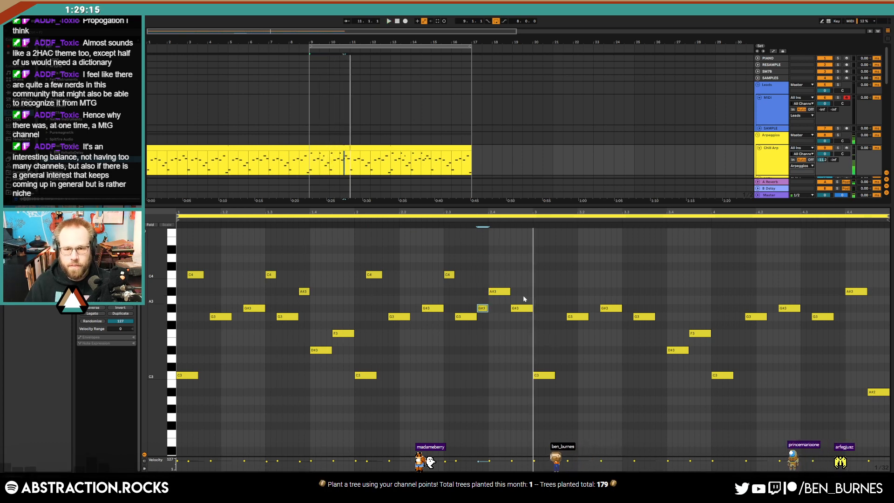
Try a short D#4 above the end of the A#3 at beat 2.4 and remove it.
{"action": "left_click", "coordinate": [522, 308]}
{"action": "key", "text": "space"}
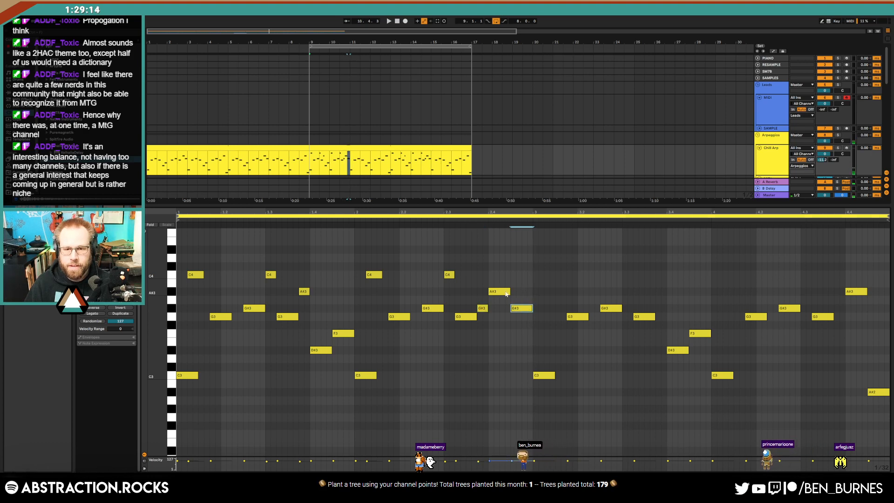
{"action": "double_click", "coordinate": [503, 258]}
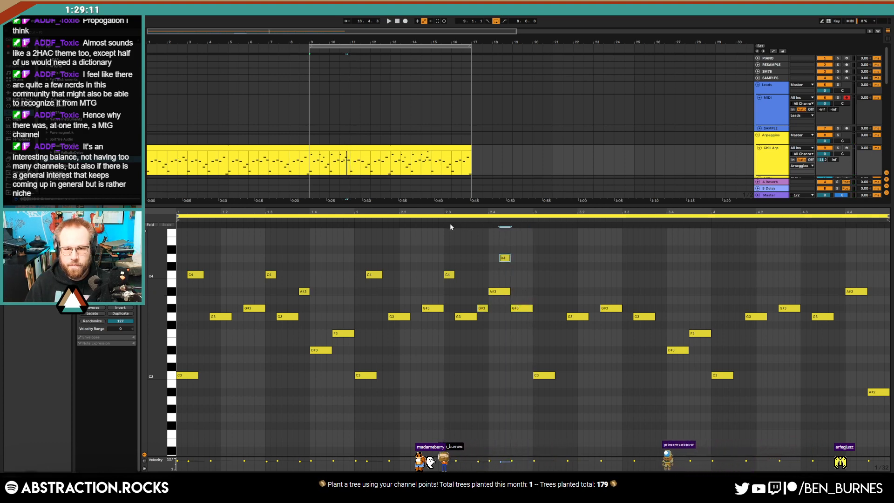
{"action": "key", "text": "Up"}
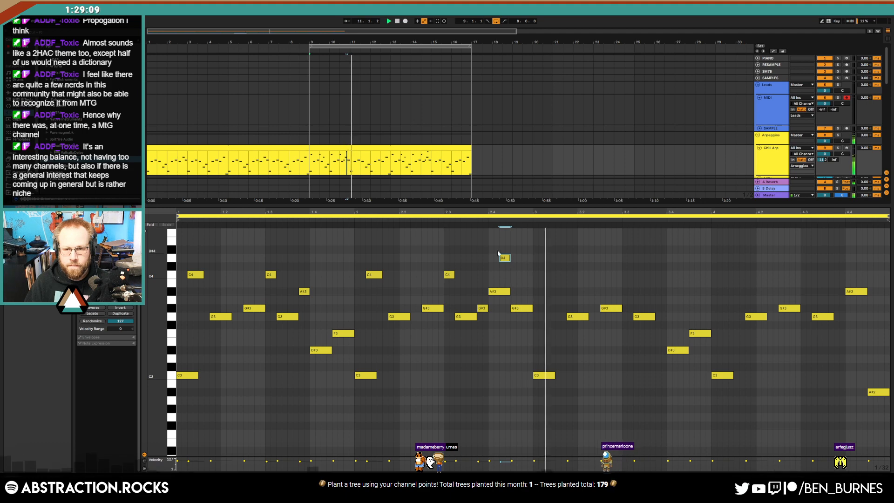
{"action": "left_click", "coordinate": [440, 226]}
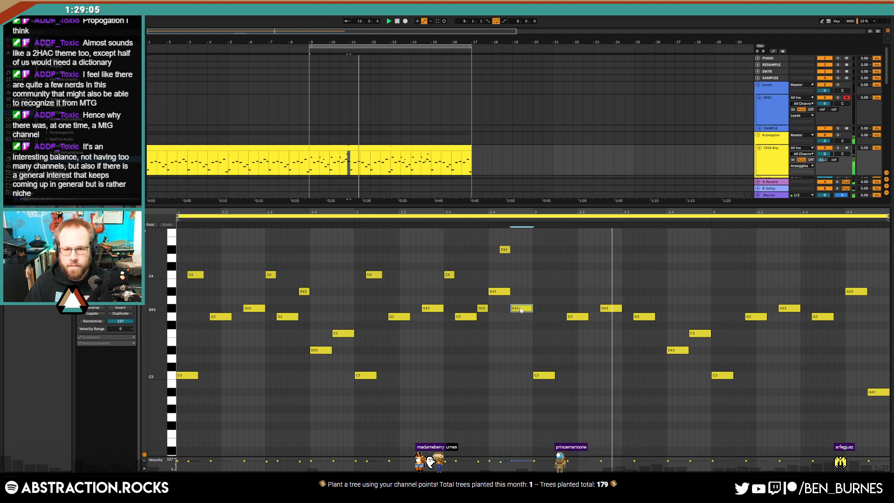
{"action": "left_click", "coordinate": [512, 289]}
{"action": "left_click_drag", "start_coordinate": [504, 249], "coordinate": [532, 309]}
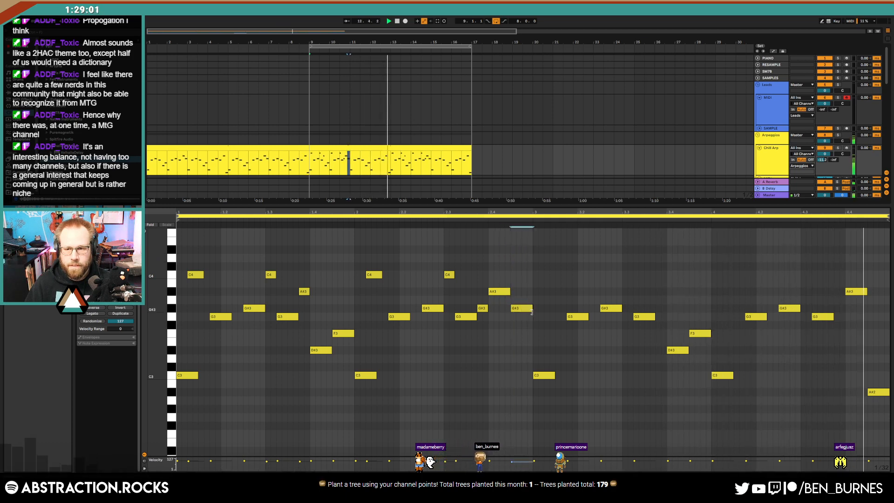
Duplicate the added C4 notes into bars 3 and 4, and copy the short A#3 to bar 3 and G#3 to bar 4.
{"action": "left_click_drag", "start_coordinate": [531, 248], "coordinate": [177, 281]}
{"action": "key", "text": "ctrl+d"}
{"action": "left_click", "coordinate": [384, 254]}
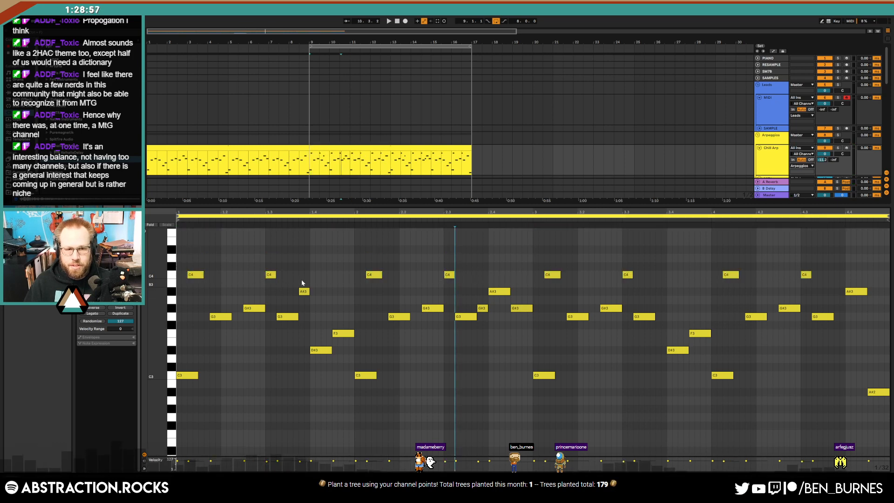
{"action": "left_click_drag", "start_coordinate": [303, 292], "coordinate": [677, 294]}
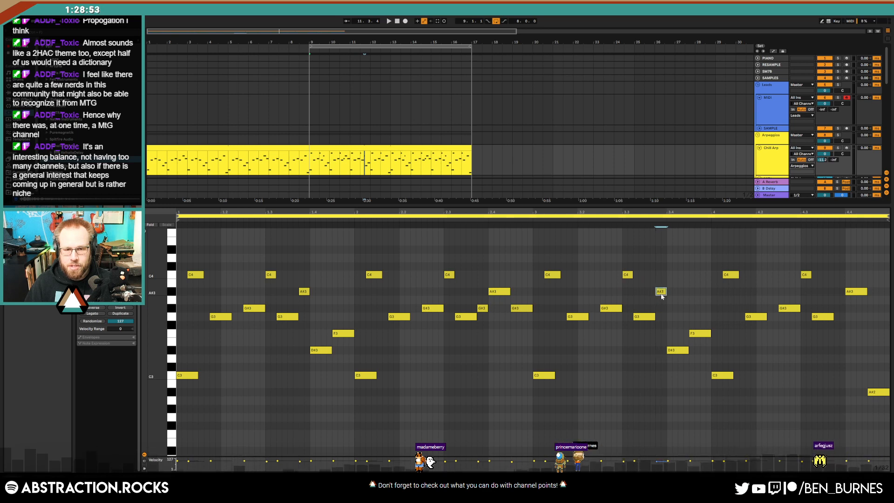
{"action": "left_click_drag", "start_coordinate": [480, 307], "coordinate": [839, 314]}
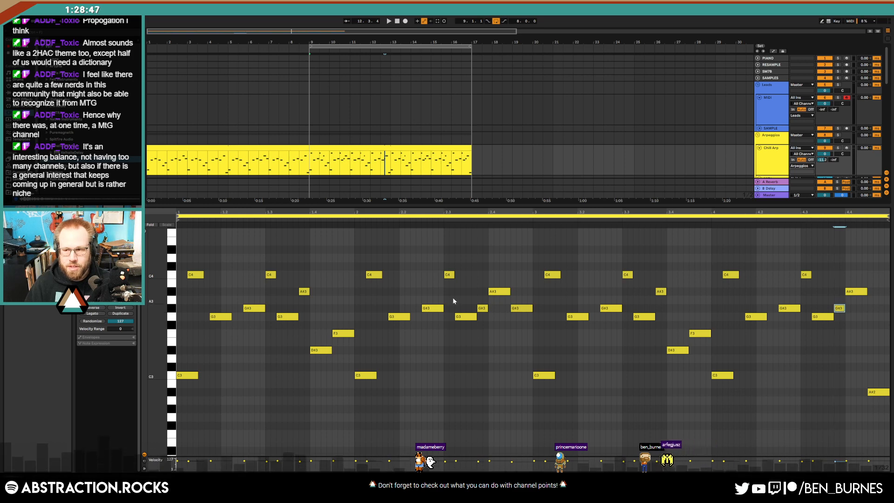
Play the arpeggio from bar 9 and audition the C4 notes at beats 2.3 and 4.3.
{"action": "key", "text": "space"}
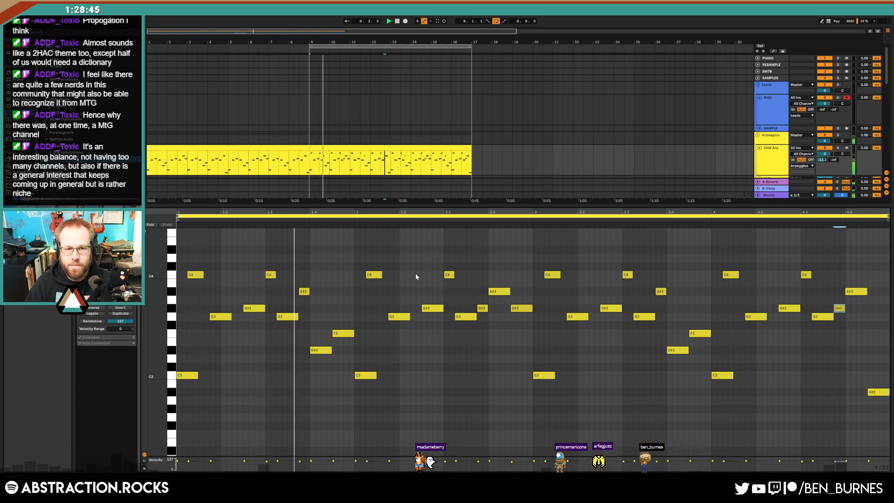
{"action": "double_click", "coordinate": [449, 265]}
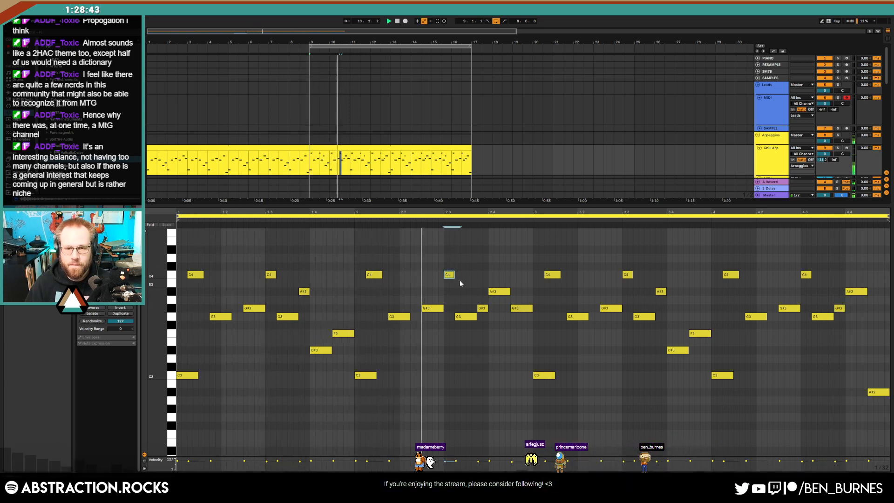
{"action": "key", "text": "Down"}
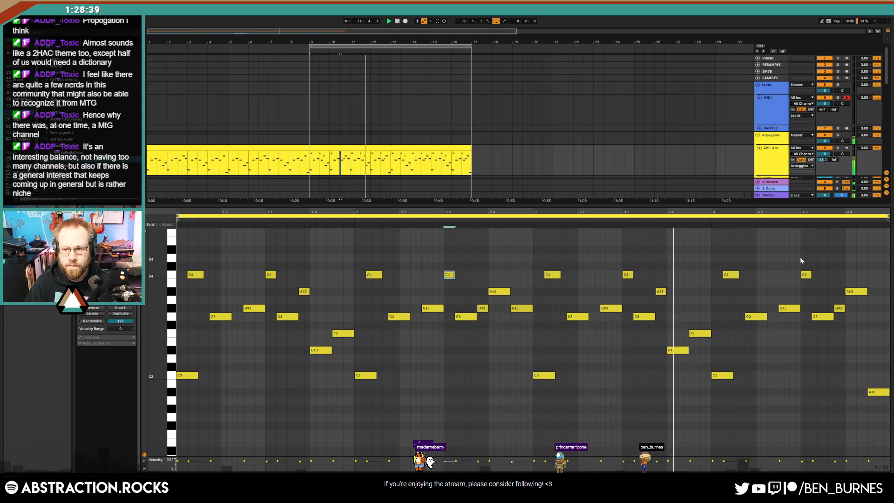
{"action": "left_click", "coordinate": [806, 274]}
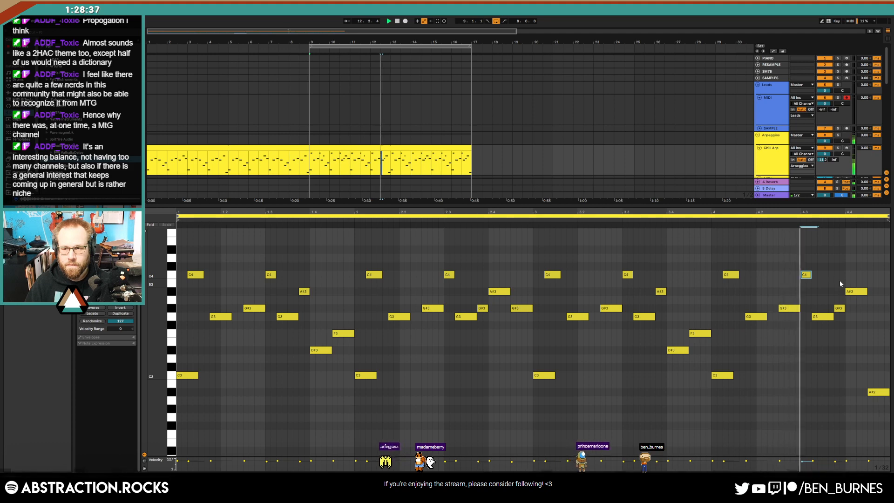
Change the last two notes of the clip's fourth bar to C#4 and C4, and lower the A#3 at beat 2.4 to G#3.
{"action": "left_click", "coordinate": [856, 292]}
{"action": "key", "text": "Up"}
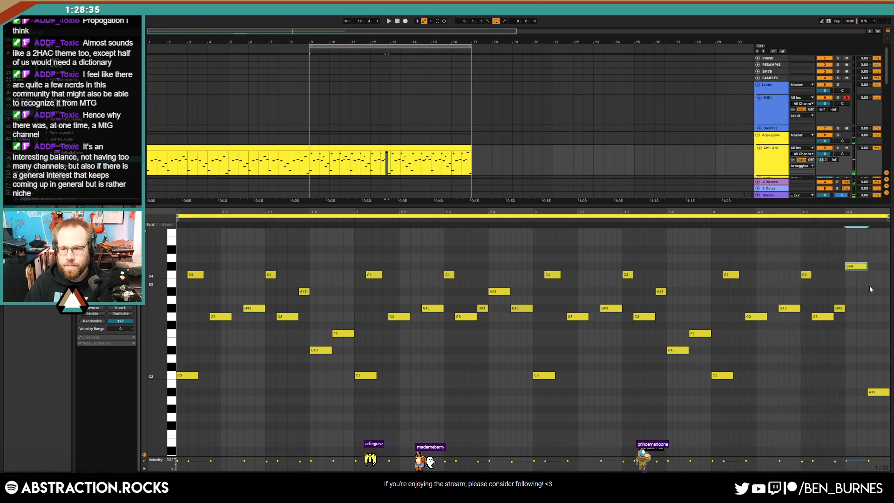
{"action": "double_click", "coordinate": [868, 275]}
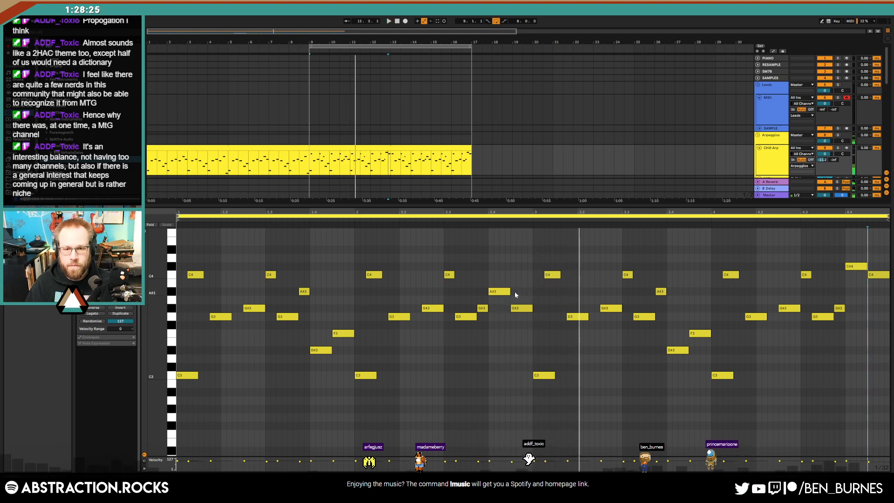
{"action": "left_click_drag", "start_coordinate": [496, 292], "coordinate": [497, 308]}
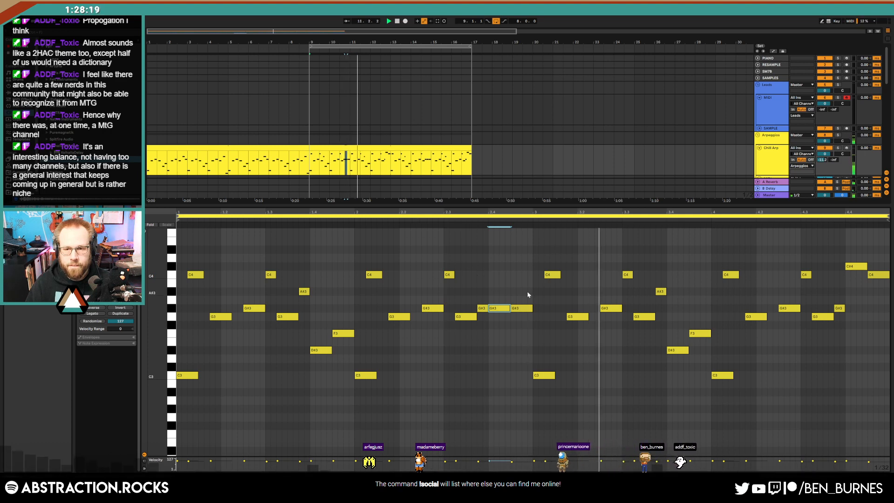
{"action": "key", "text": "shift+Tab"}
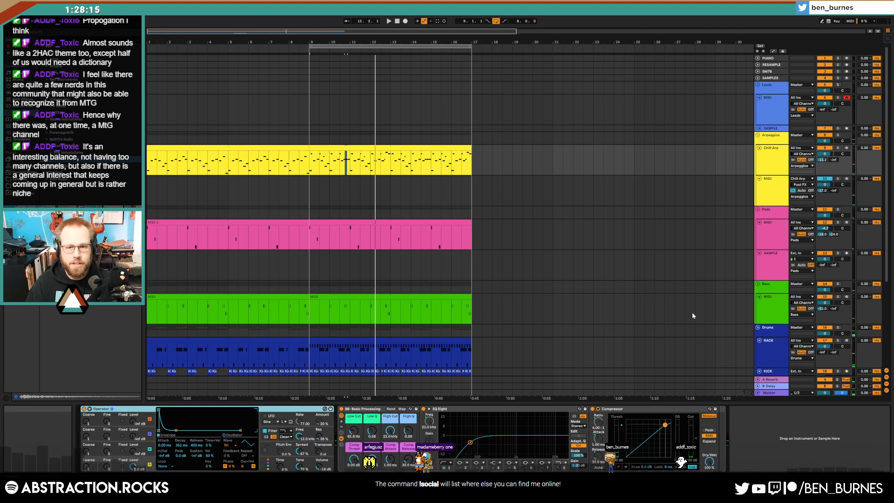
Add a second MIDI track to the Bass group below the existing bass track, and remove the group's empty SAMPLE track.
{"action": "left_click", "coordinate": [772, 309]}
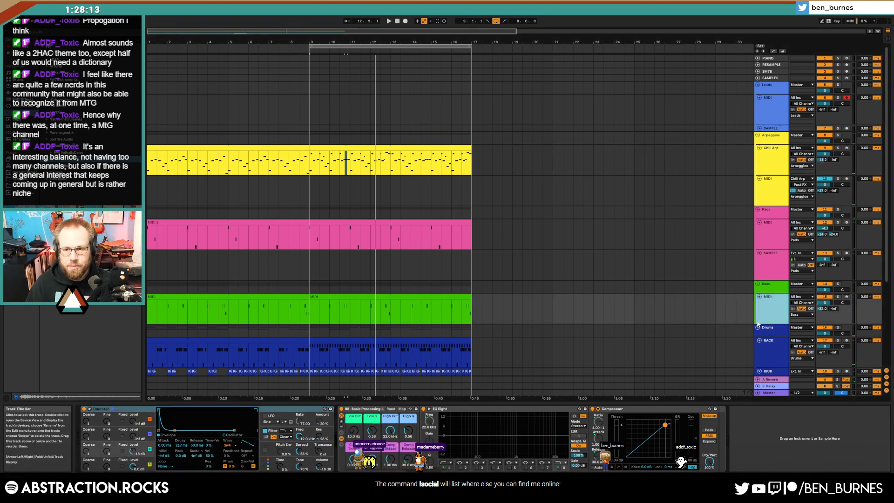
{"action": "key", "text": "ctrl+t"}
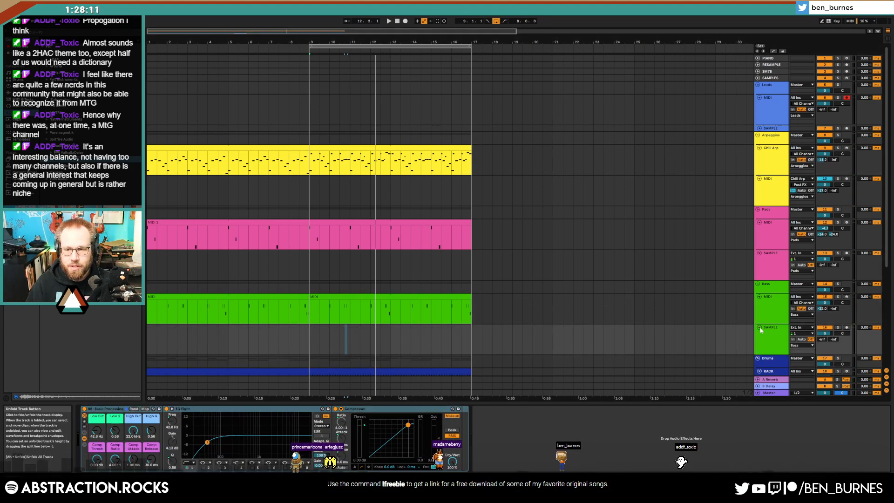
{"action": "left_click", "coordinate": [760, 328]}
{"action": "left_click", "coordinate": [760, 328]}
{"action": "left_click", "coordinate": [769, 334]}
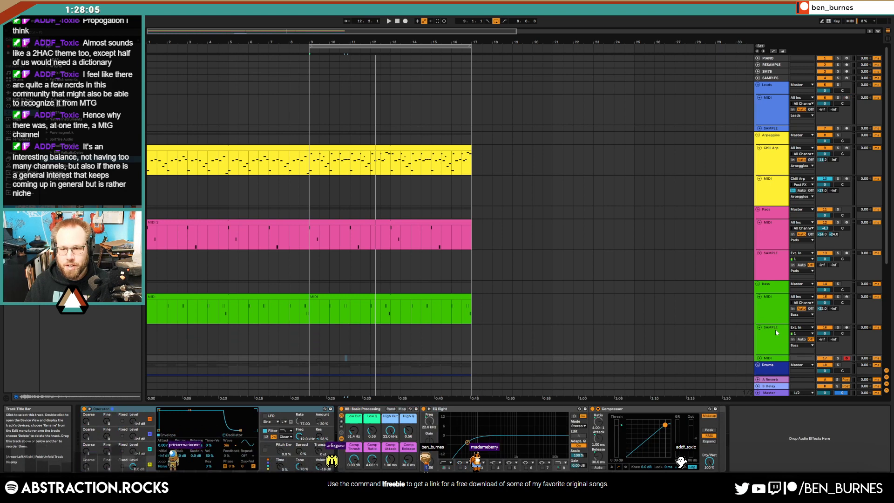
{"action": "key", "text": "ctrl+z"}
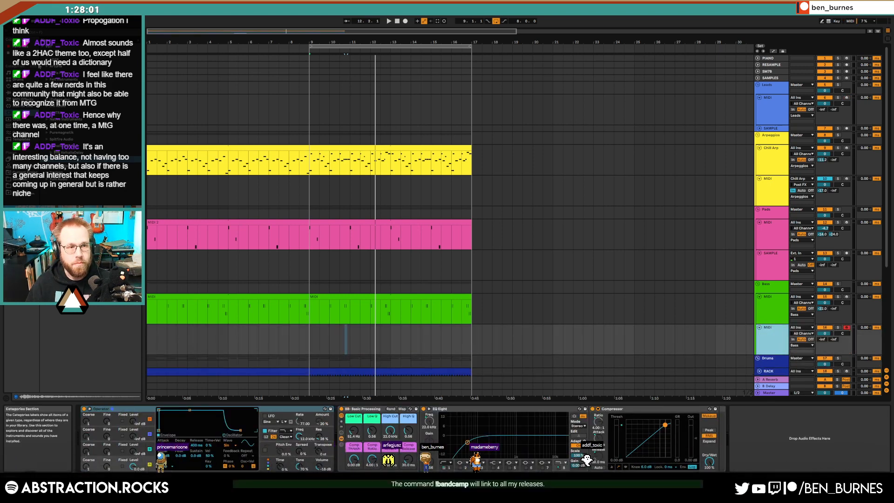
Back out of the open drum sample folder in the browser and go through the main sample library's folders.
{"action": "left_click", "coordinate": [29, 180]}
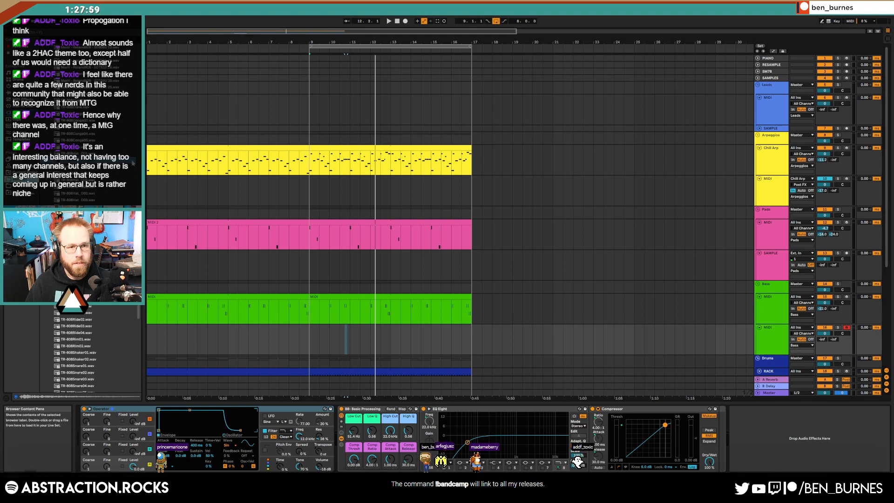
{"action": "left_click", "coordinate": [88, 180]}
{"action": "key", "text": "Left"}
{"action": "key", "text": "Left"}
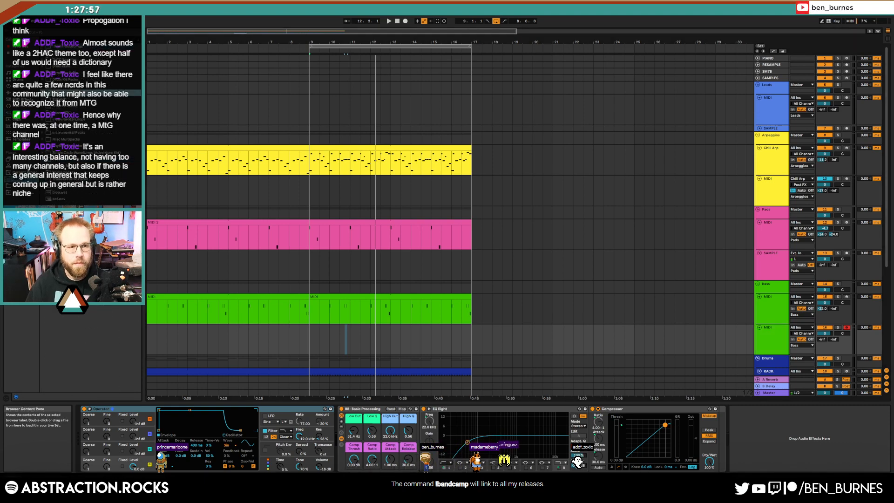
{"action": "left_click", "coordinate": [43, 46]}
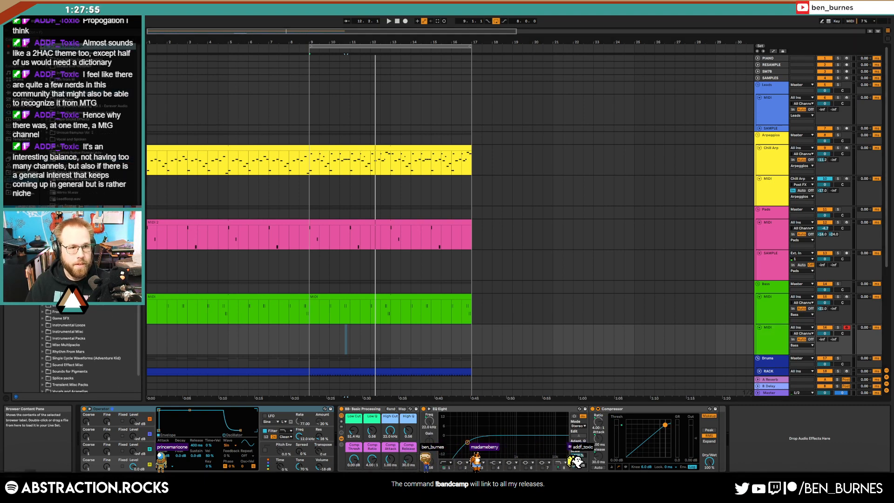
{"action": "left_click", "coordinate": [43, 46]}
{"action": "left_click", "coordinate": [43, 60]}
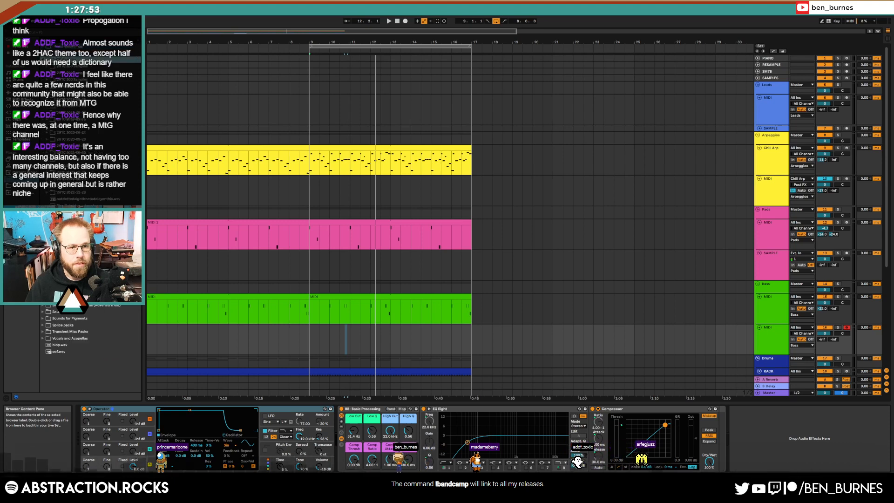
Load the Neuro 10 sample onto the new bass track in place of Operator.
{"action": "left_click", "coordinate": [47, 166]}
{"action": "left_click", "coordinate": [46, 167]}
{"action": "left_click", "coordinate": [46, 173]}
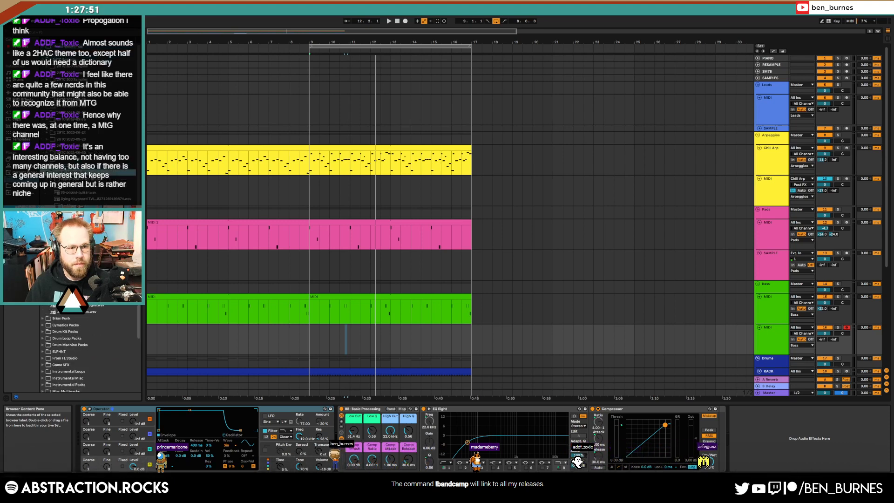
{"action": "left_click", "coordinate": [51, 187]}
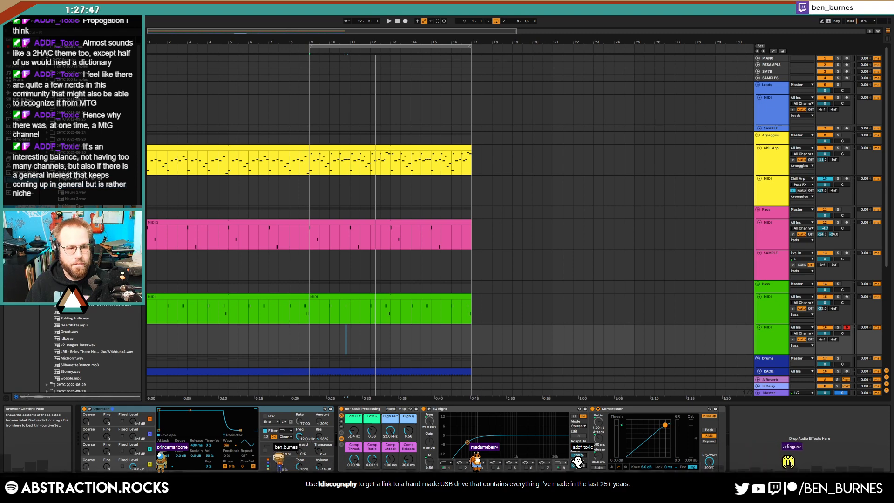
{"action": "left_click", "coordinate": [136, 431]}
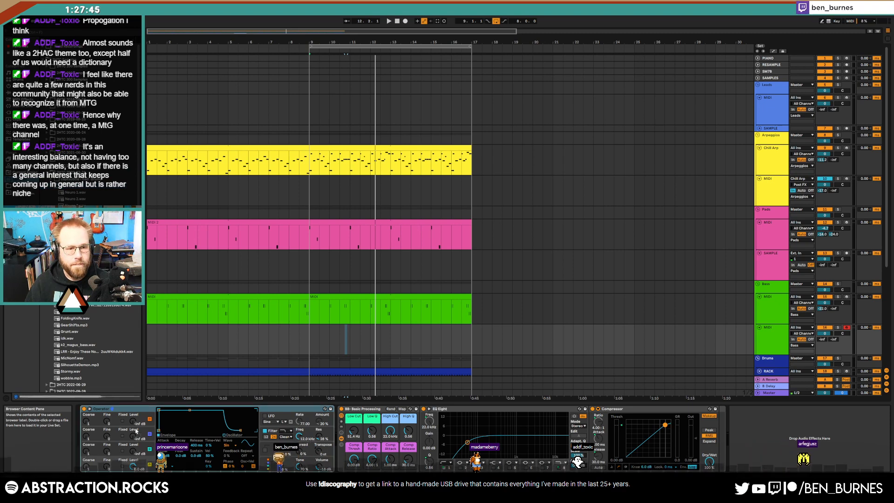
{"action": "left_click_drag", "start_coordinate": [136, 431], "coordinate": [136, 431]}
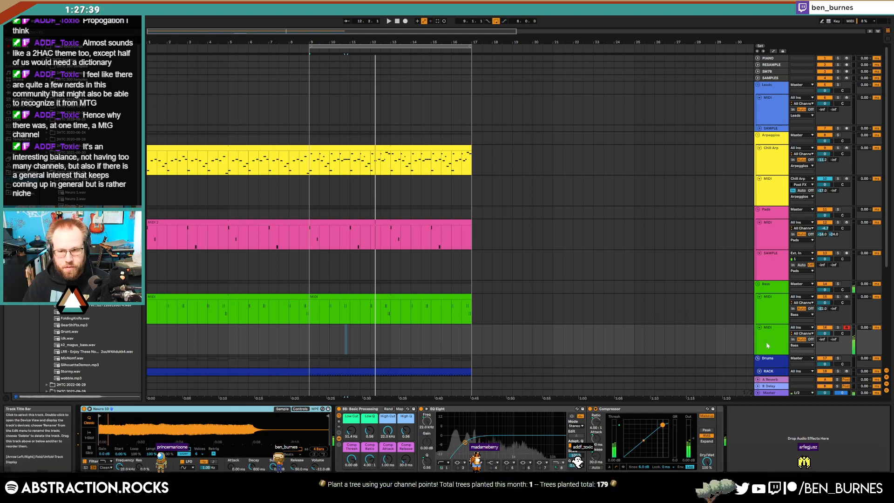
Show the controls of the Neuro 10 Simpler and pull the amplitude envelope's sustain down low.
{"action": "left_click", "coordinate": [300, 408]}
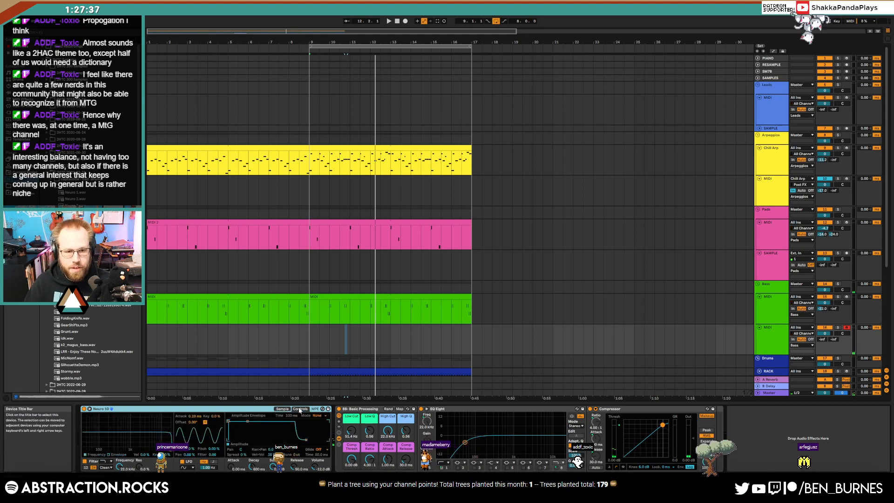
{"action": "left_click_drag", "start_coordinate": [247, 422], "coordinate": [250, 440]}
{"action": "key", "text": "space"}
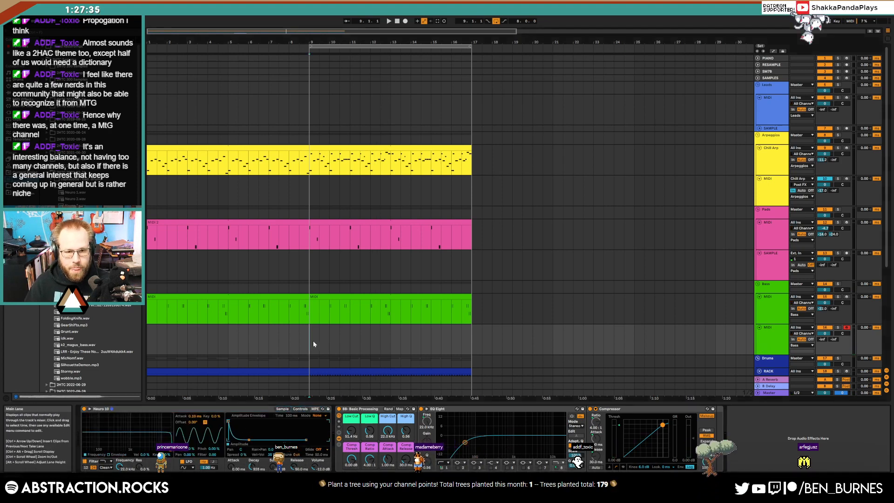
Create a four-bar clip at bar 9 on the new bass track with one-bar C3 notes in its first and third bars.
{"action": "key", "text": "ctrl+shift+m"}
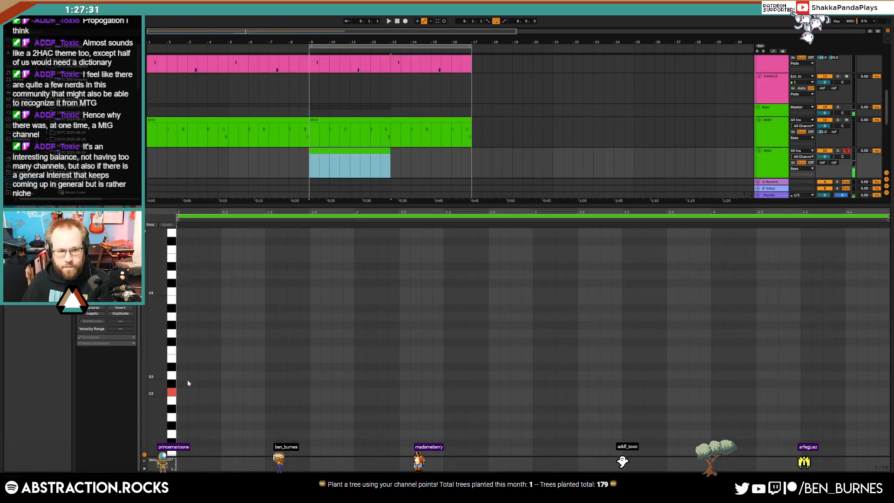
{"action": "left_click_drag", "start_coordinate": [177, 392], "coordinate": [314, 394]}
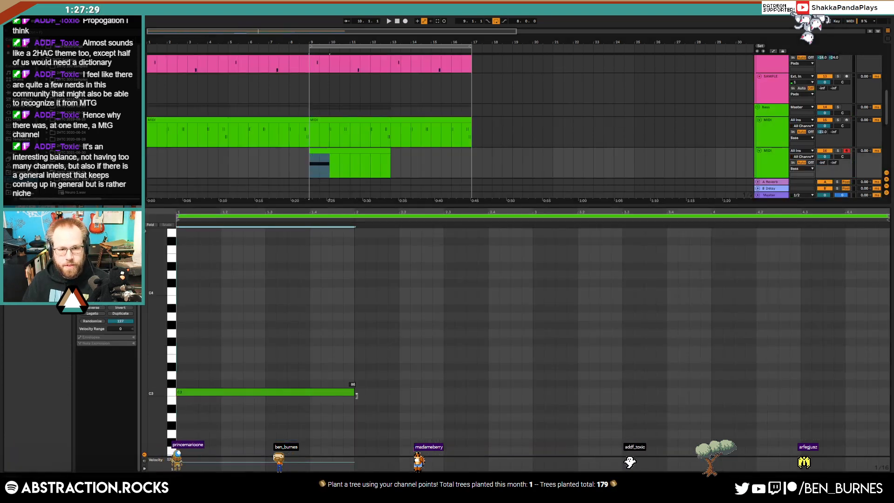
{"action": "left_click_drag", "start_coordinate": [316, 357], "coordinate": [534, 420]}
{"action": "key", "text": "ctrl+d"}
{"action": "key", "text": "shift+Tab"}
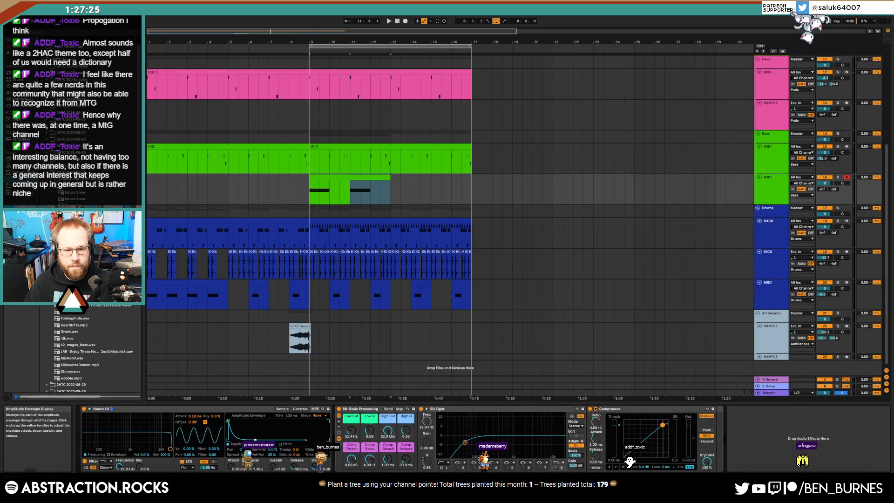
Extend the new bass clip to bar 17, and raise the sustain and lengthen the release of Simpler's amplitude envelope.
{"action": "key", "text": "space"}
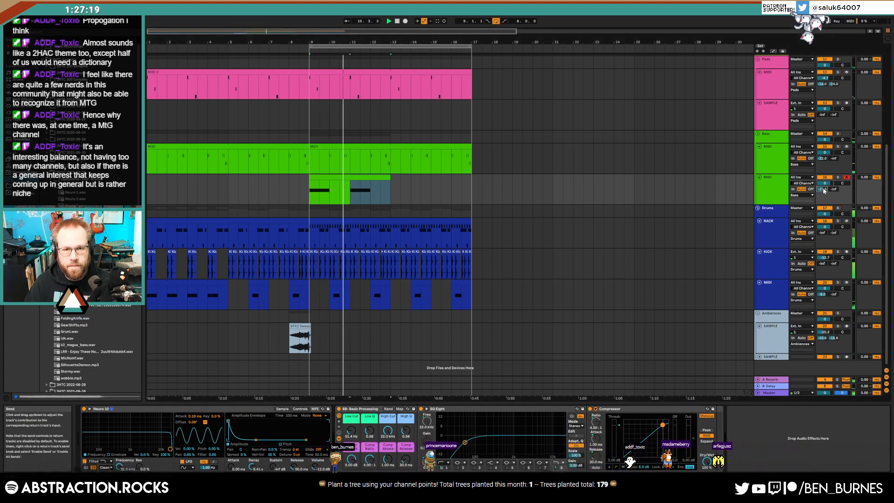
{"action": "left_click_drag", "start_coordinate": [389, 178], "coordinate": [472, 178]}
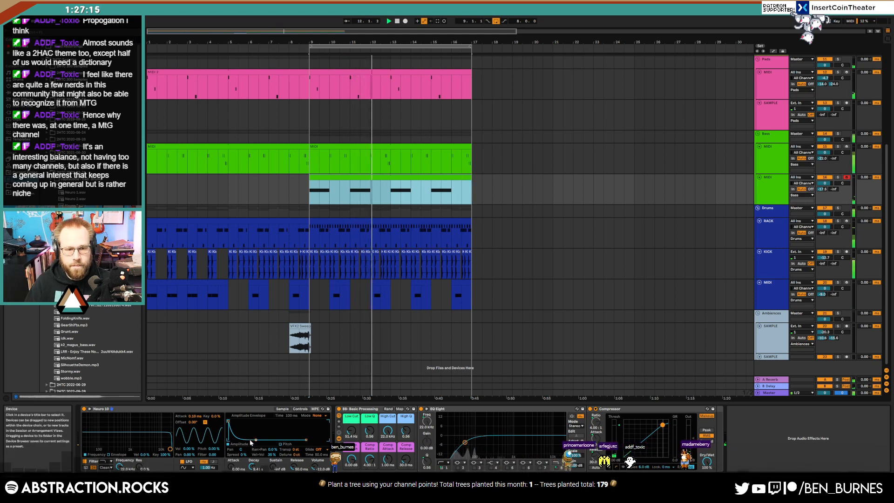
{"action": "left_click_drag", "start_coordinate": [256, 440], "coordinate": [240, 421]}
{"action": "left_click_drag", "start_coordinate": [306, 439], "coordinate": [311, 439]}
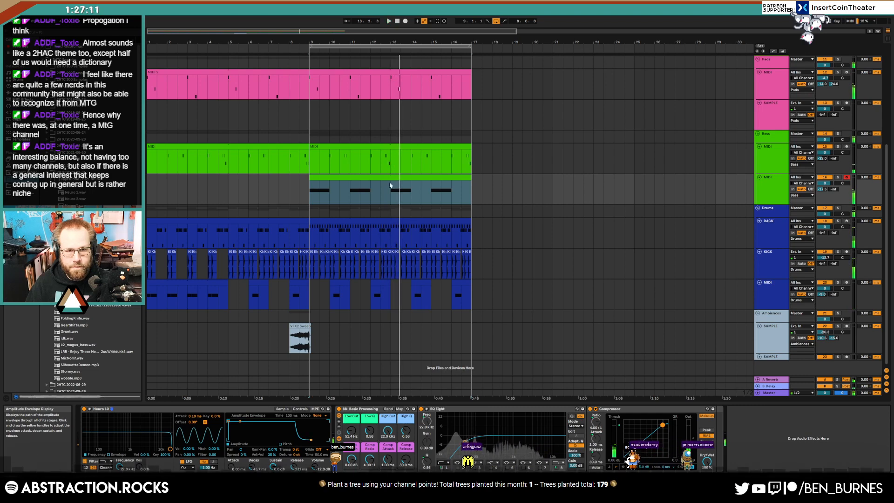
Shorten both C3 notes in the new bass clip to one beat each.
{"action": "double_click", "coordinate": [387, 177]}
{"action": "left_click_drag", "start_coordinate": [350, 379], "coordinate": [642, 429]}
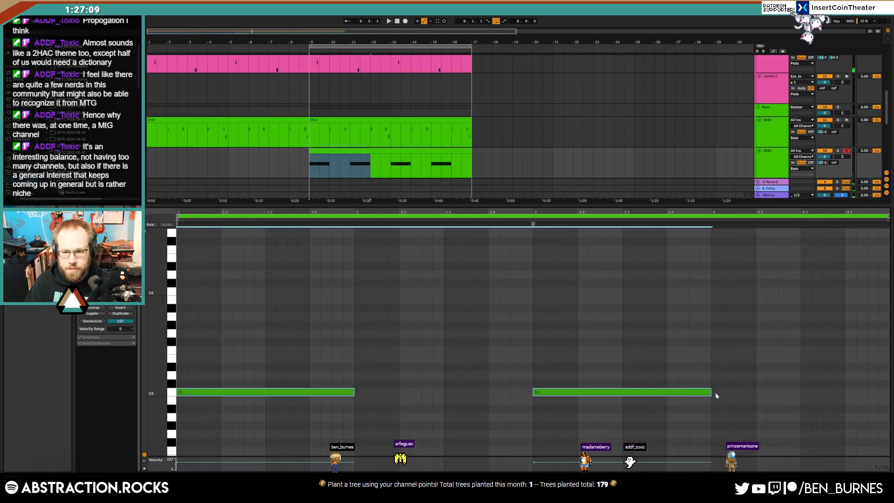
{"action": "left_click_drag", "start_coordinate": [710, 392], "coordinate": [580, 392]}
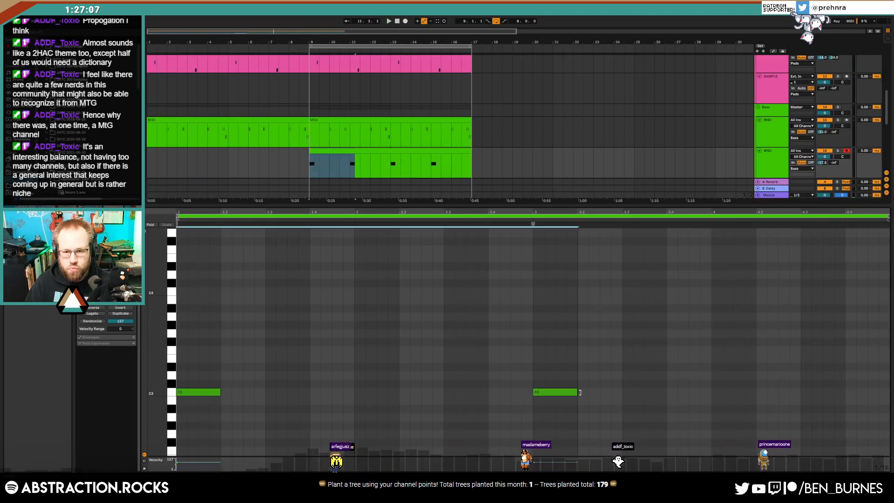
{"action": "key", "text": "shift+Tab"}
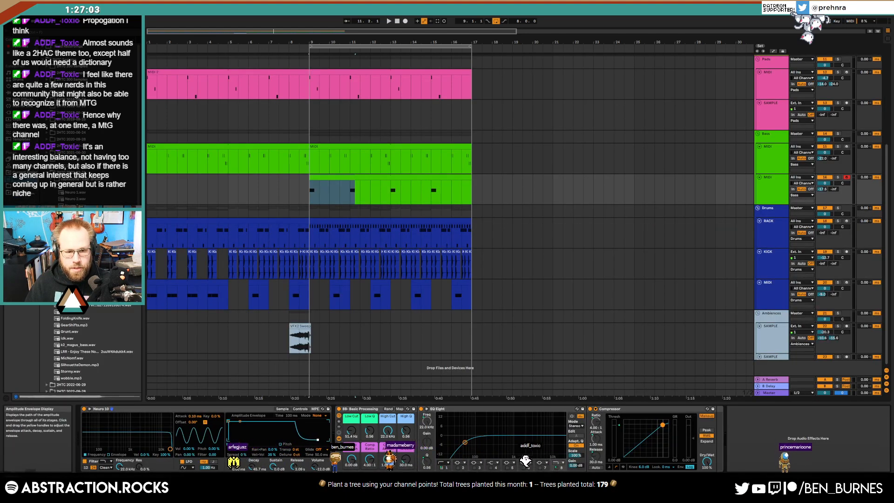
Fine-tune the release of the Neuro 10 amplitude envelope and play the section against the new bass clip's notes.
{"action": "left_click_drag", "start_coordinate": [318, 440], "coordinate": [319, 439]}
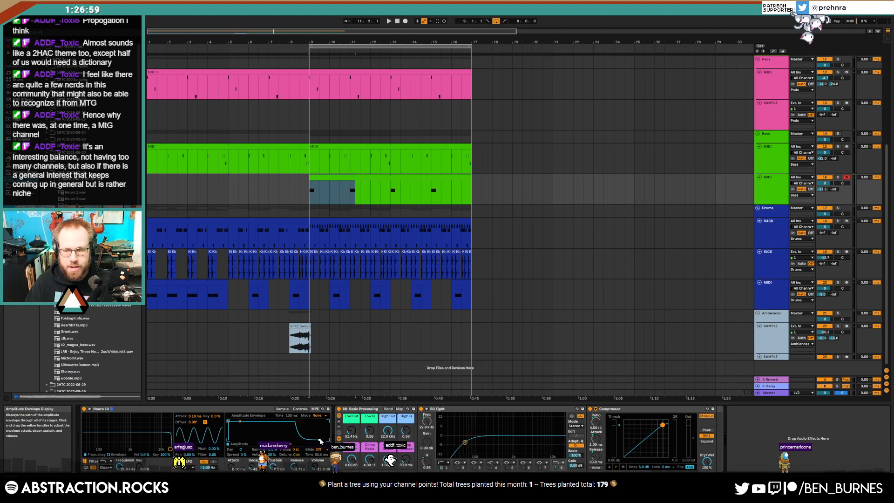
{"action": "key", "text": "space"}
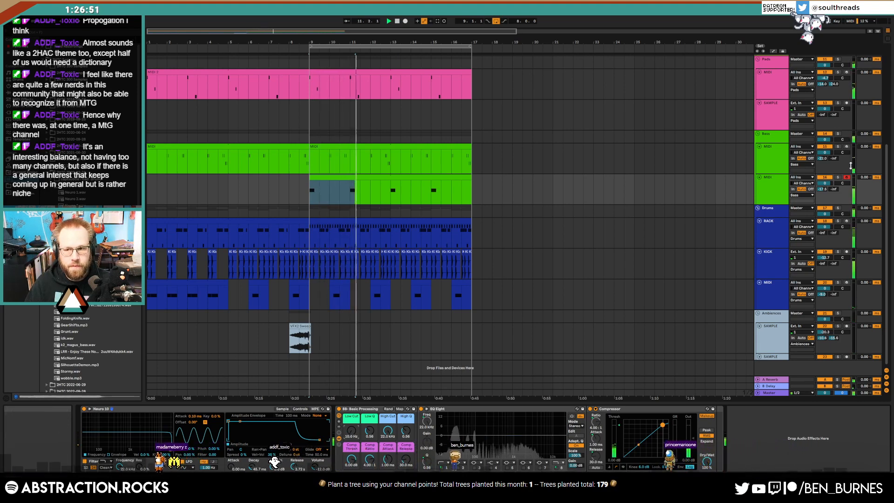
{"action": "left_click", "coordinate": [371, 176]}
{"action": "double_click", "coordinate": [371, 177]}
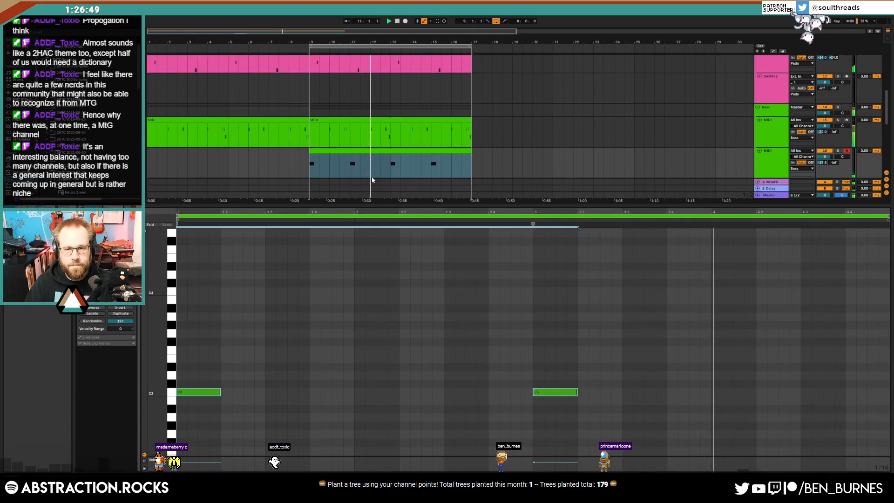
{"action": "key", "text": "shift+Tab"}
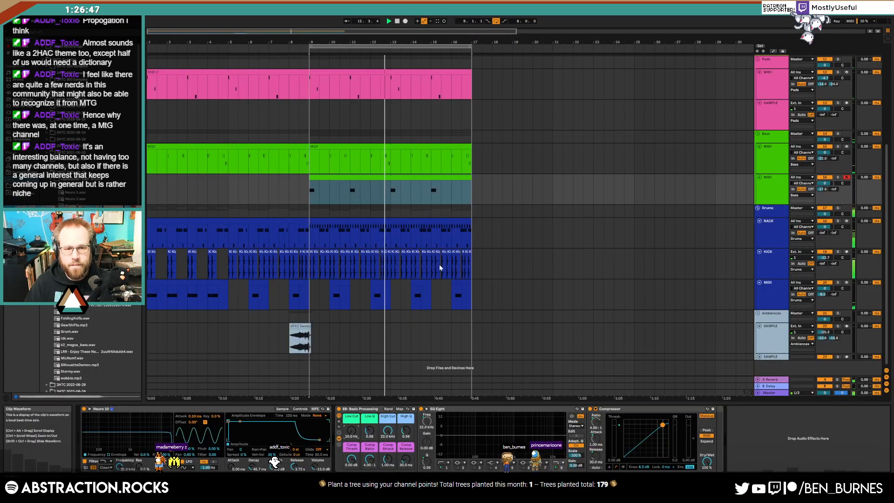
Split the pad clip at bar 9 and try a short D4 half a beat before the D#4 in the second part.
{"action": "scroll", "coordinate": [439, 272], "scroll_direction": "up", "scroll_amount": 5}
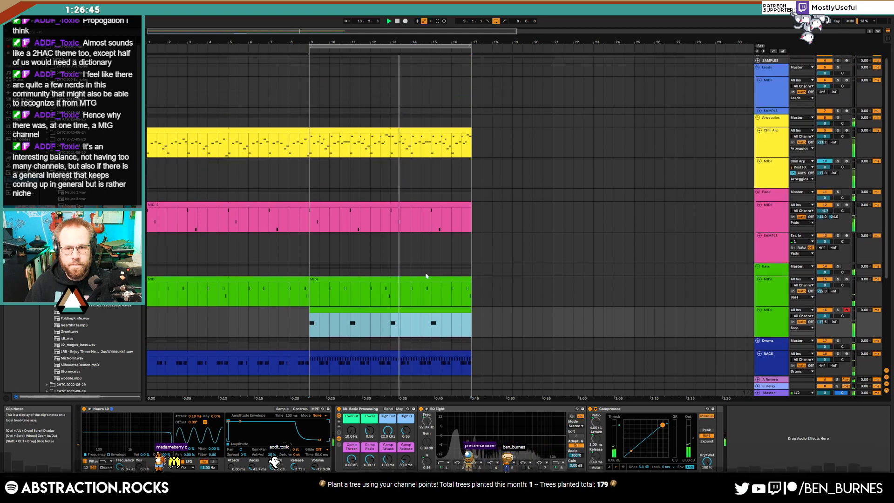
{"action": "left_click_drag", "start_coordinate": [310, 213], "coordinate": [469, 220]}
{"action": "key", "text": "ctrl+e"}
{"action": "double_click", "coordinate": [437, 205]}
{"action": "left_click", "coordinate": [385, 344]}
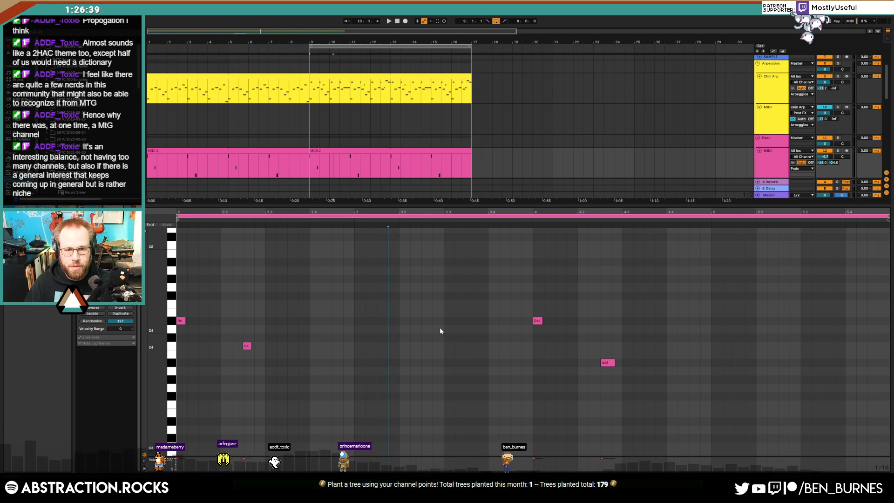
{"action": "double_click", "coordinate": [393, 321]}
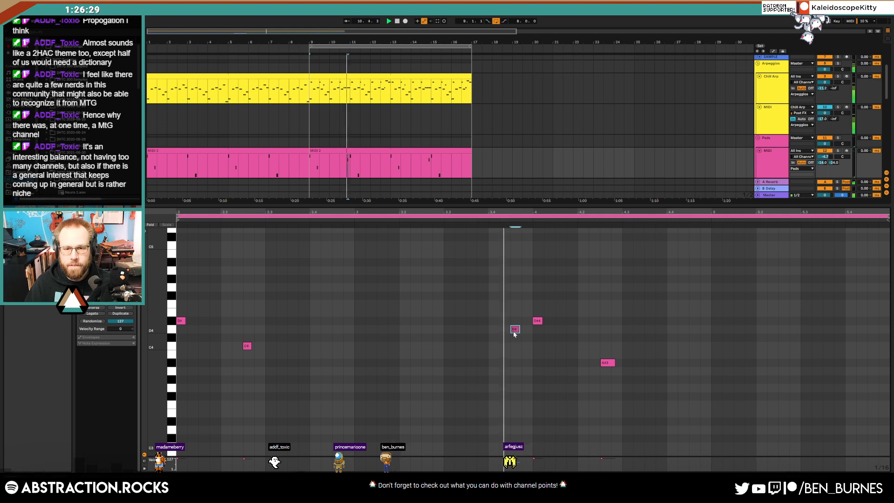
{"action": "key", "text": "shift+Tab"}
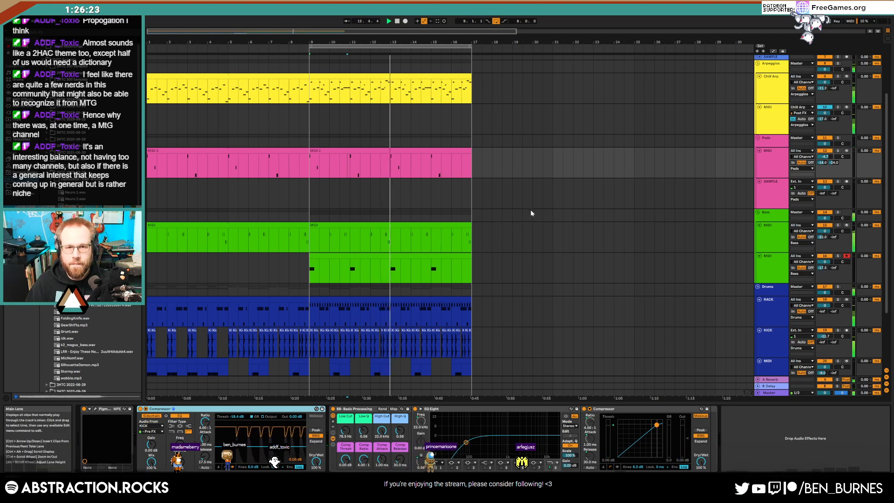
Select the MIDI track in the Leads group and arm it for recording.
{"action": "scroll", "coordinate": [536, 233], "scroll_direction": "up", "scroll_amount": 3}
{"action": "left_click", "coordinate": [824, 106]}
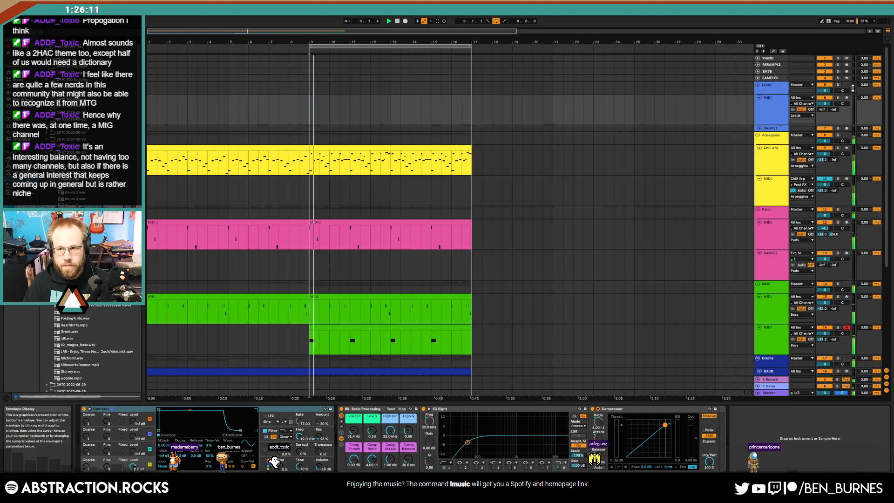
{"action": "left_click", "coordinate": [846, 98]}
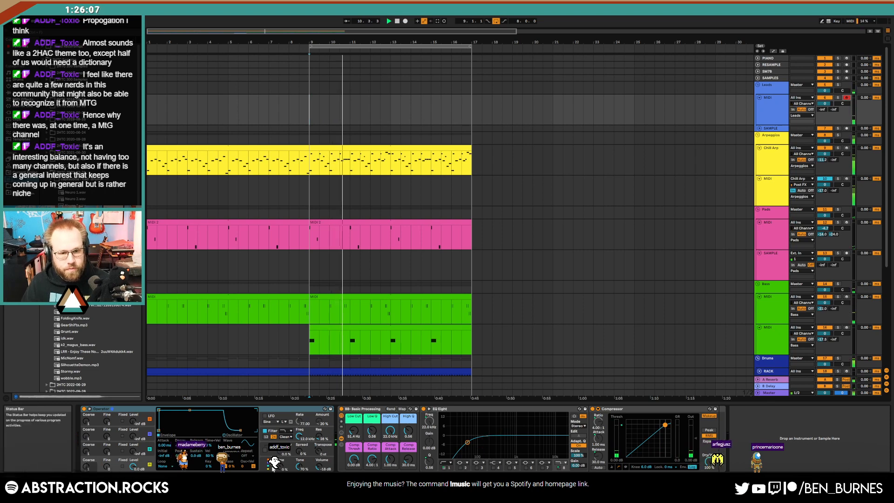
Set the pitch bend range in Operator's modulation settings to 12 semitones.
{"action": "left_click", "coordinate": [265, 465]}
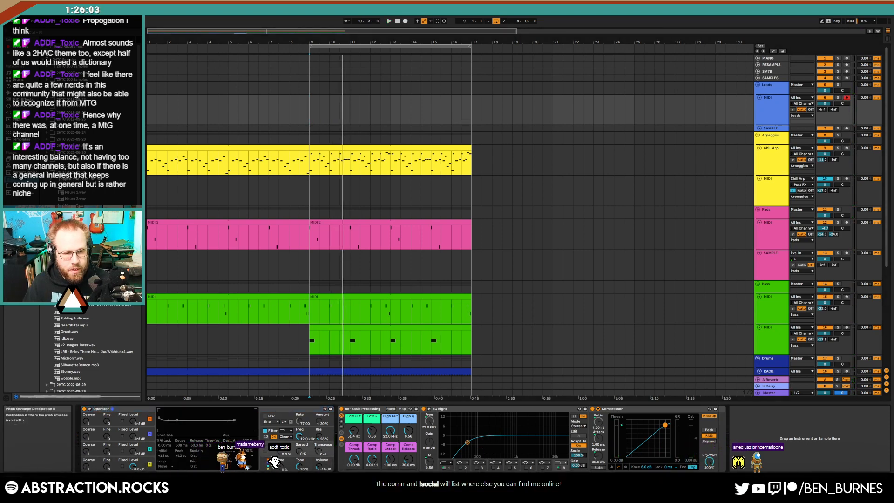
{"action": "left_click", "coordinate": [261, 464]}
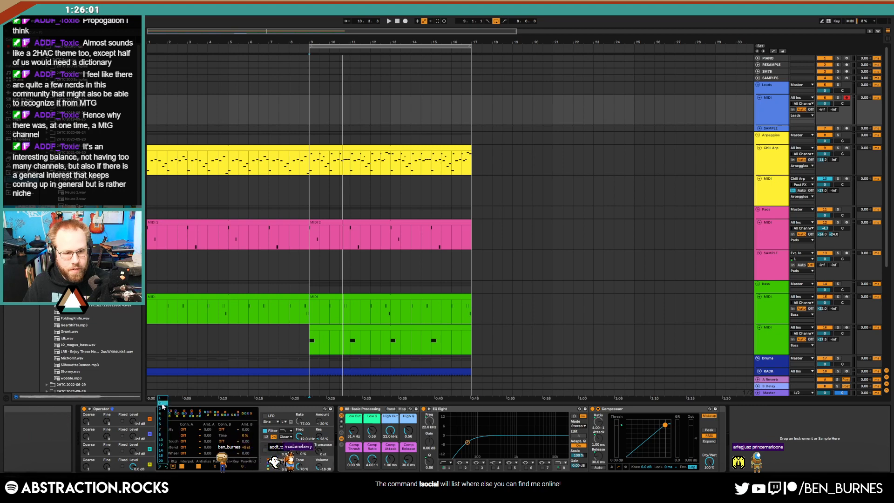
{"action": "left_click", "coordinate": [162, 399]}
{"action": "left_click", "coordinate": [264, 464]}
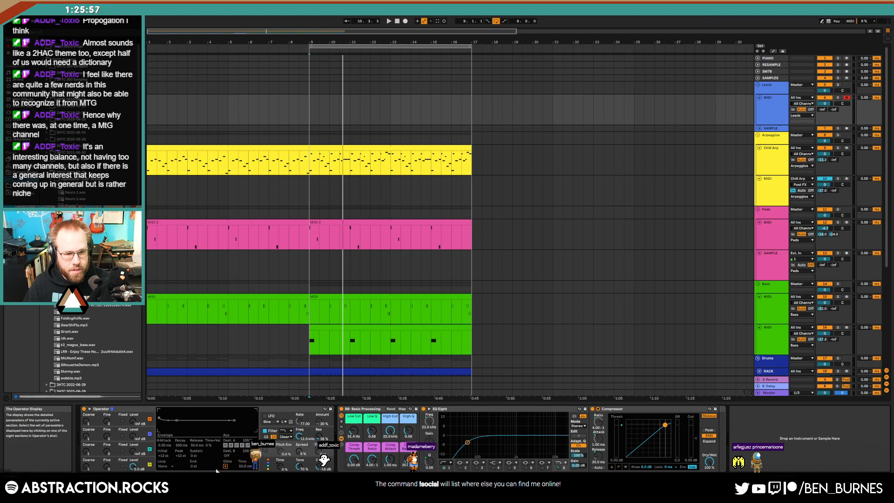
{"action": "left_click", "coordinate": [132, 462]}
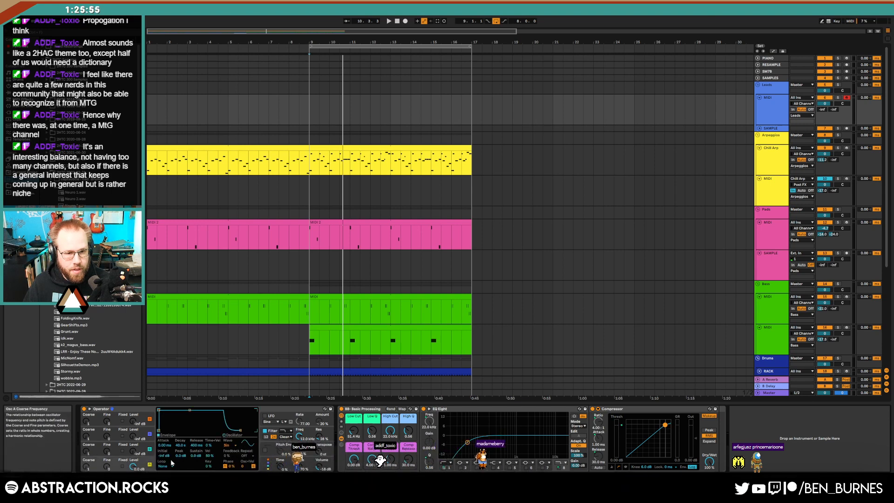
{"action": "left_click", "coordinate": [266, 465]}
{"action": "left_click", "coordinate": [247, 448]}
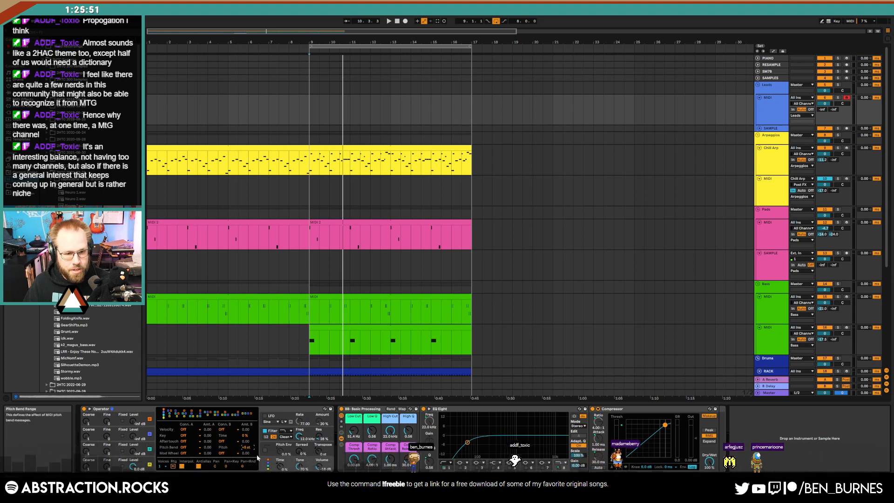
{"action": "type", "text": "12"}
{"action": "key", "text": "Return"}
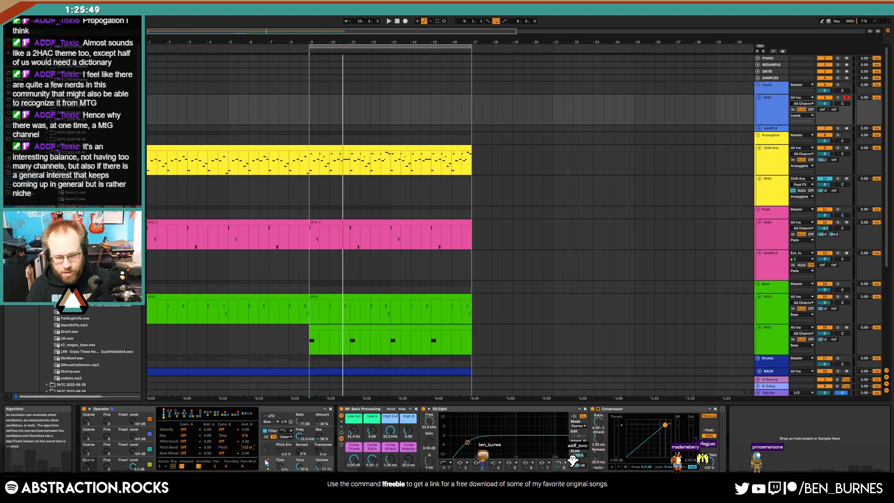
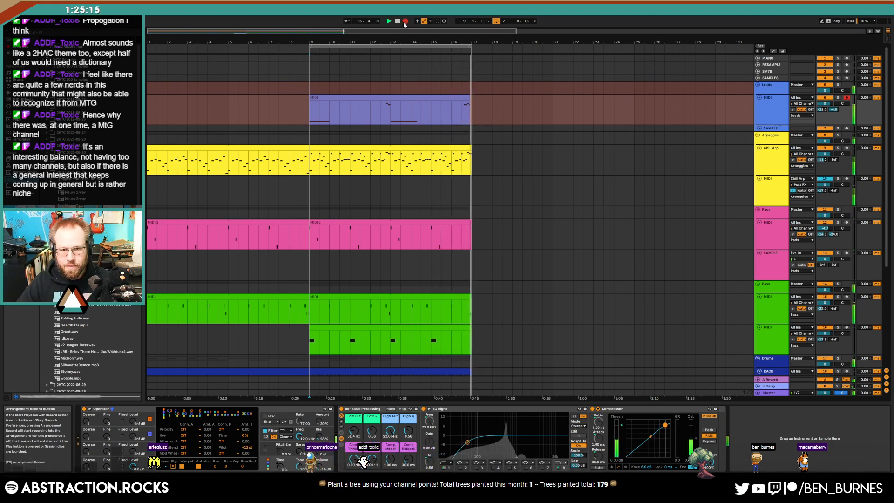
Stop the recording and shorten the second long C3 note in the recorded lead clip to one bar.
{"action": "key", "text": "space"}
{"action": "left_click", "coordinate": [404, 99]}
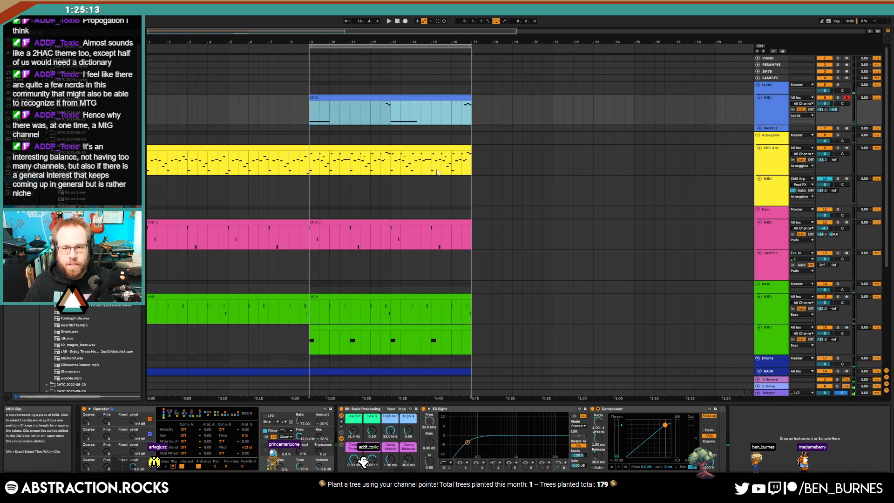
{"action": "double_click", "coordinate": [435, 98]}
{"action": "left_click", "coordinate": [716, 413]}
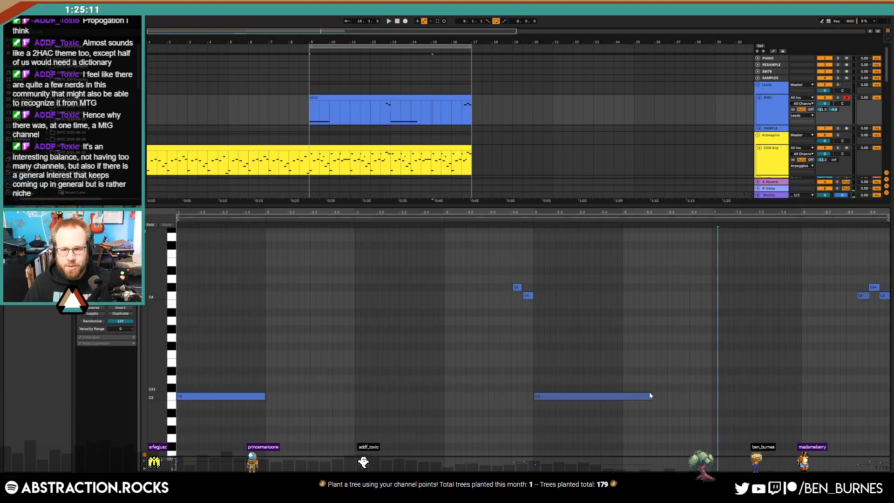
{"action": "left_click_drag", "start_coordinate": [649, 395], "coordinate": [624, 394]}
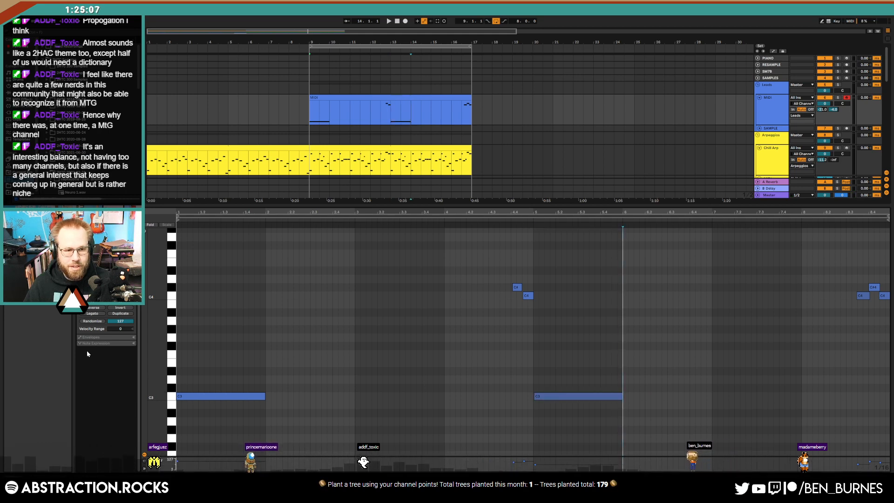
Show the lead clip's MIDI Ctrl pitch bend envelope.
{"action": "left_click", "coordinate": [109, 337]}
{"action": "left_click", "coordinate": [134, 338]}
{"action": "left_click", "coordinate": [103, 345]}
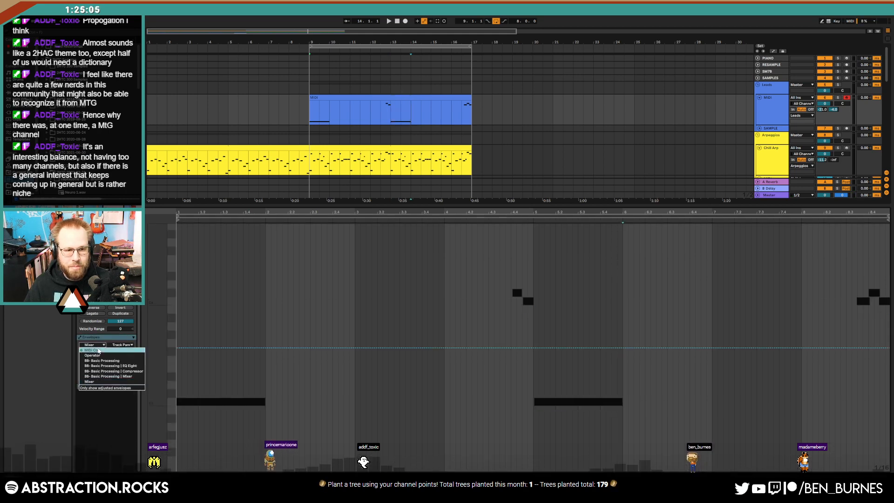
{"action": "left_click", "coordinate": [101, 350]}
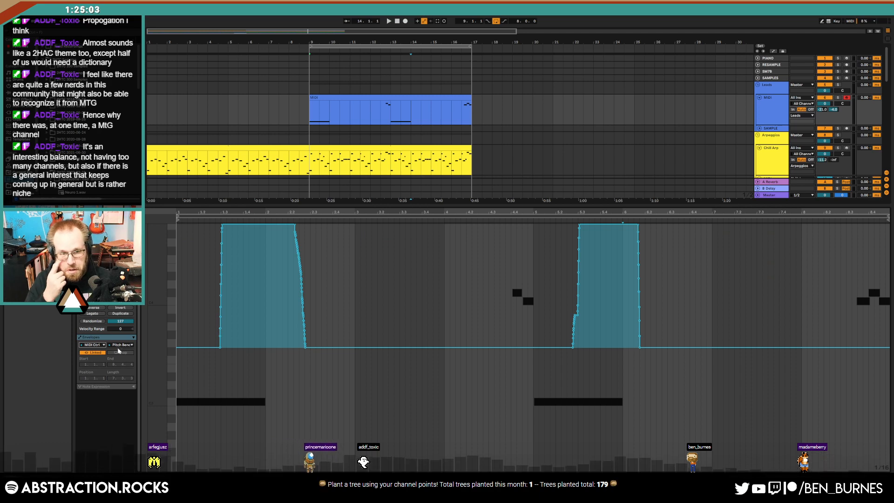
Clean up the end of the second pitch bend curve just after the long C3 note and play the section.
{"action": "mouse_move", "coordinate": [628, 279]}
{"action": "left_mouse_down"}
{"action": "mouse_move", "coordinate": [674, 261]}
{"action": "mouse_move", "coordinate": [679, 224]}
{"action": "mouse_move", "coordinate": [666, 168]}
{"action": "mouse_move", "coordinate": [655, 201]}
{"action": "left_mouse_up"}
{"action": "left_click", "coordinate": [645, 231]}
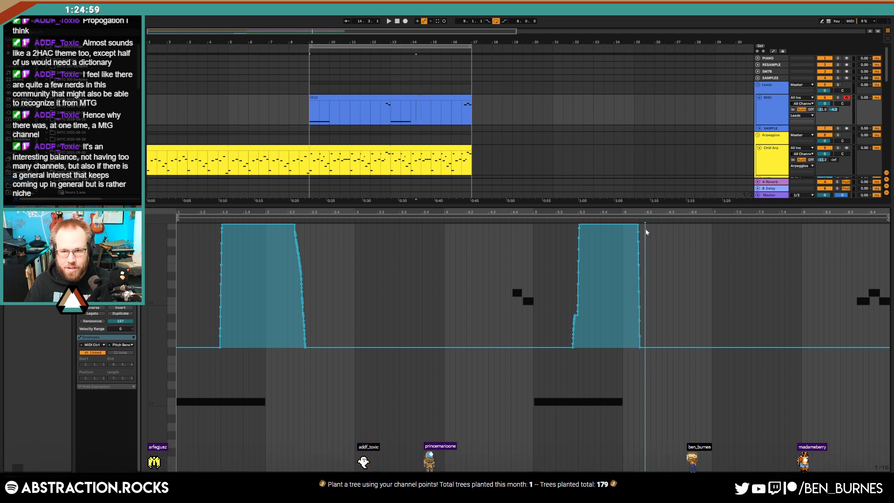
{"action": "left_click_drag", "start_coordinate": [626, 230], "coordinate": [647, 248]}
{"action": "key", "text": "ctrl+z"}
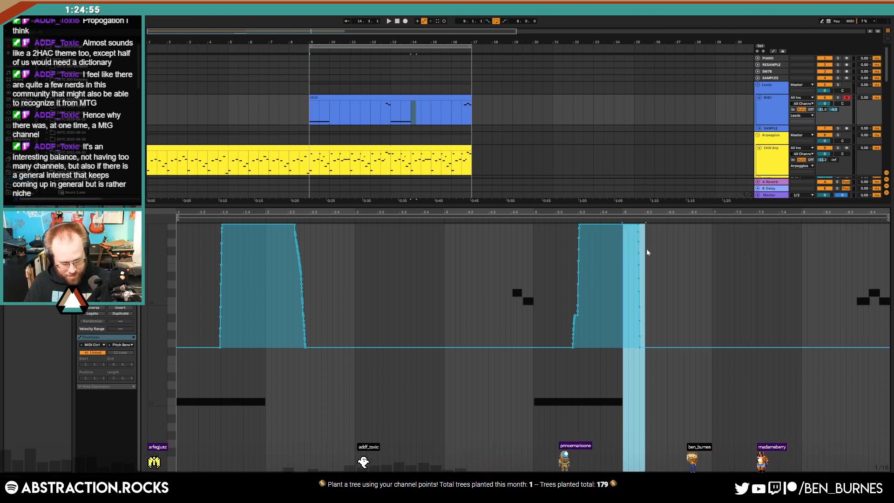
{"action": "key", "text": "ctrl+d"}
{"action": "left_click_drag", "start_coordinate": [635, 335], "coordinate": [652, 339]}
{"action": "key", "text": "Delete"}
{"action": "left_click", "coordinate": [659, 368]}
{"action": "key", "text": "shift+Tab"}
{"action": "key", "text": "space"}
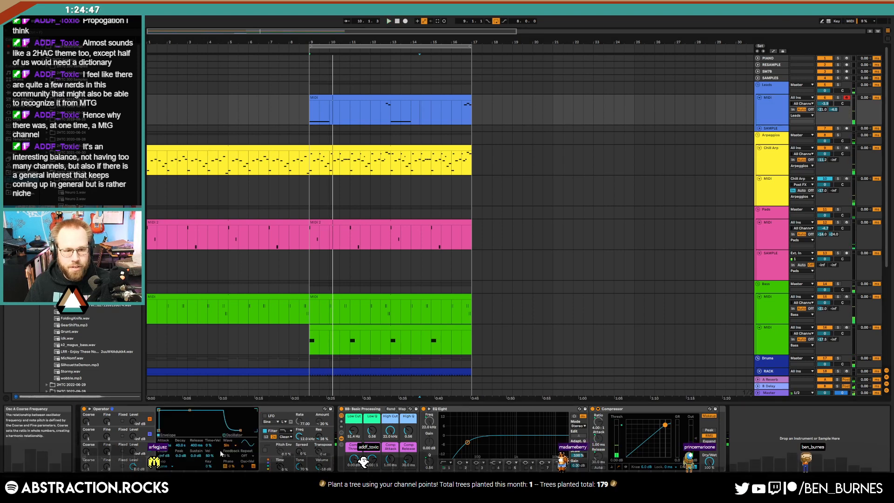
Switch Operator's oscillator to a triangle wave, raise the Spread, and play the lead clip's section.
{"action": "left_click", "coordinate": [227, 445]}
{"action": "left_click", "coordinate": [244, 424]}
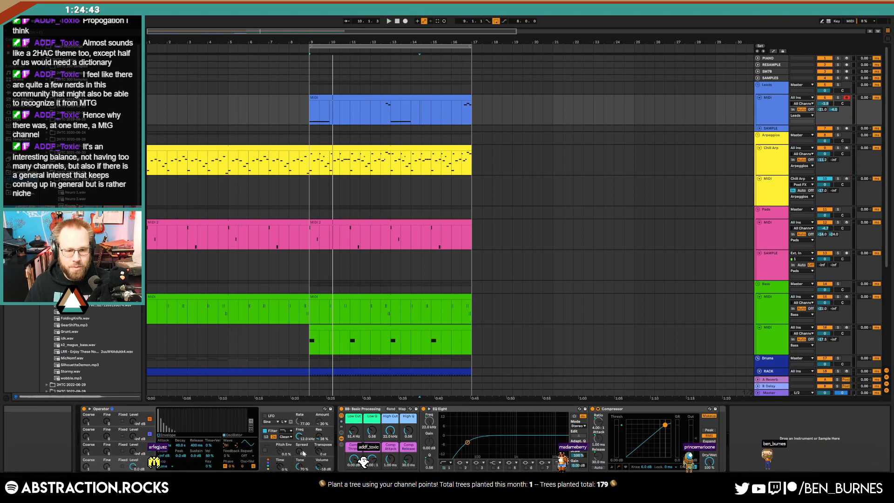
{"action": "left_click_drag", "start_coordinate": [300, 451], "coordinate": [300, 433]}
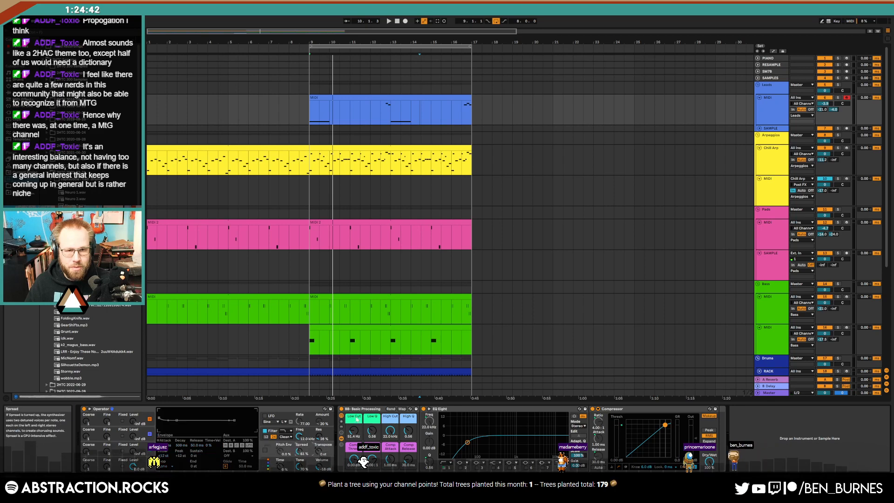
{"action": "left_click", "coordinate": [317, 97]}
{"action": "key", "text": "space"}
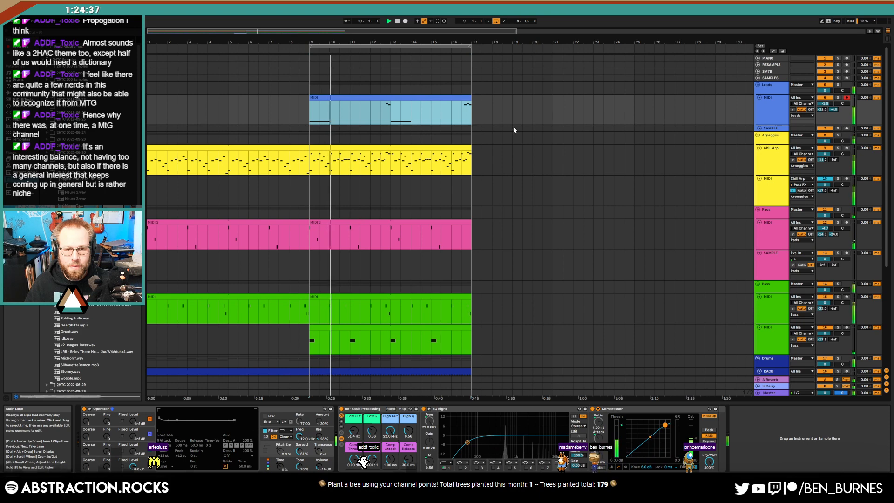
{"action": "left_click", "coordinate": [142, 460]}
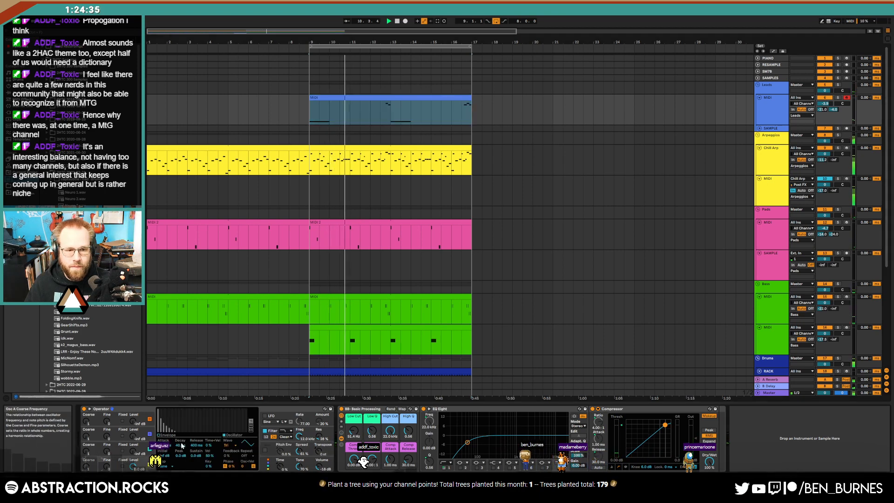
{"action": "left_click", "coordinate": [169, 434]}
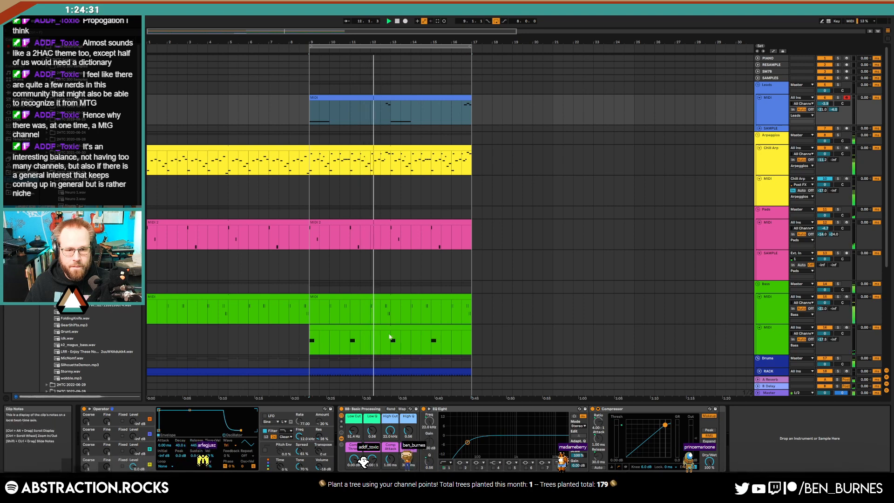
Lengthen the attack of the Neuro 10 amplitude envelope on the second bass track.
{"action": "scroll", "coordinate": [394, 339], "scroll_direction": "down", "scroll_amount": 3}
{"action": "left_click", "coordinate": [353, 286]}
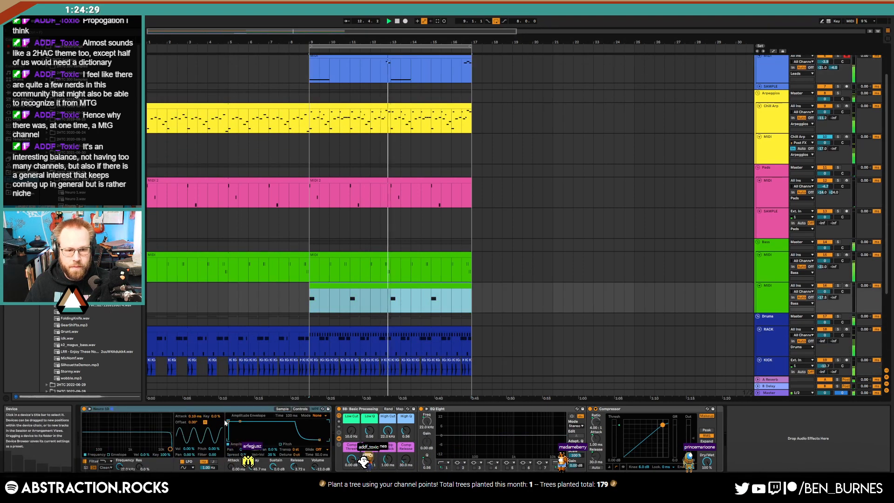
{"action": "left_click_drag", "start_coordinate": [234, 421], "coordinate": [240, 421]}
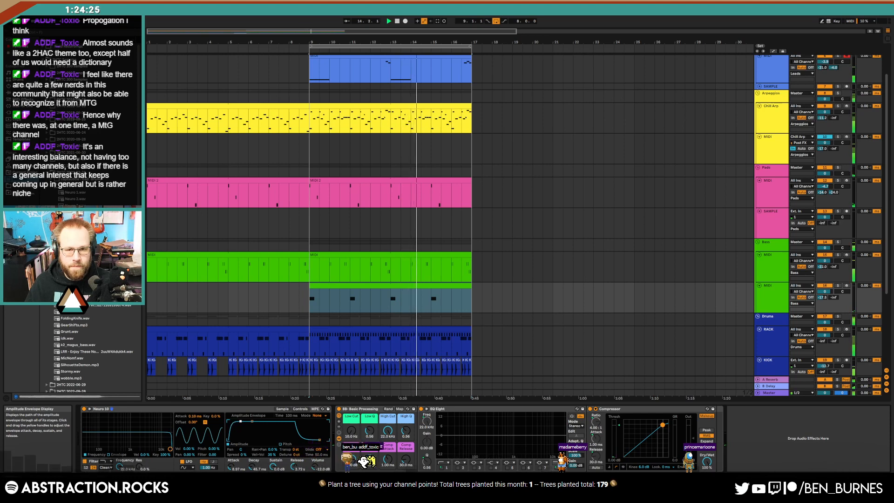
Search ADSR Sample Manager for "vocal" and preview the 010_Vocals_85bpm_Cmin ECLECTICISM sample.
{"action": "scroll", "coordinate": [501, 362], "scroll_direction": "up", "scroll_amount": 3}
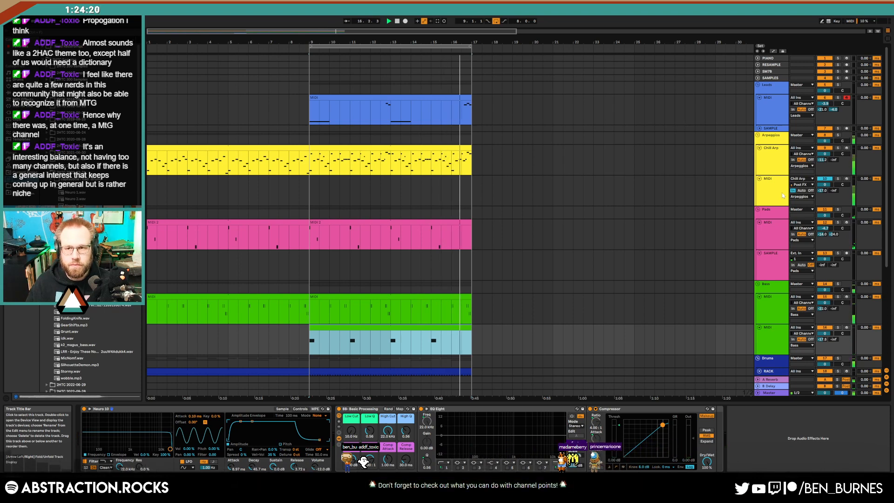
{"action": "left_click", "coordinate": [769, 79]}
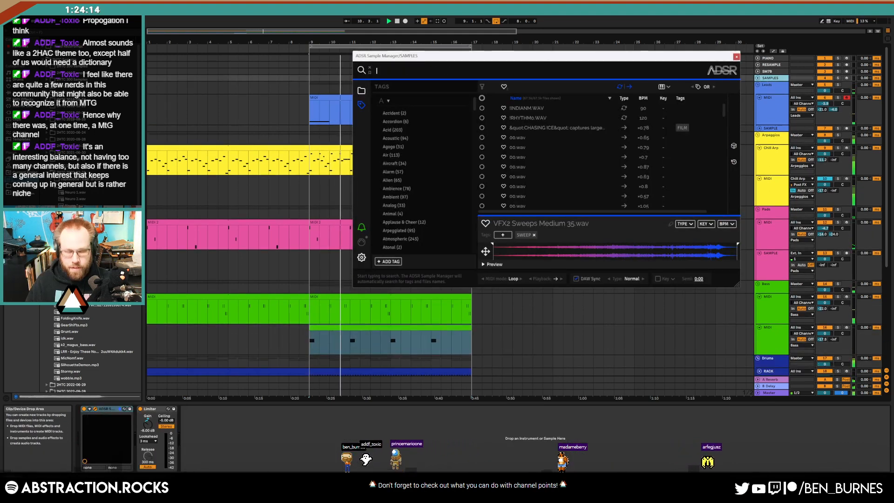
{"action": "type", "text": "vocal"}
{"action": "key", "text": "Return"}
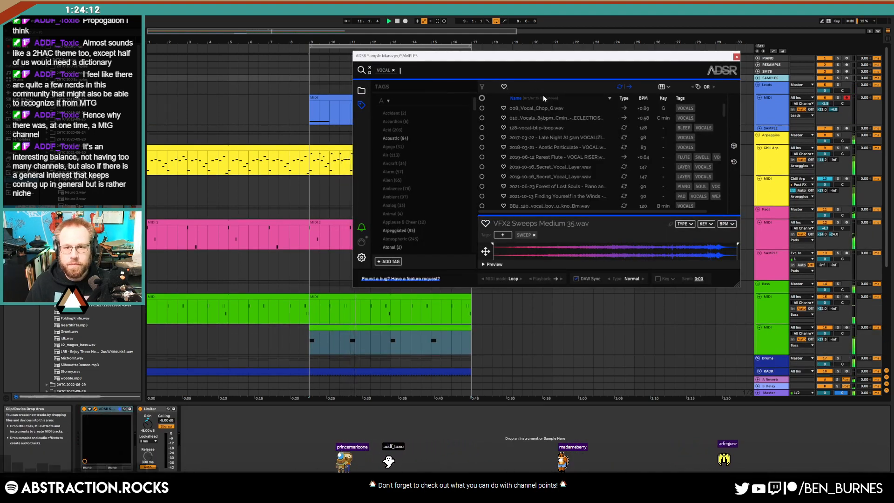
{"action": "left_click", "coordinate": [552, 117]}
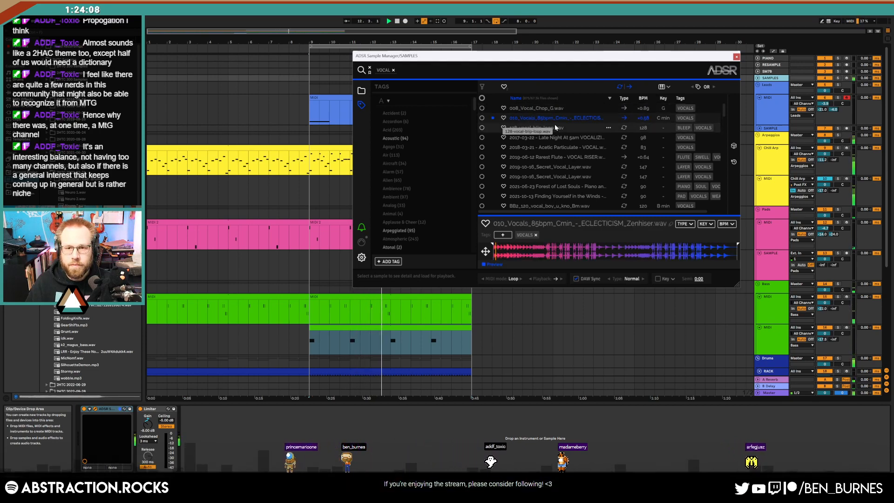
Place the 010_Vocals_85bpm_Cmin sample at bar 17 on the Leads group's SAMPLE track and unfold that track.
{"action": "left_click_drag", "start_coordinate": [572, 60], "coordinate": [565, 207]}
{"action": "left_click_drag", "start_coordinate": [530, 267], "coordinate": [475, 129]}
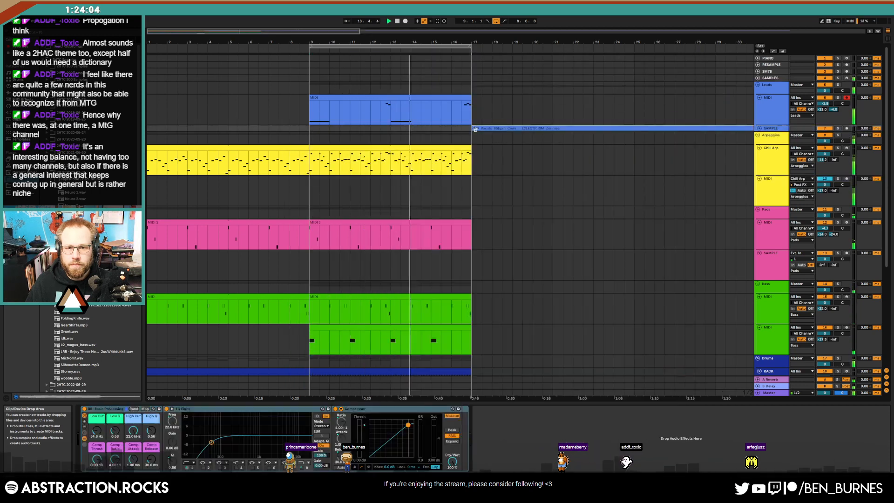
{"action": "left_click", "coordinate": [738, 79]}
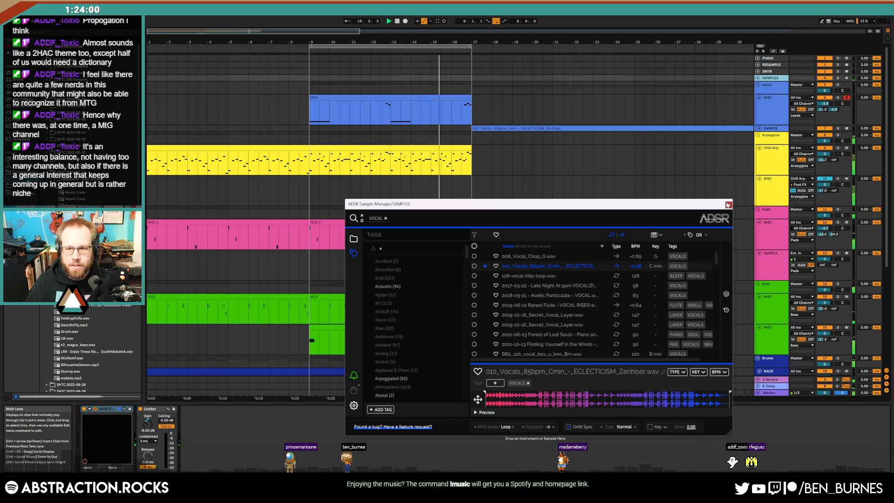
{"action": "left_click", "coordinate": [728, 204]}
{"action": "left_click", "coordinate": [759, 127]}
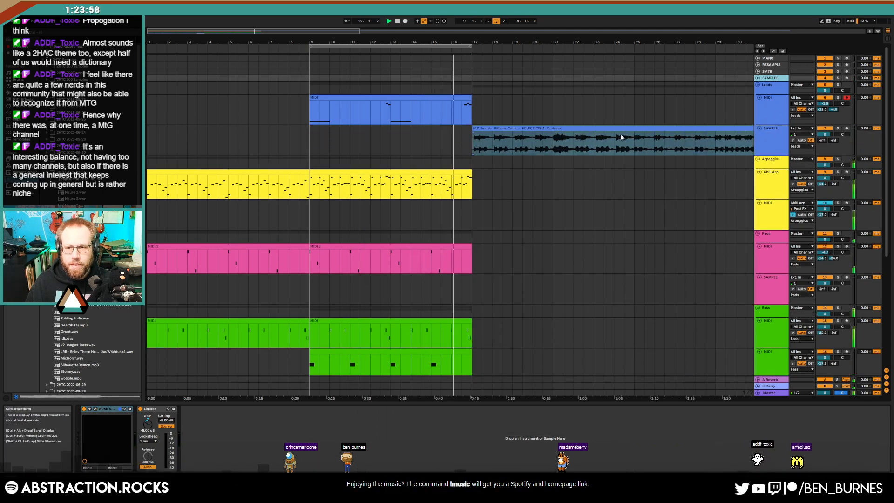
Inspect the vocal clip's waveform, move the clip to start at bar 9, and lower the SAMPLE track's volume.
{"action": "left_click", "coordinate": [620, 133]}
{"action": "key", "text": "space"}
{"action": "double_click", "coordinate": [607, 134]}
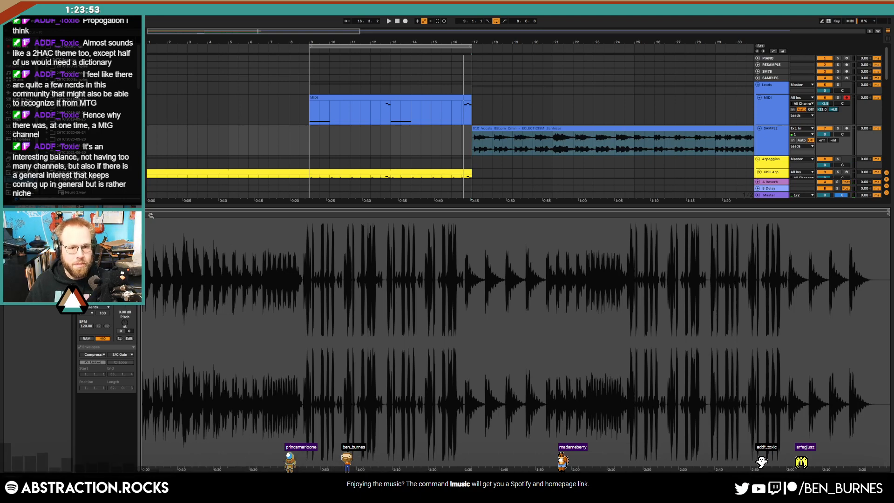
{"action": "left_click_drag", "start_coordinate": [151, 215], "coordinate": [151, 298]}
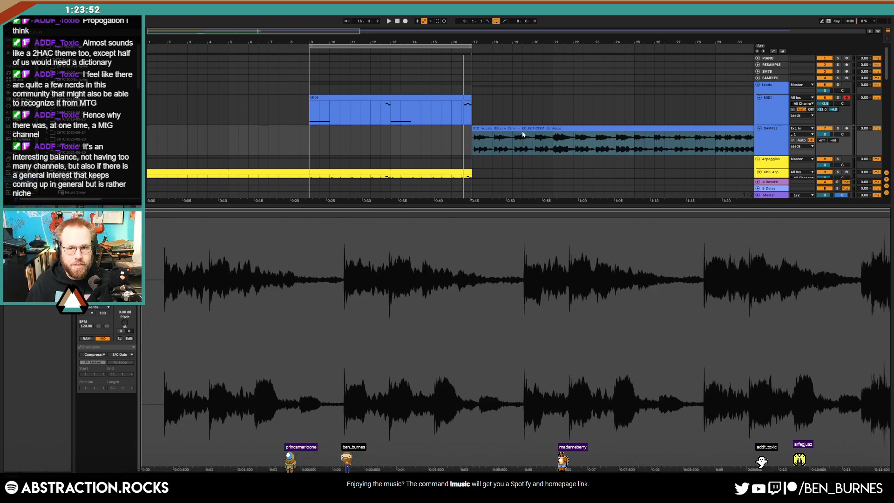
{"action": "left_click_drag", "start_coordinate": [523, 134], "coordinate": [359, 134]}
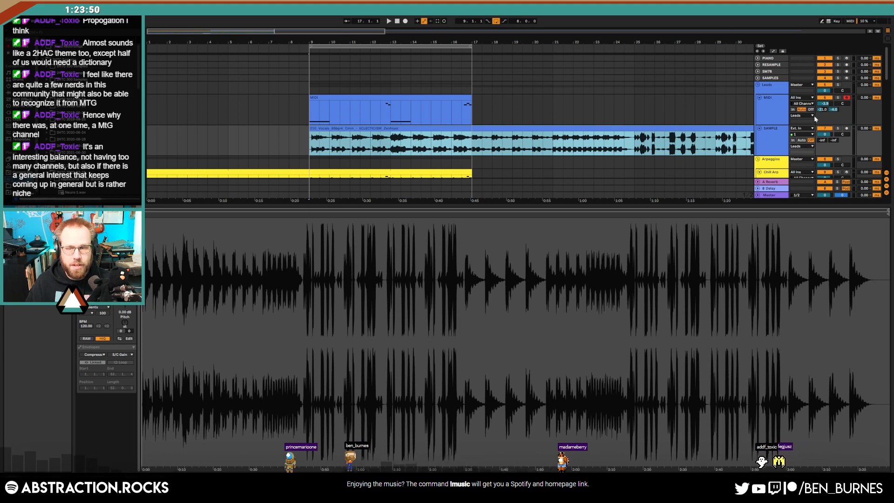
{"action": "left_click_drag", "start_coordinate": [830, 137], "coordinate": [830, 153]}
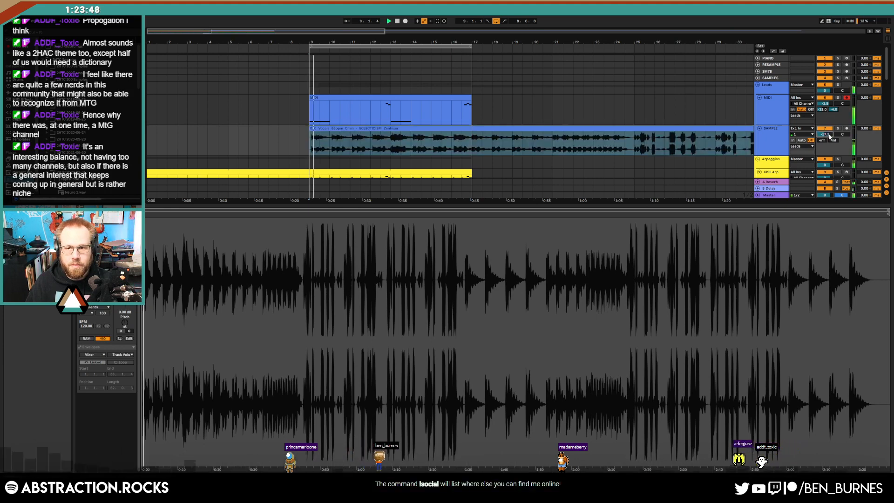
Add ValhallaShimmer to the Leads group's SAMPLE track with mix 0.42, shift -12.00 and feedback 0.232.
{"action": "key", "text": "space"}
{"action": "key", "text": "shift+Tab"}
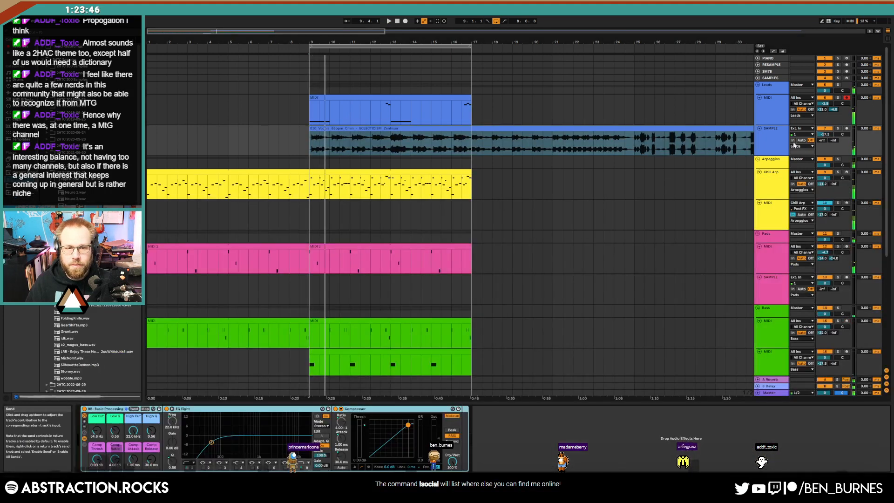
{"action": "left_click", "coordinate": [19, 113]}
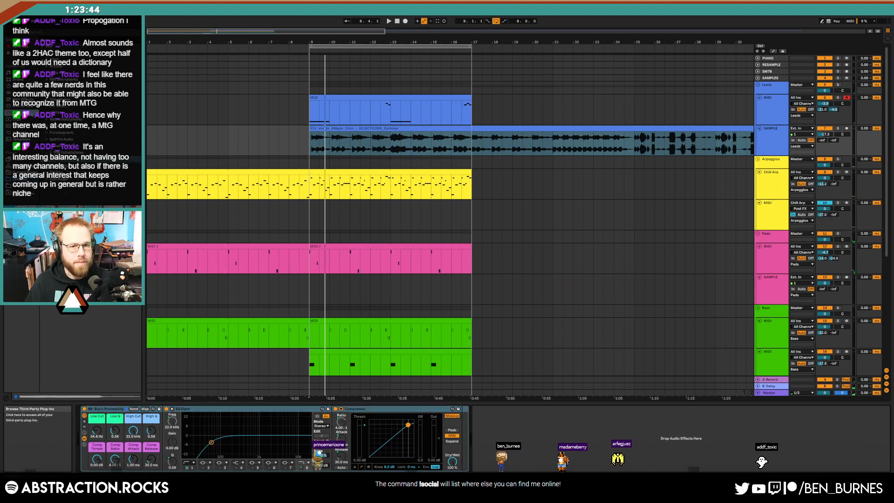
{"action": "scroll", "coordinate": [575, 151], "scroll_direction": "down", "scroll_amount": 5}
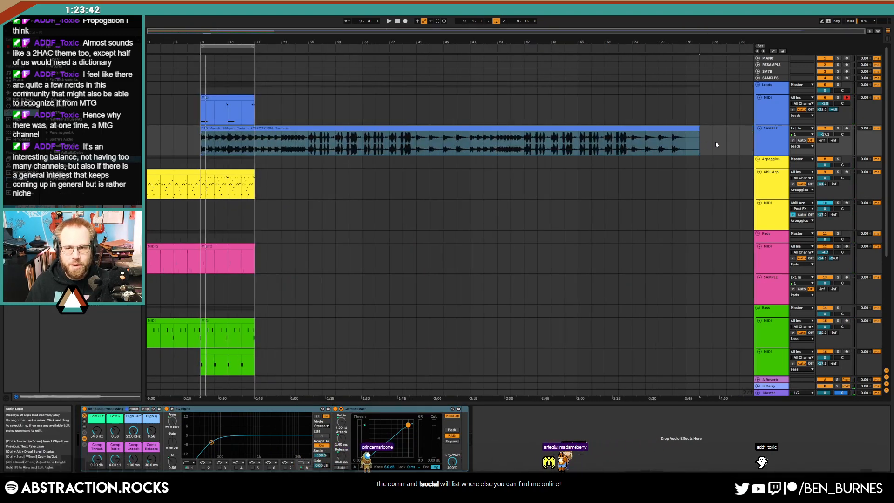
{"action": "scroll", "coordinate": [189, 144], "scroll_direction": "up", "scroll_amount": 8}
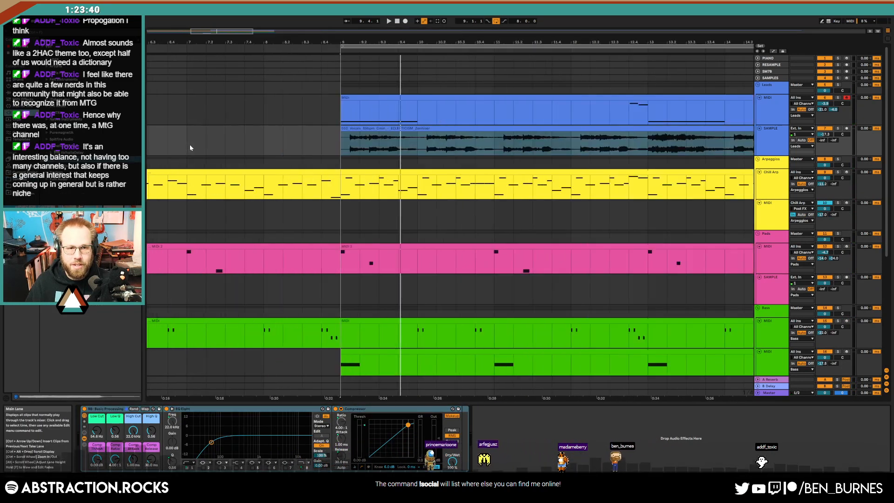
{"action": "scroll", "coordinate": [336, 149], "scroll_direction": "down", "scroll_amount": 3}
{"action": "left_click", "coordinate": [342, 147]}
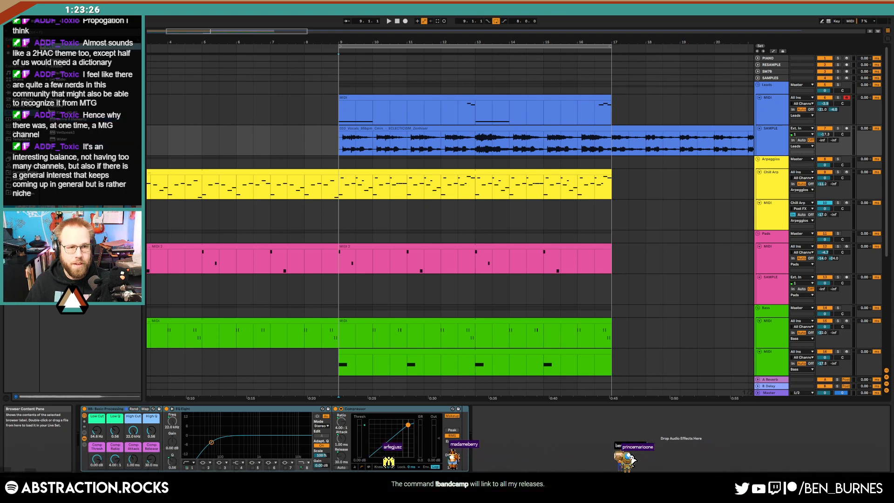
{"action": "left_click", "coordinate": [48, 108]}
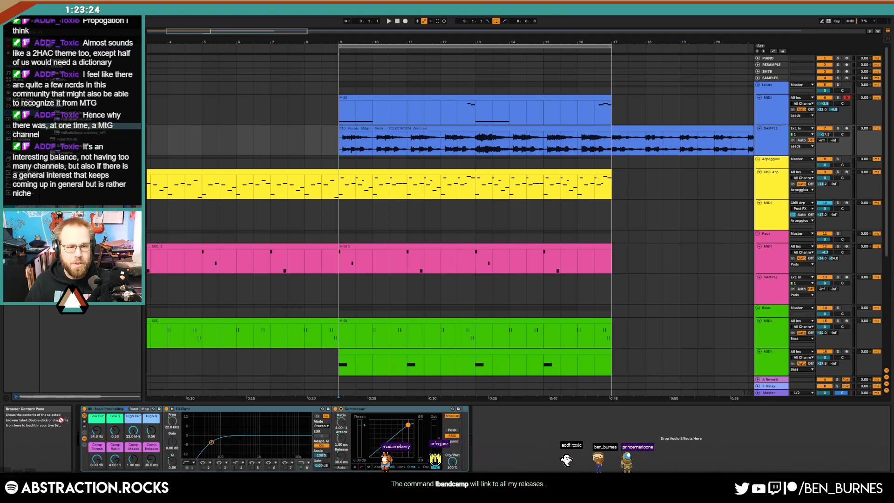
{"action": "left_click_drag", "start_coordinate": [61, 420], "coordinate": [86, 426]}
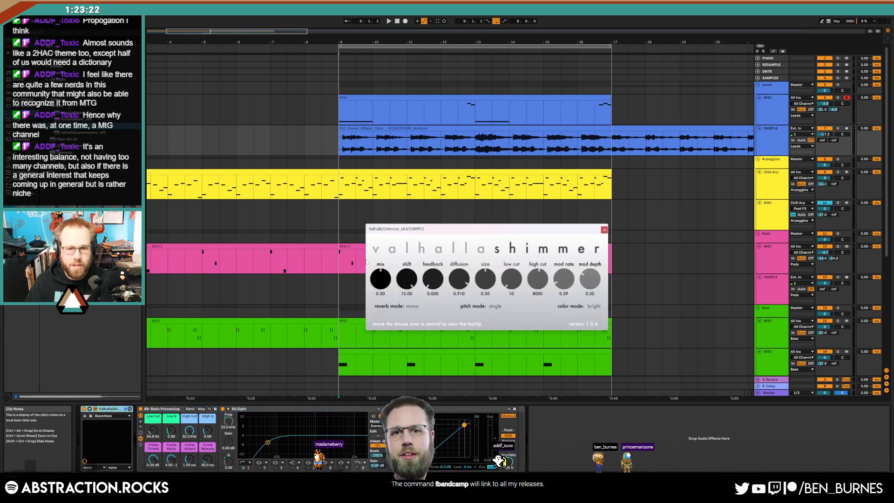
{"action": "left_click_drag", "start_coordinate": [411, 280], "coordinate": [404, 354]}
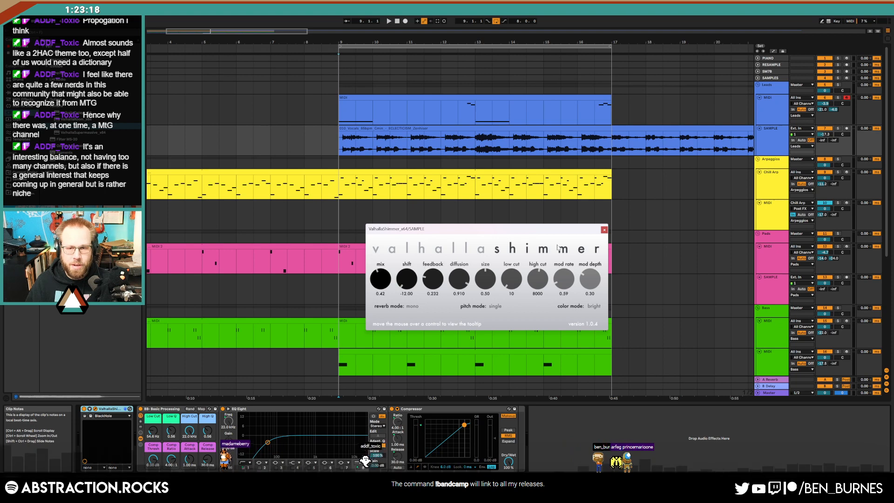
{"action": "left_click", "coordinate": [603, 230]}
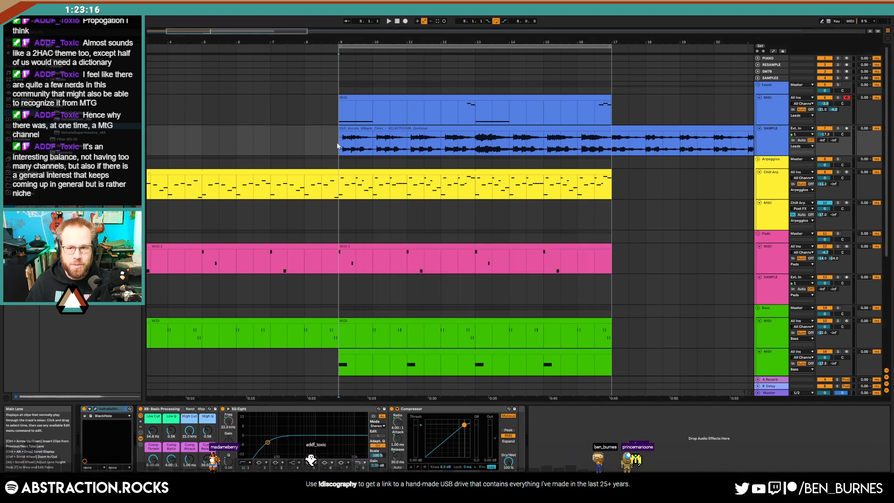
Replace the stretch of the vocal clip leading up to bar 13 with a copied piece of the same vocal.
{"action": "key", "text": "space"}
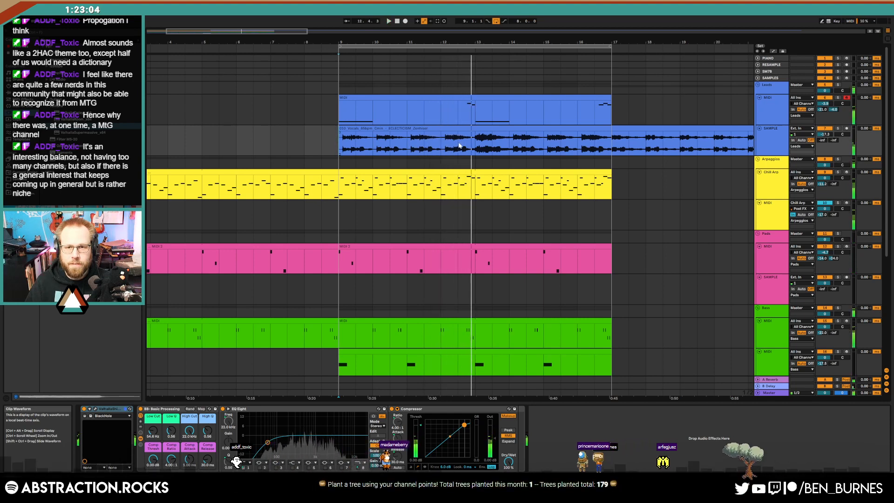
{"action": "scroll", "coordinate": [454, 147], "scroll_direction": "up", "scroll_amount": 3}
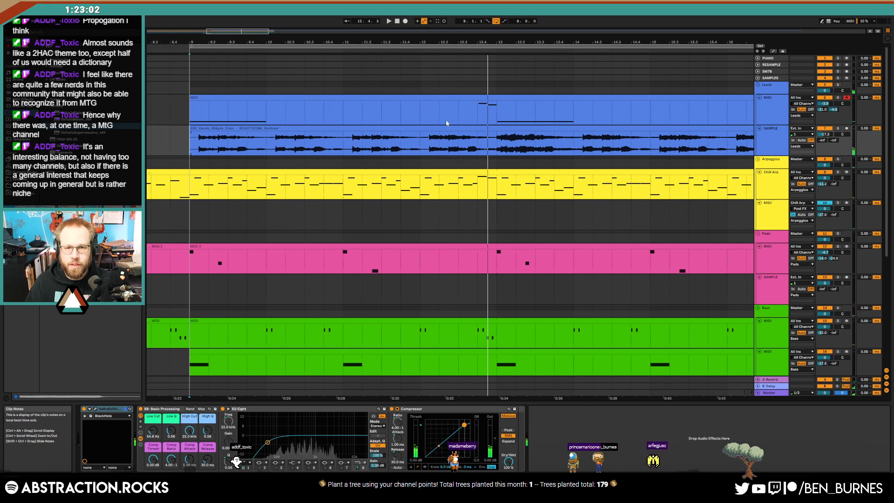
{"action": "key", "text": "space"}
{"action": "left_click_drag", "start_coordinate": [451, 147], "coordinate": [495, 145]}
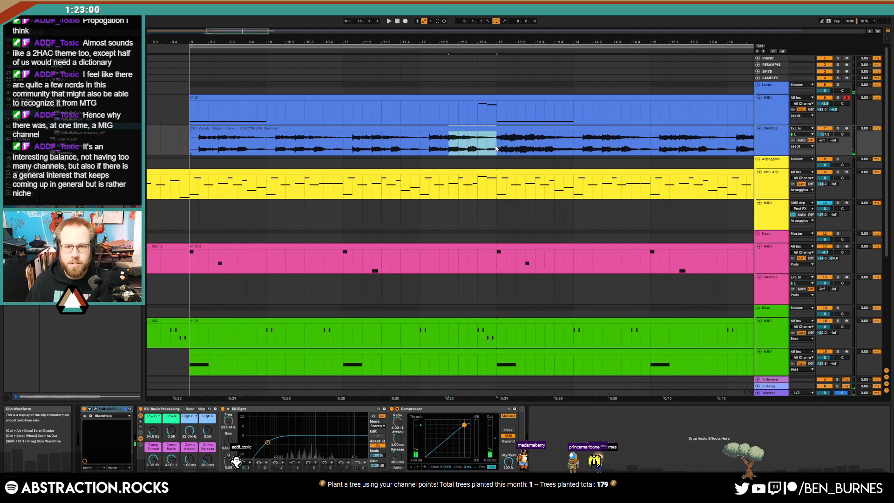
{"action": "key", "text": "Delete"}
{"action": "left_click_drag", "start_coordinate": [428, 143], "coordinate": [438, 142]}
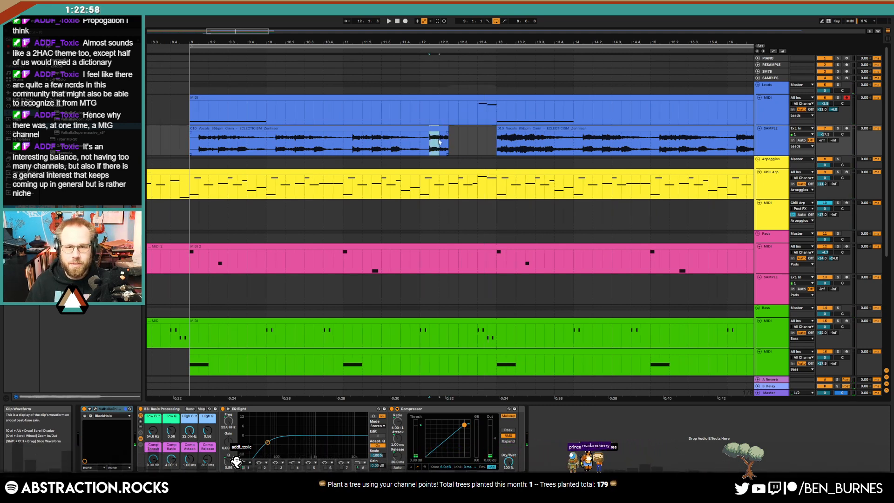
{"action": "left_click", "coordinate": [450, 143]}
{"action": "key", "text": "ctrl+v"}
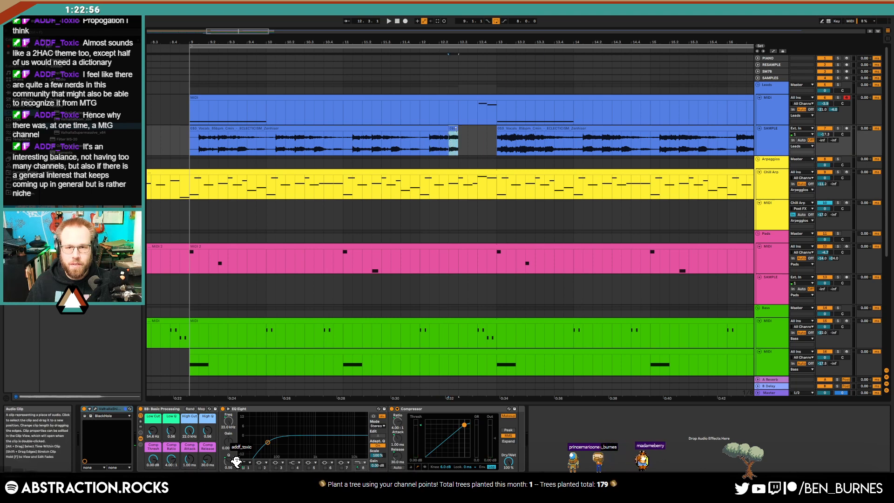
{"action": "key", "text": "ctrl+v"}
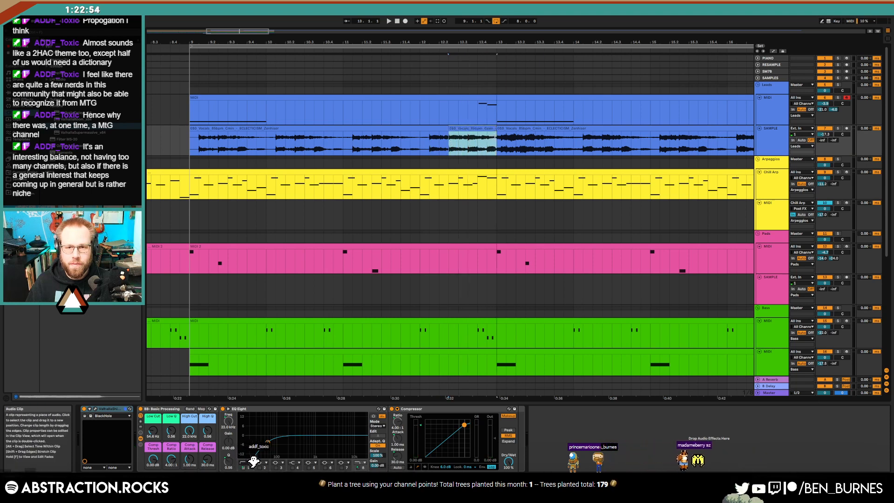
Raise the vocal SAMPLE track's volume slightly and add the Wider effect with its width at 98%.
{"action": "key", "text": "space"}
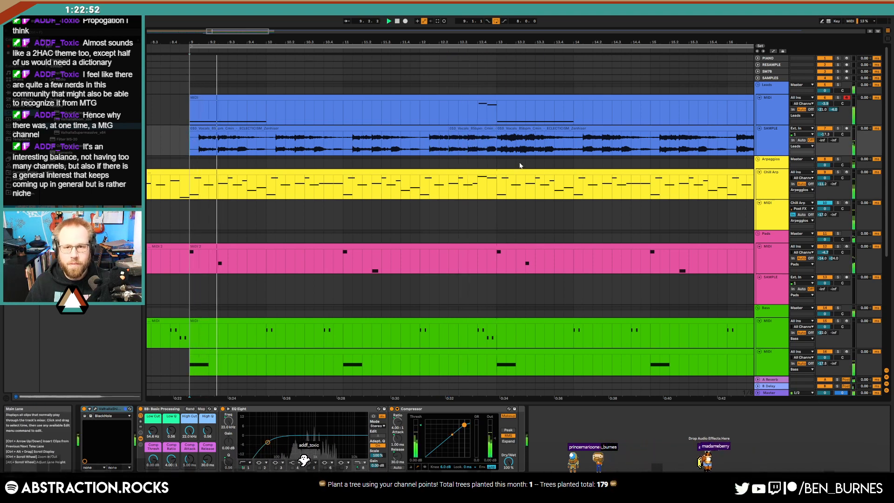
{"action": "left_click_drag", "start_coordinate": [824, 134], "coordinate": [824, 131]}
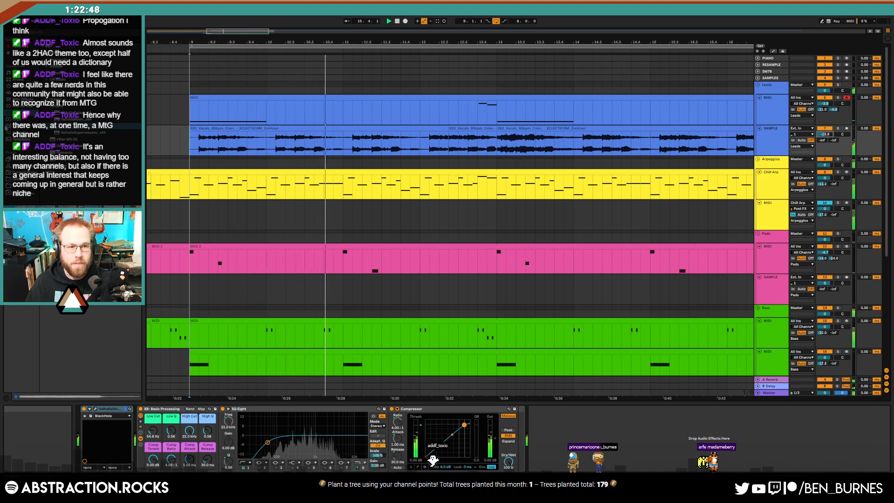
{"action": "double_click", "coordinate": [70, 166]}
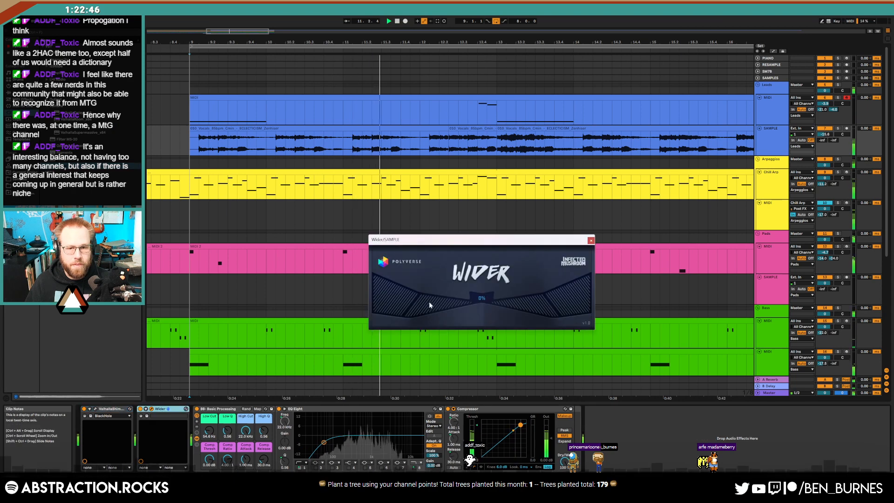
{"action": "left_click_drag", "start_coordinate": [429, 303], "coordinate": [575, 274]}
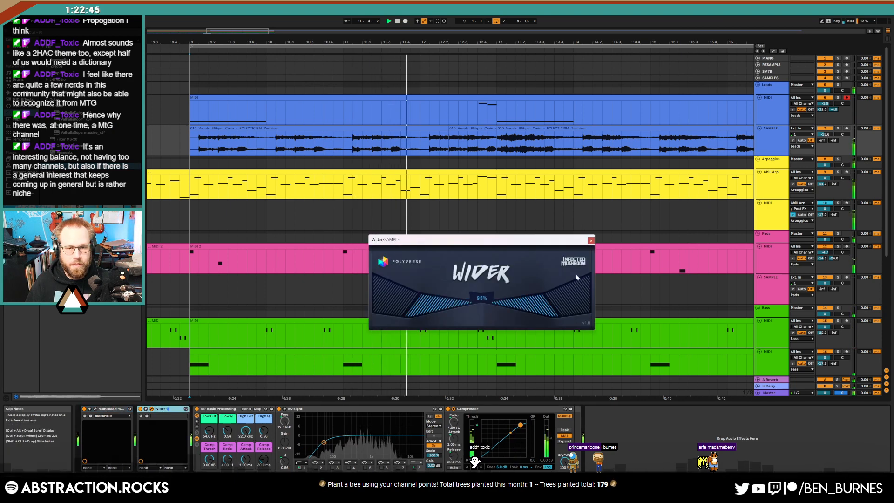
{"action": "left_click", "coordinate": [591, 240]}
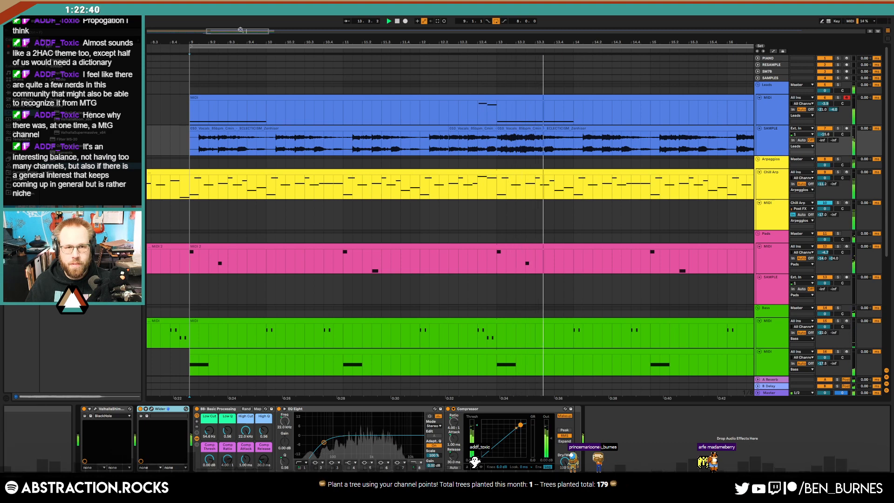
Cut the vocal out between bars 16 and 17 and move the leftover vocal clip out to about bar 53.
{"action": "left_click_drag", "start_coordinate": [241, 29], "coordinate": [384, 139]}
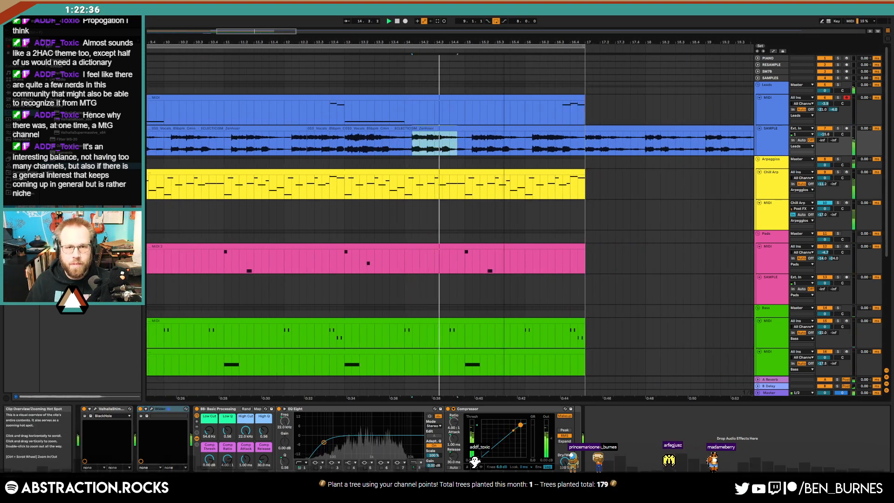
{"action": "scroll", "coordinate": [503, 150], "scroll_direction": "down", "scroll_amount": 2}
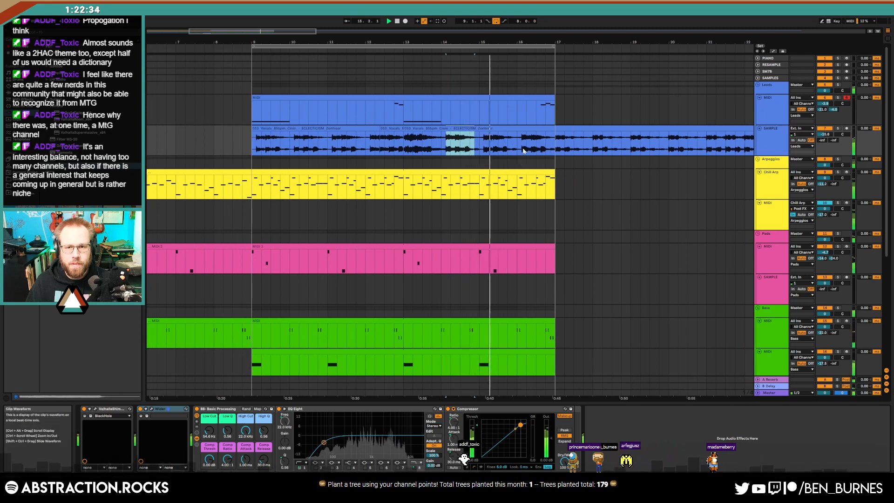
{"action": "left_click_drag", "start_coordinate": [517, 147], "coordinate": [556, 146]}
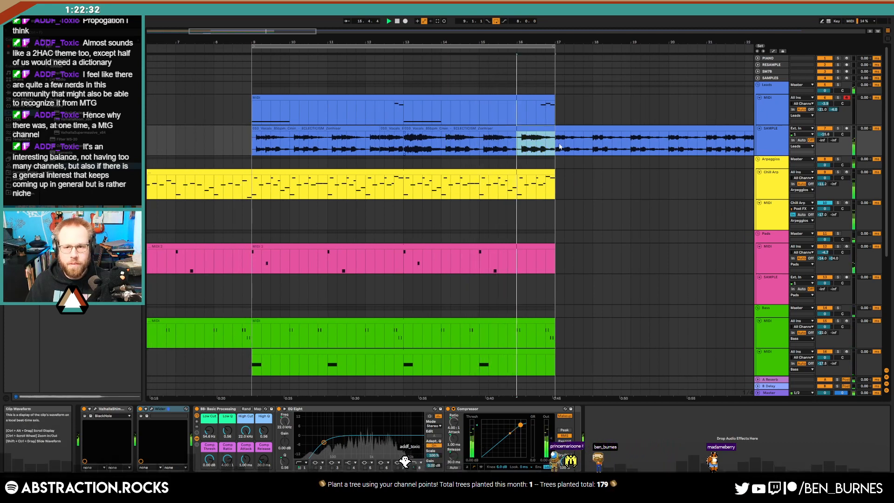
{"action": "key", "text": "Delete"}
{"action": "left_click", "coordinate": [572, 128]}
{"action": "key", "text": "Delete"}
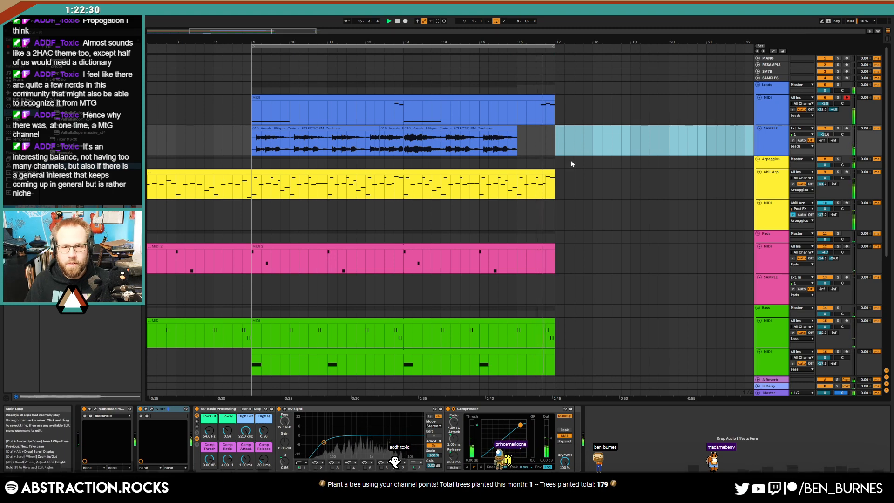
{"action": "key", "text": "super+z"}
{"action": "double_click", "coordinate": [248, 32]}
{"action": "left_click_drag", "start_coordinate": [309, 131], "coordinate": [577, 137]}
{"action": "left_click", "coordinate": [492, 138]}
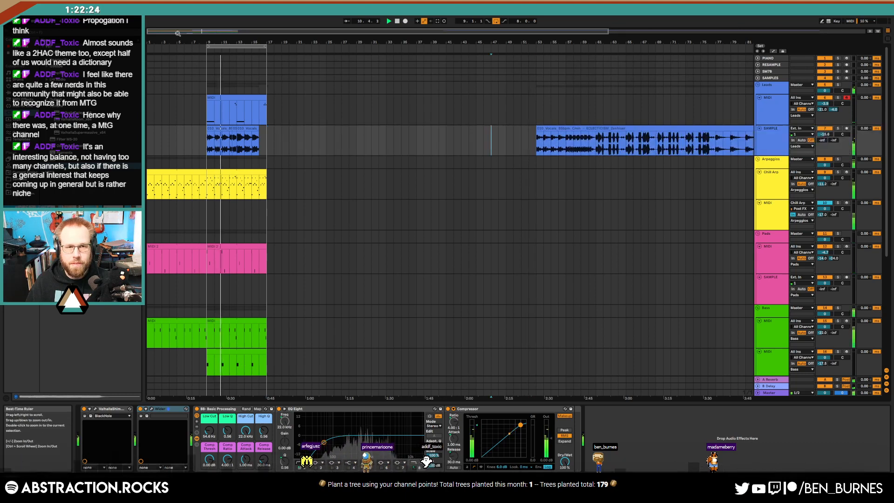
Copy the first bass track's bar 9 clip to bar 17 so the part runs to bar 25.
{"action": "left_click_drag", "start_coordinate": [177, 33], "coordinate": [177, 52]}
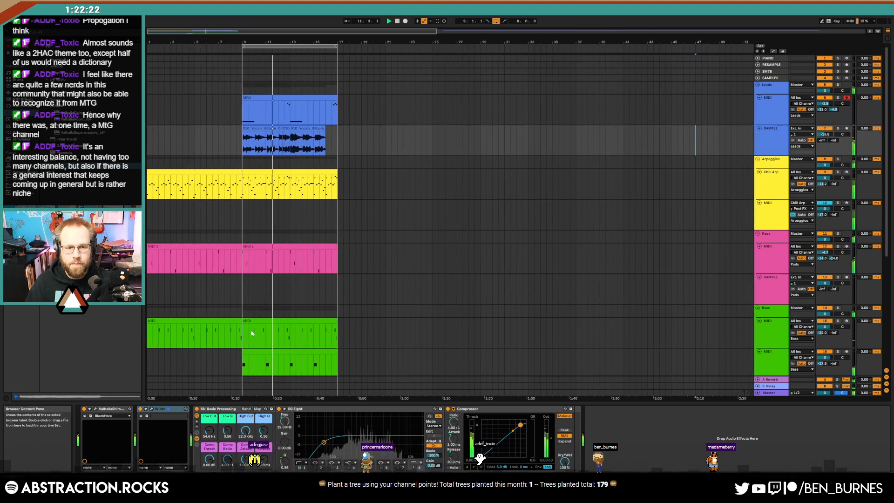
{"action": "double_click", "coordinate": [269, 334]}
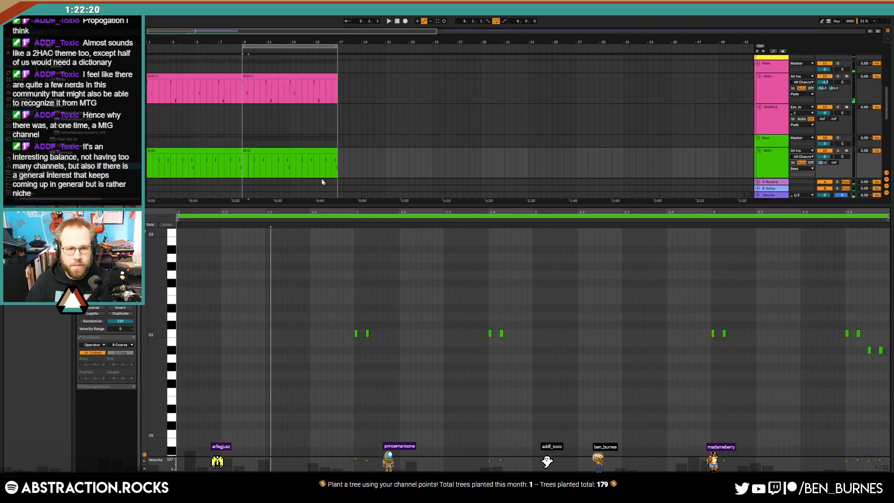
{"action": "left_click", "coordinate": [286, 163]}
{"action": "left_click_drag", "start_coordinate": [162, 31], "coordinate": [163, 62]}
{"action": "key", "text": "shift+Tab"}
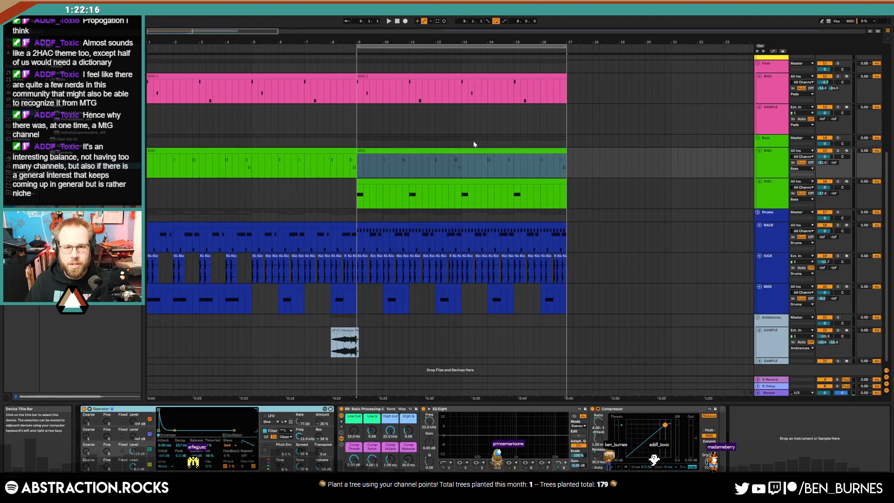
{"action": "left_click", "coordinate": [445, 150]}
{"action": "left_click_drag", "start_coordinate": [231, 31], "coordinate": [231, 8]}
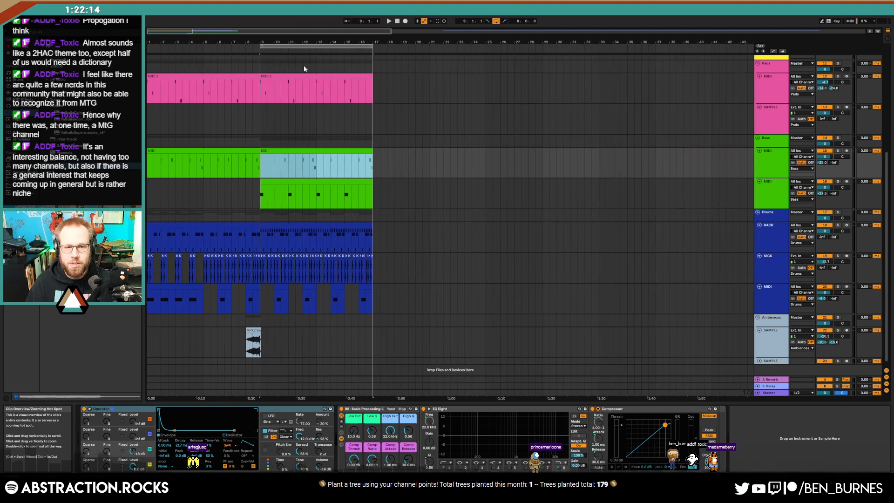
{"action": "left_click_drag", "start_coordinate": [372, 163], "coordinate": [484, 163]}
{"action": "left_click_drag", "start_coordinate": [375, 162], "coordinate": [477, 165]}
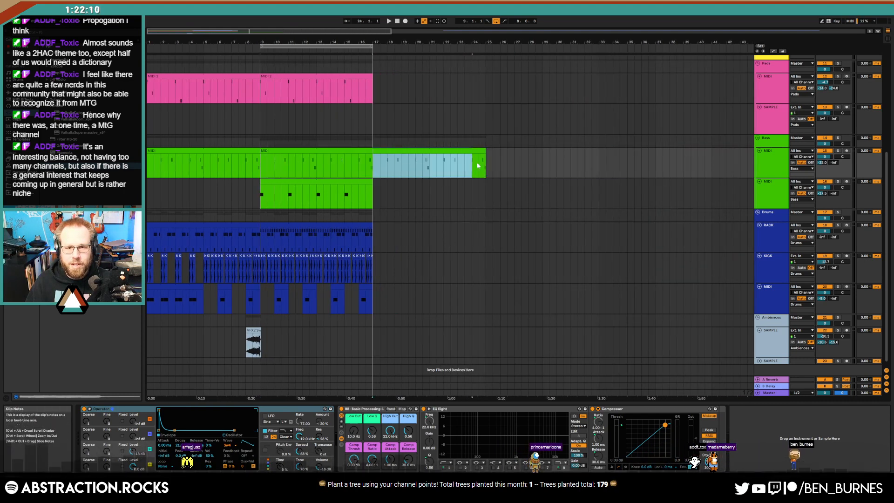
{"action": "key", "text": "ctrl+e"}
Add off-beat C1 notes, one per beat, across the first bar of the bar 17 bass clip and play it back.
{"action": "double_click", "coordinate": [482, 151]}
{"action": "left_click", "coordinate": [281, 298]}
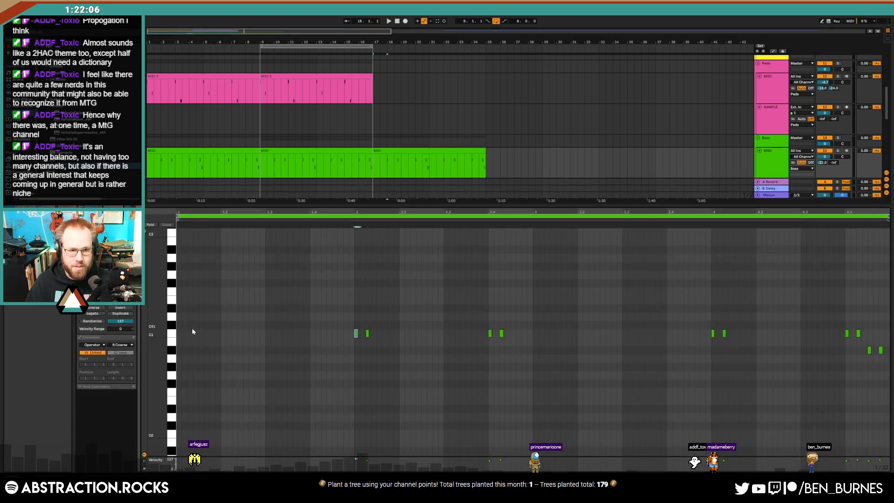
{"action": "double_click", "coordinate": [194, 333]}
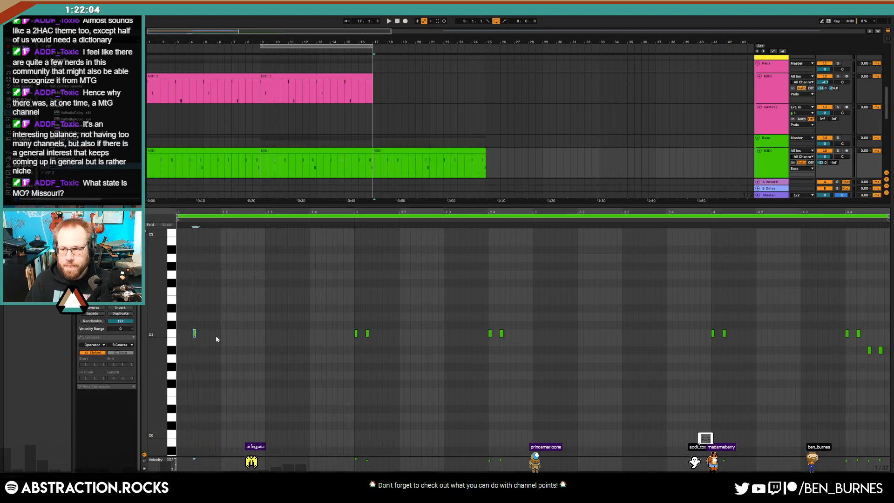
{"action": "key", "text": "Right"}
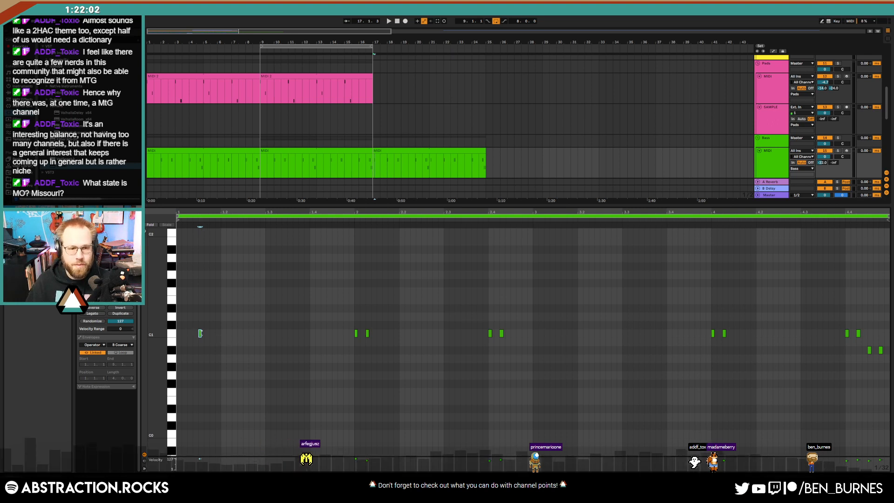
{"action": "key", "text": "ctrl+d"}
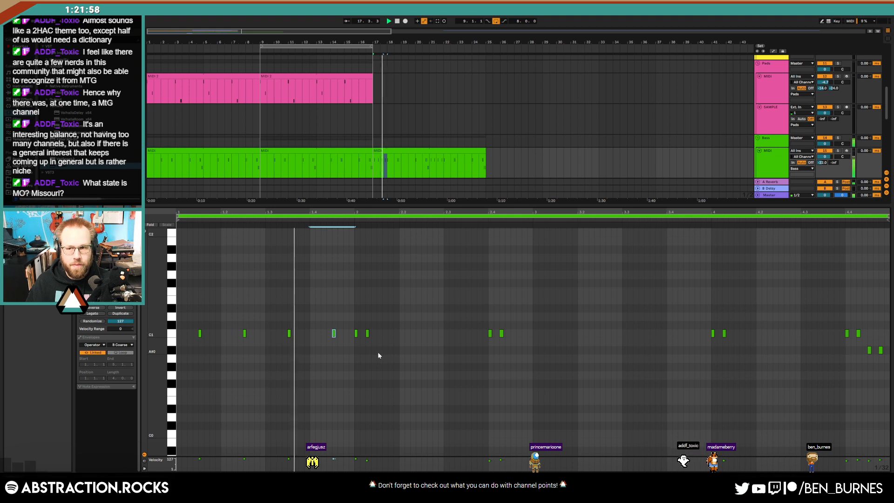
{"action": "key", "text": "space"}
{"action": "key", "text": "shift+Tab"}
{"action": "left_click", "coordinate": [392, 157]}
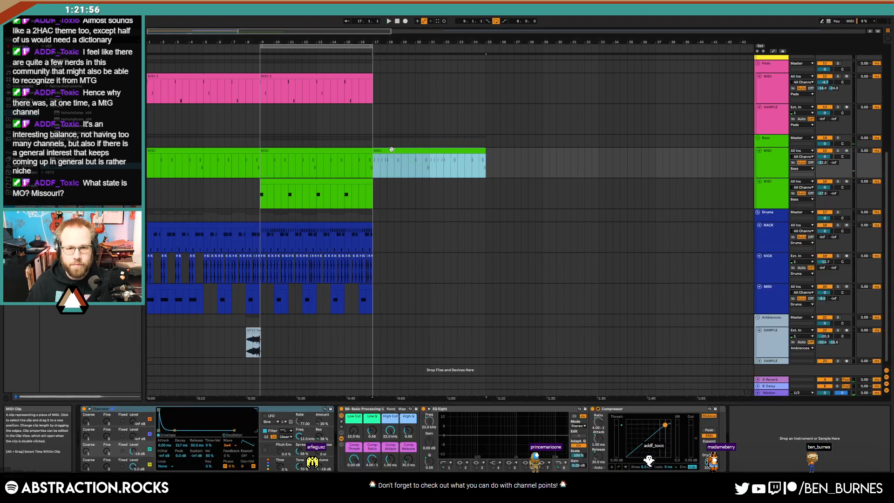
Fill the gaps in bars 2 to 4 of the bar 17 bass clip with copies of the off-beat C1 note pair.
{"action": "key", "text": "shift+Tab"}
{"action": "left_click_drag", "start_coordinate": [352, 319], "coordinate": [268, 349]}
{"action": "left_click", "coordinate": [400, 309]}
{"action": "key", "text": "ctrl+v"}
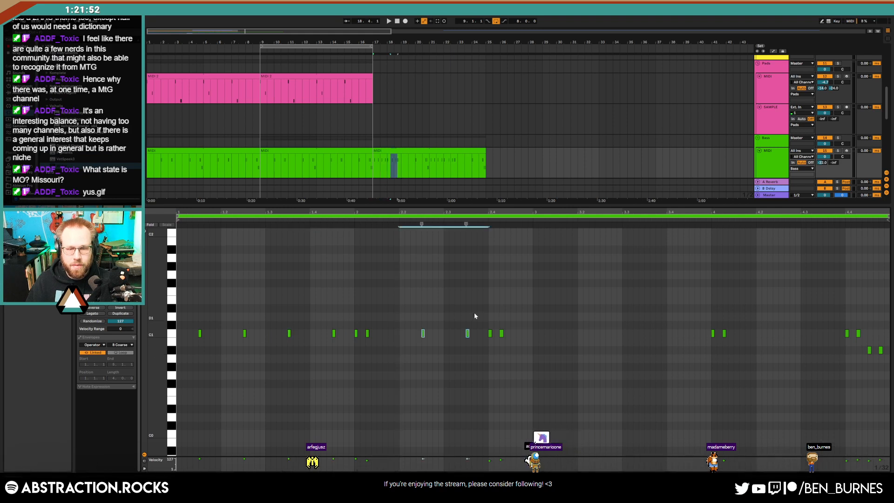
{"action": "key", "text": "ctrl+v"}
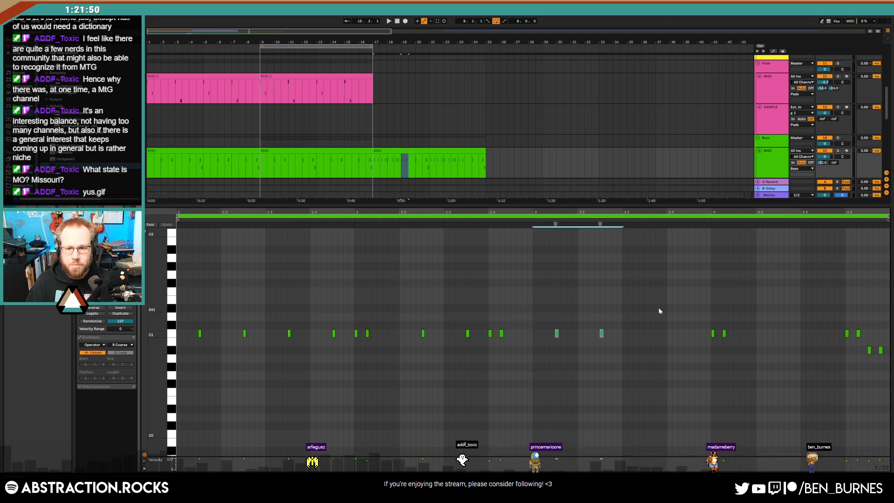
{"action": "key", "text": "ctrl+v"}
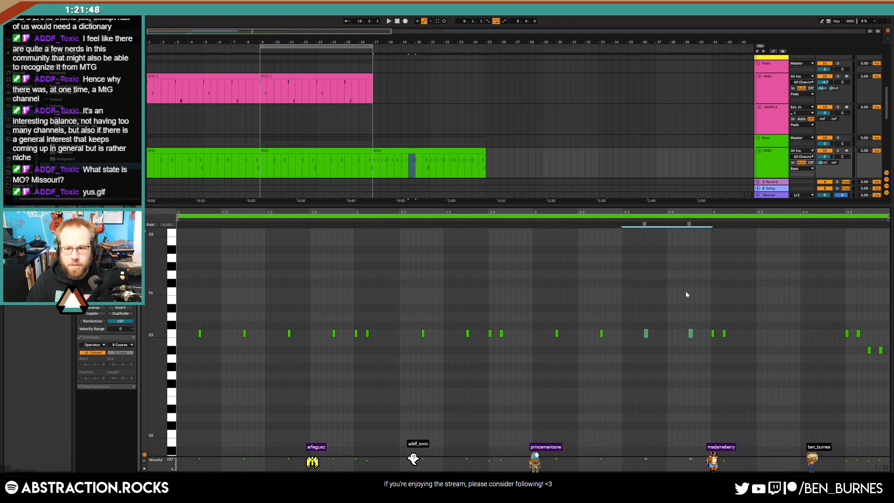
{"action": "left_click", "coordinate": [756, 299]}
{"action": "key", "text": "ctrl+v"}
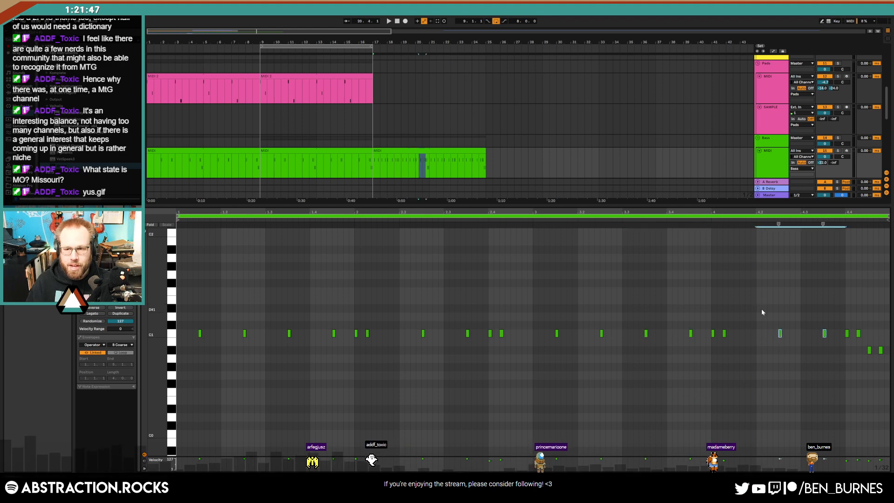
{"action": "left_click", "coordinate": [415, 152]}
{"action": "key", "text": "shift+Tab"}
Duplicate the KICK clips and the drum RACK clip past bar 17 so both run to bar 25.
{"action": "left_click_drag", "start_coordinate": [373, 267], "coordinate": [272, 271]}
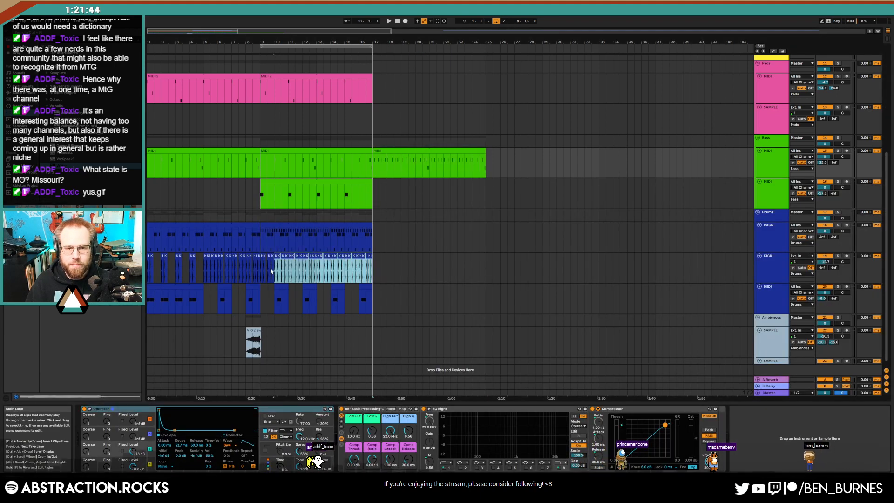
{"action": "key", "text": "ctrl+d"}
{"action": "left_click", "coordinate": [365, 227]}
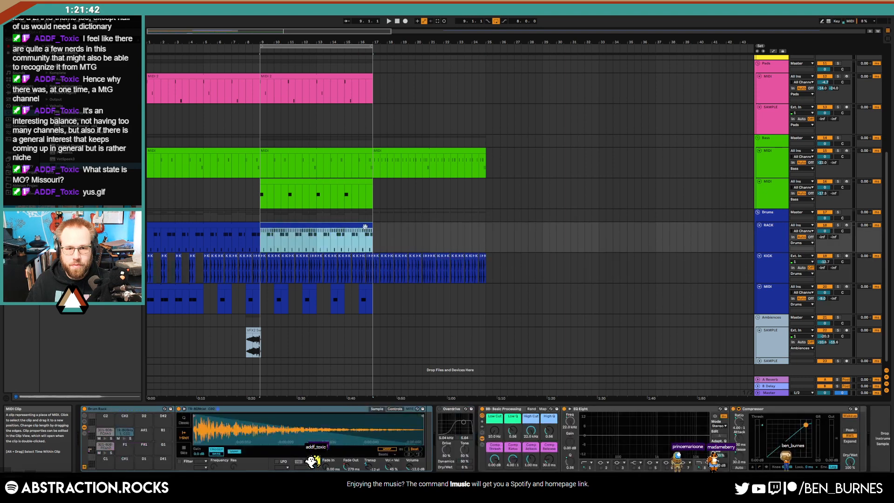
{"action": "key", "text": "ctrl+d"}
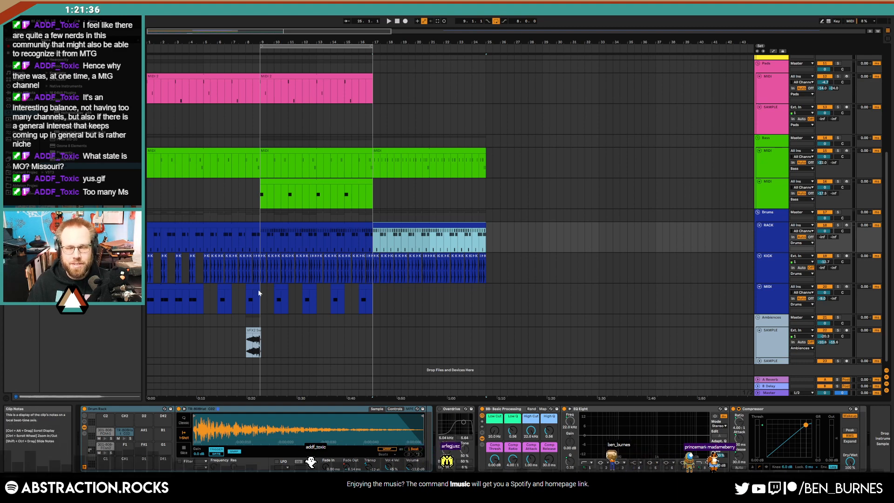
Duplicate the Chill Arp clip to bar 17 and extend the second bass track's clip to bar 25.
{"action": "left_click", "coordinate": [371, 238]}
{"action": "scroll", "coordinate": [390, 154], "scroll_direction": "up", "scroll_amount": 5}
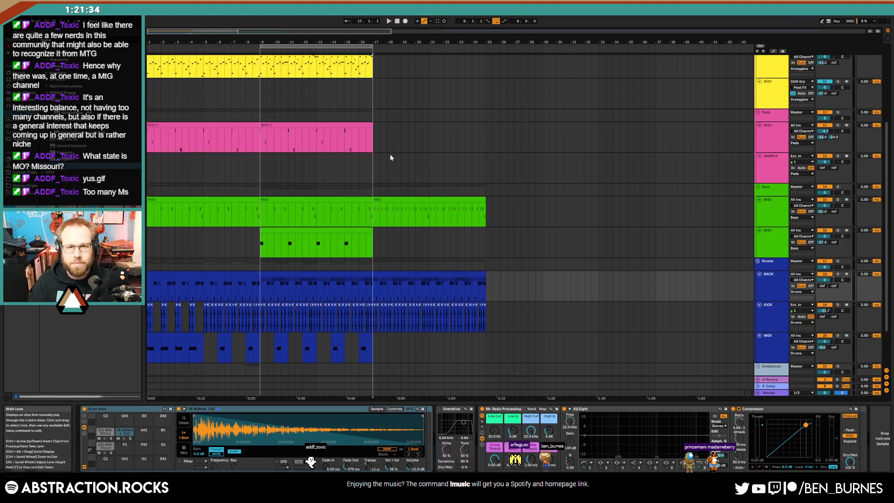
{"action": "left_click", "coordinate": [349, 134]}
{"action": "key", "text": "ctrl+d"}
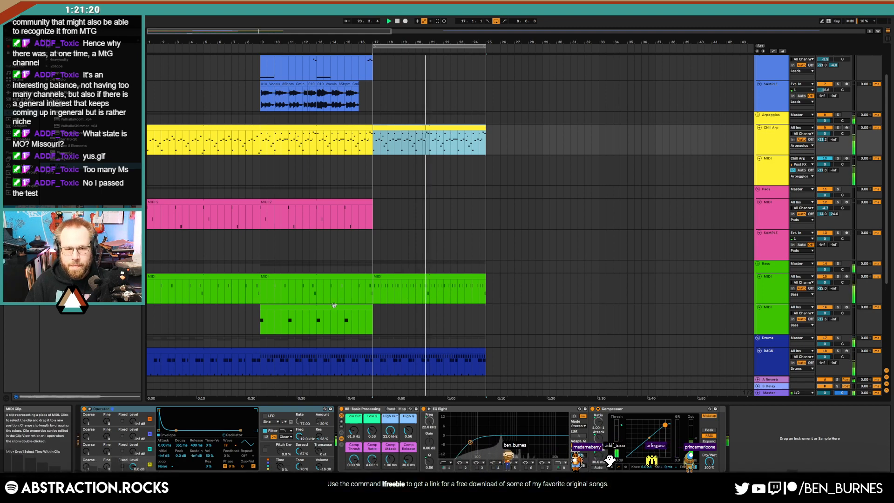
{"action": "mouse_move", "coordinate": [372, 308]}
{"action": "left_mouse_down"}
{"action": "mouse_move", "coordinate": [515, 309]}
{"action": "mouse_move", "coordinate": [488, 309]}
{"action": "left_mouse_up"}
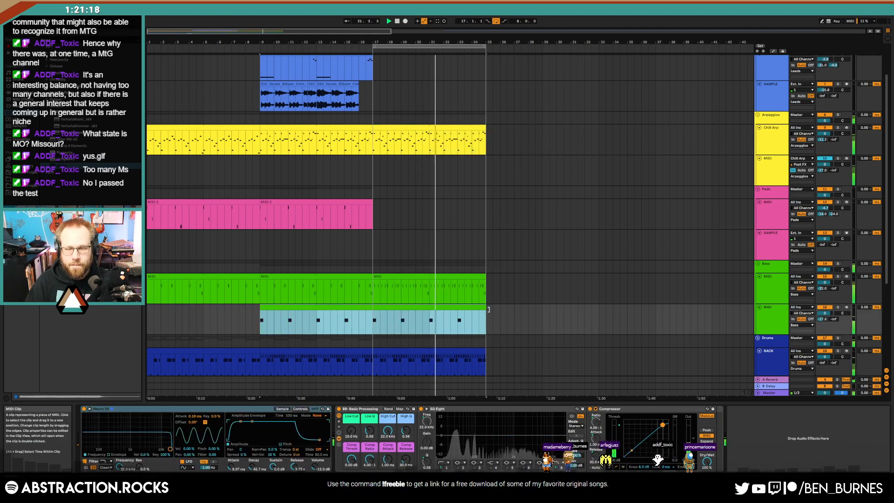
{"action": "left_click", "coordinate": [571, 318]}
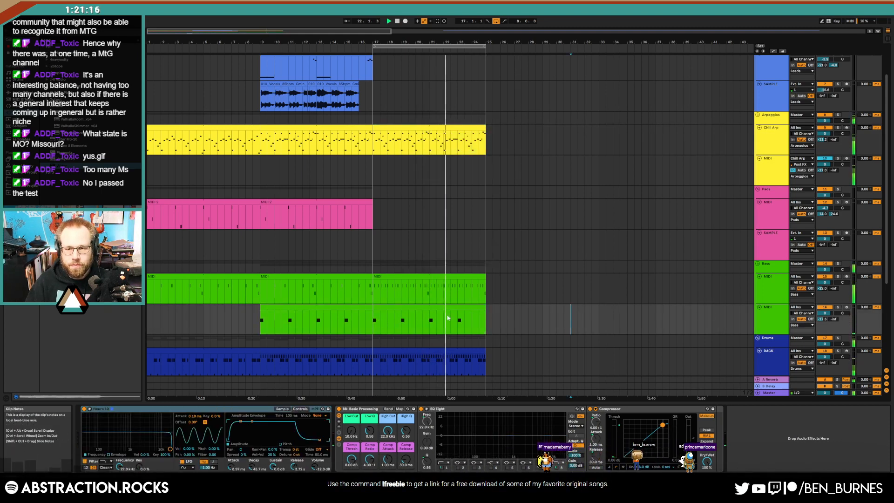
Add Auto Pan after the second bass track's synth with a 360° phase and a tempo-synced 1/16 rate.
{"action": "left_click", "coordinate": [765, 323]}
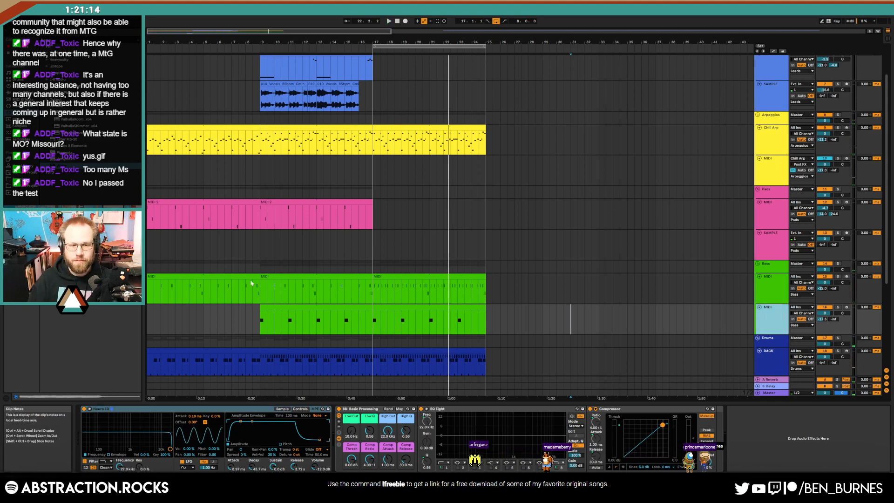
{"action": "left_click", "coordinate": [19, 93]}
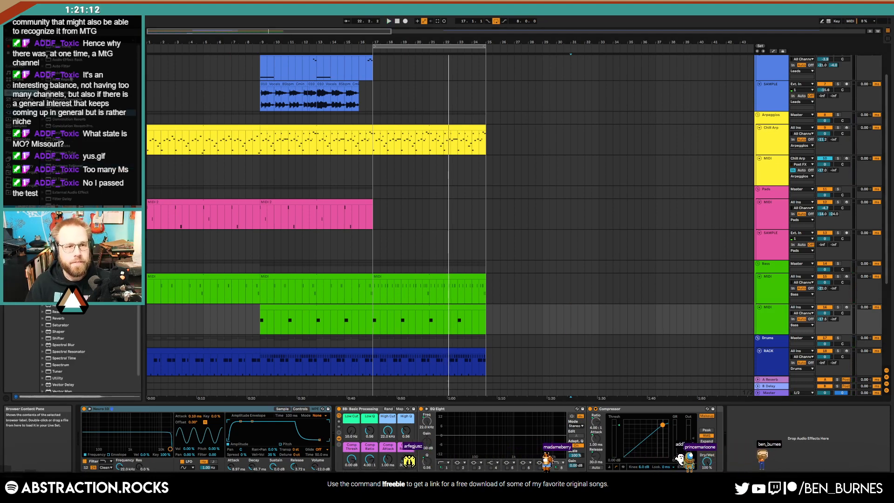
{"action": "left_click_drag", "start_coordinate": [67, 73], "coordinate": [321, 435]}
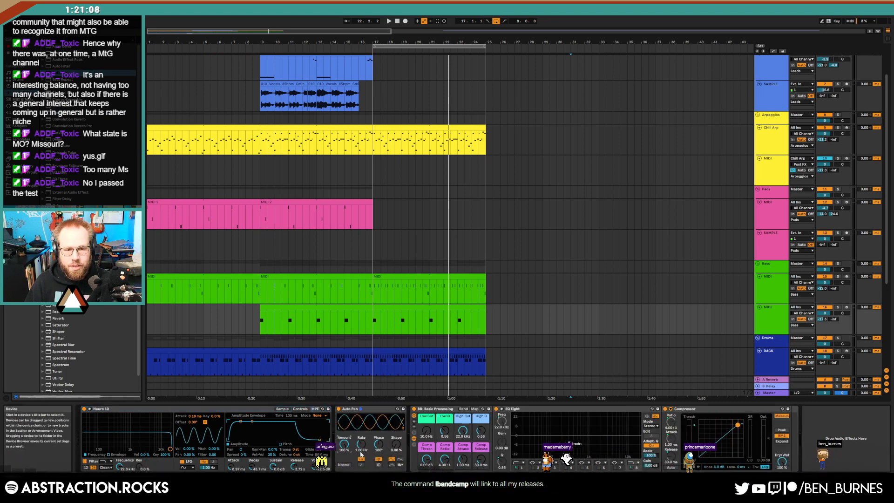
{"action": "left_click_drag", "start_coordinate": [379, 444], "coordinate": [379, 419]}
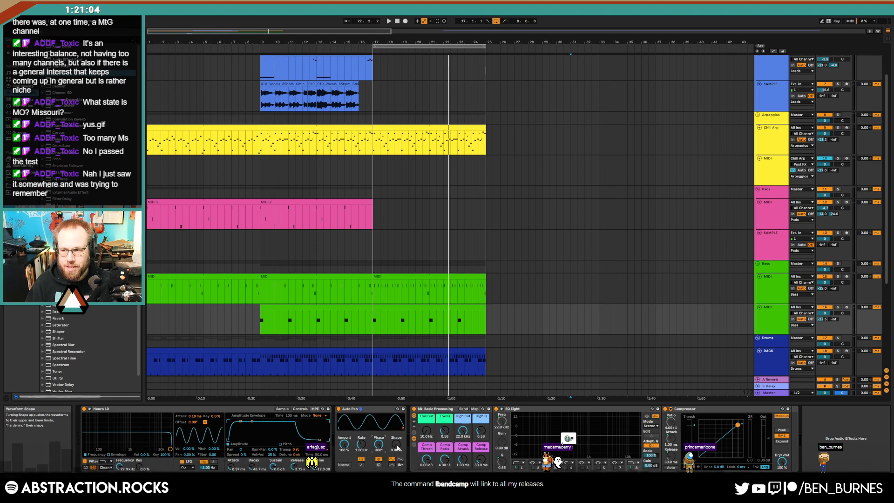
{"action": "left_click", "coordinate": [360, 465]}
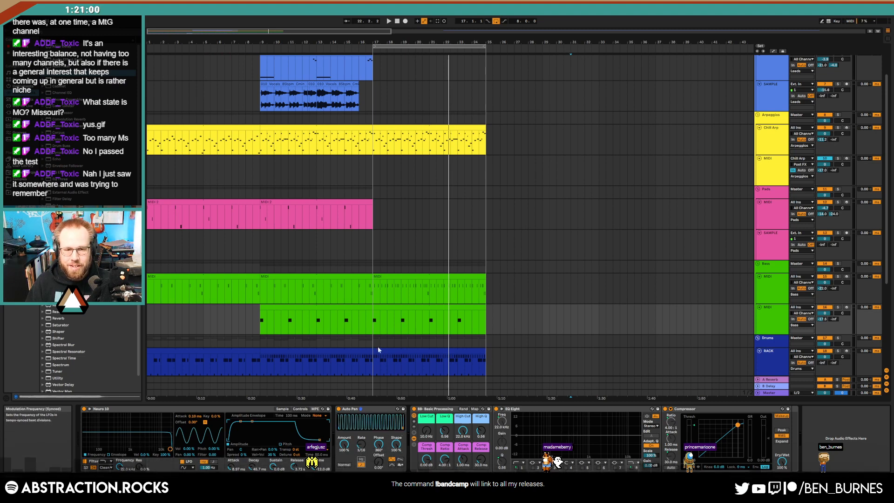
Reduce the second bass's Auto Pan amount and automate it at zero until just before bar 19, stepping up to 47.6%.
{"action": "key", "text": "space"}
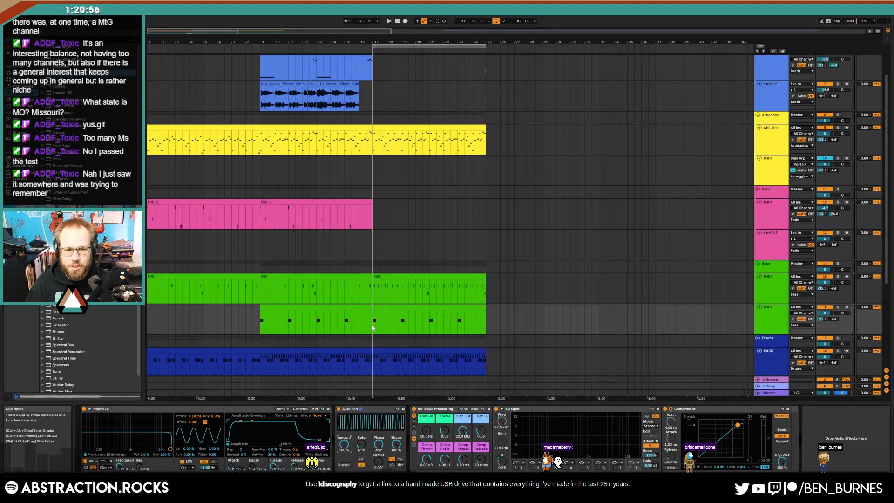
{"action": "scroll", "coordinate": [371, 328], "scroll_direction": "up", "scroll_amount": 6}
{"action": "key", "text": "space"}
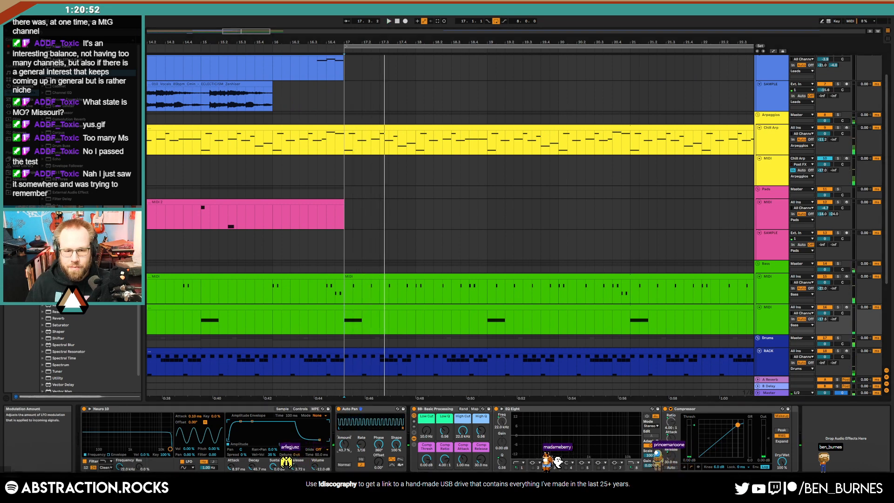
{"action": "key", "text": "a"}
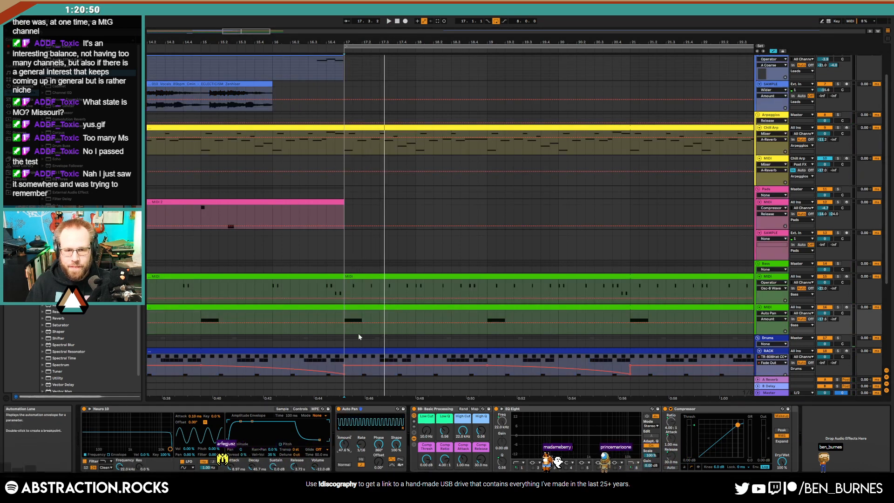
{"action": "left_click", "coordinate": [524, 323]}
{"action": "left_click_drag", "start_coordinate": [468, 323], "coordinate": [469, 334]}
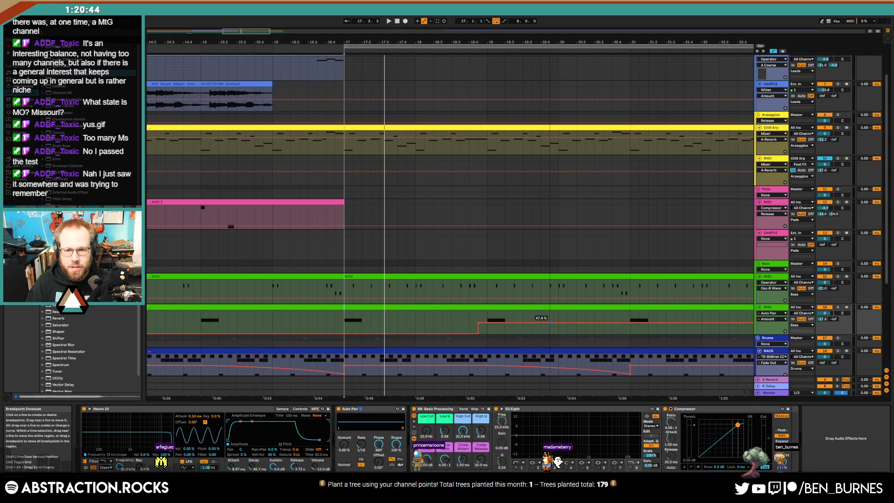
Duplicate a stretch of the second bass's Auto Pan Amount automation starting near bar 19 and play the section back.
{"action": "left_click", "coordinate": [559, 323]}
{"action": "left_click_drag", "start_coordinate": [567, 323], "coordinate": [478, 321]}
{"action": "scroll", "coordinate": [577, 321], "scroll_direction": "down", "scroll_amount": 3}
{"action": "key", "text": "ctrl+d"}
{"action": "left_click", "coordinate": [477, 321]}
{"action": "key", "text": "space"}
{"action": "key", "text": "a"}
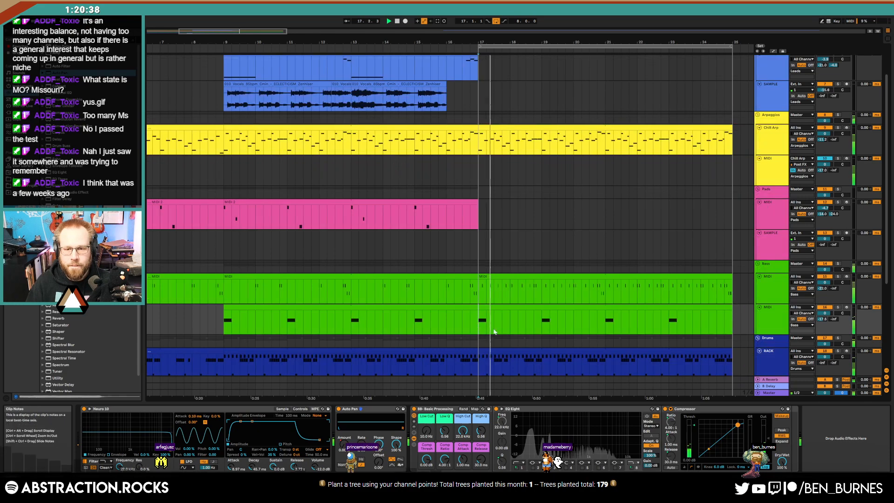
Raise the C1 note on beat 2.4 of the first bass track's bar 17 clip to C#1.
{"action": "scroll", "coordinate": [530, 311], "scroll_direction": "down", "scroll_amount": 2}
{"action": "scroll", "coordinate": [535, 317], "scroll_direction": "down", "scroll_amount": 2}
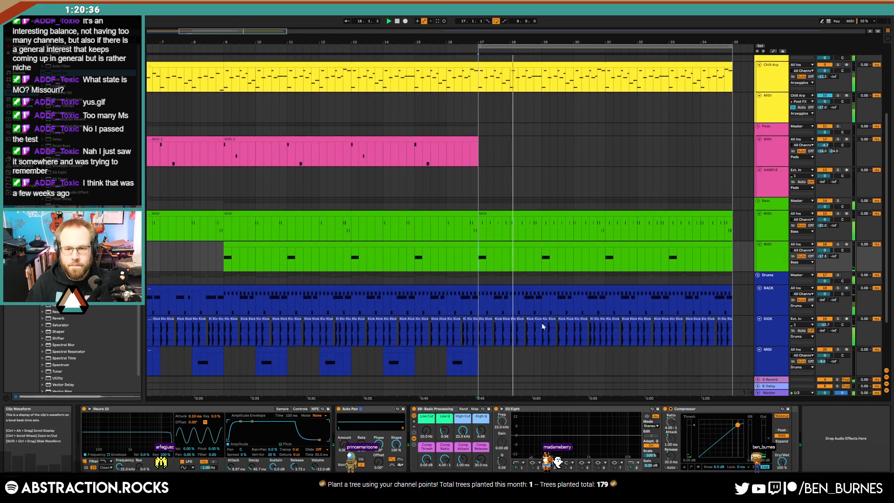
{"action": "key", "text": "minus"}
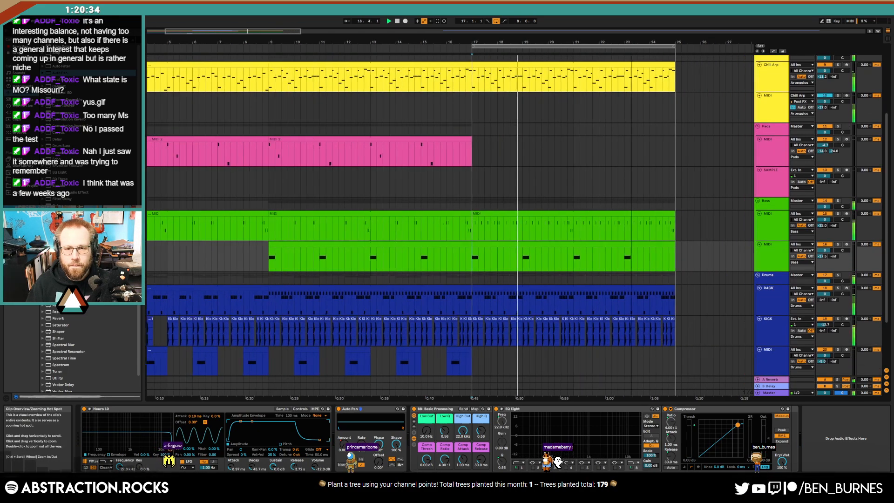
{"action": "left_click", "coordinate": [483, 213]}
{"action": "double_click", "coordinate": [483, 213]}
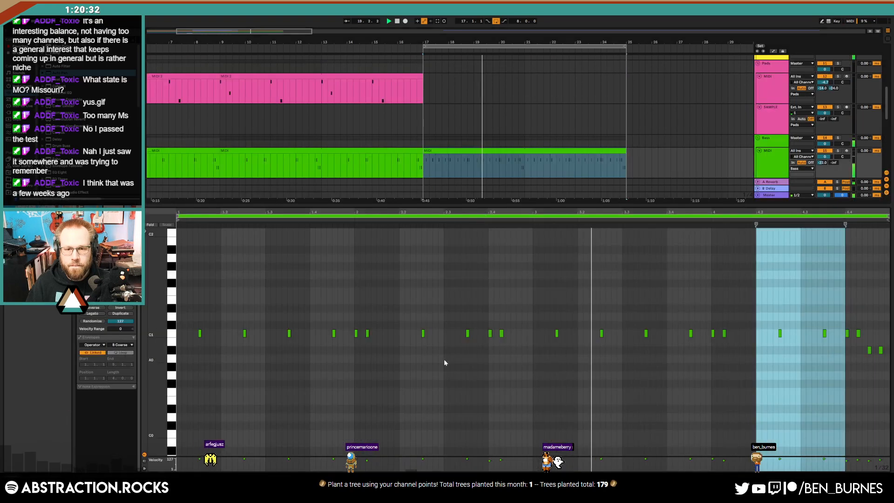
{"action": "double_click", "coordinate": [490, 325]}
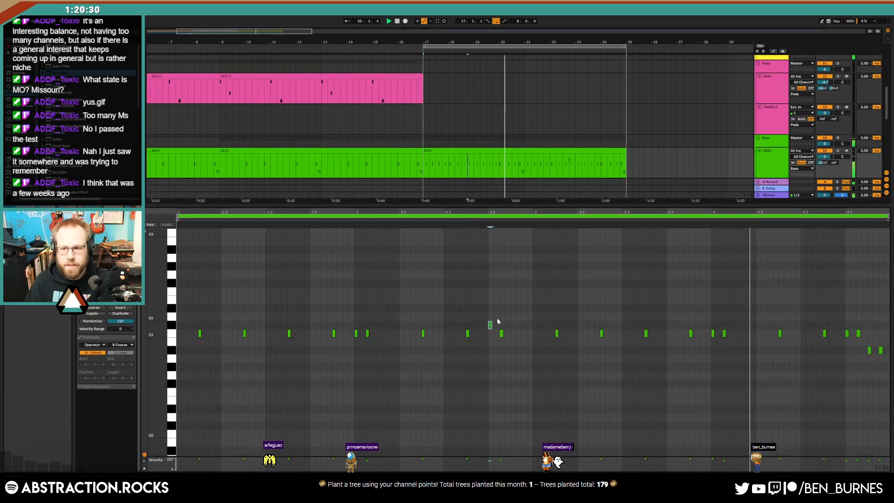
{"action": "key", "text": "shift+Tab"}
Copy the first C4 note of the bar 17 Chill Arp clip to an off-beat C5, lower its velocity and audition it.
{"action": "scroll", "coordinate": [519, 284], "scroll_direction": "up", "scroll_amount": 5}
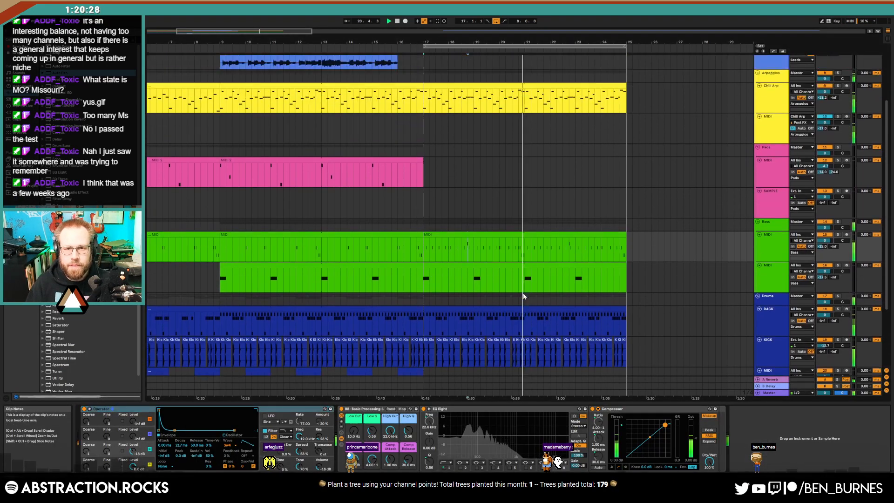
{"action": "double_click", "coordinate": [435, 119]}
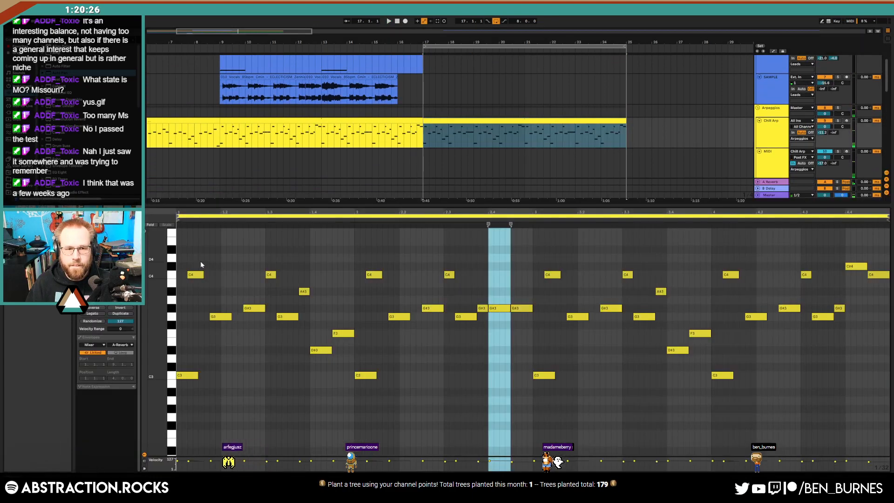
{"action": "left_click", "coordinate": [196, 276]}
{"action": "key", "text": "shift+Up"}
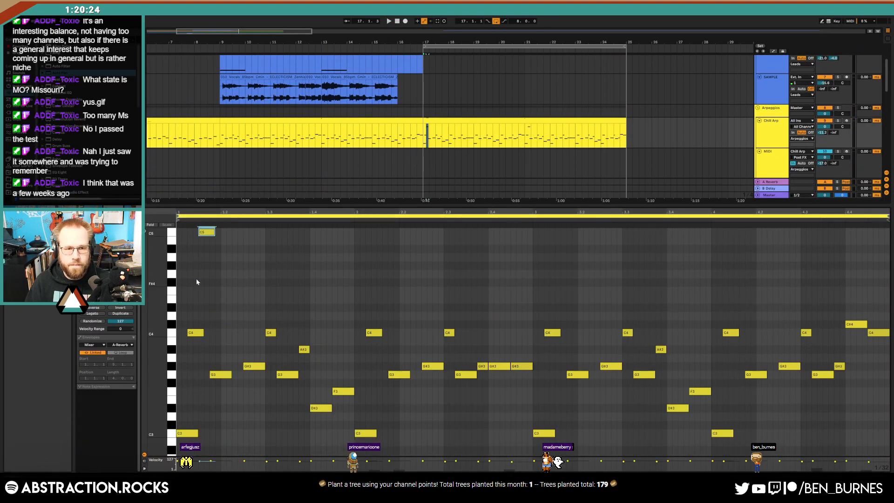
{"action": "key", "text": "Left"}
{"action": "key", "text": "space"}
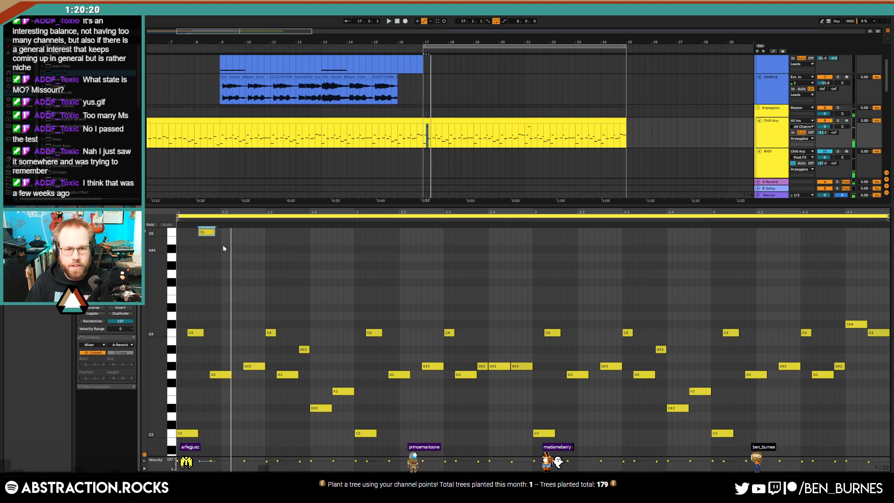
{"action": "key", "text": "space"}
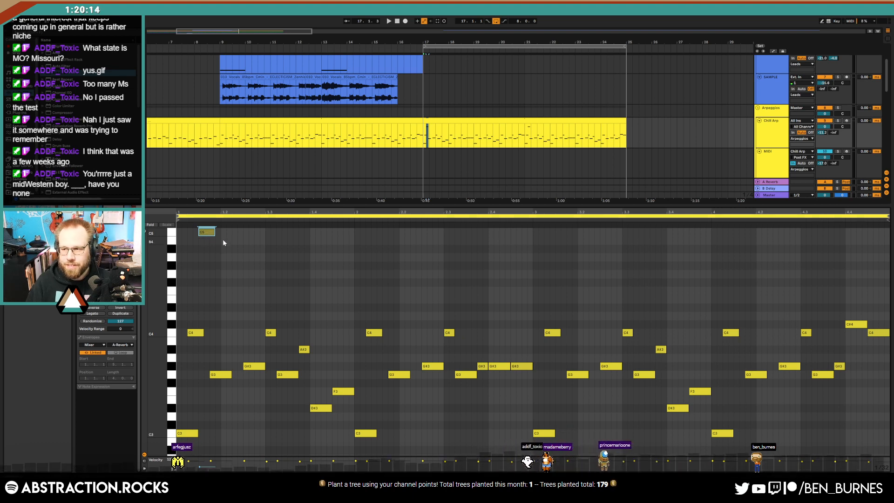
{"action": "key", "text": "space"}
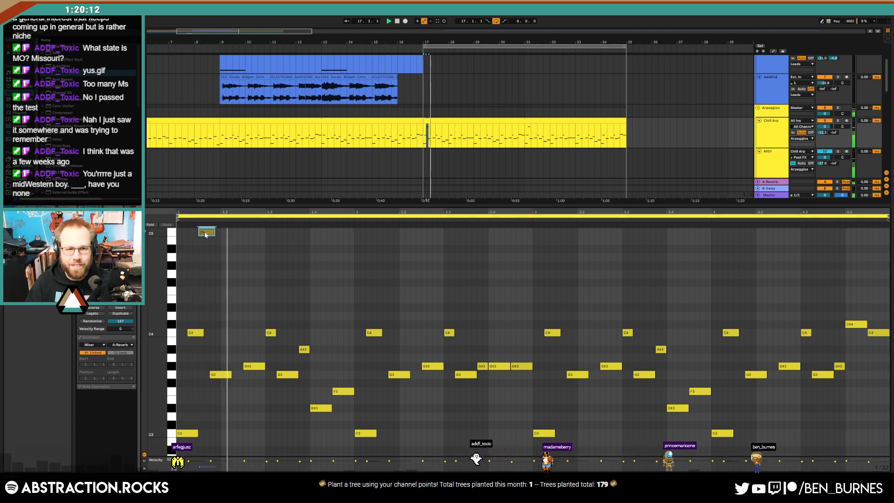
Repeat the quiet C5 note on every off-beat of the Chill Arp clip's first bar.
{"action": "left_click_drag", "start_coordinate": [206, 233], "coordinate": [177, 228]}
{"action": "key", "text": "Left"}
{"action": "key", "text": "space"}
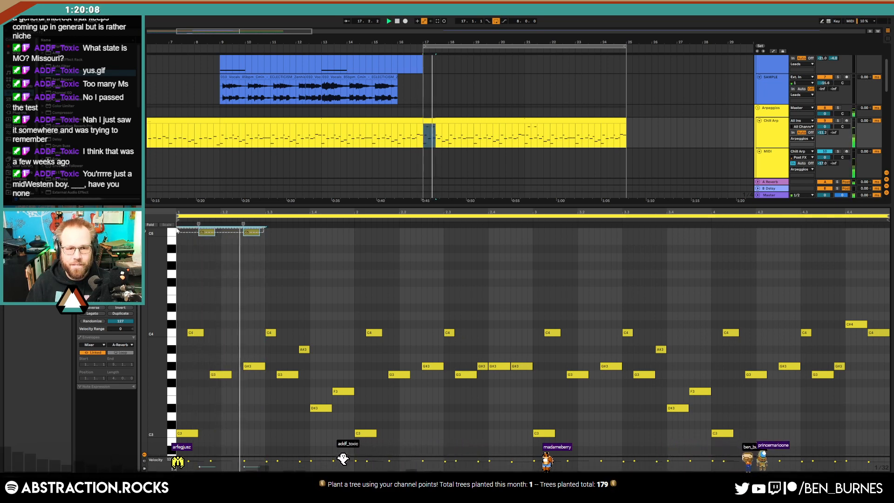
{"action": "key", "text": "ctrl+d"}
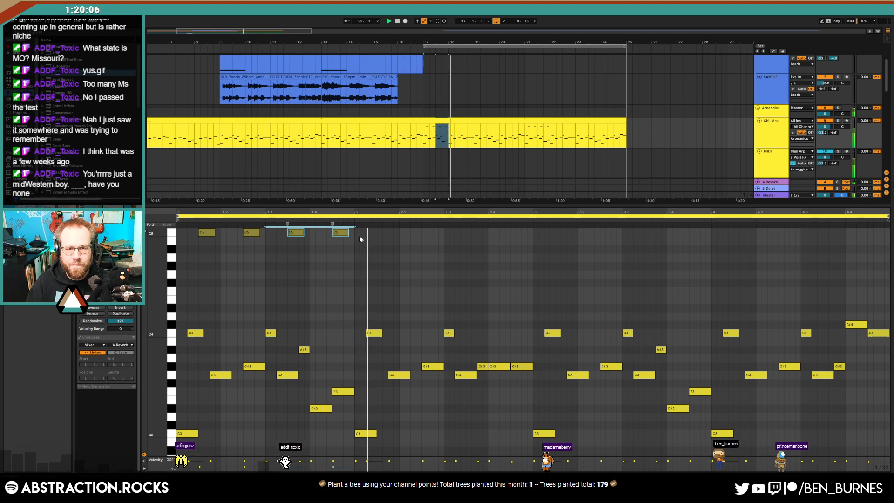
Fill the off-beats of the Chill Arp clip's second bar with copies of the quiet notes lowered to A#4.
{"action": "key", "text": "ctrl+d"}
{"action": "key", "text": "Down"}
{"action": "key", "text": "Down"}
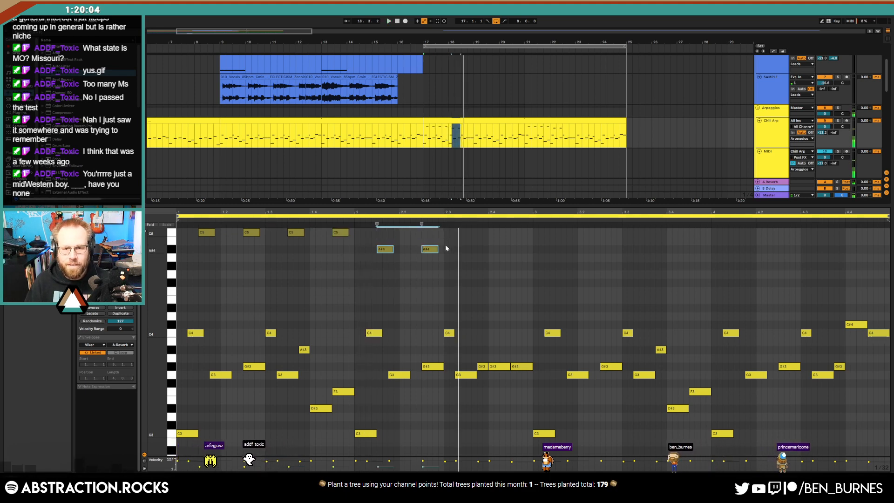
{"action": "key", "text": "space"}
{"action": "key", "text": "ctrl+d"}
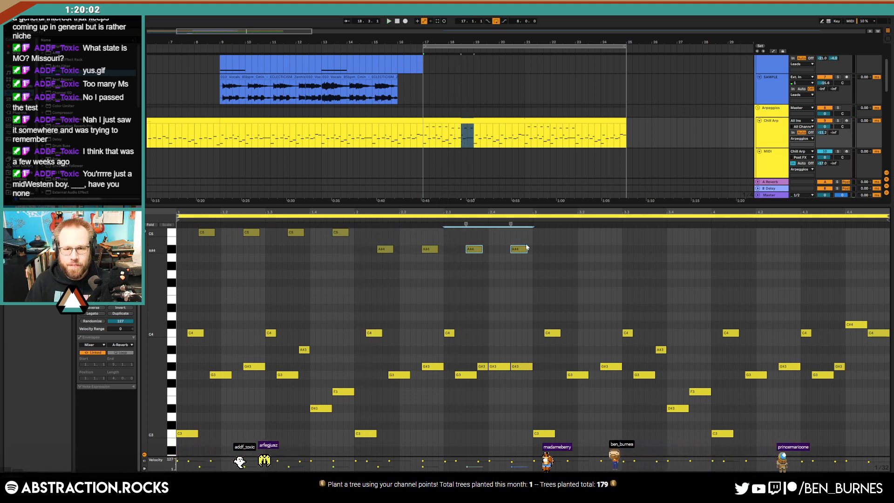
Duplicate the off-beat C5 and A#4 notes of the Chill Arp clip's first two bars into bars three and four, and audition them.
{"action": "left_click_drag", "start_coordinate": [533, 230], "coordinate": [176, 254]}
{"action": "key", "text": "ctrl+d"}
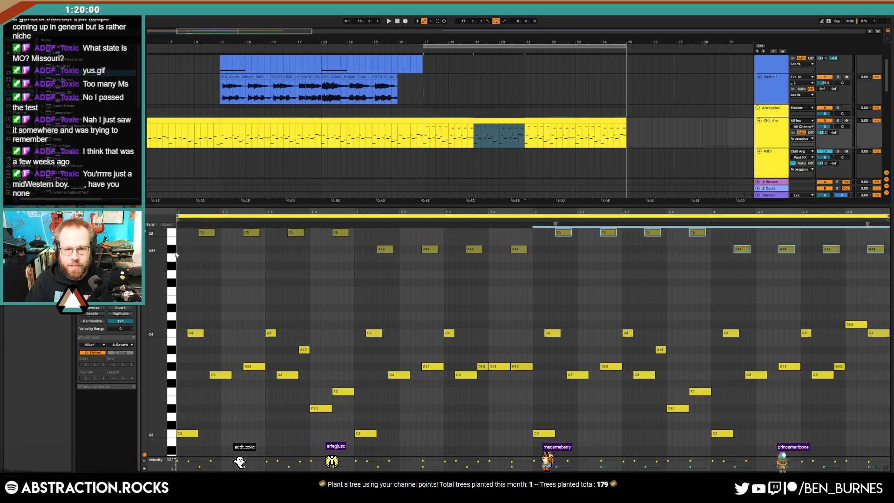
{"action": "key", "text": "space"}
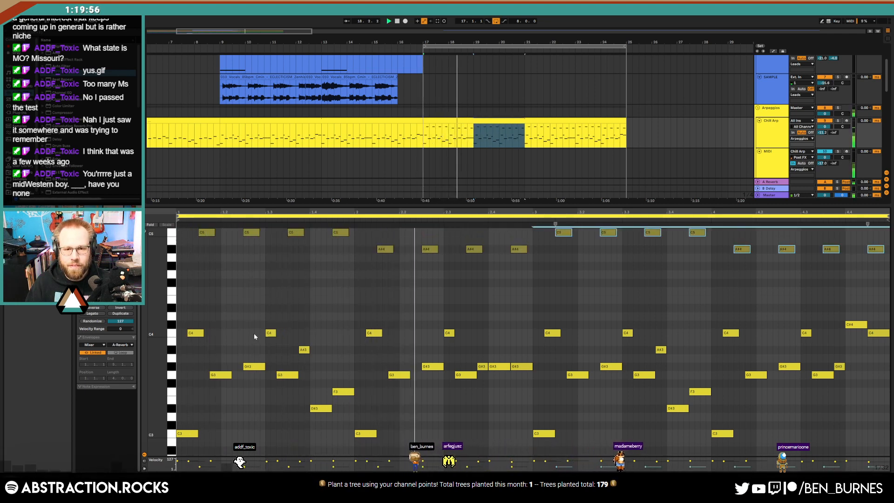
Replace the last off-beat A#4 of the Chill Arp clip's second bar with two shorter A#4 notes set close together, and audition them.
{"action": "left_click", "coordinate": [512, 250]}
{"action": "key", "text": "space"}
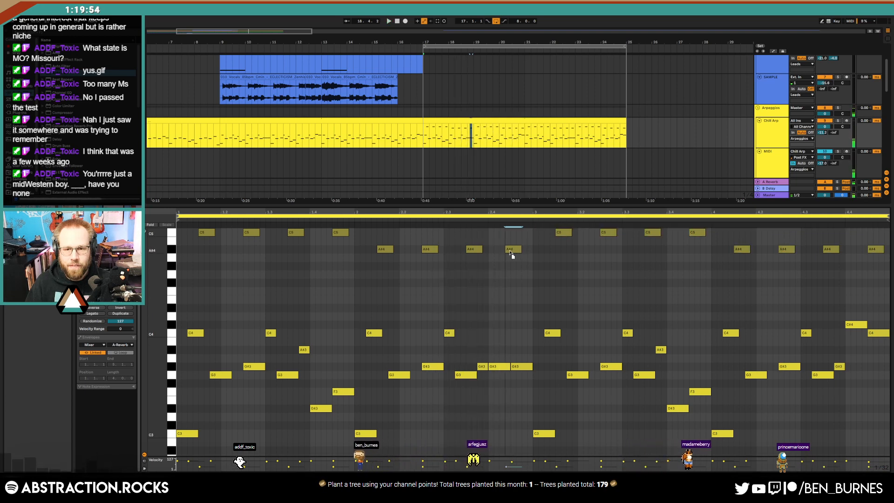
{"action": "key", "text": "Left"}
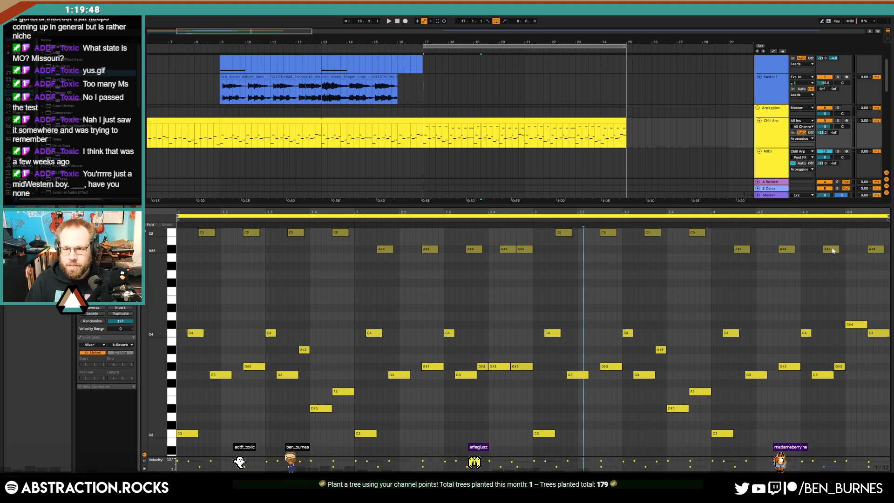
{"action": "key", "text": "Home"}
{"action": "key", "text": "space"}
{"action": "left_click_drag", "start_coordinate": [506, 240], "coordinate": [522, 255]}
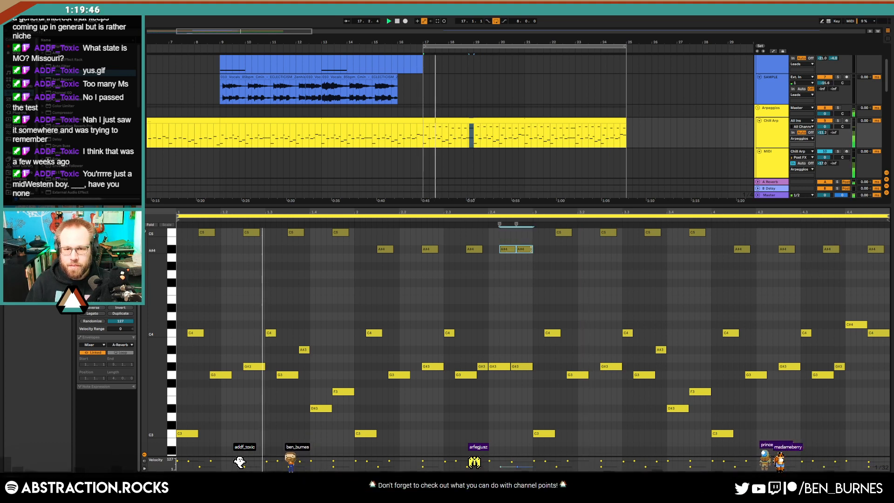
{"action": "left_click", "coordinate": [549, 259]}
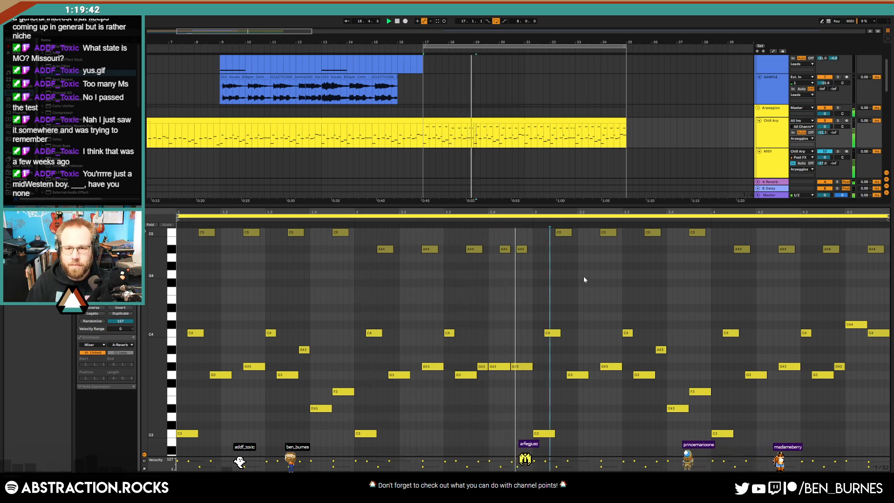
{"action": "key", "text": "space"}
{"action": "left_click_drag", "start_coordinate": [520, 248], "coordinate": [521, 250]}
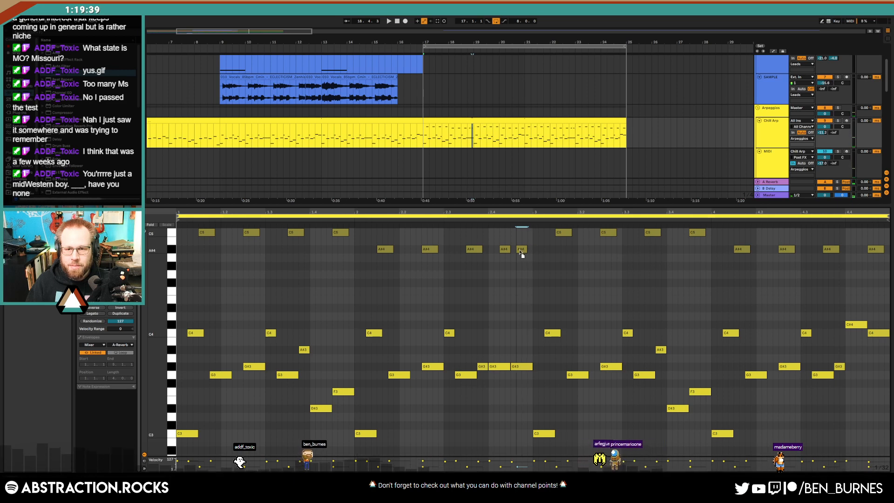
Add a short quiet G4 note on the last sixteenth of the Chill Arp clip's second bar and audition it.
{"action": "double_click", "coordinate": [525, 316]}
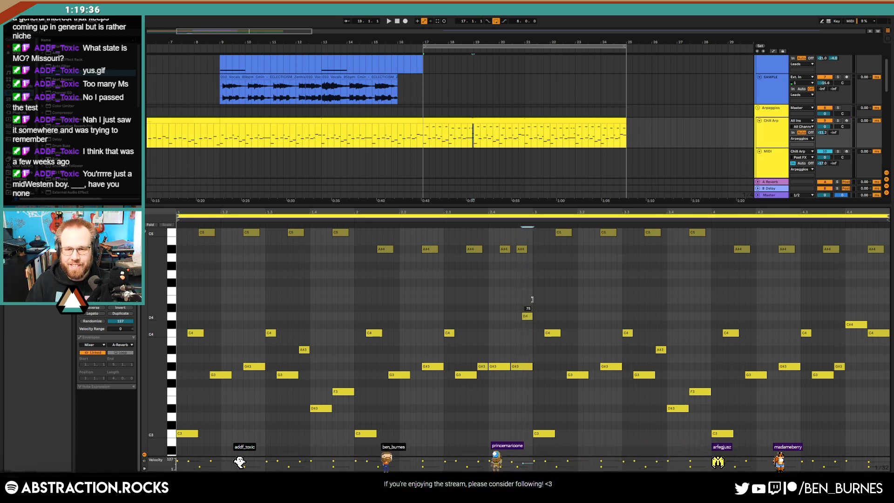
{"action": "key", "text": "space"}
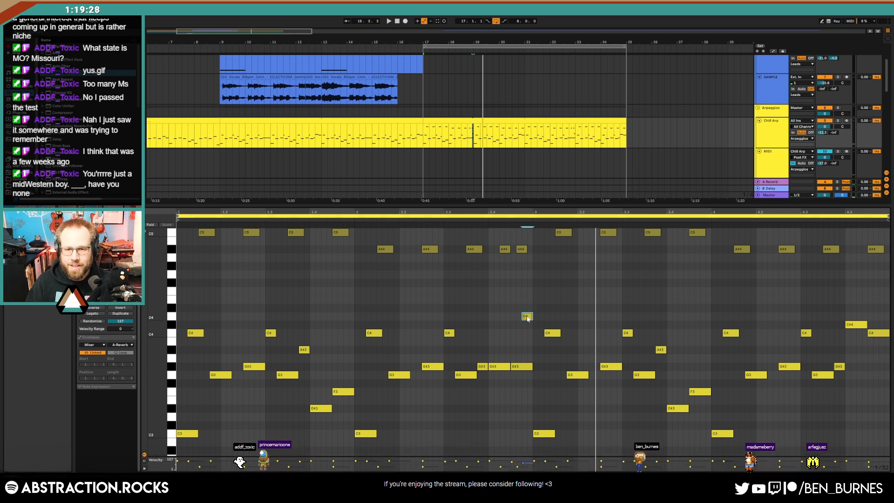
{"action": "left_click_drag", "start_coordinate": [527, 318], "coordinate": [522, 280]}
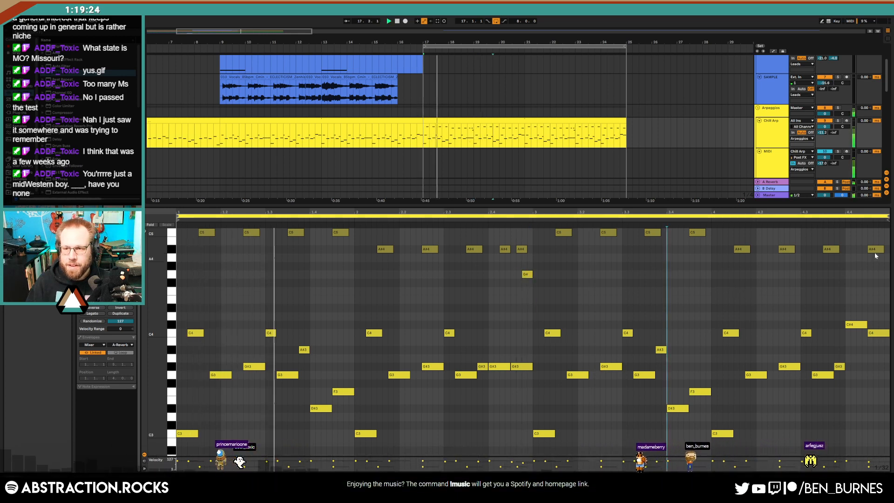
Turn the last A#4 of the Chill Arp clip's fourth bar into two short A#4 notes and add a short D3 at the bar's end.
{"action": "left_click_drag", "start_coordinate": [874, 254], "coordinate": [883, 253]}
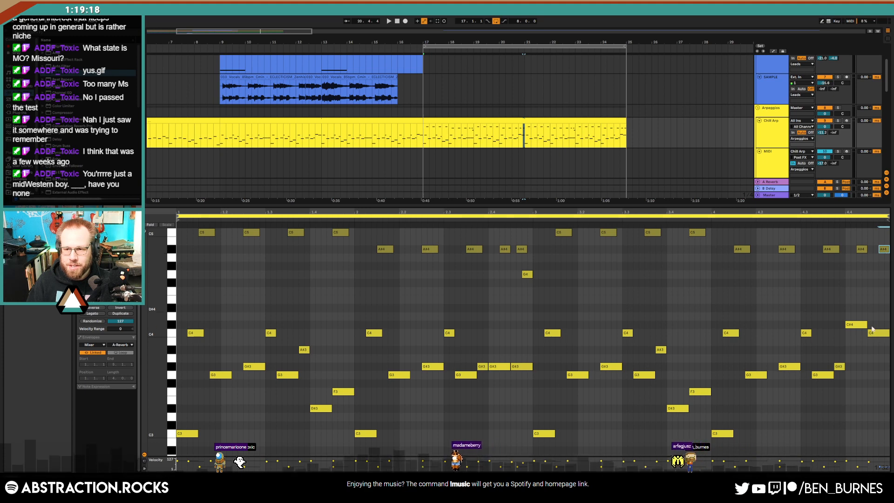
{"action": "left_click", "coordinate": [876, 273]}
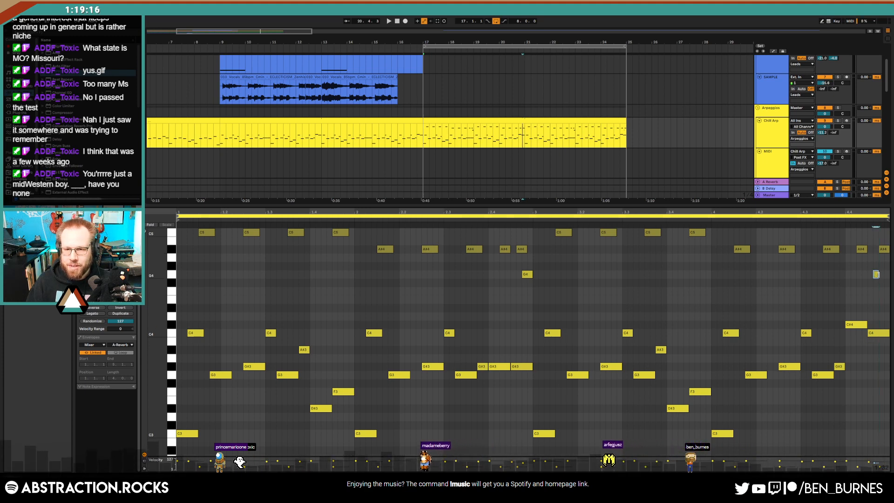
{"action": "left_click_drag", "start_coordinate": [884, 253], "coordinate": [881, 274]}
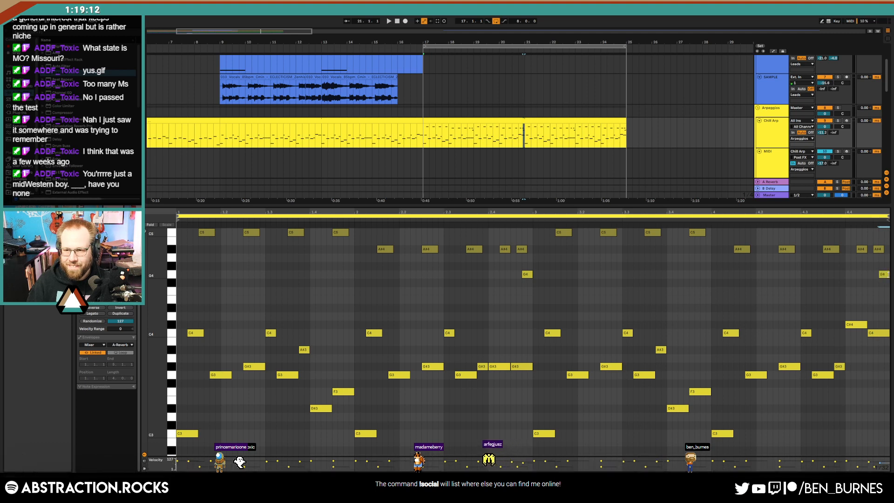
{"action": "left_click_drag", "start_coordinate": [891, 343], "coordinate": [817, 404]}
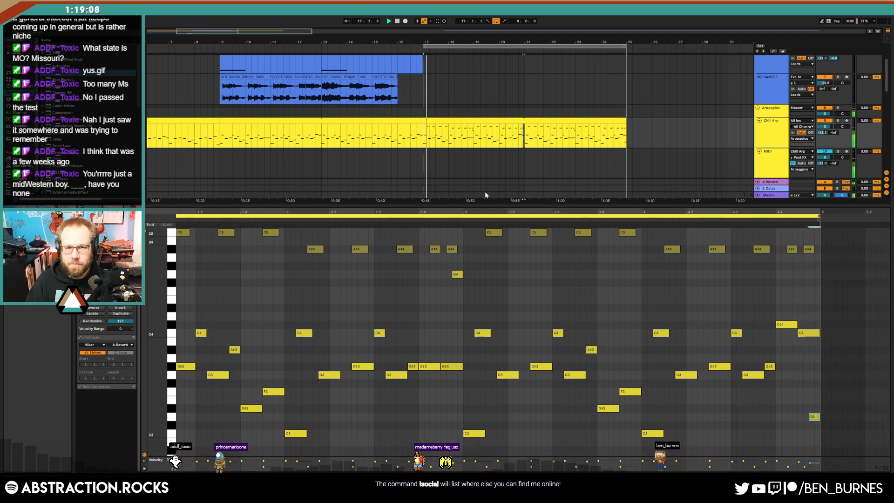
{"action": "double_click", "coordinate": [540, 213]}
{"action": "key", "text": "shift+Tab"}
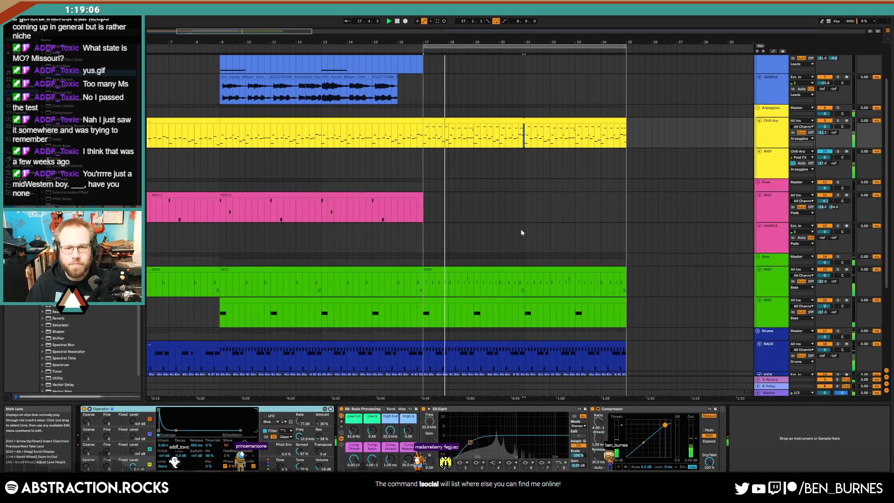
{"action": "scroll", "coordinate": [445, 216], "scroll_direction": "up", "scroll_amount": 2}
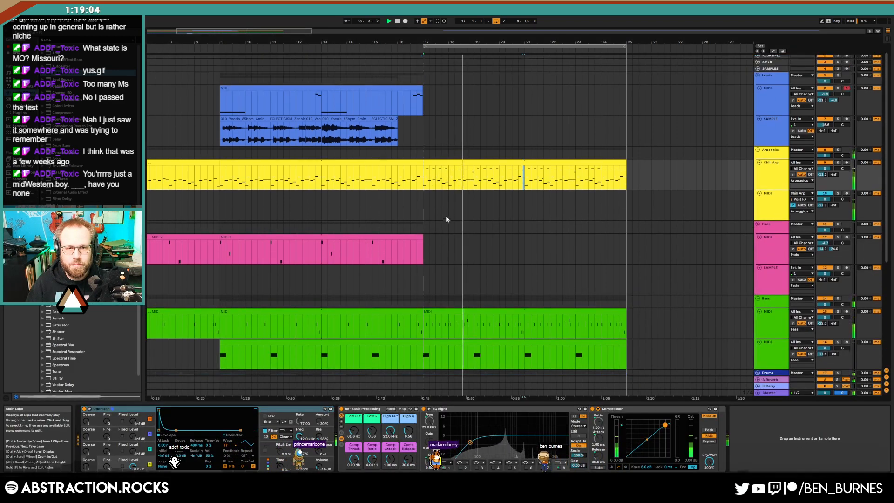
{"action": "left_click", "coordinate": [417, 96]}
{"action": "key", "text": "ctrl+d"}
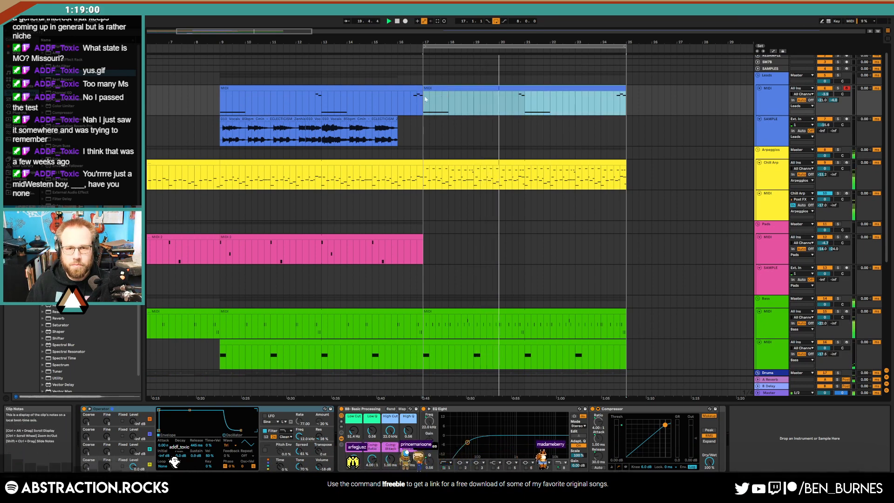
{"action": "left_click_drag", "start_coordinate": [423, 94], "coordinate": [220, 101]}
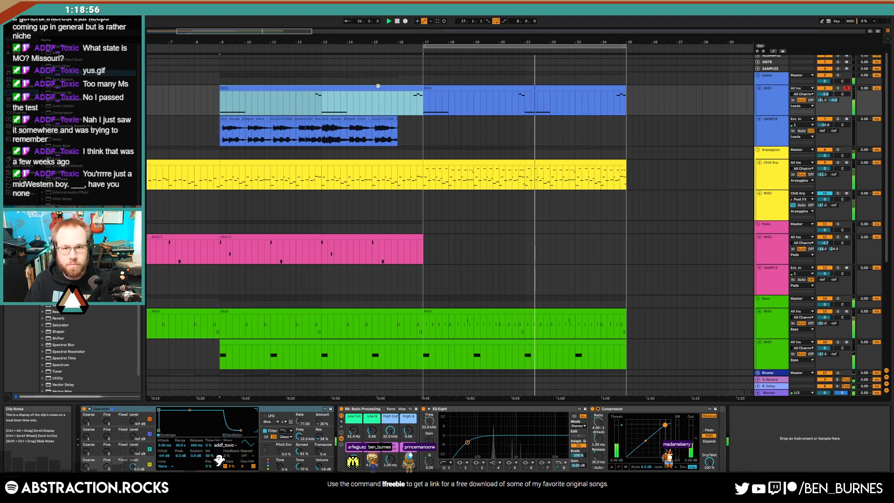
{"action": "left_click", "coordinate": [397, 94]}
{"action": "left_click", "coordinate": [398, 87]}
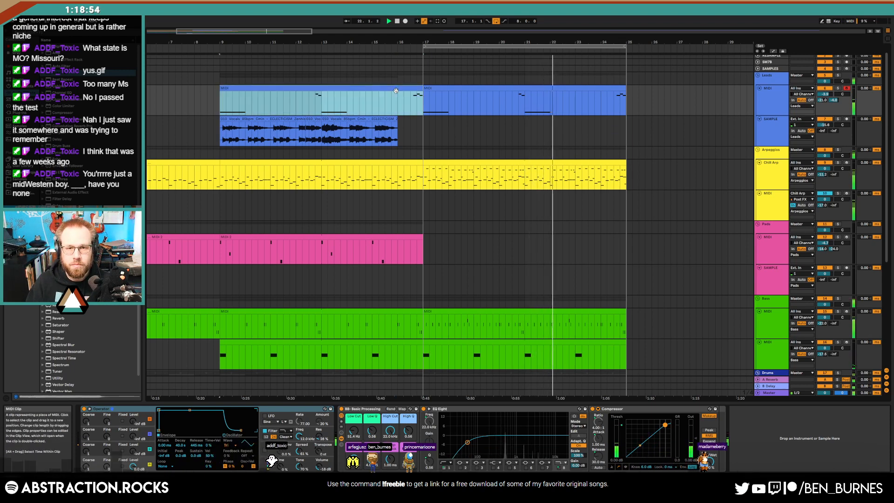
{"action": "double_click", "coordinate": [498, 85]}
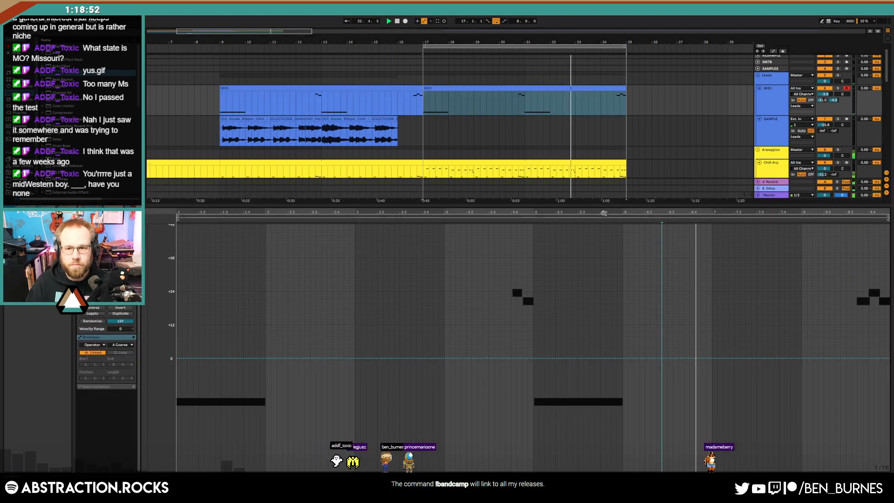
{"action": "left_click", "coordinate": [474, 88]}
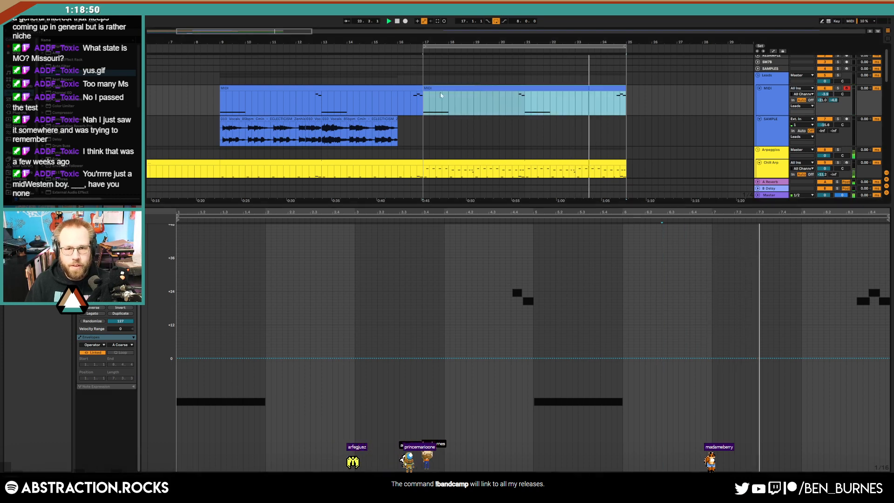
{"action": "key", "text": "Delete"}
Duplicate the lead clip from bar 9 to bar 17 and remove the short high notes from the copy, keeping its long C3 notes.
{"action": "left_click", "coordinate": [416, 88]}
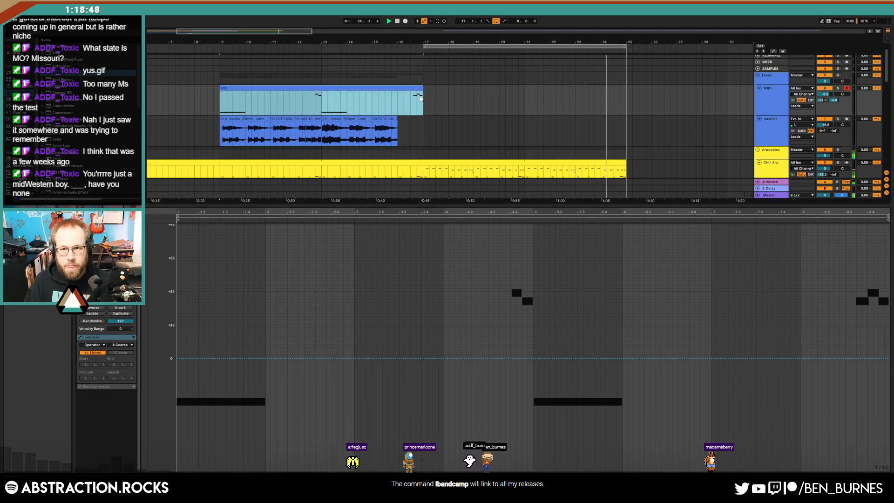
{"action": "key", "text": "shift+Tab"}
{"action": "left_click", "coordinate": [412, 88]}
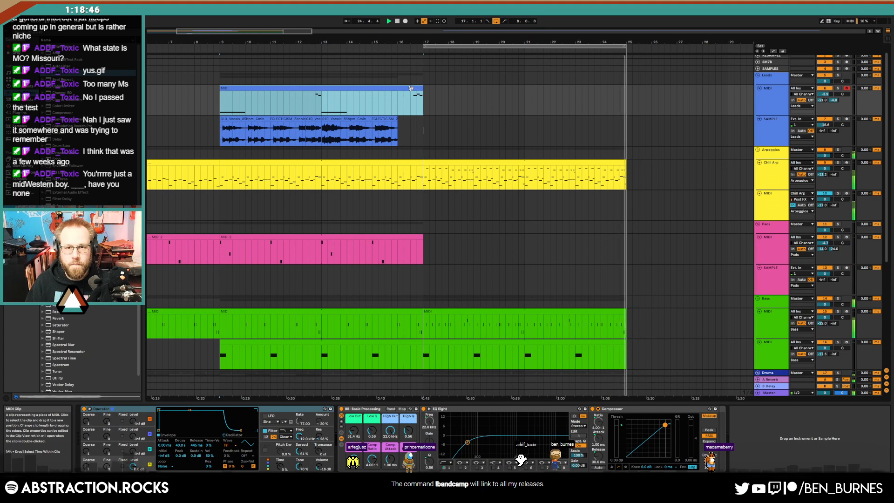
{"action": "key", "text": "ctrl+d"}
{"action": "key", "text": "shift+Tab"}
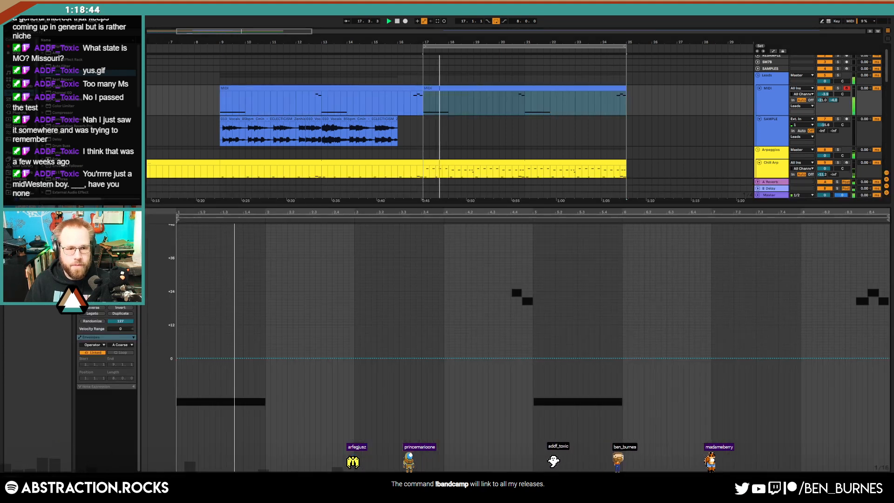
{"action": "left_click", "coordinate": [681, 321]}
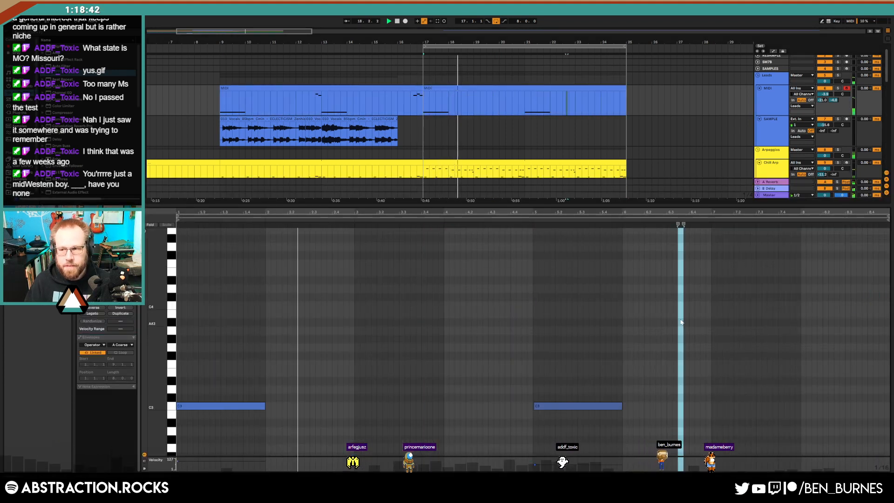
{"action": "key", "text": "shift+Tab"}
Copy the two-bar vocal phrase at bar 77 of the spare vocal clip and paste it at bar 19 of the lead sample track.
{"action": "left_click", "coordinate": [429, 135]}
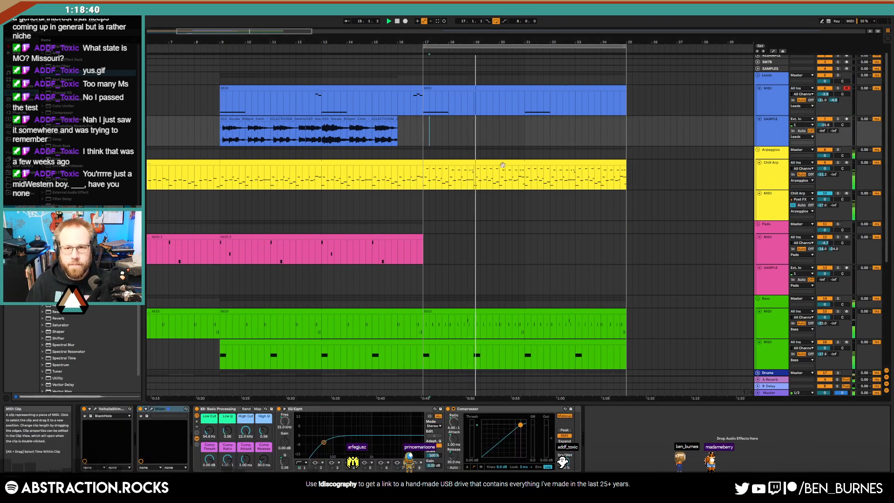
{"action": "scroll", "coordinate": [505, 164], "scroll_direction": "down", "scroll_amount": 2}
{"action": "key", "text": "space"}
{"action": "scroll", "coordinate": [626, 146], "scroll_direction": "down", "scroll_amount": 1}
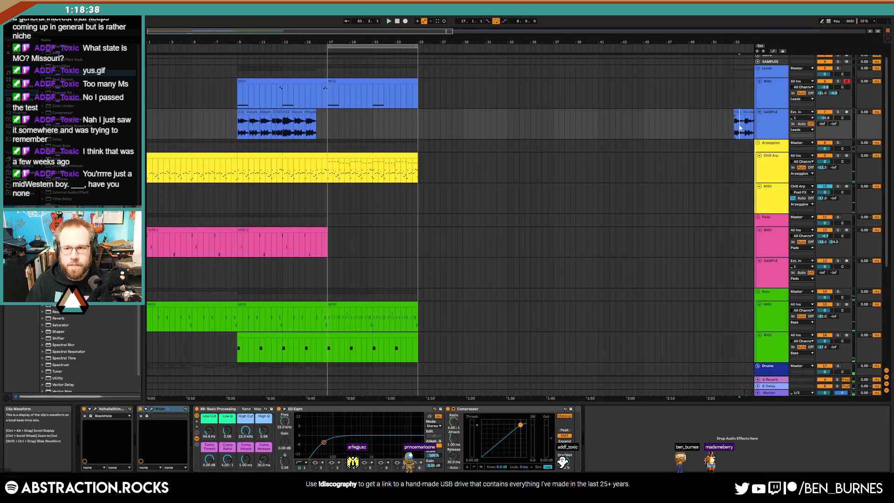
{"action": "left_click_drag", "start_coordinate": [454, 31], "coordinate": [526, 27]}
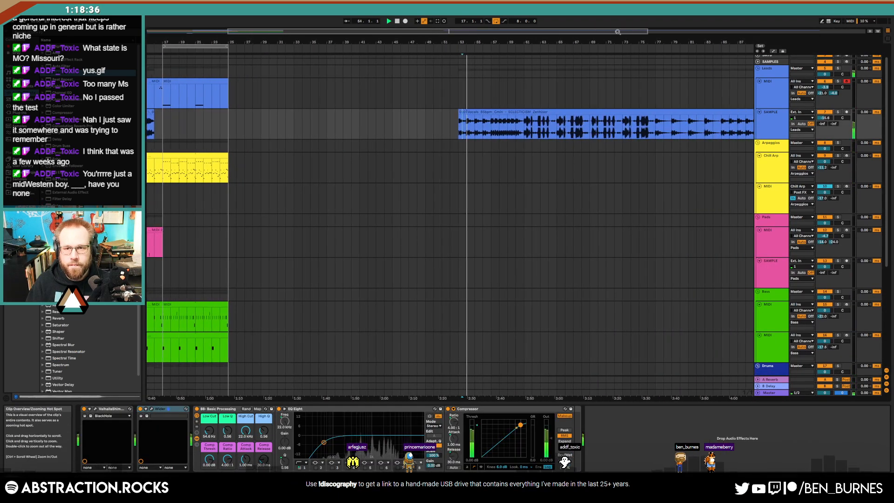
{"action": "left_click", "coordinate": [656, 133]}
{"action": "key", "text": "space"}
{"action": "key", "text": "space"}
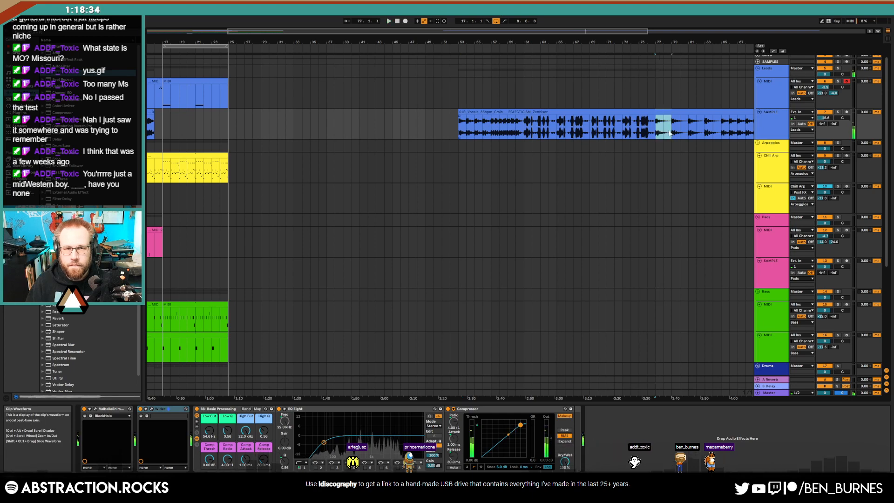
{"action": "scroll", "coordinate": [272, 127], "scroll_direction": "left", "scroll_amount": 5}
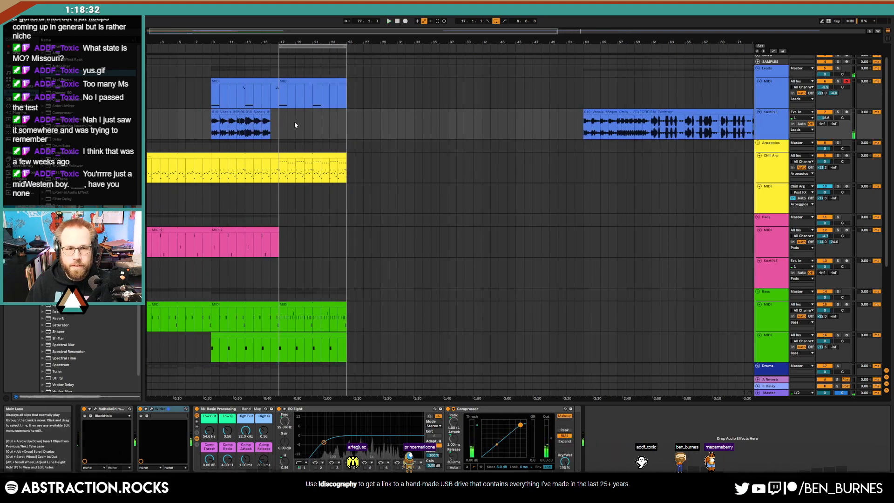
{"action": "left_click", "coordinate": [295, 125]}
{"action": "key", "text": "ctrl+v"}
{"action": "scroll", "coordinate": [219, 123], "scroll_direction": "up", "scroll_amount": 3}
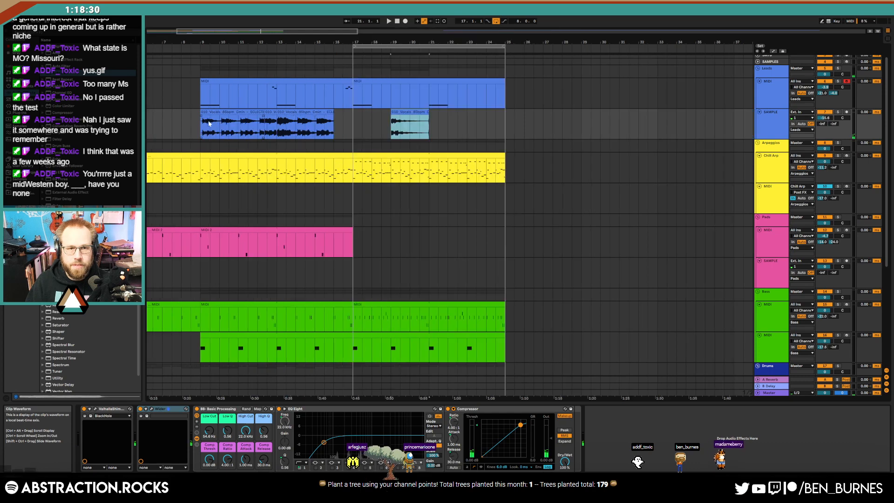
Copy the first bar of the bar 9 vocal to bar 17, move the pasted two-bar phrase to bar 18 directly behind it, and audition both.
{"action": "left_click_drag", "start_coordinate": [209, 123], "coordinate": [217, 123]}
{"action": "key", "text": "ctrl+c"}
{"action": "left_click", "coordinate": [354, 120]}
{"action": "key", "text": "ctrl+v"}
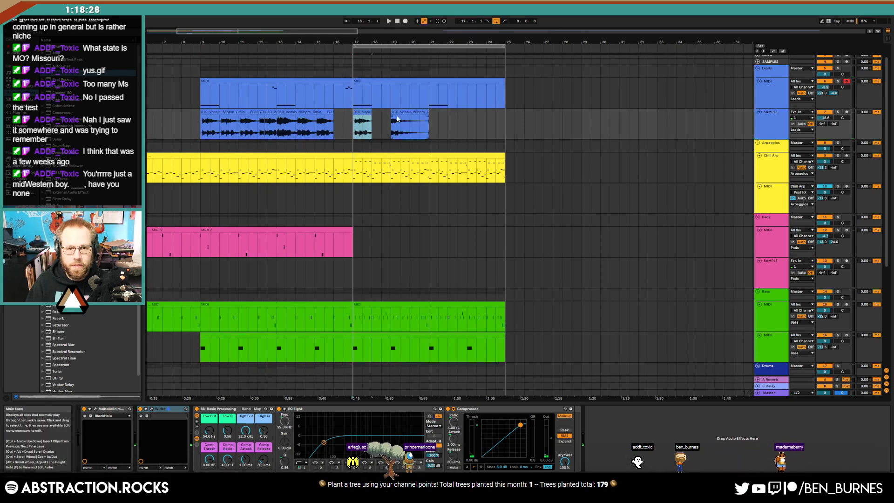
{"action": "left_click_drag", "start_coordinate": [409, 113], "coordinate": [401, 115]}
{"action": "left_click", "coordinate": [356, 124]}
{"action": "key", "text": "space"}
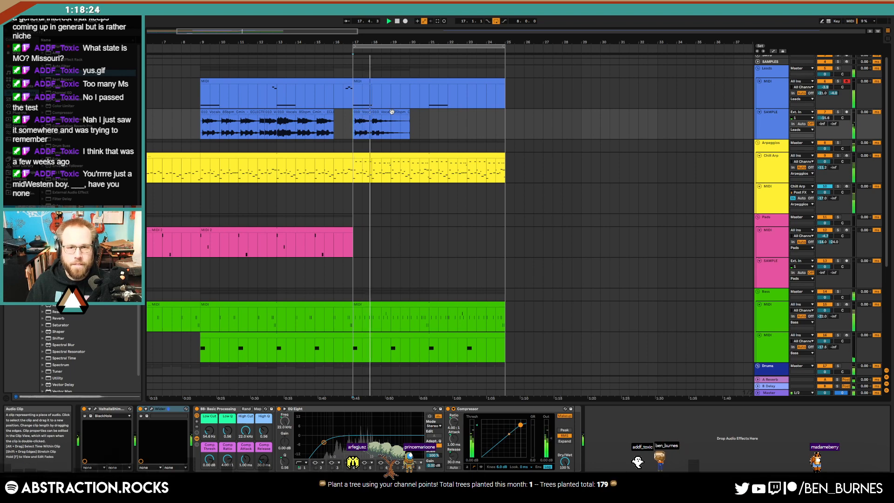
Shorten the bar 18 vocal phrase to the middle of bar 19 with a fade-out, and repeat both vocal clips at bar 21.
{"action": "left_click_drag", "start_coordinate": [409, 112], "coordinate": [400, 112]}
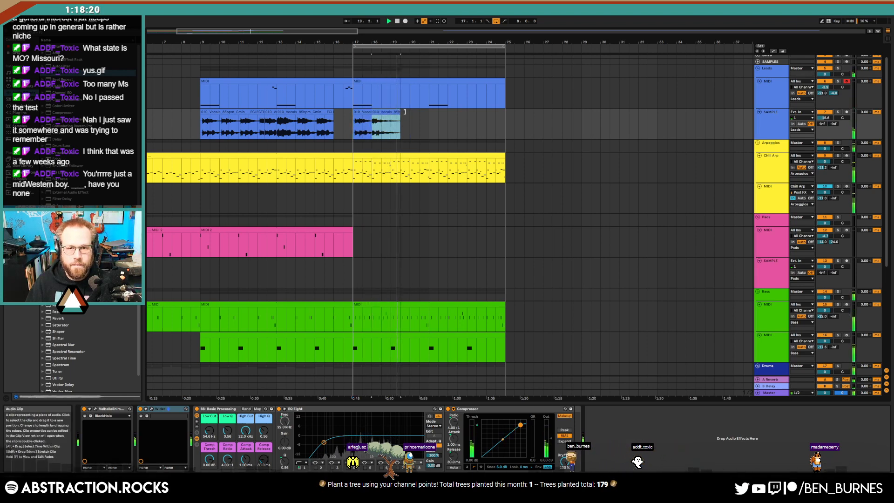
{"action": "left_click_drag", "start_coordinate": [399, 112], "coordinate": [366, 123]}
{"action": "key", "text": "ctrl+d"}
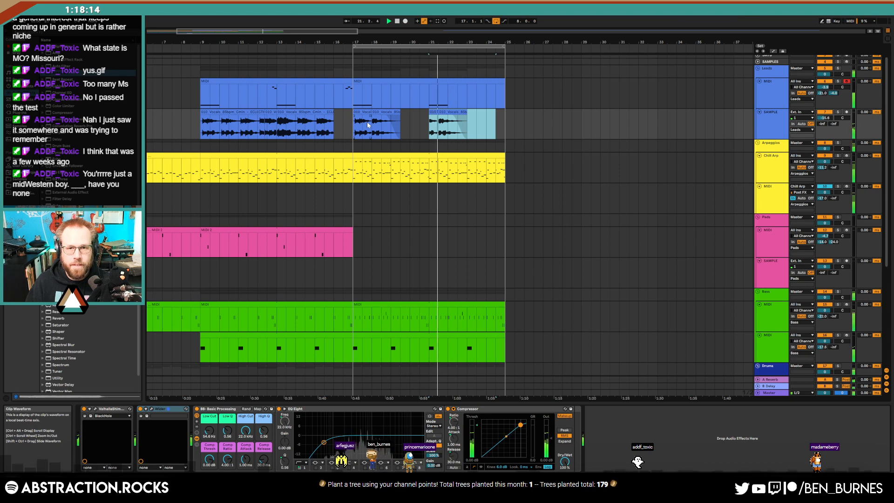
Copy a short vocal chop near bar 73 of the spare vocal clip and place it on the first two beats of bar 20 in the lead sample track.
{"action": "left_click", "coordinate": [420, 125]}
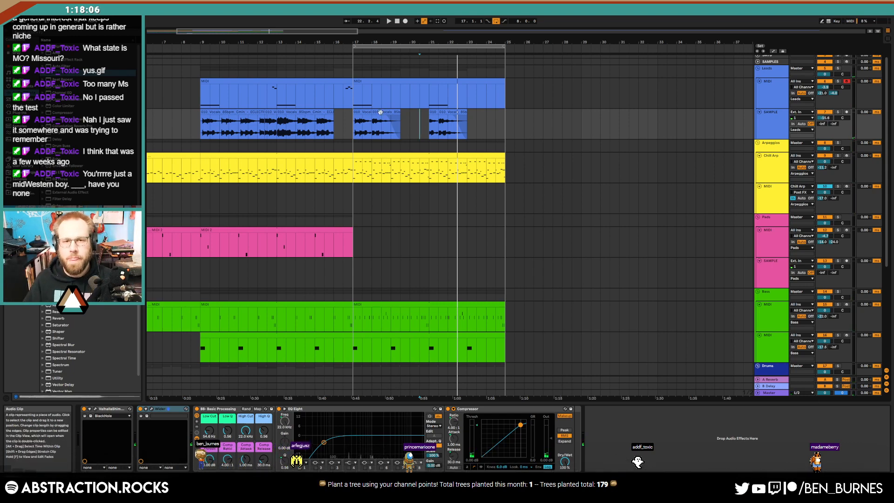
{"action": "left_click_drag", "start_coordinate": [298, 31], "coordinate": [485, 31]}
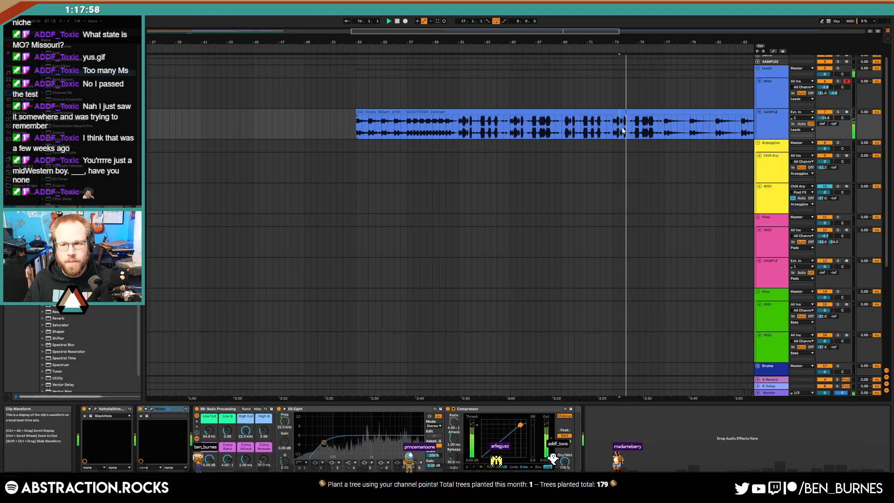
{"action": "scroll", "coordinate": [623, 130], "scroll_direction": "up", "scroll_amount": 5}
{"action": "left_click", "coordinate": [604, 126]}
{"action": "key", "text": "space"}
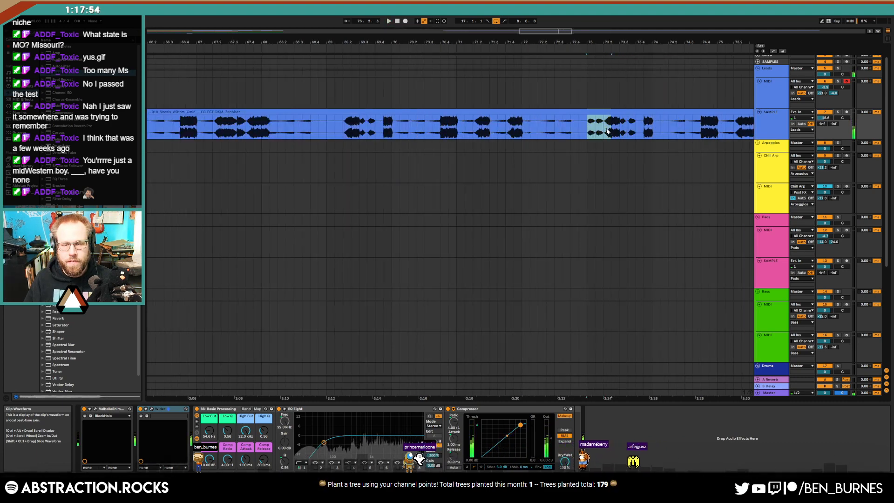
{"action": "left_click_drag", "start_coordinate": [208, 31], "coordinate": [267, 43]}
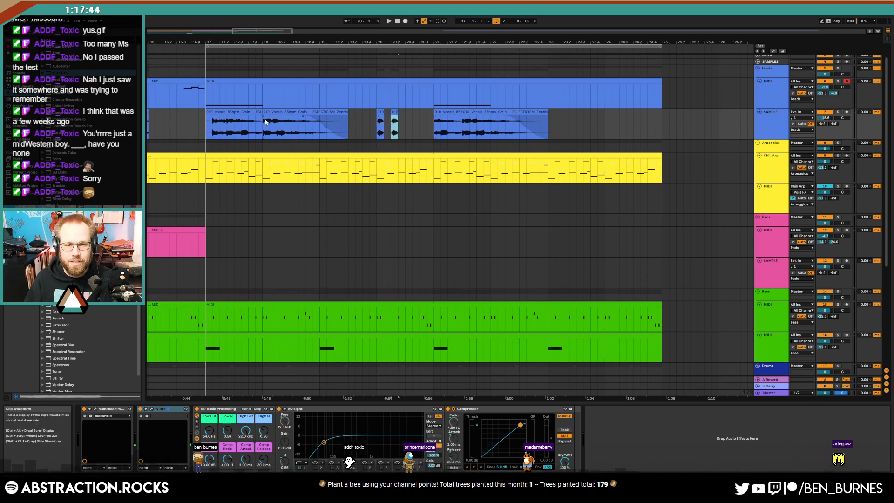
Audition the vocal chops by playing from just before bar 17, and select the lead MIDI track to show its devices.
{"action": "left_click", "coordinate": [192, 128]}
{"action": "key", "text": "space"}
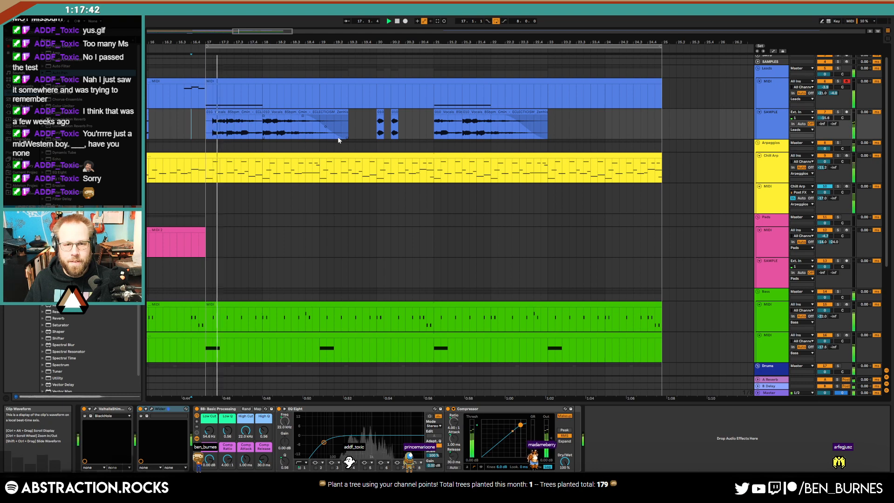
{"action": "left_click", "coordinate": [762, 103]}
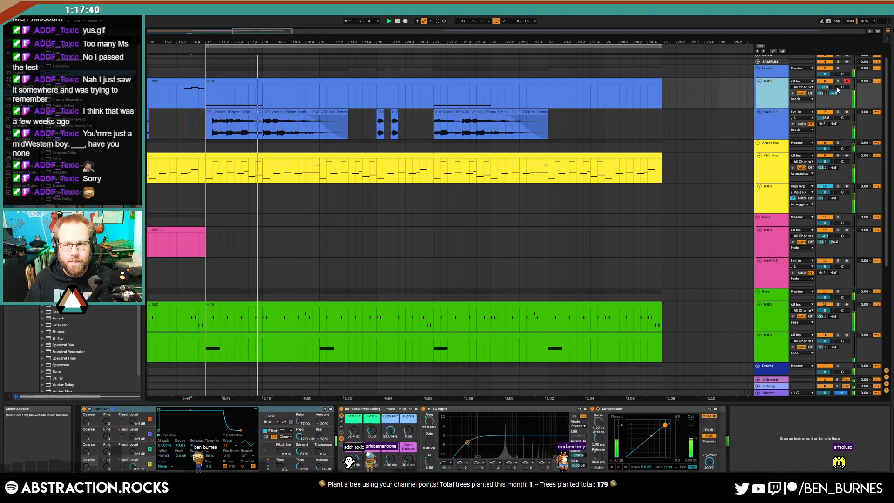
Set the volume of the Leads MIDI track to -7.0 dB.
{"action": "left_click_drag", "start_coordinate": [827, 87], "coordinate": [828, 91]}
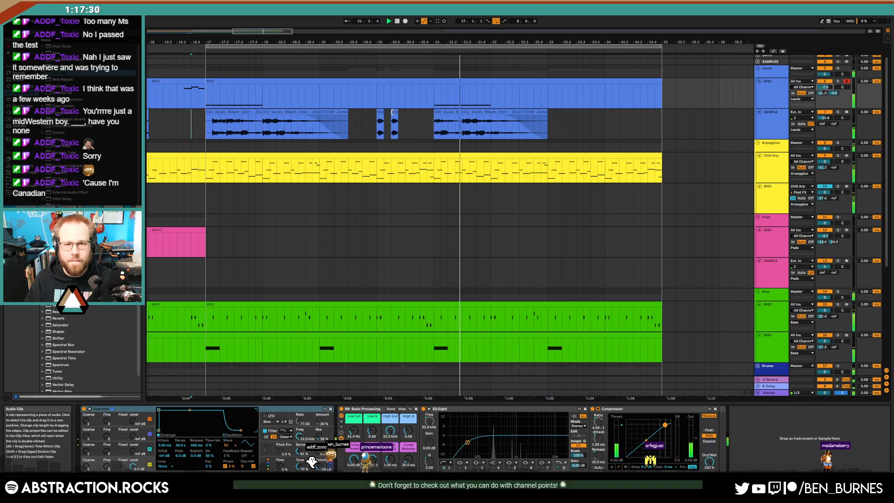
Audition the short vocal chops around bar 20 on the Leads SAMPLE track and duplicate the second chop to add a third.
{"action": "scroll", "coordinate": [386, 121], "scroll_direction": "up", "scroll_amount": 5}
{"action": "left_click_drag", "start_coordinate": [350, 113], "coordinate": [358, 114]}
{"action": "mouse_move", "coordinate": [421, 113]}
{"action": "left_mouse_down"}
{"action": "mouse_move", "coordinate": [443, 112]}
{"action": "mouse_move", "coordinate": [425, 115]}
{"action": "left_mouse_up"}
{"action": "scroll", "coordinate": [479, 123], "scroll_direction": "down", "scroll_amount": 5}
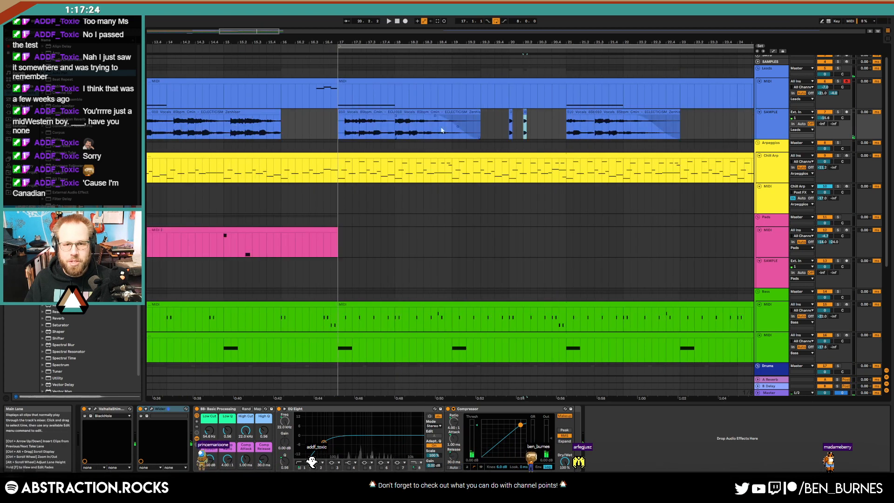
{"action": "left_click", "coordinate": [503, 124]}
{"action": "key", "text": "space"}
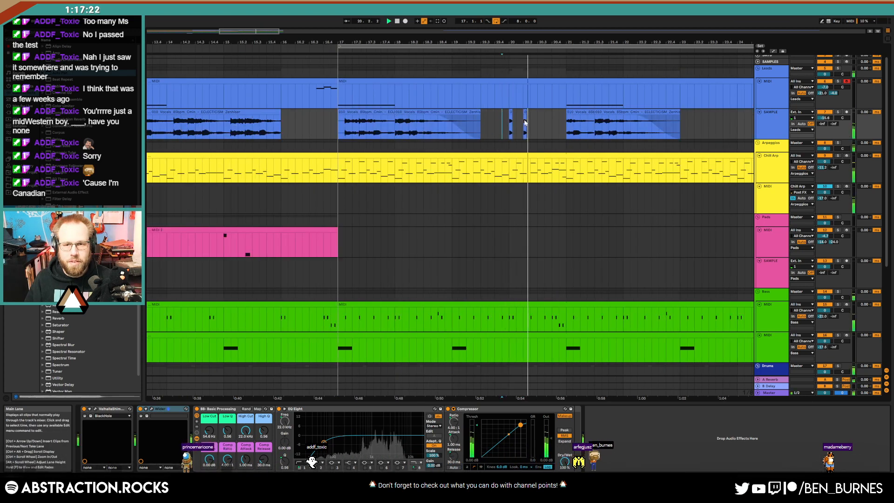
{"action": "scroll", "coordinate": [529, 116], "scroll_direction": "up", "scroll_amount": 4}
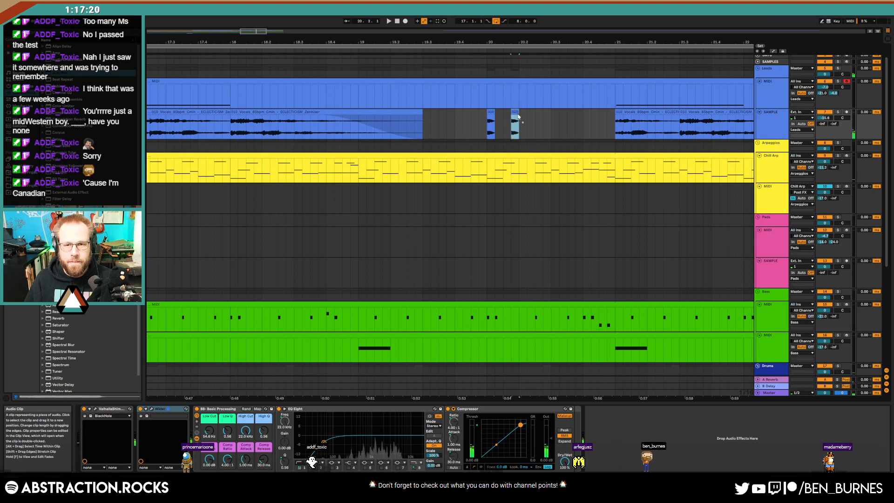
{"action": "key", "text": "ctrl+d"}
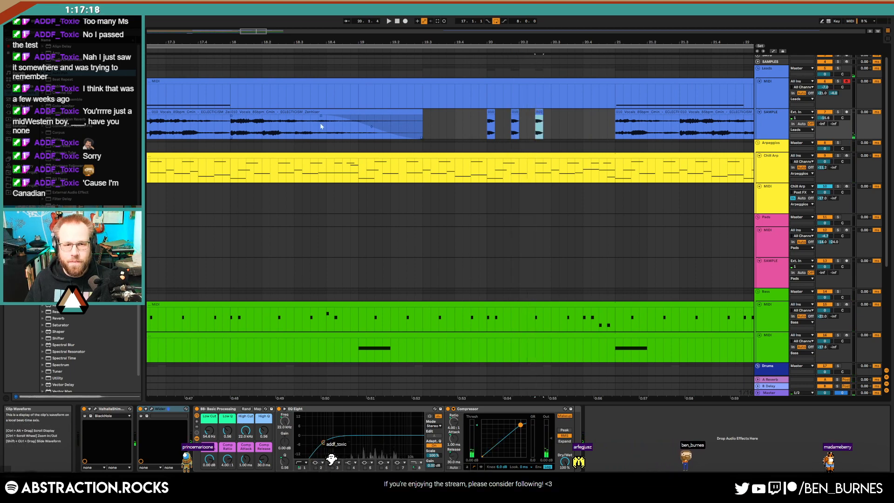
Play back the arrangement from bar 17 to hear the vocal chops in context.
{"action": "scroll", "coordinate": [320, 127], "scroll_direction": "down", "scroll_amount": 4}
{"action": "left_click", "coordinate": [222, 126]}
{"action": "key", "text": "space"}
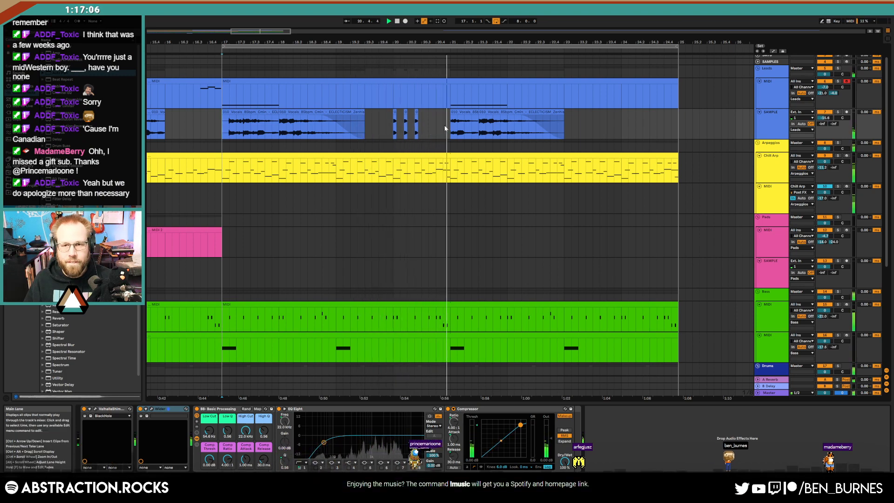
Copy a short slice from the long vocal recording further along the SAMPLE track and paste it at 23.4.
{"action": "scroll", "coordinate": [551, 135], "scroll_direction": "down", "scroll_amount": 5}
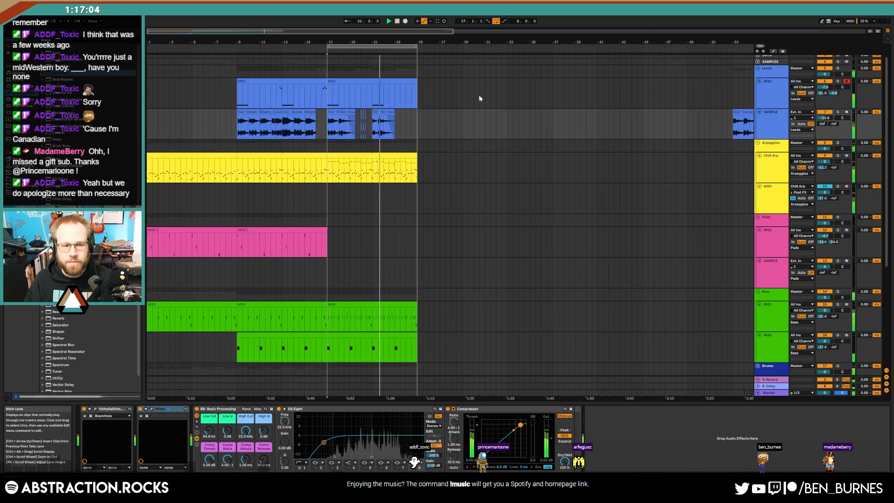
{"action": "left_click_drag", "start_coordinate": [452, 31], "coordinate": [795, 32]}
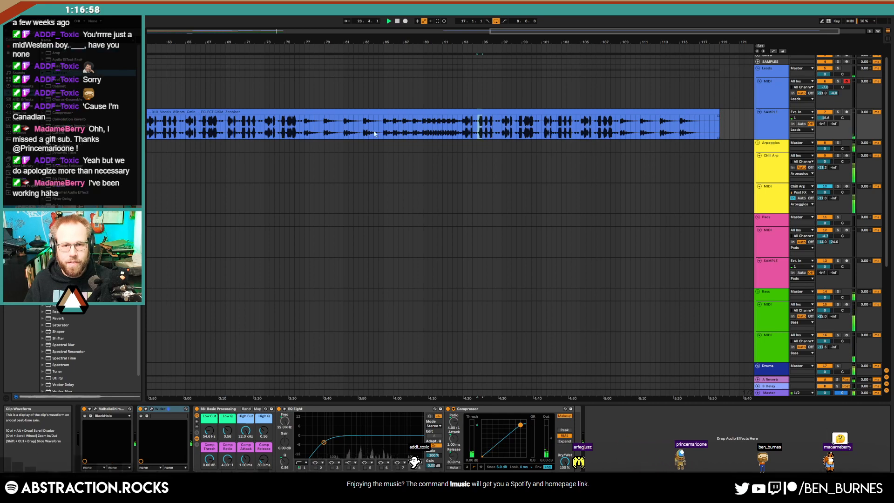
{"action": "scroll", "coordinate": [357, 133], "scroll_direction": "up", "scroll_amount": 3}
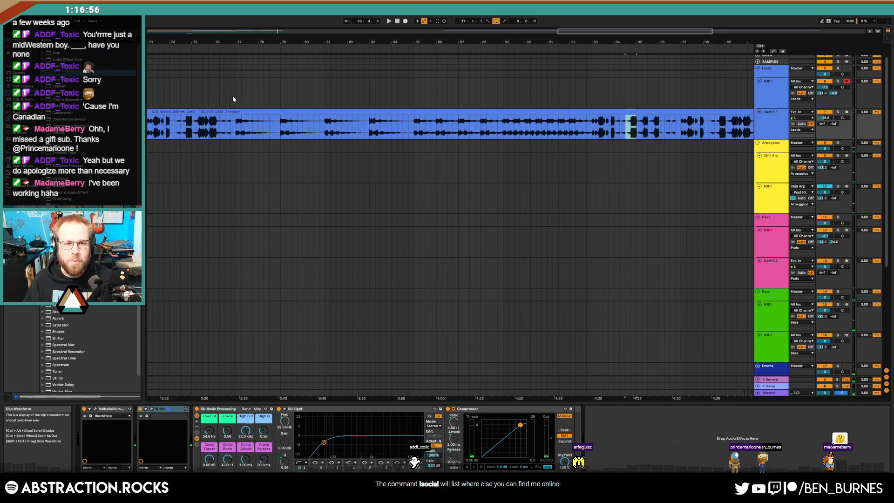
{"action": "left_click_drag", "start_coordinate": [573, 31], "coordinate": [475, 32]}
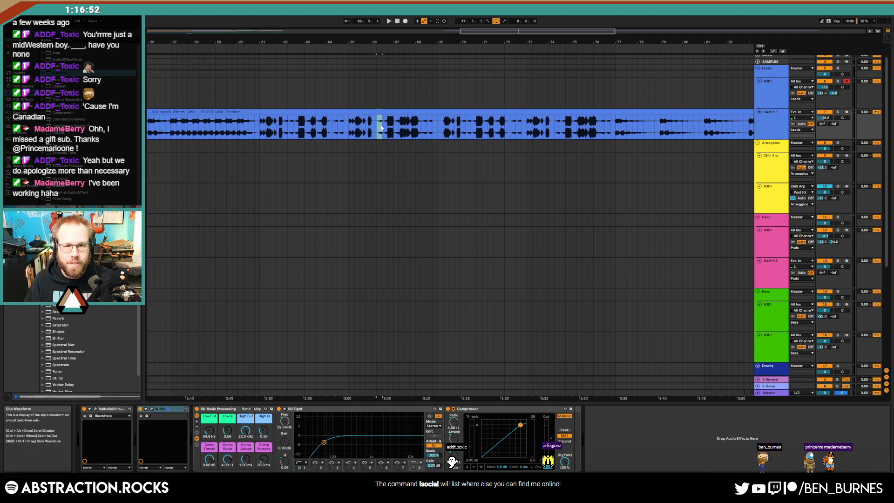
{"action": "left_click_drag", "start_coordinate": [264, 31], "coordinate": [272, 34]}
{"action": "left_click", "coordinate": [467, 122]}
{"action": "key", "text": "ctrl+v"}
{"action": "scroll", "coordinate": [473, 128], "scroll_direction": "up", "scroll_amount": 1}
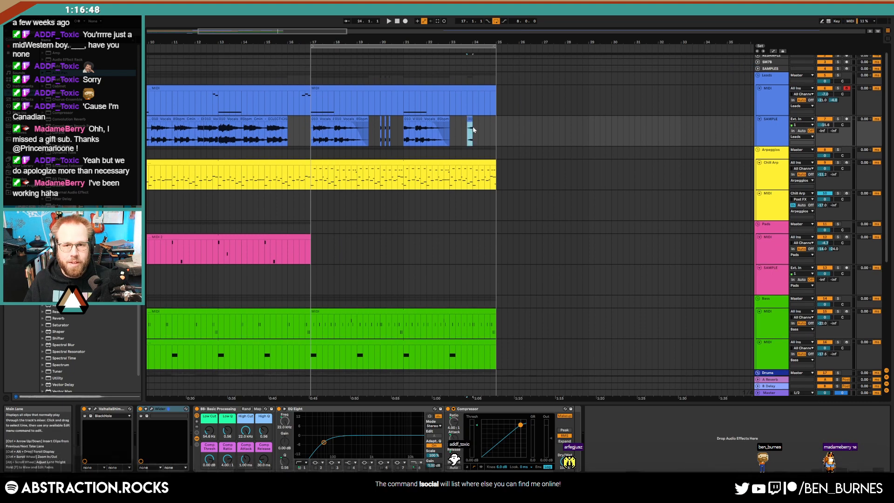
Copy the first vocal chop near bar 20 and paste it at bar 24, against the end of the new vocal slice.
{"action": "scroll", "coordinate": [473, 128], "scroll_direction": "up", "scroll_amount": 5}
{"action": "scroll", "coordinate": [466, 129], "scroll_direction": "down", "scroll_amount": 4}
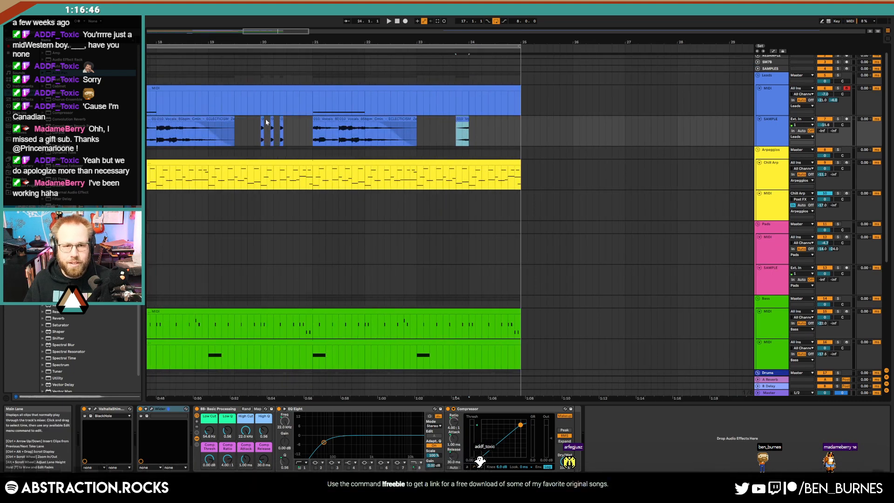
{"action": "left_click", "coordinate": [262, 119]}
{"action": "left_click", "coordinate": [468, 127]}
{"action": "key", "text": "ctrl+v"}
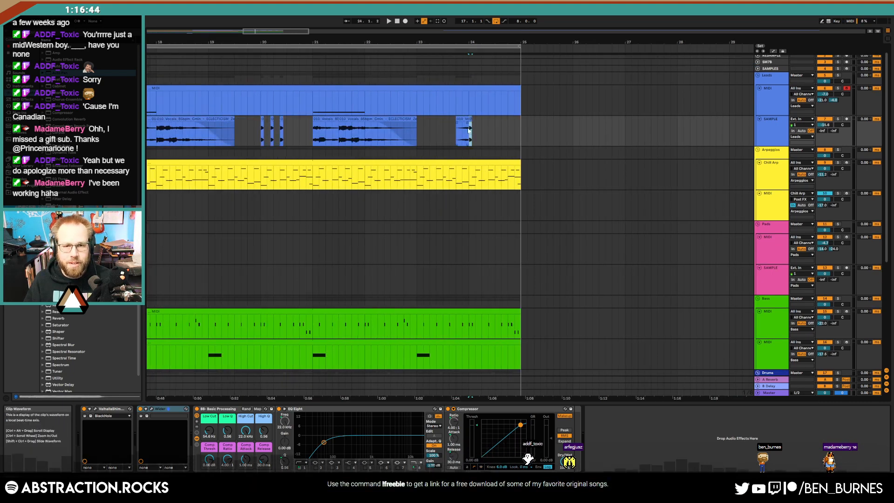
{"action": "left_click", "coordinate": [272, 120], "text": "shift"}
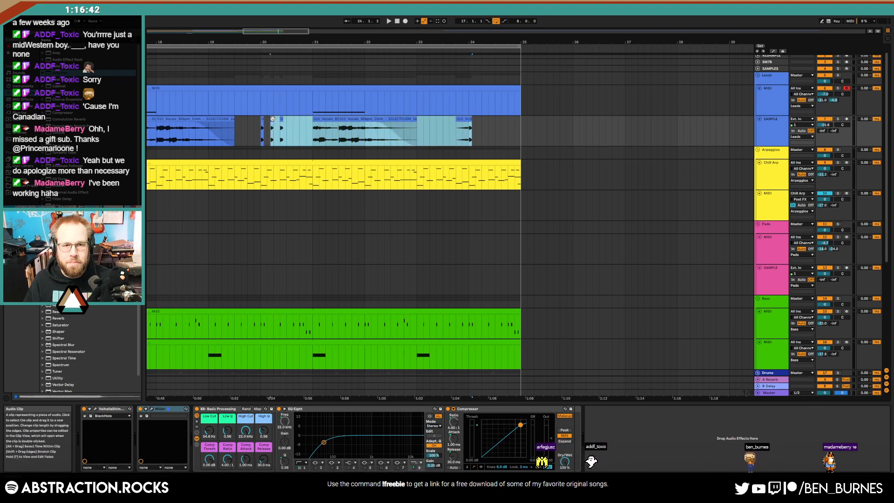
{"action": "left_click", "coordinate": [480, 128]}
{"action": "scroll", "coordinate": [484, 128], "scroll_direction": "up", "scroll_amount": 3}
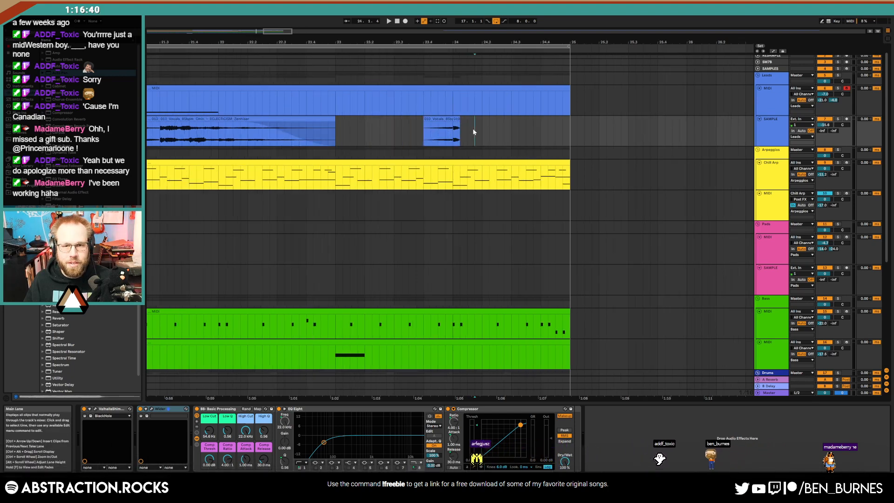
Select the vocal chop at bar 24 together with its trailing gap and duplicate it twice.
{"action": "left_click_drag", "start_coordinate": [473, 129], "coordinate": [455, 130]}
{"action": "key", "text": "ctrl+d"}
{"action": "key", "text": "ctrl+d"}
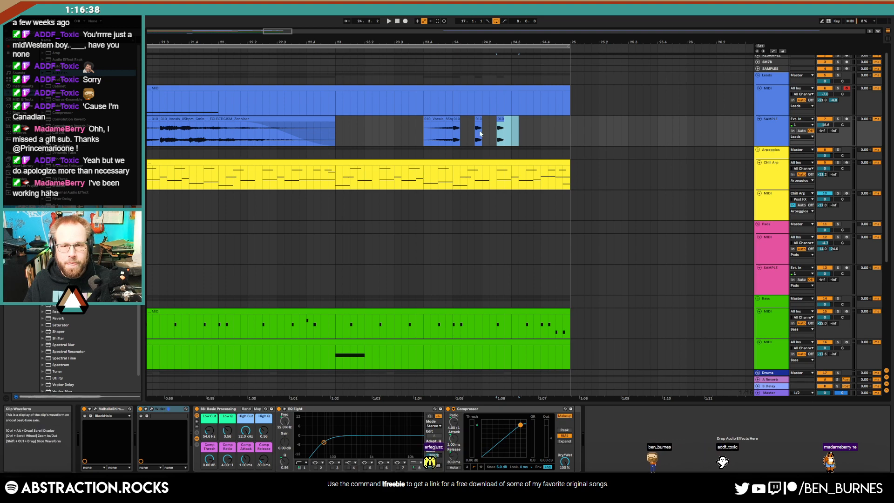
{"action": "key", "text": "ctrl+d"}
{"action": "key", "text": "ctrl+d"}
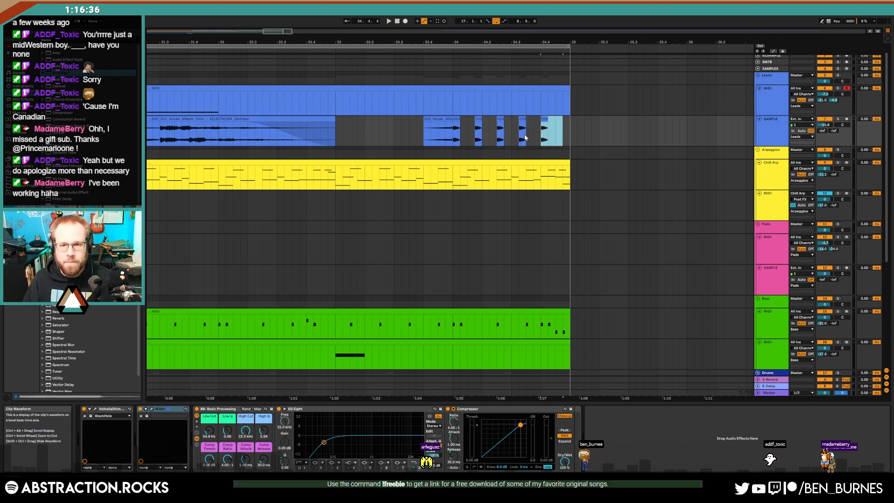
{"action": "key", "text": "ctrl+z"}
{"action": "key", "text": "ctrl+z"}
{"action": "key", "text": "Delete"}
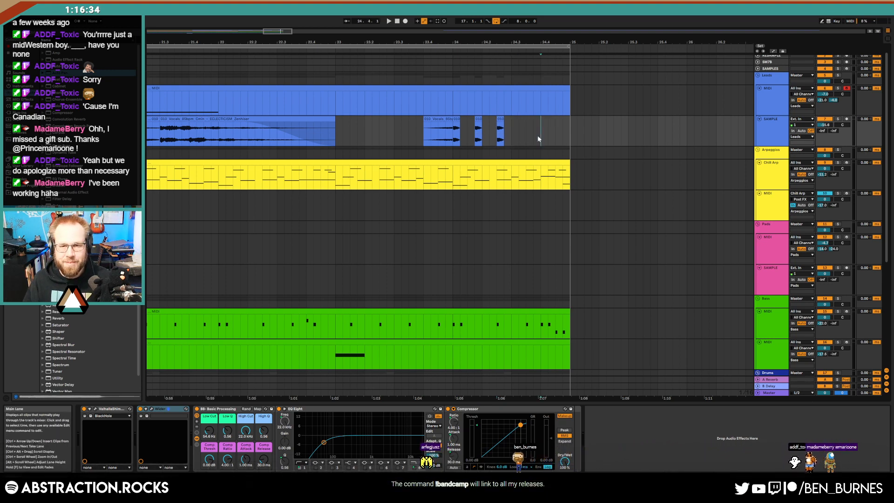
Shorten the upper Bass MIDI clip to end at 24.3 and delete the KICK clips from there to bar 25.
{"action": "scroll", "coordinate": [546, 247], "scroll_direction": "down", "scroll_amount": 3}
{"action": "left_click_drag", "start_coordinate": [568, 277], "coordinate": [512, 278]}
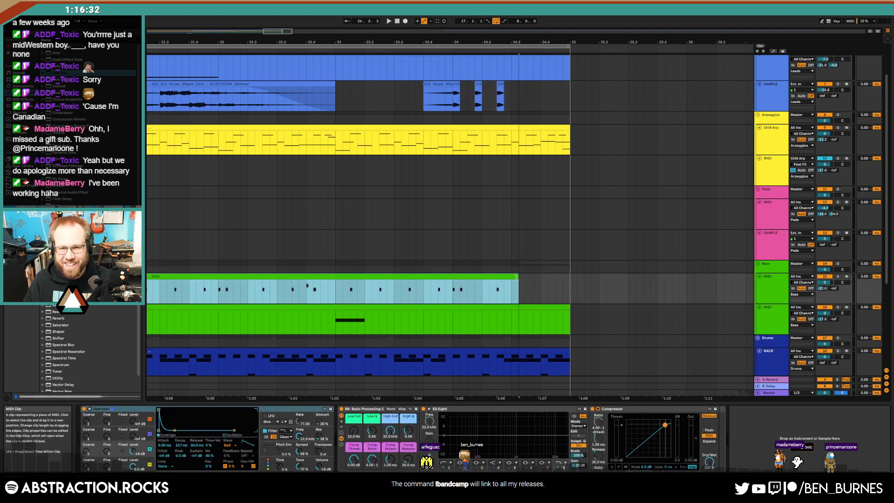
{"action": "scroll", "coordinate": [517, 289], "scroll_direction": "down", "scroll_amount": 3}
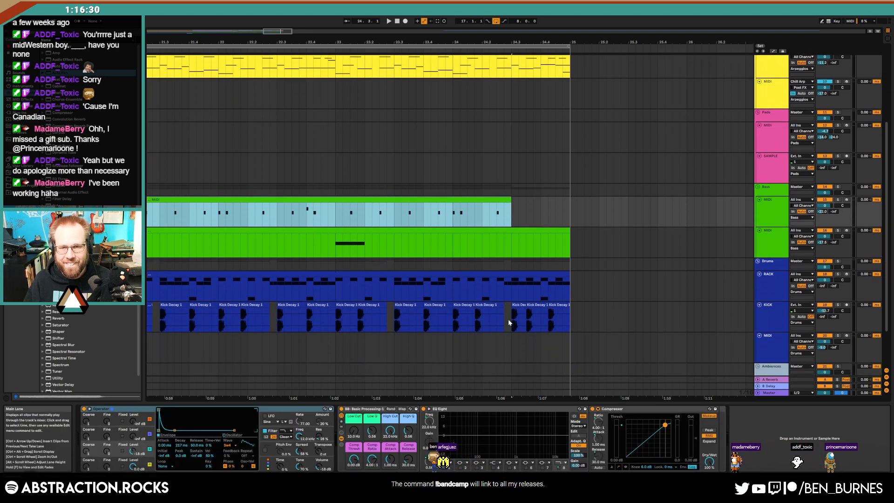
{"action": "left_click_drag", "start_coordinate": [511, 319], "coordinate": [576, 319]}
{"action": "key", "text": "Delete"}
{"action": "scroll", "coordinate": [554, 307], "scroll_direction": "down", "scroll_amount": 3}
{"action": "scroll", "coordinate": [554, 310], "scroll_direction": "up", "scroll_amount": 5}
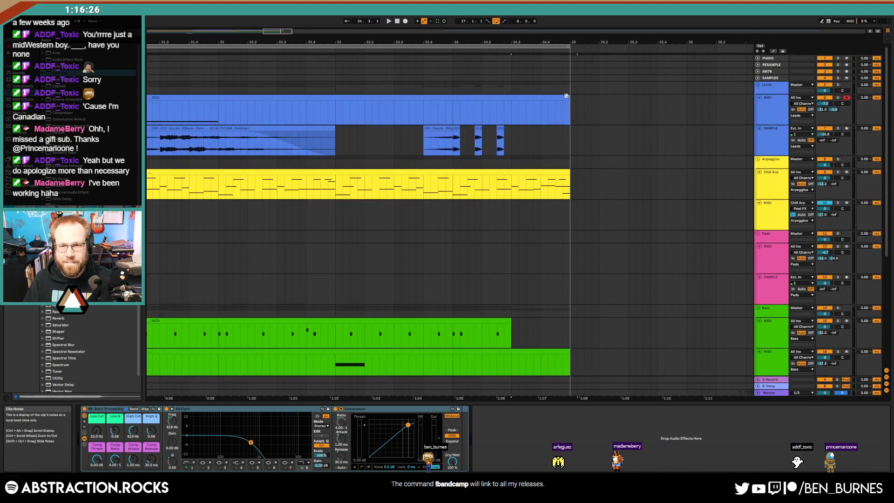
Shorten the Leads MIDI clip to end at 24.3 and play back the edited section.
{"action": "left_click_drag", "start_coordinate": [568, 110], "coordinate": [511, 110]}
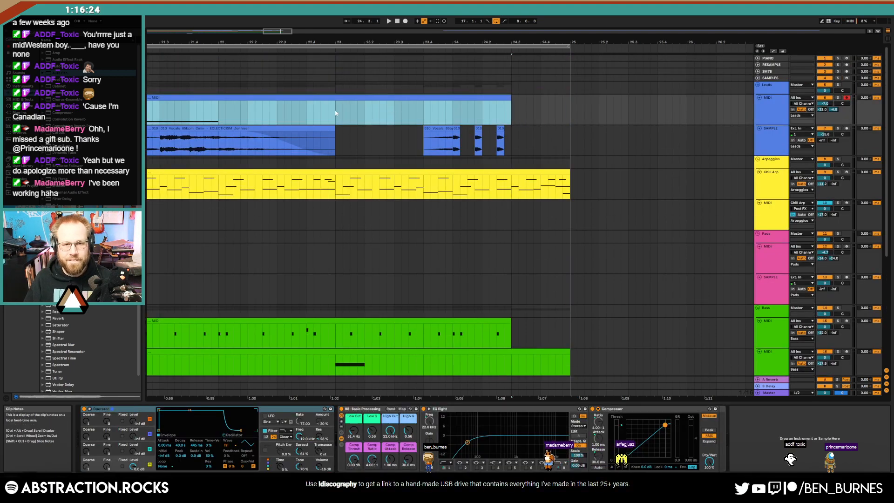
{"action": "left_click", "coordinate": [313, 110]}
{"action": "key", "text": "space"}
{"action": "left_click_drag", "start_coordinate": [283, 33], "coordinate": [282, 33]}
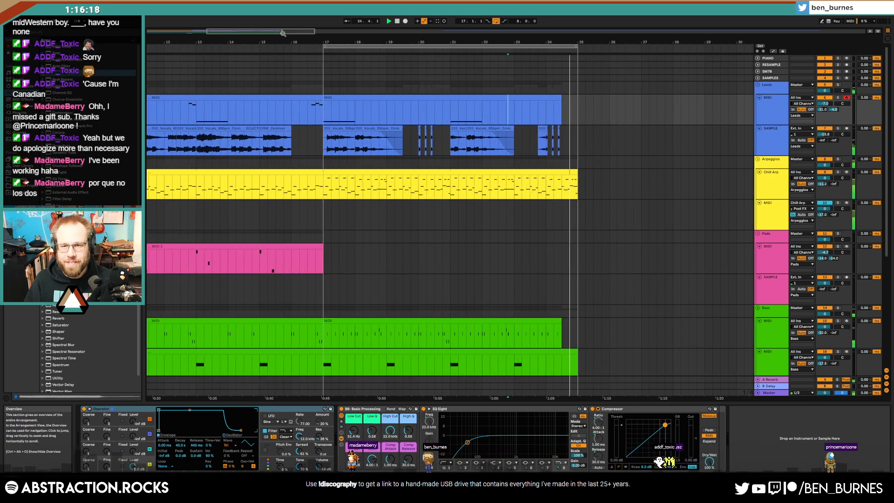
{"action": "key", "text": "space"}
{"action": "left_click", "coordinate": [322, 137]}
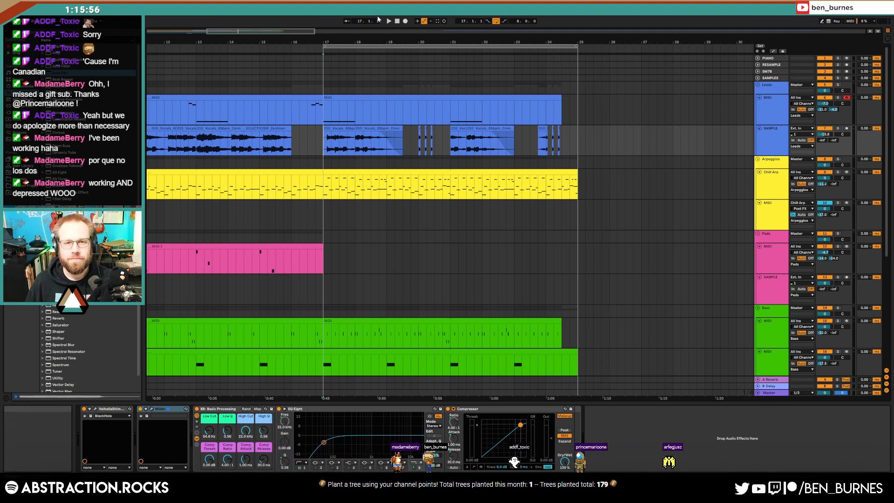
Start saving the Live Set and create and open a new folder named "2 Hour Tracks 2023" in Ableton Projects.
{"action": "key", "text": "ctrl+s"}
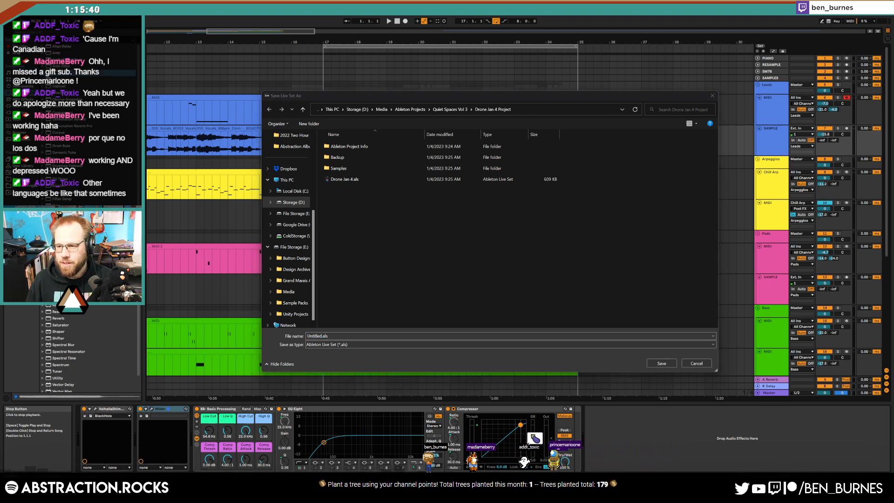
{"action": "left_click", "coordinate": [449, 110]}
{"action": "left_click", "coordinate": [418, 110]}
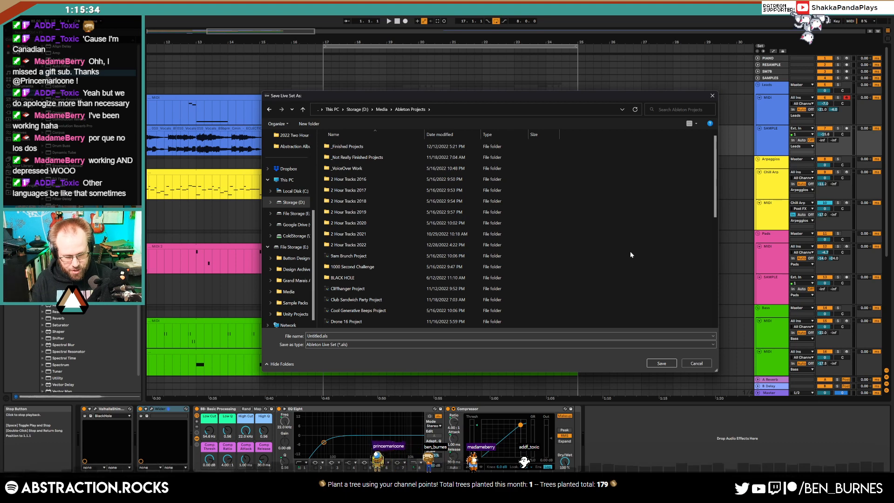
{"action": "key", "text": "ctrl+shift+n"}
{"action": "type", "text": "2 Hour Tracks 2023"}
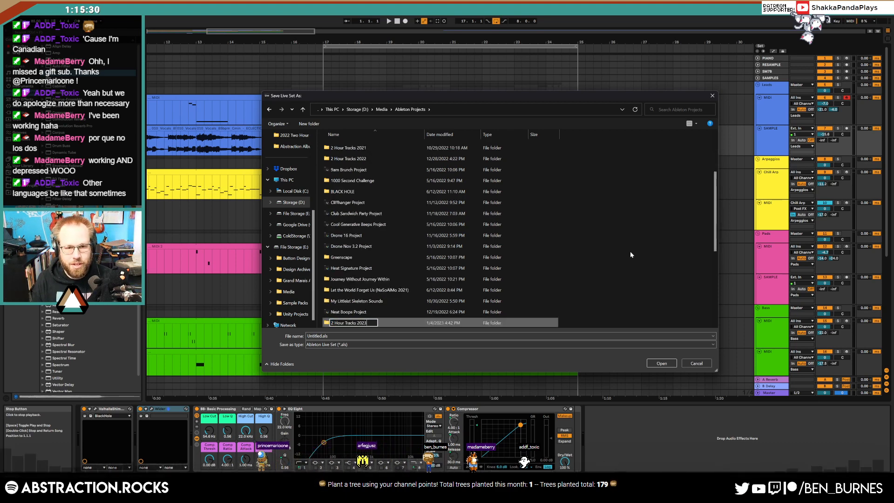
{"action": "key", "text": "Return"}
{"action": "key", "text": "Return"}
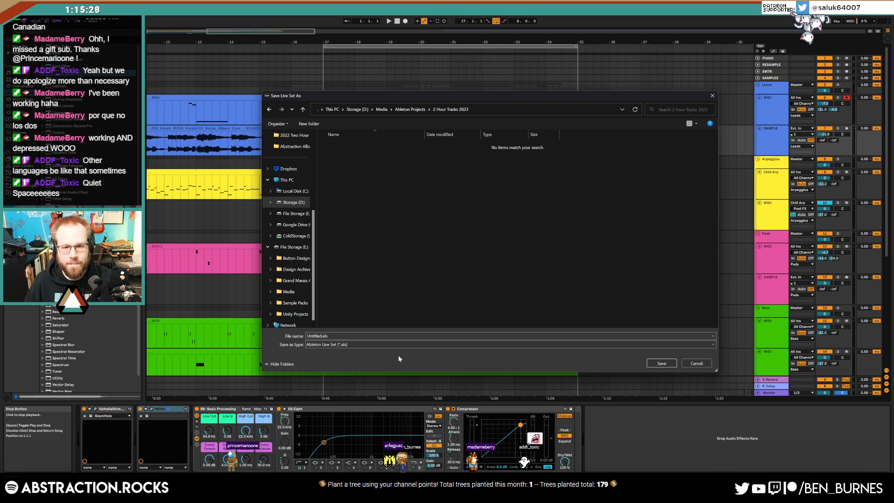
Save the Live Set with the file name "2023-01-04 Propagation".
{"action": "left_click", "coordinate": [371, 336]}
{"action": "type", "text": "2023-01-04 Propagation"}
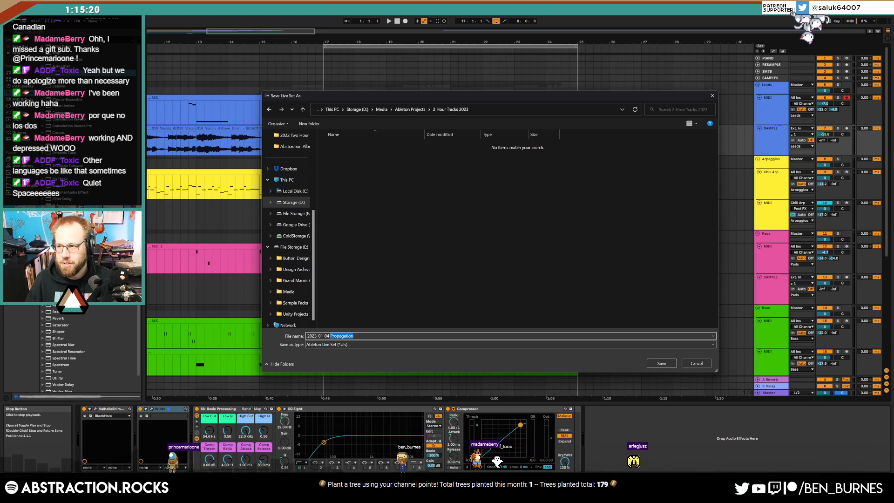
{"action": "key", "text": "alt+Tab"}
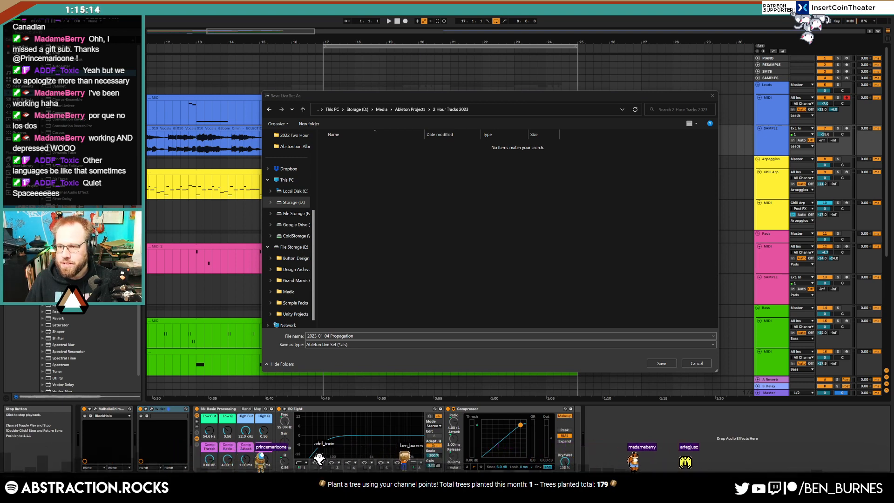
{"action": "left_click", "coordinate": [377, 335]}
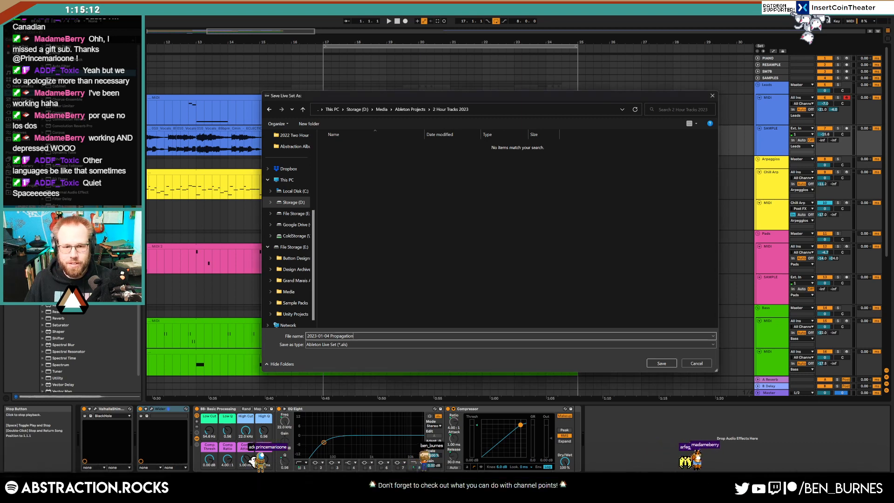
{"action": "key", "text": "Return"}
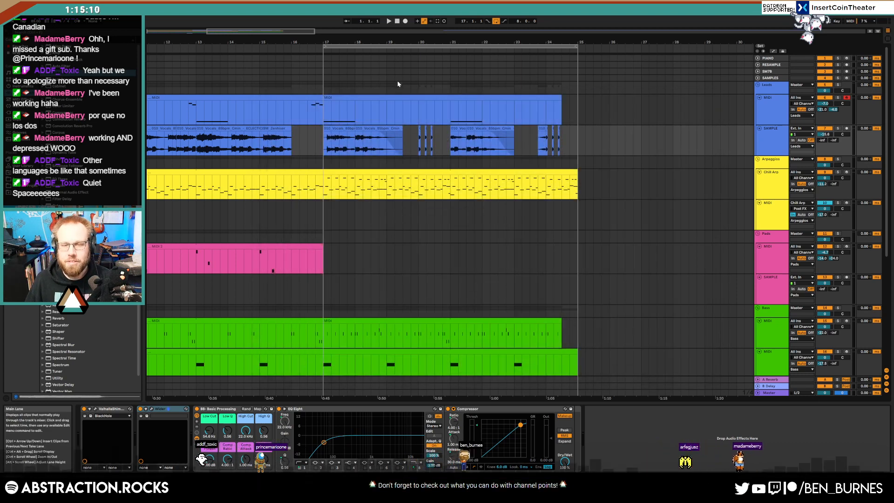
Copy the Chill Arp part from bars 1 to 9 and paste it at bar 25 on the same track.
{"action": "left_click_drag", "start_coordinate": [296, 32], "coordinate": [217, 33]}
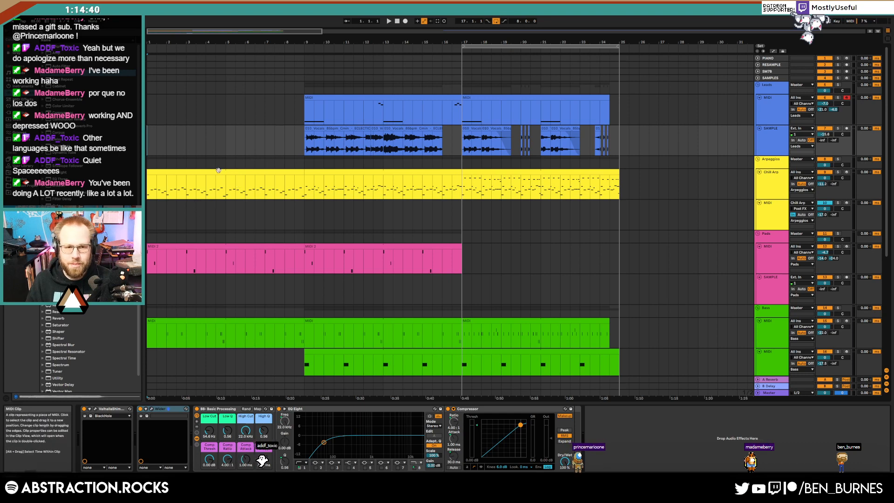
{"action": "left_click_drag", "start_coordinate": [304, 187], "coordinate": [148, 188]}
{"action": "left_click", "coordinate": [620, 182]}
{"action": "key", "text": "ctrl+v"}
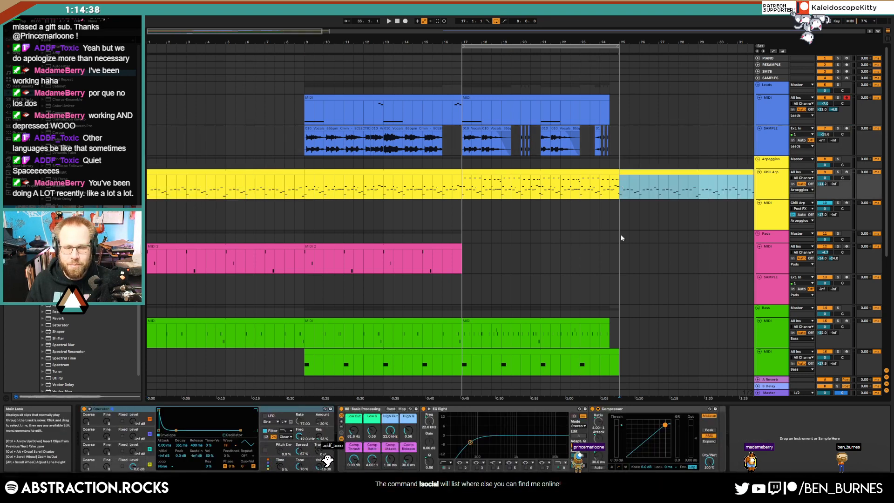
Copy the Drums RACK clip from bars 1 to 9 and paste it at bar 25 on the same track.
{"action": "scroll", "coordinate": [605, 231], "scroll_direction": "down", "scroll_amount": 5}
{"action": "left_click", "coordinate": [216, 272]}
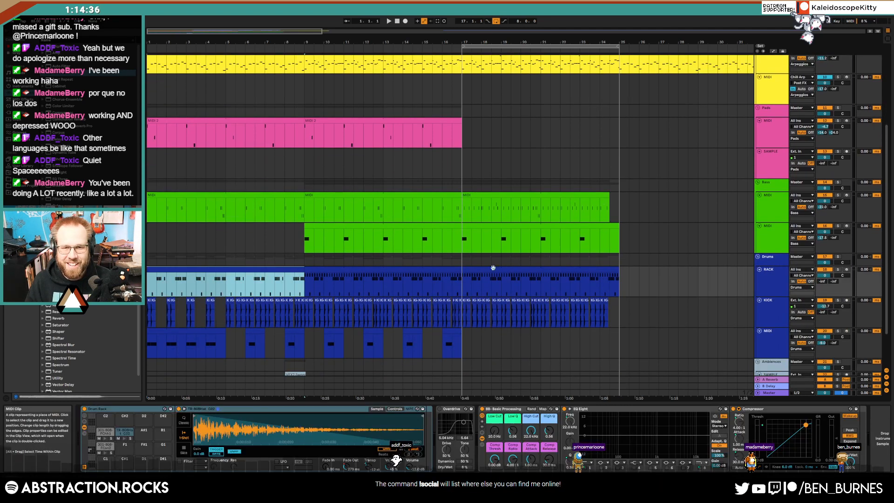
{"action": "left_click", "coordinate": [625, 279]}
{"action": "key", "text": "ctrl+v"}
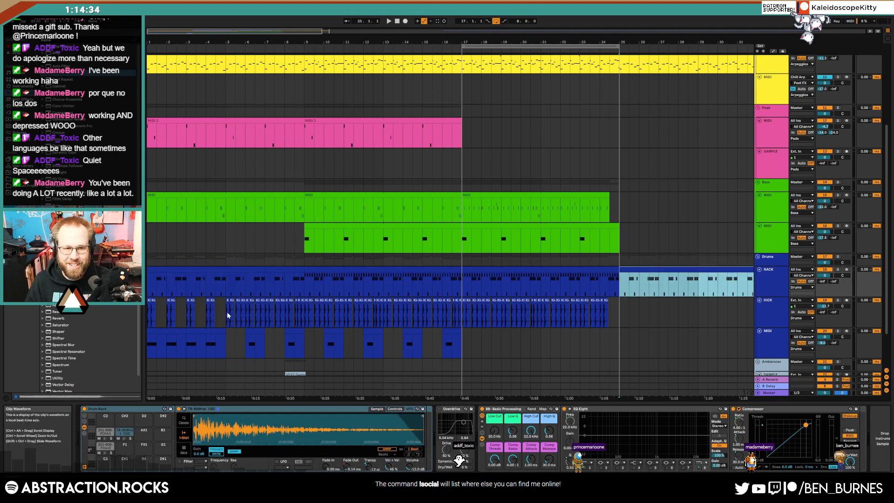
Copy the spaced KICK clips from bars 1 to 5 and paste them at bar 25 on the same track.
{"action": "left_click_drag", "start_coordinate": [219, 312], "coordinate": [140, 315]}
{"action": "key", "text": "ctrl+c"}
{"action": "left_click", "coordinate": [620, 310]}
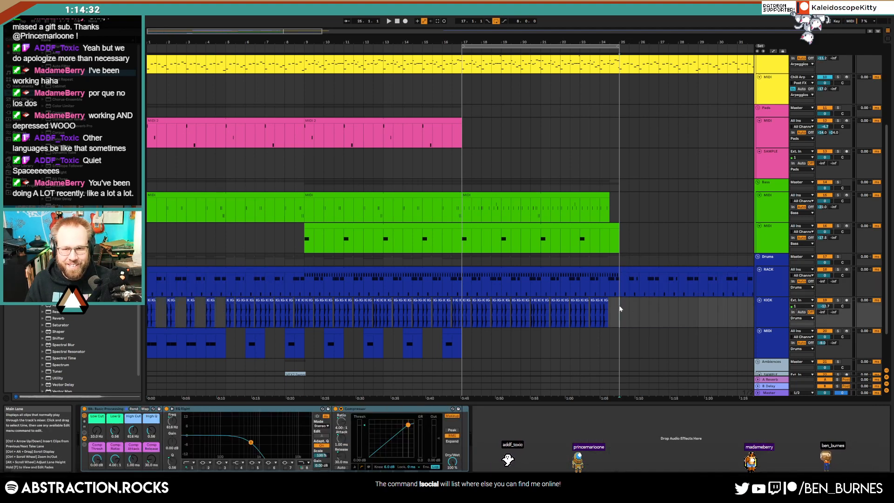
{"action": "key", "text": "ctrl+v"}
Copy the Drums MIDI clip from bars 1 to 5 and paste it at bar 25 on the same track.
{"action": "scroll", "coordinate": [204, 312], "scroll_direction": "down", "scroll_amount": 1}
{"action": "left_click", "coordinate": [186, 297]}
{"action": "key", "text": "ctrl+c"}
{"action": "left_click", "coordinate": [619, 306]}
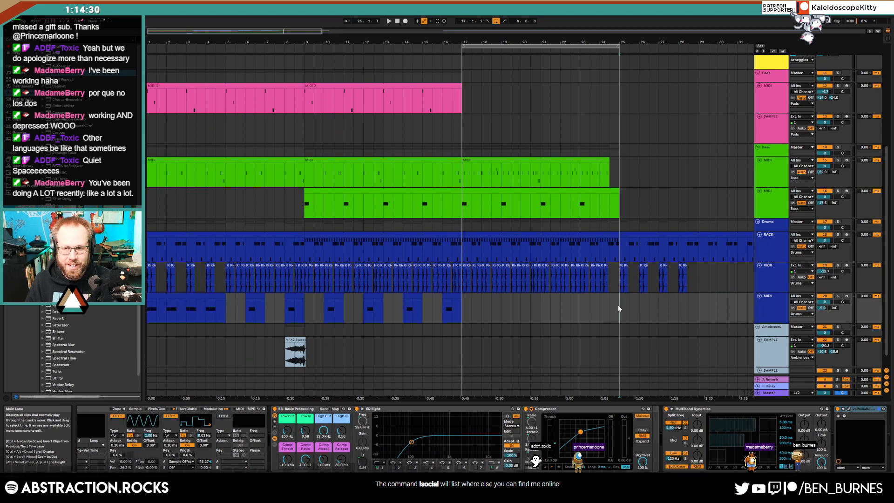
{"action": "key", "text": "ctrl+v"}
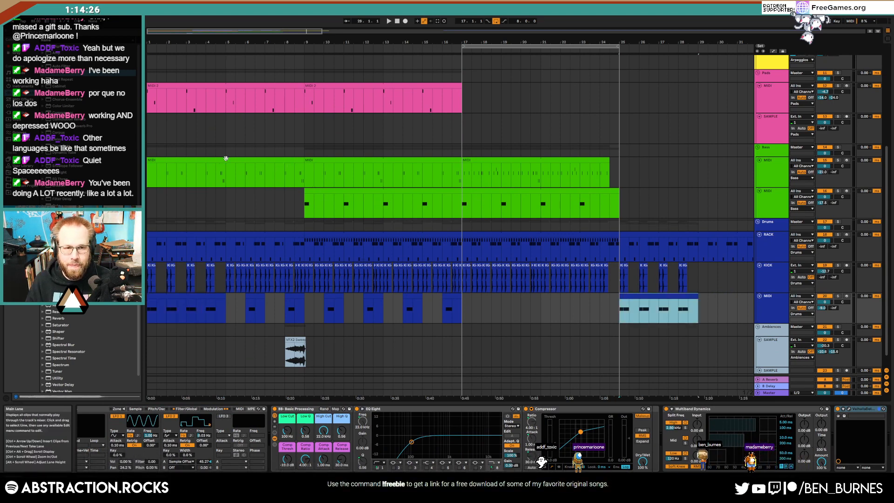
Copy the upper Bass MIDI clip from bars 1 to 9 and paste it at bar 25 on the same track.
{"action": "left_click", "coordinate": [288, 160]}
{"action": "key", "text": "ctrl+c"}
{"action": "left_click", "coordinate": [621, 171]}
{"action": "key", "text": "ctrl+v"}
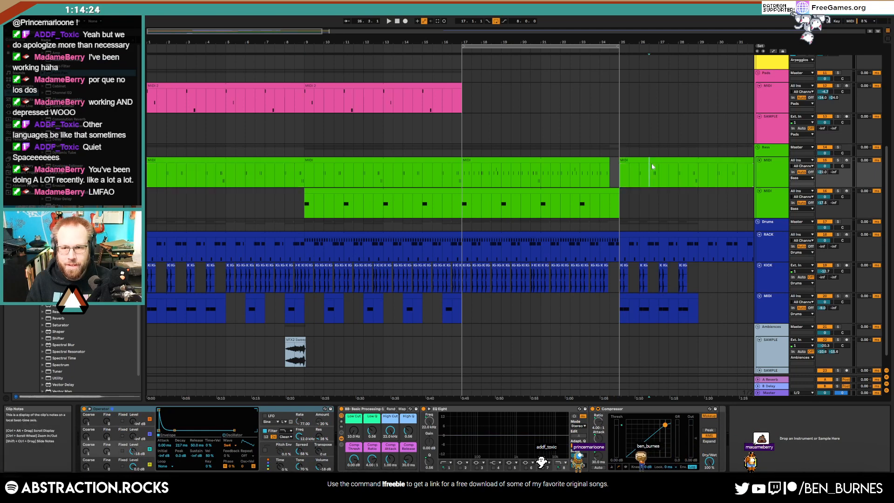
Open the Bass clip at bar 25 and add short C1 notes at 1.1.1, 1.1.4 and 1.2.3 by copying the bar 2 note.
{"action": "double_click", "coordinate": [651, 166]}
{"action": "left_click", "coordinate": [356, 333]}
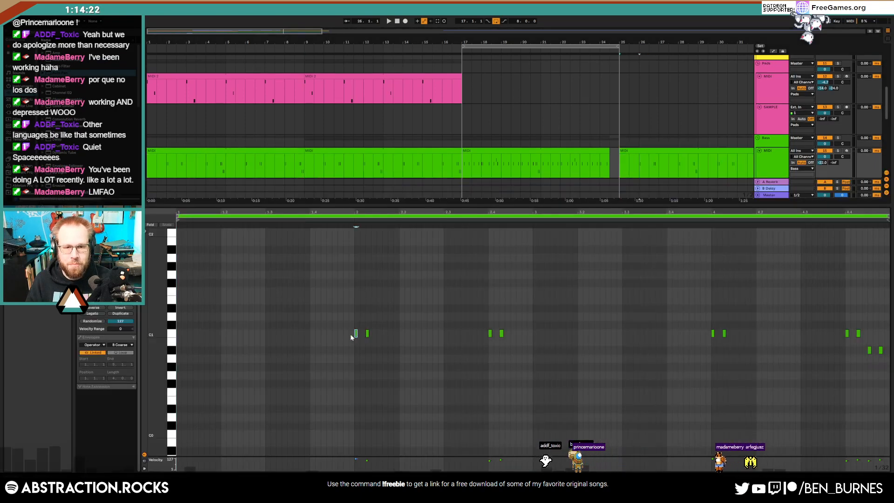
{"action": "key", "text": "Delete"}
{"action": "key", "text": "ctrl+v"}
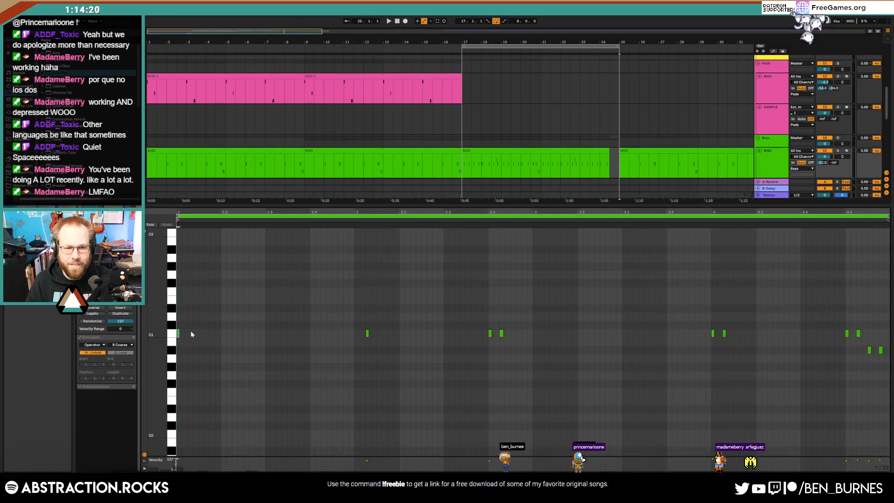
{"action": "key", "text": "ctrl+v"}
{"action": "key", "text": "ctrl+v"}
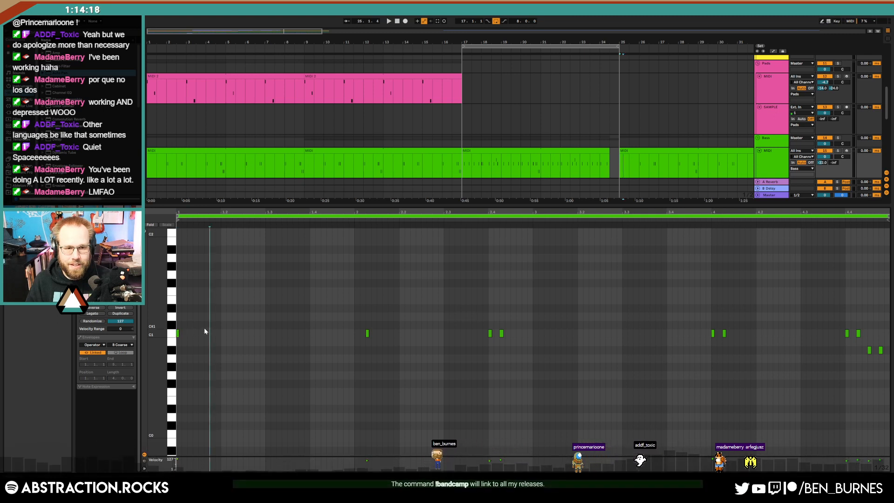
{"action": "left_click", "coordinate": [367, 333]}
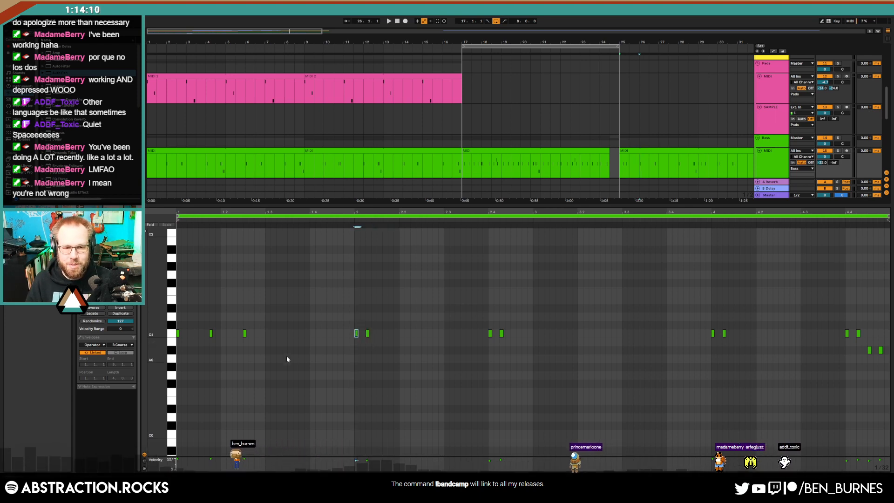
Copy the three C1 notes from the bass clip's first bar and paste them at the start of bar 2.
{"action": "left_click_drag", "start_coordinate": [264, 323], "coordinate": [178, 339]}
{"action": "key", "text": "ctrl+c"}
{"action": "left_click", "coordinate": [357, 323]}
{"action": "key", "text": "ctrl+v"}
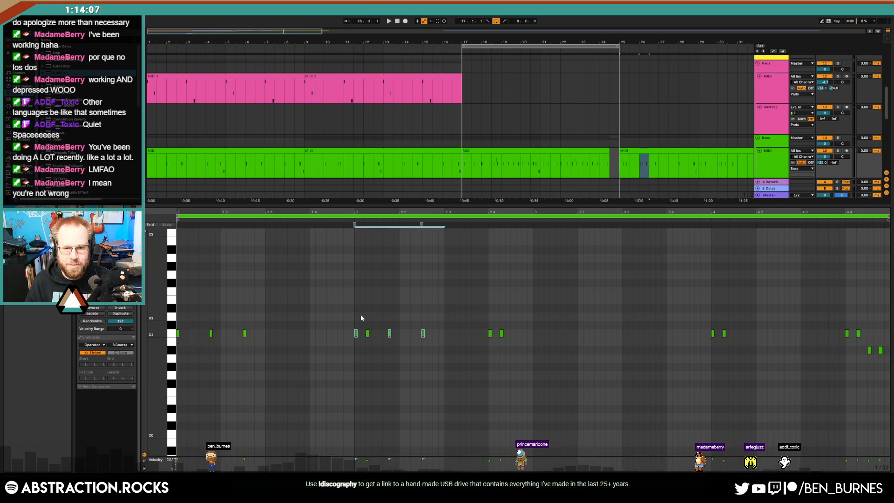
{"action": "left_click", "coordinate": [443, 371]}
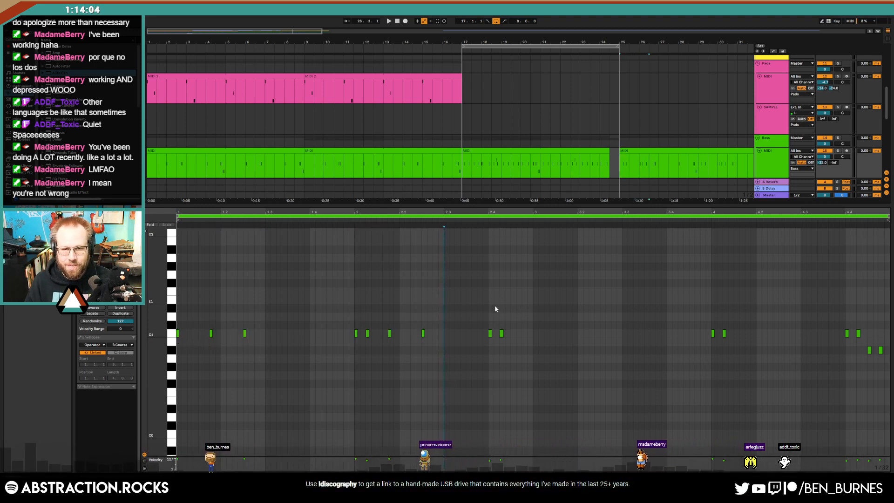
{"action": "left_click_drag", "start_coordinate": [535, 307], "coordinate": [144, 337]}
{"action": "key", "text": "ctrl+d"}
{"action": "key", "text": "ctrl+z"}
{"action": "key", "text": "ctrl+z"}
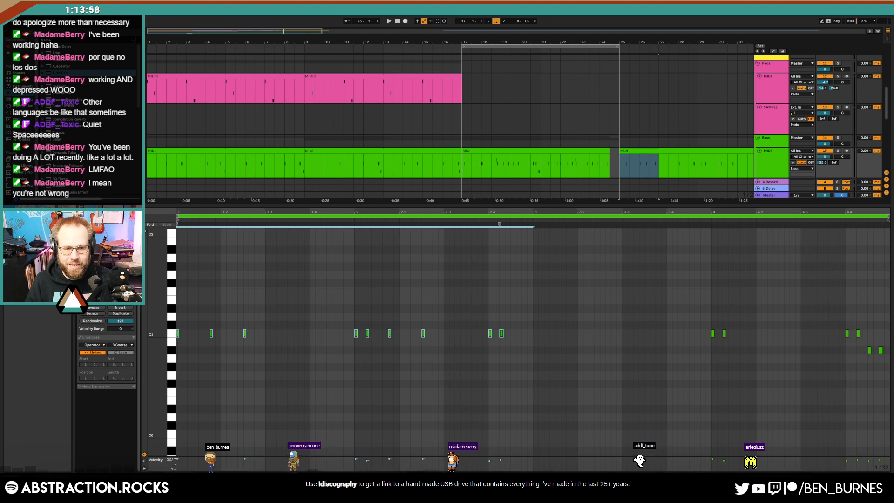
Duplicate the bass clip's notes from bars 1 and 2 onto bars 3 and 4, play the result and return to the full arrangement.
{"action": "left_click", "coordinate": [518, 331]}
{"action": "left_click_drag", "start_coordinate": [532, 314], "coordinate": [178, 339]}
{"action": "key", "text": "ctrl+d"}
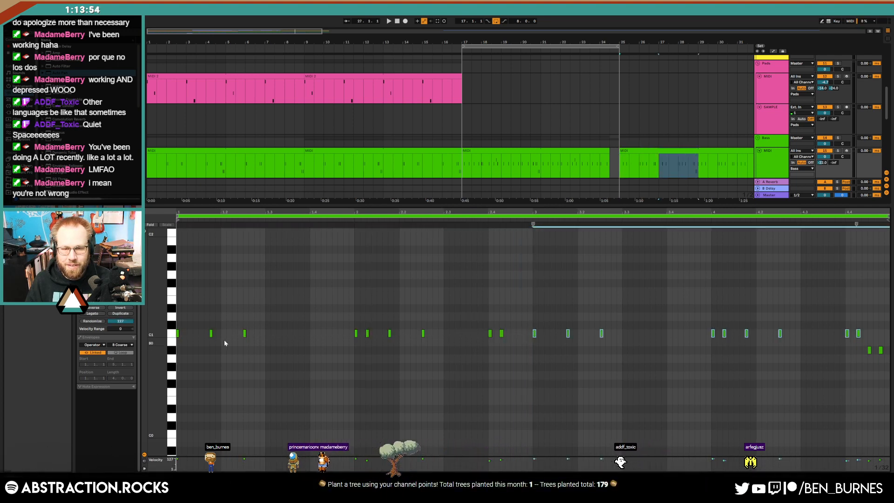
{"action": "key", "text": "space"}
{"action": "key", "text": "shift+Tab"}
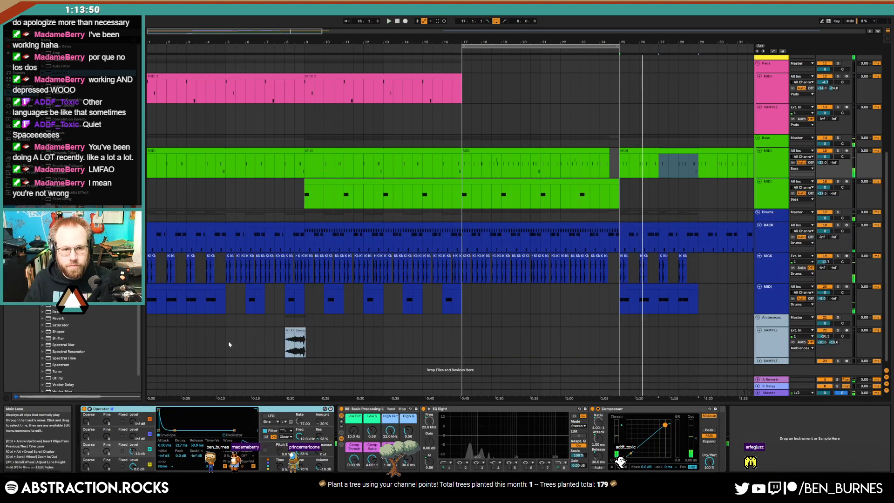
Stop playback and copy the Ambiences SAMPLE section from bar 5 through the end of the sweep, pasting it at bar 21.
{"action": "left_click_drag", "start_coordinate": [228, 344], "coordinate": [314, 342]}
{"action": "key", "text": "space"}
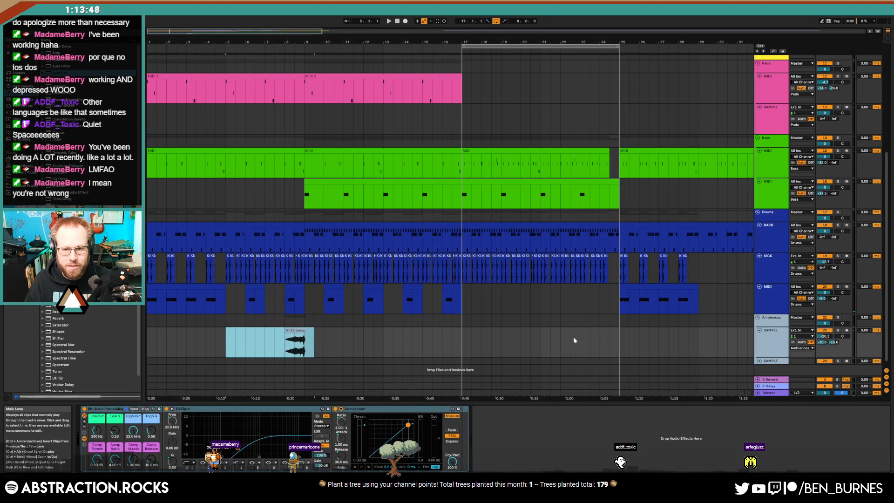
{"action": "key", "text": "ctrl+c"}
{"action": "left_click", "coordinate": [540, 339]}
{"action": "key", "text": "ctrl+v"}
Copy the Pads MIDI clip from bars 1 to 9 and paste it at bar 25 on the same track.
{"action": "scroll", "coordinate": [552, 338], "scroll_direction": "up", "scroll_amount": 4}
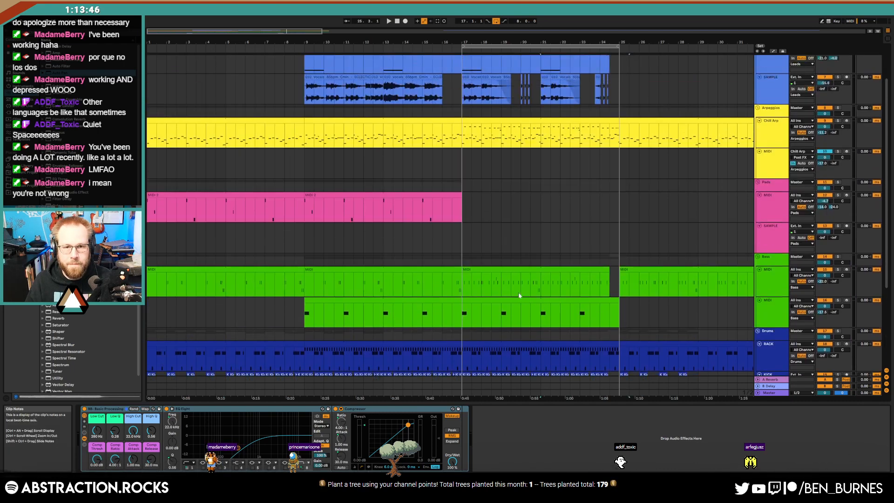
{"action": "scroll", "coordinate": [520, 295], "scroll_direction": "up", "scroll_amount": 2}
{"action": "left_click", "coordinate": [269, 230]}
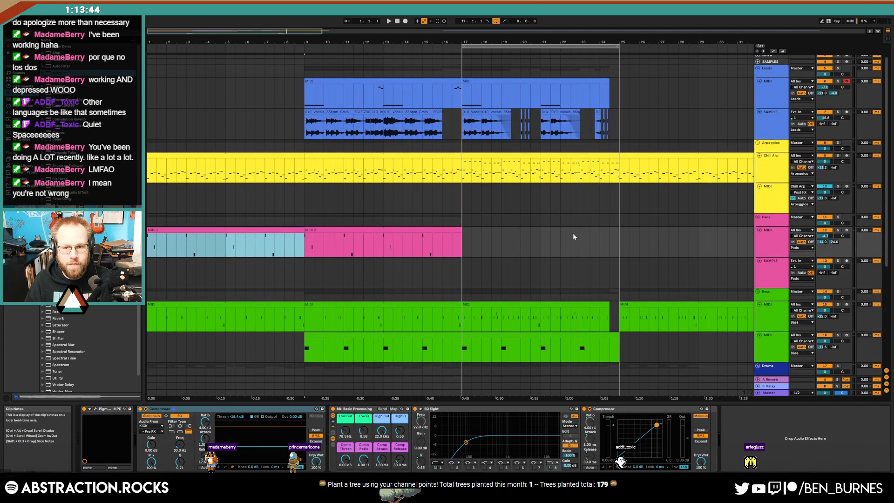
{"action": "key", "text": "ctrl+c"}
{"action": "left_click", "coordinate": [622, 235]}
{"action": "key", "text": "ctrl+v"}
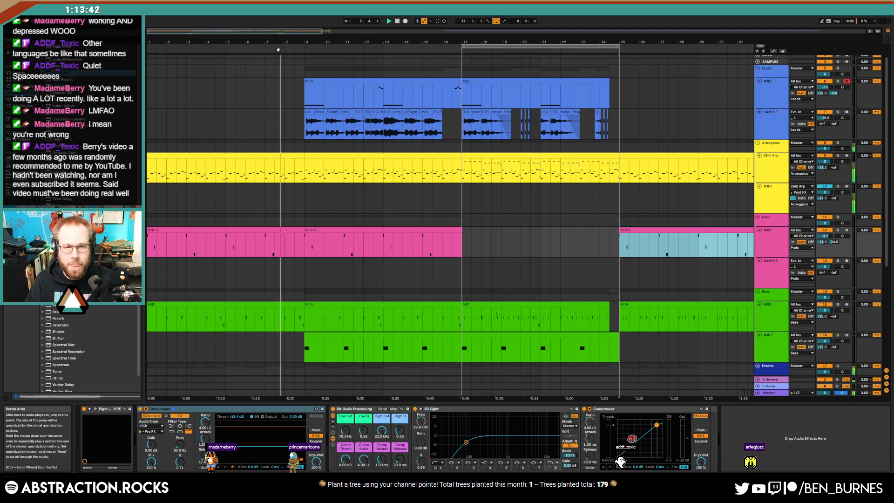
Play the arrangement from around bar 7 and move the loop range to bars 25 to 33.
{"action": "left_click", "coordinate": [281, 49]}
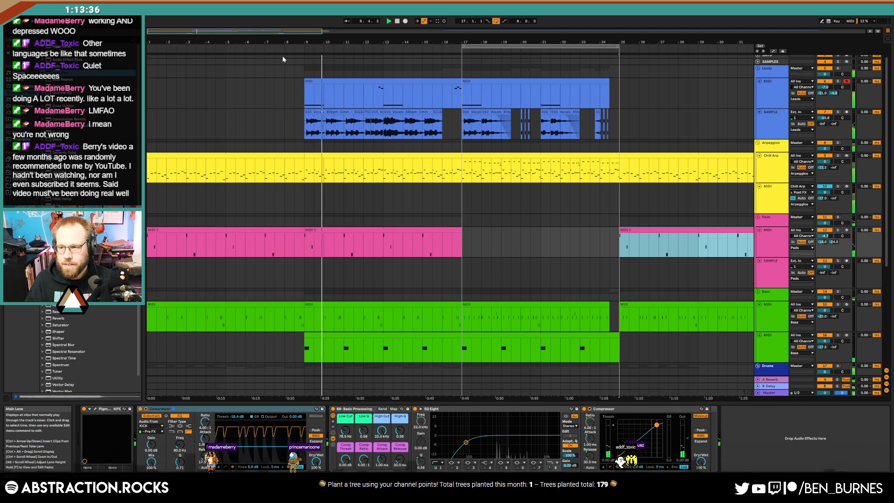
{"action": "left_click", "coordinate": [627, 103]}
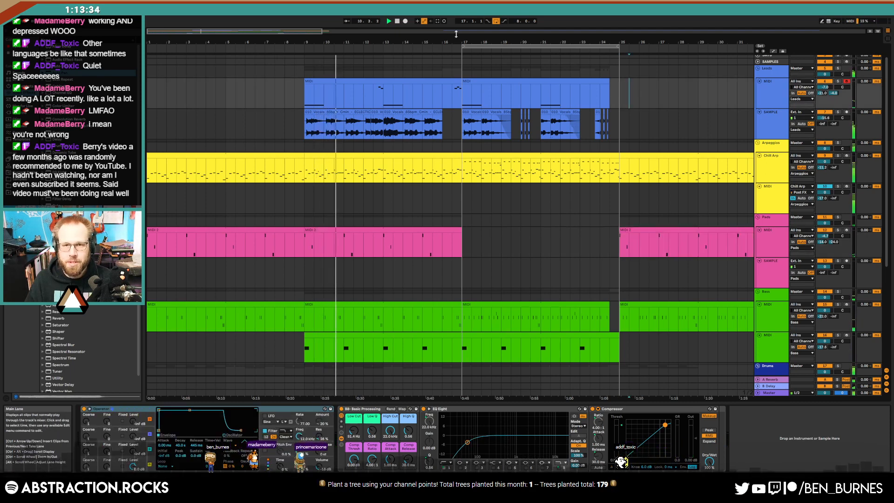
{"action": "left_click_drag", "start_coordinate": [523, 46], "coordinate": [678, 61]}
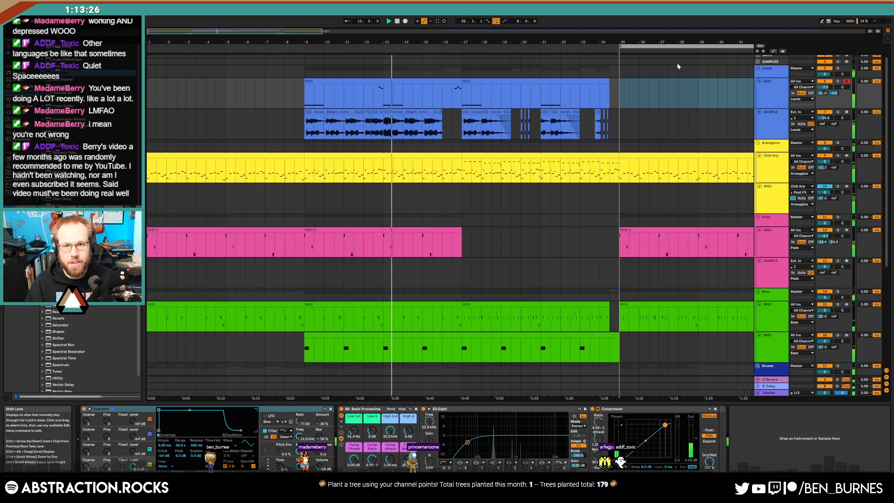
{"action": "left_click_drag", "start_coordinate": [342, 32], "coordinate": [342, 21]}
{"action": "key", "text": "minus"}
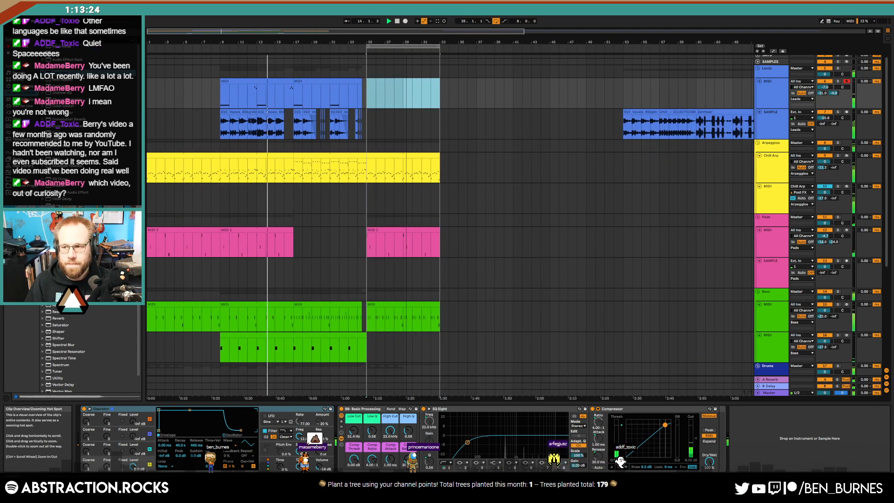
{"action": "left_click", "coordinate": [605, 194]}
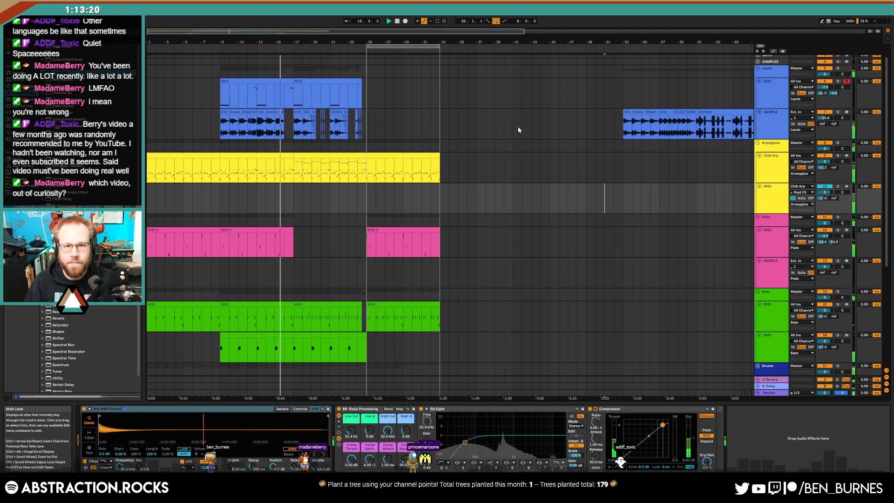
Extend the Leads vocal clip to 16.2 and duplicate the added one-beat chop through 16.4.
{"action": "scroll", "coordinate": [240, 122], "scroll_direction": "up", "scroll_amount": 4}
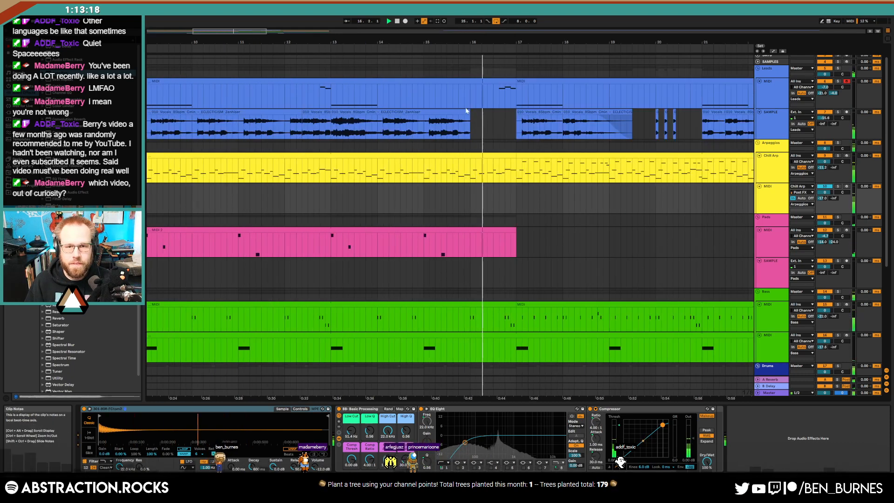
{"action": "left_click_drag", "start_coordinate": [331, 124], "coordinate": [481, 111]}
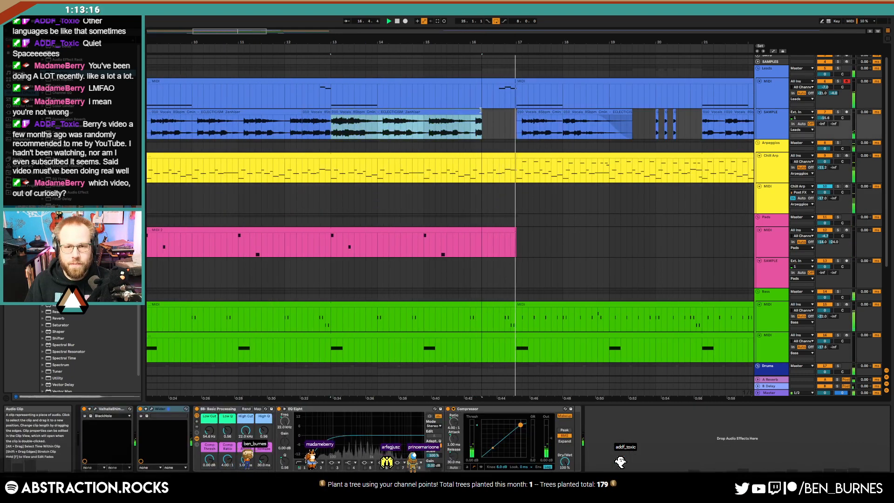
{"action": "left_click", "coordinate": [474, 125]}
{"action": "key", "text": "space"}
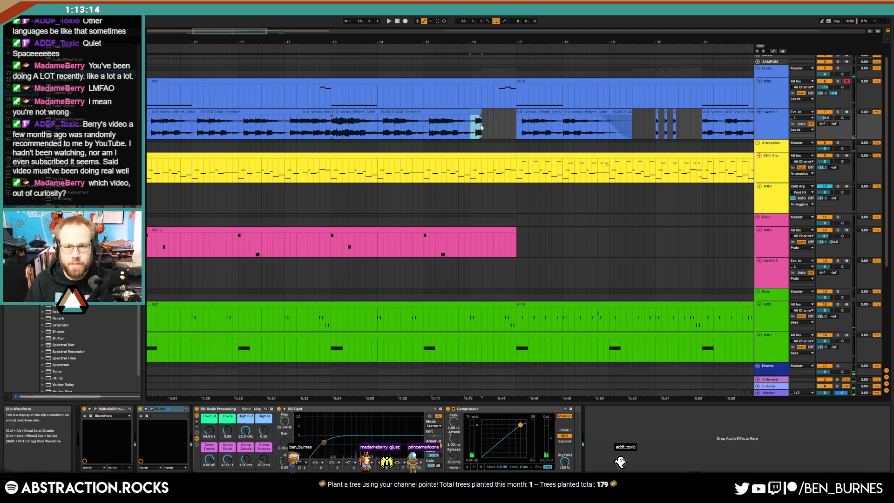
{"action": "key", "text": "ctrl+d"}
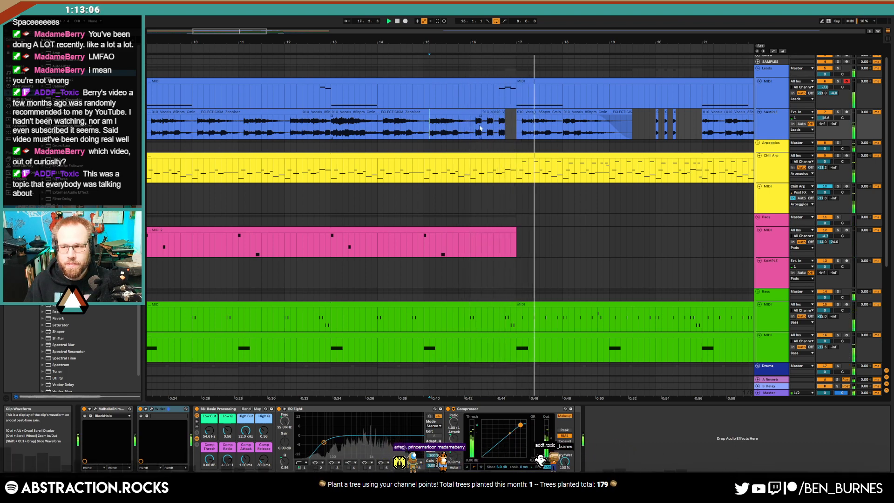
Trim the first vocal chop in bar 16 to end at 16.1.4 and give it a short fade-out.
{"action": "scroll", "coordinate": [479, 123], "scroll_direction": "up", "scroll_amount": 5}
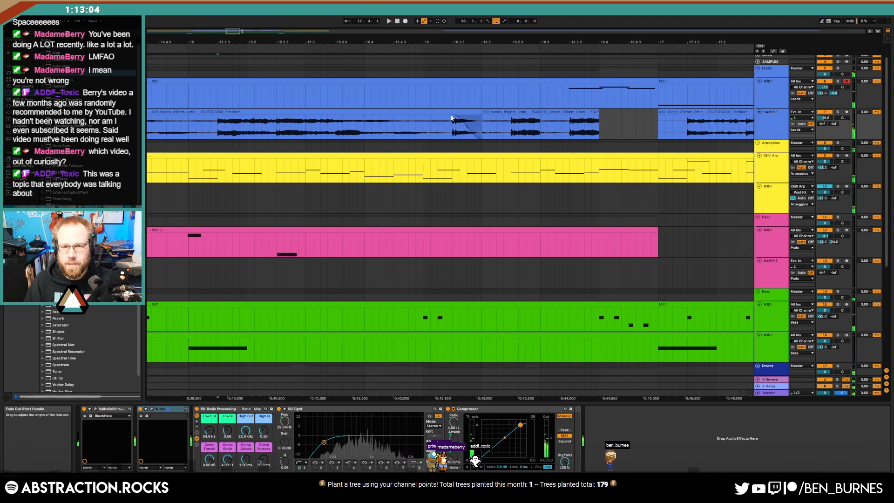
{"action": "left_click", "coordinate": [471, 113]}
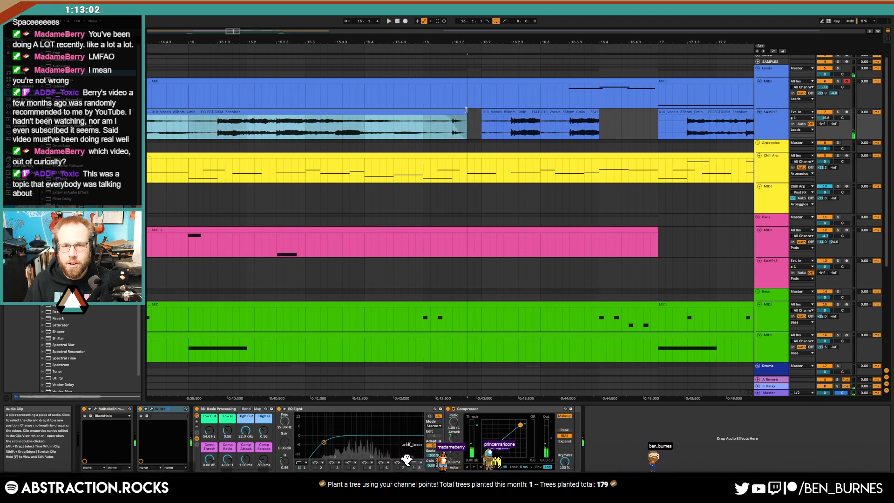
{"action": "left_click_drag", "start_coordinate": [447, 116], "coordinate": [456, 118]}
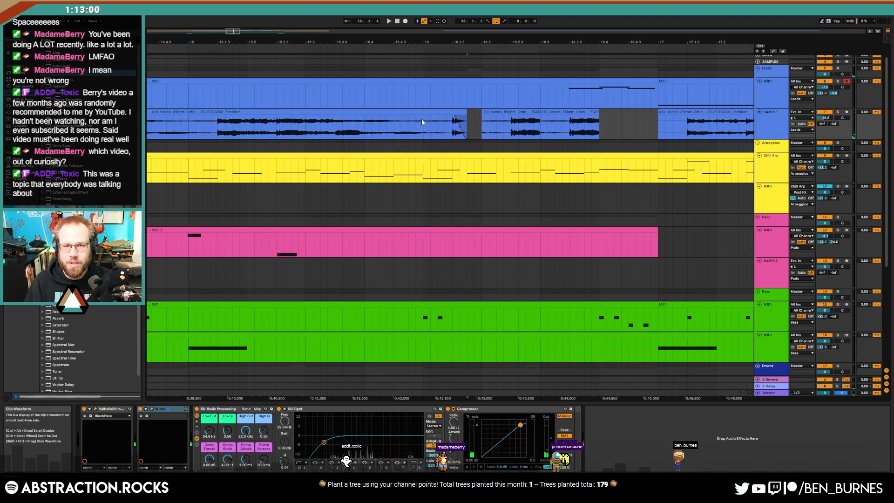
Delete the opening part of the first vocal chop at bar 16 and the two duplicate chops on beats 2 and 3.
{"action": "left_click_drag", "start_coordinate": [440, 123], "coordinate": [445, 127]}
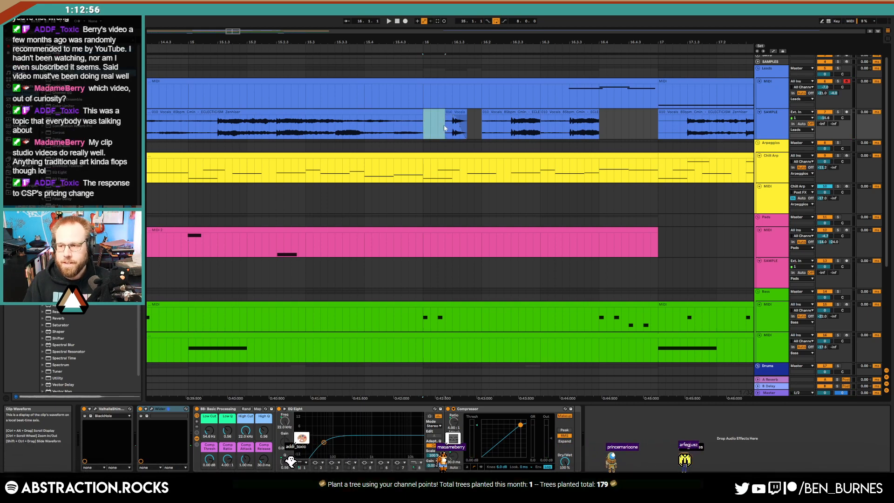
{"action": "left_click", "coordinate": [500, 113]}
{"action": "key", "text": "Delete"}
{"action": "left_click", "coordinate": [553, 113]}
{"action": "key", "text": "Delete"}
Duplicate the trimmed vocal chop onto beats 2 and 3 of bar 16 and set the playback start at bar 15.
{"action": "left_click_drag", "start_coordinate": [482, 121], "coordinate": [430, 121]}
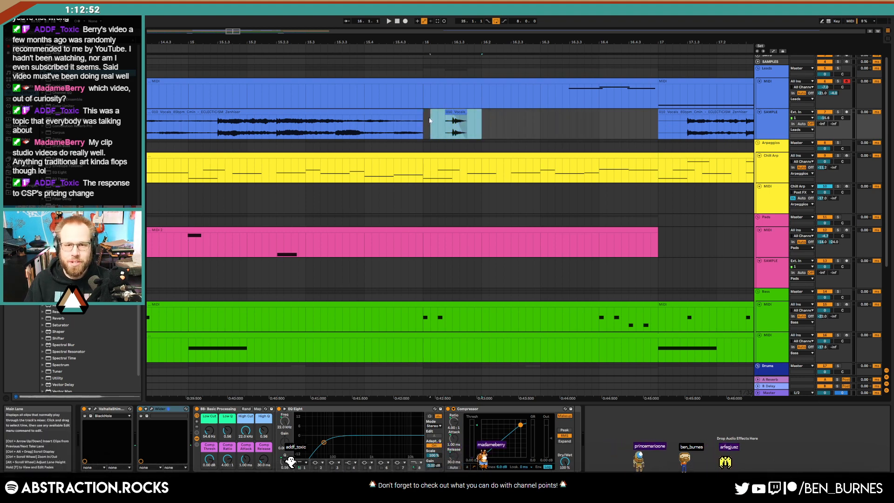
{"action": "key", "text": "ctrl+d"}
{"action": "key", "text": "ctrl+d"}
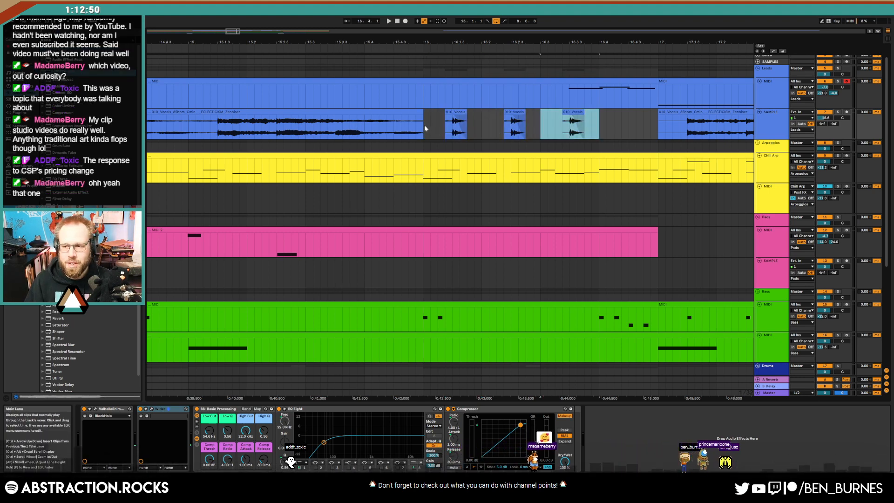
{"action": "left_click", "coordinate": [190, 124]}
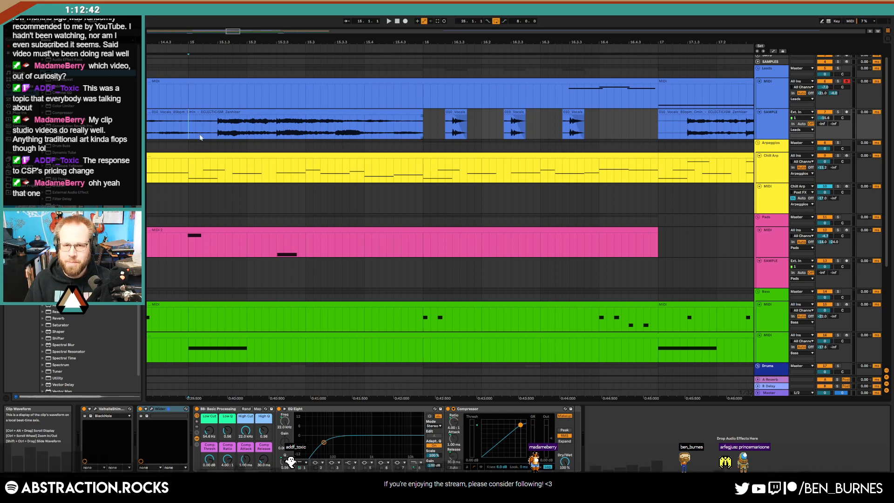
Audition bar 16 and trim the starts of its three vocal chops so each begins on the offbeat eighth of beats 1, 2 and 3.
{"action": "key", "text": "space"}
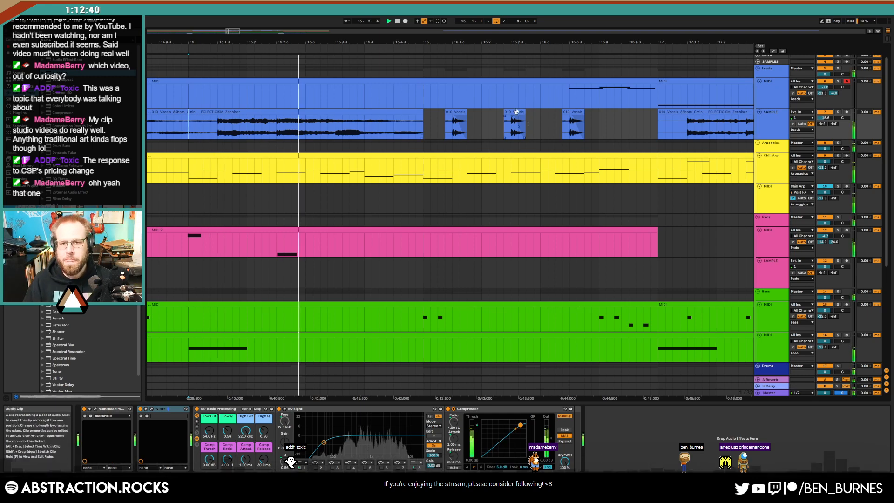
{"action": "mouse_move", "coordinate": [515, 111]}
{"action": "left_mouse_down"}
{"action": "mouse_move", "coordinate": [497, 117]}
{"action": "mouse_move", "coordinate": [526, 116]}
{"action": "left_mouse_up"}
{"action": "key", "text": "space"}
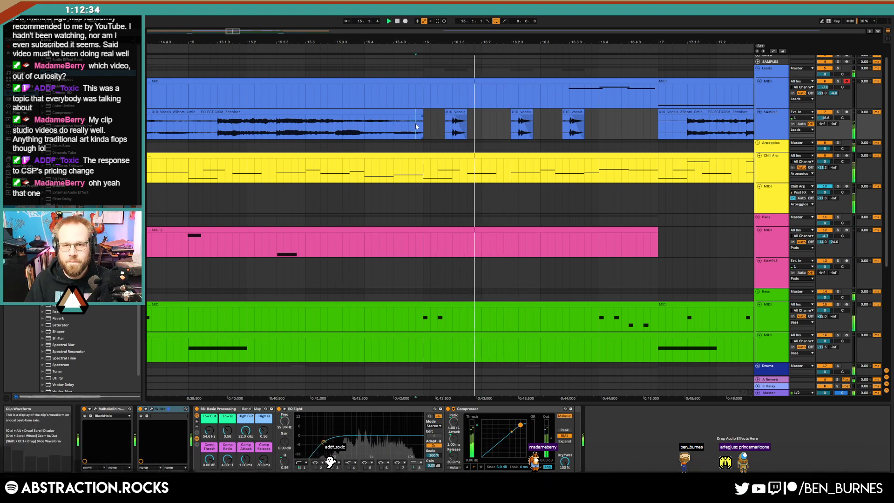
{"action": "left_click_drag", "start_coordinate": [522, 112], "coordinate": [515, 113]}
{"action": "left_click", "coordinate": [358, 128]}
{"action": "key", "text": "space"}
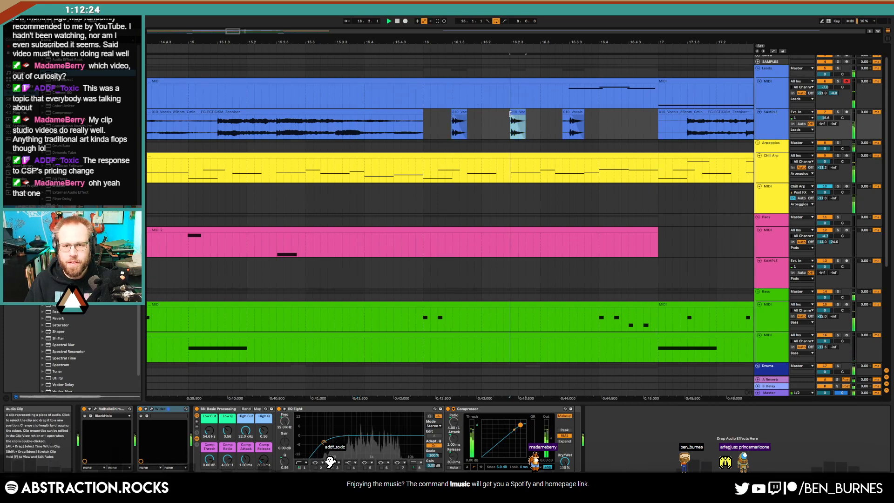
{"action": "left_click", "coordinate": [568, 112]}
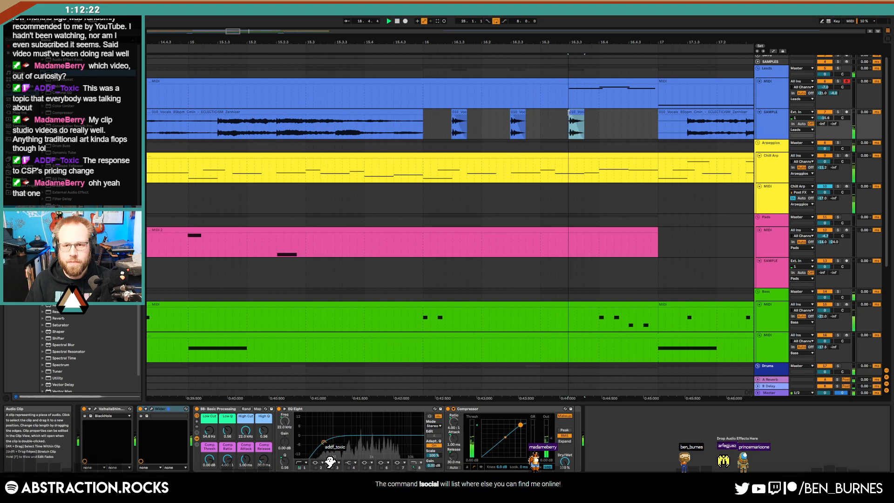
In the Pads clip at bar 25, raise the second note to G4 and add a short G#4 note on beat 4 of its first bar.
{"action": "left_click_drag", "start_coordinate": [234, 31], "coordinate": [268, 17]}
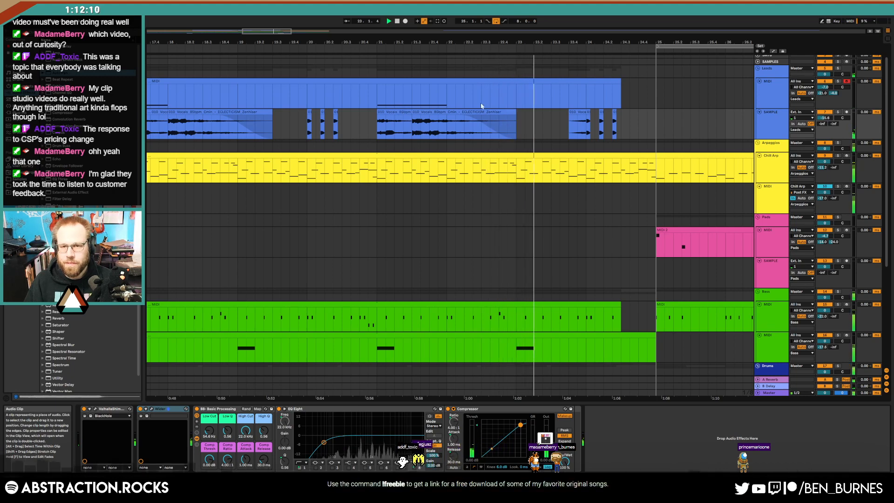
{"action": "left_click_drag", "start_coordinate": [288, 31], "coordinate": [322, 24]}
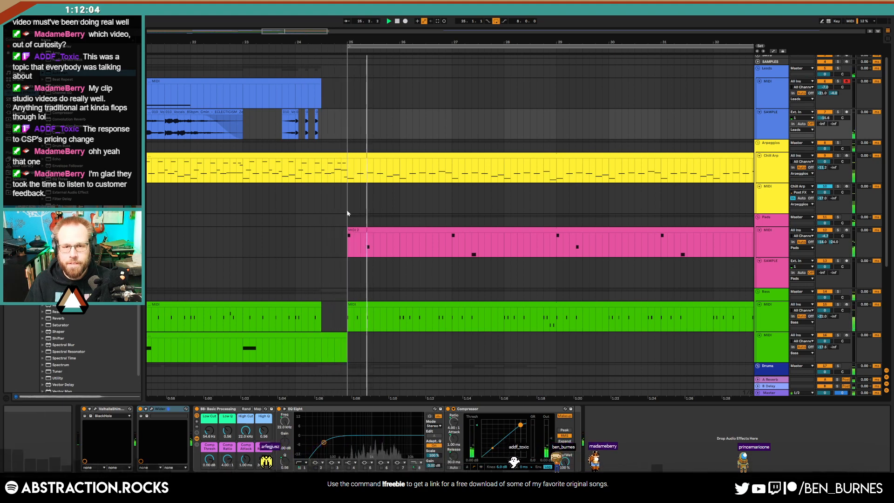
{"action": "double_click", "coordinate": [364, 230]}
{"action": "key", "text": "space"}
{"action": "left_click", "coordinate": [223, 343]}
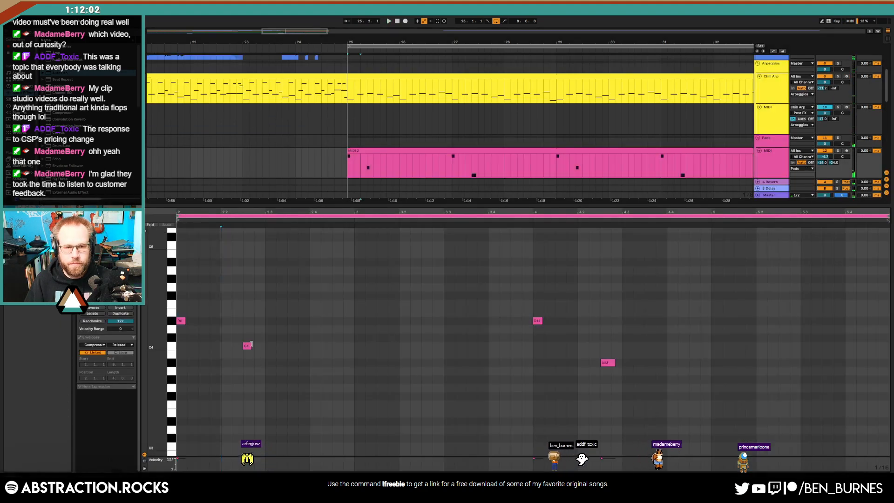
{"action": "left_click_drag", "start_coordinate": [246, 322], "coordinate": [247, 279]}
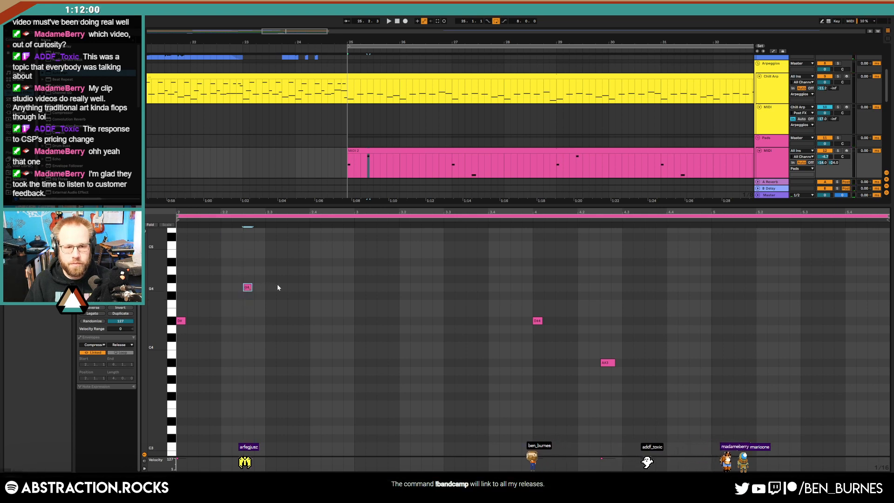
{"action": "double_click", "coordinate": [312, 279]}
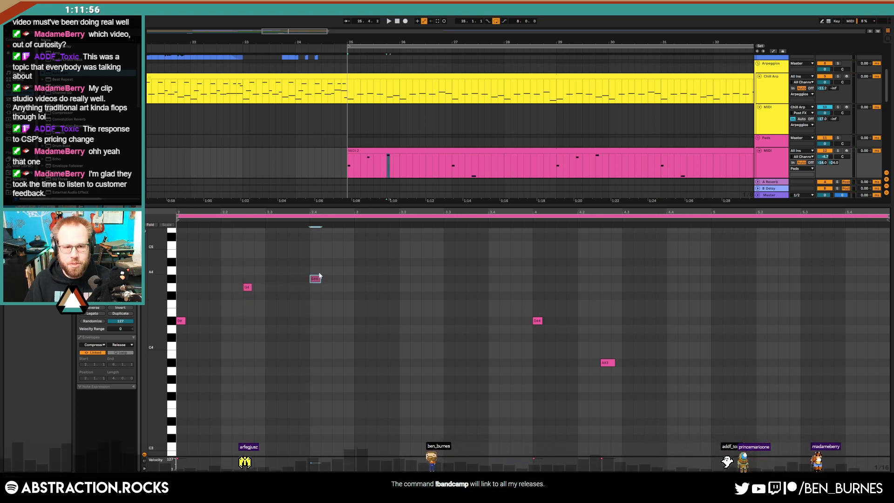
{"action": "left_click_drag", "start_coordinate": [317, 279], "coordinate": [317, 266]}
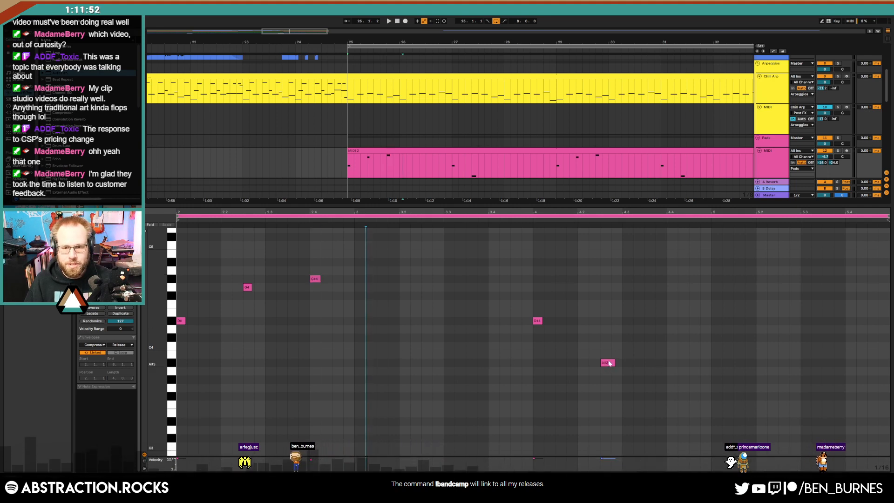
Raise the A#3 note in the Pads clip's third bar to G4, add a short A#4 on beat 4, and tighten both note lengths.
{"action": "double_click", "coordinate": [671, 262]}
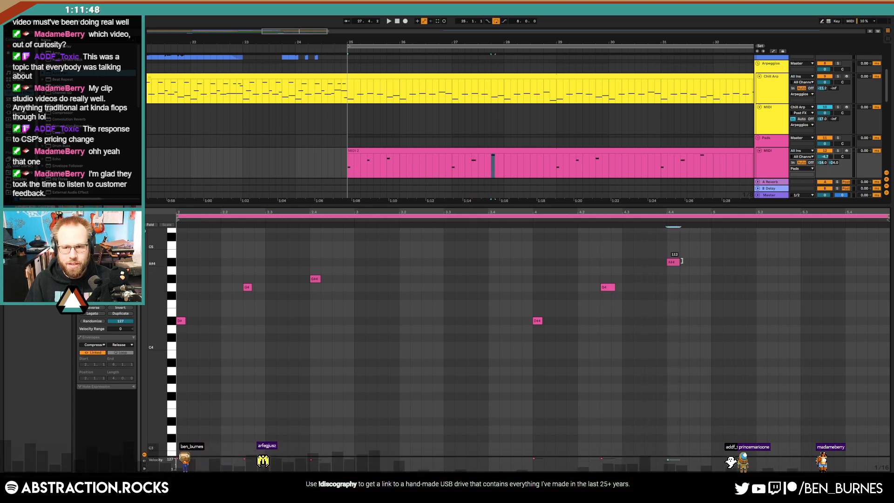
{"action": "left_click_drag", "start_coordinate": [682, 261], "coordinate": [683, 262]}
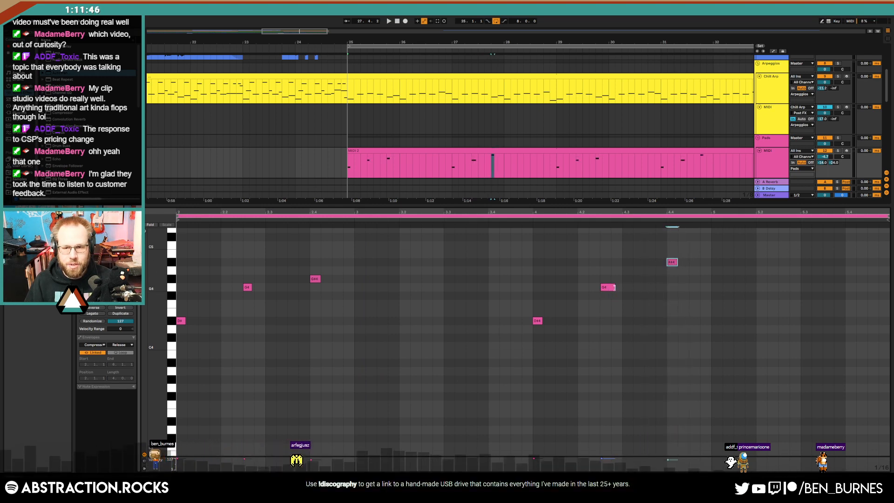
{"action": "left_click", "coordinate": [613, 287]}
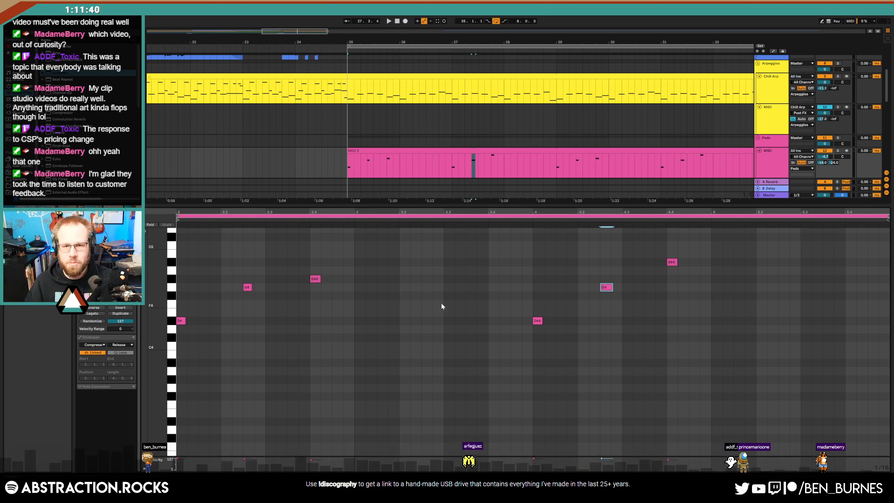
{"action": "left_click", "coordinate": [598, 294]}
{"action": "left_click", "coordinate": [602, 287]}
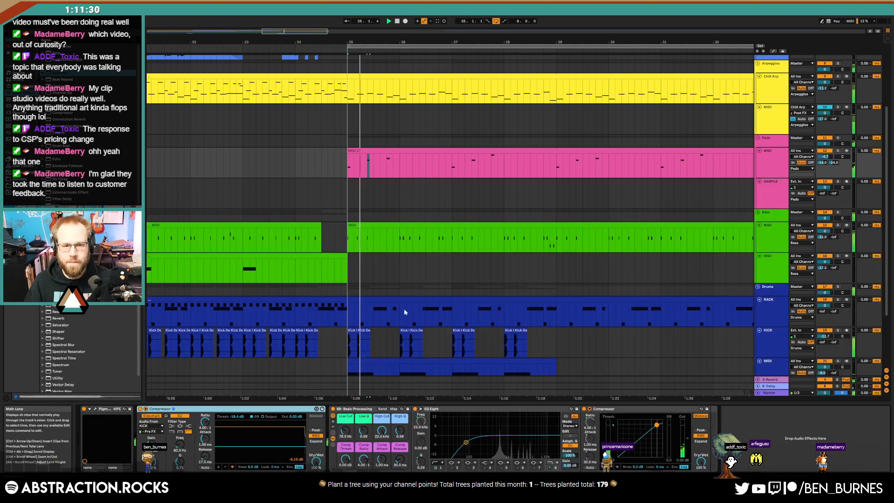
Play the section from bar 25 and lower the second note of the Pads clip to C4.
{"action": "key", "text": "shift+Tab"}
{"action": "double_click", "coordinate": [385, 149]}
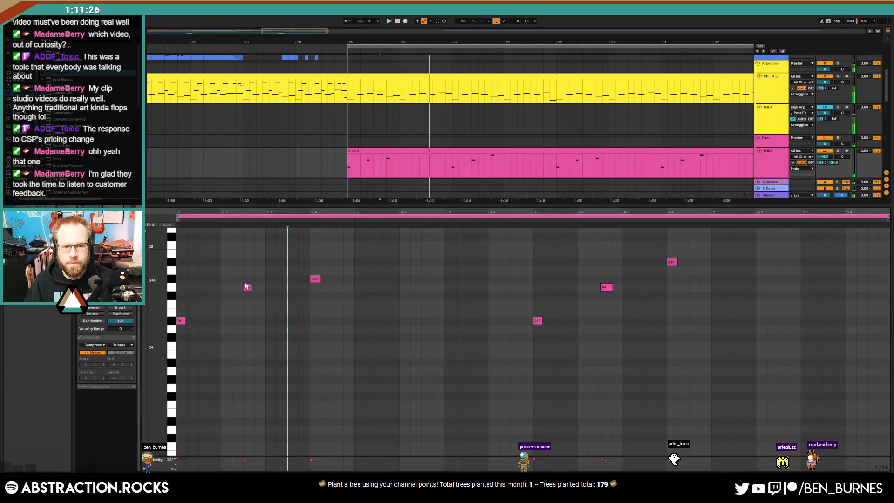
{"action": "left_click", "coordinate": [247, 287]}
{"action": "key", "text": "Down"}
{"action": "key", "text": "Down"}
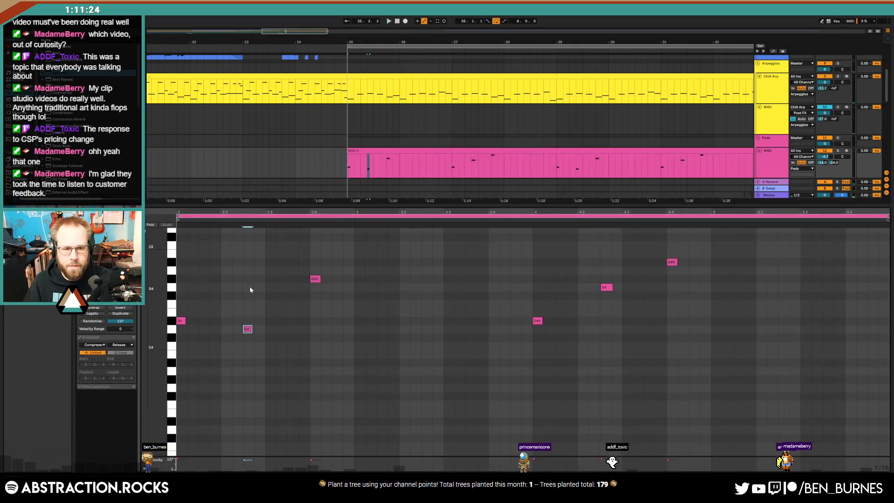
{"action": "key", "text": "Down"}
{"action": "key", "text": "Down"}
{"action": "key", "text": "Down"}
{"action": "key", "text": "Down"}
{"action": "key", "text": "Down"}
Lower the Pads note on beat 4 of the first bar to G3 and shorten it while auditioning.
{"action": "left_click_drag", "start_coordinate": [311, 267], "coordinate": [328, 294]}
{"action": "key", "text": "shift+Down"}
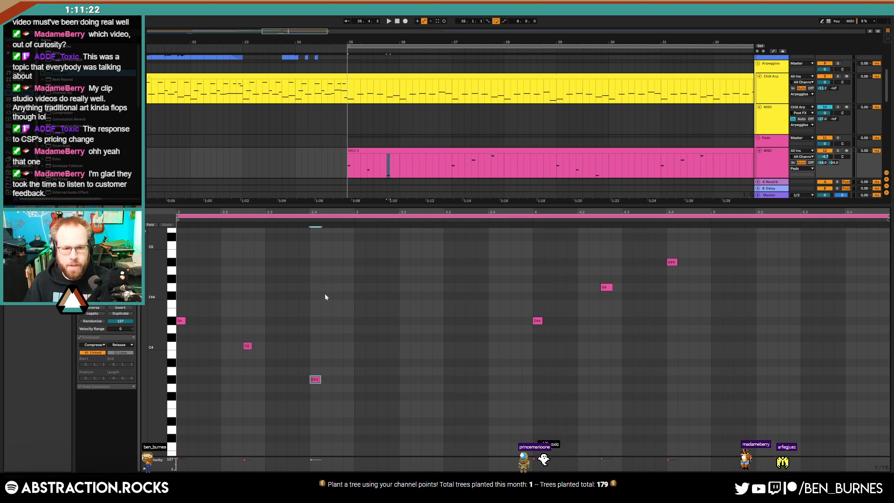
{"action": "key", "text": "space"}
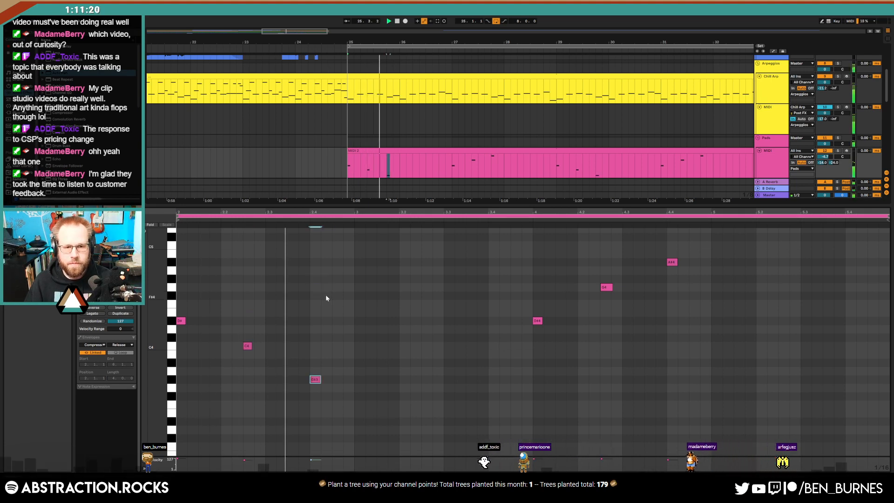
{"action": "key", "text": "Down"}
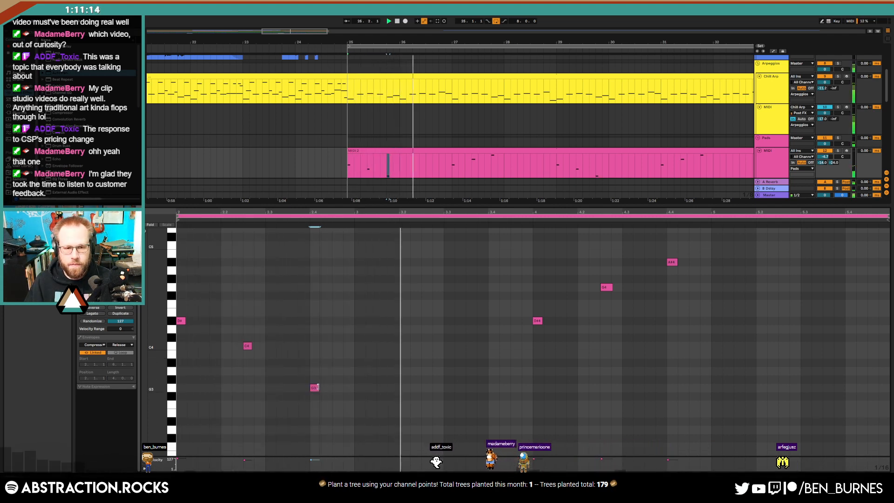
{"action": "left_click_drag", "start_coordinate": [321, 387], "coordinate": [315, 387]}
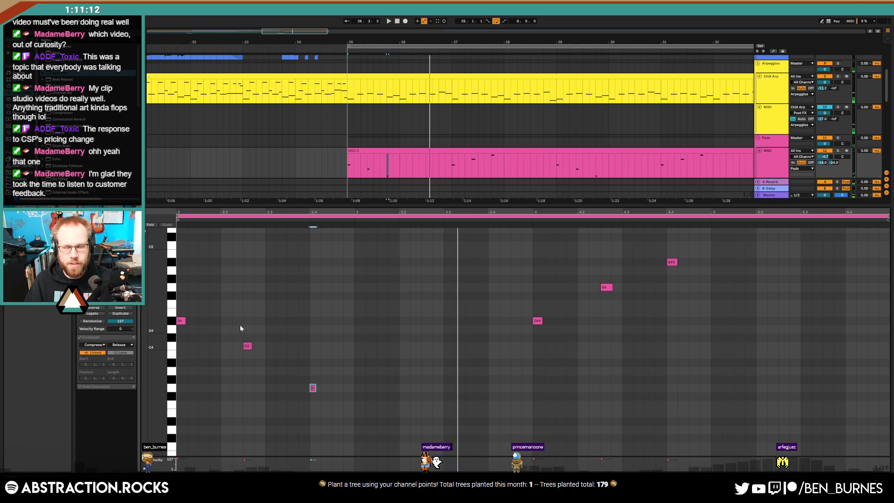
Delete the Pads MIDI clip that starts at bar 25.
{"action": "left_click", "coordinate": [471, 148]}
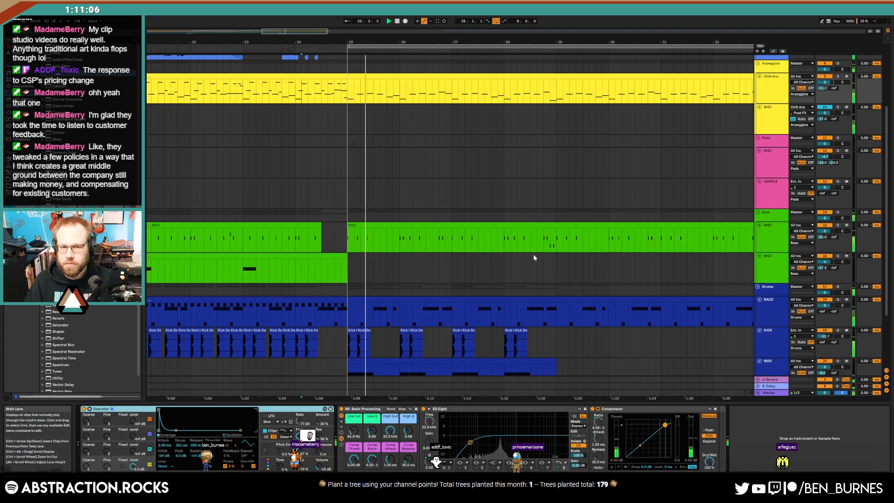
Delete the downbeat C1 notes in the second and fourth bars of the Bass clip starting at bar 25.
{"action": "scroll", "coordinate": [509, 274], "scroll_direction": "down", "scroll_amount": 2}
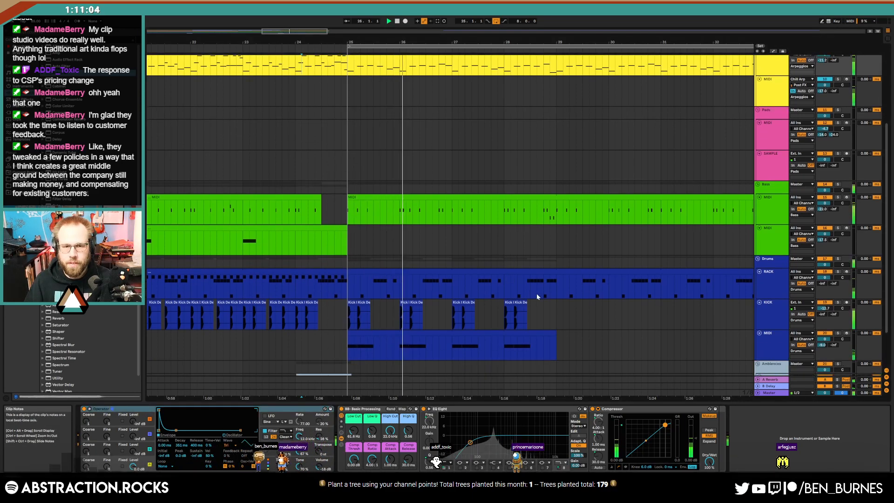
{"action": "double_click", "coordinate": [398, 210]}
{"action": "left_click_drag", "start_coordinate": [353, 321], "coordinate": [360, 336]}
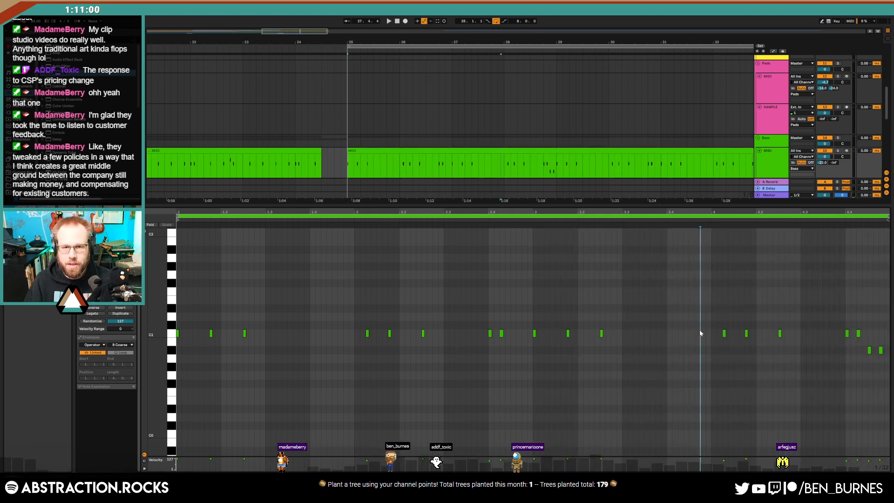
{"action": "key", "text": "shift+Tab"}
Shorten the first kick clips of bars 26 and 28 and shift each one sixteenth later to match the bass.
{"action": "scroll", "coordinate": [397, 263], "scroll_direction": "up", "scroll_amount": 5}
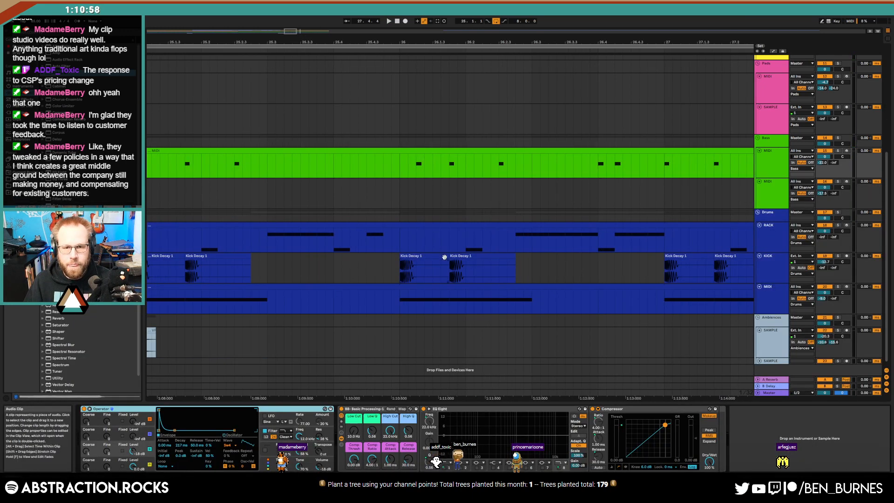
{"action": "left_click_drag", "start_coordinate": [447, 256], "coordinate": [426, 257]}
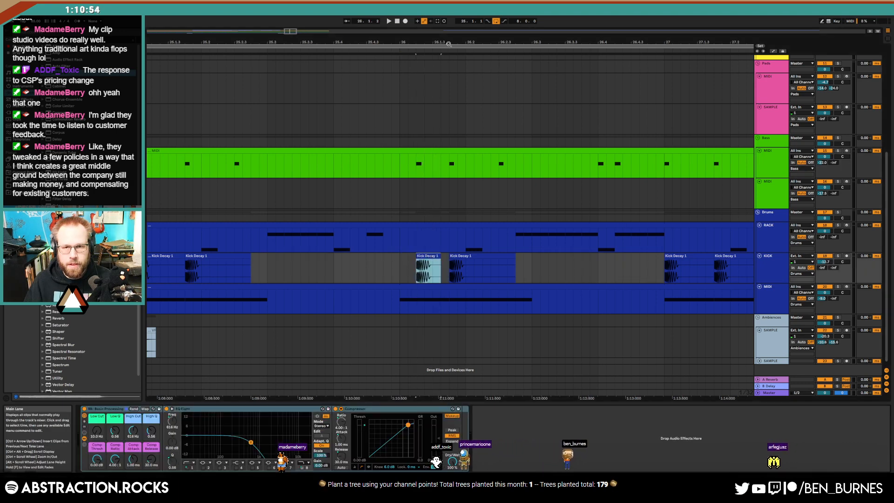
{"action": "left_click_drag", "start_coordinate": [294, 33], "coordinate": [307, 31]}
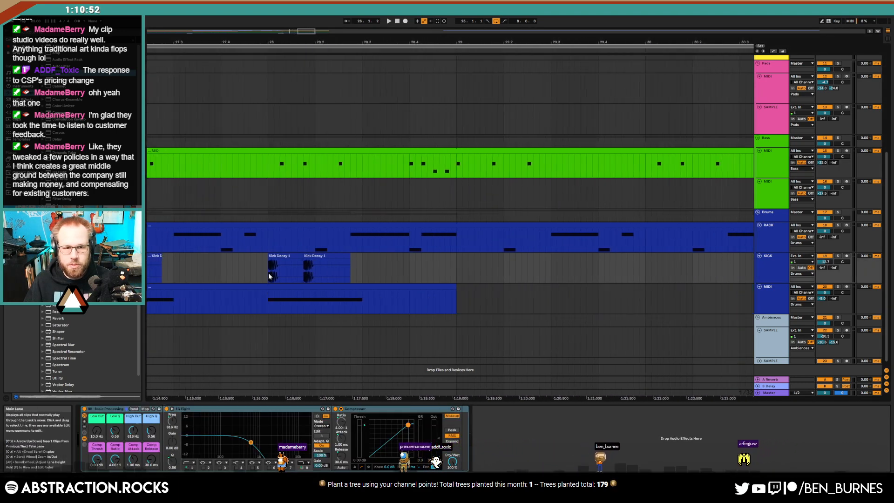
{"action": "left_click_drag", "start_coordinate": [302, 255], "coordinate": [297, 255]}
Duplicate the four bars of kick clips from bars 25 to 28 into bars 29 to 32.
{"action": "scroll", "coordinate": [285, 261], "scroll_direction": "down", "scroll_amount": 3}
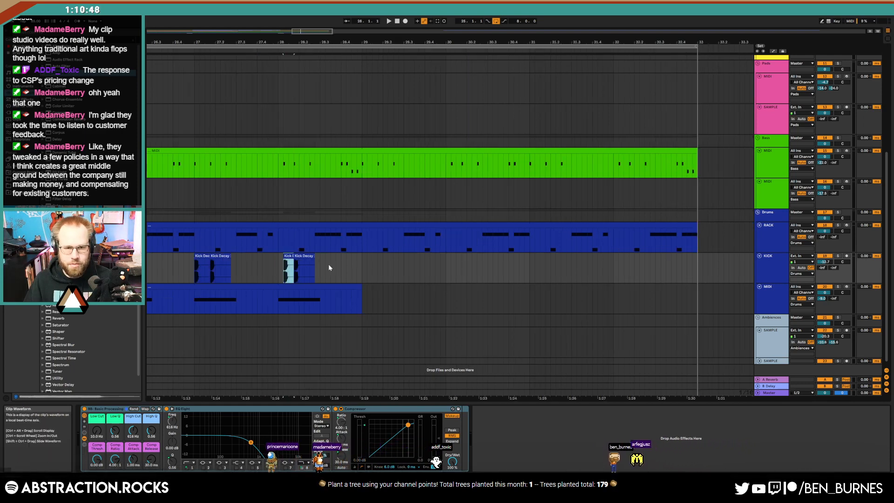
{"action": "left_click_drag", "start_coordinate": [319, 32], "coordinate": [310, 29]}
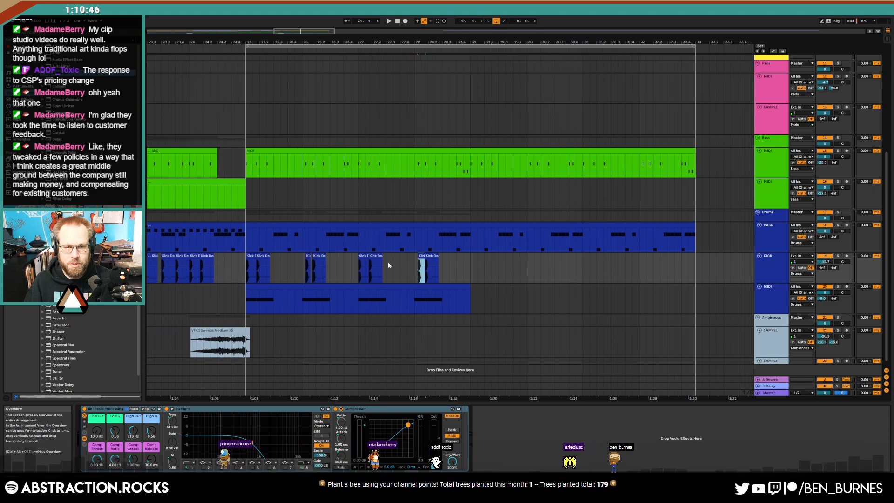
{"action": "left_click_drag", "start_coordinate": [468, 268], "coordinate": [241, 272]}
{"action": "key", "text": "ctrl+d"}
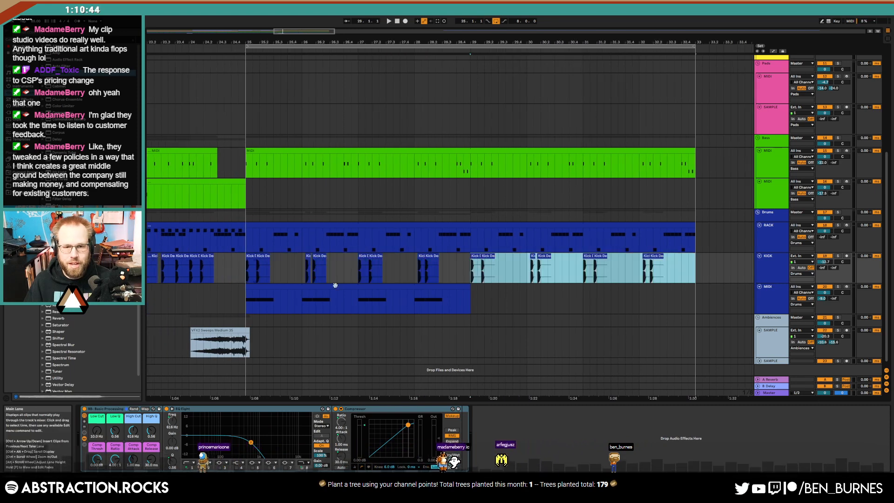
Extend the Drums MIDI clip below the kicks to bar 33 and delete the opening three-sixteenth segment of its C3 note.
{"action": "left_click_drag", "start_coordinate": [468, 285], "coordinate": [692, 292]}
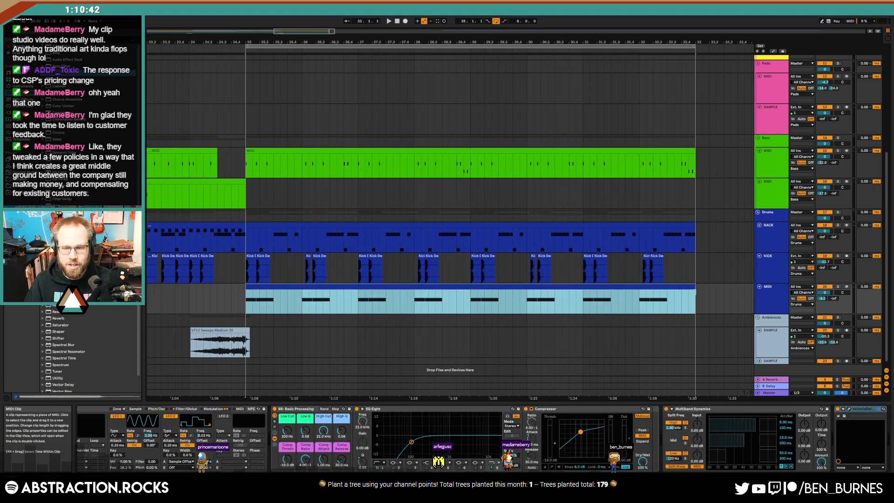
{"action": "double_click", "coordinate": [687, 286]}
{"action": "left_click", "coordinate": [335, 342]}
{"action": "left_click", "coordinate": [283, 392]}
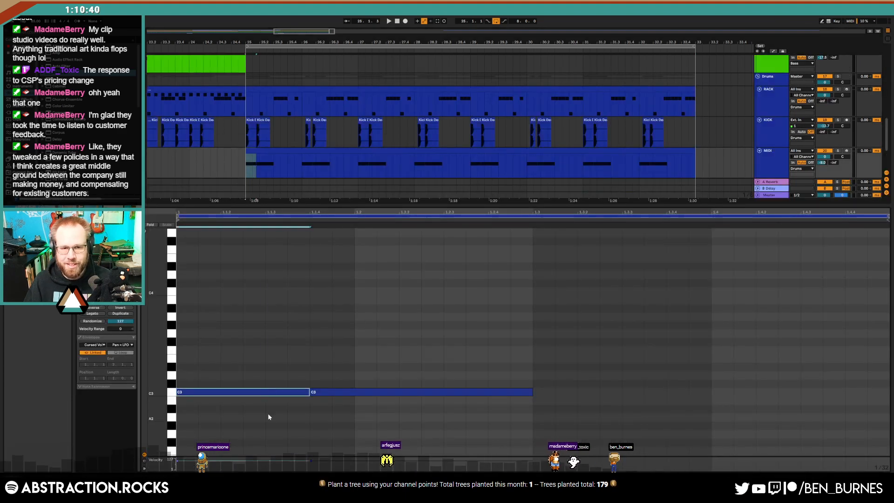
{"action": "key", "text": "Delete"}
{"action": "key", "text": "shift+Tab"}
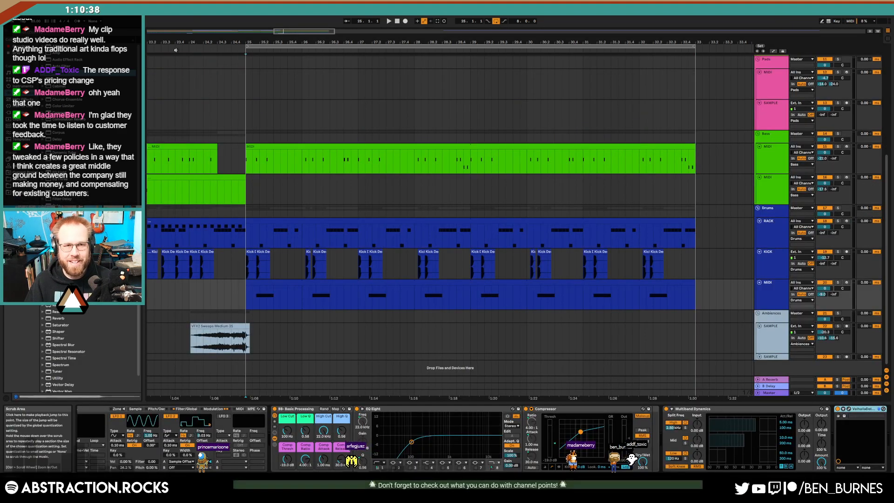
Play the section from bar 25 and delete the third C1 note in the first and third bars of the Bass clip.
{"action": "key", "text": "space"}
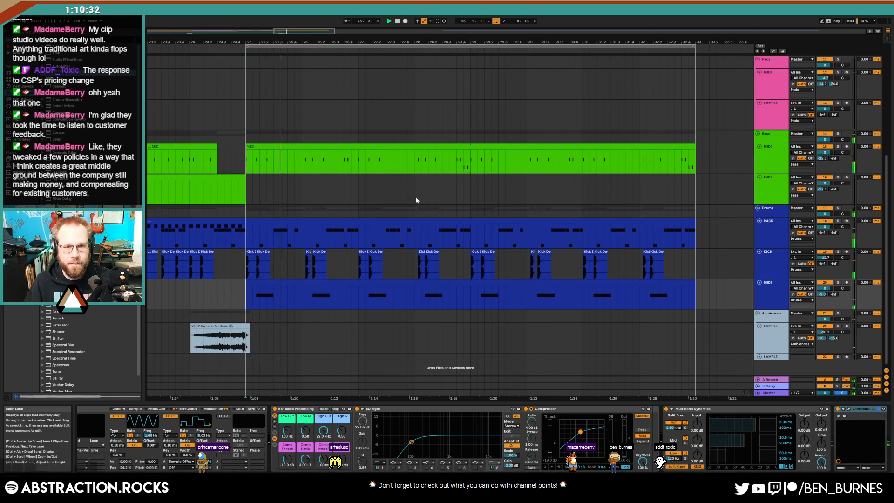
{"action": "scroll", "coordinate": [417, 198], "scroll_direction": "up", "scroll_amount": 1}
{"action": "scroll", "coordinate": [417, 202], "scroll_direction": "up", "scroll_amount": 1}
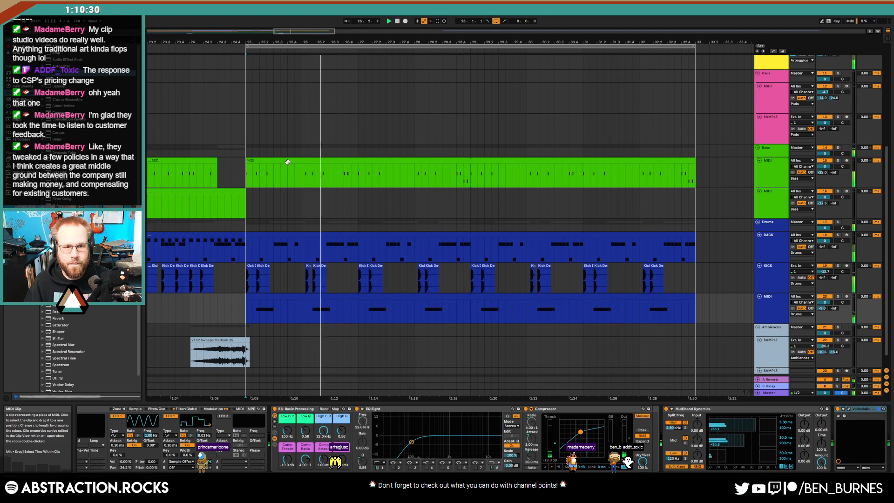
{"action": "double_click", "coordinate": [288, 162]}
{"action": "left_click_drag", "start_coordinate": [244, 320], "coordinate": [268, 363]}
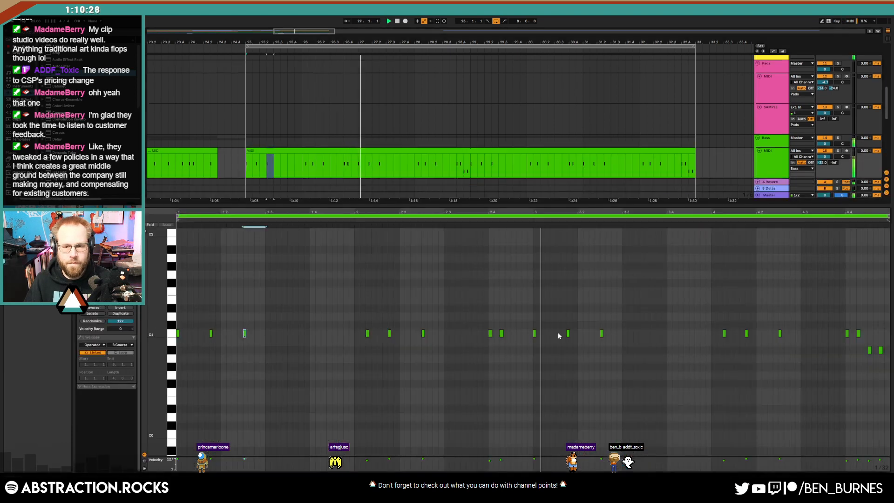
{"action": "key", "text": "Delete"}
{"action": "left_click_drag", "start_coordinate": [583, 322], "coordinate": [636, 370]}
{"action": "key", "text": "Delete"}
{"action": "key", "text": "shift+Tab"}
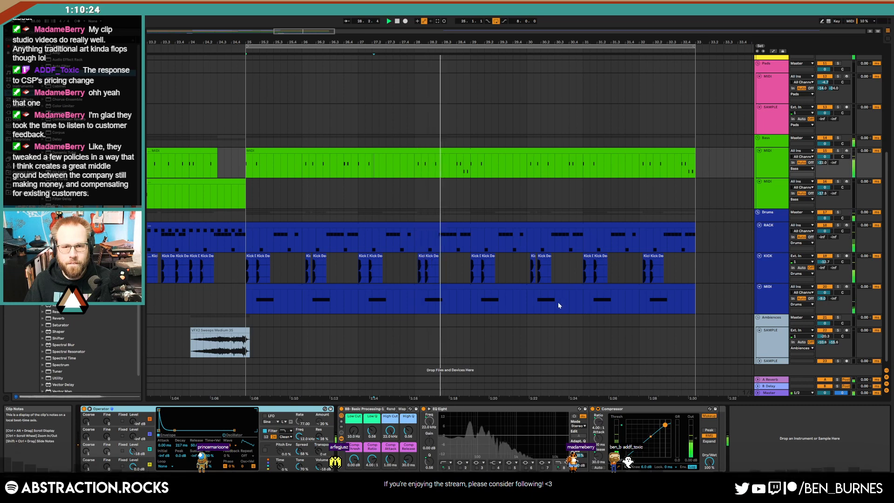
Delete the C1 note on beat 4 of the fourth bar in the Bass clip starting at bar 25.
{"action": "double_click", "coordinate": [447, 152]}
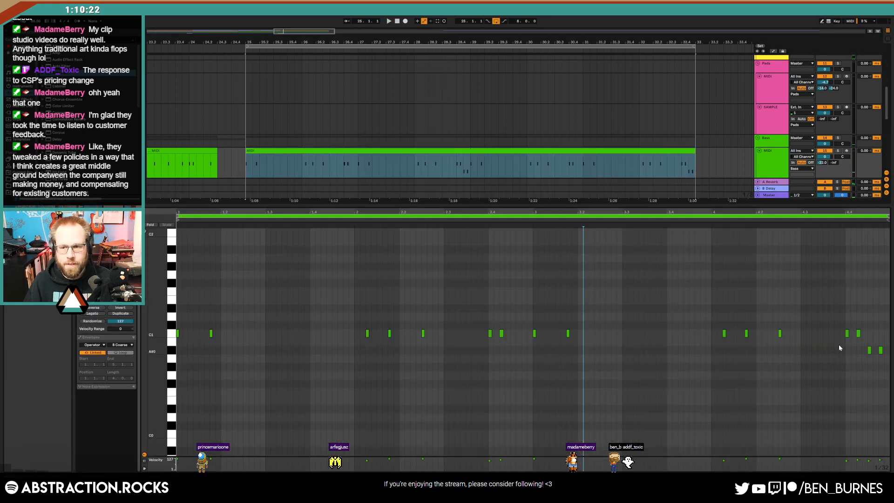
{"action": "left_click", "coordinate": [844, 325]}
{"action": "left_click_drag", "start_coordinate": [849, 340], "coordinate": [849, 339]}
{"action": "key", "text": "Delete"}
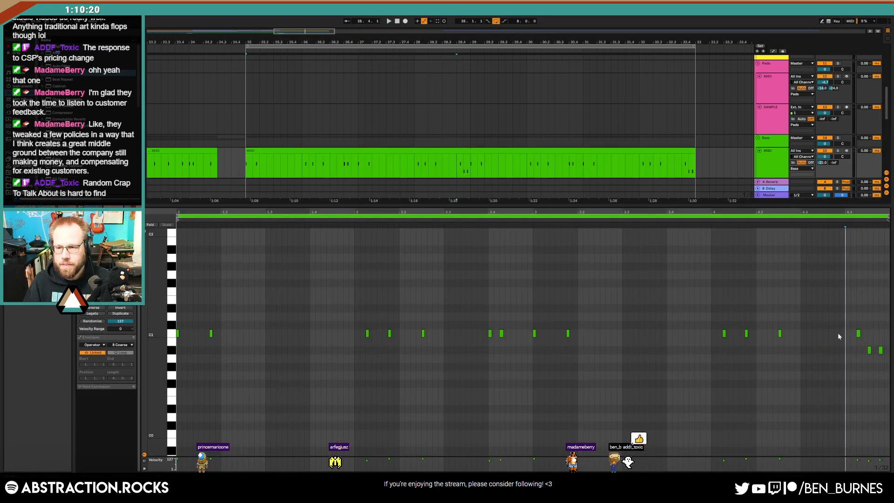
{"action": "left_click", "coordinate": [809, 311]}
{"action": "key", "text": "shift+Tab"}
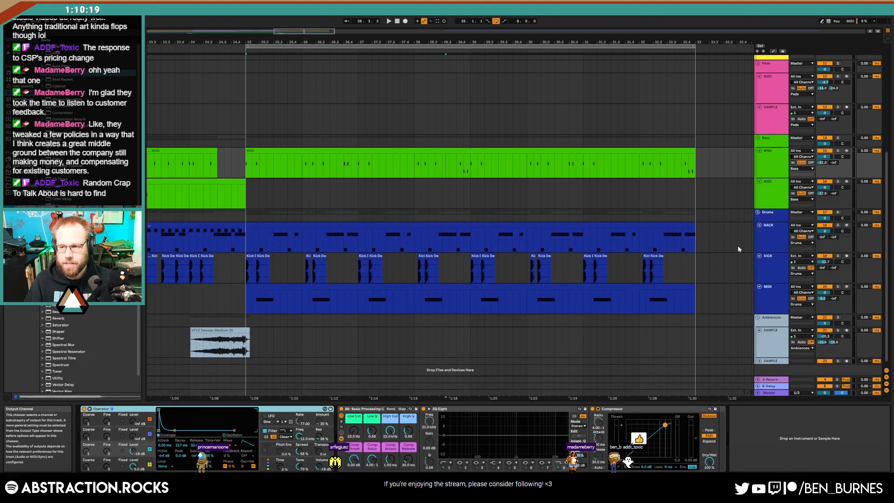
Play the section from just before bar 25, then add and unfold a new audio track below the Drums MIDI track.
{"action": "left_click", "coordinate": [239, 168]}
{"action": "key", "text": "space"}
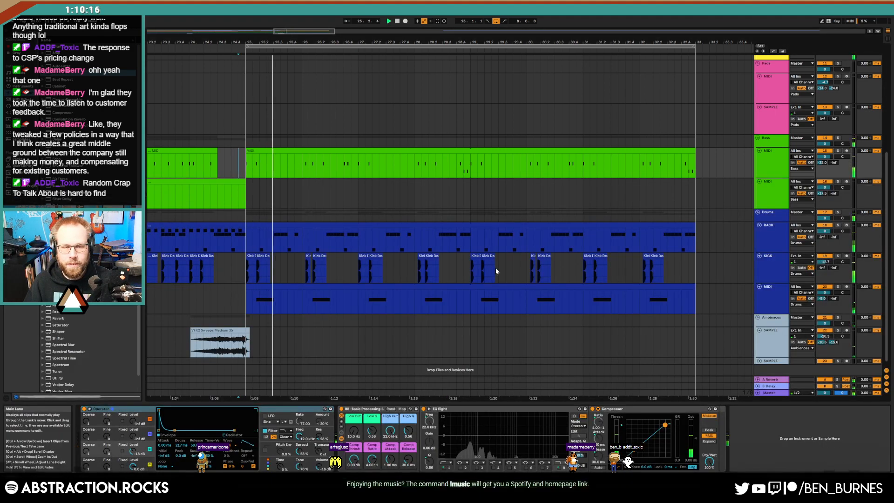
{"action": "left_click", "coordinate": [770, 303]}
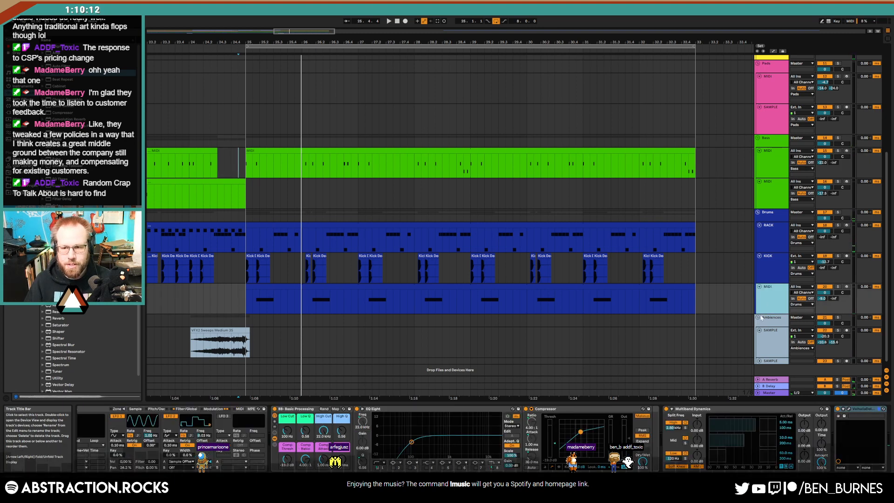
{"action": "key", "text": "ctrl+t"}
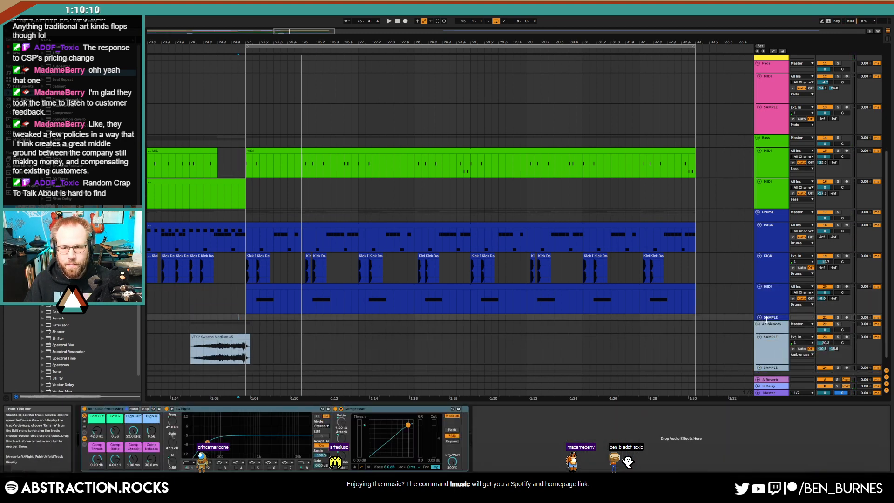
{"action": "left_click", "coordinate": [759, 317]}
Find the sample "Brushed Cymbals - Ride - 22in HHX Phoenix - Tap Metal End Hard" in the user folders and place it at bar 25 on the new track.
{"action": "left_click", "coordinate": [21, 180]}
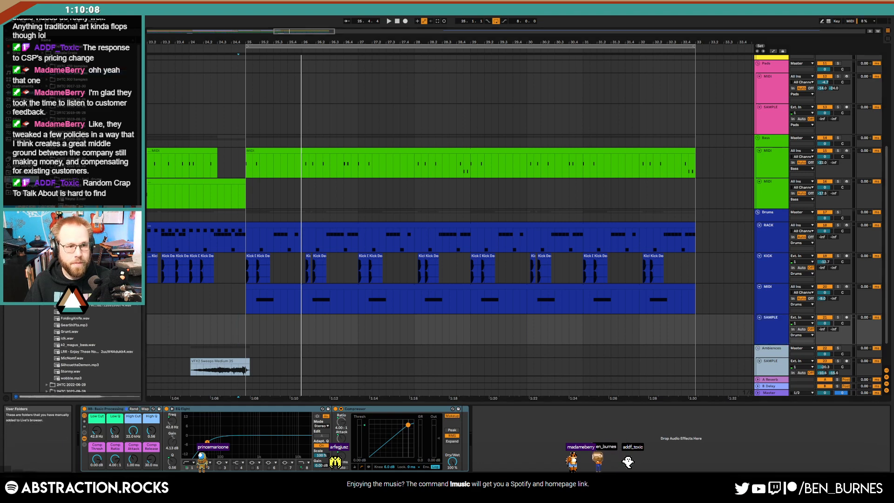
{"action": "left_click", "coordinate": [47, 173]}
{"action": "left_click", "coordinate": [43, 60]}
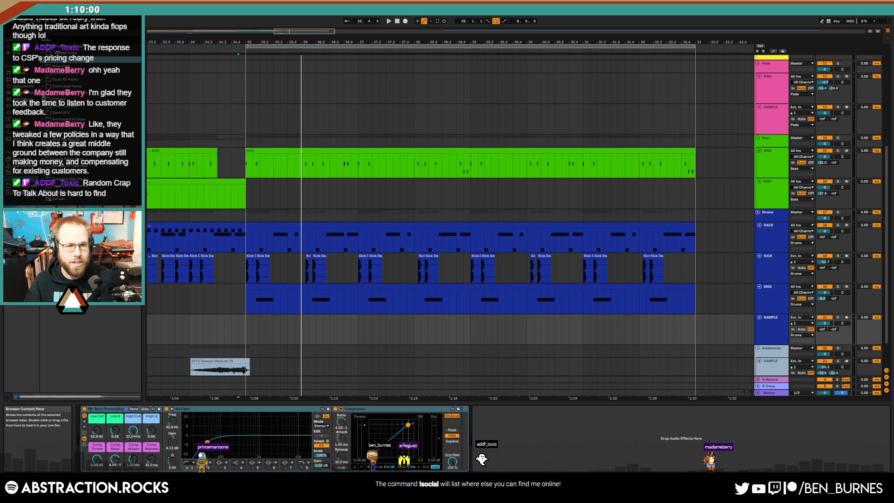
{"action": "left_click", "coordinate": [43, 86]}
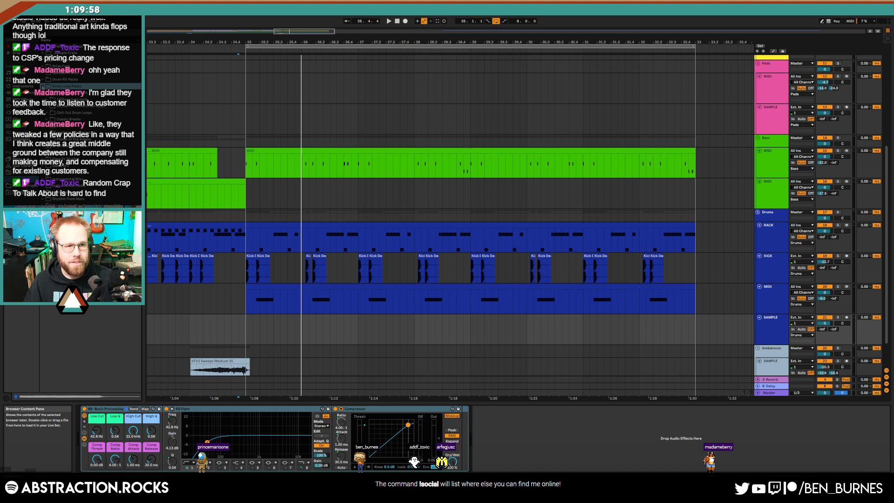
{"action": "left_click", "coordinate": [43, 86]}
{"action": "left_click", "coordinate": [42, 80]}
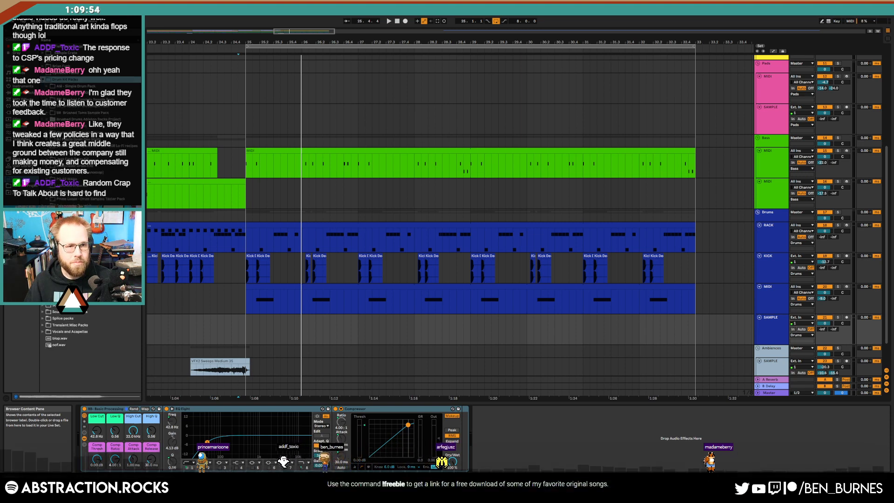
{"action": "left_click", "coordinate": [47, 99]}
{"action": "left_click", "coordinate": [51, 166]}
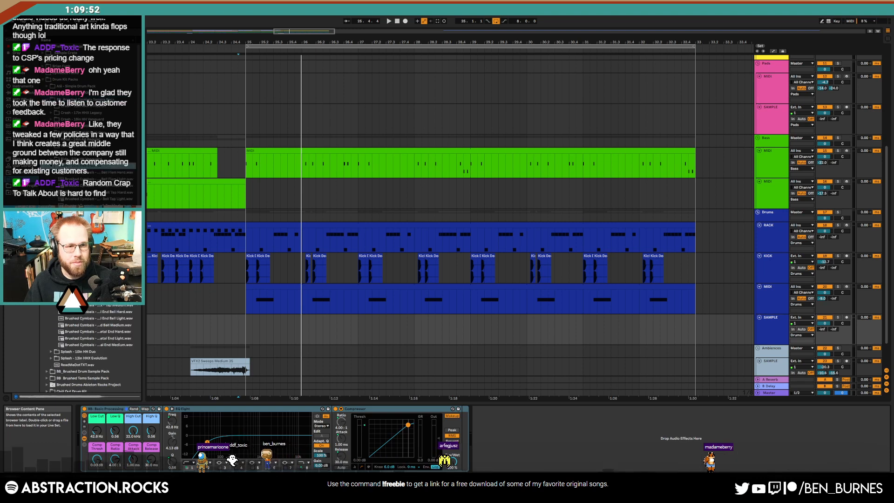
{"action": "scroll", "coordinate": [70, 210], "scroll_direction": "down", "scroll_amount": 5}
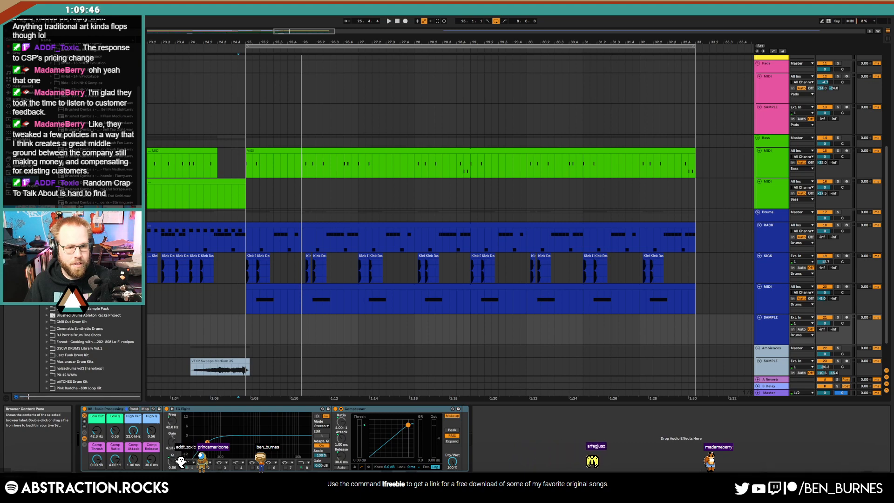
{"action": "mouse_move", "coordinate": [93, 228]}
{"action": "left_mouse_down"}
{"action": "mouse_move", "coordinate": [258, 327]}
{"action": "mouse_move", "coordinate": [245, 330]}
{"action": "left_mouse_up"}
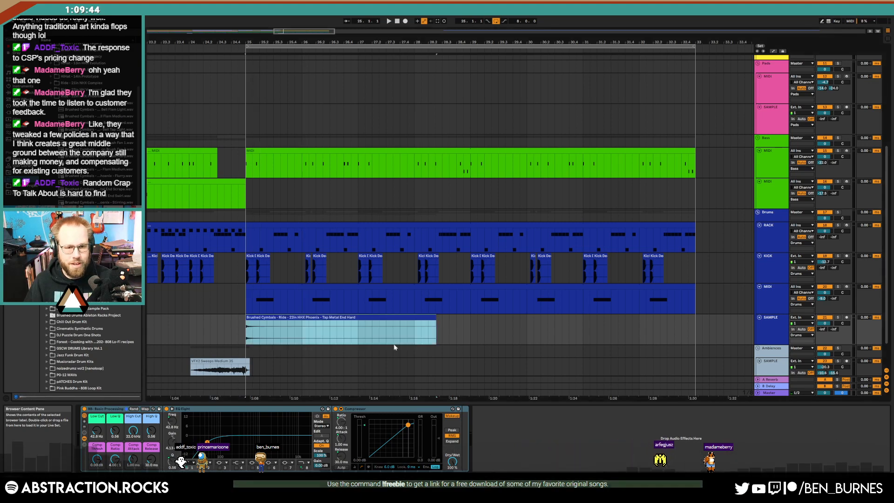
Process the ride track with A Reverb send, a 120 Hz low cut, a compressor threshold of -9.75 dB and a lower volume.
{"action": "left_click_drag", "start_coordinate": [822, 329], "coordinate": [822, 317]}
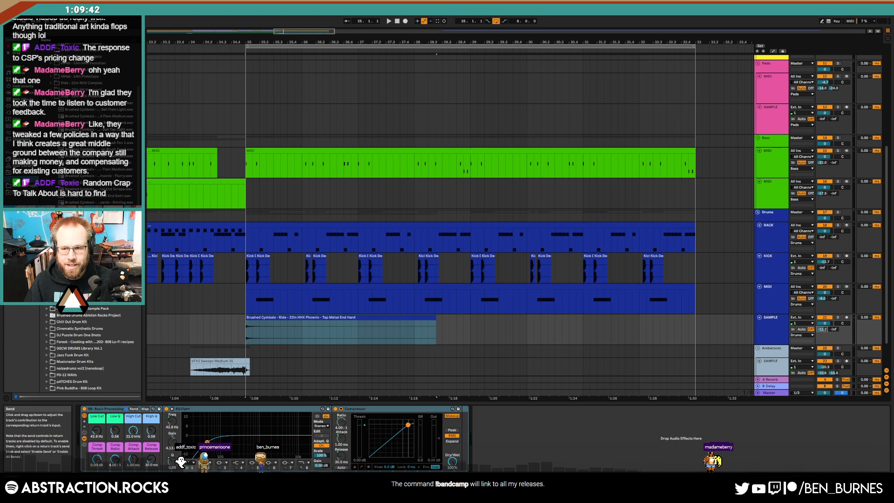
{"action": "left_click_drag", "start_coordinate": [96, 458], "coordinate": [96, 470]}
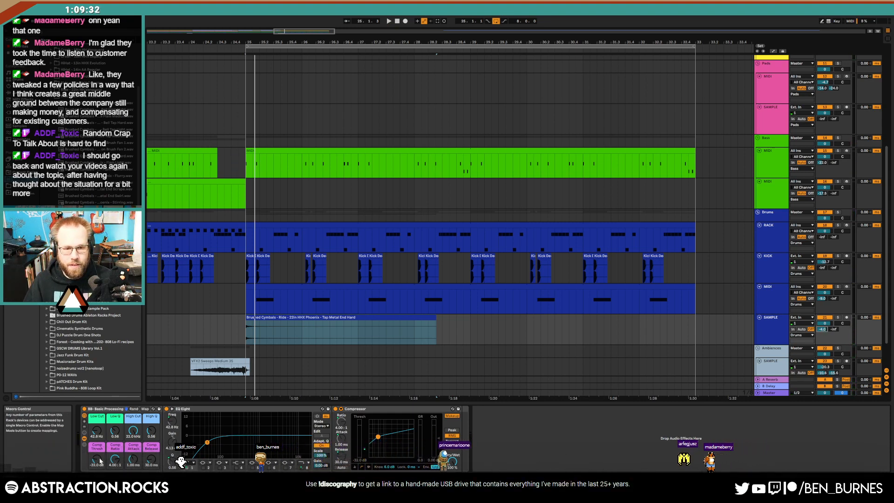
{"action": "key", "text": "space"}
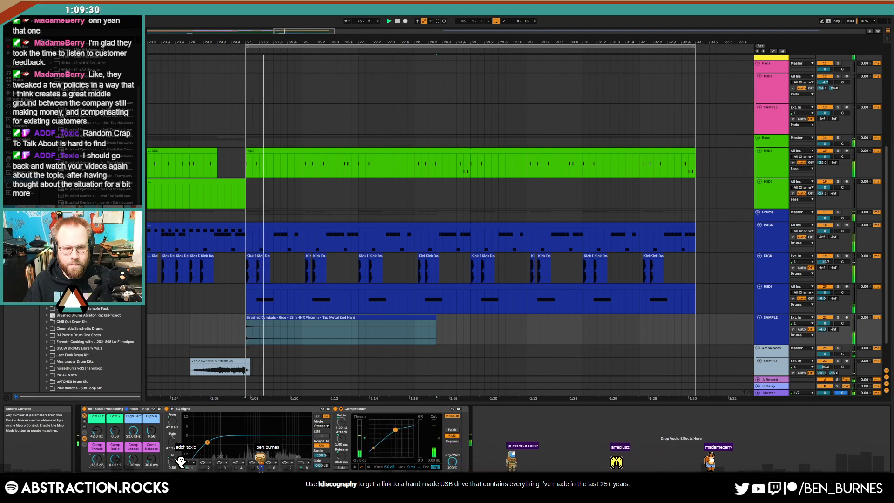
{"action": "left_click_drag", "start_coordinate": [100, 461], "coordinate": [102, 457]}
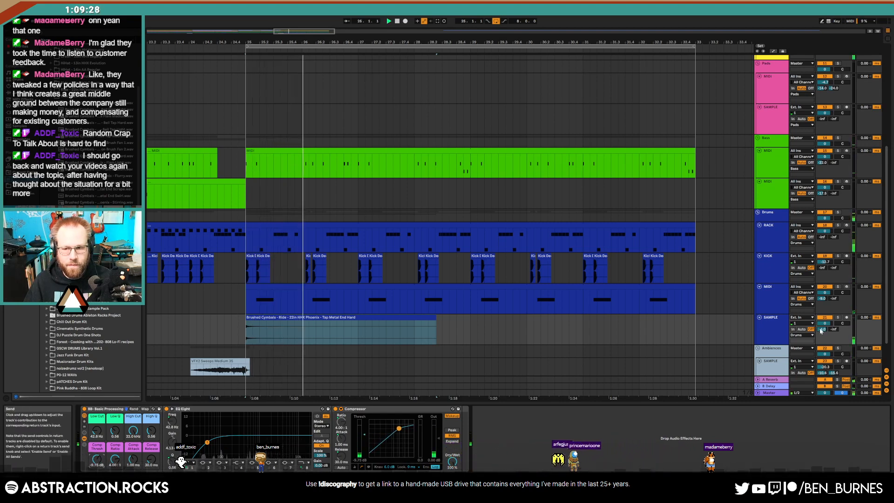
{"action": "left_click_drag", "start_coordinate": [825, 324], "coordinate": [825, 331]}
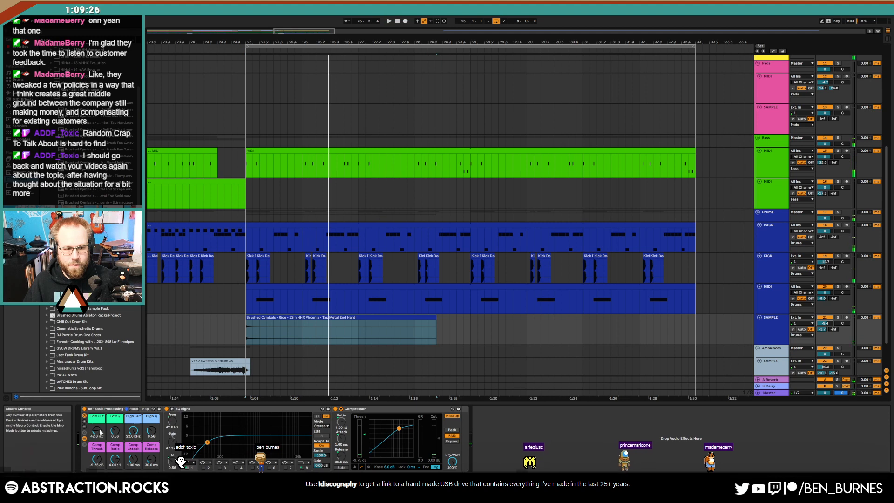
Move the ride clip's start marker to just before its transient and readjust the ride track's volume during playback.
{"action": "double_click", "coordinate": [273, 318]}
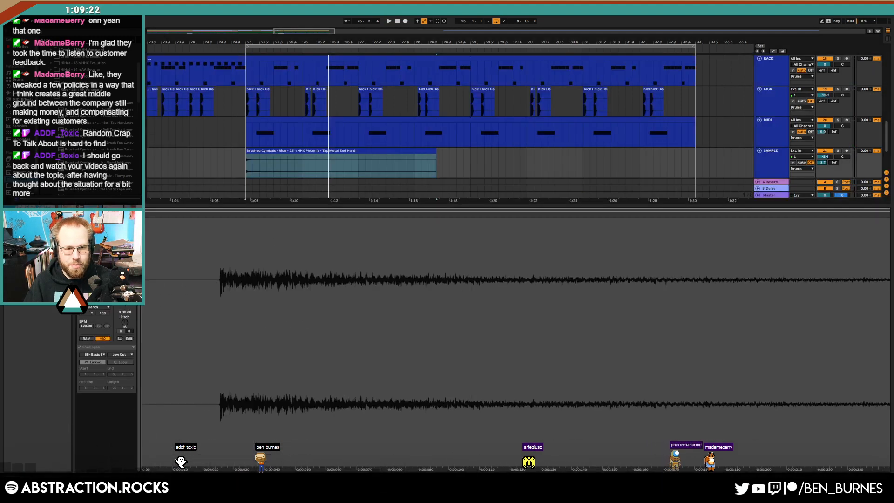
{"action": "left_click_drag", "start_coordinate": [182, 222], "coordinate": [218, 231]}
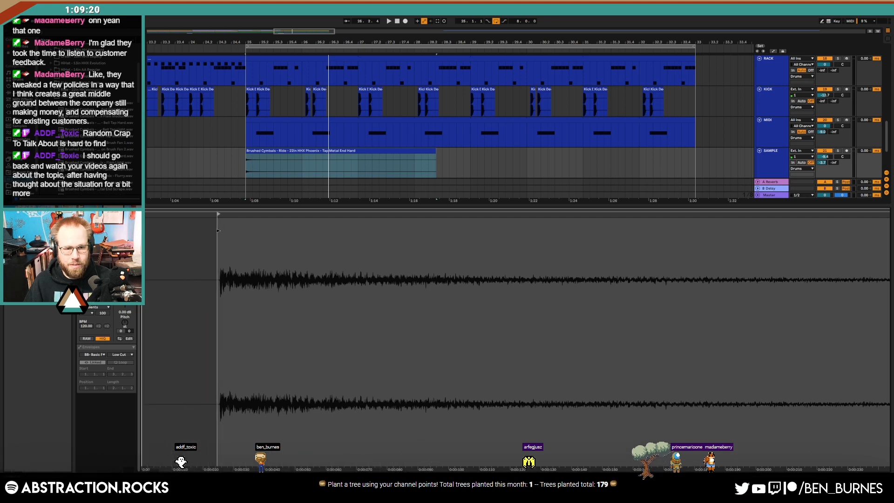
{"action": "key", "text": "shift+Tab"}
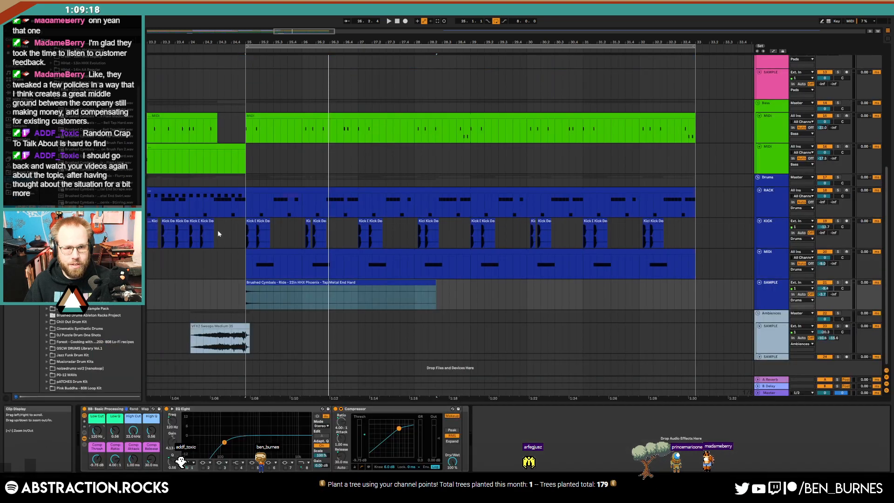
{"action": "left_click", "coordinate": [234, 290]}
{"action": "key", "text": "space"}
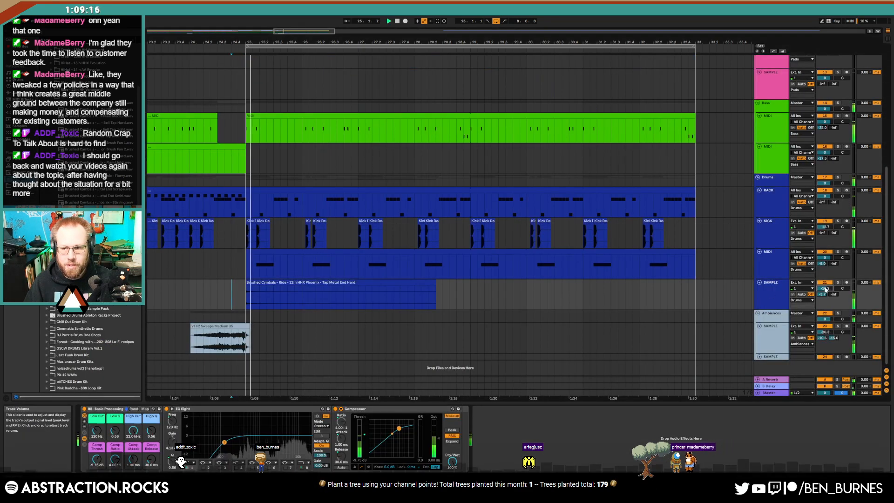
{"action": "left_click_drag", "start_coordinate": [826, 290], "coordinate": [826, 281]}
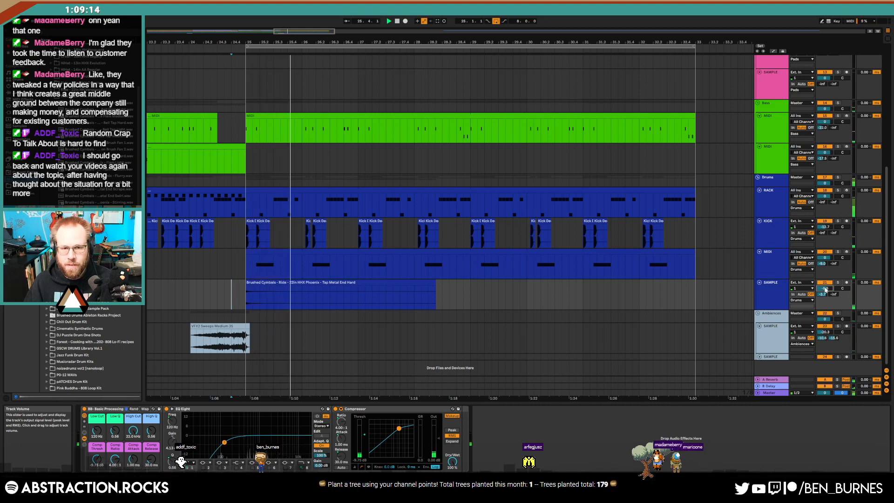
Shorten the ride clip at bar 25 and place a two-bar copy of it at 27.1.3.
{"action": "left_click_drag", "start_coordinate": [435, 283], "coordinate": [414, 283]}
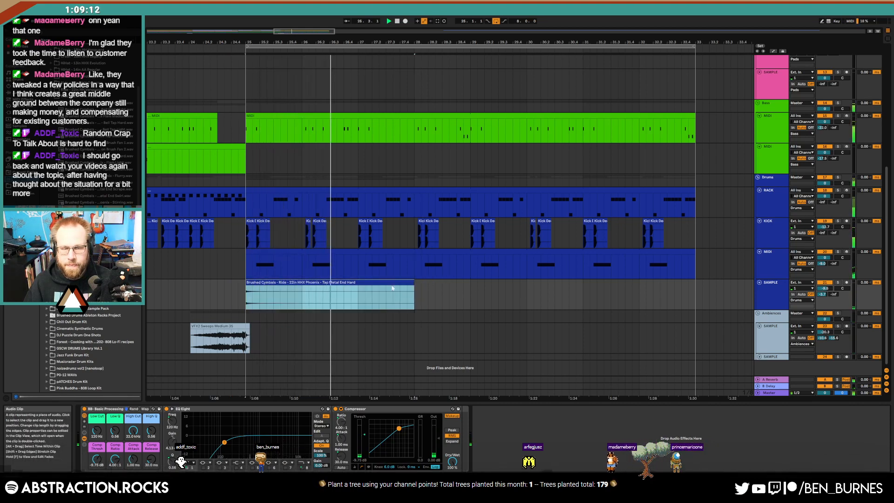
{"action": "left_click_drag", "start_coordinate": [246, 296], "coordinate": [438, 289]}
{"action": "key", "text": "space"}
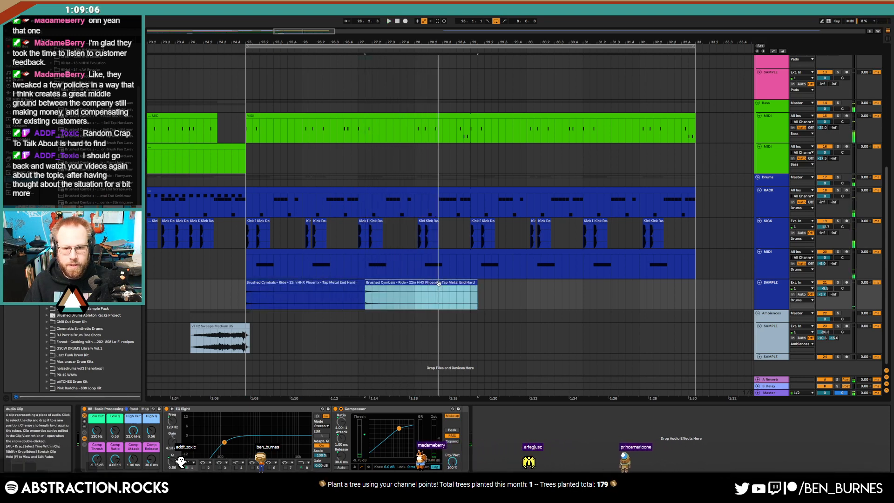
Transpose the second ride clip up 5 semitones and slightly raise the ride track's A Reverb send.
{"action": "double_click", "coordinate": [438, 283]}
{"action": "mouse_move", "coordinate": [124, 327]}
{"action": "left_mouse_down"}
{"action": "mouse_move", "coordinate": [136, 318]}
{"action": "mouse_move", "coordinate": [126, 316]}
{"action": "left_mouse_up"}
{"action": "key", "text": "space"}
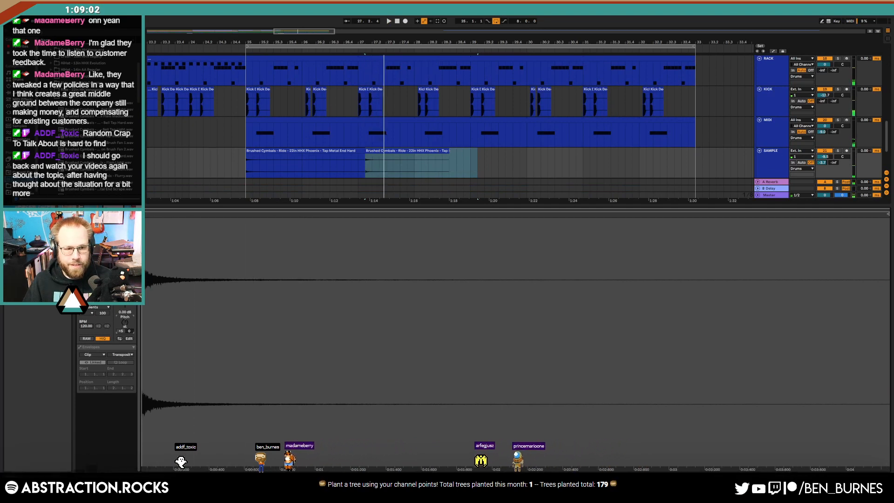
{"action": "key", "text": "shift+Tab"}
{"action": "left_click_drag", "start_coordinate": [821, 296], "coordinate": [821, 293]}
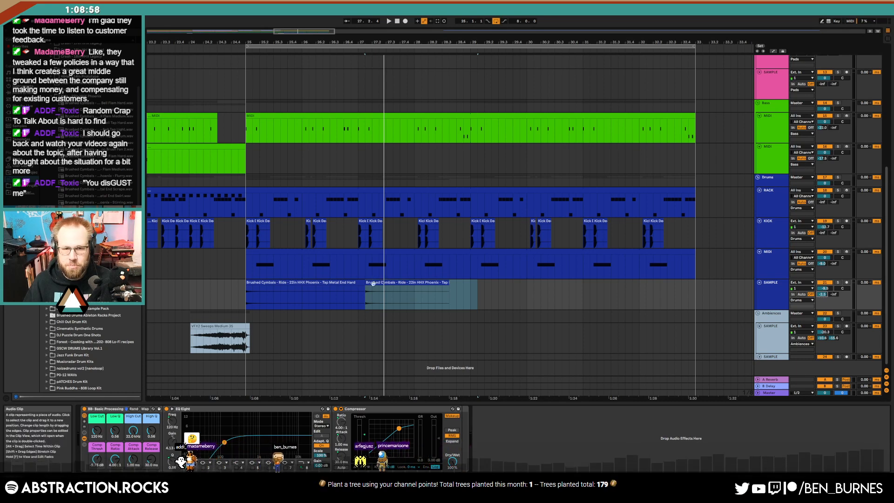
Copy both ride clips from bars 25 to 28 so that the copies start at bar 29.
{"action": "left_click", "coordinate": [352, 282], "text": "shift"}
{"action": "left_click_drag", "start_coordinate": [334, 284], "coordinate": [550, 297]}
{"action": "left_click", "coordinate": [548, 297]}
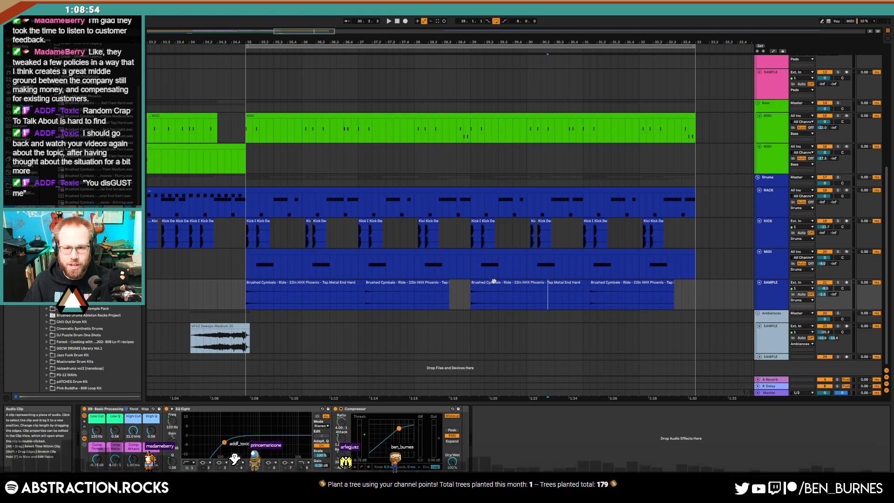
Transpose the last ride clip, near bar 31, to -4 semitones.
{"action": "left_click", "coordinate": [538, 283]}
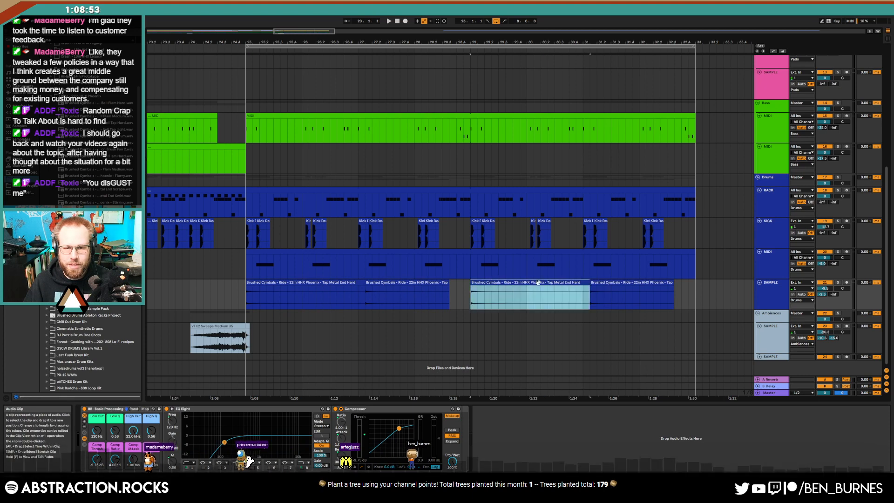
{"action": "double_click", "coordinate": [584, 283]}
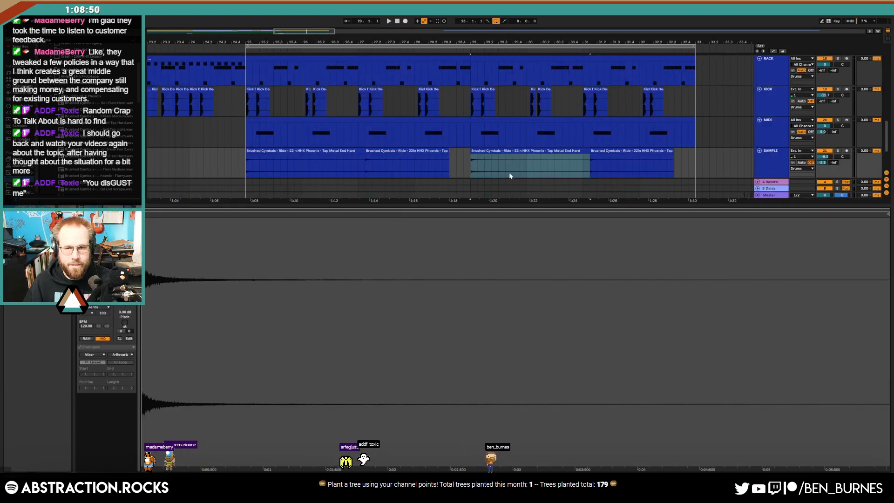
{"action": "key", "text": "shift+Tab"}
{"action": "double_click", "coordinate": [590, 285]}
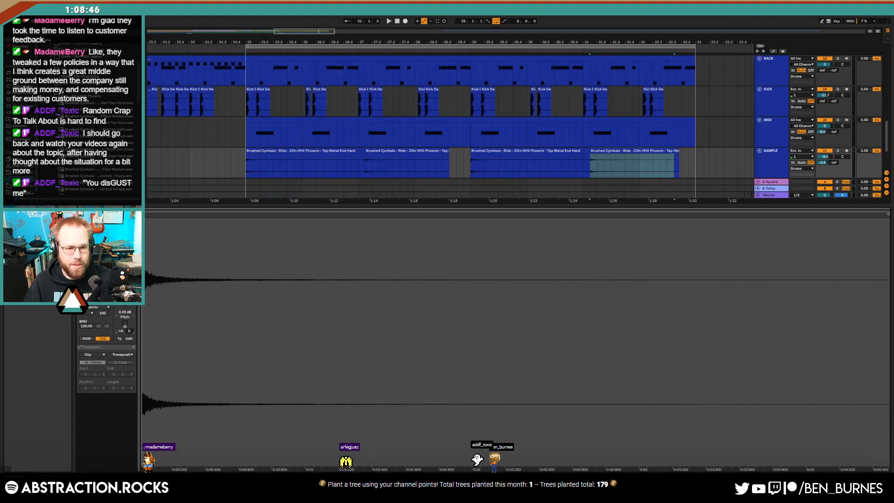
{"action": "left_click_drag", "start_coordinate": [125, 322], "coordinate": [125, 333]}
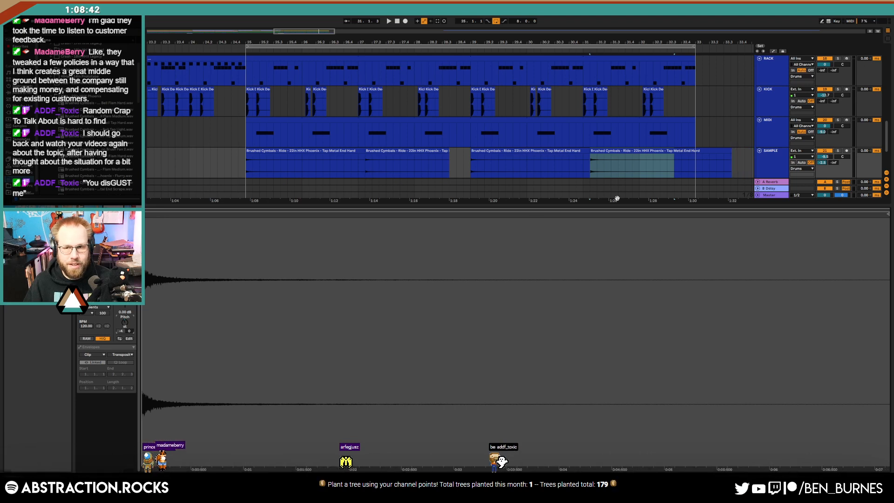
Trim the end of the last ride clip to bar 33 and play the arrangement from before bar 25.
{"action": "left_click", "coordinate": [695, 160]}
{"action": "left_click_drag", "start_coordinate": [687, 151], "coordinate": [733, 161]}
{"action": "left_click", "coordinate": [702, 167]}
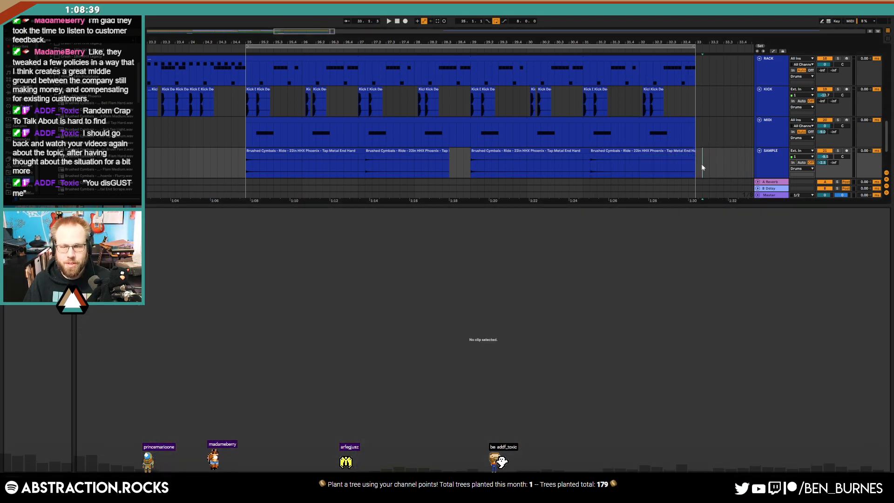
{"action": "left_click", "coordinate": [158, 51]}
{"action": "key", "text": "shift+Tab"}
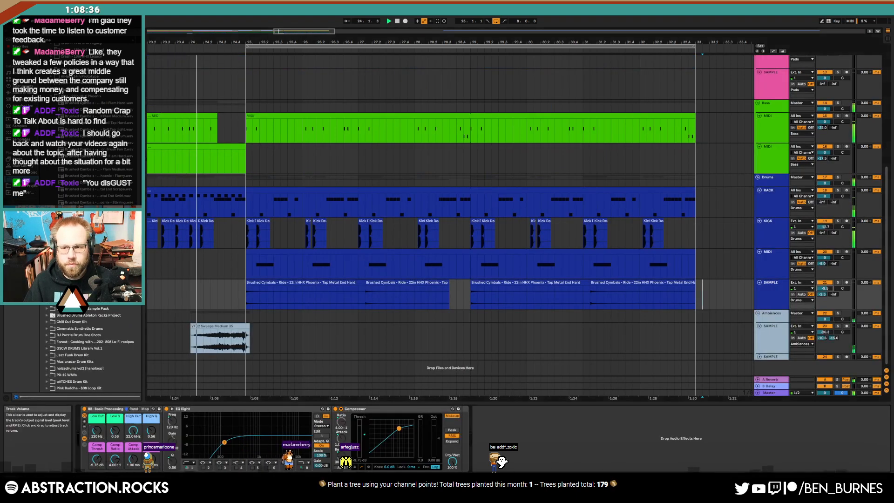
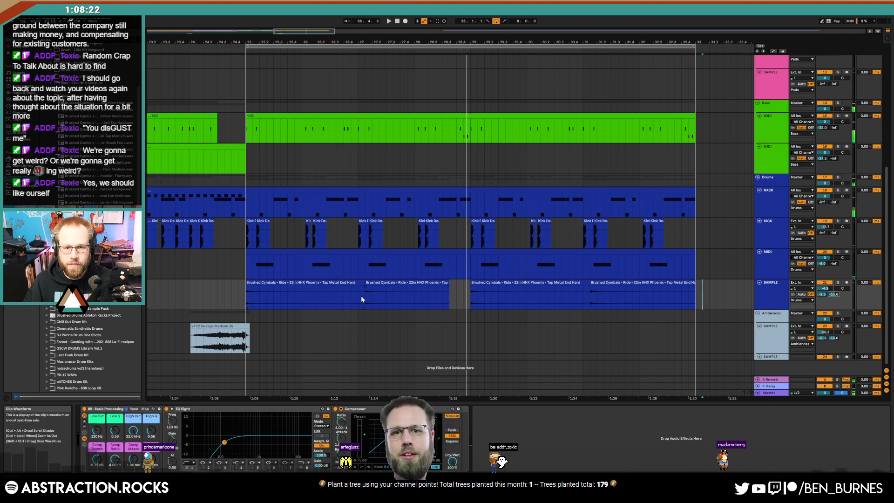
Fill the gap before bar 29 with a reversed excerpt of the second ride clip and lower its gain to about -9 dB.
{"action": "left_click_drag", "start_coordinate": [366, 300], "coordinate": [378, 300]}
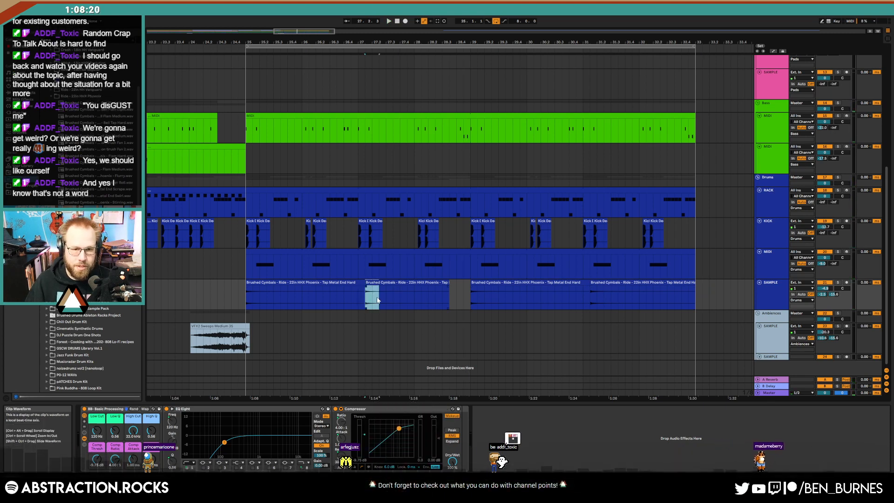
{"action": "left_click", "coordinate": [455, 300]}
{"action": "key", "text": "ctrl+v"}
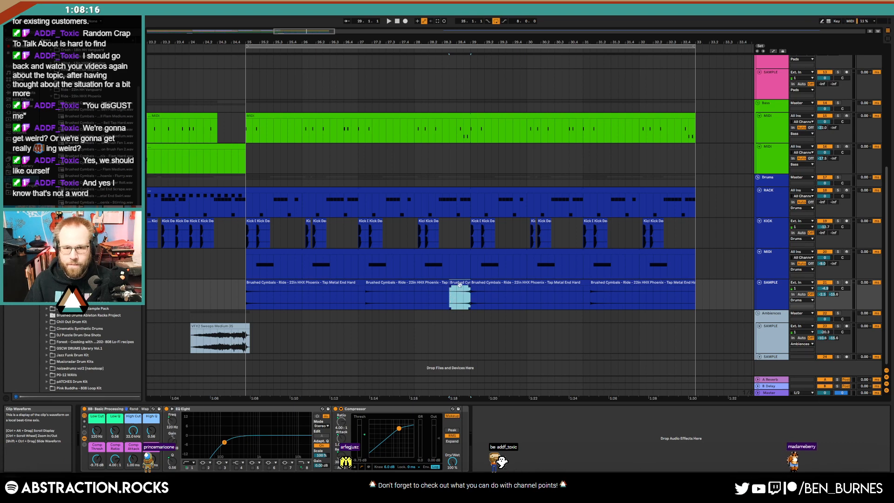
{"action": "double_click", "coordinate": [459, 284]}
{"action": "mouse_move", "coordinate": [131, 309]}
{"action": "left_mouse_down"}
{"action": "mouse_move", "coordinate": [131, 335]}
{"action": "mouse_move", "coordinate": [126, 298]}
{"action": "left_mouse_up"}
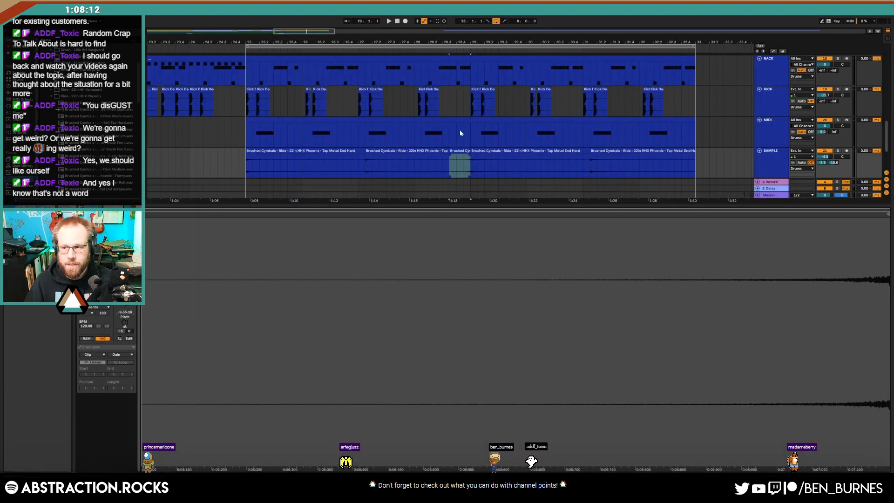
Play back from bar 25 and raise the ride track's B Delay send.
{"action": "left_click", "coordinate": [278, 162]}
{"action": "key", "text": "space"}
{"action": "key", "text": "shift+Tab"}
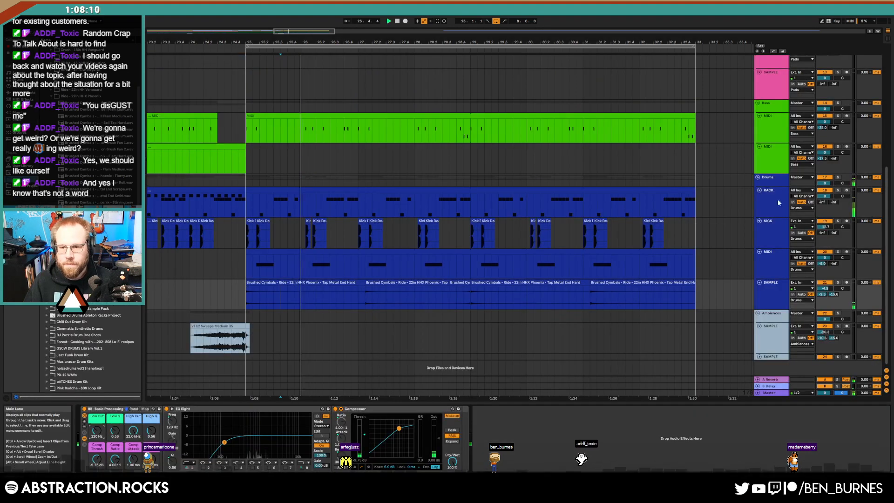
{"action": "left_click_drag", "start_coordinate": [841, 292], "coordinate": [840, 285]}
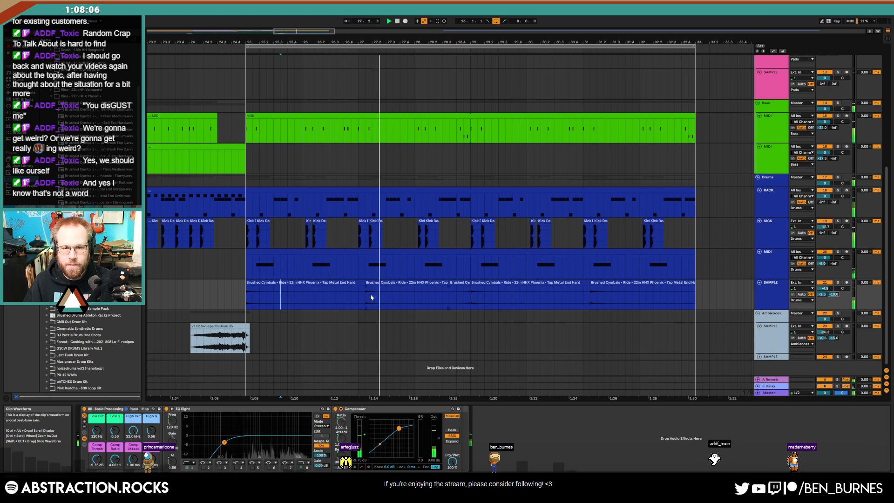
Place a copy of the second ride clip's opening just before bar 33 and lower the ride track's volume and A Reverb send.
{"action": "left_click_drag", "start_coordinate": [367, 293], "coordinate": [387, 295]}
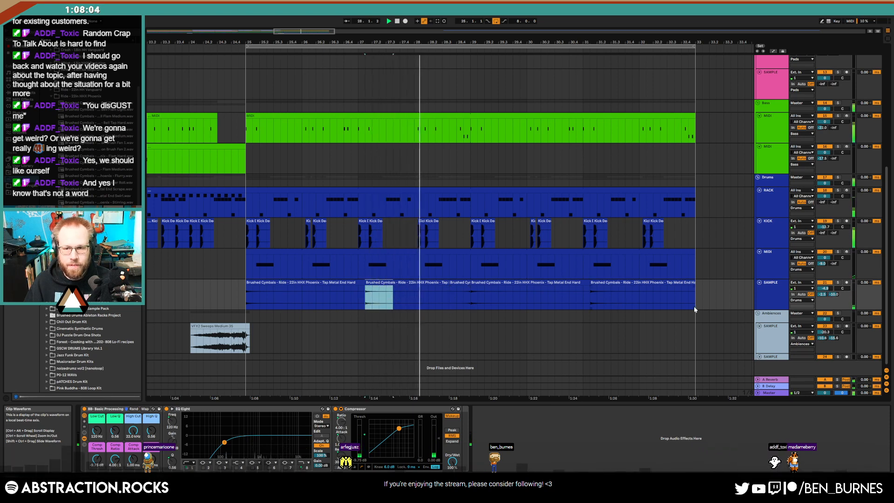
{"action": "left_click", "coordinate": [668, 295]}
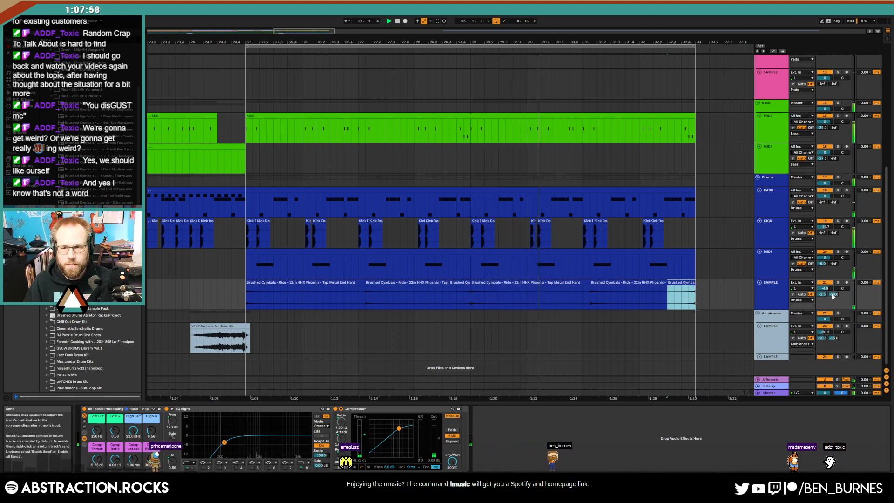
{"action": "left_click_drag", "start_coordinate": [822, 294], "coordinate": [823, 297]}
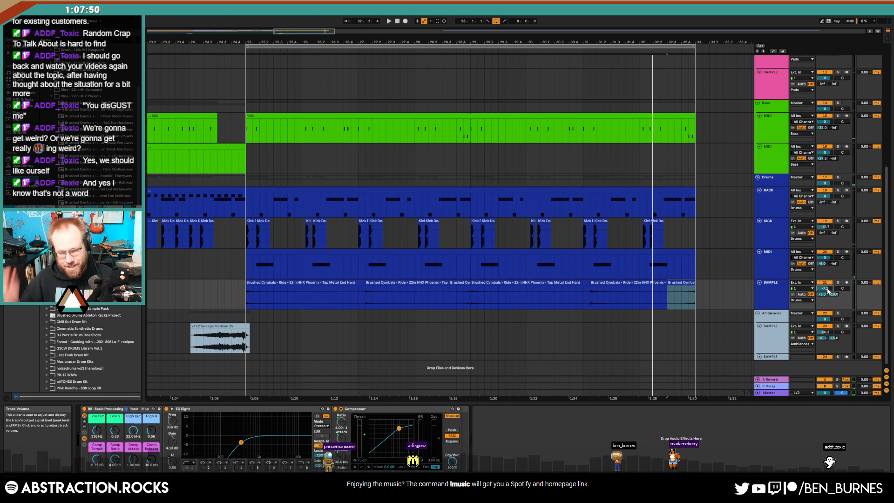
{"action": "left_click_drag", "start_coordinate": [827, 289], "coordinate": [828, 291]}
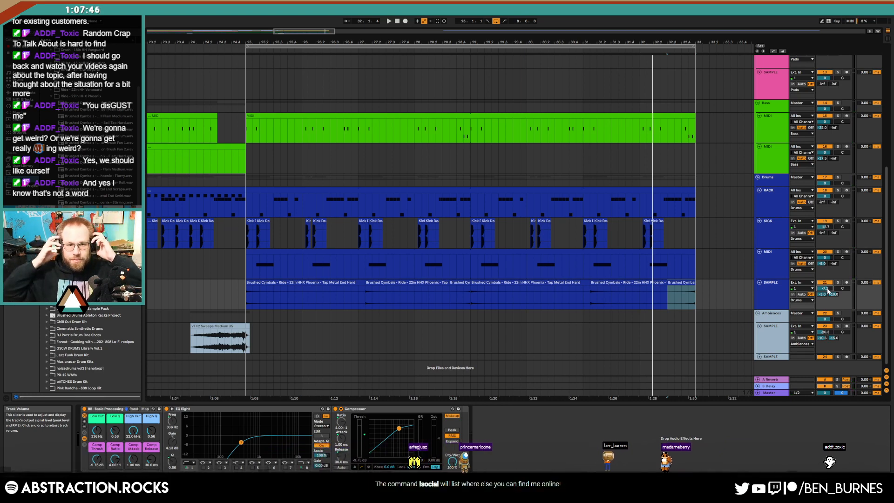
Browse the ADSR Sample Manager on the SAMPLES track with the VOCAL filter and without it, looking for a suitable sound.
{"action": "scroll", "coordinate": [749, 205], "scroll_direction": "up", "scroll_amount": 10}
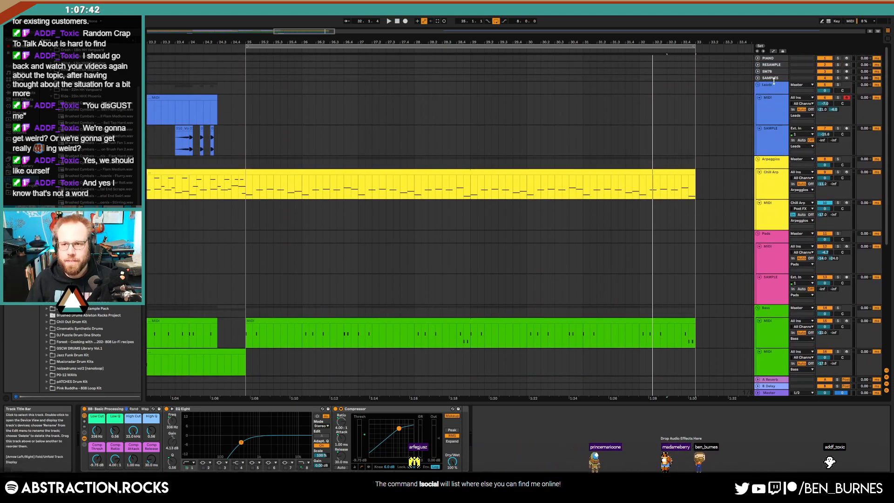
{"action": "left_click", "coordinate": [771, 78]}
{"action": "left_click", "coordinate": [757, 78]}
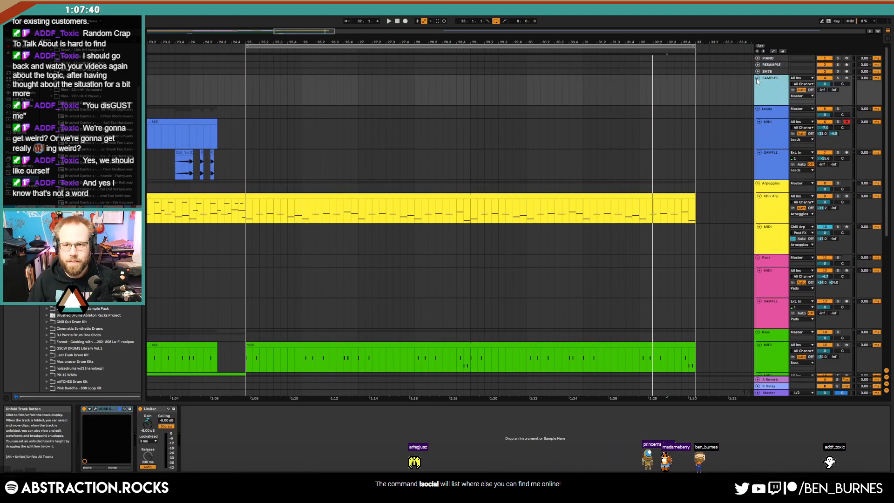
{"action": "left_click", "coordinate": [758, 78]}
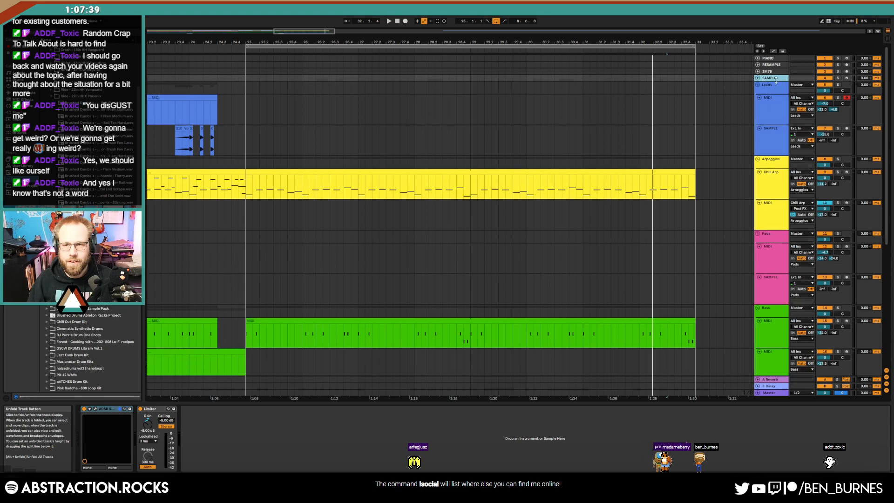
{"action": "left_click", "coordinate": [116, 408]}
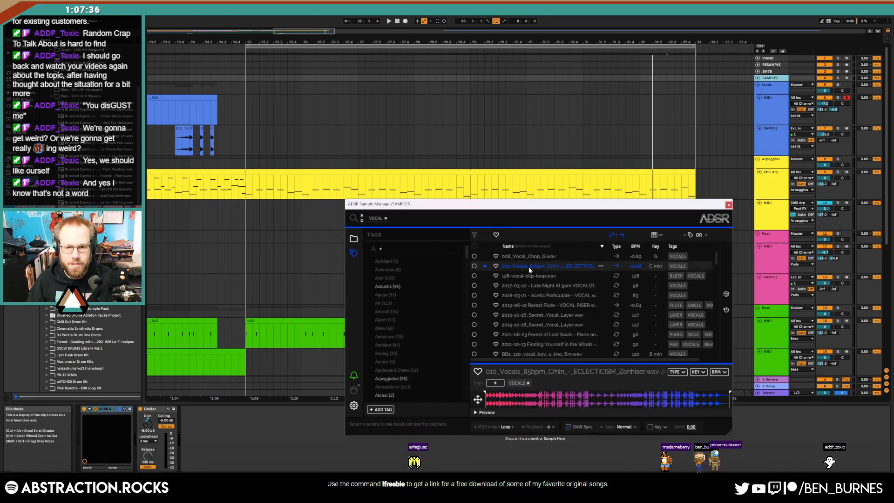
{"action": "left_click_drag", "start_coordinate": [716, 264], "coordinate": [614, 291]}
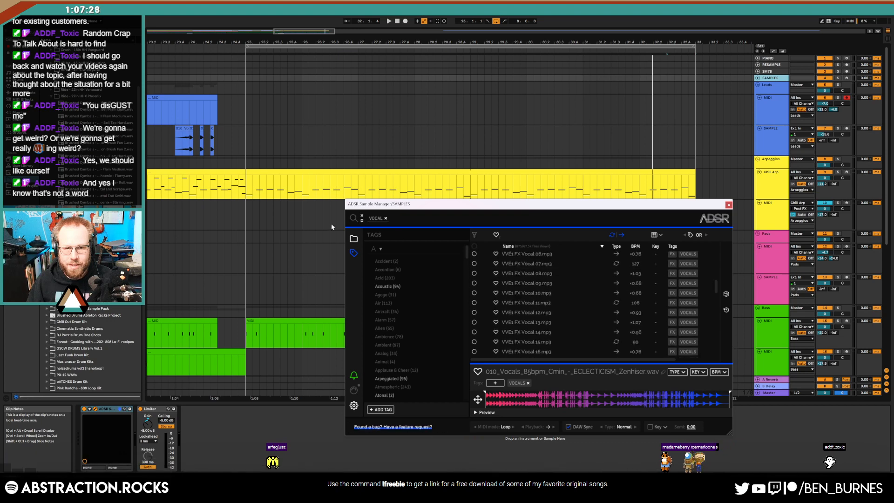
{"action": "left_click", "coordinate": [386, 218]}
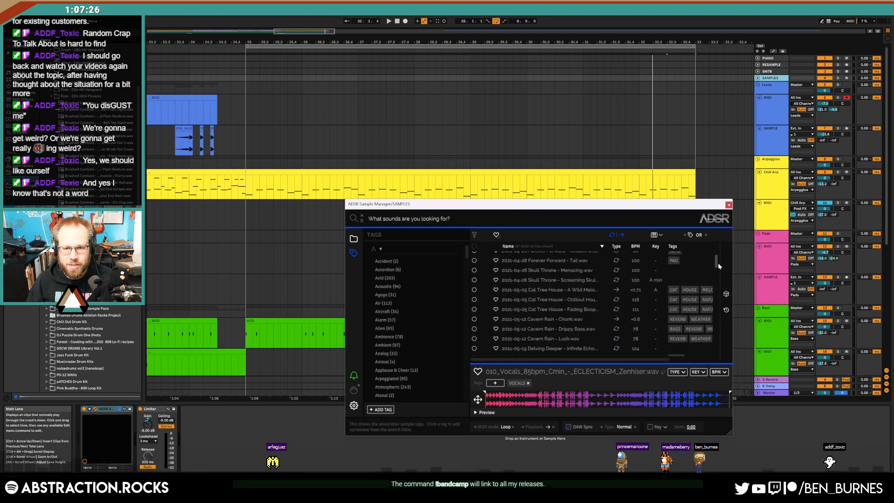
{"action": "left_click_drag", "start_coordinate": [718, 265], "coordinate": [728, 316]}
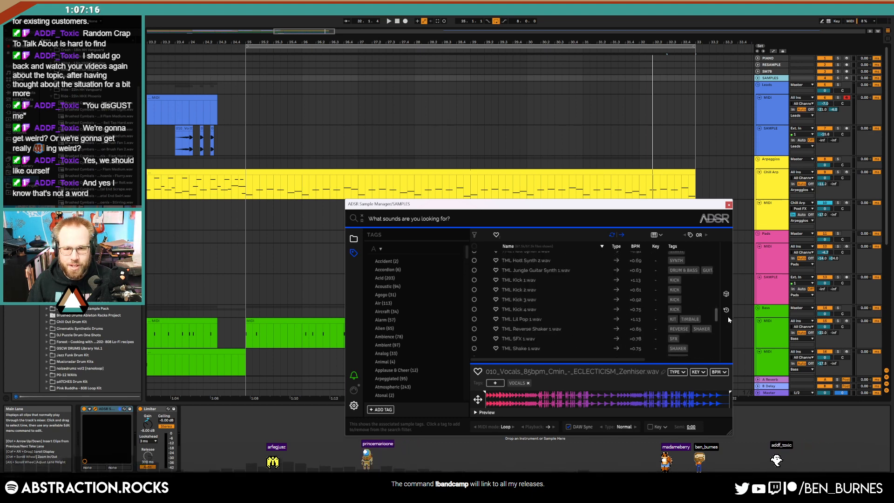
{"action": "left_click", "coordinate": [429, 247]}
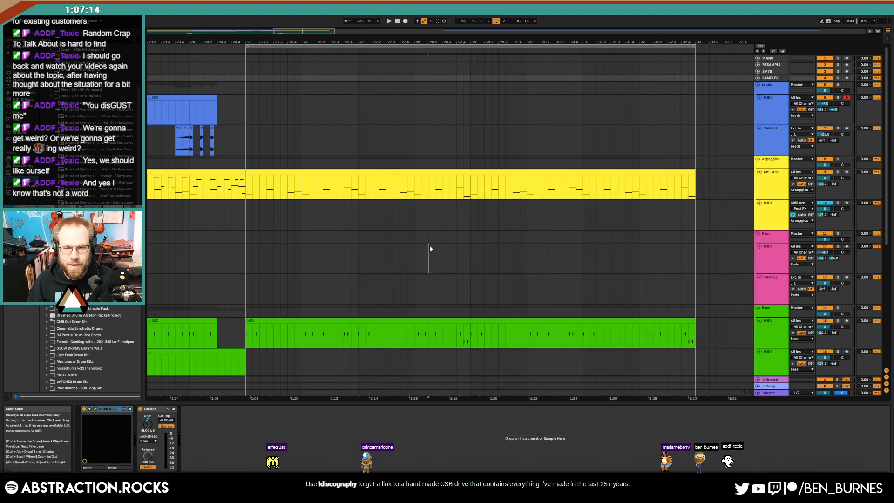
{"action": "left_click", "coordinate": [429, 247]}
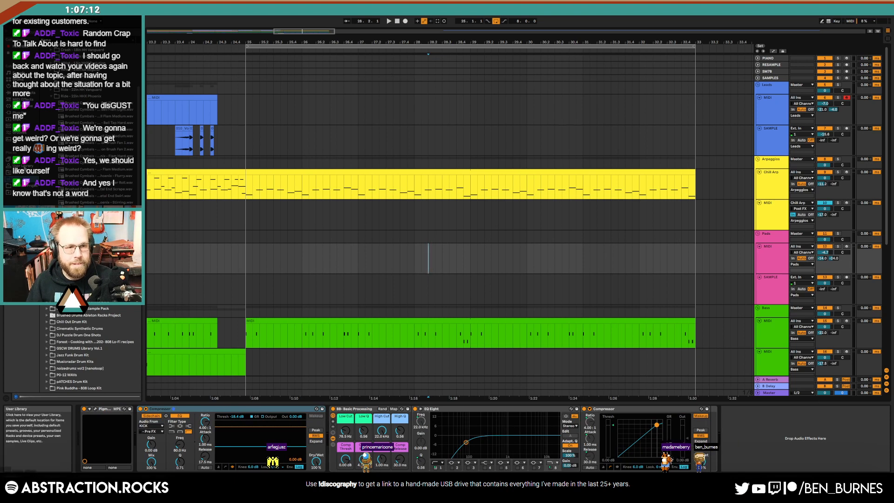
Look through the sample pack folders in the browser and open the ST-19 folder.
{"action": "left_click", "coordinate": [29, 186]}
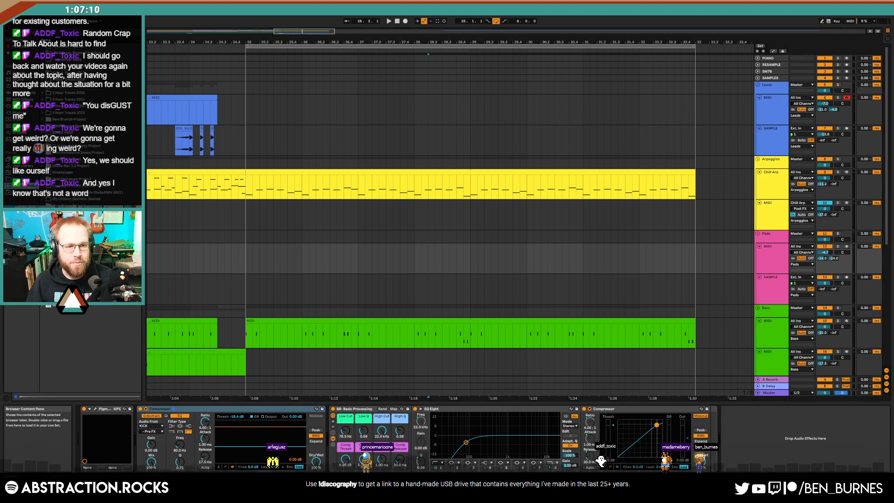
{"action": "left_click", "coordinate": [29, 179]}
{"action": "scroll", "coordinate": [90, 205], "scroll_direction": "down", "scroll_amount": 10}
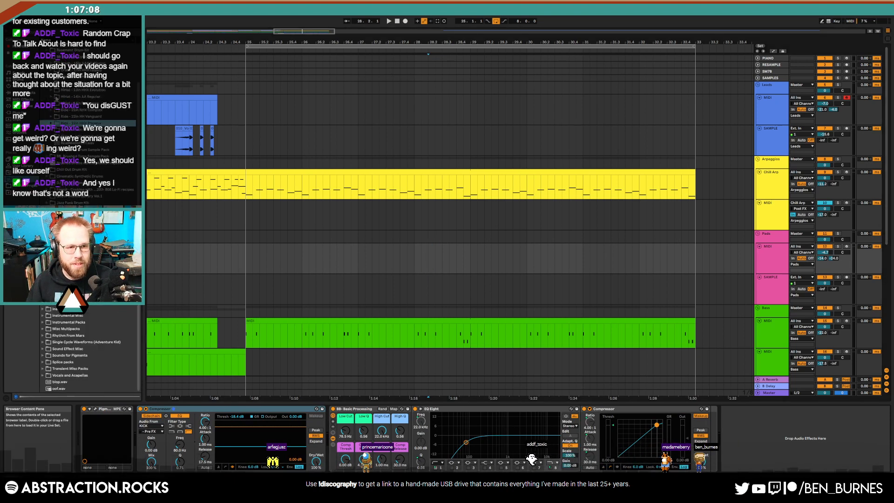
{"action": "scroll", "coordinate": [91, 205], "scroll_direction": "down", "scroll_amount": 10}
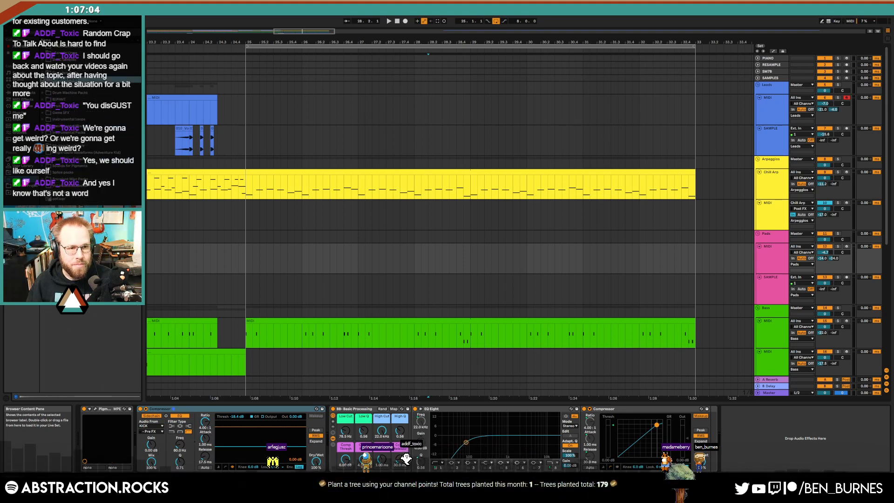
{"action": "left_click", "coordinate": [42, 139]}
{"action": "left_click", "coordinate": [47, 219]}
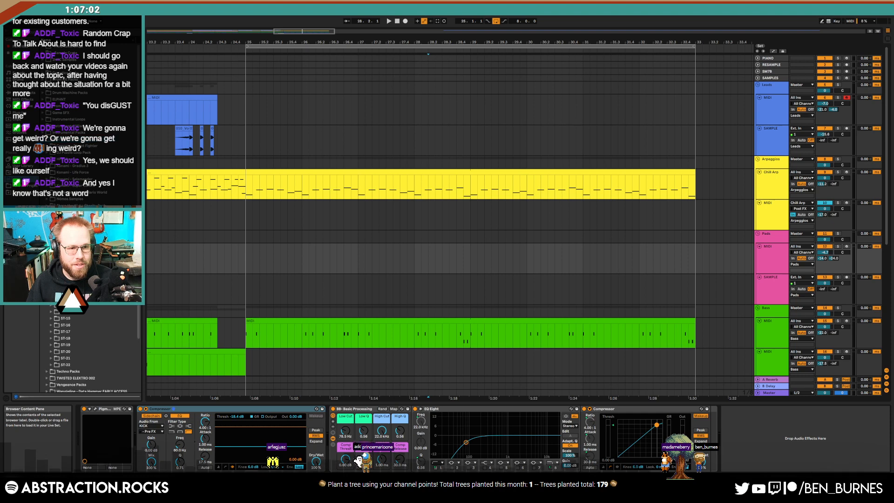
{"action": "left_click", "coordinate": [51, 345]}
Audition samples in the ST-19 folder, including the yeet and ytv1 files.
{"action": "scroll", "coordinate": [92, 337], "scroll_direction": "down", "scroll_amount": 8}
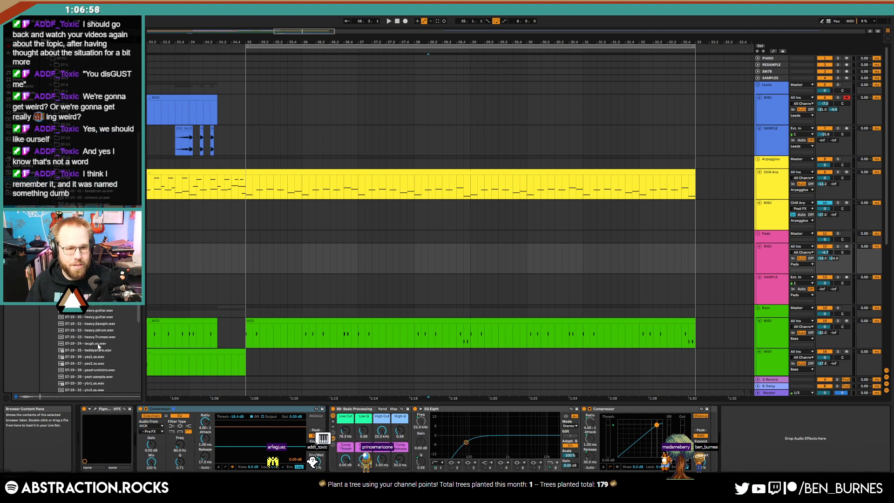
{"action": "left_click", "coordinate": [99, 344]}
{"action": "scroll", "coordinate": [99, 344], "scroll_direction": "down", "scroll_amount": 3}
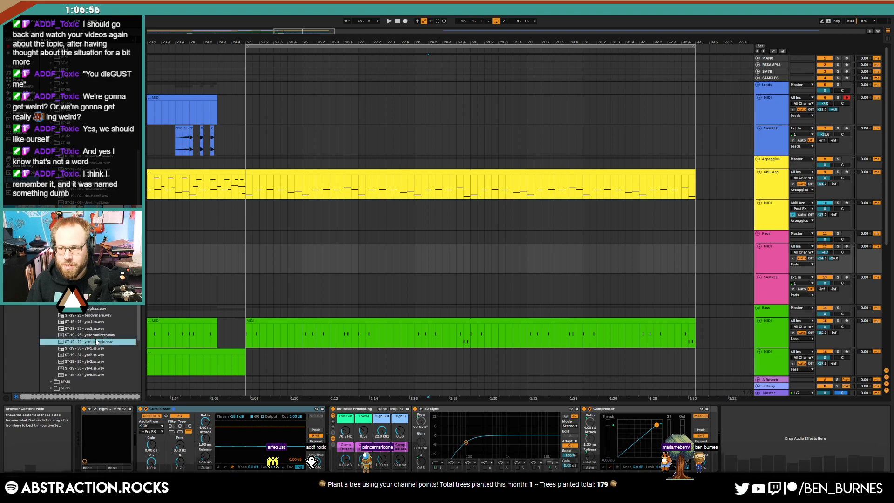
{"action": "left_click", "coordinate": [122, 349]}
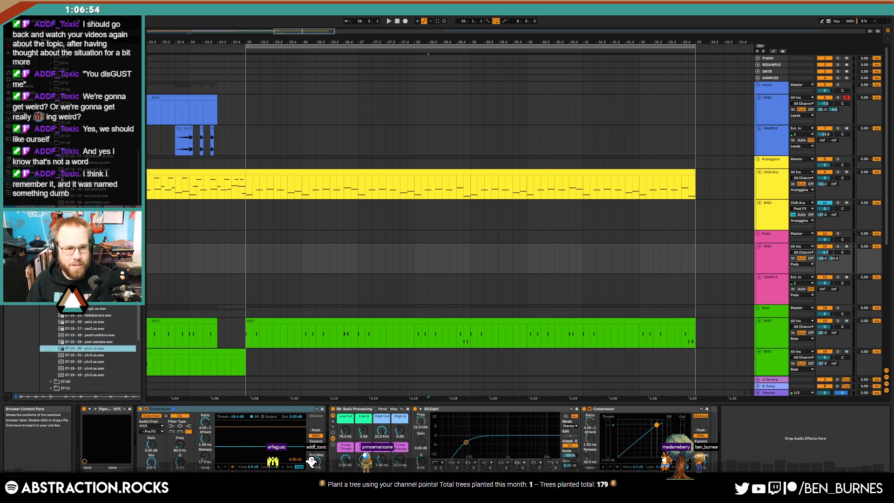
Browse the sample folder containing the b-monster, cameo and gng files and audition several of its sounds.
{"action": "scroll", "coordinate": [93, 349], "scroll_direction": "up", "scroll_amount": 15}
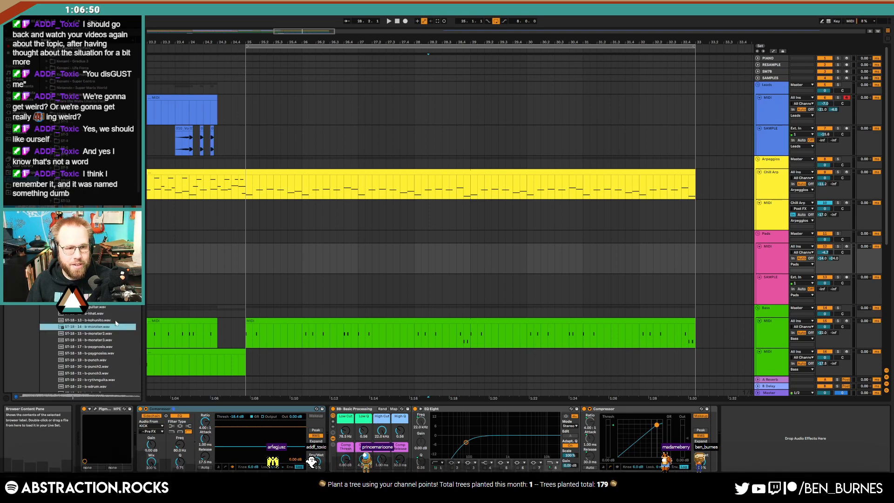
{"action": "scroll", "coordinate": [116, 323], "scroll_direction": "down", "scroll_amount": 3}
{"action": "left_click", "coordinate": [114, 322]}
{"action": "scroll", "coordinate": [112, 324], "scroll_direction": "down", "scroll_amount": 2}
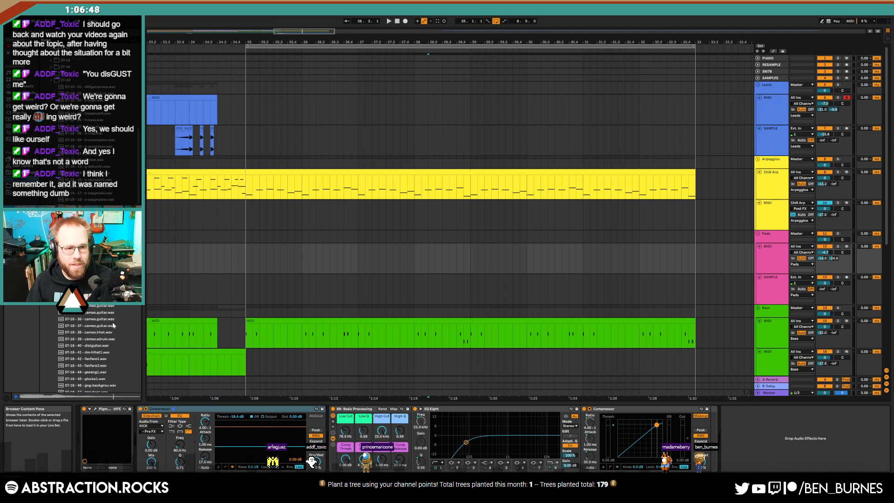
{"action": "scroll", "coordinate": [112, 328], "scroll_direction": "down", "scroll_amount": 5}
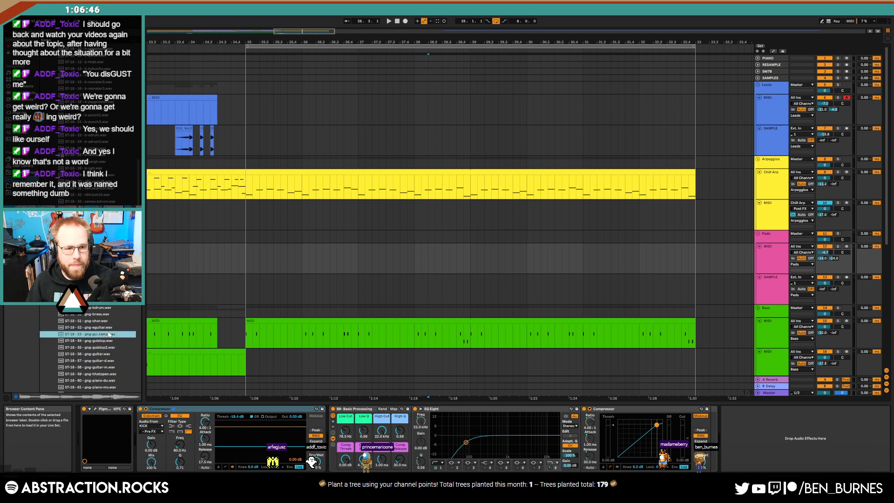
{"action": "scroll", "coordinate": [112, 334], "scroll_direction": "down", "scroll_amount": 15}
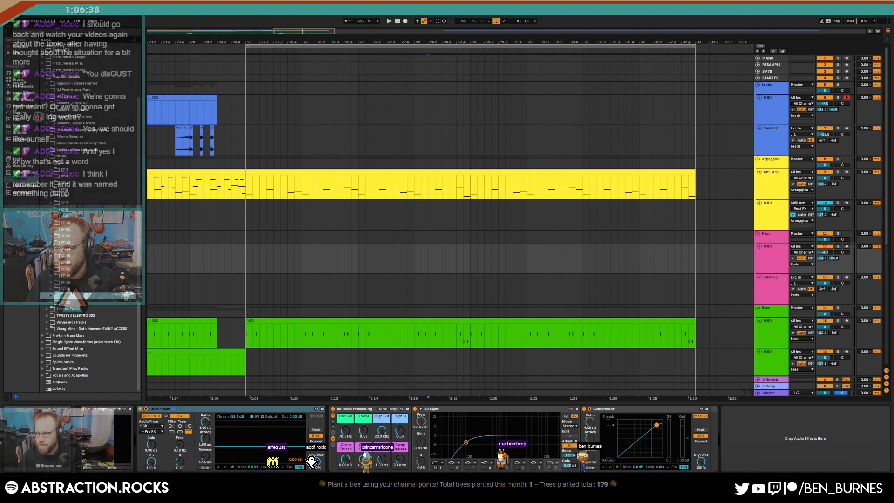
Open the ST-21 folder and audition samples in it, including Hit1a.
{"action": "left_click", "coordinate": [51, 296]}
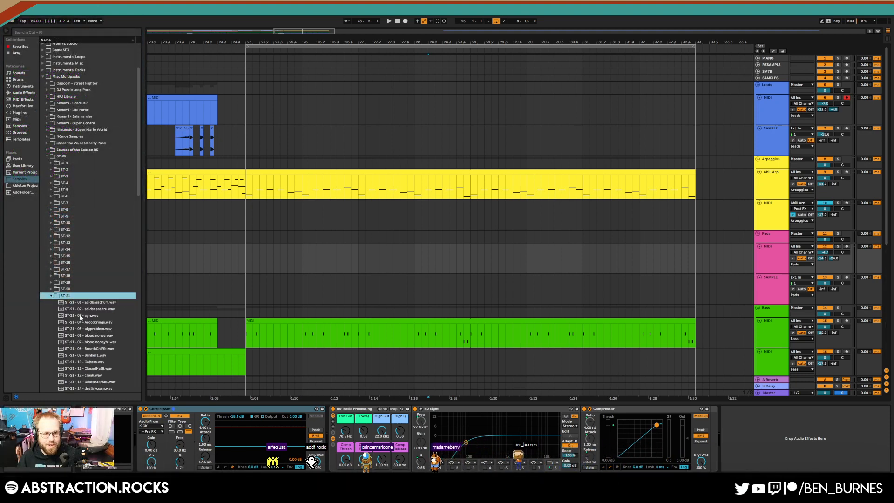
{"action": "scroll", "coordinate": [80, 318], "scroll_direction": "down", "scroll_amount": 6}
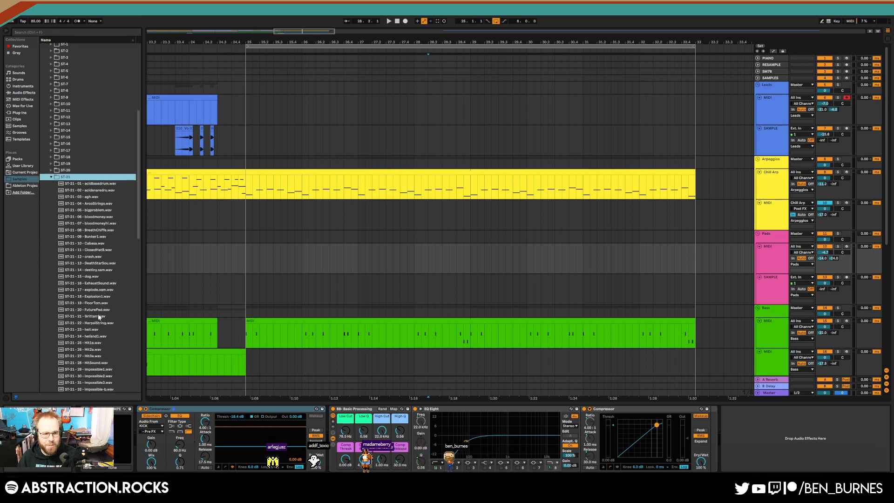
{"action": "left_click", "coordinate": [98, 317]}
{"action": "left_click", "coordinate": [104, 343]}
{"action": "scroll", "coordinate": [108, 348], "scroll_direction": "down", "scroll_amount": 2}
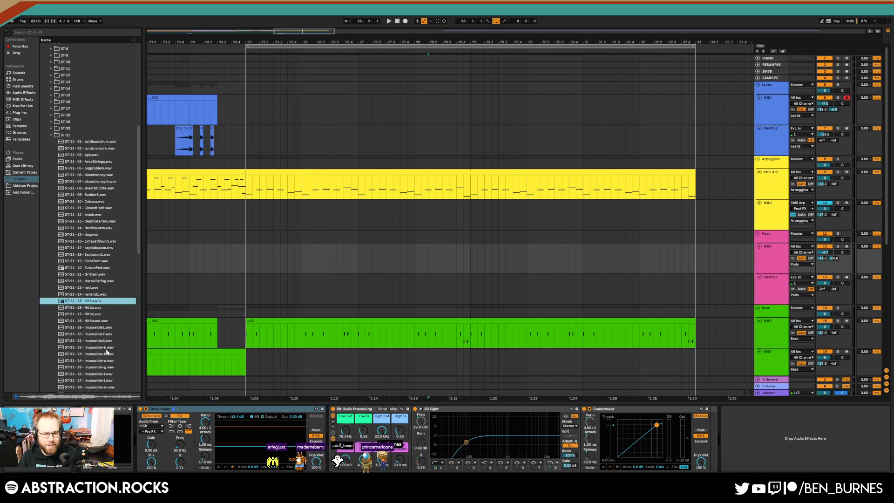
{"action": "scroll", "coordinate": [396, 276], "scroll_direction": "down", "scroll_amount": 10}
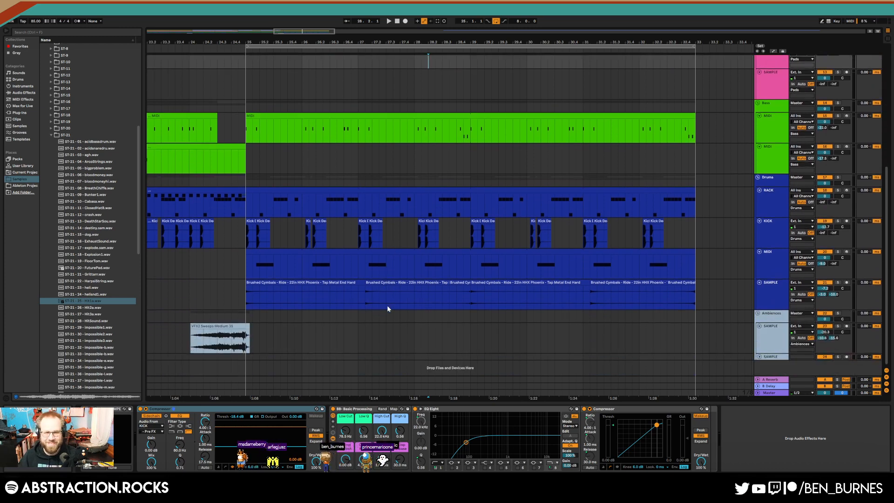
Place the Hit1a sample at bar 25 on the lower Ambiences SAMPLE track, set its volume to about -14.8 dB and adjust the sends.
{"action": "left_click_drag", "start_coordinate": [79, 303], "coordinate": [247, 359]}
{"action": "left_click", "coordinate": [760, 357]}
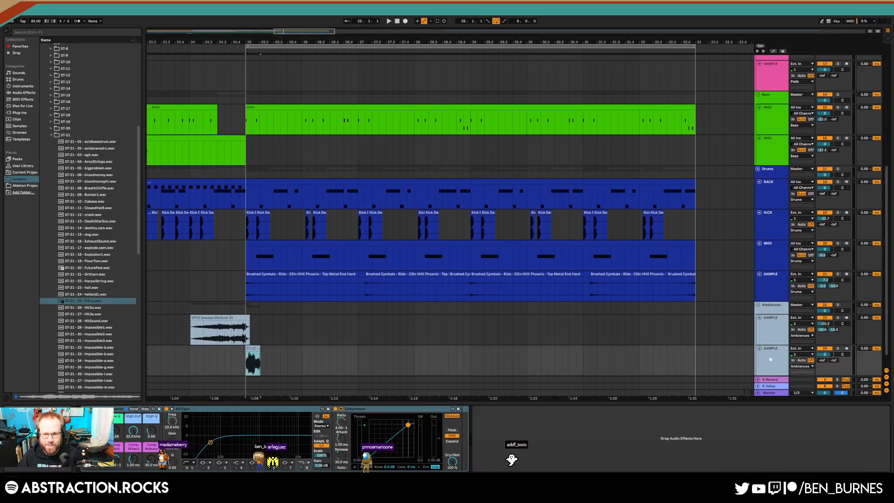
{"action": "left_click_drag", "start_coordinate": [834, 360], "coordinate": [833, 312]}
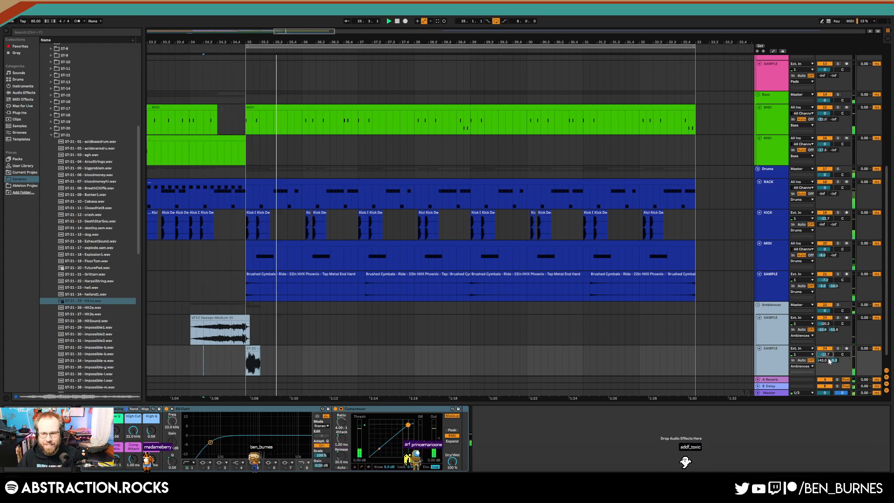
{"action": "mouse_move", "coordinate": [833, 360]}
{"action": "left_mouse_down"}
{"action": "mouse_move", "coordinate": [833, 368]}
{"action": "mouse_move", "coordinate": [828, 360]}
{"action": "left_mouse_up"}
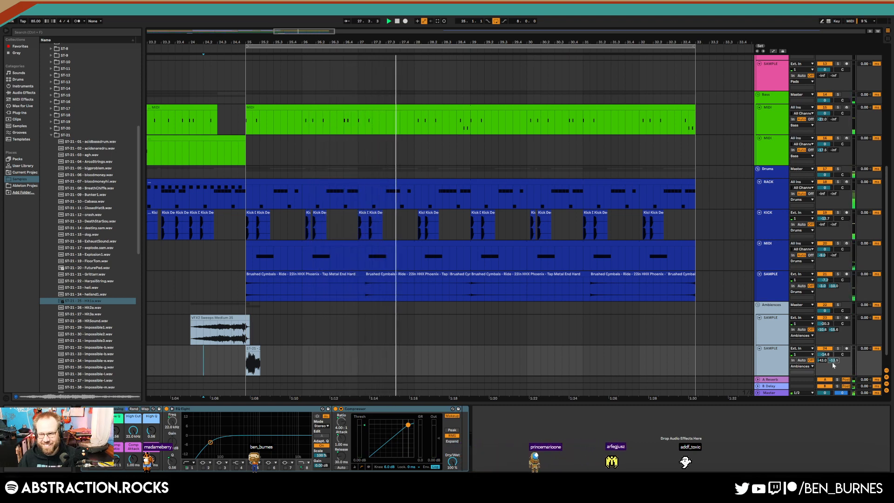
Copy the Hit1a clip to bar 29, turn on Warp for the copy and change its pitch transposition.
{"action": "left_click", "coordinate": [252, 349]}
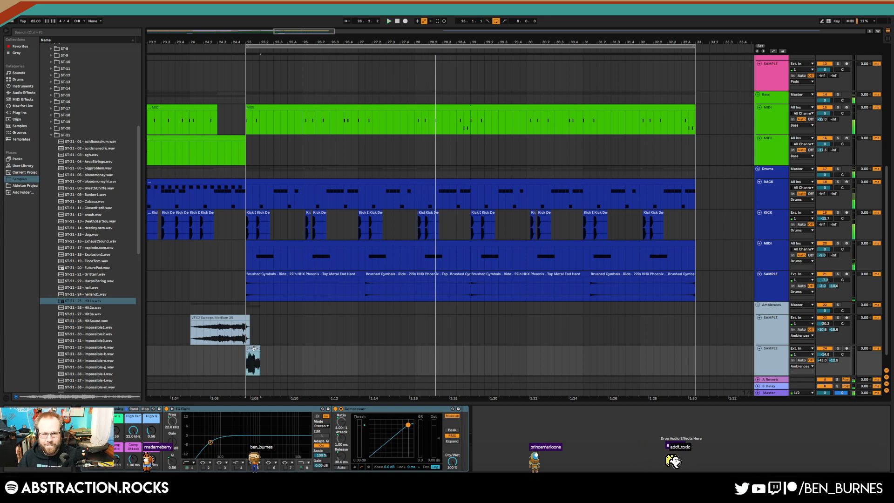
{"action": "left_click_drag", "start_coordinate": [254, 348], "coordinate": [482, 361]}
{"action": "double_click", "coordinate": [481, 351]}
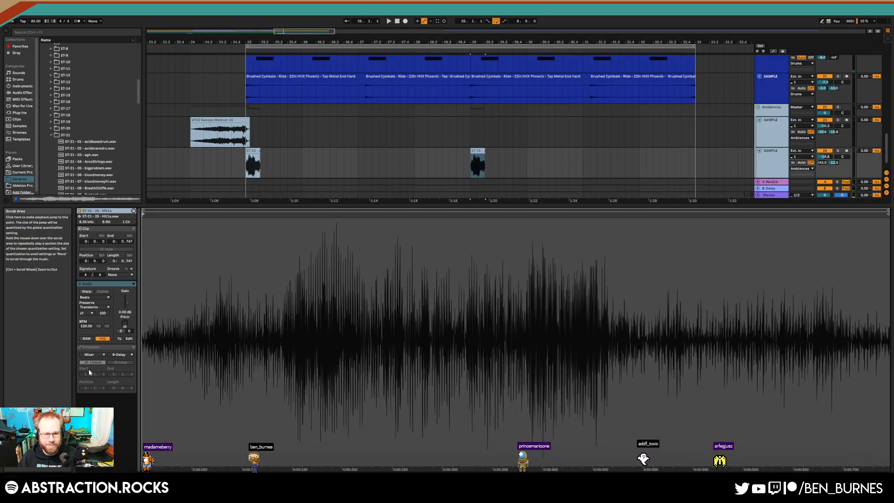
{"action": "left_click", "coordinate": [86, 292]}
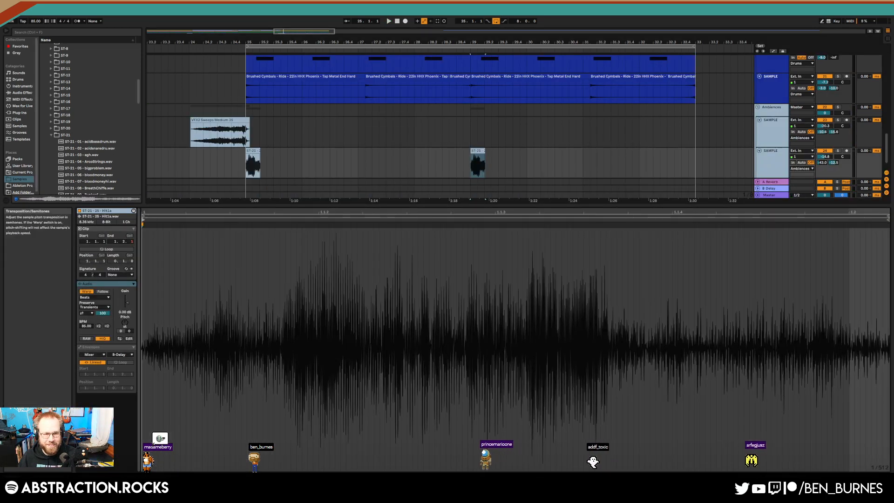
{"action": "left_click_drag", "start_coordinate": [125, 322], "coordinate": [125, 320]}
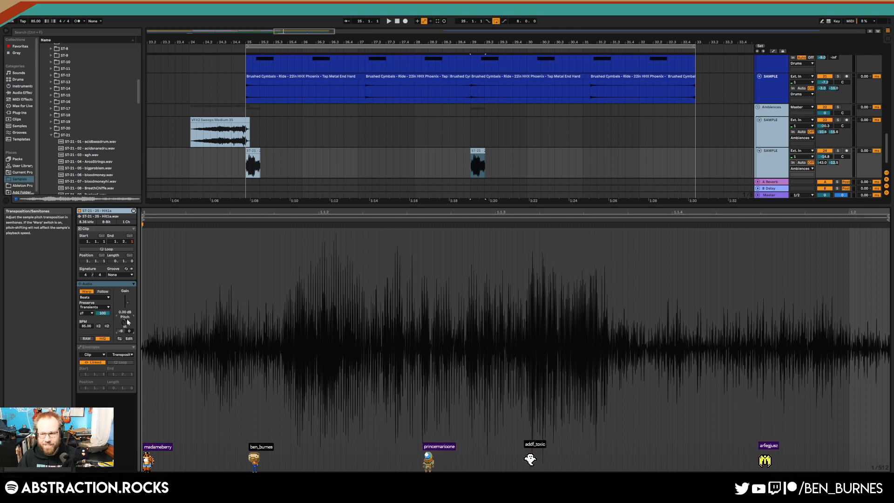
{"action": "key", "text": "shift+Tab"}
Play back the section around bar 29 to check how the transposed Hit1a copy sounds in the mix.
{"action": "key", "text": "space"}
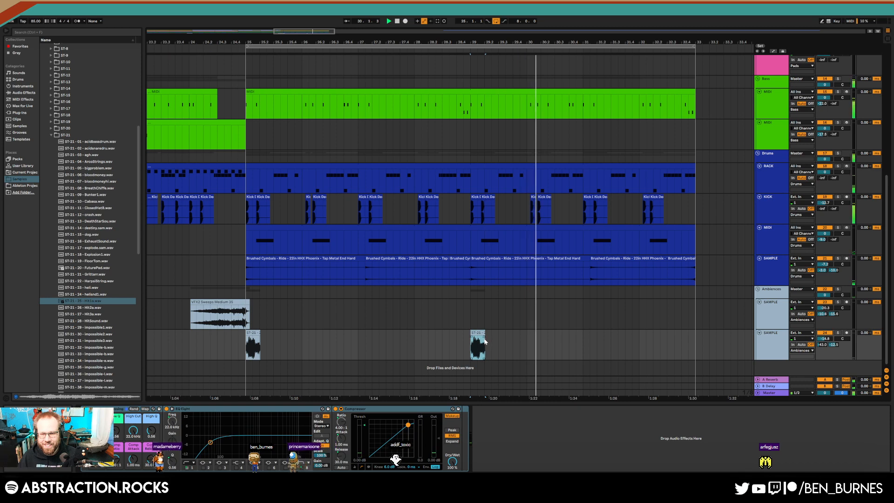
{"action": "left_click", "coordinate": [505, 342]}
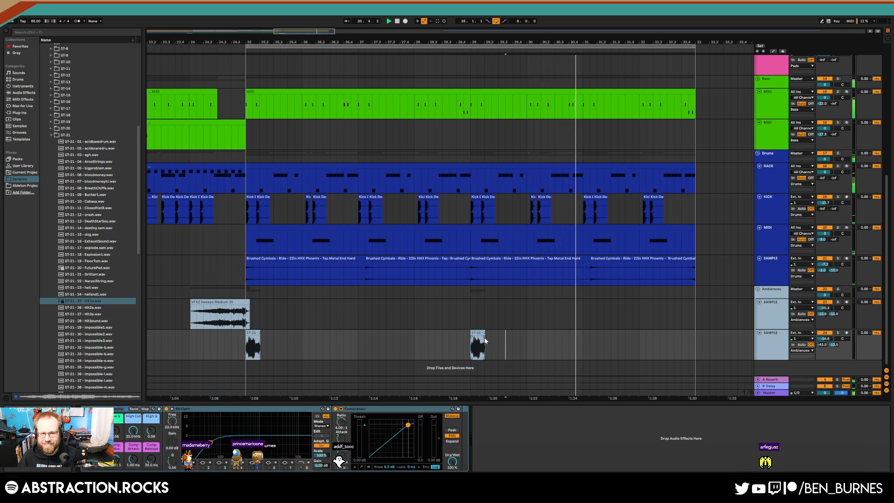
{"action": "left_click_drag", "start_coordinate": [484, 338], "coordinate": [481, 337]}
{"action": "double_click", "coordinate": [482, 337]}
{"action": "key", "text": "shift+Tab"}
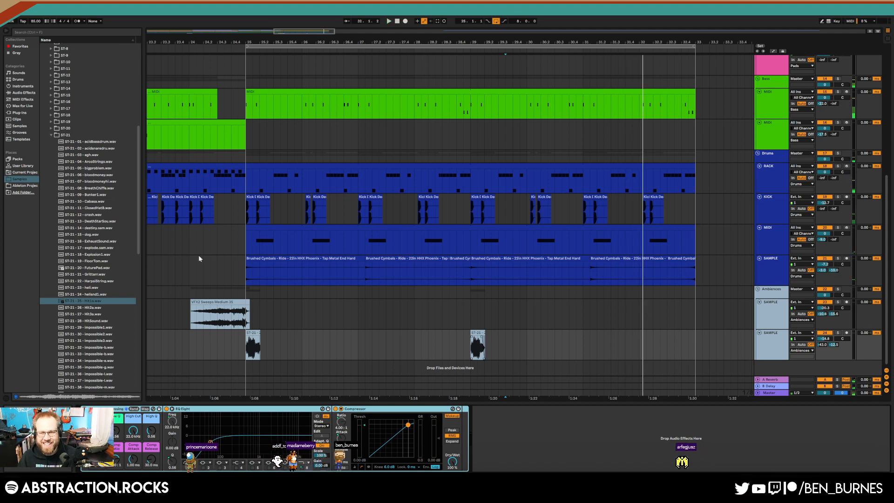
{"action": "left_click", "coordinate": [180, 344]}
{"action": "key", "text": "space"}
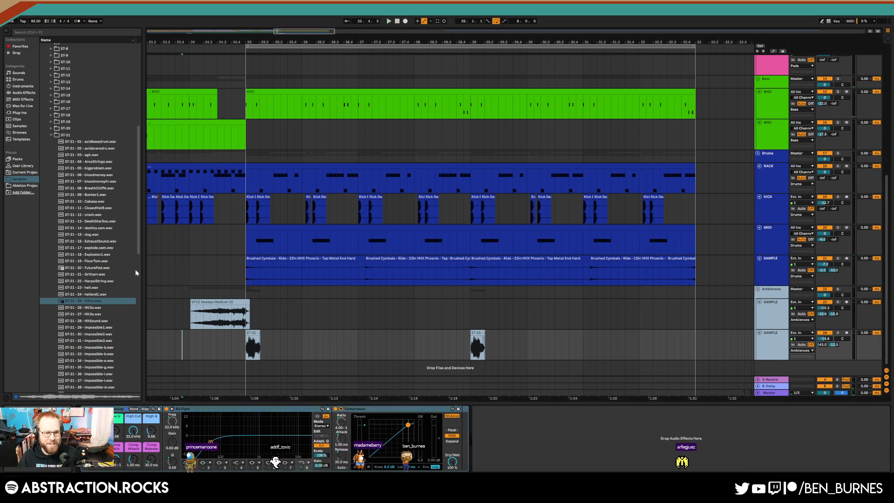
Audition more samples further down the ST-21 folder, including monkey, muzak and yelp-explod.
{"action": "left_click_drag", "start_coordinate": [140, 224], "coordinate": [139, 280]}
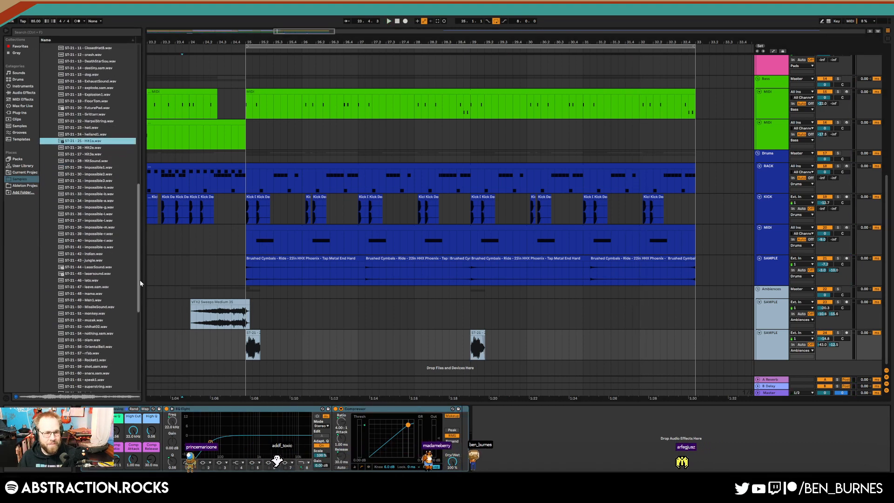
{"action": "scroll", "coordinate": [113, 279], "scroll_direction": "down", "scroll_amount": 3}
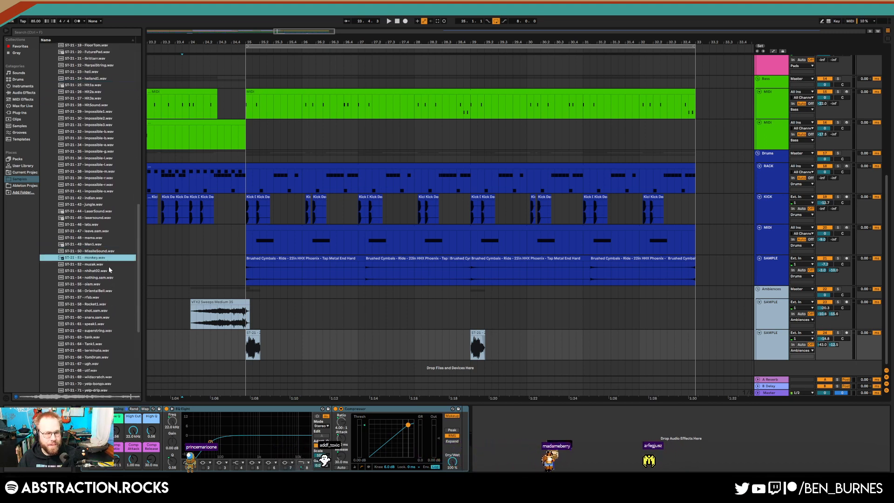
{"action": "left_click", "coordinate": [108, 265]}
{"action": "scroll", "coordinate": [117, 298], "scroll_direction": "down", "scroll_amount": 5}
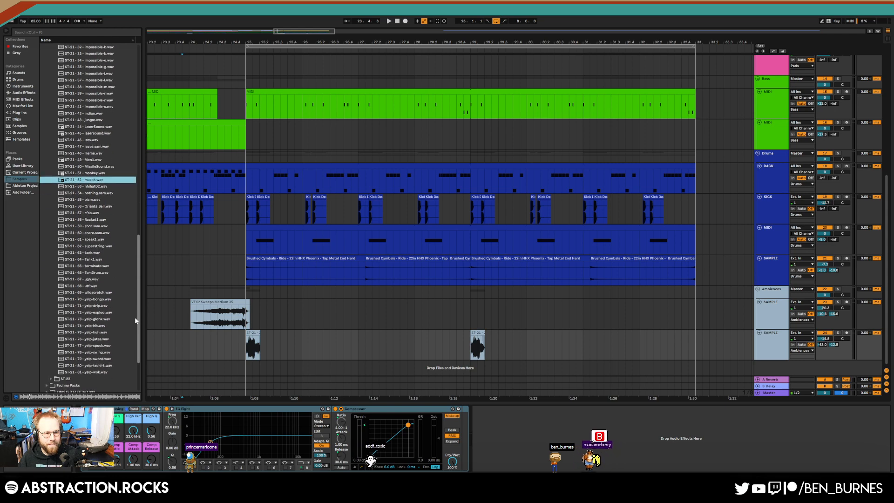
{"action": "left_click", "coordinate": [122, 314]}
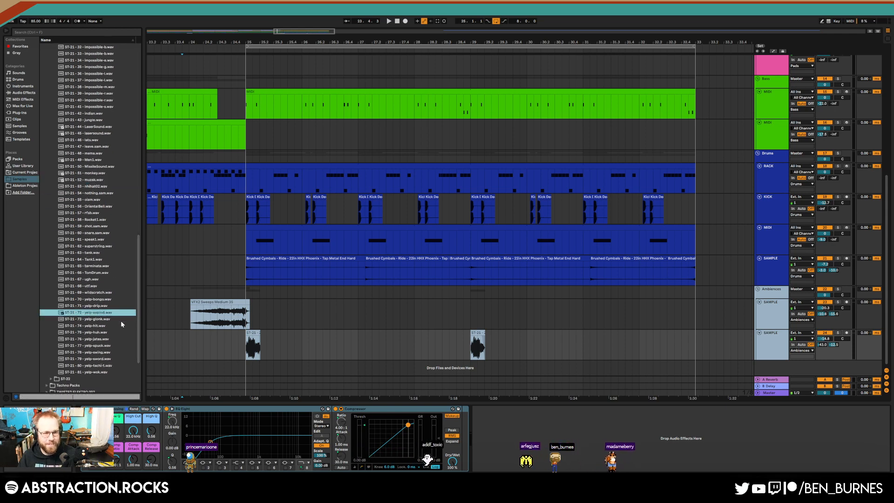
Collapse ST-21, look through the samples in the ST-22 folder and collapse it again.
{"action": "key", "text": "Left"}
{"action": "key", "text": "Left"}
{"action": "key", "text": "Down"}
{"action": "key", "text": "Right"}
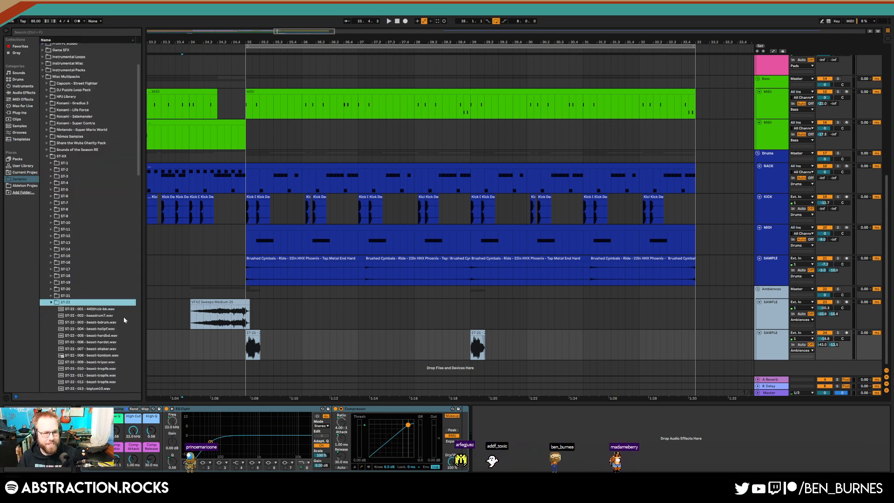
{"action": "scroll", "coordinate": [119, 318], "scroll_direction": "down", "scroll_amount": 12}
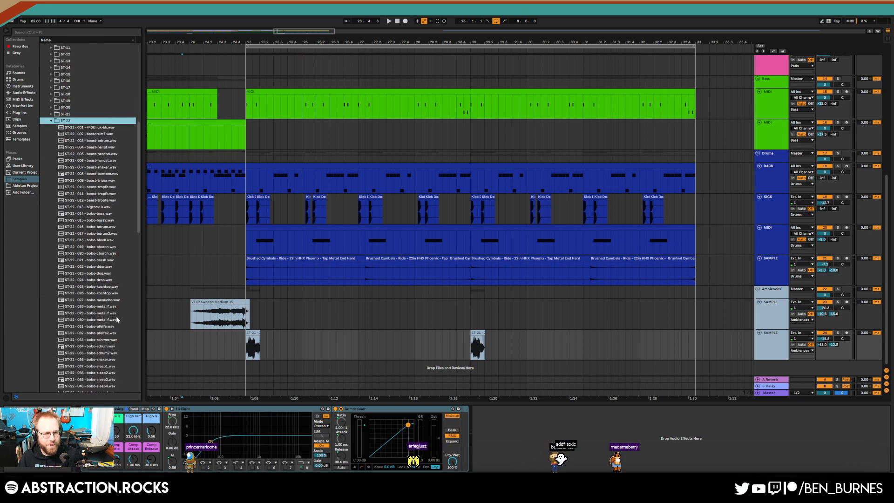
{"action": "scroll", "coordinate": [108, 339], "scroll_direction": "down", "scroll_amount": 13}
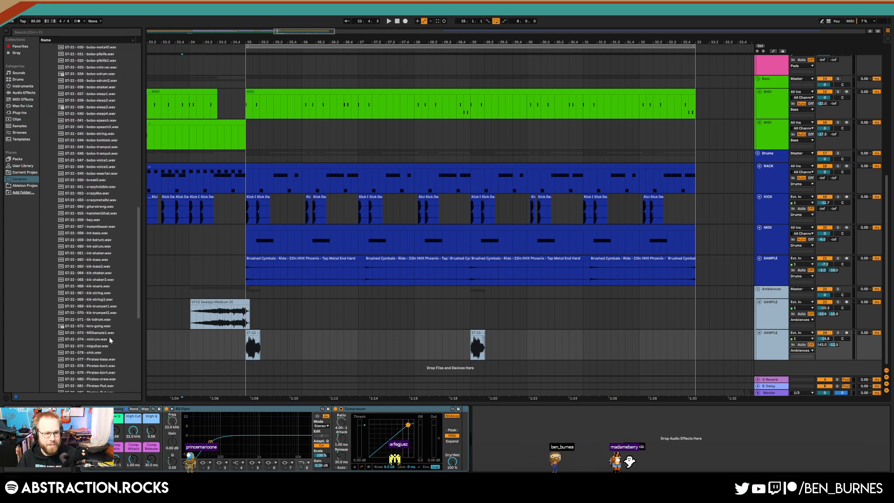
{"action": "scroll", "coordinate": [112, 344], "scroll_direction": "down", "scroll_amount": 5}
{"action": "key", "text": "Left"}
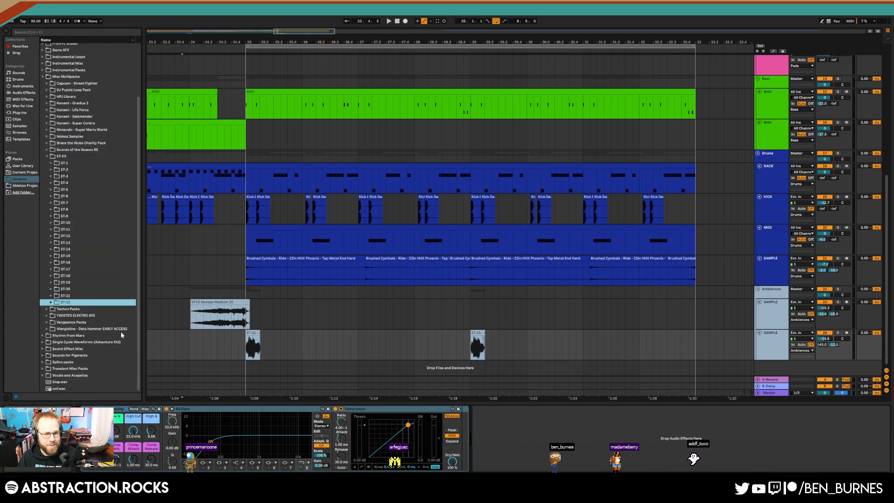
Open the ST-12 folder and audition its desert samples, including the desertvoice files.
{"action": "left_click", "coordinate": [55, 237]}
{"action": "scroll", "coordinate": [93, 298], "scroll_direction": "down", "scroll_amount": 3}
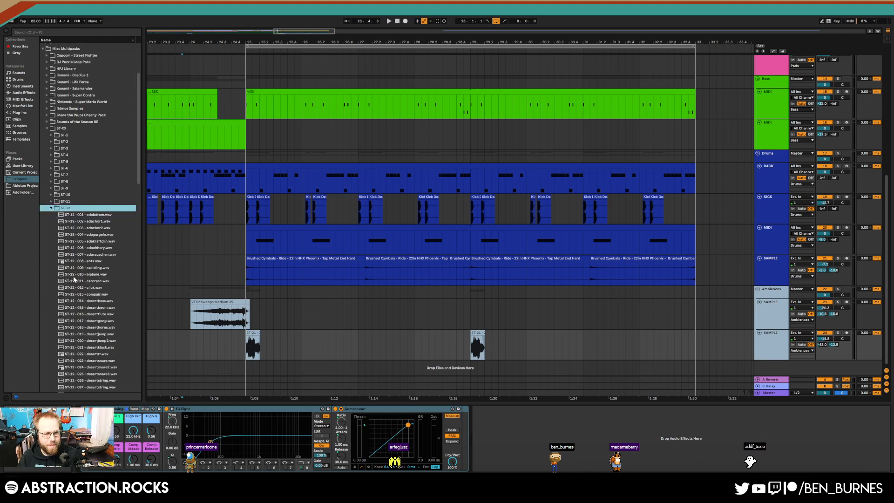
{"action": "left_click", "coordinate": [98, 321]}
{"action": "left_click", "coordinate": [106, 333]}
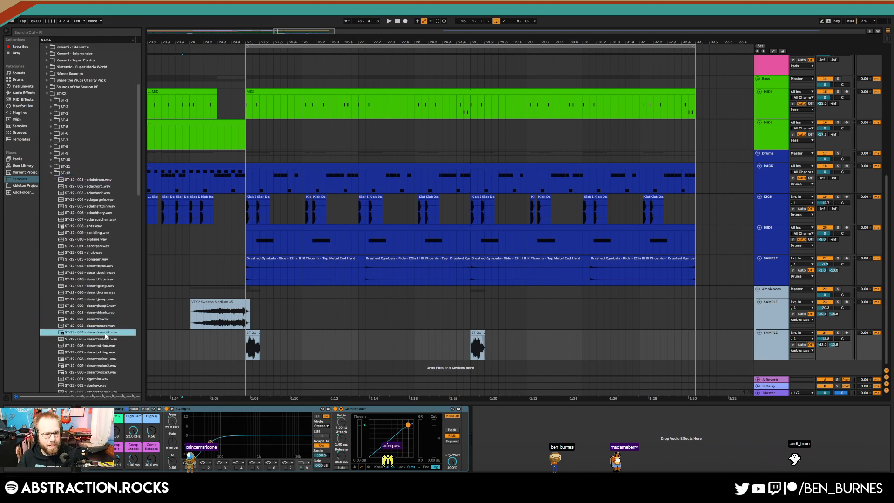
{"action": "scroll", "coordinate": [113, 344], "scroll_direction": "down", "scroll_amount": 3}
{"action": "left_click", "coordinate": [109, 332]}
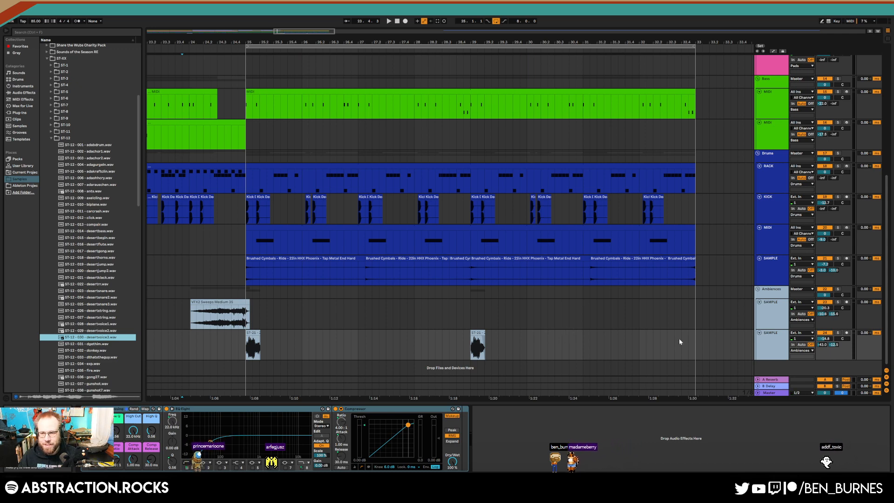
During playback, place the desertvoice1 sample on a new Ambiences track so it ends at bar 29, and lower the track's volume to about -14.5 dB.
{"action": "left_click", "coordinate": [780, 346]}
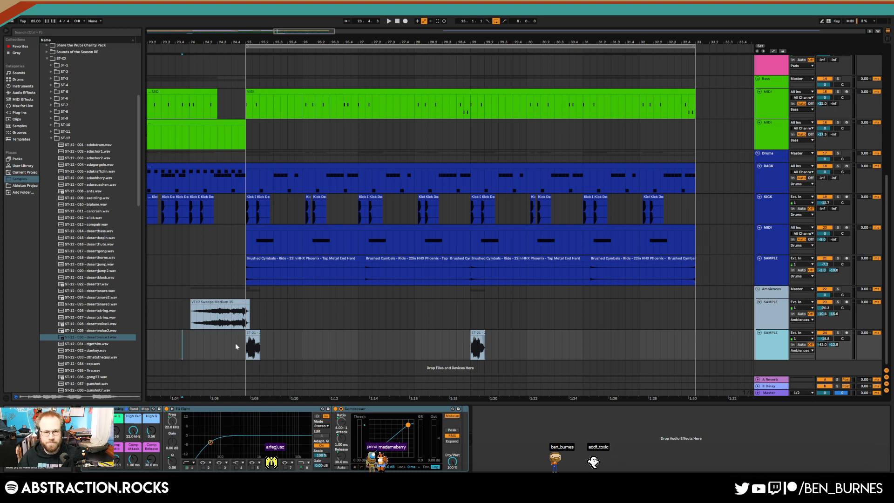
{"action": "left_click", "coordinate": [175, 312]}
{"action": "key", "text": "space"}
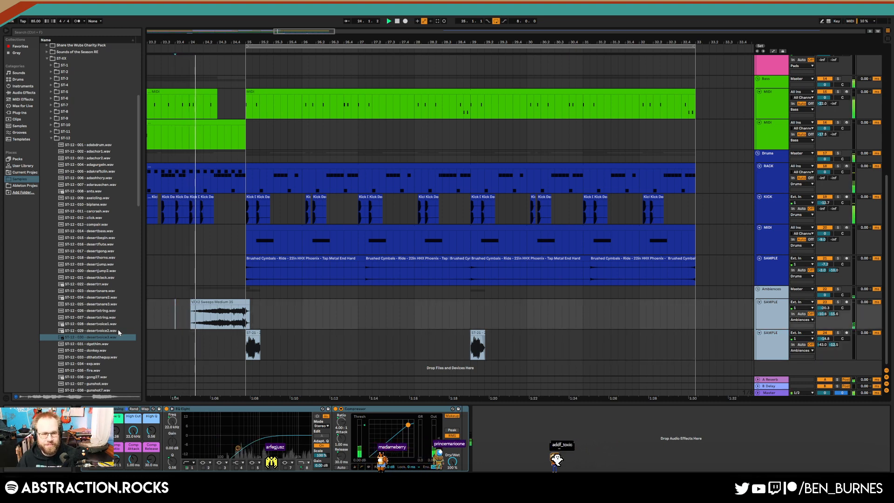
{"action": "left_click", "coordinate": [781, 349]}
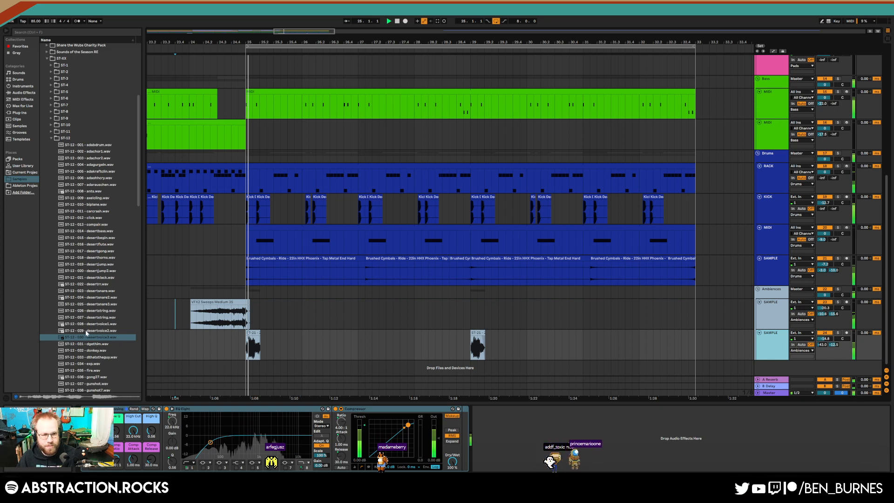
{"action": "left_click_drag", "start_coordinate": [89, 323], "coordinate": [406, 360]}
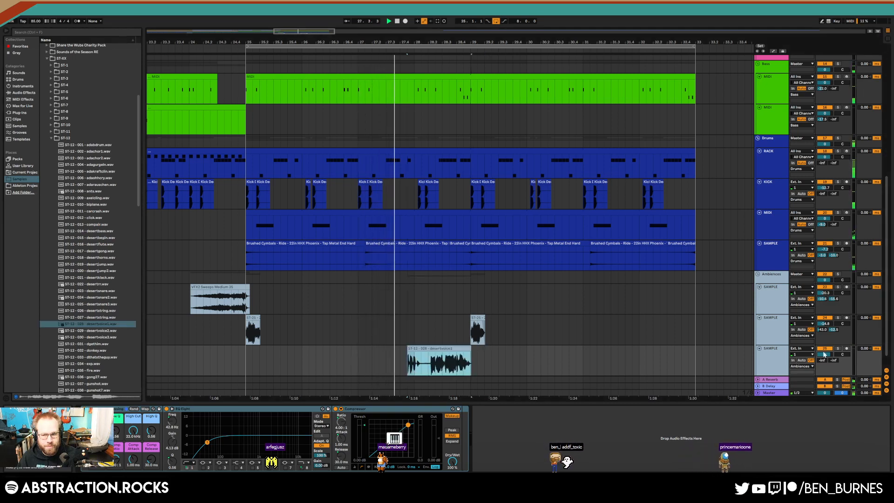
{"action": "left_click_drag", "start_coordinate": [824, 354], "coordinate": [825, 375]}
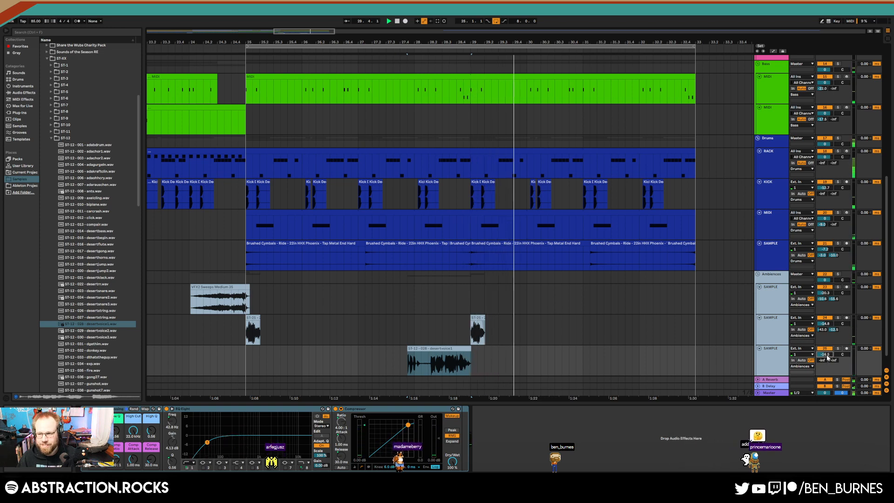
Return to the top of the sample browser, look into Field Recordings and open the 2HTC Samples folder.
{"action": "left_click", "coordinate": [468, 359]}
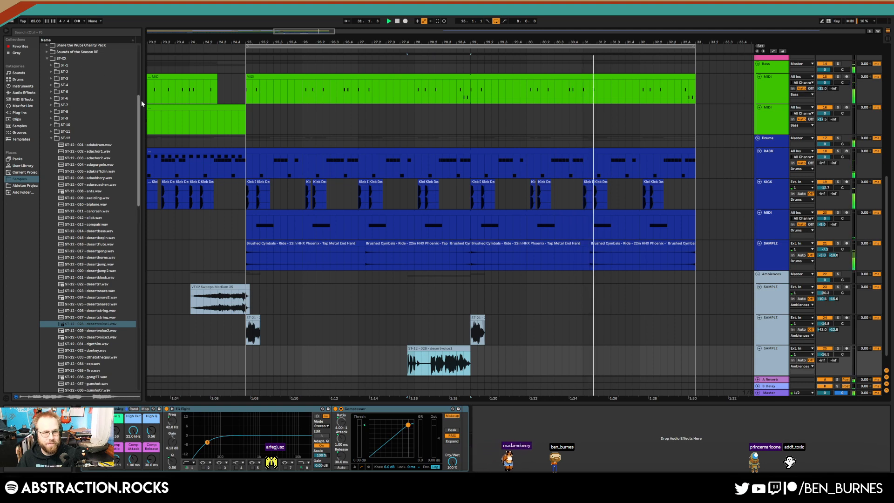
{"action": "left_click_drag", "start_coordinate": [137, 91], "coordinate": [141, 30]}
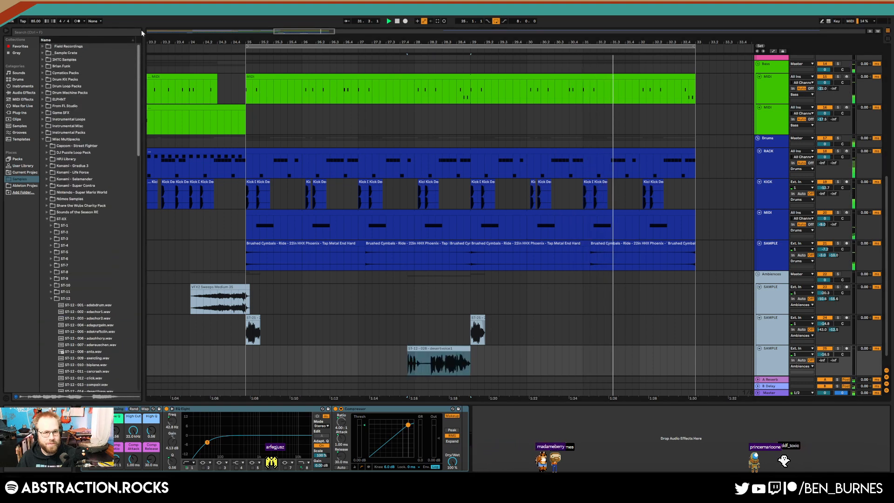
{"action": "left_click", "coordinate": [49, 53]}
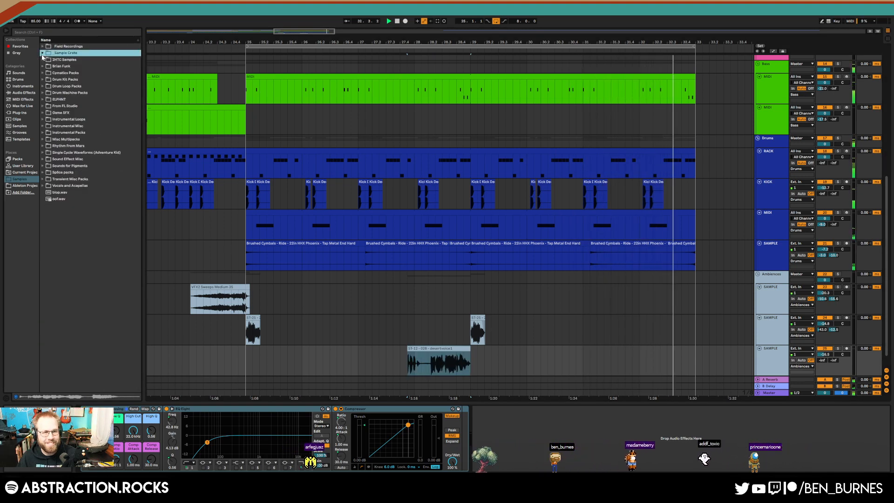
{"action": "left_click", "coordinate": [42, 47]}
{"action": "left_click", "coordinate": [42, 47]}
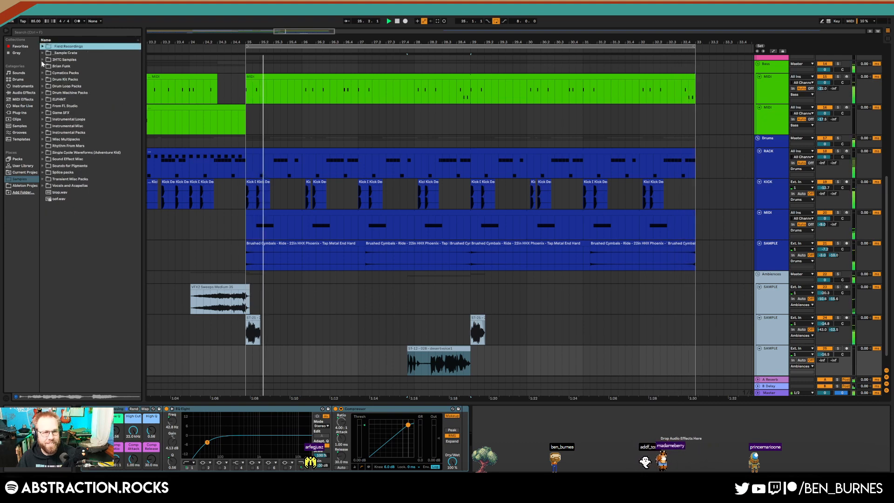
{"action": "left_click", "coordinate": [43, 60]}
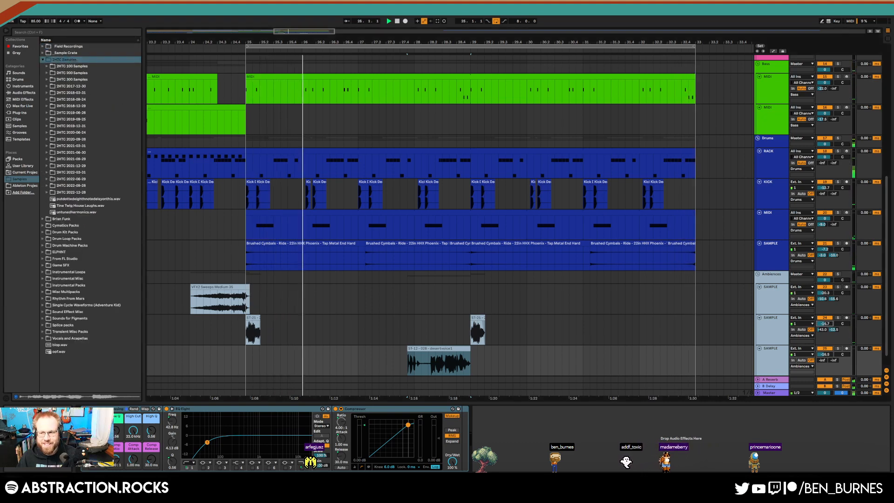
Look through the dated 2HTC sample folders from 2022 back to mid-2021, including the NEUROBASS subfolder.
{"action": "left_click", "coordinate": [47, 186]}
{"action": "left_click", "coordinate": [46, 186]}
{"action": "left_click", "coordinate": [47, 173]}
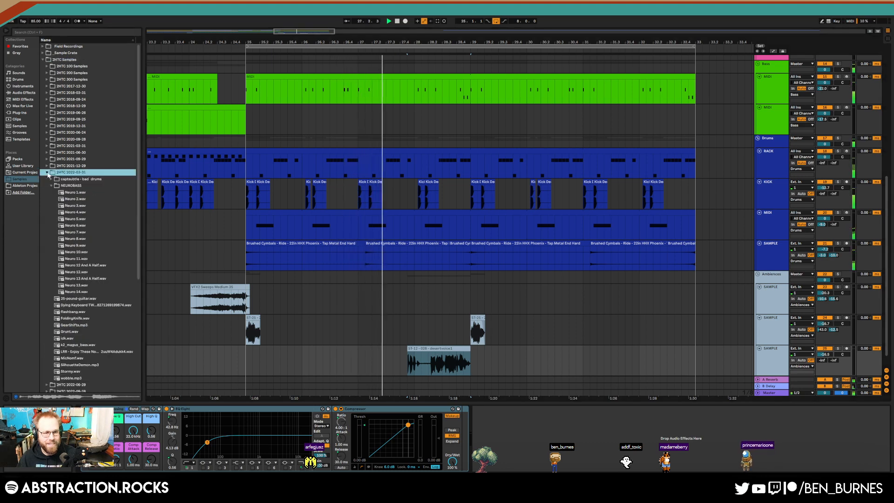
{"action": "left_click", "coordinate": [51, 186]}
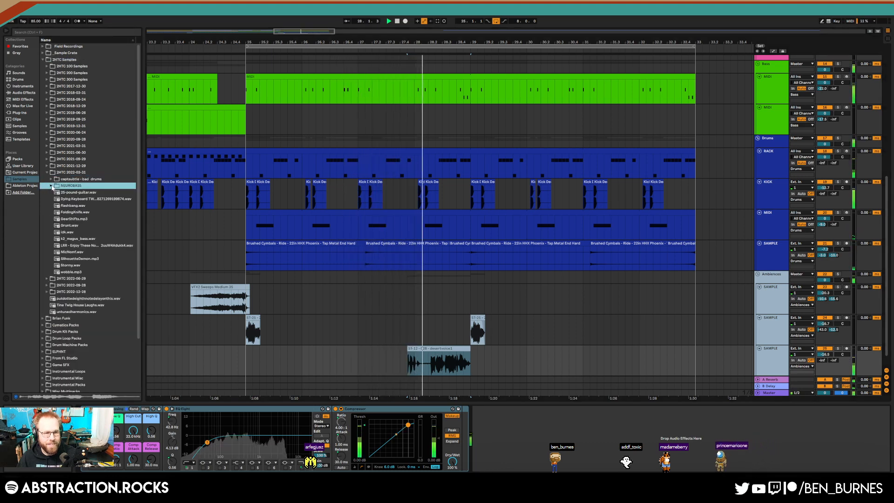
{"action": "left_click", "coordinate": [46, 173]}
{"action": "left_click", "coordinate": [47, 166]}
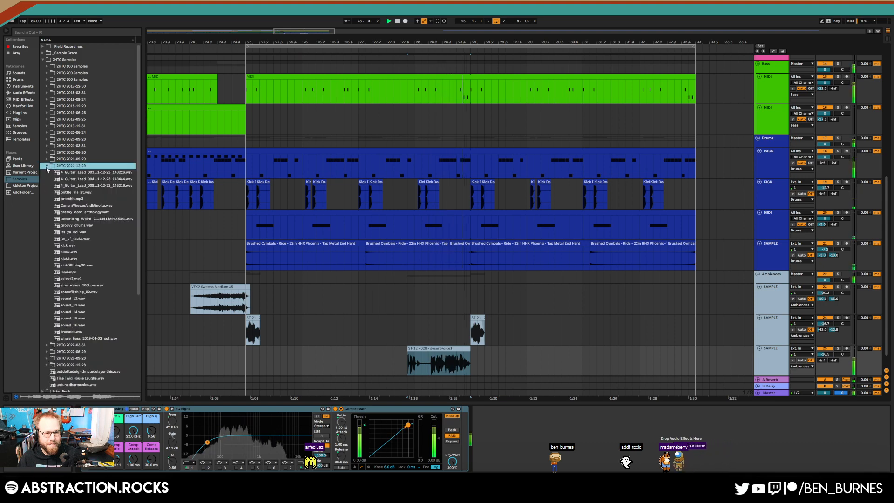
{"action": "left_click", "coordinate": [47, 165]}
{"action": "left_click", "coordinate": [47, 159]}
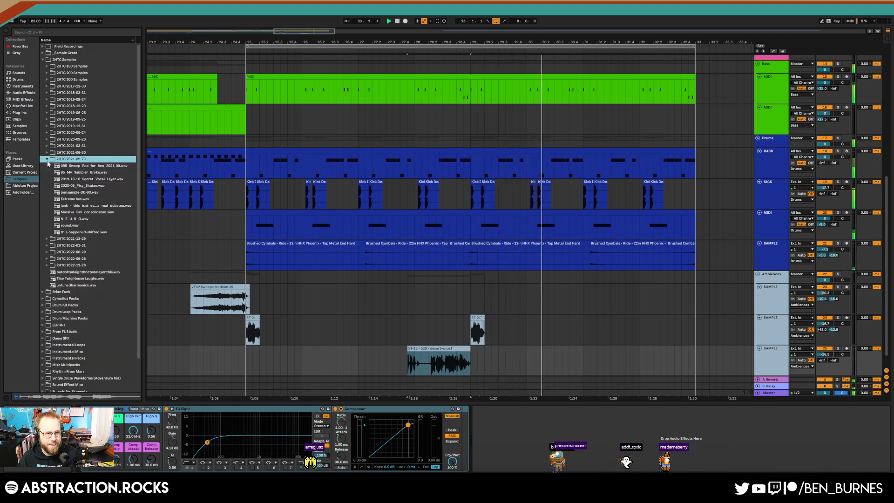
{"action": "left_click", "coordinate": [46, 158]}
{"action": "left_click", "coordinate": [47, 153]}
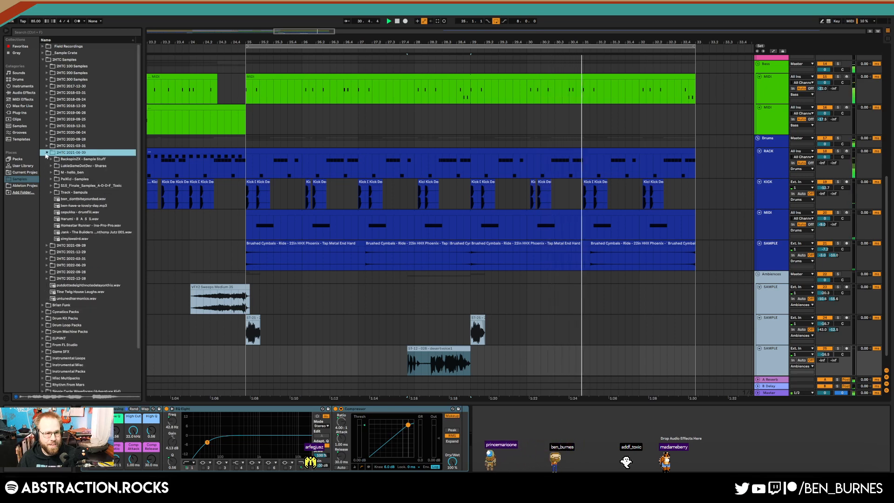
Search the sample library for "berry" and for "mad", and expand the matching Sample Crate results.
{"action": "left_click", "coordinate": [60, 32]}
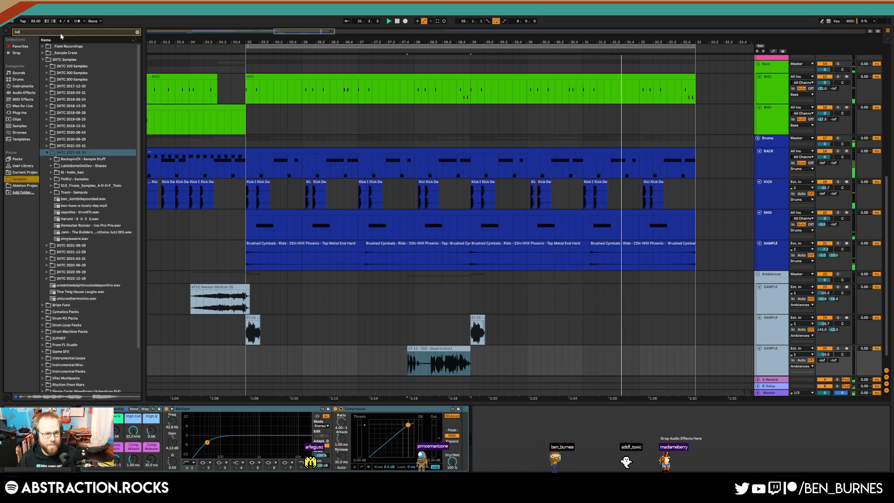
{"action": "type", "text": "berry"}
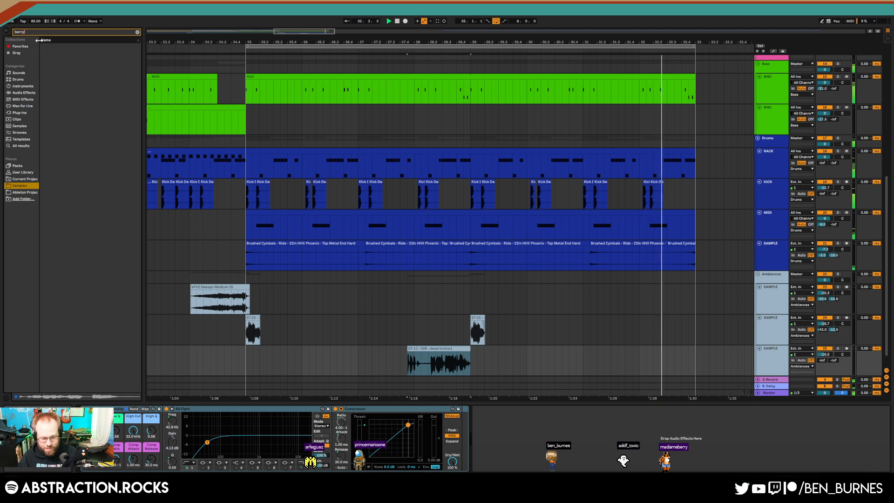
{"action": "key", "text": "BackSpace"}
{"action": "key", "text": "BackSpace"}
{"action": "key", "text": "BackSpace"}
{"action": "key", "text": "BackSpace"}
{"action": "key", "text": "BackSpace"}
{"action": "type", "text": "mad"}
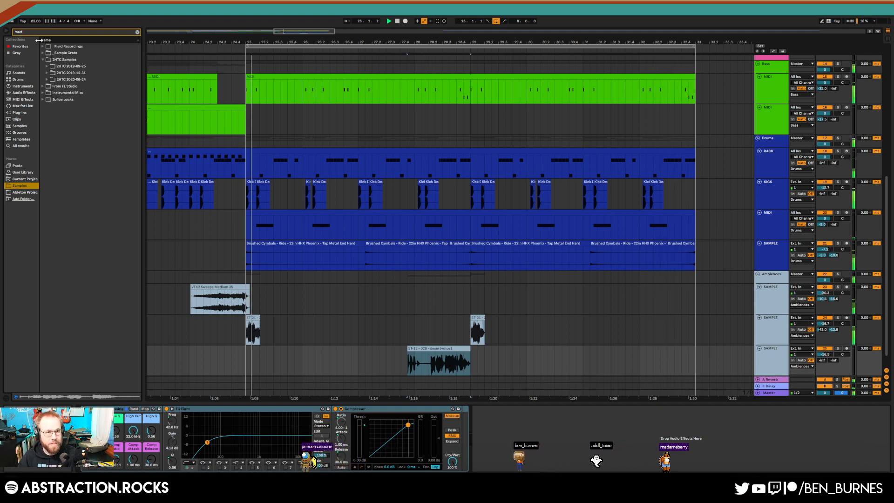
{"action": "left_click", "coordinate": [43, 47]}
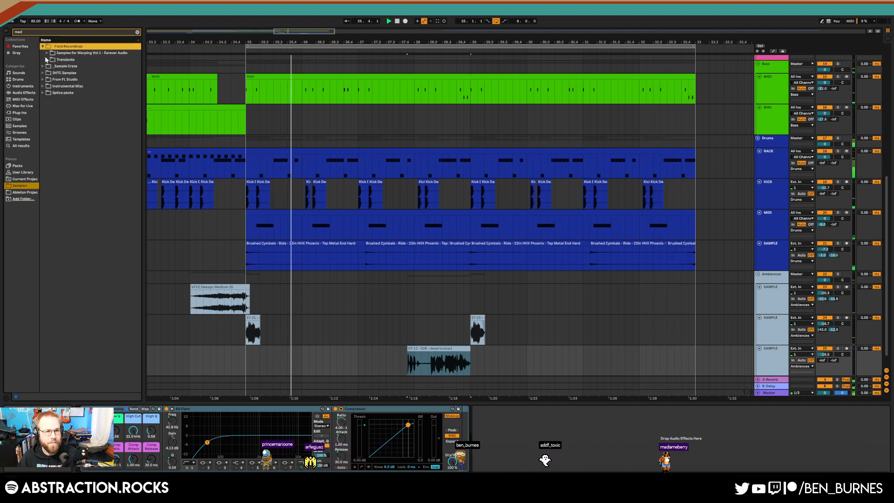
{"action": "left_click", "coordinate": [43, 66]}
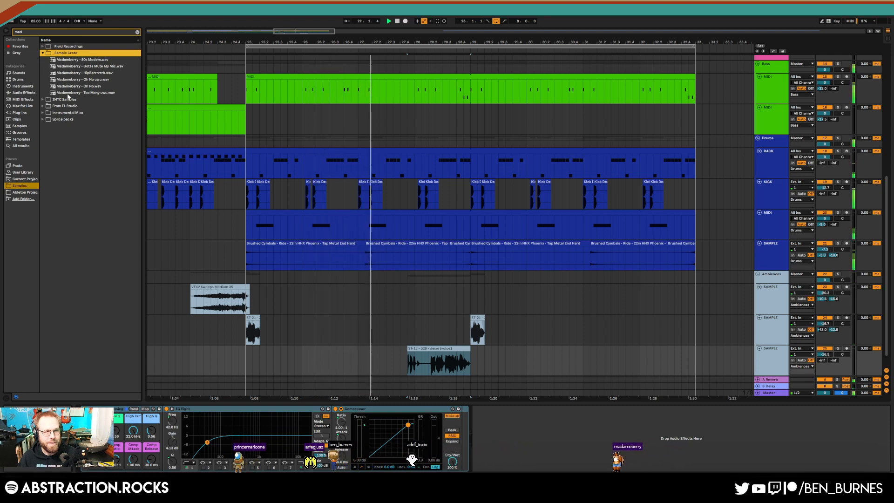
Try the Too Many uwu voice sample after bar 29 on the desertvoice1 track, adjust the track volume, and delete the sample.
{"action": "left_click_drag", "start_coordinate": [65, 93], "coordinate": [515, 351]}
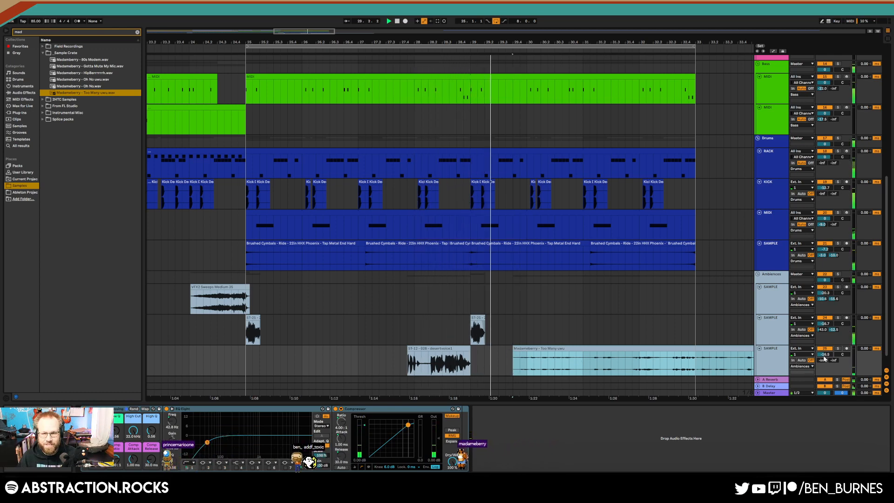
{"action": "mouse_move", "coordinate": [825, 353]}
{"action": "left_mouse_down"}
{"action": "mouse_move", "coordinate": [824, 335]}
{"action": "mouse_move", "coordinate": [825, 355]}
{"action": "left_mouse_up"}
{"action": "left_click", "coordinate": [570, 349]}
{"action": "key", "text": "Delete"}
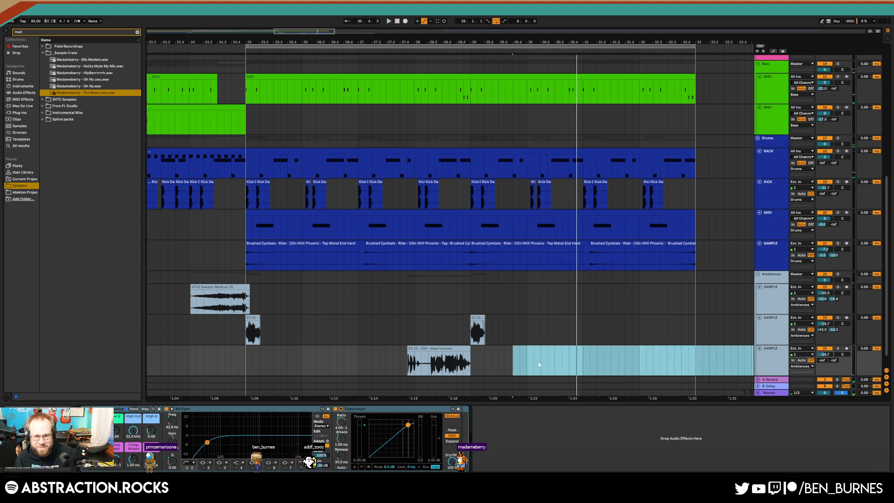
{"action": "left_click", "coordinate": [540, 363]}
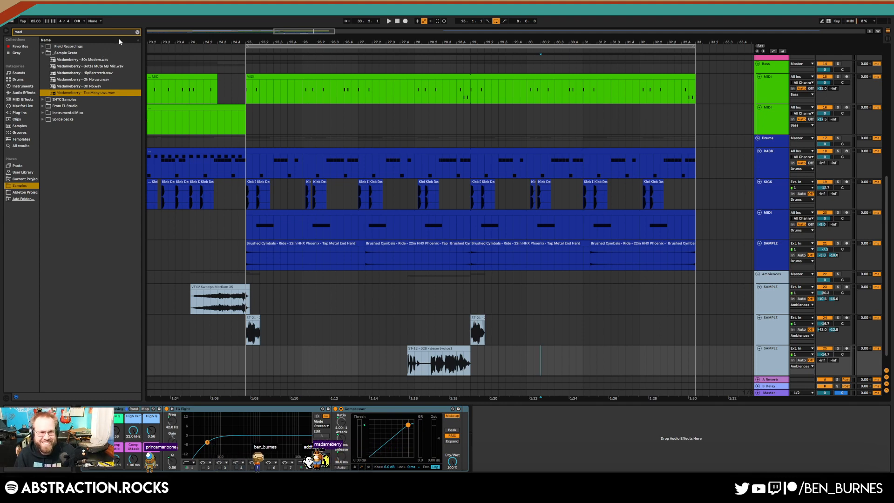
Collapse the Sample Crate folder and clear the browser search.
{"action": "left_click", "coordinate": [94, 79]}
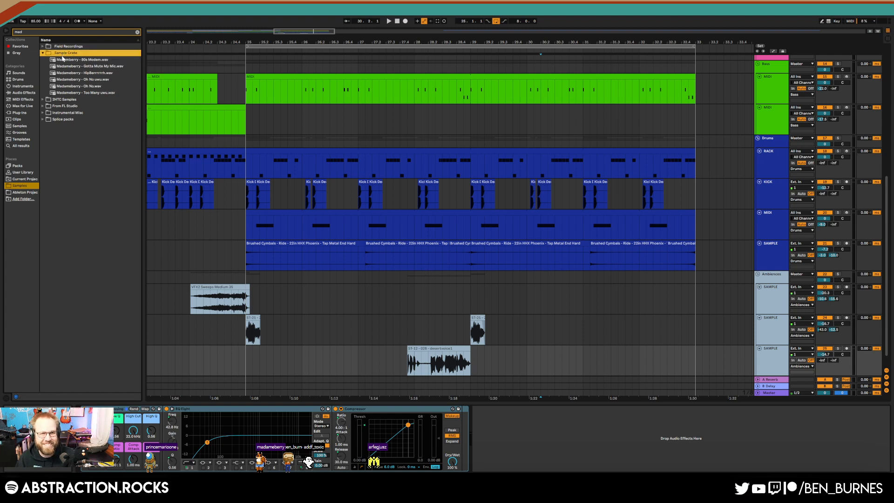
{"action": "key", "text": "Left"}
{"action": "left_click", "coordinate": [137, 32]}
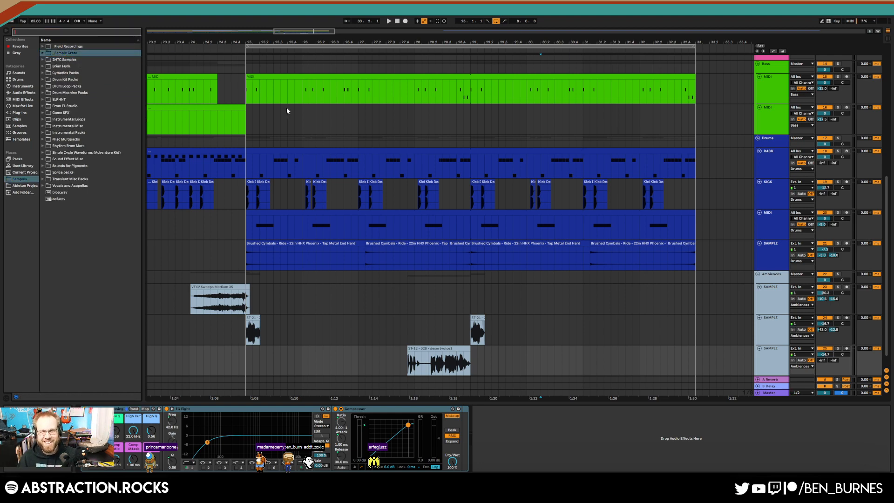
Play the song from an earlier bar and fold the three sample tracks in the Ambiences group.
{"action": "scroll", "coordinate": [406, 223], "scroll_direction": "down", "scroll_amount": 3}
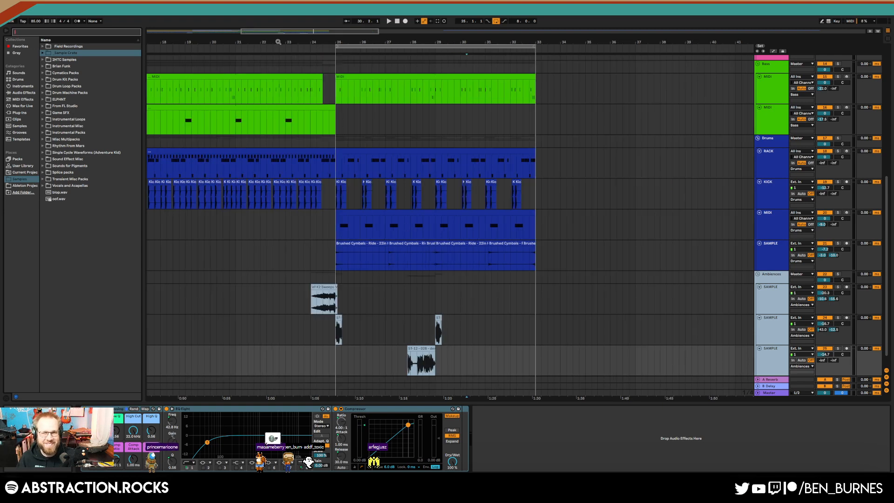
{"action": "scroll", "coordinate": [490, 361], "scroll_direction": "down", "scroll_amount": 3}
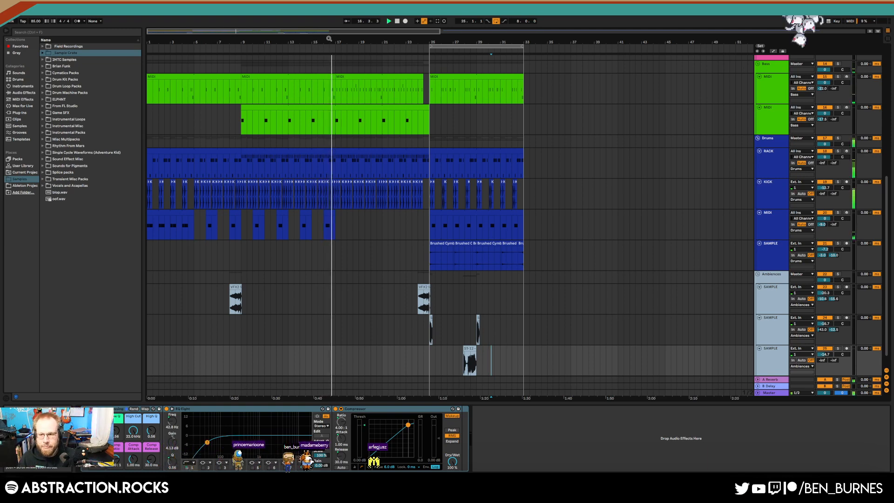
{"action": "left_click", "coordinate": [838, 320]}
{"action": "left_click", "coordinate": [826, 324]}
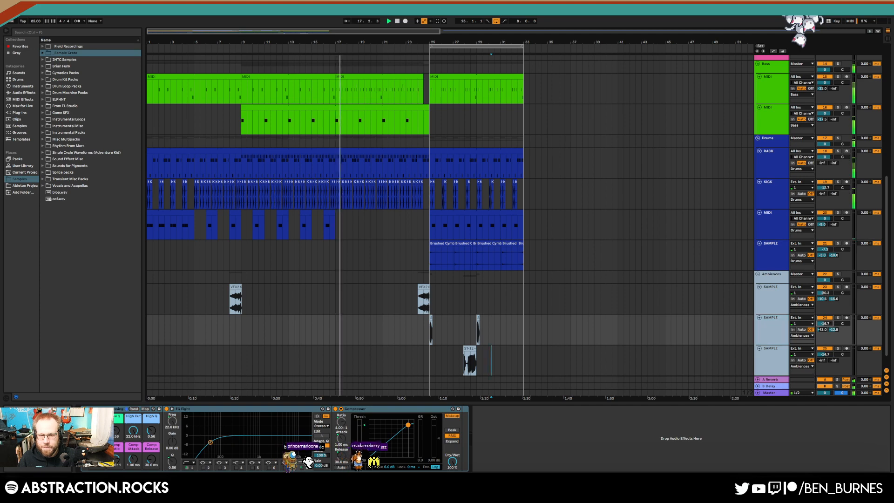
{"action": "scroll", "coordinate": [500, 245], "scroll_direction": "up", "scroll_amount": 2}
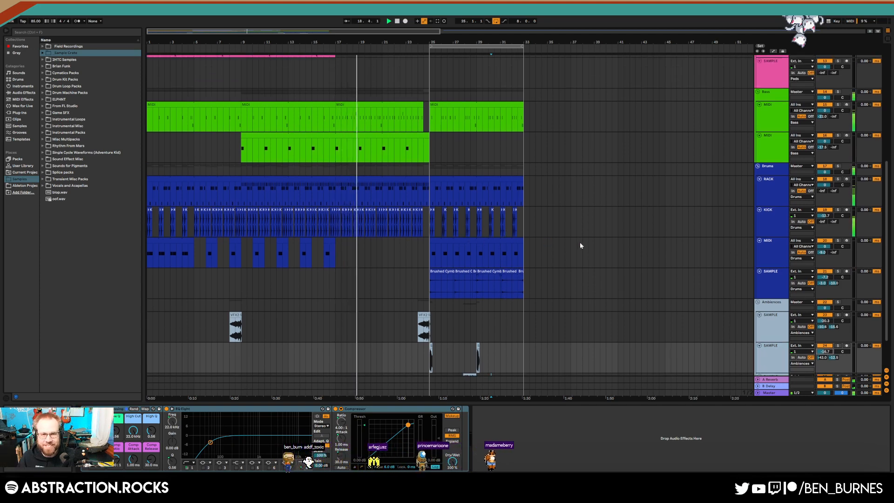
{"action": "scroll", "coordinate": [582, 252], "scroll_direction": "down", "scroll_amount": 3}
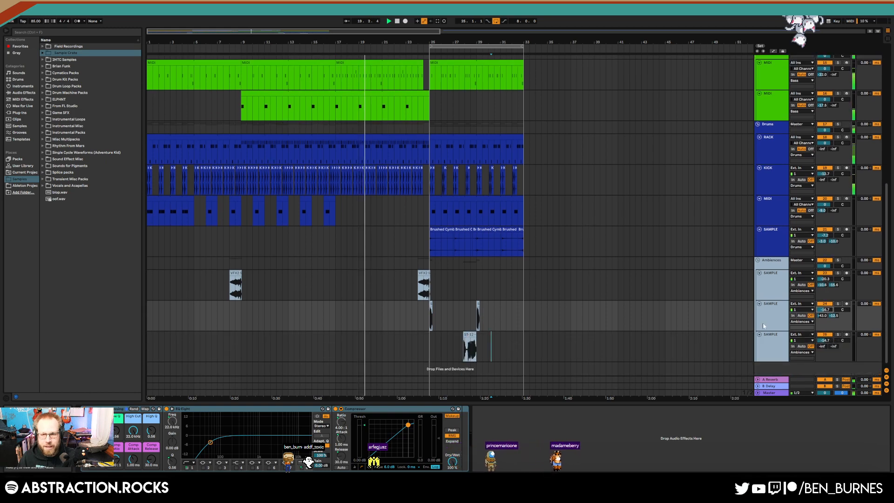
{"action": "left_click", "coordinate": [771, 336]}
{"action": "left_click", "coordinate": [770, 278], "text": "shift"}
{"action": "left_click", "coordinate": [759, 273]}
{"action": "scroll", "coordinate": [640, 306], "scroll_direction": "up", "scroll_amount": 3}
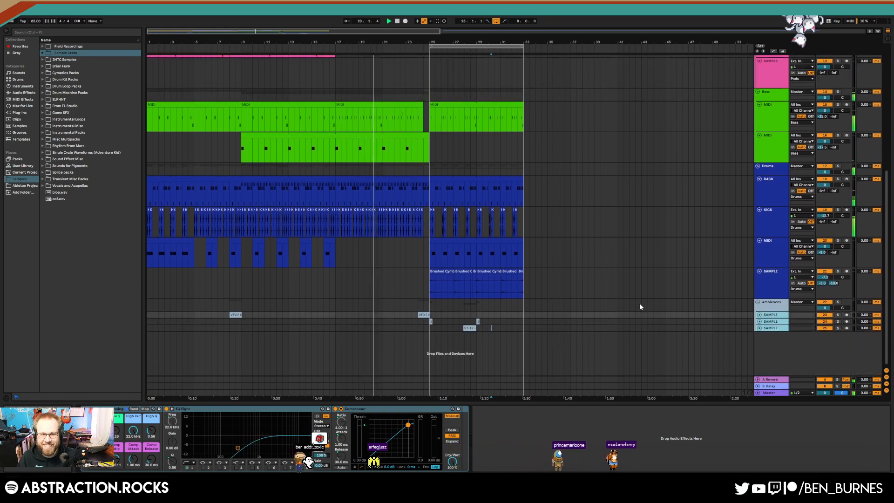
Lower the ride track's volume and lead into bar 25 with a copy of its short clip before bar 29, extended back to bar 24.
{"action": "scroll", "coordinate": [638, 303], "scroll_direction": "up", "scroll_amount": 2}
{"action": "left_click", "coordinate": [762, 304]}
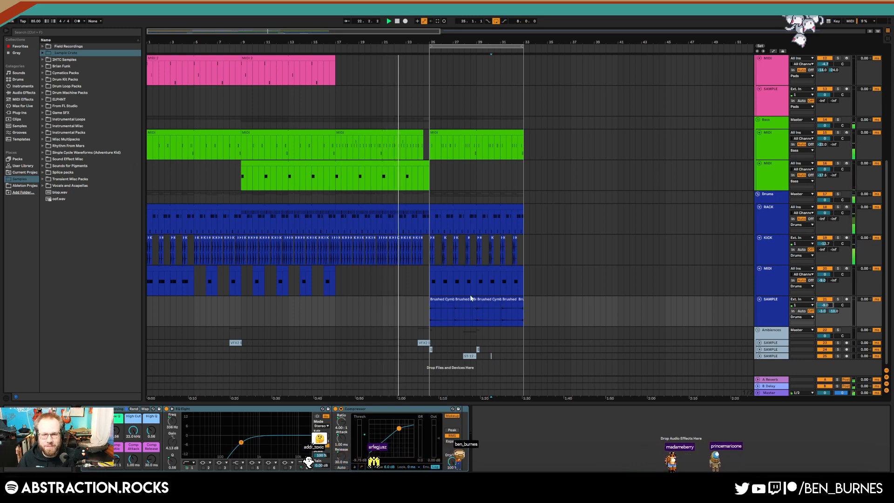
{"action": "left_click", "coordinate": [474, 311]}
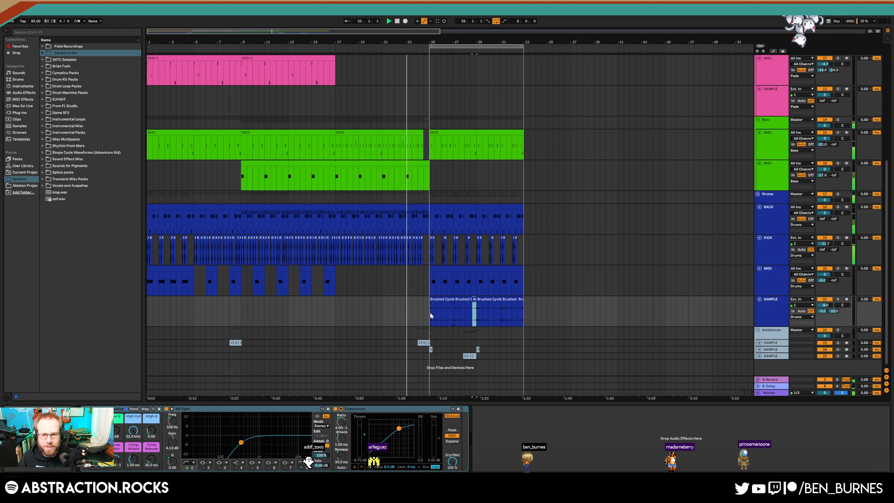
{"action": "scroll", "coordinate": [430, 312], "scroll_direction": "up", "scroll_amount": 5}
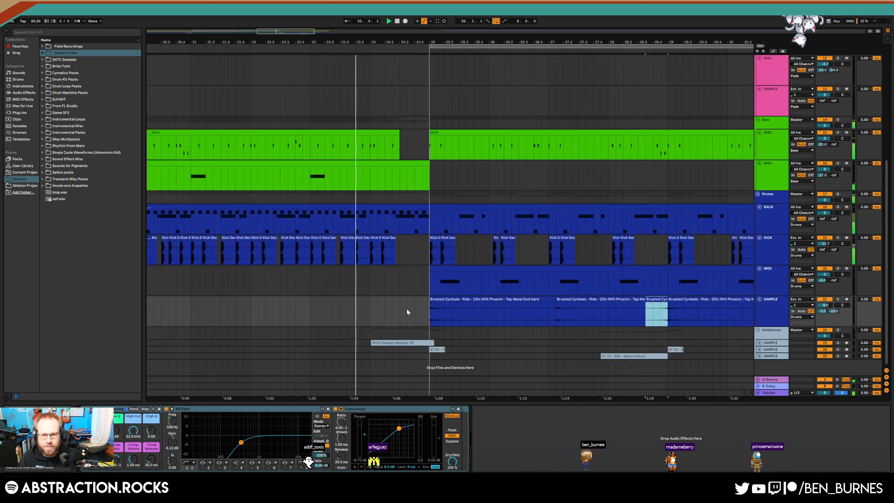
{"action": "left_click", "coordinate": [407, 312]}
{"action": "key", "text": "ctrl+v"}
{"action": "left_click_drag", "start_coordinate": [409, 300], "coordinate": [372, 301]}
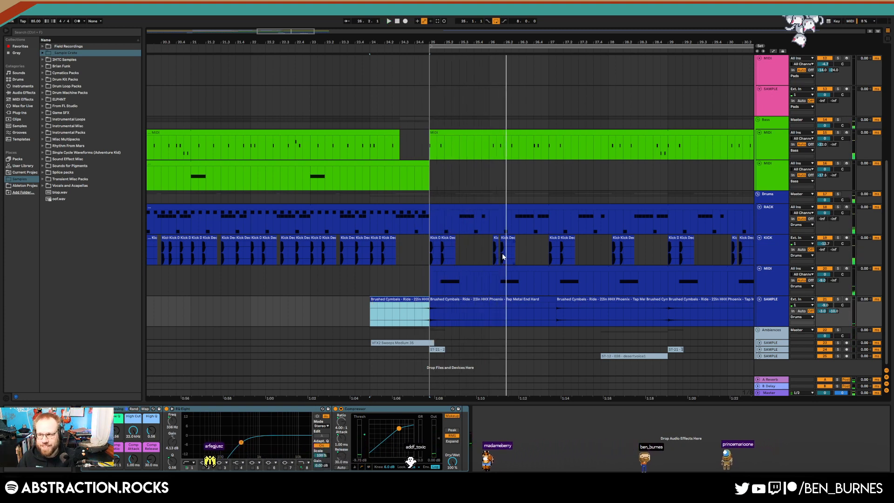
In the drum RACK clip starting at bar 25, delete the hat note after beat 1.4 and the first two hat notes after beat 2.4.
{"action": "left_click_drag", "start_coordinate": [431, 219], "coordinate": [488, 219]}
{"action": "double_click", "coordinate": [483, 208]}
{"action": "left_click", "coordinate": [568, 284]}
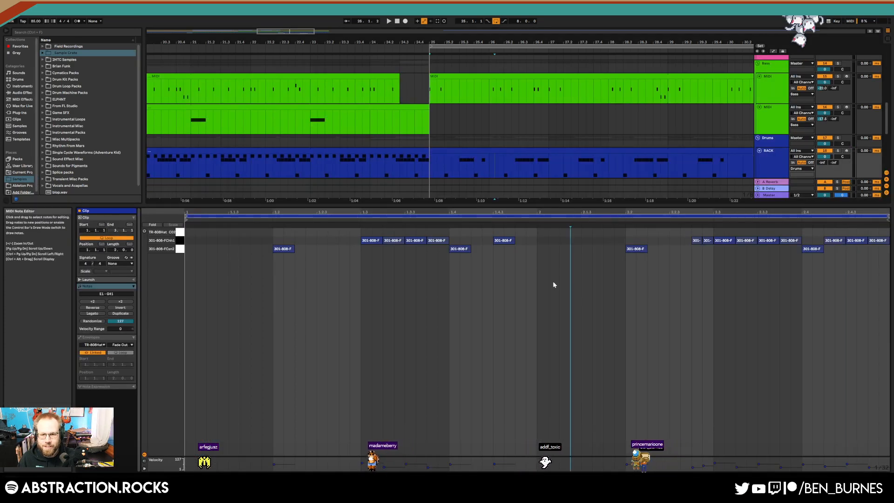
{"action": "left_click", "coordinate": [503, 240]}
{"action": "key", "text": "Delete"}
{"action": "left_click_drag", "start_coordinate": [836, 228], "coordinate": [853, 246]}
{"action": "key", "text": "Delete"}
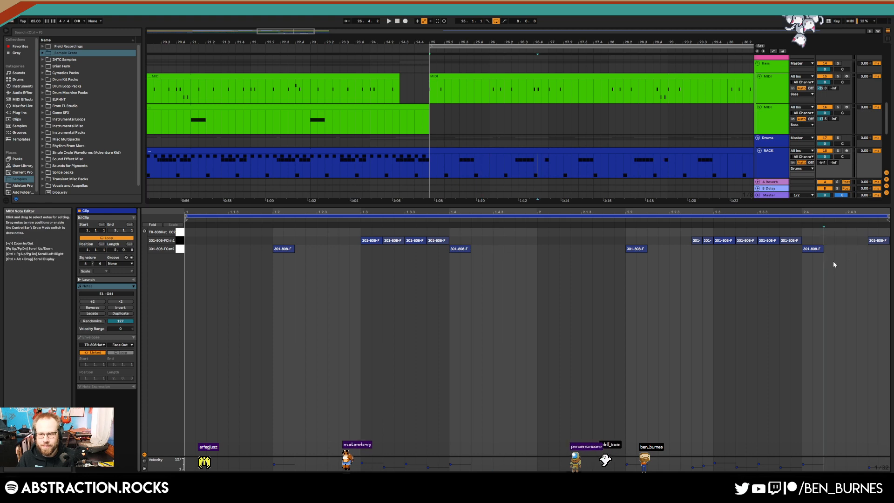
{"action": "left_click", "coordinate": [833, 264]}
{"action": "key", "text": "shift+Tab"}
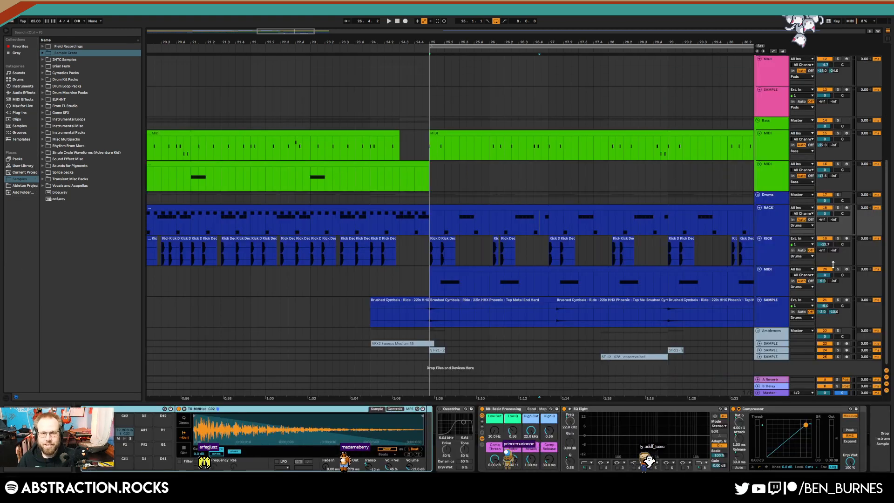
In the Chill Arp clip starting at bar 25, deactivate the D#3 notes at beats 1.4 and 3.4 and the A#3 notes at 2.4 and 4.4.
{"action": "left_click_drag", "start_coordinate": [302, 33], "coordinate": [330, 28]}
{"action": "scroll", "coordinate": [348, 241], "scroll_direction": "up", "scroll_amount": 2}
{"action": "scroll", "coordinate": [348, 241], "scroll_direction": "up", "scroll_amount": 3}
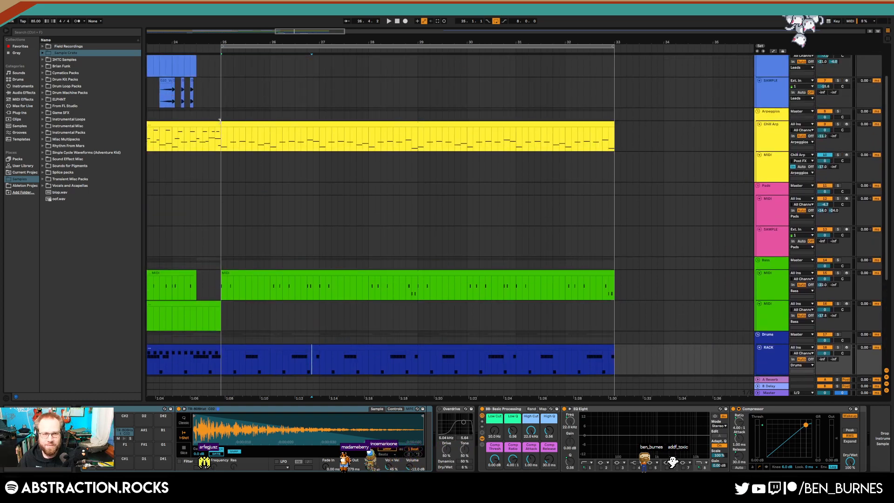
{"action": "double_click", "coordinate": [228, 139]}
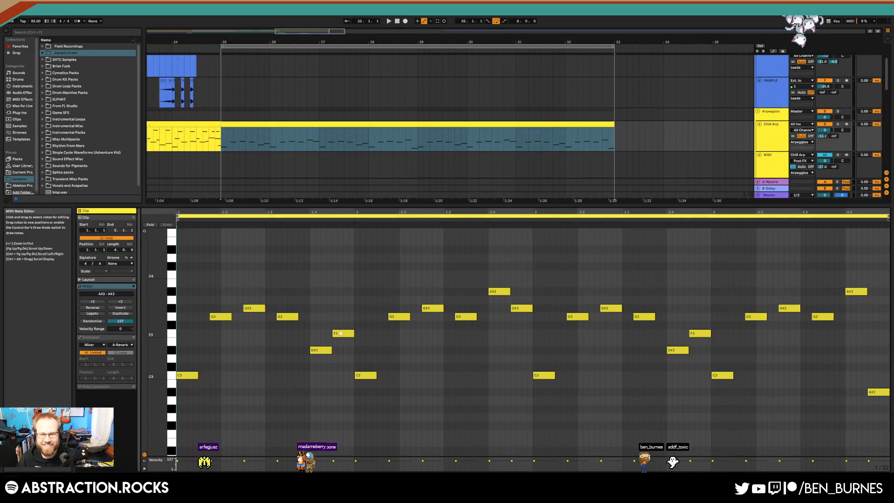
{"action": "left_click_drag", "start_coordinate": [309, 315], "coordinate": [335, 369]}
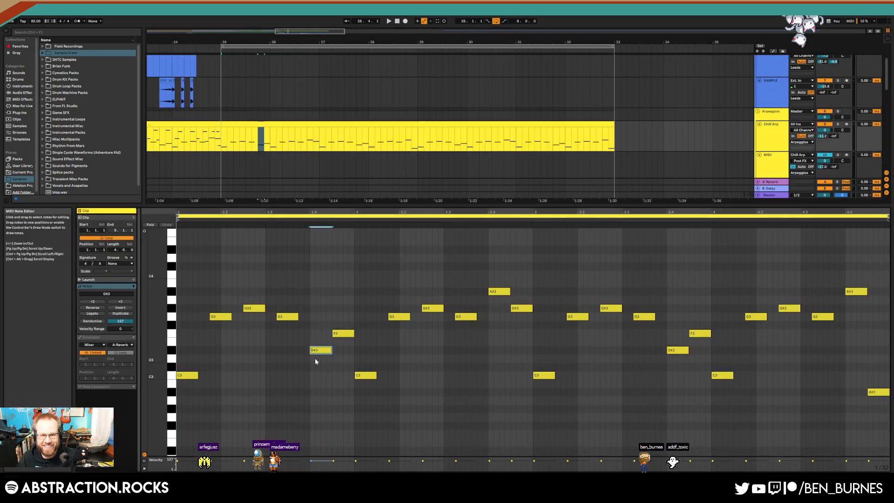
{"action": "left_click_drag", "start_coordinate": [498, 265], "coordinate": [498, 301]}
{"action": "left_click_drag", "start_coordinate": [667, 337], "coordinate": [680, 353]}
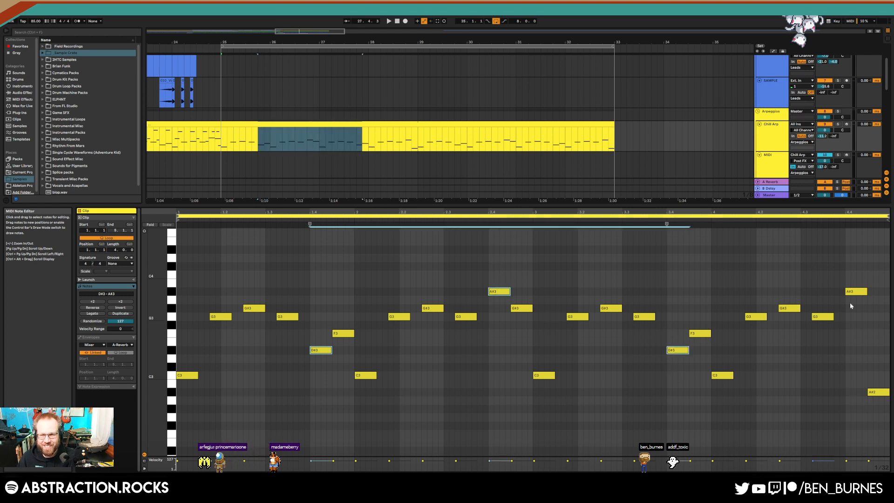
{"action": "left_click_drag", "start_coordinate": [848, 274], "coordinate": [856, 293]}
{"action": "key", "text": "space"}
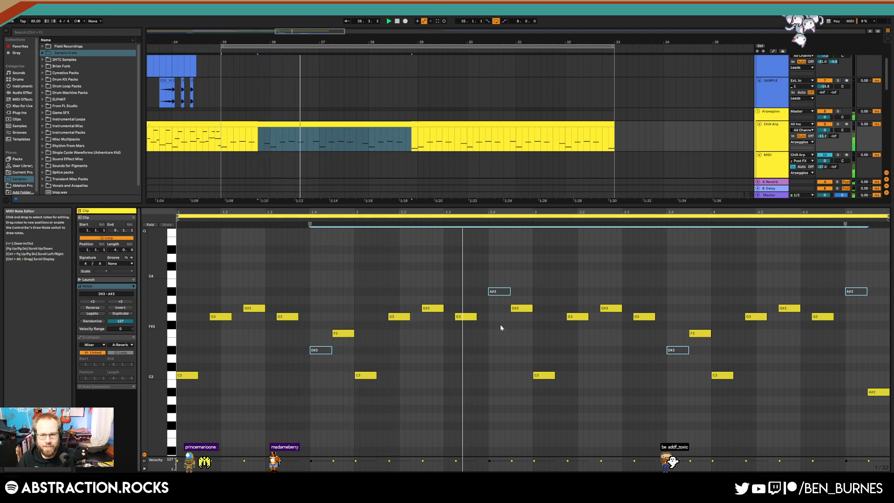
Build a quick run of short C3, D#3 and G3 notes around beat 2.4, ending on the reactivated, shortened A#3 note.
{"action": "left_click", "coordinate": [491, 359]}
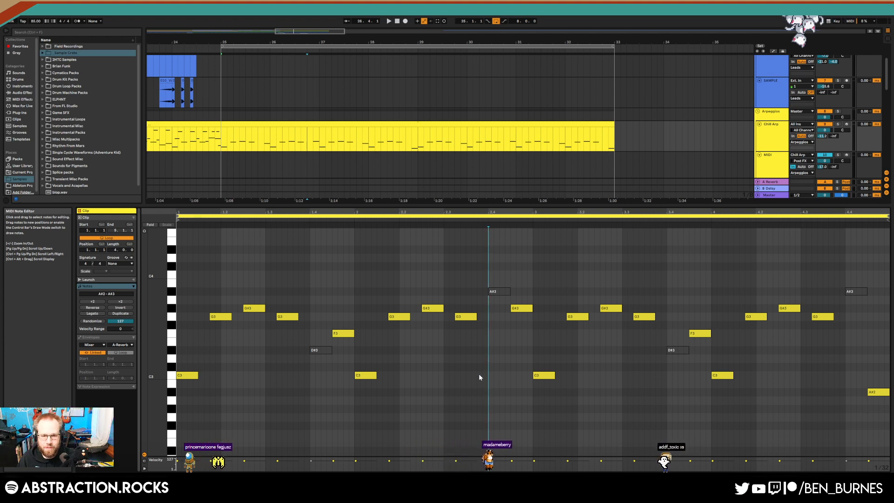
{"action": "double_click", "coordinate": [479, 375]}
{"action": "double_click", "coordinate": [485, 350]}
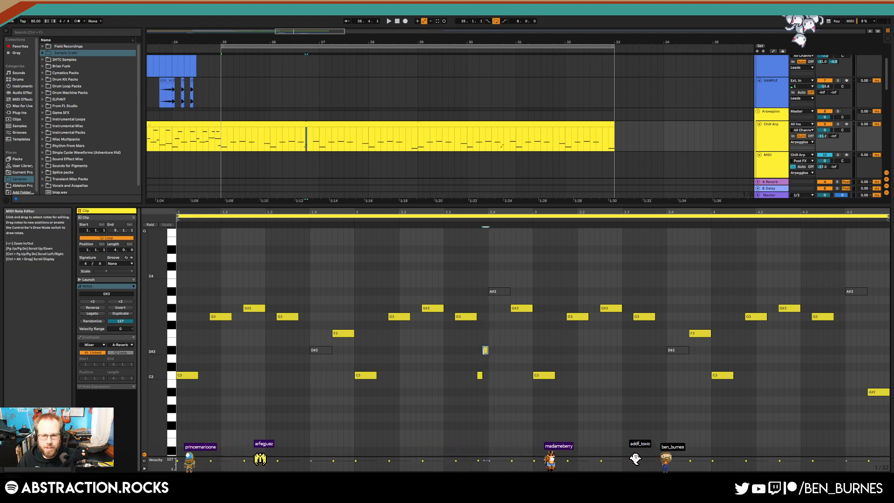
{"action": "double_click", "coordinate": [491, 317]}
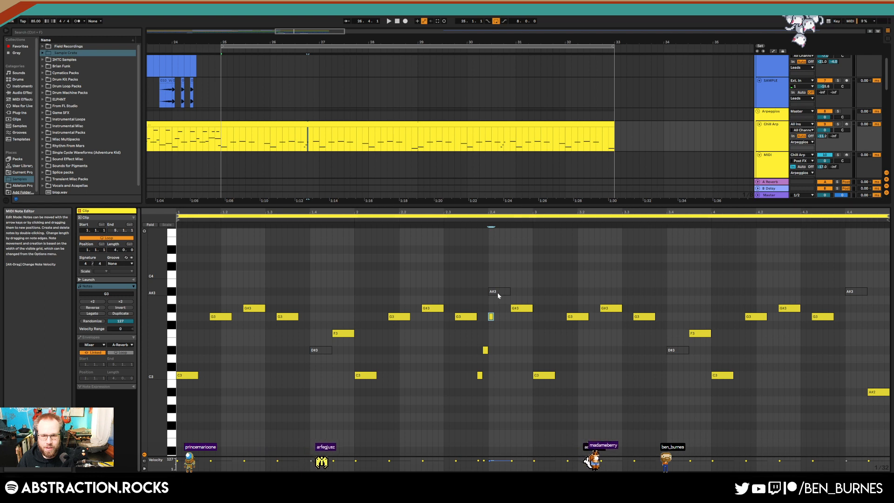
{"action": "left_click_drag", "start_coordinate": [497, 293], "coordinate": [504, 293]}
{"action": "key", "text": "0"}
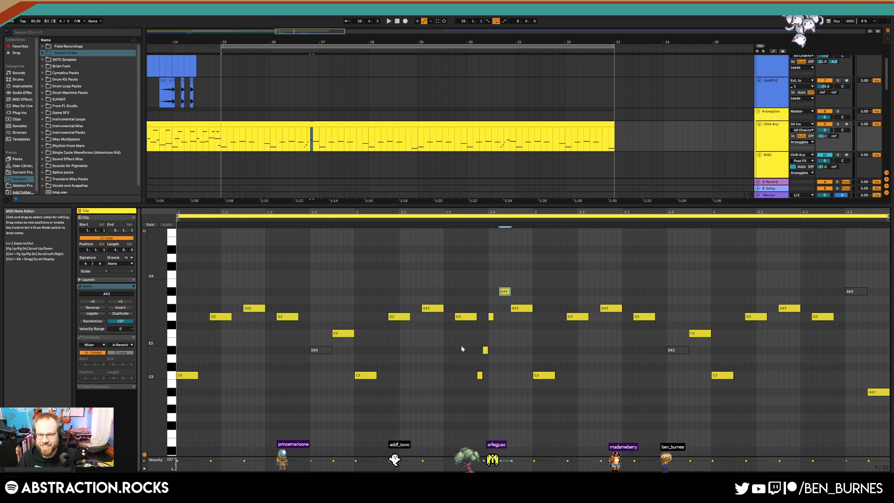
Nudge the short C3, D#3 and G3 notes one grid step later against the A#3 and play the section.
{"action": "left_click_drag", "start_coordinate": [485, 306], "coordinate": [469, 365]}
{"action": "key", "text": "Right"}
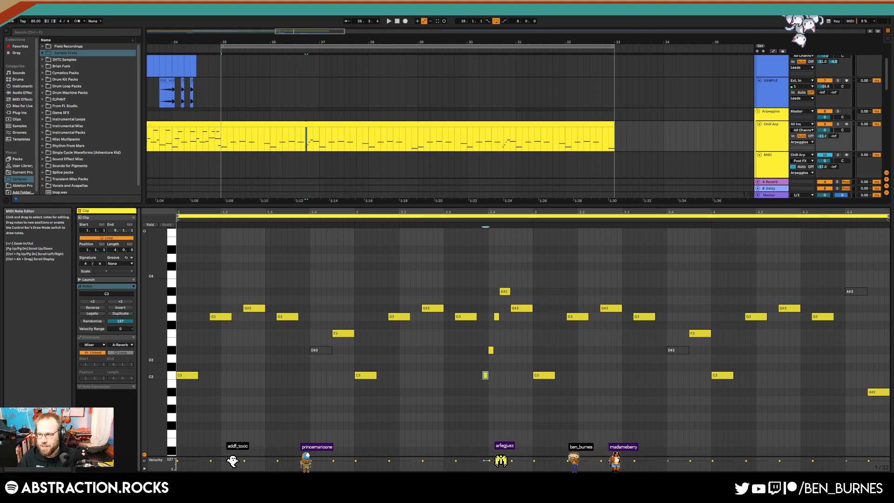
{"action": "left_click", "coordinate": [459, 361]}
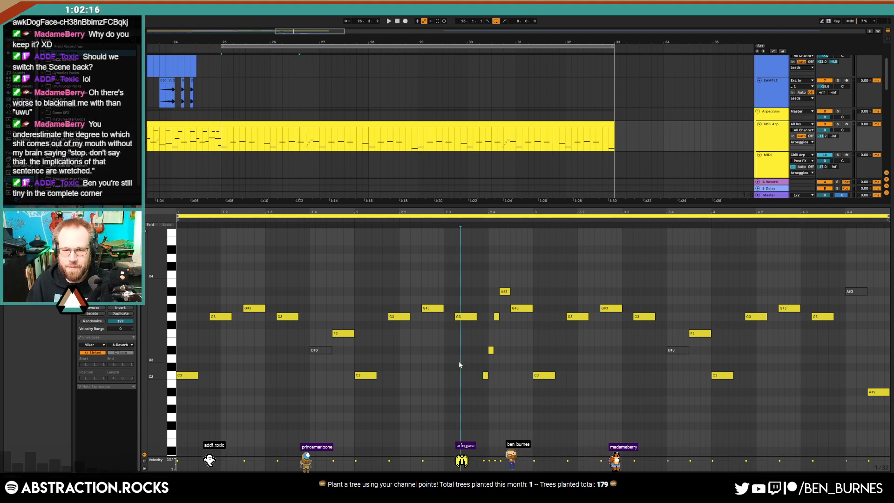
{"action": "key", "text": "space"}
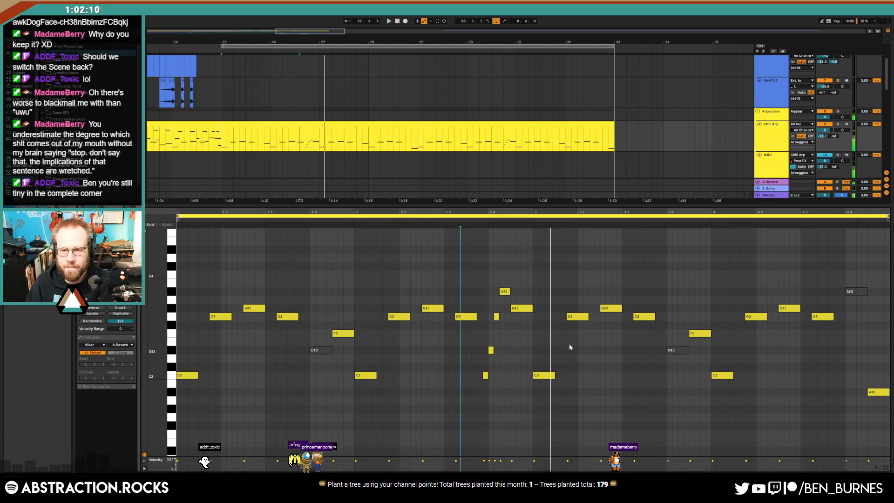
Shift the short run later so its A#3 overlaps the G#3's start, remove the run's C3, and play it.
{"action": "left_click_drag", "start_coordinate": [498, 371], "coordinate": [501, 386]}
{"action": "key", "text": "Right"}
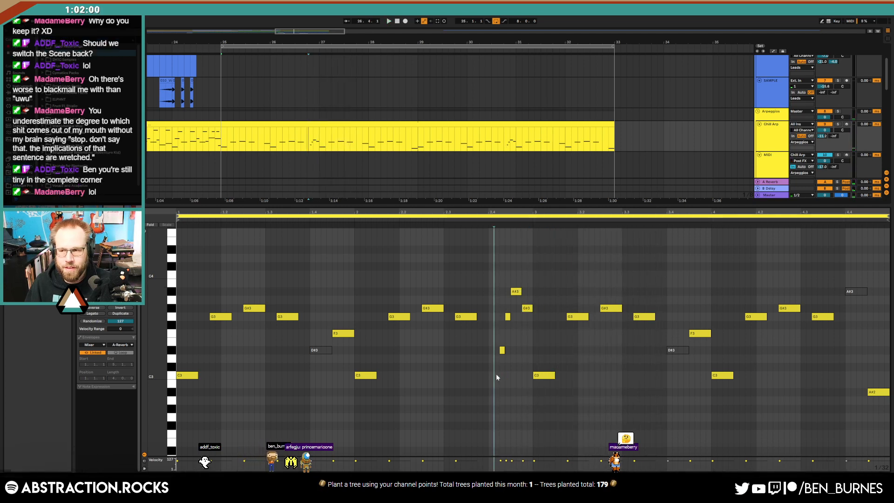
{"action": "key", "text": "space"}
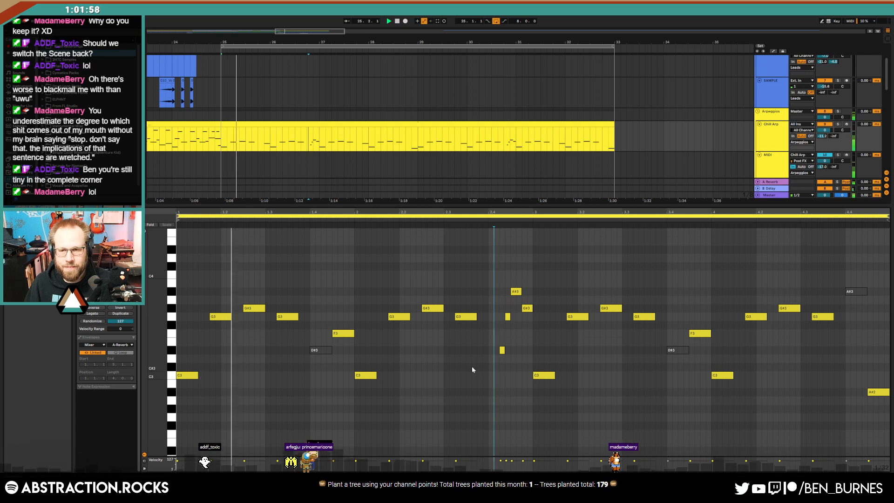
Unfold the second sample track in the Ambiences group and lower its volume.
{"action": "key", "text": "shift+Tab"}
{"action": "scroll", "coordinate": [375, 326], "scroll_direction": "down", "scroll_amount": 6}
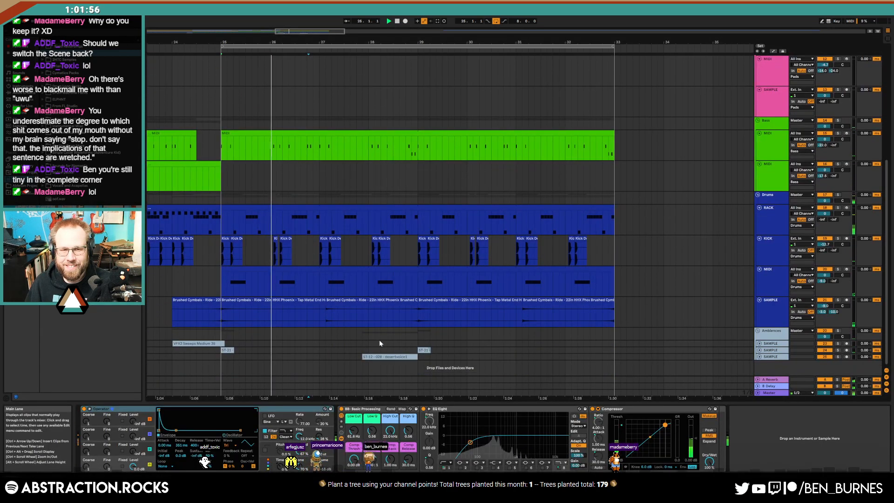
{"action": "left_click", "coordinate": [760, 350]}
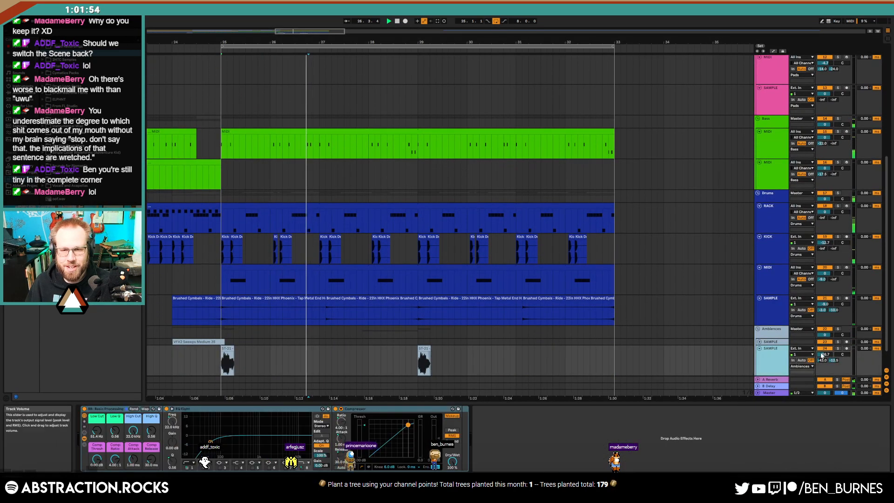
{"action": "left_click_drag", "start_coordinate": [822, 355], "coordinate": [822, 360]}
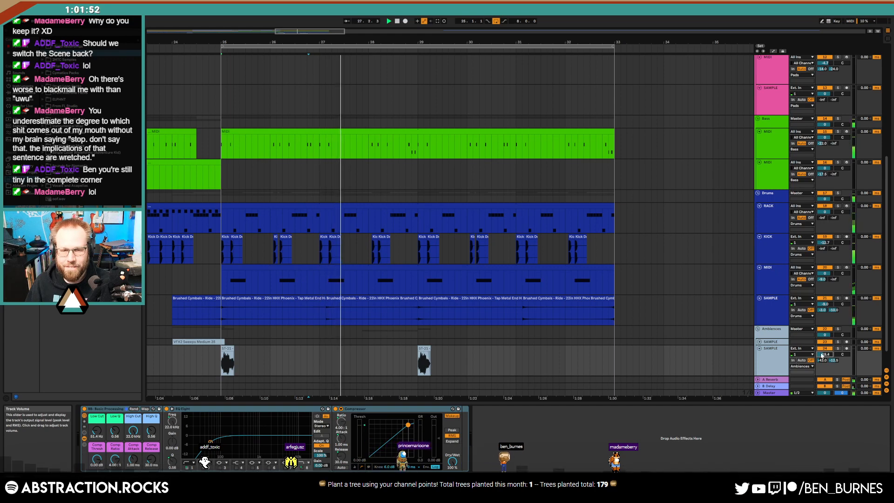
Transpose the F3 note following beat 3.4 in the arpeggio clip up to D#4.
{"action": "key", "text": "shift+Tab"}
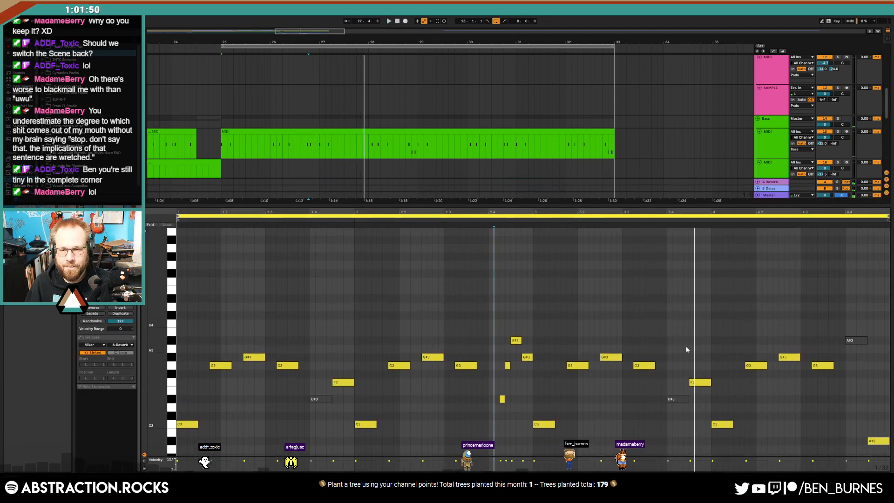
{"action": "key", "text": "space"}
{"action": "left_click", "coordinate": [702, 383]}
{"action": "key", "text": "Up"}
{"action": "key", "text": "Up"}
{"action": "key", "text": "Up"}
{"action": "key", "text": "Up"}
{"action": "key", "text": "Up"}
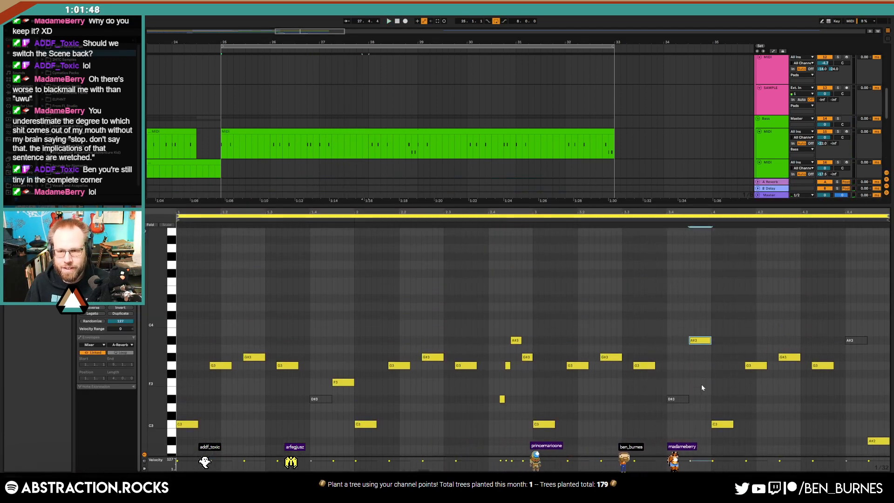
{"action": "key", "text": "Up"}
{"action": "key", "text": "Up"}
{"action": "key", "text": "Up"}
{"action": "key", "text": "Up"}
{"action": "key", "text": "Up"}
Add a short C4 at the end of the D#4 note, shorten the D#4 to meet it, and play the result.
{"action": "double_click", "coordinate": [702, 322]}
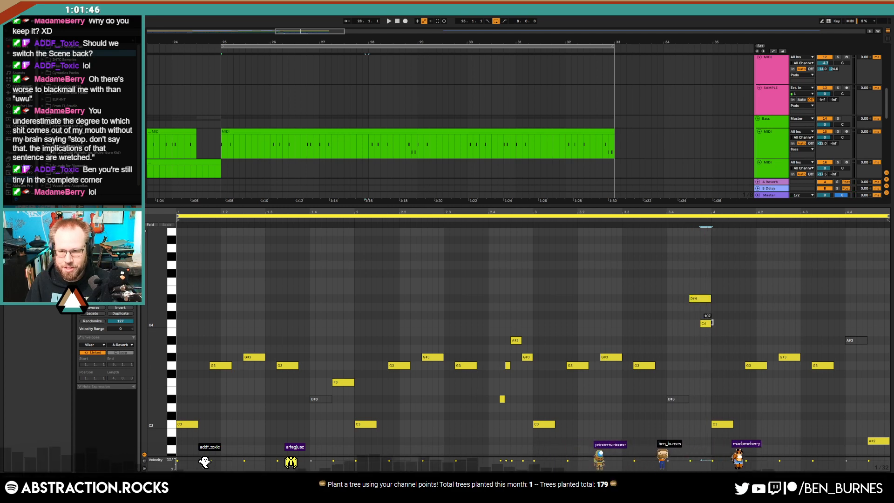
{"action": "left_click", "coordinate": [694, 298]}
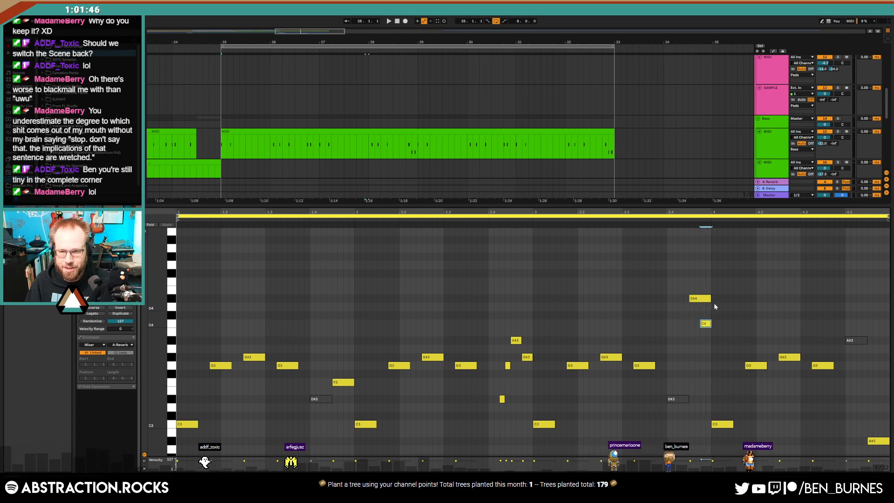
{"action": "left_click", "coordinate": [591, 221]}
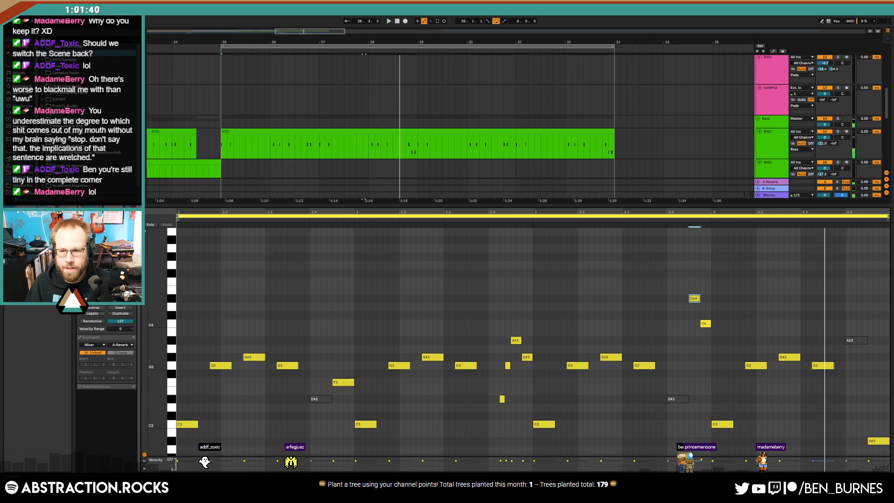
Shorten the G3 note before beat 4.4 and follow it with a rising run of short A#3, C4 and D#4 notes.
{"action": "left_click_drag", "start_coordinate": [834, 366], "coordinate": [823, 366]}
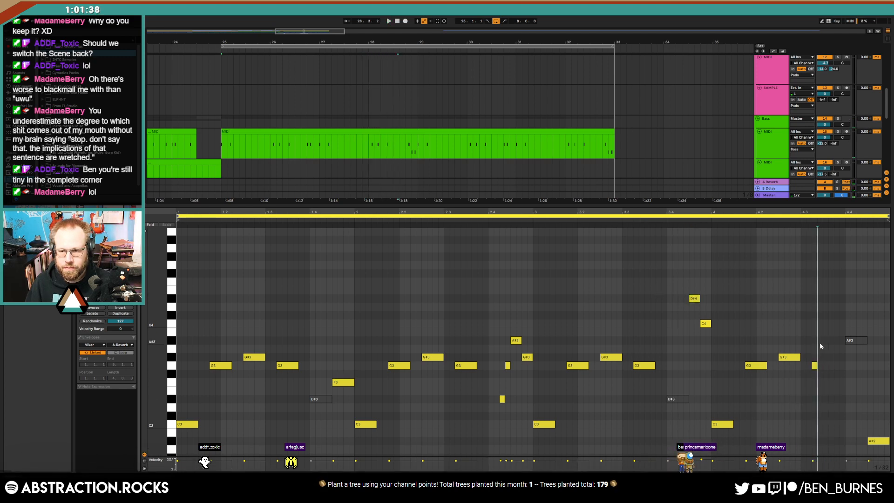
{"action": "double_click", "coordinate": [819, 341]}
{"action": "double_click", "coordinate": [825, 323]}
{"action": "double_click", "coordinate": [831, 298]}
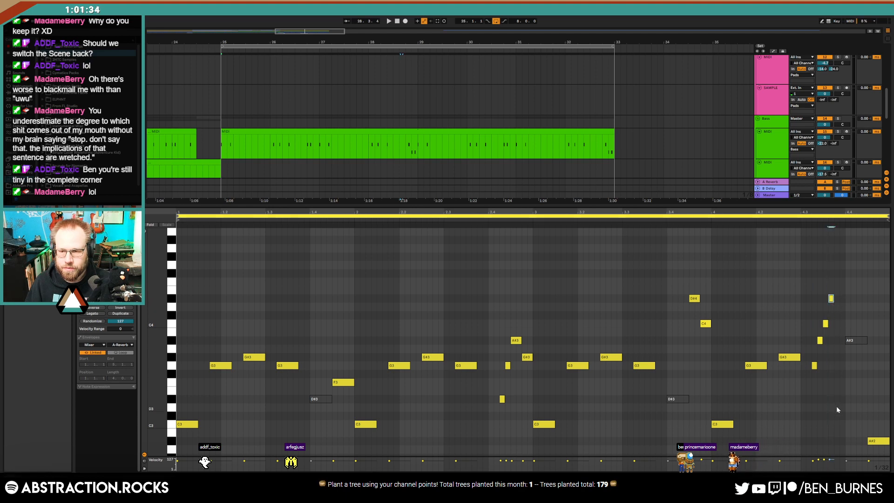
Add two short A#2 notes around beat 4.4, trim the start of the clip's final A#2, and play the section.
{"action": "double_click", "coordinate": [837, 441]}
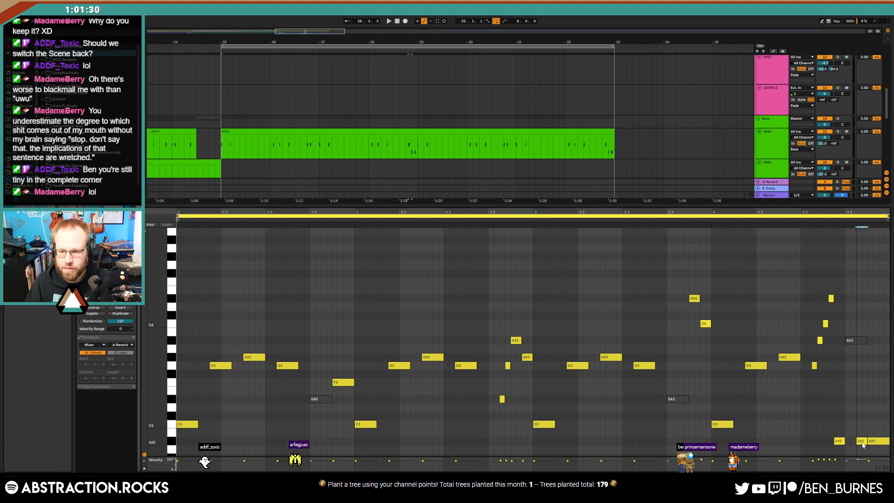
{"action": "left_click", "coordinate": [869, 443]}
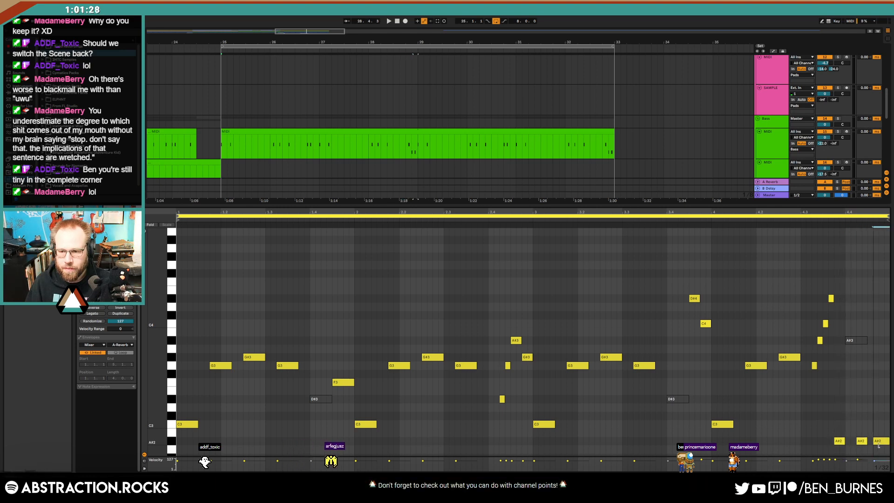
{"action": "scroll", "coordinate": [440, 159], "scroll_direction": "down", "scroll_amount": 2}
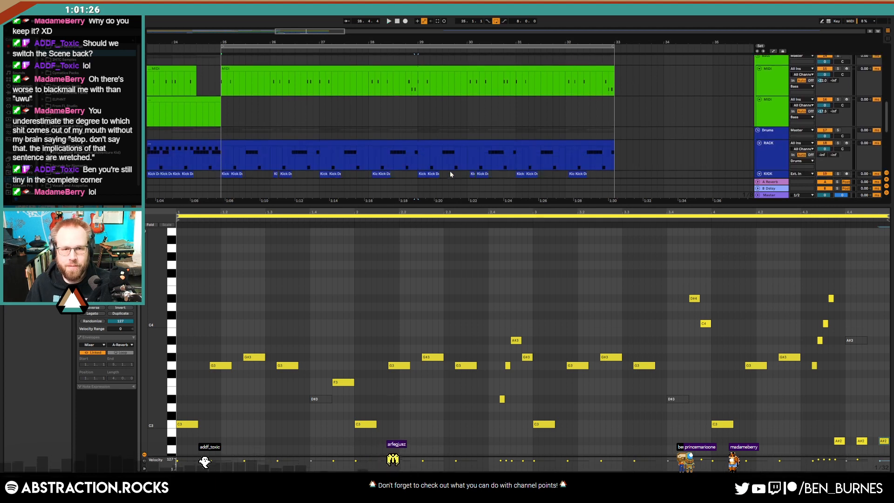
{"action": "key", "text": "space"}
{"action": "key", "text": "shift+Tab"}
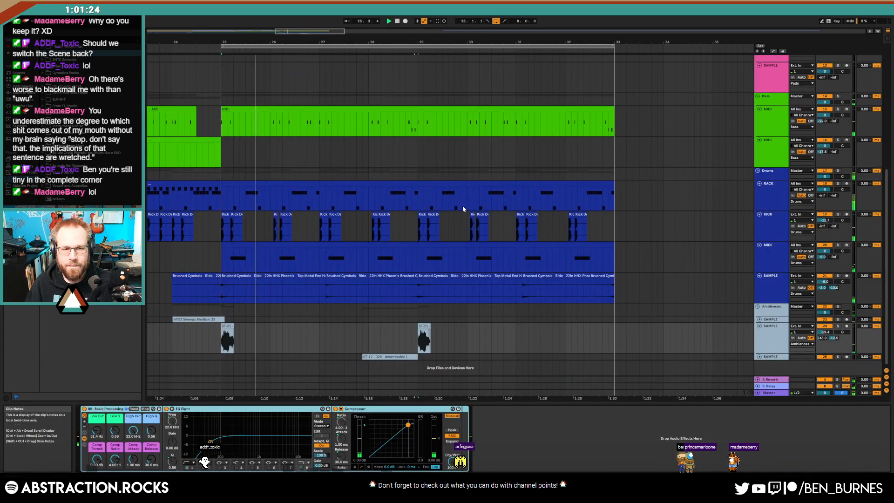
{"action": "key", "text": "space"}
Open ADSR Sample Manager on the SAMPLES track and filter its library by the SNARE tag.
{"action": "left_click", "coordinate": [264, 189]}
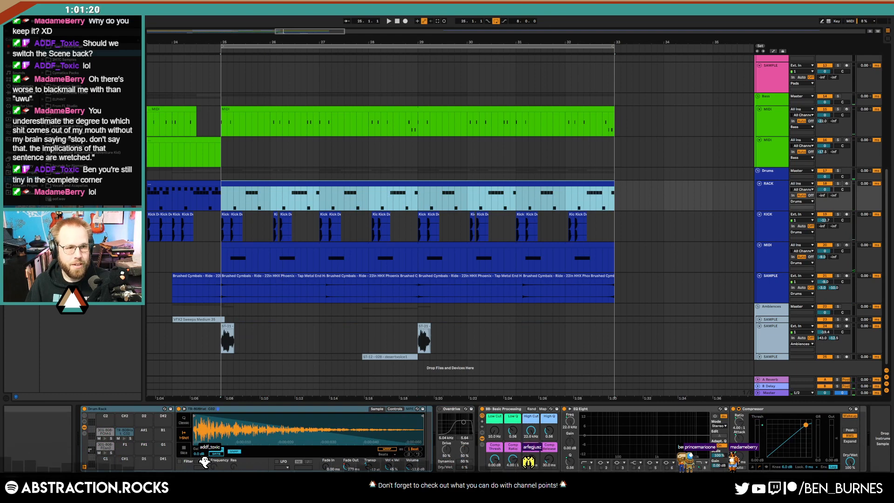
{"action": "key", "text": "ctrl+f"}
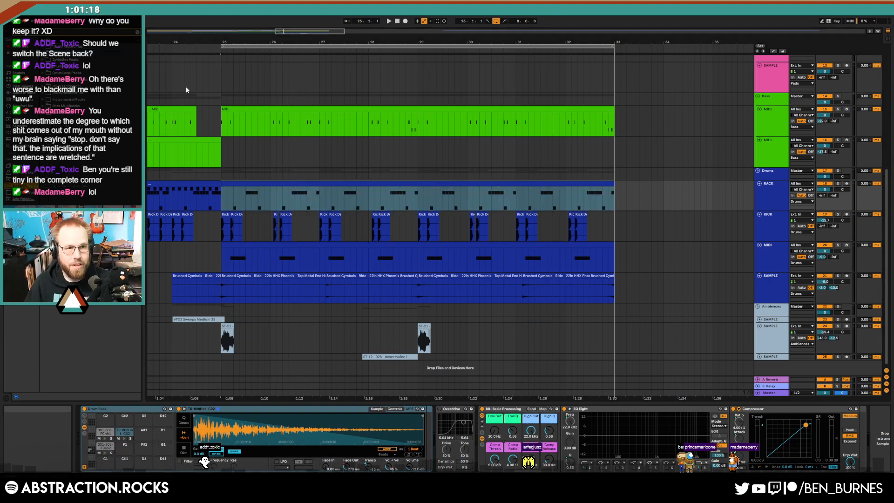
{"action": "scroll", "coordinate": [683, 152], "scroll_direction": "up", "scroll_amount": 5}
{"action": "scroll", "coordinate": [684, 151], "scroll_direction": "up", "scroll_amount": 4}
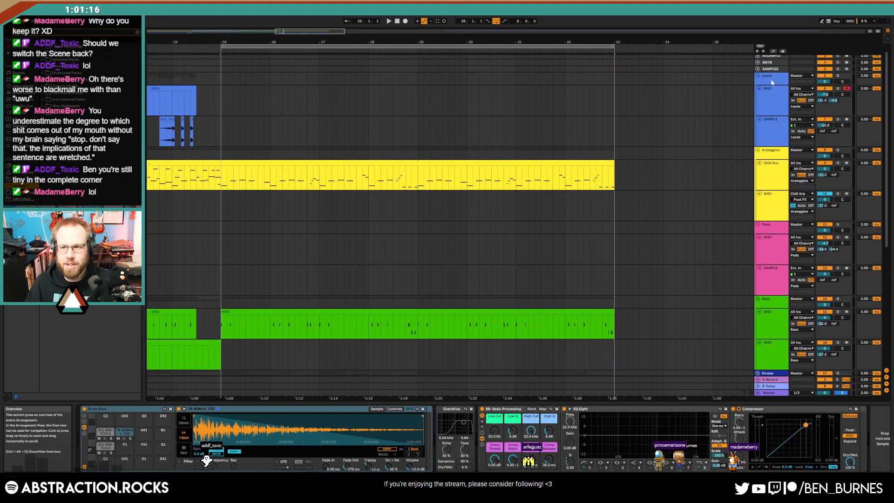
{"action": "left_click", "coordinate": [95, 409]}
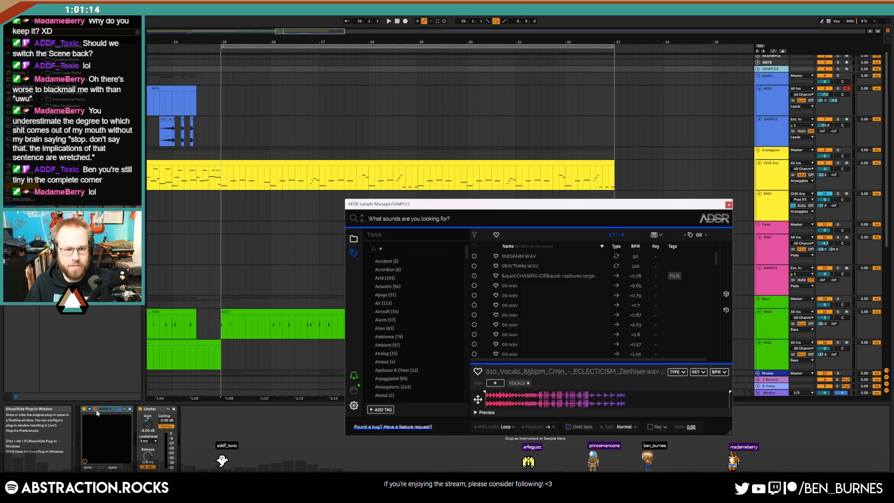
{"action": "type", "text": "s"}
{"action": "left_click", "coordinate": [382, 356]}
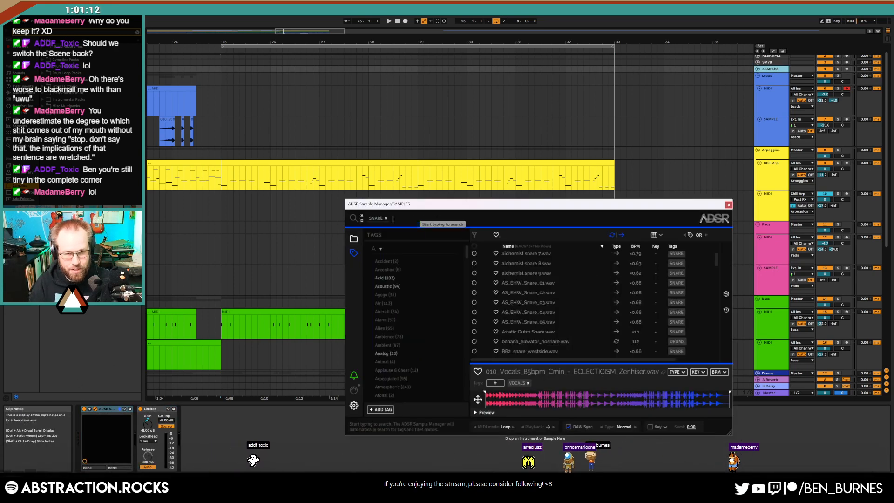
Audition random samples from the SNARE-filtered library to find a suitable rim snare.
{"action": "left_click", "coordinate": [726, 294]}
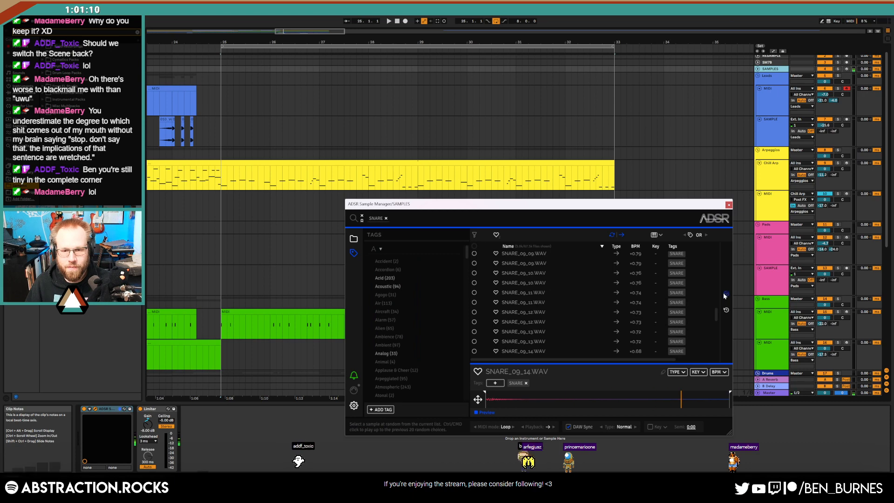
{"action": "left_click", "coordinate": [725, 295]}
{"action": "left_click", "coordinate": [726, 294]}
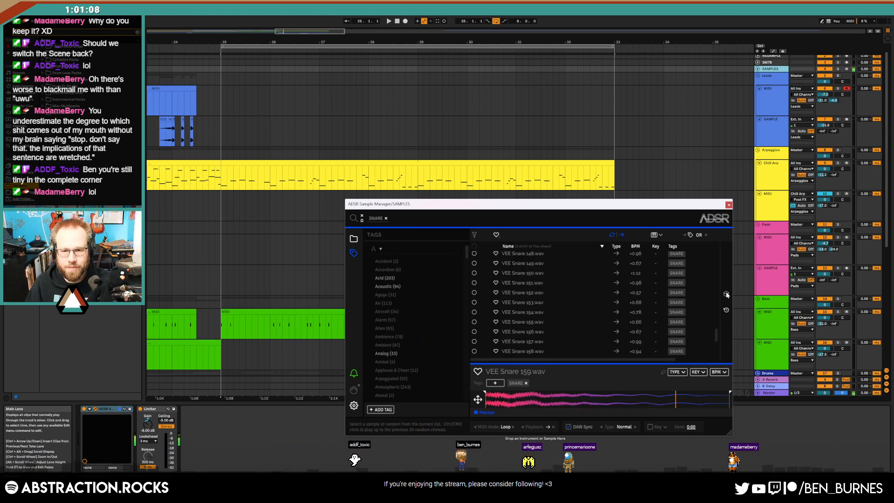
{"action": "left_click", "coordinate": [726, 294]}
{"action": "left_click", "coordinate": [726, 294]}
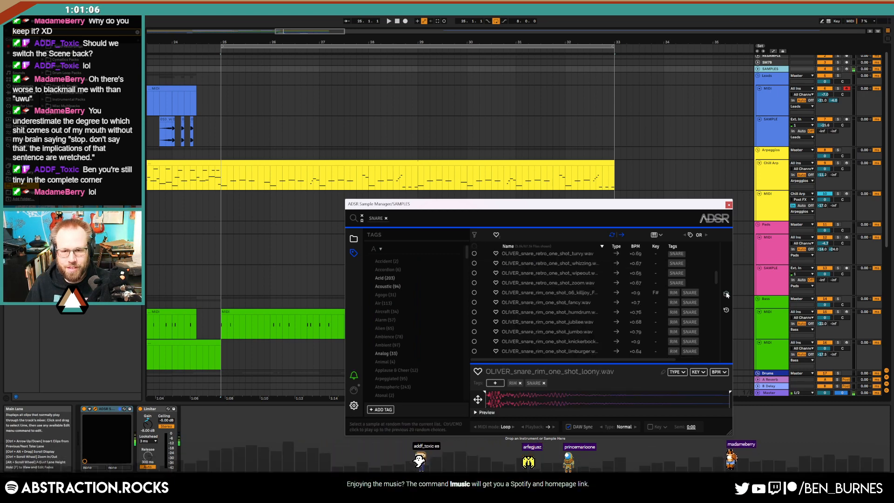
Load OLIVER_snare_rim_one_shot_loony.wav from the sample manager onto a pad of the RACK track's Drum Rack.
{"action": "scroll", "coordinate": [565, 288], "scroll_direction": "down", "scroll_amount": 2}
{"action": "scroll", "coordinate": [555, 285], "scroll_direction": "up", "scroll_amount": 1}
{"action": "scroll", "coordinate": [414, 263], "scroll_direction": "down", "scroll_amount": 1}
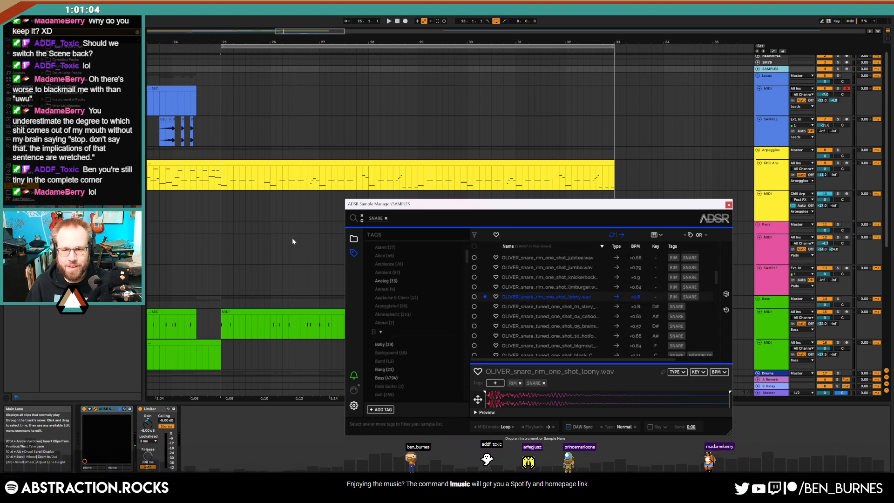
{"action": "scroll", "coordinate": [512, 162], "scroll_direction": "down", "scroll_amount": 1}
{"action": "left_click_drag", "start_coordinate": [634, 204], "coordinate": [580, 68]}
{"action": "scroll", "coordinate": [731, 293], "scroll_direction": "down", "scroll_amount": 1}
{"action": "scroll", "coordinate": [730, 291], "scroll_direction": "down", "scroll_amount": 1}
{"action": "left_click_drag", "start_coordinate": [504, 158], "coordinate": [767, 337]}
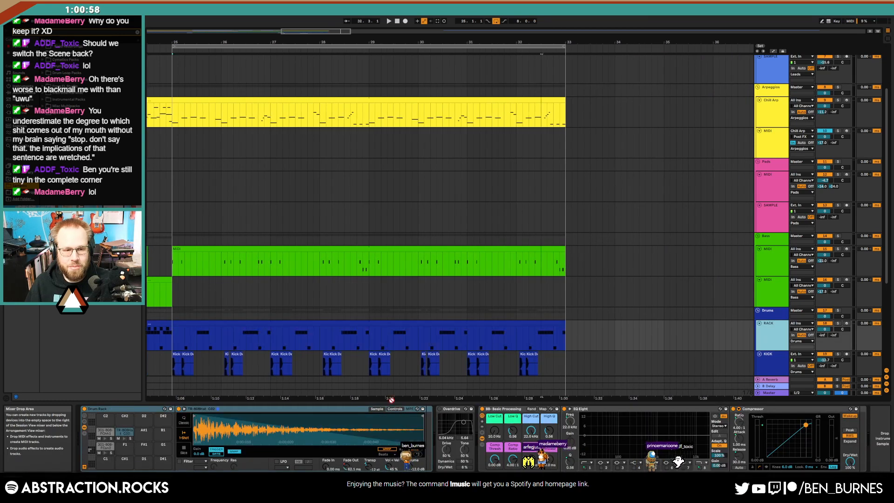
{"action": "scroll", "coordinate": [651, 235], "scroll_direction": "up", "scroll_amount": 3}
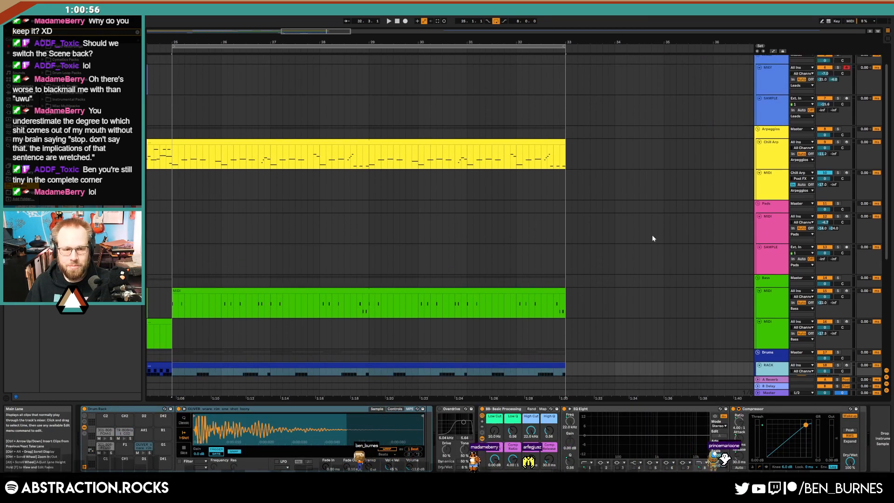
Pick random snare SNARE_09_04.WAV in ADSR Sample Manager and load it onto another pad of the RACK track's Drum Rack.
{"action": "left_click", "coordinate": [771, 79]}
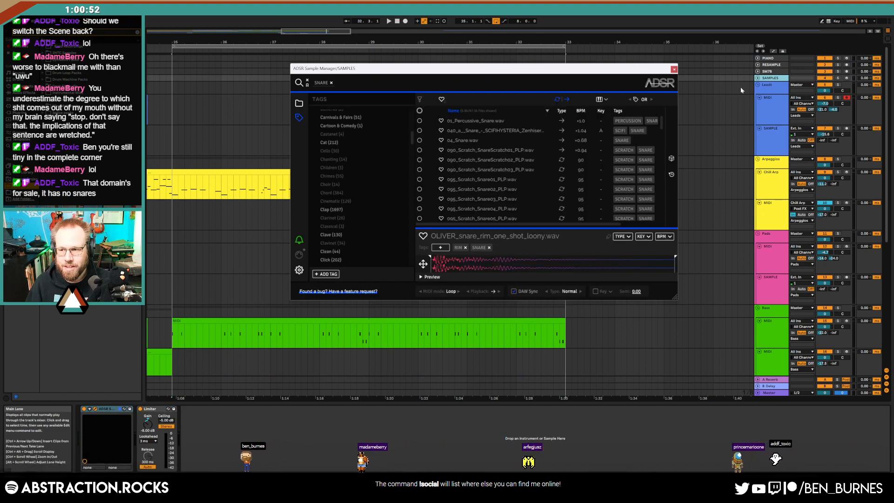
{"action": "left_click", "coordinate": [671, 159]}
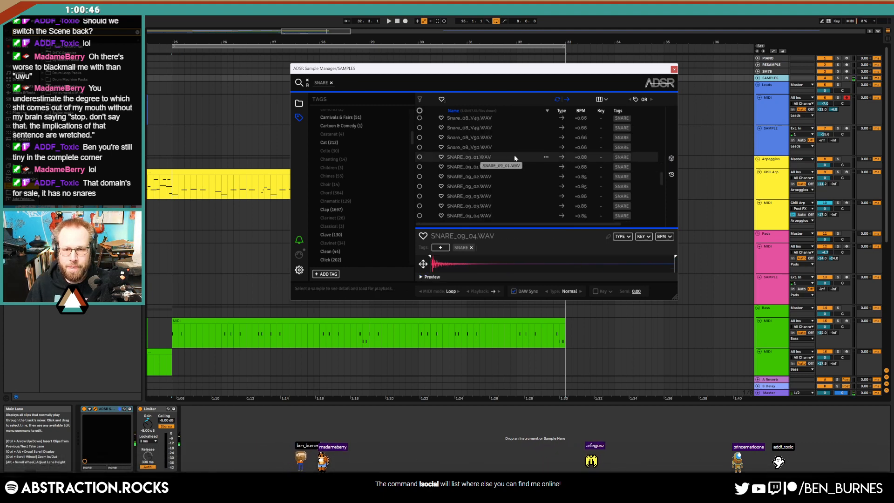
{"action": "scroll", "coordinate": [503, 170], "scroll_direction": "down", "scroll_amount": 1}
{"action": "left_click_drag", "start_coordinate": [491, 193], "coordinate": [771, 359]}
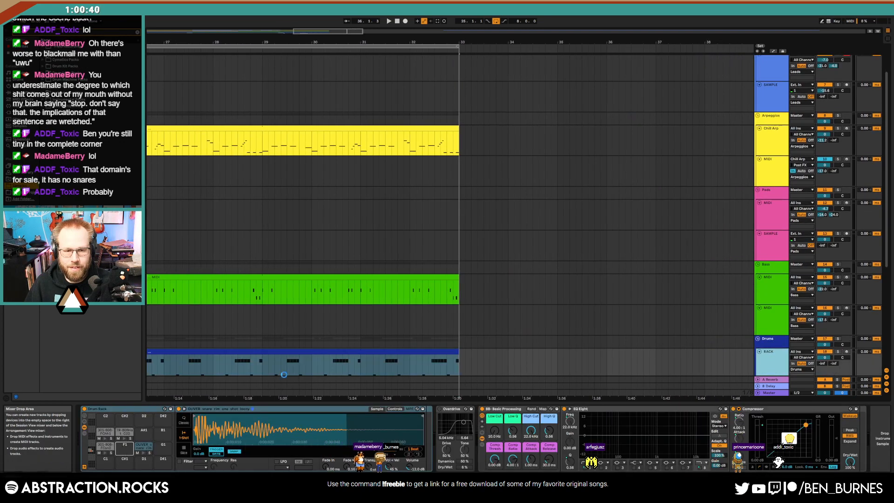
Add SNARE 09 04 notes at beats 1.4 and 2.4 in the RACK track's MIDI clip.
{"action": "double_click", "coordinate": [353, 361]}
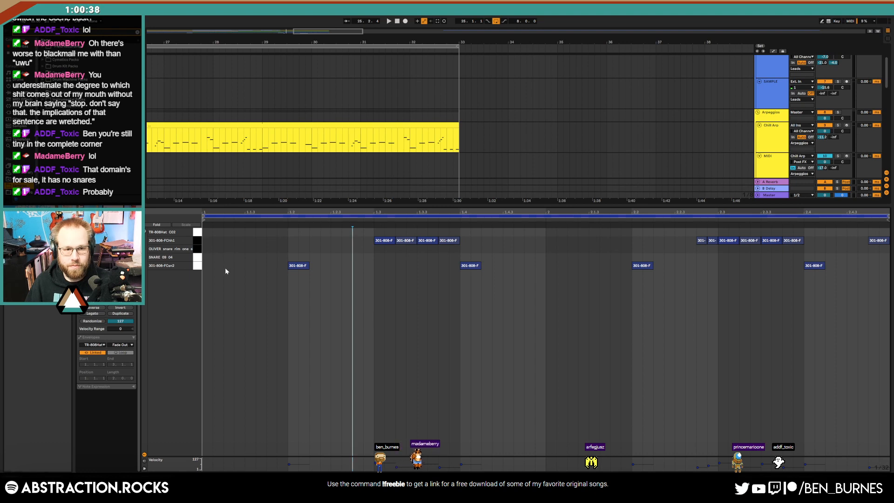
{"action": "double_click", "coordinate": [459, 258]}
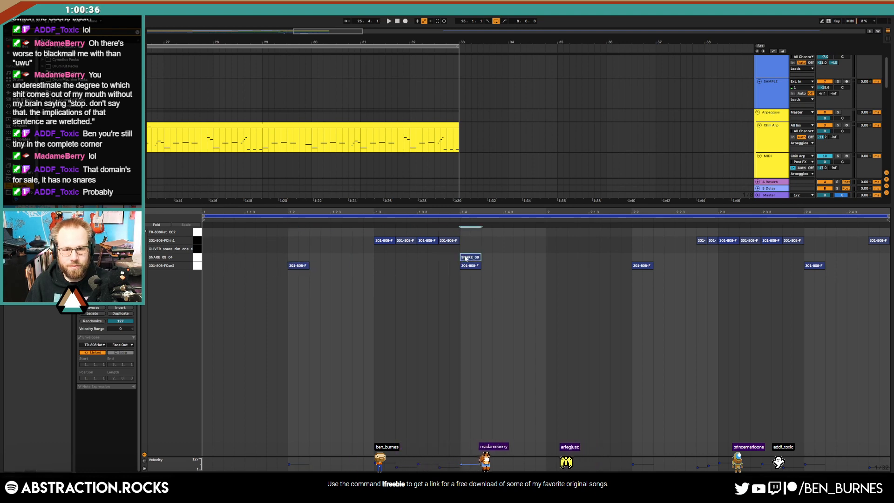
{"action": "left_click_drag", "start_coordinate": [466, 257], "coordinate": [814, 259]}
{"action": "left_click", "coordinate": [775, 269]}
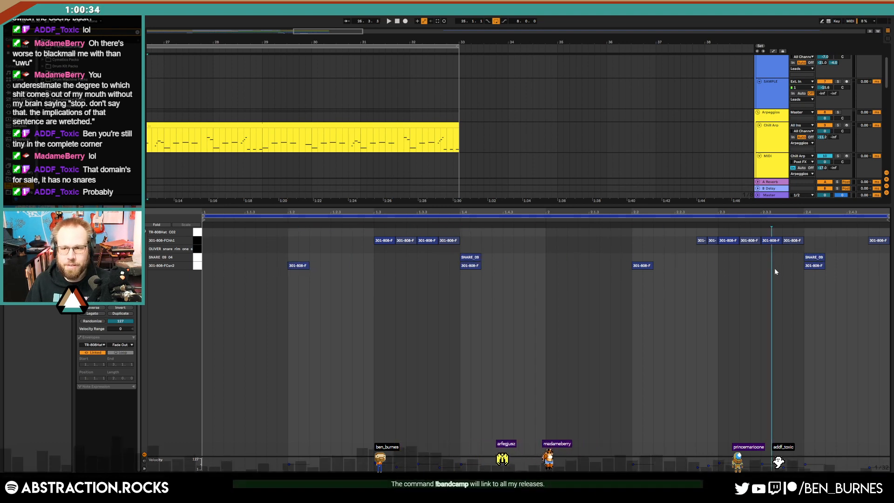
{"action": "left_click", "coordinate": [568, 330]}
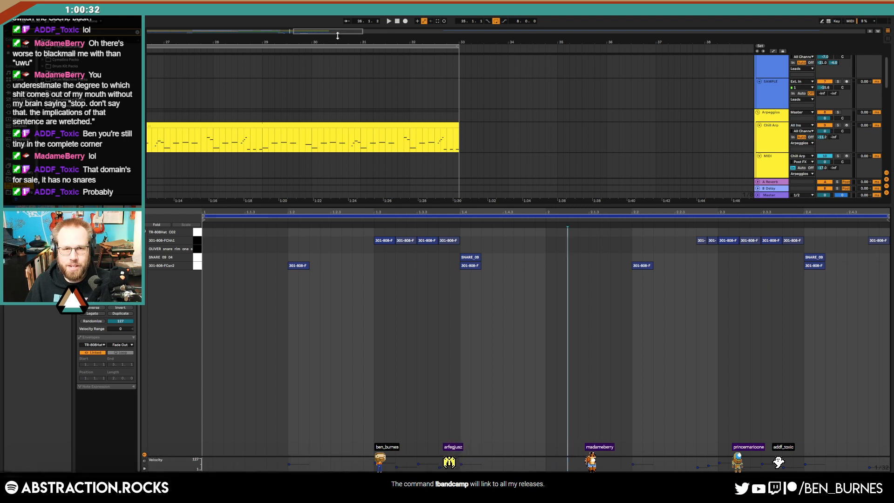
Play the section from bar 25 to hear the added snare hits and show the SNARE 09 04 device chain.
{"action": "left_click_drag", "start_coordinate": [338, 41], "coordinate": [434, 39]}
{"action": "key", "text": "shift+Tab"}
{"action": "scroll", "coordinate": [239, 224], "scroll_direction": "down", "scroll_amount": 1}
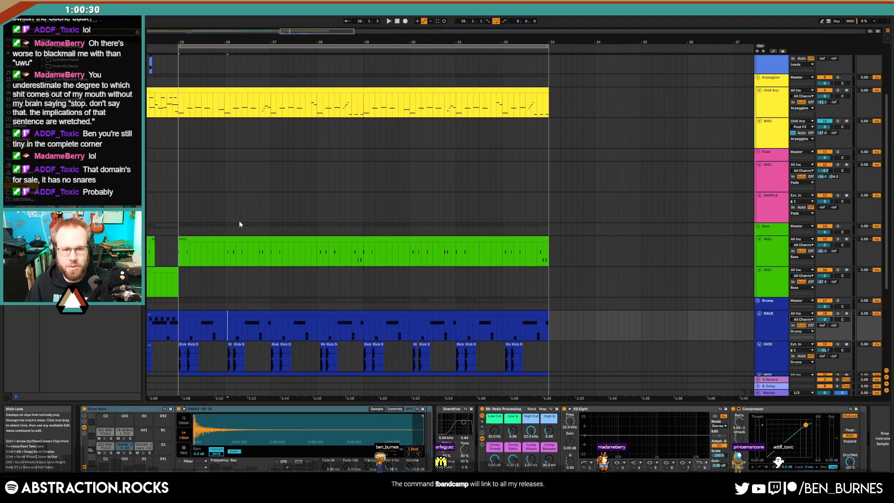
{"action": "scroll", "coordinate": [240, 223], "scroll_direction": "down", "scroll_amount": 5}
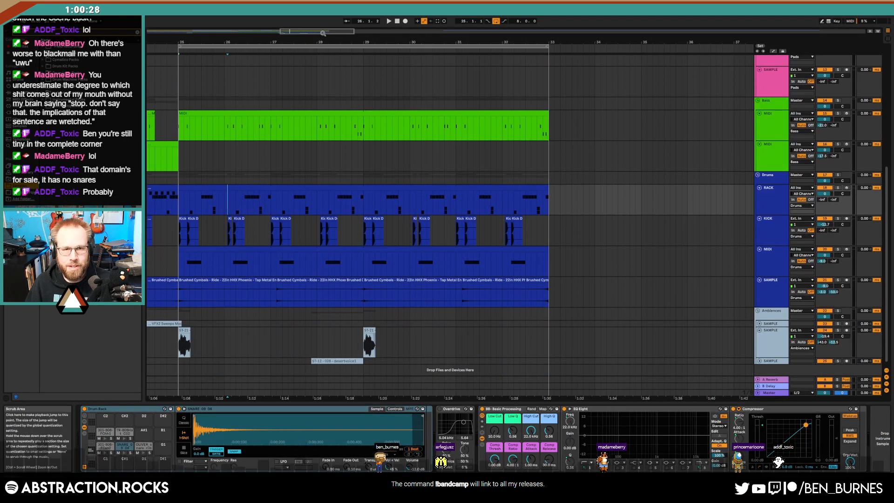
{"action": "left_click_drag", "start_coordinate": [323, 33], "coordinate": [307, 33]}
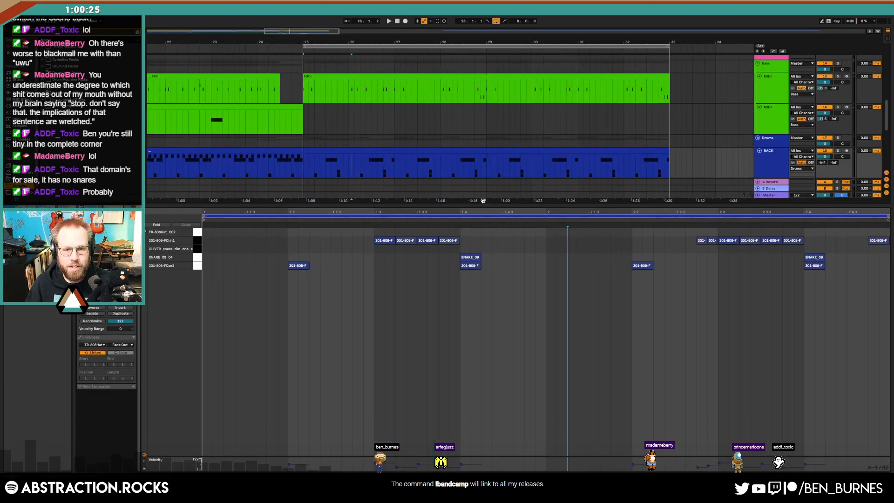
{"action": "double_click", "coordinate": [482, 201]}
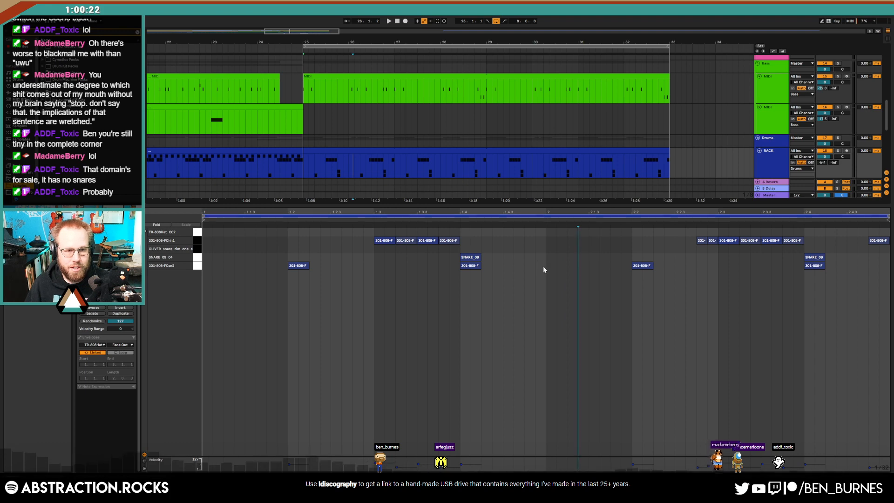
{"action": "key", "text": "space"}
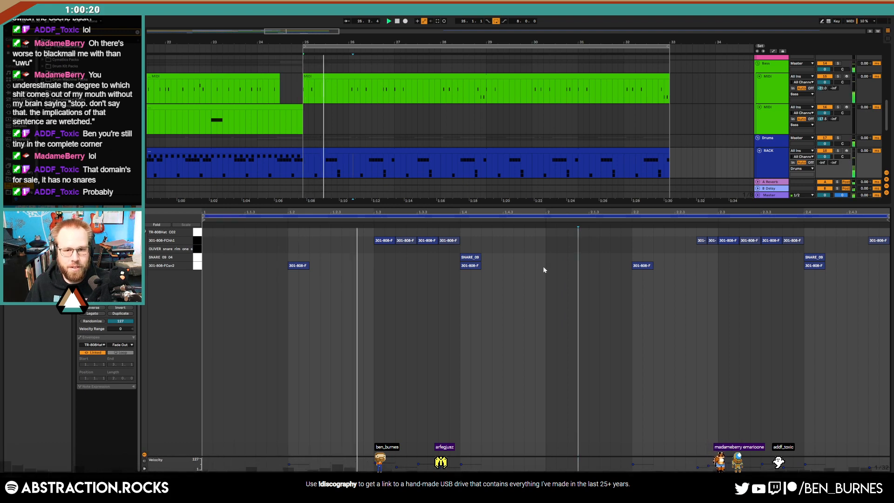
{"action": "left_click", "coordinate": [198, 258]}
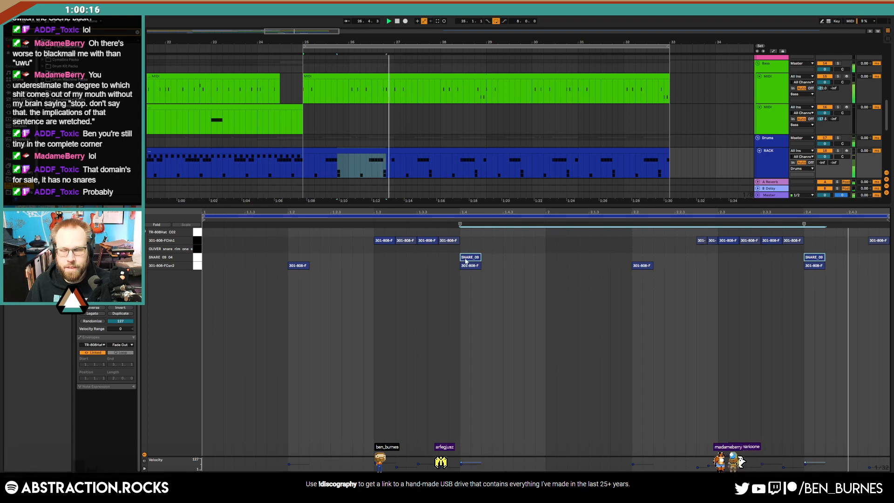
{"action": "key", "text": "shift+Tab"}
{"action": "key", "text": "space"}
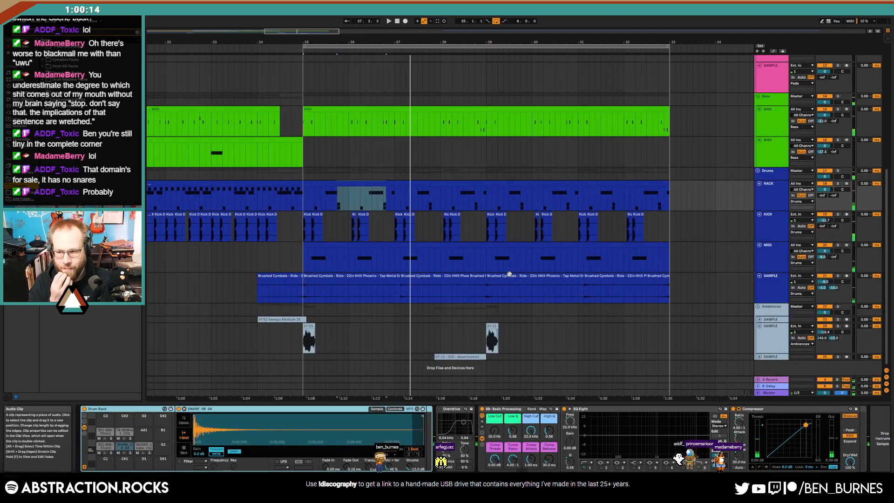
Insert a Reverb audio effect after the SNARE 09 04 sampler in the Drum Rack chain.
{"action": "left_click", "coordinate": [385, 183]}
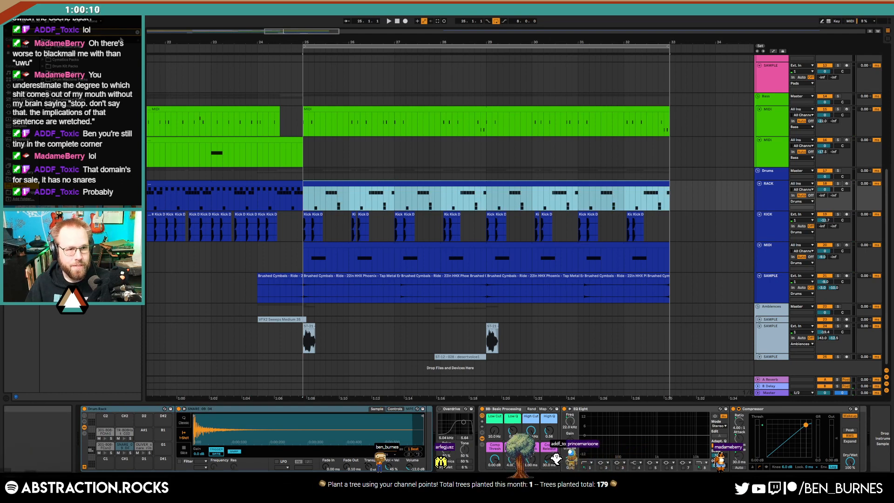
{"action": "left_click", "coordinate": [138, 32]}
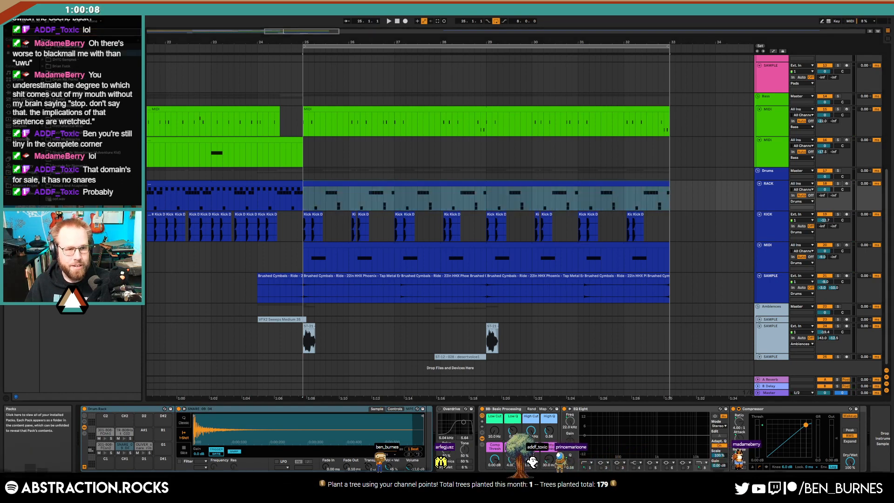
{"action": "left_click", "coordinate": [17, 113]}
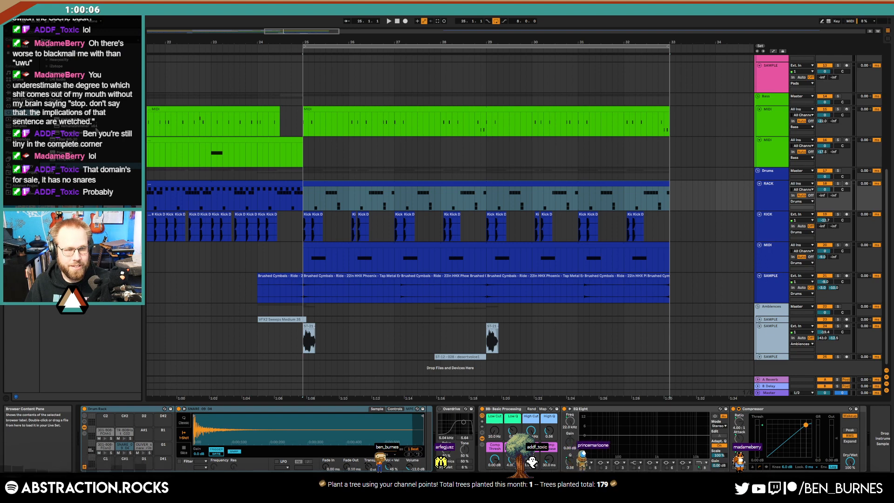
{"action": "left_click", "coordinate": [30, 93]}
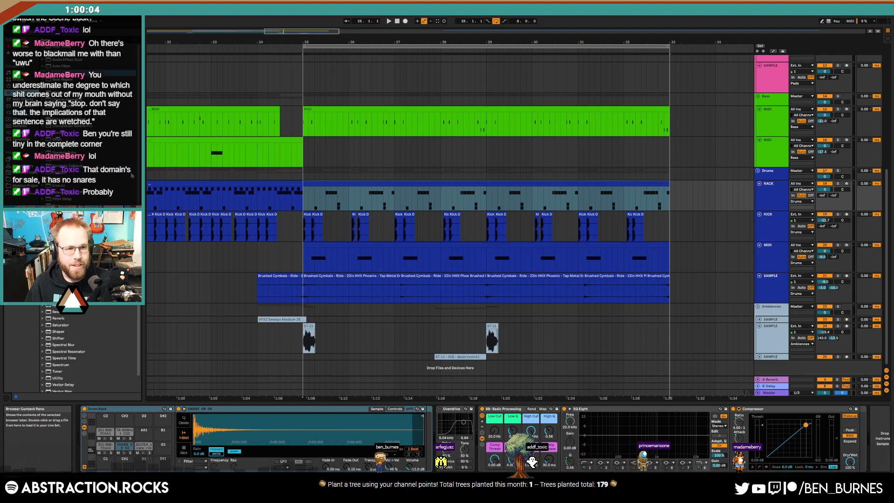
{"action": "scroll", "coordinate": [69, 320], "scroll_direction": "down", "scroll_amount": 2}
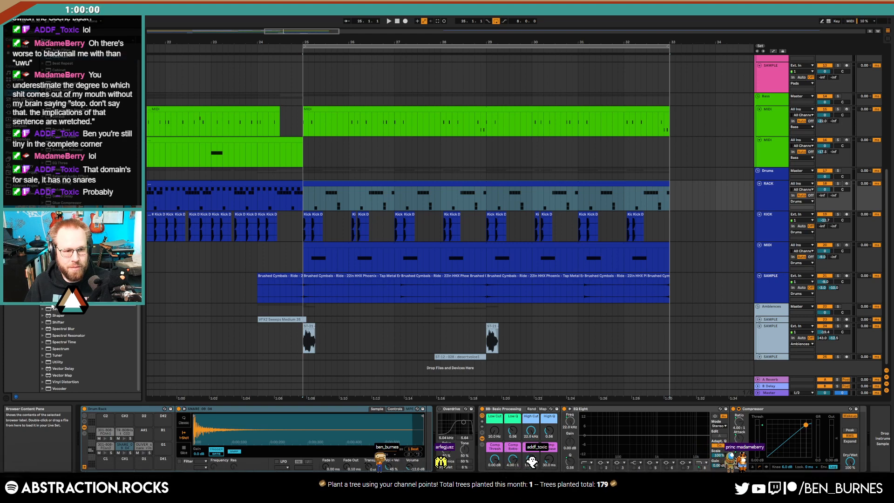
{"action": "left_click_drag", "start_coordinate": [420, 440], "coordinate": [427, 436]}
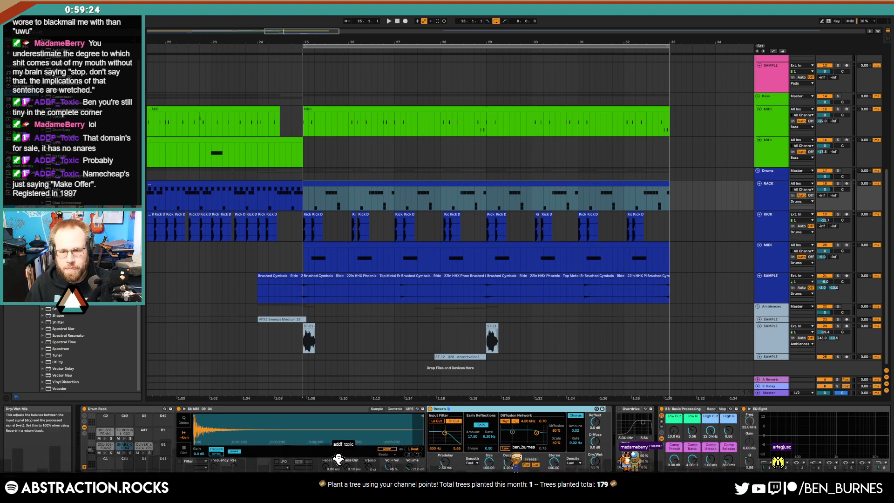
Raise the snare Reverb's input filter frequency, then set its decay to about 2.11 s and dry/wet to 47 % while playing from bar 25.
{"action": "left_click_drag", "start_coordinate": [595, 463], "coordinate": [595, 475]}
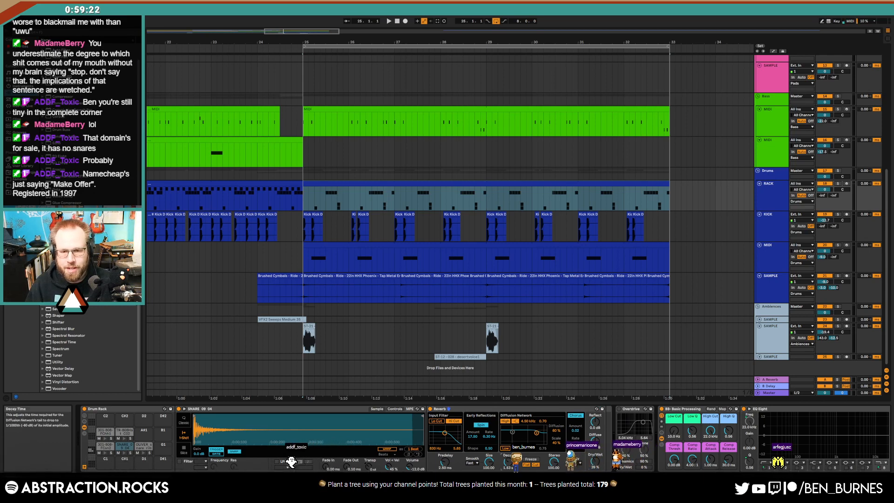
{"action": "left_click_drag", "start_coordinate": [444, 433], "coordinate": [447, 434]}
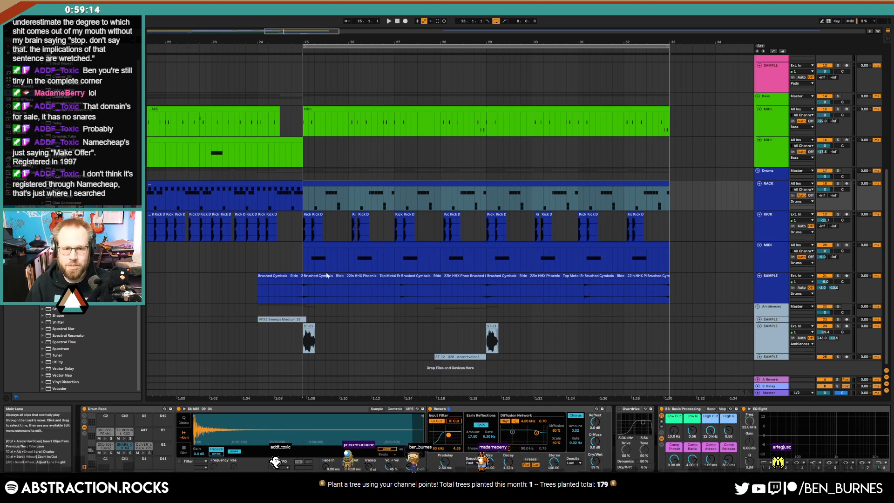
{"action": "left_click", "coordinate": [303, 257]}
{"action": "key", "text": "space"}
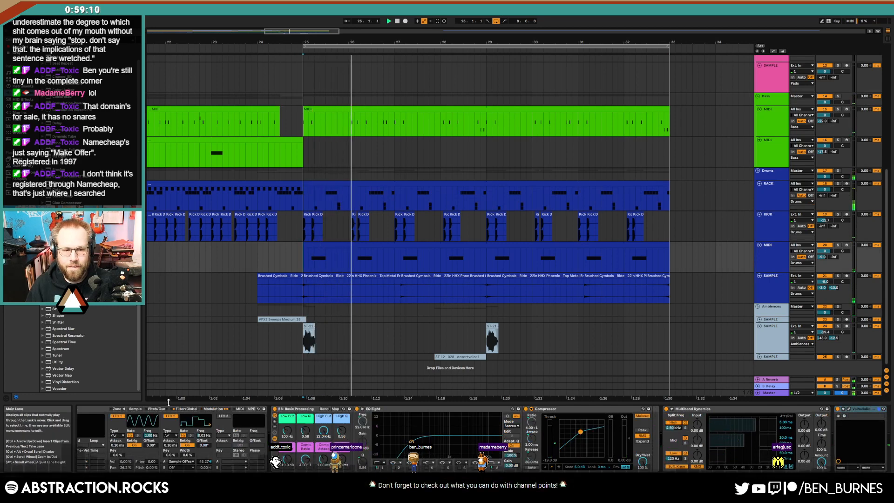
{"action": "left_click", "coordinate": [527, 204]}
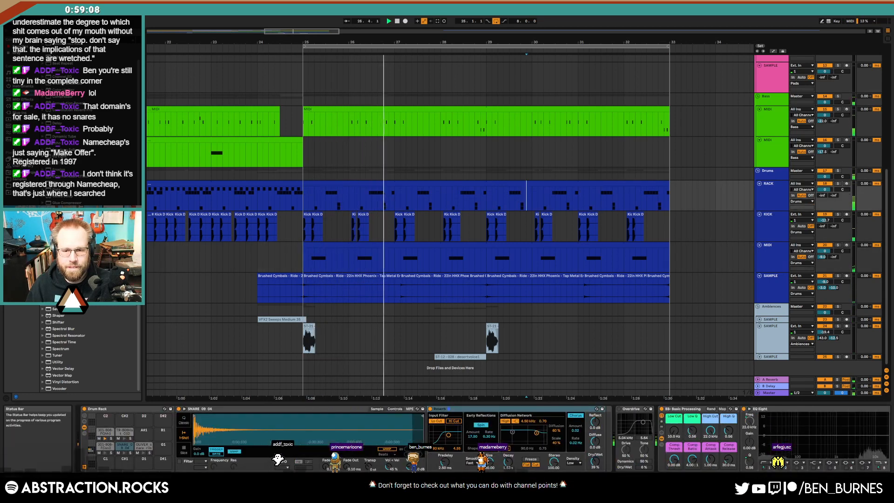
{"action": "left_click_drag", "start_coordinate": [595, 461], "coordinate": [595, 457]}
{"action": "left_click_drag", "start_coordinate": [508, 462], "coordinate": [508, 457]}
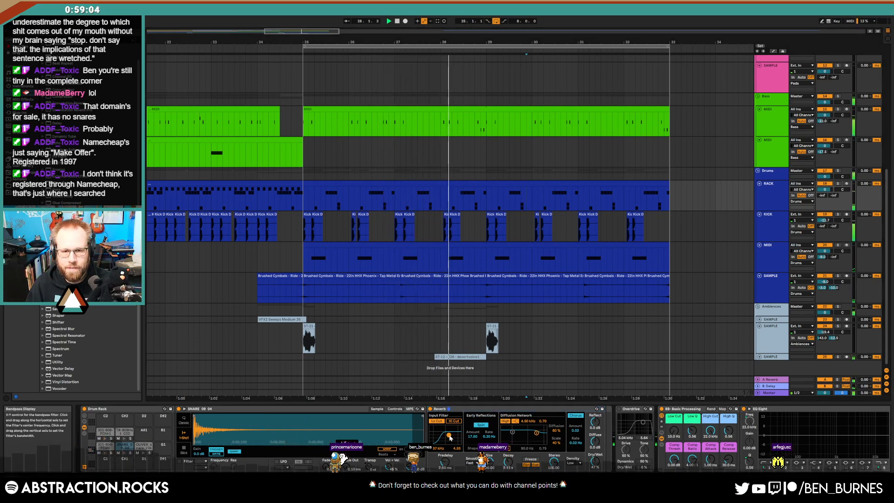
Trim the end of the ambience clip before bar 29 on the lowest SAMPLE track to about beat 28.2 and open a browser folder.
{"action": "left_click", "coordinate": [759, 356]}
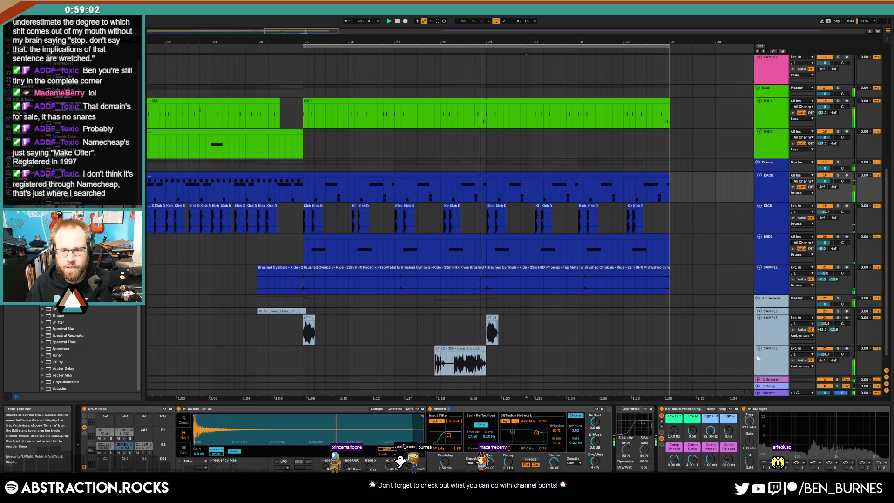
{"action": "scroll", "coordinate": [447, 337], "scroll_direction": "down", "scroll_amount": 2}
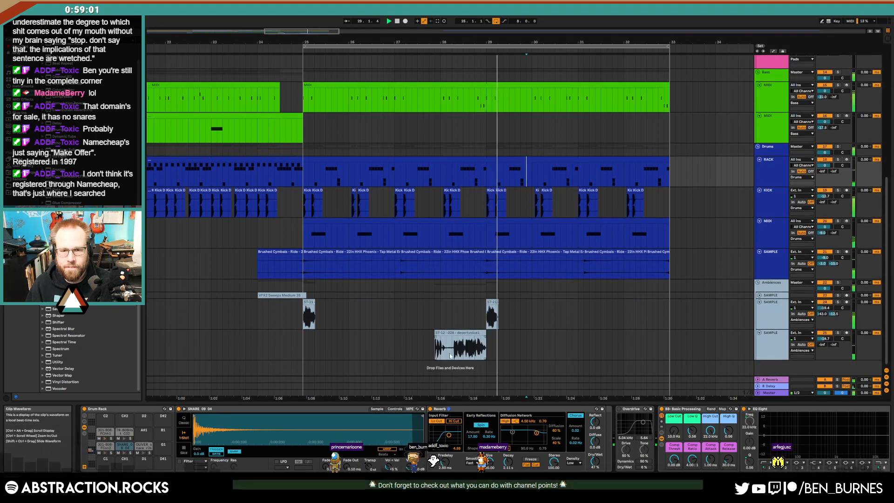
{"action": "left_click", "coordinate": [487, 355]}
{"action": "left_click_drag", "start_coordinate": [488, 355], "coordinate": [451, 355]}
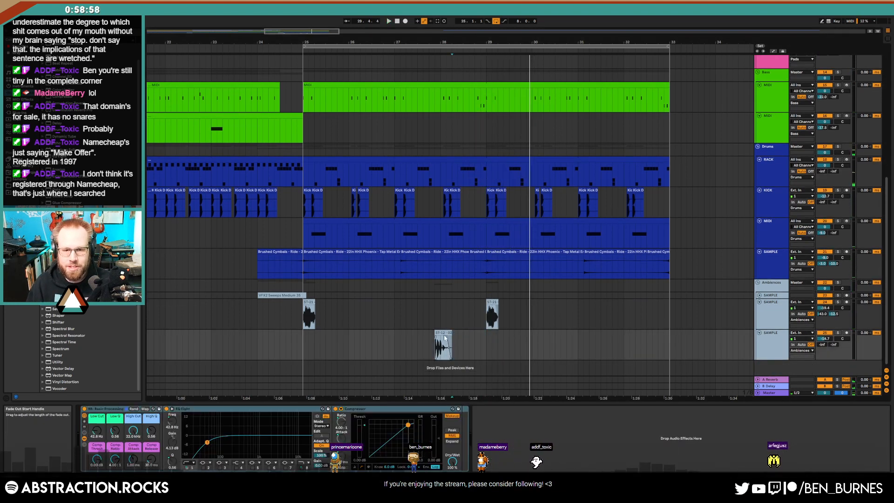
{"action": "key", "text": "space"}
{"action": "left_click", "coordinate": [20, 179]}
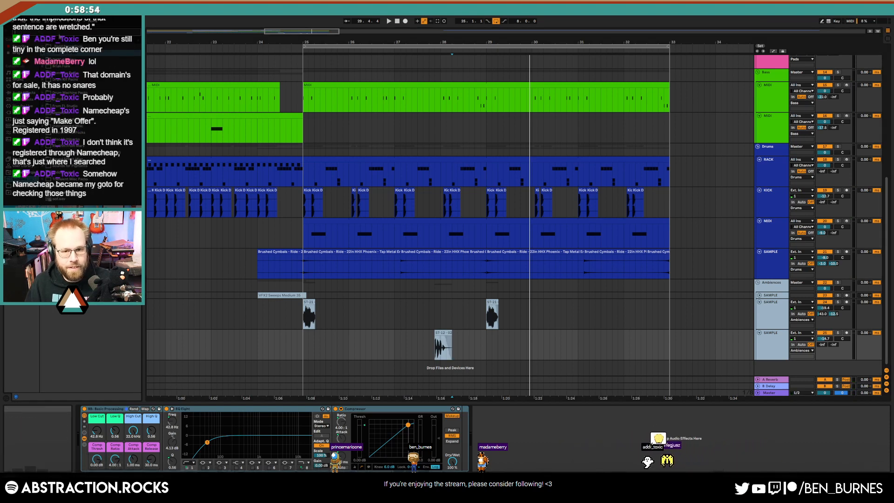
Browse the ST-12 sample files in the browser and preview a range of them for another accent sound.
{"action": "type", "text": "st-12"}
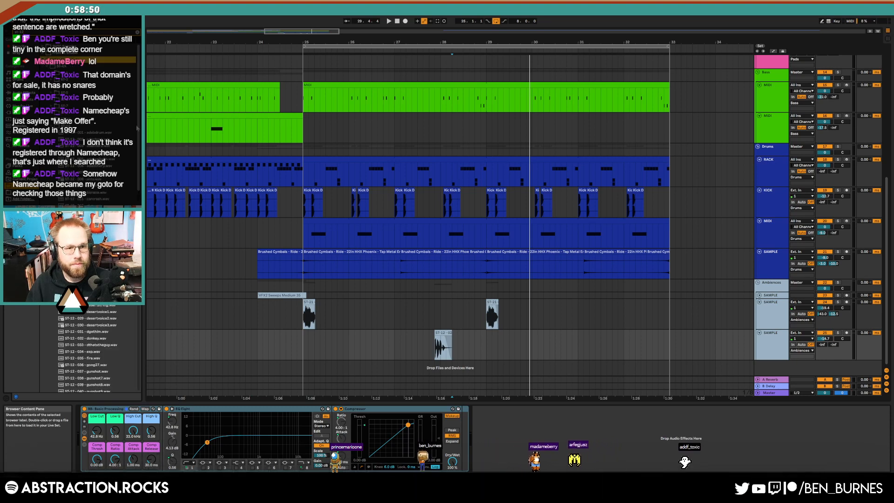
{"action": "scroll", "coordinate": [88, 350], "scroll_direction": "down", "scroll_amount": 7}
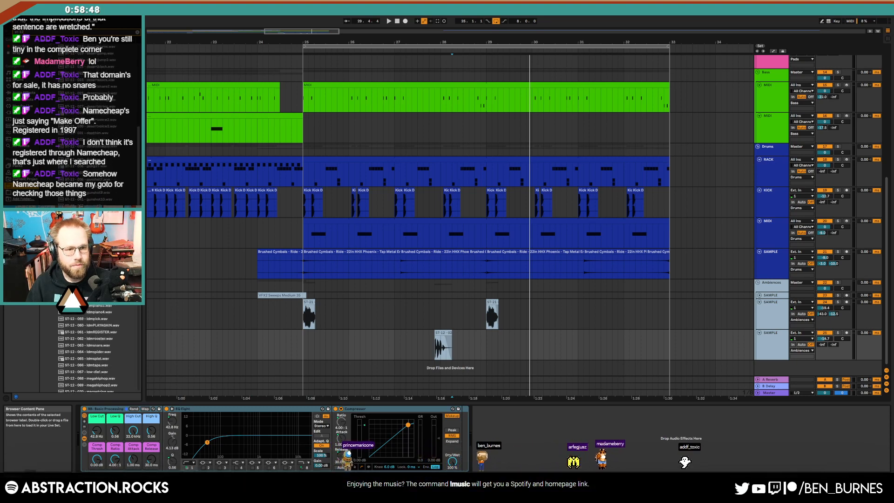
{"action": "scroll", "coordinate": [89, 349], "scroll_direction": "up", "scroll_amount": 3}
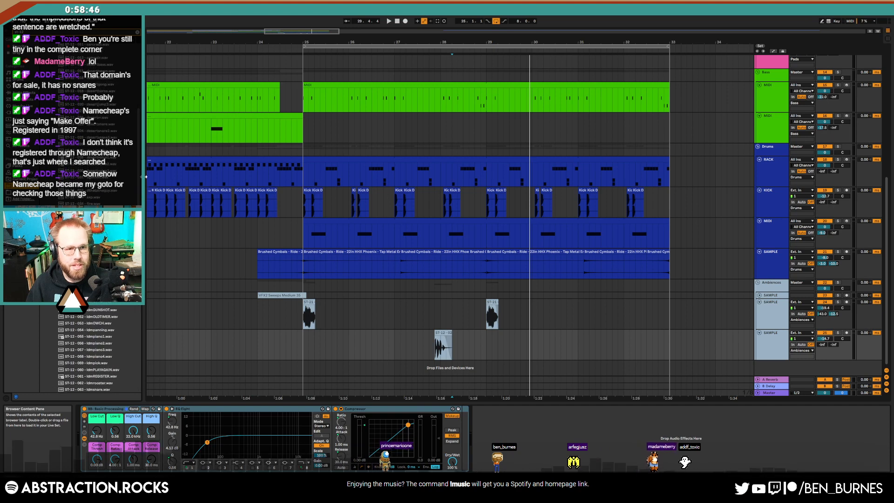
{"action": "left_click", "coordinate": [103, 131]}
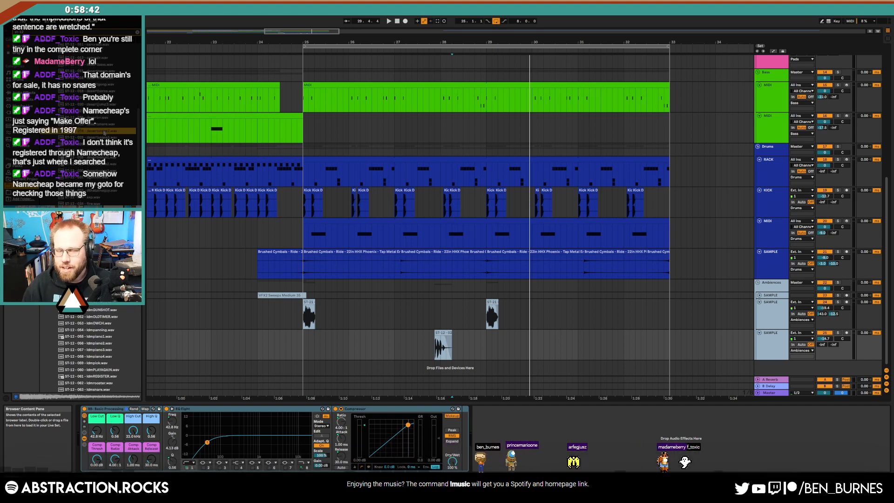
{"action": "key", "text": "Down"}
{"action": "key", "text": "Up"}
{"action": "key", "text": "Up"}
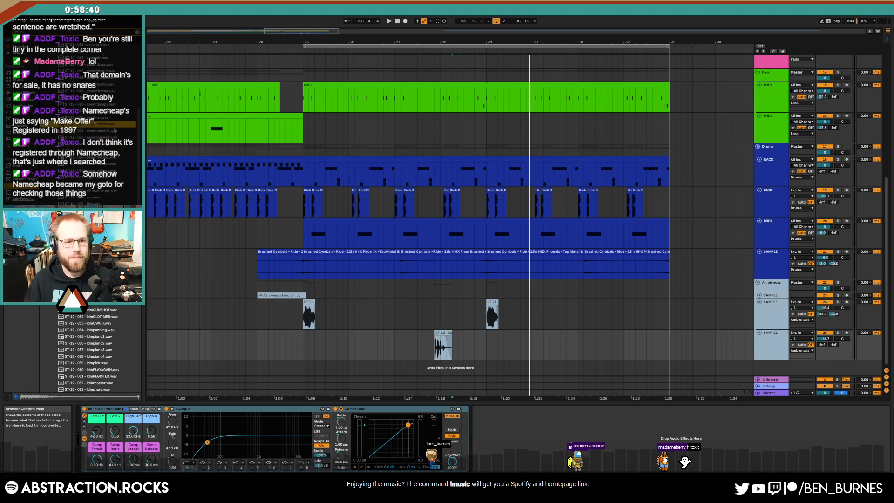
{"action": "left_click", "coordinate": [110, 158]}
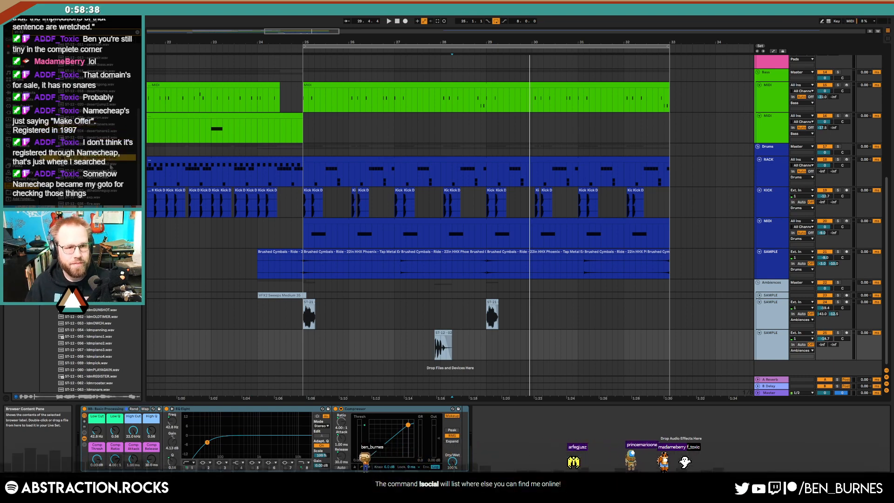
{"action": "left_click", "coordinate": [110, 164]}
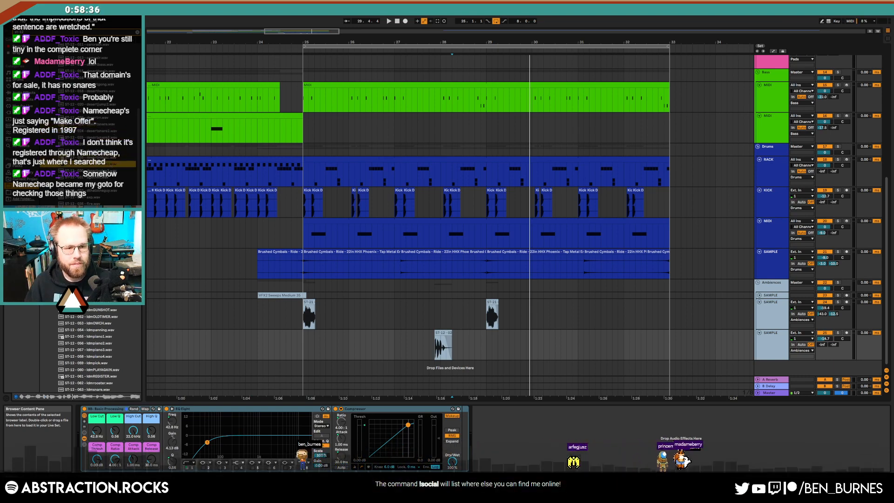
{"action": "key", "text": "Down"}
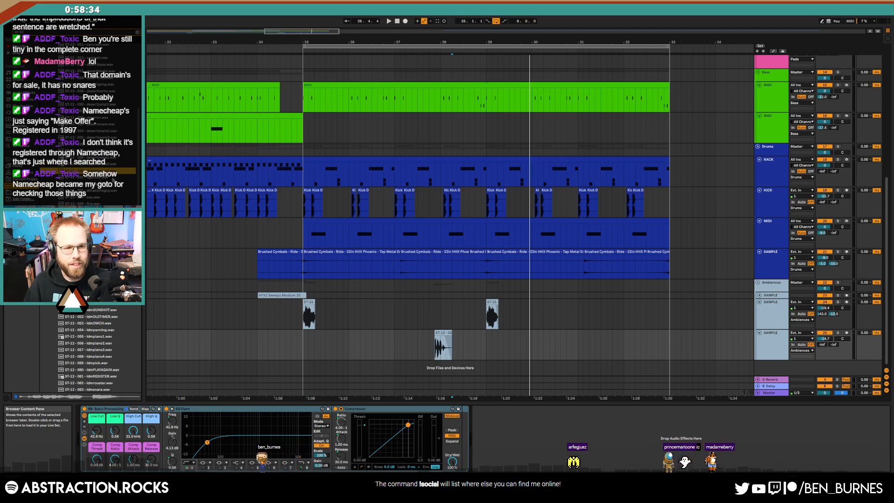
{"action": "key", "text": "Down"}
{"action": "key", "text": "Down"}
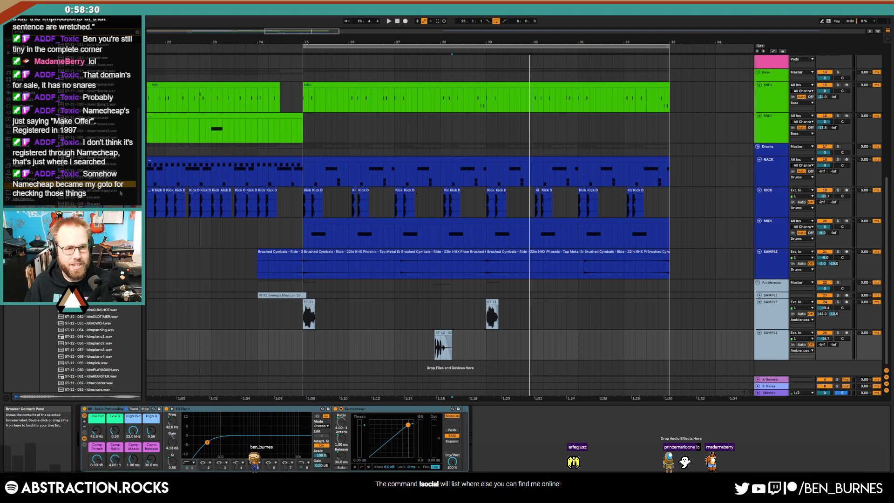
{"action": "key", "text": "Down"}
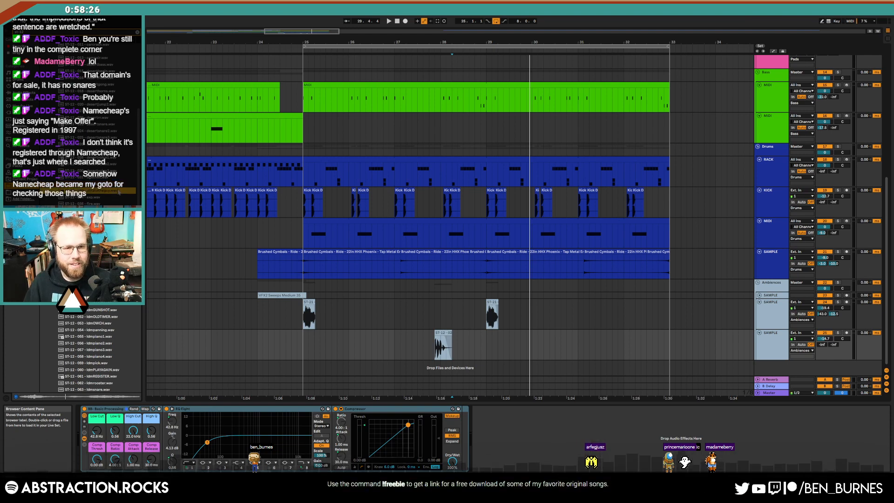
{"action": "key", "text": "Down"}
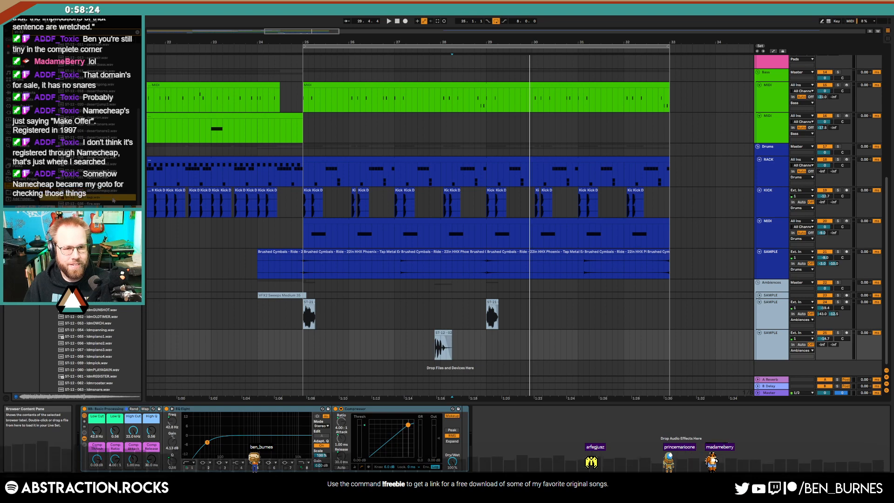
{"action": "key", "text": "Down"}
{"action": "key", "text": "Down"}
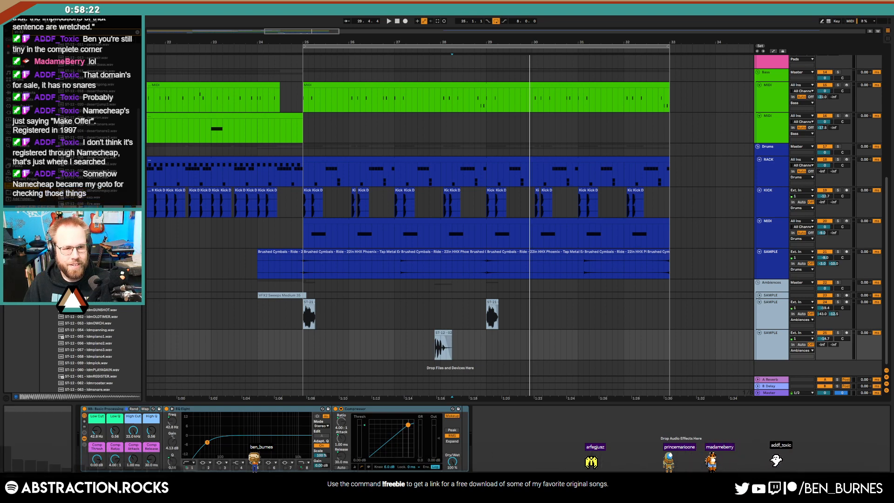
{"action": "key", "text": "Down"}
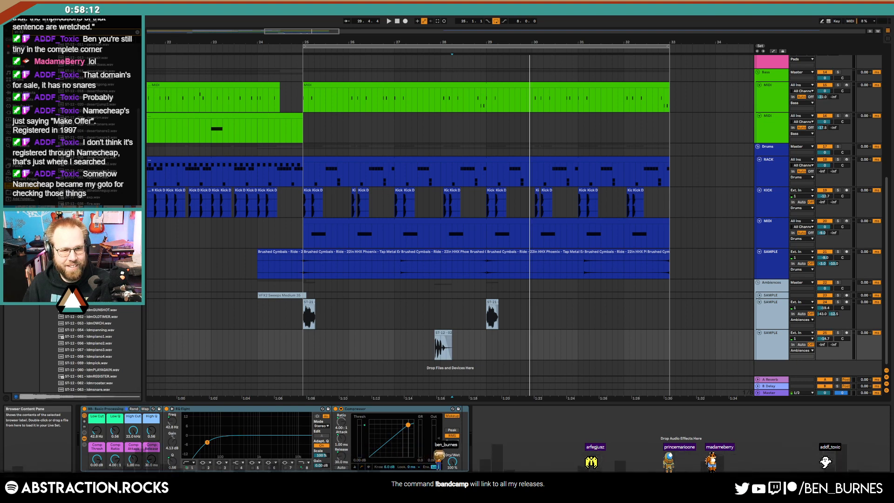
{"action": "left_click", "coordinate": [111, 79]}
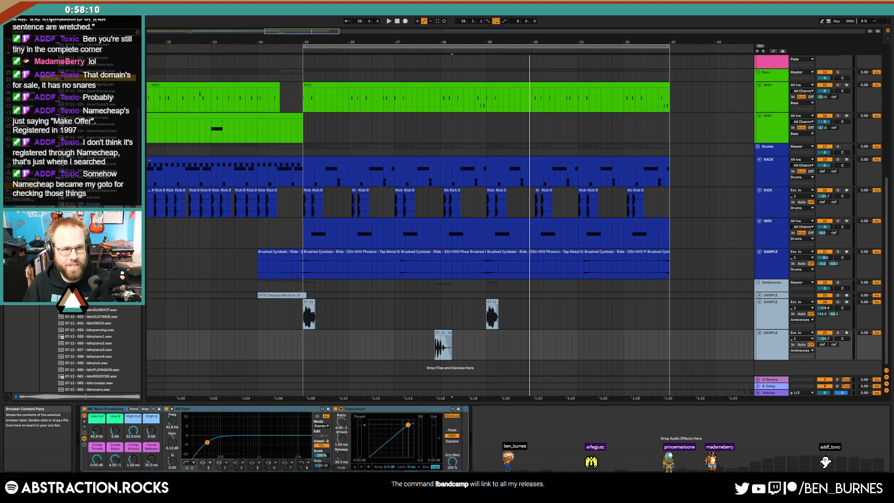
{"action": "scroll", "coordinate": [112, 101], "scroll_direction": "up", "scroll_amount": 2}
{"action": "scroll", "coordinate": [112, 100], "scroll_direction": "up", "scroll_amount": 3}
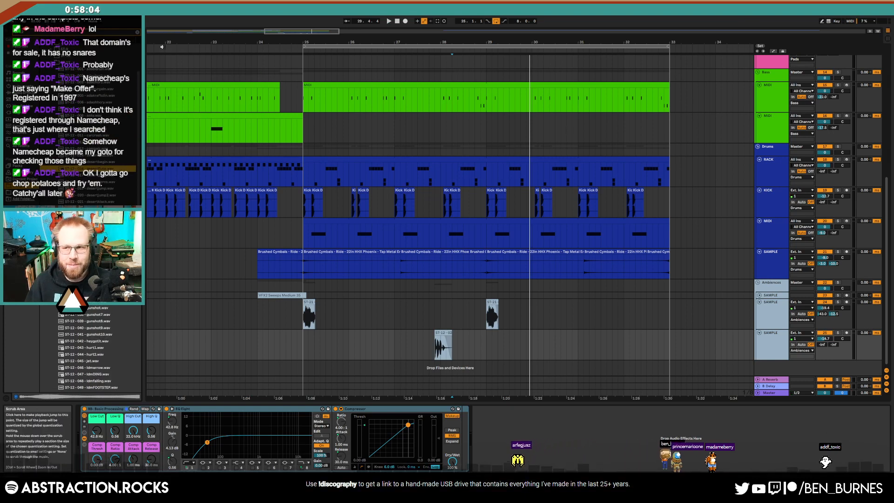
Play from bar 22 and set the volume of the SAMPLE track with clips at bars 25 and 29 to about -20.4 dB.
{"action": "key", "text": "space"}
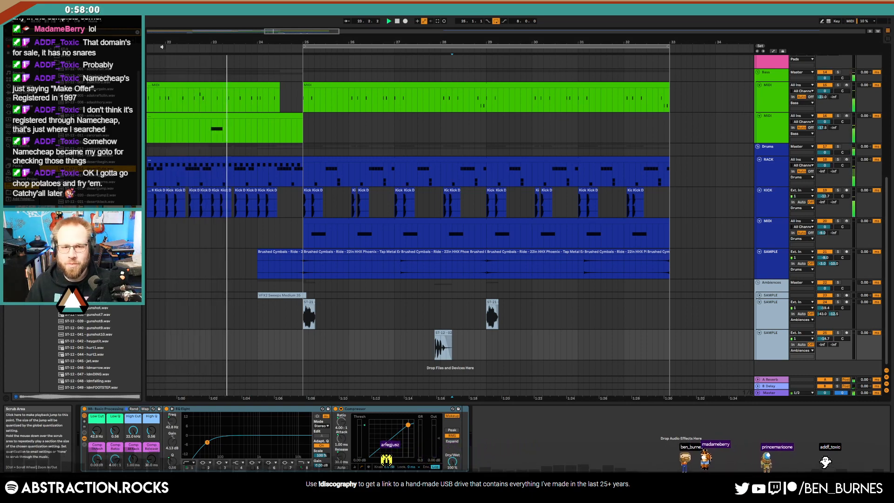
{"action": "left_click", "coordinate": [771, 312]}
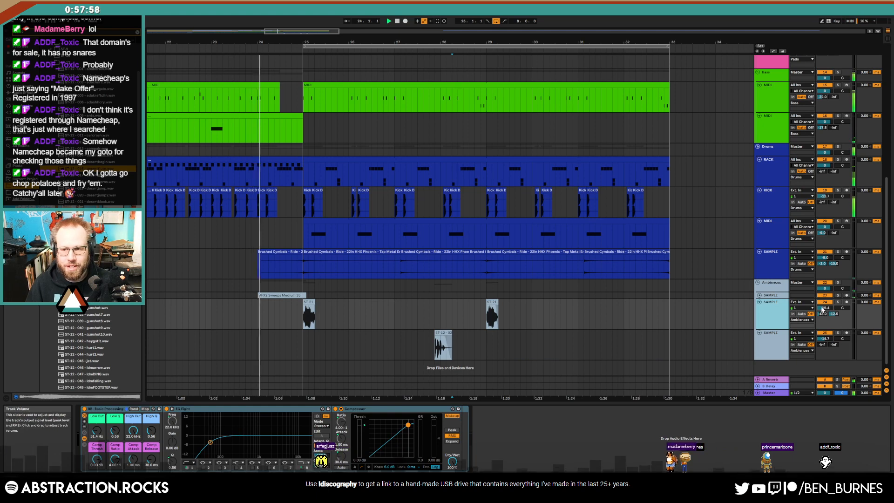
{"action": "left_click_drag", "start_coordinate": [825, 308], "coordinate": [825, 310]}
{"action": "left_click", "coordinate": [785, 315]}
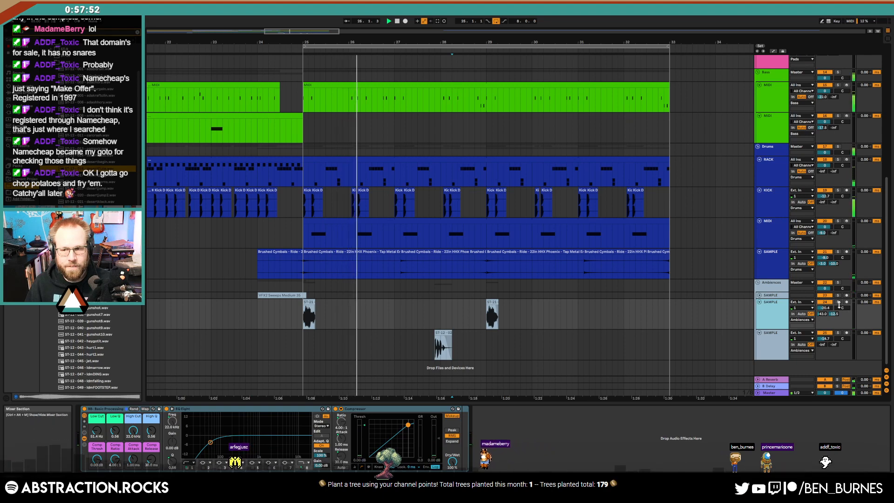
{"action": "left_click_drag", "start_coordinate": [839, 303], "coordinate": [839, 300]}
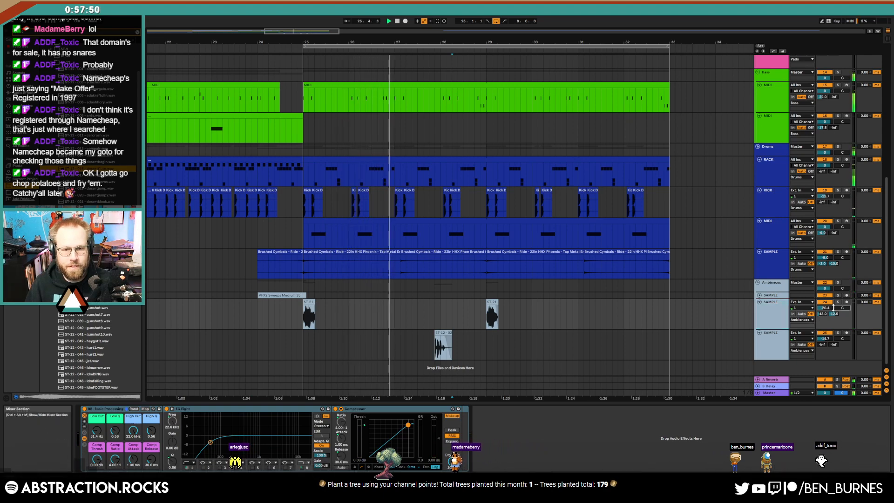
Move the RACK clip's SNARE 09 04 note at 2.4 to the OLIVER snare rim lane and add hits at 2.4.2 and 2.4.4.
{"action": "double_click", "coordinate": [370, 161]}
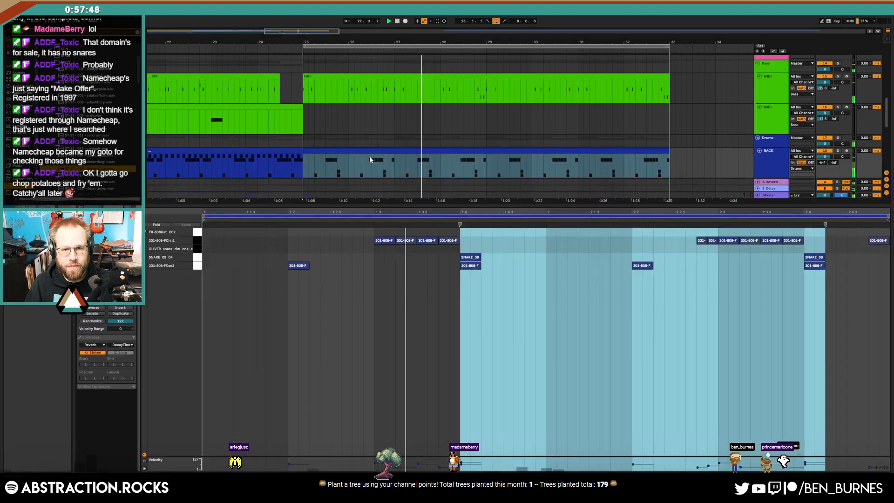
{"action": "left_click", "coordinate": [814, 257]}
{"action": "key", "text": "Up"}
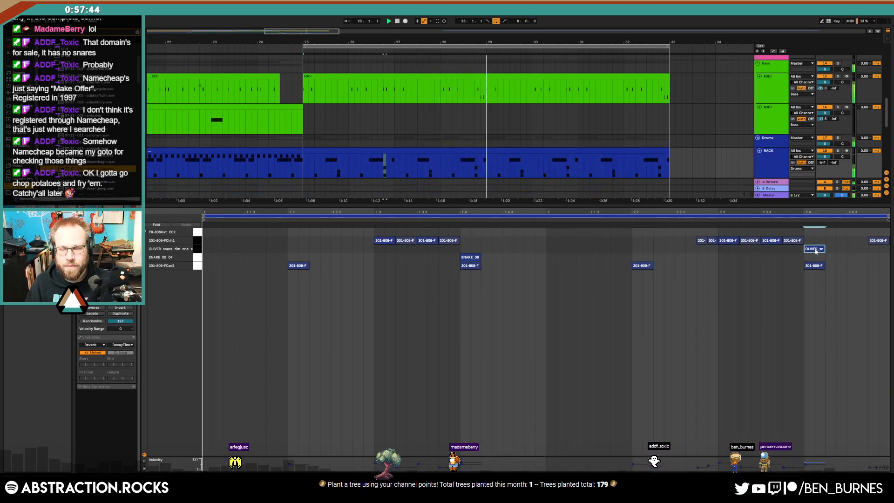
{"action": "left_click_drag", "start_coordinate": [815, 250], "coordinate": [878, 261]}
{"action": "left_click", "coordinate": [825, 249]}
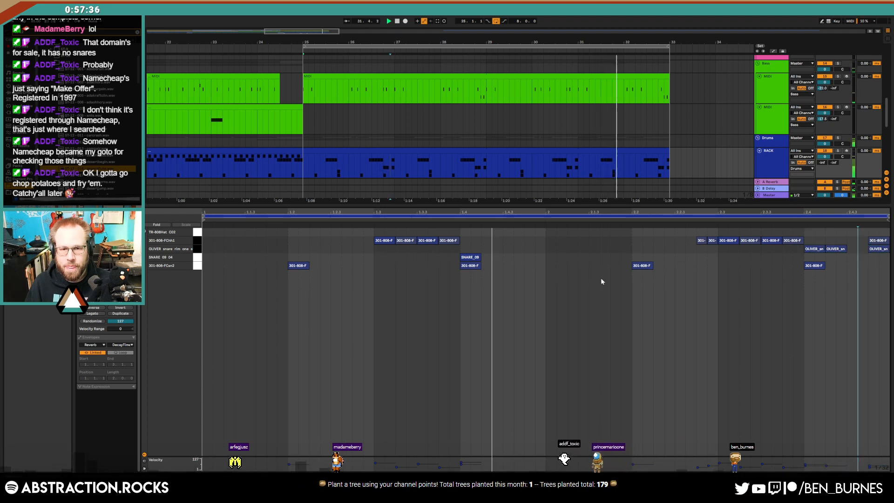
Delete the three OLIVER snare rim notes in the last beat of the RACK clip.
{"action": "left_click", "coordinate": [834, 250], "text": "shift"}
{"action": "left_click", "coordinate": [872, 251], "text": "shift"}
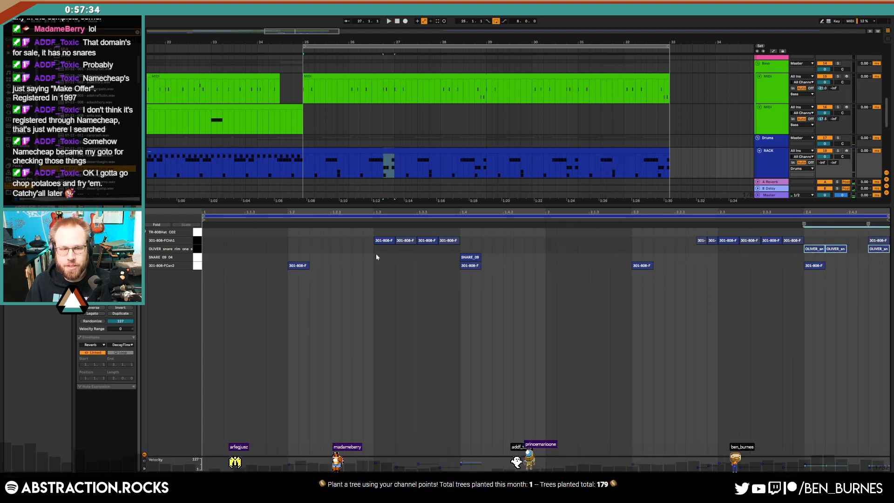
{"action": "key", "text": "Delete"}
Try four OLIVER snare rim notes spaced three sixteenths apart from the RACK clip's start, and audition them with the section.
{"action": "left_click", "coordinate": [206, 251]}
{"action": "double_click", "coordinate": [216, 250]}
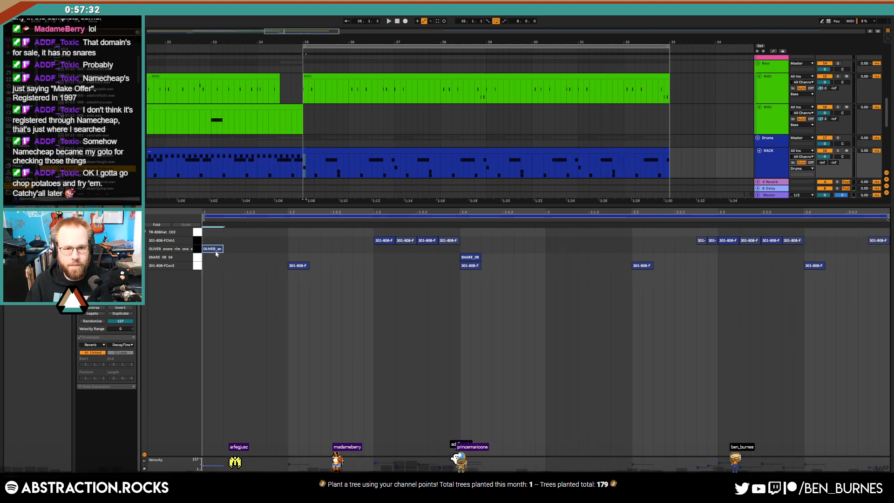
{"action": "key", "text": "ctrl+d"}
{"action": "key", "text": "ctrl+d"}
{"action": "key", "text": "ctrl+d"}
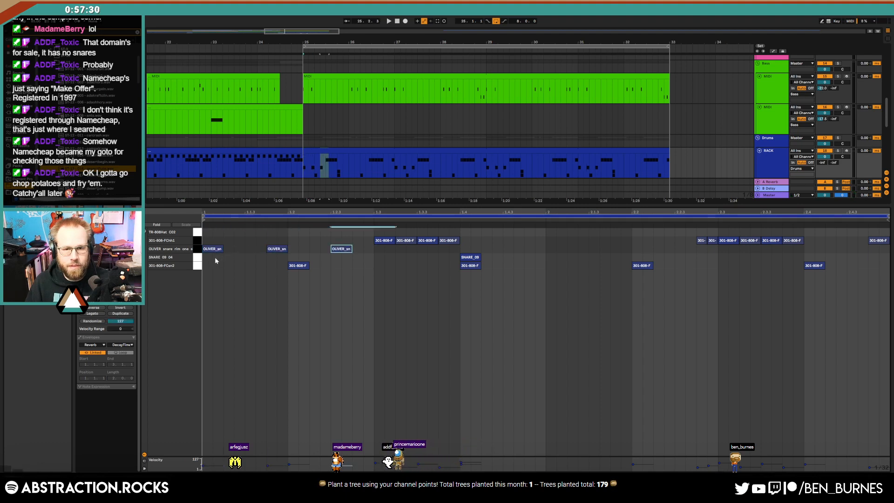
{"action": "key", "text": "space"}
{"action": "left_click", "coordinate": [196, 250]}
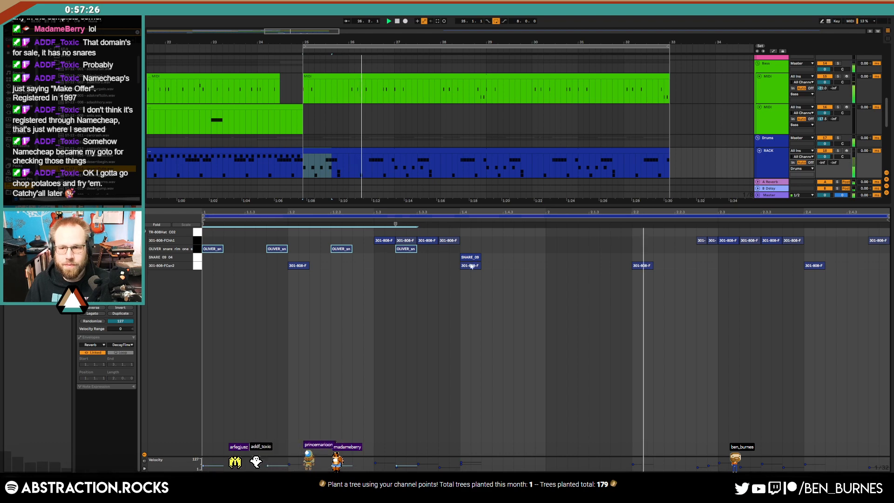
{"action": "key", "text": "Delete"}
Delete the remaining 301-808 note at 2.4 in the lane below SNARE 09 04 and return to the device view.
{"action": "left_click_drag", "start_coordinate": [822, 255], "coordinate": [817, 295]}
{"action": "key", "text": "Delete"}
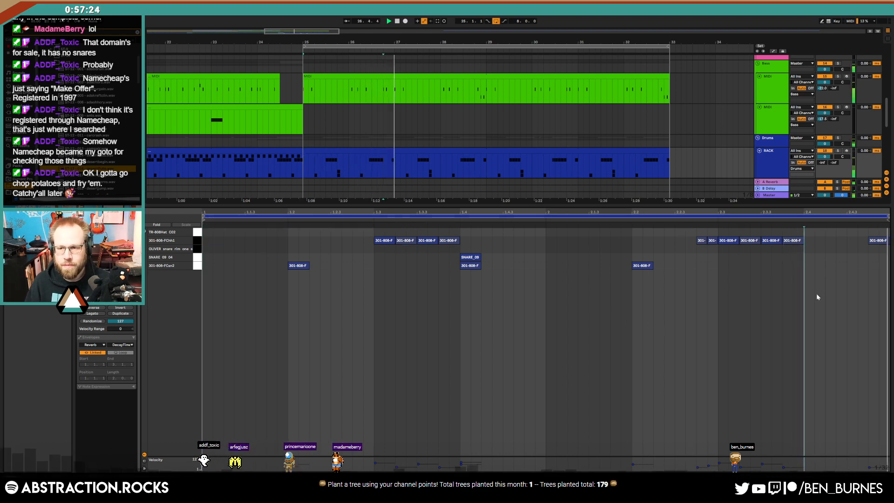
{"action": "key", "text": "shift+Tab"}
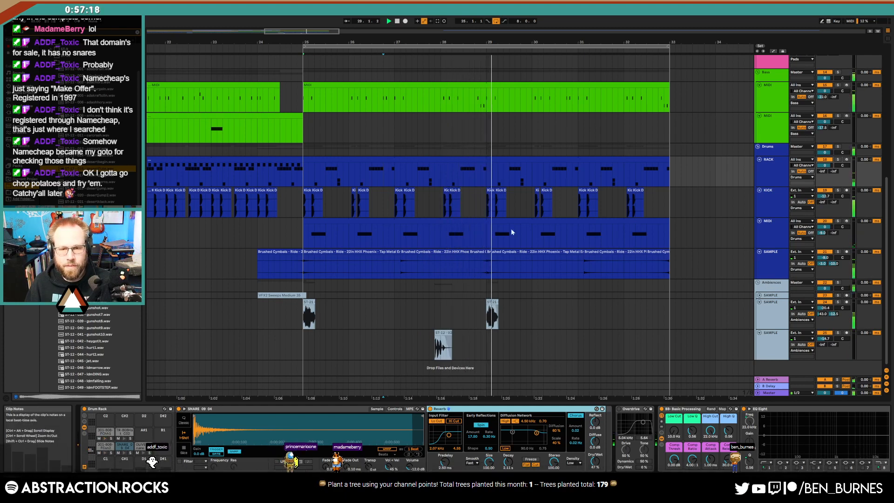
Rework the Chill Arp clip's ending with A#2 notes at 4.4 and 4.4.3 around an active one-sixteenth A#3 at 4.4.2.
{"action": "scroll", "coordinate": [510, 228], "scroll_direction": "up", "scroll_amount": 4}
{"action": "scroll", "coordinate": [514, 244], "scroll_direction": "up", "scroll_amount": 1}
{"action": "key", "text": "space"}
{"action": "double_click", "coordinate": [486, 89]}
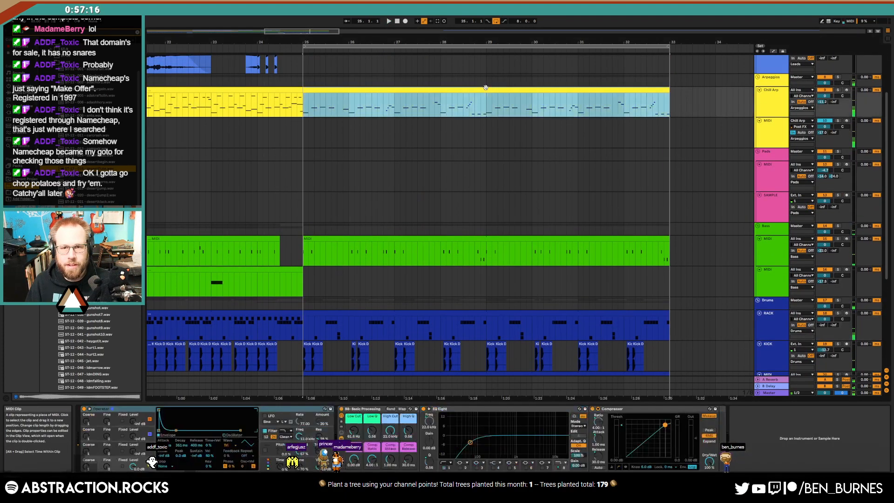
{"action": "left_click_drag", "start_coordinate": [855, 423], "coordinate": [880, 458]}
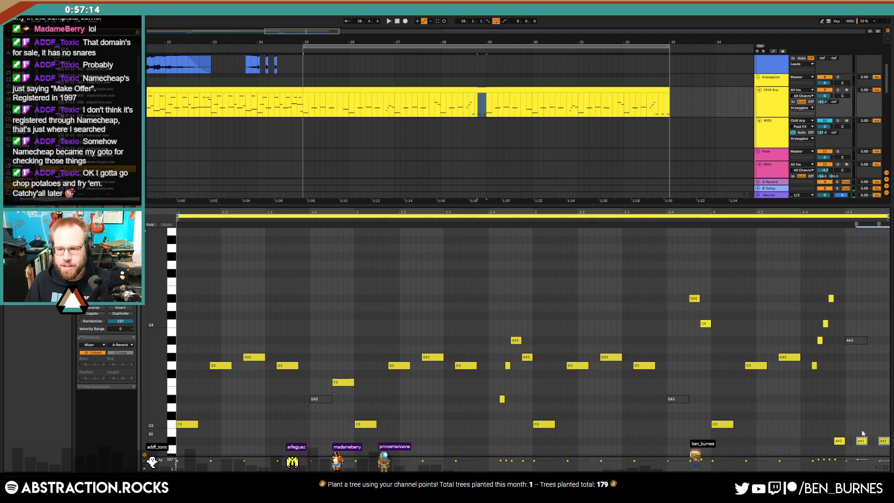
{"action": "key", "text": "Left"}
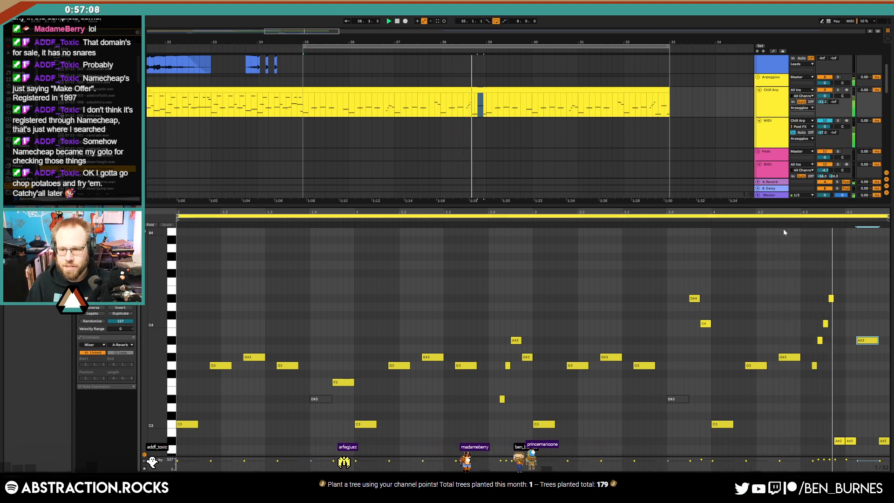
{"action": "left_click_drag", "start_coordinate": [884, 441], "coordinate": [879, 443]}
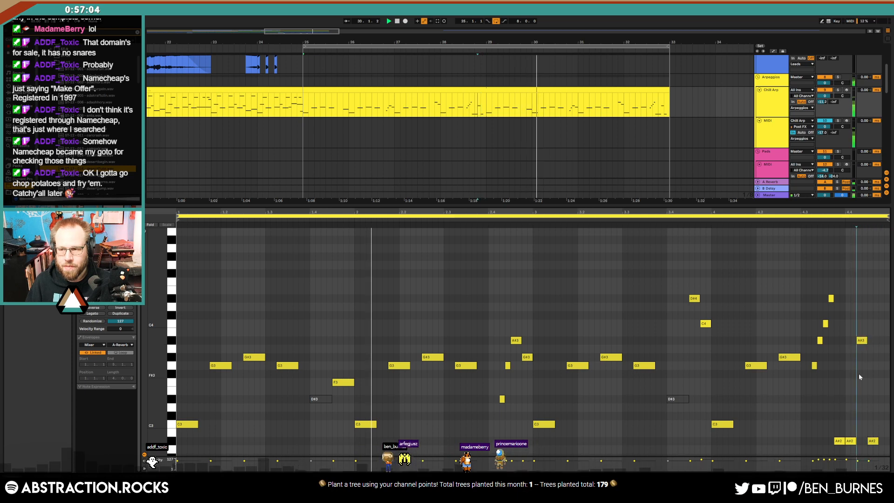
Close the Chill Arp note editor and show the drum and ambience tracks while the section plays toward bar 33.
{"action": "key", "text": "shift+Tab"}
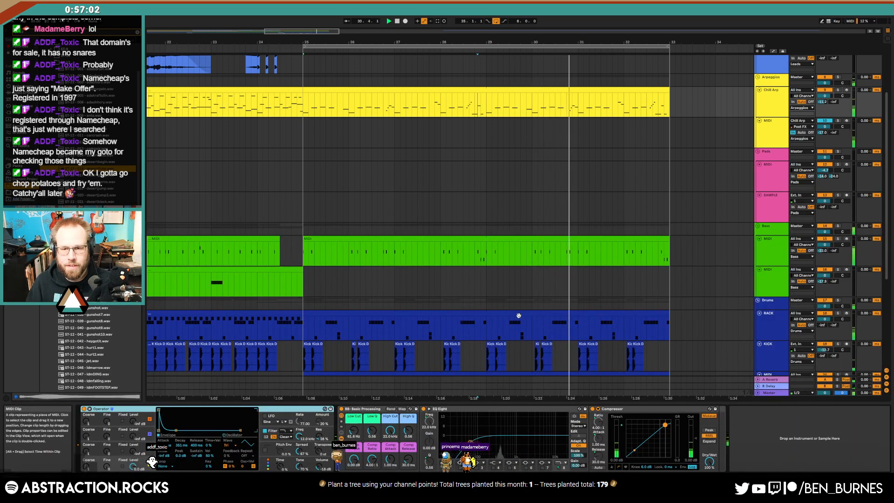
{"action": "scroll", "coordinate": [524, 323], "scroll_direction": "down", "scroll_amount": 5}
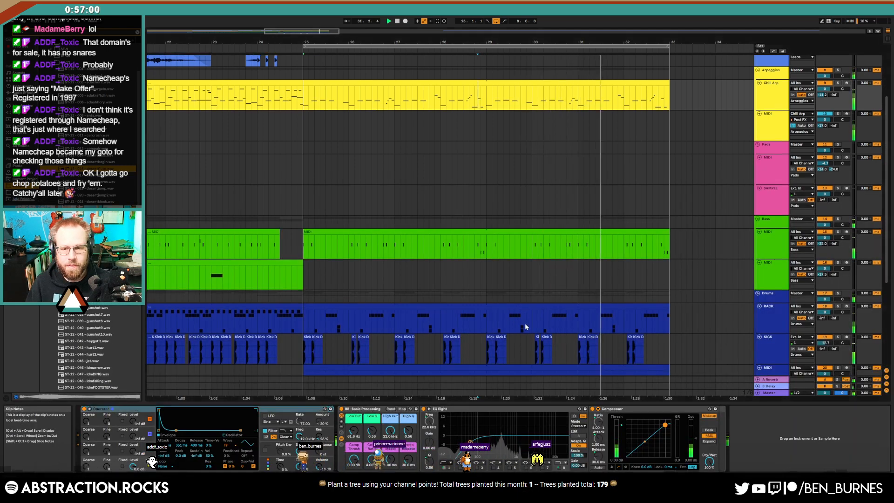
{"action": "scroll", "coordinate": [532, 333], "scroll_direction": "down", "scroll_amount": 3}
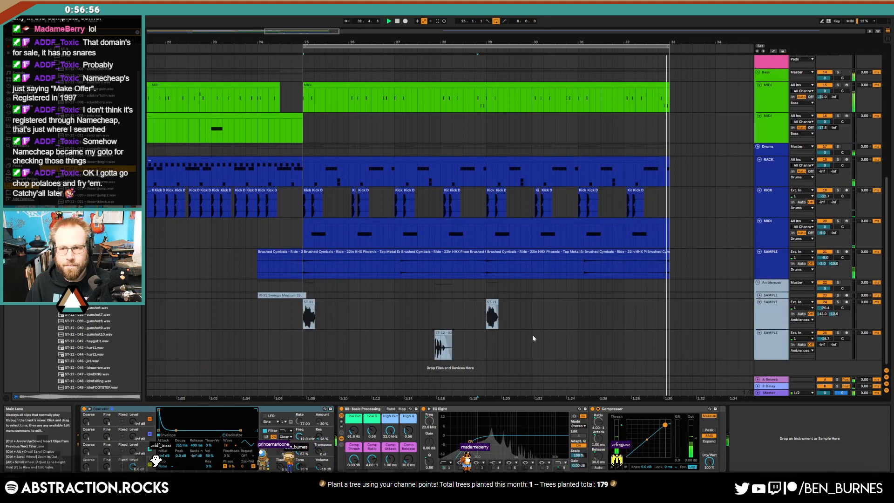
Stop playback and open the Chill Arp clip spanning bars 29 to 33 for note editing.
{"action": "scroll", "coordinate": [538, 341], "scroll_direction": "up", "scroll_amount": 4}
{"action": "scroll", "coordinate": [550, 356], "scroll_direction": "up", "scroll_amount": 5}
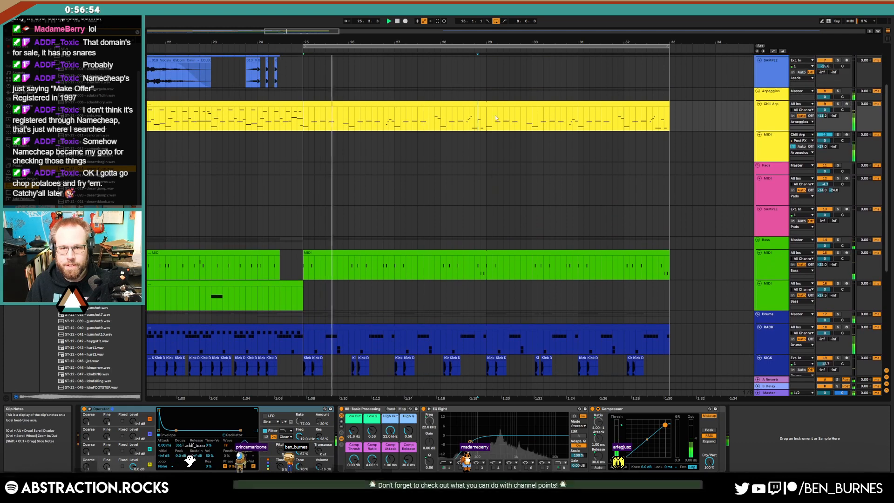
{"action": "left_click_drag", "start_coordinate": [486, 116], "coordinate": [666, 122]}
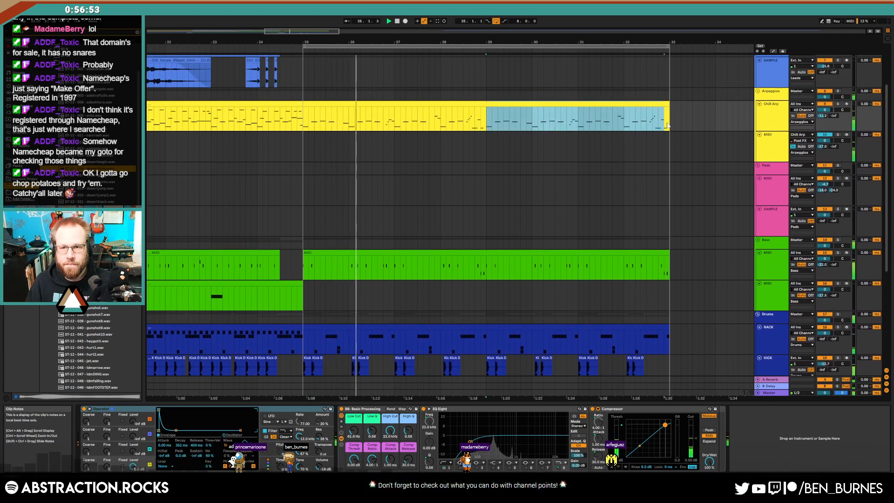
{"action": "double_click", "coordinate": [644, 104]}
{"action": "key", "text": "space"}
{"action": "left_click", "coordinate": [760, 393]}
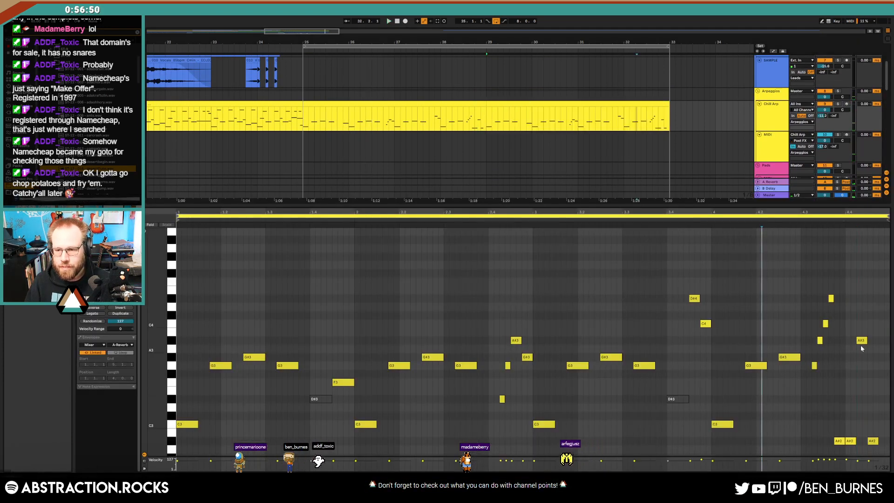
Add another one-sixteenth A#2 note at 4.4.4, at the very end of the Chill Arp clip, and audition it.
{"action": "left_click", "coordinate": [874, 441]}
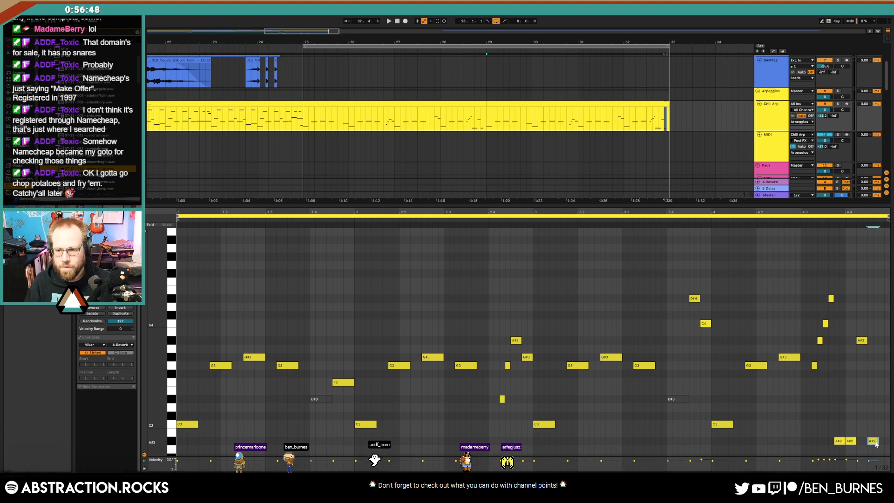
{"action": "left_click_drag", "start_coordinate": [887, 443], "coordinate": [887, 445]}
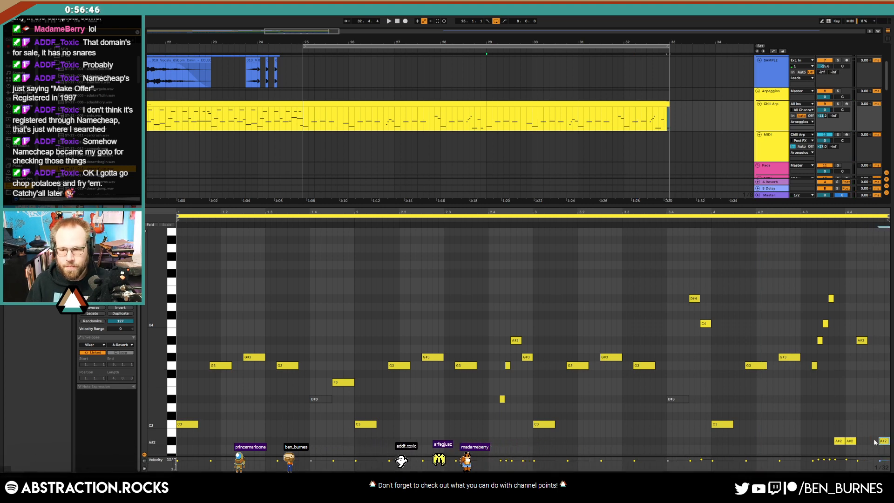
{"action": "left_click", "coordinate": [873, 442]}
{"action": "key", "text": "space"}
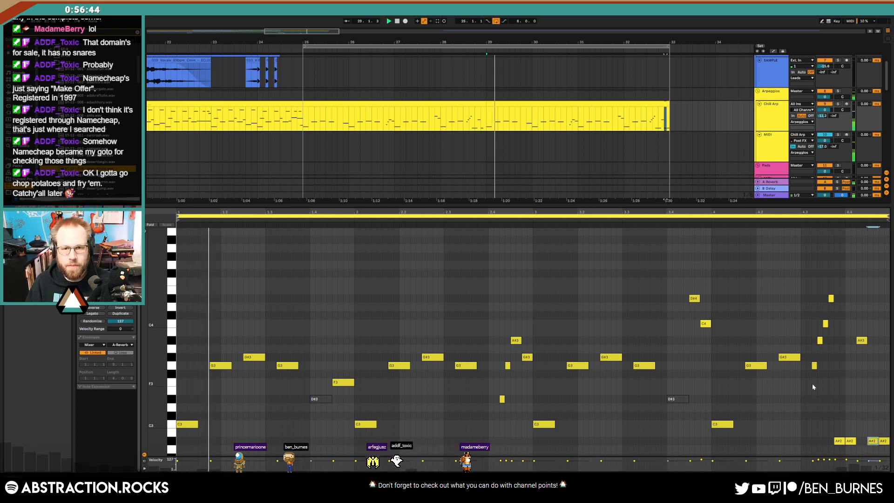
Copy the Chill Arp clip at bar 29 over the clip at bar 25, and return to the bar 29 clip's notes.
{"action": "key", "text": "space"}
{"action": "left_click", "coordinate": [501, 104]}
{"action": "key", "text": "ctrl+c"}
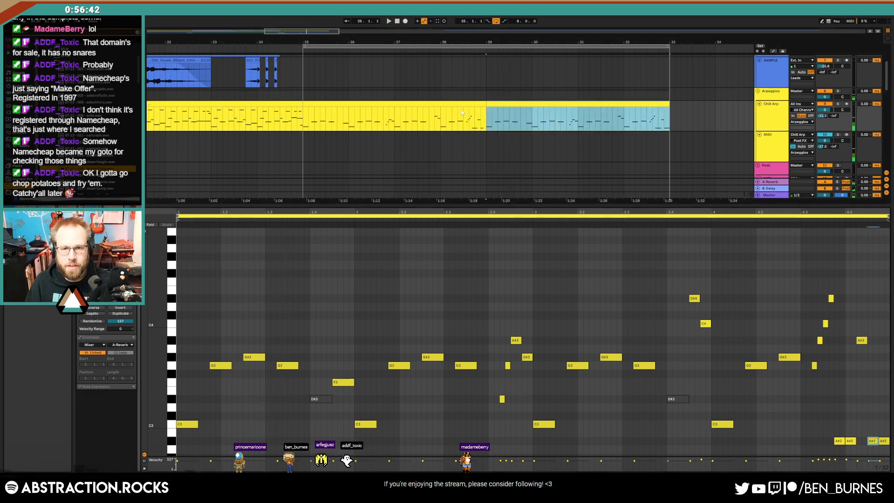
{"action": "left_click", "coordinate": [461, 105]}
{"action": "key", "text": "ctrl+v"}
{"action": "left_click", "coordinate": [498, 104]}
{"action": "left_click", "coordinate": [559, 305]}
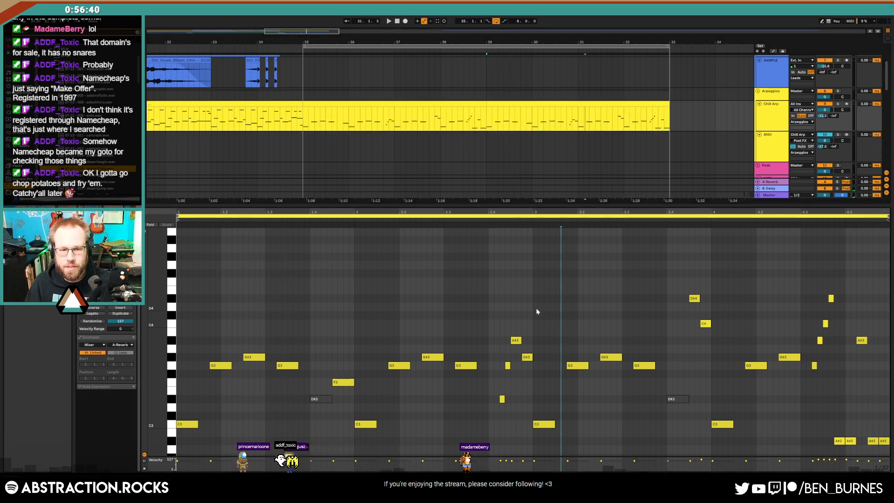
Shorten the F3 before bar 2 to a sixteenth at 1.4.4 and rework the following C3 into notes at 2.1 and 2.1.2.
{"action": "key", "text": "space"}
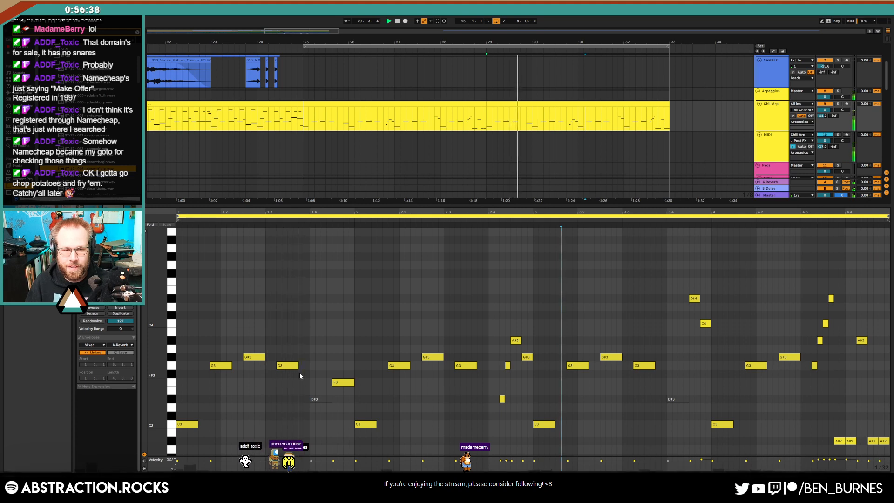
{"action": "left_click_drag", "start_coordinate": [334, 382], "coordinate": [342, 382]}
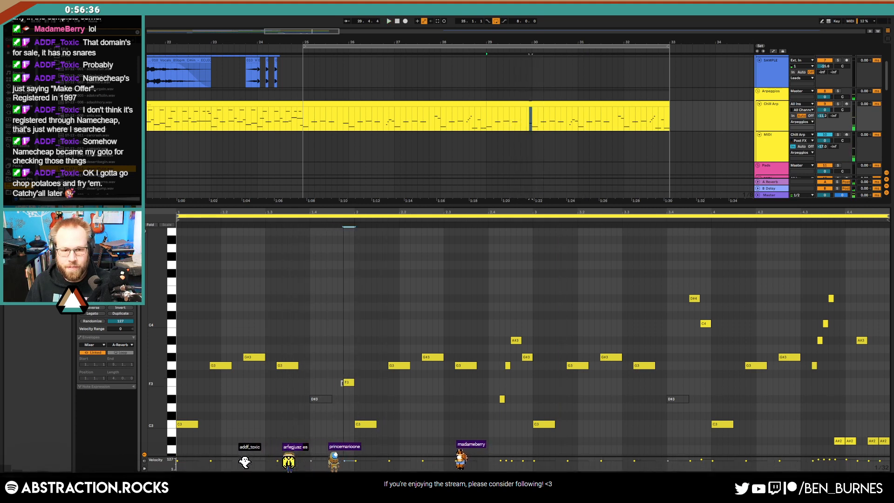
{"action": "left_click", "coordinate": [375, 425]}
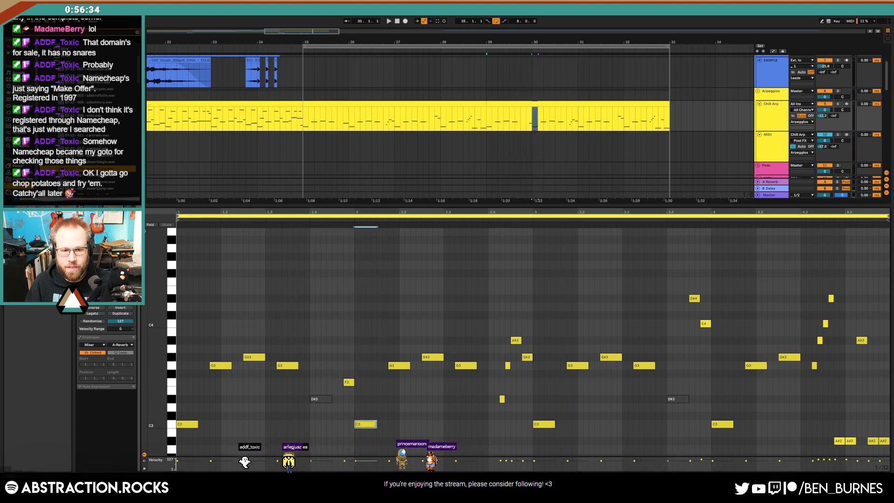
{"action": "left_click_drag", "start_coordinate": [375, 425], "coordinate": [385, 424]}
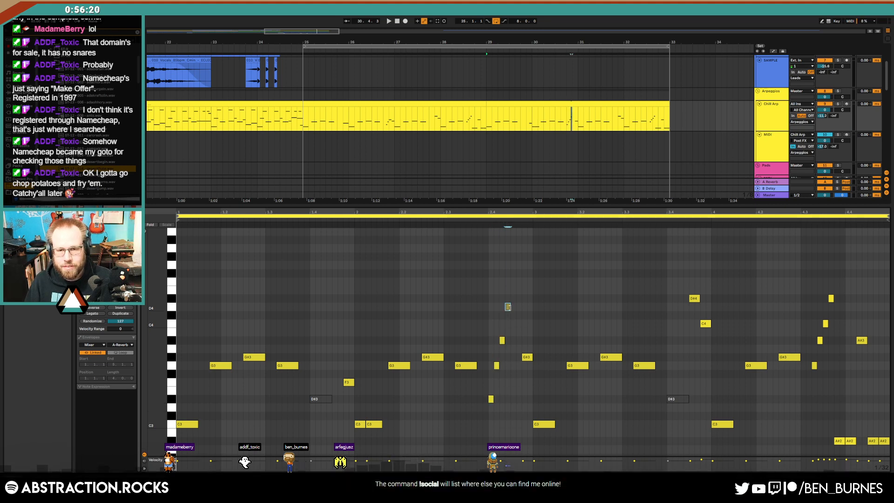
Build a rising run of thirty-second notes C3, D#3, G3 and A#3 from 2.4, capped by a one-sixteenth D4 at 2.4.3.
{"action": "double_click", "coordinate": [507, 307]}
{"action": "left_click_drag", "start_coordinate": [512, 308], "coordinate": [512, 306]}
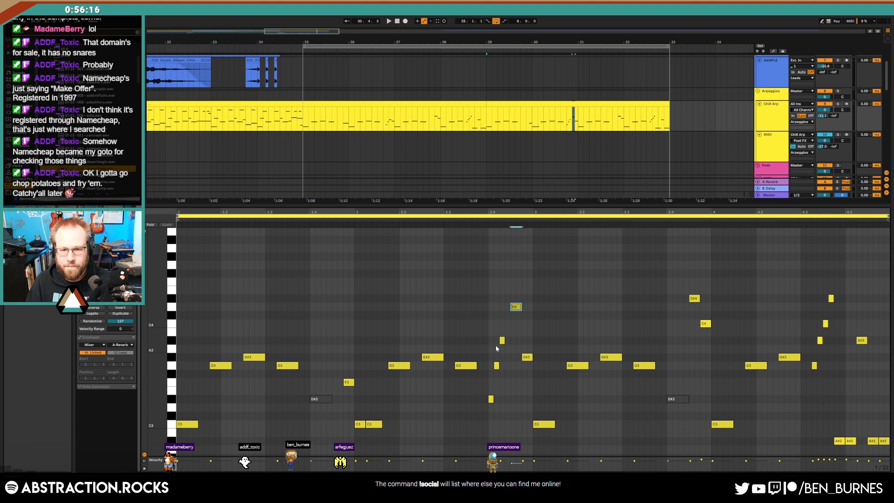
{"action": "key", "text": "Right"}
{"action": "double_click", "coordinate": [492, 424]}
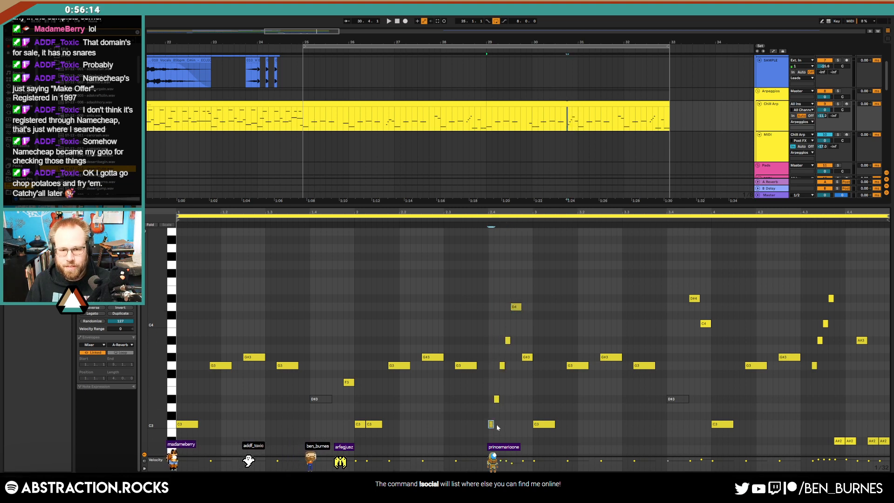
Play the arpeggio clip and shorten the first C3 note at the start of its second bar to half its length.
{"action": "left_click", "coordinate": [515, 305]}
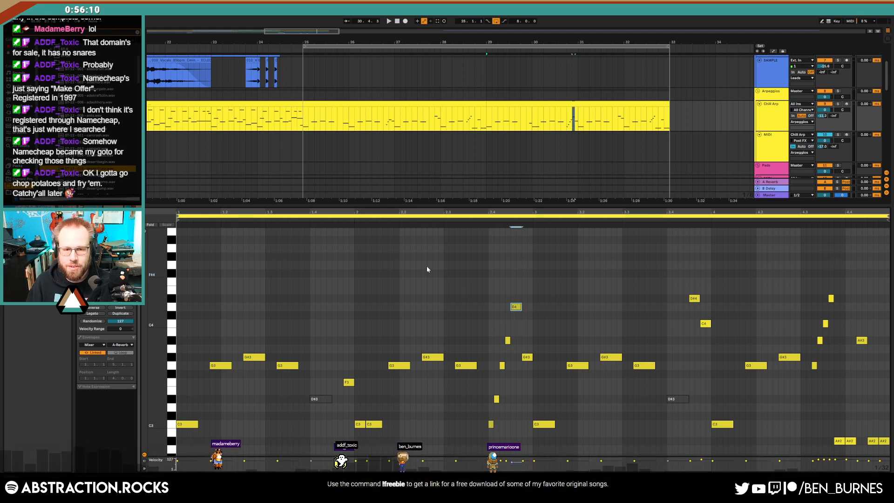
{"action": "left_click", "coordinate": [203, 220]}
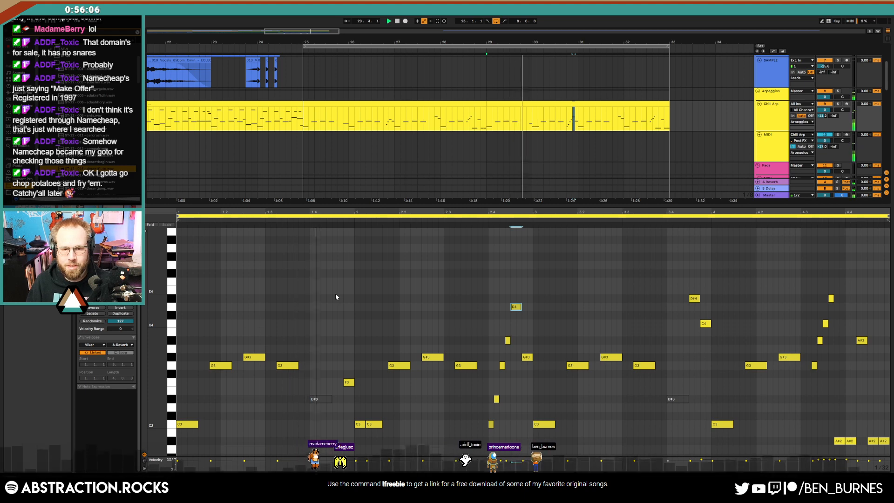
{"action": "left_click", "coordinate": [360, 408]}
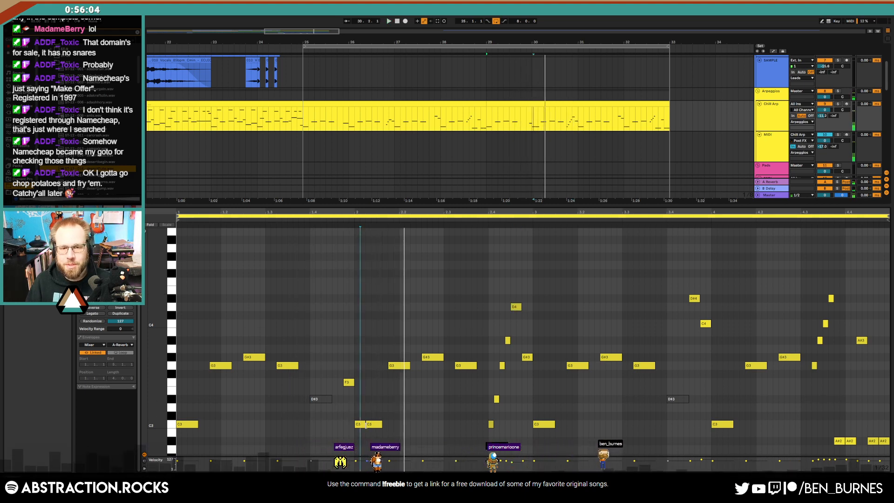
{"action": "key", "text": "space"}
{"action": "left_click_drag", "start_coordinate": [366, 425], "coordinate": [360, 425]}
{"action": "left_click", "coordinate": [366, 404]}
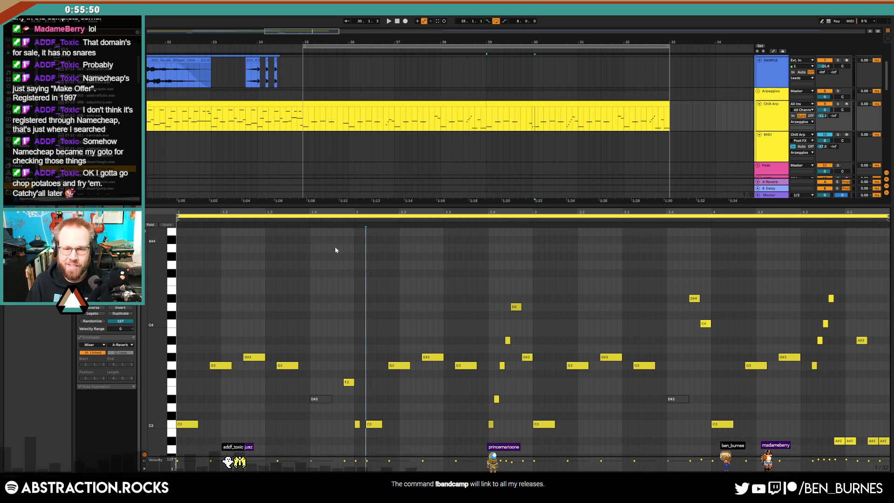
Play the arpeggio clip again and raise the D4 note near 2.4 by one semitone to D#4.
{"action": "left_click", "coordinate": [302, 217]}
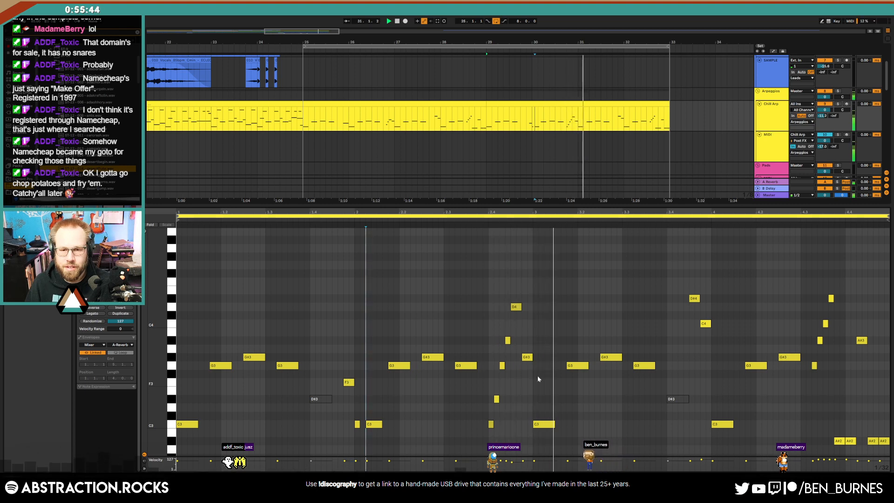
{"action": "left_click_drag", "start_coordinate": [517, 306], "coordinate": [517, 297]}
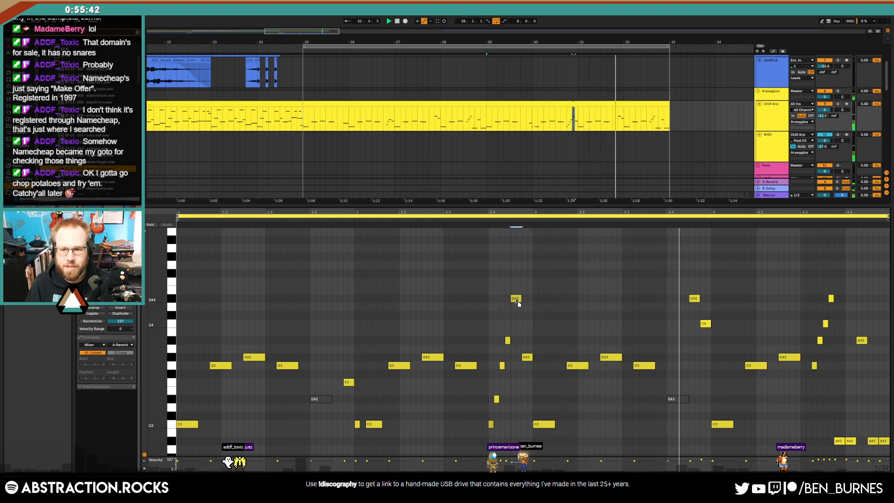
{"action": "left_click", "coordinate": [622, 306]}
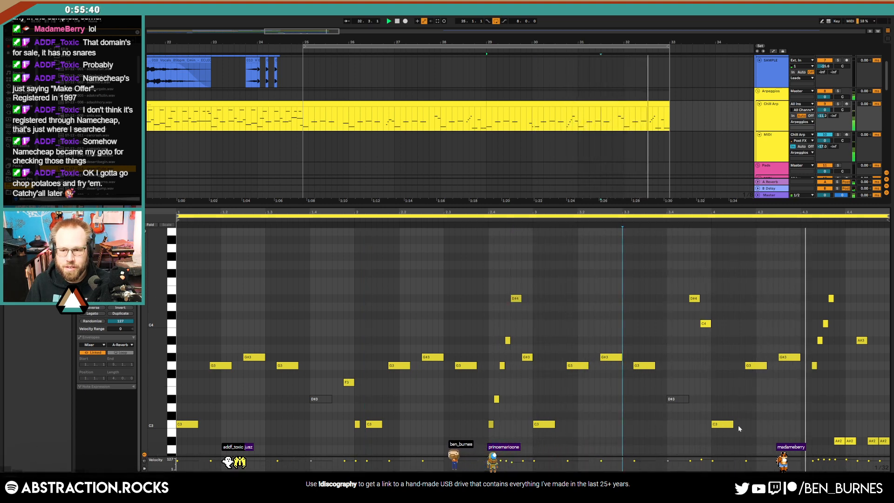
Shorten the C3 note at the start of bar 4 to a slightly later short hit, duplicate it once, and play the result.
{"action": "left_click_drag", "start_coordinate": [722, 427], "coordinate": [734, 430]}
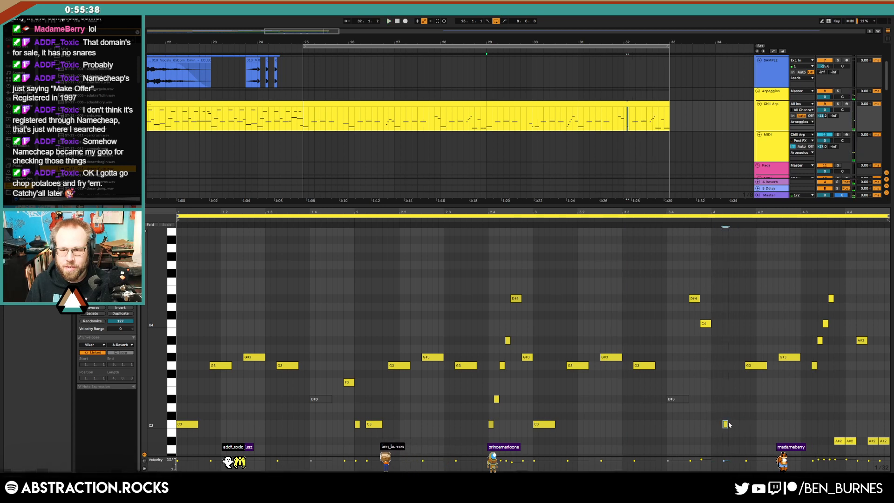
{"action": "key", "text": "ctrl+d"}
{"action": "left_click", "coordinate": [649, 220]}
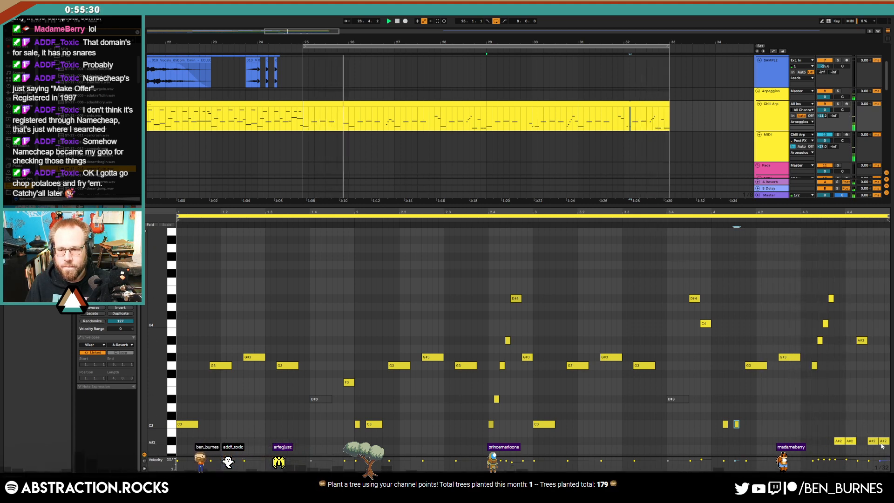
Open the drum RACK track's MIDI clip spanning bars 29 to 33 for note editing.
{"action": "key", "text": "shift+Tab"}
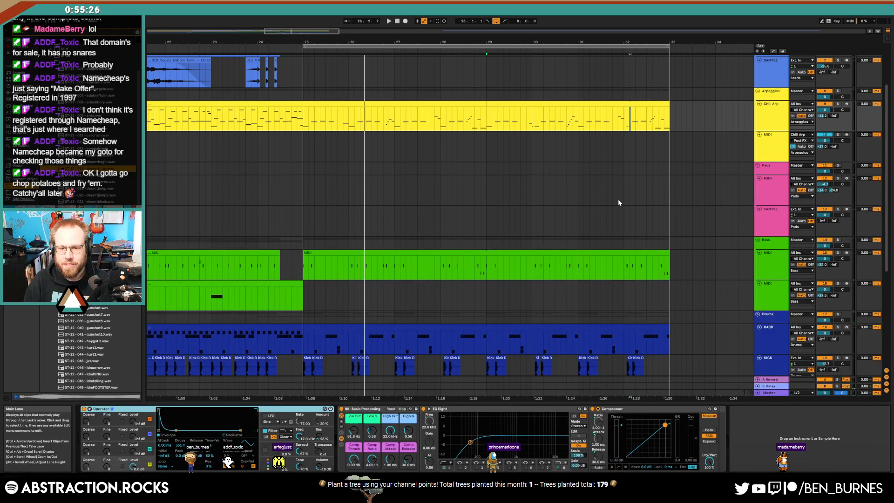
{"action": "left_click", "coordinate": [406, 313]}
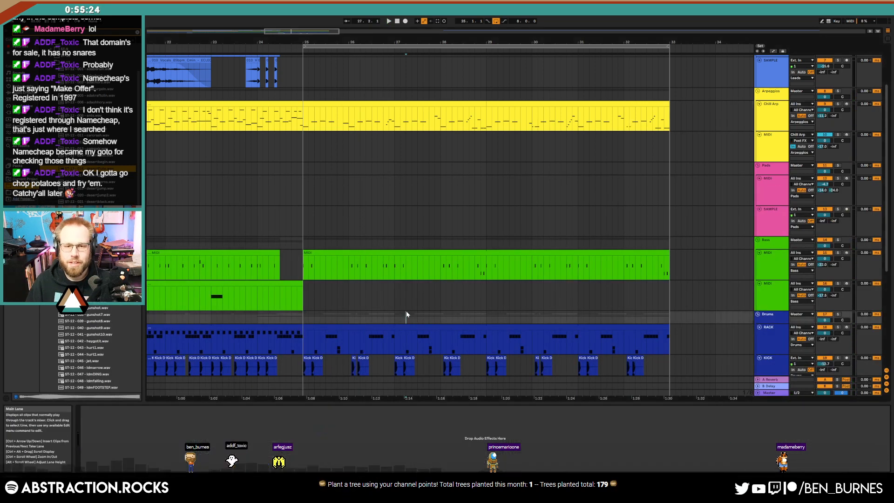
{"action": "scroll", "coordinate": [410, 314], "scroll_direction": "down", "scroll_amount": 3}
{"action": "scroll", "coordinate": [414, 317], "scroll_direction": "down", "scroll_amount": 3}
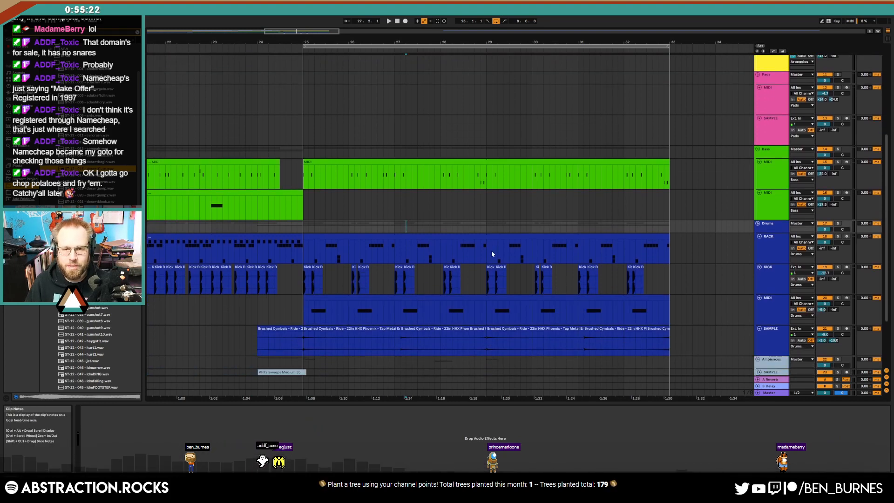
{"action": "left_click_drag", "start_coordinate": [491, 251], "coordinate": [648, 238]}
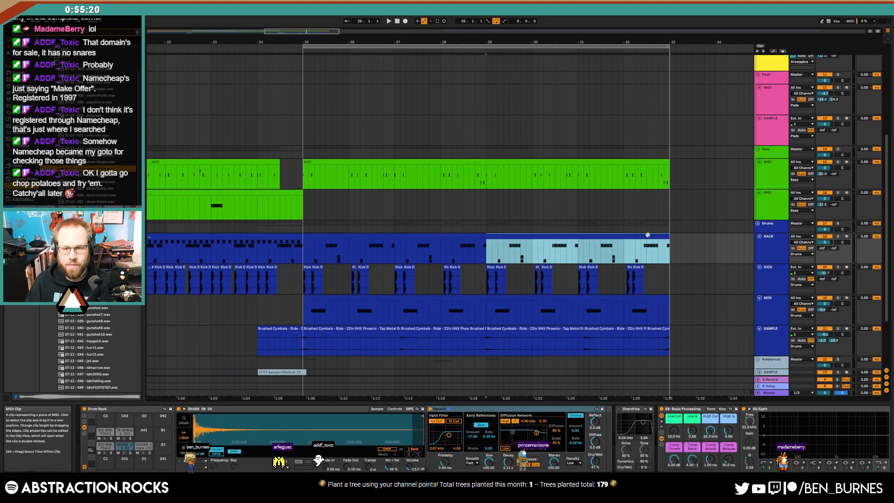
{"action": "double_click", "coordinate": [647, 235]}
Try filling the TR-808Hat lane with evenly repeated hits across the two-bar drum pattern and play it back.
{"action": "left_click", "coordinate": [206, 233]}
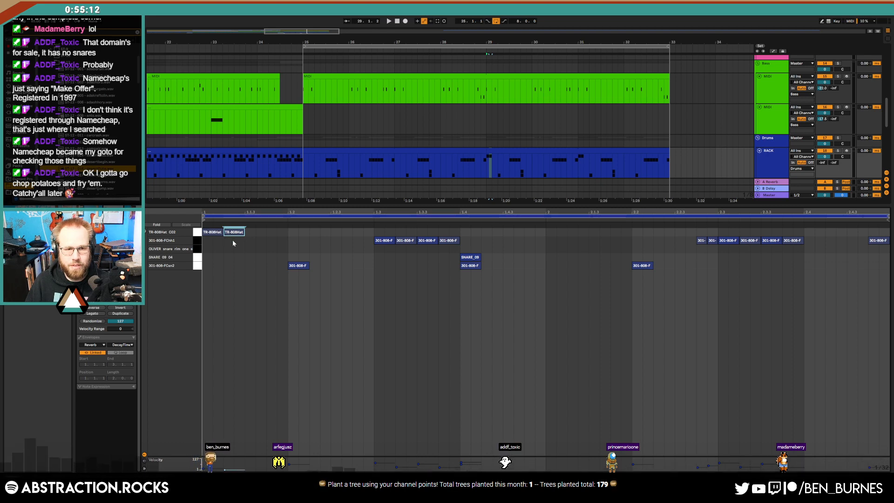
{"action": "left_click", "coordinate": [228, 232]}
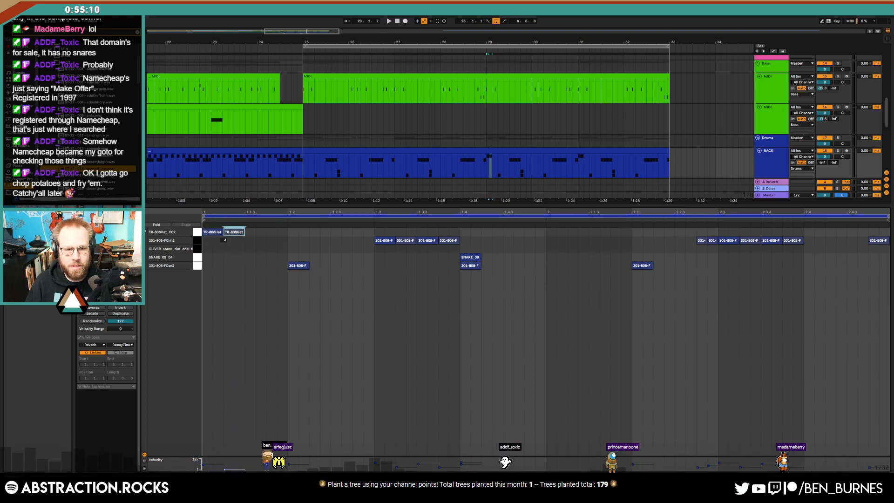
{"action": "left_click", "coordinate": [209, 234], "text": "shift"}
{"action": "key", "text": "ctrl+d"}
{"action": "key", "text": "ctrl+d"}
{"action": "key", "text": "ctrl+d"}
{"action": "key", "text": "ctrl+d"}
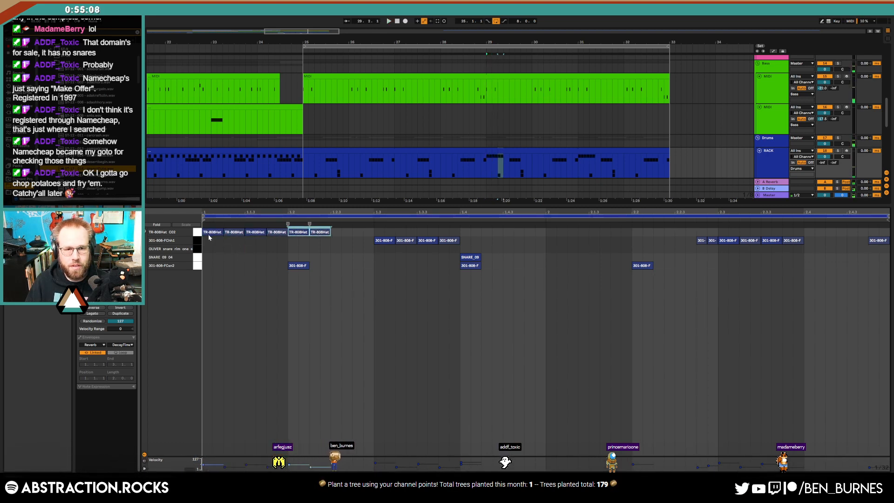
{"action": "key", "text": "ctrl+d"}
{"action": "key", "text": "ctrl+d"}
{"action": "key", "text": "ctrl+d"}
{"action": "key", "text": "ctrl+d"}
{"action": "key", "text": "ctrl+d"}
{"action": "key", "text": "ctrl+d"}
{"action": "key", "text": "ctrl+d"}
{"action": "key", "text": "ctrl+d"}
{"action": "key", "text": "ctrl+d"}
{"action": "key", "text": "ctrl+d"}
{"action": "key", "text": "ctrl+d"}
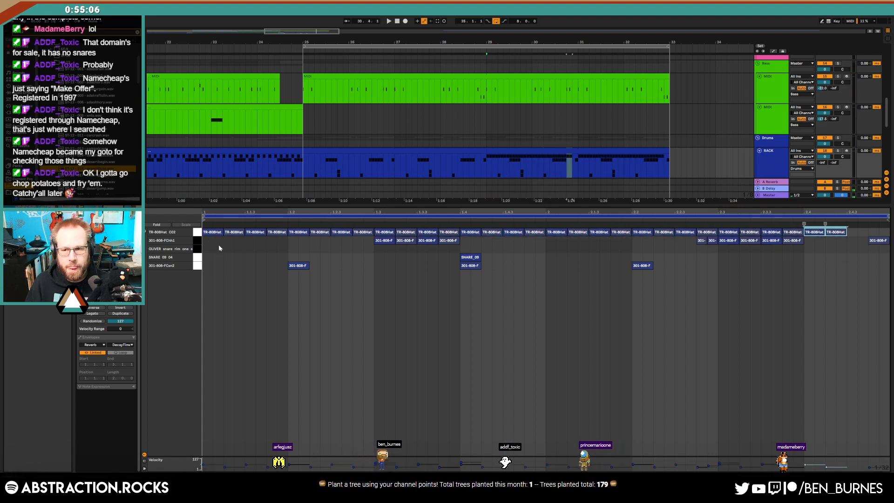
{"action": "key", "text": "space"}
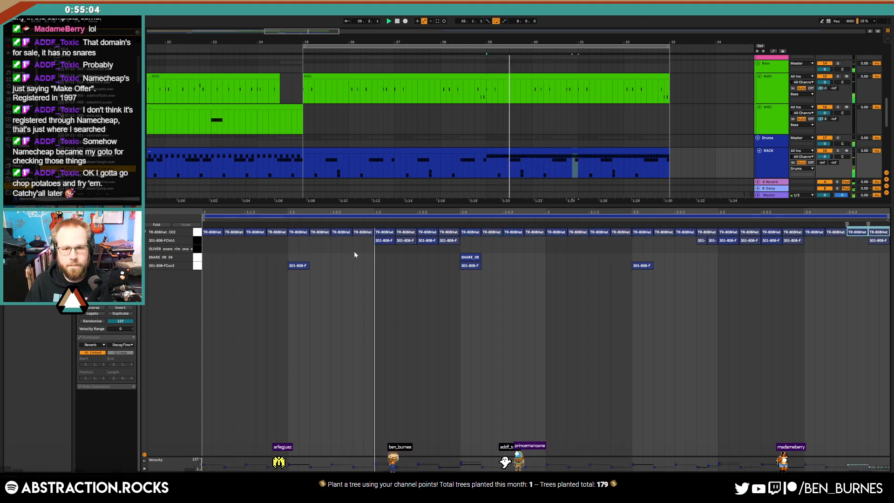
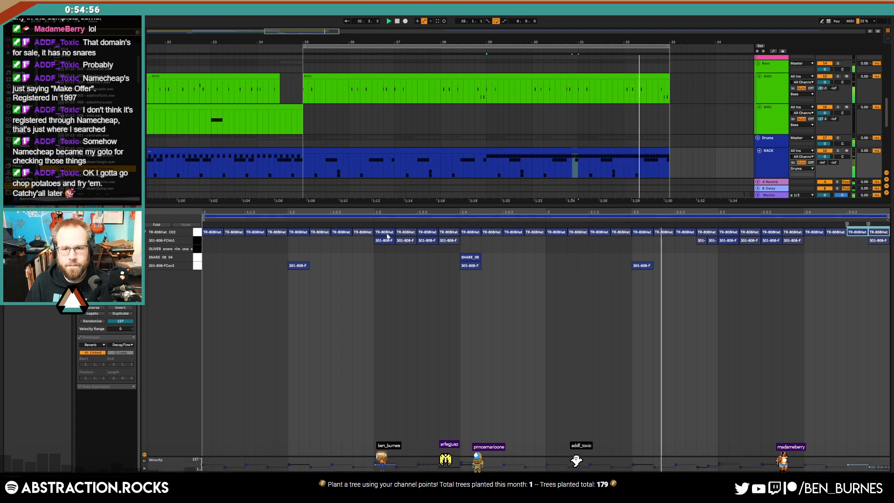
Remove the TR-808Hat hit at 1.4, then delete all remaining notes in that lane.
{"action": "double_click", "coordinate": [471, 233]}
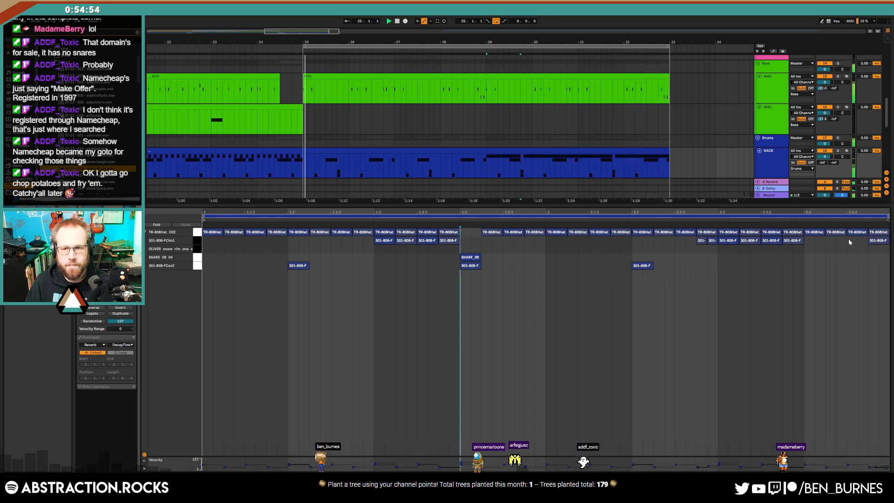
{"action": "left_click", "coordinate": [197, 232]}
{"action": "key", "text": "Delete"}
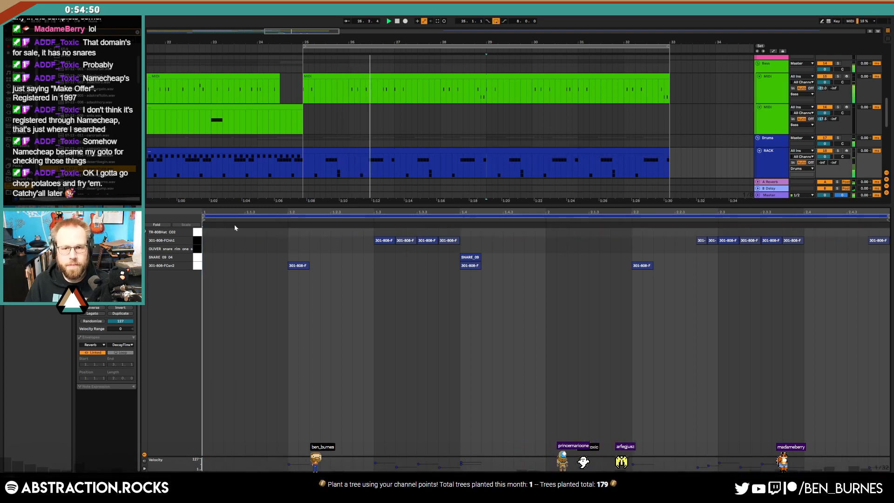
Add 301-808 closed hi-hat hits at 1 and 1.1.3 and duplicate them across beat 1.2.
{"action": "left_click", "coordinate": [499, 150]}
{"action": "double_click", "coordinate": [205, 240]}
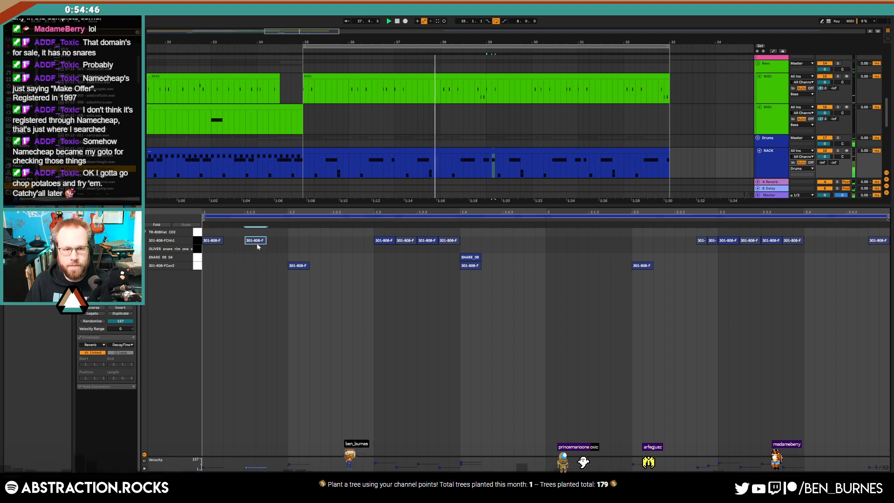
{"action": "left_click_drag", "start_coordinate": [286, 239], "coordinate": [259, 241]}
{"action": "key", "text": "ctrl+d"}
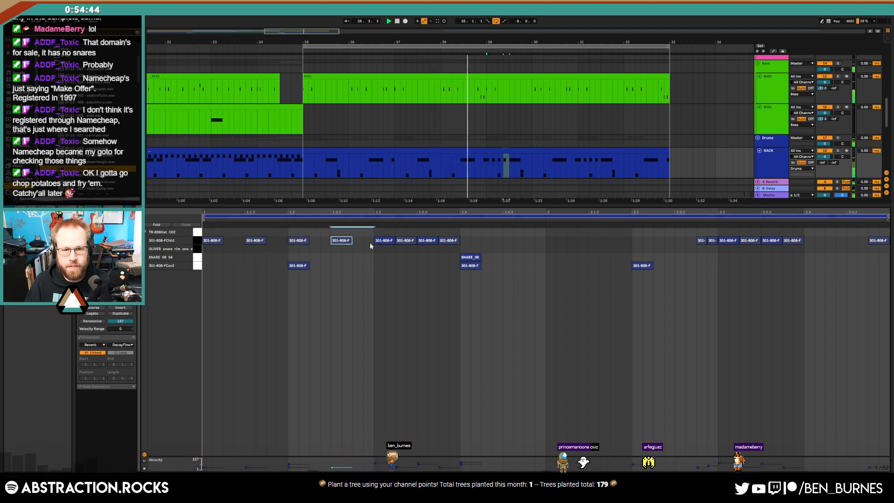
Copy the four new closed hi-hat hits to 1.4 and duplicate hits to fill the remaining gaps through the pattern's end.
{"action": "left_click_drag", "start_coordinate": [374, 244], "coordinate": [200, 237]}
{"action": "key", "text": "ctrl+c"}
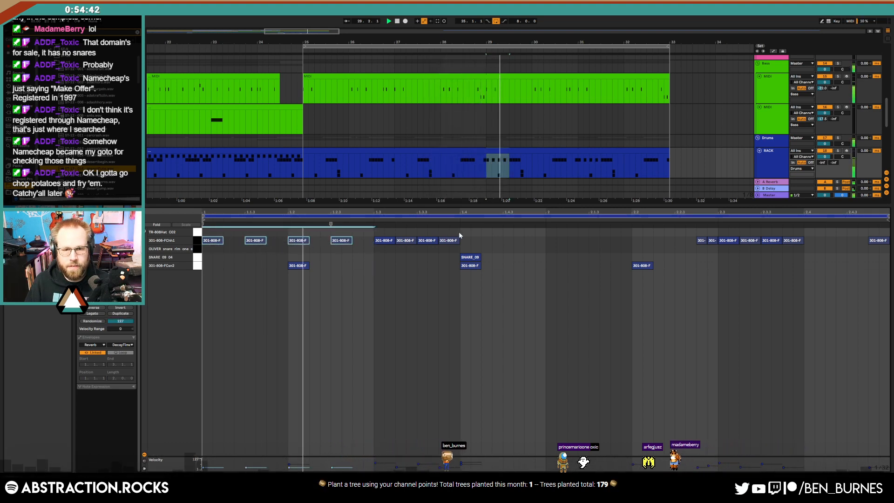
{"action": "left_click", "coordinate": [460, 232]}
{"action": "key", "text": "ctrl+v"}
{"action": "left_click_drag", "start_coordinate": [628, 233], "coordinate": [557, 246]}
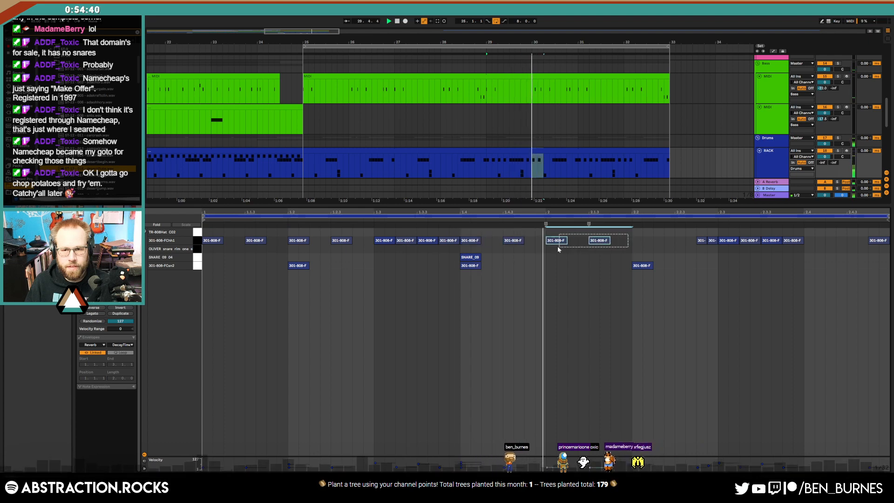
{"action": "key", "text": "ctrl+d"}
{"action": "key", "text": "ctrl+d"}
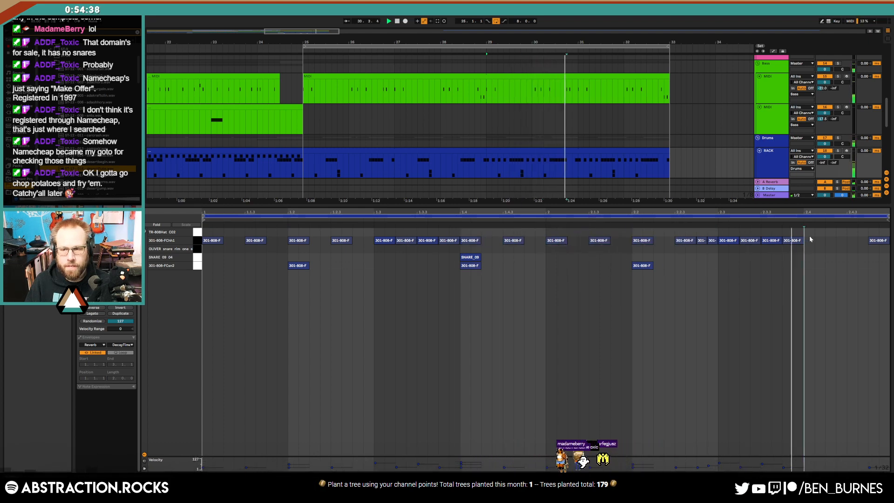
{"action": "key", "text": "ctrl+d"}
{"action": "left_click", "coordinate": [836, 253]}
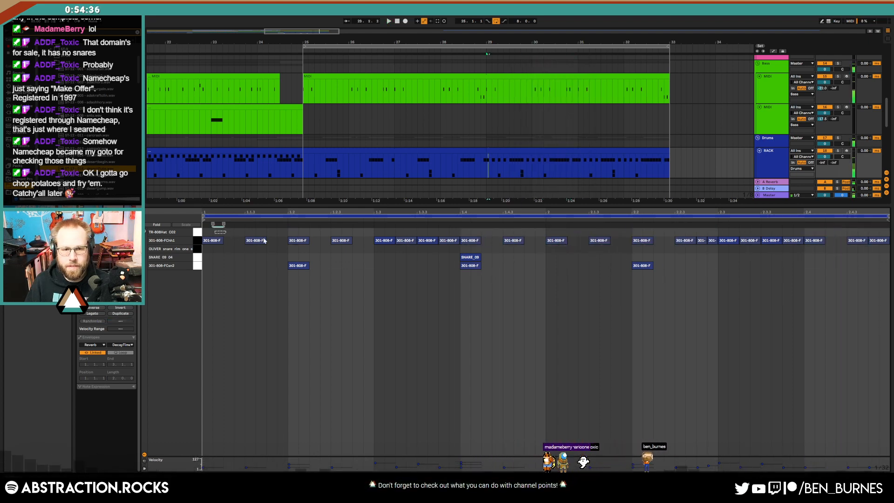
Select the added closed hi-hat hits in three groups: the opening four, the middle run from 1.4, and those near the end.
{"action": "left_click_drag", "start_coordinate": [215, 230], "coordinate": [354, 247]}
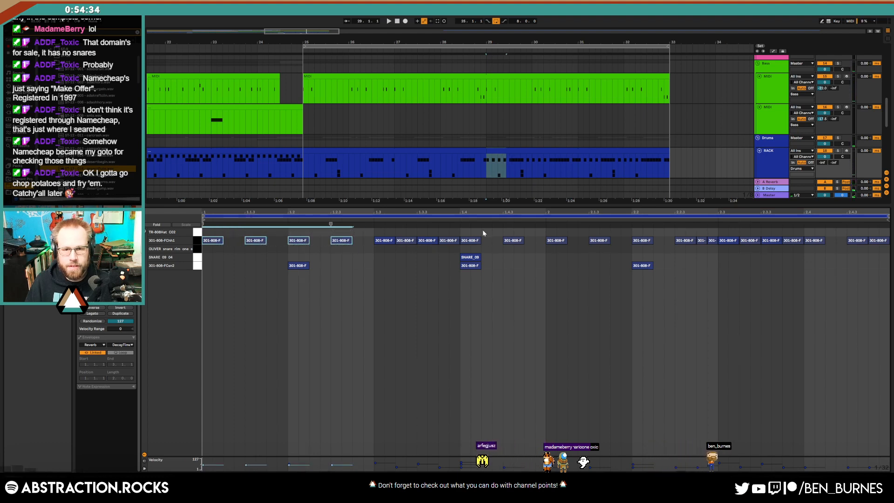
{"action": "left_click_drag", "start_coordinate": [475, 230], "coordinate": [682, 244]}
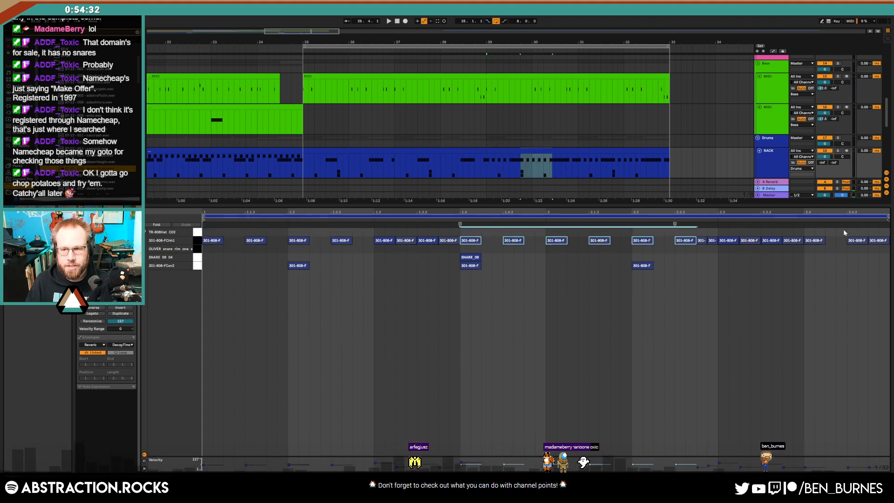
{"action": "left_click_drag", "start_coordinate": [822, 231], "coordinate": [889, 253]}
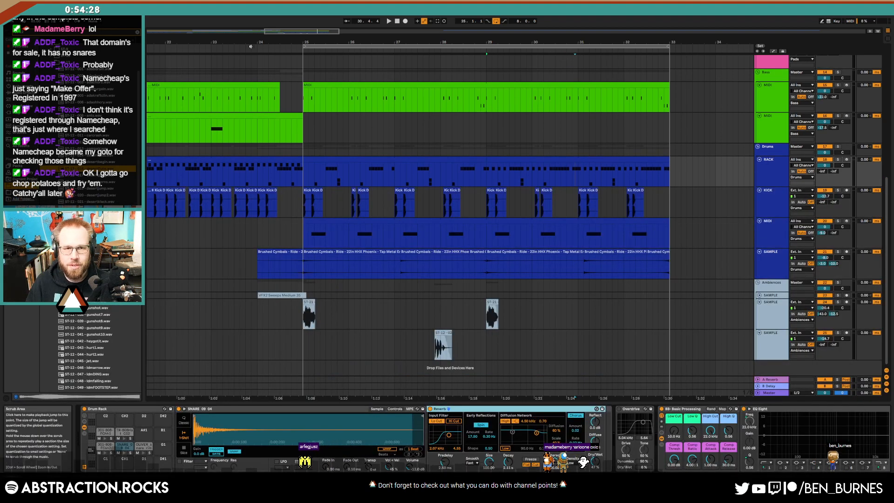
Play the arrangement from just before bar 24 and lower the last Ambiences SAMPLE track's volume to -25.7.
{"action": "left_click", "coordinate": [247, 47]}
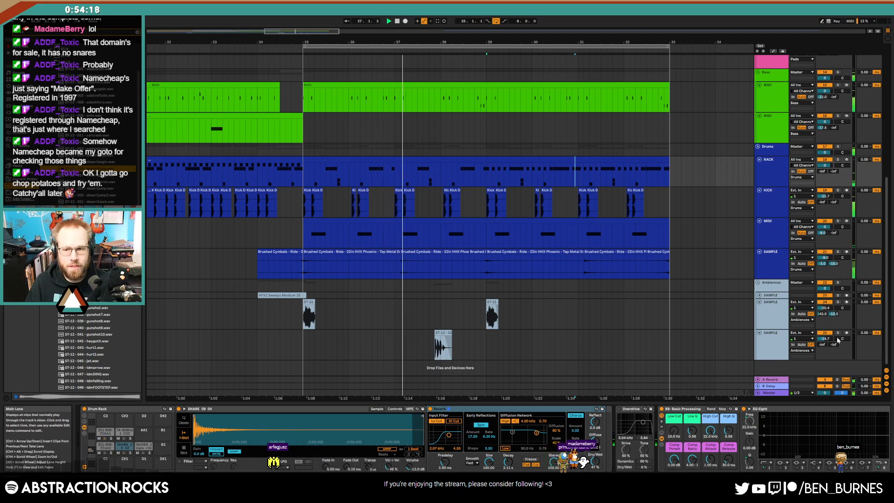
{"action": "left_click_drag", "start_coordinate": [825, 339], "coordinate": [825, 342]}
Open the ST-12 sample clip just before bar 28, try transposing it, and reset its pitch.
{"action": "double_click", "coordinate": [436, 333]}
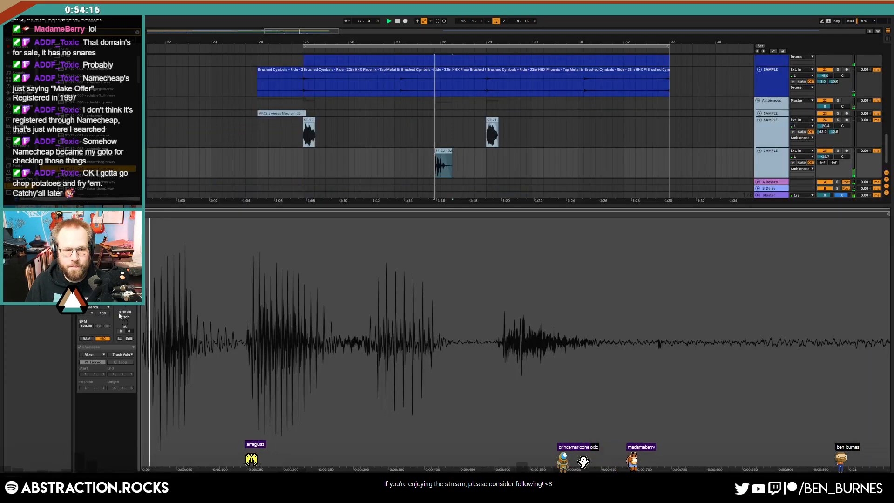
{"action": "left_click_drag", "start_coordinate": [123, 320], "coordinate": [123, 324]}
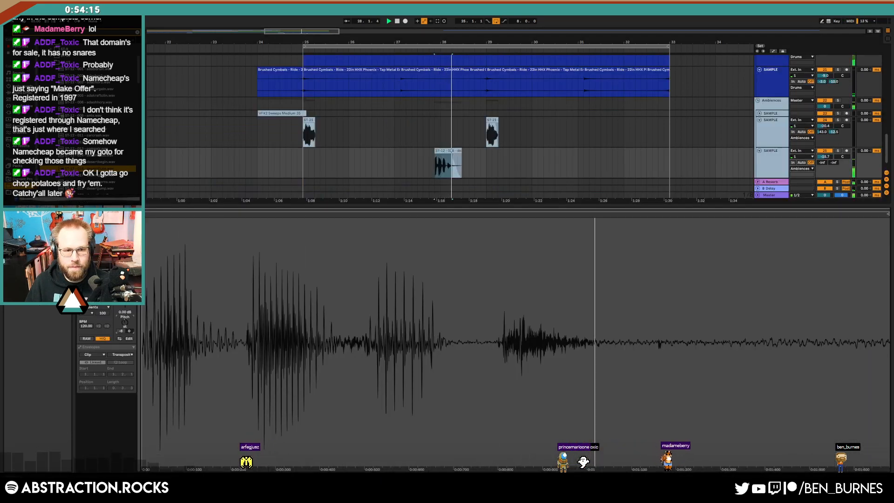
{"action": "double_click", "coordinate": [126, 324]}
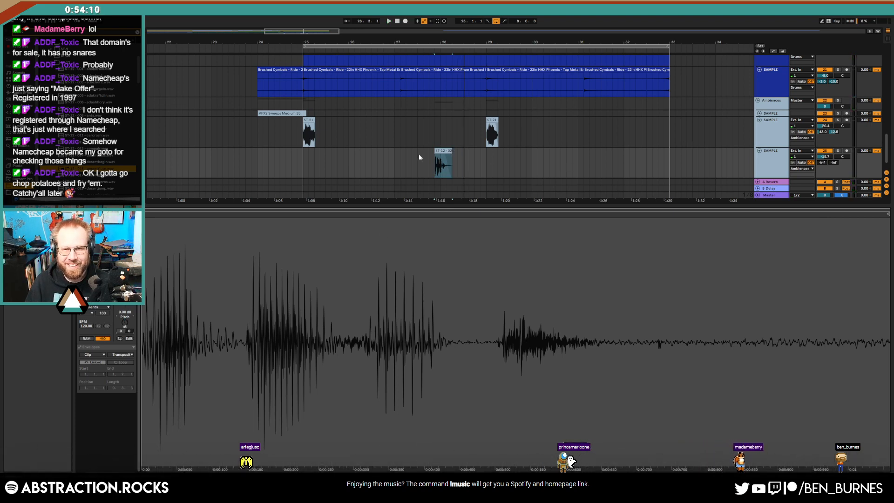
Paste a copy of the ST-12 sample clip just after the start of bar 34 on the same track.
{"action": "left_click", "coordinate": [719, 155]}
{"action": "key", "text": "ctrl+v"}
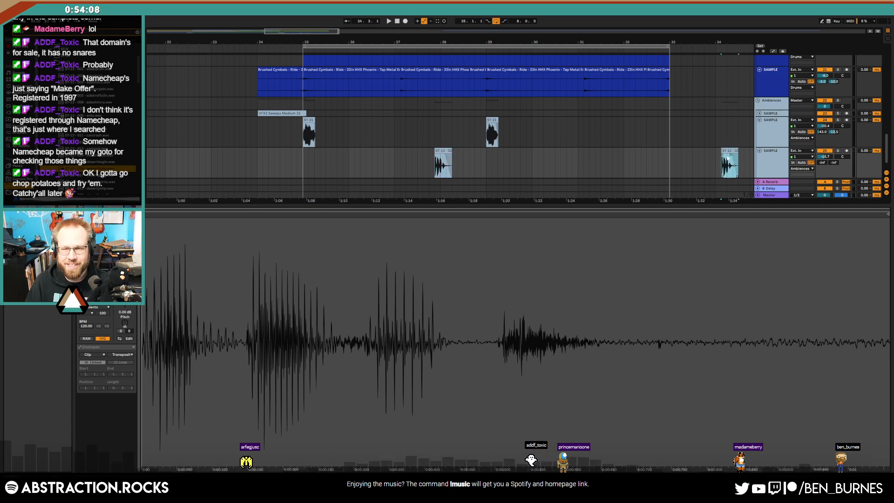
Unfold the RESAMPLE track near the start of the track list and arm it for recording.
{"action": "key", "text": "shift+Tab"}
{"action": "scroll", "coordinate": [713, 150], "scroll_direction": "up", "scroll_amount": 6}
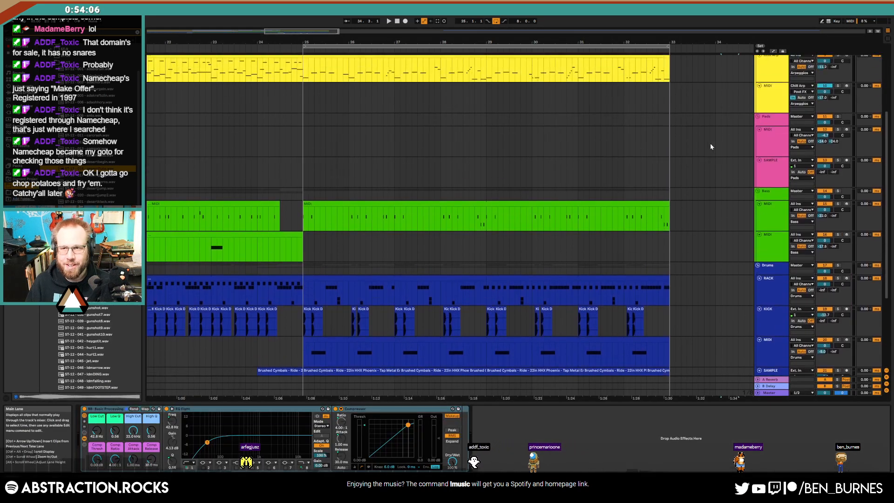
{"action": "scroll", "coordinate": [710, 146], "scroll_direction": "up", "scroll_amount": 2}
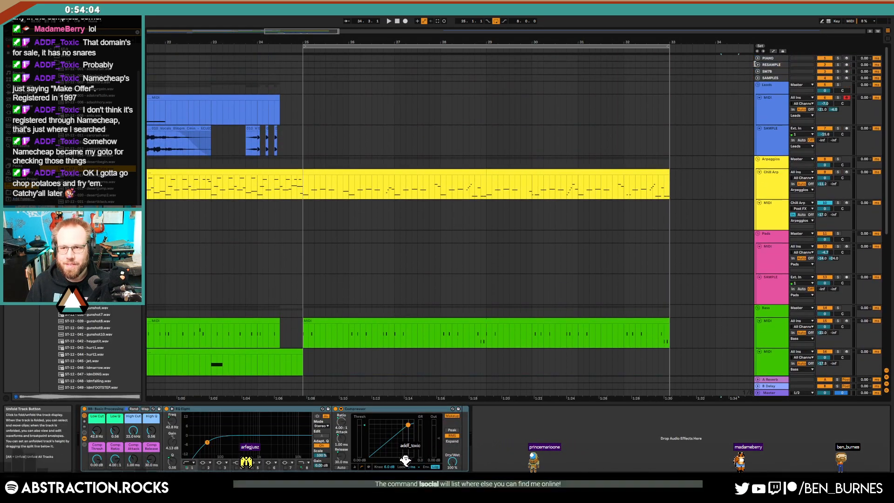
{"action": "left_click", "coordinate": [757, 65]}
{"action": "left_click", "coordinate": [847, 65]}
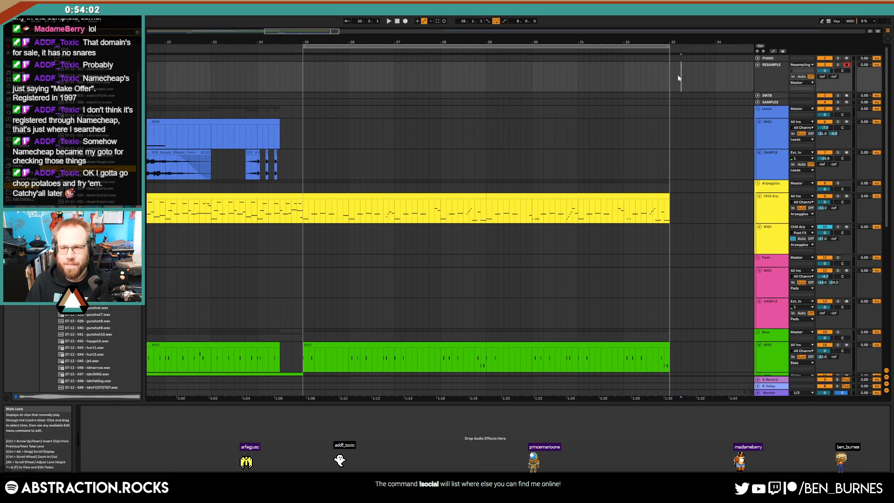
Fold the Leads, Arpeggios, Pads, Bass and Drums group tracks to bring the Ambiences samples into view.
{"action": "scroll", "coordinate": [680, 196], "scroll_direction": "down", "scroll_amount": 2}
{"action": "scroll", "coordinate": [691, 200], "scroll_direction": "up", "scroll_amount": 2}
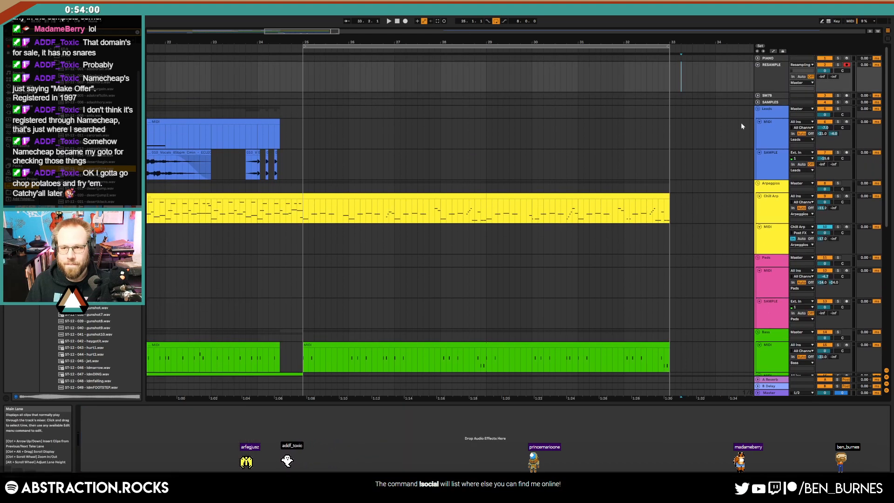
{"action": "left_click", "coordinate": [757, 109]}
{"action": "left_click", "coordinate": [758, 115]}
{"action": "left_click", "coordinate": [758, 122]}
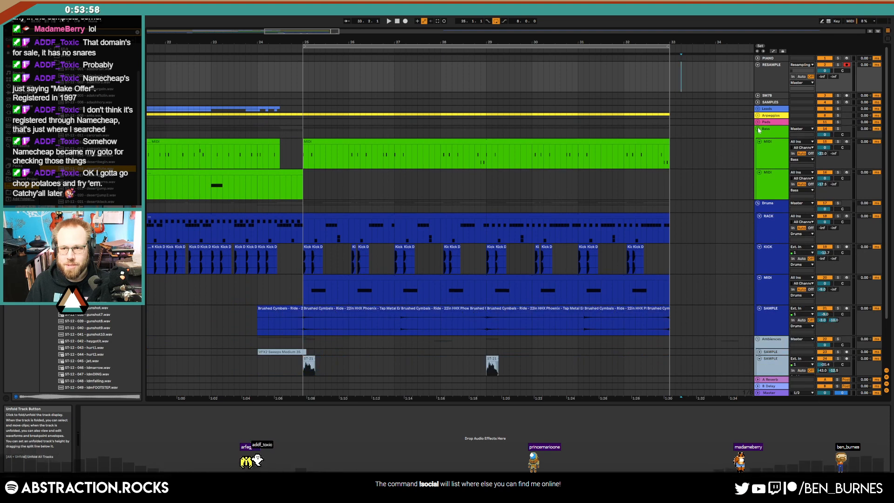
{"action": "left_click", "coordinate": [757, 129]}
{"action": "left_click", "coordinate": [758, 135]}
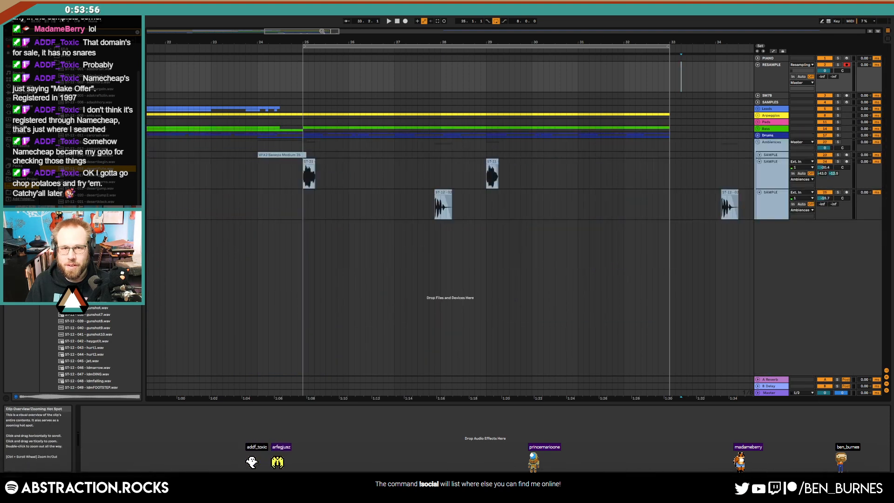
Try recording a resample take from just after bar 33 while pitching down the ST-12 clip that follows bar 34.
{"action": "left_click_drag", "start_coordinate": [321, 31], "coordinate": [355, 31]}
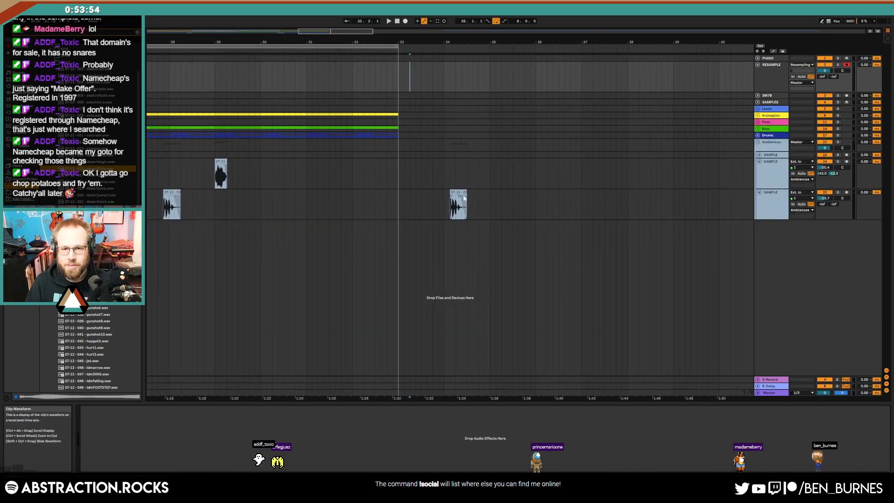
{"action": "double_click", "coordinate": [461, 201]}
{"action": "scroll", "coordinate": [456, 125], "scroll_direction": "up", "scroll_amount": 2}
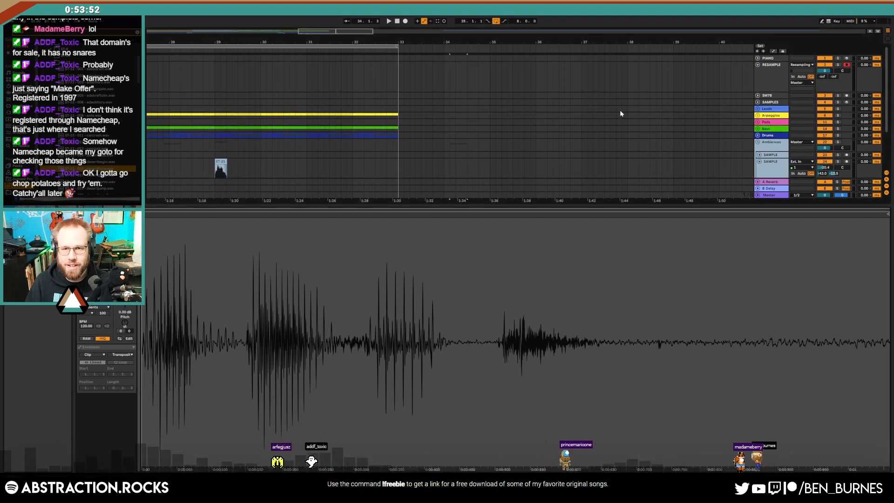
{"action": "left_click", "coordinate": [409, 75]}
{"action": "scroll", "coordinate": [500, 95], "scroll_direction": "down", "scroll_amount": 3}
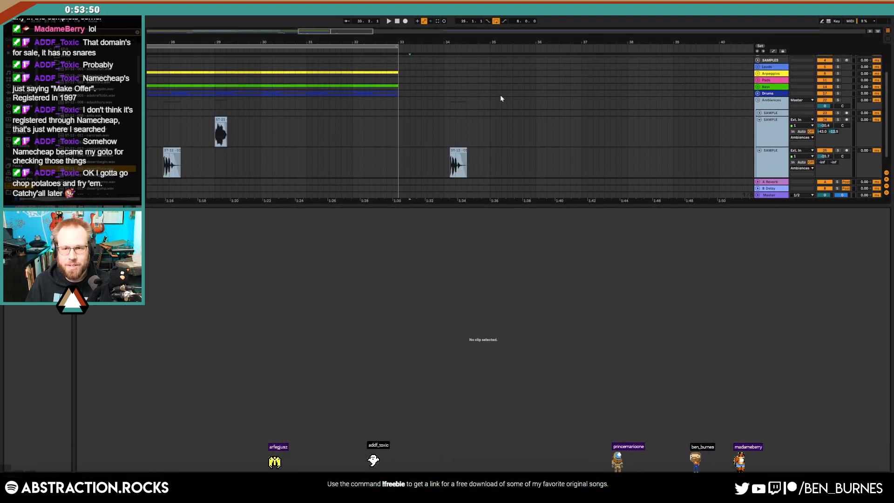
{"action": "scroll", "coordinate": [500, 99], "scroll_direction": "down", "scroll_amount": 1}
{"action": "key", "text": "space"}
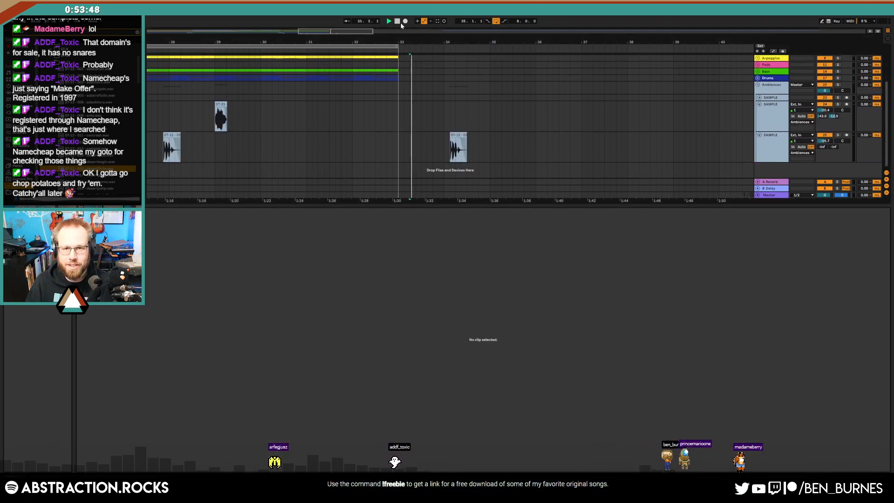
{"action": "left_click", "coordinate": [405, 21]}
{"action": "left_click", "coordinate": [456, 134]}
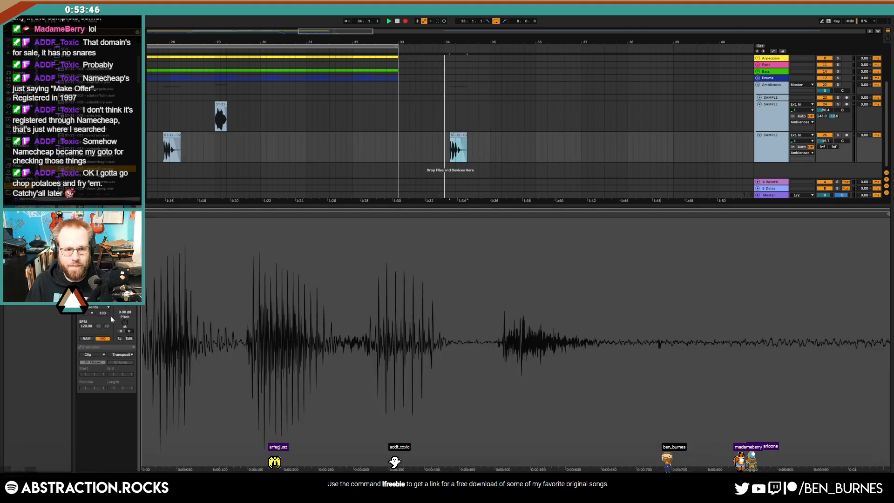
{"action": "left_click_drag", "start_coordinate": [124, 322], "coordinate": [124, 339]}
{"action": "key", "text": "space"}
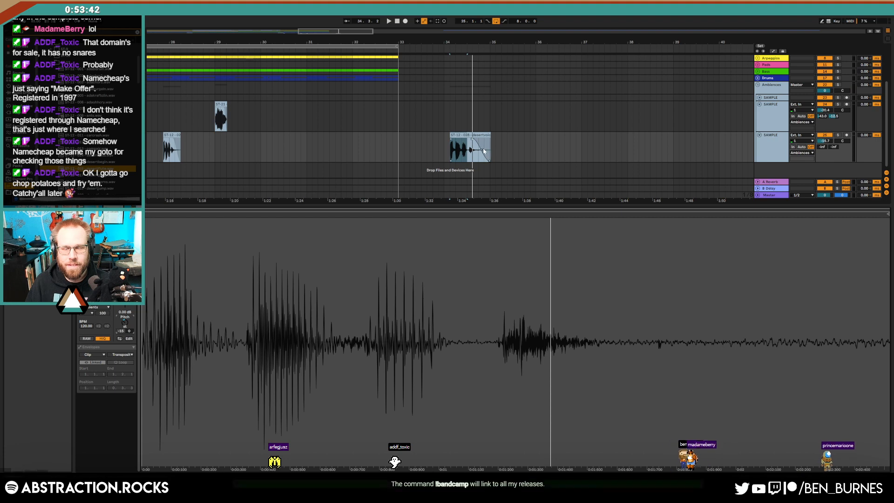
Play the recorded RESAMPLE clip soloed from just after bar 34 and delete it.
{"action": "scroll", "coordinate": [486, 148], "scroll_direction": "up", "scroll_amount": 3}
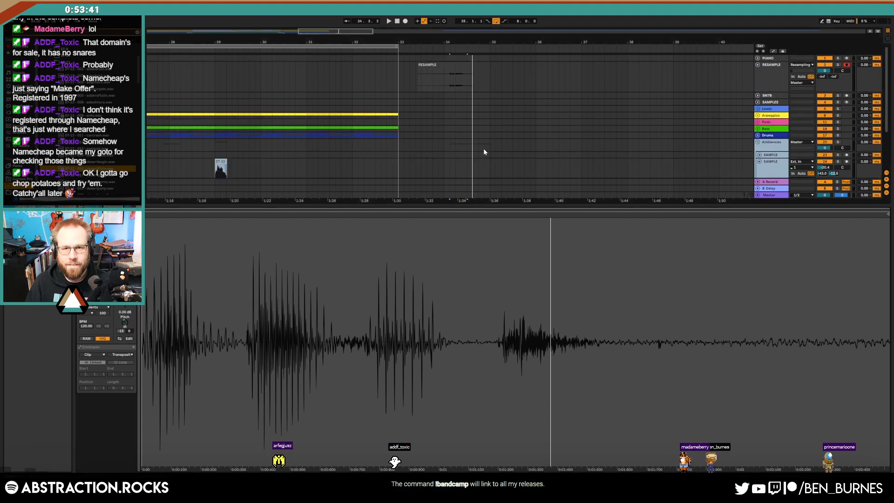
{"action": "left_click", "coordinate": [450, 85]}
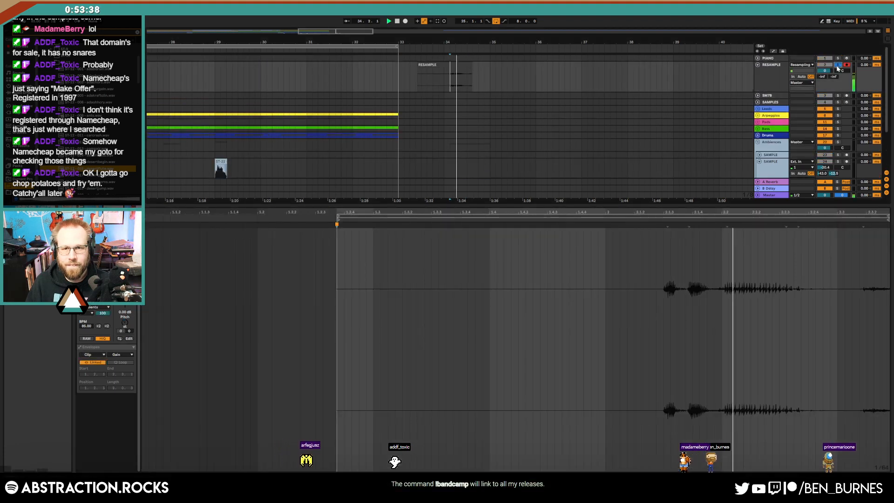
{"action": "left_click", "coordinate": [470, 65]}
{"action": "key", "text": "Delete"}
{"action": "left_click", "coordinate": [405, 75]}
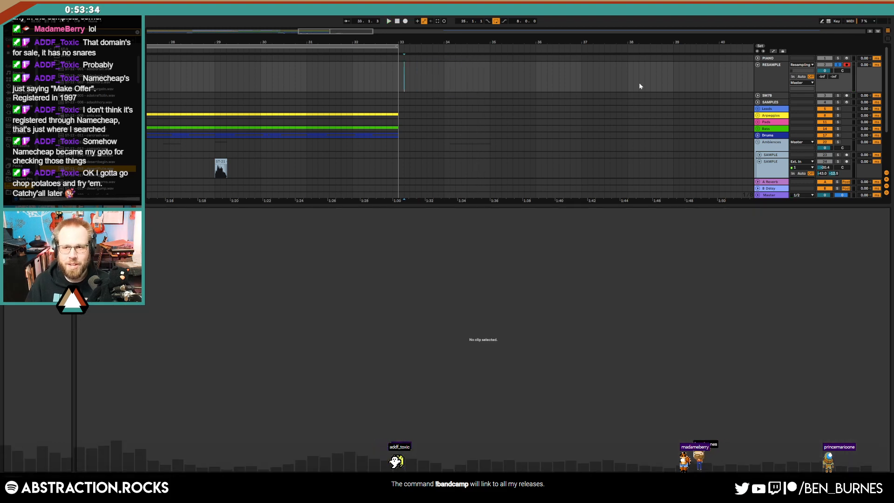
Reactivate the other tracks and try a second resample take, sweeping the ST-12 clip's pitch down to -18 before resetting it.
{"action": "scroll", "coordinate": [638, 91], "scroll_direction": "down", "scroll_amount": 3}
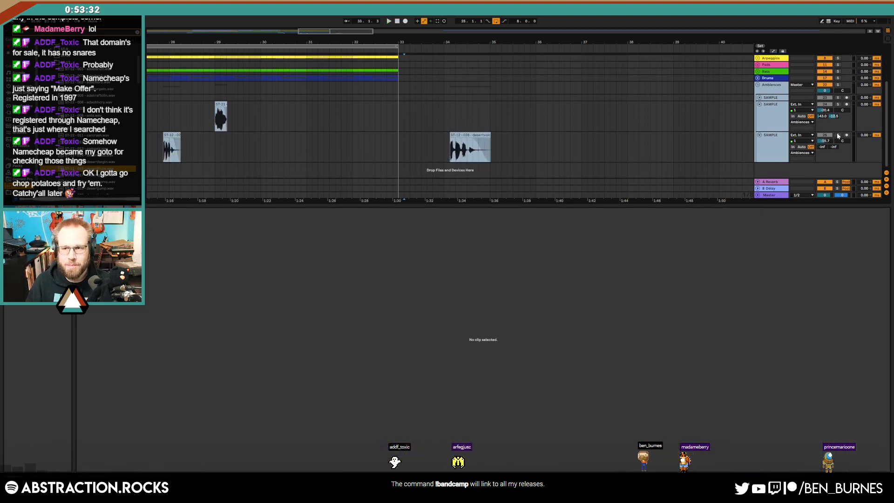
{"action": "left_click", "coordinate": [824, 135]}
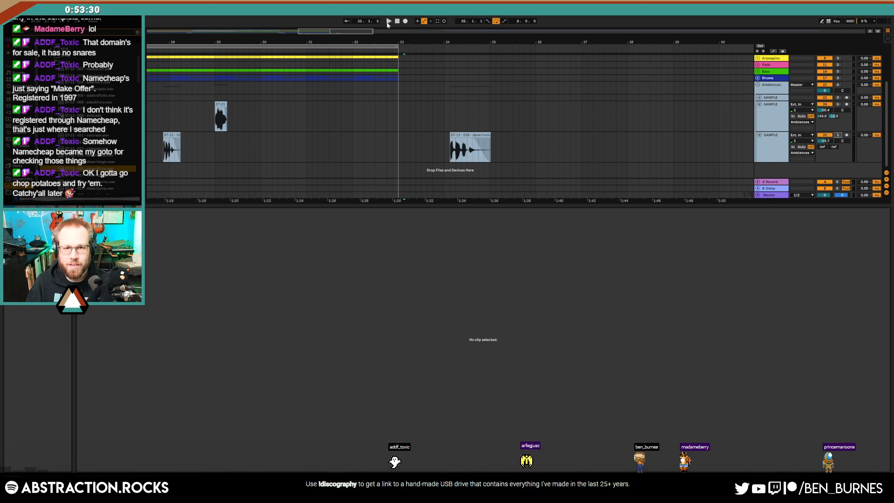
{"action": "left_click", "coordinate": [468, 144]}
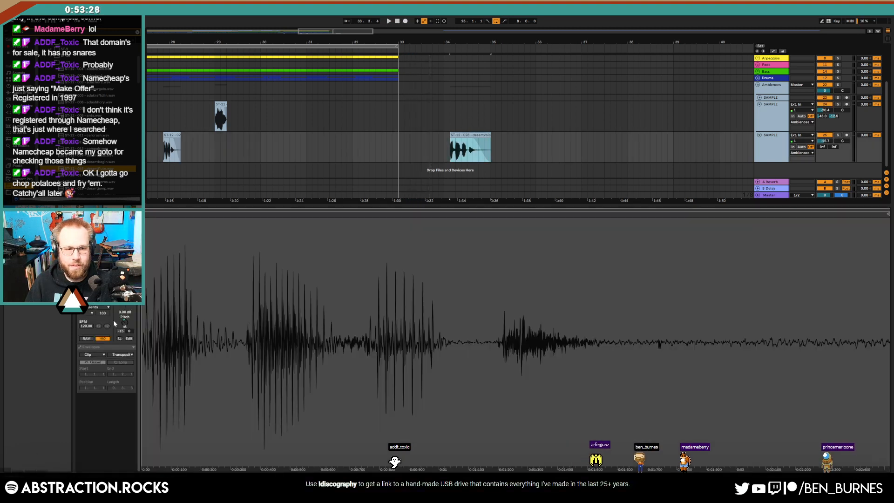
{"action": "key", "text": "space"}
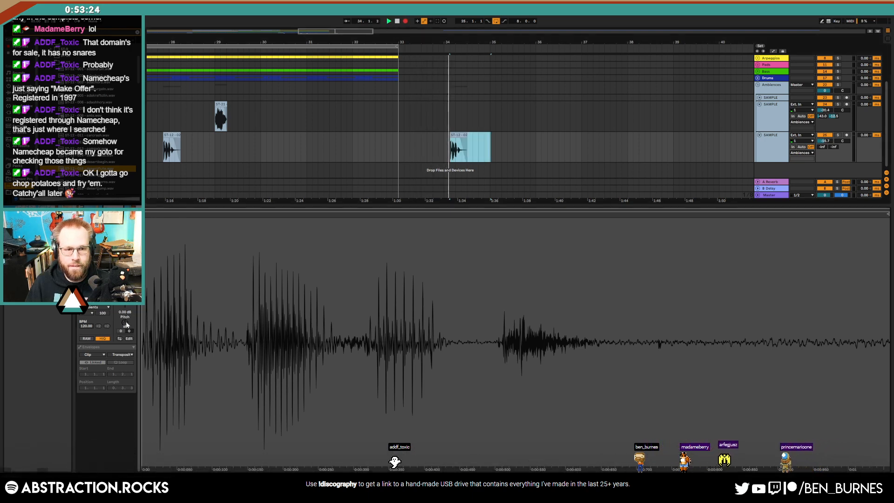
{"action": "left_click_drag", "start_coordinate": [126, 325], "coordinate": [126, 342]}
{"action": "key", "text": "space"}
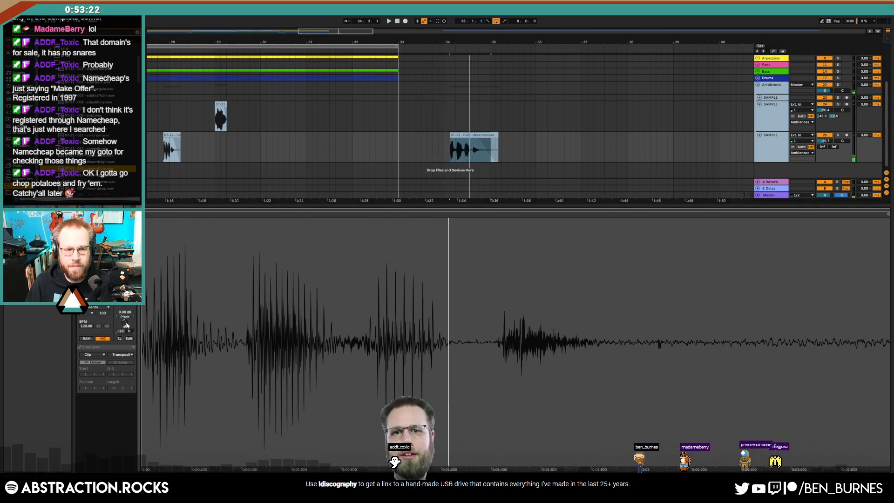
{"action": "key", "text": "Delete"}
Try another resample take with the ST-12 clip's pitch lowered to -48, and reset the pitch.
{"action": "left_click", "coordinate": [405, 48]}
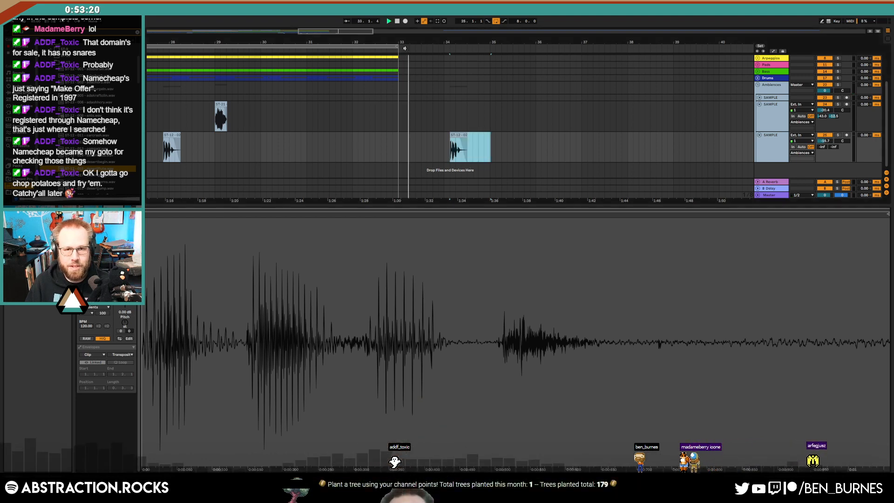
{"action": "left_click", "coordinate": [405, 21]}
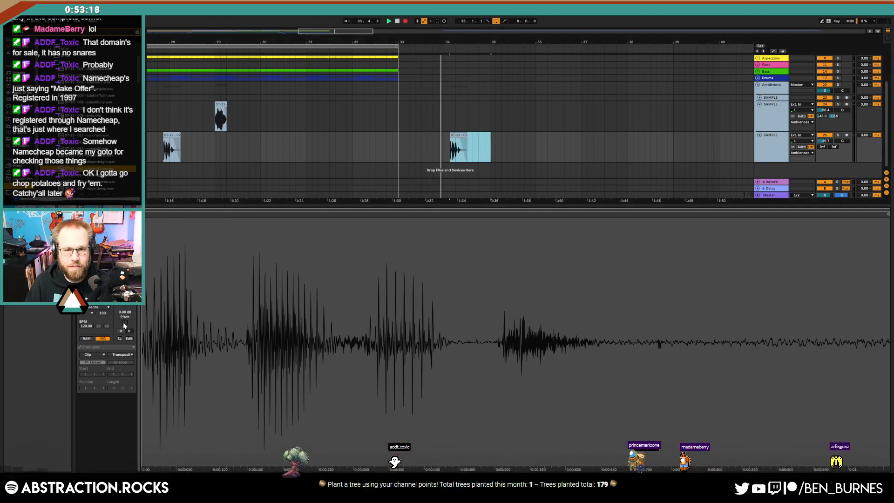
{"action": "left_click_drag", "start_coordinate": [124, 325], "coordinate": [125, 371]}
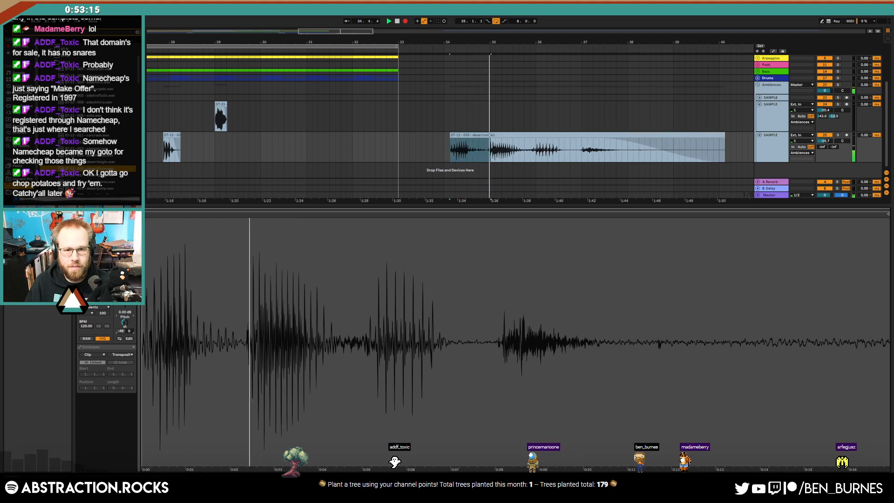
{"action": "double_click", "coordinate": [124, 324]}
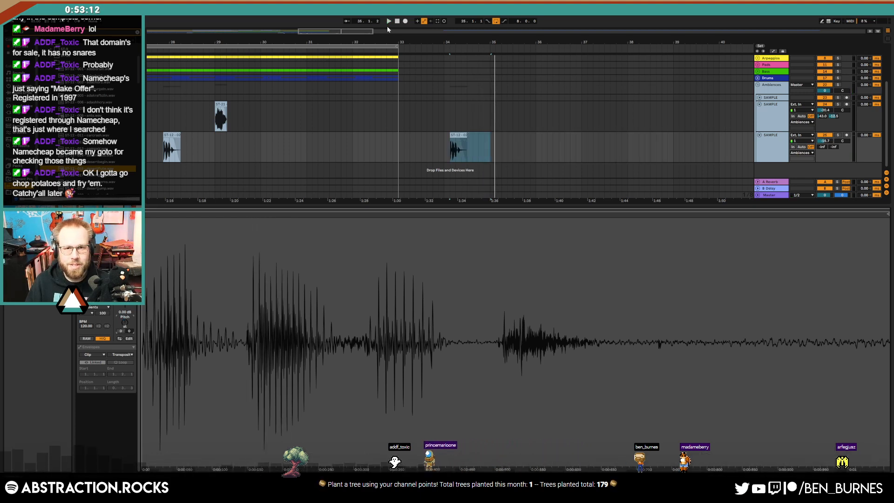
Try two more resample takes from just after bar 33, pitching the ST-12 clip down and restoring its pitch each time.
{"action": "left_click", "coordinate": [412, 150]}
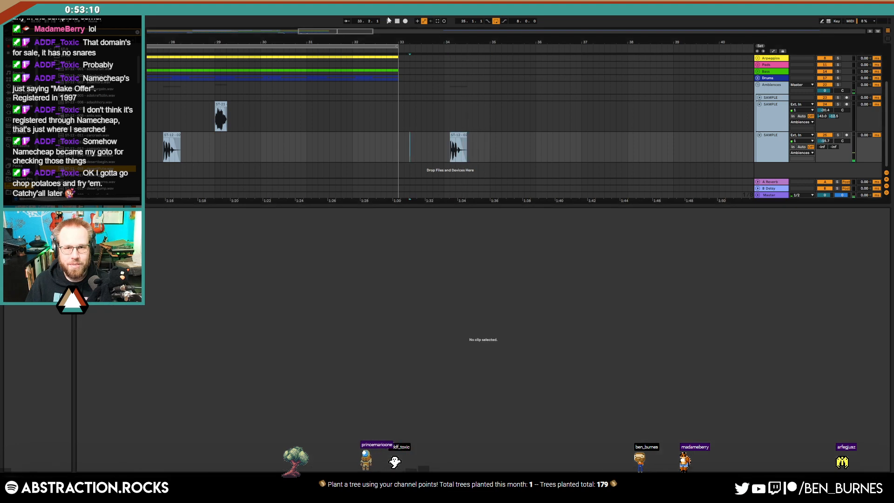
{"action": "key", "text": "space"}
{"action": "left_click", "coordinate": [462, 142]}
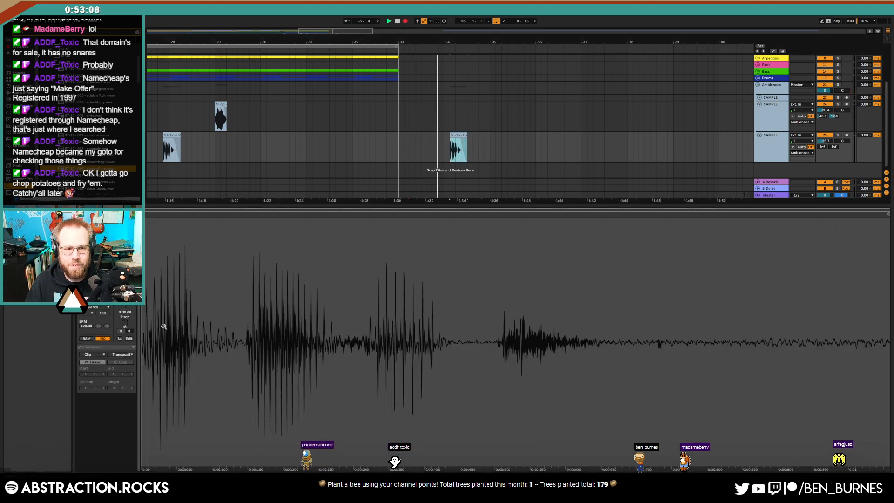
{"action": "double_click", "coordinate": [129, 323]}
{"action": "left_click", "coordinate": [415, 139]}
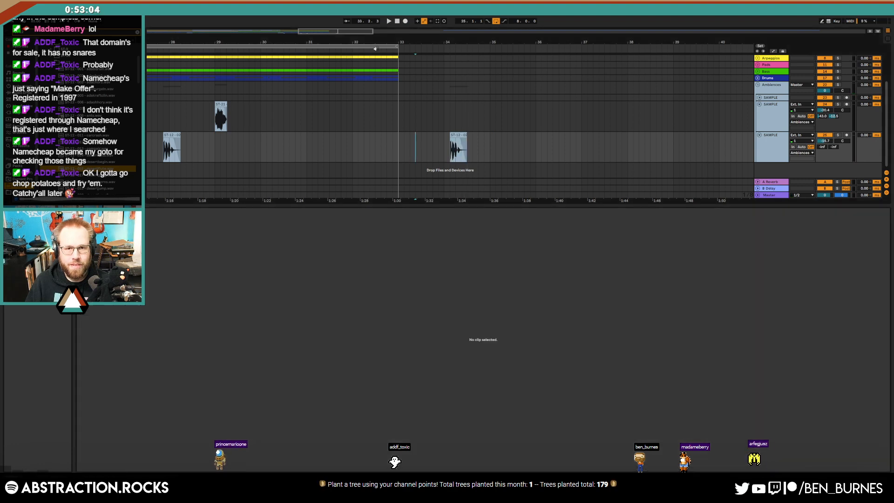
{"action": "left_click", "coordinate": [461, 135]}
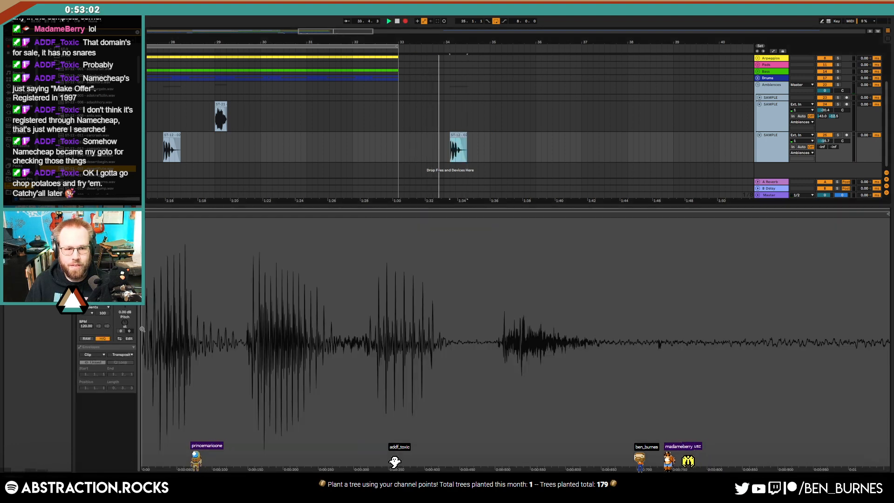
{"action": "left_click_drag", "start_coordinate": [126, 322], "coordinate": [126, 324]}
{"action": "key", "text": "ctrl+z"}
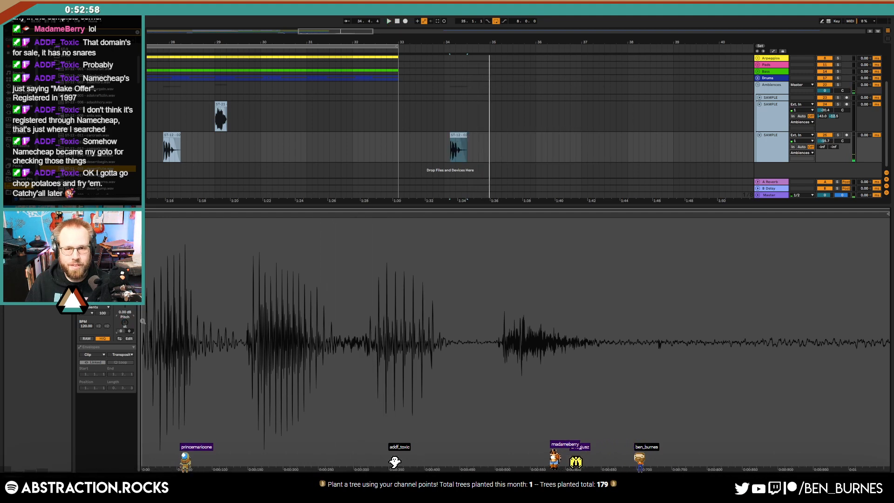
Record a resample take from just after bar 33 while pitching the ST-12 clip down to -27, and delete that source clip.
{"action": "left_click", "coordinate": [407, 146]}
{"action": "key", "text": "space"}
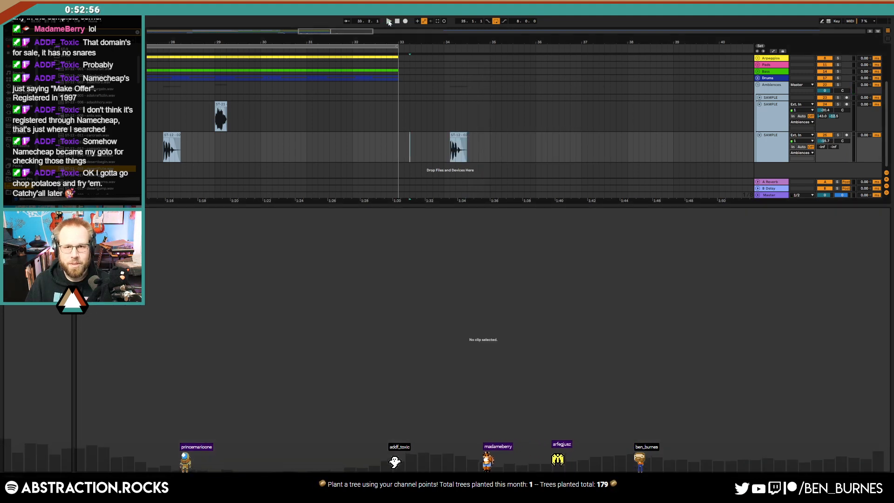
{"action": "key", "text": "space"}
{"action": "left_click", "coordinate": [458, 135]}
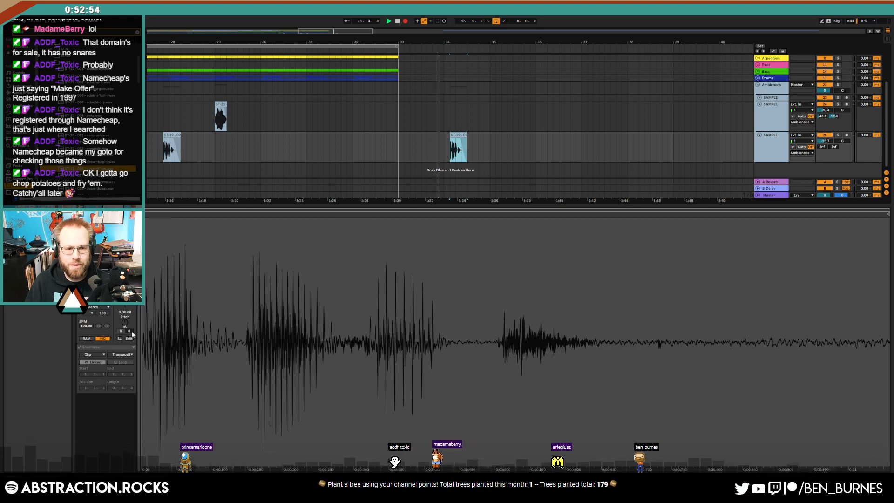
{"action": "left_click_drag", "start_coordinate": [125, 322], "coordinate": [124, 348]}
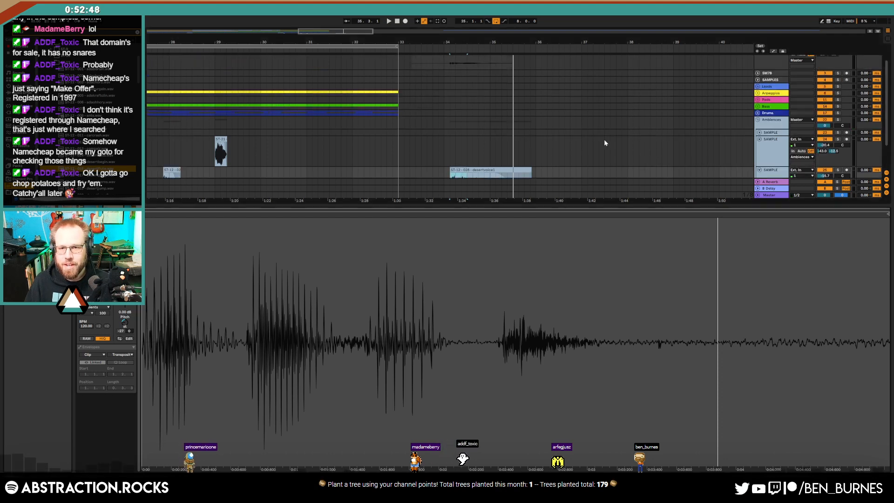
{"action": "key", "text": "Delete"}
{"action": "scroll", "coordinate": [552, 132], "scroll_direction": "up", "scroll_amount": 3}
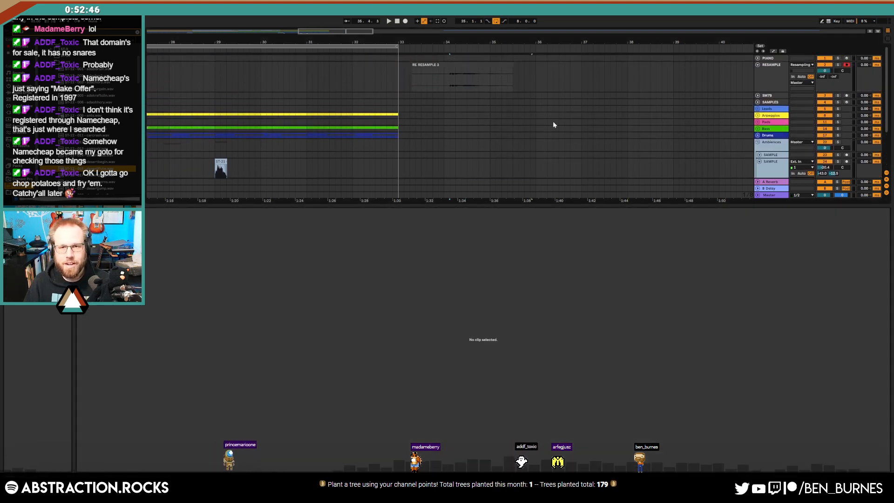
Cut the part of the resampled take from bar 34 onward out of the RESAMPLE track.
{"action": "left_click_drag", "start_coordinate": [450, 78], "coordinate": [512, 85]}
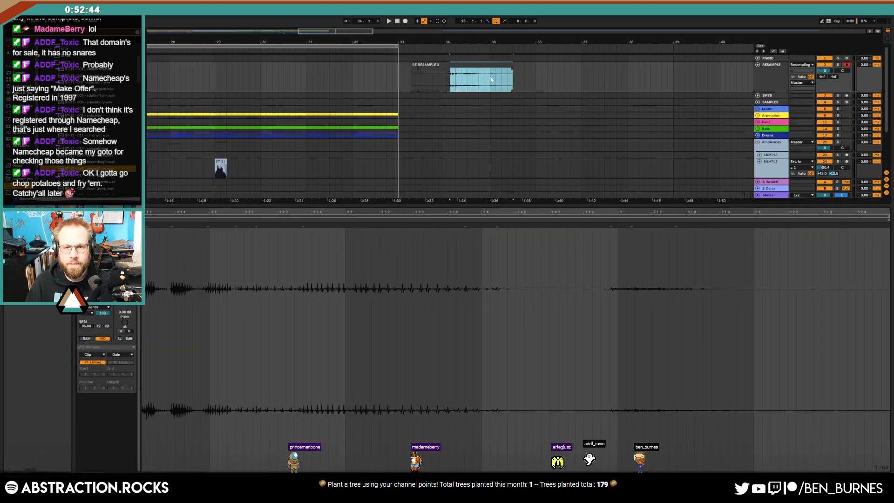
{"action": "left_click", "coordinate": [442, 75]}
{"action": "scroll", "coordinate": [291, 142], "scroll_direction": "down", "scroll_amount": 3}
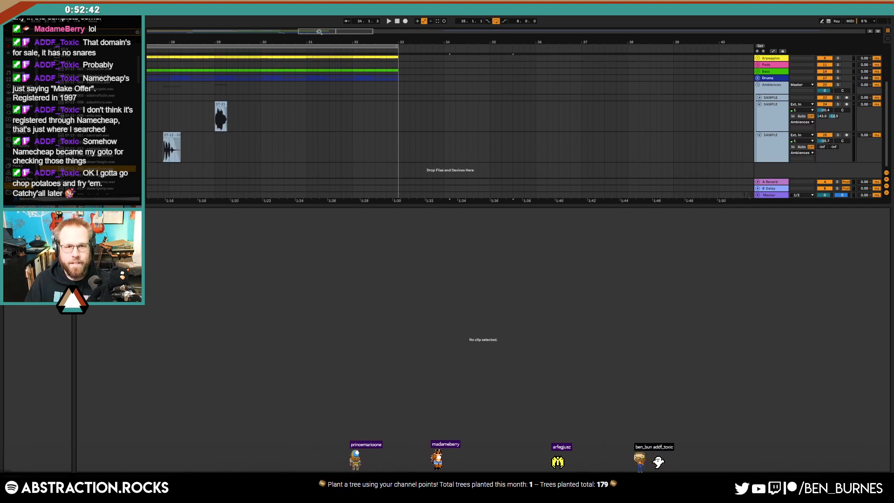
{"action": "left_click_drag", "start_coordinate": [319, 32], "coordinate": [338, 115]}
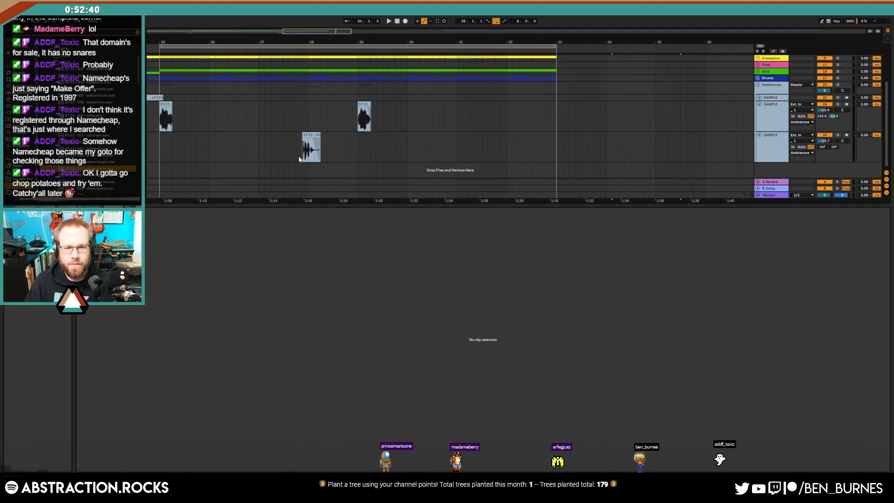
{"action": "scroll", "coordinate": [299, 159], "scroll_direction": "up", "scroll_amount": 3}
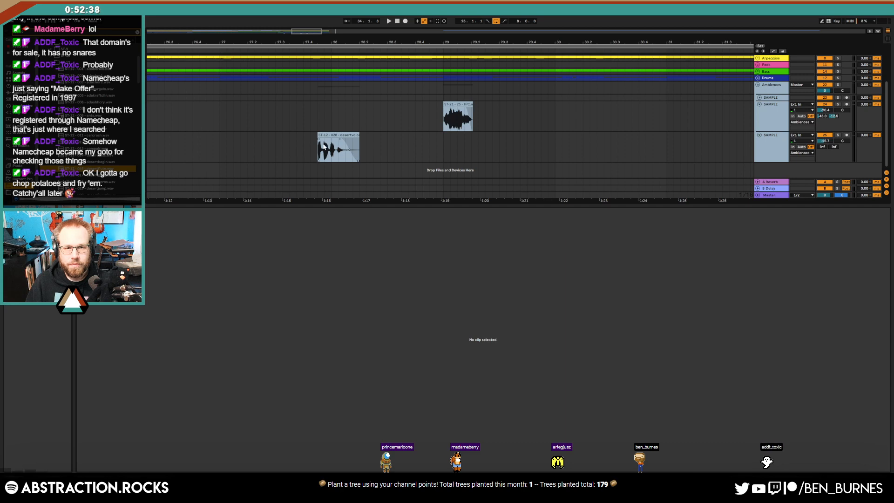
Try pasting the cut resample over the ST-12 clip near bar 28 and raising its gain.
{"action": "left_click", "coordinate": [325, 146]}
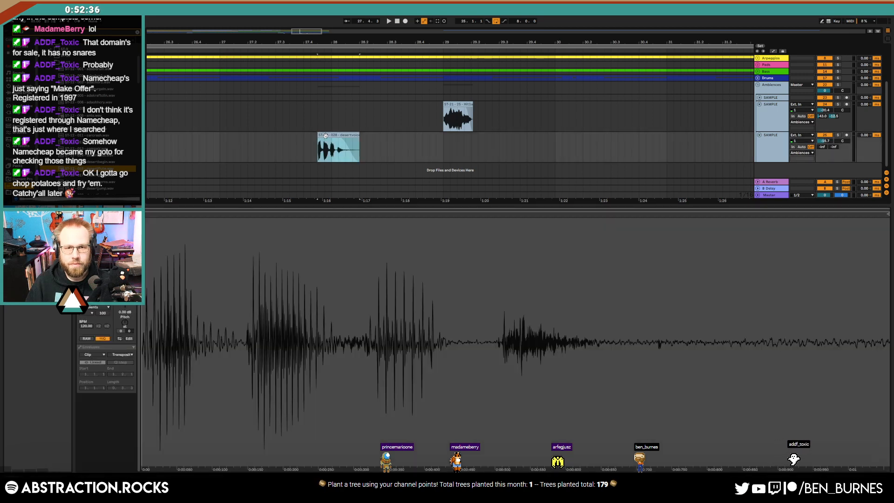
{"action": "key", "text": "ctrl+v"}
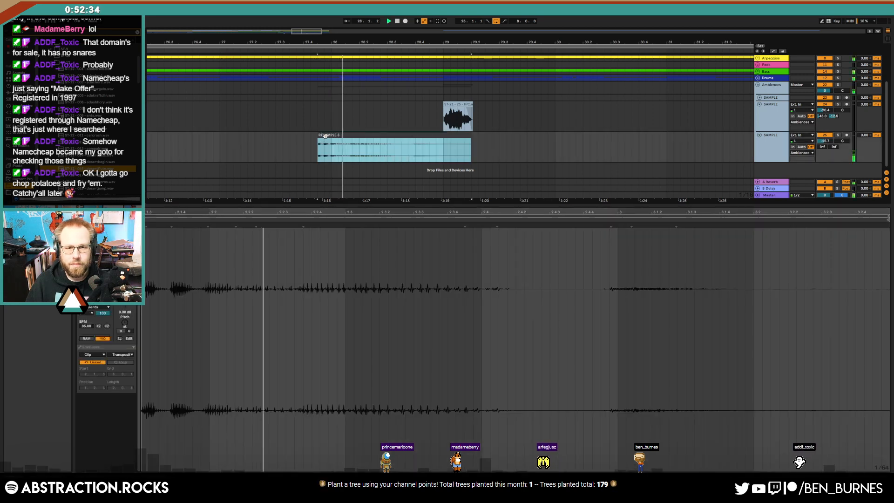
{"action": "key", "text": "ctrl+z"}
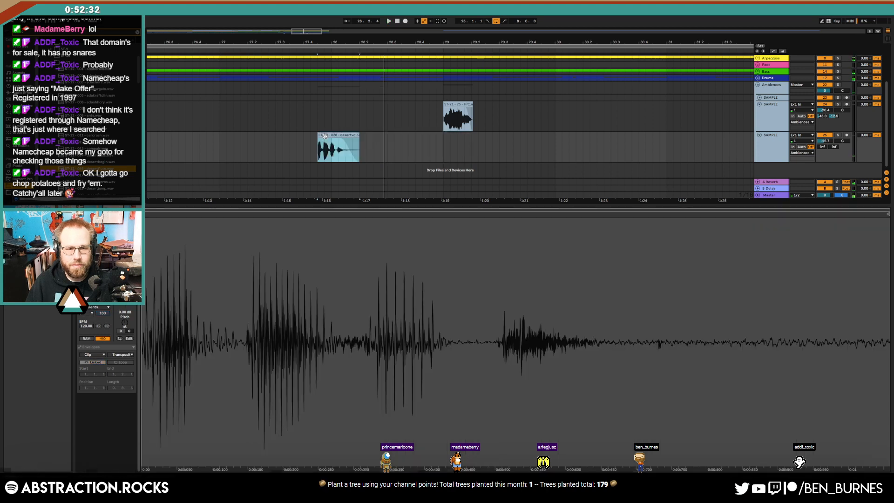
{"action": "key", "text": "ctrl+y"}
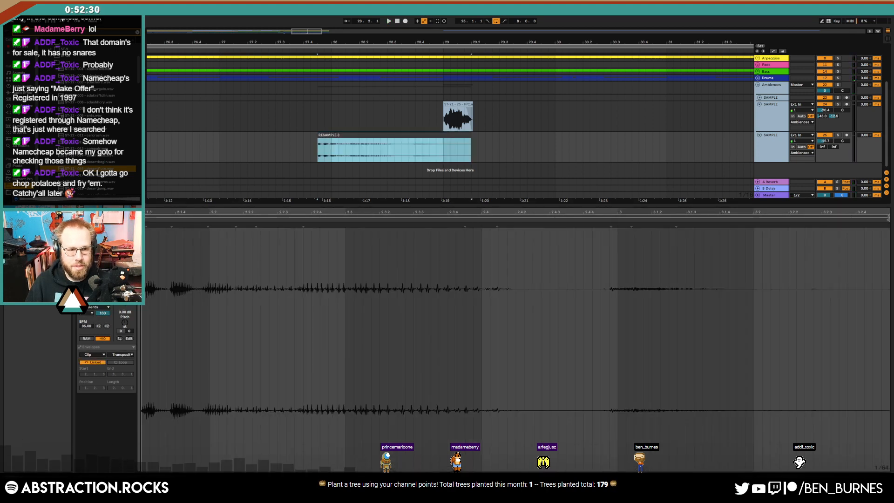
{"action": "left_click_drag", "start_coordinate": [125, 309], "coordinate": [125, 302]}
{"action": "key", "text": "space"}
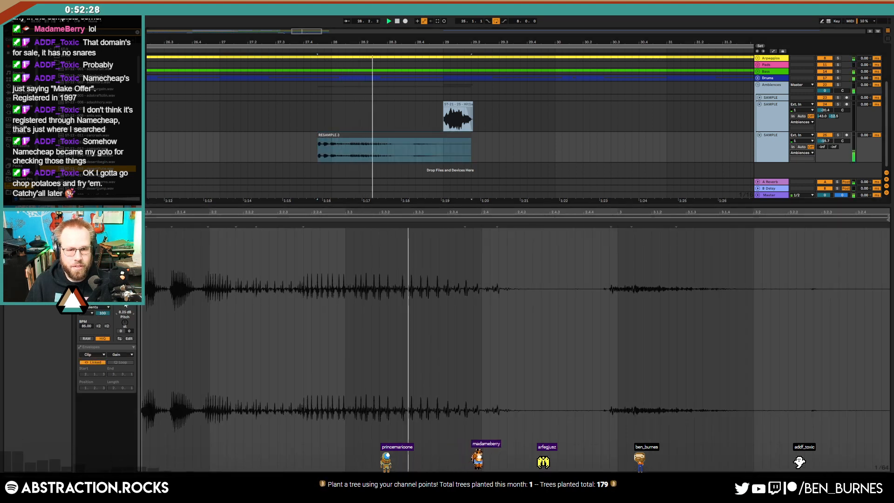
{"action": "key", "text": "ctrl+z"}
{"action": "key", "text": "ctrl+z"}
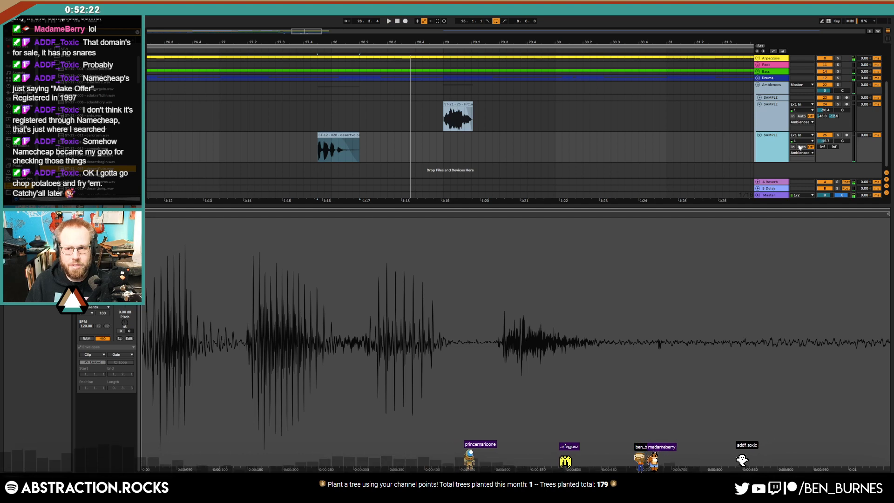
Paste the cut resample onto a new audio track below the ST-12 clip, with 11.9 dB gain and a trimmed start.
{"action": "key", "text": "ctrl+t"}
{"action": "key", "text": "ctrl+v"}
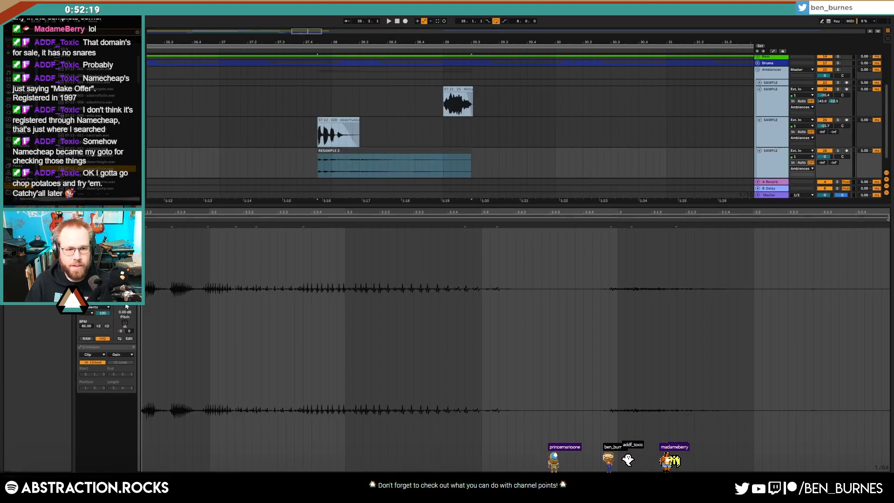
{"action": "left_click_drag", "start_coordinate": [127, 306], "coordinate": [126, 273]}
{"action": "key", "text": "space"}
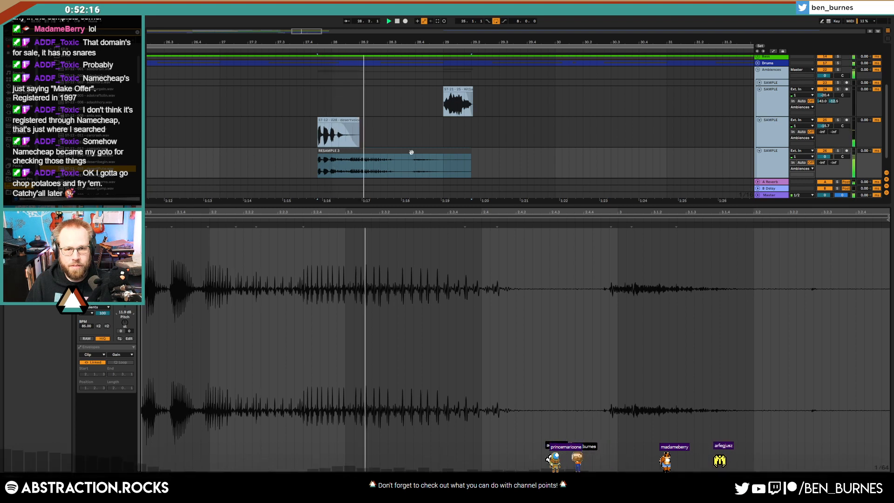
{"action": "mouse_move", "coordinate": [317, 158]}
{"action": "left_mouse_down"}
{"action": "mouse_move", "coordinate": [346, 158]}
{"action": "mouse_move", "coordinate": [331, 152]}
{"action": "left_mouse_up"}
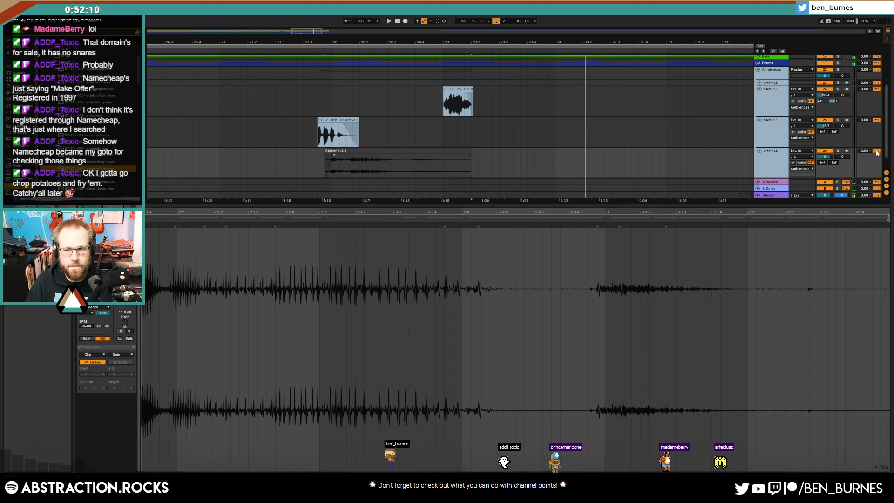
Lower the new SAMPLE track's volume, set its reverb send to -12, and trim the resample clip to end at bar 29.
{"action": "key", "text": "space"}
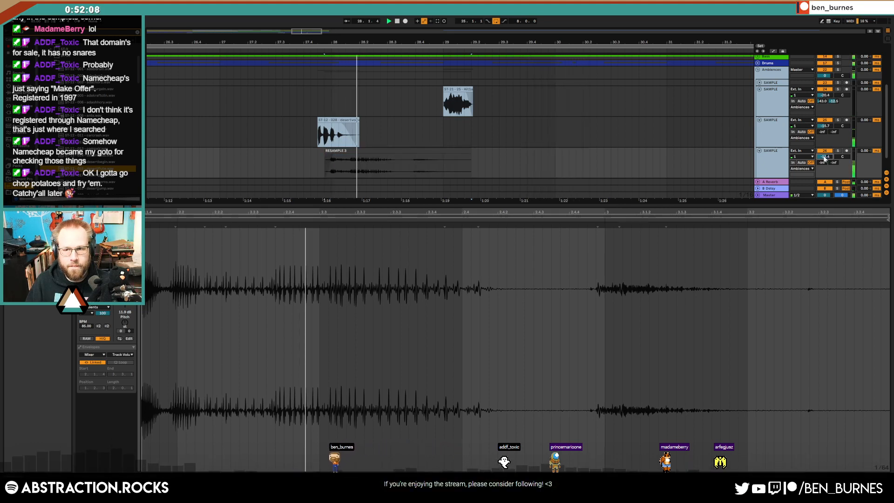
{"action": "left_click_drag", "start_coordinate": [824, 157], "coordinate": [825, 155]}
{"action": "left_click_drag", "start_coordinate": [823, 163], "coordinate": [822, 161]}
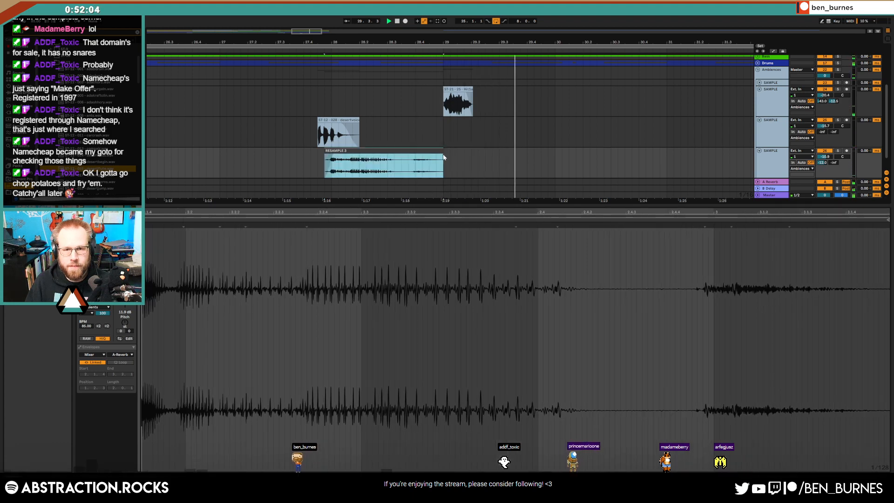
{"action": "key", "text": "space"}
{"action": "left_click", "coordinate": [457, 170]}
Apply the new SAMPLE track's color to the resample clip.
{"action": "key", "text": "shift+Tab"}
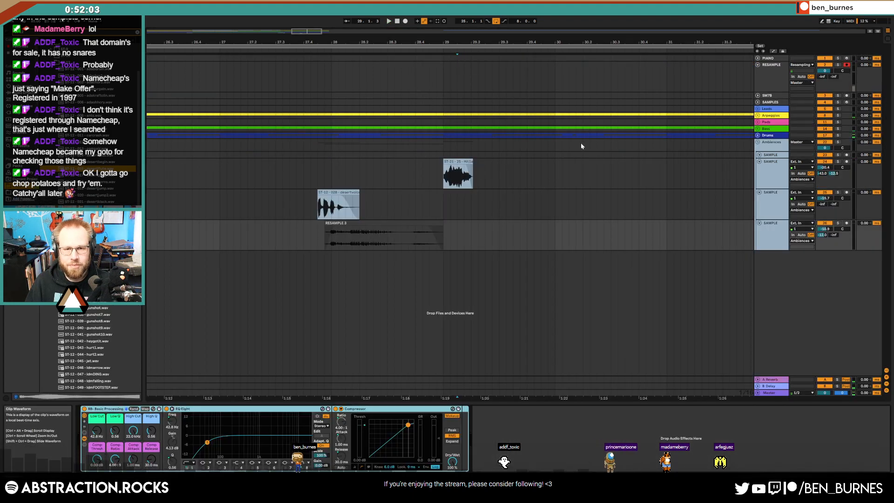
{"action": "right_click", "coordinate": [781, 238]}
{"action": "left_click", "coordinate": [808, 380]}
{"action": "key", "text": "minus"}
{"action": "key", "text": "minus"}
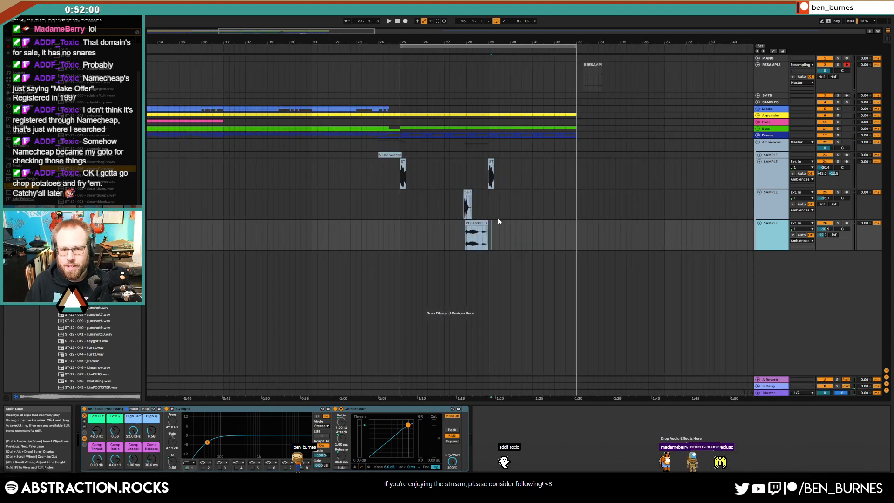
Delete the leftover take around bar 33 on the RESAMPLE track and play the song from the start.
{"action": "left_click_drag", "start_coordinate": [665, 75], "coordinate": [561, 72]}
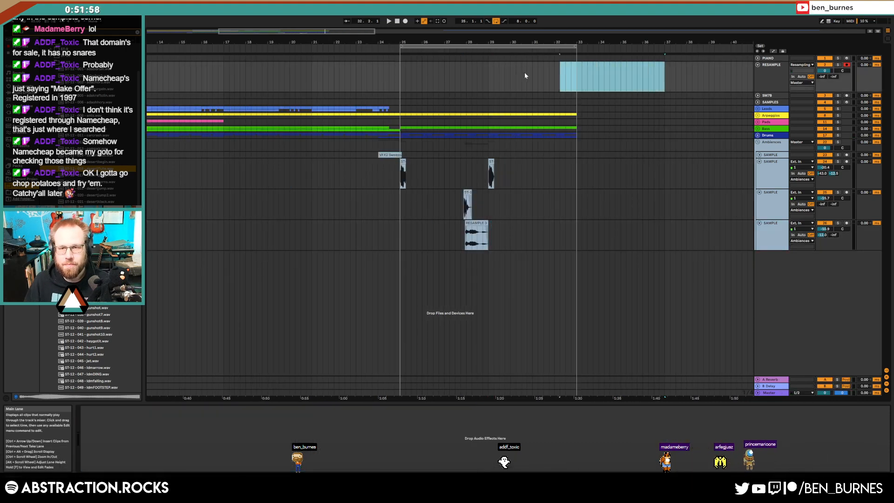
{"action": "key", "text": "Delete"}
{"action": "double_click", "coordinate": [520, 69]}
{"action": "key", "text": "shift+Tab"}
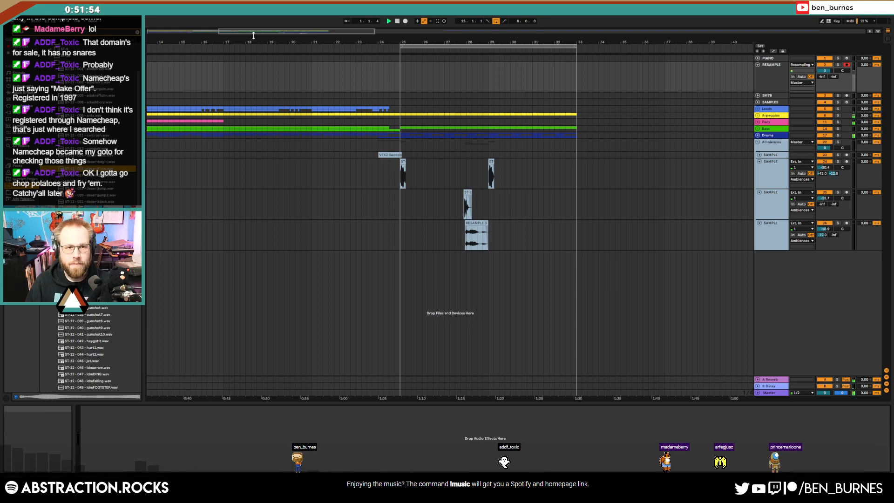
Show the whole arrangement and unfold the Leads, Arpeggios, Pads, Bass and Drums groups.
{"action": "left_click_drag", "start_coordinate": [254, 33], "coordinate": [50, 35]}
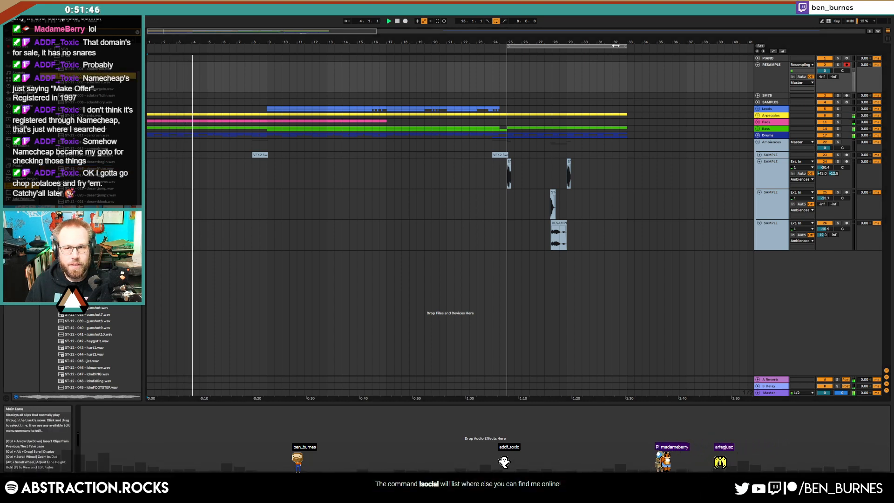
{"action": "key", "text": "w"}
{"action": "left_click", "coordinate": [757, 108]}
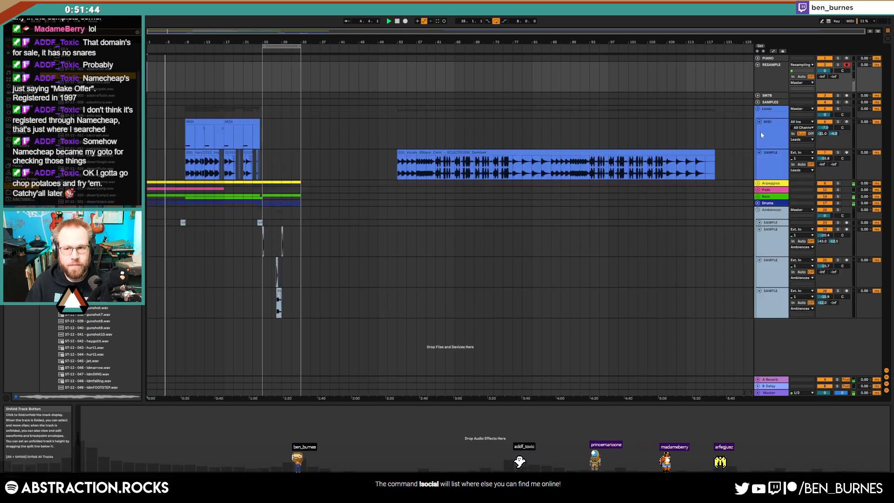
{"action": "left_click", "coordinate": [757, 203]}
{"action": "left_click", "coordinate": [759, 197]}
{"action": "left_click", "coordinate": [757, 196]}
{"action": "left_click", "coordinate": [758, 189]}
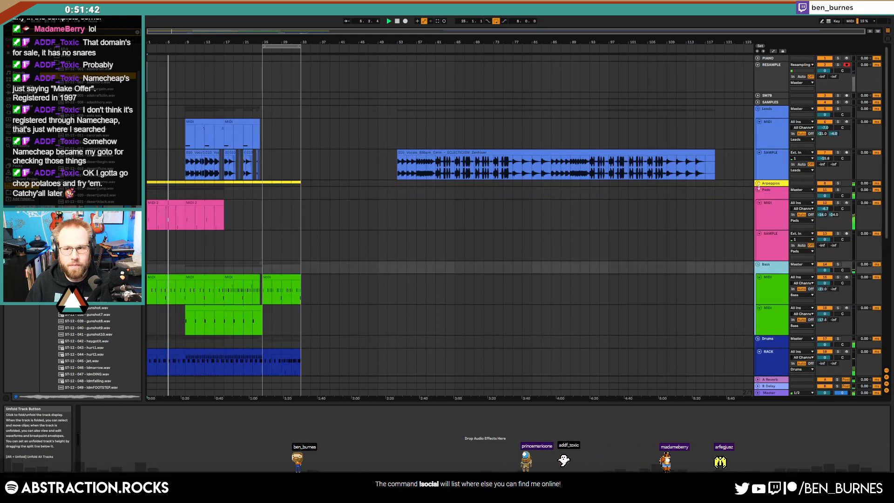
{"action": "left_click", "coordinate": [758, 183]}
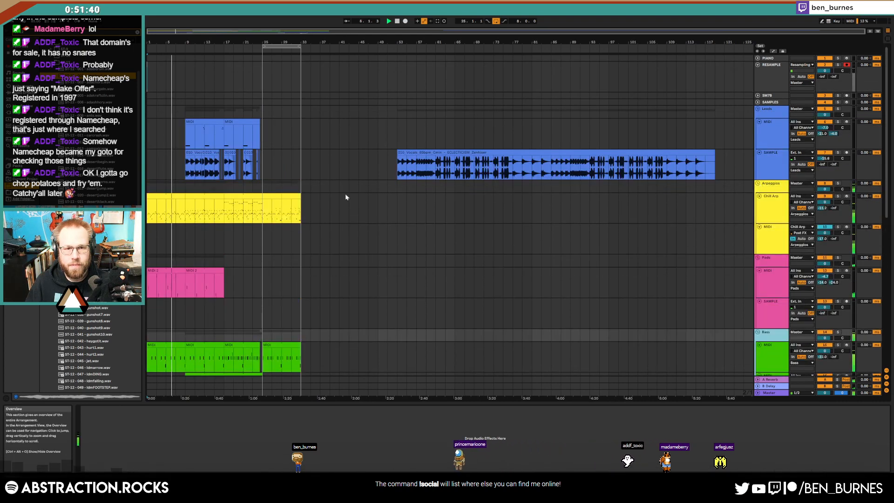
Copy a short phrase from the long vocal clip to bar 25 and repeat it every four bars up to bar 41.
{"action": "scroll", "coordinate": [349, 197], "scroll_direction": "down", "scroll_amount": 2}
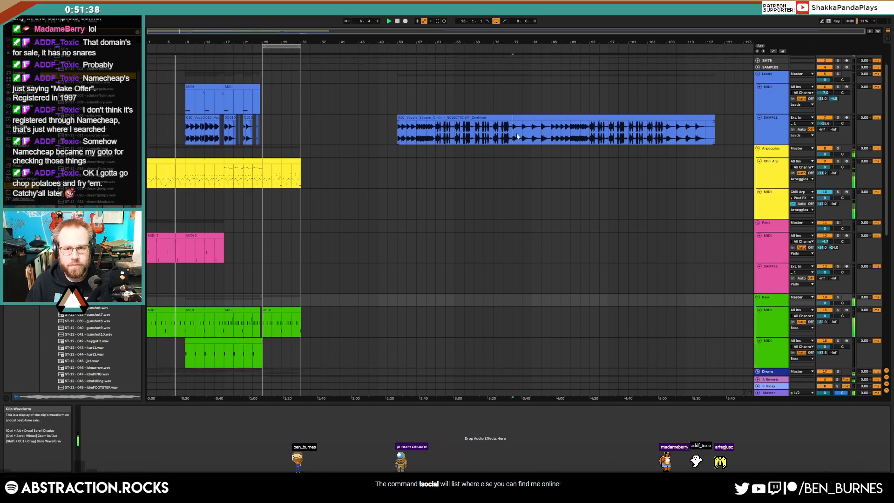
{"action": "left_click_drag", "start_coordinate": [517, 137], "coordinate": [522, 136]}
{"action": "key", "text": "ctrl+c"}
{"action": "left_click", "coordinate": [264, 130]}
{"action": "key", "text": "ctrl+v"}
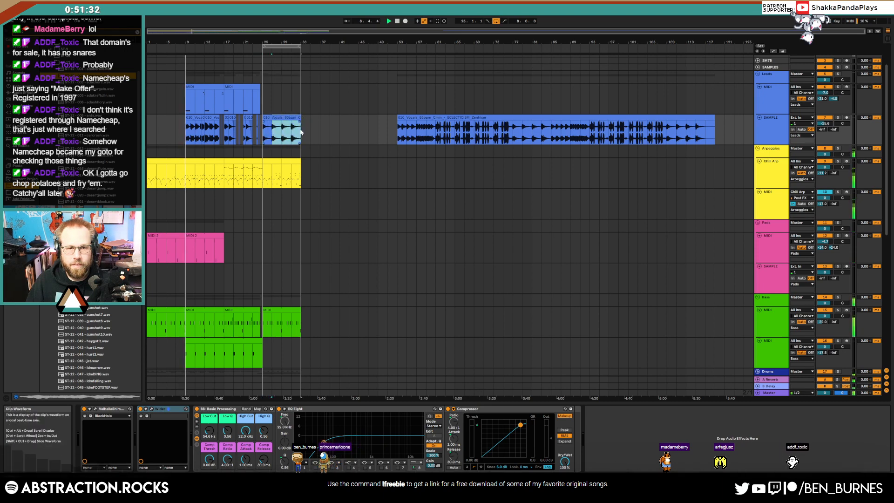
{"action": "left_click_drag", "start_coordinate": [297, 120], "coordinate": [297, 120]}
{"action": "left_click", "coordinate": [292, 132]}
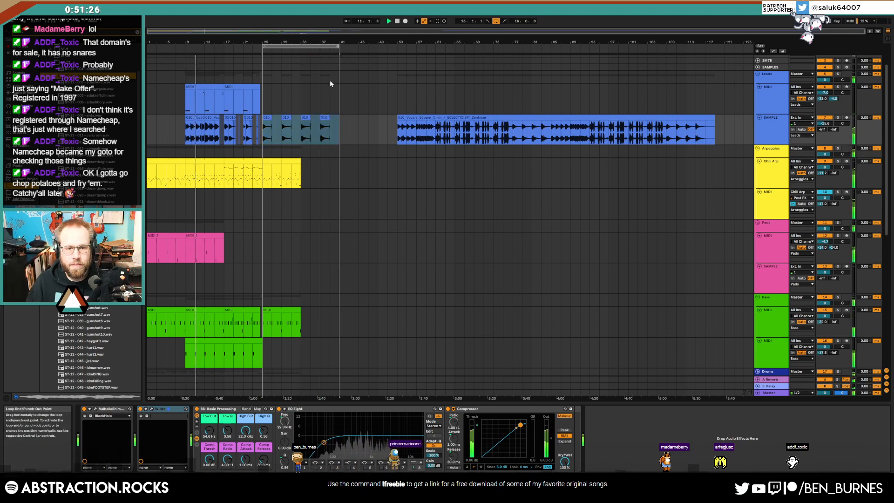
Duplicate the Chill Arp section of bars 25 to 33 and extend the upper Bass MIDI clip to bar 41.
{"action": "left_click_drag", "start_coordinate": [300, 174], "coordinate": [264, 176]}
{"action": "key", "text": "ctrl+d"}
{"action": "scroll", "coordinate": [293, 224], "scroll_direction": "down", "scroll_amount": 1}
{"action": "scroll", "coordinate": [295, 247], "scroll_direction": "down", "scroll_amount": 2}
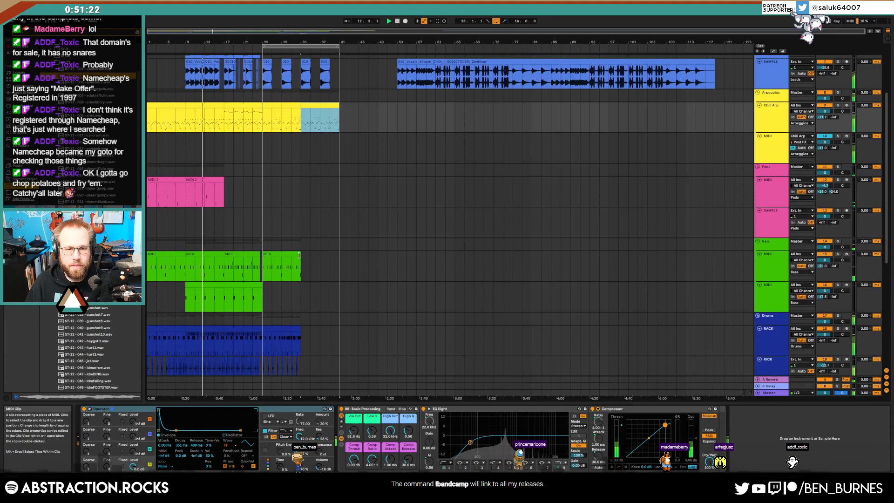
{"action": "left_click_drag", "start_coordinate": [299, 255], "coordinate": [333, 258]}
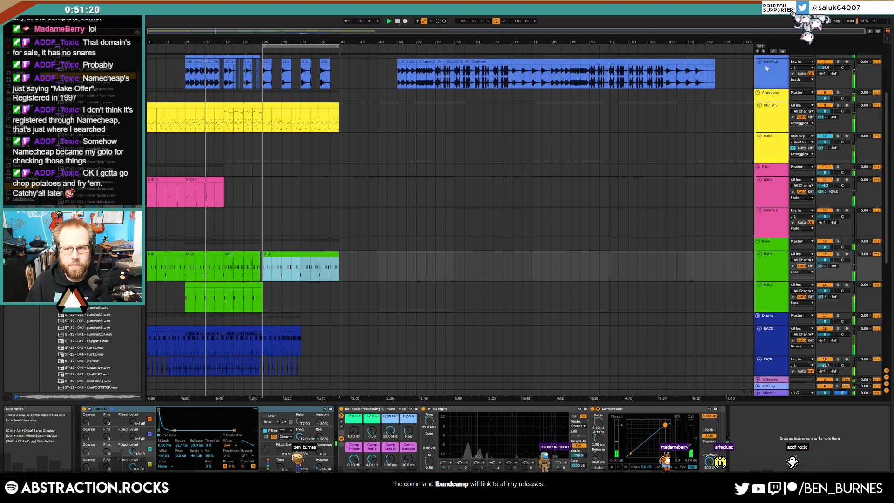
Lower the ValhallaShimmer mix on the Leads SAMPLE track to 0.37 and adjust that track's volume.
{"action": "left_click", "coordinate": [767, 68]}
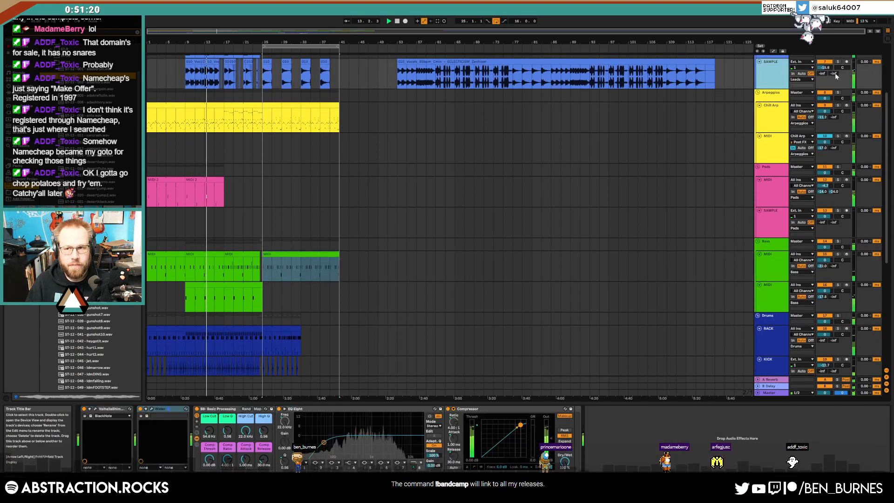
{"action": "left_click", "coordinate": [96, 409]}
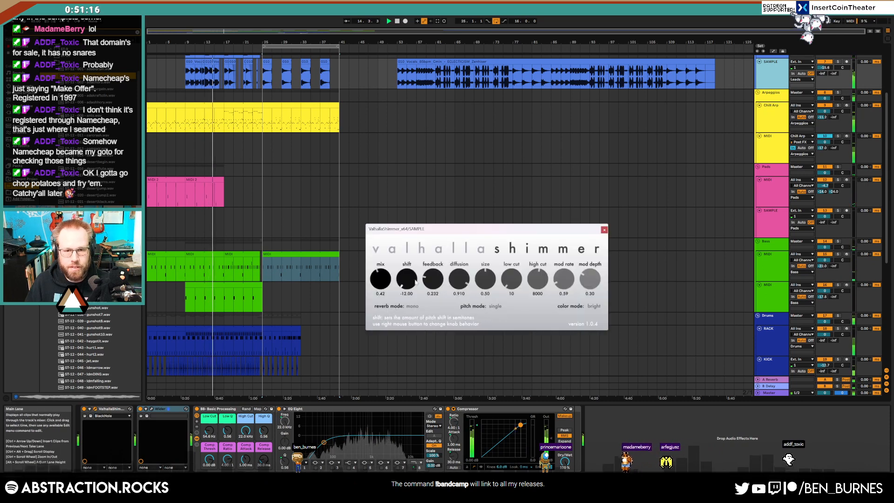
{"action": "mouse_move", "coordinate": [384, 279]}
{"action": "left_mouse_down"}
{"action": "mouse_move", "coordinate": [394, 311]}
{"action": "mouse_move", "coordinate": [382, 289]}
{"action": "left_mouse_up"}
{"action": "left_click_drag", "start_coordinate": [824, 67], "coordinate": [824, 69]}
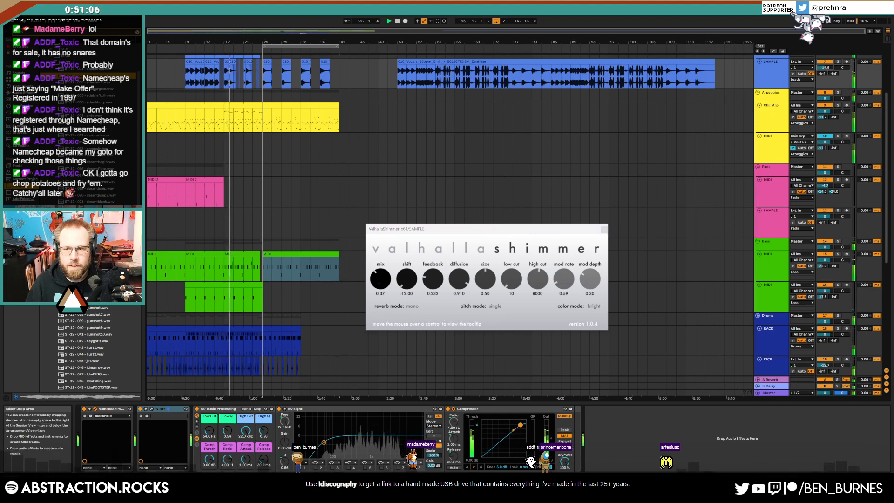
{"action": "left_click", "coordinate": [602, 230]}
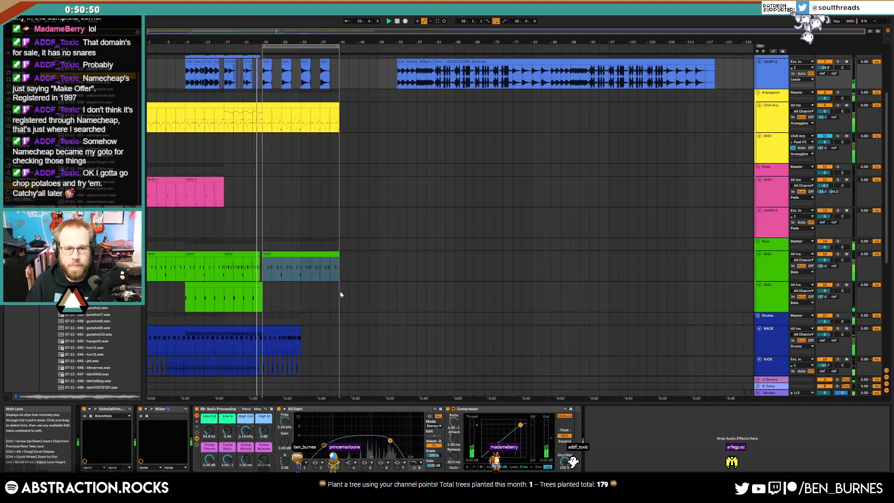
Trim the ends of the vocal clips starting at bars 25 and 29 slightly shorter.
{"action": "scroll", "coordinate": [271, 70], "scroll_direction": "up", "scroll_amount": 8}
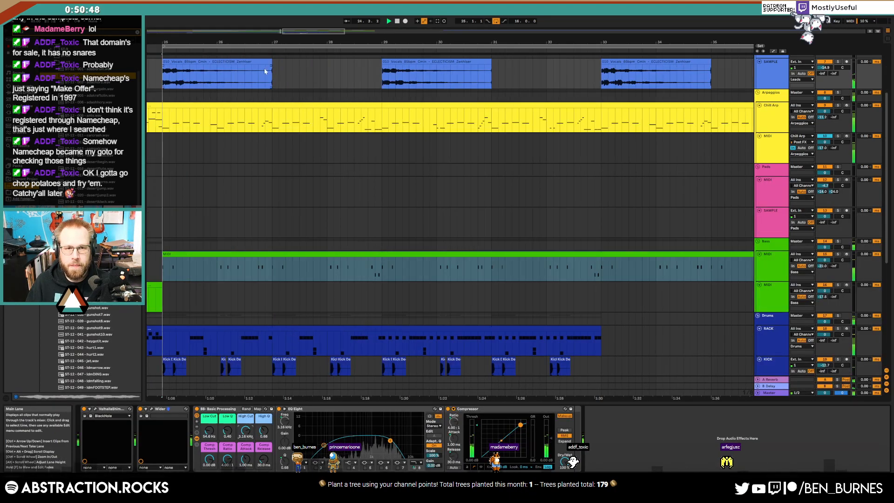
{"action": "left_click_drag", "start_coordinate": [270, 62], "coordinate": [265, 62]}
{"action": "left_click_drag", "start_coordinate": [491, 63], "coordinate": [484, 63]}
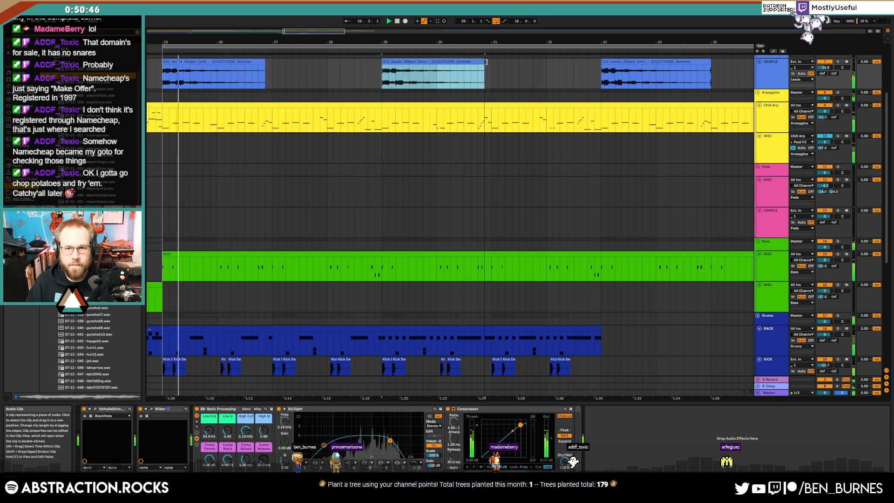
{"action": "left_click_drag", "start_coordinate": [295, 42], "coordinate": [246, 24]}
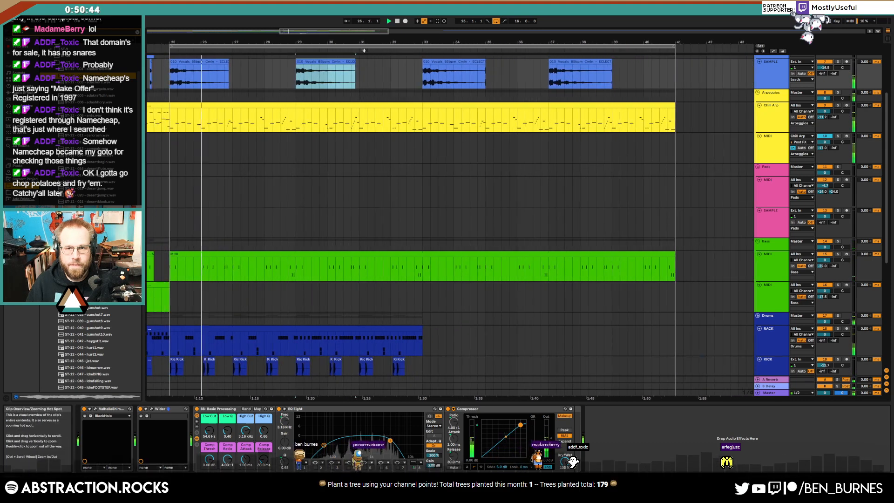
Trim the ends of the vocal clips starting at bars 33 and 37 slightly shorter.
{"action": "left_click", "coordinate": [484, 63]}
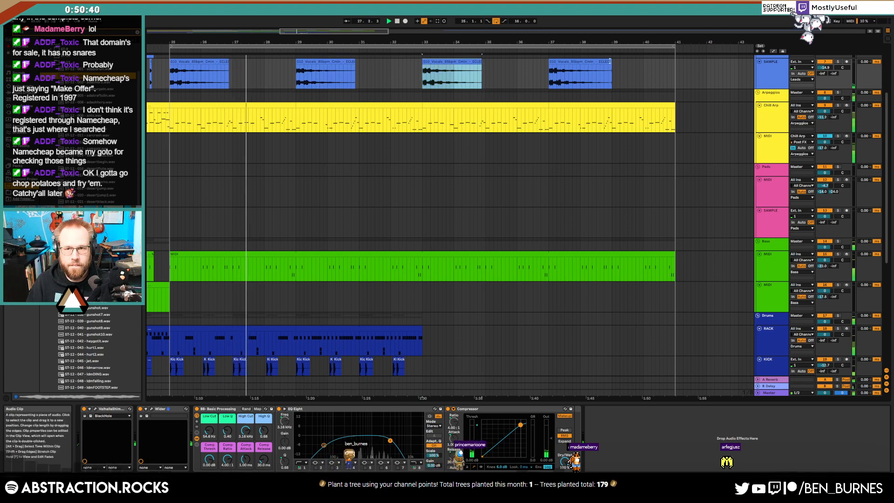
{"action": "left_click", "coordinate": [393, 148]}
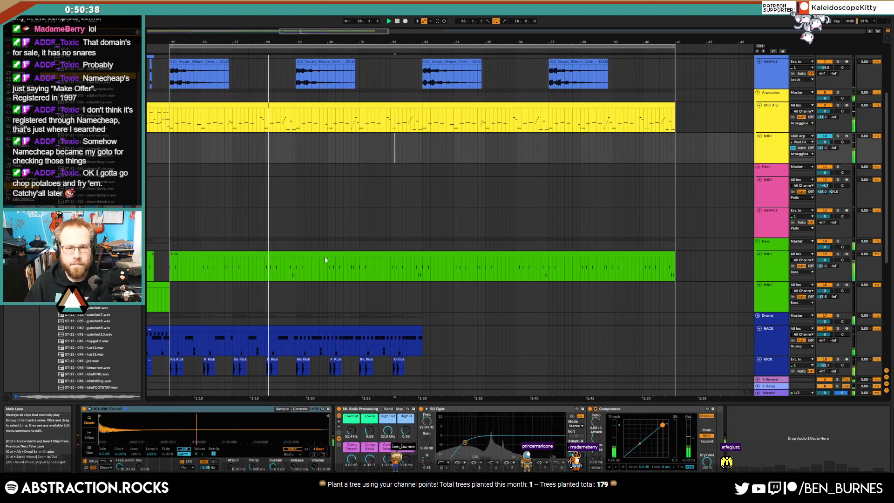
Extend the Drums RACK clip that starts at bar 29 so it runs to bar 41.
{"action": "scroll", "coordinate": [335, 270], "scroll_direction": "down", "scroll_amount": 2}
{"action": "scroll", "coordinate": [417, 273], "scroll_direction": "down", "scroll_amount": 2}
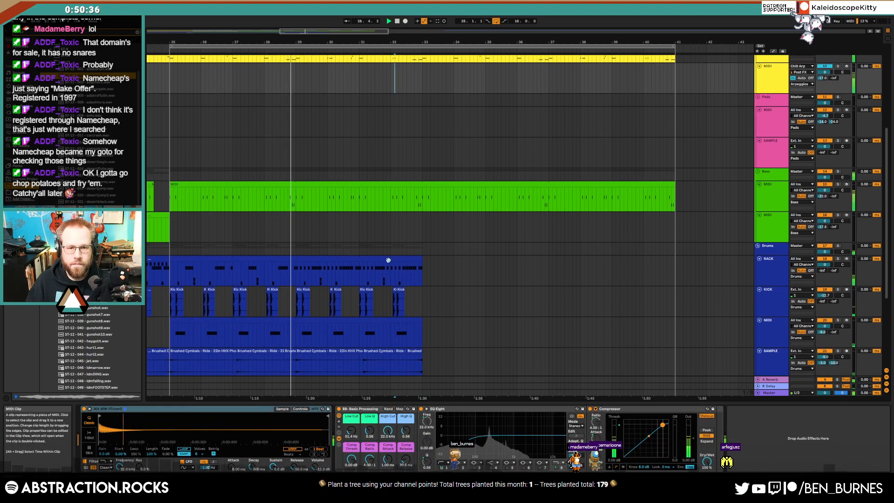
{"action": "left_click", "coordinate": [388, 260]}
{"action": "left_click_drag", "start_coordinate": [421, 266], "coordinate": [675, 261]}
Duplicate the KICK section from bars 29 to 33 twice to fill the track up to bar 41.
{"action": "scroll", "coordinate": [472, 300], "scroll_direction": "down", "scroll_amount": 1}
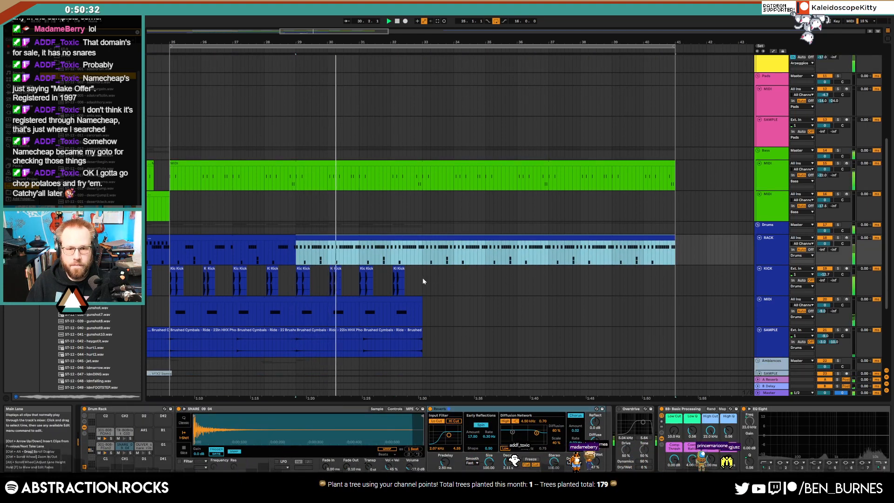
{"action": "left_click_drag", "start_coordinate": [423, 277], "coordinate": [298, 279]}
{"action": "key", "text": "ctrl+d"}
{"action": "key", "text": "ctrl+d"}
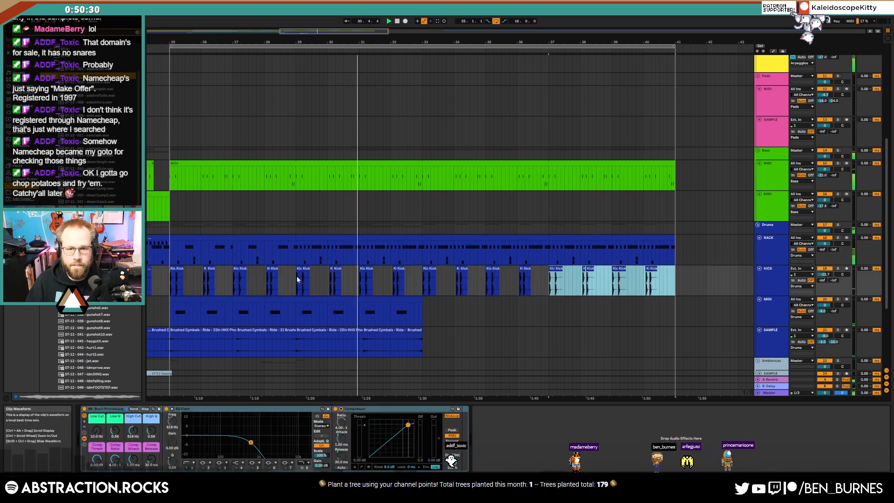
Extend the Drums MIDI clip to bar 41 and duplicate the Brushed Cymbals samples of bars 25 to 33 to the same bar.
{"action": "left_click_drag", "start_coordinate": [422, 313], "coordinate": [671, 308]}
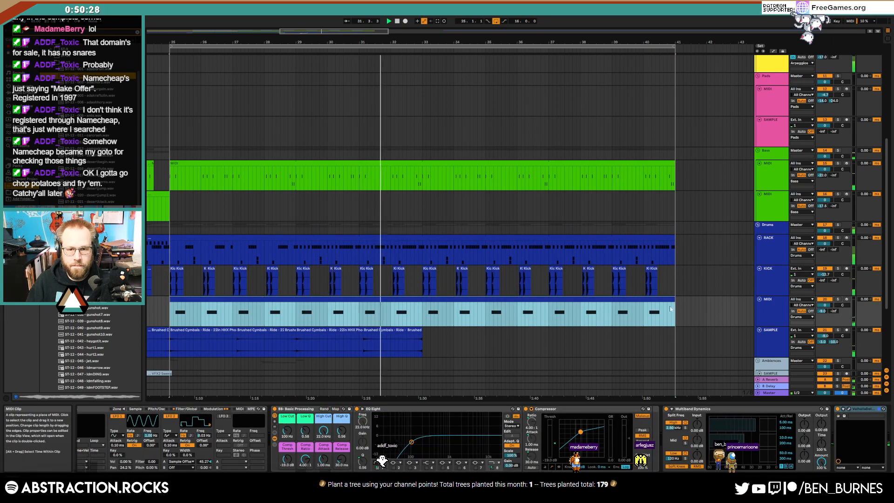
{"action": "left_click", "coordinate": [396, 342]}
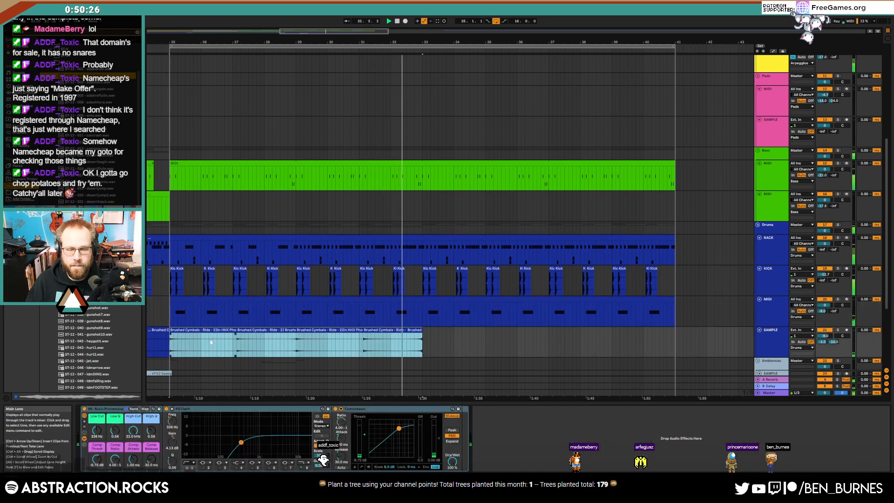
{"action": "key", "text": "ctrl+d"}
Insert a new MIDI track in the Arpeggios group, unfold it and move it above the Chill Arp track.
{"action": "scroll", "coordinate": [322, 328], "scroll_direction": "down", "scroll_amount": 4}
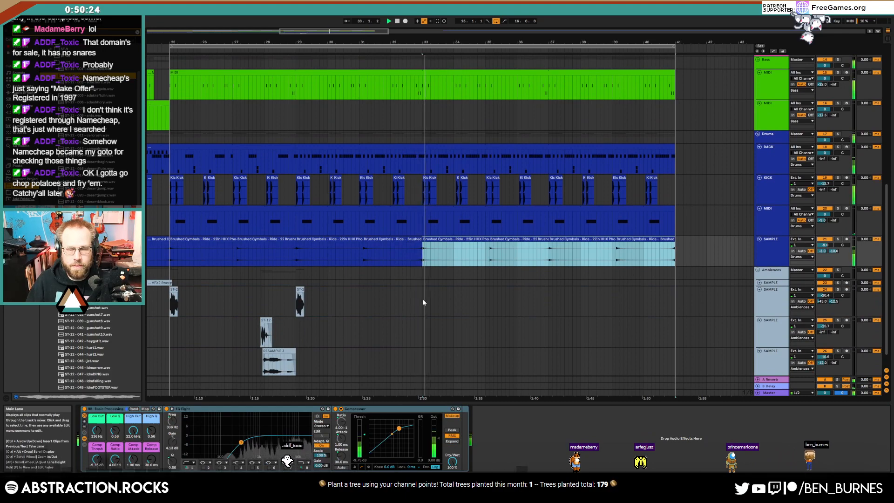
{"action": "scroll", "coordinate": [422, 300], "scroll_direction": "up", "scroll_amount": 6}
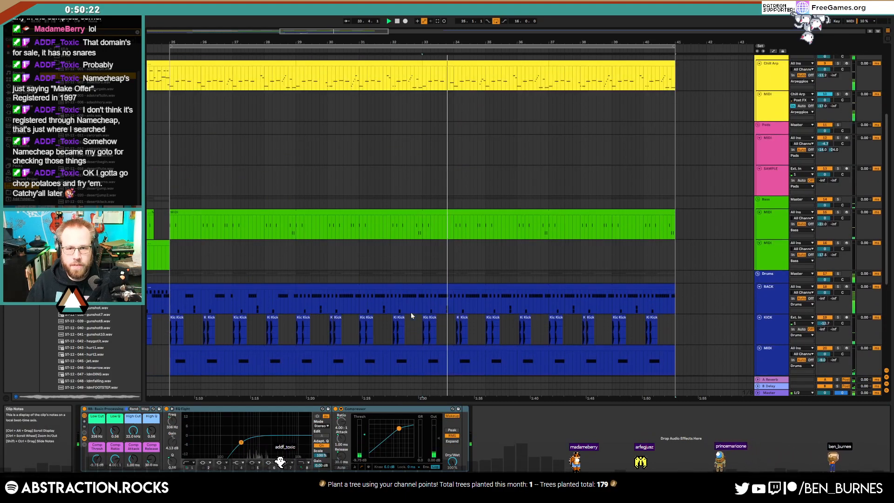
{"action": "scroll", "coordinate": [406, 317], "scroll_direction": "up", "scroll_amount": 5}
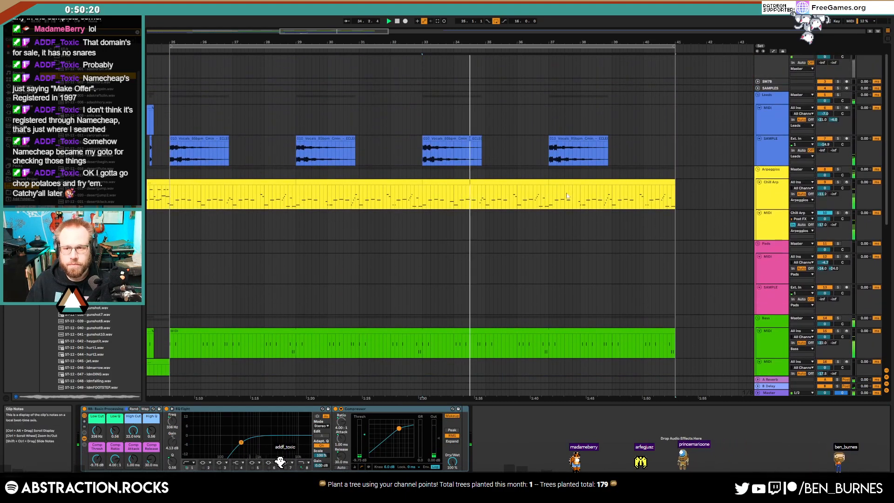
{"action": "left_click", "coordinate": [768, 225]}
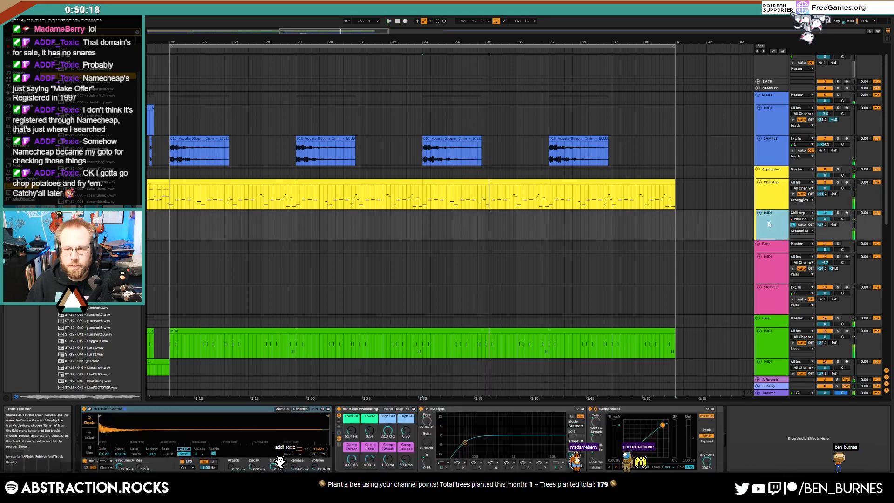
{"action": "left_click", "coordinate": [776, 200]}
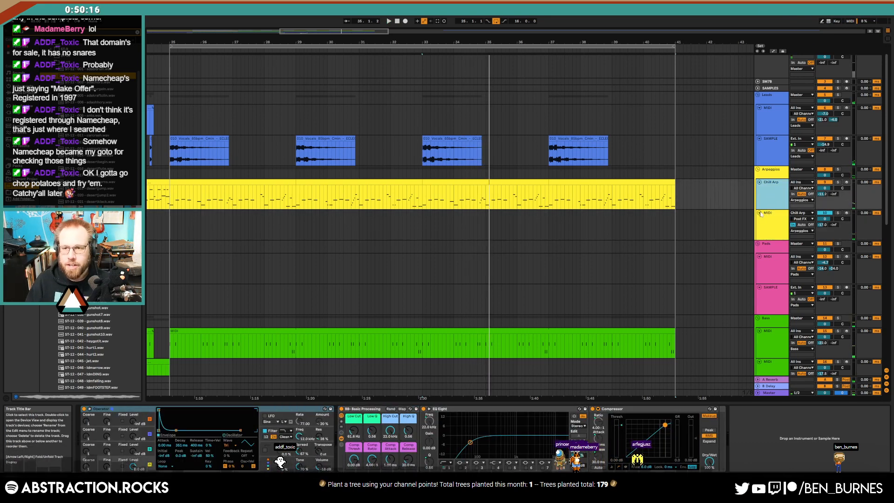
{"action": "key", "text": "ctrl+shift+t"}
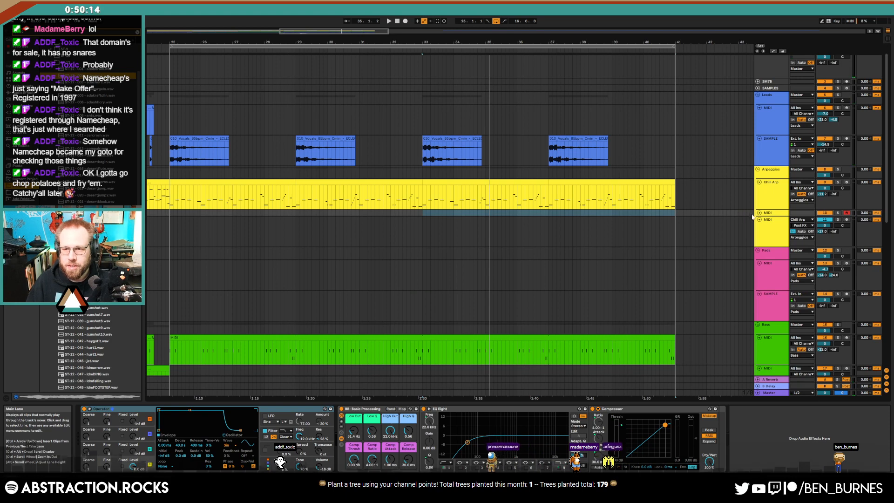
{"action": "left_click", "coordinate": [759, 213]}
{"action": "left_click_drag", "start_coordinate": [769, 214], "coordinate": [770, 180]}
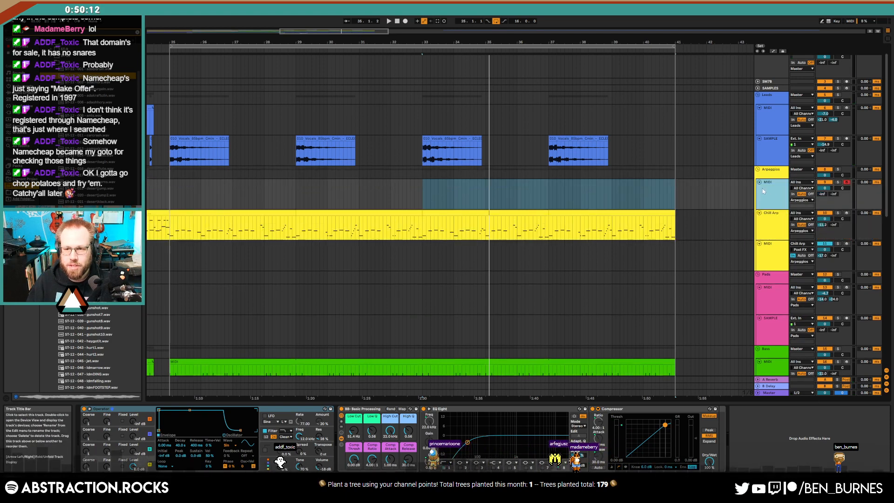
{"action": "scroll", "coordinate": [444, 346], "scroll_direction": "down", "scroll_amount": 10}
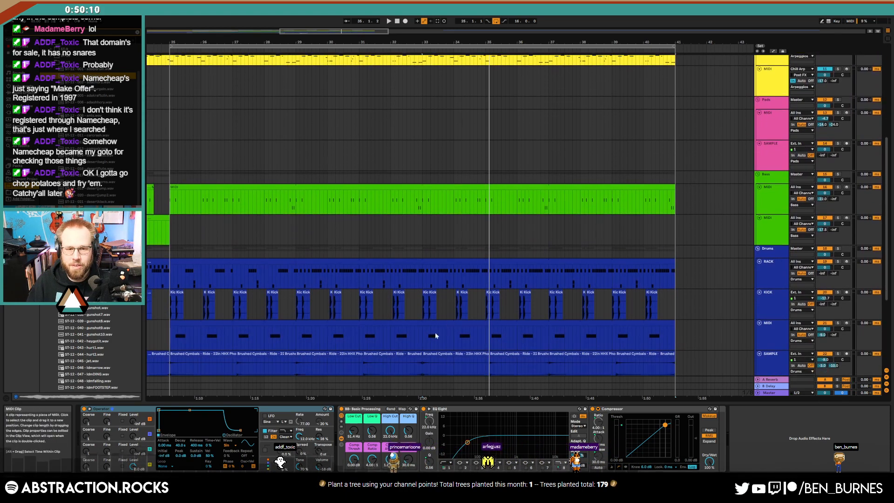
{"action": "scroll", "coordinate": [413, 340], "scroll_direction": "down", "scroll_amount": 3}
{"action": "left_click_drag", "start_coordinate": [423, 286], "coordinate": [169, 345]}
{"action": "left_click", "coordinate": [435, 314]}
{"action": "scroll", "coordinate": [484, 334], "scroll_direction": "up", "scroll_amount": 8}
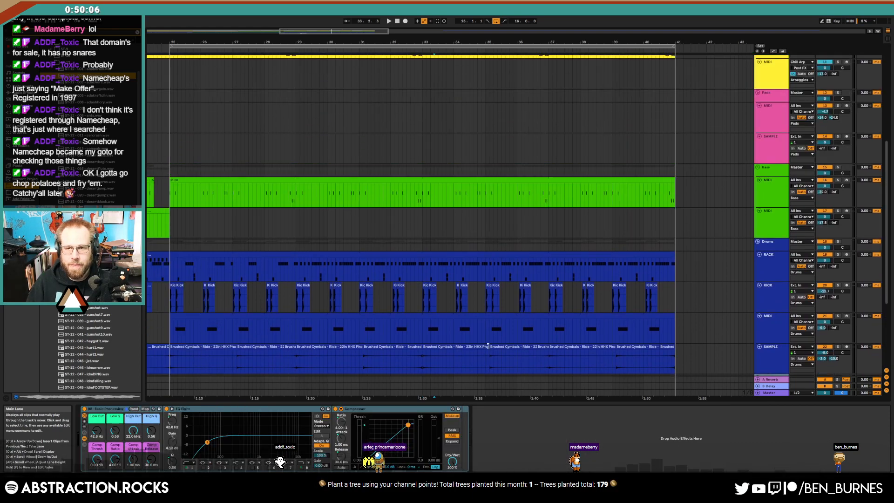
Create an empty one-bar MIDI clip at bar 33 on the new Arpeggios MIDI track.
{"action": "scroll", "coordinate": [482, 355], "scroll_direction": "up", "scroll_amount": 1}
{"action": "left_click", "coordinate": [784, 95]}
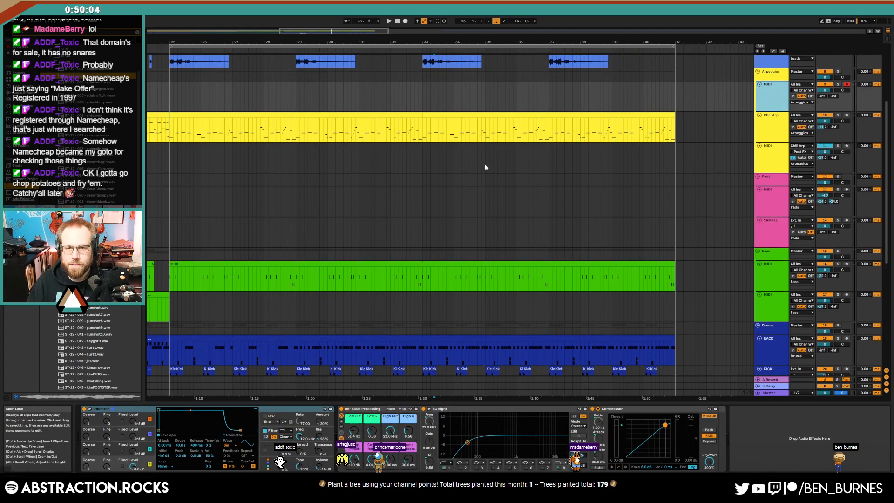
{"action": "scroll", "coordinate": [484, 166], "scroll_direction": "up", "scroll_amount": 3}
{"action": "left_click_drag", "start_coordinate": [422, 132], "coordinate": [455, 138]}
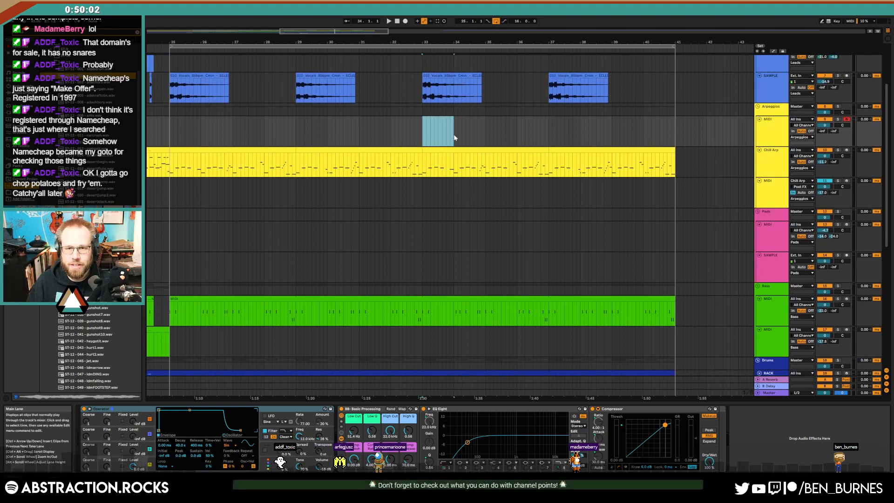
{"action": "key", "text": "ctrl+shift+m"}
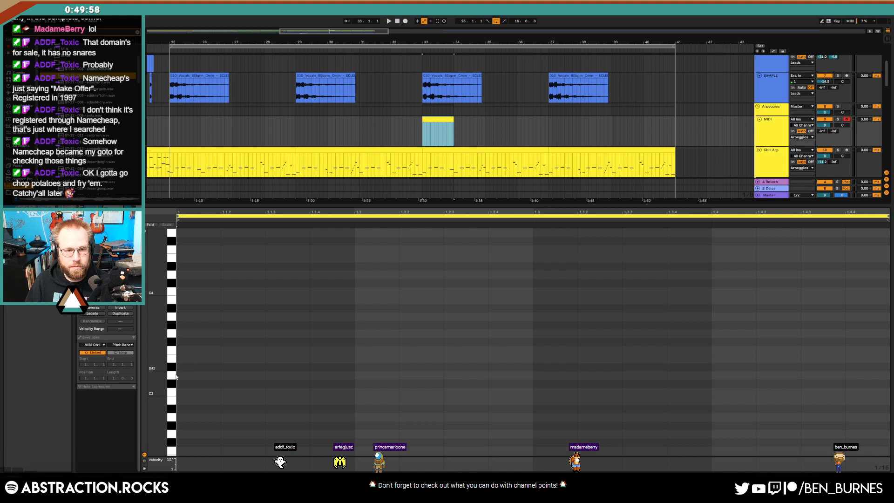
Fill the clip's first two beats with sixteenth notes C3, C3, C4, C3, C3, C4, C3, C3.
{"action": "double_click", "coordinate": [178, 392]}
{"action": "double_click", "coordinate": [233, 392]}
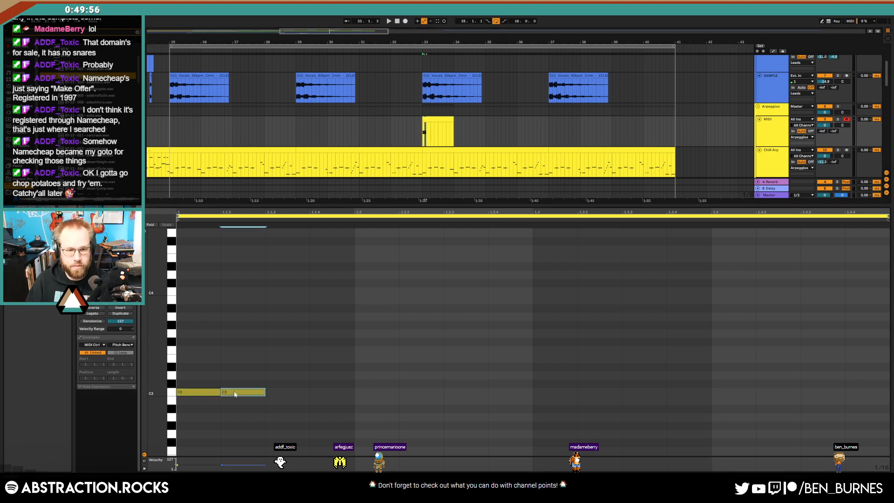
{"action": "key", "text": "shift+Down"}
{"action": "key", "text": "ctrl+d"}
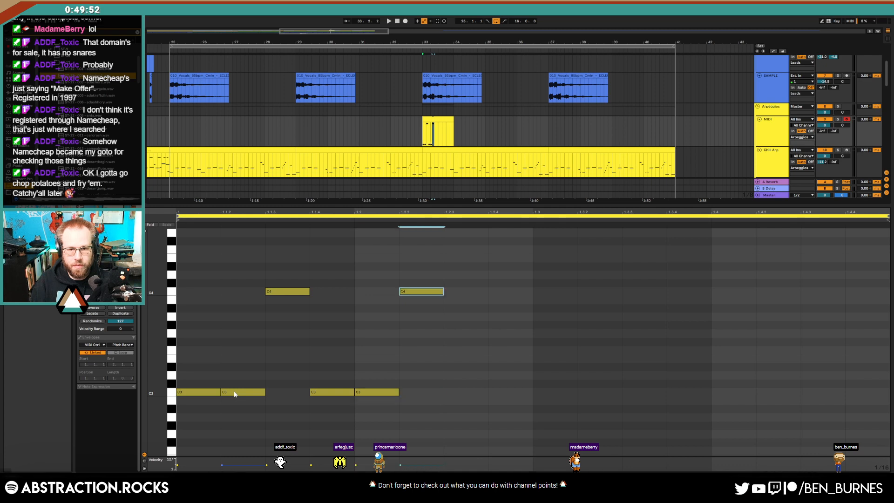
{"action": "key", "text": "ctrl+d"}
{"action": "key", "text": "shift+Down"}
{"action": "key", "text": "ctrl+d"}
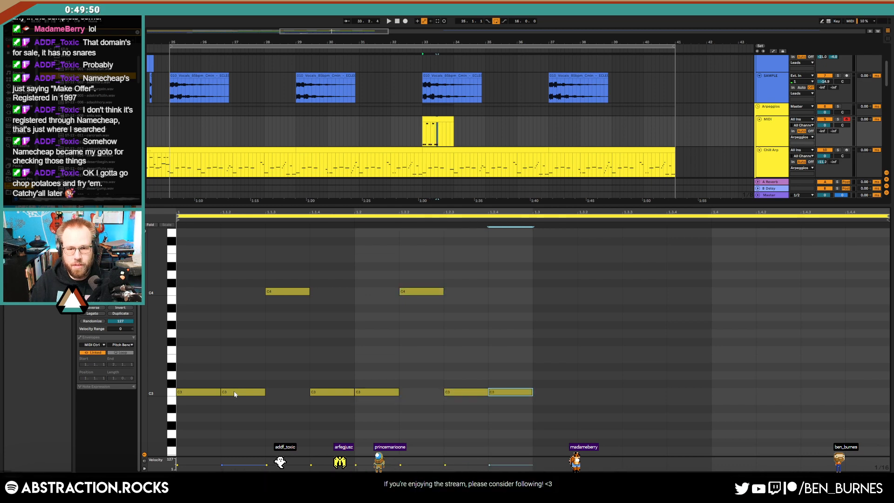
Fill the clip's third beat with sixteenth notes C#4, C#3, C#3, C#4.
{"action": "key", "text": "ctrl+d"}
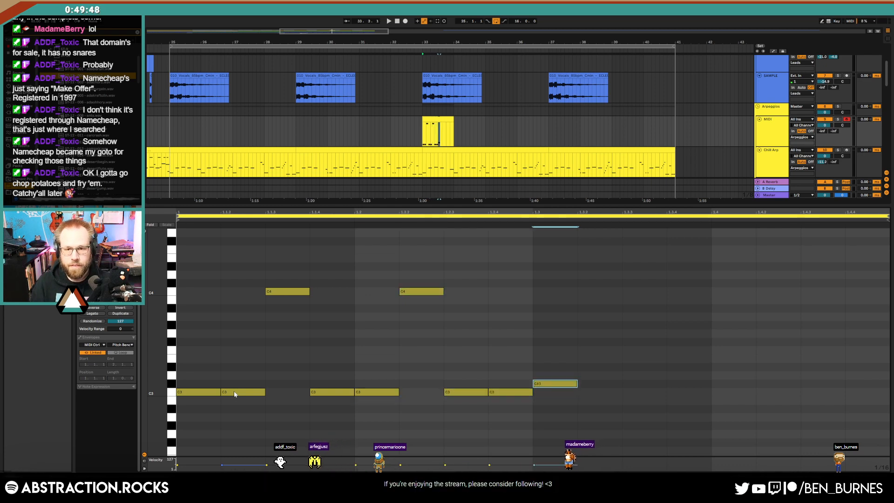
{"action": "key", "text": "shift+Up"}
{"action": "key", "text": "ctrl+d"}
{"action": "key", "text": "shift+Down"}
{"action": "key", "text": "ctrl+d"}
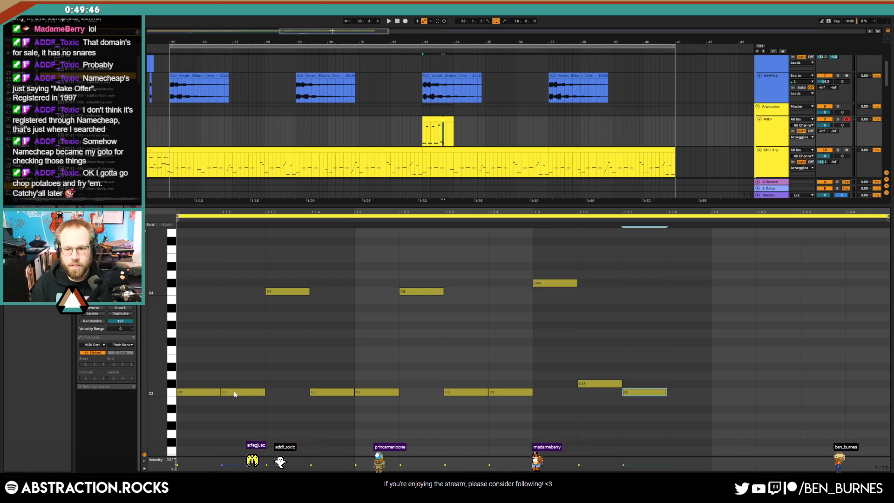
{"action": "key", "text": "ctrl+d"}
{"action": "key", "text": "shift+Up"}
Complete the fourth beat with sixteenth notes C#3, C3, C4, C3 and play the pattern back briefly.
{"action": "key", "text": "ctrl+d"}
{"action": "key", "text": "shift+Down"}
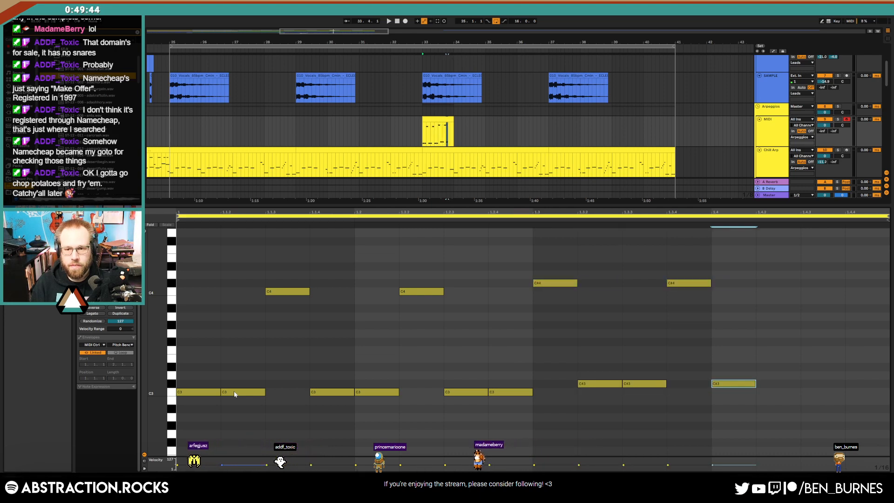
{"action": "key", "text": "ctrl+d"}
{"action": "key", "text": "Down"}
{"action": "key", "text": "ctrl+d"}
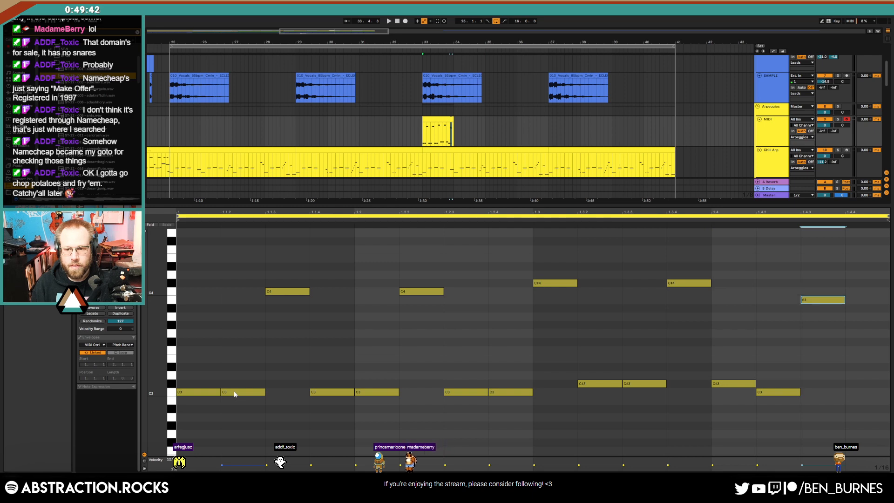
{"action": "key", "text": "Down"}
{"action": "key", "text": "ctrl+d"}
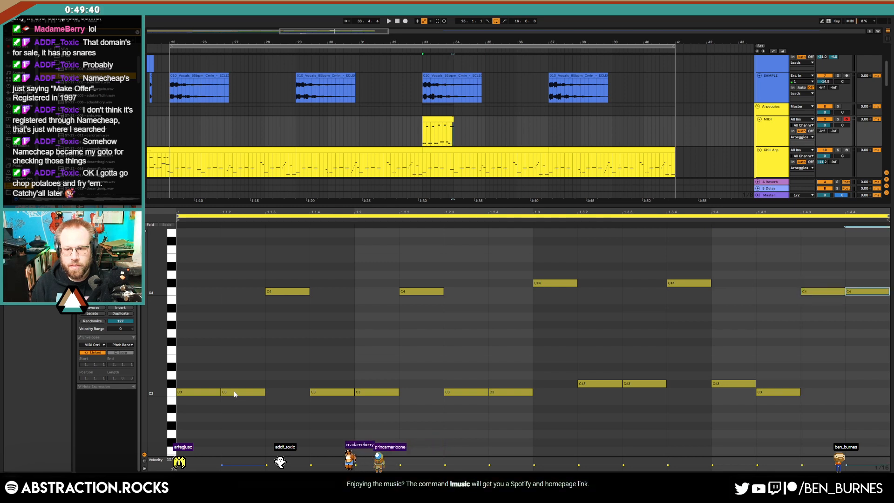
{"action": "key", "text": "space"}
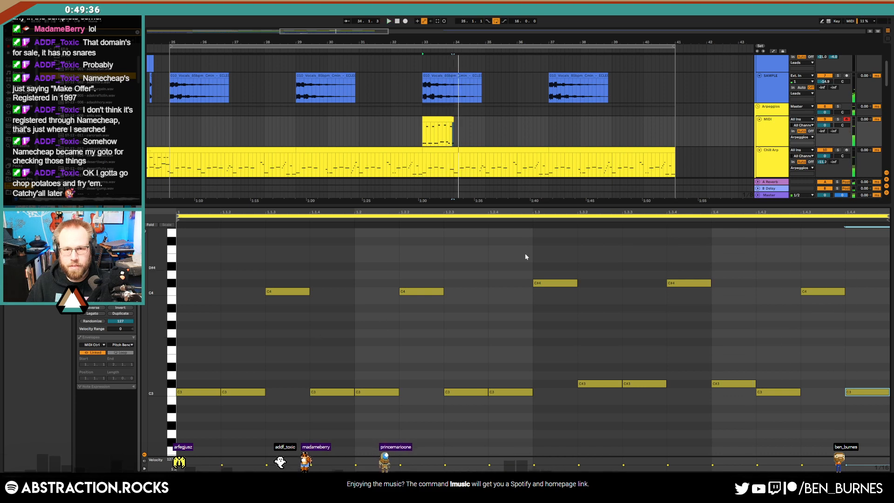
{"action": "key", "text": "space"}
Set the oscillator waveform of the new track's Operator to Triangle and raise its Spread.
{"action": "left_click", "coordinate": [448, 120]}
{"action": "key", "text": "shift+Tab"}
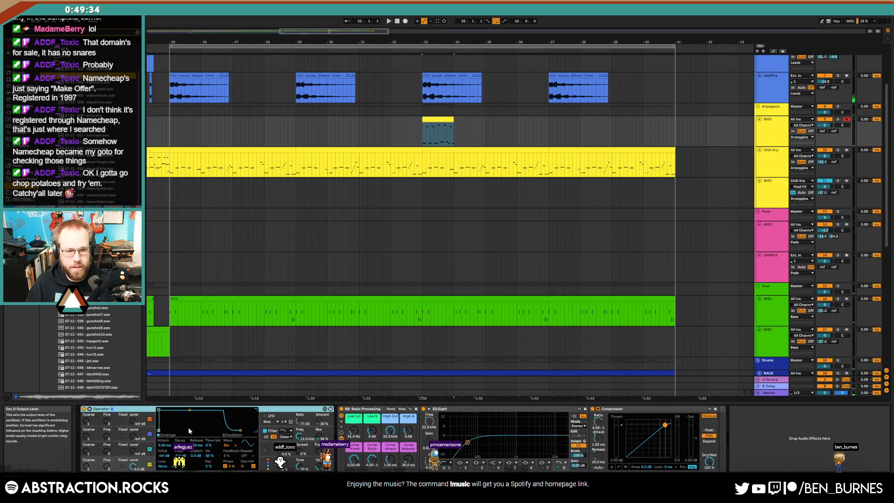
{"action": "left_click", "coordinate": [228, 445]}
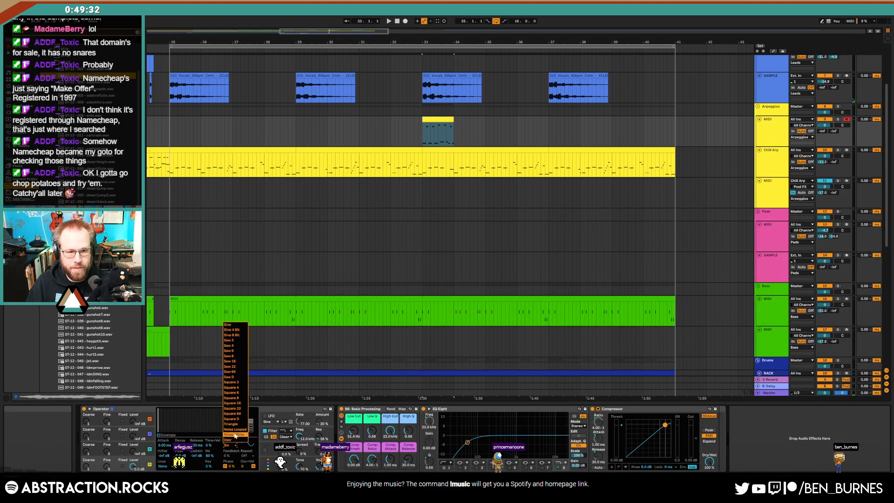
{"action": "left_click", "coordinate": [236, 424]}
{"action": "left_click", "coordinate": [292, 425]}
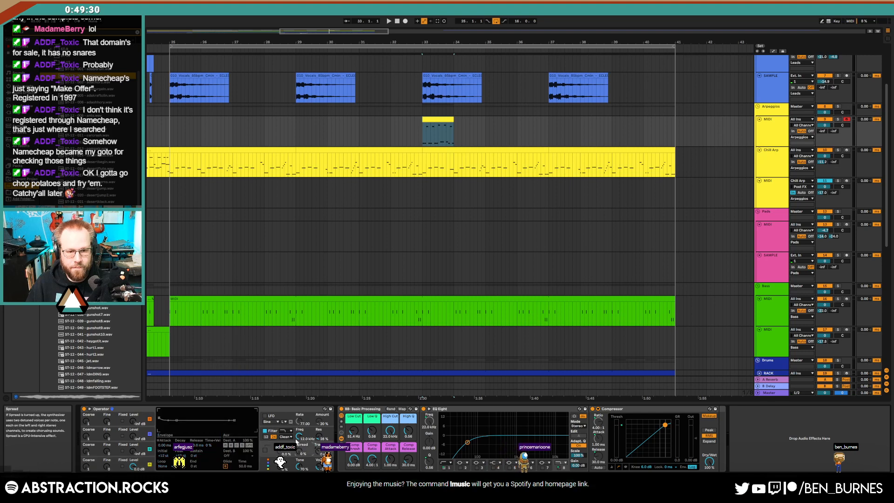
{"action": "left_click_drag", "start_coordinate": [297, 452], "coordinate": [297, 419]}
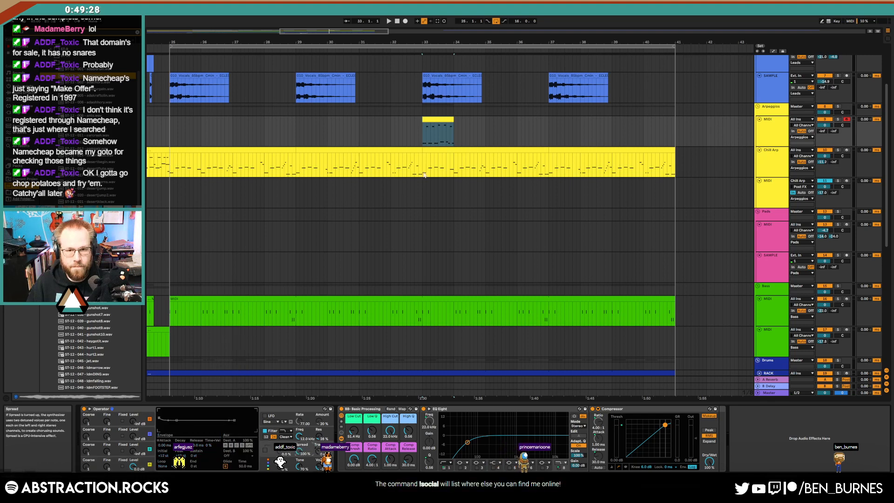
Transpose all notes of the bar 33 clip up one octave and raise the track's send to A Reverb.
{"action": "double_click", "coordinate": [442, 119]}
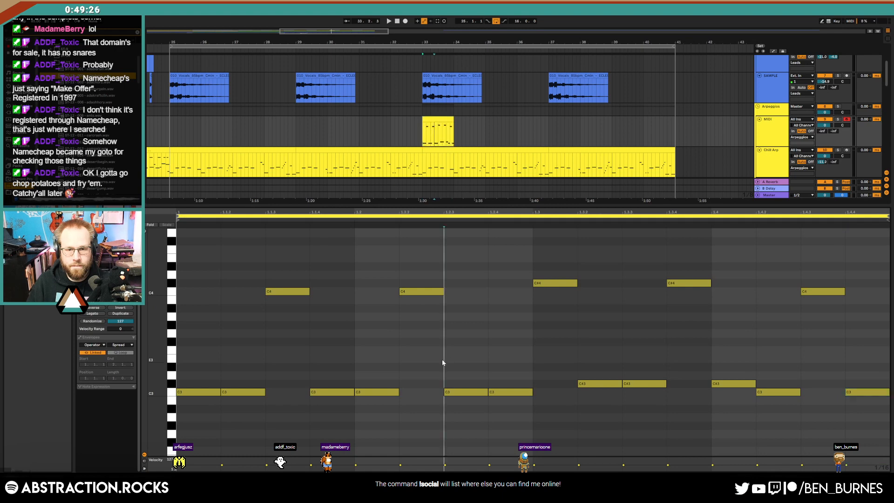
{"action": "key", "text": "shift+Up"}
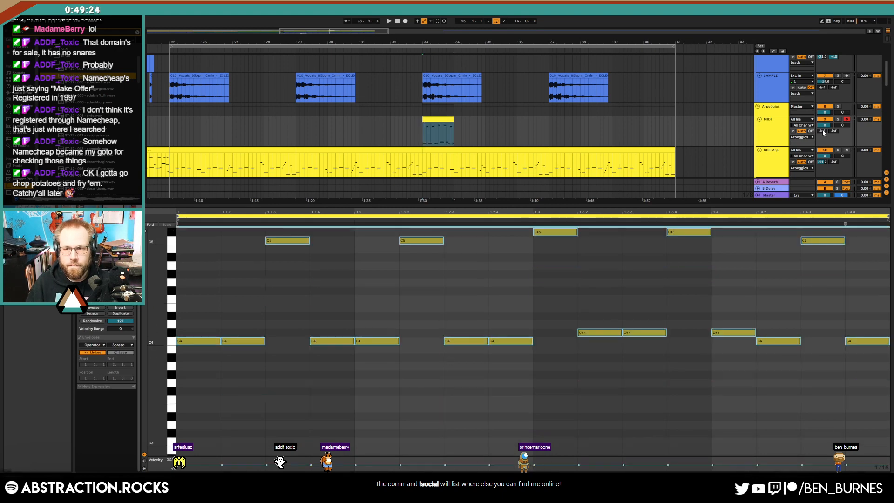
{"action": "left_click_drag", "start_coordinate": [823, 131], "coordinate": [822, 89]}
{"action": "key", "text": "shift+Tab"}
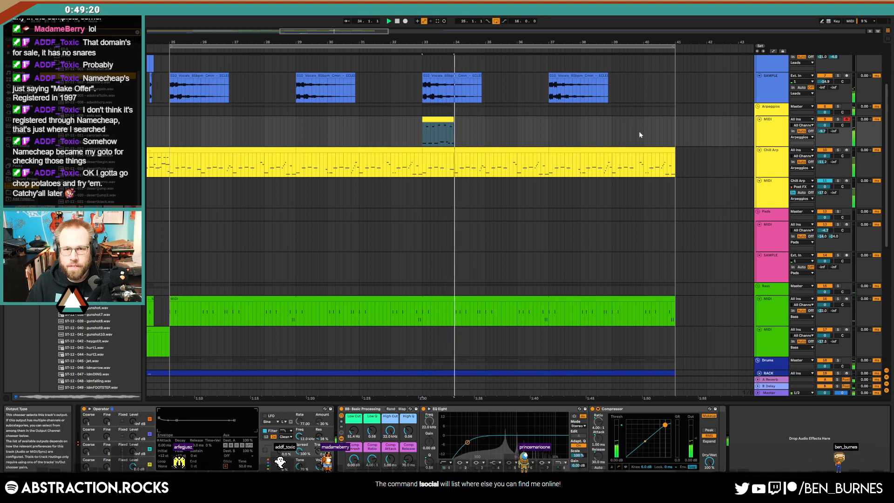
Raise the second sixteenth note of beat four to C#4 and copy the bar 33 arpeggio clip to bar 35.
{"action": "double_click", "coordinate": [449, 122]}
{"action": "left_click", "coordinate": [779, 341]}
{"action": "key", "text": "Up"}
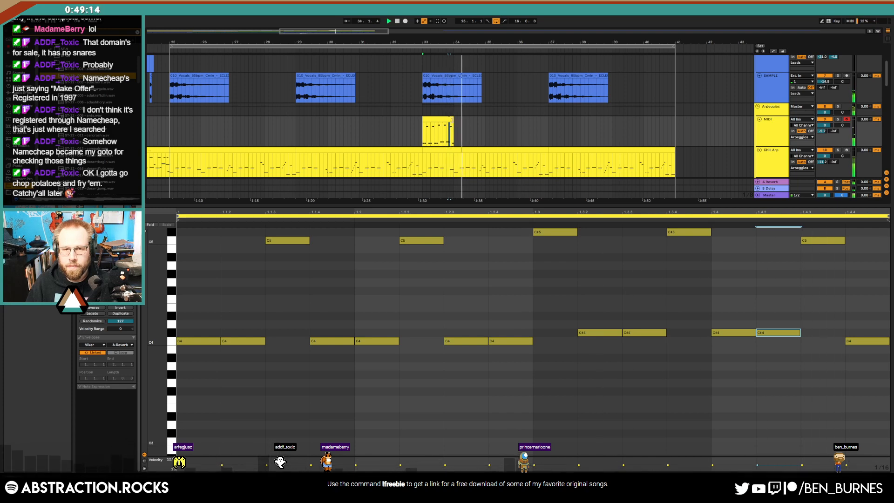
{"action": "left_click", "coordinate": [446, 117]}
{"action": "left_click_drag", "start_coordinate": [446, 117], "coordinate": [511, 120]}
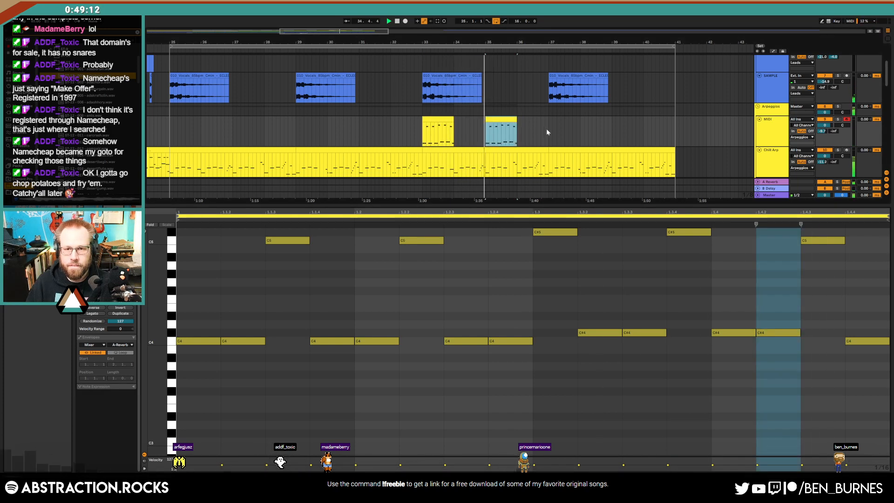
{"action": "key", "text": "shift+Tab"}
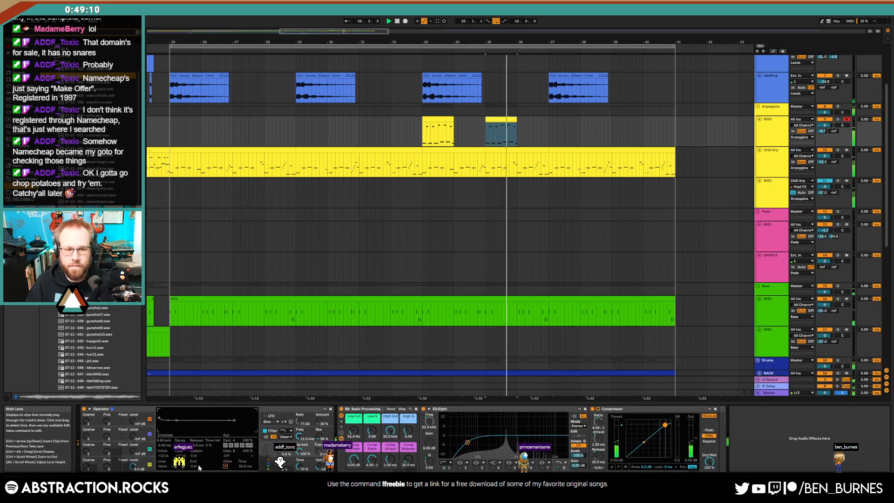
Shape Operator's volume envelope as a short decay and raise the arpeggio track's send to B Delay.
{"action": "left_click", "coordinate": [90, 459]}
{"action": "left_click", "coordinate": [175, 438]}
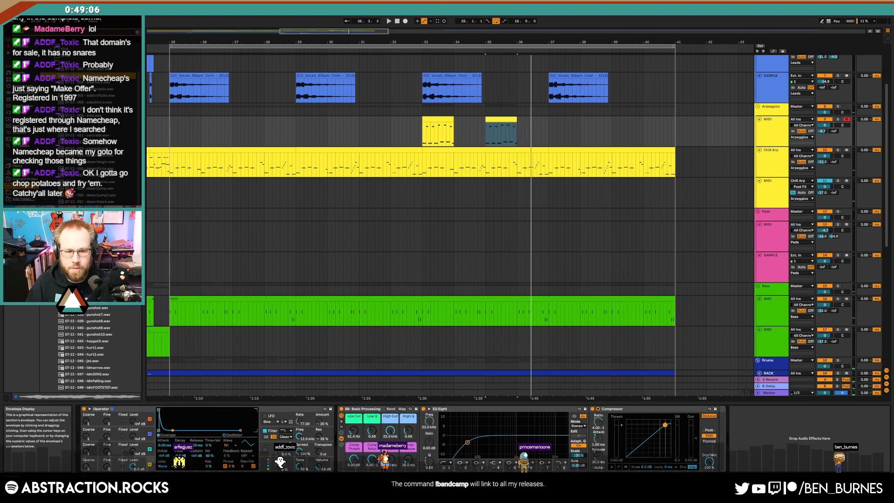
{"action": "left_click", "coordinate": [822, 132]}
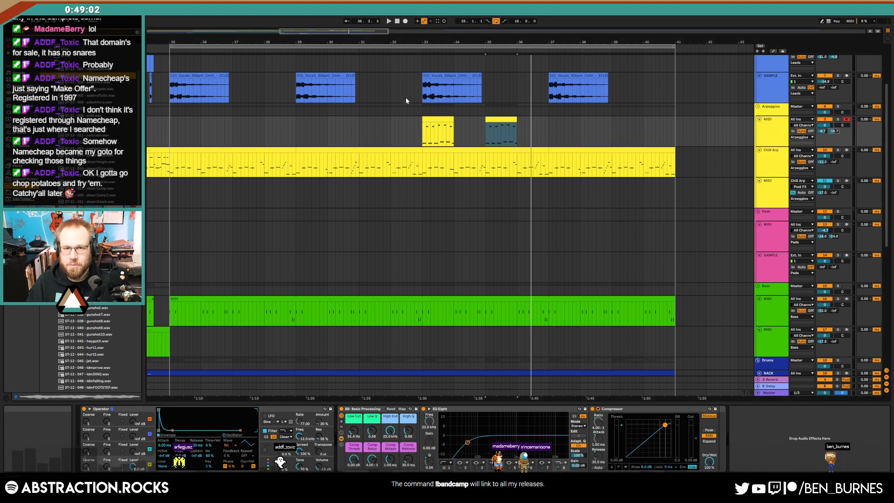
Duplicate the arpeggio section from bars 33 to 37 into bars 37 to 41 and play from around bar 29.
{"action": "left_click_drag", "start_coordinate": [423, 131], "coordinate": [549, 133]}
{"action": "key", "text": "ctrl+d"}
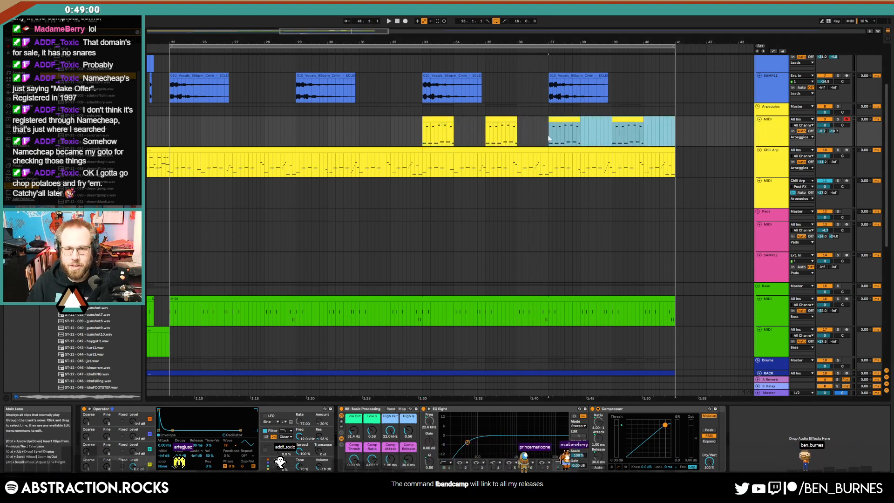
{"action": "left_click", "coordinate": [288, 48]}
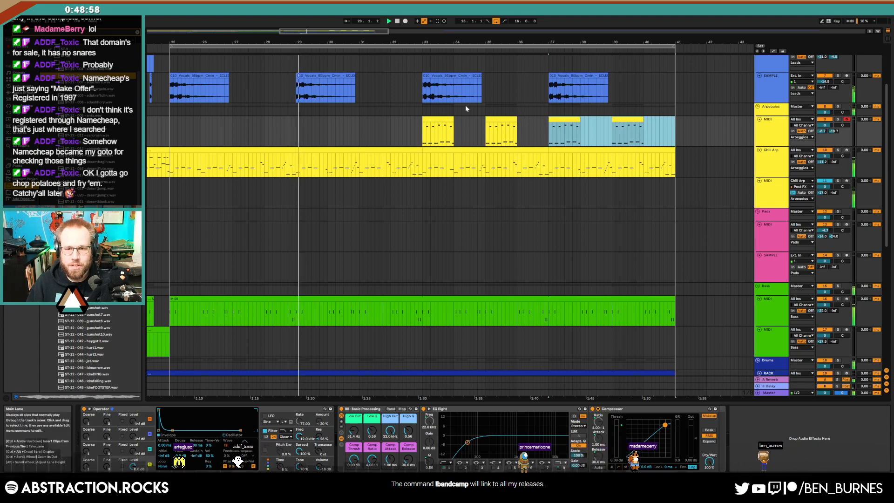
Copy the first pad clip to bar 37 on the Pads MIDI track and delete the part past bar 41.
{"action": "scroll", "coordinate": [521, 70], "scroll_direction": "down", "scroll_amount": 5}
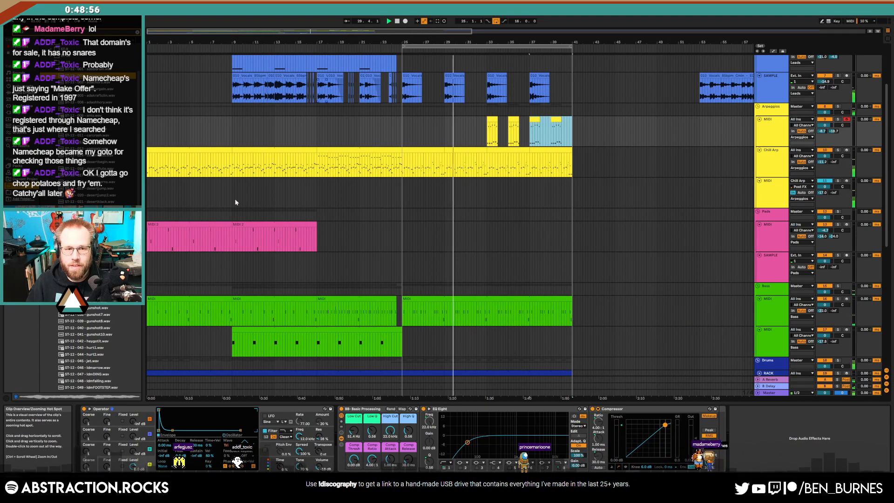
{"action": "left_click", "coordinate": [202, 224]}
{"action": "left_click", "coordinate": [487, 228]}
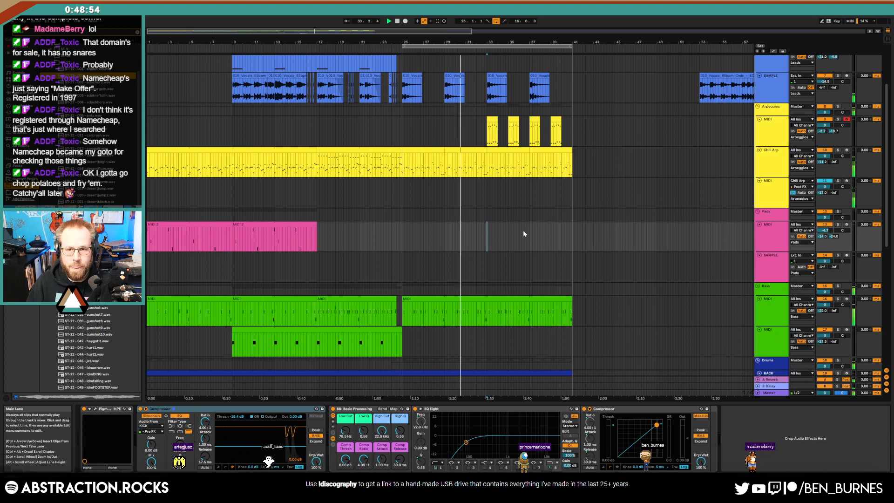
{"action": "left_click", "coordinate": [530, 230]}
{"action": "key", "text": "ctrl+v"}
{"action": "left_click", "coordinate": [578, 237]}
{"action": "left_click_drag", "start_coordinate": [573, 239], "coordinate": [634, 243]}
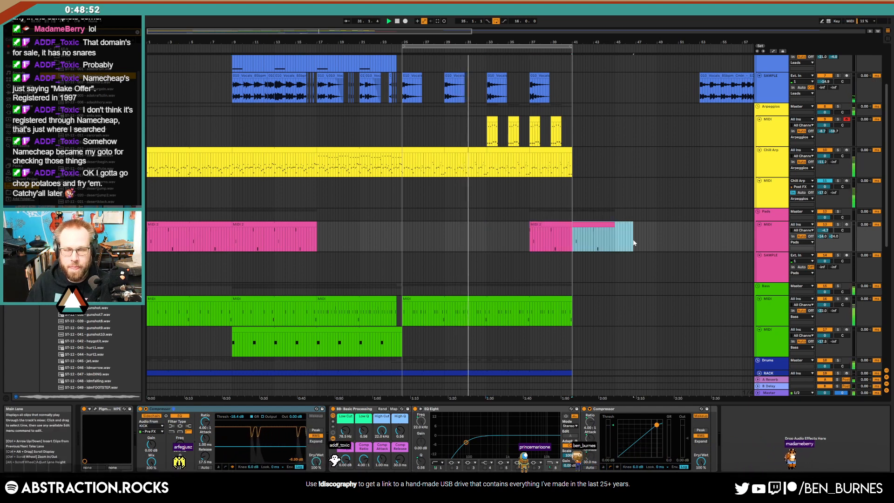
{"action": "key", "text": "Delete"}
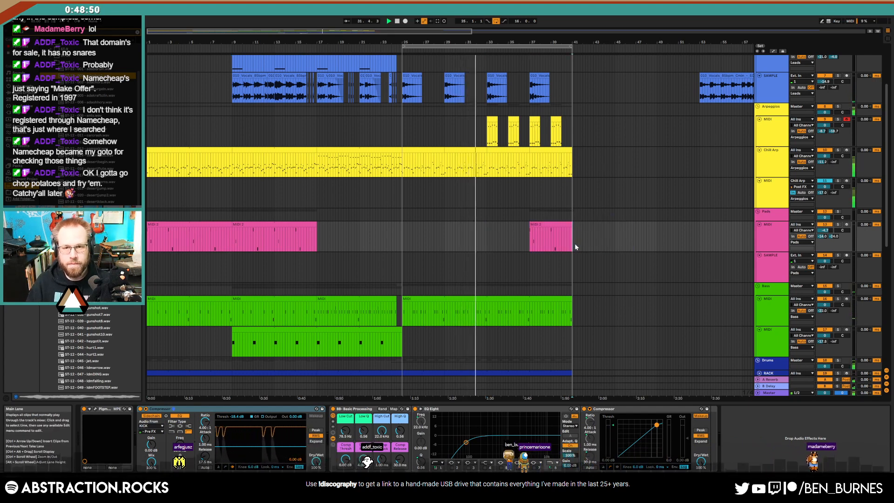
{"action": "double_click", "coordinate": [572, 244]}
{"action": "key", "text": "shift+Tab"}
Insert an Auto Pan directly after Operator on the new arpeggio track.
{"action": "scroll", "coordinate": [558, 237], "scroll_direction": "down", "scroll_amount": 5}
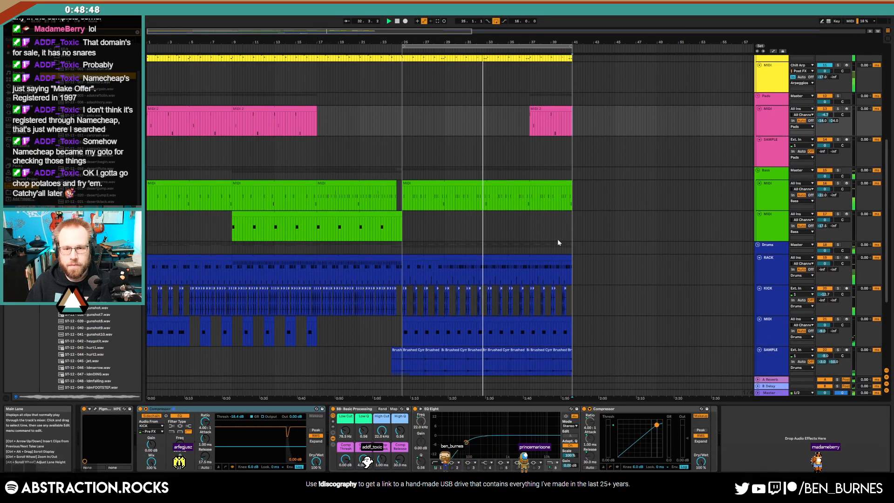
{"action": "scroll", "coordinate": [557, 246], "scroll_direction": "down", "scroll_amount": 1}
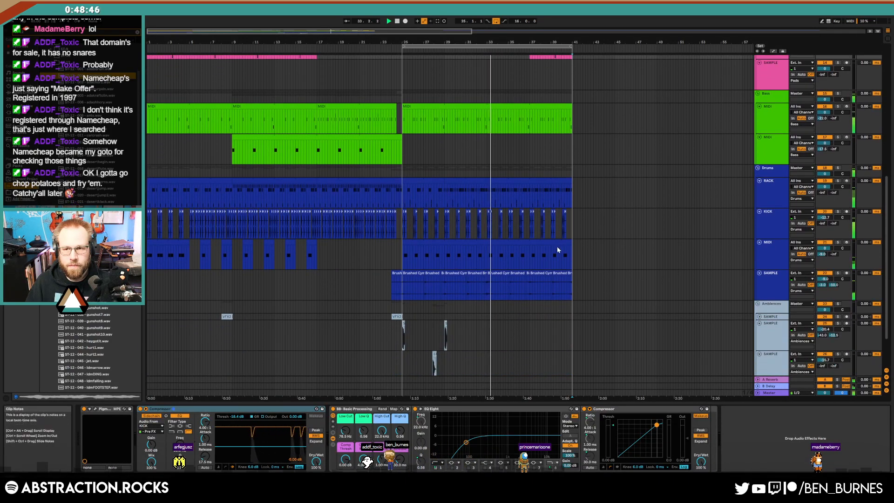
{"action": "scroll", "coordinate": [557, 249], "scroll_direction": "up", "scroll_amount": 3}
{"action": "scroll", "coordinate": [557, 252], "scroll_direction": "up", "scroll_amount": 3}
{"action": "left_click", "coordinate": [768, 111]}
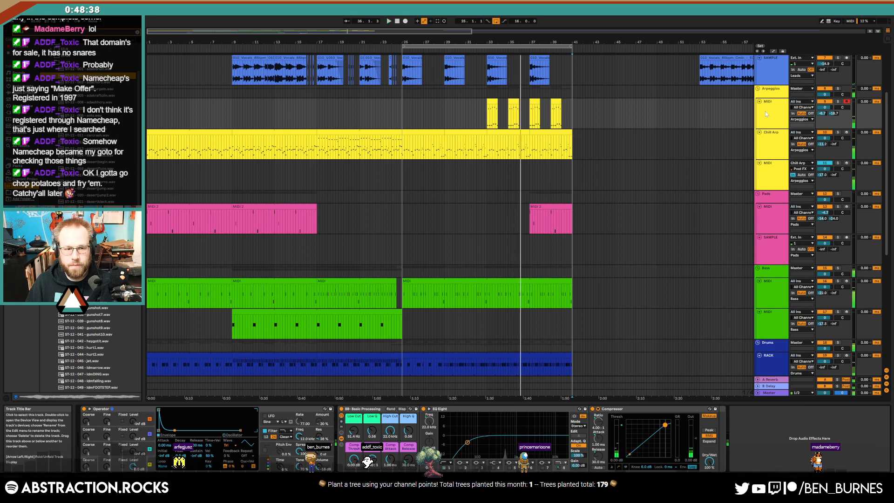
{"action": "left_click", "coordinate": [24, 94]}
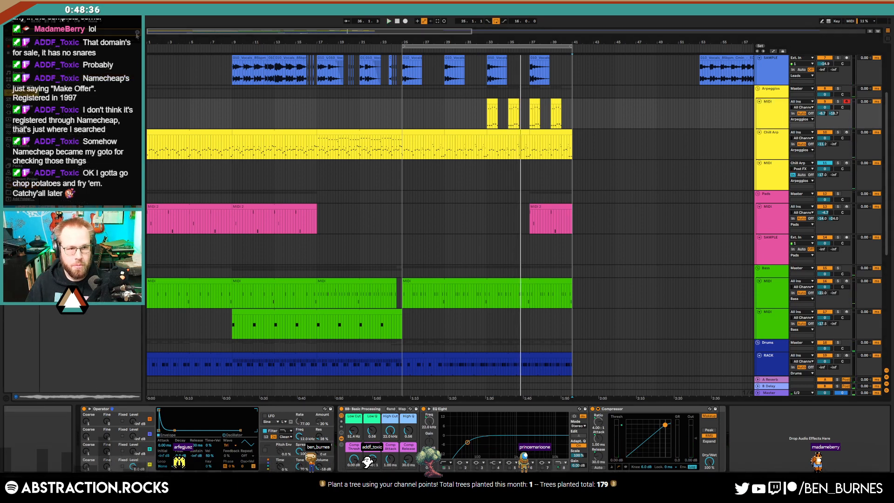
{"action": "left_click_drag", "start_coordinate": [58, 66], "coordinate": [364, 439]}
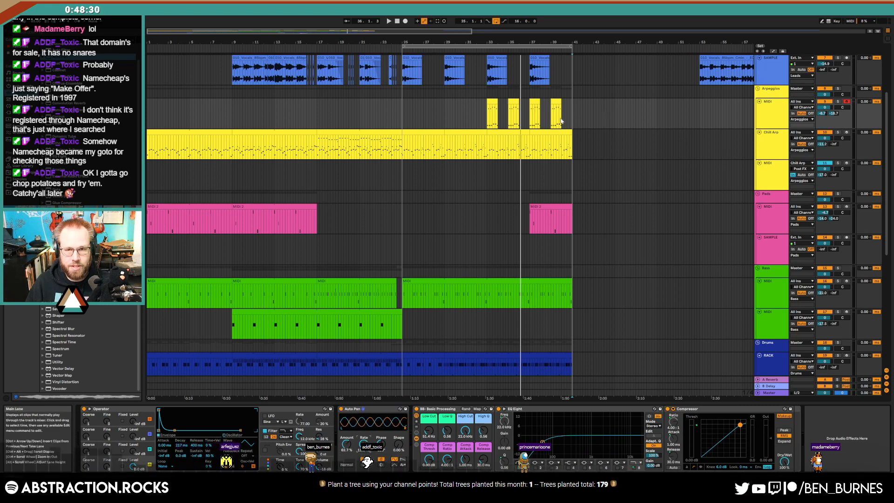
Play from bar 33, set Auto Pan's Amount to about 70.6% and Operator's volume envelope decay to about 270 ms.
{"action": "left_click", "coordinate": [488, 122]}
{"action": "key", "text": "space"}
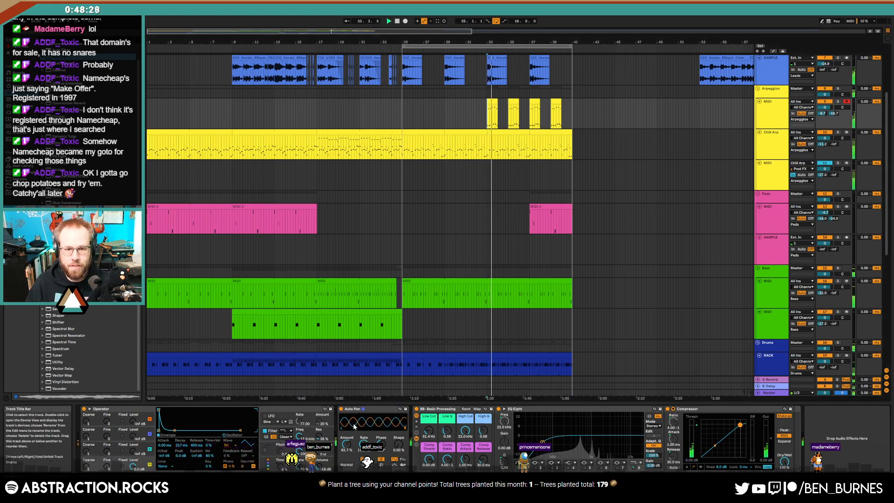
{"action": "left_click_drag", "start_coordinate": [345, 443], "coordinate": [363, 439]}
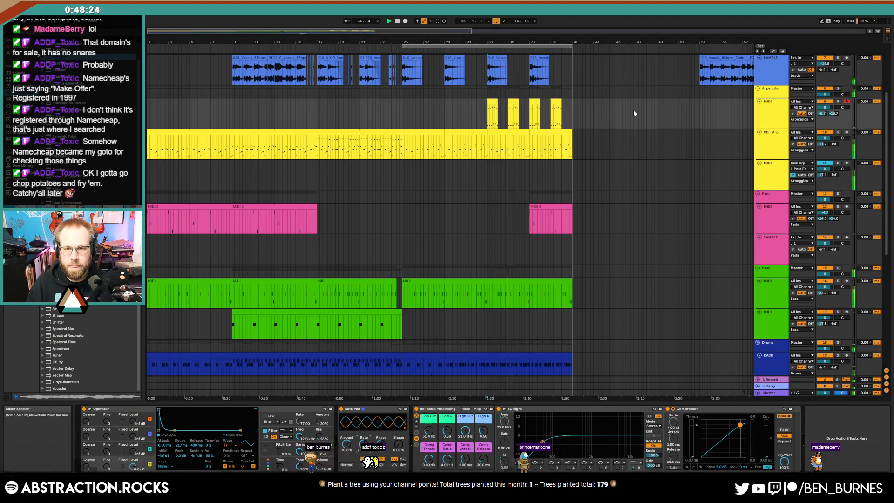
{"action": "left_click_drag", "start_coordinate": [175, 430], "coordinate": [177, 430]}
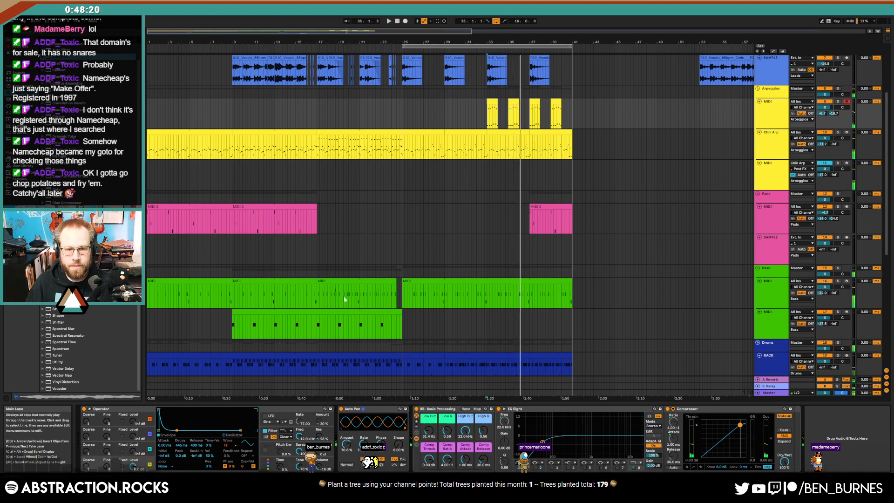
{"action": "left_click_drag", "start_coordinate": [182, 445], "coordinate": [182, 441]}
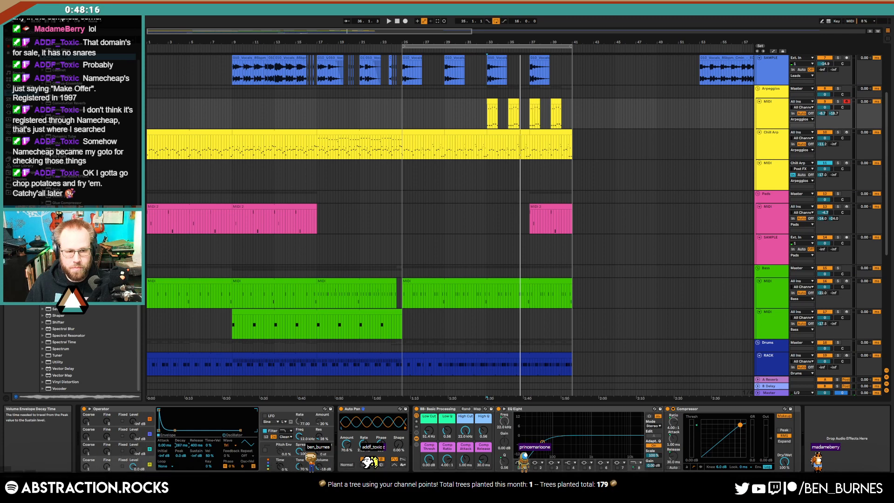
Automate Operator's envelope decay to rise from bar 33 to about 1.8 s near bar 40, and play the section back.
{"action": "key", "text": "a"}
{"action": "left_click", "coordinate": [484, 114]}
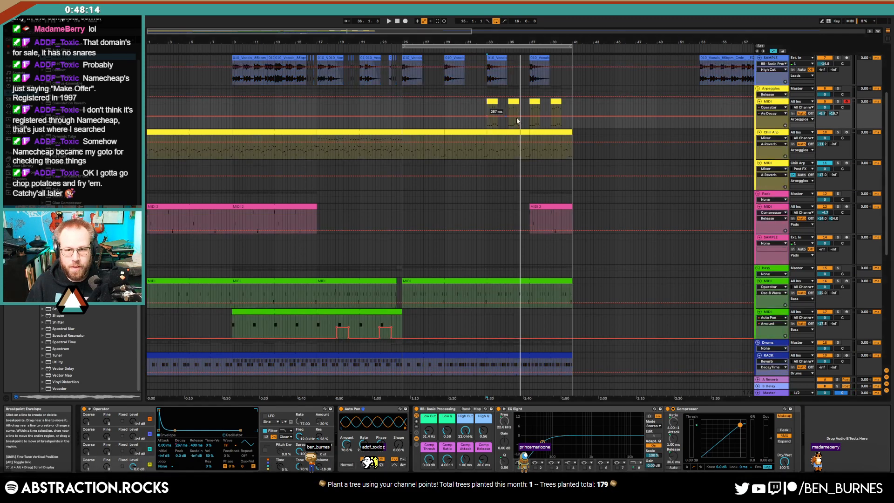
{"action": "left_click_drag", "start_coordinate": [560, 115], "coordinate": [559, 113]}
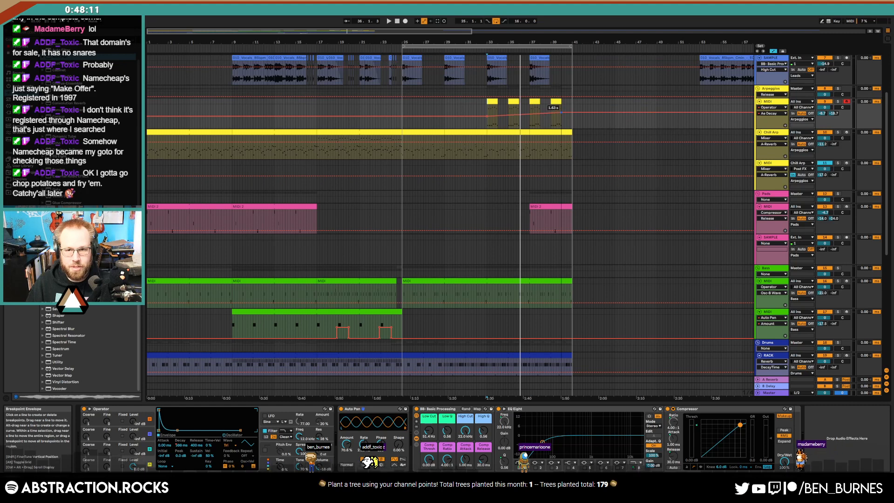
{"action": "left_click", "coordinate": [488, 112]}
{"action": "key", "text": "space"}
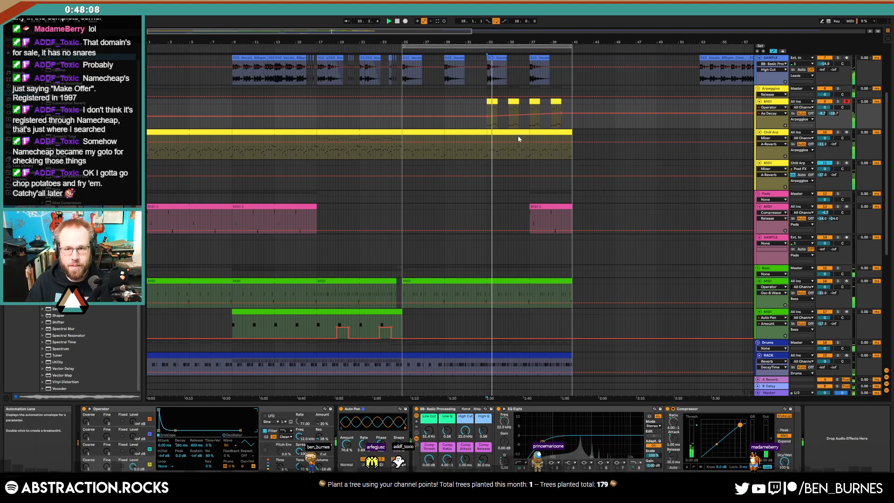
{"action": "key", "text": "a"}
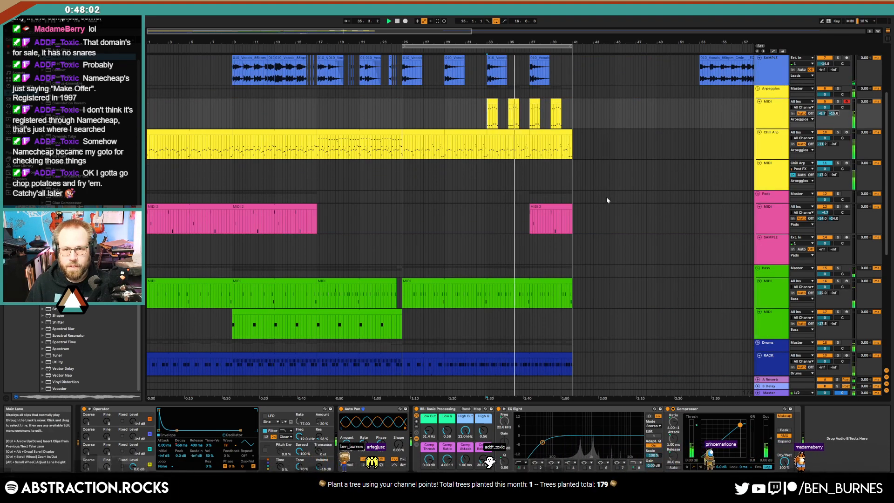
{"action": "scroll", "coordinate": [607, 196], "scroll_direction": "up", "scroll_amount": 5}
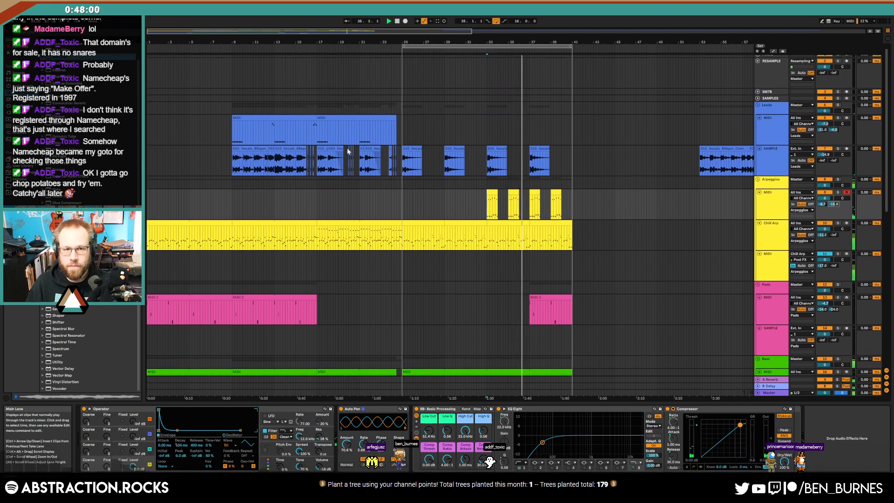
{"action": "left_click_drag", "start_coordinate": [359, 130], "coordinate": [378, 130]}
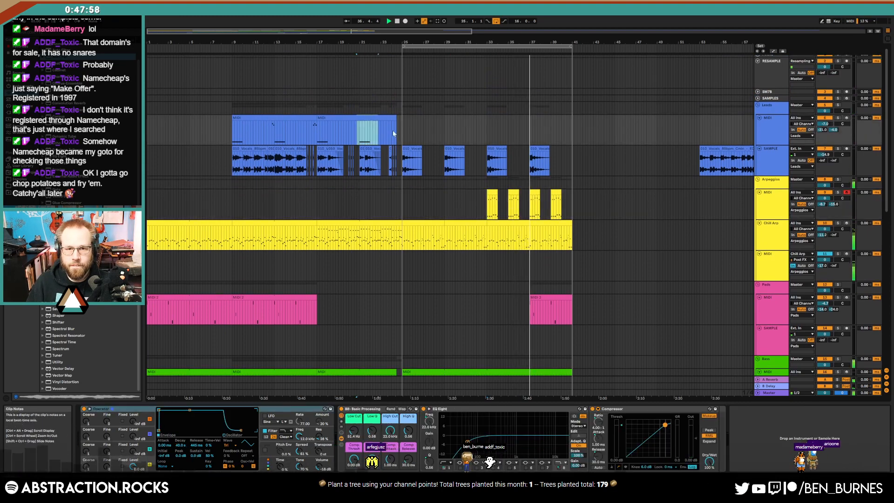
{"action": "key", "text": "ctrl+d"}
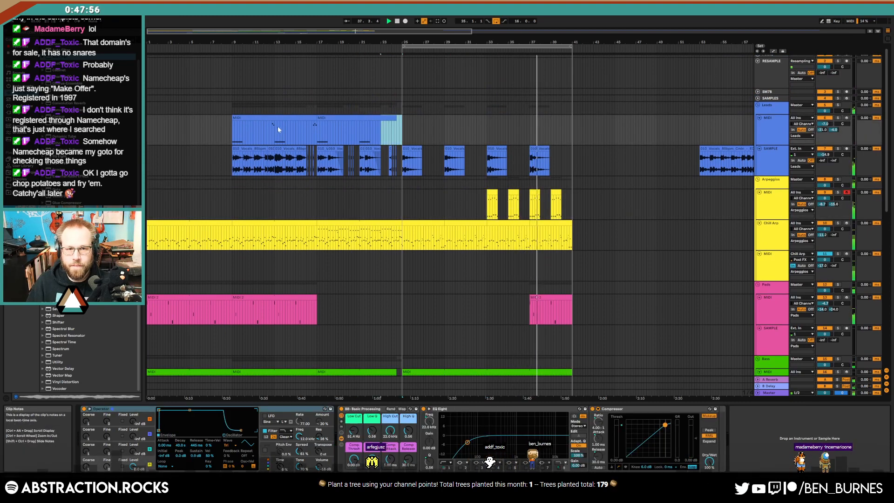
Copy the lead MIDI clip that starts at bar 9 and paste it at bar 41 on the same track.
{"action": "left_click", "coordinate": [278, 118]}
{"action": "key", "text": "ctrl+c"}
{"action": "left_click", "coordinate": [573, 121]}
{"action": "key", "text": "ctrl+v"}
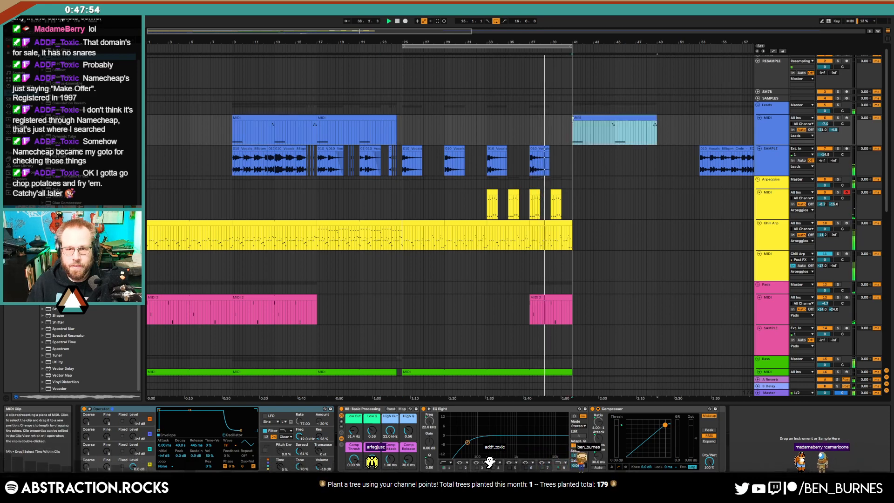
Paste the lead clip again at bar 33 and delete all of it except the last bar before bar 41.
{"action": "left_click", "coordinate": [488, 126]}
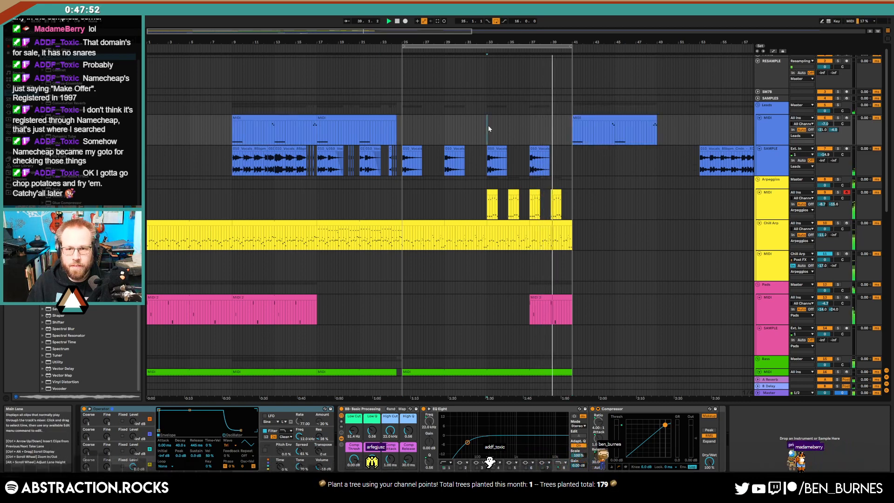
{"action": "key", "text": "ctrl+v"}
{"action": "left_click_drag", "start_coordinate": [488, 118], "coordinate": [551, 123]}
{"action": "key", "text": "Delete"}
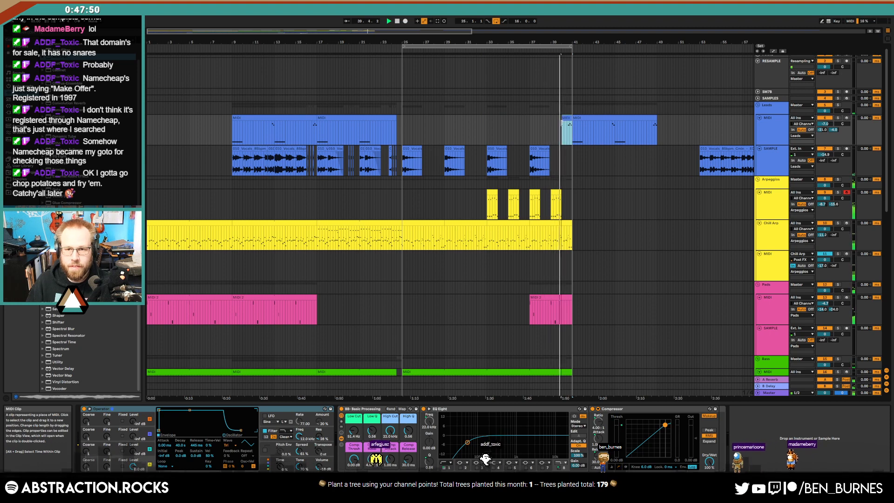
{"action": "left_click", "coordinate": [591, 198]}
{"action": "key", "text": "ctrl+z"}
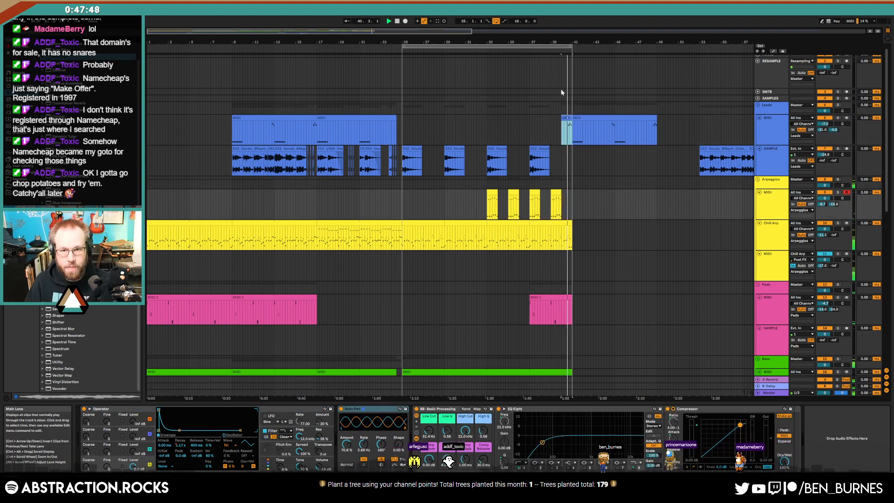
{"action": "mouse_move", "coordinate": [518, 46]}
{"action": "left_mouse_down"}
{"action": "mouse_move", "coordinate": [528, 46]}
{"action": "mouse_move", "coordinate": [518, 45]}
{"action": "left_mouse_up"}
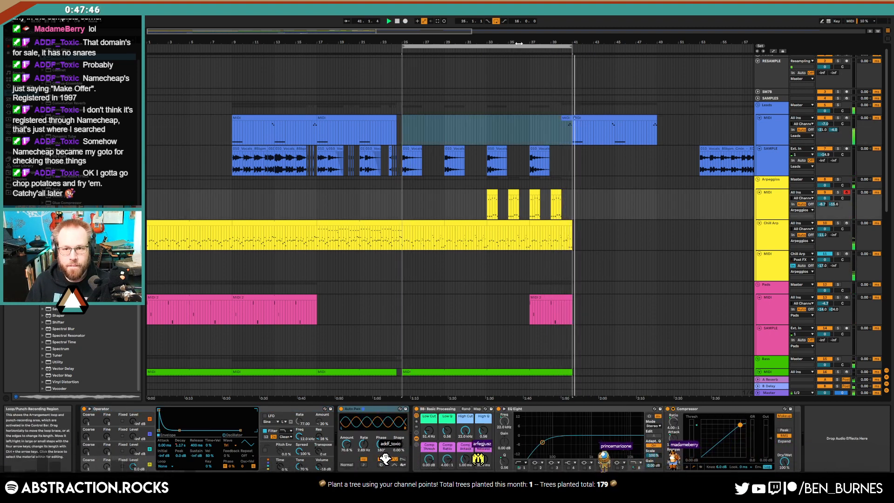
{"action": "left_click", "coordinate": [572, 205]}
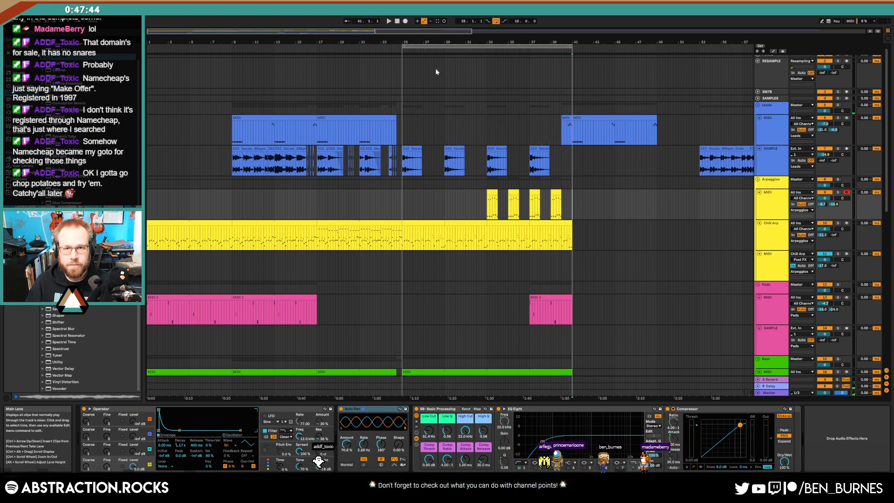
{"action": "left_click_drag", "start_coordinate": [433, 34], "coordinate": [500, 37]}
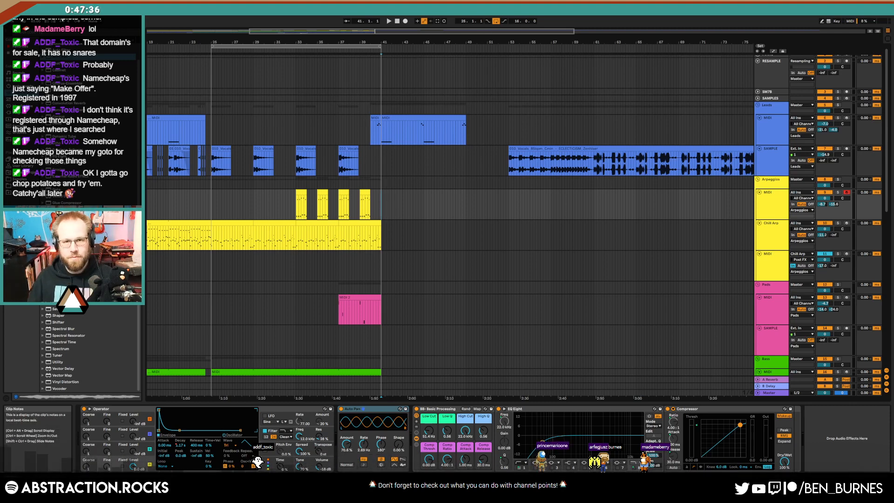
{"action": "left_click_drag", "start_coordinate": [393, 32], "coordinate": [393, 14]}
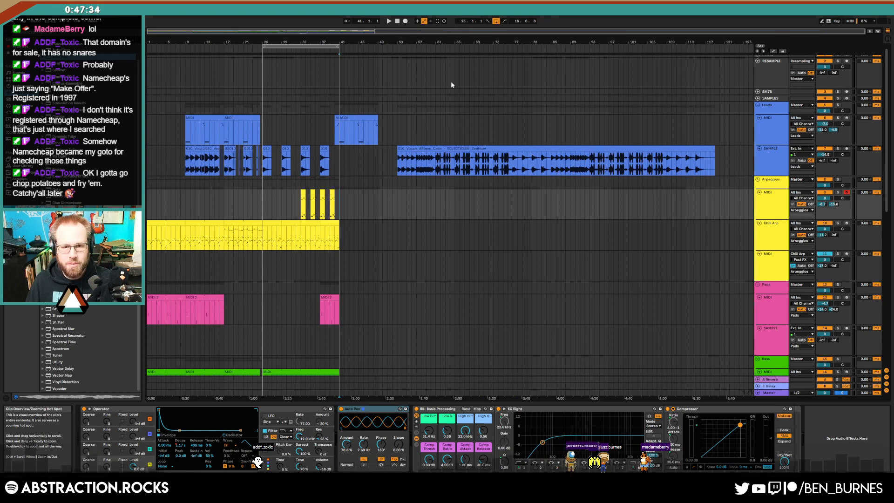
Audition the long leftover vocal sample after bar 53 from a few positions and delete it from the Leads SAMPLE track.
{"action": "left_click", "coordinate": [551, 168]}
{"action": "key", "text": "space"}
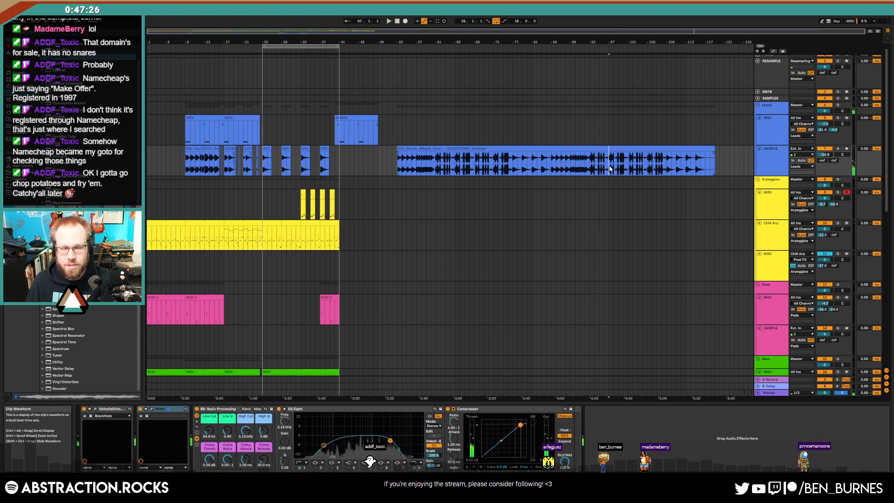
{"action": "key", "text": "space"}
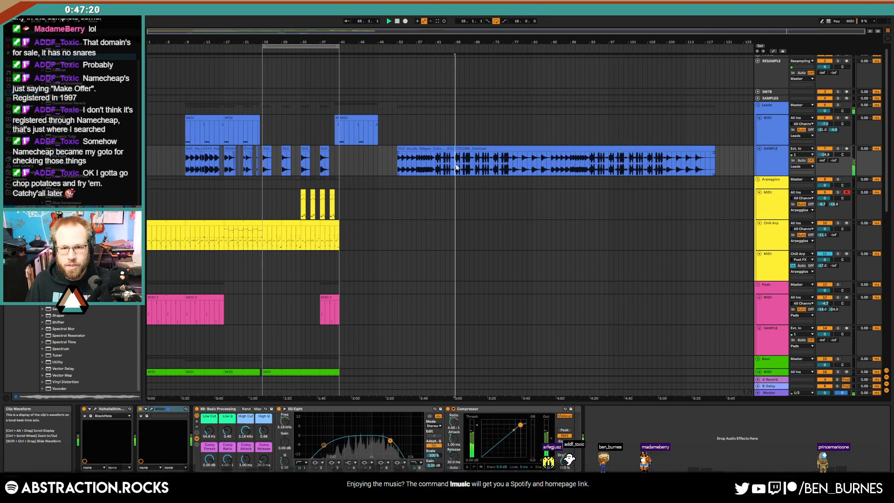
{"action": "left_click", "coordinate": [416, 164]}
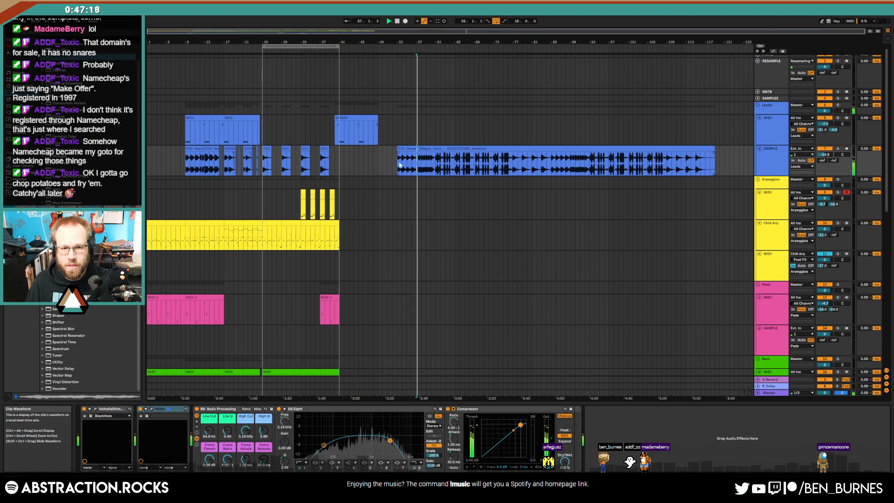
{"action": "key", "text": "space"}
{"action": "left_click", "coordinate": [425, 149]}
{"action": "key", "text": "Delete"}
{"action": "left_click", "coordinate": [367, 171]}
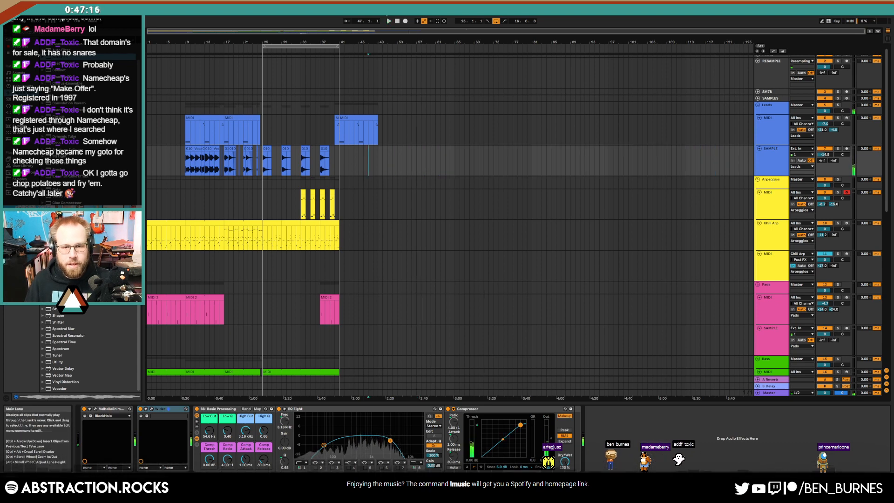
Copy bars 9 to 17 of the chopped vocal sample and paste them at bar 41 on the same track.
{"action": "left_click_drag", "start_coordinate": [372, 31], "coordinate": [340, 44]}
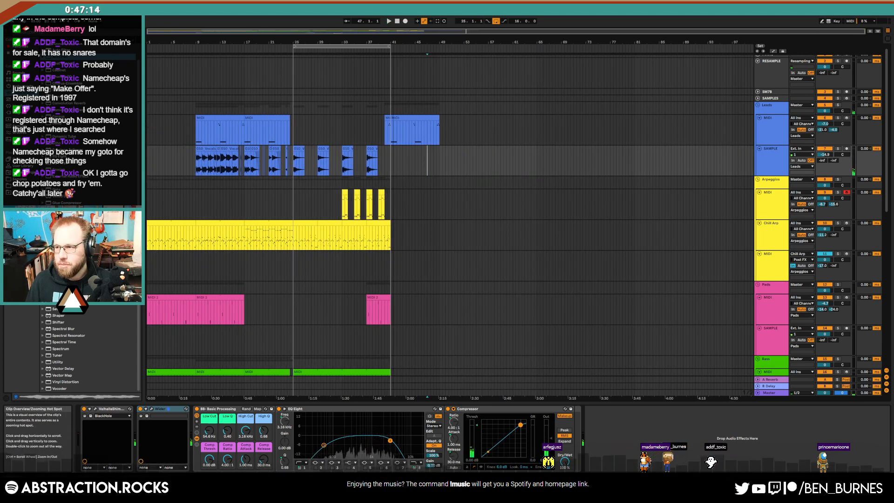
{"action": "left_click_drag", "start_coordinate": [431, 29], "coordinate": [431, 36]}
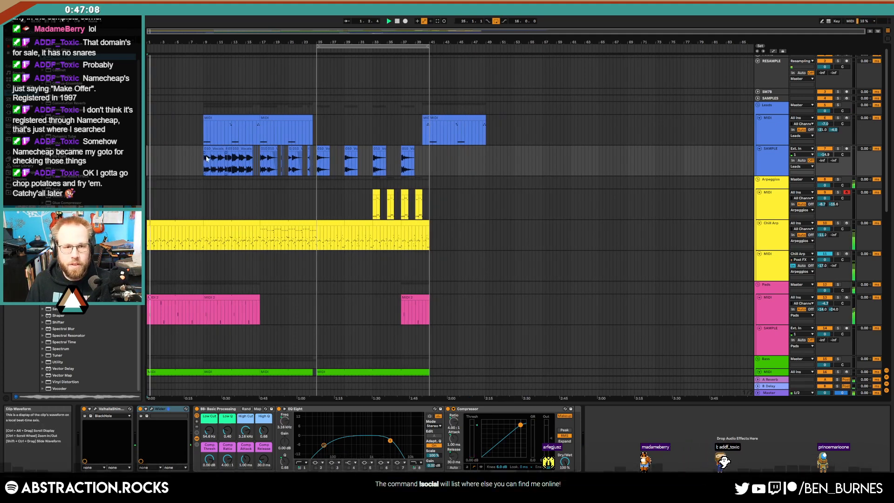
{"action": "left_click_drag", "start_coordinate": [206, 158], "coordinate": [268, 165]}
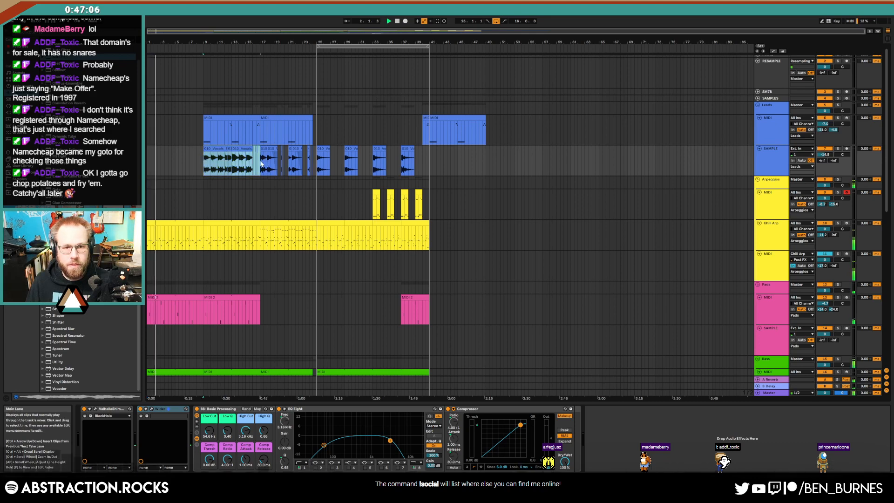
{"action": "left_click", "coordinate": [431, 159]}
{"action": "key", "text": "ctrl+v"}
Copy bars 9 to 17 of the Chill Arp and Pads MIDI clips and paste each at bar 41 on its own track.
{"action": "scroll", "coordinate": [338, 226], "scroll_direction": "down", "scroll_amount": 1}
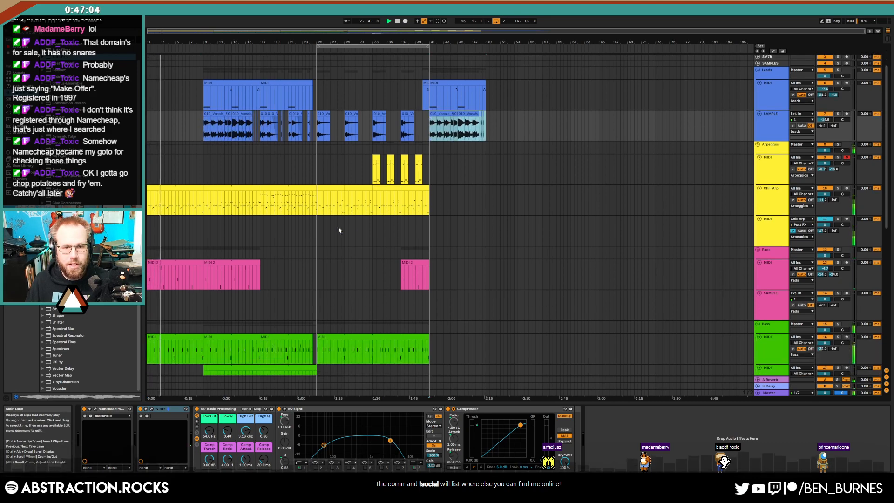
{"action": "left_click", "coordinate": [216, 188]}
{"action": "key", "text": "ctrl+c"}
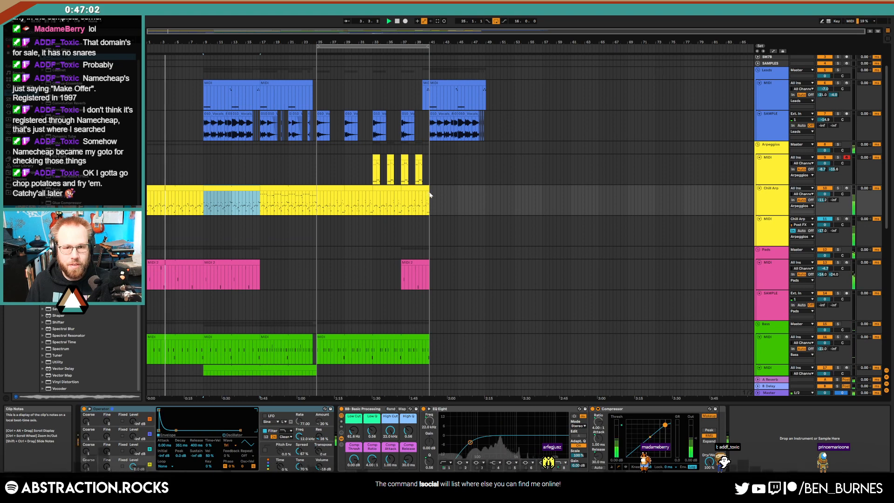
{"action": "key", "text": "ctrl+v"}
{"action": "left_click", "coordinate": [222, 262]}
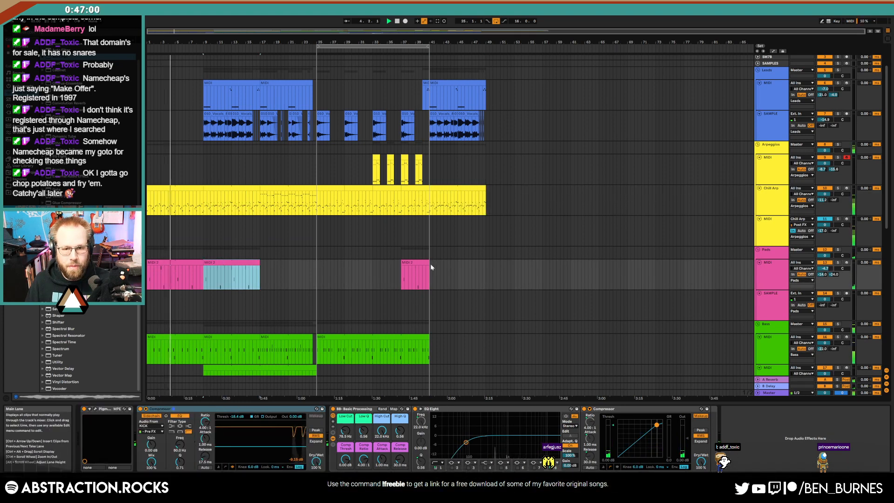
{"action": "key", "text": "ctrl+c"}
{"action": "key", "text": "ctrl+v"}
Copy the bass and drum clips from bars 9 to 25 and place the copy at bar 41.
{"action": "scroll", "coordinate": [282, 317], "scroll_direction": "down", "scroll_amount": 4}
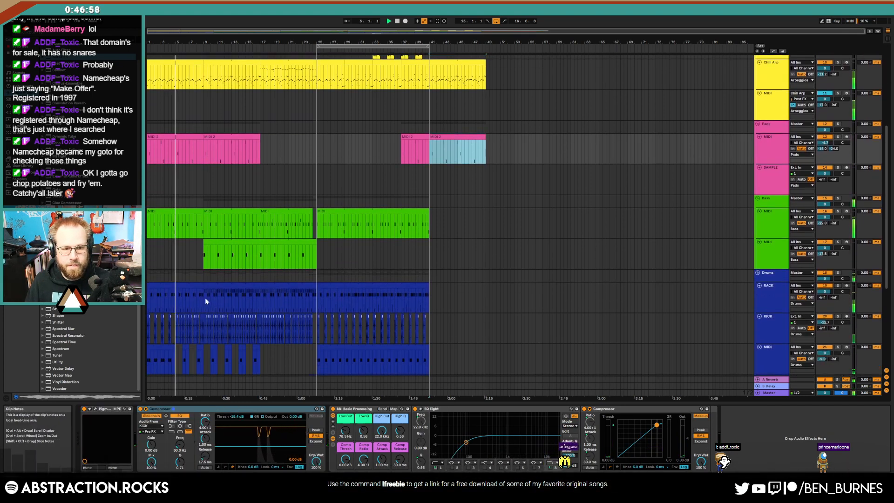
{"action": "left_click_drag", "start_coordinate": [203, 224], "coordinate": [317, 359]}
{"action": "key", "text": "ctrl+d"}
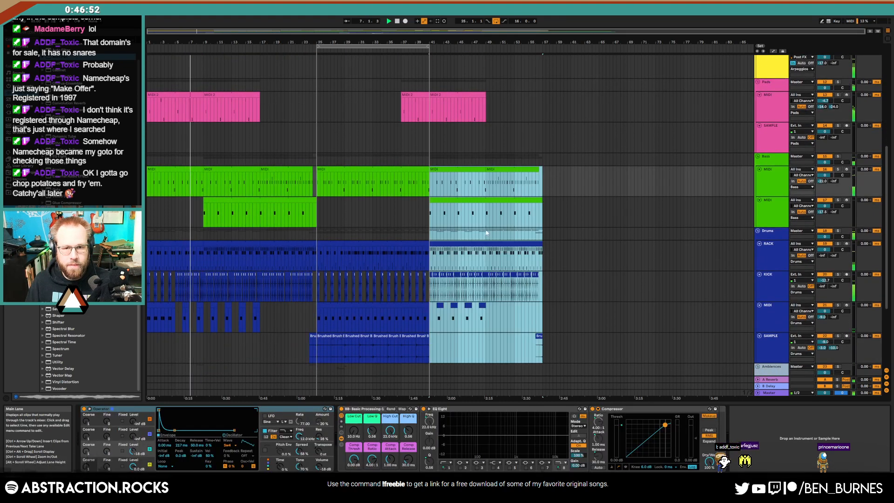
Copy the ambience sample region starting at bar 5 and paste it at bar 37 to lead into bar 41.
{"action": "scroll", "coordinate": [351, 248], "scroll_direction": "down", "scroll_amount": 3}
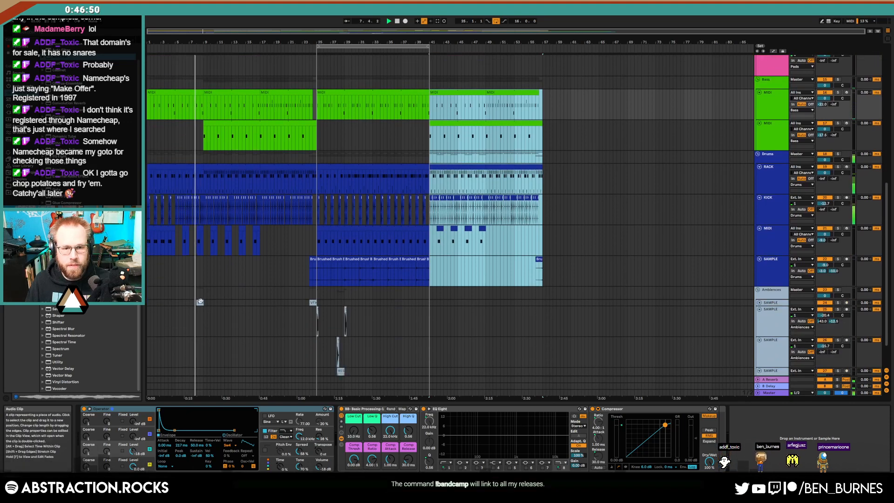
{"action": "left_click_drag", "start_coordinate": [175, 302], "coordinate": [211, 302]}
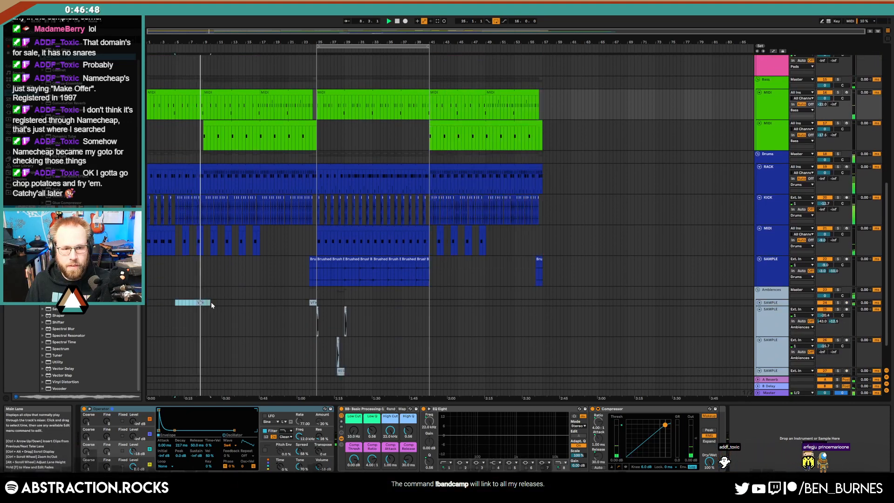
{"action": "left_click", "coordinate": [401, 303]}
{"action": "key", "text": "ctrl+v"}
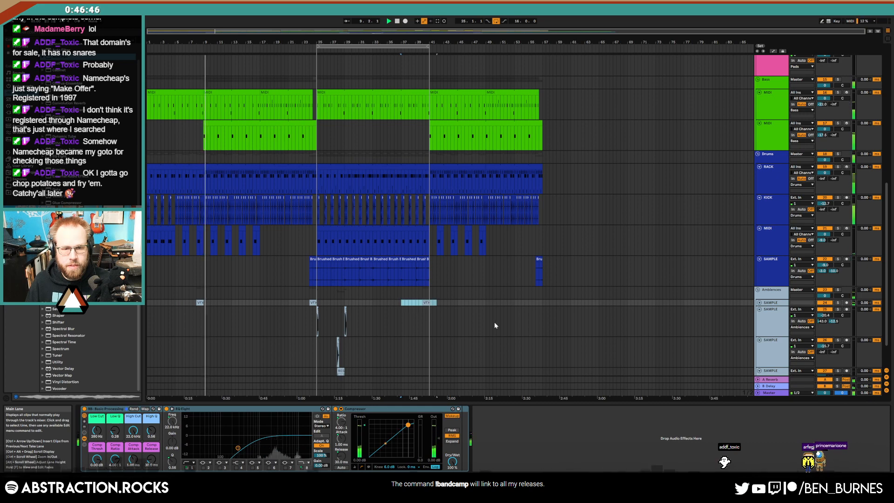
{"action": "left_click", "coordinate": [455, 315]}
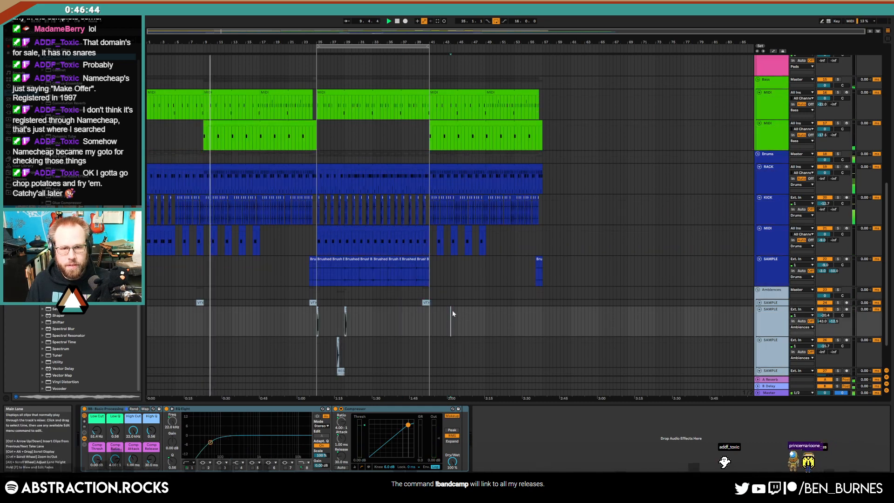
Move the loop to bars 41 to 57, and copy the lead MIDI clip from bar 17 to bar 49.
{"action": "scroll", "coordinate": [571, 314], "scroll_direction": "up", "scroll_amount": 5}
{"action": "scroll", "coordinate": [570, 314], "scroll_direction": "up", "scroll_amount": 11}
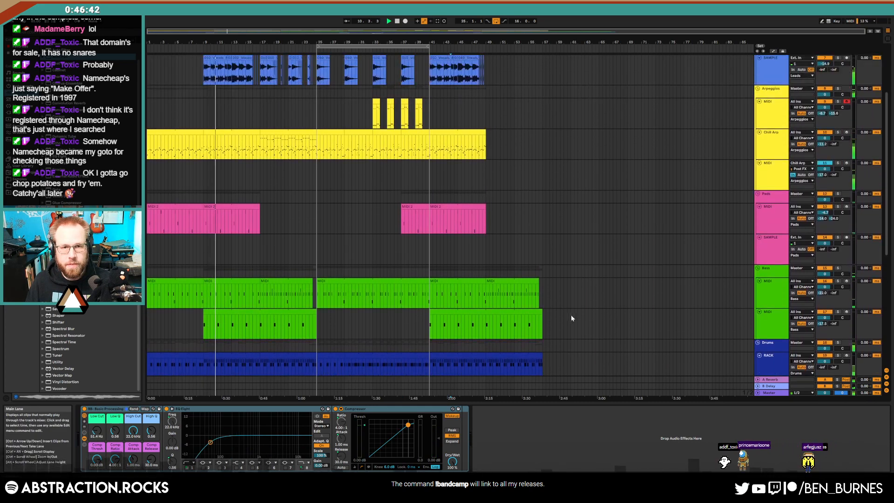
{"action": "left_click_drag", "start_coordinate": [414, 47], "coordinate": [526, 54]}
{"action": "left_click", "coordinate": [268, 69]}
{"action": "key", "text": "ctrl+c"}
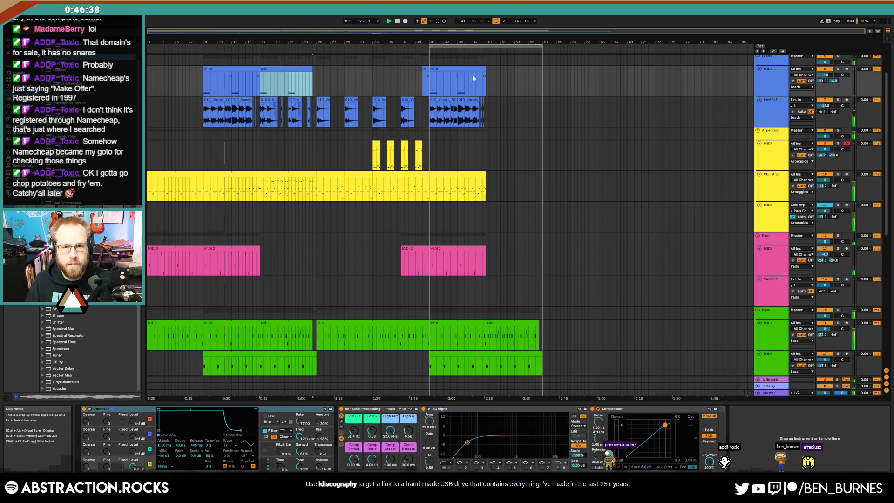
{"action": "left_click", "coordinate": [487, 78]}
{"action": "key", "text": "ctrl+v"}
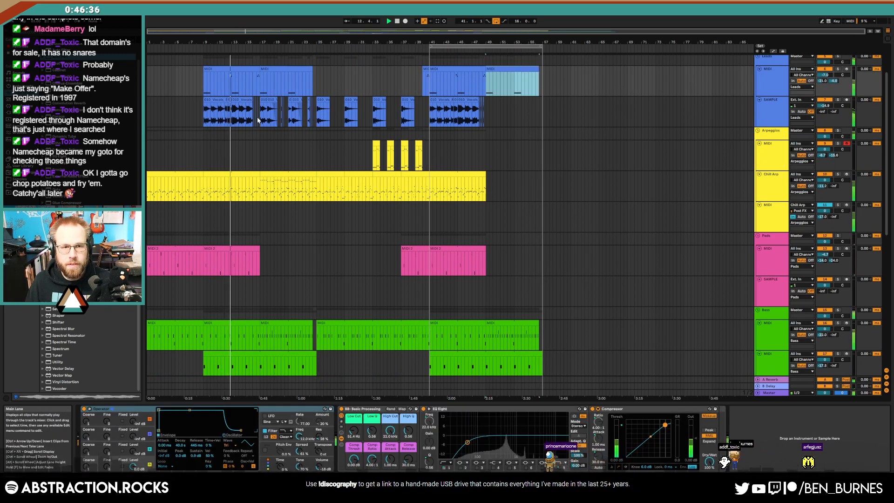
Delete a short slice of the vocal sample in the second half of bar 12 and play the section back.
{"action": "mouse_move", "coordinate": [242, 41]}
{"action": "left_mouse_down"}
{"action": "mouse_move", "coordinate": [328, 105]}
{"action": "mouse_move", "coordinate": [285, 103]}
{"action": "mouse_move", "coordinate": [307, 108]}
{"action": "left_mouse_up"}
{"action": "key", "text": "space"}
{"action": "left_click", "coordinate": [315, 99]}
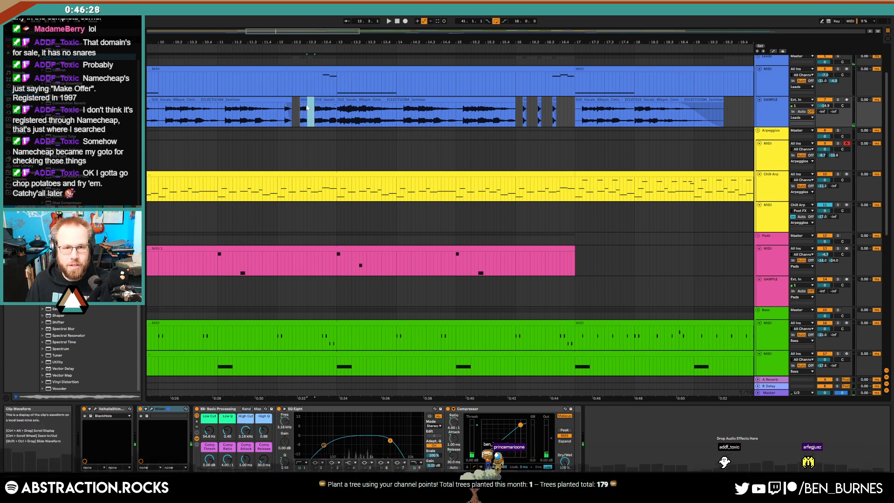
{"action": "key", "text": "Delete"}
{"action": "left_click", "coordinate": [305, 105]}
{"action": "scroll", "coordinate": [305, 110], "scroll_direction": "up", "scroll_amount": 3}
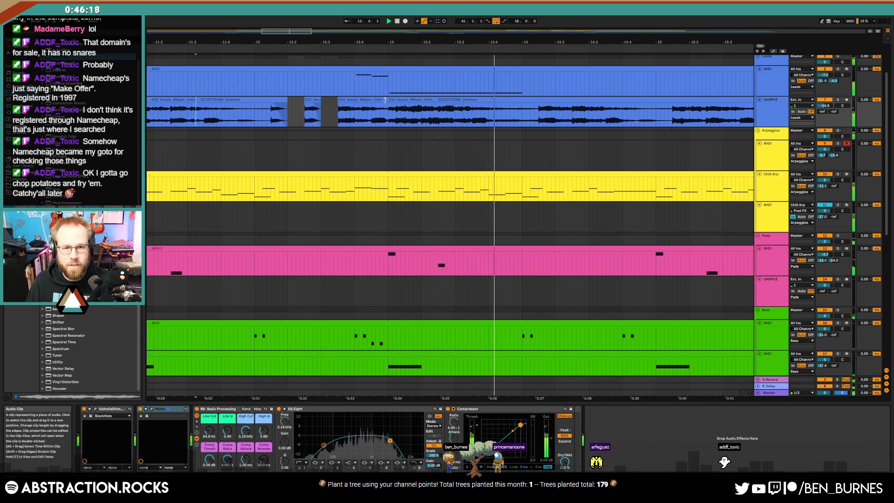
Chop the remaining vocal sample just before bar 13 into short stuttering slices separated by gaps.
{"action": "left_click", "coordinate": [372, 104]}
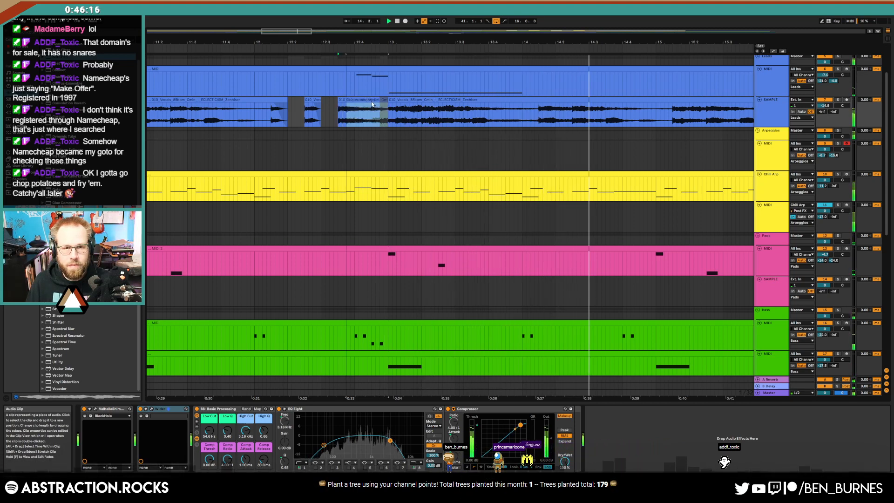
{"action": "left_click_drag", "start_coordinate": [371, 104], "coordinate": [373, 104]}
{"action": "left_click", "coordinate": [333, 108]}
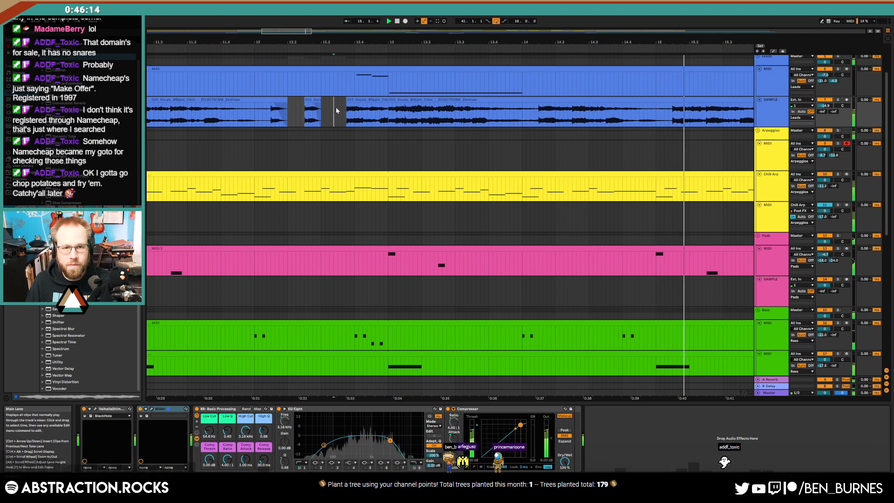
{"action": "left_click", "coordinate": [258, 116]}
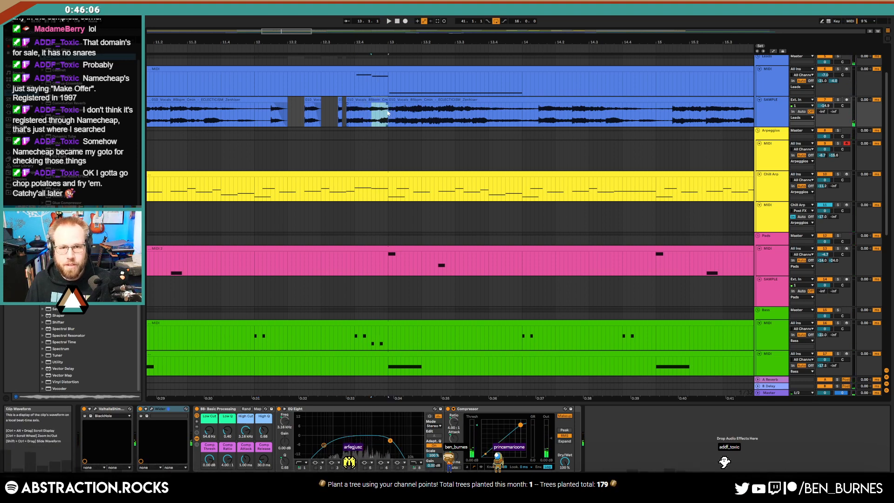
{"action": "key", "text": "Delete"}
{"action": "left_click_drag", "start_coordinate": [359, 113], "coordinate": [371, 114]}
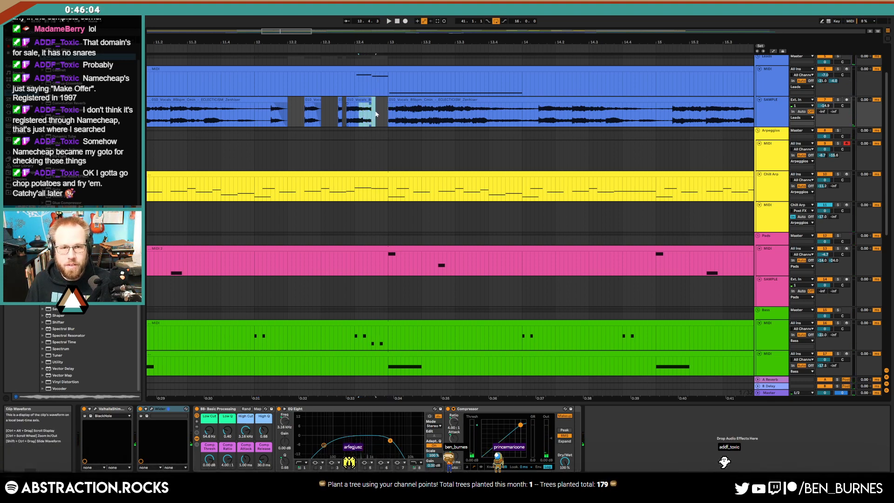
{"action": "left_click", "coordinate": [354, 101]}
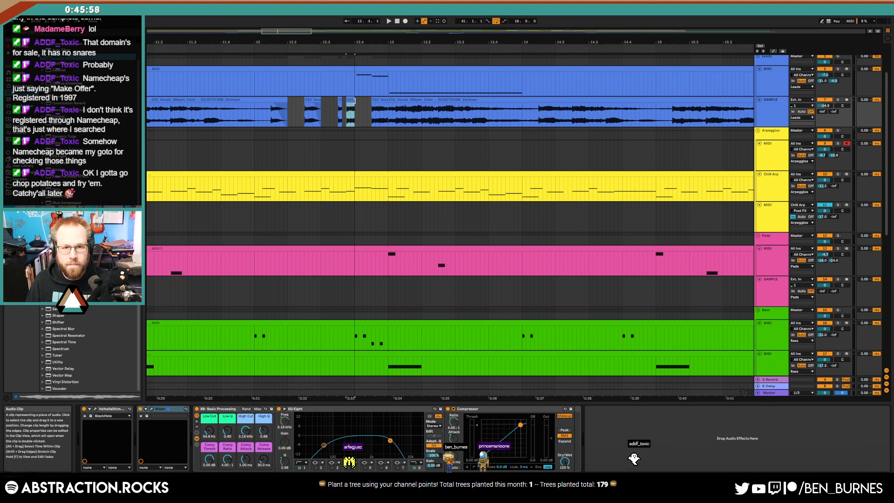
{"action": "mouse_move", "coordinate": [372, 104]}
{"action": "left_mouse_down"}
{"action": "mouse_move", "coordinate": [386, 101]}
{"action": "mouse_move", "coordinate": [372, 106]}
{"action": "left_mouse_up"}
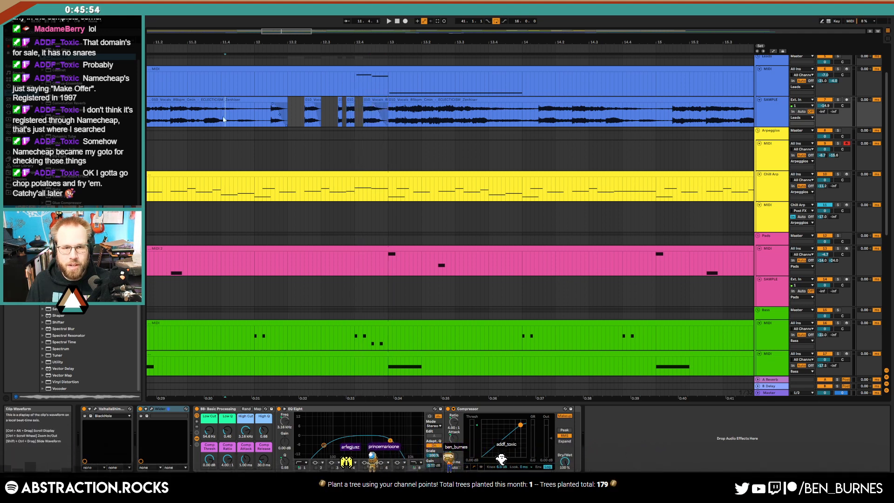
Play the section and move the three short vocal slices before bar 17 earlier and closer together.
{"action": "key", "text": "space"}
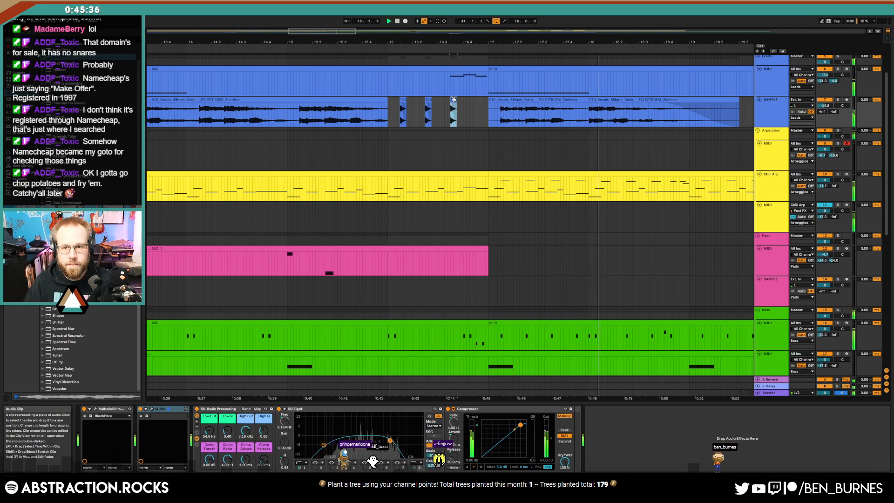
{"action": "scroll", "coordinate": [395, 112], "scroll_direction": "down", "scroll_amount": 3}
{"action": "scroll", "coordinate": [389, 112], "scroll_direction": "right", "scroll_amount": 1}
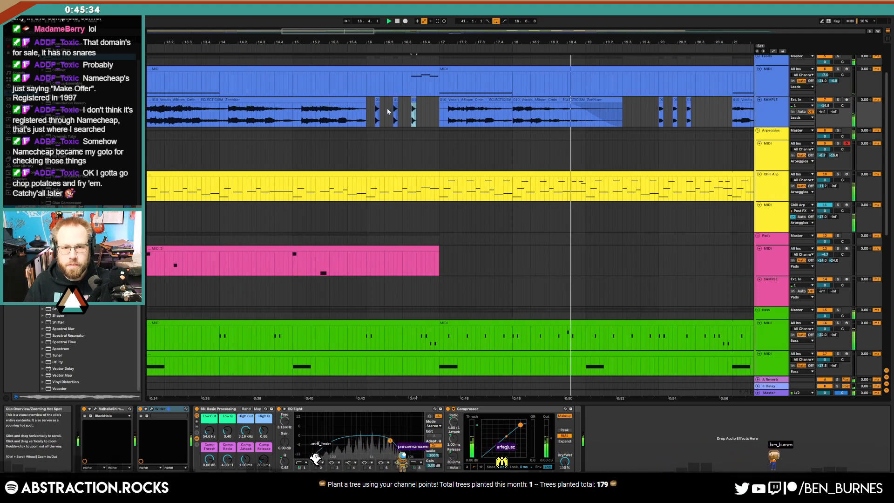
{"action": "left_click", "coordinate": [385, 101]}
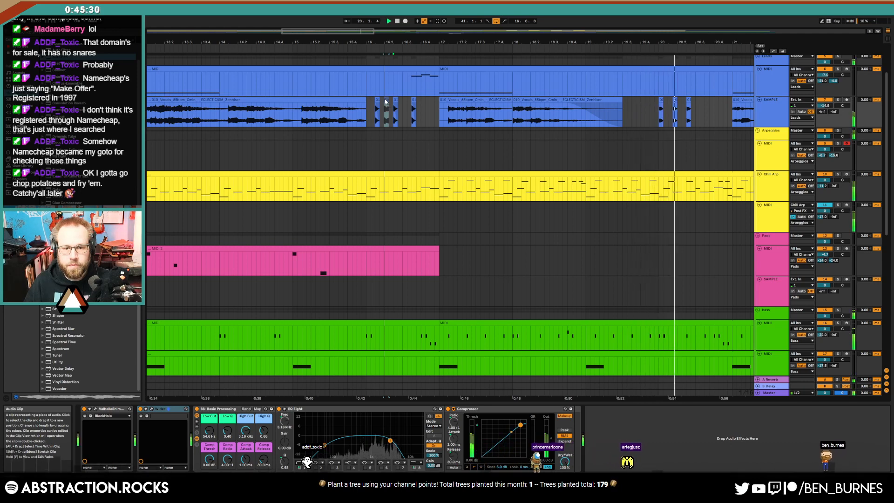
{"action": "mouse_move", "coordinate": [386, 102]}
{"action": "left_mouse_down"}
{"action": "mouse_move", "coordinate": [374, 100]}
{"action": "mouse_move", "coordinate": [394, 102]}
{"action": "left_mouse_up"}
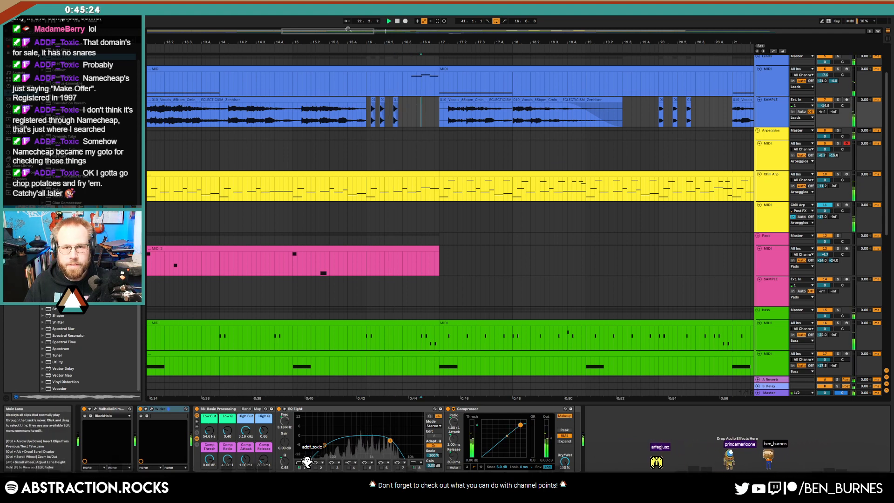
Review the arrangement from bar 17 to bar 43 across the vocal, arp, pad, bass, drum and ambience tracks during playback.
{"action": "left_click_drag", "start_coordinate": [349, 29], "coordinate": [409, 9]}
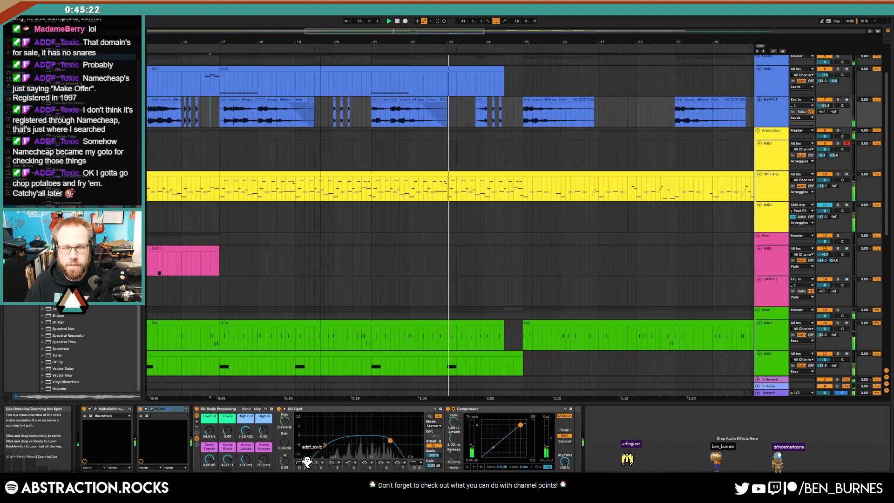
{"action": "left_click_drag", "start_coordinate": [443, 32], "coordinate": [480, 27]}
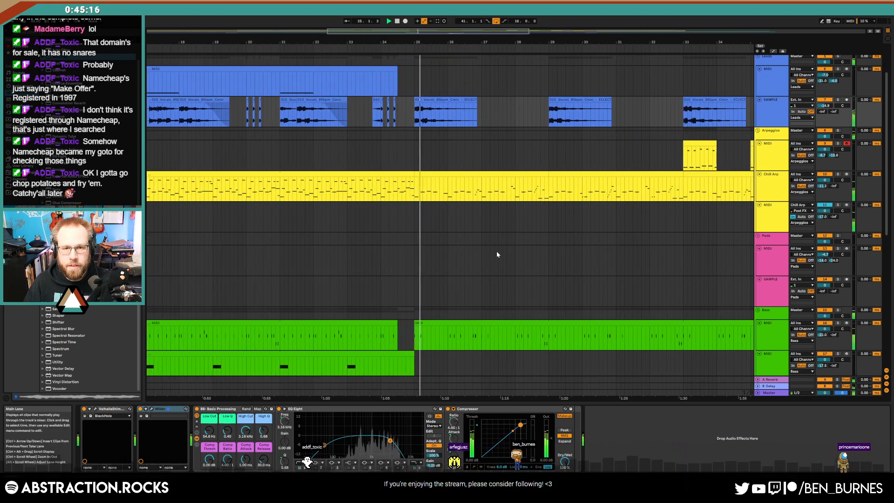
{"action": "scroll", "coordinate": [496, 254], "scroll_direction": "down", "scroll_amount": 2}
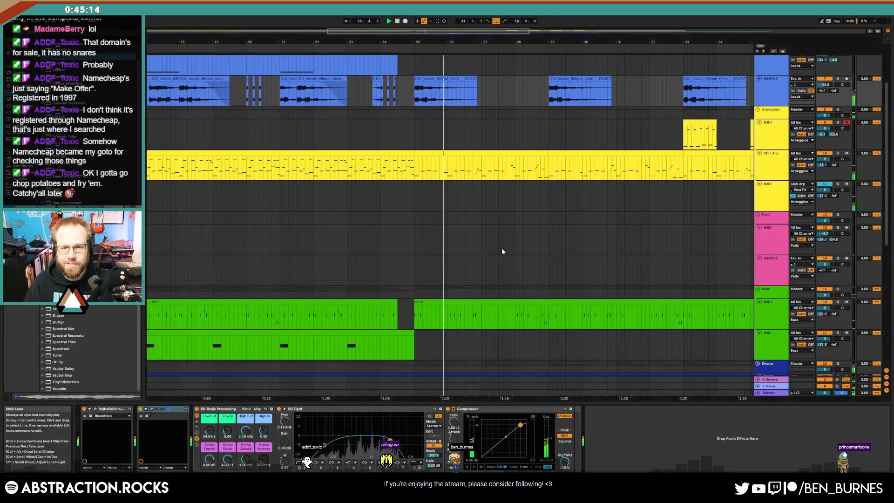
{"action": "scroll", "coordinate": [502, 251], "scroll_direction": "down", "scroll_amount": 5}
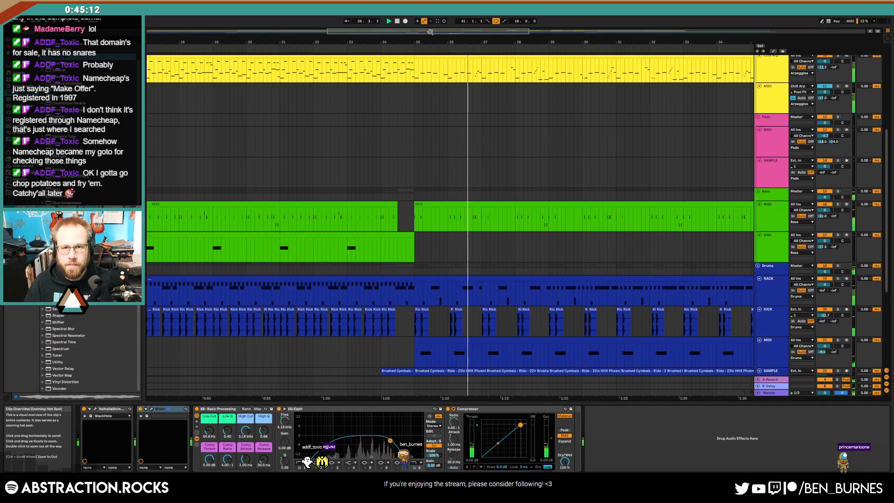
{"action": "left_click_drag", "start_coordinate": [429, 32], "coordinate": [434, 31]}
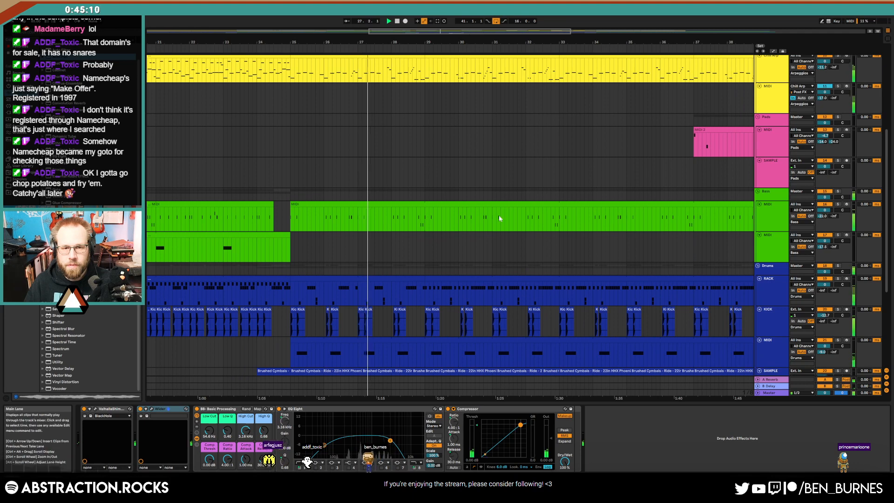
{"action": "scroll", "coordinate": [498, 216], "scroll_direction": "down", "scroll_amount": 5}
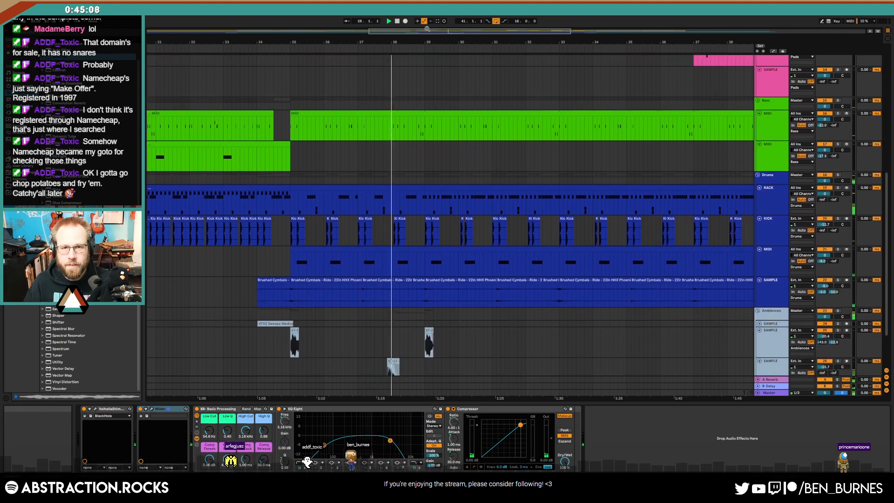
{"action": "left_click_drag", "start_coordinate": [427, 29], "coordinate": [447, 28]}
{"action": "scroll", "coordinate": [417, 203], "scroll_direction": "down", "scroll_amount": 3}
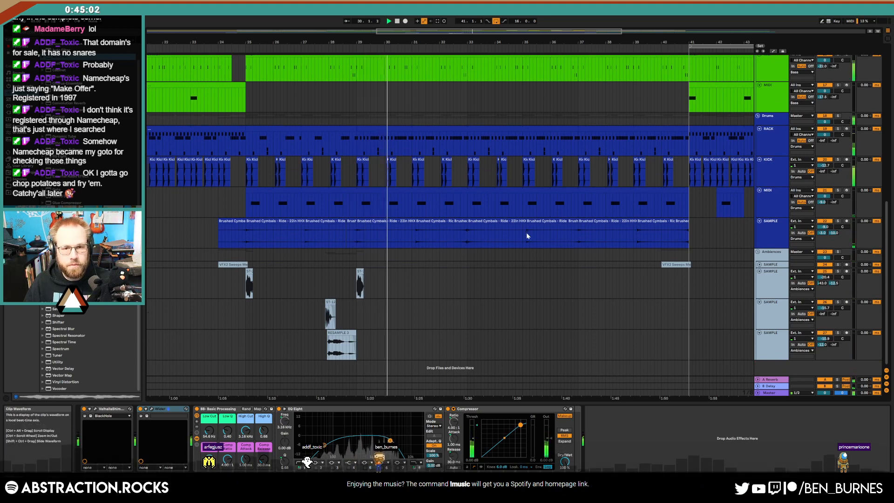
{"action": "scroll", "coordinate": [525, 238], "scroll_direction": "up", "scroll_amount": 4}
{"action": "scroll", "coordinate": [525, 242], "scroll_direction": "up", "scroll_amount": 8}
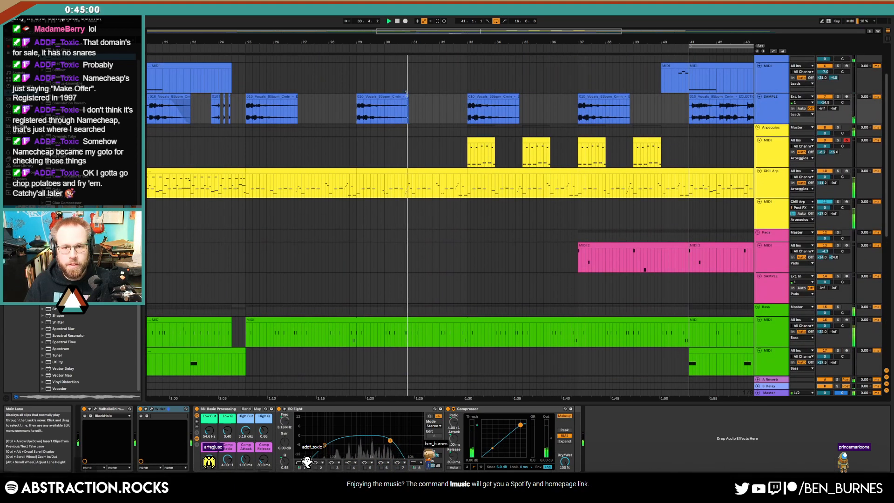
Shorten the four vocal clips at bars 25, 29, 33 and 37 to one bar each with a long fade-out.
{"action": "left_click", "coordinate": [402, 98]}
{"action": "left_click_drag", "start_coordinate": [402, 97], "coordinate": [366, 104]}
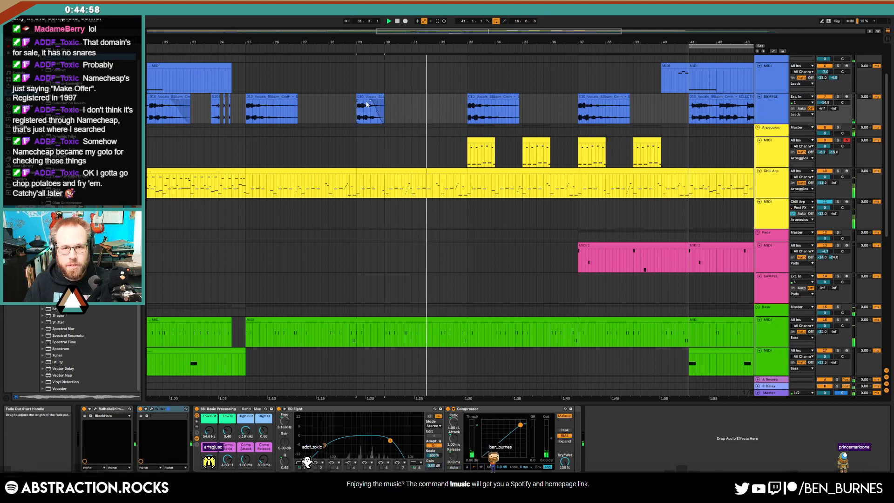
{"action": "left_click_drag", "start_coordinate": [297, 96], "coordinate": [256, 101]}
{"action": "left_click_drag", "start_coordinate": [518, 100], "coordinate": [476, 102]}
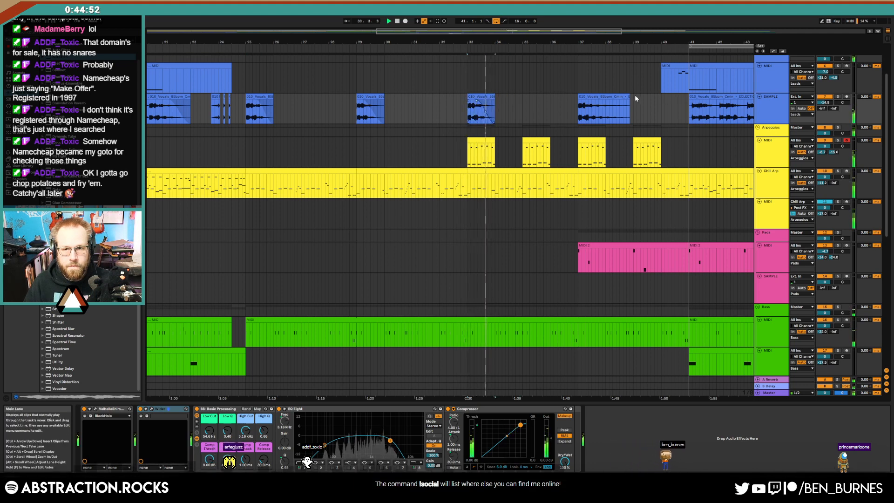
{"action": "left_click_drag", "start_coordinate": [629, 99], "coordinate": [589, 103]}
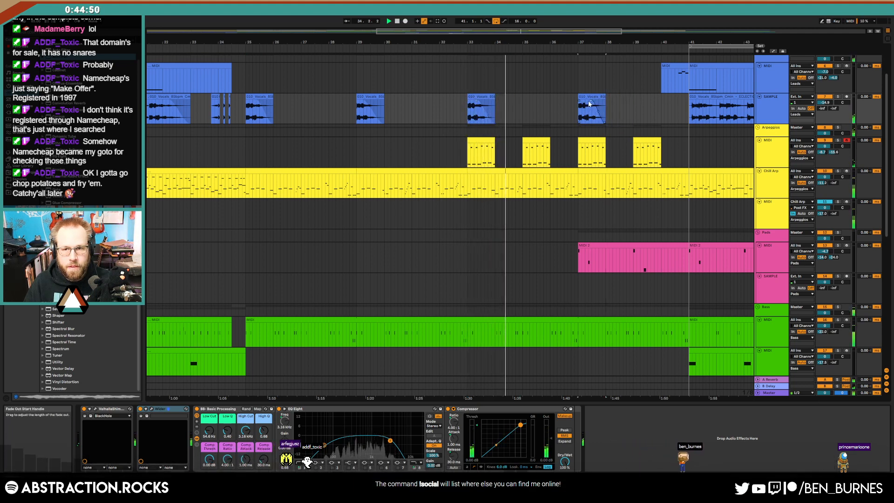
Duplicate the one-bar arpeggio MIDI clip at bar 39 to bar 41 and show the automation lanes.
{"action": "left_click", "coordinate": [650, 139]}
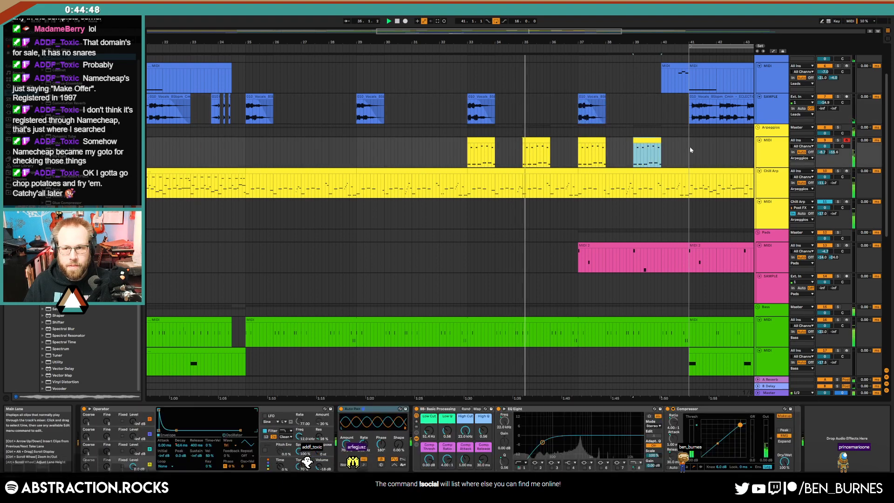
{"action": "key", "text": "ctrl+d"}
{"action": "key", "text": "a"}
{"action": "left_click_drag", "start_coordinate": [533, 31], "coordinate": [666, 19]}
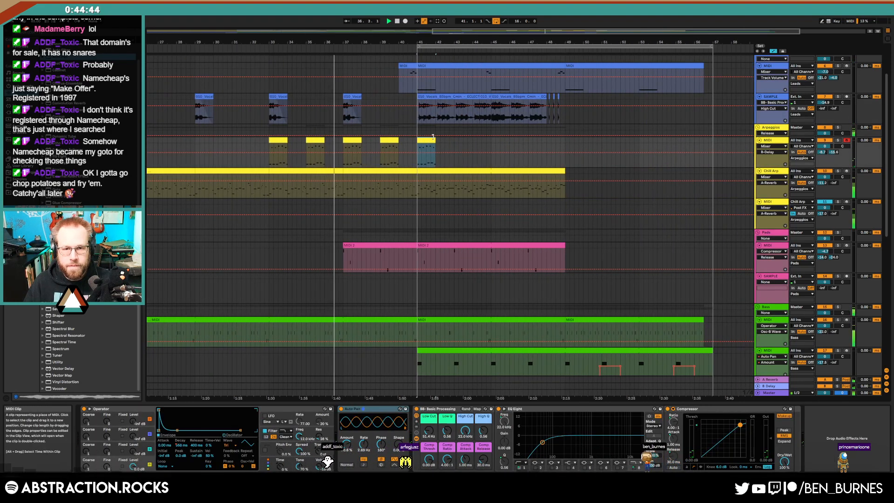
Extend the copied arpeggio clip from bar 41 to bar 49 and set the loop to bars 41 to 49.
{"action": "double_click", "coordinate": [420, 140]}
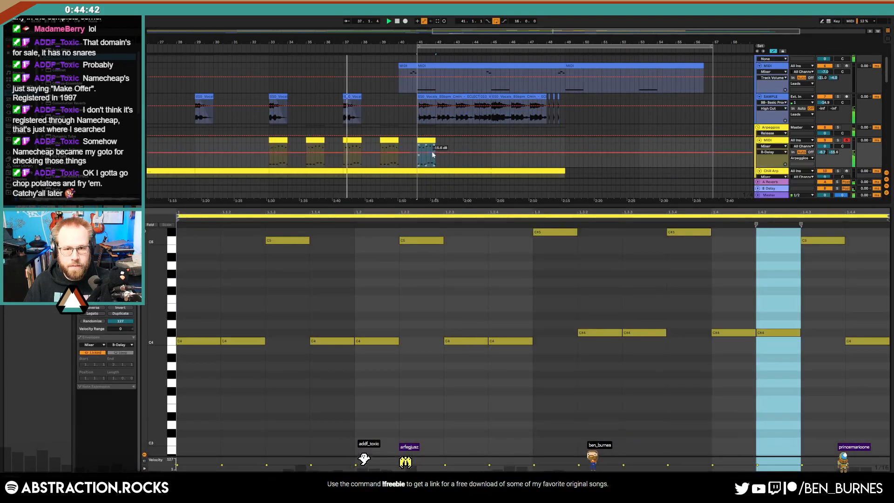
{"action": "left_click_drag", "start_coordinate": [436, 142], "coordinate": [561, 142]}
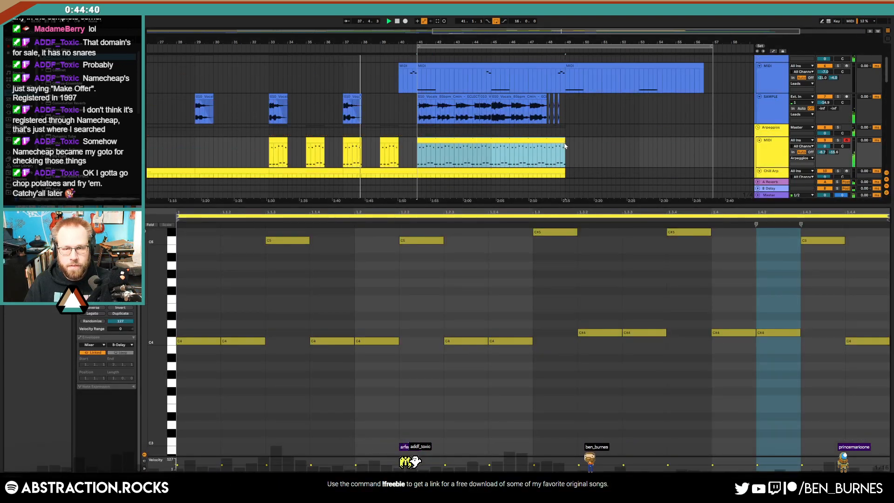
{"action": "key", "text": "ctrl+l"}
{"action": "key", "text": "shift+Tab"}
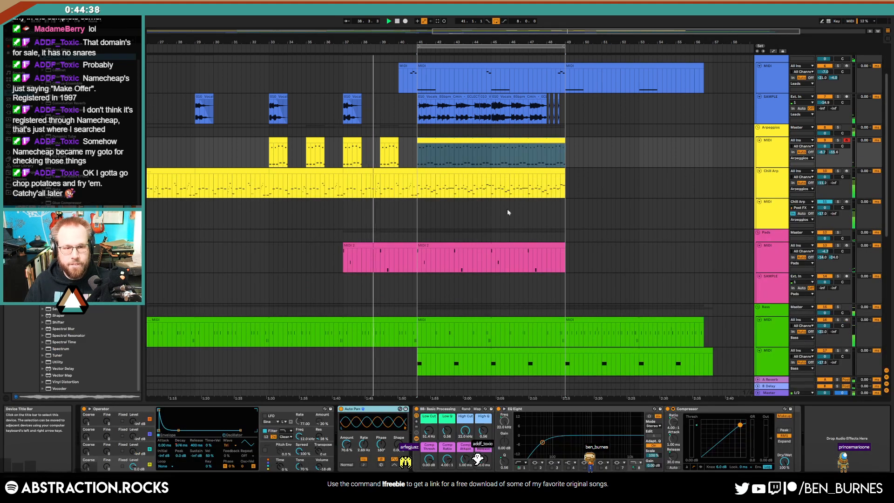
Edit the arpeggio track's Operator Ae Decay automation so it drops between bars 40 and 41 and stays level from there.
{"action": "key", "text": "a"}
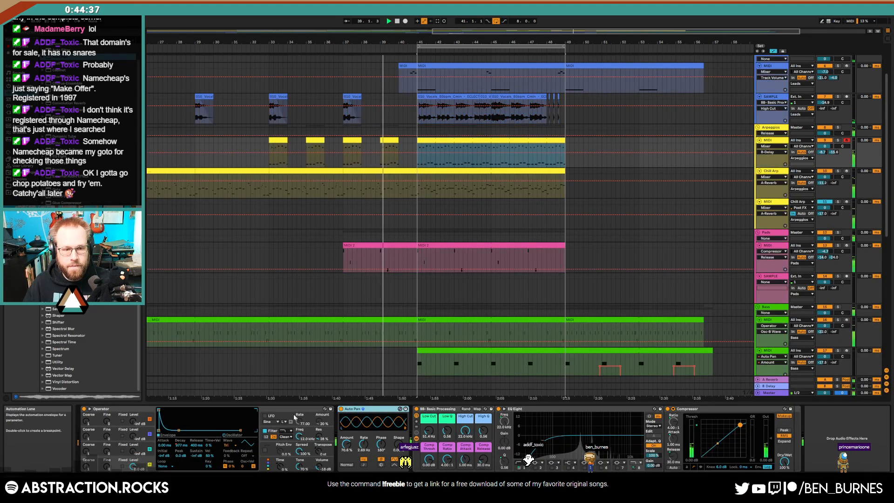
{"action": "left_click", "coordinate": [181, 445]}
{"action": "left_click", "coordinate": [420, 163]}
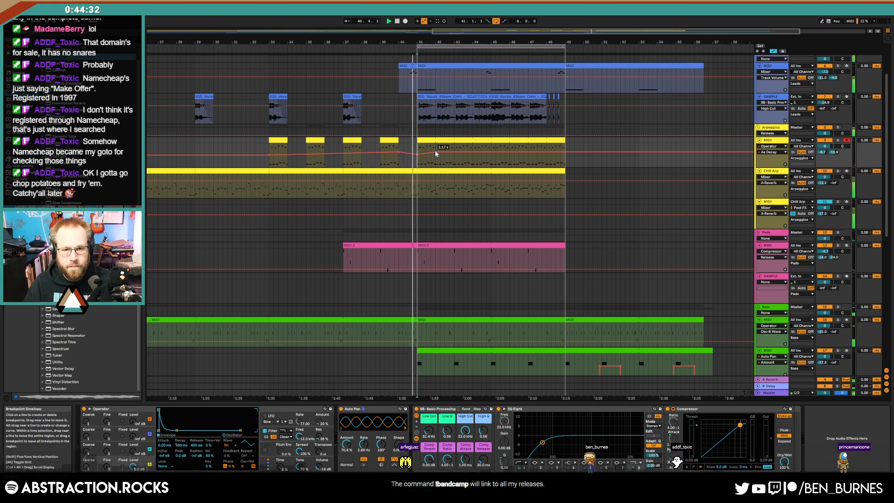
{"action": "left_click", "coordinate": [436, 154]}
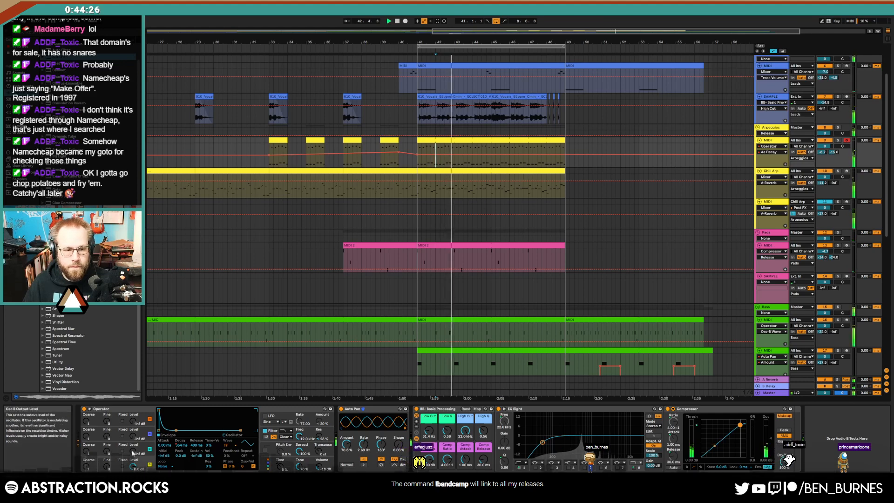
Raise oscillator B's level in the arpeggio's Operator to about -18 dB, raise its envelope's sustain, and hide the automation lanes.
{"action": "left_click_drag", "start_coordinate": [133, 453], "coordinate": [133, 445]}
{"action": "left_click_drag", "start_coordinate": [176, 425], "coordinate": [175, 410]}
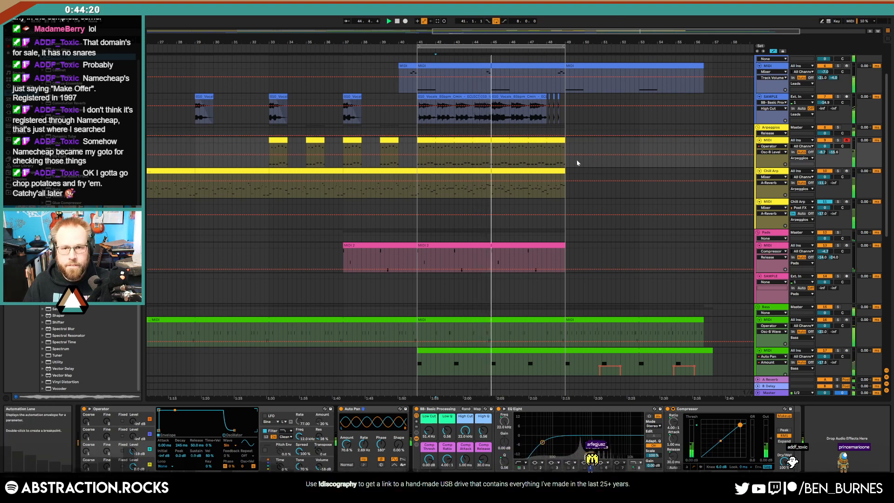
{"action": "key", "text": "a"}
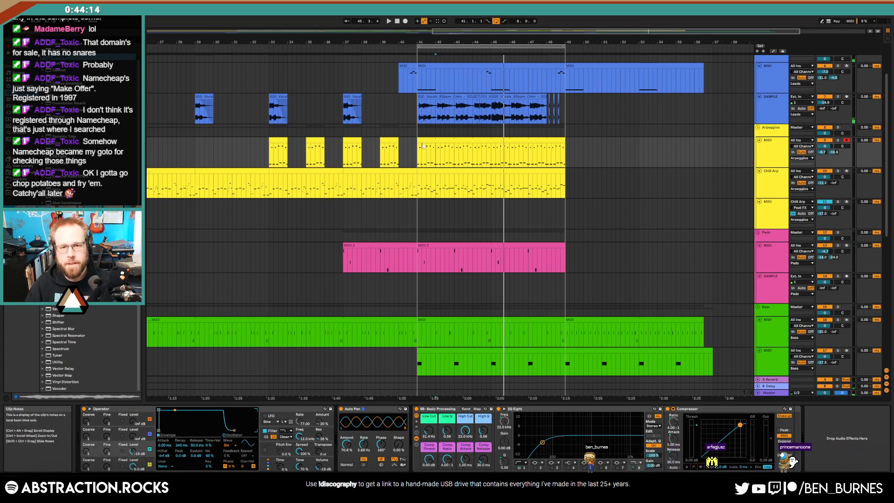
Insert a MIDI track below the arpeggio track, unfold it, and copy the arpeggio clip at bars 41 to 49 onto it.
{"action": "left_click", "coordinate": [770, 157]}
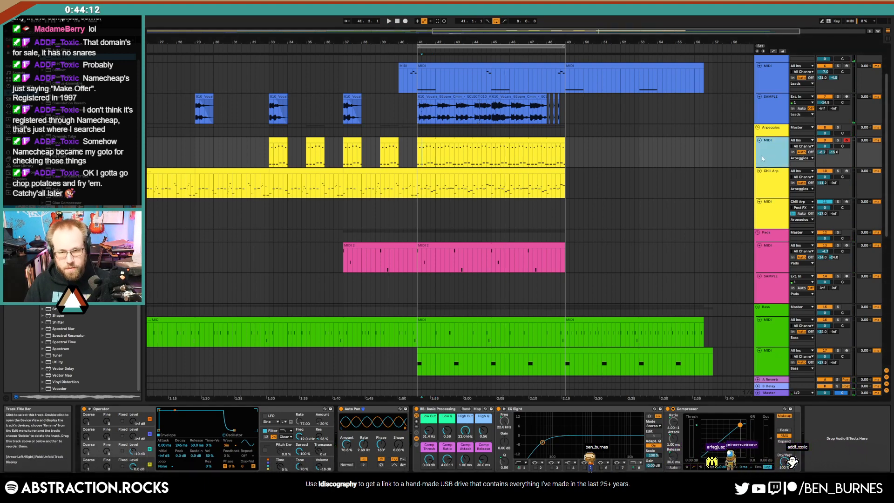
{"action": "key", "text": "ctrl+shift+t"}
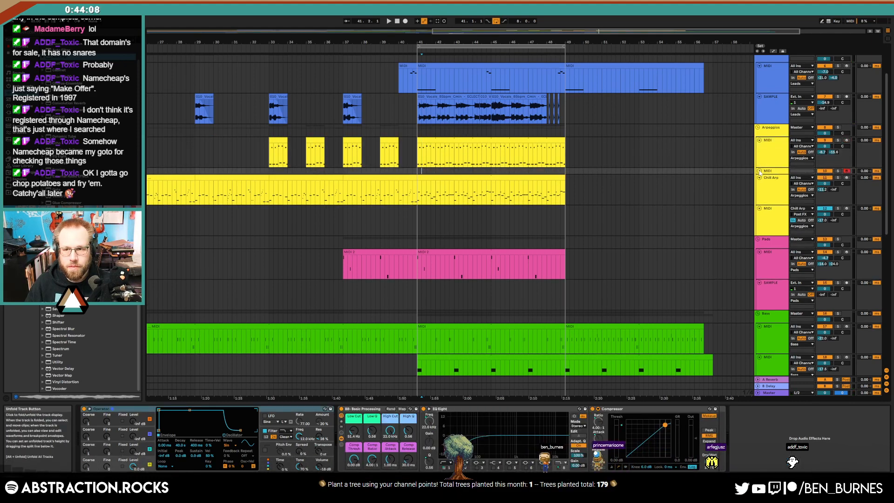
{"action": "left_click", "coordinate": [759, 171]}
{"action": "left_click_drag", "start_coordinate": [497, 140], "coordinate": [482, 170]}
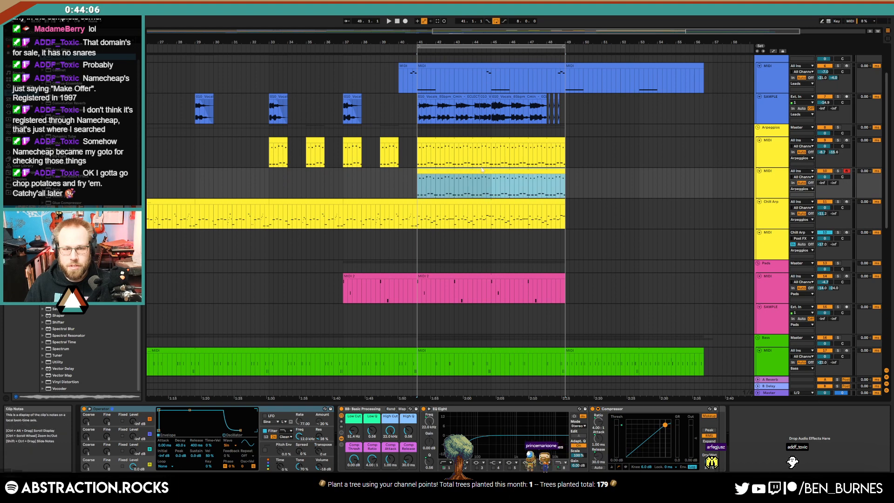
Load the Pigments synth plug-in as the instrument of the new MIDI track.
{"action": "left_click", "coordinate": [22, 113]}
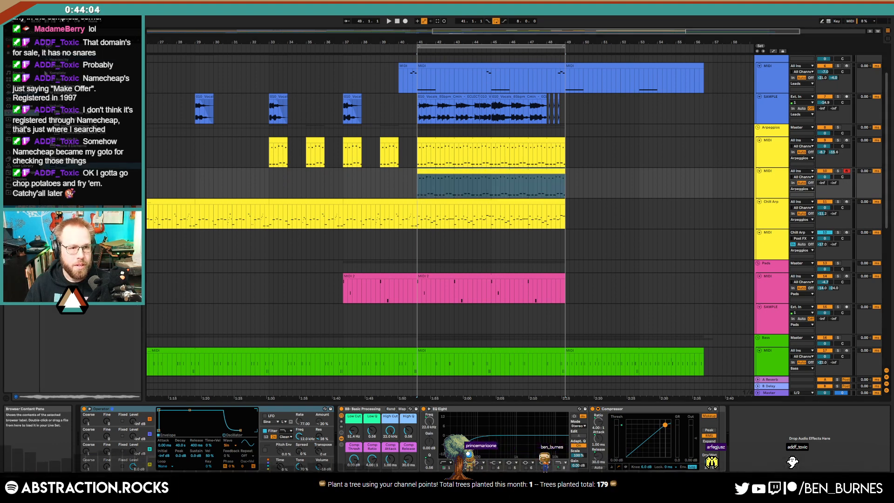
{"action": "left_click", "coordinate": [51, 53]}
{"action": "left_click", "coordinate": [55, 66]}
{"action": "left_click", "coordinate": [66, 73]}
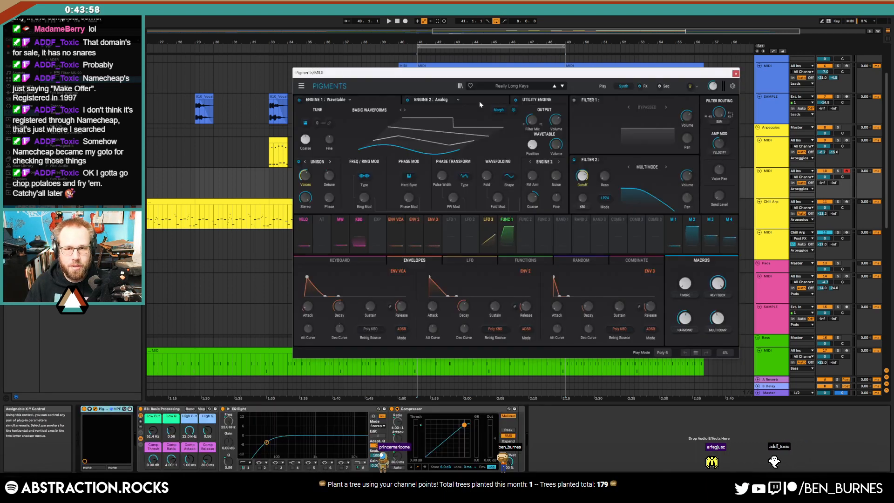
Choose the E-Piano preset from the Keys category in Pigments.
{"action": "left_click", "coordinate": [507, 86]}
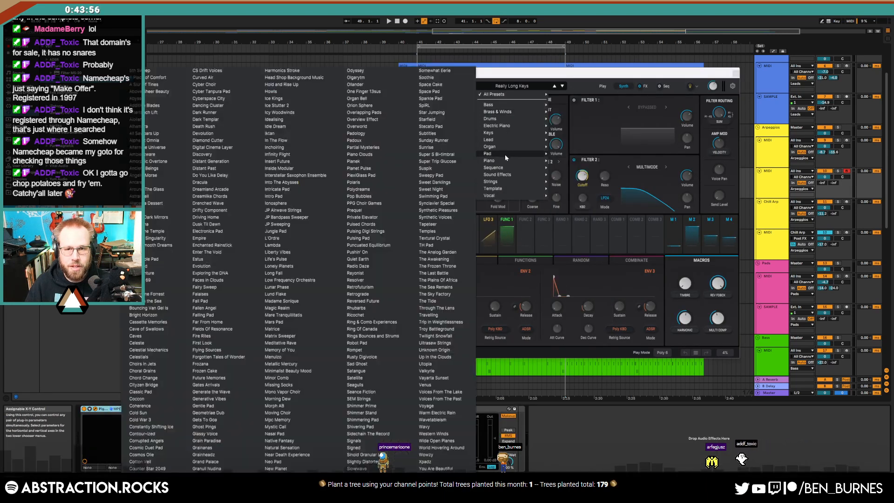
{"action": "mouse_move", "coordinate": [503, 167]}
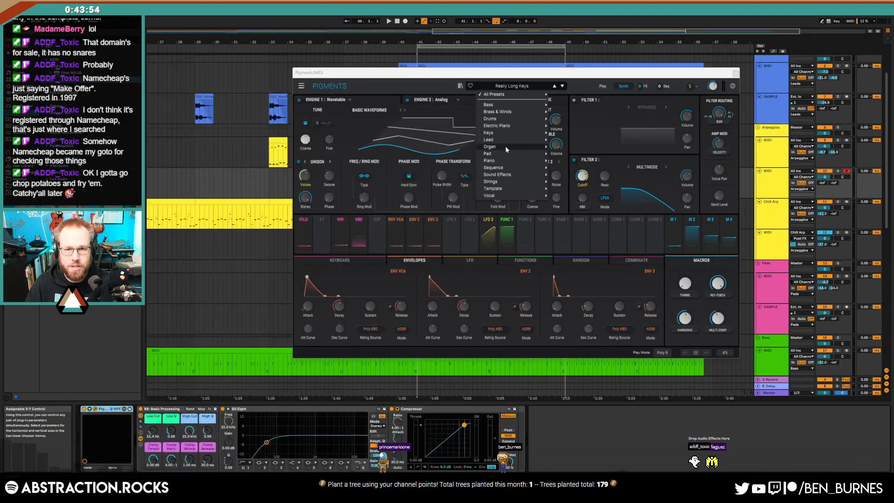
{"action": "mouse_move", "coordinate": [504, 132]}
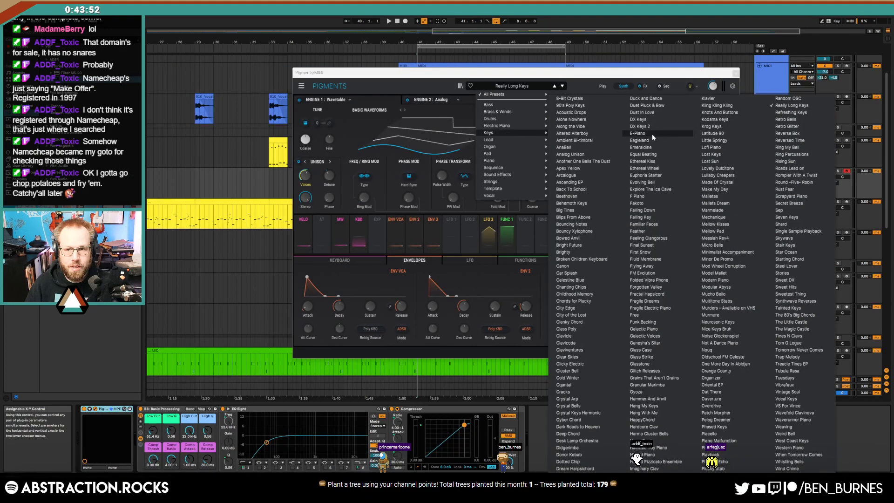
{"action": "left_click", "coordinate": [640, 133]}
Play back the Pigments arp layer with the original arp from bar 41, and close the synth window.
{"action": "mouse_move", "coordinate": [602, 74]}
{"action": "left_mouse_down"}
{"action": "mouse_move", "coordinate": [417, 203]}
{"action": "mouse_move", "coordinate": [382, 179]}
{"action": "mouse_move", "coordinate": [419, 198]}
{"action": "left_mouse_up"}
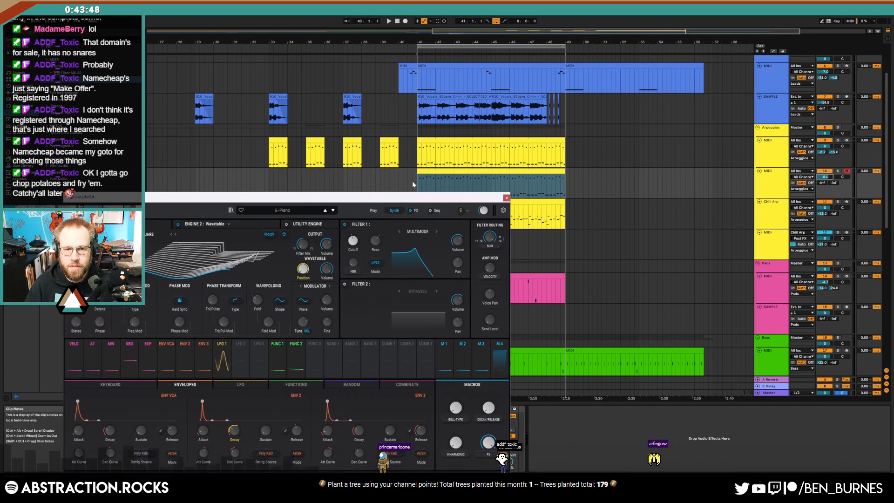
{"action": "left_click", "coordinate": [409, 180]}
{"action": "key", "text": "space"}
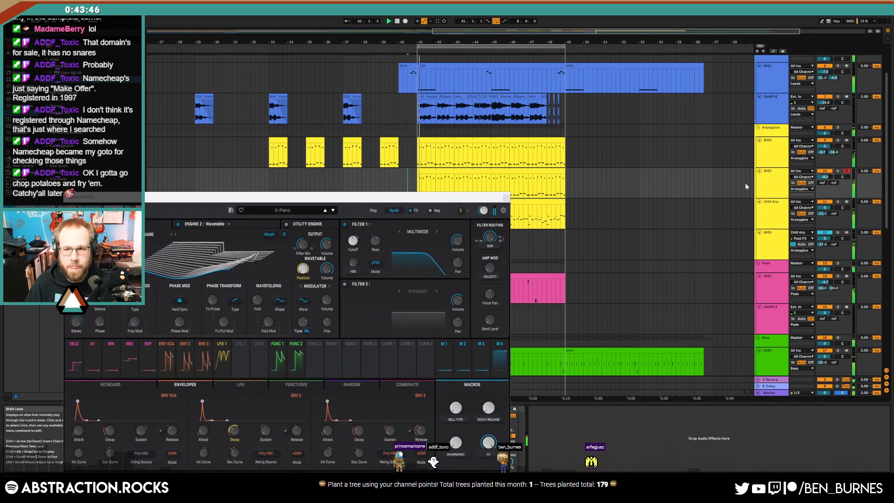
{"action": "left_click", "coordinate": [507, 198]}
{"action": "left_click", "coordinate": [503, 160]}
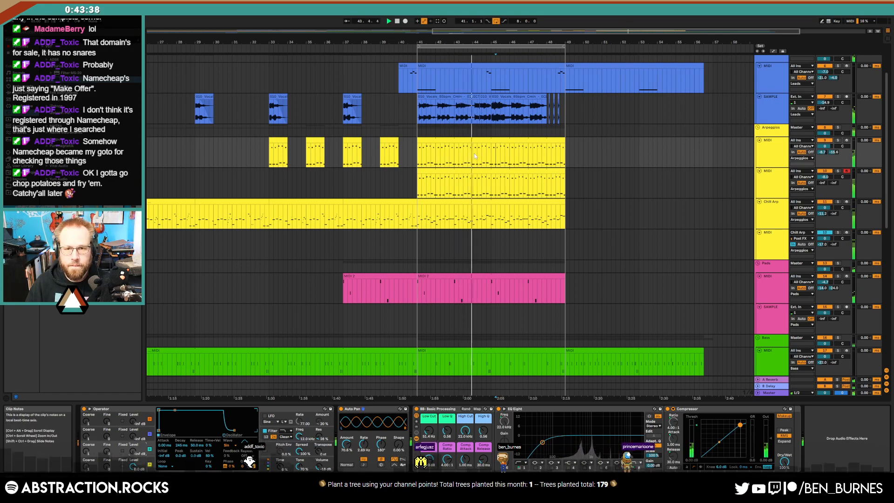
{"action": "left_click", "coordinate": [473, 169]}
{"action": "key", "text": "space"}
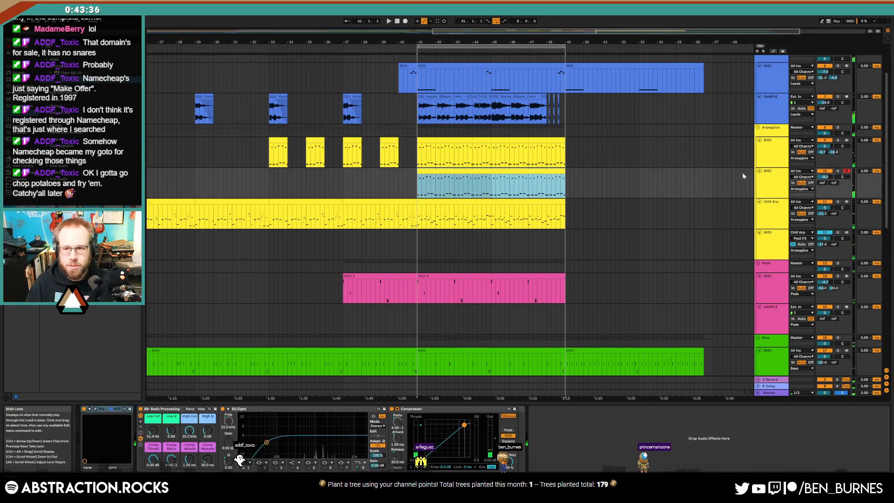
Rename the MIDI track directly below Chill Arp as "Chill Arp Follow".
{"action": "left_click", "coordinate": [775, 238]}
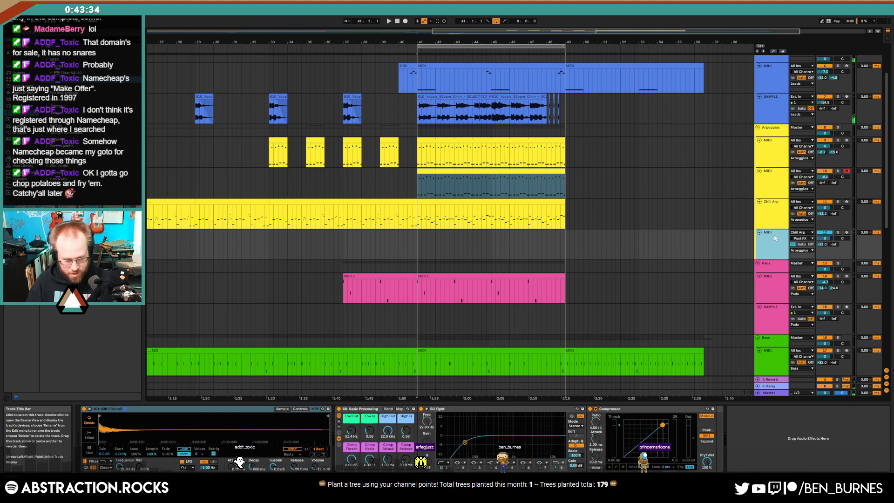
{"action": "type", "text": "Chill Arp C"}
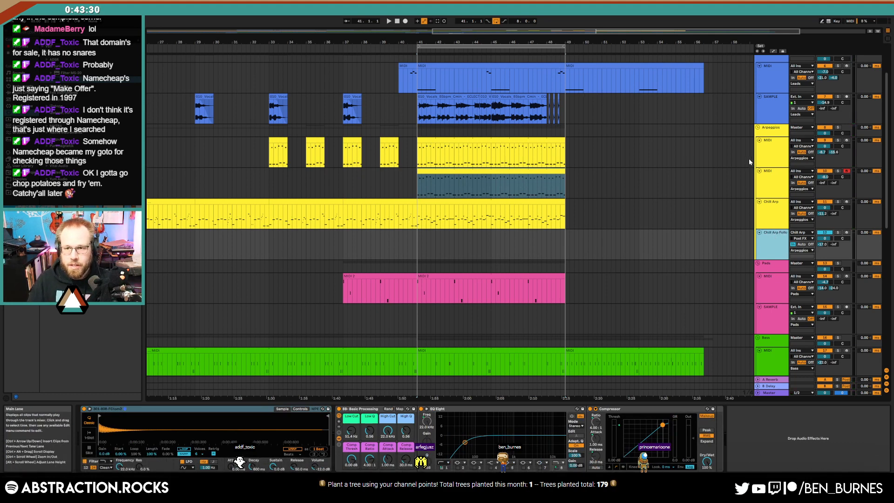
Rename the first two MIDI tracks in the Arpeggios group as "Creepy Arp" and "Creepy Arp F".
{"action": "left_click", "coordinate": [765, 155]}
{"action": "type", "text": "Creep"}
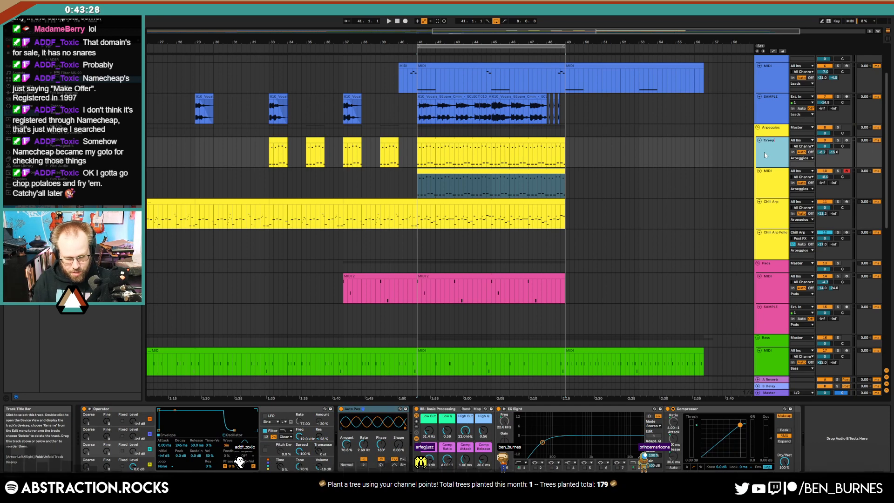
{"action": "left_click", "coordinate": [771, 189]}
{"action": "key", "text": "super+r"}
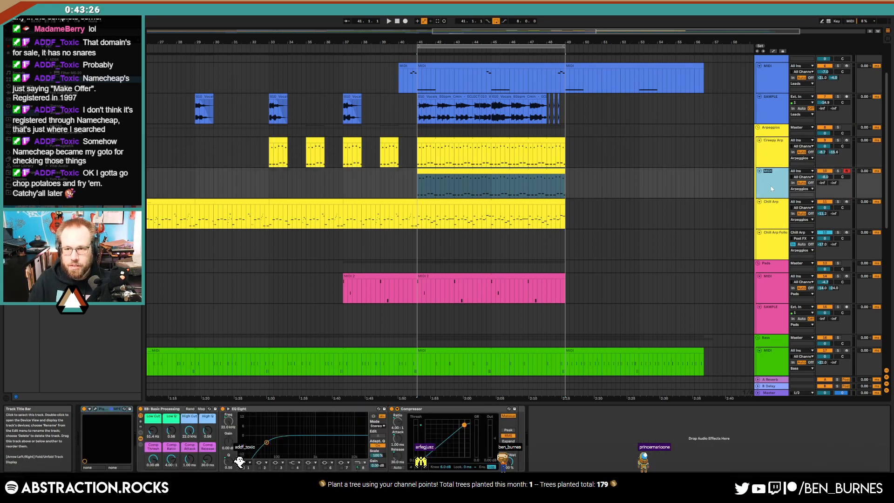
{"action": "type", "text": "Creepy Arp F"}
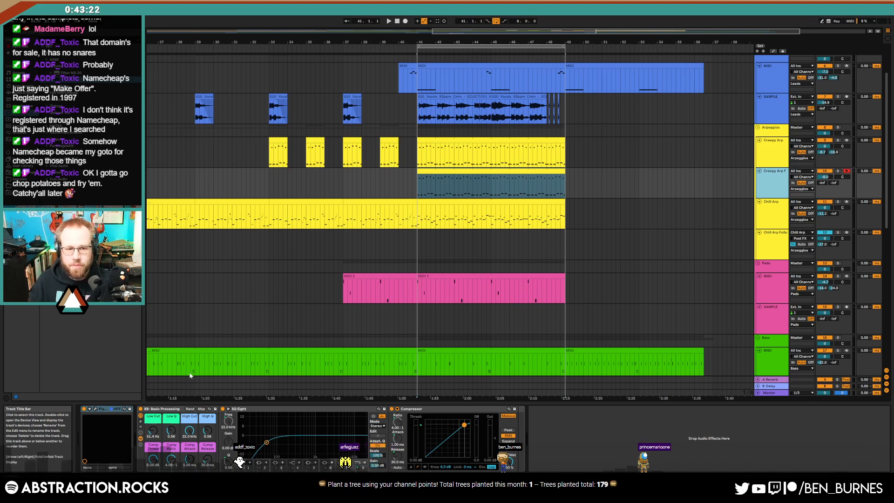
Delete the duplicated MIDI clip from the Creepy Arp F track and set the track's MIDI input to Creepy Arp.
{"action": "key", "text": "Delete"}
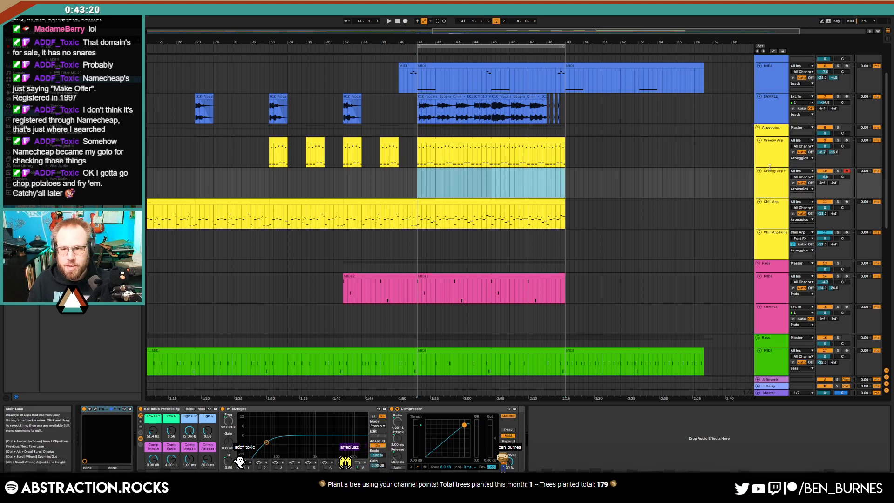
{"action": "left_click", "coordinate": [806, 172]}
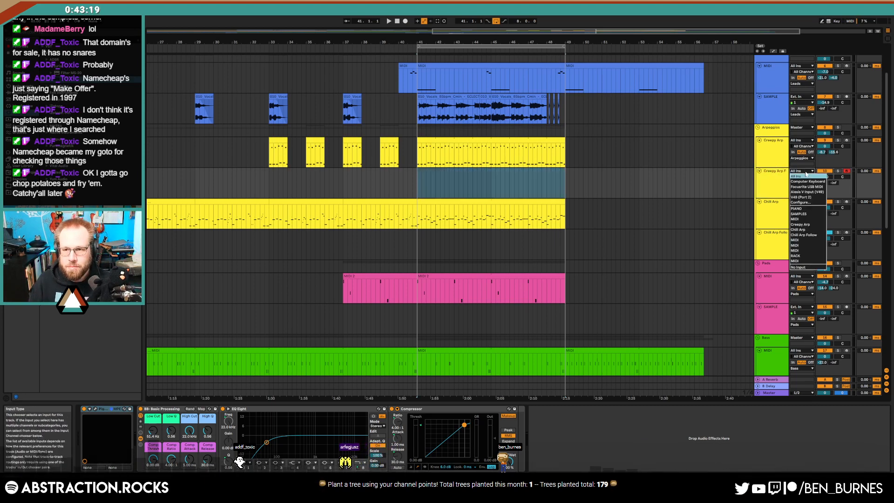
{"action": "left_click", "coordinate": [800, 224]}
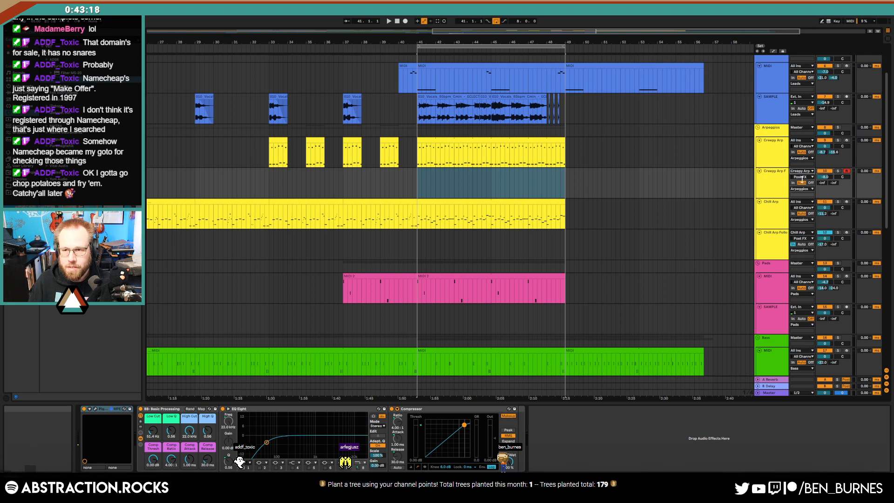
Automate Pigments on the Creepy Arp F track to switch on just before bar 41, and play back from bar 33.
{"action": "left_click", "coordinate": [417, 179]}
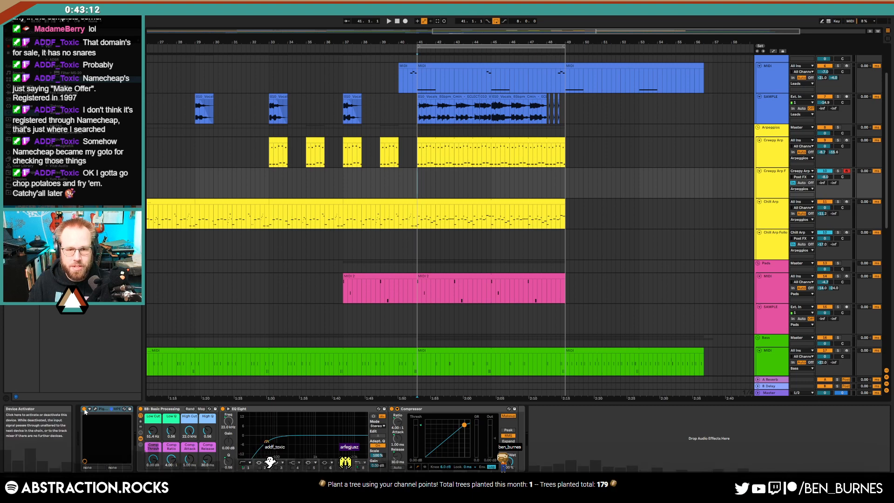
{"action": "key", "text": "a"}
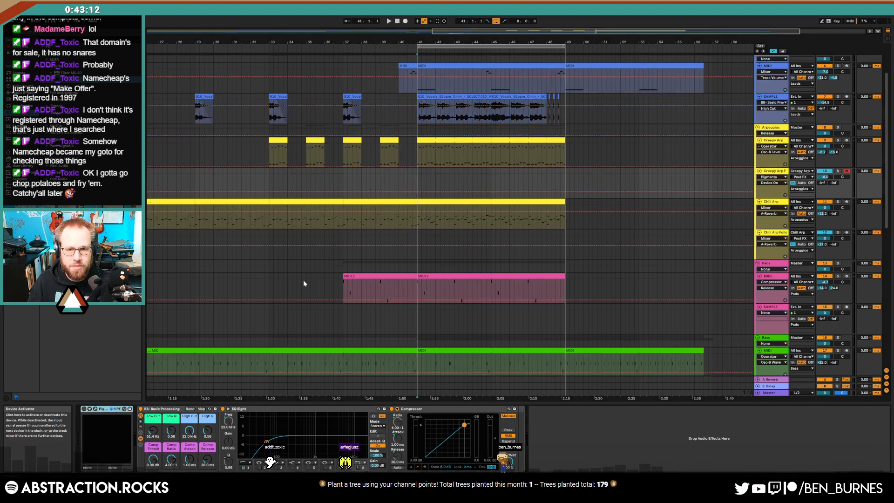
{"action": "left_click", "coordinate": [416, 192]}
{"action": "left_click_drag", "start_coordinate": [417, 191], "coordinate": [417, 181]}
{"action": "left_click", "coordinate": [267, 181]}
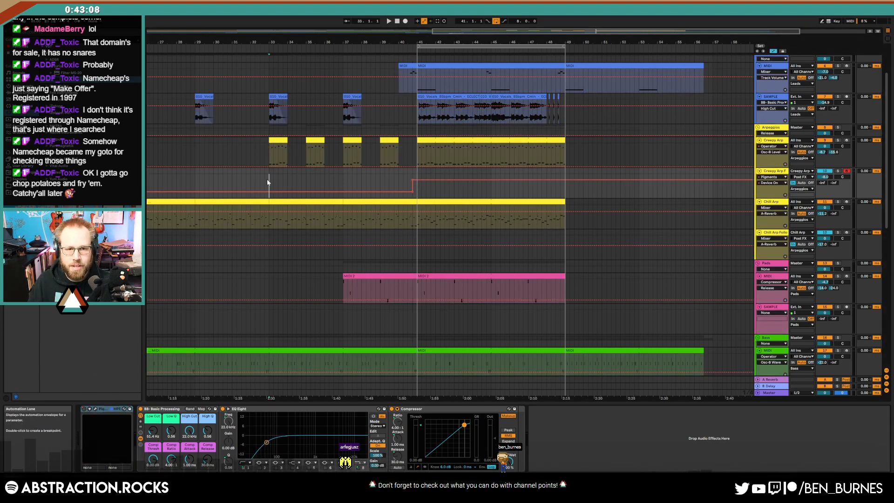
{"action": "key", "text": "space"}
{"action": "key", "text": "a"}
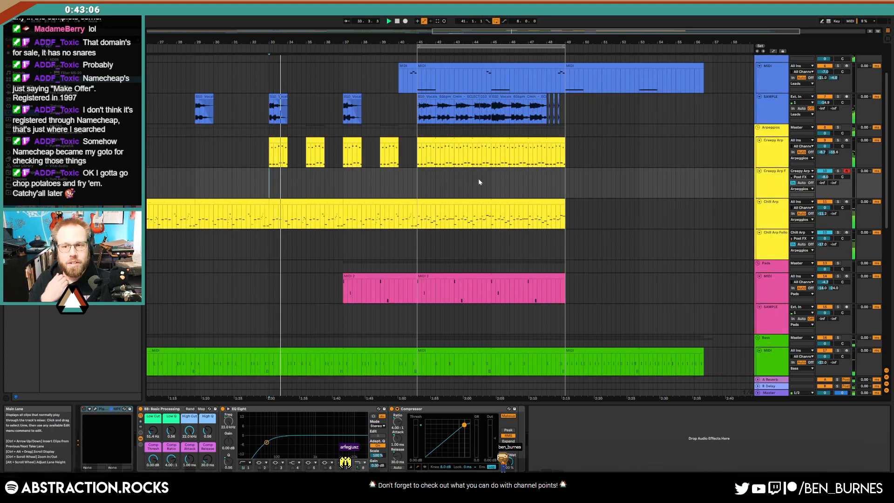
Open bar 44 of the Creepy Arp part for note editing and raise the note on beat 1.4 to D#5.
{"action": "left_click_drag", "start_coordinate": [474, 153], "coordinate": [492, 158]}
{"action": "double_click", "coordinate": [493, 158]}
{"action": "left_click", "coordinate": [567, 264]}
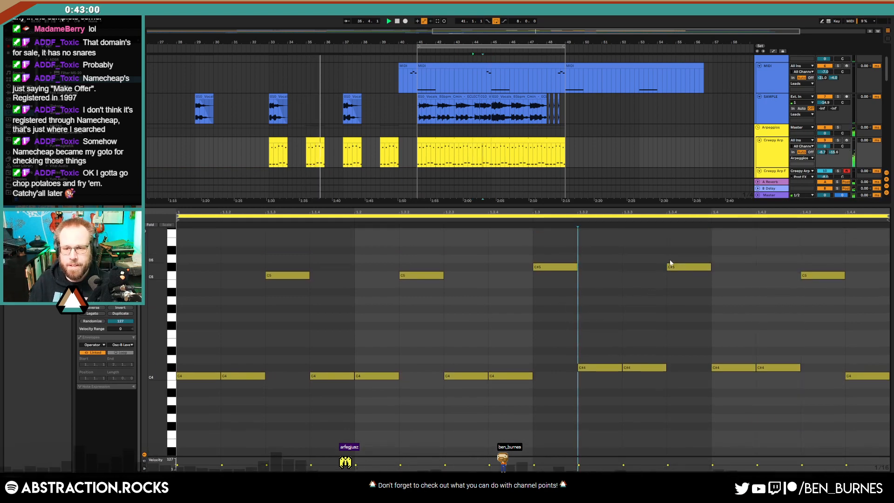
{"action": "left_click", "coordinate": [712, 284]}
{"action": "left_click", "coordinate": [728, 367]}
{"action": "key", "text": "shift+Up"}
{"action": "key", "text": "Up"}
{"action": "key", "text": "Up"}
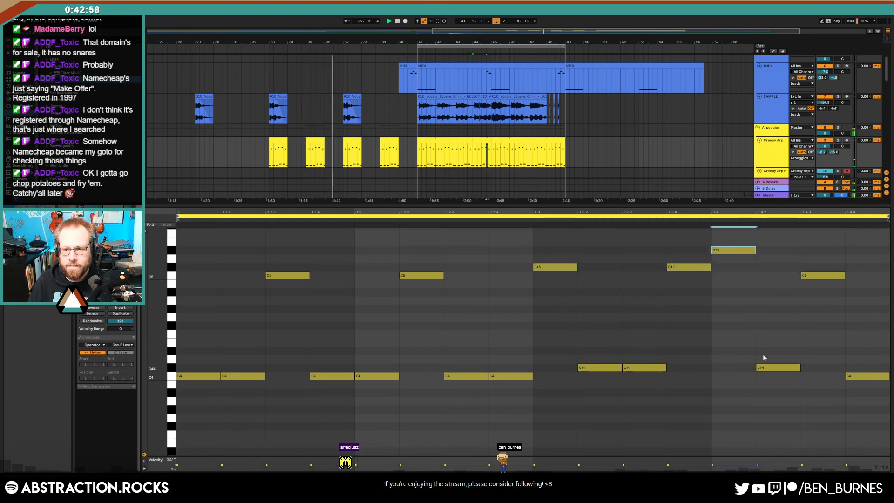
Raise the note at 1.4.2 to G4 and the last note at 1.4.4 to D#4.
{"action": "left_click", "coordinate": [768, 368]}
{"action": "key", "text": "Up"}
{"action": "key", "text": "Up"}
{"action": "key", "text": "Up"}
{"action": "key", "text": "Up"}
{"action": "key", "text": "Up"}
{"action": "key", "text": "Up"}
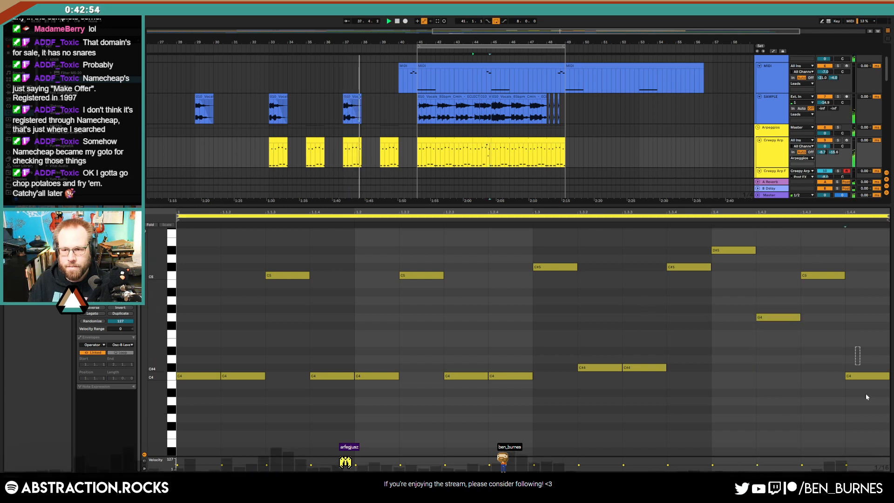
{"action": "left_click_drag", "start_coordinate": [865, 394], "coordinate": [870, 413]}
{"action": "key", "text": "Up"}
{"action": "key", "text": "Up"}
{"action": "key", "text": "Up"}
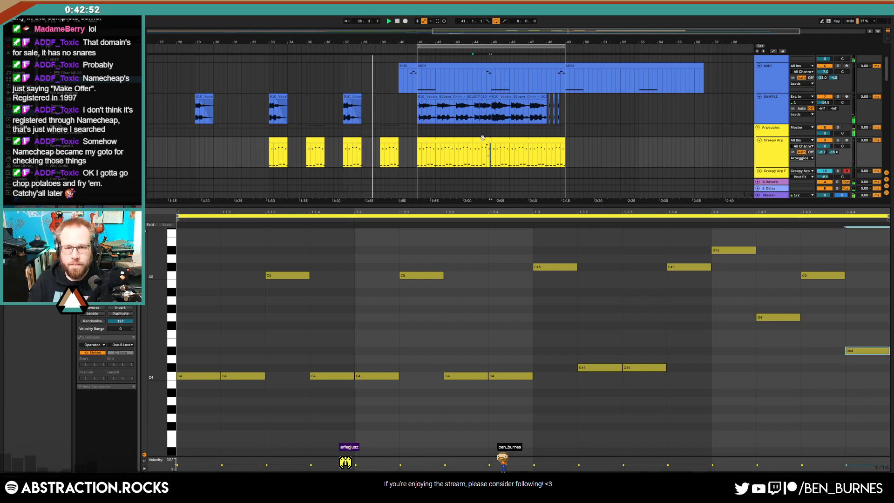
Copy the edited bar 44 of the Creepy Arp part over bar 48.
{"action": "double_click", "coordinate": [483, 138]}
{"action": "key", "text": "ctrl+c"}
{"action": "left_click", "coordinate": [545, 153]}
{"action": "key", "text": "ctrl+v"}
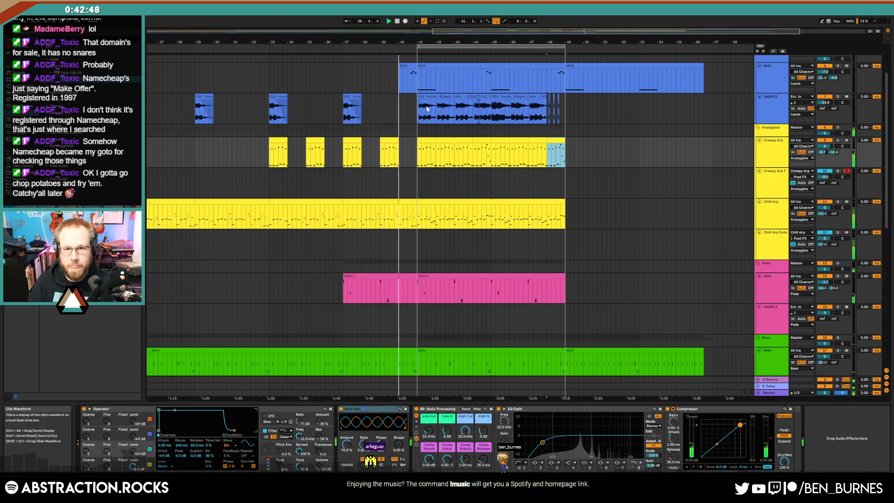
Cut gaps into the vocal sample by deleting the second halves of bars 41, 42 and 43.
{"action": "scroll", "coordinate": [426, 108], "scroll_direction": "up", "scroll_amount": 3}
{"action": "left_click_drag", "start_coordinate": [426, 107], "coordinate": [446, 105]}
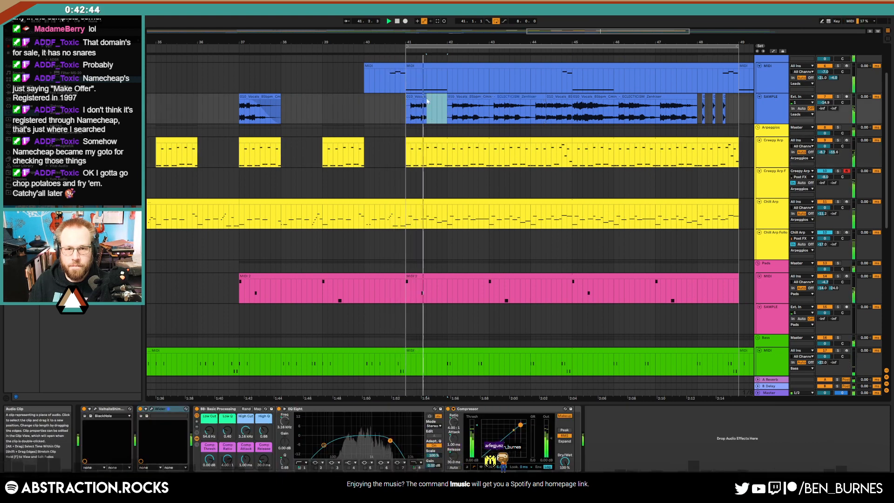
{"action": "key", "text": "Delete"}
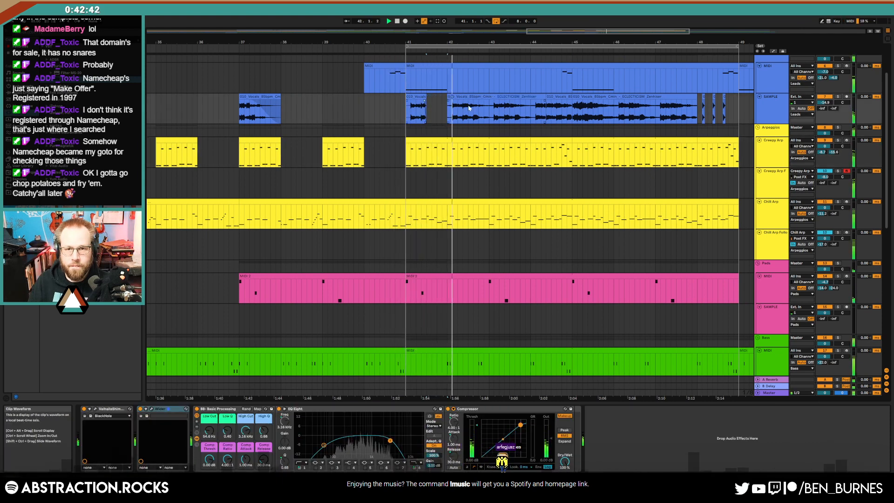
{"action": "left_click_drag", "start_coordinate": [468, 108], "coordinate": [534, 110]}
{"action": "key", "text": "Delete"}
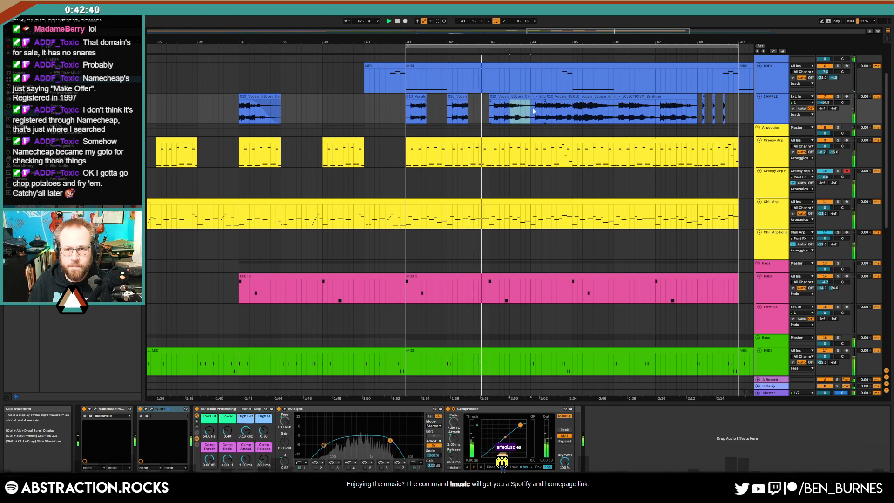
{"action": "key", "text": "Delete"}
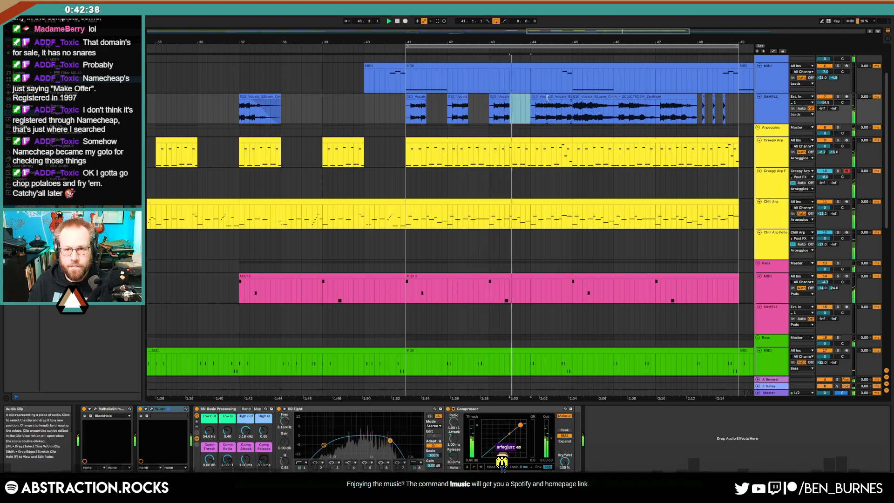
Chop the vocal in bar 44 into short slices and cut gaps into the vocal across bars 45 to 47.
{"action": "left_click", "coordinate": [550, 108]}
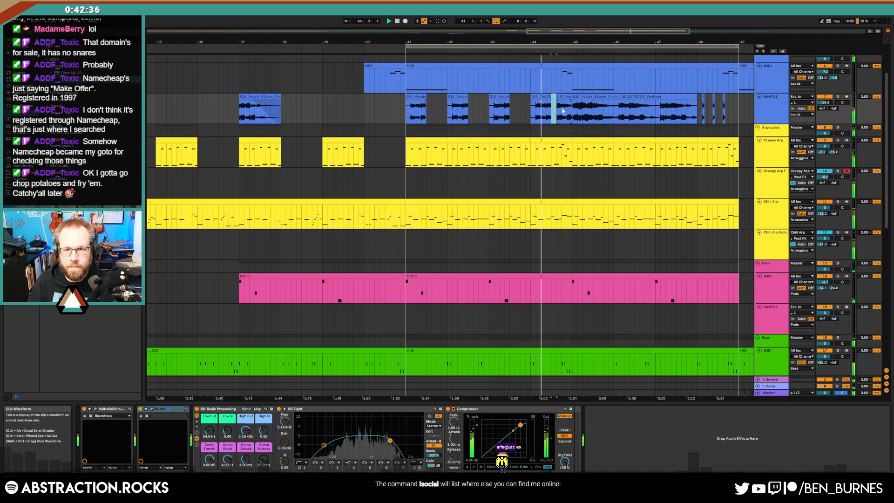
{"action": "left_click_drag", "start_coordinate": [562, 109], "coordinate": [541, 103]}
{"action": "key", "text": "Delete"}
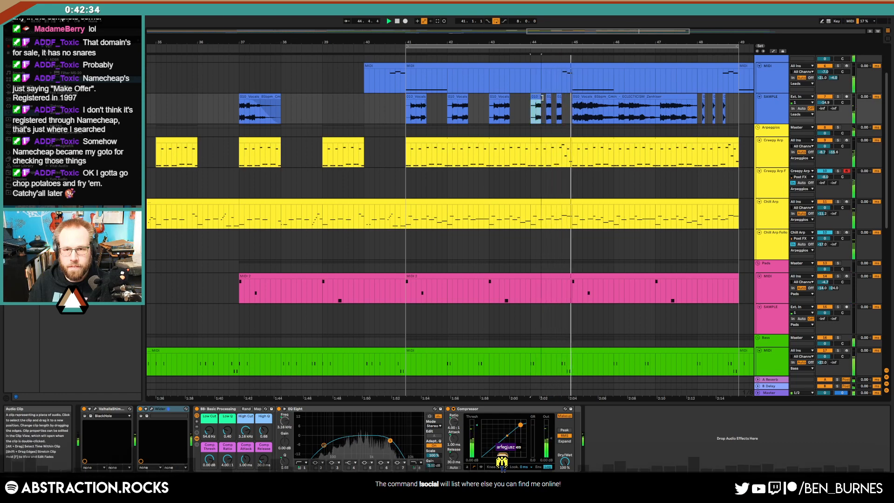
{"action": "left_click_drag", "start_coordinate": [593, 110], "coordinate": [695, 112]}
{"action": "key", "text": "Delete"}
{"action": "key", "text": "Delete"}
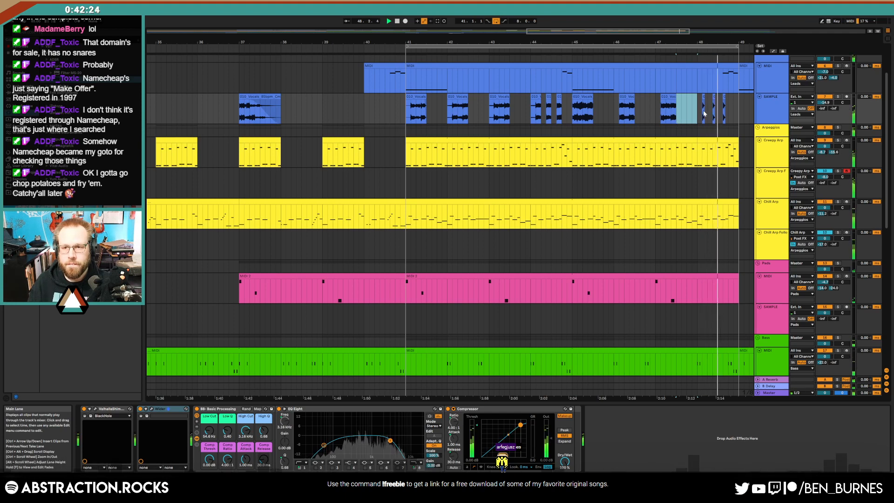
Add more short vocal slices in the last part of bar 48 to build a stutter leading to bar 49.
{"action": "scroll", "coordinate": [715, 98], "scroll_direction": "up", "scroll_amount": 5}
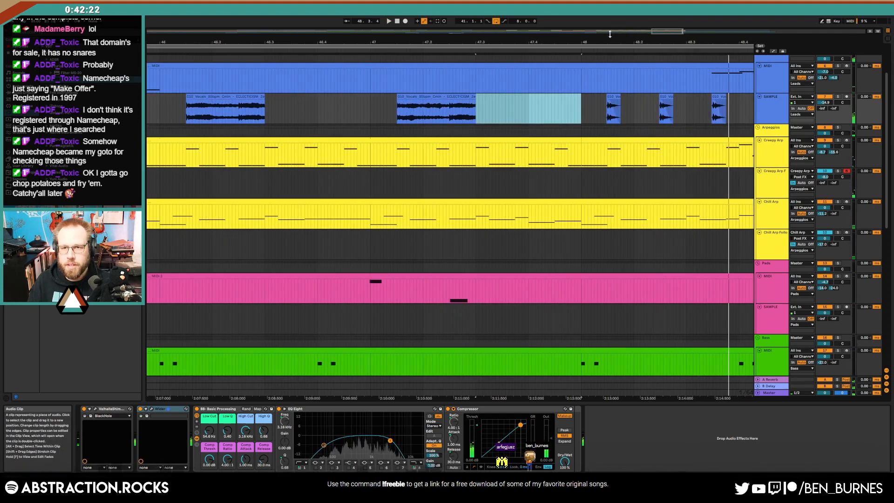
{"action": "scroll", "coordinate": [611, 46], "scroll_direction": "right", "scroll_amount": 3}
{"action": "left_click_drag", "start_coordinate": [600, 97], "coordinate": [614, 99]}
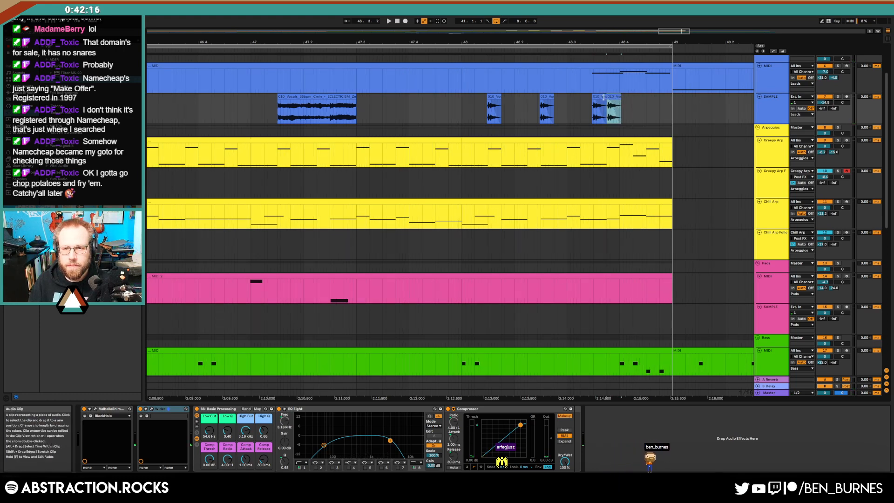
{"action": "left_click_drag", "start_coordinate": [613, 98], "coordinate": [662, 96]}
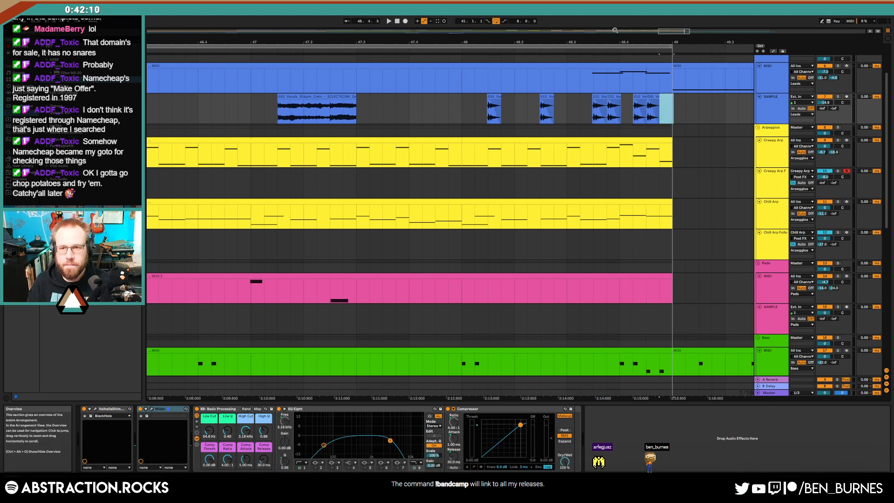
Audition the vocal in bar 46 and paste a short slice into the gap before bar 49, ending it at the bar line.
{"action": "left_click_drag", "start_coordinate": [673, 32], "coordinate": [663, 23]}
{"action": "left_click", "coordinate": [340, 105]}
{"action": "key", "text": "space"}
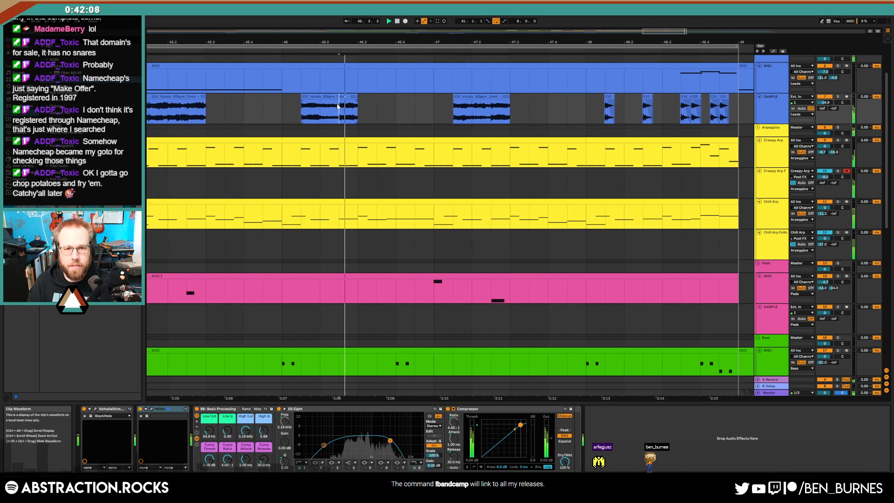
{"action": "left_click_drag", "start_coordinate": [340, 105], "coordinate": [352, 107]}
{"action": "left_click", "coordinate": [730, 109]}
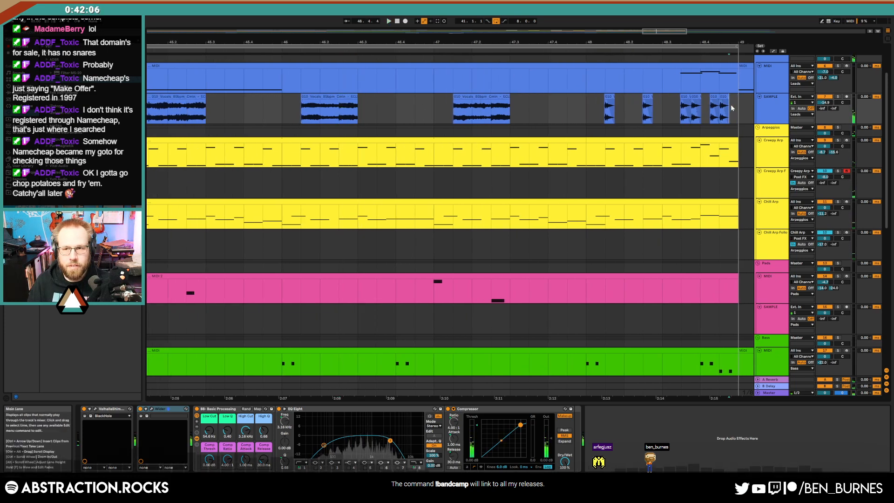
{"action": "key", "text": "ctrl+v"}
{"action": "left_click_drag", "start_coordinate": [747, 97], "coordinate": [738, 99]}
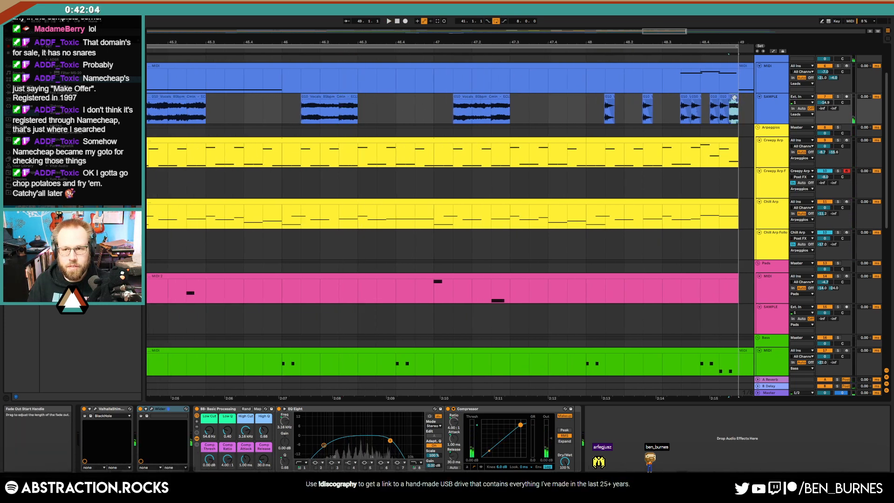
Automate the vocal track's ValhallaShimmer mix down to about 0.04 from just before bar 41, play it back and close the plug-in window.
{"action": "left_click_drag", "start_coordinate": [658, 32], "coordinate": [621, 11]}
{"action": "left_click", "coordinate": [235, 108]}
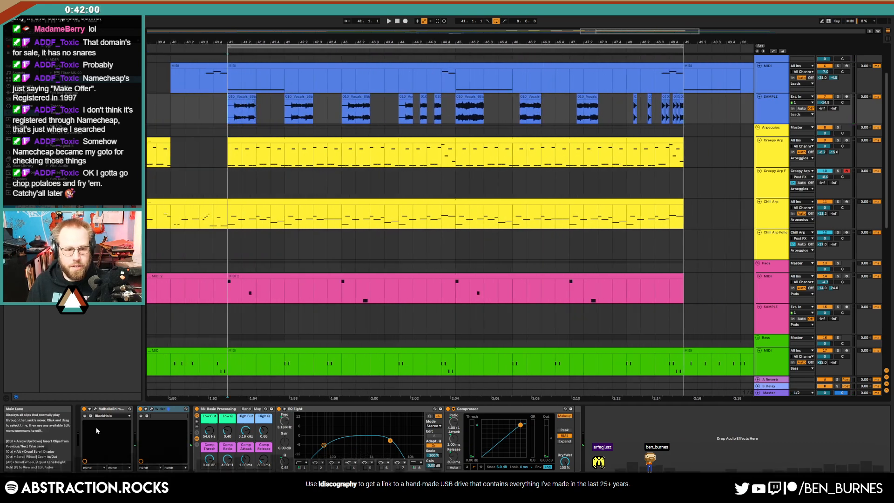
{"action": "left_click", "coordinate": [90, 415]}
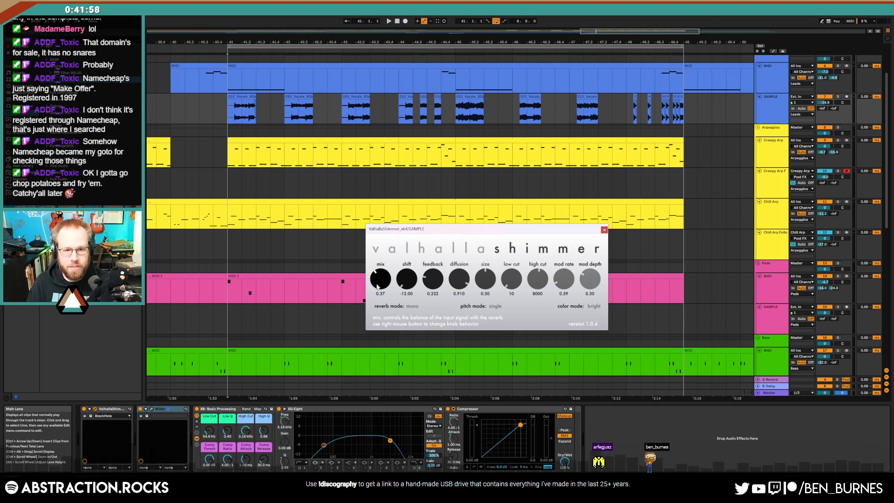
{"action": "key", "text": "a"}
{"action": "left_click_drag", "start_coordinate": [213, 114], "coordinate": [212, 122]}
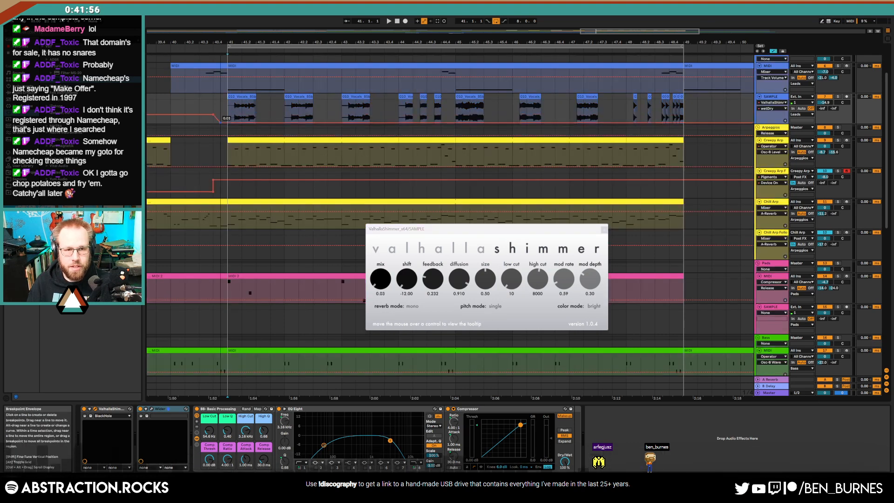
{"action": "key", "text": "space"}
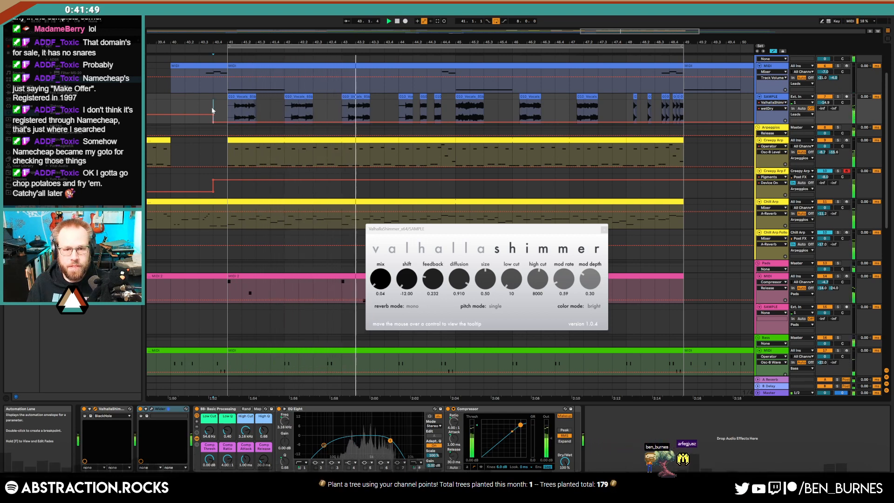
{"action": "left_click", "coordinate": [604, 230]}
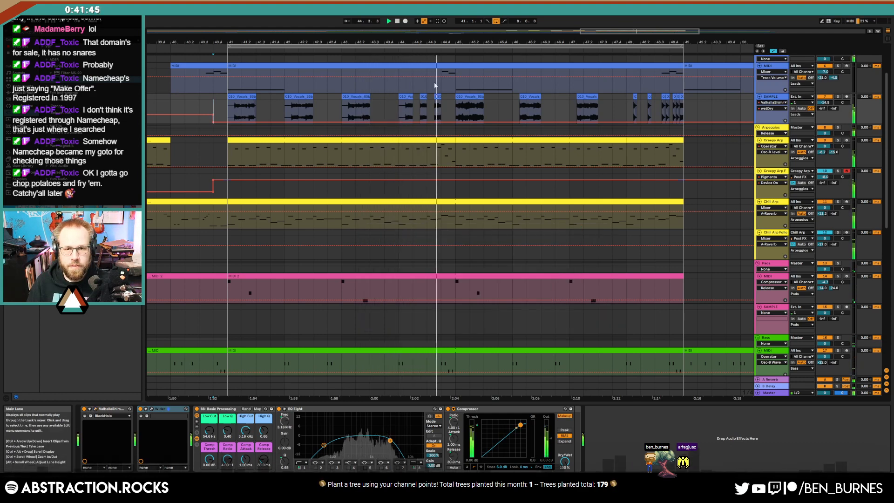
Shift the last vocal slice in bar 44 to beat 4, paste a shorter slice just before it and play the result.
{"action": "left_click_drag", "start_coordinate": [641, 32], "coordinate": [606, 75]}
{"action": "left_click", "coordinate": [257, 102]}
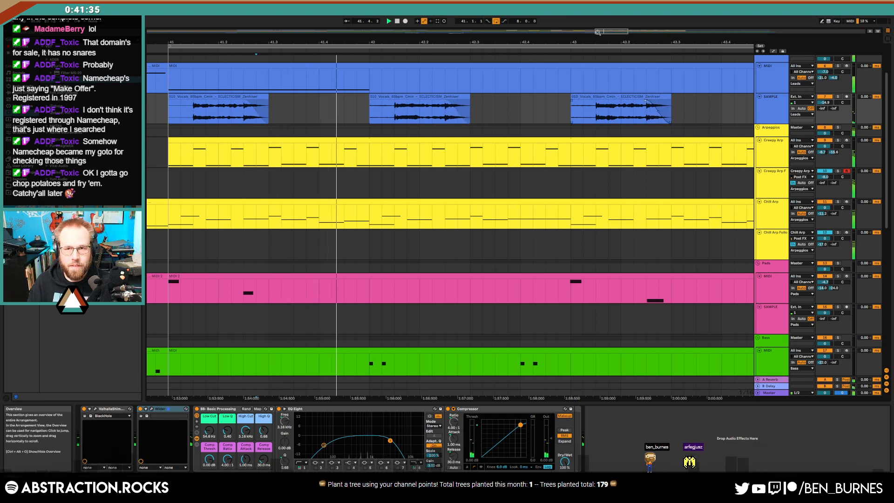
{"action": "left_click_drag", "start_coordinate": [598, 32], "coordinate": [610, 32]}
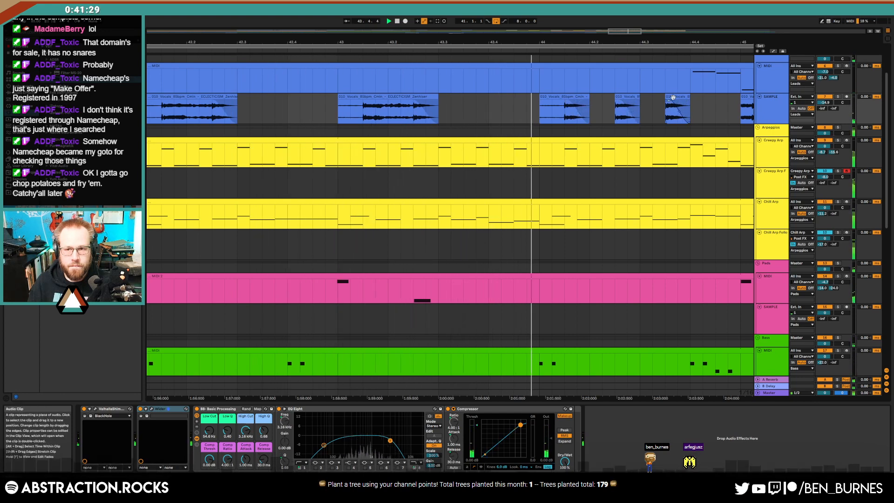
{"action": "left_click_drag", "start_coordinate": [673, 97], "coordinate": [663, 100]}
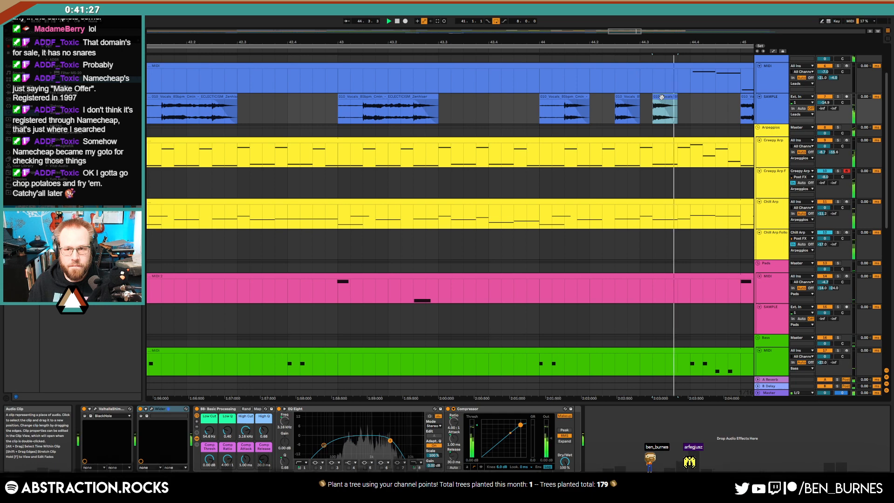
{"action": "key", "text": "space"}
{"action": "left_click_drag", "start_coordinate": [667, 96], "coordinate": [706, 100]}
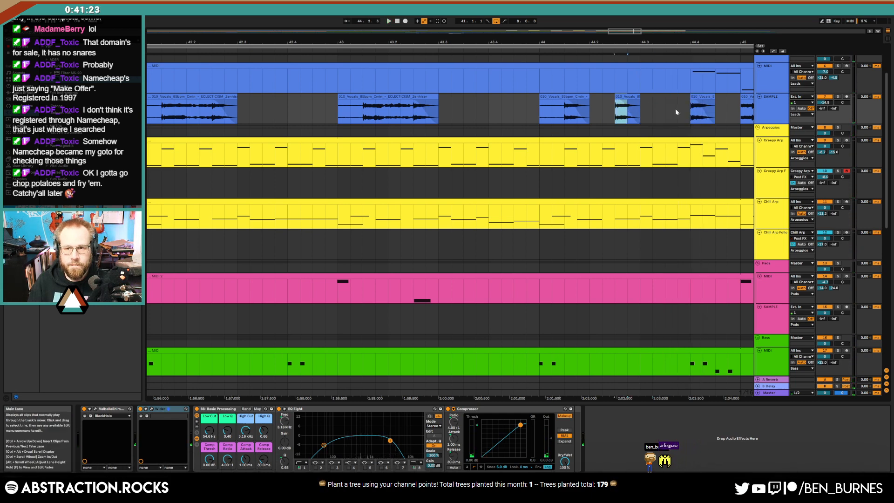
{"action": "left_click", "coordinate": [608, 114]}
{"action": "key", "text": "space"}
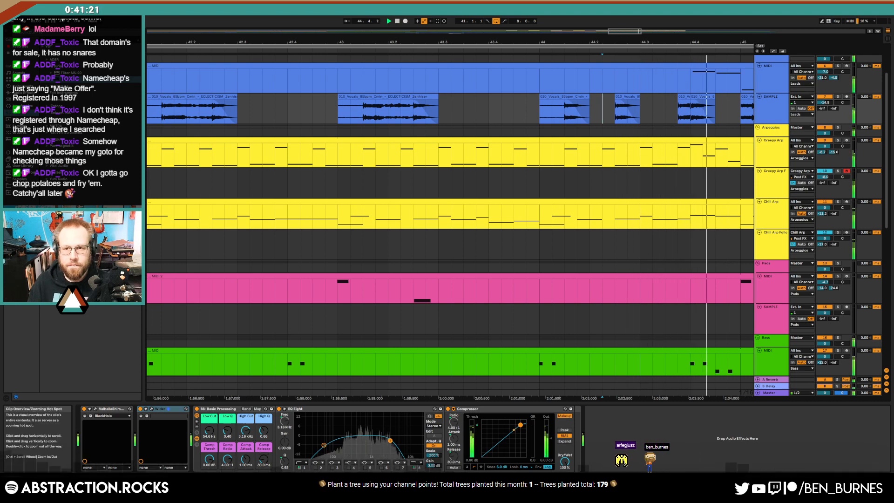
Deactivate all vocal clips between bars 41 and 49 and play the section from bar 40 without them.
{"action": "mouse_move", "coordinate": [633, 31]}
{"action": "left_mouse_down"}
{"action": "mouse_move", "coordinate": [641, 28]}
{"action": "mouse_move", "coordinate": [634, 18]}
{"action": "left_mouse_up"}
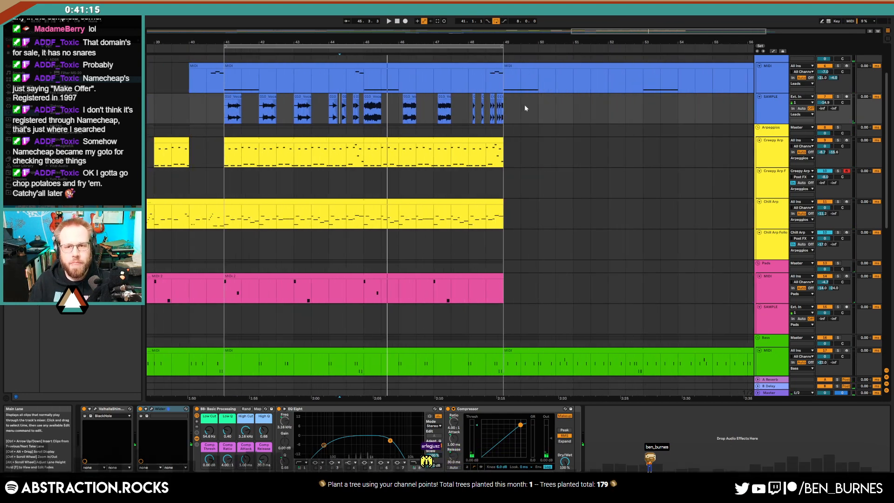
{"action": "left_click_drag", "start_coordinate": [523, 106], "coordinate": [178, 106]}
{"action": "key", "text": "0"}
{"action": "left_click", "coordinate": [192, 114]}
{"action": "key", "text": "space"}
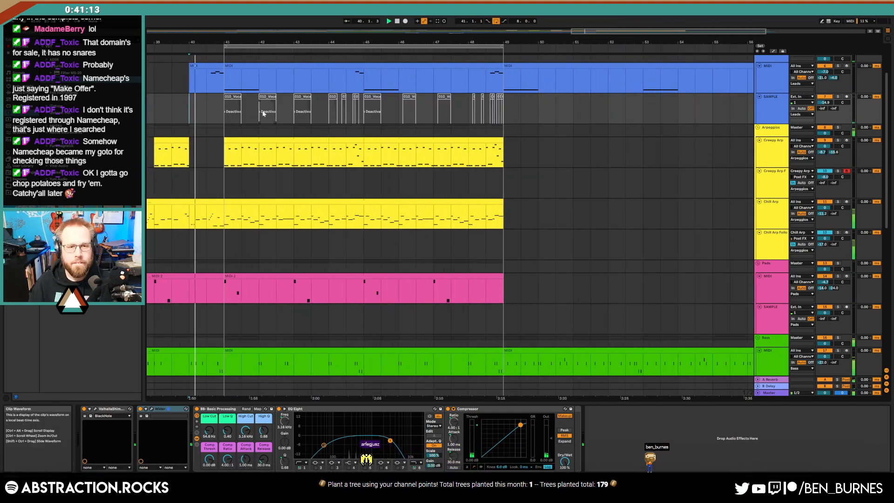
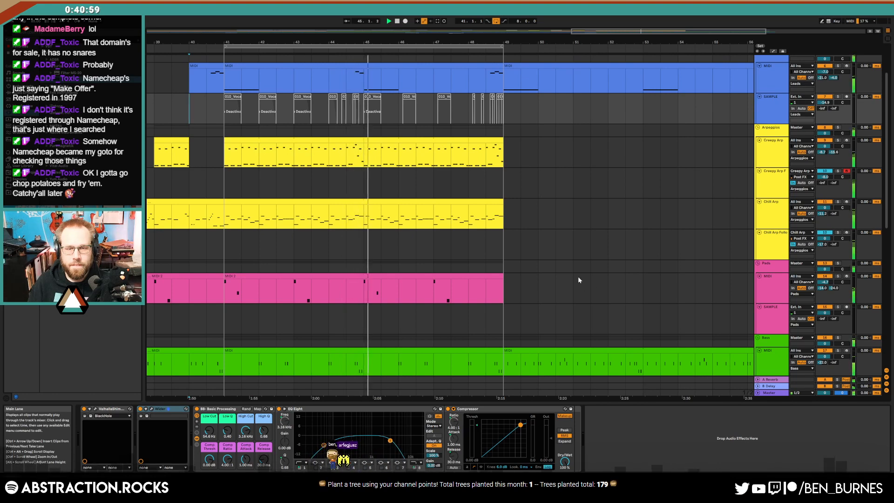
Add Auto Pan to the Creepy Arp follow track after its synth, give it a random waveform and play from bar 40.
{"action": "left_click", "coordinate": [743, 184]}
{"action": "left_click", "coordinate": [24, 92]}
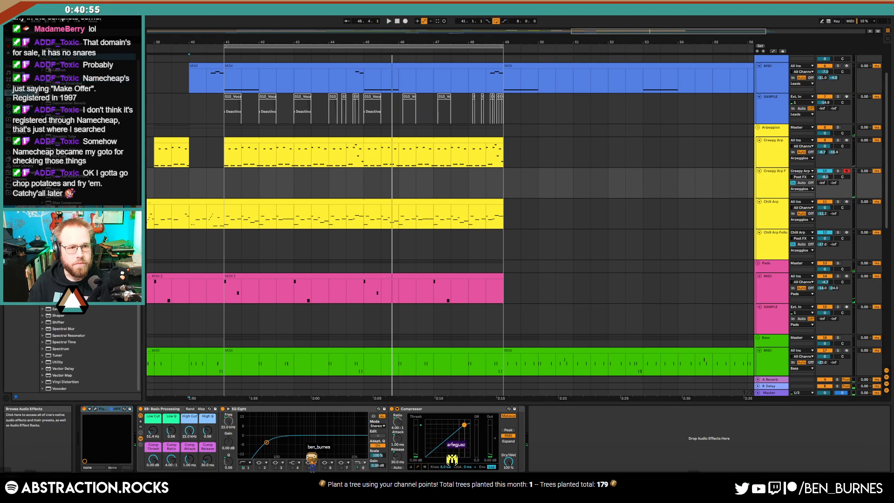
{"action": "left_click_drag", "start_coordinate": [61, 56], "coordinate": [145, 440]}
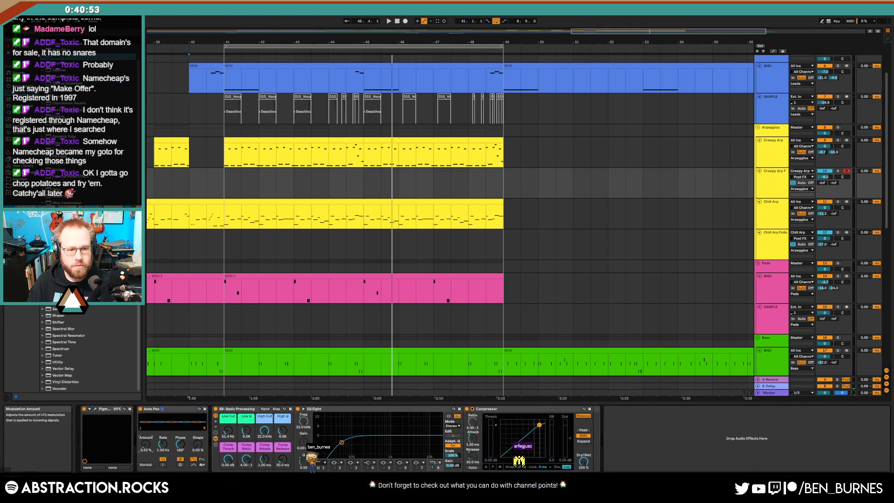
{"action": "left_click", "coordinate": [202, 466]}
{"action": "key", "text": "space"}
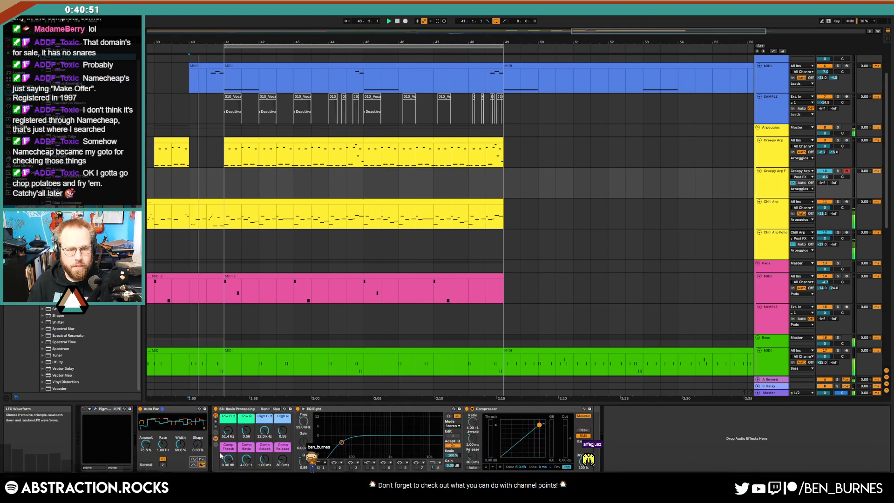
Check the Auto Pan on the Creepy Arp track and adjust the follow track's Auto Pan rate and shape, with shape about 15%.
{"action": "left_click", "coordinate": [226, 156]}
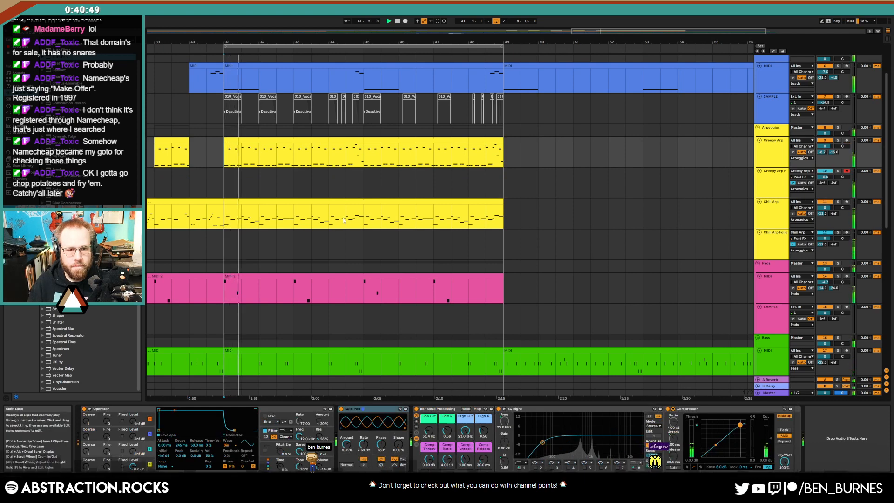
{"action": "left_click", "coordinate": [345, 185]}
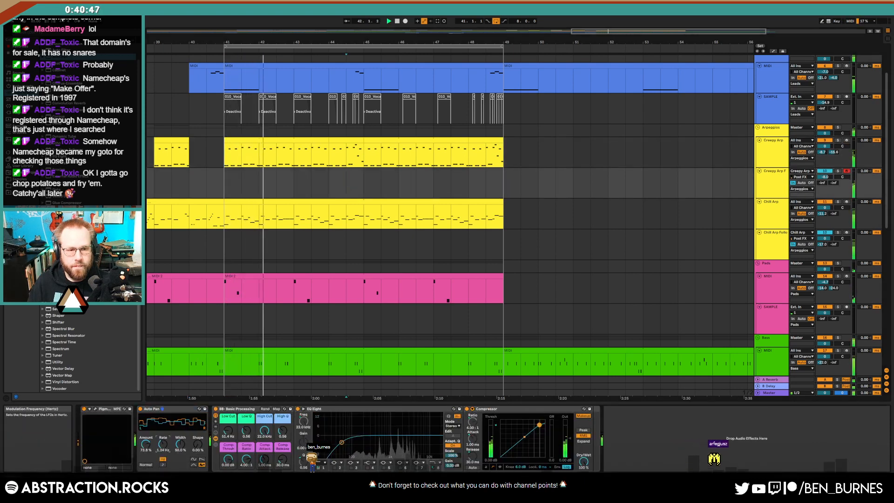
{"action": "left_click_drag", "start_coordinate": [162, 445], "coordinate": [198, 437]}
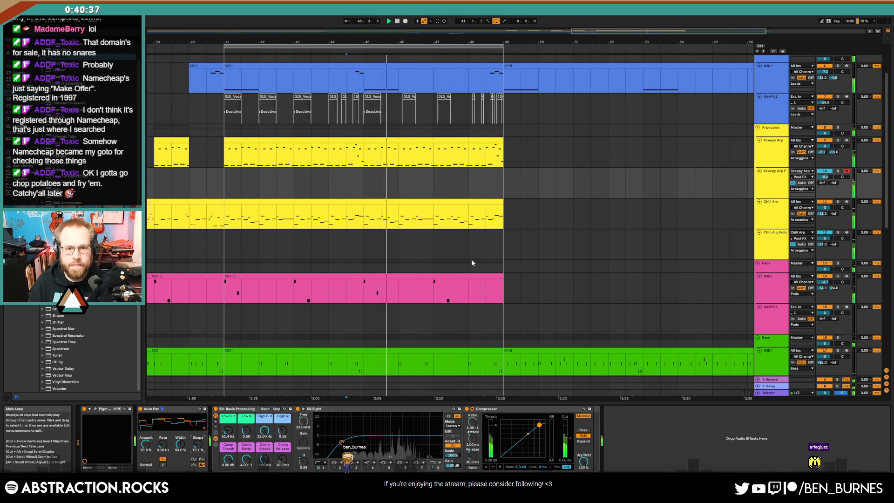
{"action": "double_click", "coordinate": [617, 30]}
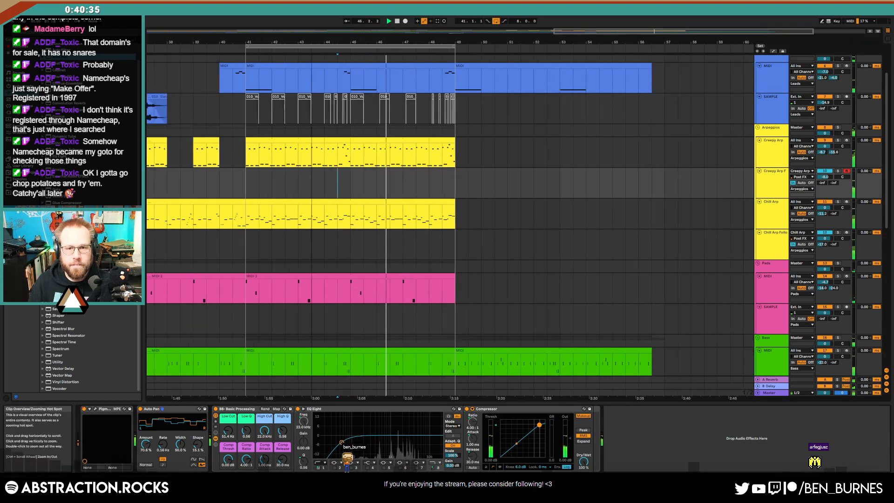
{"action": "left_click", "coordinate": [169, 201]}
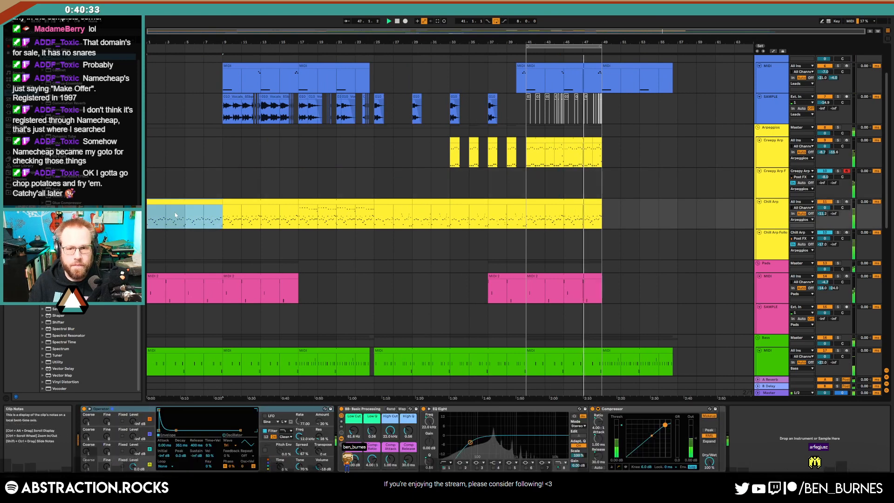
{"action": "left_click", "coordinate": [528, 213]}
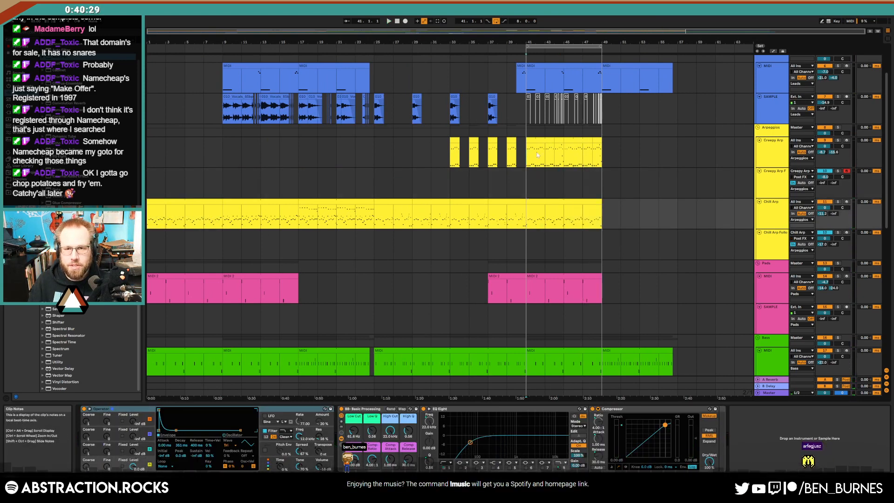
{"action": "left_click", "coordinate": [601, 153]}
{"action": "scroll", "coordinate": [598, 196], "scroll_direction": "up", "scroll_amount": 1}
{"action": "scroll", "coordinate": [598, 198], "scroll_direction": "down", "scroll_amount": 1}
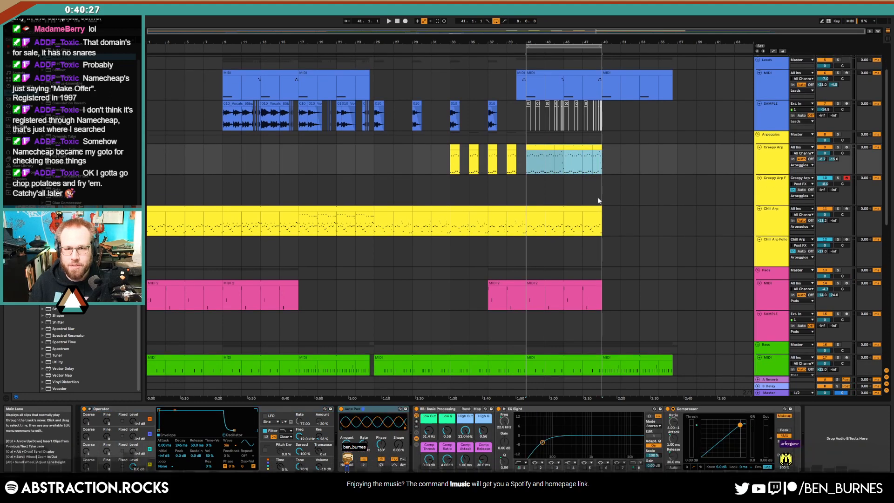
Delete the vocal slices in bars 42, 44, 46 and 48 and reactivate the remaining clips in bars 41, 43, 45 and 47.
{"action": "scroll", "coordinate": [599, 200], "scroll_direction": "up", "scroll_amount": 3}
{"action": "left_click", "coordinate": [460, 105]}
{"action": "left_click_drag", "start_coordinate": [459, 106], "coordinate": [439, 106]}
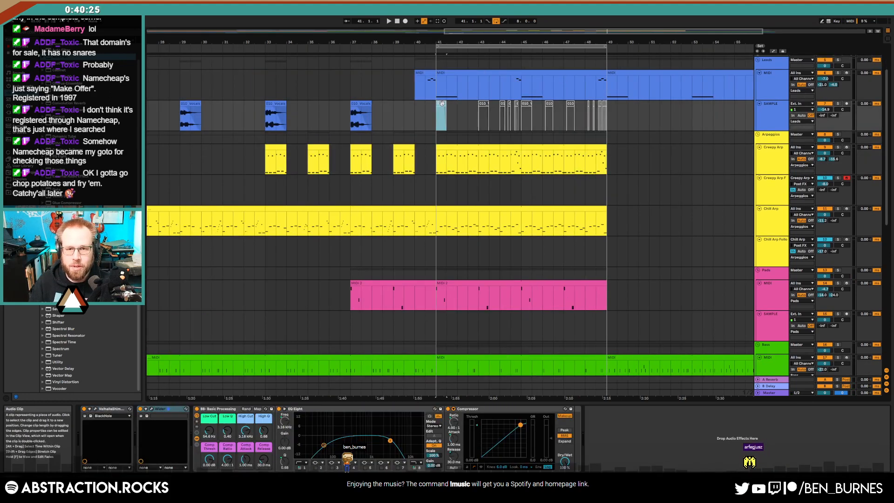
{"action": "key", "text": "0"}
{"action": "left_click", "coordinate": [497, 107]}
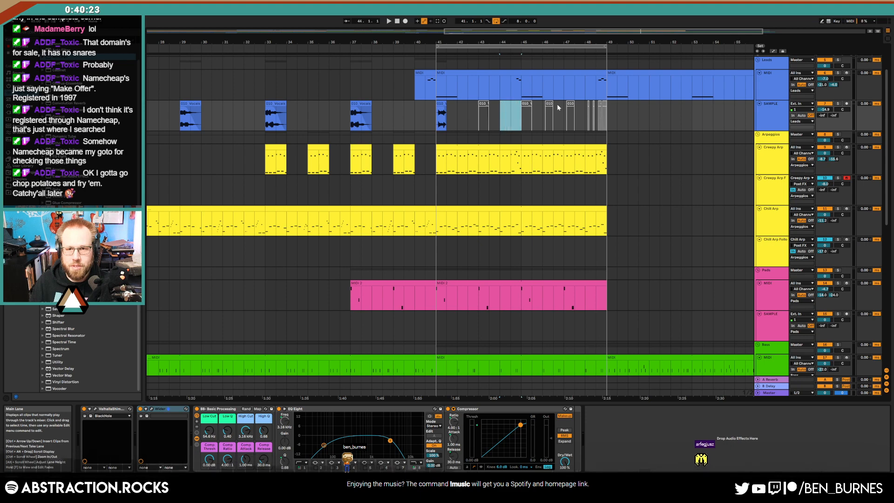
{"action": "left_click_drag", "start_coordinate": [497, 108], "coordinate": [553, 106]}
{"action": "key", "text": "ctrl+v"}
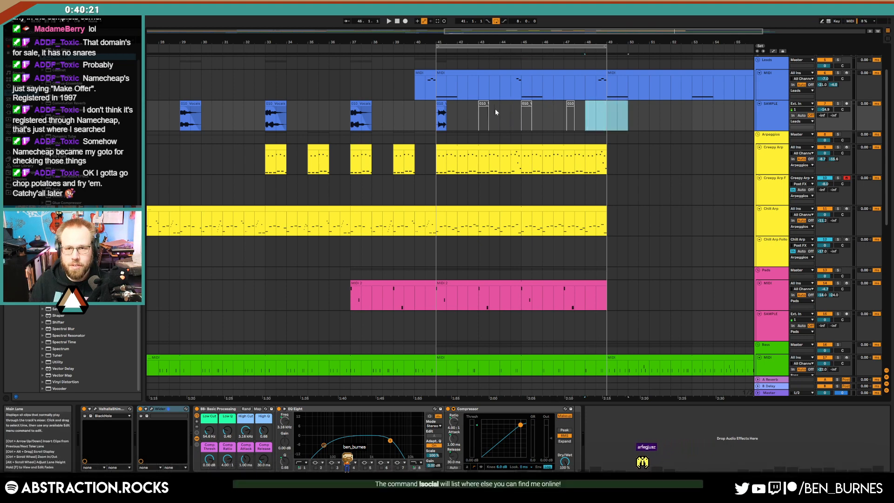
{"action": "left_click", "coordinate": [485, 105]}
{"action": "left_click_drag", "start_coordinate": [526, 104], "coordinate": [526, 105]}
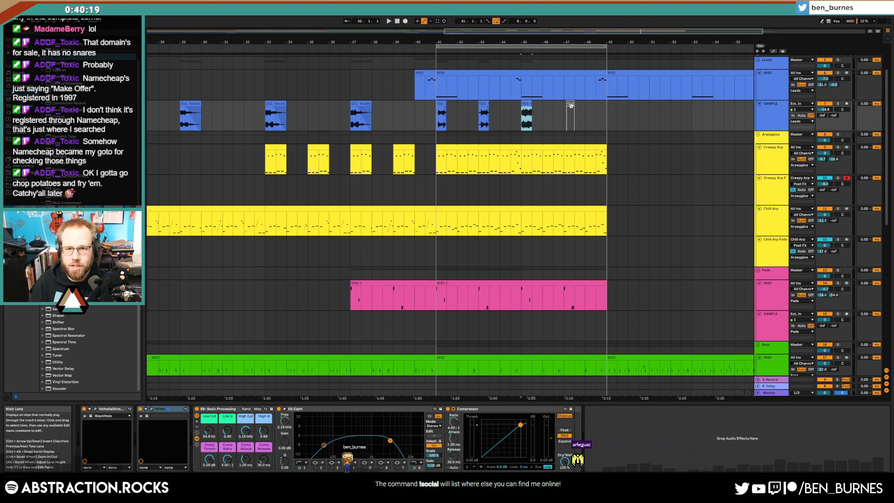
Lengthen the vocal clip at bar 41 to fill the whole bar.
{"action": "scroll", "coordinate": [489, 121], "scroll_direction": "up", "scroll_amount": 3}
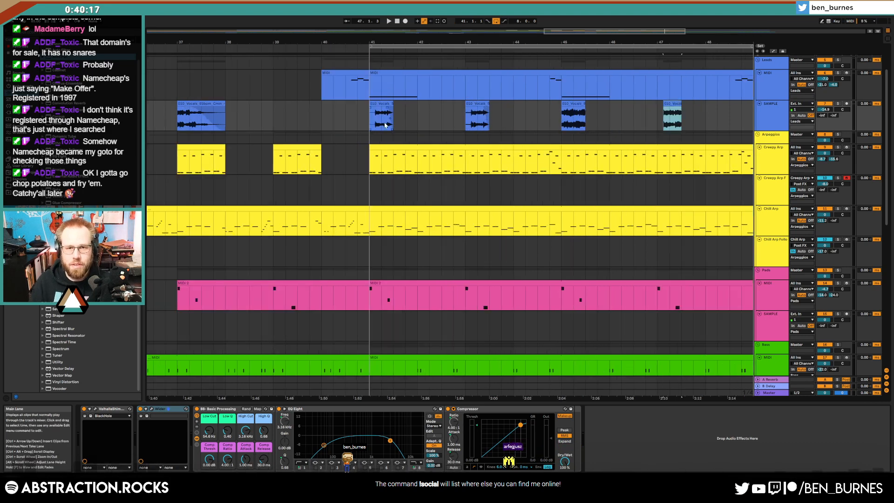
{"action": "left_click_drag", "start_coordinate": [570, 32], "coordinate": [577, 32]}
{"action": "mouse_move", "coordinate": [364, 106]}
{"action": "left_mouse_down"}
{"action": "mouse_move", "coordinate": [388, 107]}
{"action": "mouse_move", "coordinate": [366, 111]}
{"action": "left_mouse_up"}
Raise the vocal track's ValhallaShimmer mix automation from just before bar 41 onward to 0.25.
{"action": "key", "text": "a"}
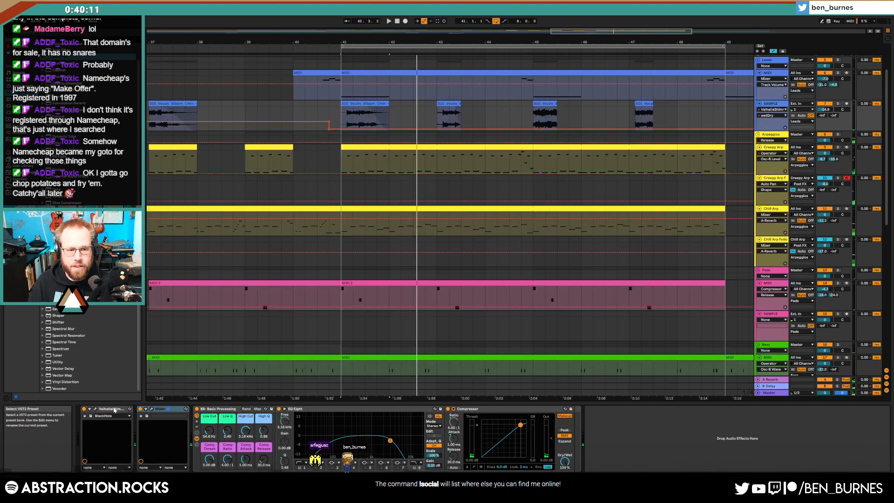
{"action": "left_click", "coordinate": [96, 409]}
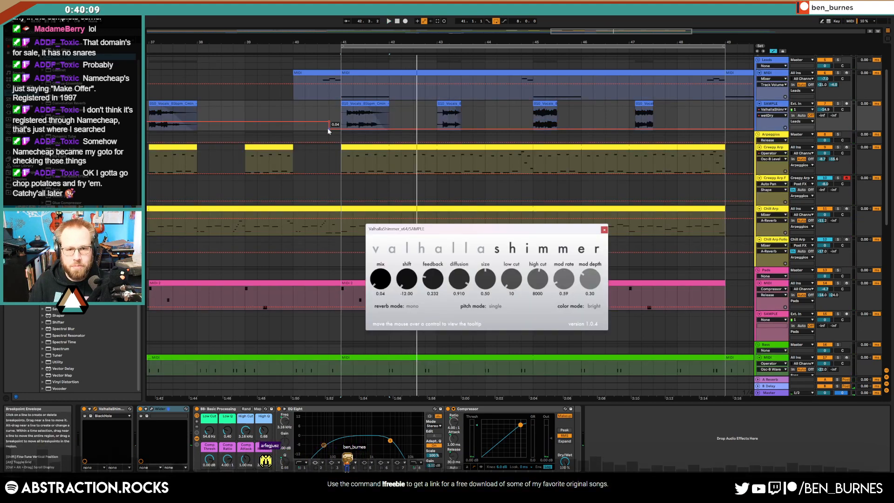
{"action": "left_click_drag", "start_coordinate": [331, 125], "coordinate": [331, 123]}
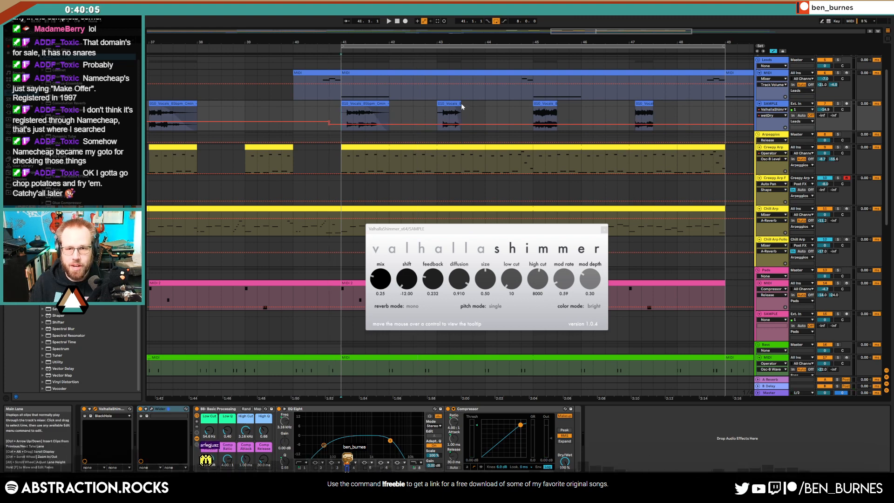
{"action": "key", "text": "a"}
Extend the vocal clips at bars 43 and 45 to one bar, start the bar 47 clip on the bar line, and audition the section.
{"action": "mouse_move", "coordinate": [461, 105]}
{"action": "left_mouse_down"}
{"action": "mouse_move", "coordinate": [483, 105]}
{"action": "mouse_move", "coordinate": [461, 107]}
{"action": "left_mouse_up"}
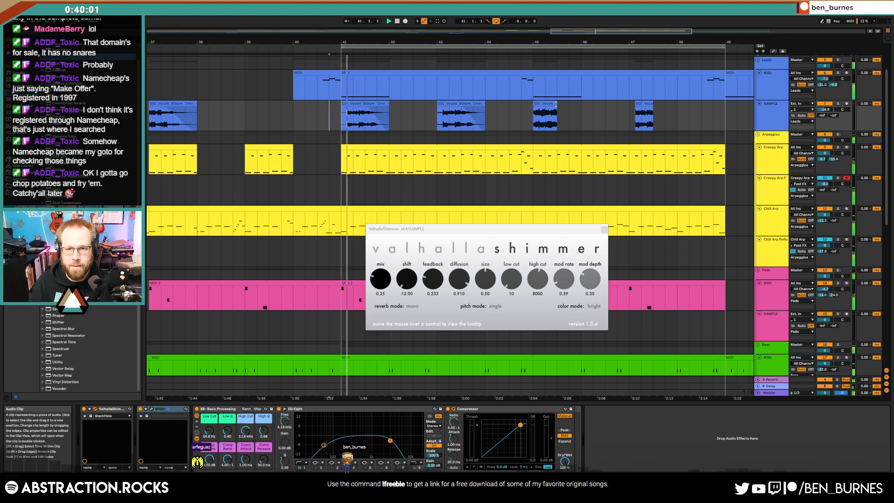
{"action": "mouse_move", "coordinate": [557, 110]}
{"action": "left_mouse_down"}
{"action": "mouse_move", "coordinate": [579, 110]}
{"action": "mouse_move", "coordinate": [552, 109]}
{"action": "left_mouse_up"}
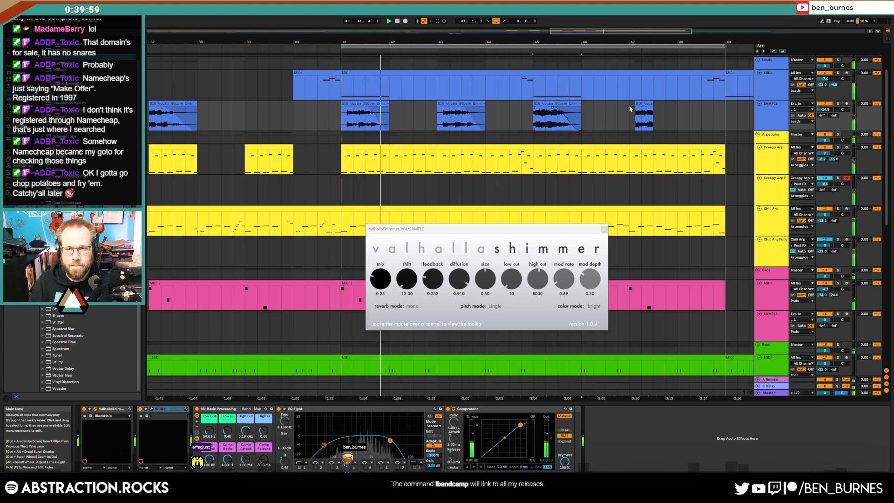
{"action": "left_click_drag", "start_coordinate": [652, 103], "coordinate": [627, 104]}
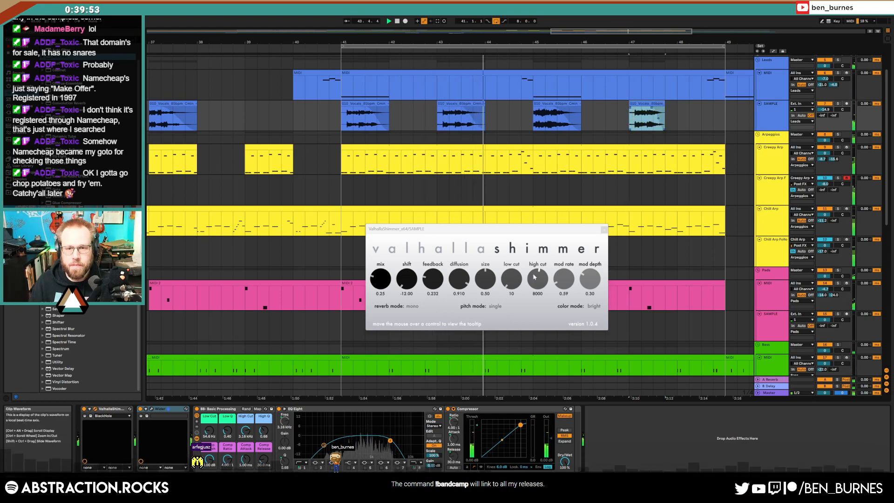
{"action": "left_click", "coordinate": [604, 231]}
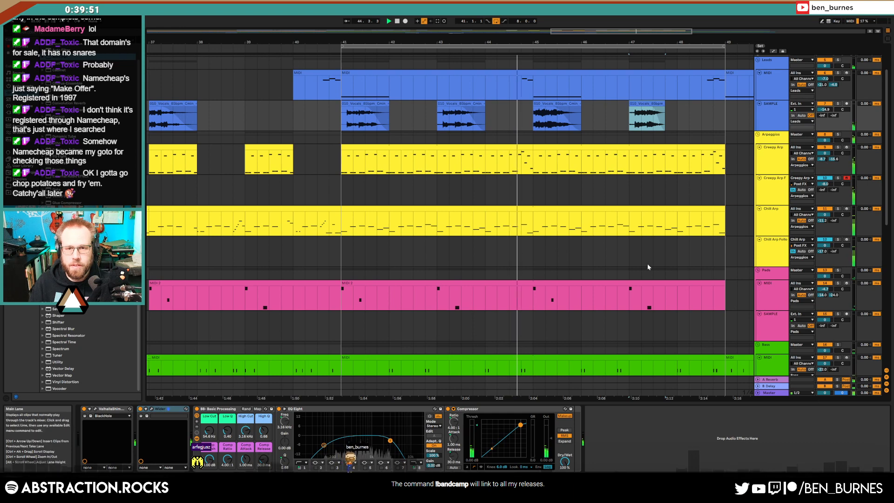
{"action": "key", "text": "space"}
In bar 44 of the Creepy Arp, raise beat 3's last note to D#5 and the note before it an octave to C#5.
{"action": "left_click", "coordinate": [519, 151]}
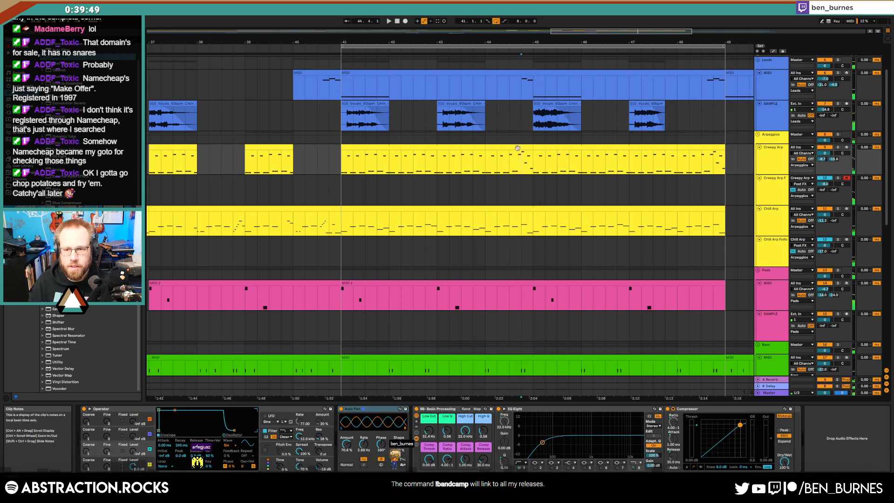
{"action": "double_click", "coordinate": [519, 147]}
{"action": "left_click_drag", "start_coordinate": [685, 267], "coordinate": [686, 250]}
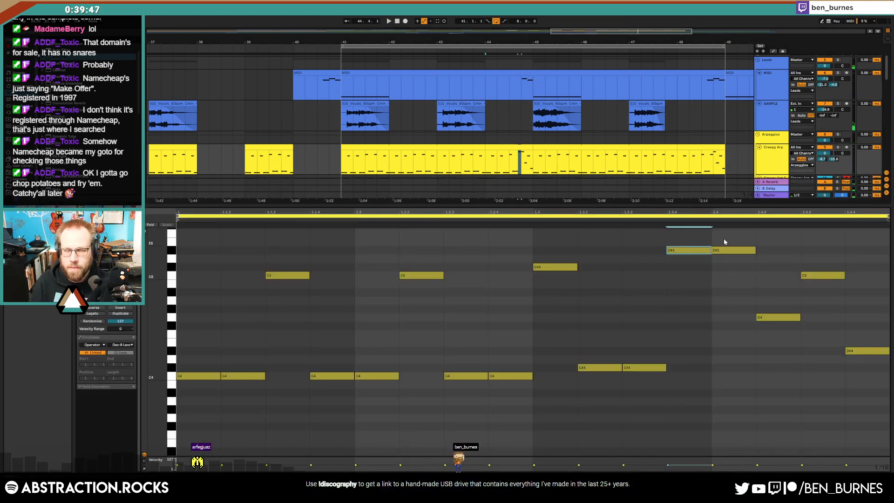
{"action": "key", "text": "shift+Up"}
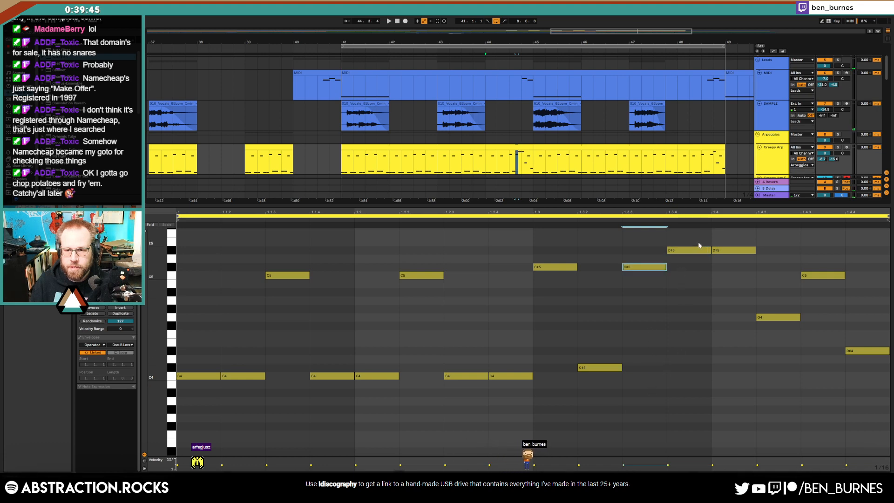
Lower the first note of beat 4 in the Creepy Arp's bar 44 to A#4 and raise the following note to C5.
{"action": "left_click", "coordinate": [728, 250]}
{"action": "left_click_drag", "start_coordinate": [749, 282], "coordinate": [749, 282]}
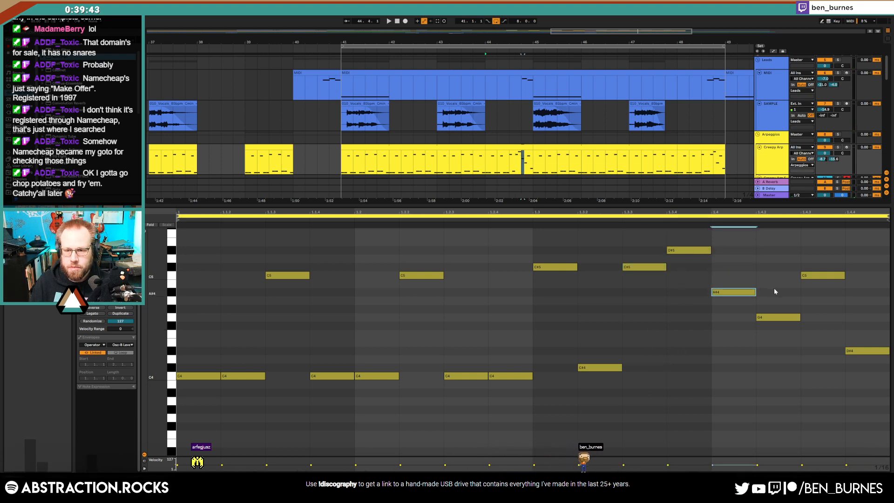
{"action": "left_click", "coordinate": [781, 317]}
{"action": "key", "text": "Up"}
{"action": "key", "text": "Up"}
{"action": "key", "text": "Up"}
{"action": "key", "text": "Up"}
{"action": "key", "text": "Up"}
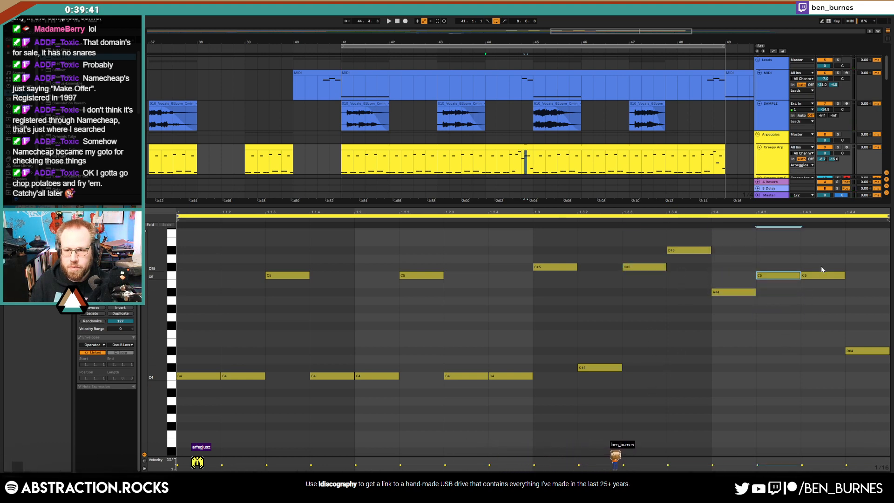
Rework beat 4 of the Creepy Arp's bar 44 into the notes G4, A#4, D#4 and F4.
{"action": "left_click_drag", "start_coordinate": [822, 275], "coordinate": [822, 292]}
{"action": "key", "text": "Down"}
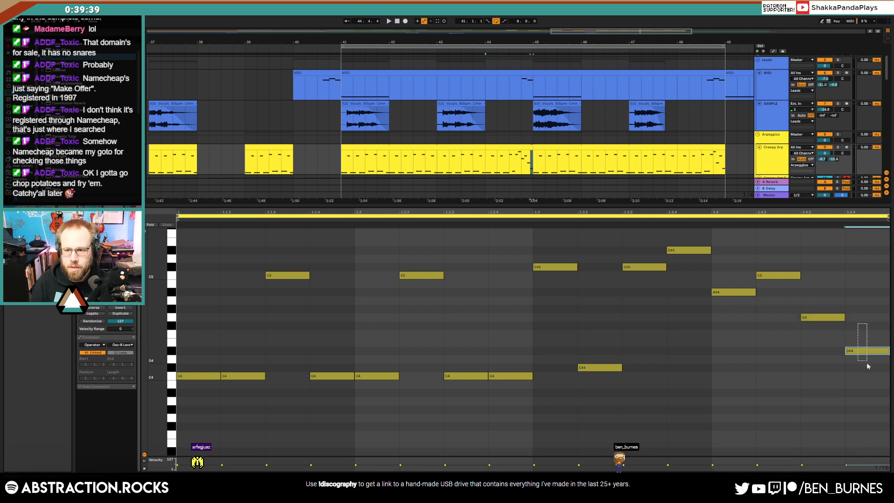
{"action": "left_click_drag", "start_coordinate": [747, 281], "coordinate": [745, 312]}
{"action": "key", "text": "Down"}
{"action": "key", "text": "Down"}
{"action": "key", "text": "Down"}
{"action": "key", "text": "Down"}
{"action": "key", "text": "Down"}
{"action": "left_click_drag", "start_coordinate": [772, 268], "coordinate": [866, 363]}
{"action": "key", "text": "Down"}
{"action": "key", "text": "Down"}
{"action": "key", "text": "Down"}
{"action": "key", "text": "Down"}
{"action": "key", "text": "Up"}
{"action": "key", "text": "Up"}
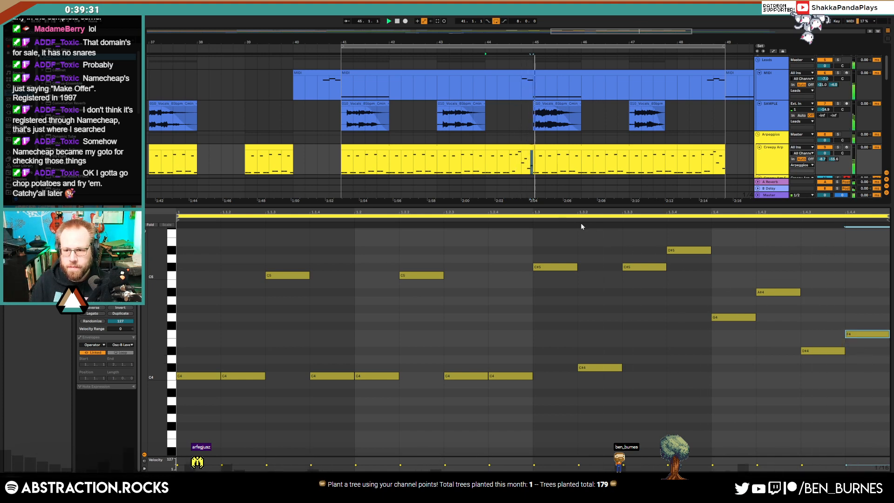
Replace bar 48 of the Creepy Arp with a copy of the edited bar 44 clip and audition the section.
{"action": "left_click", "coordinate": [523, 147]}
{"action": "key", "text": "ctrl+c"}
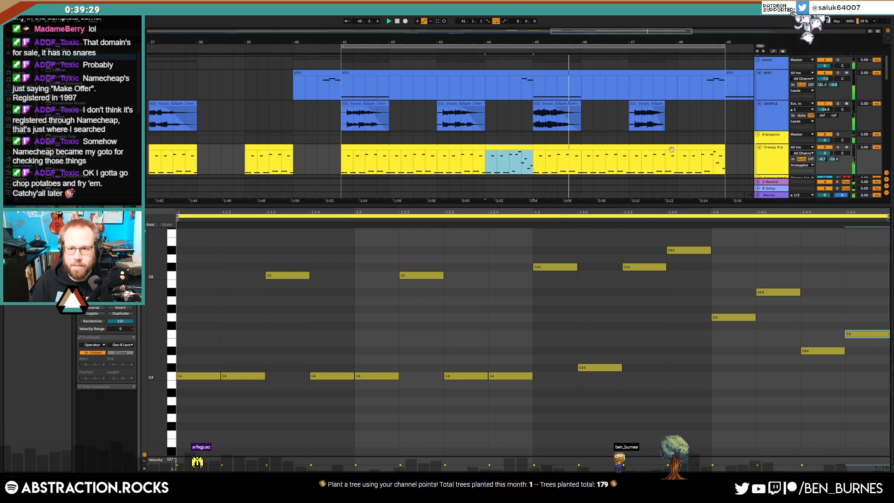
{"action": "left_click", "coordinate": [689, 147]}
{"action": "key", "text": "ctrl+v"}
{"action": "key", "text": "shift+Tab"}
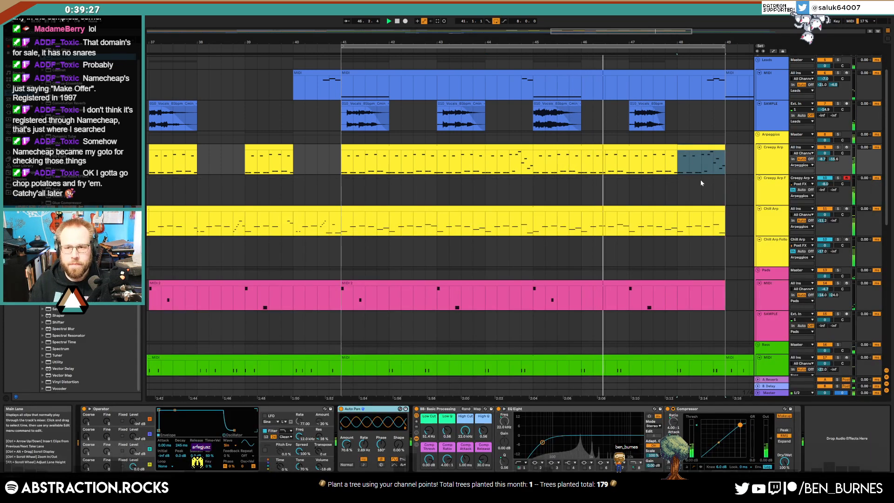
{"action": "key", "text": "shift+Tab"}
{"action": "key", "text": "shift+Tab"}
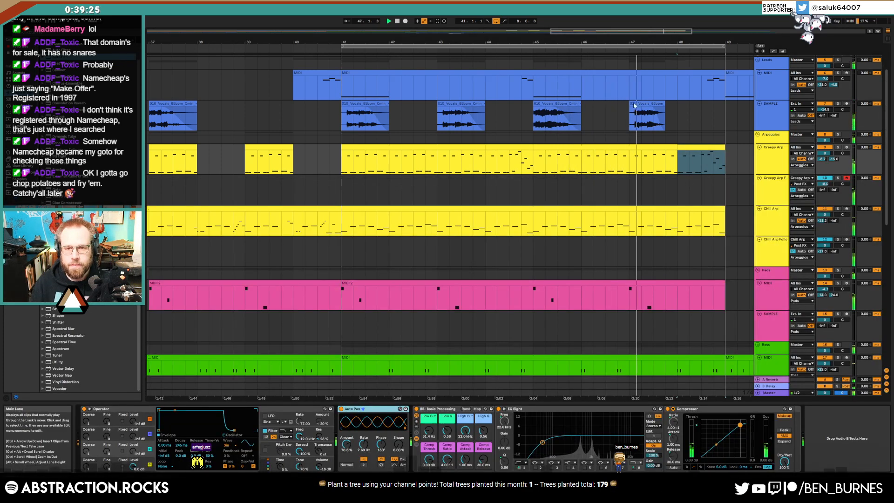
{"action": "left_click_drag", "start_coordinate": [625, 31], "coordinate": [637, 16]}
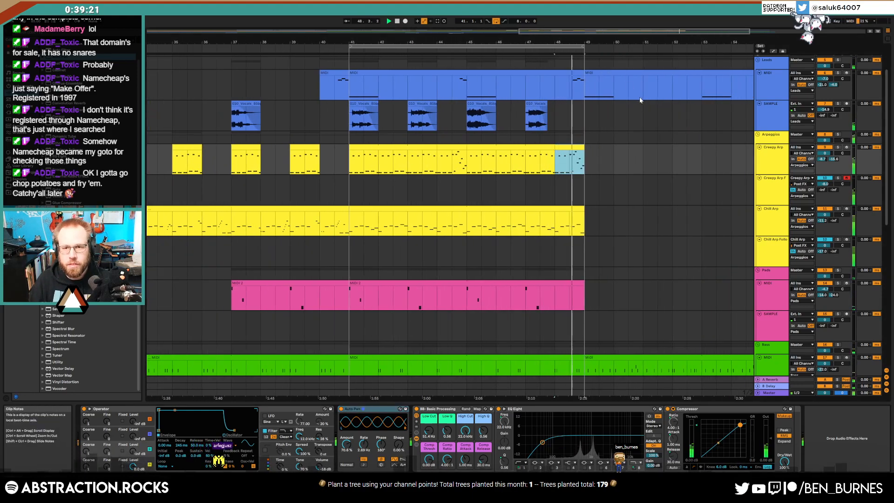
Solo the Creepy Arp and add an Amp effect after the Auto Pan on its follow track.
{"action": "left_click", "coordinate": [838, 147]}
{"action": "left_click", "coordinate": [777, 158]}
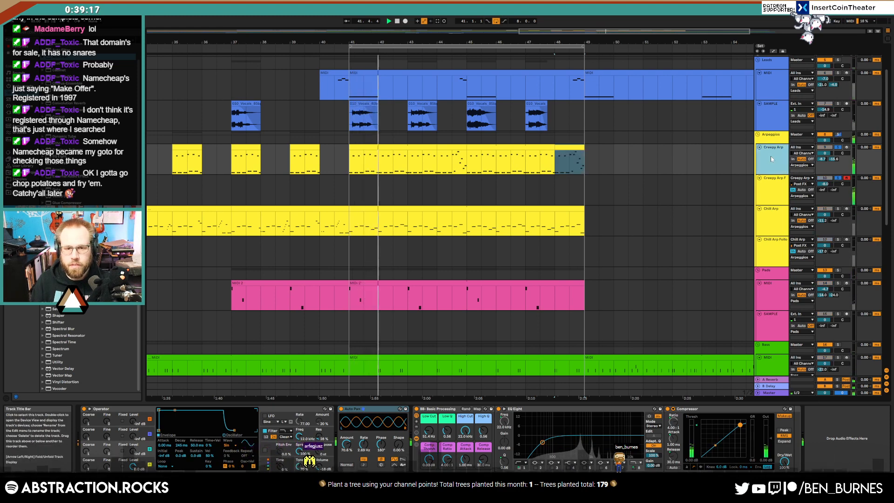
{"action": "left_click", "coordinate": [772, 191]}
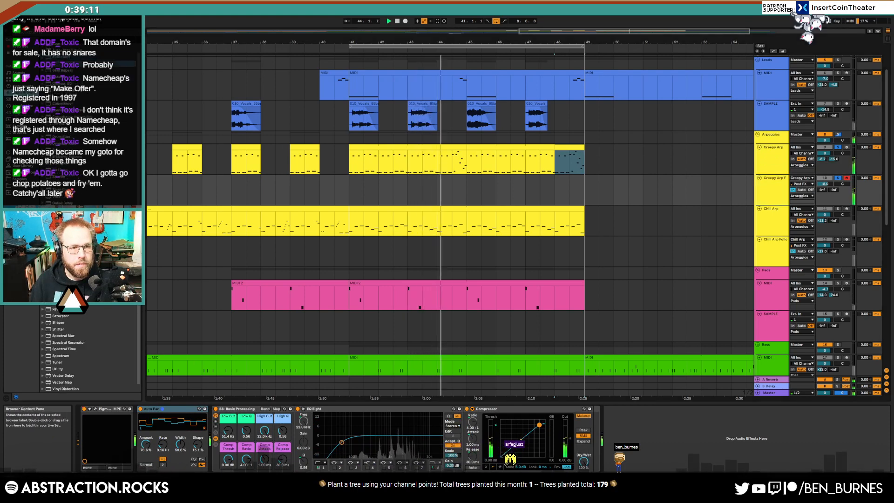
{"action": "left_click_drag", "start_coordinate": [59, 52], "coordinate": [241, 454]}
Try the Amp's Rock, Lead and Heavy types during playback, adjusting its middle, bass and gain.
{"action": "left_click", "coordinate": [257, 448]}
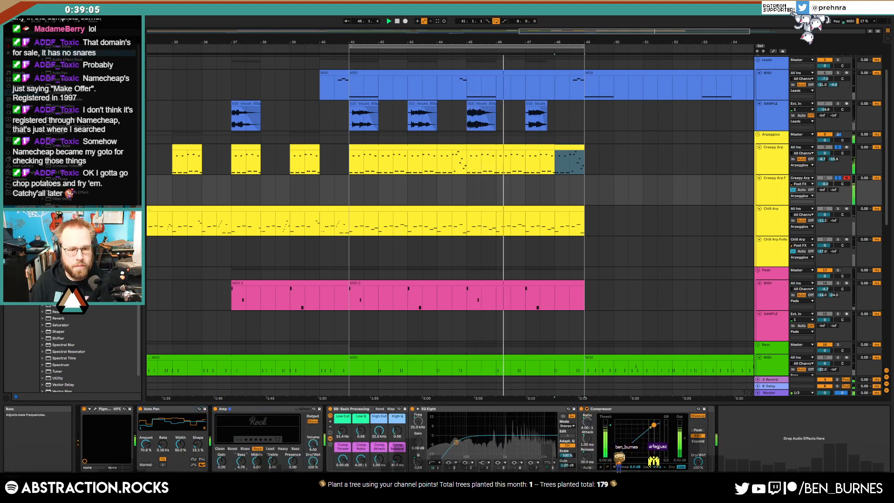
{"action": "left_click", "coordinate": [270, 449]}
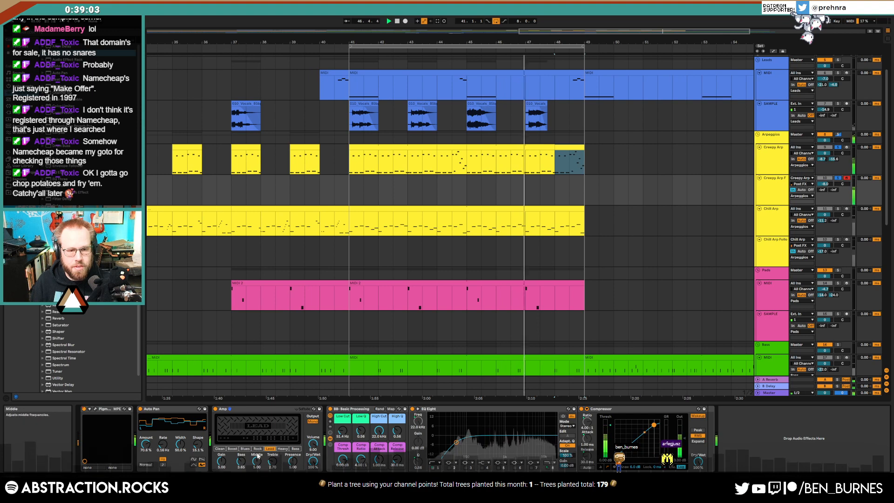
{"action": "left_click_drag", "start_coordinate": [257, 461], "coordinate": [257, 467]}
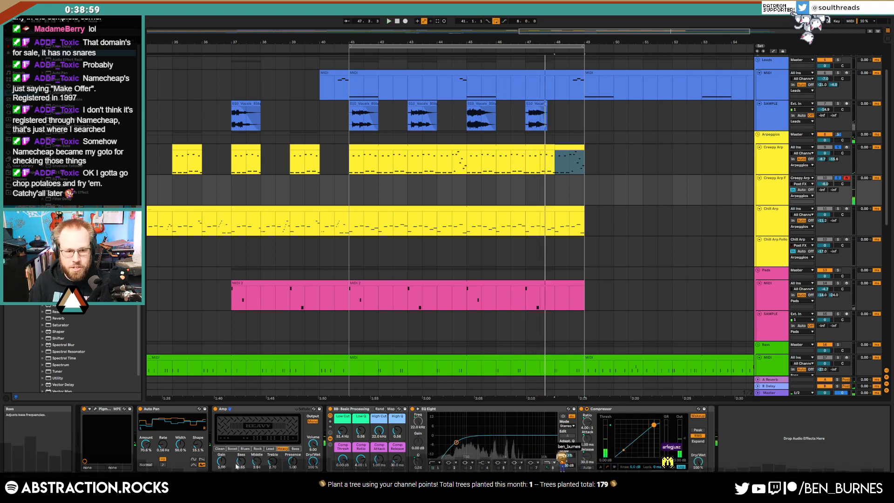
{"action": "left_click_drag", "start_coordinate": [243, 464], "coordinate": [243, 461]}
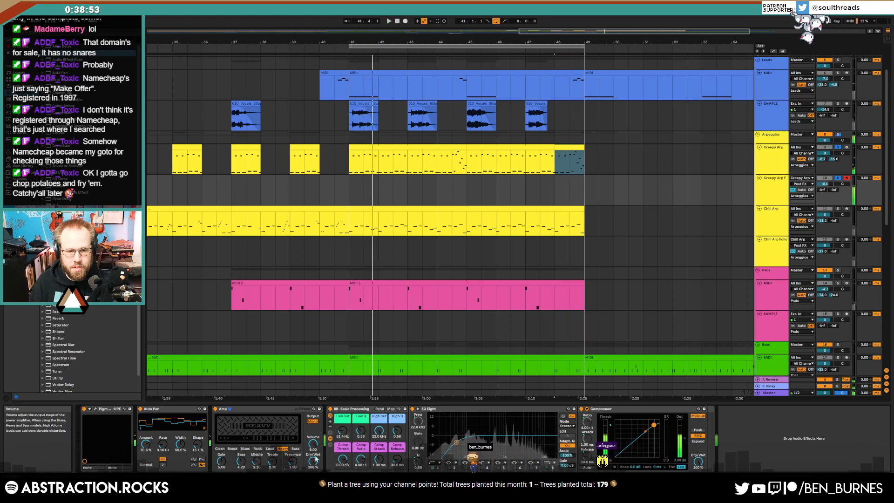
{"action": "key", "text": "space"}
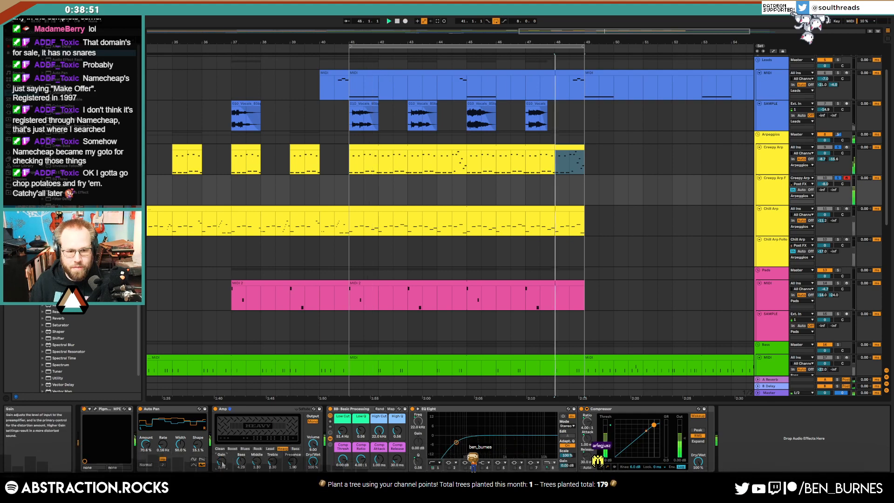
{"action": "left_click_drag", "start_coordinate": [221, 461], "coordinate": [221, 446]}
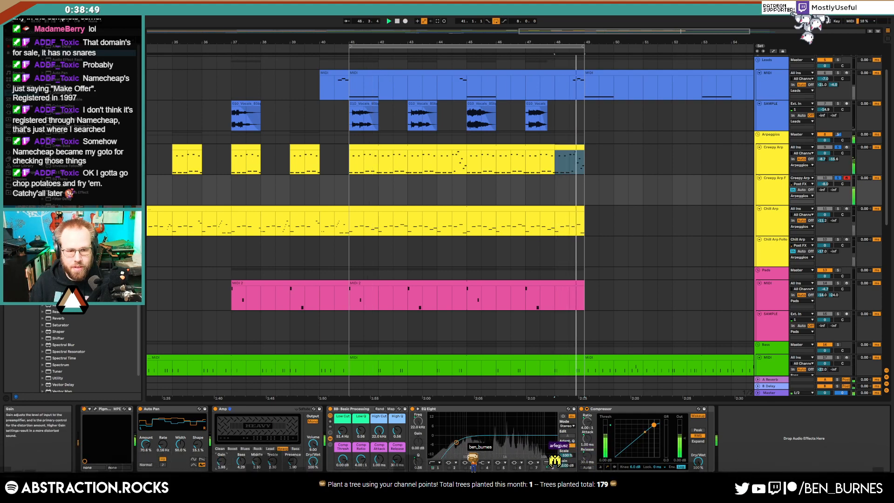
Compare the Amp's Boost and Blues types, settle on Rock and readjust its tone controls.
{"action": "left_click", "coordinate": [232, 449]}
{"action": "left_click", "coordinate": [245, 449]}
{"action": "left_click", "coordinate": [258, 448]}
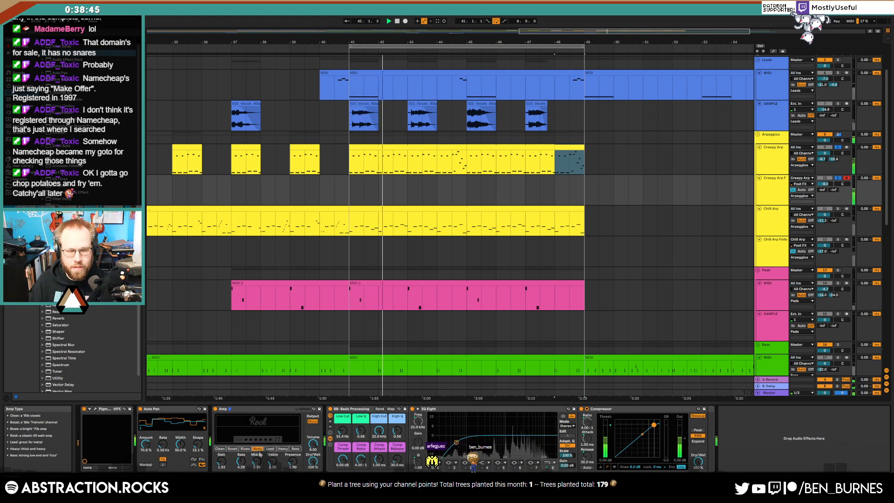
{"action": "left_click_drag", "start_coordinate": [241, 460], "coordinate": [257, 474]}
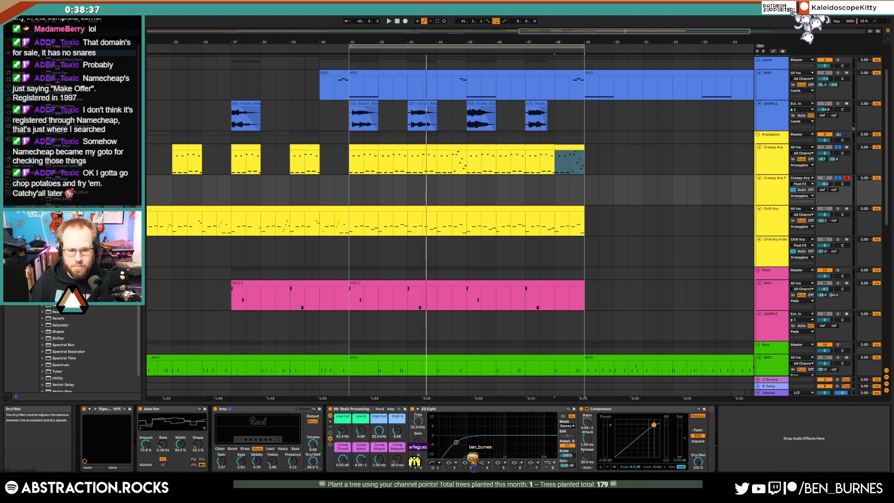
{"action": "key", "text": "space"}
Automate the Amp's Dry/Wet to rise in a curve from 0% at bar 41 to 71.6% at bar 49.
{"action": "left_click_drag", "start_coordinate": [313, 461], "coordinate": [313, 498]}
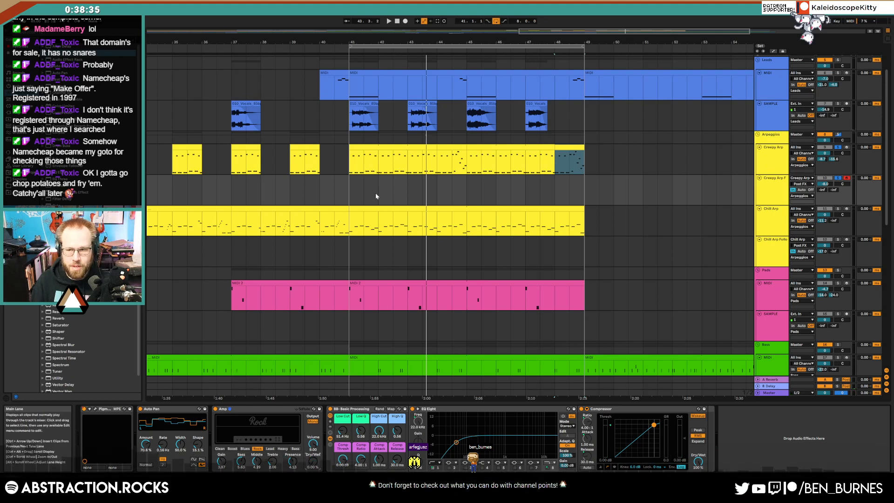
{"action": "key", "text": "a"}
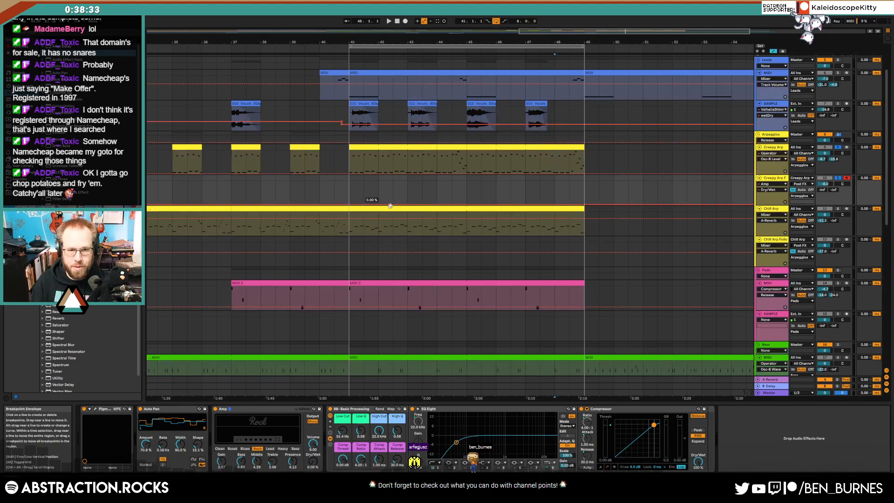
{"action": "left_click_drag", "start_coordinate": [586, 206], "coordinate": [585, 183]}
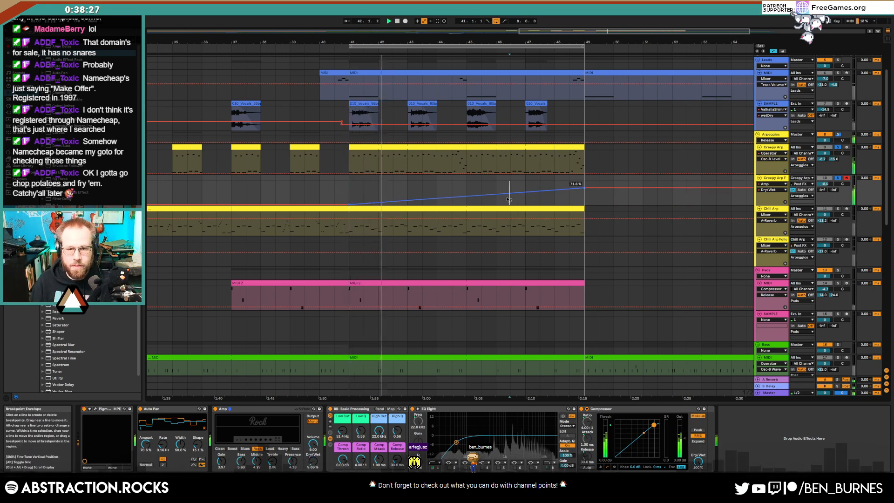
{"action": "left_click_drag", "start_coordinate": [509, 201], "coordinate": [509, 205]}
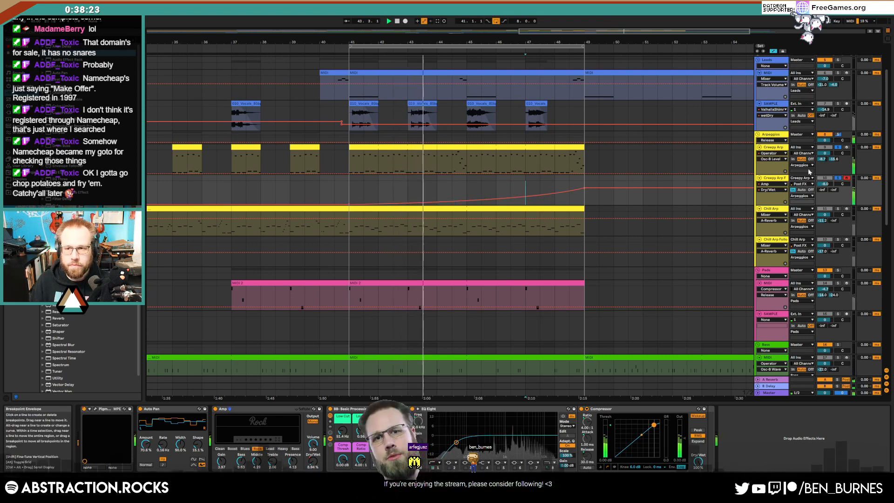
{"action": "key", "text": "a"}
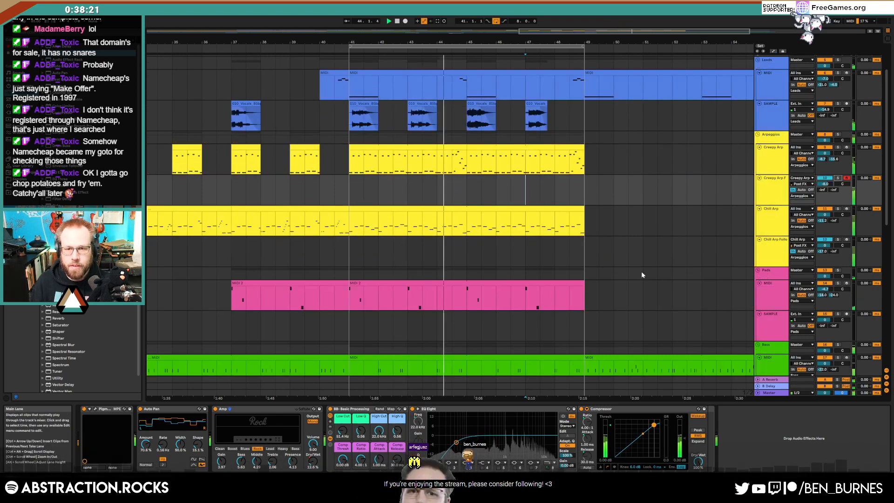
Place the Amp ahead of the Auto Pan on the Creepy Arp follow track and set its output to Mono.
{"action": "left_click_drag", "start_coordinate": [311, 43], "coordinate": [312, 30]}
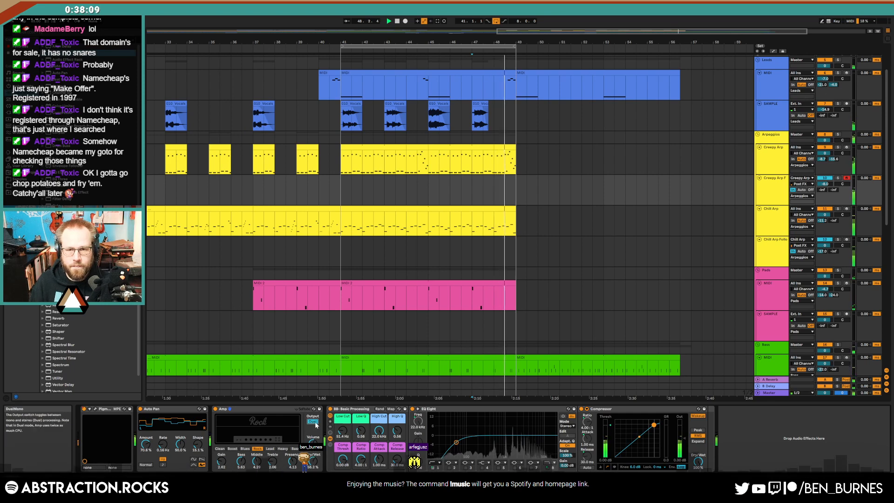
{"action": "left_click_drag", "start_coordinate": [178, 412], "coordinate": [161, 413]}
{"action": "left_click", "coordinate": [237, 421]}
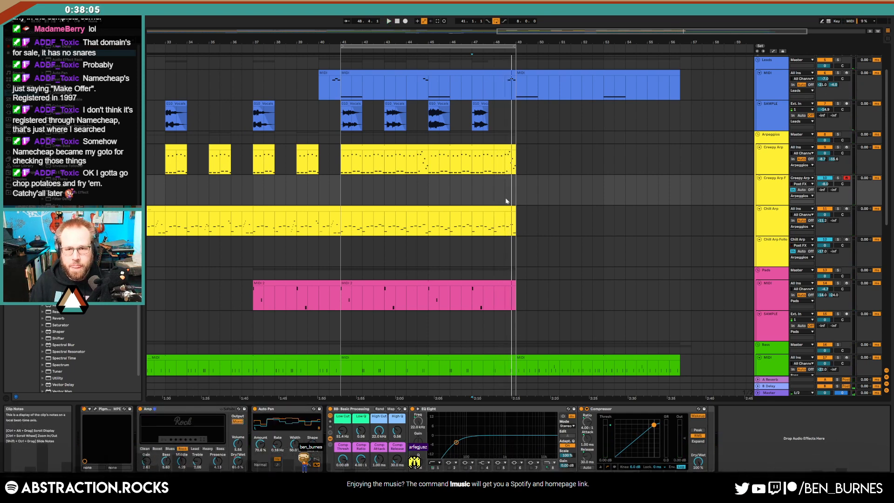
{"action": "key", "text": "space"}
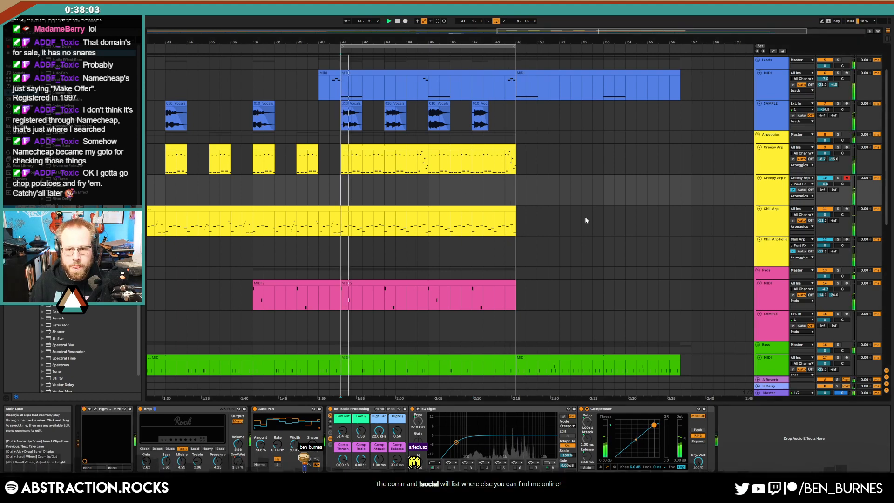
Duplicate the Creepy Arp clips spanning bars 41 to 49 so they also fill bars 49 to 57.
{"action": "left_click", "coordinate": [509, 148]}
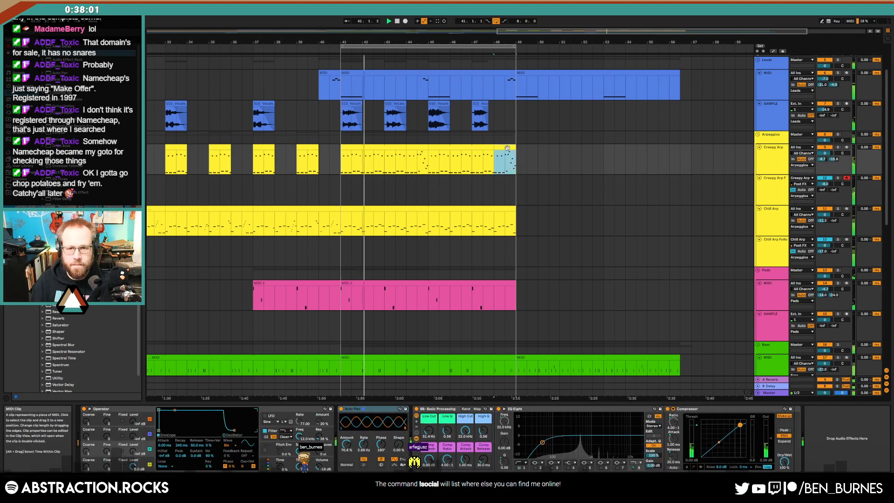
{"action": "left_click", "coordinate": [401, 147], "text": "shift"}
{"action": "key", "text": "ctrl+d"}
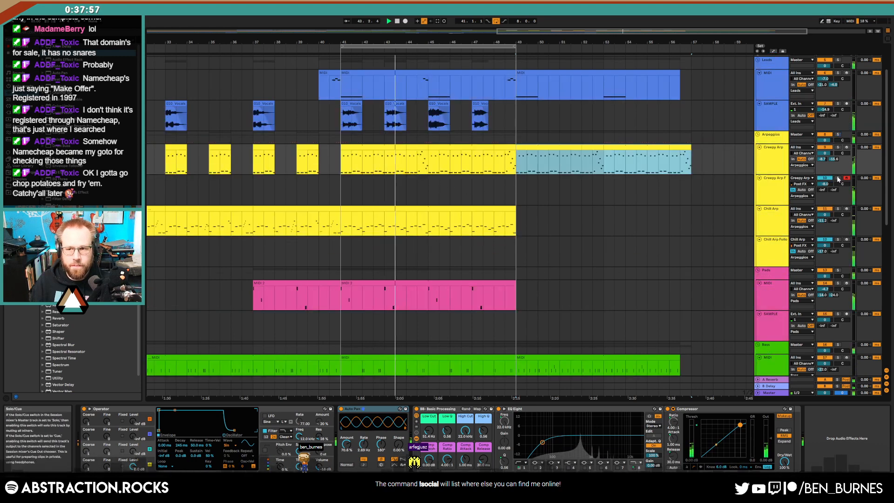
Stretch the follow track's Amp Dry/Wet automation rise so that its peak falls at bar 57.
{"action": "left_click", "coordinate": [766, 189]}
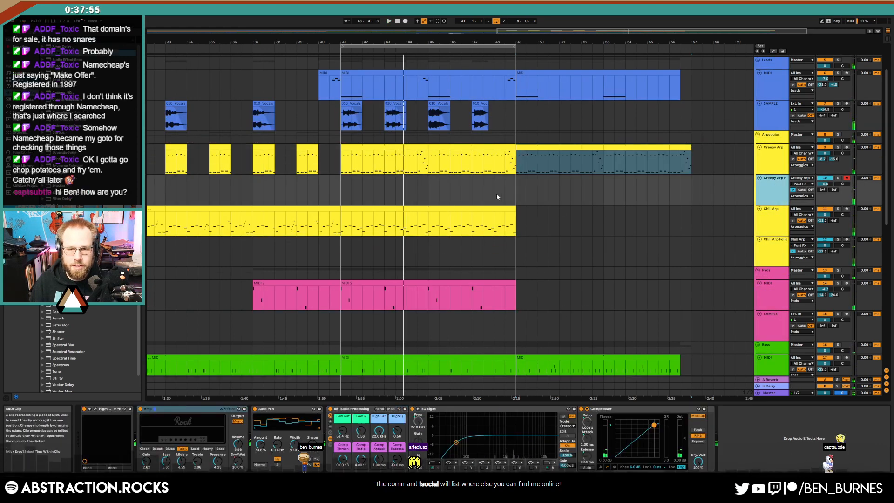
{"action": "left_click", "coordinate": [511, 190]}
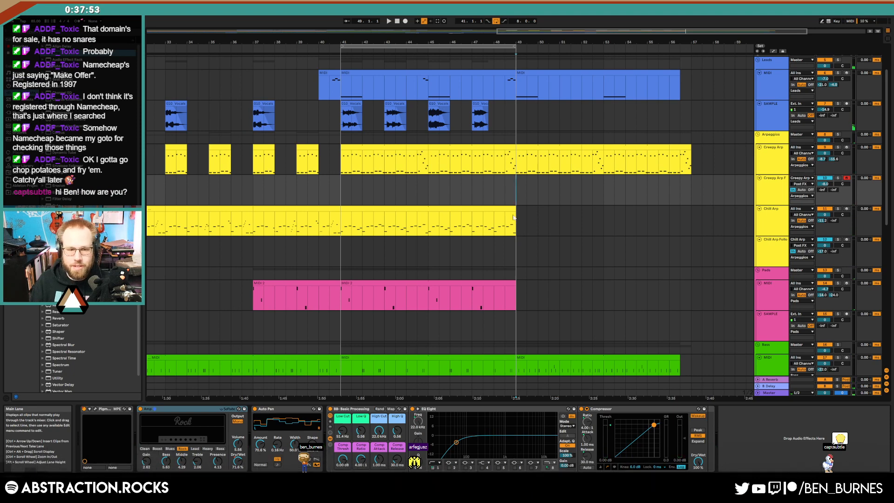
{"action": "key", "text": "a"}
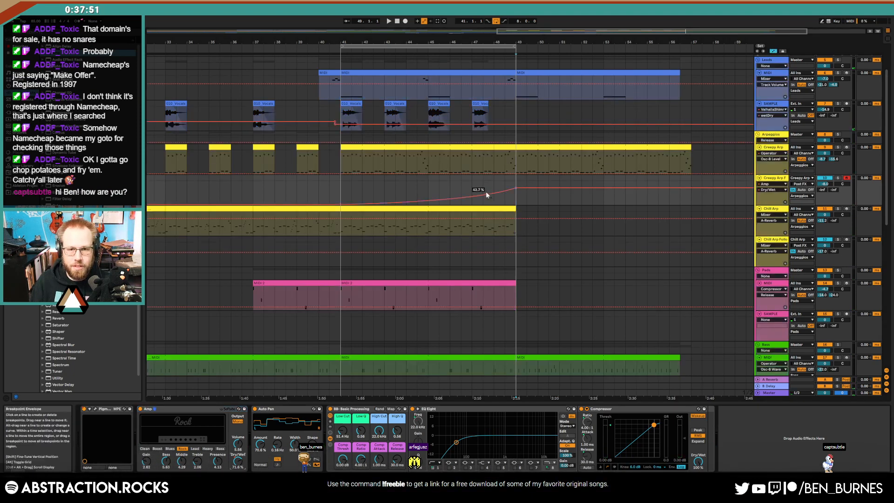
{"action": "left_click_drag", "start_coordinate": [517, 185], "coordinate": [691, 188]}
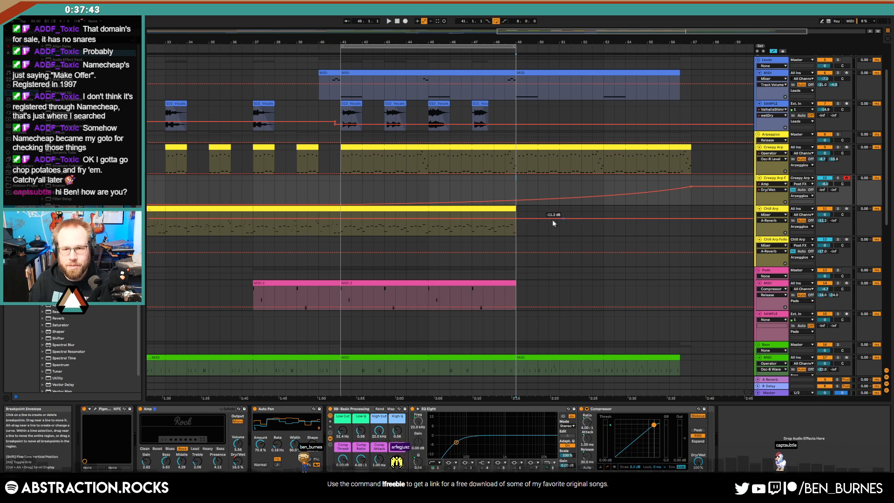
Extend the Chill Arp clip to bar 57 and duplicate the vocal clips of bars 41 to 49 into the following eight bars.
{"action": "left_click_drag", "start_coordinate": [516, 209], "coordinate": [690, 209]}
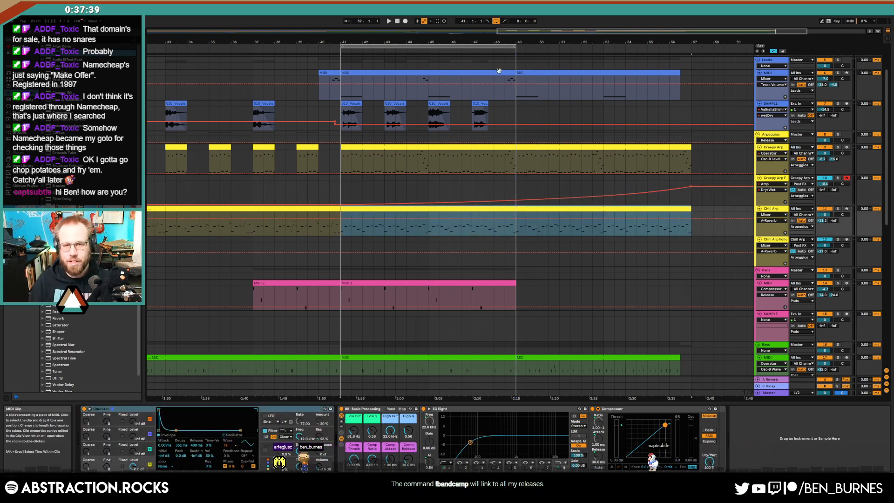
{"action": "key", "text": "a"}
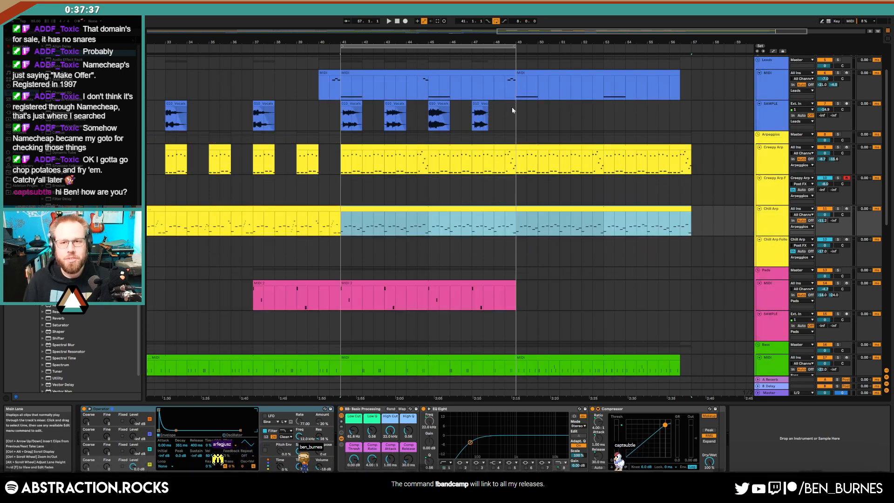
{"action": "left_click_drag", "start_coordinate": [512, 110], "coordinate": [341, 110]}
{"action": "key", "text": "ctrl+d"}
Extend the Pads MIDI clip that starts at bar 41 to bar 57.
{"action": "scroll", "coordinate": [547, 283], "scroll_direction": "down", "scroll_amount": 2}
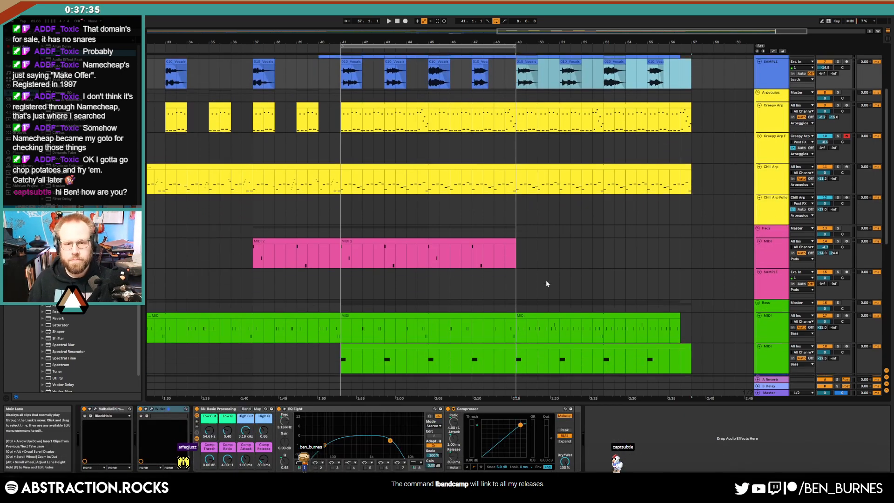
{"action": "left_click", "coordinate": [474, 239]}
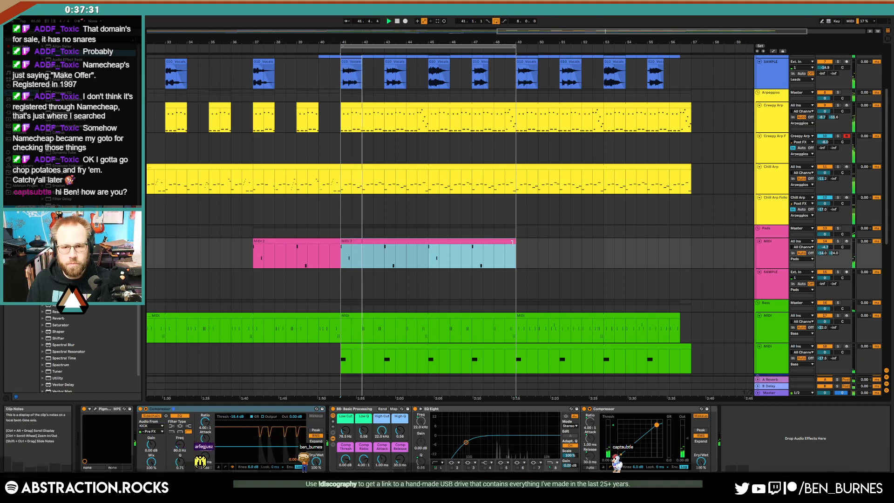
{"action": "left_click_drag", "start_coordinate": [516, 248], "coordinate": [693, 248]}
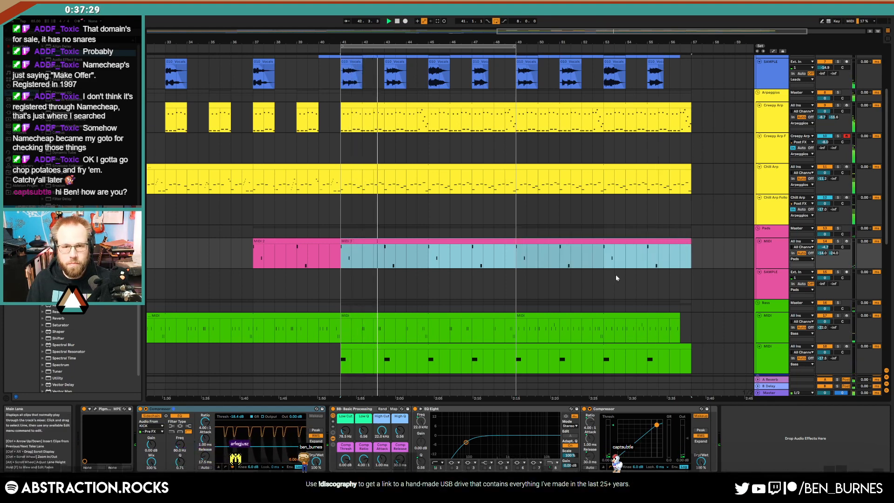
Stop playback and cut the half bar just before bar 45 out of the Chill Arp clip.
{"action": "scroll", "coordinate": [411, 205], "scroll_direction": "up", "scroll_amount": 5}
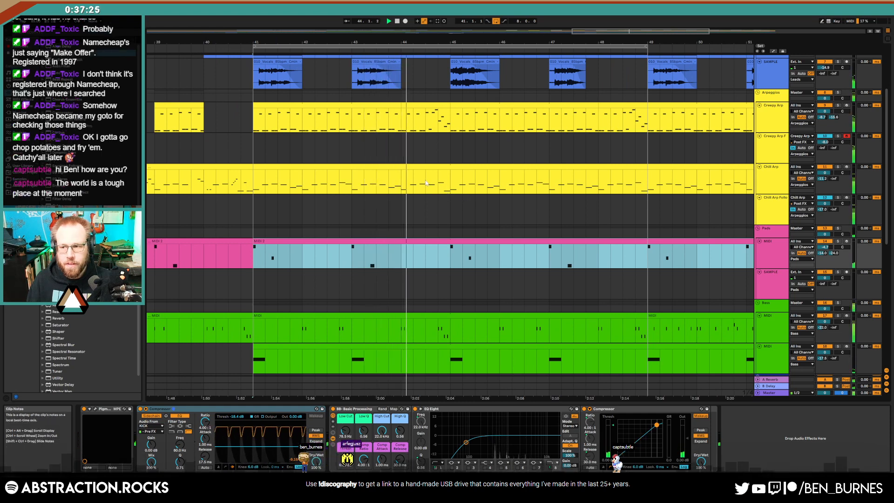
{"action": "key", "text": "space"}
{"action": "left_click_drag", "start_coordinate": [425, 184], "coordinate": [450, 188]}
{"action": "scroll", "coordinate": [430, 317], "scroll_direction": "down", "scroll_amount": 1}
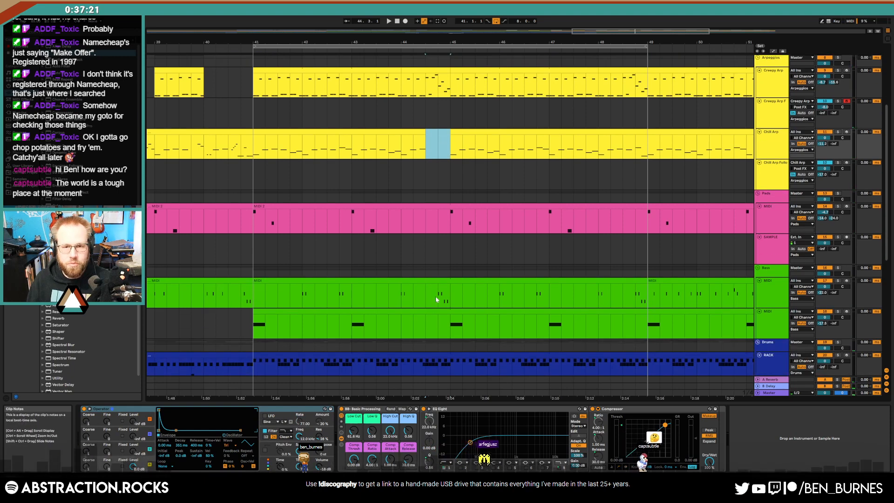
Delete the same half bar before bar 45 from the drum RACK and KICK tracks.
{"action": "scroll", "coordinate": [433, 302], "scroll_direction": "down", "scroll_amount": 1}
{"action": "left_click_drag", "start_coordinate": [426, 326], "coordinate": [450, 328]}
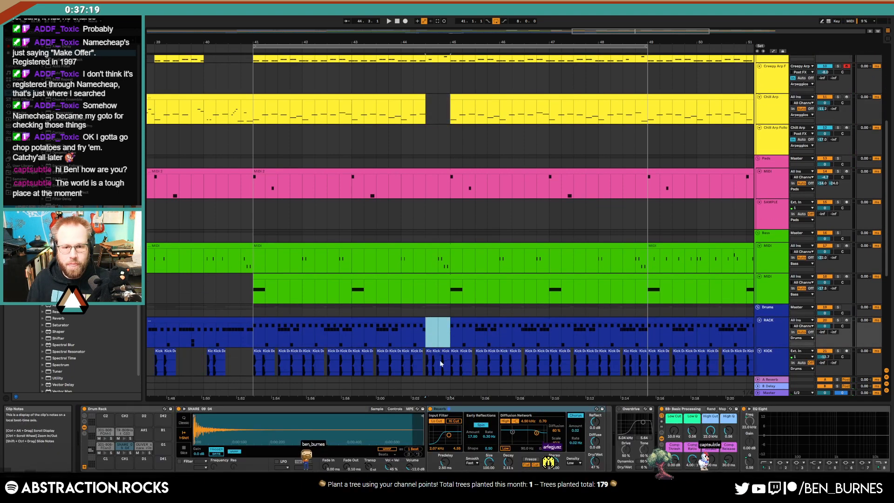
{"action": "key", "text": "Delete"}
{"action": "left_click_drag", "start_coordinate": [425, 364], "coordinate": [449, 364]}
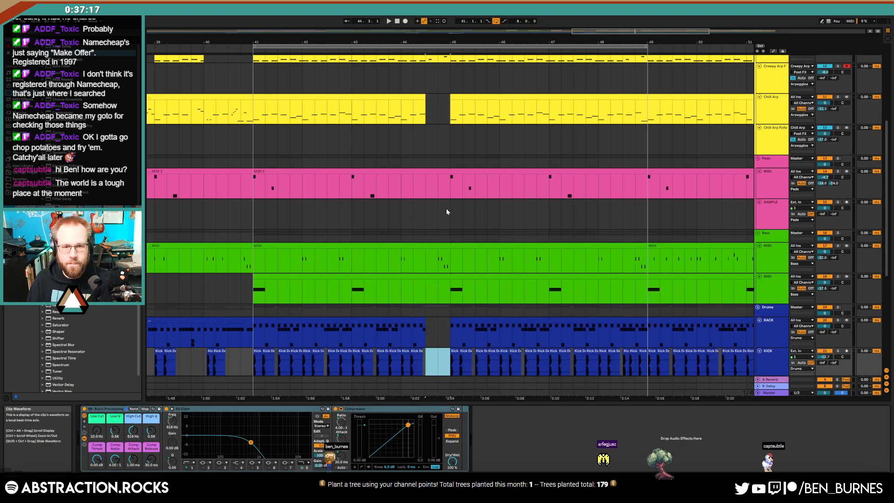
Shorten the Drums MIDI clip that ends at bar 45 by half a bar.
{"action": "scroll", "coordinate": [437, 295], "scroll_direction": "down", "scroll_amount": 1}
{"action": "scroll", "coordinate": [438, 301], "scroll_direction": "down", "scroll_amount": 1}
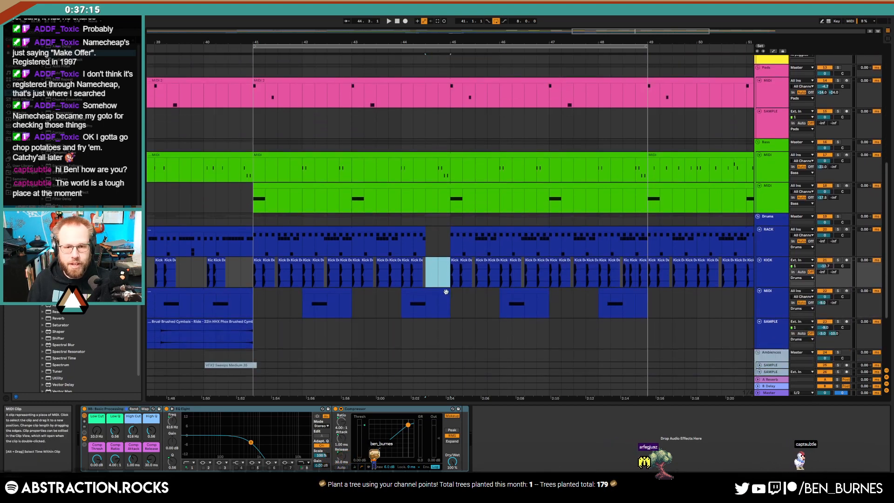
{"action": "left_click_drag", "start_coordinate": [450, 292], "coordinate": [426, 292]}
Select the last quarter bar before bar 45 in the Leads MIDI clip.
{"action": "scroll", "coordinate": [448, 305], "scroll_direction": "up", "scroll_amount": 2}
{"action": "scroll", "coordinate": [446, 304], "scroll_direction": "up", "scroll_amount": 3}
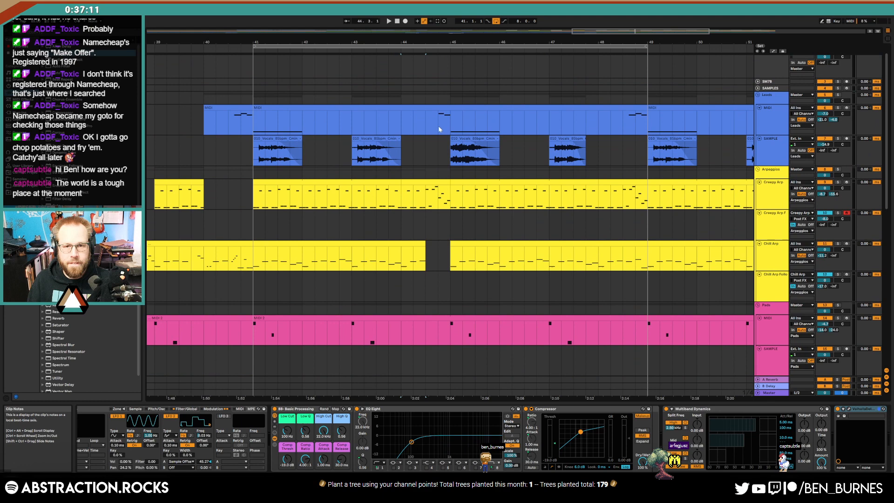
{"action": "left_click", "coordinate": [439, 129]}
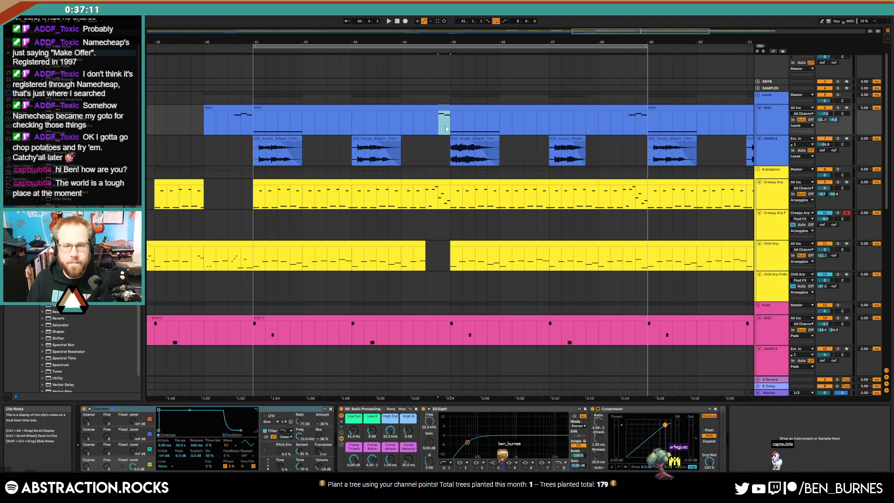
Play the arrangement from 45.3 and turn off looping.
{"action": "left_click", "coordinate": [475, 229]}
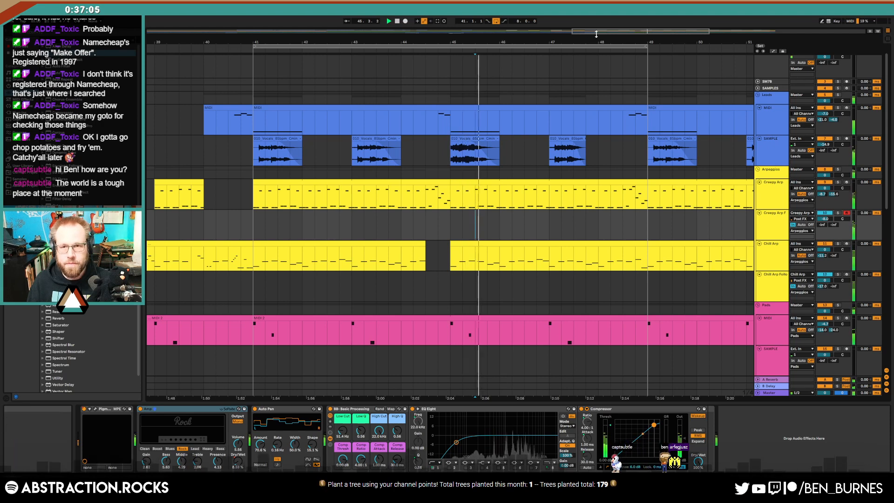
{"action": "left_click", "coordinate": [496, 22]}
{"action": "left_click_drag", "start_coordinate": [496, 43], "coordinate": [454, 44]}
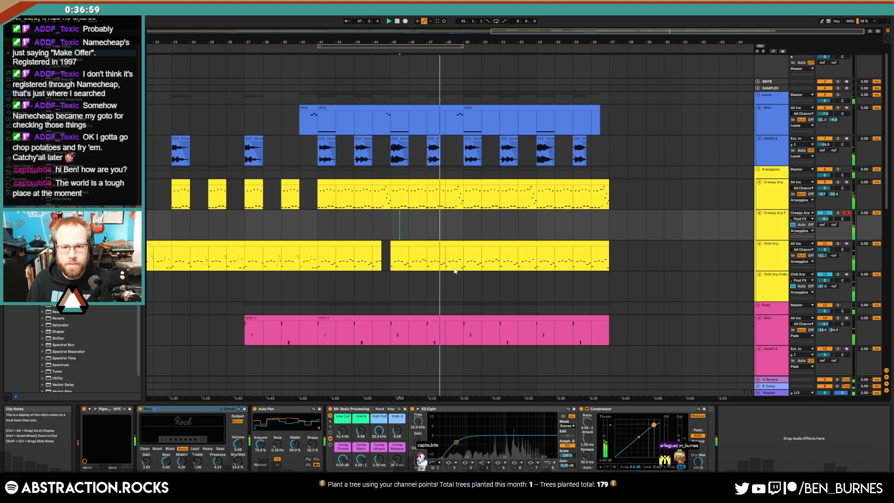
Delete bar 48 from the Chill Arp part.
{"action": "scroll", "coordinate": [456, 271], "scroll_direction": "up", "scroll_amount": 3}
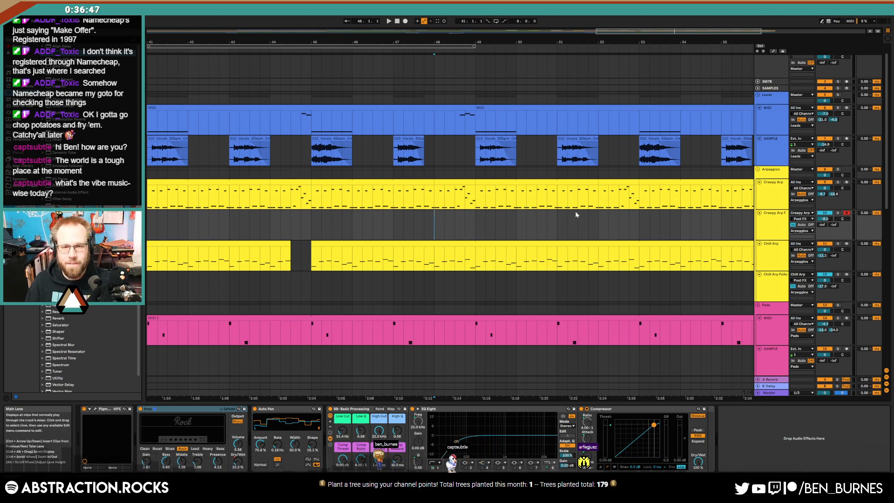
{"action": "left_click", "coordinate": [473, 267]}
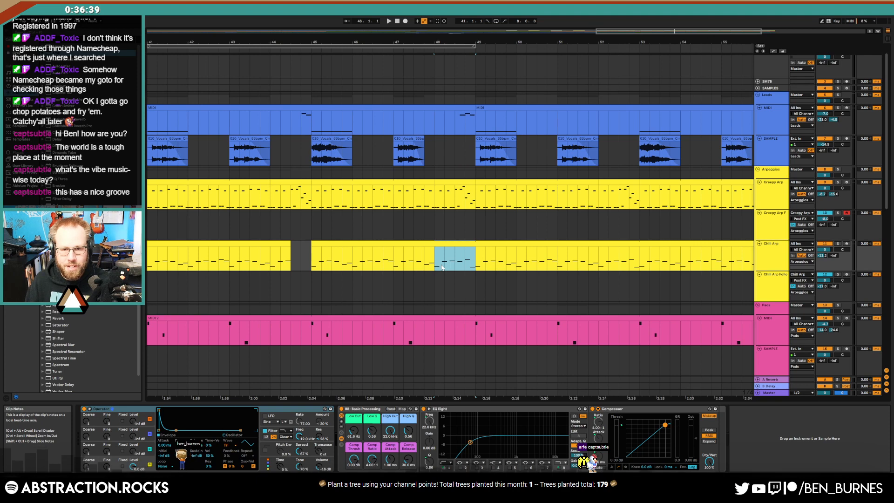
{"action": "key", "text": "Delete"}
{"action": "left_click", "coordinate": [435, 223]}
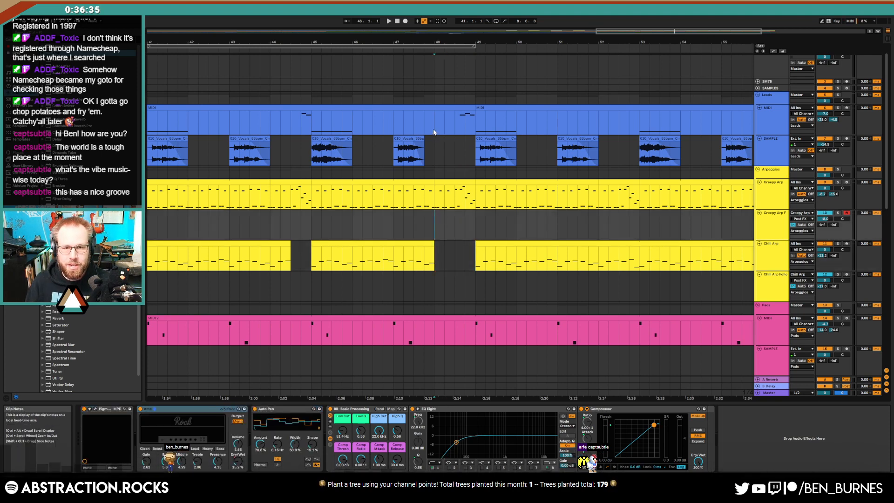
Delete bar 48 from the Leads MIDI track and from the upper Bass MIDI track.
{"action": "scroll", "coordinate": [493, 277], "scroll_direction": "down", "scroll_amount": 5}
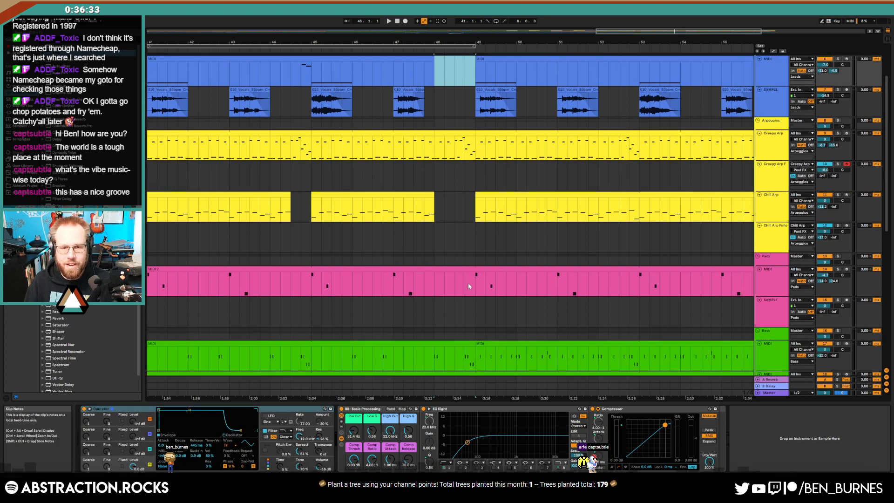
{"action": "left_click_drag", "start_coordinate": [460, 326], "coordinate": [475, 325]}
{"action": "scroll", "coordinate": [473, 324], "scroll_direction": "down", "scroll_amount": 5}
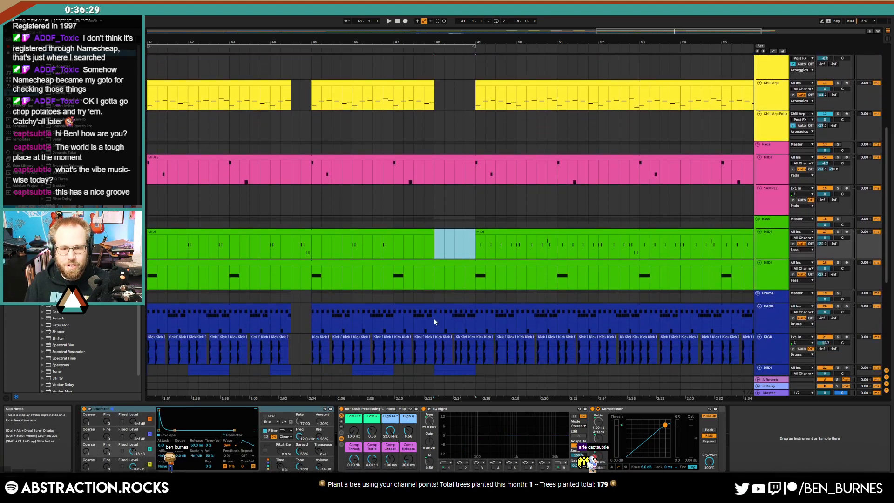
Reduce bar 48 of the drum rack clip to a single SNARE_09_04 hit on beat 2.
{"action": "left_click_drag", "start_coordinate": [434, 319], "coordinate": [474, 322]}
{"action": "double_click", "coordinate": [459, 304]}
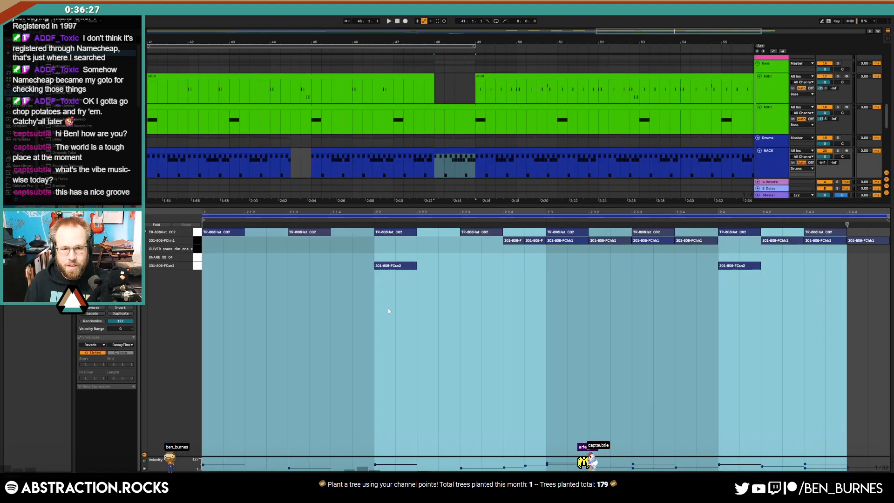
{"action": "left_click_drag", "start_coordinate": [211, 246], "coordinate": [859, 232]}
{"action": "key", "text": "Delete"}
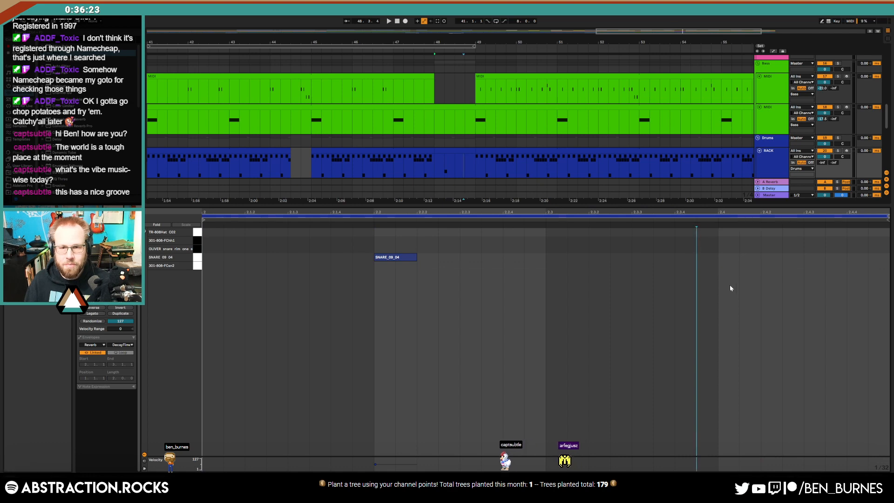
{"action": "key", "text": "shift+Tab"}
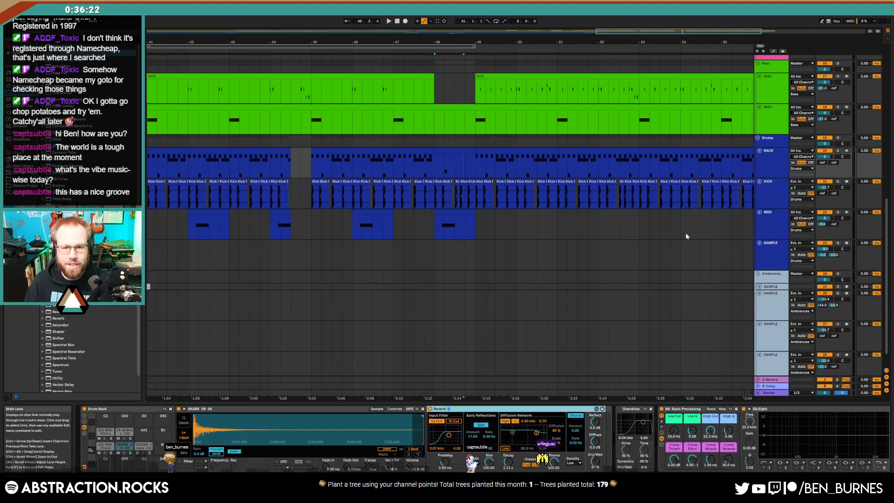
Delete the kicks in the middle of bar 48 and the Drums MIDI clip in that bar.
{"action": "left_click", "coordinate": [439, 197]}
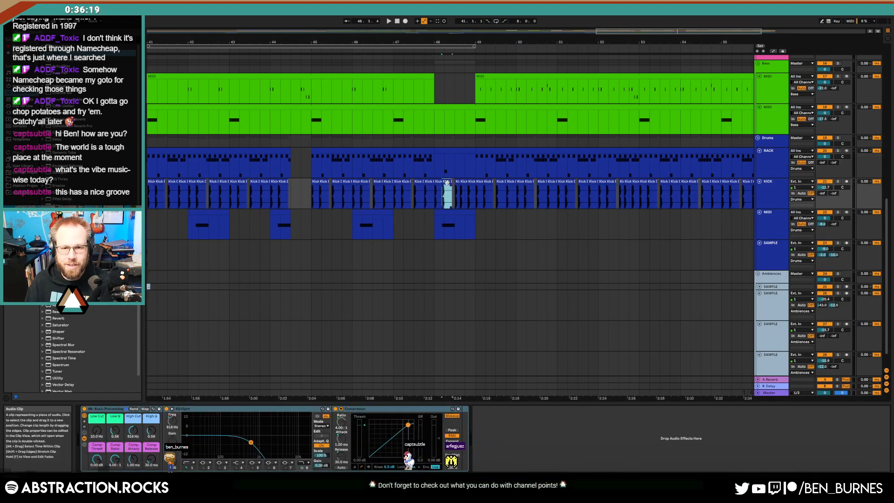
{"action": "key", "text": "Delete"}
{"action": "left_click", "coordinate": [457, 214]}
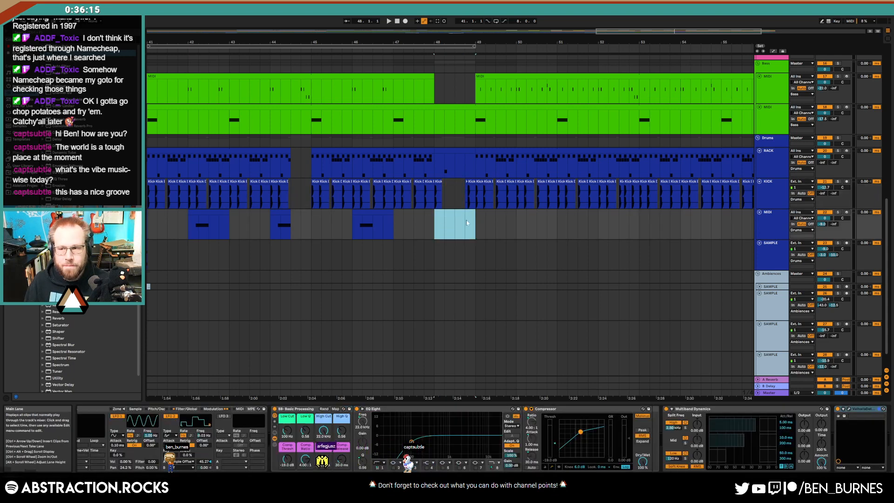
{"action": "scroll", "coordinate": [468, 222], "scroll_direction": "up", "scroll_amount": 2}
{"action": "key", "text": "Delete"}
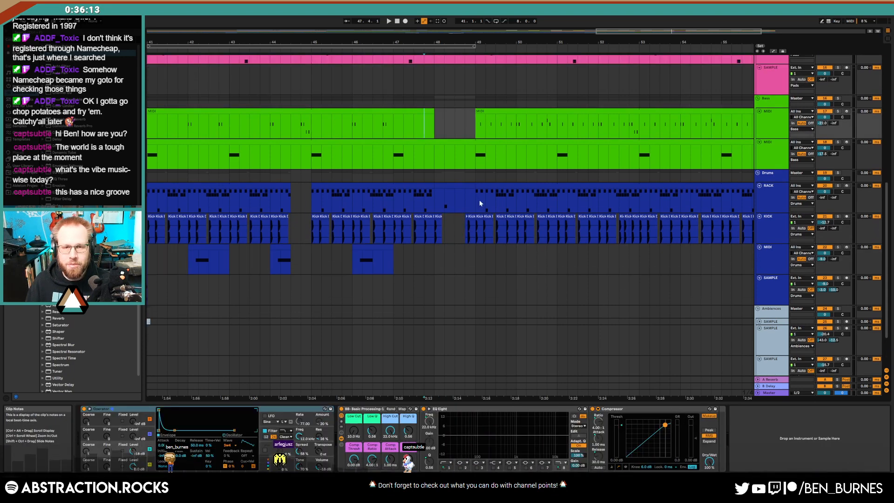
Automate the Pigments device on the track below Creepy Arp to switch off during bar 48, and hide the automation view.
{"action": "scroll", "coordinate": [479, 210], "scroll_direction": "up", "scroll_amount": 10}
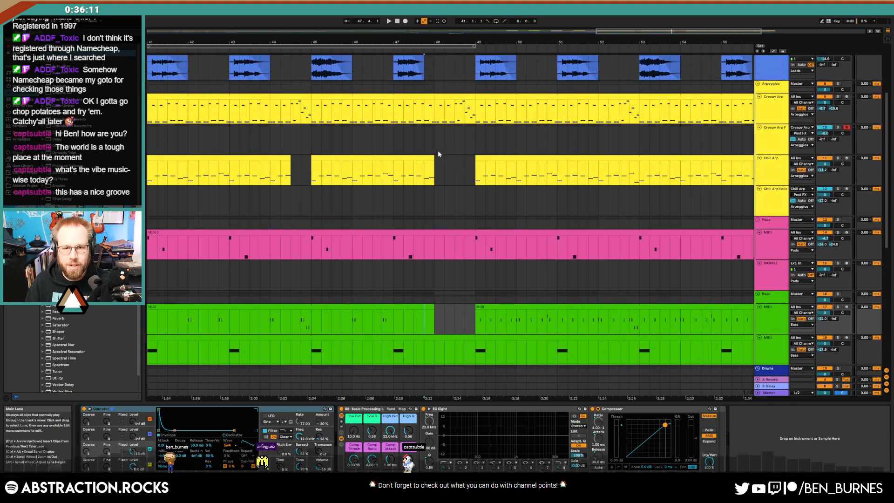
{"action": "left_click", "coordinate": [436, 144]}
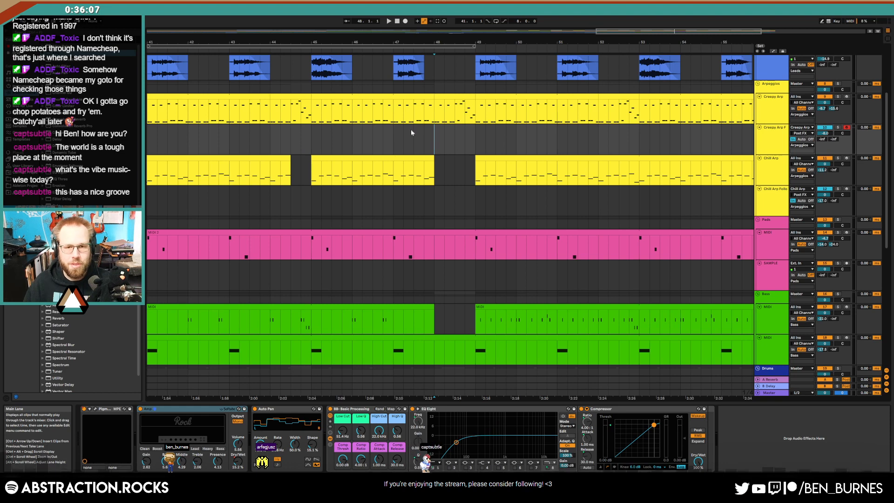
{"action": "key", "text": "a"}
{"action": "right_click", "coordinate": [84, 409]}
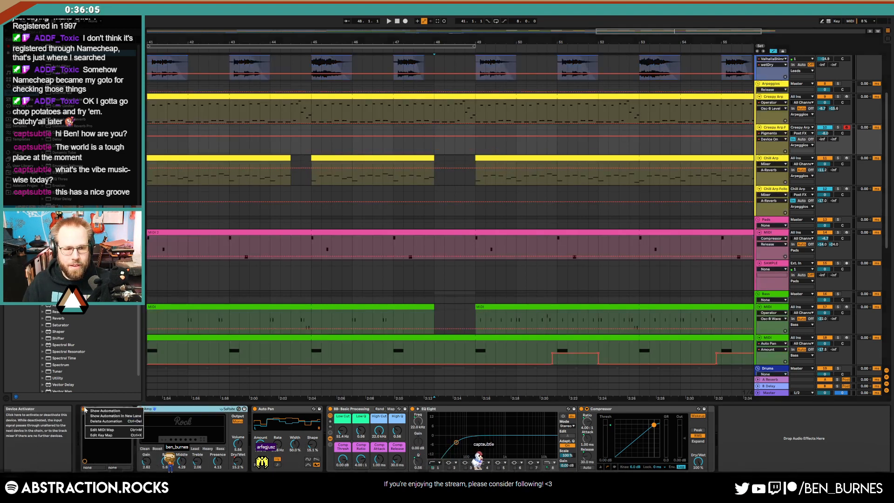
{"action": "left_click", "coordinate": [440, 146]}
{"action": "left_click_drag", "start_coordinate": [437, 144], "coordinate": [462, 142]}
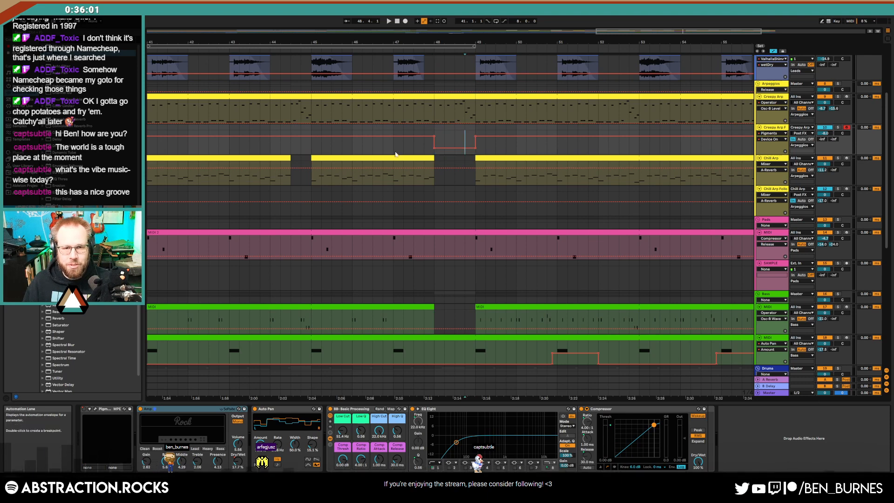
{"action": "key", "text": "space"}
{"action": "key", "text": "space"}
{"action": "key", "text": "w"}
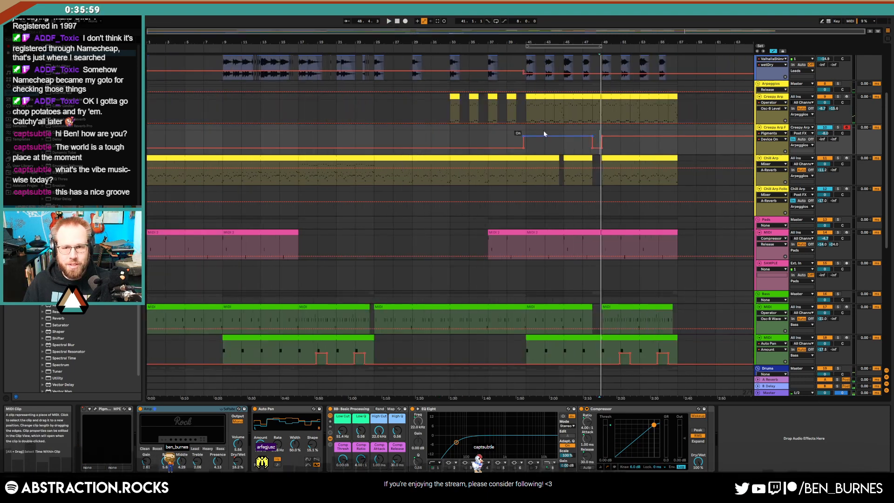
{"action": "key", "text": "a"}
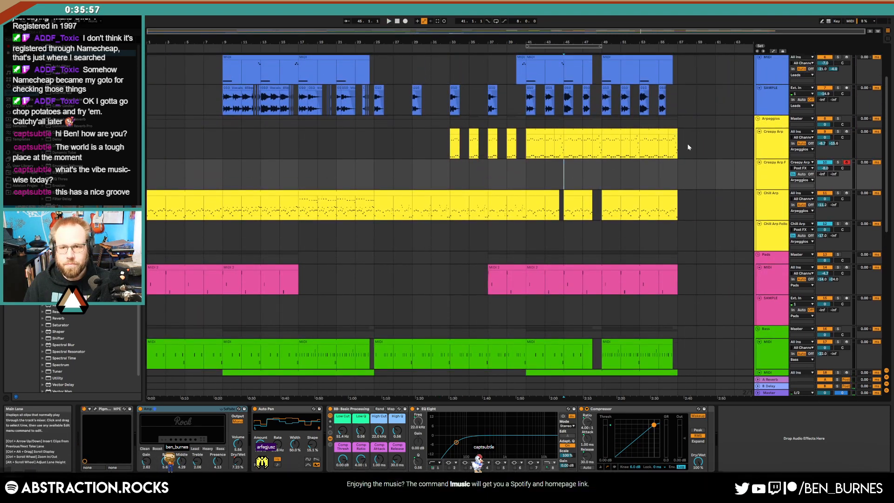
Copy the half-bar Leads MIDI phrase at 44.3 to 52.3, right before bar 53.
{"action": "scroll", "coordinate": [687, 148], "scroll_direction": "up", "scroll_amount": 5}
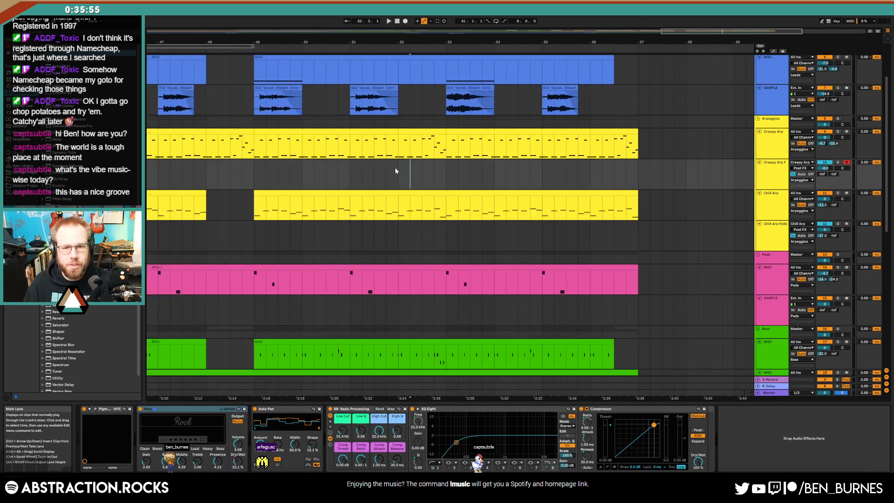
{"action": "scroll", "coordinate": [457, 182], "scroll_direction": "up", "scroll_amount": 3}
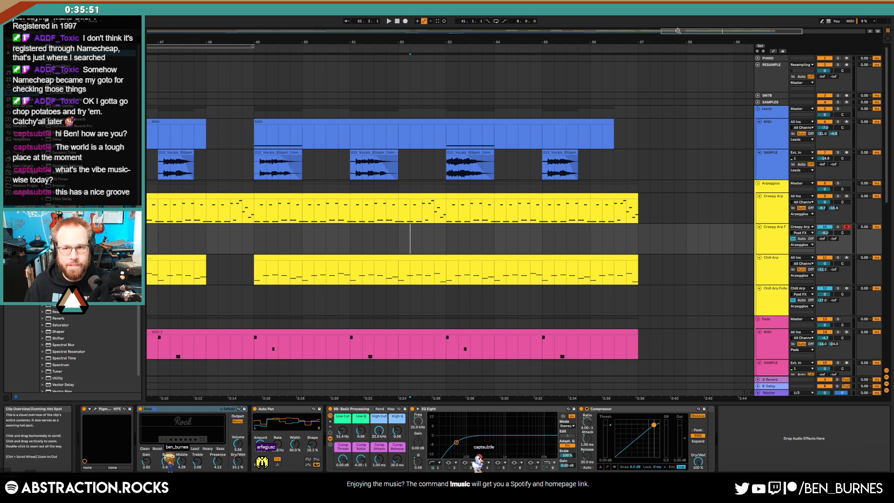
{"action": "scroll", "coordinate": [677, 31], "scroll_direction": "down", "scroll_amount": 3}
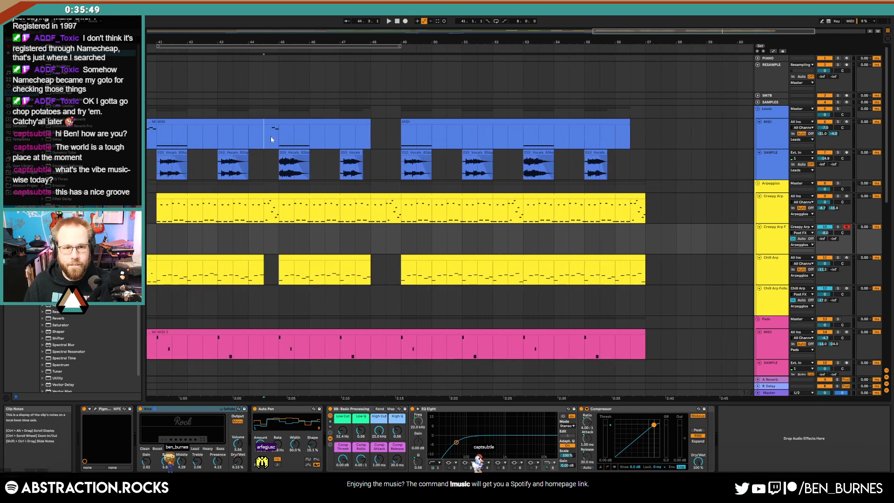
{"action": "left_click_drag", "start_coordinate": [271, 139], "coordinate": [278, 139]}
{"action": "left_click_drag", "start_coordinate": [507, 133], "coordinate": [526, 134]}
{"action": "scroll", "coordinate": [516, 233], "scroll_direction": "up", "scroll_amount": 3}
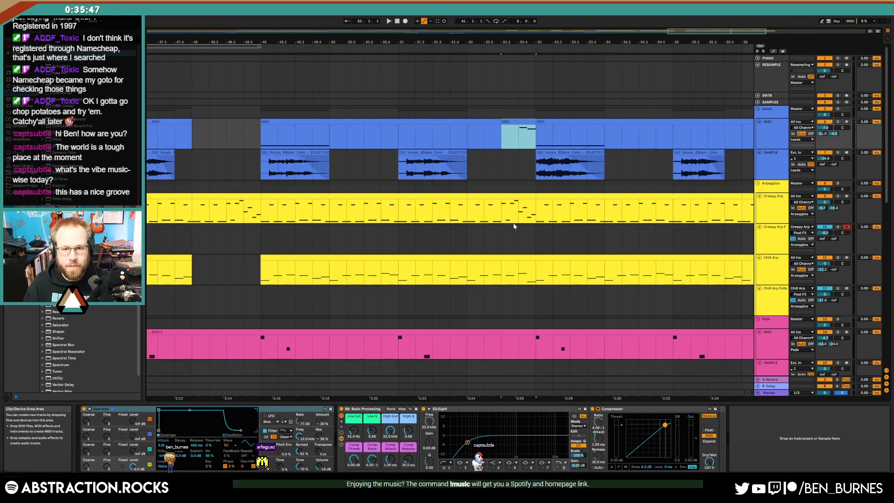
Cut the Creepy Arp clip back to just after 52.3, leaving a gap up to bar 53.
{"action": "left_click_drag", "start_coordinate": [532, 198], "coordinate": [502, 195]}
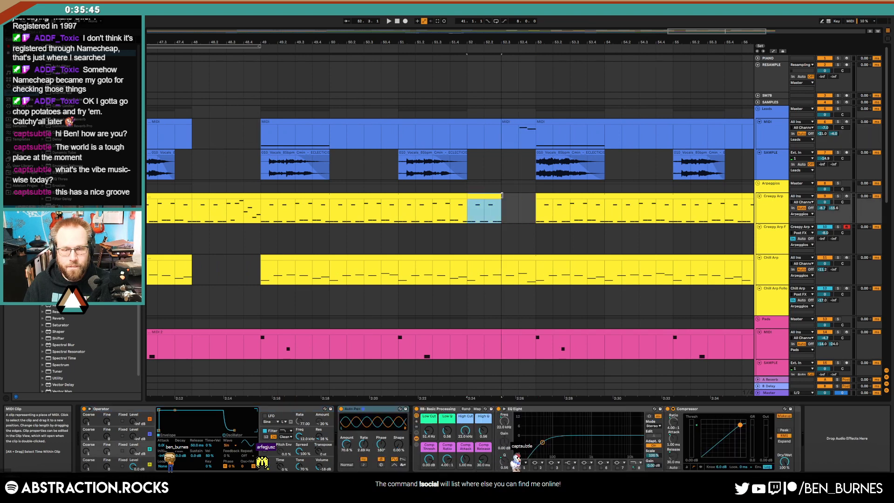
{"action": "scroll", "coordinate": [502, 196], "scroll_direction": "up", "scroll_amount": 3}
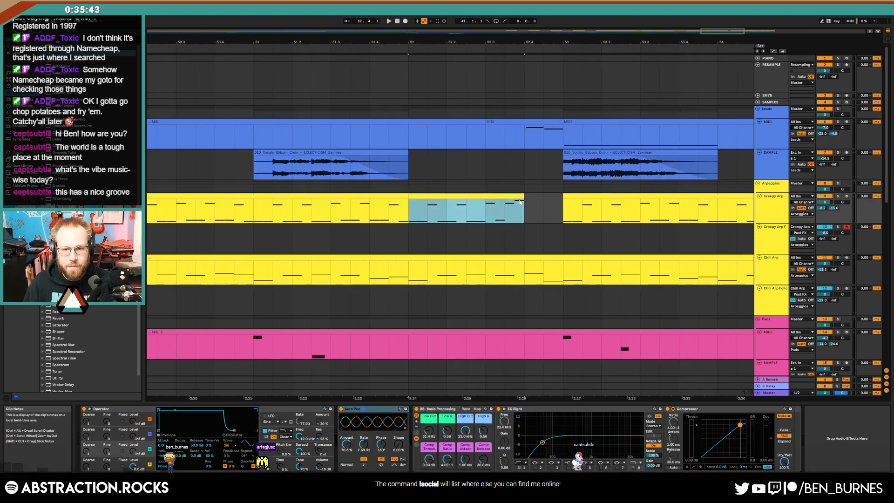
{"action": "left_click_drag", "start_coordinate": [525, 212], "coordinate": [508, 216]}
{"action": "scroll", "coordinate": [505, 219], "scroll_direction": "down", "scroll_amount": 1}
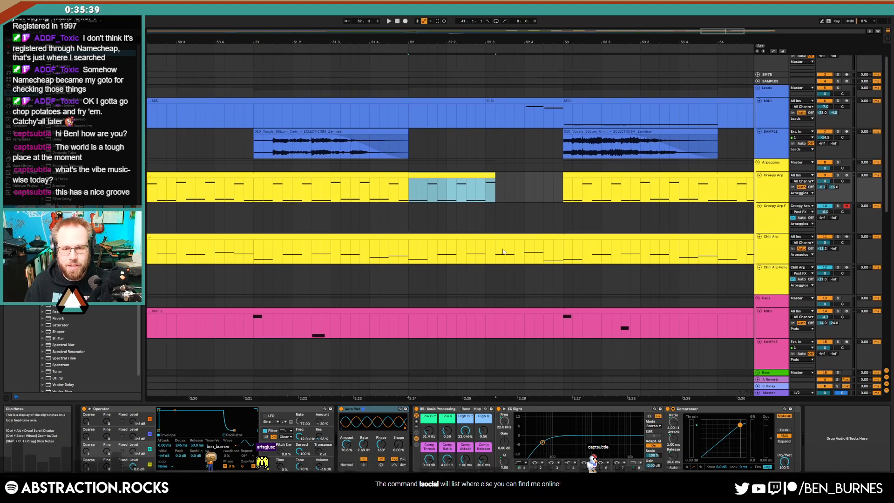
Delete the Chill Arp from 52.4 and the upper Bass MIDI part from 52.3, both up to bar 53.
{"action": "left_click_drag", "start_coordinate": [525, 257], "coordinate": [561, 259]}
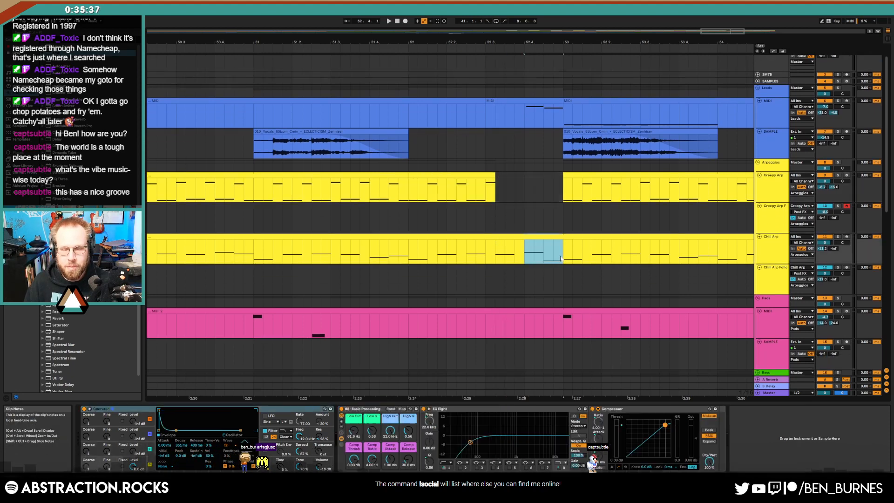
{"action": "left_click", "coordinate": [535, 259]}
{"action": "scroll", "coordinate": [531, 252], "scroll_direction": "down", "scroll_amount": 5}
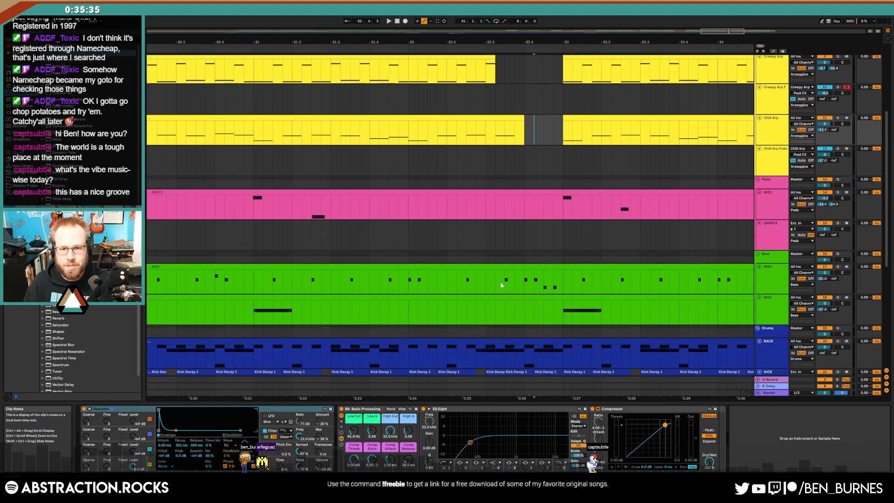
{"action": "mouse_move", "coordinate": [562, 281]}
{"action": "left_mouse_down"}
{"action": "mouse_move", "coordinate": [475, 281]}
{"action": "mouse_move", "coordinate": [563, 305]}
{"action": "left_mouse_up"}
{"action": "scroll", "coordinate": [488, 280], "scroll_direction": "down", "scroll_amount": 2}
{"action": "key", "text": "Delete"}
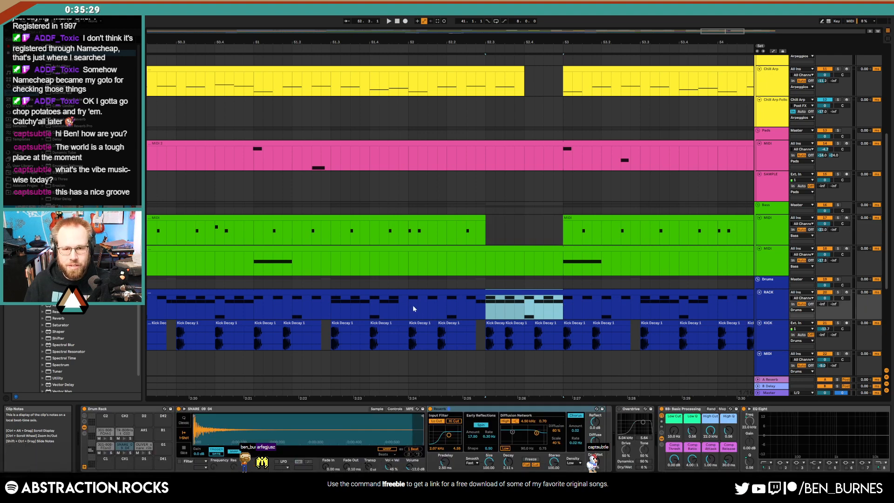
Remove the hi-hat notes from the second half of bar 52 in the drum rack, keeping the snare on beat 4.
{"action": "left_click_drag", "start_coordinate": [409, 306], "coordinate": [557, 306]}
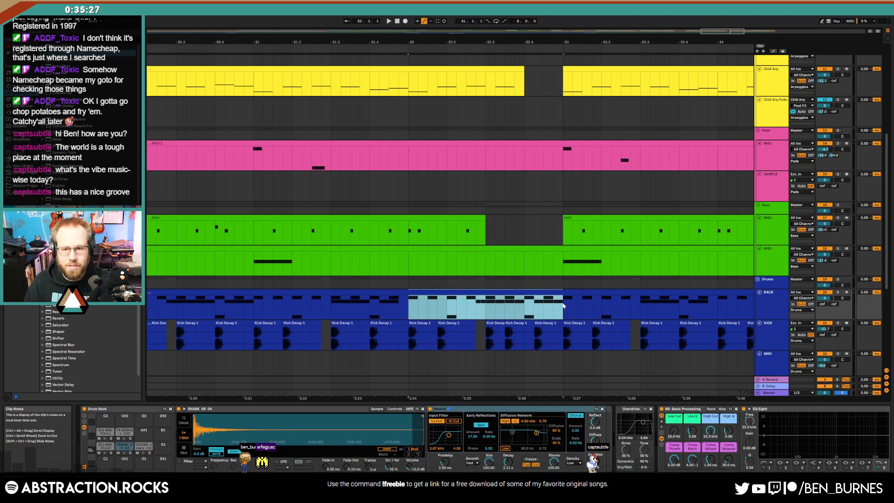
{"action": "double_click", "coordinate": [549, 291]}
{"action": "left_click", "coordinate": [751, 266]}
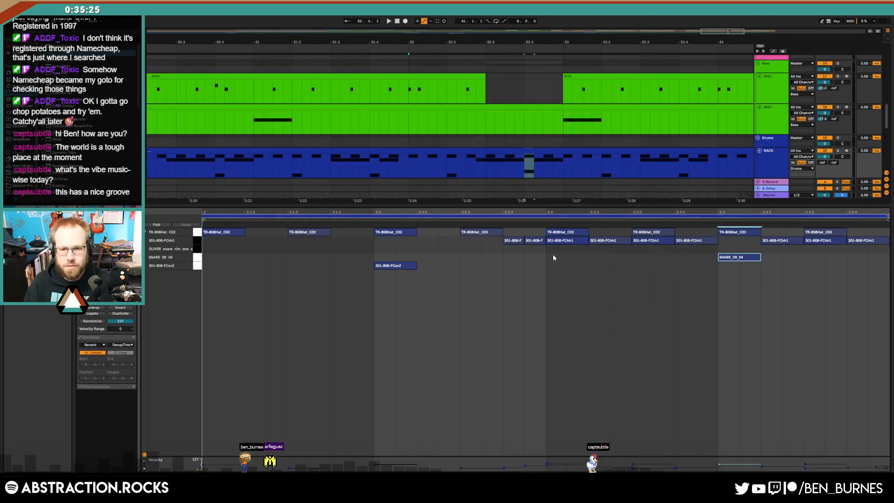
{"action": "left_click_drag", "start_coordinate": [518, 233], "coordinate": [872, 232]}
{"action": "key", "text": "Delete"}
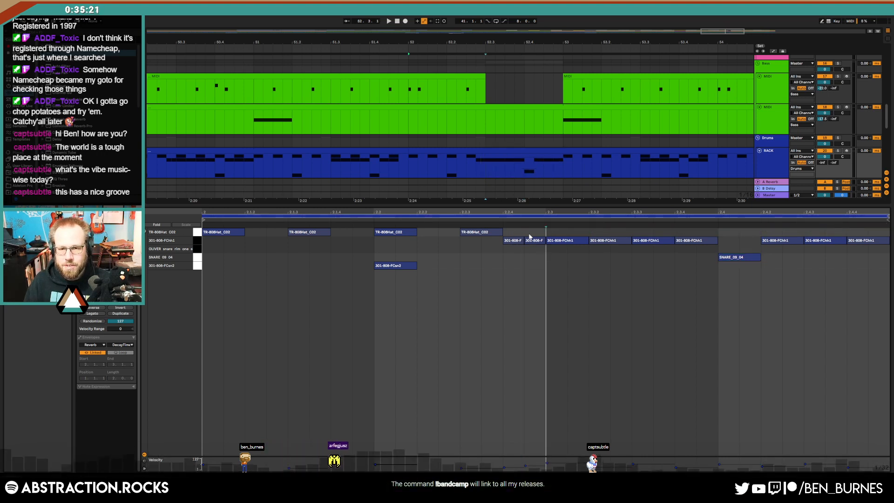
{"action": "left_click_drag", "start_coordinate": [515, 230], "coordinate": [874, 242]}
{"action": "key", "text": "Delete"}
{"action": "left_click", "coordinate": [801, 245]}
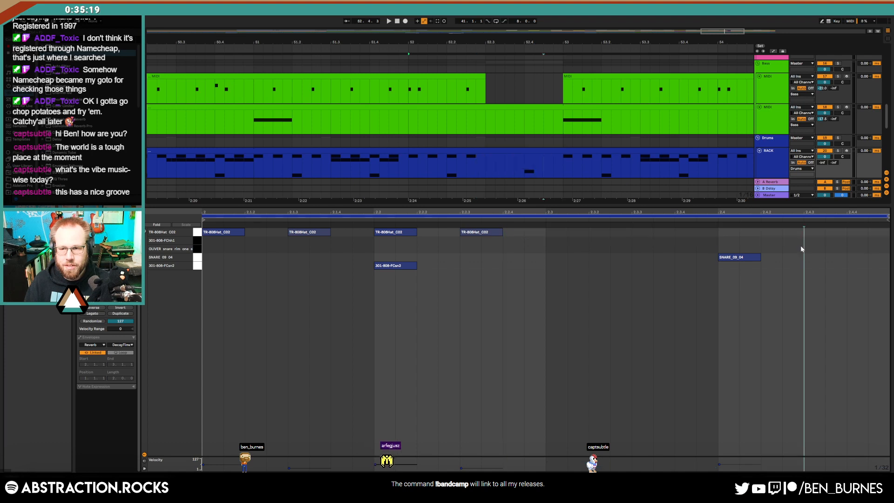
{"action": "key", "text": "shift+Tab"}
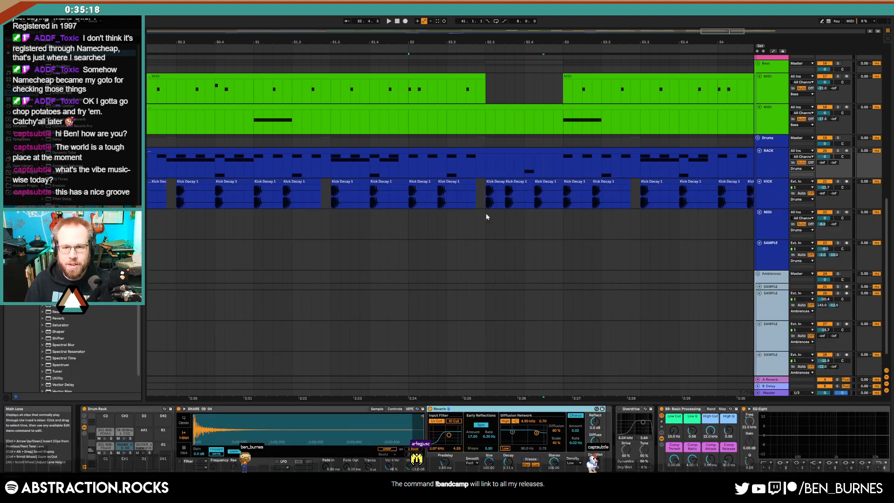
Delete the three kick clips between 52.3 and bar 53.
{"action": "left_click", "coordinate": [541, 181]}
{"action": "key", "text": "Delete"}
{"action": "left_click", "coordinate": [526, 182]}
{"action": "key", "text": "Delete"}
{"action": "left_click", "coordinate": [495, 182]}
{"action": "key", "text": "Delete"}
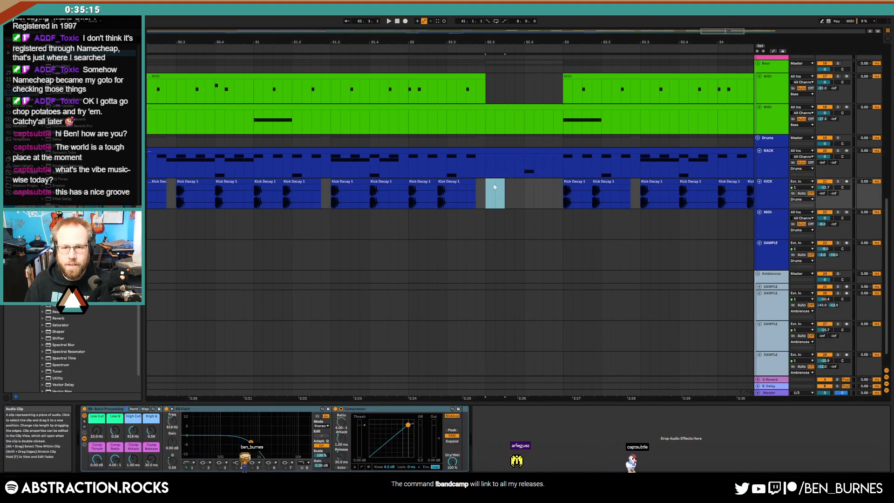
Play back the arrangement from just before bar 52 to check the new break leading into bar 53.
{"action": "scroll", "coordinate": [511, 191], "scroll_direction": "down", "scroll_amount": 3}
{"action": "left_click", "coordinate": [461, 174]}
{"action": "key", "text": "space"}
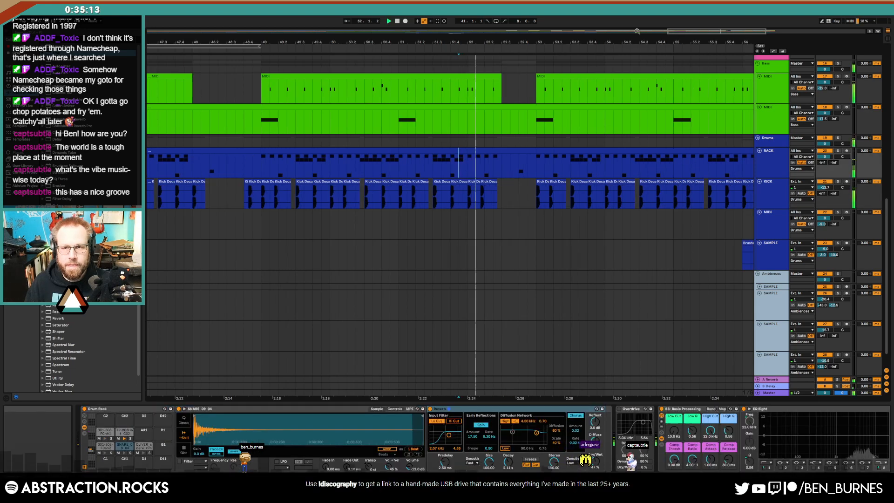
{"action": "scroll", "coordinate": [609, 105], "scroll_direction": "down", "scroll_amount": 2}
{"action": "scroll", "coordinate": [608, 105], "scroll_direction": "right", "scroll_amount": 3}
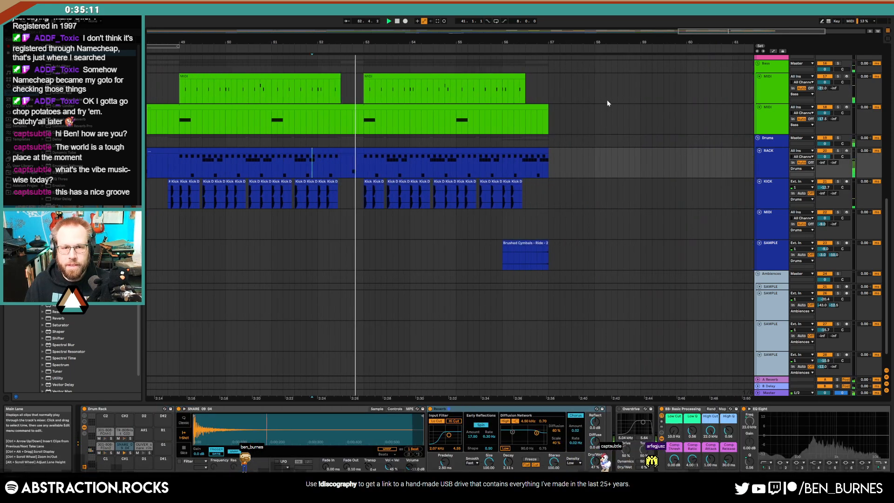
Trim the end of the Creepy Arp clip back to 52.3, in line with the bass gap, and stop playback.
{"action": "scroll", "coordinate": [393, 114], "scroll_direction": "up", "scroll_amount": 6}
{"action": "scroll", "coordinate": [346, 128], "scroll_direction": "up", "scroll_amount": 5}
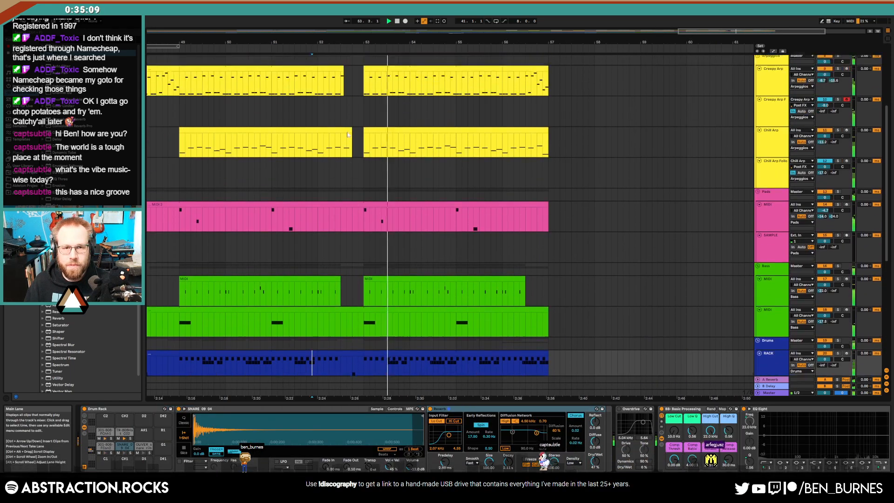
{"action": "left_click_drag", "start_coordinate": [319, 77], "coordinate": [342, 76]}
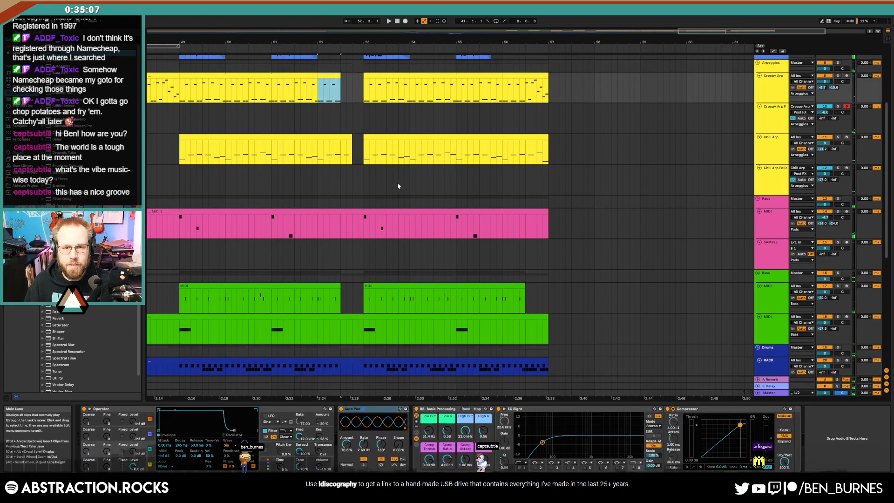
{"action": "left_click", "coordinate": [410, 184]}
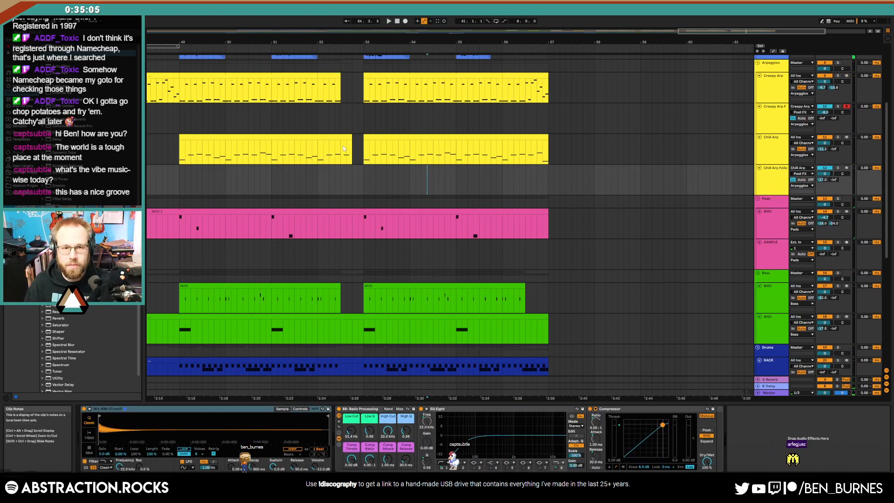
Play the whole song from bar 1 and lower the volume of the upper Bass MIDI track.
{"action": "double_click", "coordinate": [714, 31]}
{"action": "left_click", "coordinate": [397, 21]}
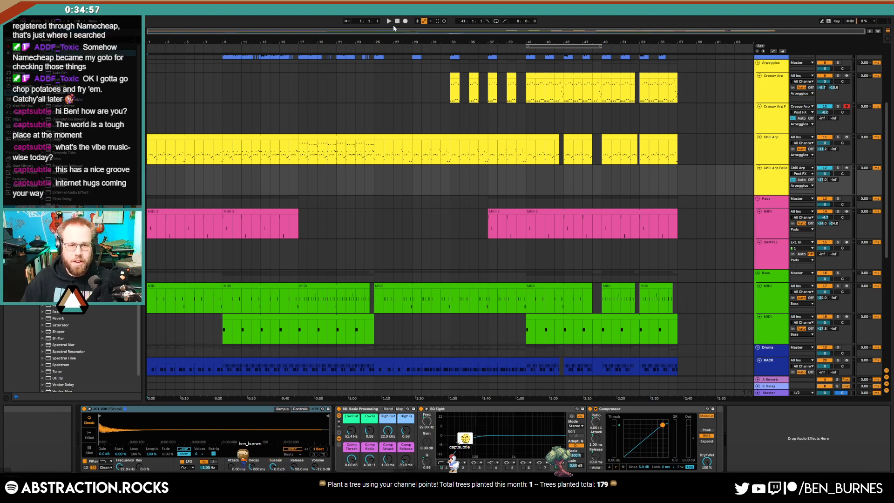
{"action": "key", "text": "space"}
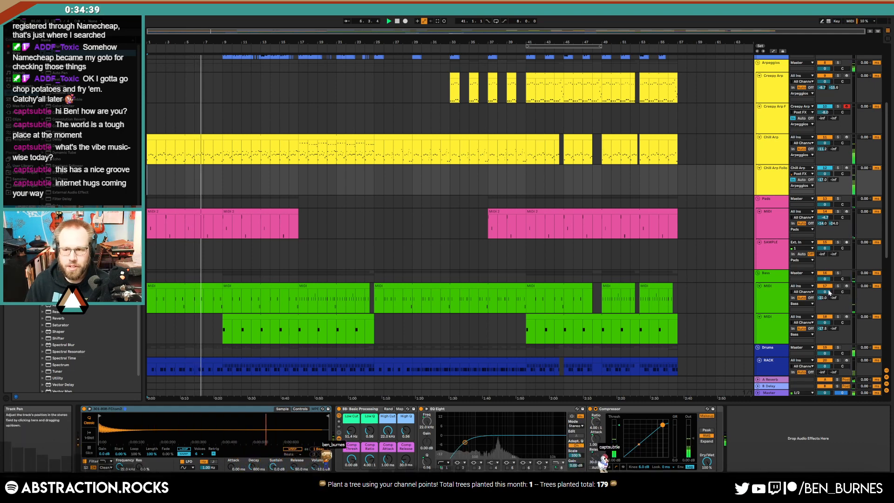
{"action": "left_click_drag", "start_coordinate": [829, 293], "coordinate": [828, 298]}
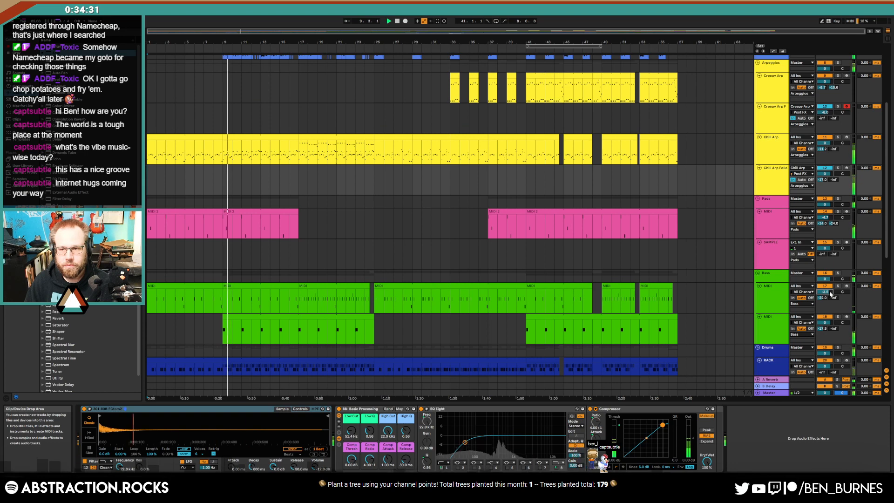
Check the Leads MIDI track and slightly lower the volume of the Leads SAMPLE track during playback.
{"action": "scroll", "coordinate": [363, 198], "scroll_direction": "up", "scroll_amount": 5}
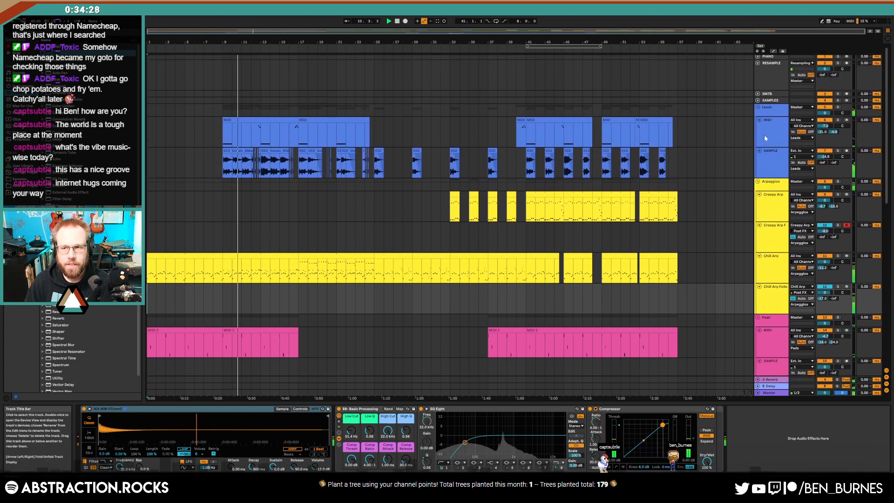
{"action": "left_click", "coordinate": [765, 138]}
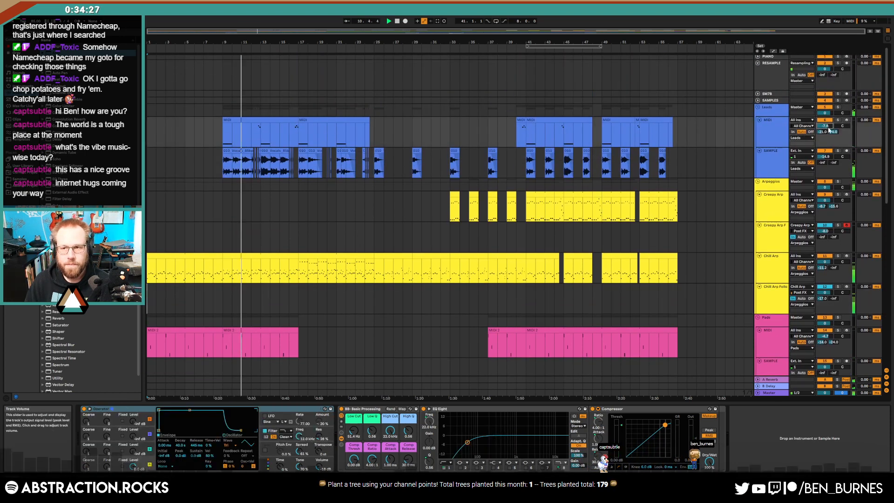
{"action": "left_click", "coordinate": [778, 162]}
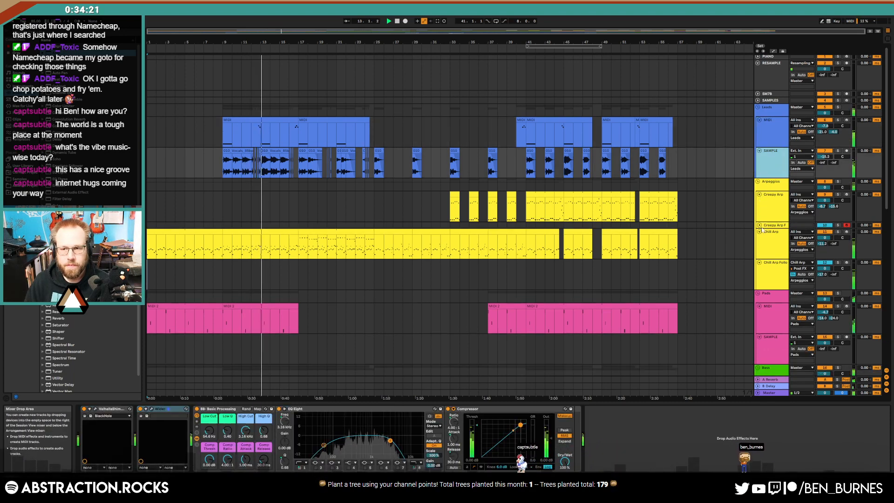
Review the arrangement during playback, examining the lead samples, pads, bass, drums and ambience clips for material to reuse.
{"action": "scroll", "coordinate": [377, 176], "scroll_direction": "down", "scroll_amount": 5}
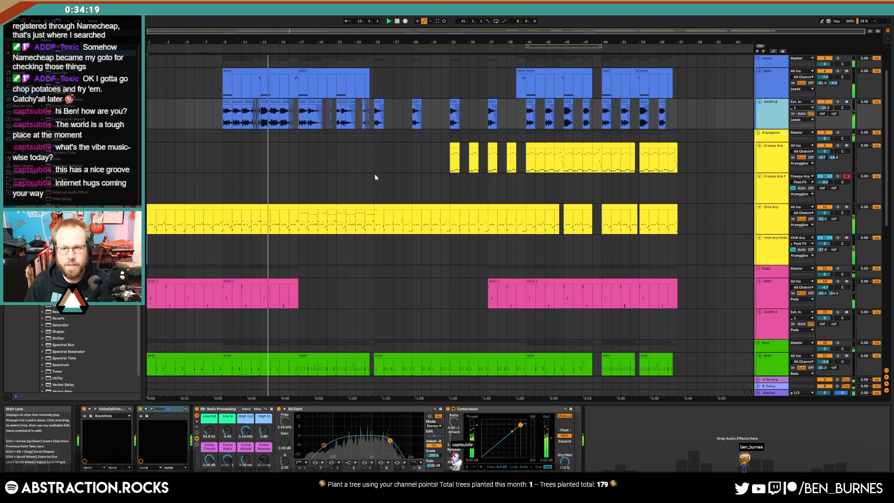
{"action": "scroll", "coordinate": [375, 176], "scroll_direction": "down", "scroll_amount": 3}
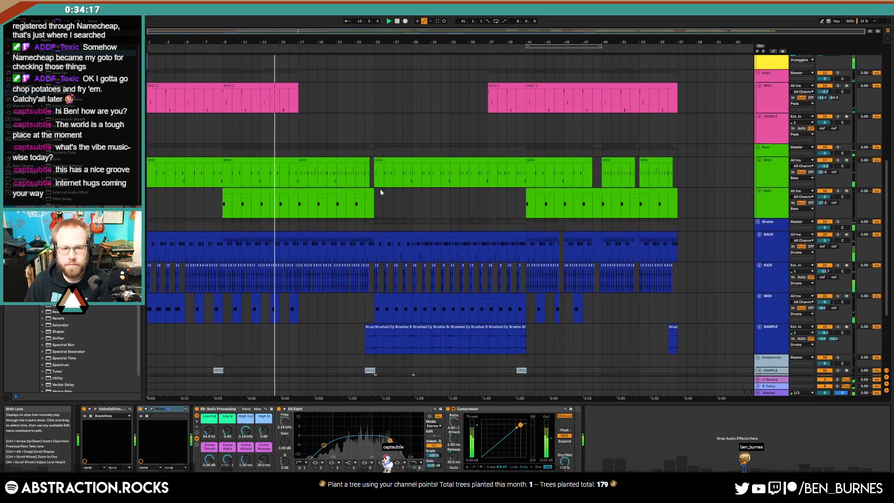
{"action": "scroll", "coordinate": [379, 188], "scroll_direction": "down", "scroll_amount": 3}
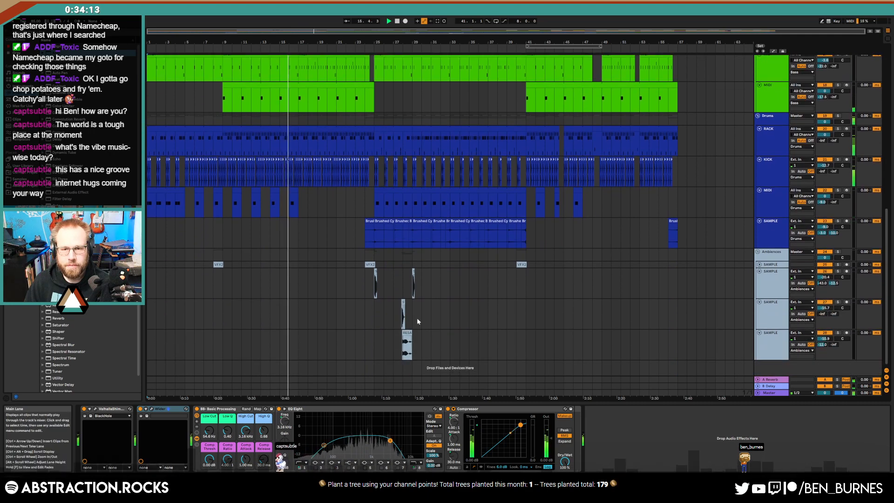
{"action": "left_click_drag", "start_coordinate": [451, 281], "coordinate": [527, 347]}
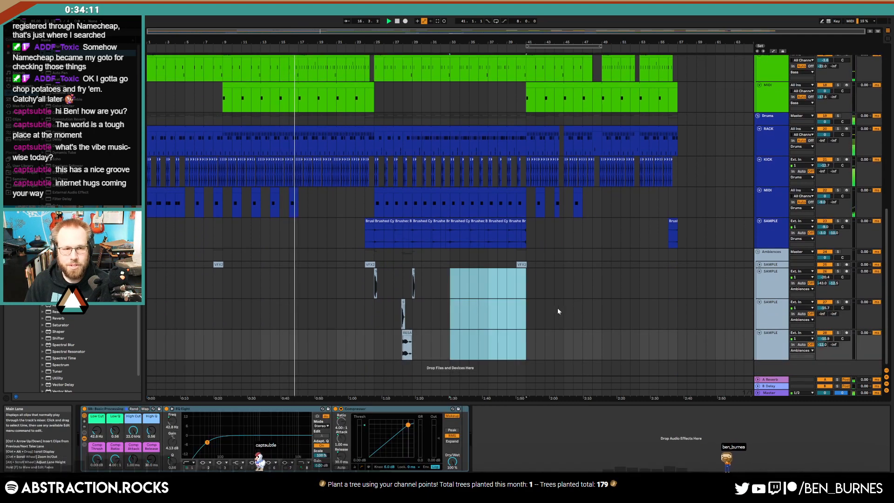
{"action": "scroll", "coordinate": [287, 210], "scroll_direction": "up", "scroll_amount": 10}
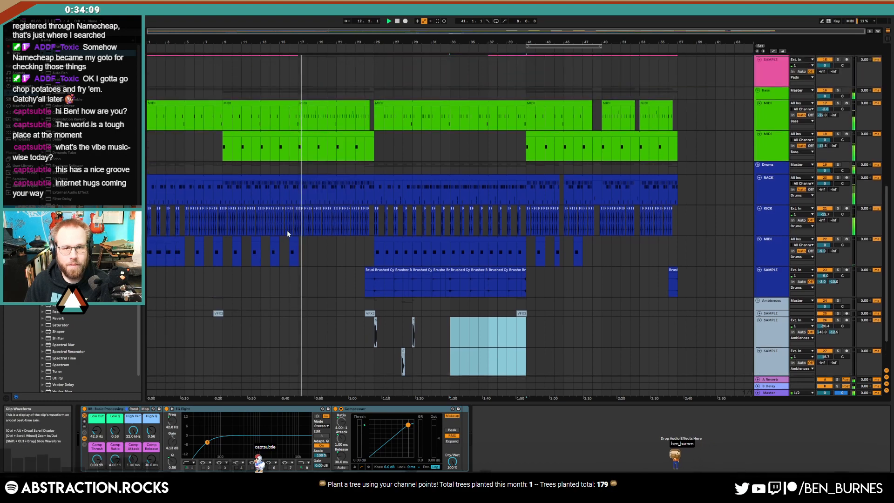
{"action": "scroll", "coordinate": [291, 187], "scroll_direction": "up", "scroll_amount": 3}
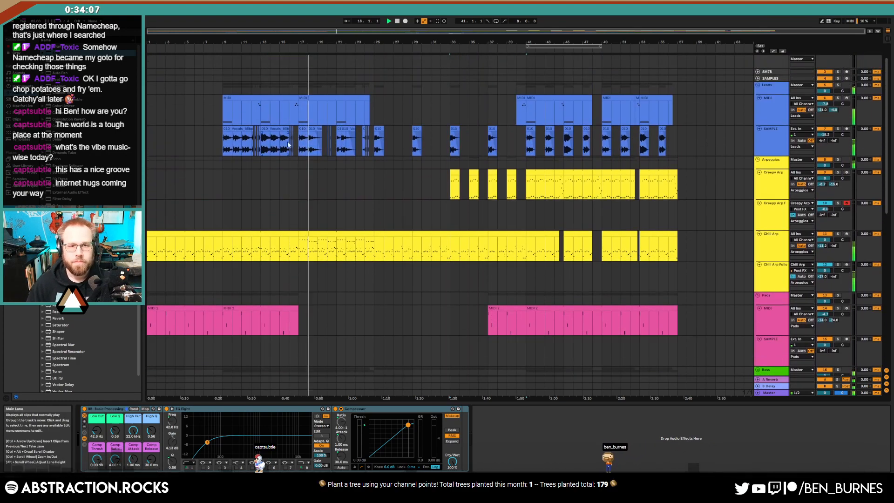
{"action": "scroll", "coordinate": [290, 159], "scroll_direction": "up", "scroll_amount": 10}
{"action": "left_click_drag", "start_coordinate": [334, 130], "coordinate": [364, 134]}
{"action": "scroll", "coordinate": [370, 156], "scroll_direction": "down", "scroll_amount": 10}
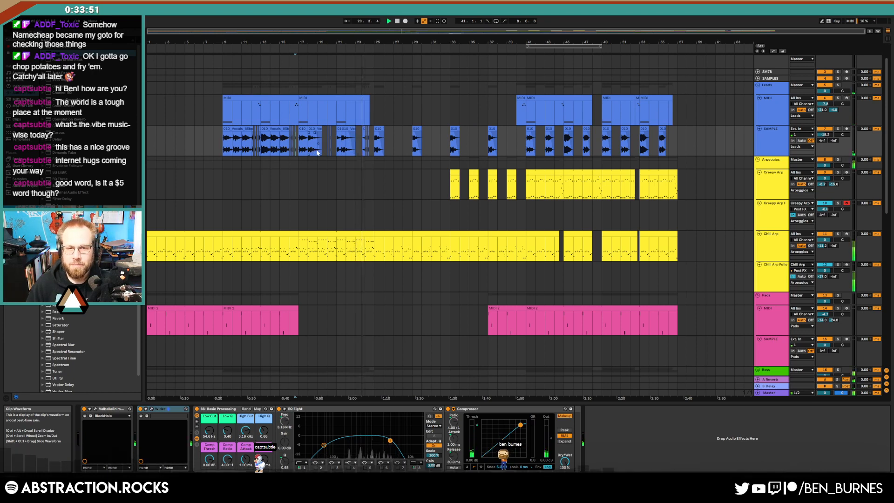
{"action": "scroll", "coordinate": [344, 160], "scroll_direction": "down", "scroll_amount": 2}
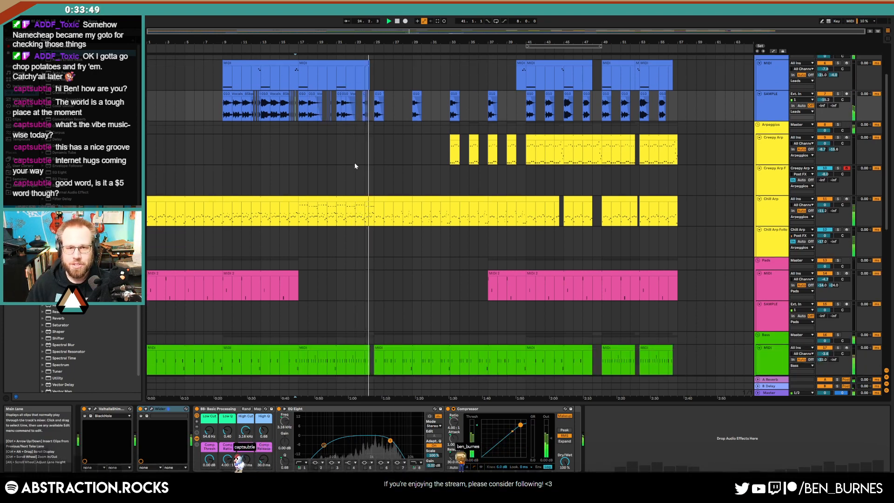
{"action": "key", "text": "shift+Tab"}
{"action": "key", "text": "shift+Tab"}
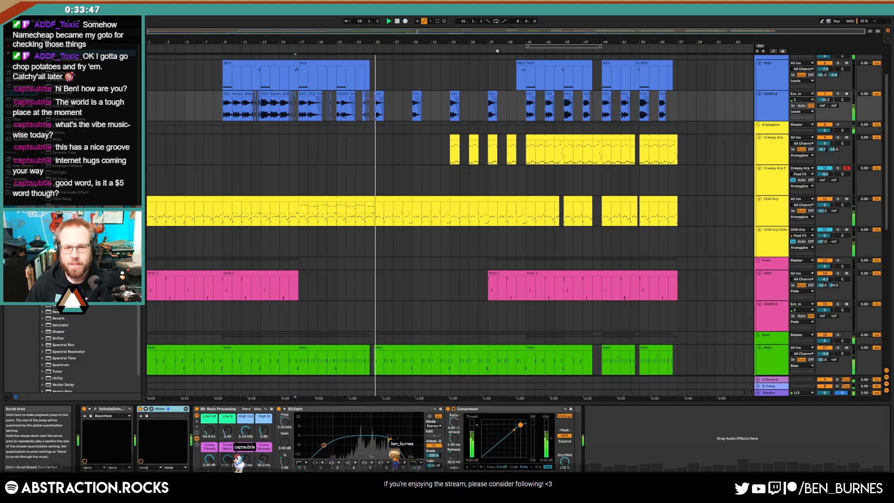
{"action": "scroll", "coordinate": [421, 152], "scroll_direction": "down", "scroll_amount": 10}
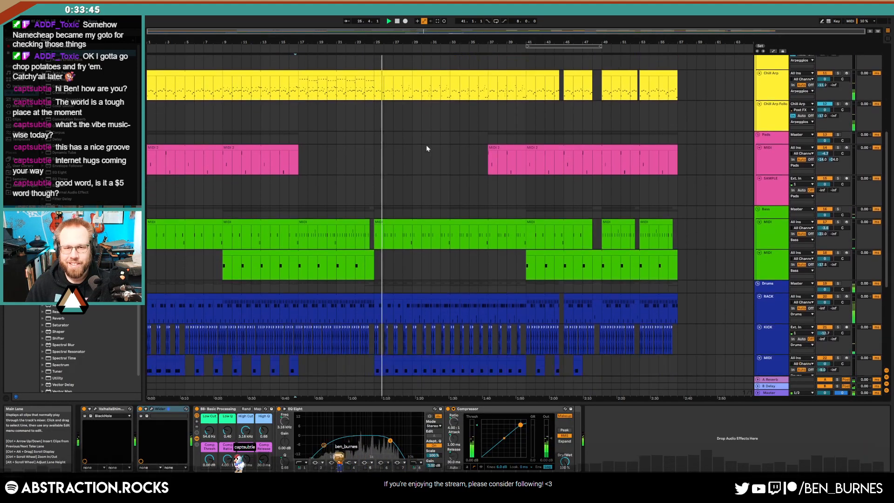
{"action": "scroll", "coordinate": [432, 144], "scroll_direction": "down", "scroll_amount": 7}
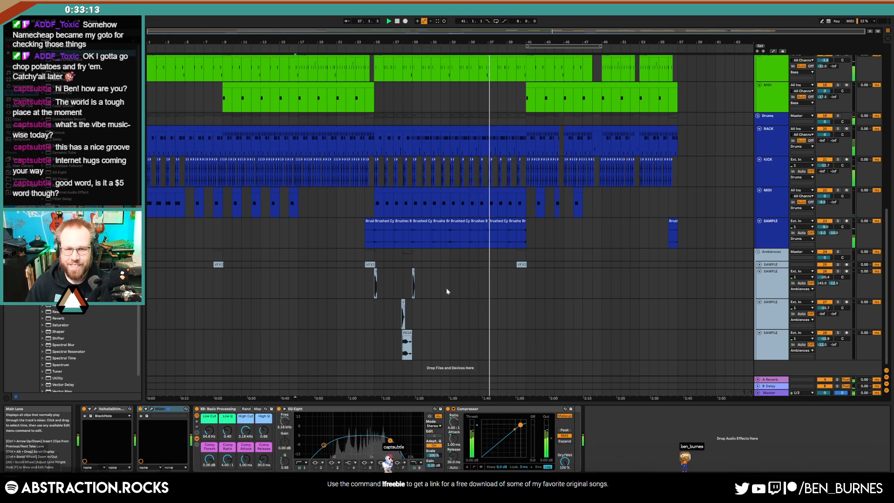
Copy the Brushed Cymbals clips from bars 25 to 41 of the Drums SAMPLE track to bar 57.
{"action": "left_click_drag", "start_coordinate": [373, 232], "coordinate": [525, 231]}
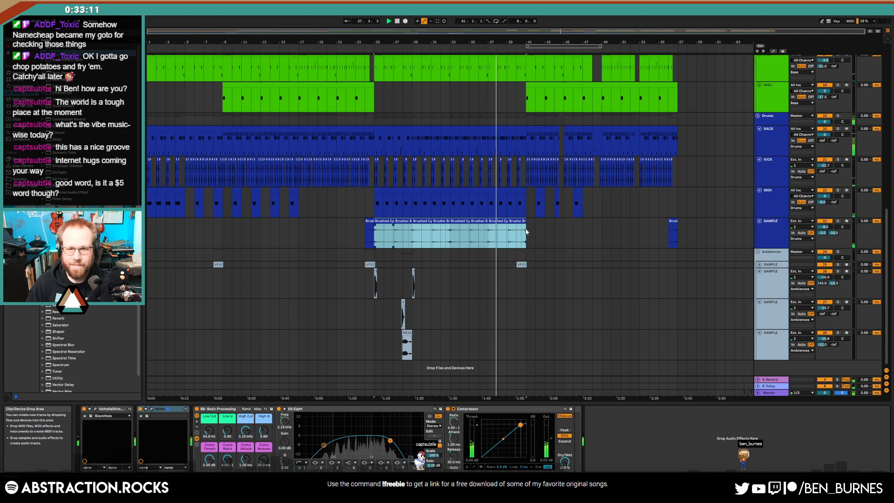
{"action": "key", "text": "ctrl+c"}
{"action": "left_click", "coordinate": [680, 228]}
{"action": "key", "text": "ctrl+v"}
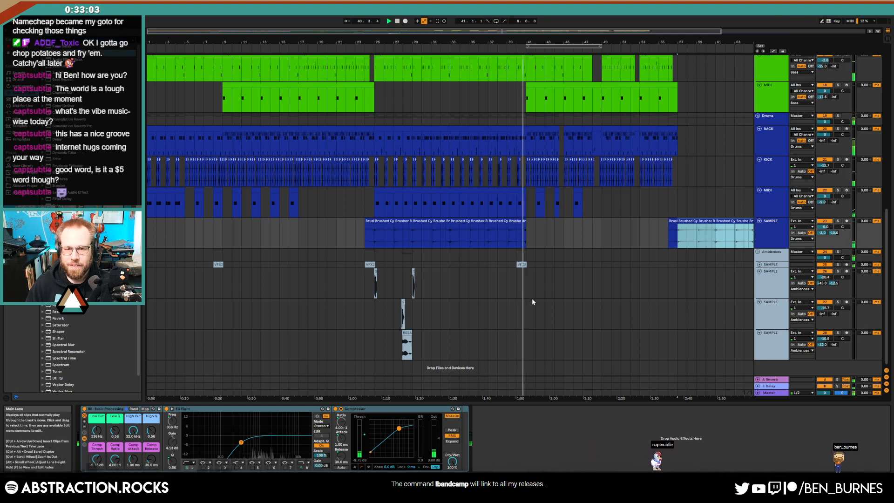
Copy bars 39 to 42 of the first Ambiences SAMPLE track, containing the effect clip, to bar 55.
{"action": "left_click_drag", "start_coordinate": [507, 264], "coordinate": [533, 268]}
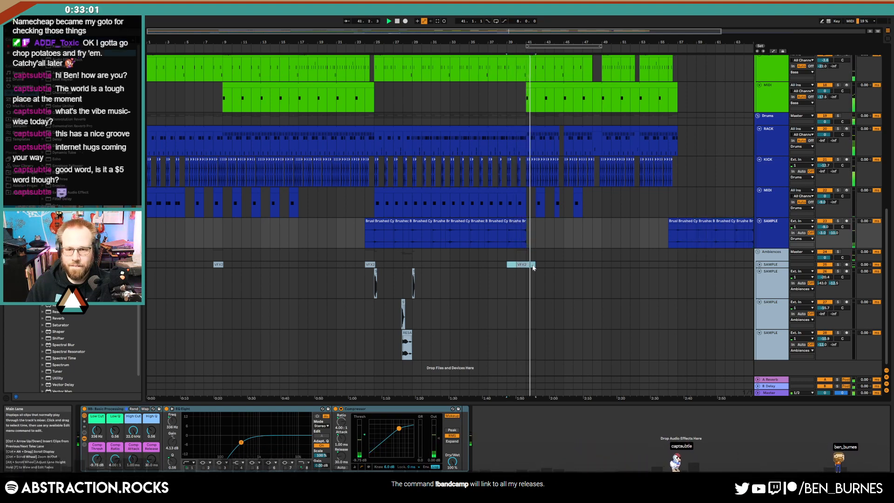
{"action": "left_click", "coordinate": [668, 263]}
{"action": "key", "text": "ctrl+v"}
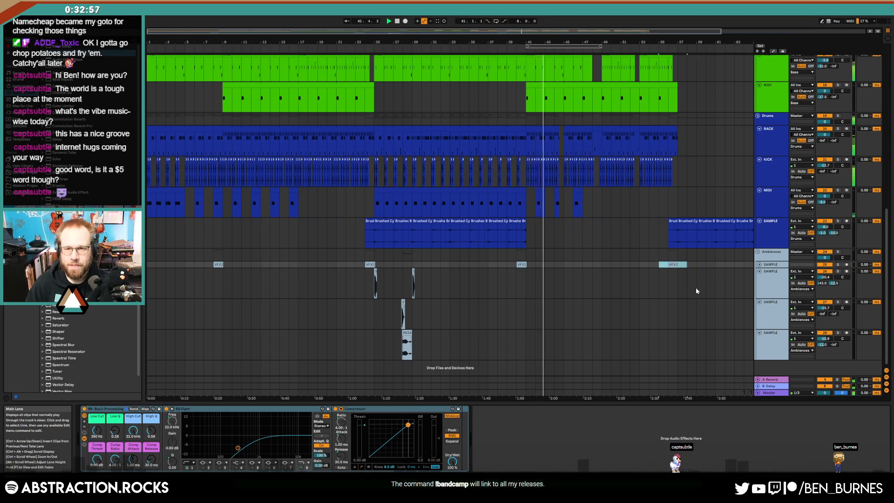
Copy the Chill Arp clip spanning bars 9 to 17 to bar 57.
{"action": "scroll", "coordinate": [666, 298], "scroll_direction": "up", "scroll_amount": 1}
{"action": "scroll", "coordinate": [665, 301], "scroll_direction": "up", "scroll_amount": 10}
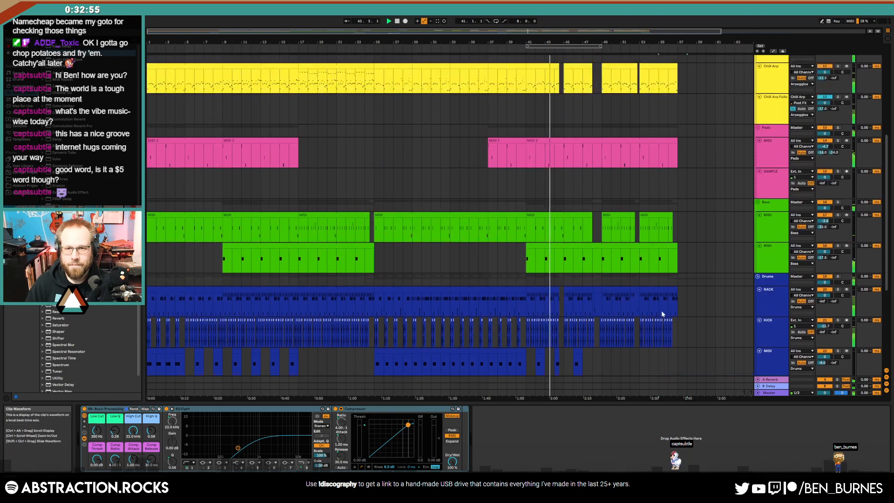
{"action": "scroll", "coordinate": [643, 314], "scroll_direction": "up", "scroll_amount": 2}
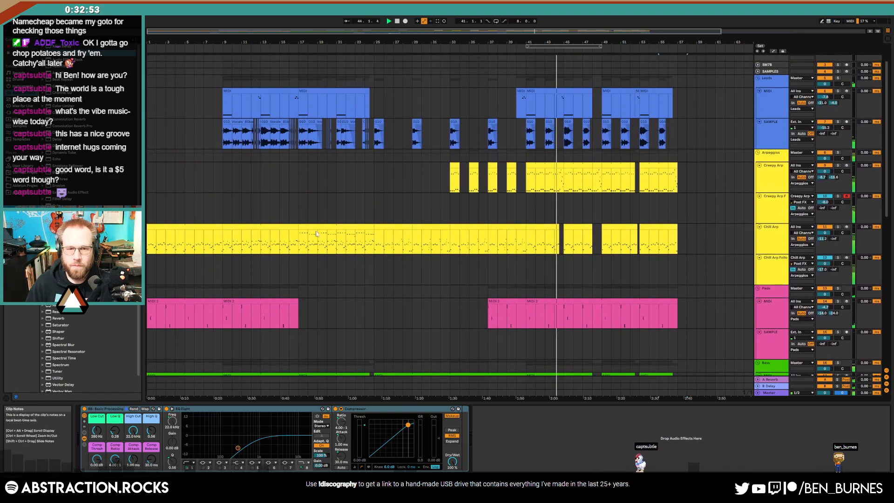
{"action": "left_click", "coordinate": [335, 239]}
{"action": "left_click", "coordinate": [275, 236]}
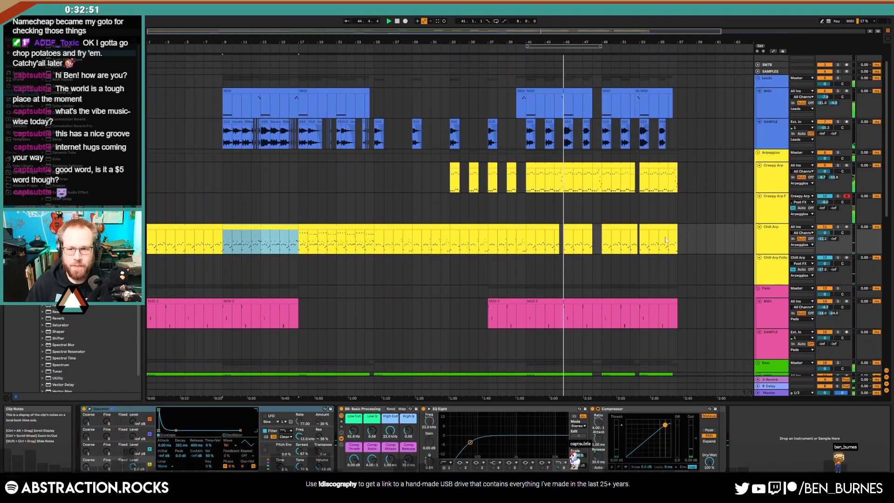
{"action": "key", "text": "ctrl+c"}
{"action": "left_click", "coordinate": [678, 235]}
{"action": "key", "text": "ctrl+v"}
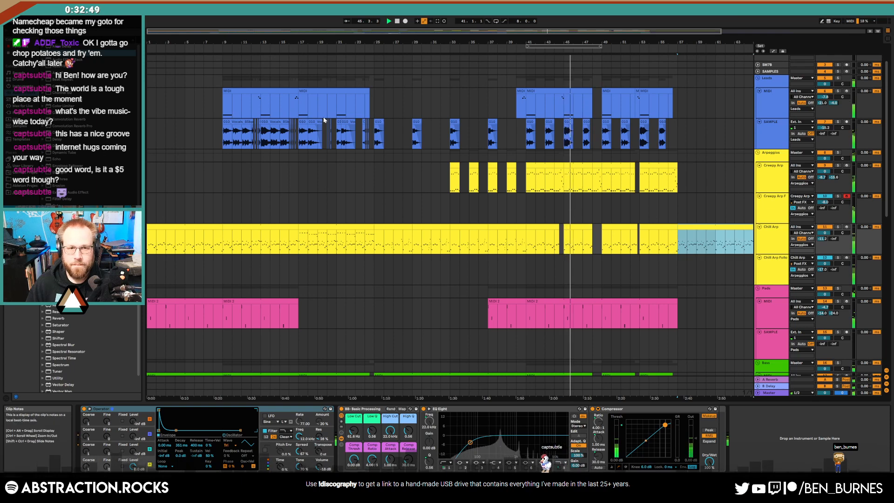
Shorten the later Pads MIDI clip to end at bar 49 and extend its start back to bar 37.
{"action": "scroll", "coordinate": [365, 260], "scroll_direction": "down", "scroll_amount": 2}
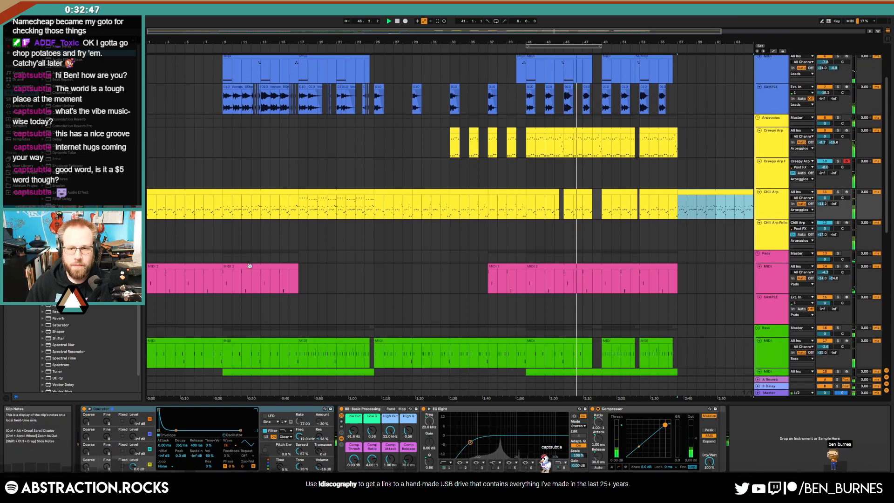
{"action": "left_click", "coordinate": [671, 266]}
{"action": "left_click_drag", "start_coordinate": [677, 265], "coordinate": [600, 265]}
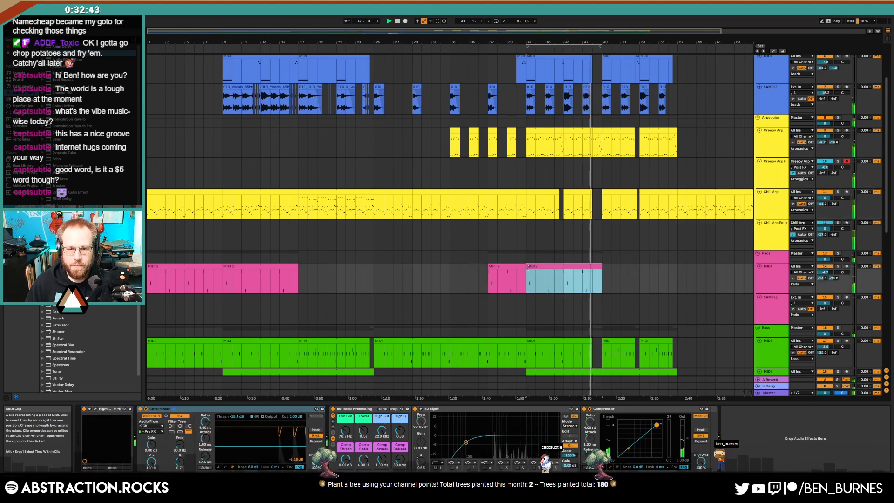
{"action": "mouse_move", "coordinate": [526, 268]}
{"action": "left_mouse_down"}
{"action": "mouse_move", "coordinate": [479, 268]}
{"action": "mouse_move", "coordinate": [524, 279]}
{"action": "left_mouse_up"}
Copy the pad part from bars 37 to 41 to bar 57 and lengthen the copy to bar 65.
{"action": "key", "text": "ctrl+c"}
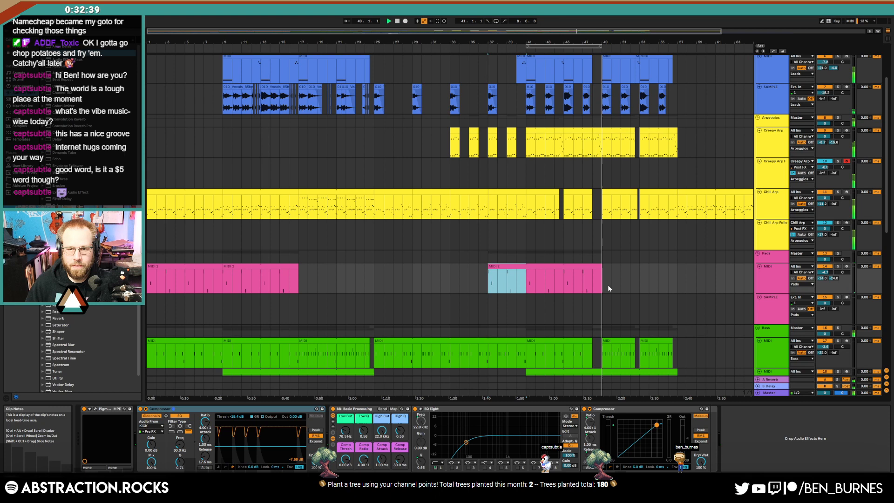
{"action": "left_click", "coordinate": [677, 273]}
{"action": "key", "text": "ctrl+v"}
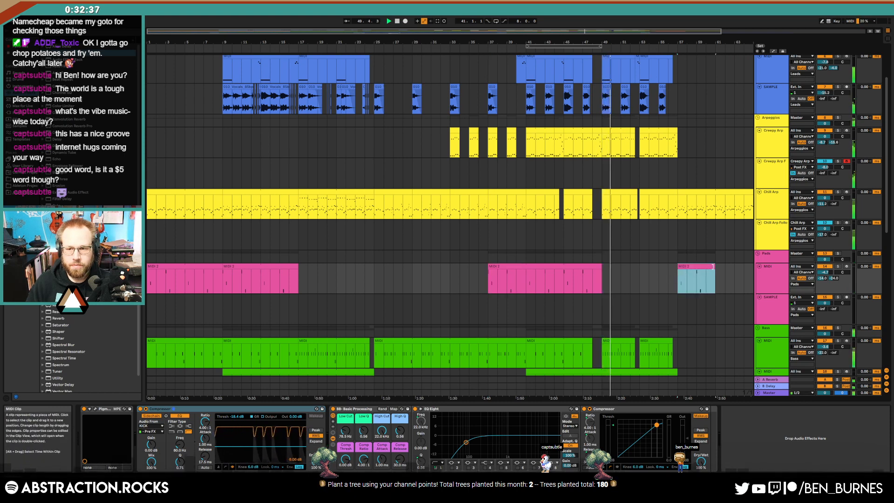
{"action": "left_click_drag", "start_coordinate": [711, 267], "coordinate": [744, 273]}
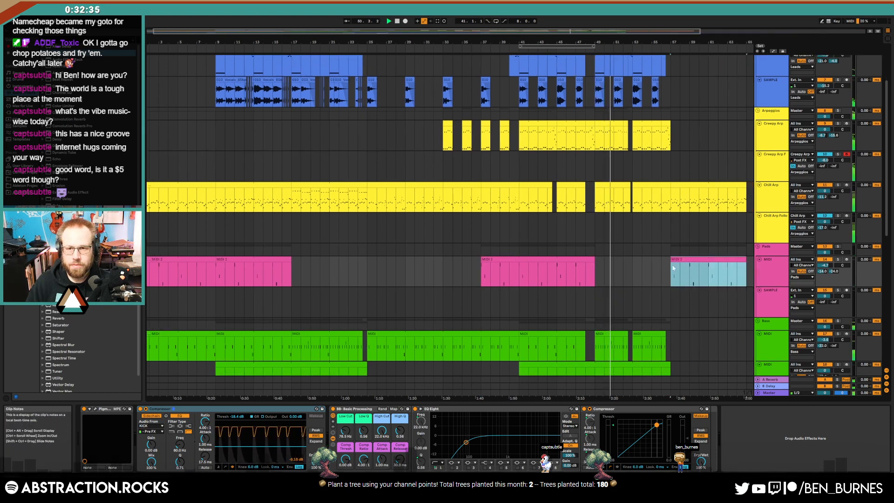
Lower the Creepy Arp's Comp Thresh automation across bar 48 to about -20 dB and audition the break.
{"action": "scroll", "coordinate": [600, 173], "scroll_direction": "up", "scroll_amount": 2}
{"action": "left_click", "coordinate": [585, 172]}
{"action": "left_click_drag", "start_coordinate": [586, 172], "coordinate": [588, 160]}
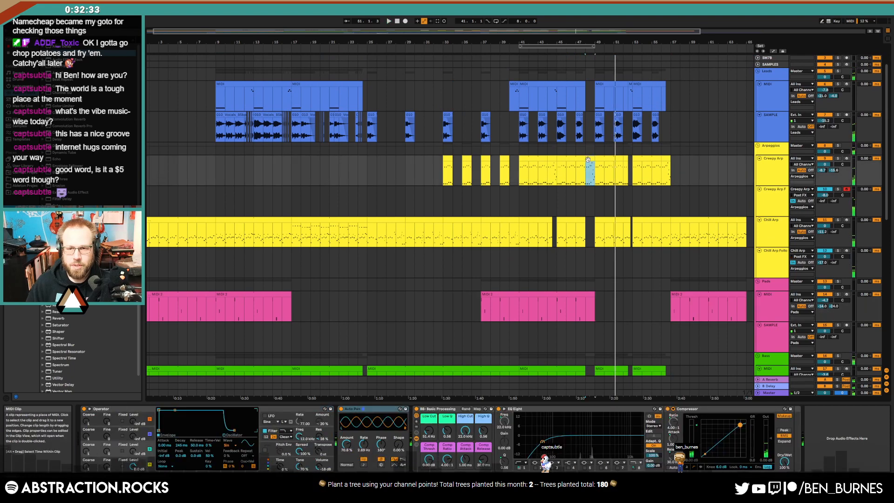
{"action": "key", "text": "space"}
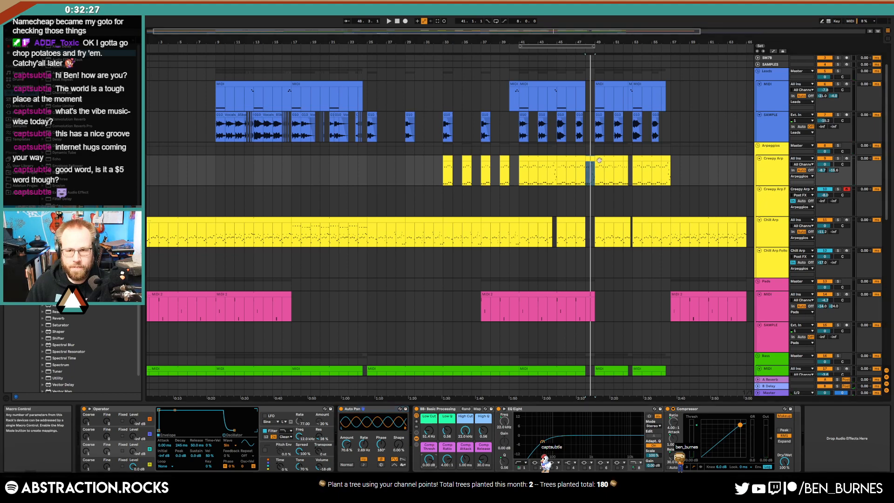
{"action": "scroll", "coordinate": [613, 166], "scroll_direction": "up", "scroll_amount": 5, "text": "ctrl"}
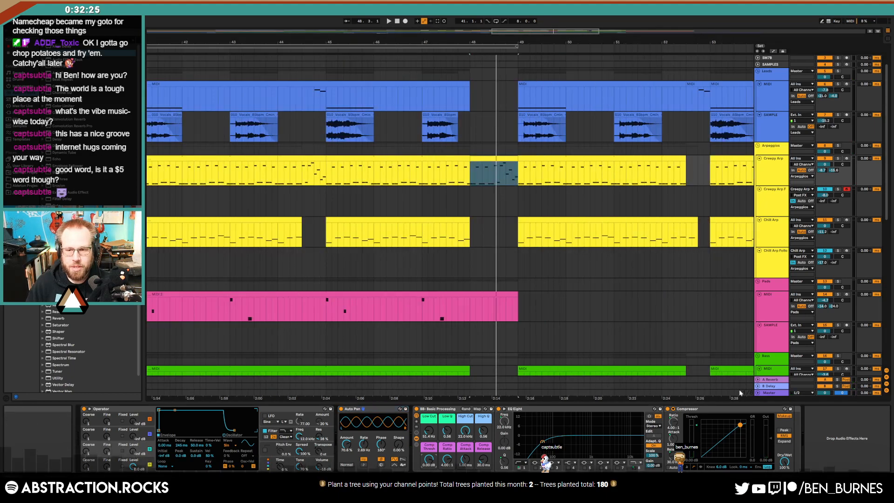
{"action": "key", "text": "a"}
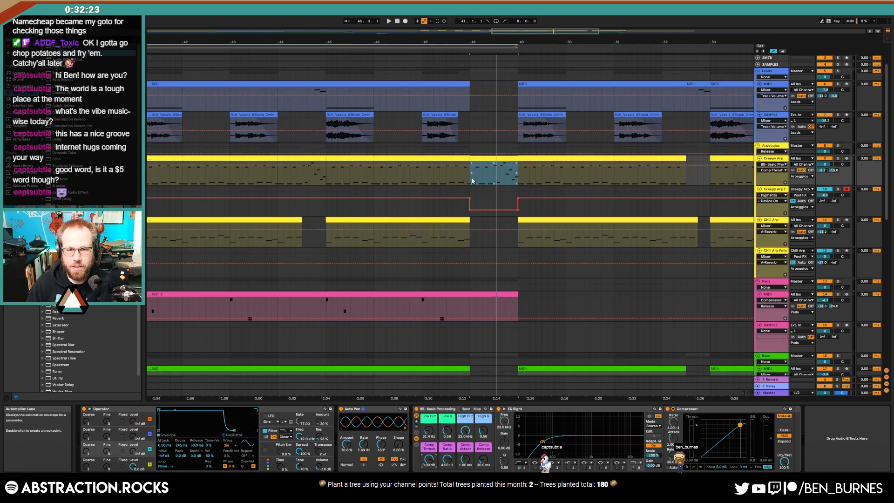
{"action": "left_click", "coordinate": [441, 177]}
{"action": "key", "text": "space"}
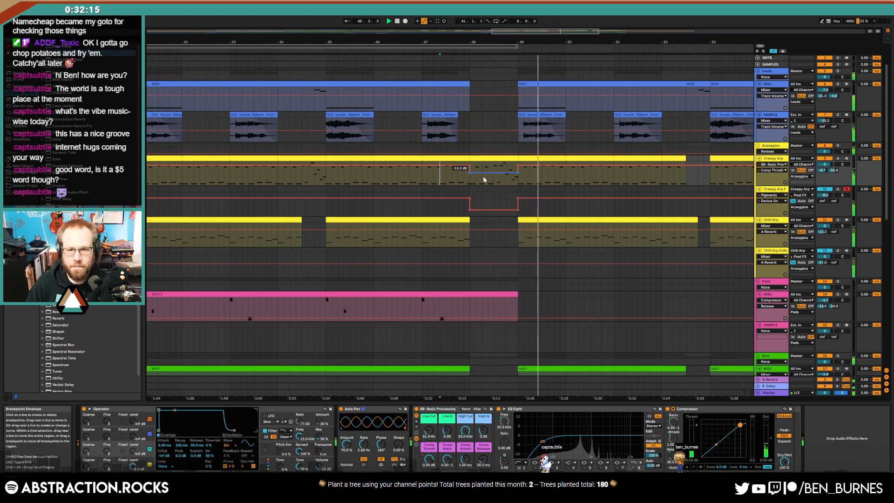
{"action": "left_click_drag", "start_coordinate": [484, 180], "coordinate": [483, 185]}
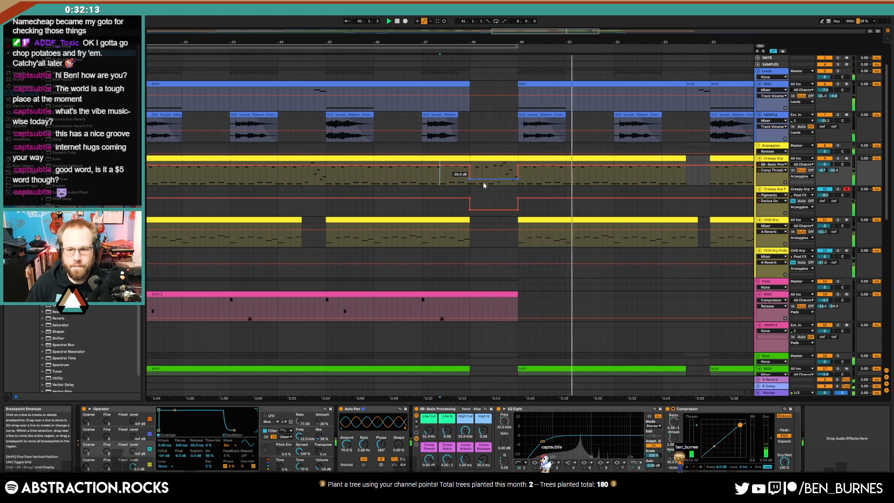
{"action": "left_click", "coordinate": [446, 178]}
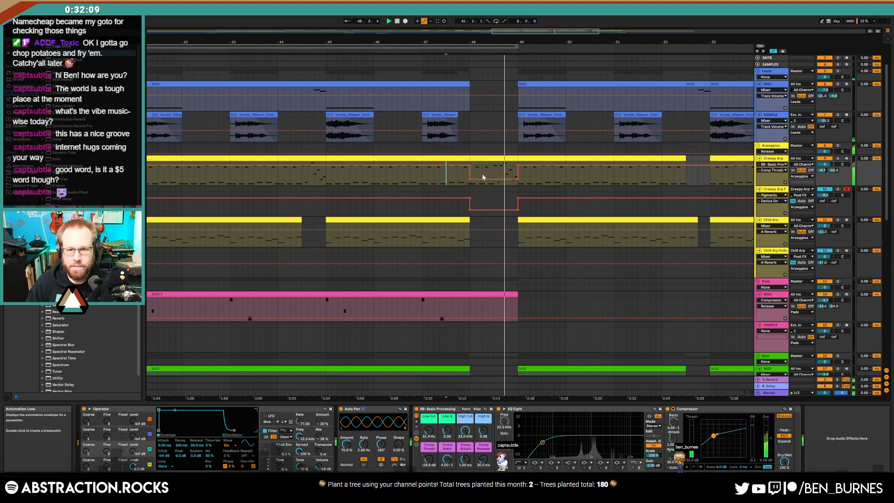
{"action": "left_click_drag", "start_coordinate": [483, 176], "coordinate": [484, 175]}
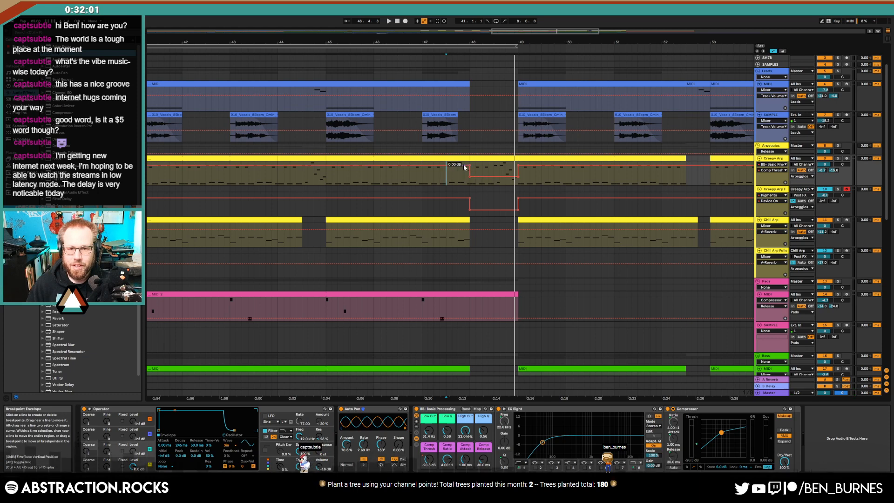
Replace the Creepy Arp's abrupt Comp Thresh drop with a short downward ramp starting just before bar 48, and play it back.
{"action": "left_click", "coordinate": [459, 165]}
{"action": "left_click", "coordinate": [470, 165]}
{"action": "left_click", "coordinate": [440, 174]}
{"action": "key", "text": "space"}
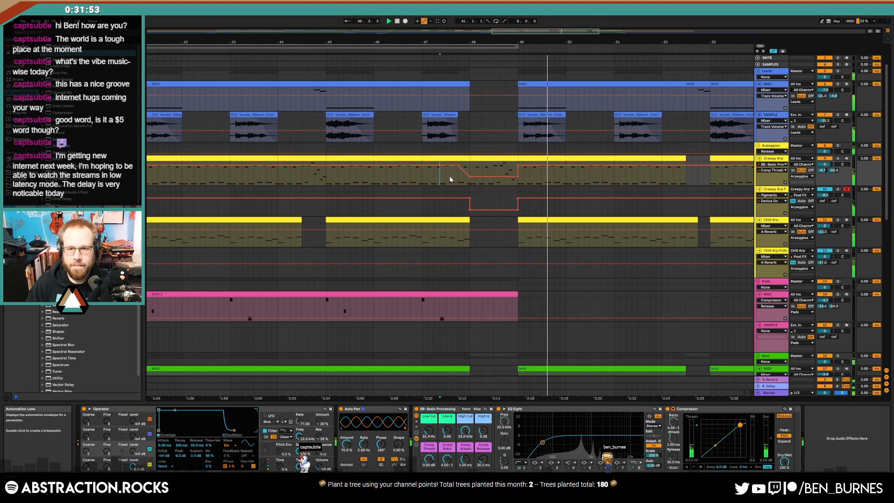
{"action": "scroll", "coordinate": [450, 180], "scroll_direction": "down", "scroll_amount": 5}
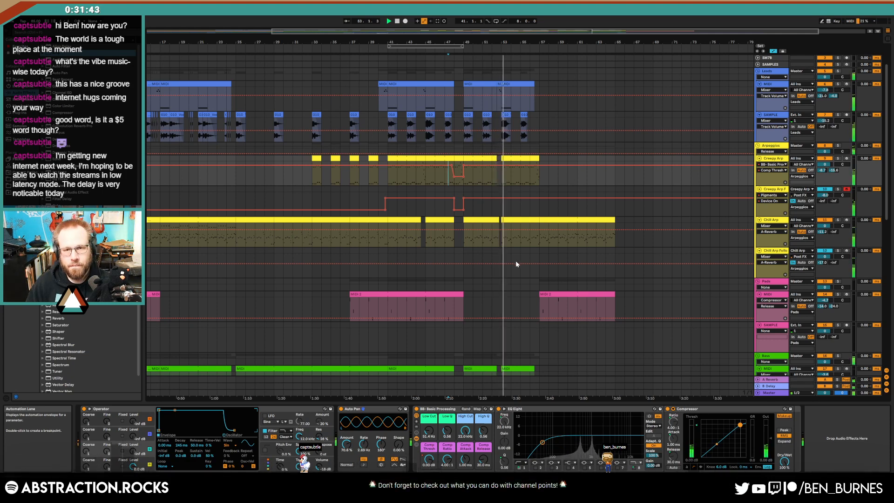
{"action": "key", "text": "a"}
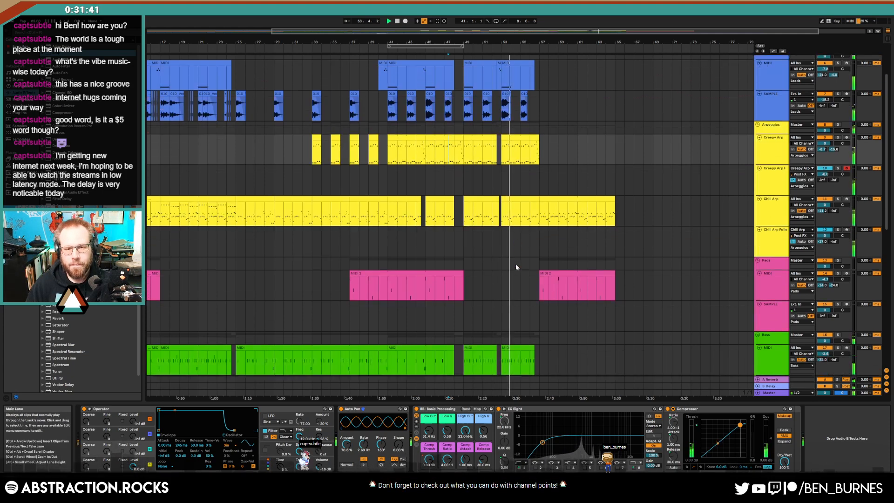
Delete the Chill Arp clip spanning bars 57 to 65 and stop playback.
{"action": "scroll", "coordinate": [516, 266], "scroll_direction": "down", "scroll_amount": 3}
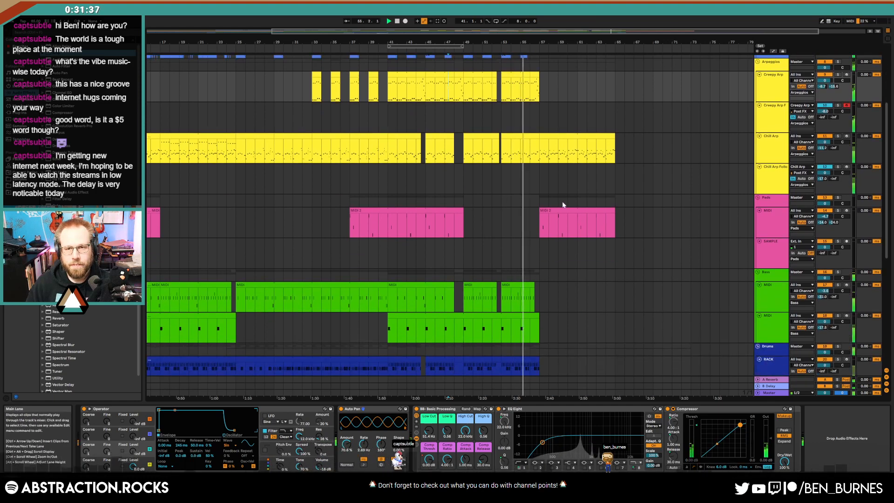
{"action": "scroll", "coordinate": [563, 205], "scroll_direction": "up", "scroll_amount": 3}
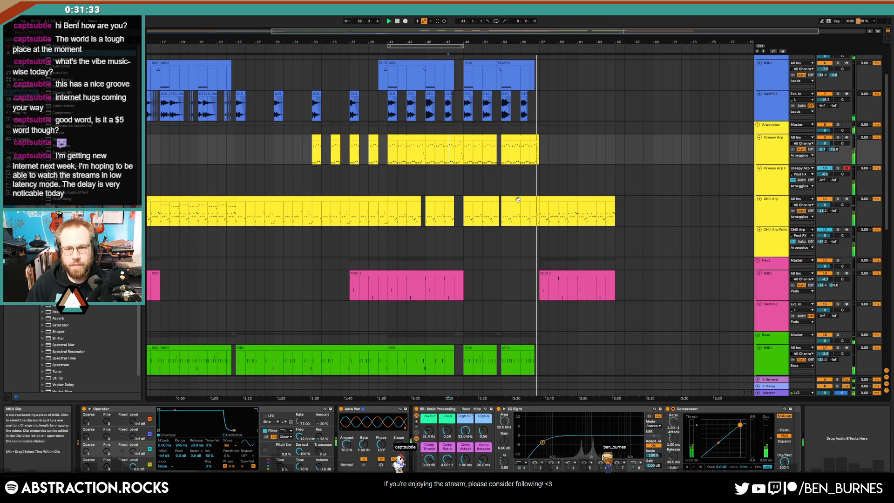
{"action": "left_click", "coordinate": [566, 199]}
{"action": "key", "text": "Delete"}
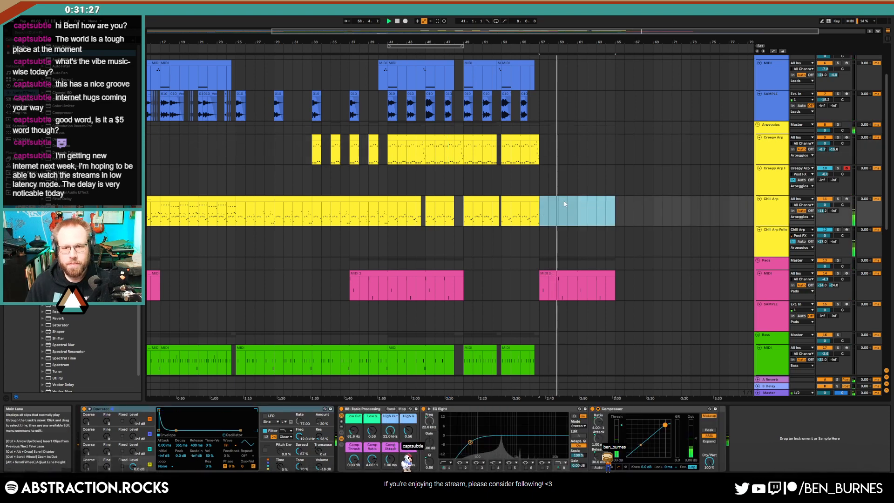
{"action": "scroll", "coordinate": [517, 200], "scroll_direction": "down", "scroll_amount": 3}
{"action": "key", "text": "space"}
Copy bars 1 to 5 of the drum RACK, KICK and MIDI tracks to bar 57.
{"action": "scroll", "coordinate": [484, 251], "scroll_direction": "down", "scroll_amount": 5}
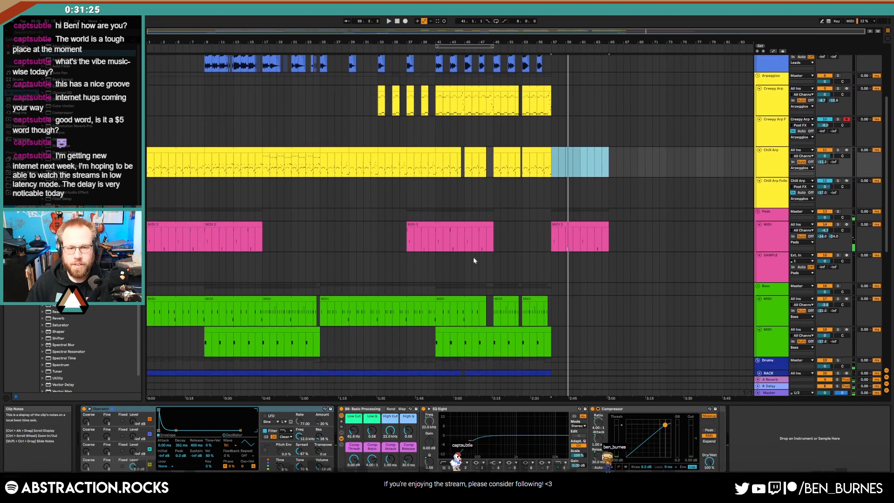
{"action": "left_click_drag", "start_coordinate": [311, 33], "coordinate": [311, 36]}
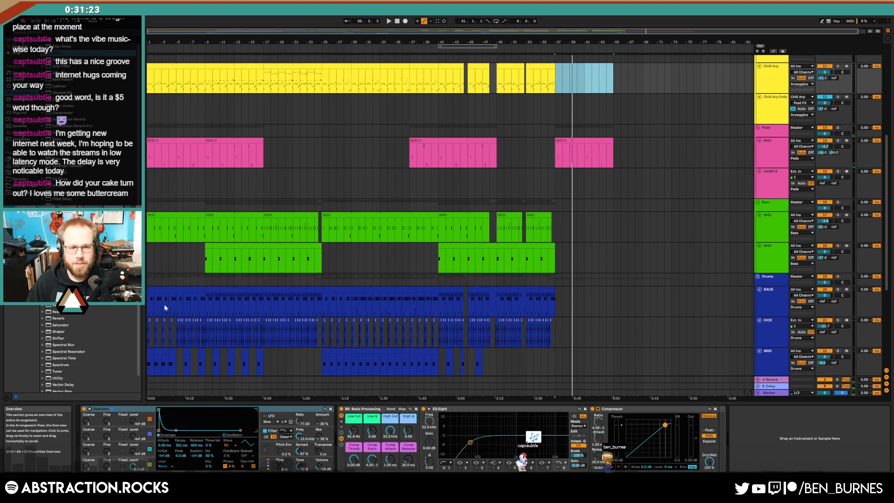
{"action": "left_click_drag", "start_coordinate": [178, 296], "coordinate": [113, 356]}
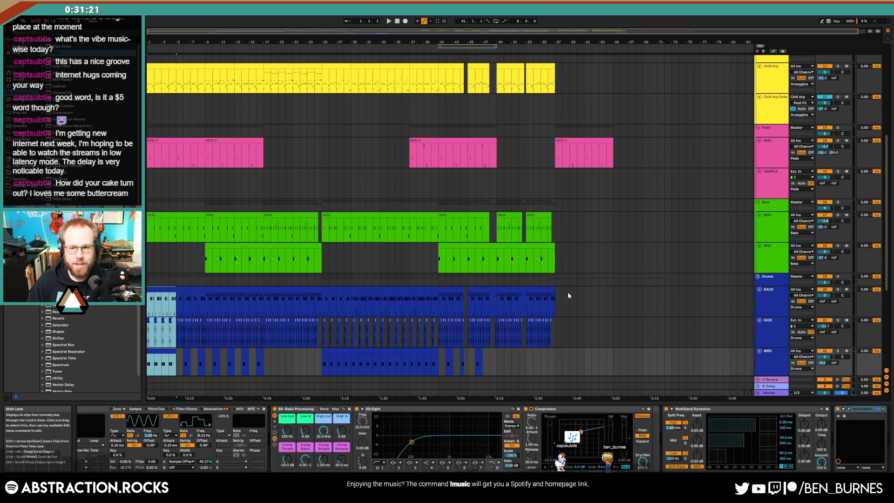
{"action": "left_click", "coordinate": [554, 299]}
{"action": "key", "text": "ctrl+v"}
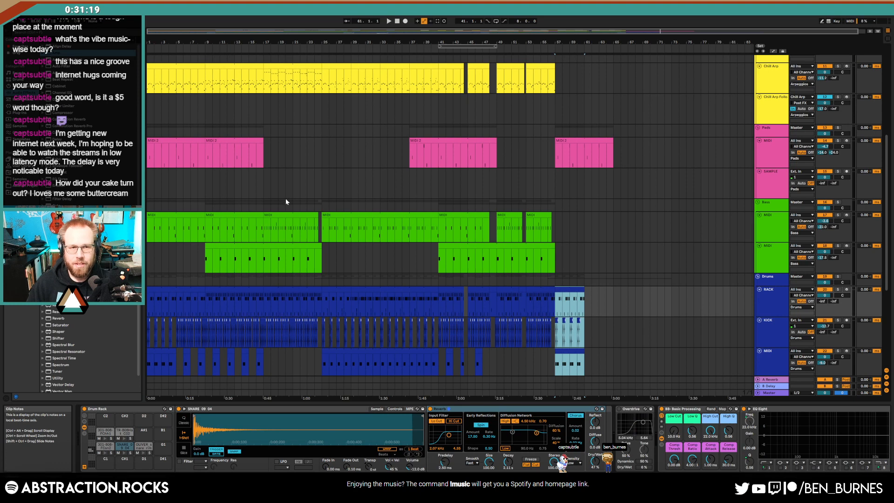
Copy the opening Chill Arp clip from bar 1 to bar 57 and play the transition from just before it.
{"action": "scroll", "coordinate": [190, 100], "scroll_direction": "up", "scroll_amount": 1}
{"action": "left_click", "coordinate": [190, 100]}
{"action": "key", "text": "ctrl+c"}
{"action": "left_click", "coordinate": [558, 108]}
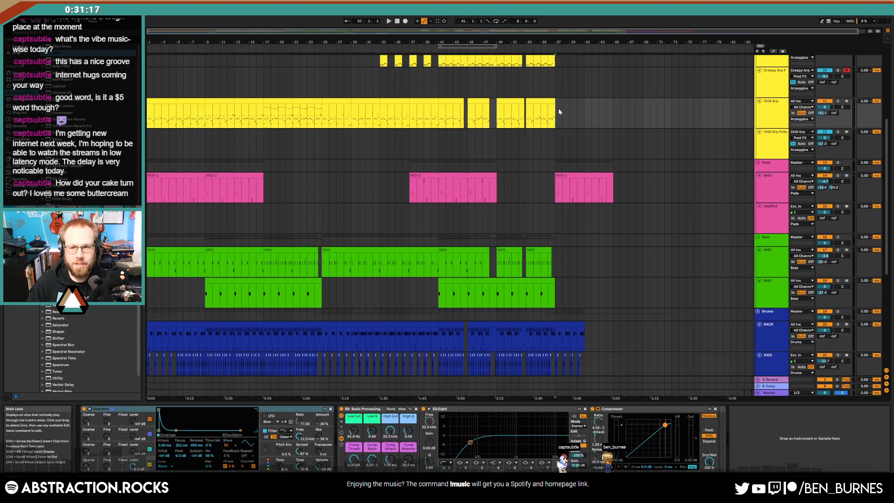
{"action": "key", "text": "ctrl+v"}
{"action": "left_click", "coordinate": [548, 124]}
{"action": "key", "text": "space"}
{"action": "scroll", "coordinate": [579, 163], "scroll_direction": "up", "scroll_amount": 2}
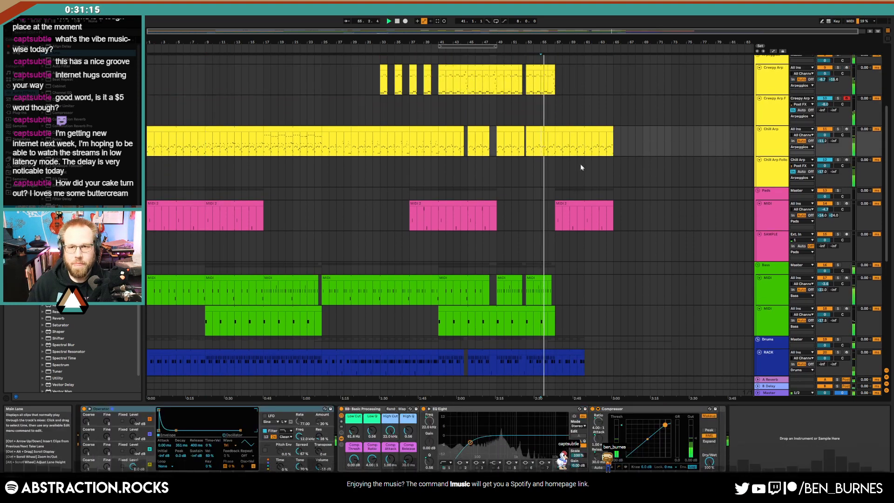
Automate the B-Delay send of the Creepy Arp follow track to ramp up from bar 56 to about -5.4 dB at bar 57.
{"action": "scroll", "coordinate": [596, 166], "scroll_direction": "up", "scroll_amount": 1}
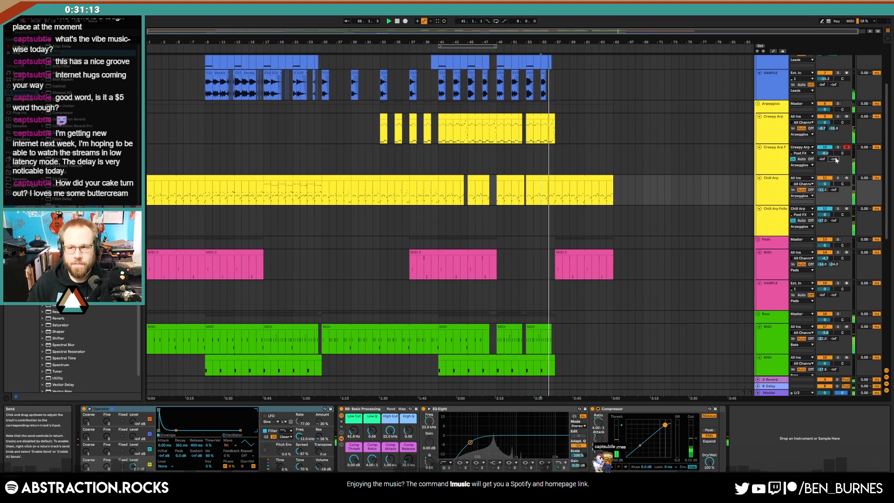
{"action": "key", "text": "a"}
{"action": "left_click", "coordinate": [548, 174]}
{"action": "left_click_drag", "start_coordinate": [555, 174], "coordinate": [555, 154]}
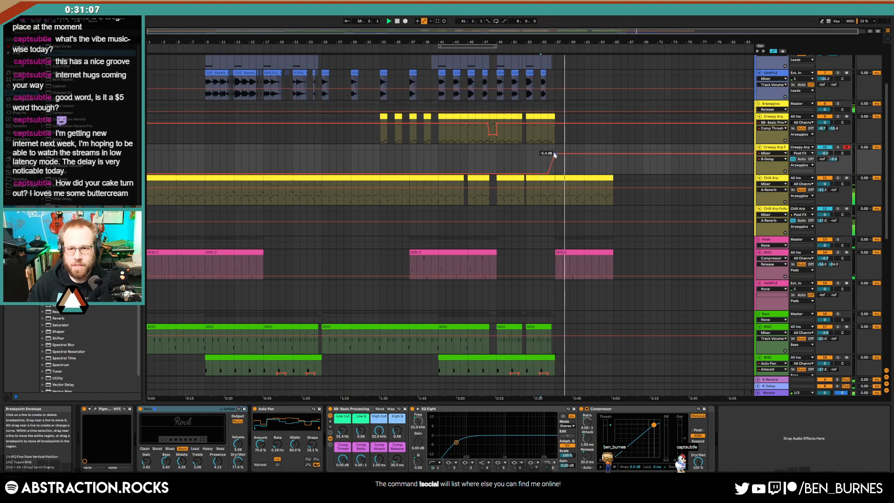
{"action": "key", "text": "a"}
Extend the drum RACK clip that starts at bar 57 so that it ends at bar 65.
{"action": "scroll", "coordinate": [606, 219], "scroll_direction": "down", "scroll_amount": 5}
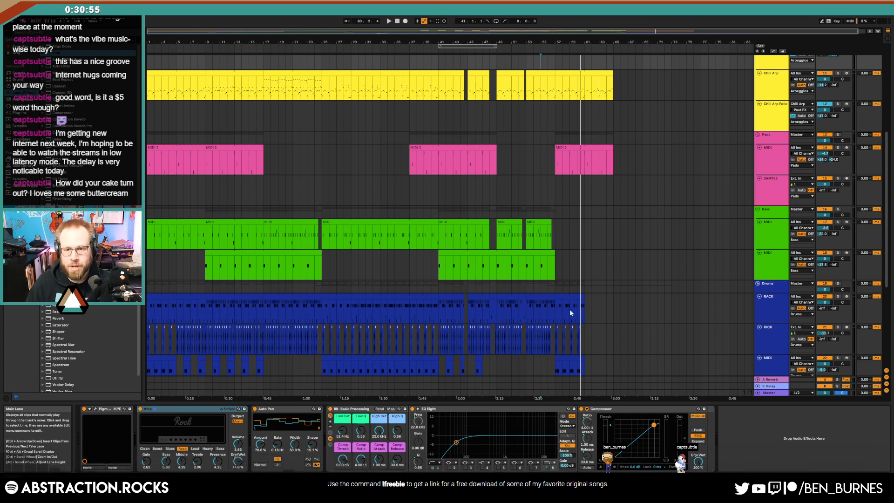
{"action": "scroll", "coordinate": [569, 309], "scroll_direction": "up", "scroll_amount": 5}
{"action": "left_click_drag", "start_coordinate": [582, 299], "coordinate": [649, 300]}
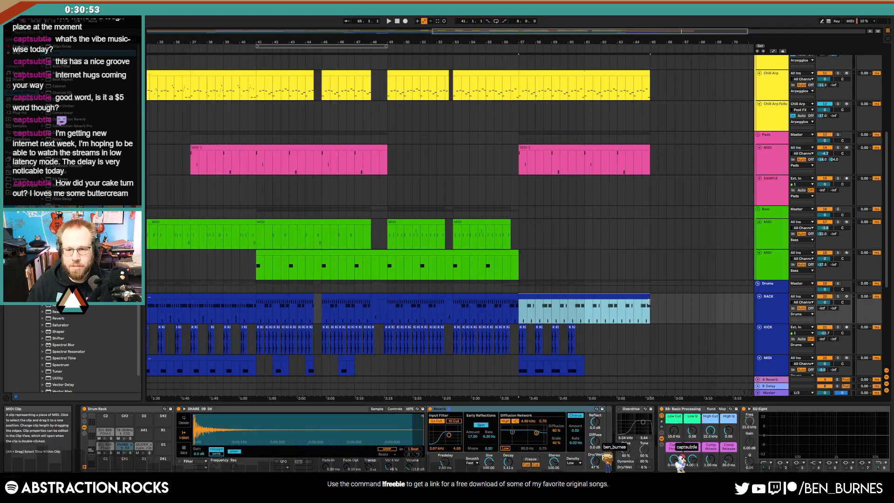
Duplicate the KICK clips of bars 57 to 61 to bar 61, and lengthen the drum MIDI clip at bar 57 to bar 65.
{"action": "left_click", "coordinate": [598, 332]}
{"action": "left_click_drag", "start_coordinate": [585, 333], "coordinate": [520, 334]}
{"action": "key", "text": "ctrl+d"}
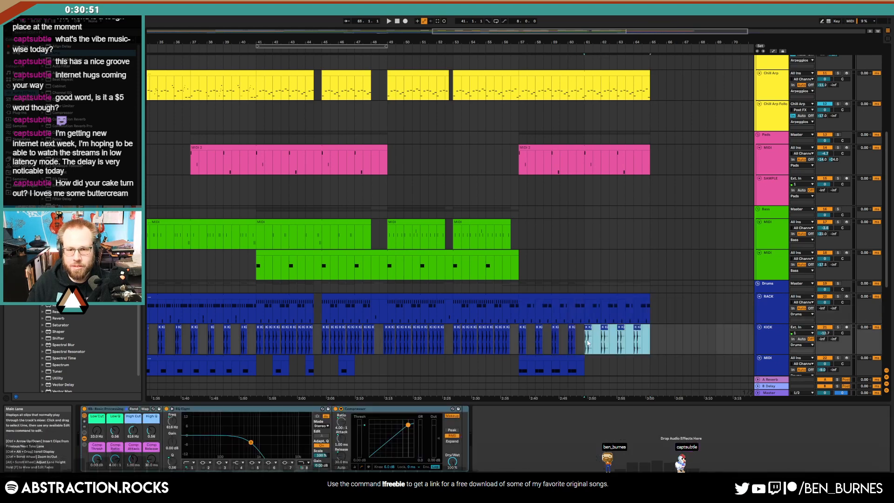
{"action": "scroll", "coordinate": [589, 339], "scroll_direction": "down", "scroll_amount": 2}
{"action": "left_click_drag", "start_coordinate": [583, 324], "coordinate": [626, 329]}
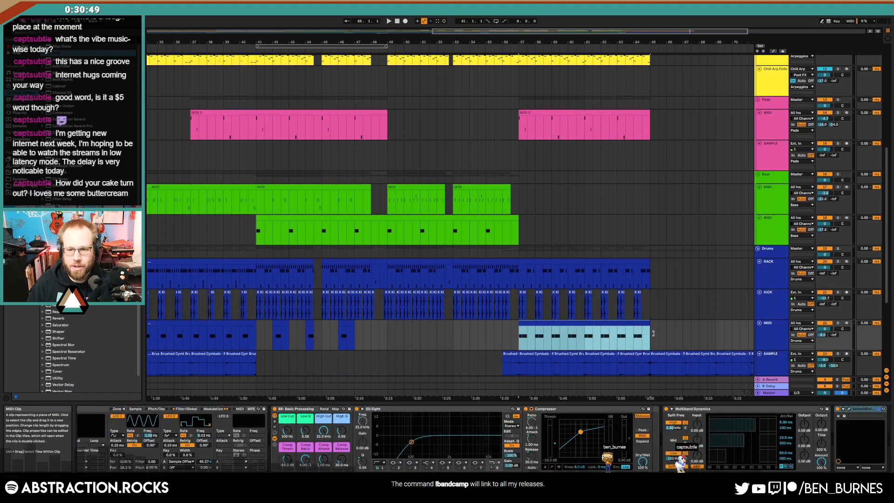
Duplicate bars 57 to 65 of the drum RACK, KICK and MIDI tracks to fill bars 65 to 73.
{"action": "scroll", "coordinate": [647, 334], "scroll_direction": "down", "scroll_amount": 3}
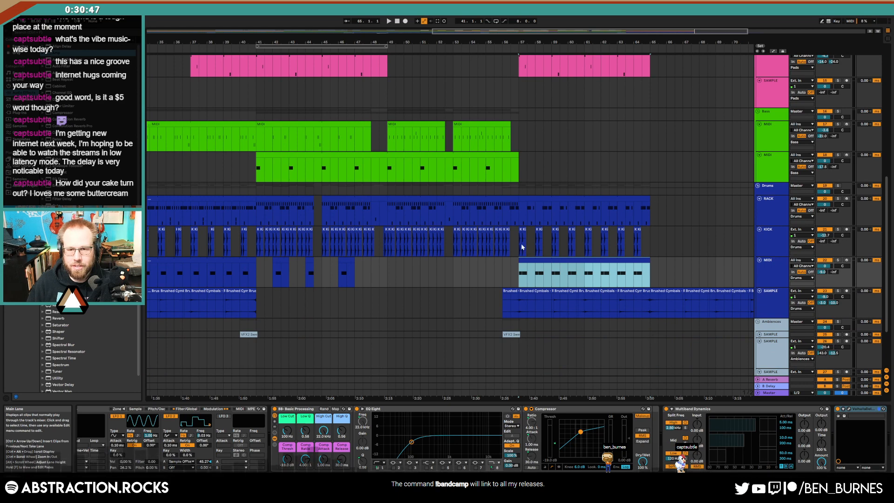
{"action": "left_click_drag", "start_coordinate": [652, 270], "coordinate": [519, 209]}
{"action": "key", "text": "ctrl+d"}
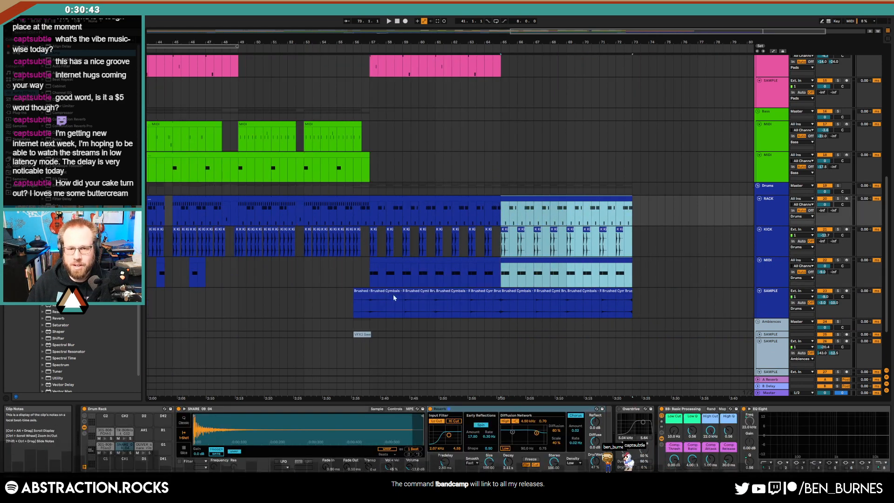
Copy the upper Bass MIDI clip spanning bars 25 to 41 to bar 57 and start playback there.
{"action": "left_click", "coordinate": [376, 321]}
{"action": "scroll", "coordinate": [535, 317], "scroll_direction": "up", "scroll_amount": 2}
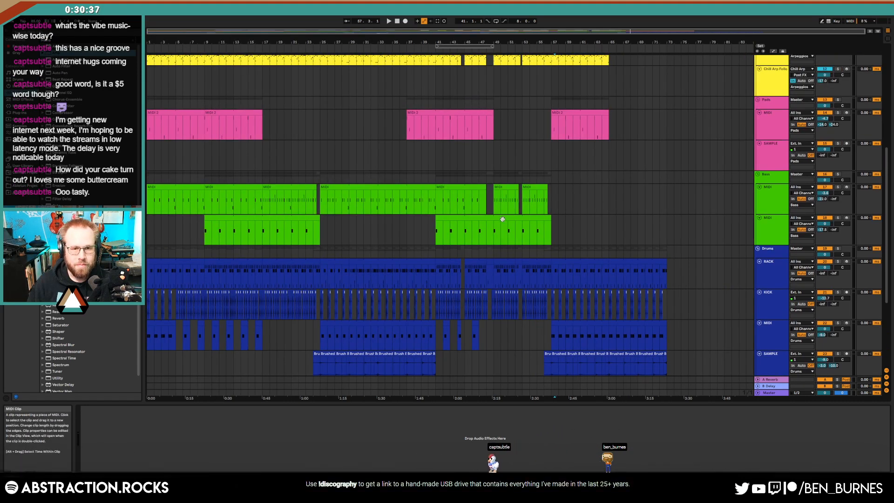
{"action": "left_click", "coordinate": [339, 186]}
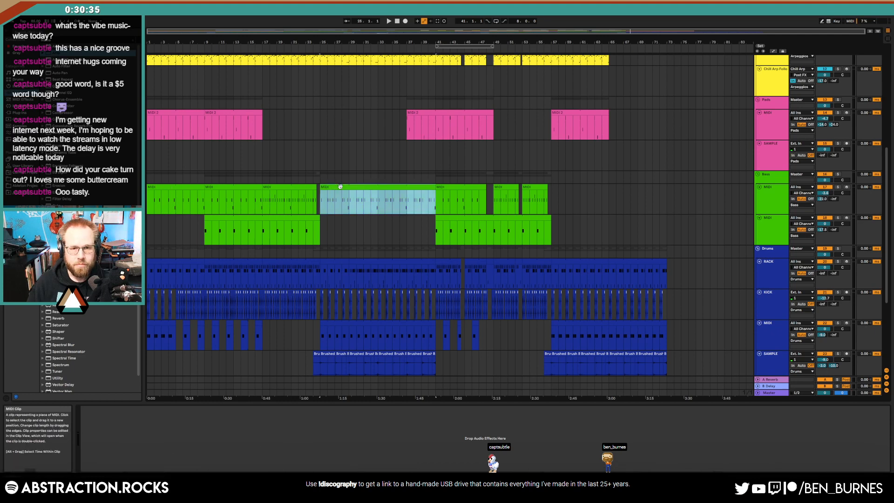
{"action": "key", "text": "ctrl+c"}
{"action": "left_click", "coordinate": [552, 197]}
{"action": "key", "text": "ctrl+v"}
{"action": "key", "text": "space"}
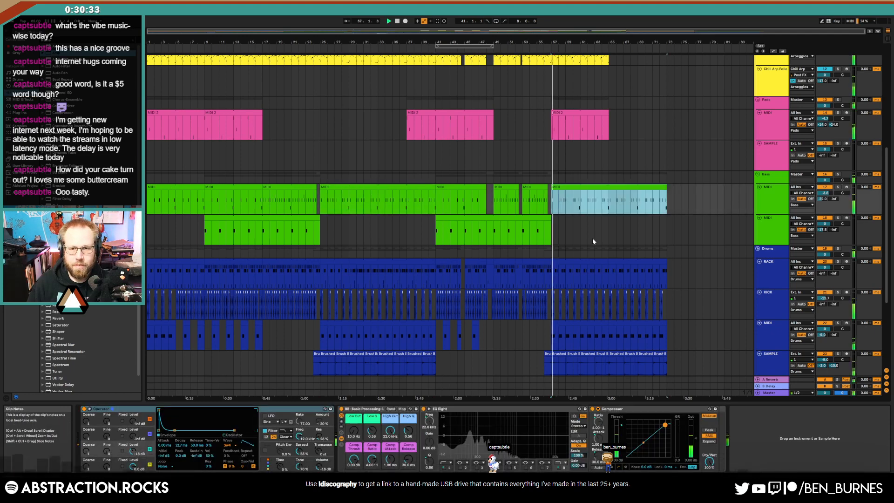
Check the bass clip at bar 25 and its copy at bar 57, viewing the copy's notes while playing from bar 57.
{"action": "key", "text": "space"}
{"action": "left_click", "coordinate": [423, 187]}
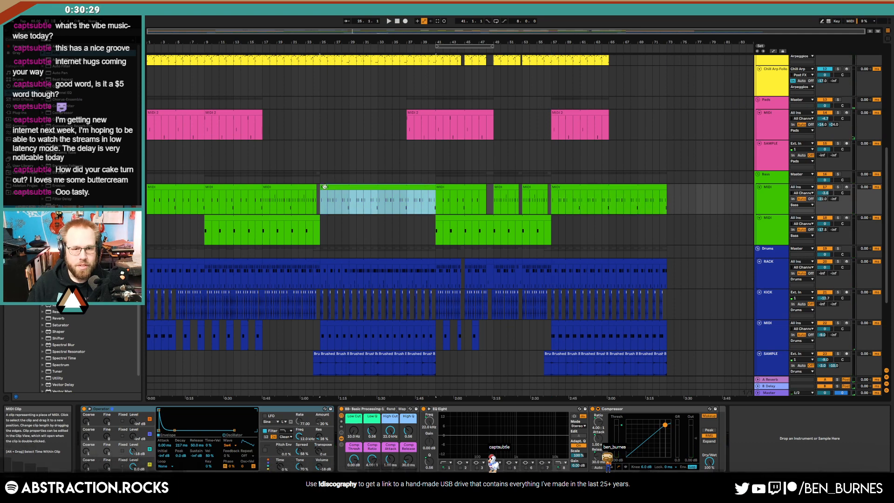
{"action": "double_click", "coordinate": [567, 190]}
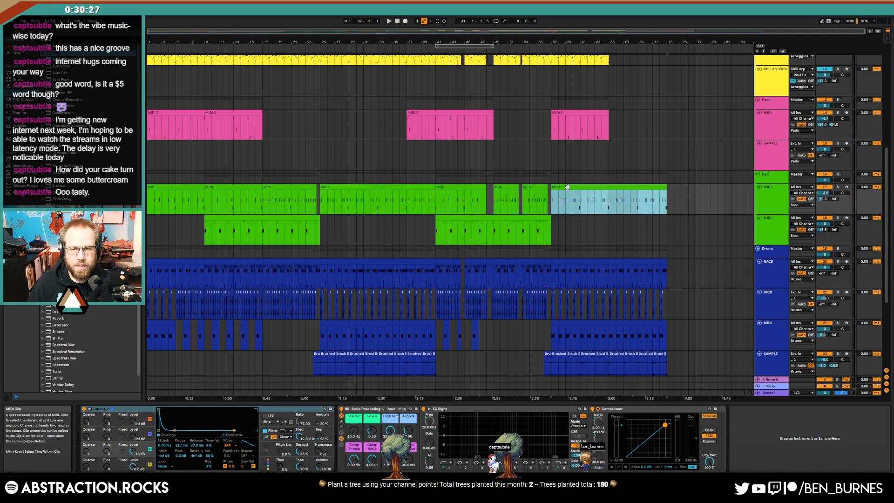
{"action": "key", "text": "space"}
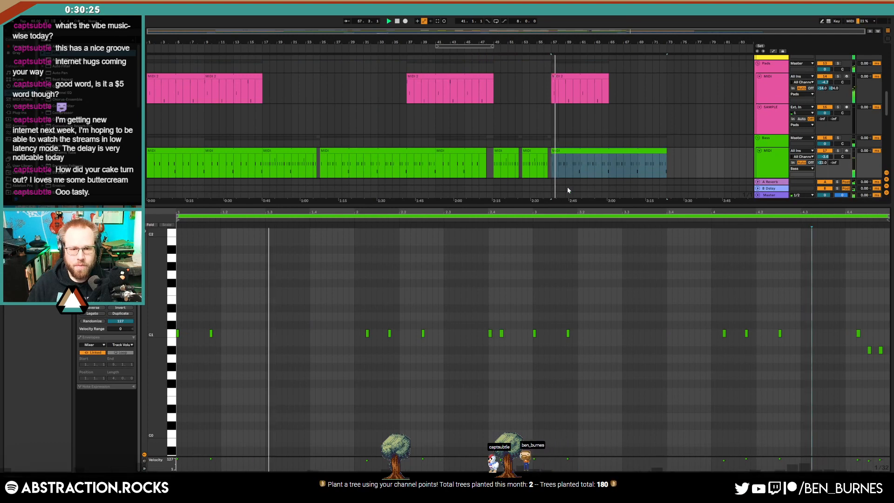
{"action": "key", "text": "shift+Tab"}
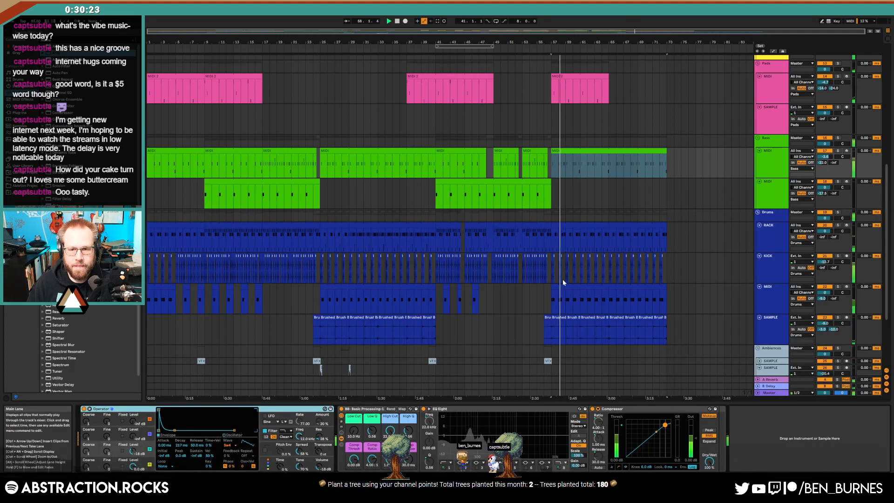
Trim the start of the first KICK clip in bar 58 by a sixteenth note.
{"action": "scroll", "coordinate": [562, 278], "scroll_direction": "up", "scroll_amount": 10, "text": "ctrl"}
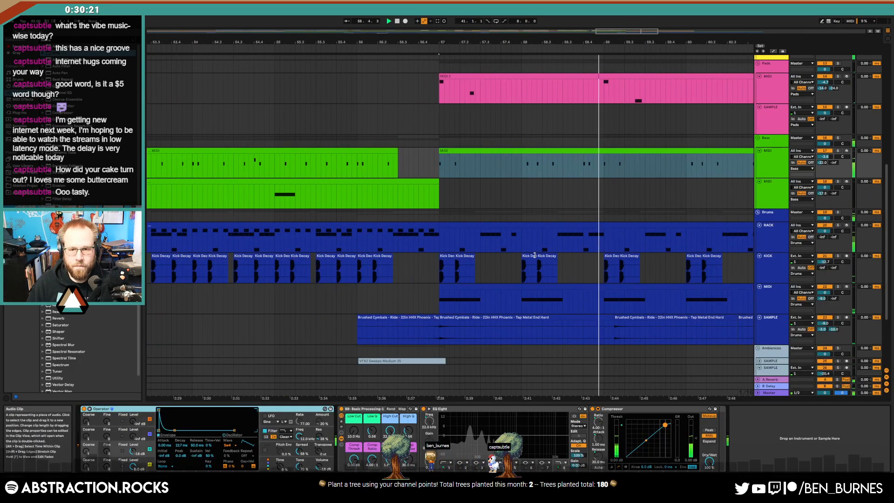
{"action": "left_click_drag", "start_coordinate": [535, 255], "coordinate": [530, 255]}
{"action": "key", "text": "space"}
{"action": "key", "text": "ctrl+z"}
{"action": "scroll", "coordinate": [529, 262], "scroll_direction": "down", "scroll_amount": 10, "text": "ctrl"}
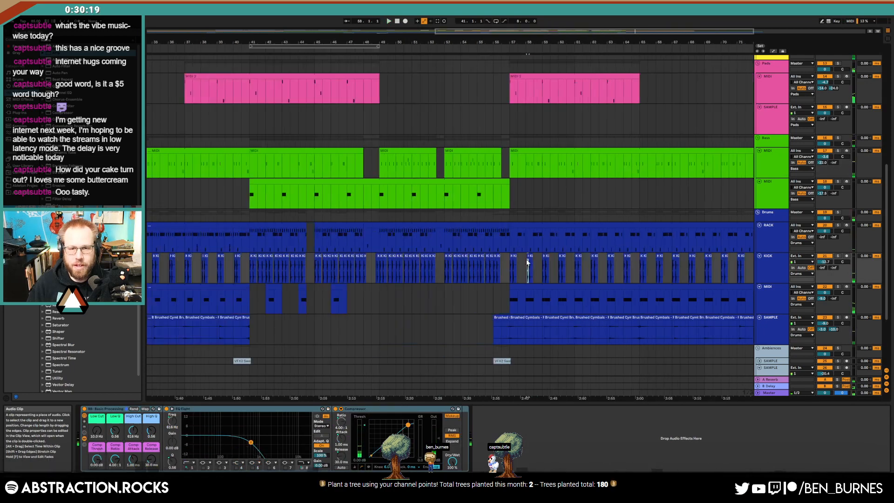
Copy the drum RACK clip of bars 25 to 29 to bar 57 and lengthen the copy to bar 73.
{"action": "left_click", "coordinate": [353, 224]}
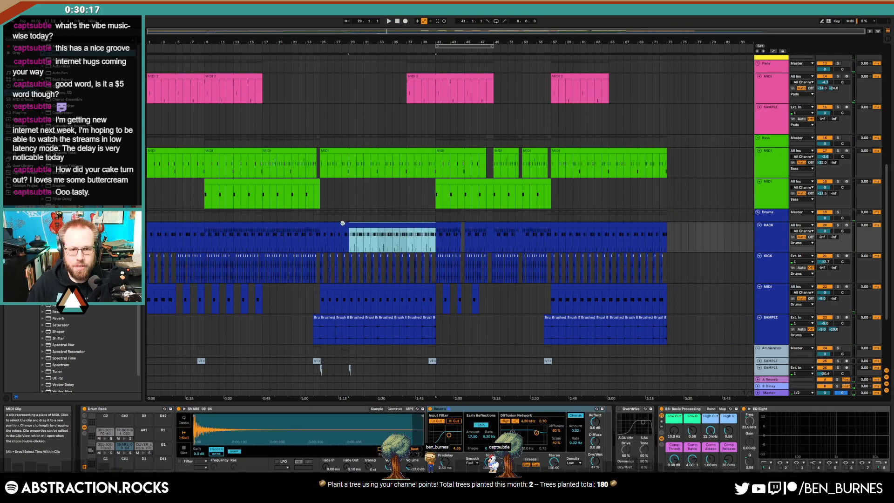
{"action": "left_click", "coordinate": [342, 223]}
{"action": "left_click", "coordinate": [570, 224]}
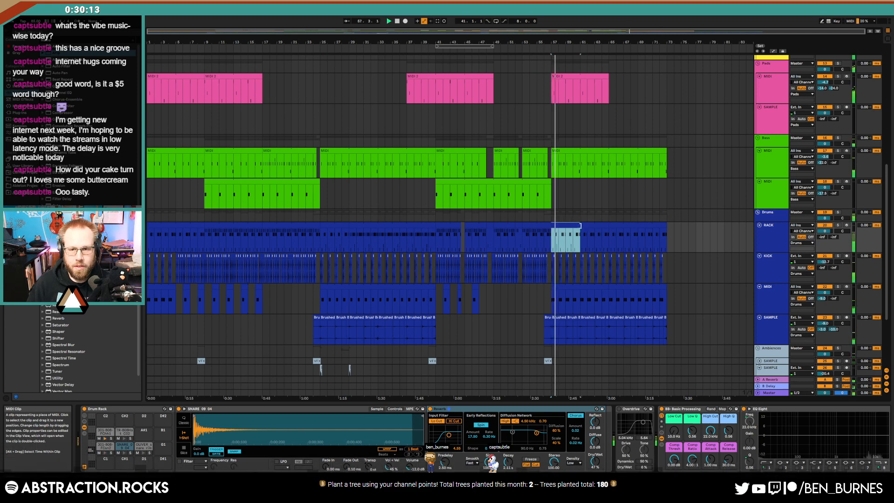
{"action": "left_click_drag", "start_coordinate": [577, 225], "coordinate": [667, 232]}
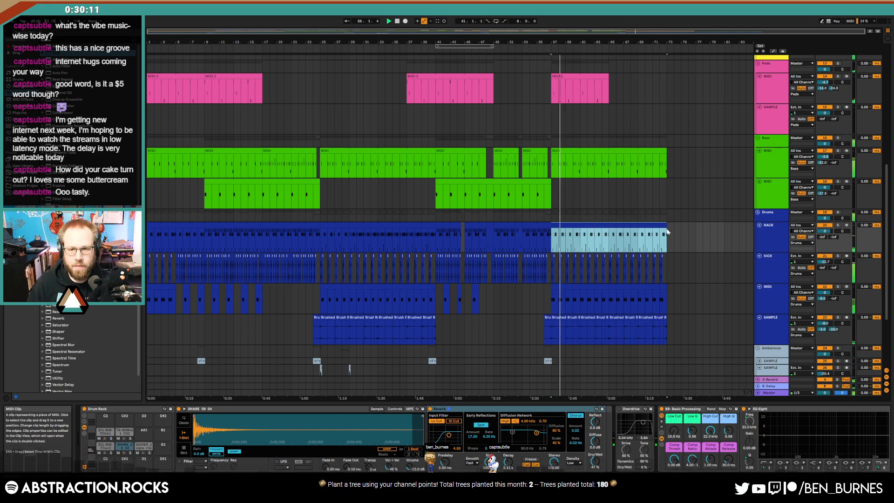
Trim the start of the first KICK clip in bar 60 by a sixteenth note.
{"action": "key", "text": "z"}
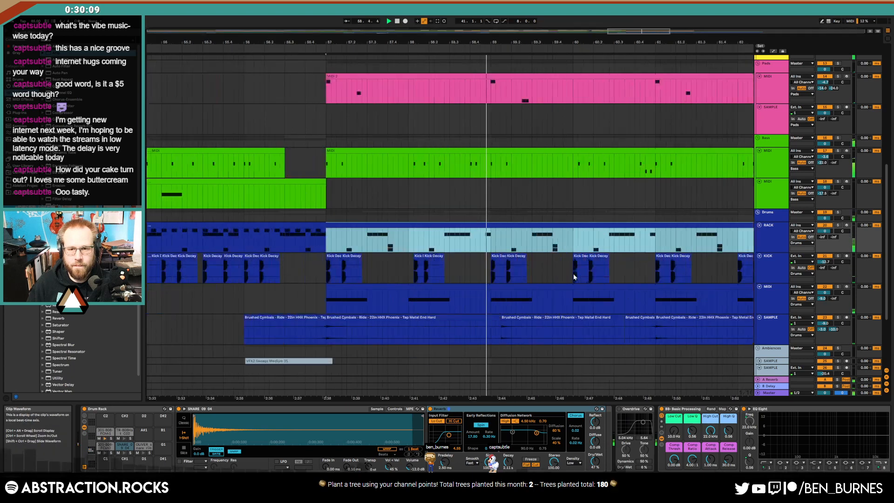
{"action": "left_click", "coordinate": [599, 260]}
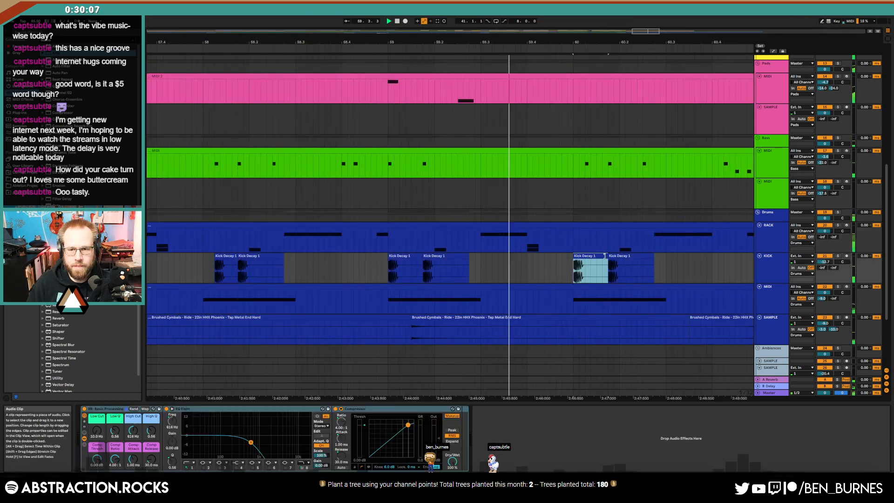
{"action": "left_click_drag", "start_coordinate": [598, 260], "coordinate": [604, 260]}
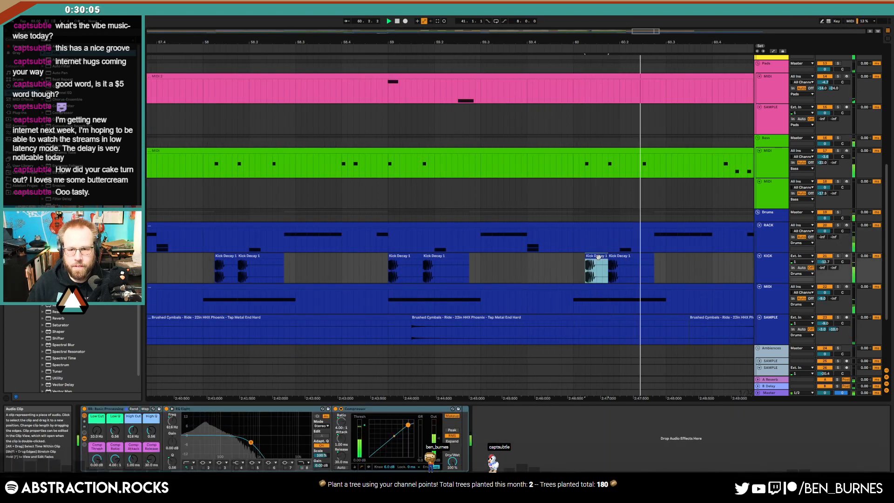
Delete the KICK clips of bars 61 to 73 and fill that range with three duplicates of bars 57 to 61.
{"action": "scroll", "coordinate": [598, 257], "scroll_direction": "down", "scroll_amount": 5}
{"action": "left_click_drag", "start_coordinate": [602, 34], "coordinate": [671, 33]}
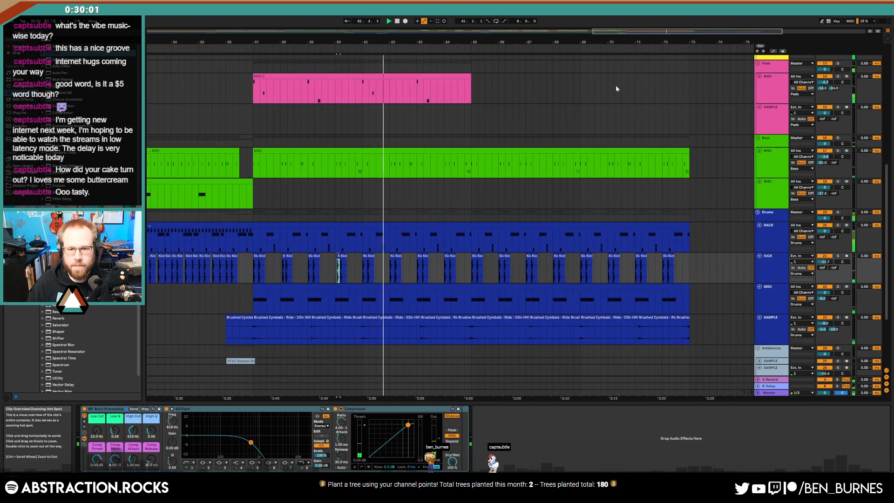
{"action": "key", "text": "space"}
{"action": "left_click_drag", "start_coordinate": [696, 270], "coordinate": [362, 277]}
{"action": "key", "text": "Delete"}
{"action": "key", "text": "ctrl+d"}
{"action": "key", "text": "ctrl+d"}
{"action": "key", "text": "ctrl+d"}
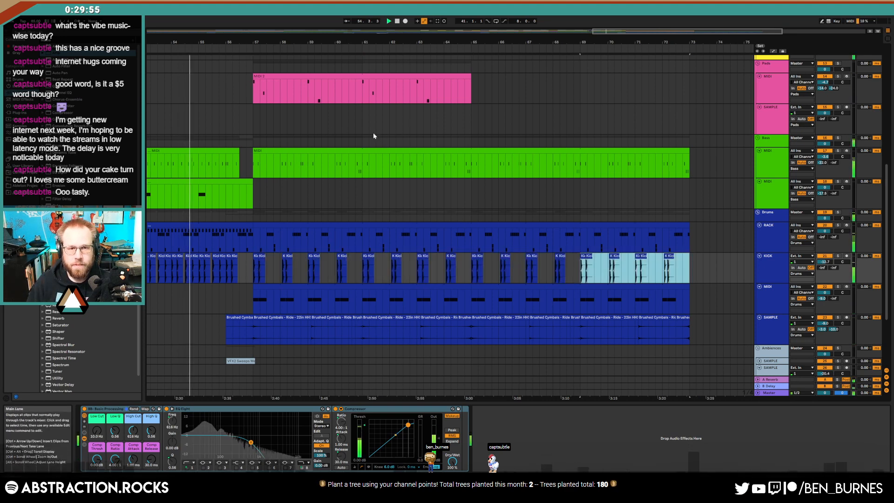
Open the Chill Arp clip at bar 57 and delete the A#3 and G#3 notes on beat 2.4 and the A#3 on beat 4.4.
{"action": "key", "text": "w"}
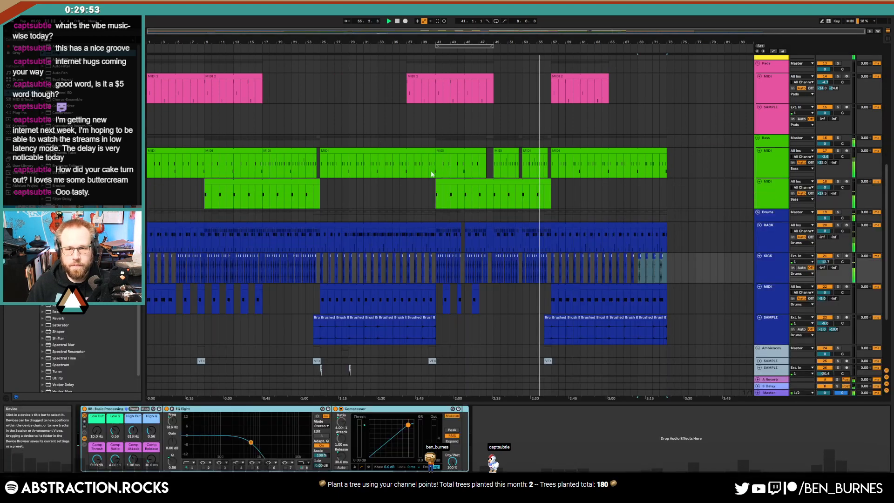
{"action": "scroll", "coordinate": [558, 203], "scroll_direction": "down", "scroll_amount": 3}
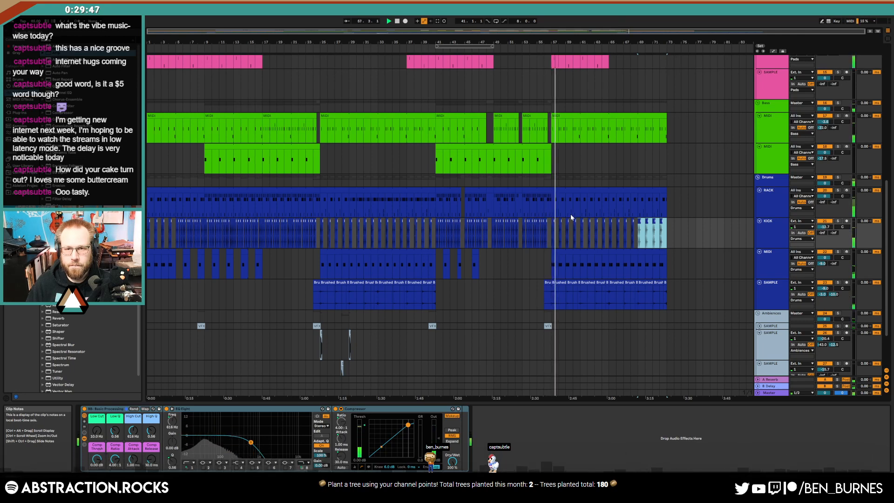
{"action": "scroll", "coordinate": [570, 214], "scroll_direction": "up", "scroll_amount": 6}
{"action": "scroll", "coordinate": [574, 217], "scroll_direction": "up", "scroll_amount": 8}
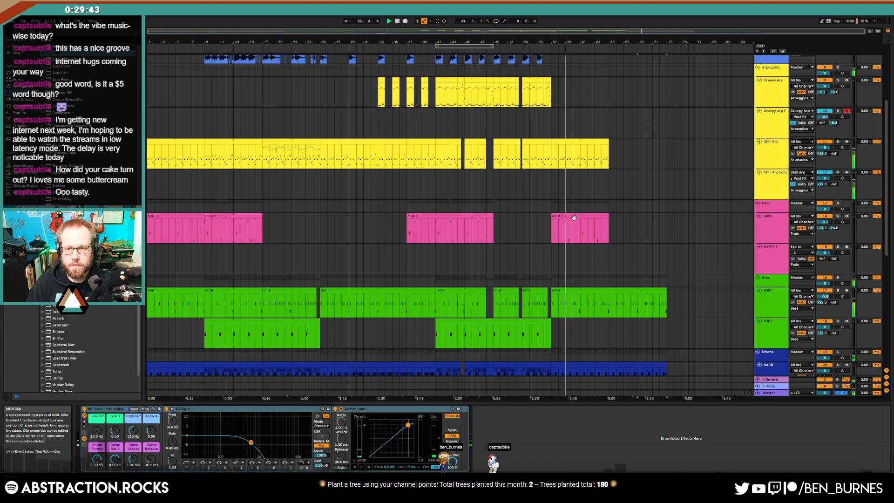
{"action": "double_click", "coordinate": [574, 141]}
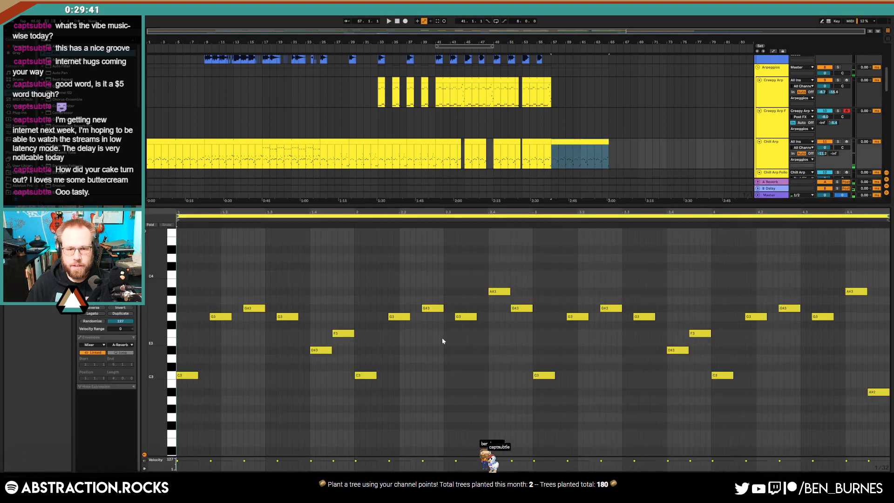
{"action": "left_click_drag", "start_coordinate": [493, 273], "coordinate": [532, 333]}
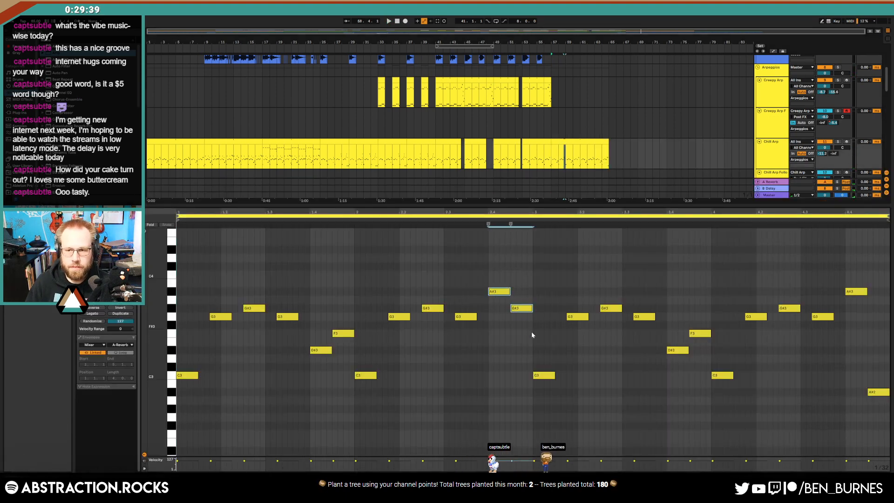
{"action": "left_click_drag", "start_coordinate": [870, 387], "coordinate": [861, 400]}
{"action": "key", "text": "Delete"}
{"action": "key", "text": "space"}
Delete both D#3 notes and the last G3 from the Chill Arp clip, and lengthen the clip to bar 73.
{"action": "left_click", "coordinate": [320, 349]}
{"action": "key", "text": "Delete"}
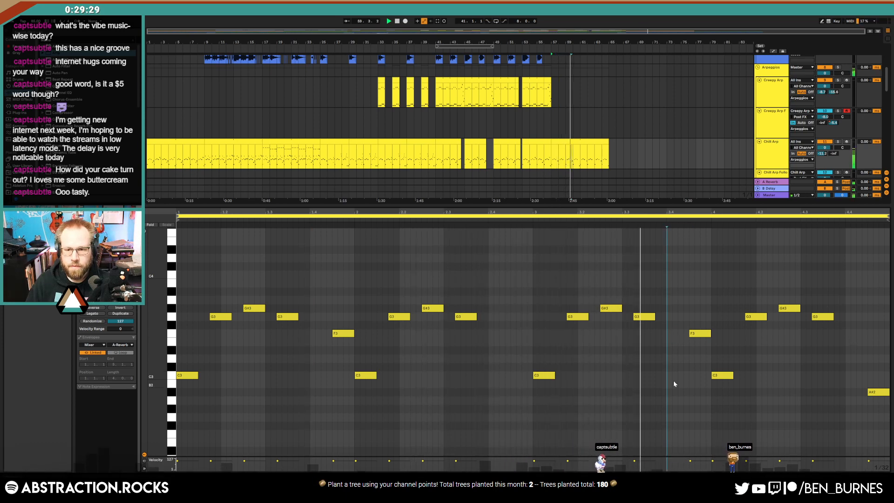
{"action": "left_click", "coordinate": [673, 349]}
{"action": "key", "text": "Delete"}
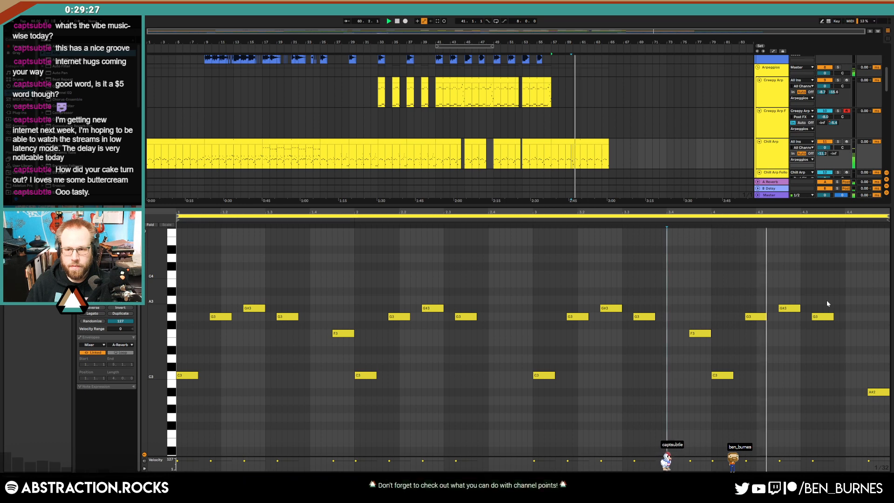
{"action": "left_click", "coordinate": [827, 317]}
{"action": "key", "text": "Delete"}
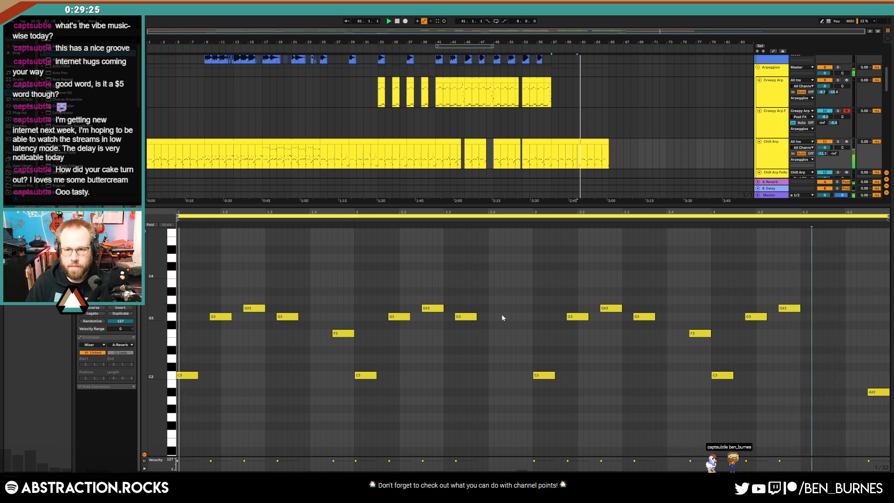
{"action": "key", "text": "shift+Tab"}
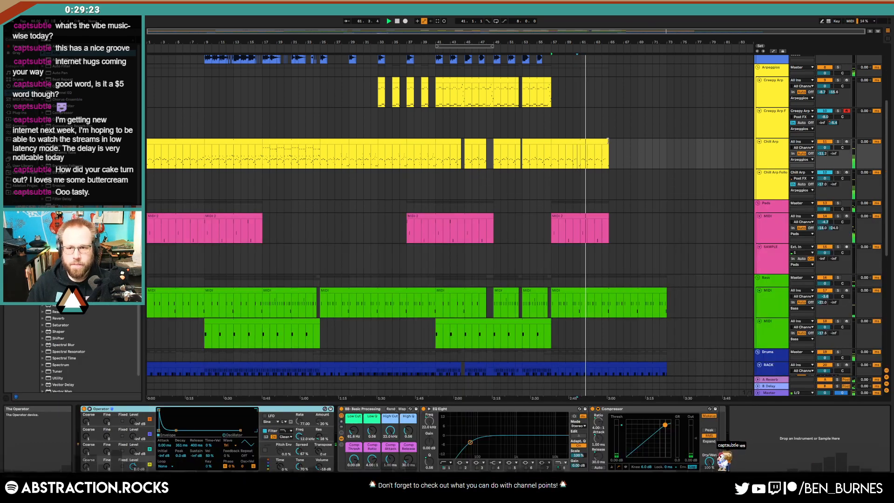
{"action": "left_click_drag", "start_coordinate": [608, 154], "coordinate": [666, 153]}
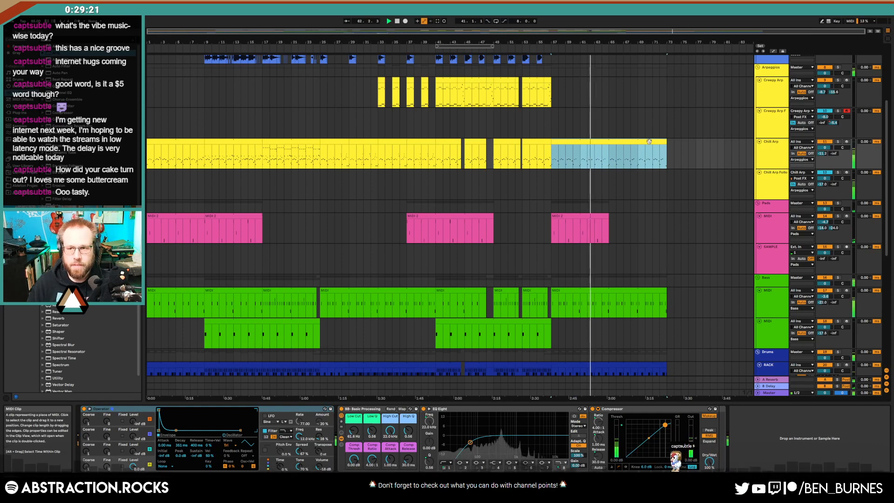
Open the drum MIDI clip at bar 57 and consolidate bars 57 to 61 of its track into one clip.
{"action": "scroll", "coordinate": [668, 319], "scroll_direction": "down", "scroll_amount": 2}
{"action": "scroll", "coordinate": [652, 319], "scroll_direction": "down", "scroll_amount": 5}
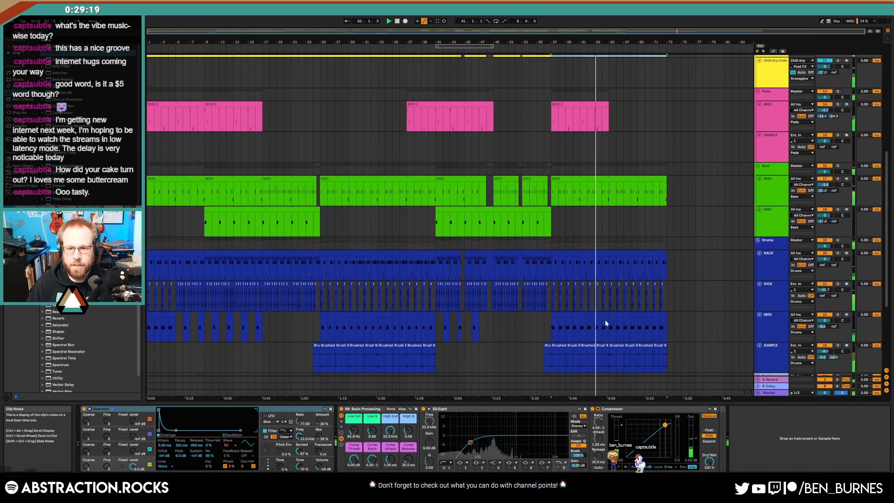
{"action": "double_click", "coordinate": [600, 318]}
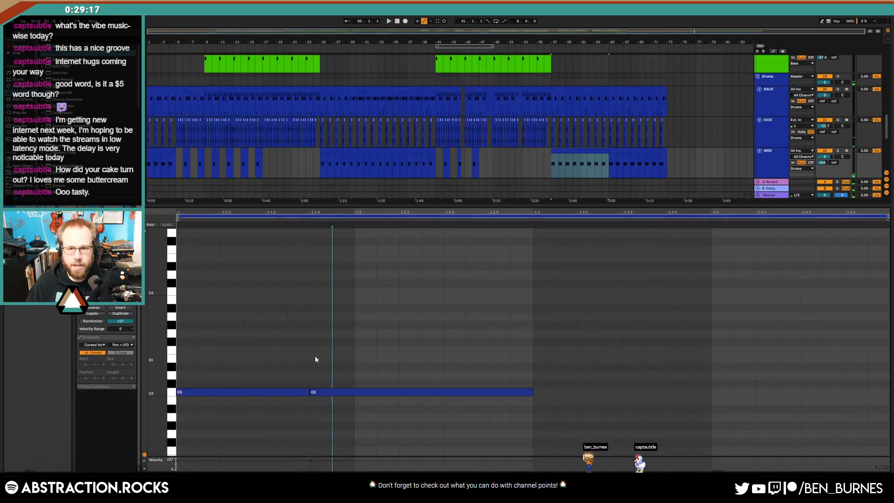
{"action": "scroll", "coordinate": [600, 99], "scroll_direction": "down", "scroll_amount": 2}
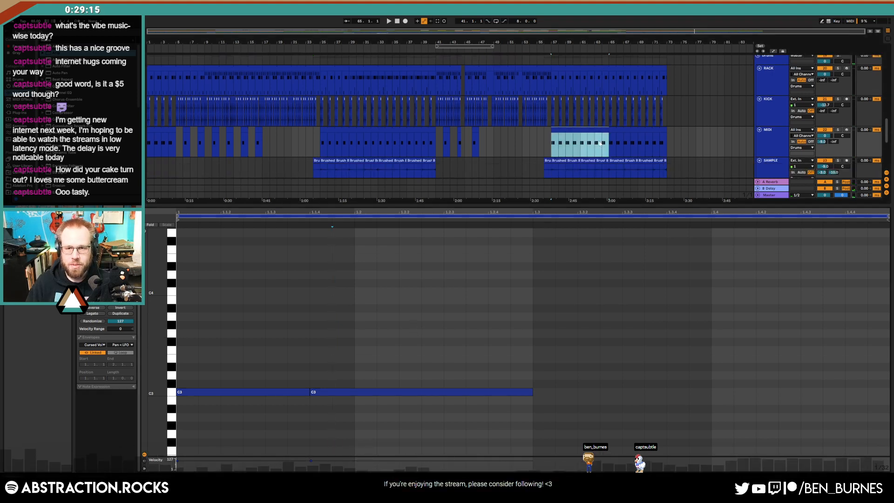
{"action": "scroll", "coordinate": [600, 116], "scroll_direction": "up", "scroll_amount": 4}
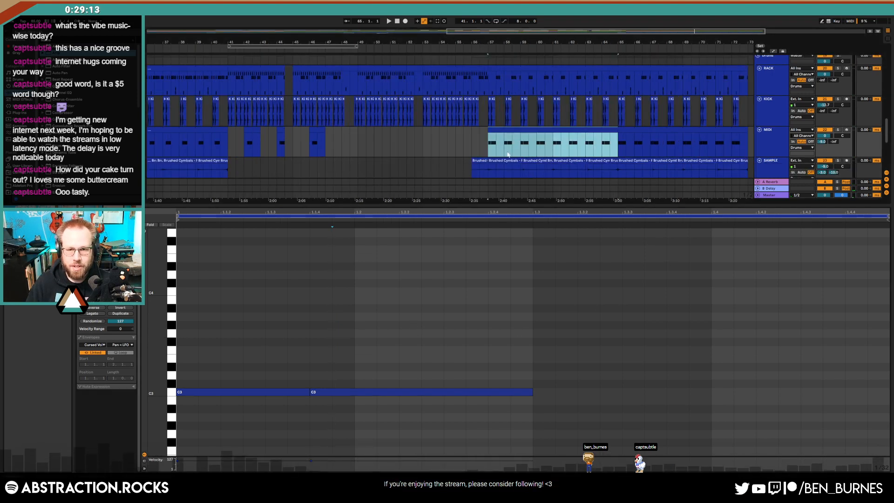
{"action": "left_click", "coordinate": [521, 127]}
{"action": "left_click", "coordinate": [518, 135]}
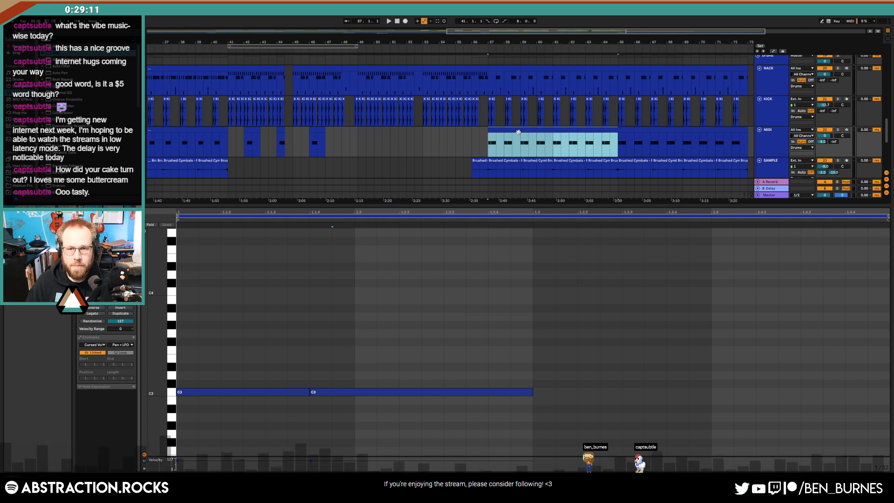
{"action": "scroll", "coordinate": [519, 136], "scroll_direction": "up", "scroll_amount": 3}
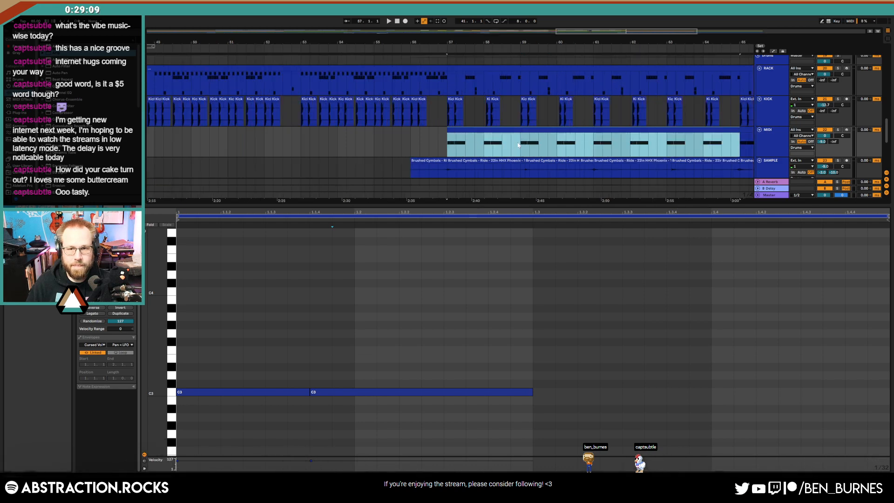
{"action": "left_click_drag", "start_coordinate": [590, 143], "coordinate": [444, 142]}
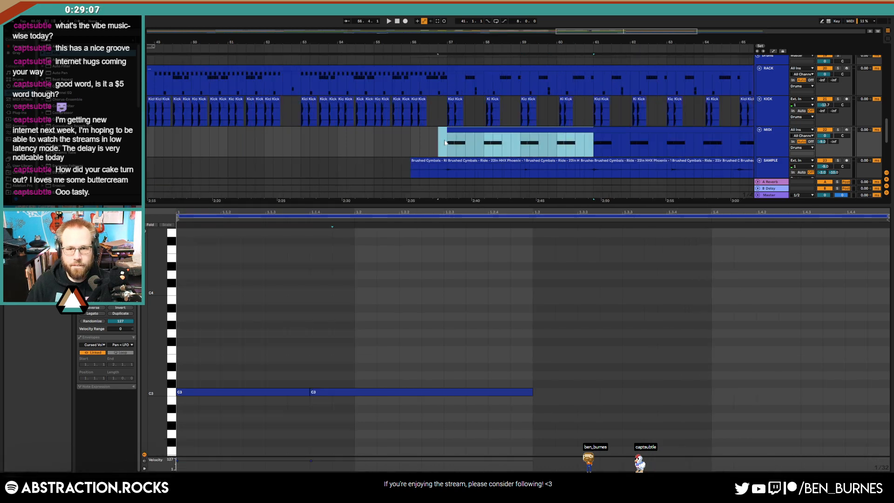
{"action": "key", "text": "ctrl+j"}
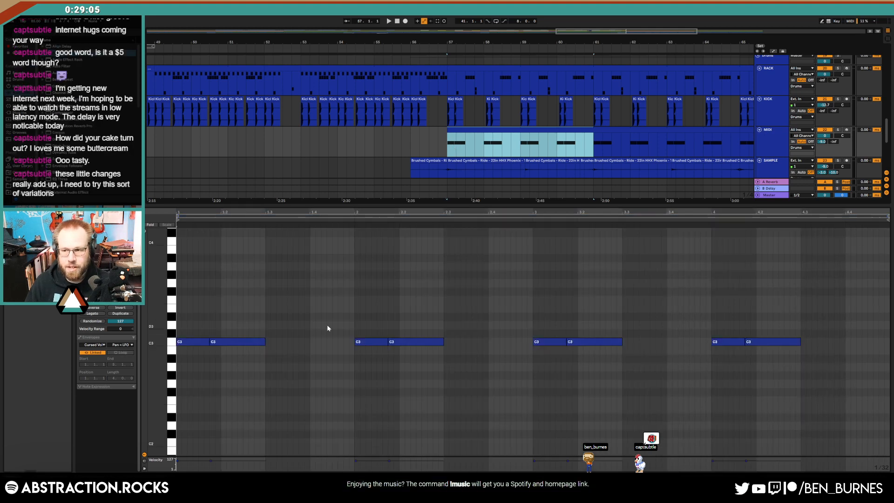
Delete the C3 notes in the consolidated drum clip, keeping only the second note of its second and fourth bars.
{"action": "left_click_drag", "start_coordinate": [353, 315], "coordinate": [370, 387]}
{"action": "key", "text": "Delete"}
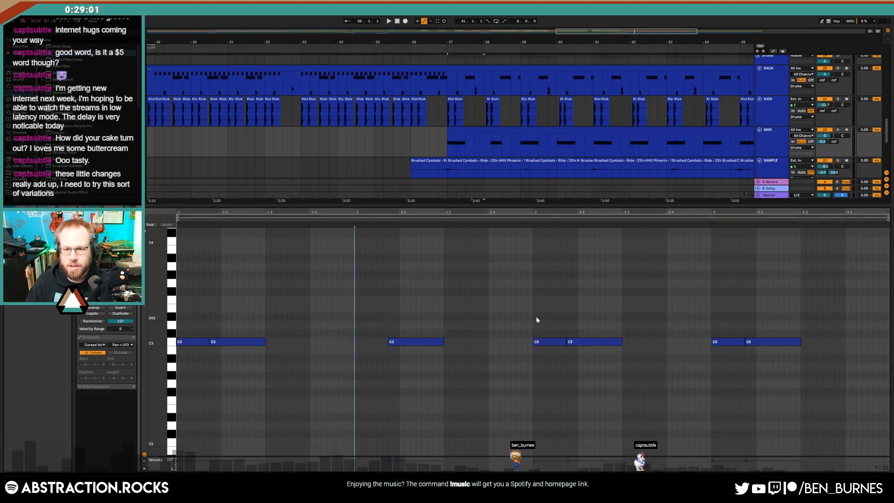
{"action": "left_click_drag", "start_coordinate": [536, 316], "coordinate": [580, 362]}
{"action": "key", "text": "Delete"}
{"action": "left_click_drag", "start_coordinate": [711, 319], "coordinate": [727, 360]}
{"action": "key", "text": "Delete"}
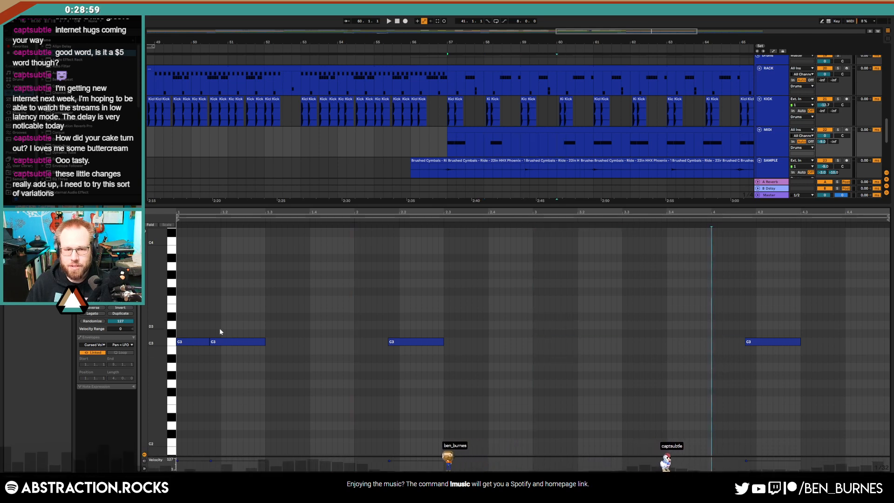
{"action": "left_click_drag", "start_coordinate": [199, 321], "coordinate": [194, 370]}
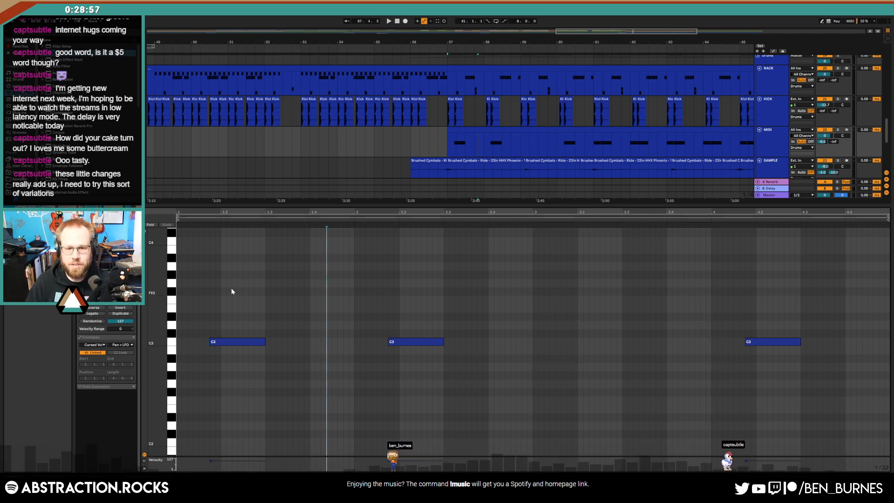
{"action": "left_click_drag", "start_coordinate": [232, 291], "coordinate": [250, 402]}
{"action": "key", "text": "Delete"}
Play the arrangement from bar 56 and review the edited drum parts around bar 57.
{"action": "left_click", "coordinate": [407, 139]}
{"action": "key", "text": "space"}
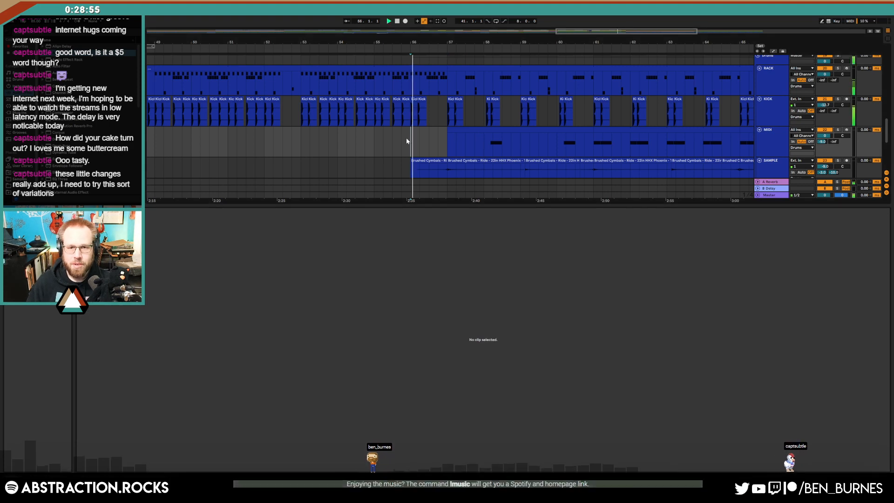
{"action": "key", "text": "shift+Tab"}
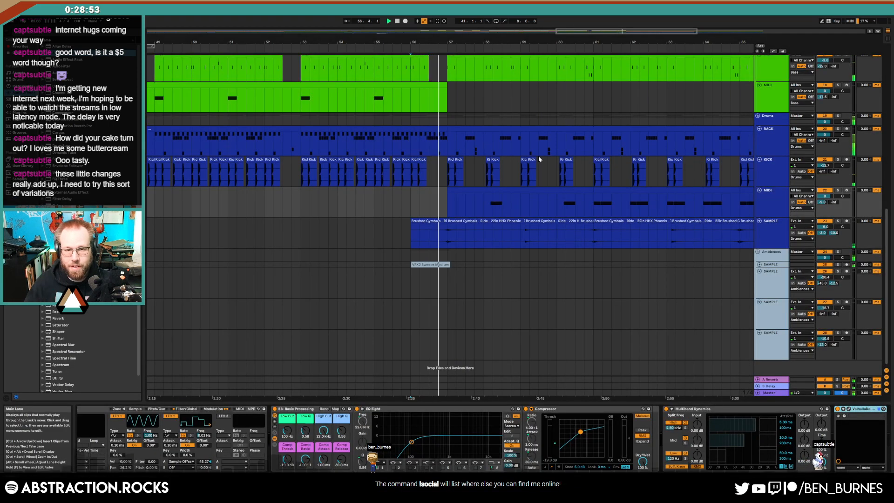
{"action": "scroll", "coordinate": [609, 222], "scroll_direction": "down", "scroll_amount": 3}
{"action": "scroll", "coordinate": [608, 222], "scroll_direction": "down", "scroll_amount": 3}
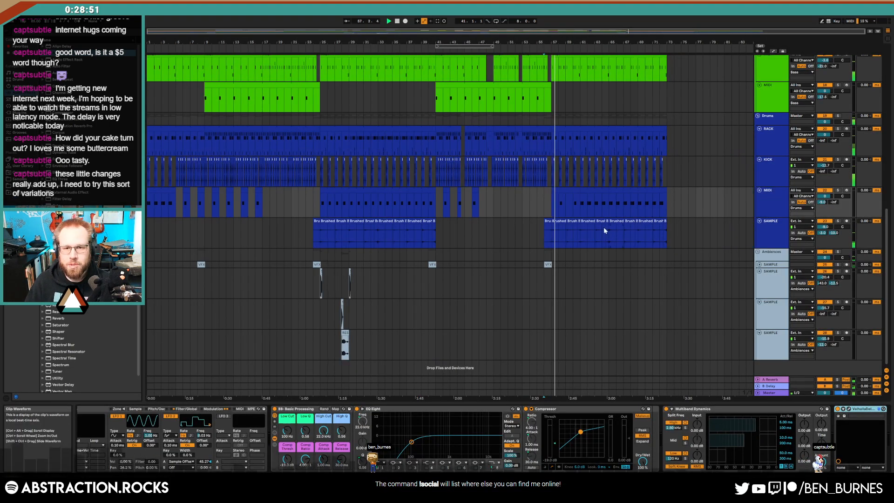
{"action": "scroll", "coordinate": [632, 280], "scroll_direction": "up", "scroll_amount": 2}
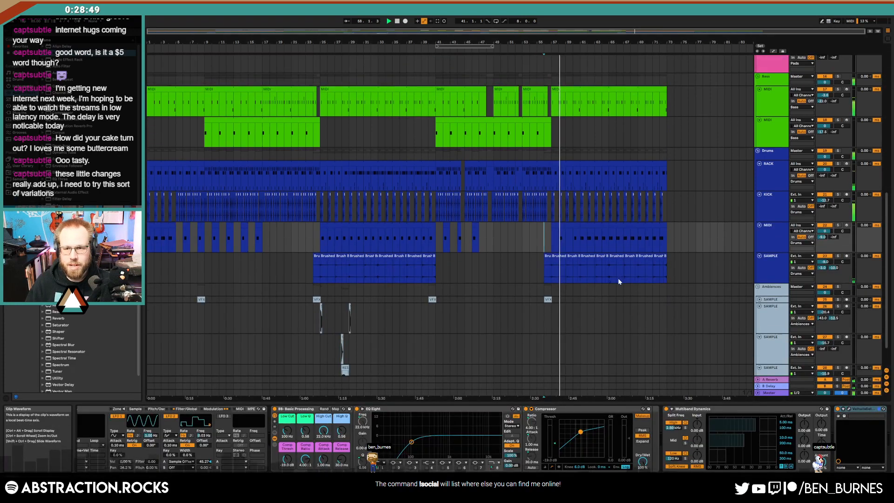
Fold all the tracks inside the Drums and Bass groups to minimum height in the arrangement.
{"action": "left_click", "coordinate": [768, 299]}
{"action": "left_click", "coordinate": [774, 206], "text": "shift"}
{"action": "left_click", "coordinate": [760, 199]}
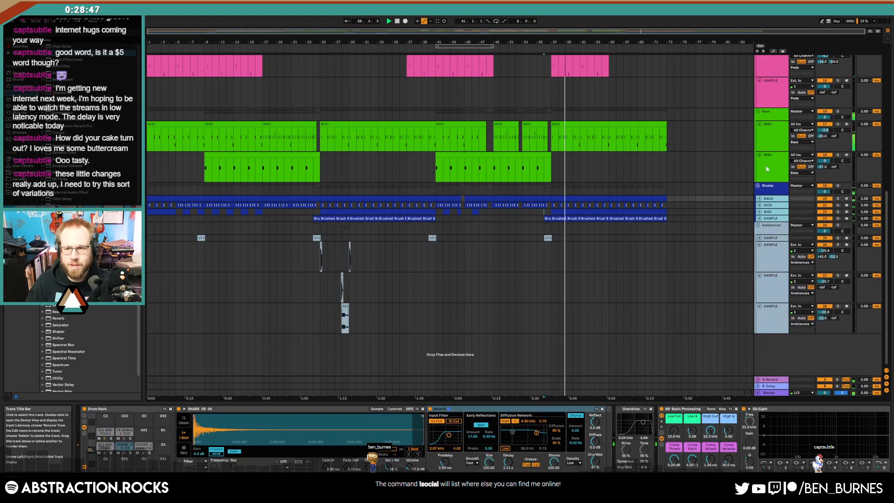
{"action": "left_click", "coordinate": [766, 165]}
{"action": "left_click", "coordinate": [761, 135]}
{"action": "left_click", "coordinate": [763, 113]}
{"action": "left_click", "coordinate": [760, 125]}
{"action": "left_click", "coordinate": [760, 130]}
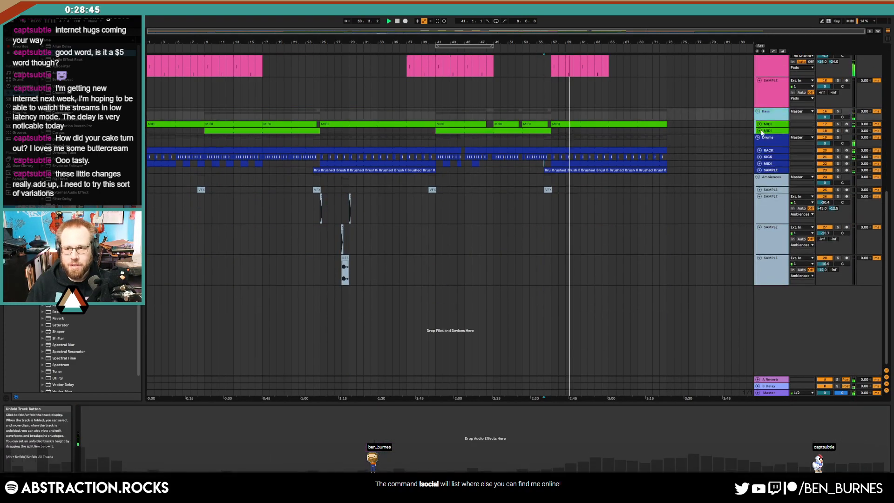
Fold the Pads MIDI track and the three expanded SAMPLE tracks in the Ambiences group.
{"action": "scroll", "coordinate": [768, 156], "scroll_direction": "up", "scroll_amount": 3}
{"action": "left_click", "coordinate": [769, 157]}
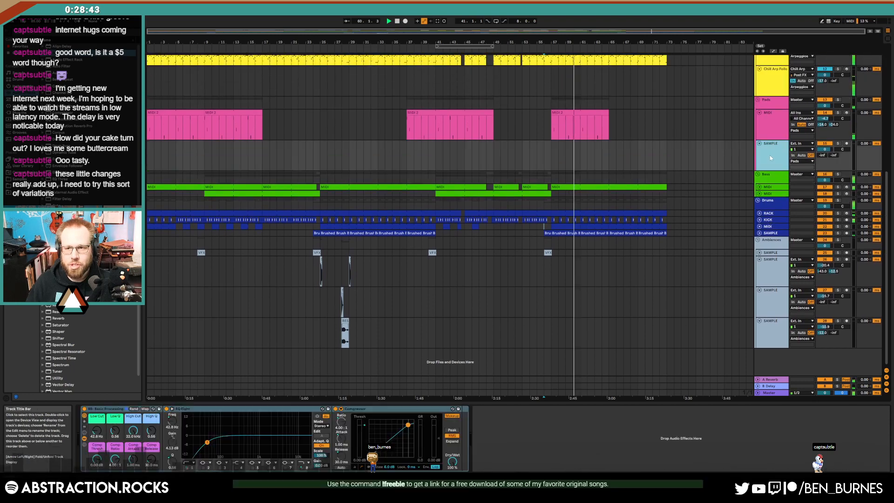
{"action": "left_click", "coordinate": [759, 113]}
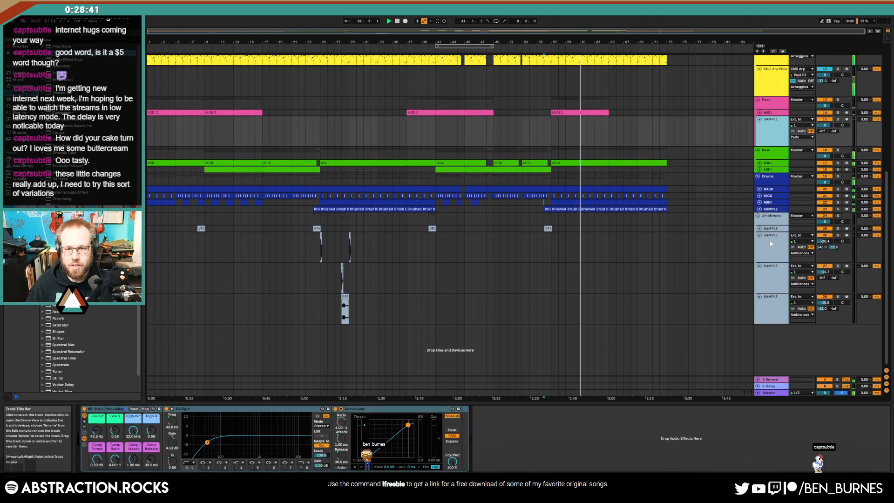
{"action": "left_click", "coordinate": [770, 240]}
{"action": "left_click", "coordinate": [774, 315], "text": "shift"}
{"action": "left_click", "coordinate": [759, 235]}
{"action": "scroll", "coordinate": [672, 264], "scroll_direction": "up", "scroll_amount": 3}
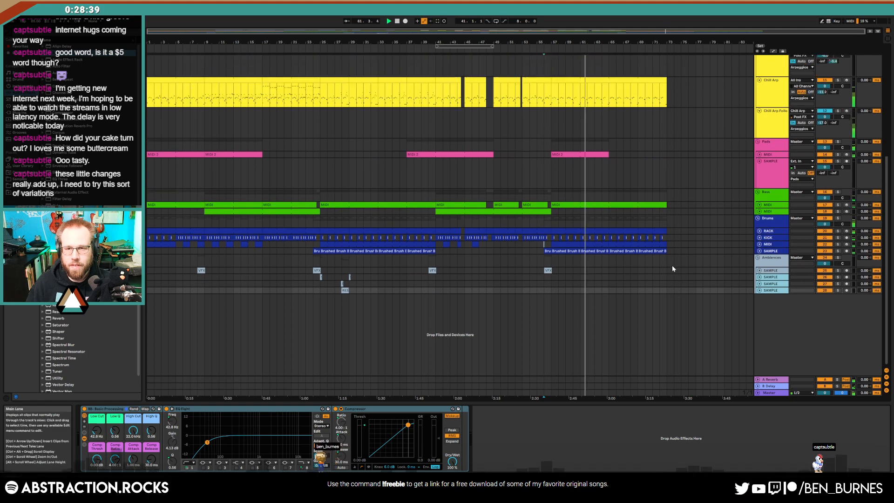
Fold the arpeggio tracks, both tracks in the Leads group and the RESAMPLE track.
{"action": "left_click", "coordinate": [771, 190]}
{"action": "left_click", "coordinate": [769, 97], "text": "shift"}
{"action": "left_click", "coordinate": [760, 88]}
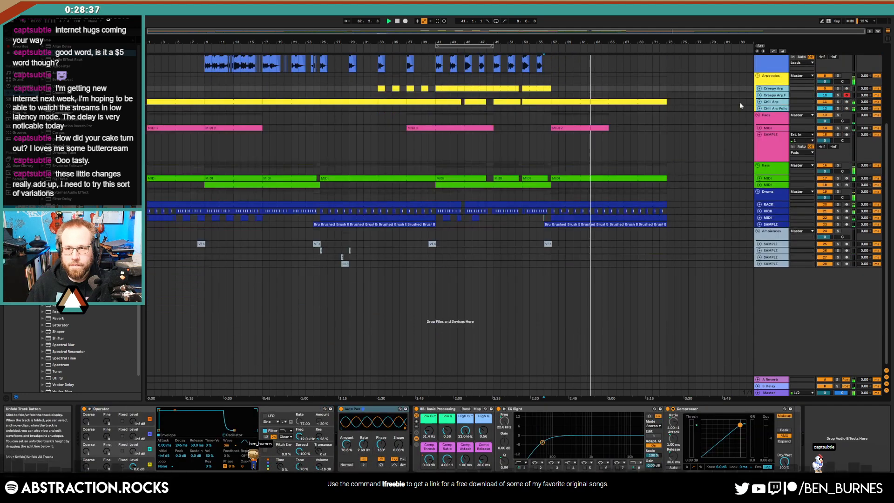
{"action": "scroll", "coordinate": [705, 200], "scroll_direction": "up", "scroll_amount": 5}
{"action": "left_click", "coordinate": [770, 152]}
{"action": "left_click", "coordinate": [769, 123], "text": "shift"}
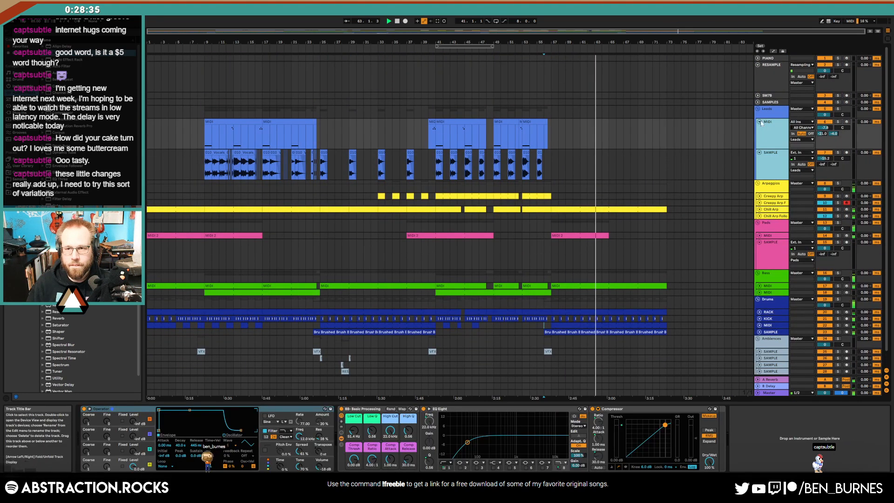
{"action": "left_click", "coordinate": [759, 122]}
{"action": "left_click", "coordinate": [757, 65]}
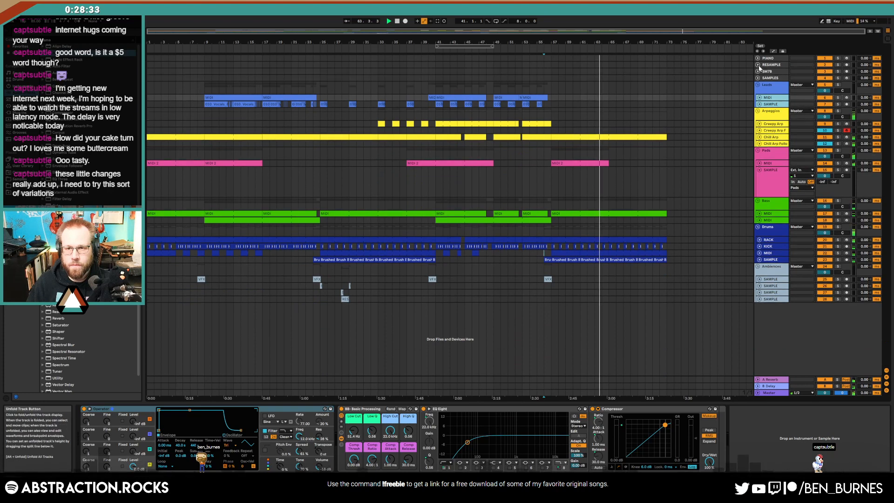
Copy the lead MIDI clips from bar 40 to bar 64, extend them to bar 73, and add a duplicate trimmed to bar 75.
{"action": "left_click", "coordinate": [759, 97]}
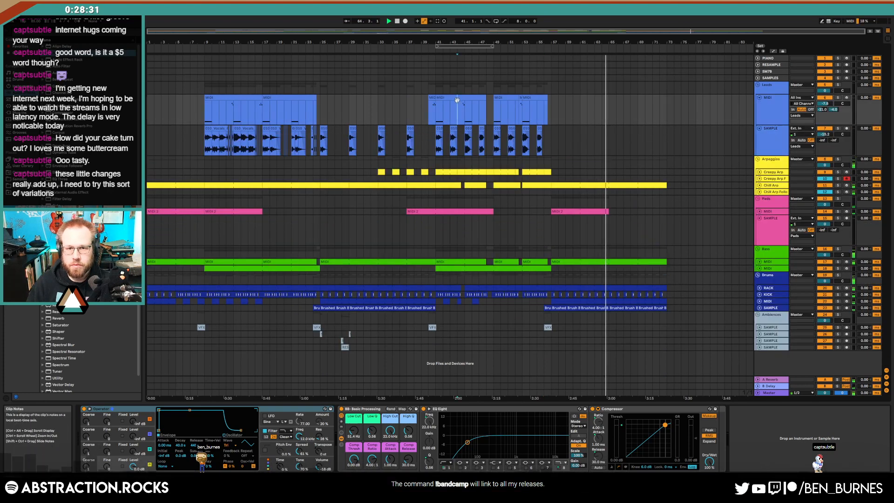
{"action": "left_click", "coordinate": [437, 103]}
{"action": "left_click", "coordinate": [601, 107]}
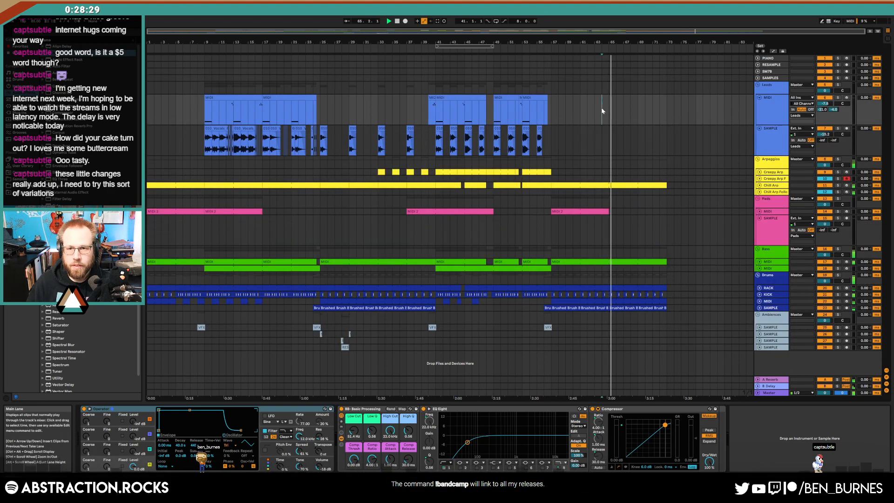
{"action": "key", "text": "ctrl+v"}
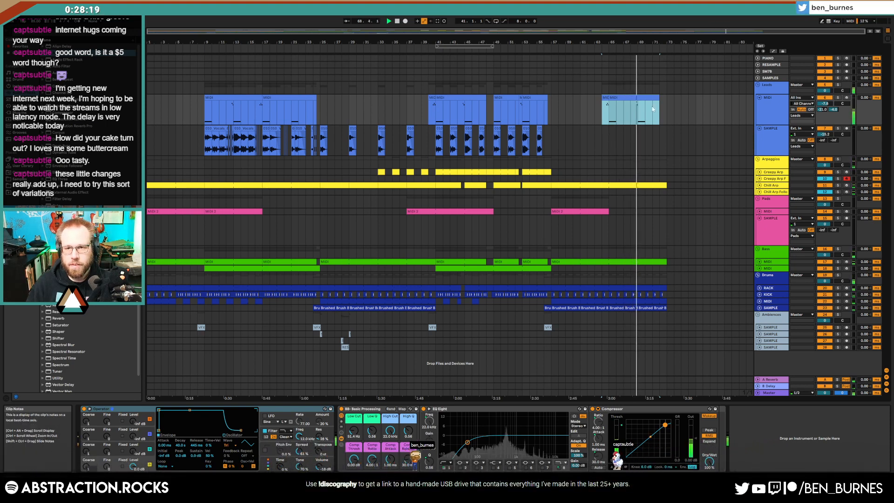
{"action": "left_click_drag", "start_coordinate": [659, 98], "coordinate": [665, 99]}
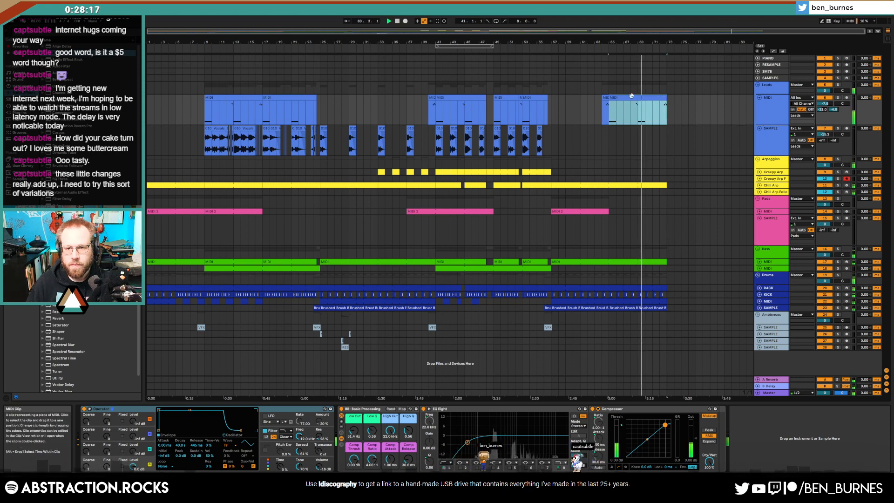
{"action": "key", "text": "ctrl+d"}
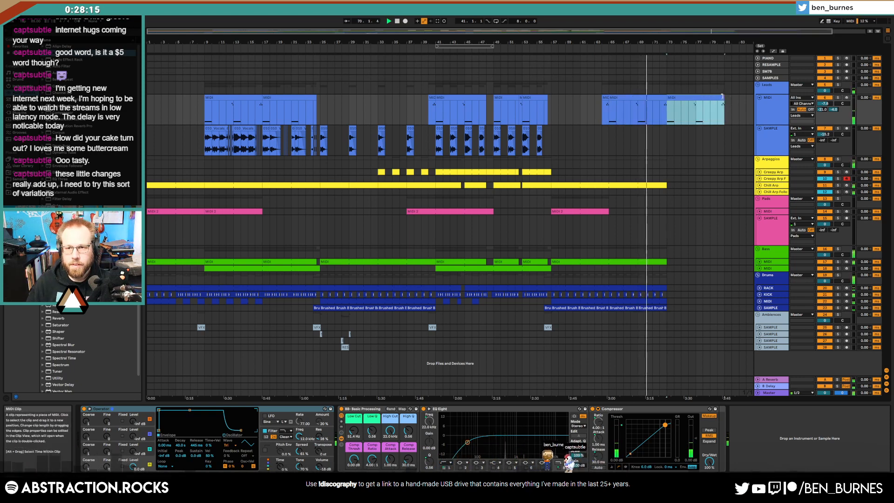
{"action": "left_click_drag", "start_coordinate": [722, 97], "coordinate": [681, 97]}
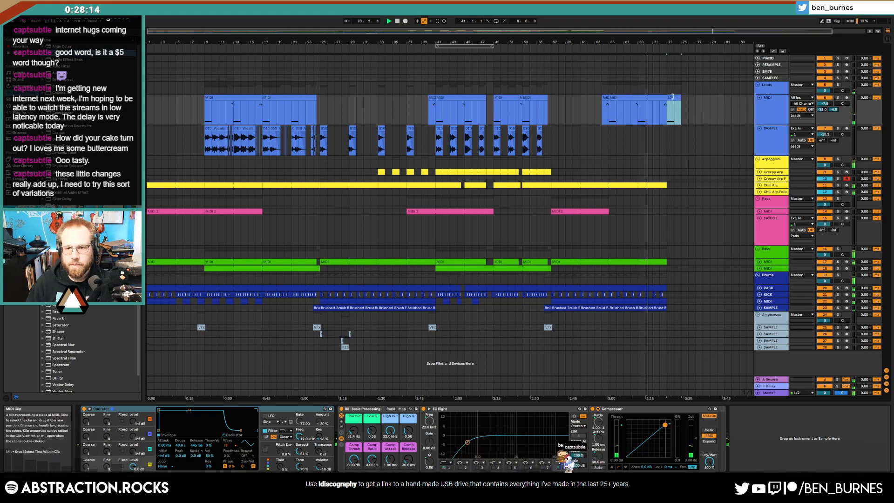
Extend the first Bass MIDI track's last clip to the middle of bar 74 and duplicate the last two bars of kicks from bar 73.
{"action": "left_click", "coordinate": [759, 262]}
{"action": "left_click_drag", "start_coordinate": [664, 263], "coordinate": [680, 263]}
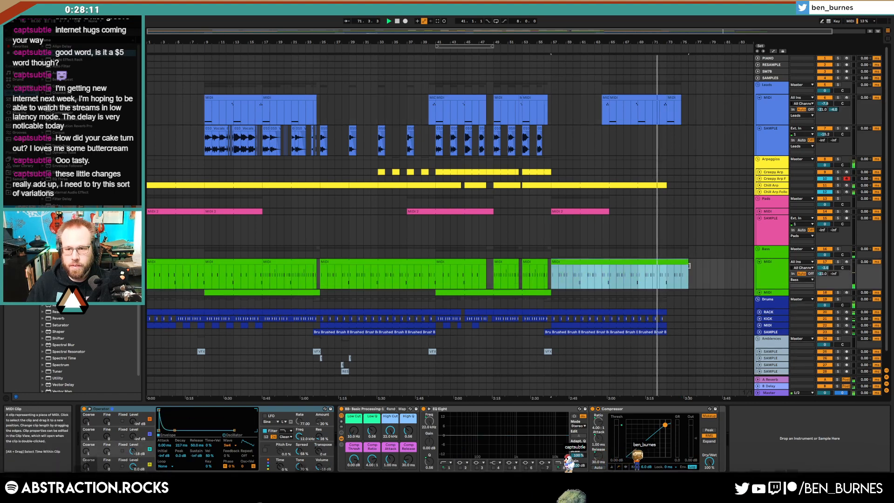
{"action": "scroll", "coordinate": [680, 296], "scroll_direction": "down", "scroll_amount": 1}
{"action": "scroll", "coordinate": [675, 299], "scroll_direction": "up", "scroll_amount": 2}
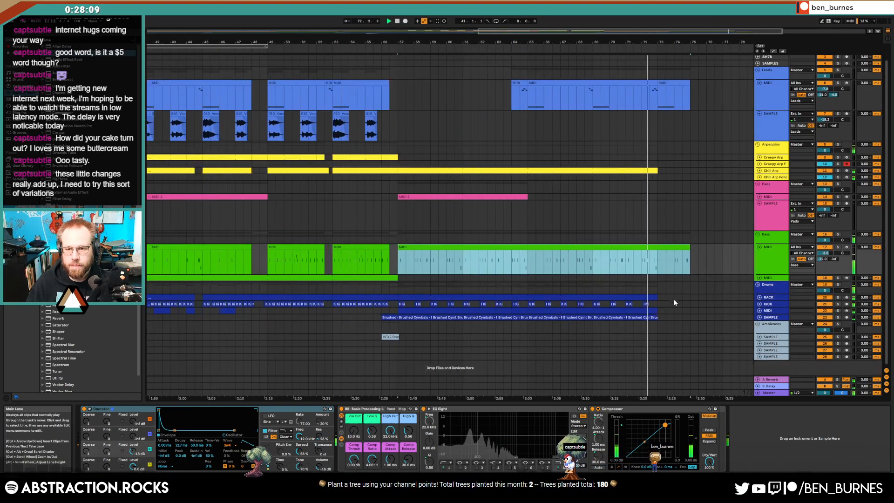
{"action": "left_click_drag", "start_coordinate": [656, 304], "coordinate": [623, 305]}
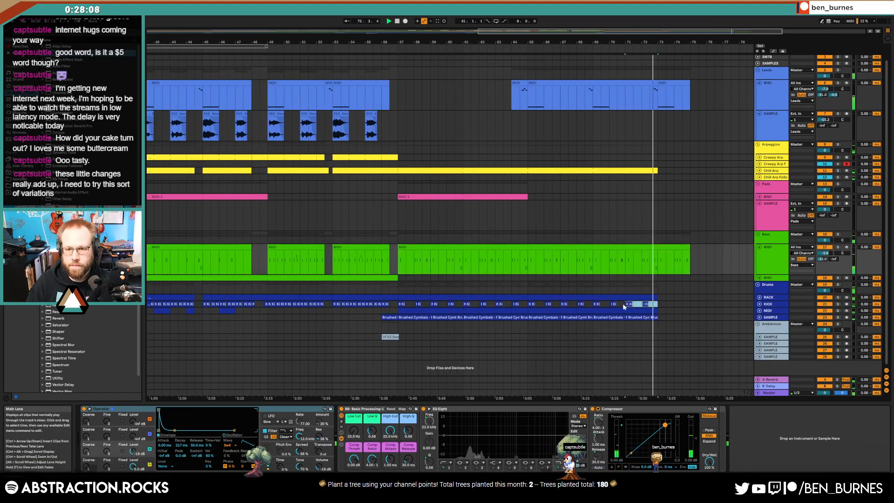
{"action": "left_click", "coordinate": [716, 312]}
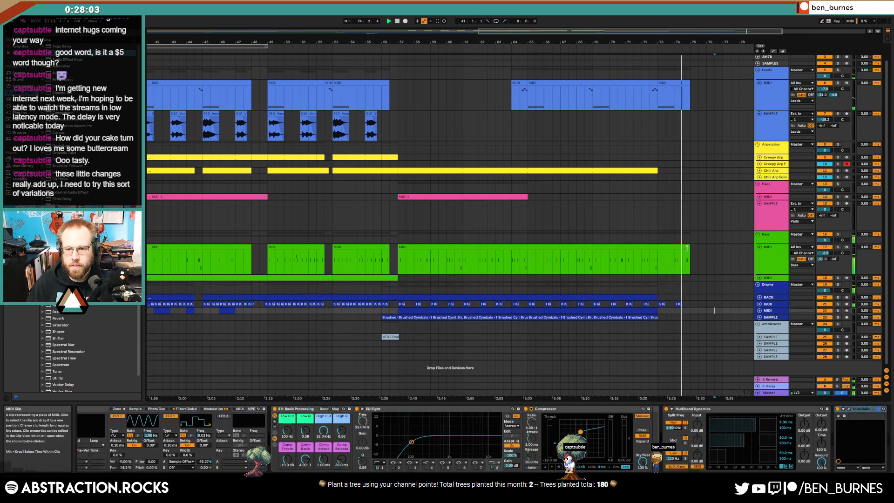
{"action": "left_click_drag", "start_coordinate": [689, 248], "coordinate": [682, 248]}
{"action": "left_click", "coordinate": [698, 262]}
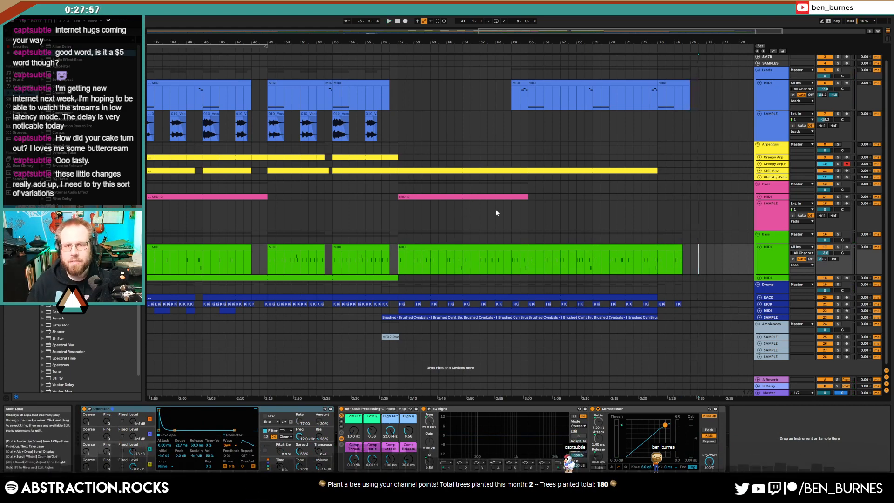
Delete the empty SAMPLE track from the Pads group and fold the lead tracks and the first Bass MIDI track.
{"action": "key", "text": "w"}
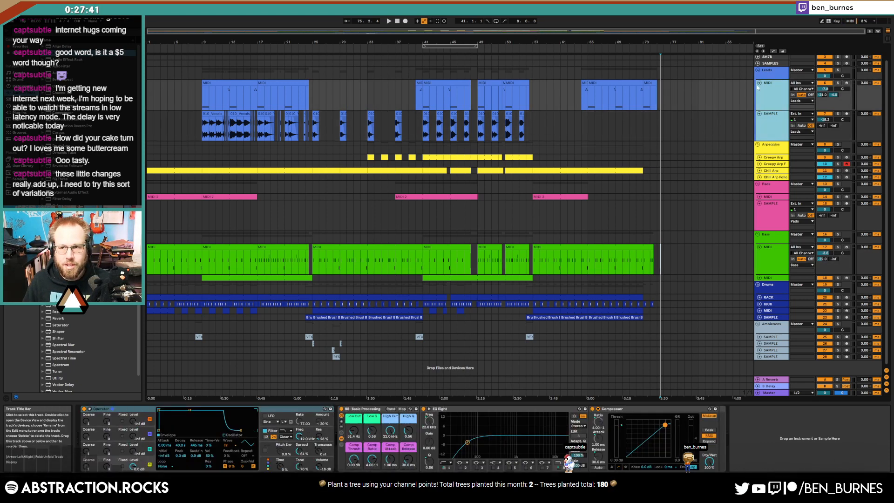
{"action": "left_click", "coordinate": [759, 114]}
{"action": "left_click", "coordinate": [762, 173]}
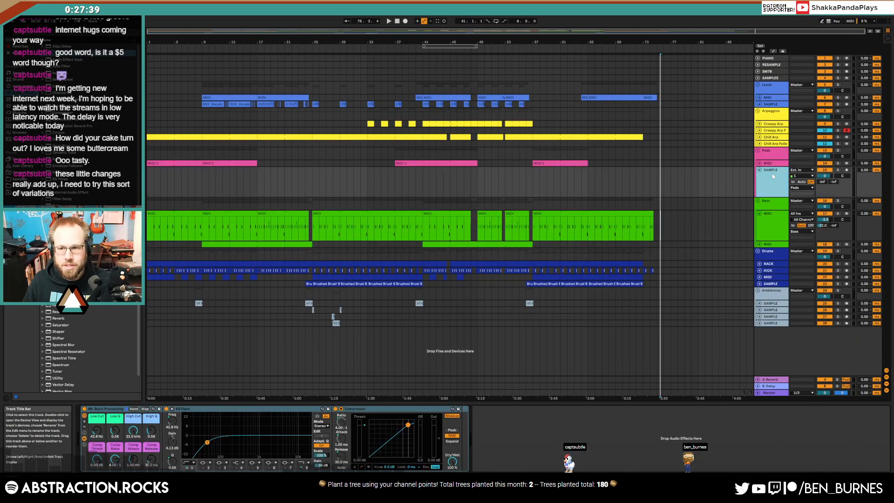
{"action": "key", "text": "Delete"}
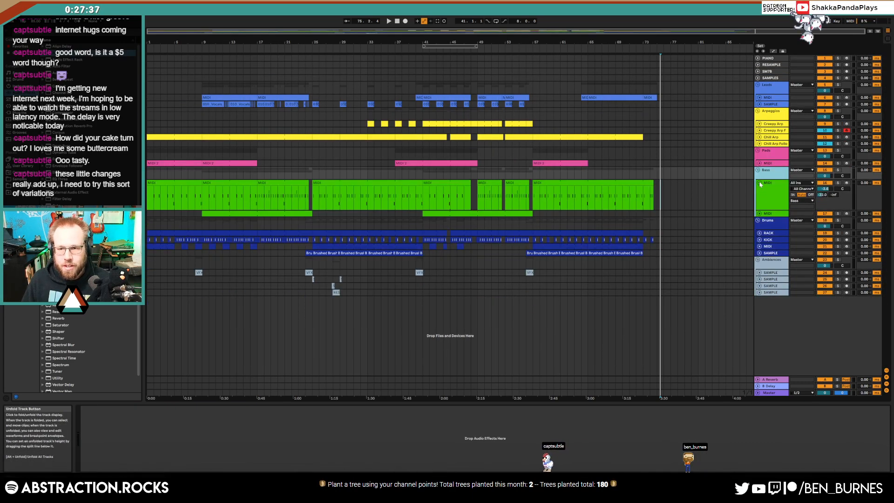
{"action": "left_click", "coordinate": [760, 183]}
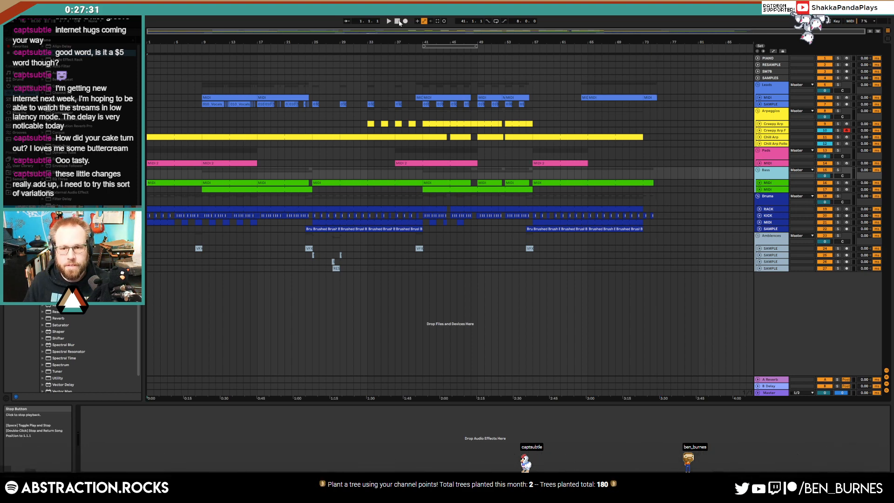
Open ADSR Sample Manager on the SAMPLES track, clear its SNARE tag filter, and audition random samples from the whole library.
{"action": "left_click", "coordinate": [770, 77]}
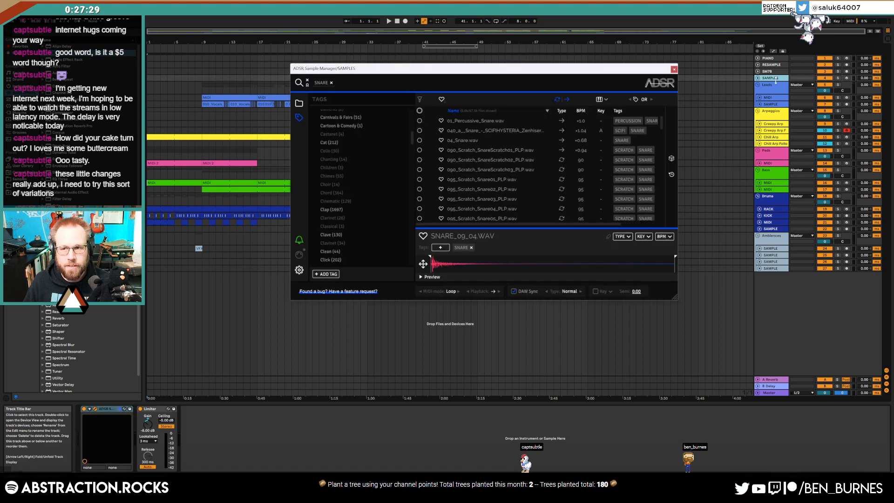
{"action": "left_click", "coordinate": [331, 83]}
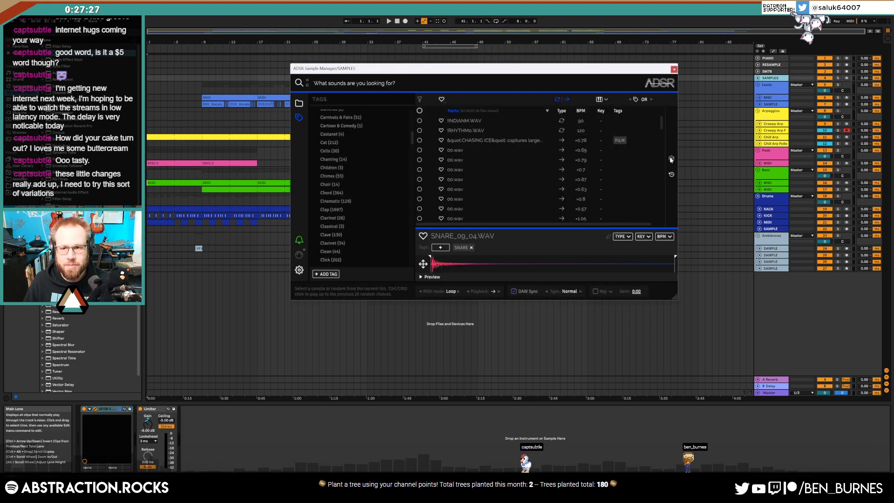
{"action": "left_click", "coordinate": [672, 159]}
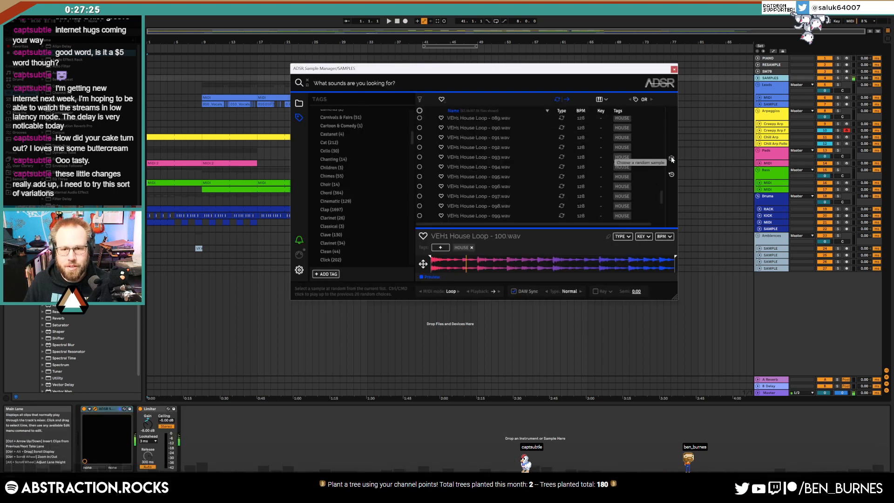
{"action": "left_click", "coordinate": [672, 159]}
{"action": "left_click", "coordinate": [671, 159]}
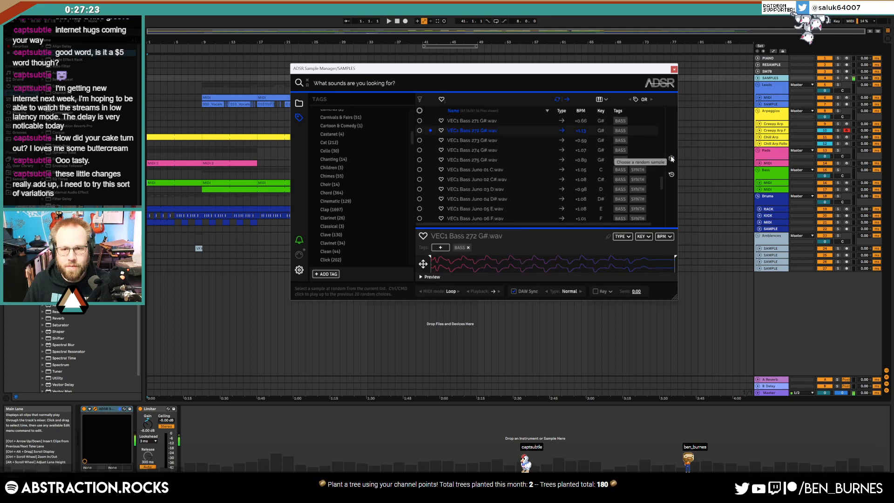
{"action": "left_click", "coordinate": [672, 159]}
{"action": "left_click", "coordinate": [671, 159]}
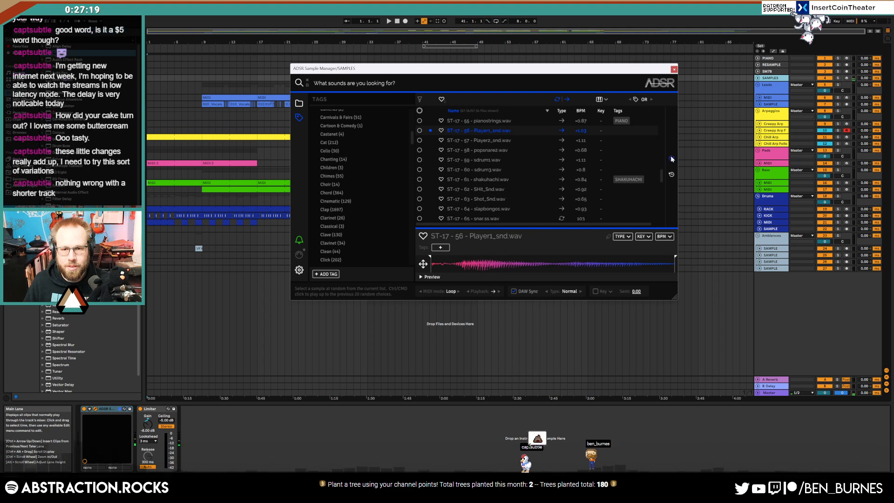
{"action": "left_click", "coordinate": [671, 160]}
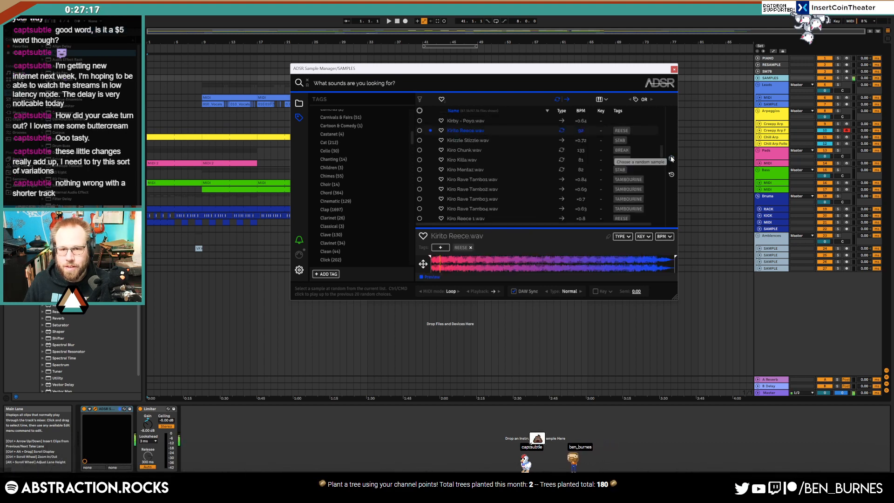
{"action": "left_click", "coordinate": [671, 159]}
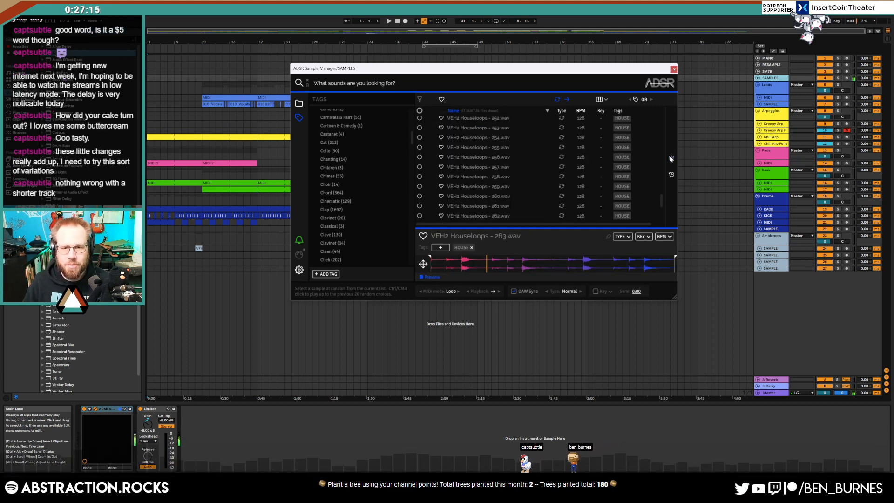
{"action": "left_click", "coordinate": [671, 159]}
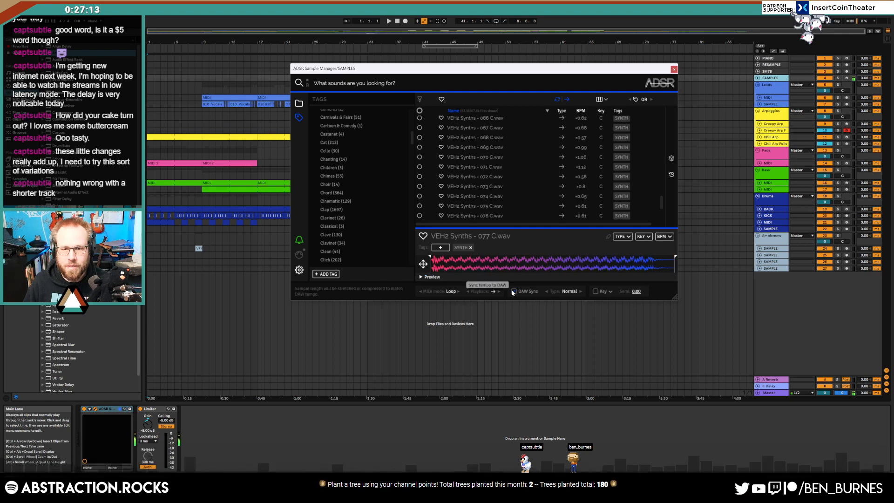
Audition more random samples from the whole unfiltered library in ADSR Sample Manager.
{"action": "left_click", "coordinate": [671, 160]}
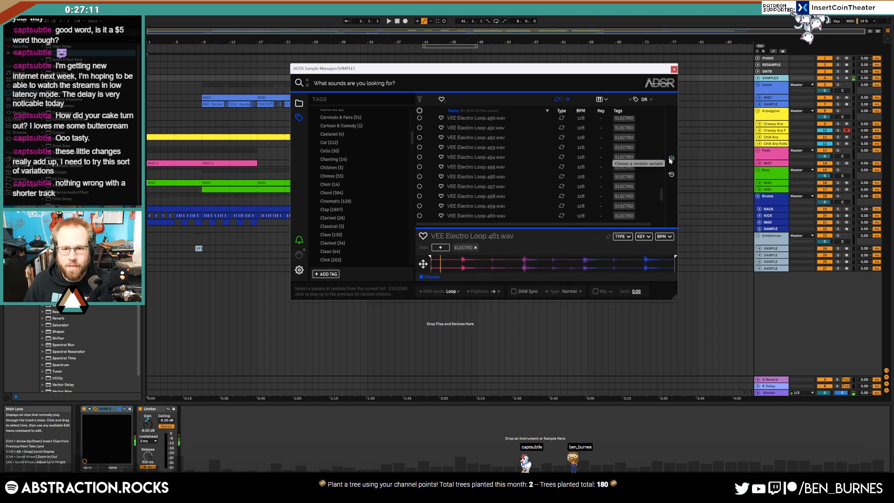
{"action": "left_click", "coordinate": [671, 160]}
{"action": "left_click", "coordinate": [671, 159]}
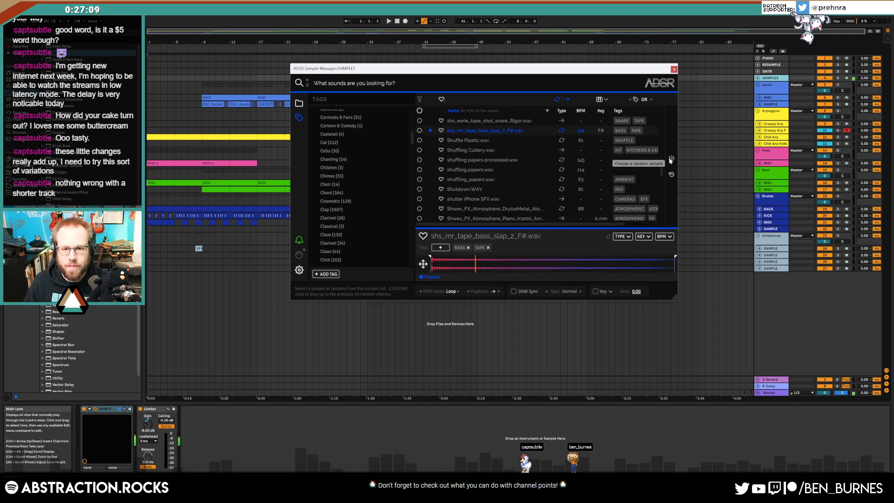
{"action": "left_click", "coordinate": [671, 159]}
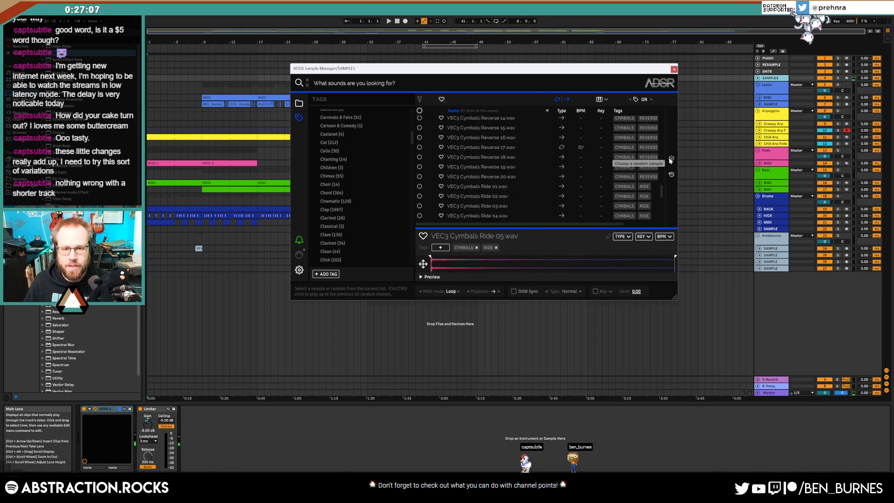
{"action": "left_click", "coordinate": [671, 159]}
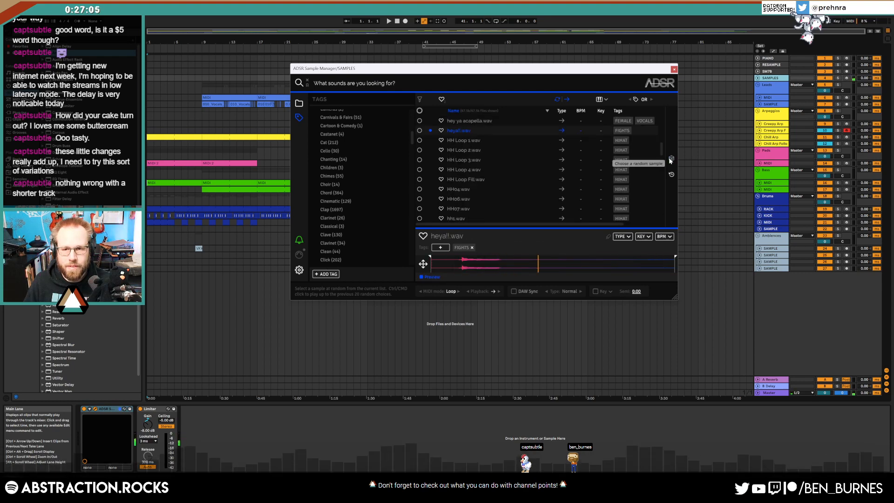
{"action": "left_click", "coordinate": [671, 159]}
{"action": "left_click", "coordinate": [671, 159]}
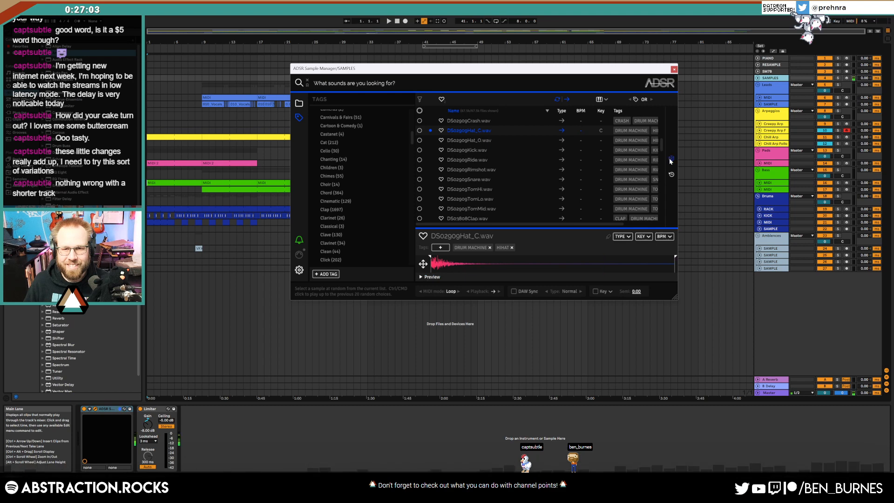
{"action": "left_click", "coordinate": [671, 159]}
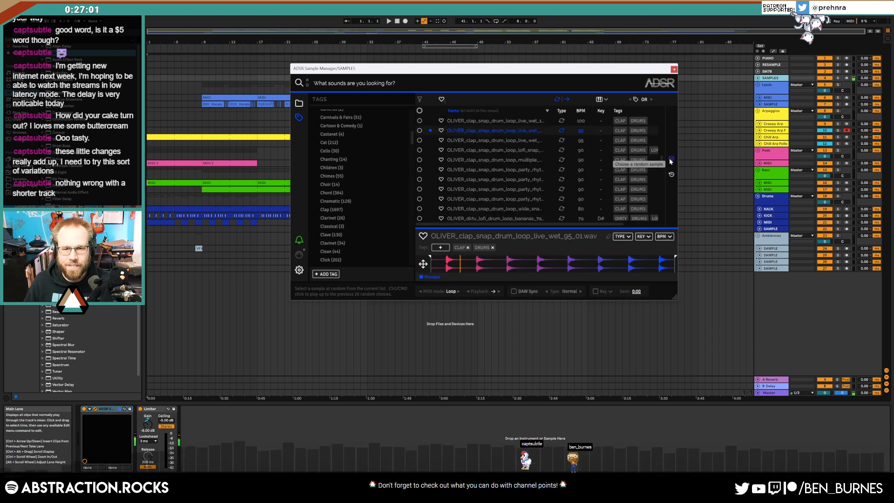
{"action": "left_click", "coordinate": [671, 159]}
{"action": "left_click", "coordinate": [671, 159]}
{"action": "left_click", "coordinate": [671, 159]}
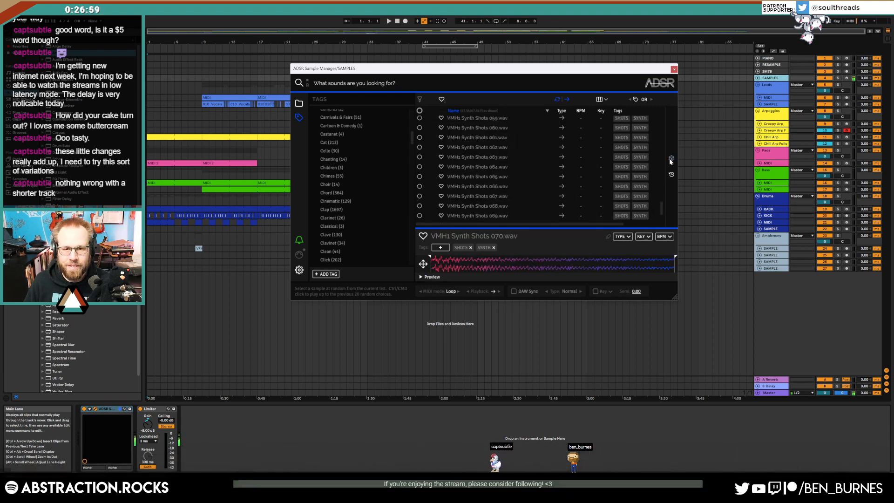
{"action": "left_click", "coordinate": [671, 160]}
{"action": "left_click", "coordinate": [671, 159]}
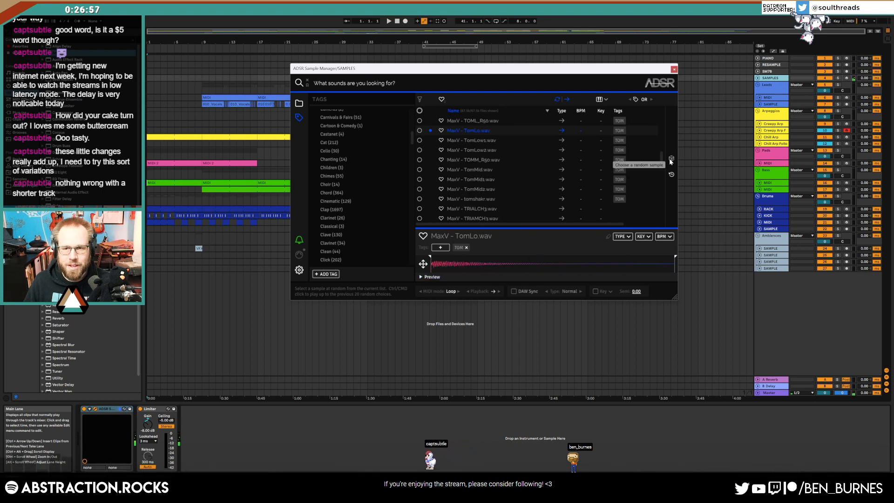
{"action": "left_click", "coordinate": [671, 159]}
{"action": "left_click", "coordinate": [671, 159]}
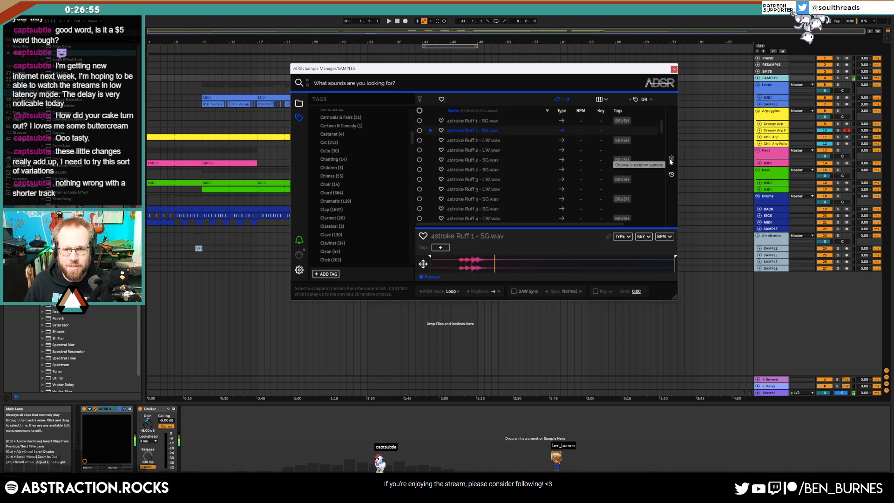
{"action": "left_click", "coordinate": [671, 160]}
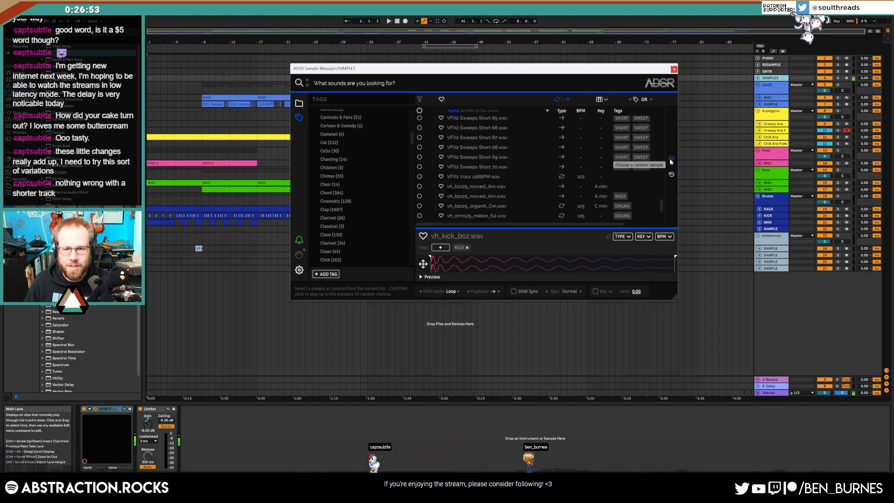
{"action": "left_click", "coordinate": [670, 159]}
{"action": "left_click", "coordinate": [671, 159]}
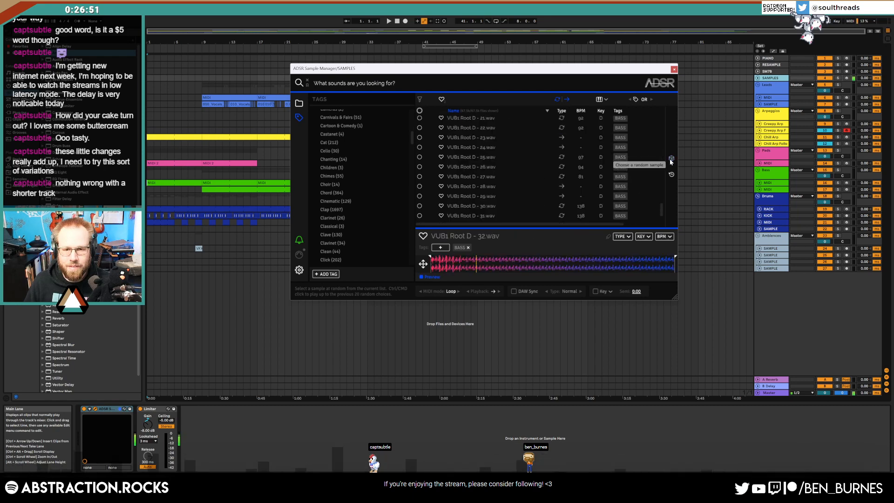
{"action": "left_click", "coordinate": [671, 160]}
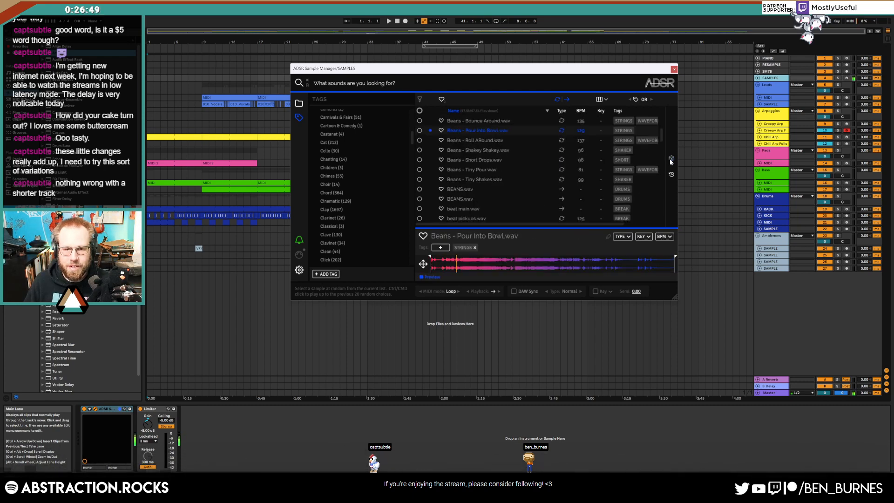
{"action": "left_click", "coordinate": [671, 159]}
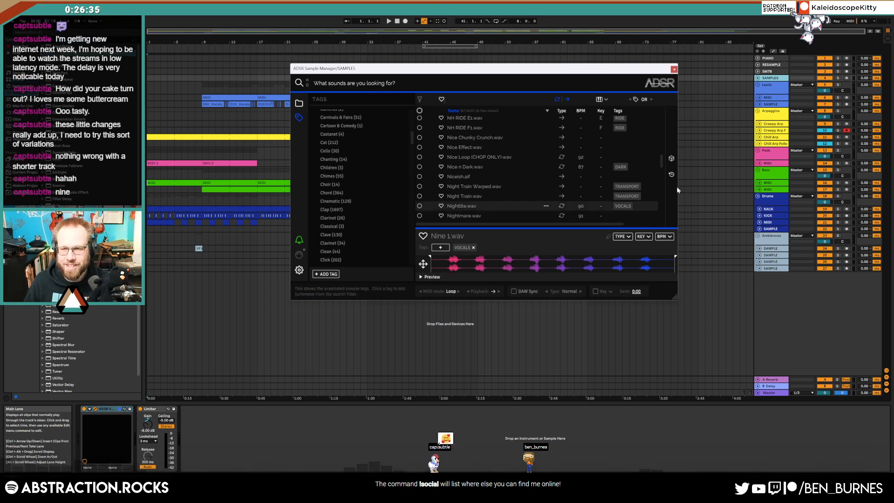
{"action": "left_click", "coordinate": [671, 161]}
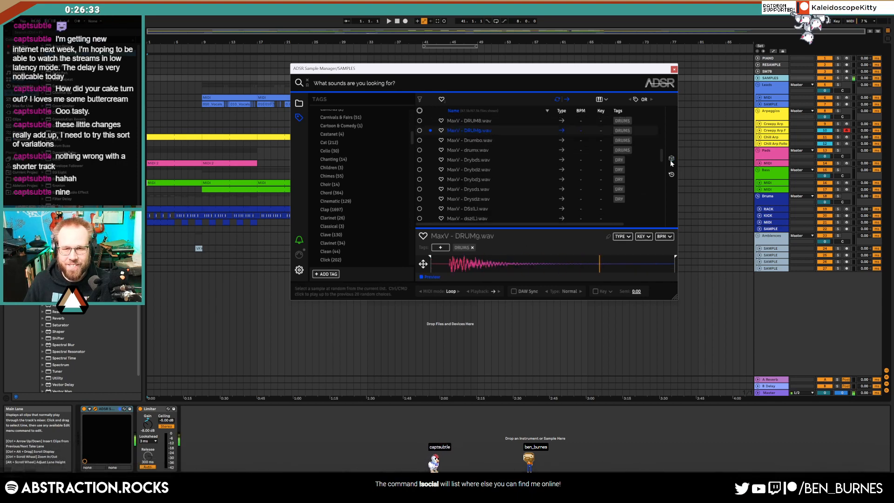
{"action": "left_click", "coordinate": [671, 161]}
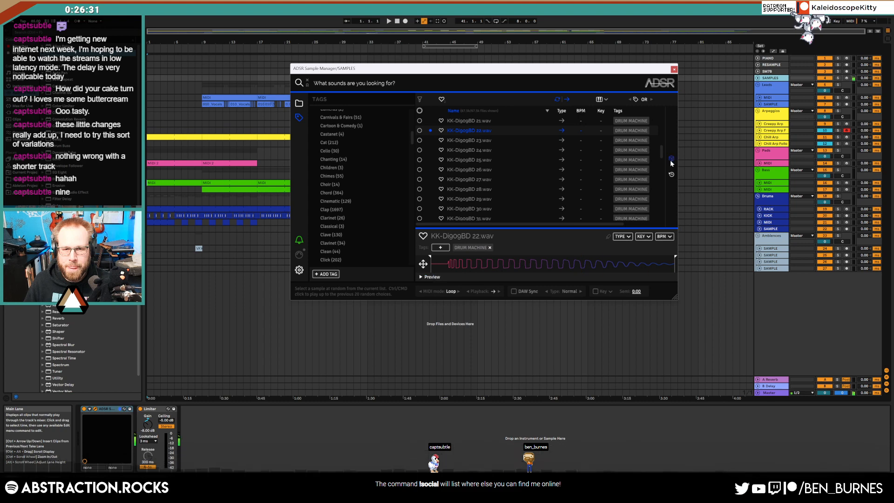
{"action": "left_click", "coordinate": [671, 161]}
{"action": "left_click", "coordinate": [671, 161]}
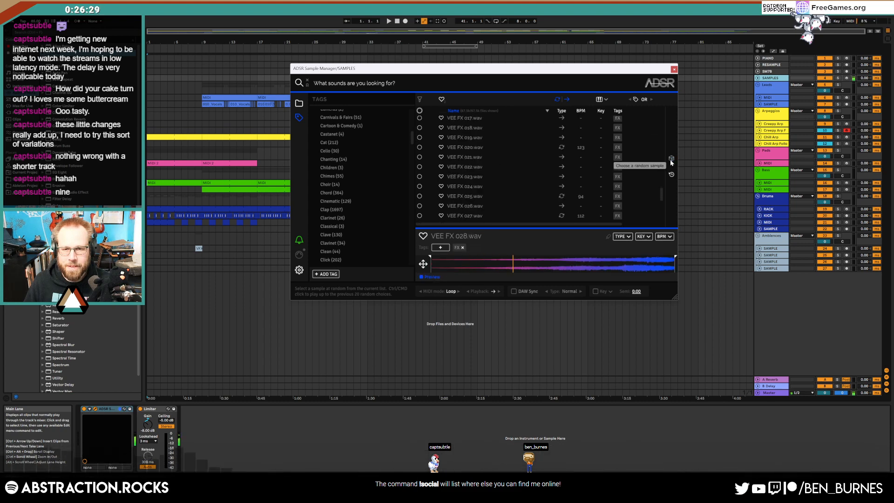
{"action": "left_click", "coordinate": [671, 161]}
{"action": "left_click", "coordinate": [671, 161]}
{"action": "left_click", "coordinate": [671, 160]}
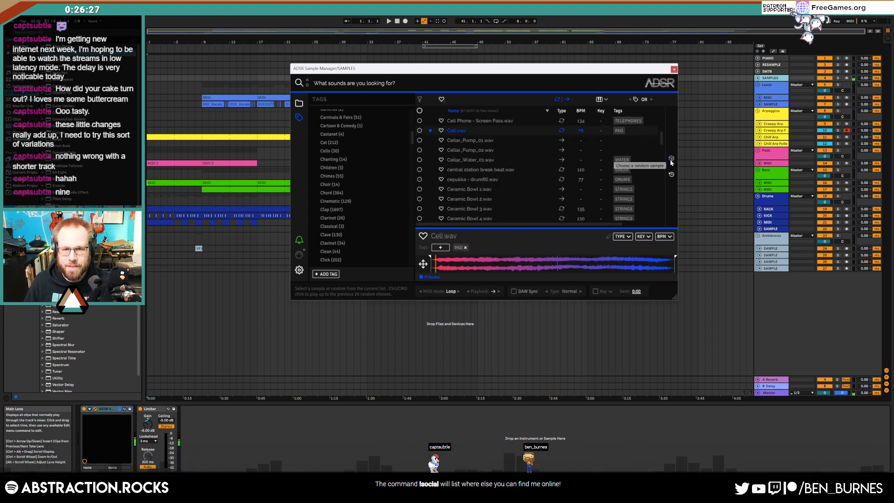
{"action": "left_click", "coordinate": [670, 161]}
{"action": "left_click", "coordinate": [671, 161]}
{"action": "left_click", "coordinate": [671, 161]}
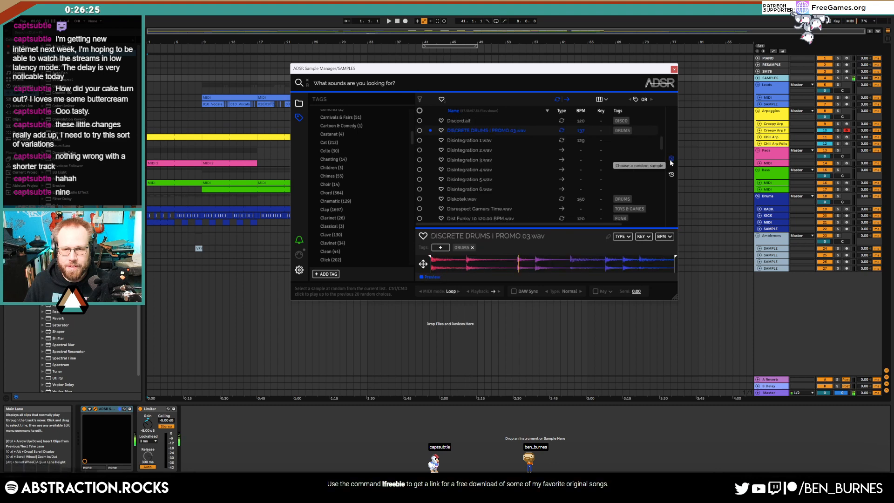
{"action": "left_click", "coordinate": [671, 161]}
{"action": "left_click", "coordinate": [671, 161]}
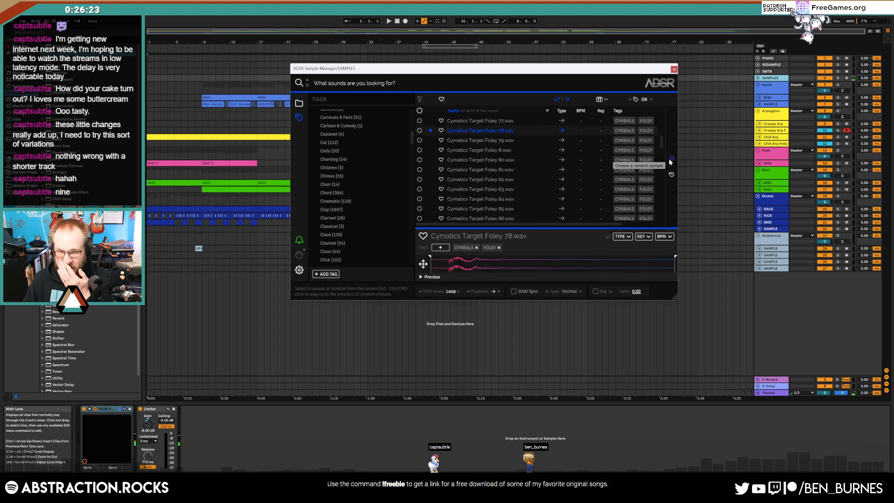
{"action": "left_click", "coordinate": [671, 161]}
{"action": "left_click", "coordinate": [671, 161]}
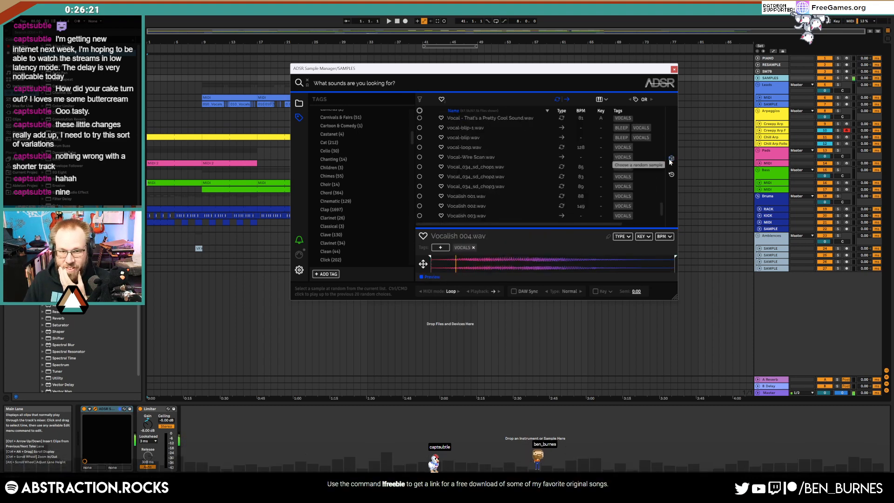
{"action": "left_click", "coordinate": [671, 161]}
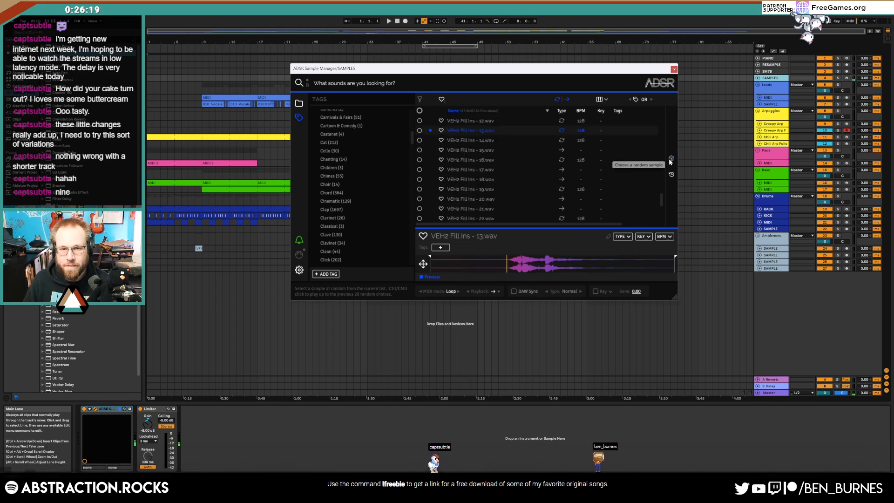
{"action": "left_click", "coordinate": [671, 162]}
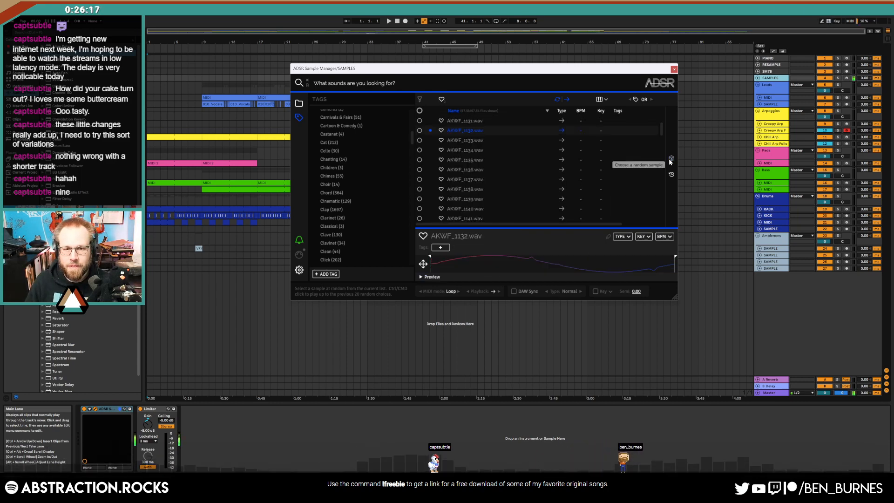
{"action": "left_click", "coordinate": [671, 161]}
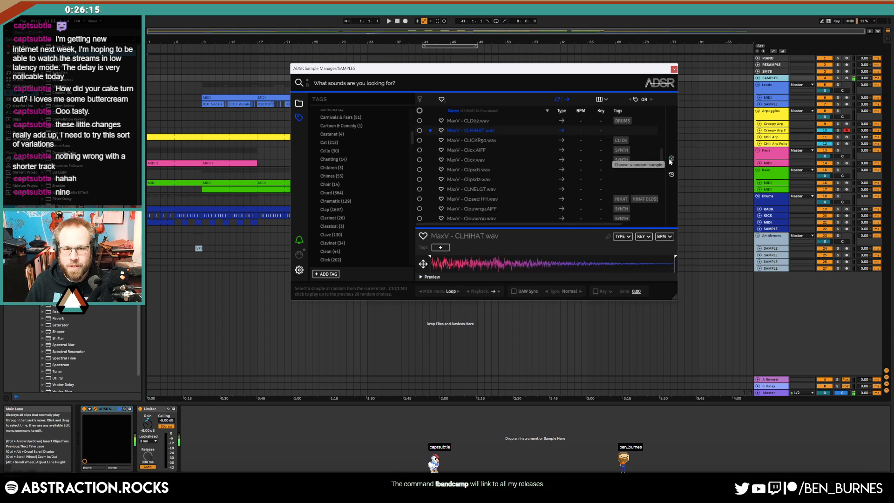
{"action": "left_click", "coordinate": [671, 161]}
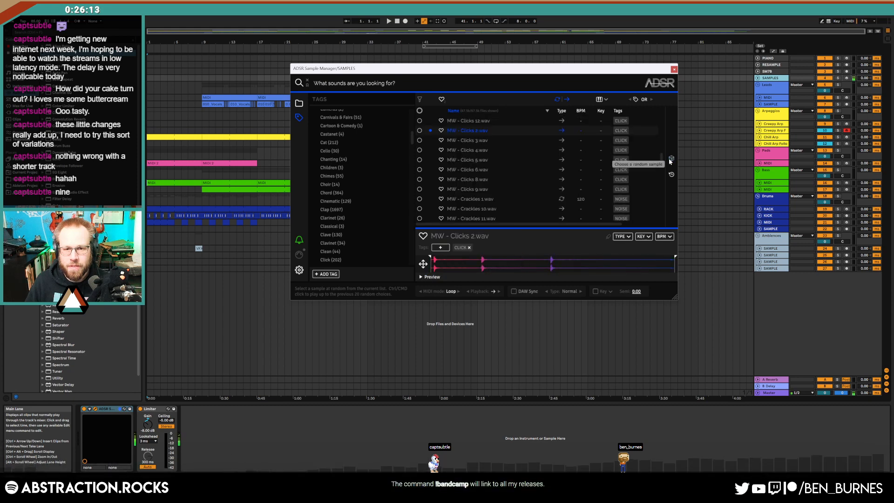
{"action": "left_click", "coordinate": [671, 162]}
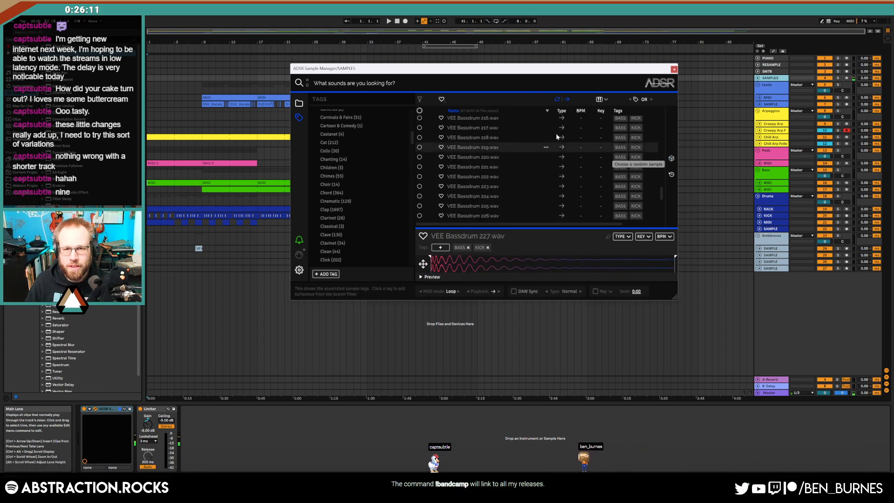
Pick AKWF_1956.wav from the recent files and load it into Simpler on a new MIDI track in the Leads group.
{"action": "left_click", "coordinate": [672, 175]}
{"action": "left_click", "coordinate": [483, 131]}
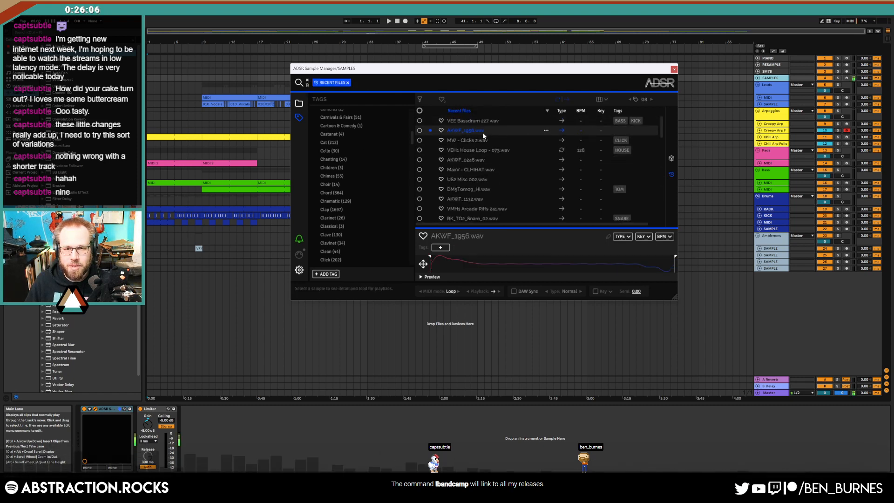
{"action": "left_click", "coordinate": [770, 105]}
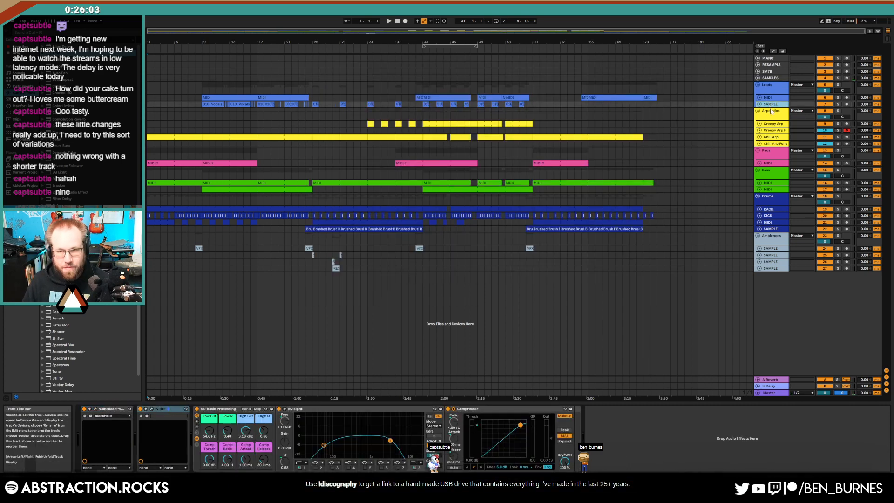
{"action": "key", "text": "ctrl+shift+t"}
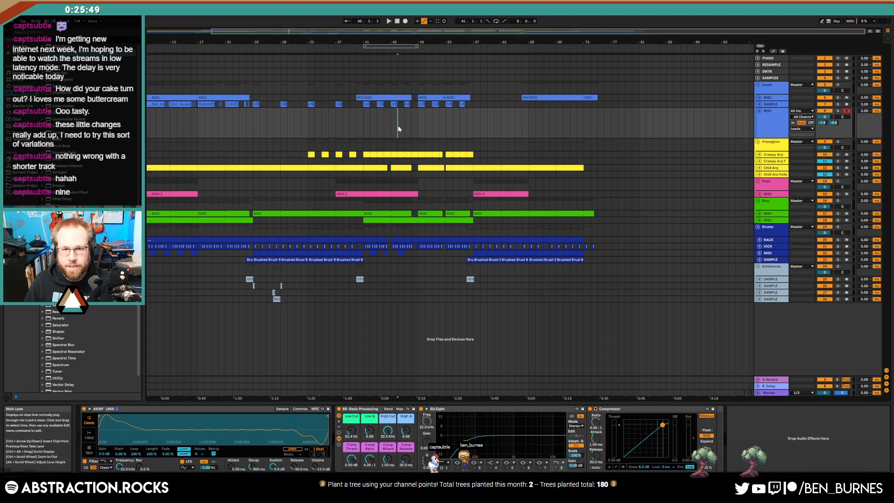
Play the song from bar 46 while lowering the new lead track's volume and setting its Simpler to one voice.
{"action": "key", "text": "space"}
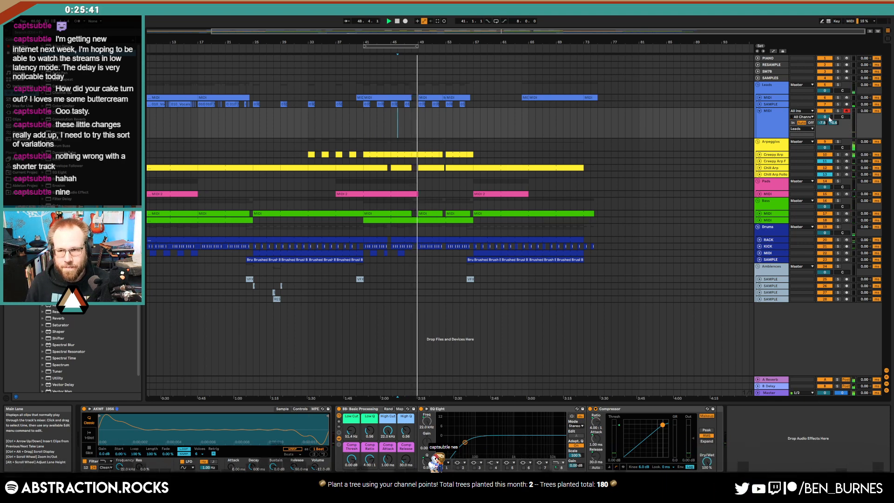
{"action": "left_click_drag", "start_coordinate": [826, 117], "coordinate": [826, 128]}
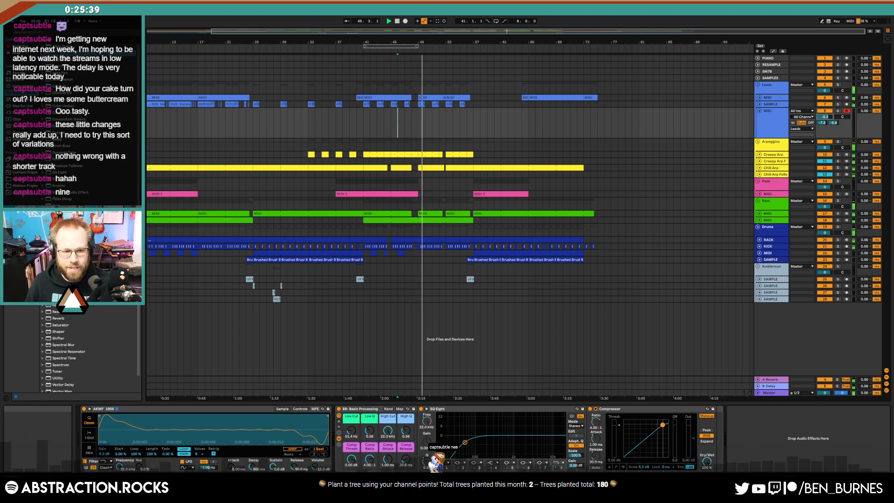
{"action": "left_click", "coordinate": [197, 453]}
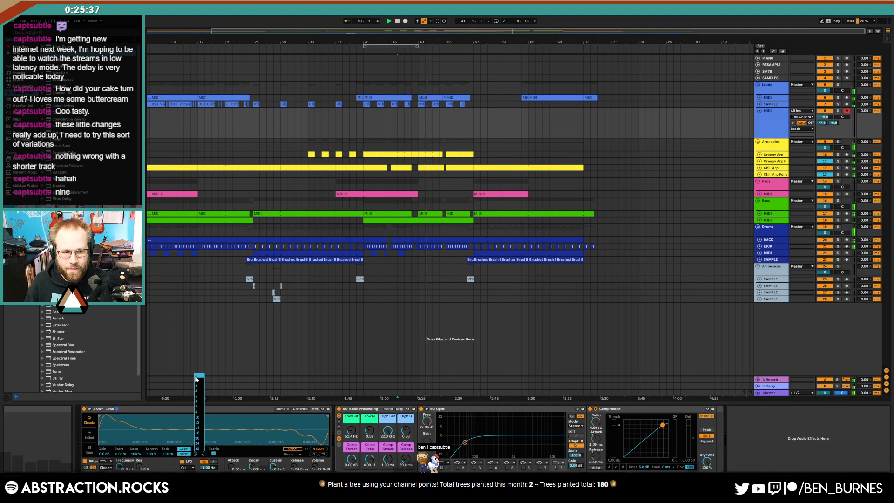
{"action": "left_click", "coordinate": [196, 376]}
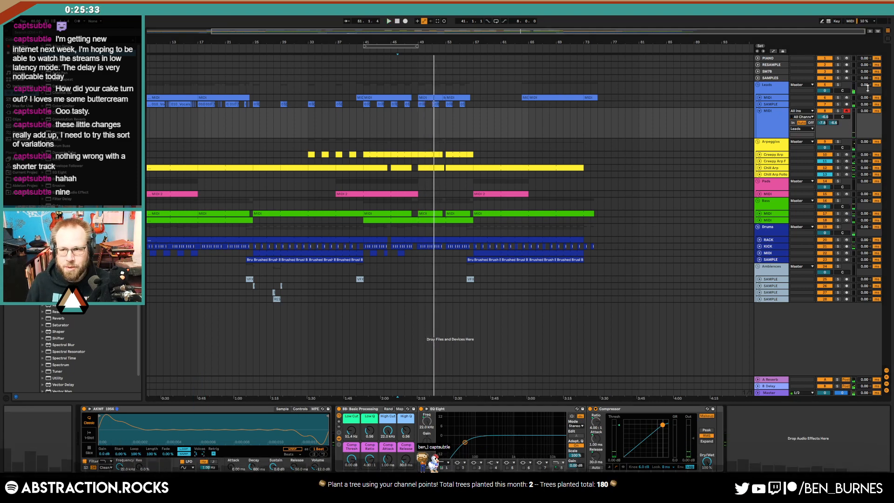
{"action": "key", "text": "space"}
With PIANO armed alongside the new lead track, show its Simpler Controls, lower its reverb send and set its delay send to -inf.
{"action": "left_click", "coordinate": [846, 58], "text": "ctrl"}
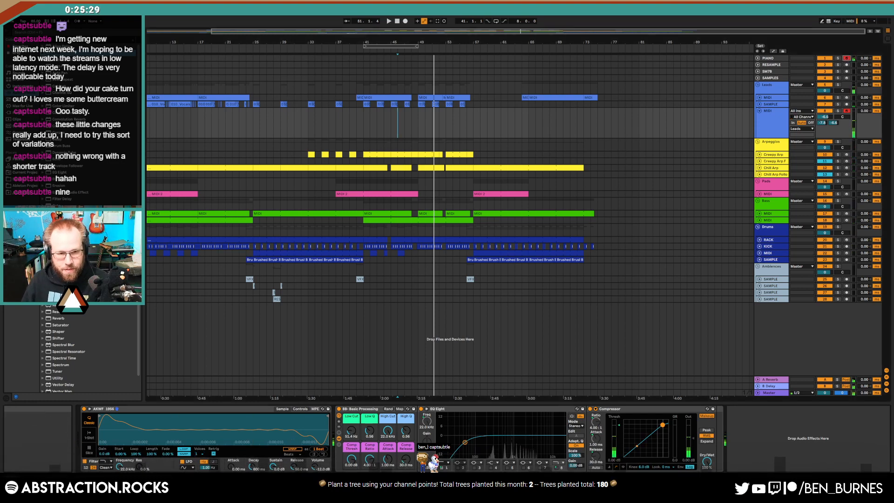
{"action": "left_click", "coordinate": [304, 409]}
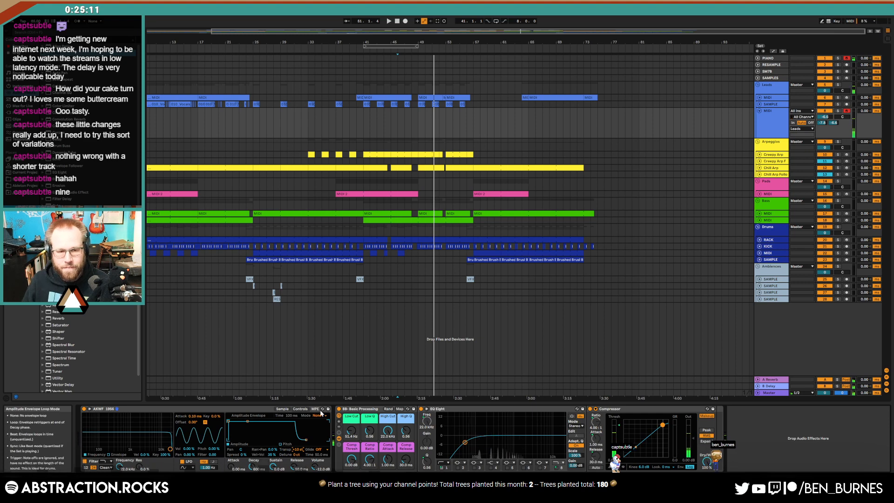
{"action": "left_click_drag", "start_coordinate": [833, 123], "coordinate": [833, 135]}
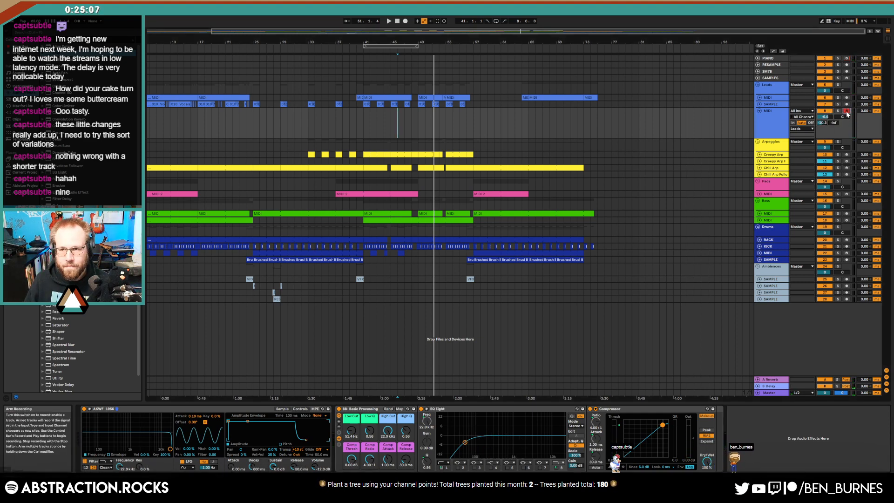
Play the song and delete the new AKWF lead track from the Leads group.
{"action": "key", "text": "space"}
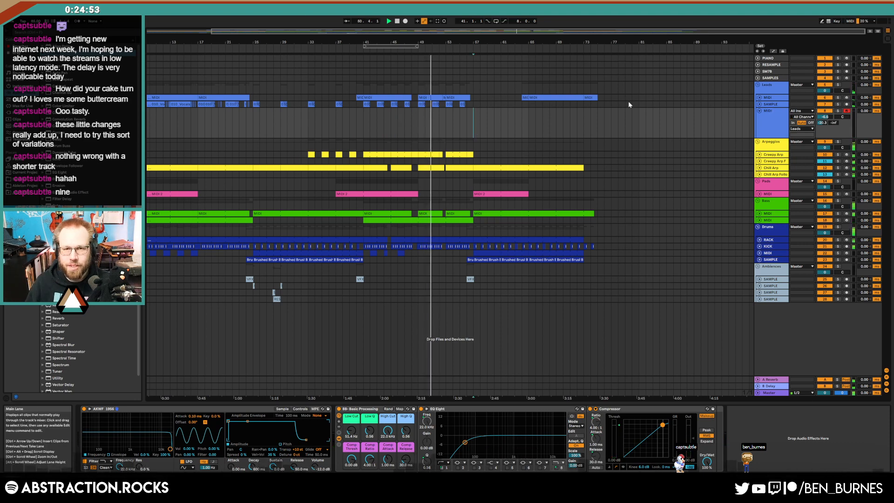
{"action": "key", "text": "Delete"}
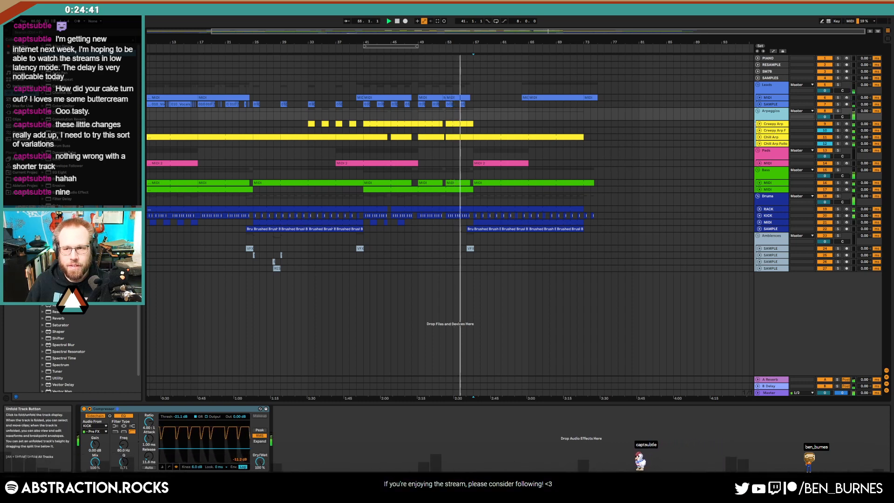
Adjust the Creepy Arp F track's volume, then raise the output volume and adjust the gain of its Amp.
{"action": "left_click", "coordinate": [759, 131]}
{"action": "left_click", "coordinate": [768, 134]}
{"action": "left_click_drag", "start_coordinate": [825, 137], "coordinate": [824, 132]}
{"action": "left_click_drag", "start_coordinate": [238, 461], "coordinate": [238, 444]}
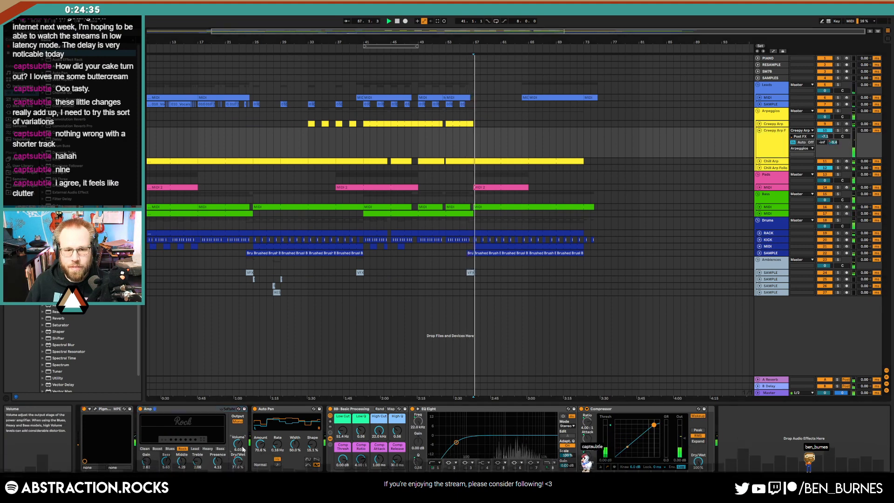
{"action": "left_click_drag", "start_coordinate": [146, 461], "coordinate": [149, 461]}
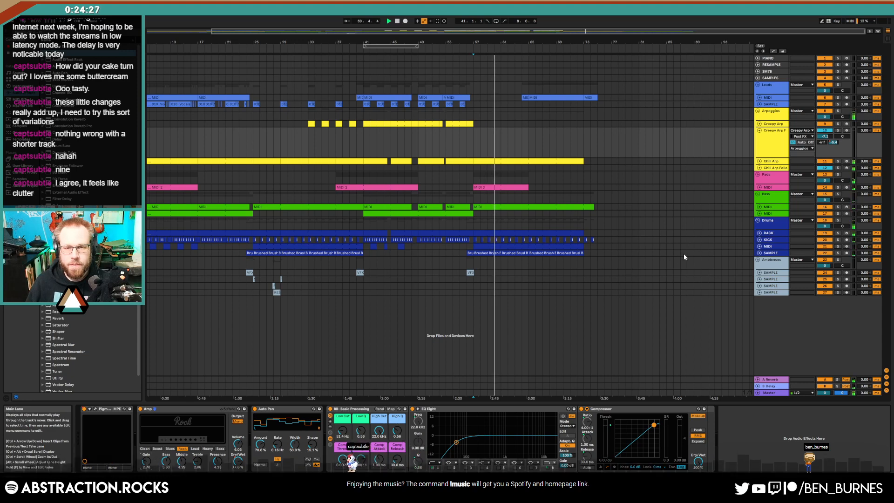
Unfold the Pads MIDI track and extend its last clip to bar 73.
{"action": "left_click", "coordinate": [767, 187]}
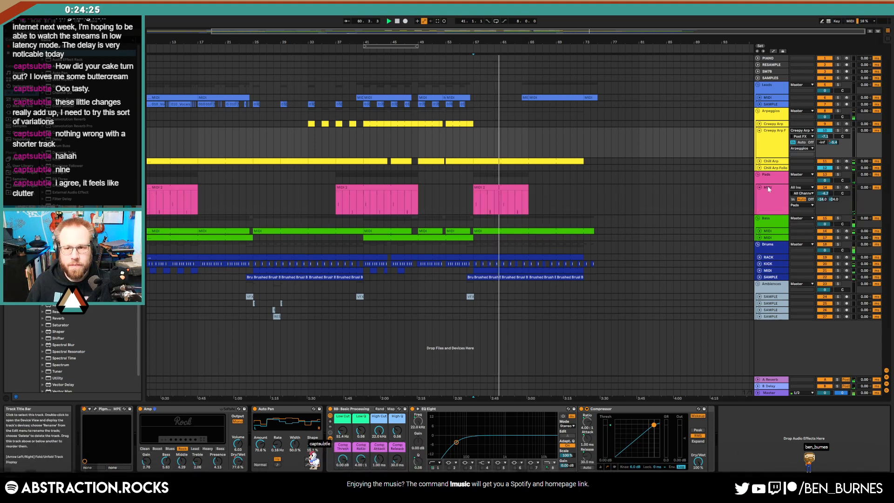
{"action": "left_click_drag", "start_coordinate": [524, 185], "coordinate": [582, 191]}
{"action": "left_click", "coordinate": [564, 190]}
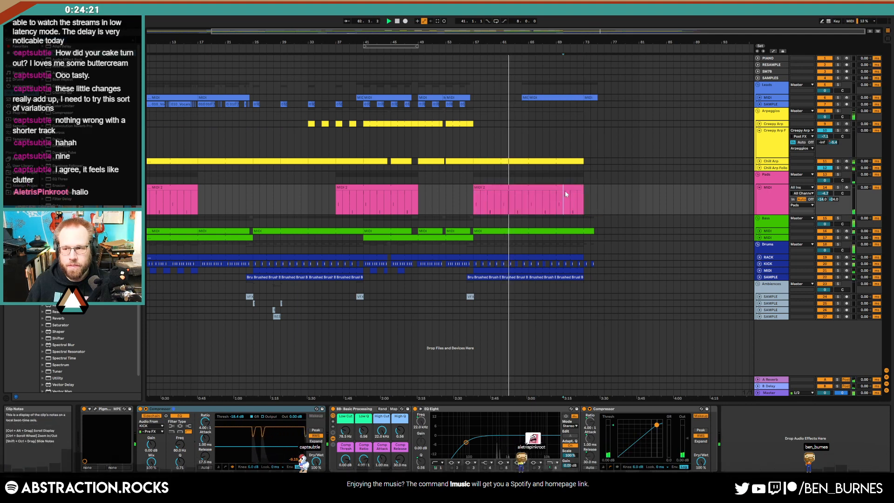
Automate the Pads track's High Cut to fall in a smooth curve over its last clip, reaching its low point around bar 72.
{"action": "left_click", "coordinate": [776, 200]}
{"action": "key", "text": "a"}
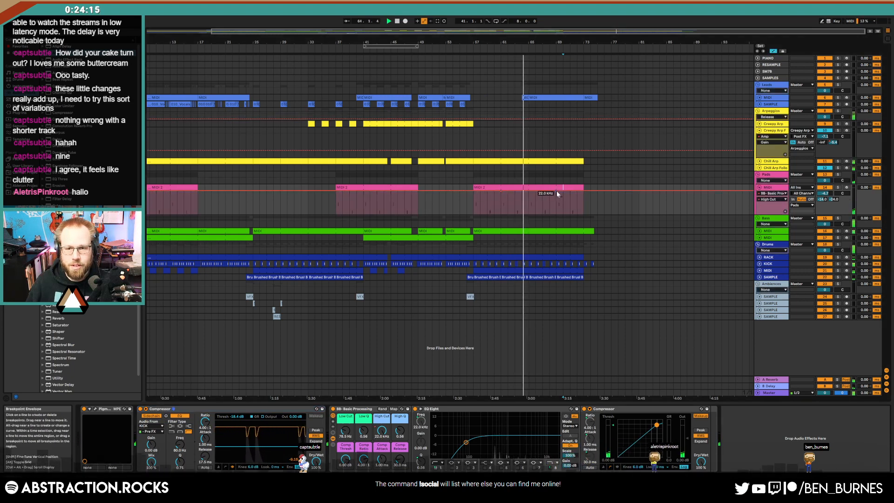
{"action": "left_click_drag", "start_coordinate": [577, 192], "coordinate": [577, 208]}
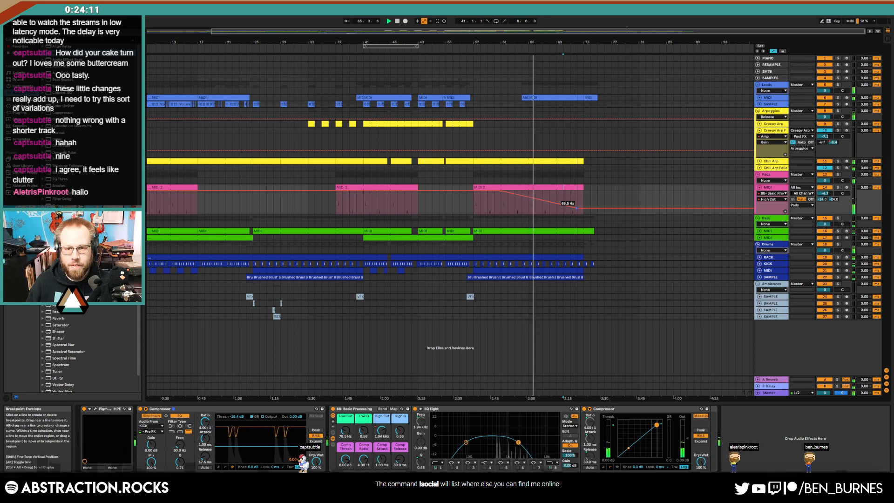
{"action": "left_click_drag", "start_coordinate": [577, 208], "coordinate": [559, 197]}
{"action": "left_click", "coordinate": [578, 200]}
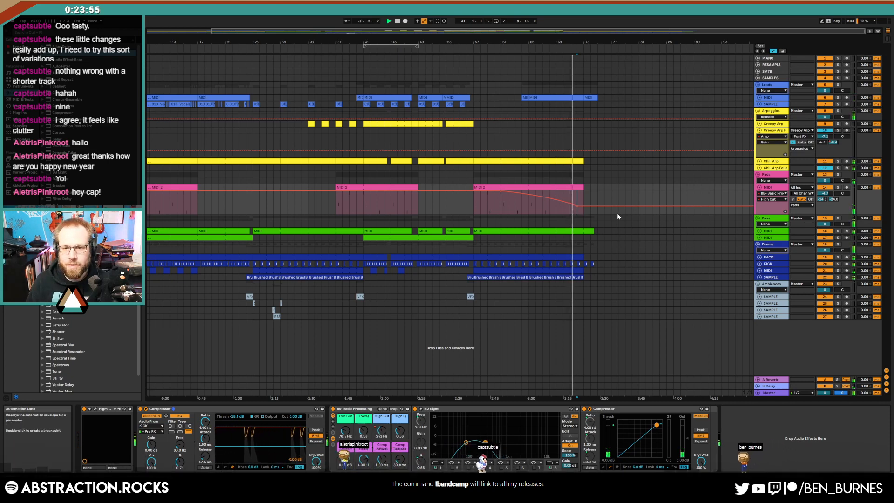
Open the Brushed Cymbals ride clip near bar 72 on the Drums SAMPLE track and lower its clip gain.
{"action": "left_click", "coordinate": [760, 277]}
{"action": "double_click", "coordinate": [574, 277]}
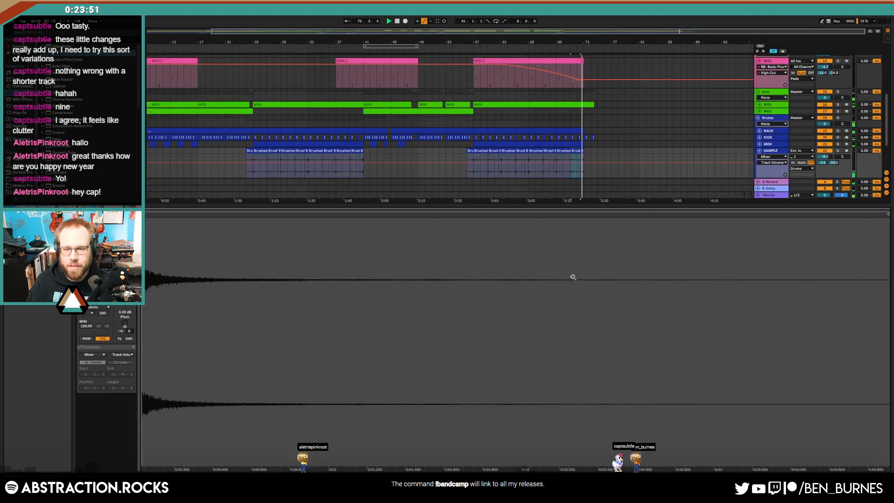
{"action": "left_click_drag", "start_coordinate": [124, 295], "coordinate": [124, 303]}
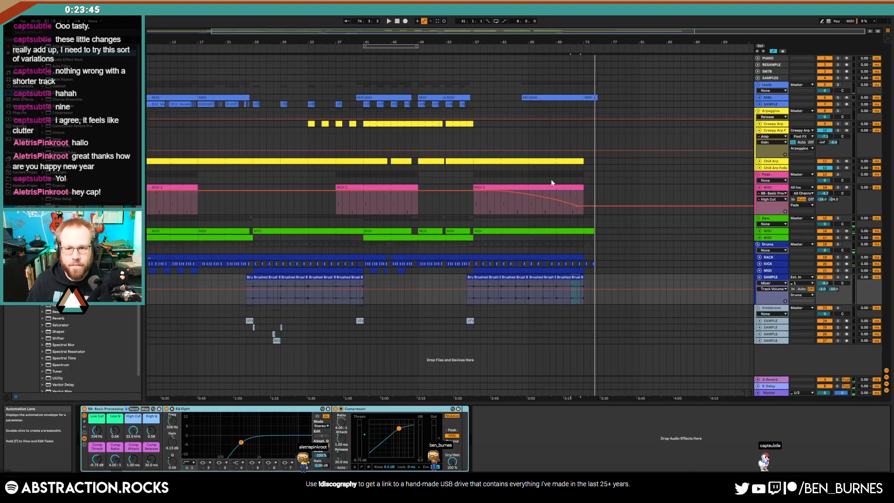
Shorten the last clip on the upper Bass MIDI track to end at bar 74.2 and play the ending.
{"action": "scroll", "coordinate": [582, 245], "scroll_direction": "up", "scroll_amount": 5}
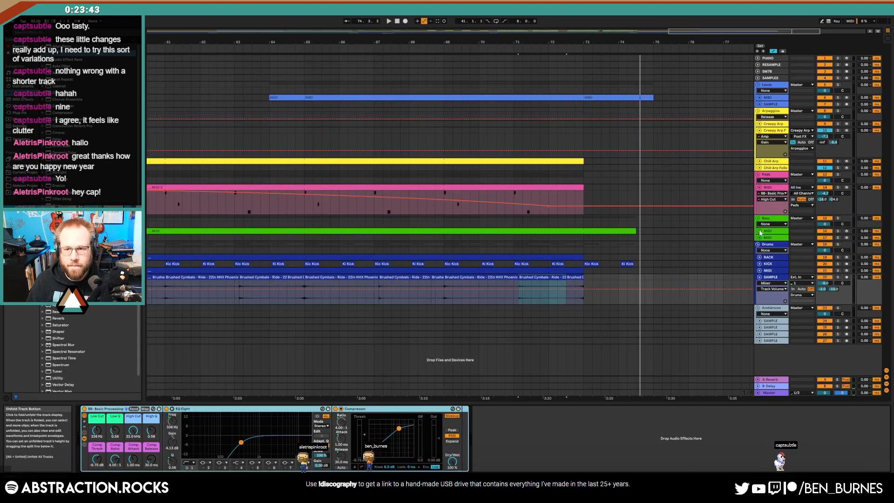
{"action": "left_click", "coordinate": [760, 231]}
{"action": "left_click", "coordinate": [625, 228]}
{"action": "left_click", "coordinate": [593, 250]}
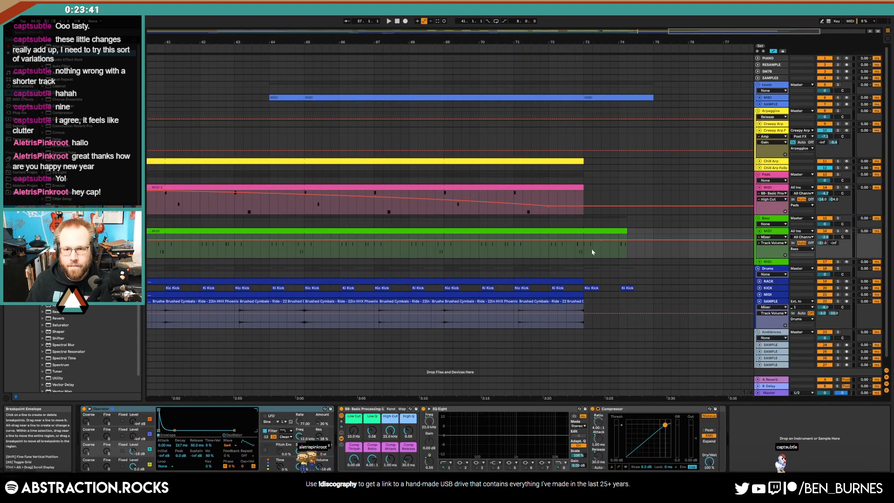
{"action": "left_click", "coordinate": [578, 249]}
{"action": "key", "text": "space"}
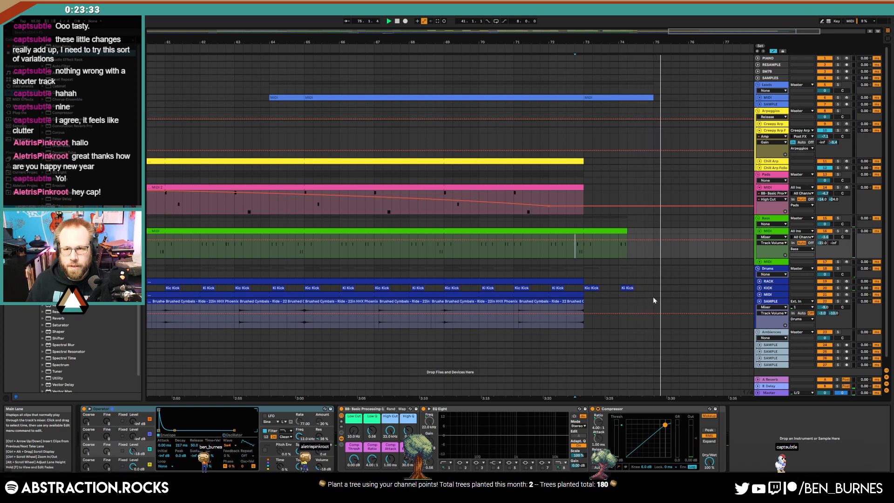
{"action": "double_click", "coordinate": [754, 31]}
{"action": "key", "text": "space"}
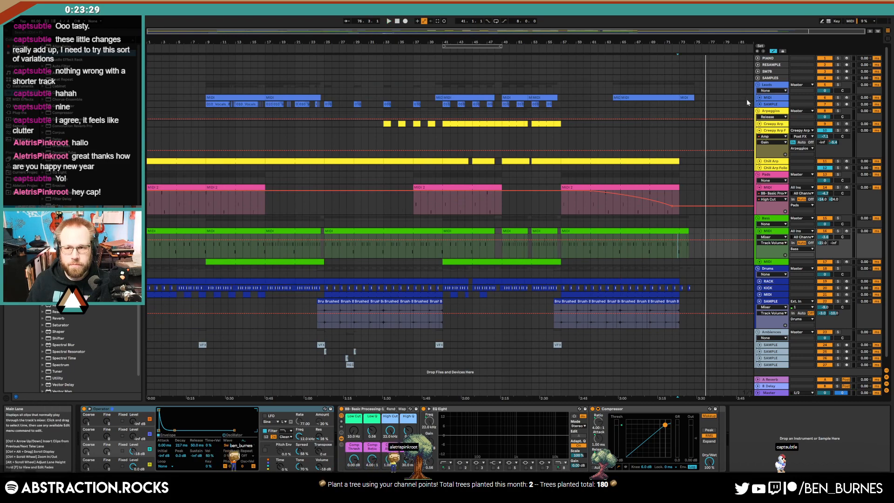
Automate the Leads MIDI track's Operator volume to drop gradually from -18 dB between bars 64 and 73, and play that section.
{"action": "left_click", "coordinate": [757, 97]}
{"action": "left_click", "coordinate": [663, 97]}
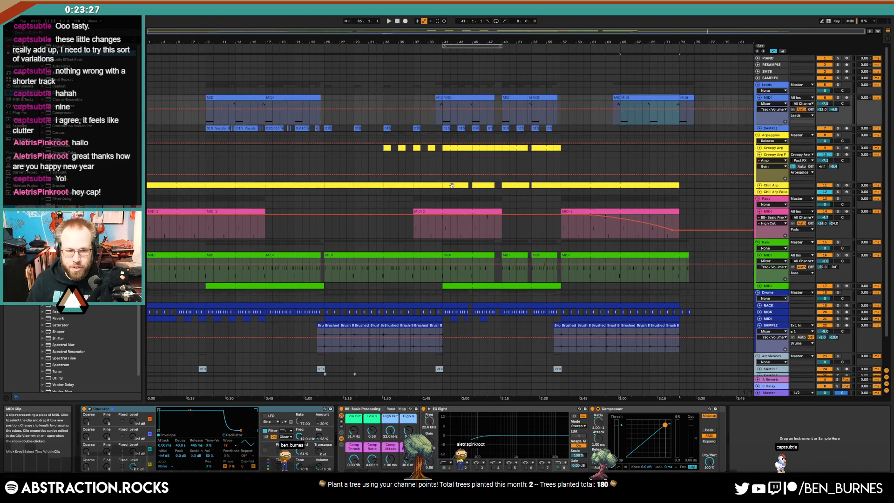
{"action": "left_click", "coordinate": [322, 466]}
{"action": "key", "text": "a"}
{"action": "key", "text": "a"}
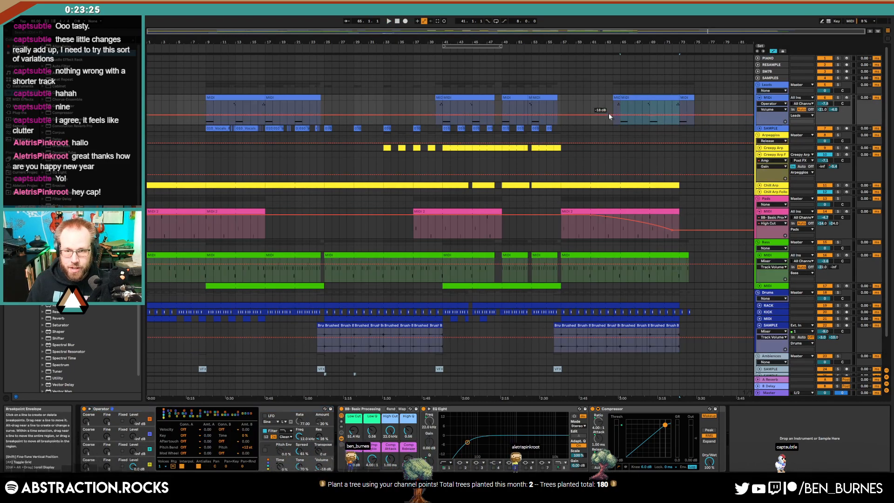
{"action": "left_click", "coordinate": [613, 115]}
{"action": "left_click_drag", "start_coordinate": [680, 115], "coordinate": [680, 117]}
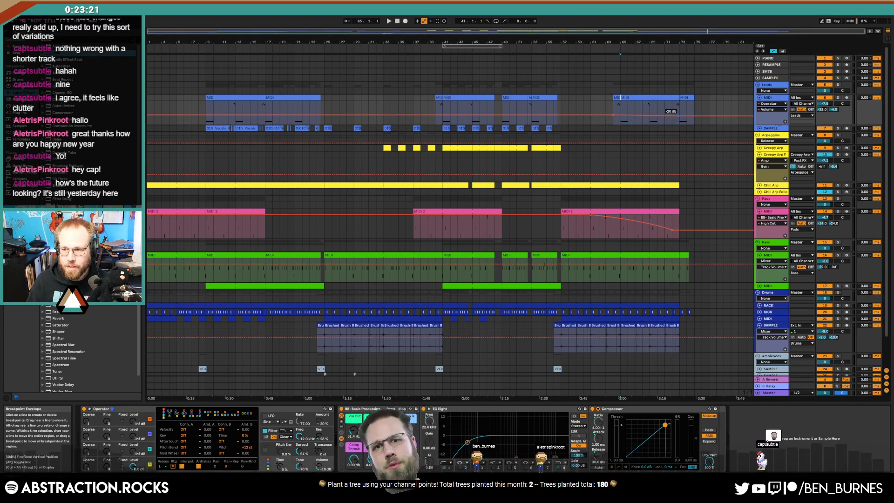
{"action": "left_click_drag", "start_coordinate": [680, 118], "coordinate": [680, 119]}
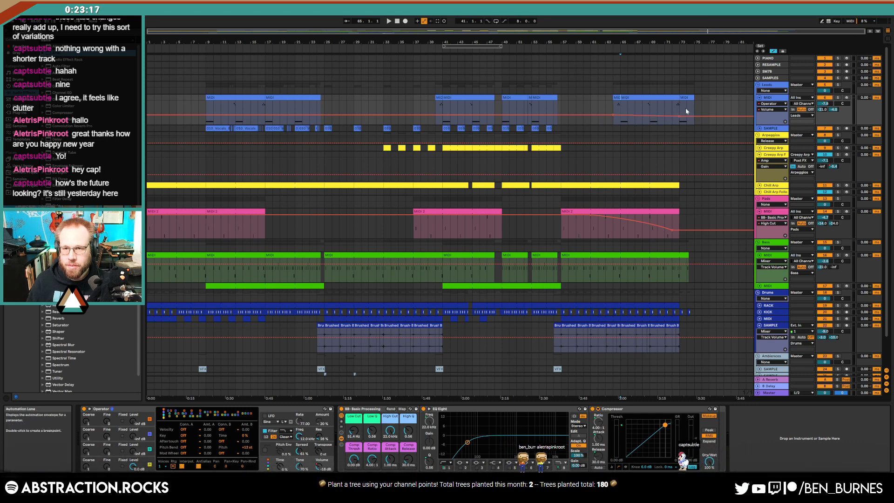
{"action": "left_click", "coordinate": [615, 106]}
{"action": "key", "text": "space"}
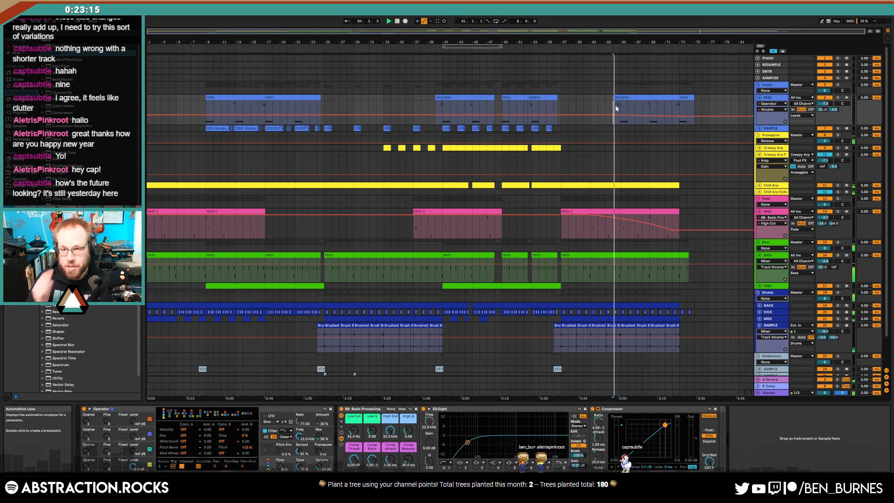
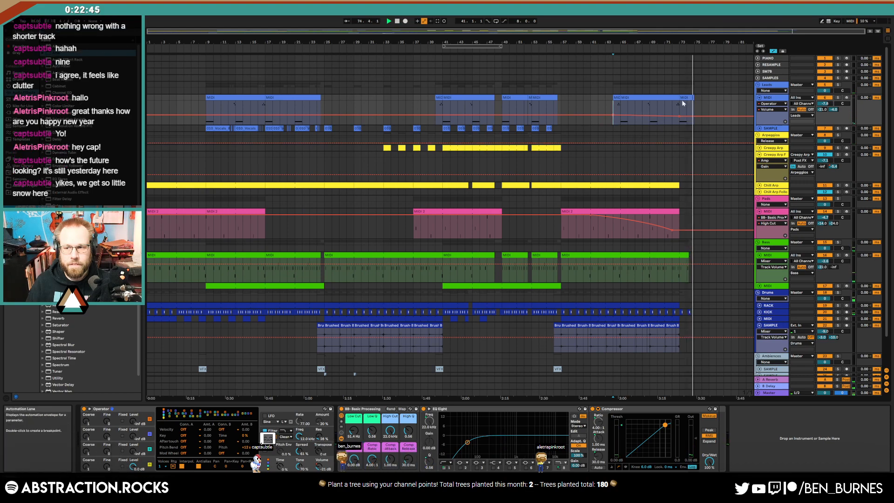
Hide the automation lanes and extend the last clip on the upper Bass MIDI track to end at bar 74.3.
{"action": "key", "text": "a"}
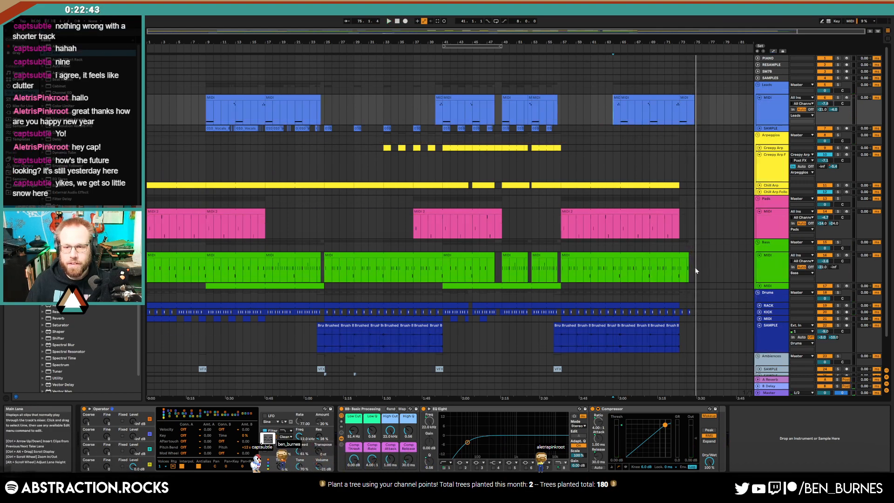
{"action": "scroll", "coordinate": [695, 268], "scroll_direction": "up", "scroll_amount": 5, "text": "ctrl"}
{"action": "left_click_drag", "start_coordinate": [681, 254], "coordinate": [690, 255]}
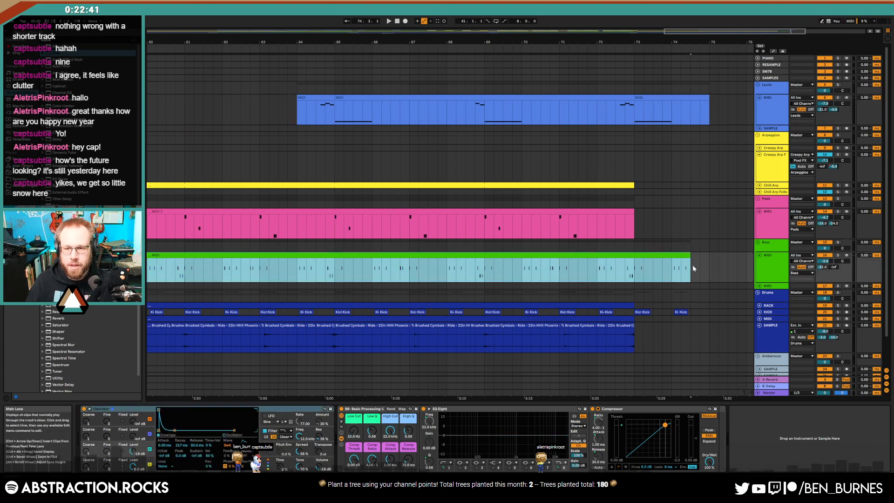
{"action": "left_click", "coordinate": [692, 265]}
{"action": "scroll", "coordinate": [686, 264], "scroll_direction": "down", "scroll_amount": 5, "text": "ctrl"}
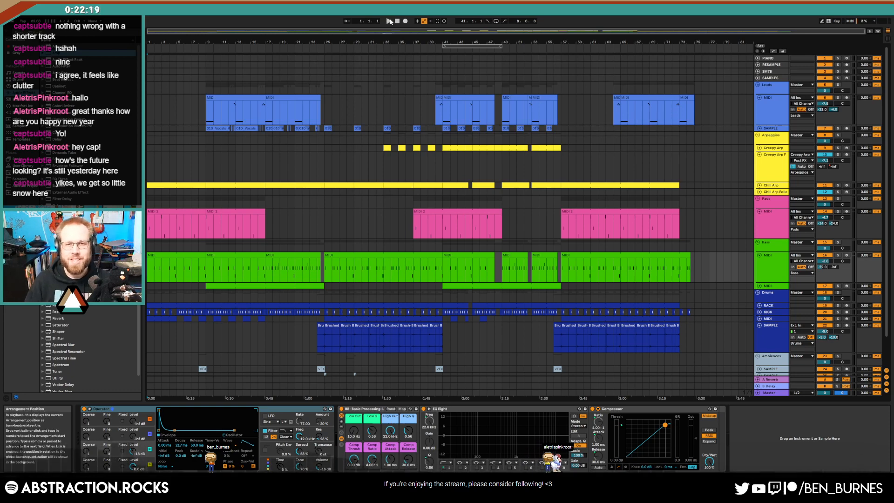
Play the song from its beginning through to bar 17 to review the mix.
{"action": "left_click", "coordinate": [759, 148]}
{"action": "left_click", "coordinate": [759, 148]}
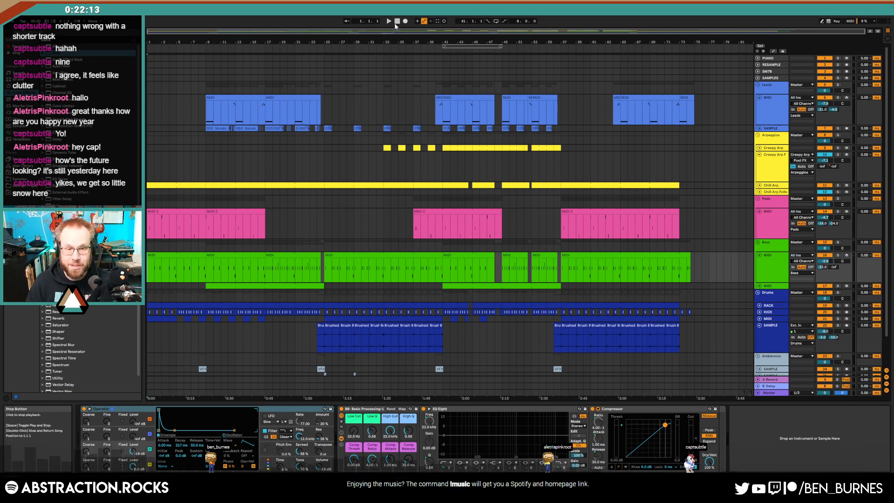
{"action": "key", "text": "space"}
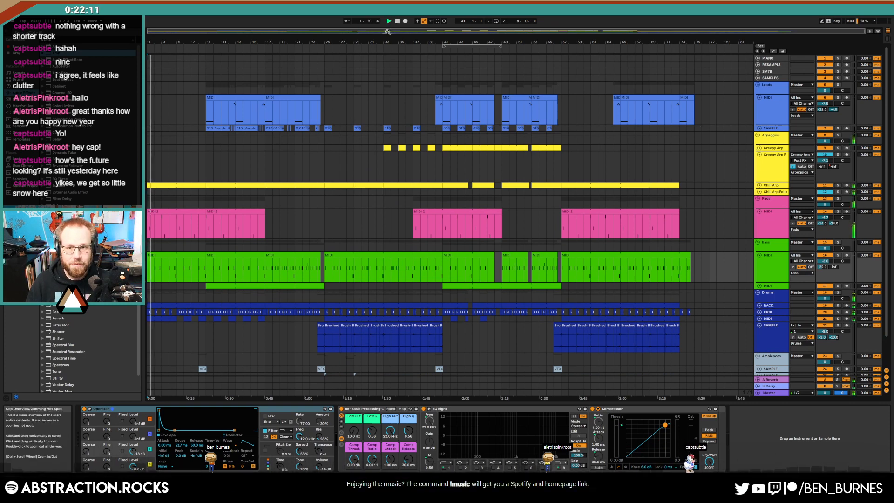
{"action": "left_click_drag", "start_coordinate": [387, 32], "coordinate": [383, 32]}
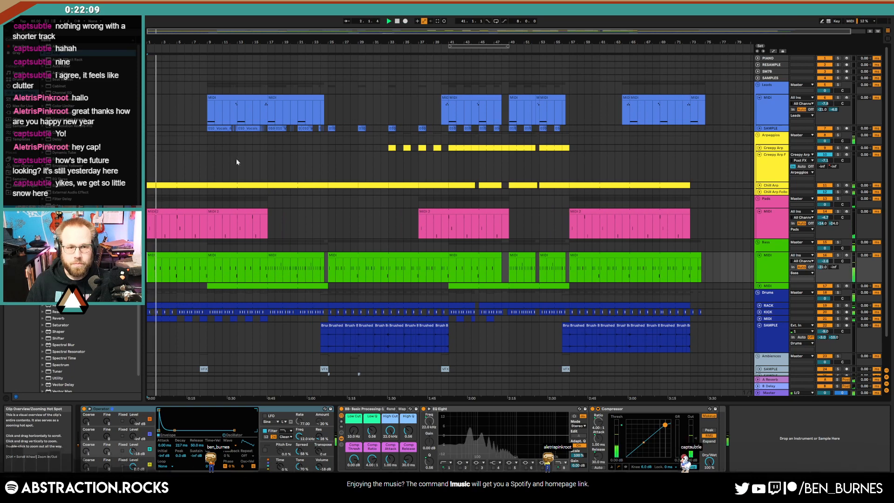
{"action": "left_click", "coordinate": [265, 230]}
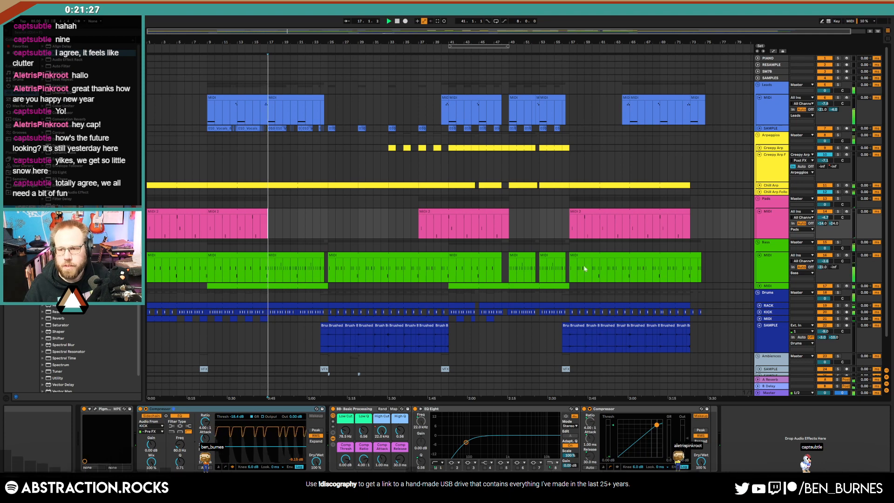
Insert the Transient Master plug-in ahead of the Basic Processing rack on the KICK track and adjust its Sustain.
{"action": "left_click", "coordinate": [768, 312]}
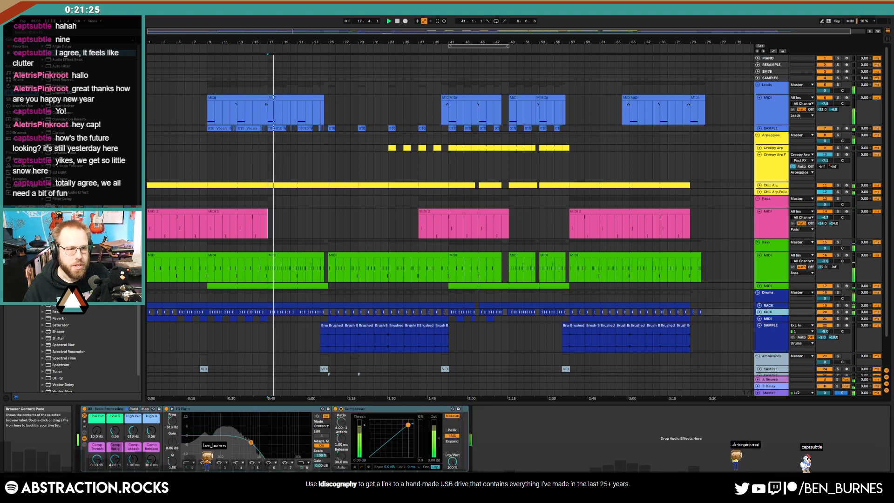
{"action": "left_click", "coordinate": [18, 113]}
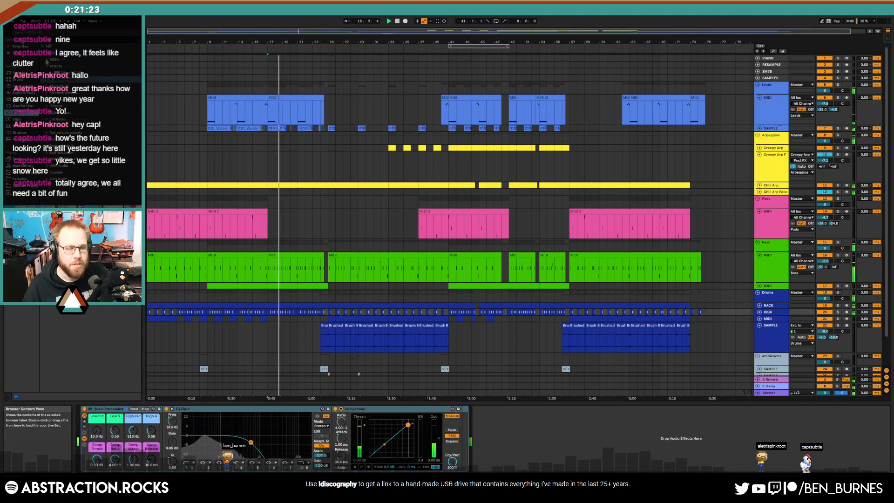
{"action": "left_click", "coordinate": [43, 46]}
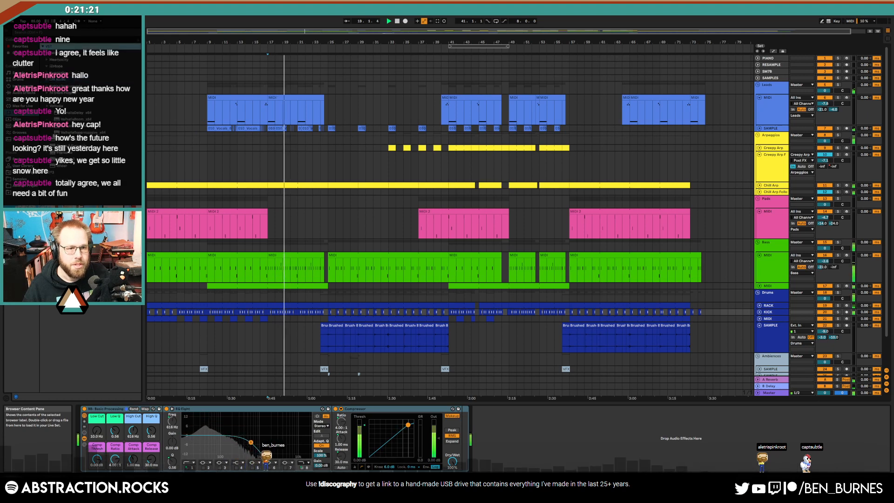
{"action": "left_click", "coordinate": [47, 93]}
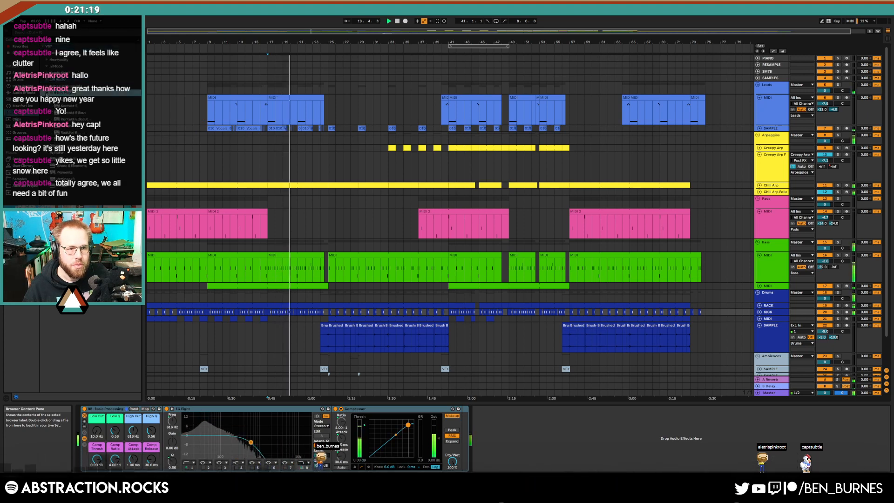
{"action": "left_click", "coordinate": [47, 93]}
{"action": "left_click", "coordinate": [47, 86]}
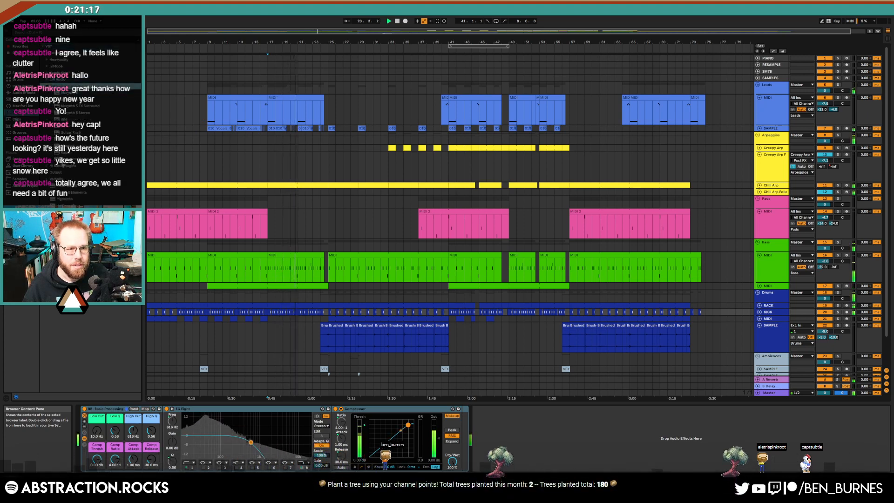
{"action": "left_click", "coordinate": [65, 160]}
{"action": "left_click_drag", "start_coordinate": [64, 420], "coordinate": [93, 424]}
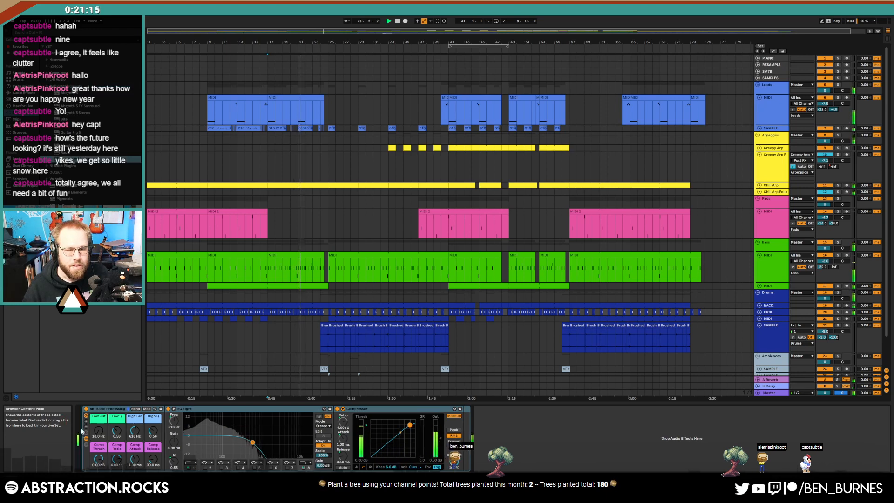
{"action": "mouse_move", "coordinate": [510, 289]}
{"action": "left_mouse_down"}
{"action": "mouse_move", "coordinate": [510, 308]}
{"action": "mouse_move", "coordinate": [510, 282]}
{"action": "left_mouse_up"}
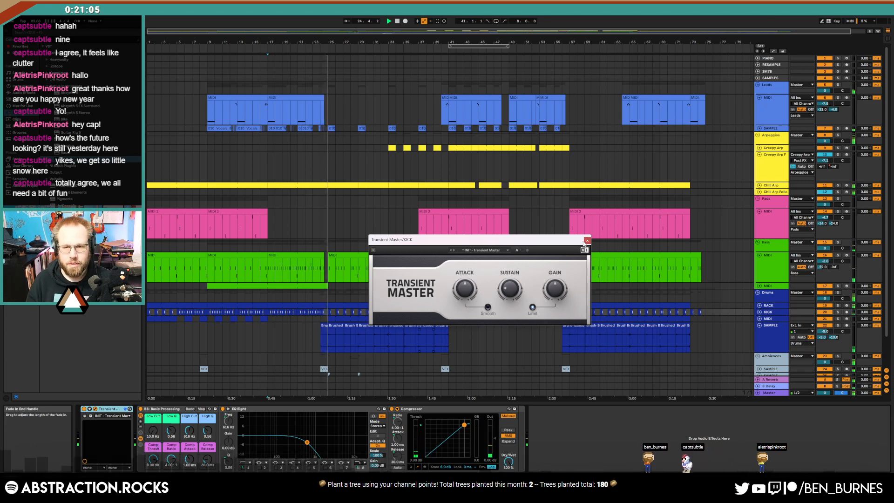
Close the Transient Master window and look through the sample pack folders in the browser.
{"action": "left_click", "coordinate": [587, 240]}
{"action": "scroll", "coordinate": [431, 257], "scroll_direction": "down", "scroll_amount": 2}
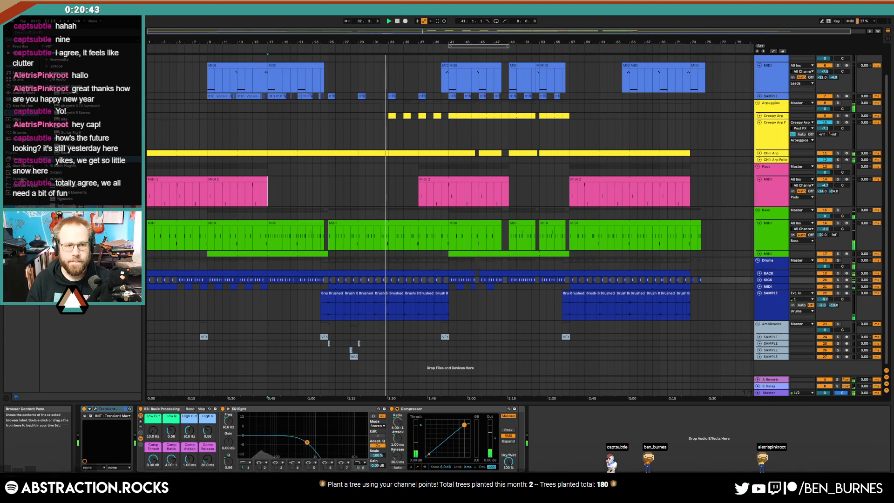
{"action": "left_click", "coordinate": [20, 180]}
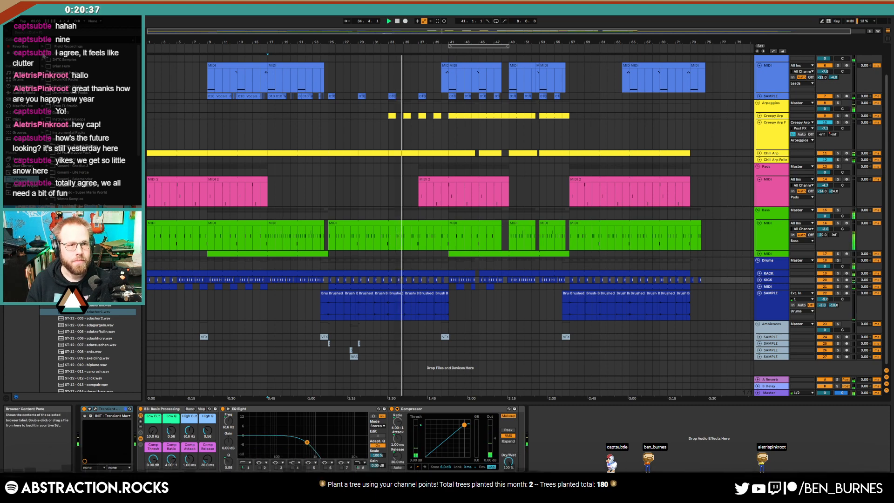
{"action": "left_click", "coordinate": [42, 47]}
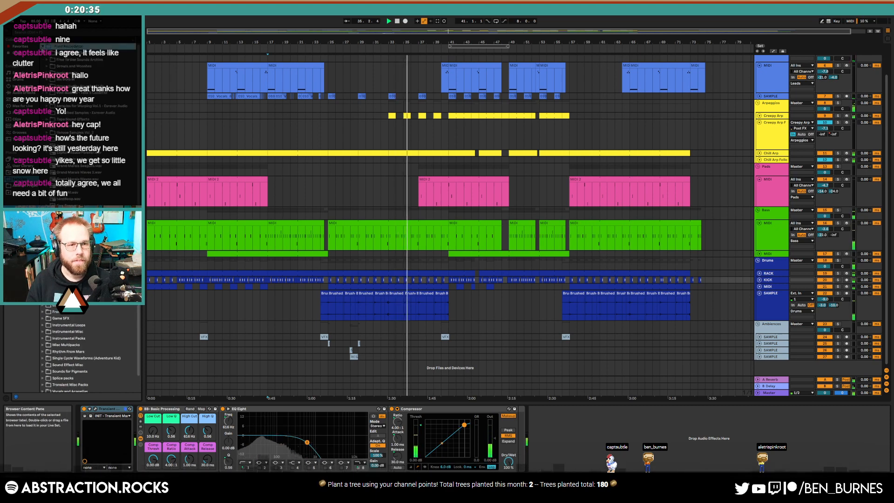
{"action": "left_click", "coordinate": [46, 127]}
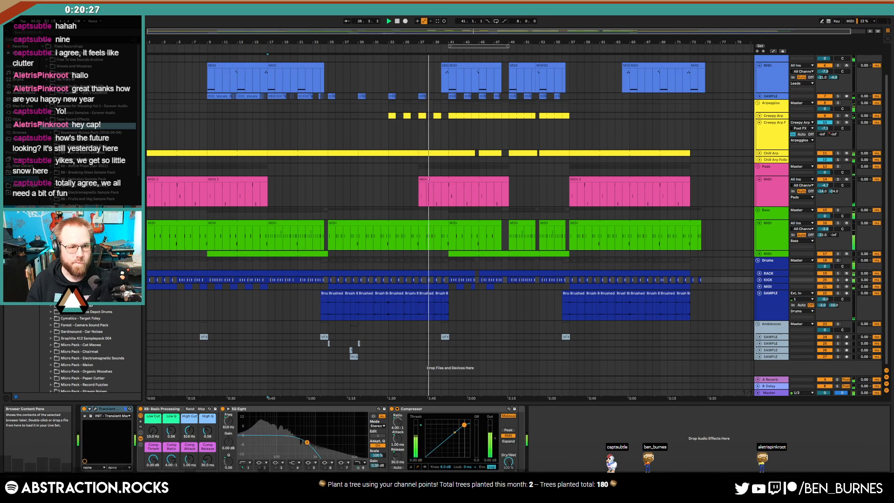
{"action": "left_click", "coordinate": [43, 46]}
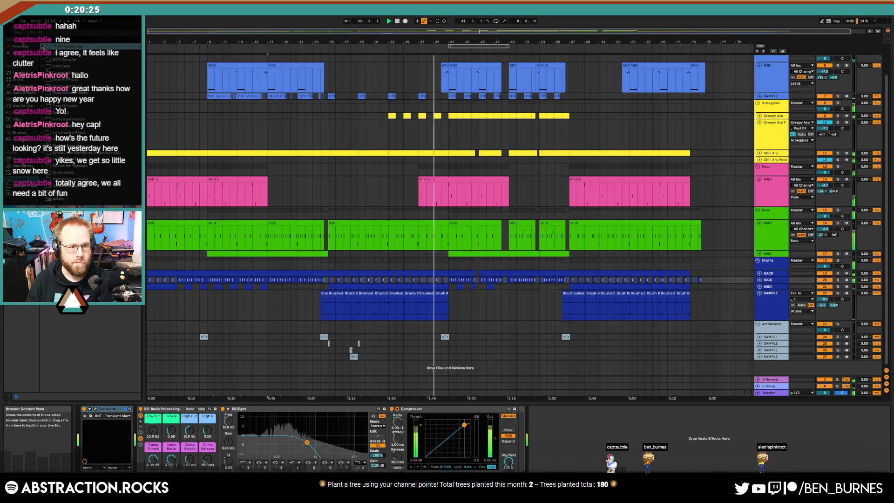
{"action": "left_click", "coordinate": [43, 186]}
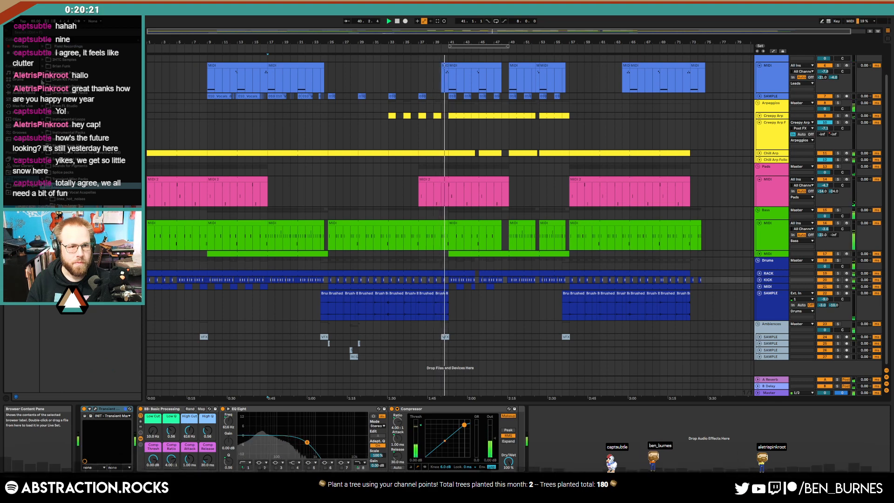
{"action": "left_click", "coordinate": [44, 47]}
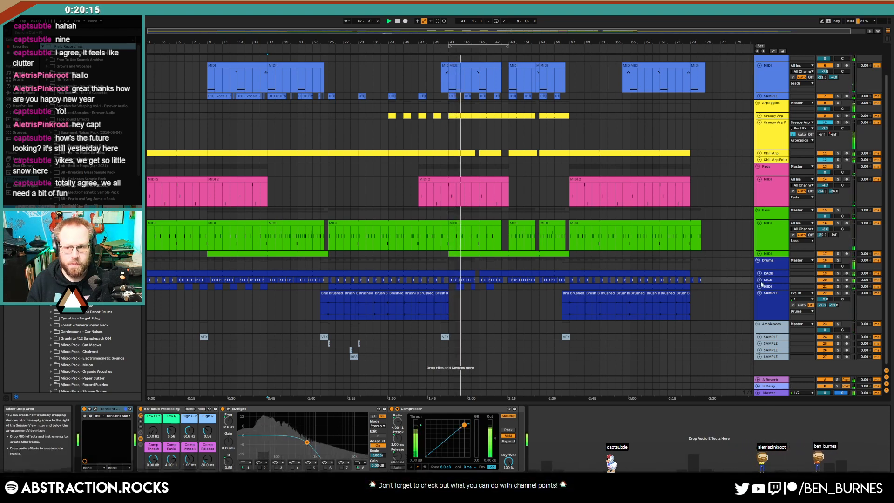
Unfold the KICK track and fine-tune its volume.
{"action": "left_click", "coordinate": [760, 280]}
{"action": "left_click_drag", "start_coordinate": [825, 286], "coordinate": [825, 285]}
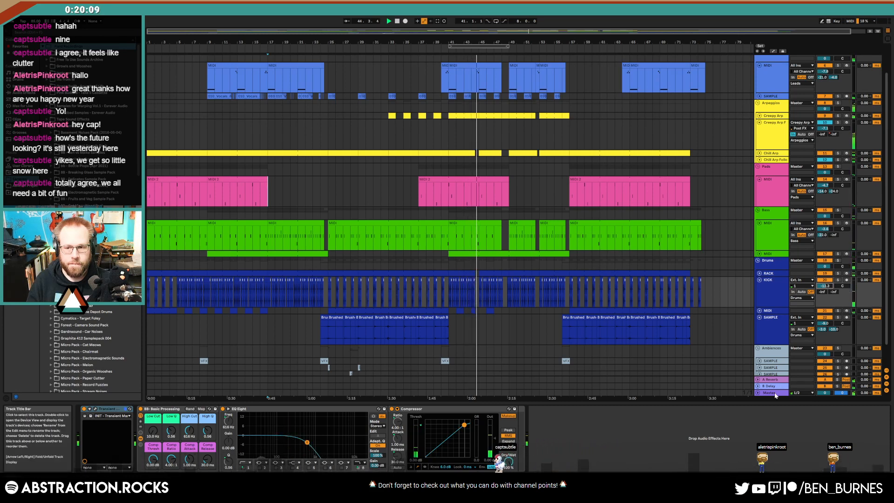
Switch on the MASTER SAUCE rack on the Master track and raise its Gain Out, monitoring the level in Youlean Loudness Meter 2.
{"action": "left_click", "coordinate": [769, 392]}
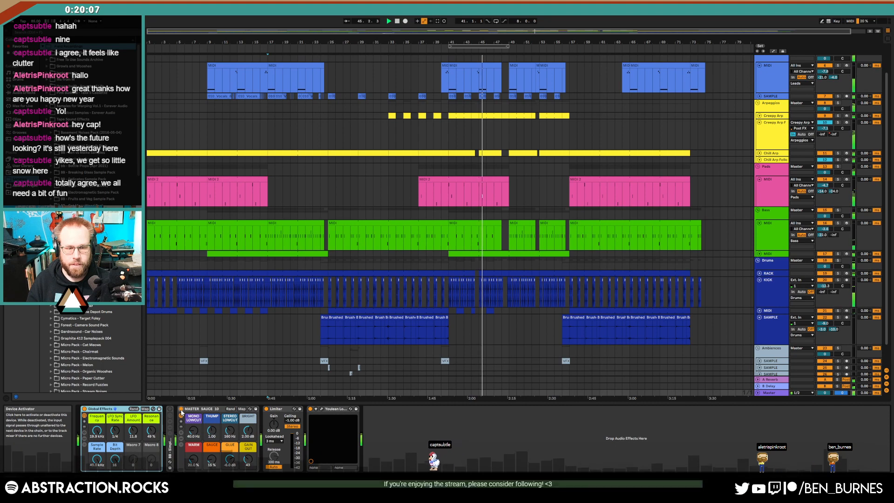
{"action": "left_click", "coordinate": [217, 412]}
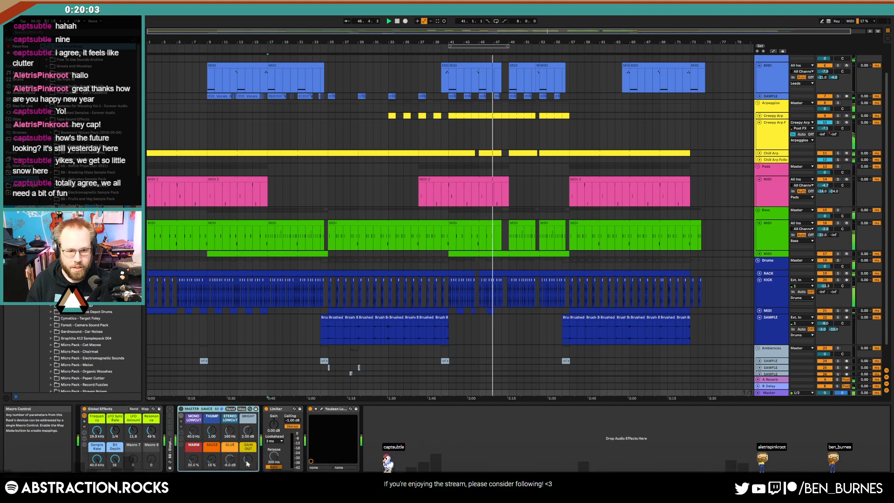
{"action": "left_click", "coordinate": [181, 409]}
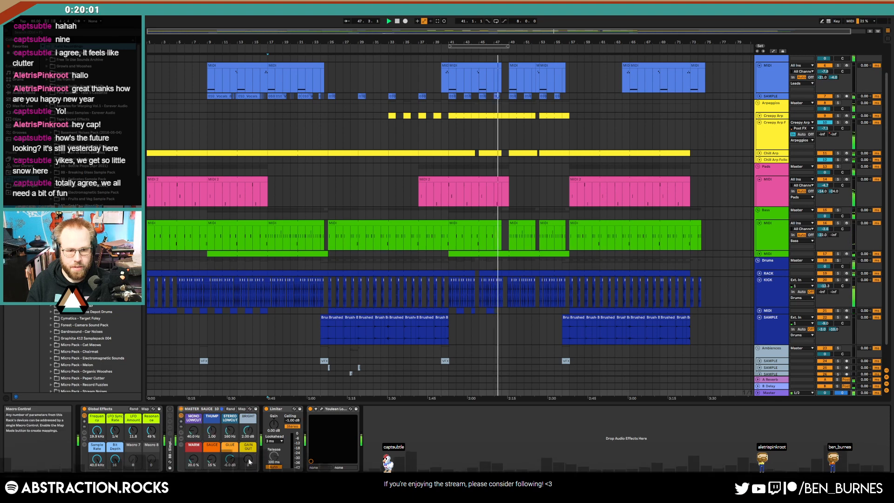
{"action": "left_click_drag", "start_coordinate": [247, 460], "coordinate": [248, 453]}
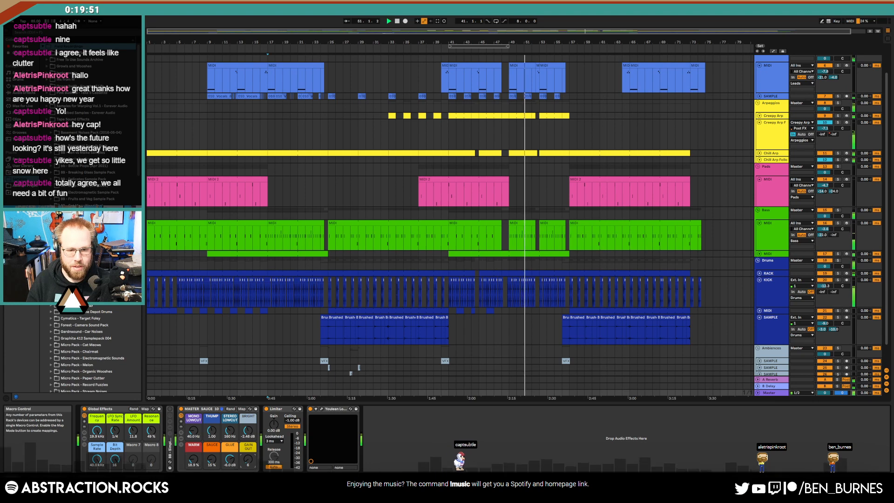
{"action": "left_click", "coordinate": [320, 409]}
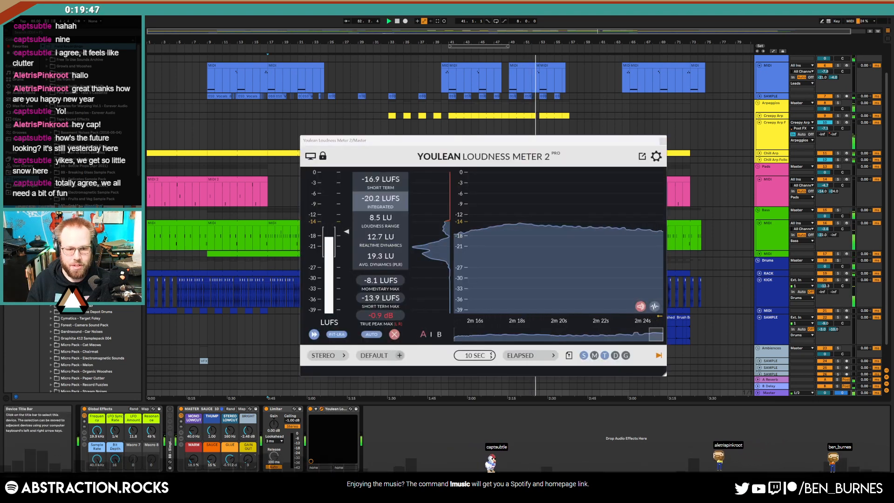
{"action": "left_click_drag", "start_coordinate": [247, 459], "coordinate": [248, 453]}
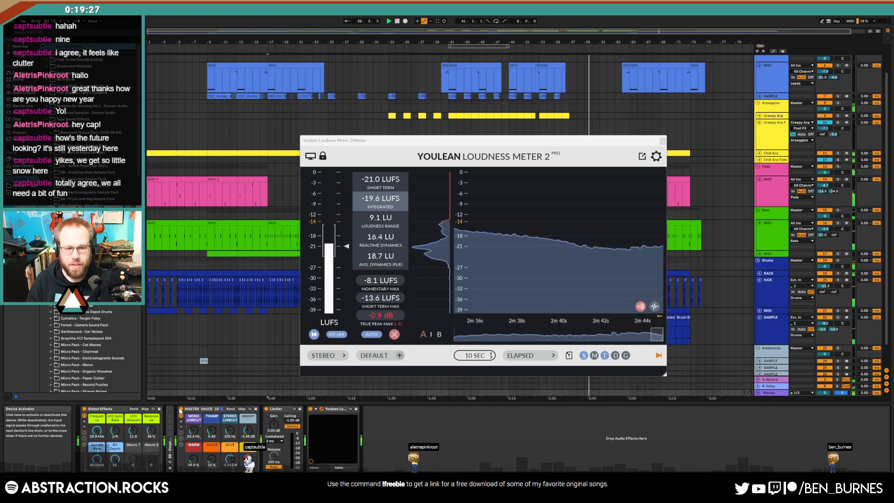
Lower the A Reverb send of the upper Bass MIDI track.
{"action": "left_click", "coordinate": [772, 240]}
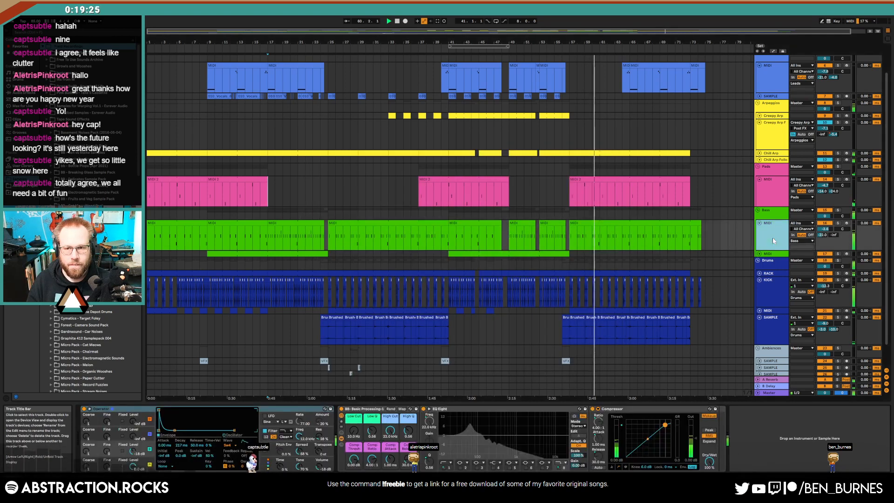
{"action": "left_click_drag", "start_coordinate": [822, 235], "coordinate": [823, 265]}
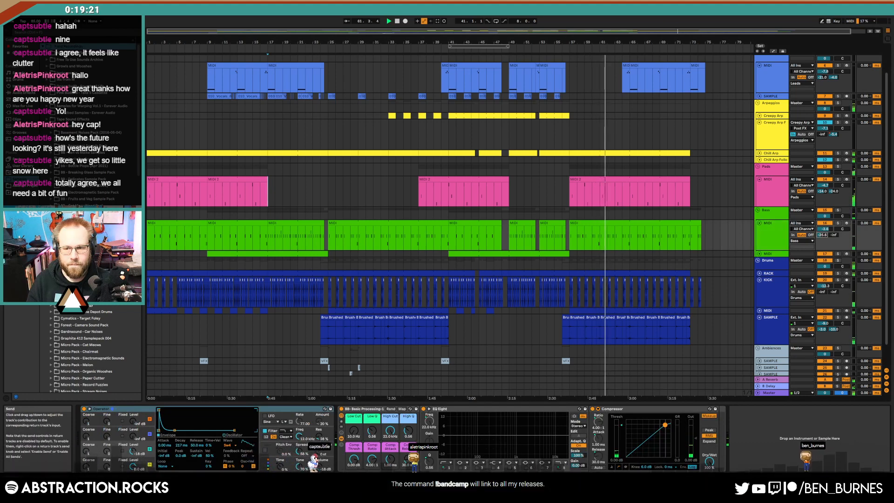
Set the MASTER SAUCE rack's Stereo Lowcut to 113 Hz, close the loudness meter and play the song from bar 17.
{"action": "left_click", "coordinate": [767, 394]}
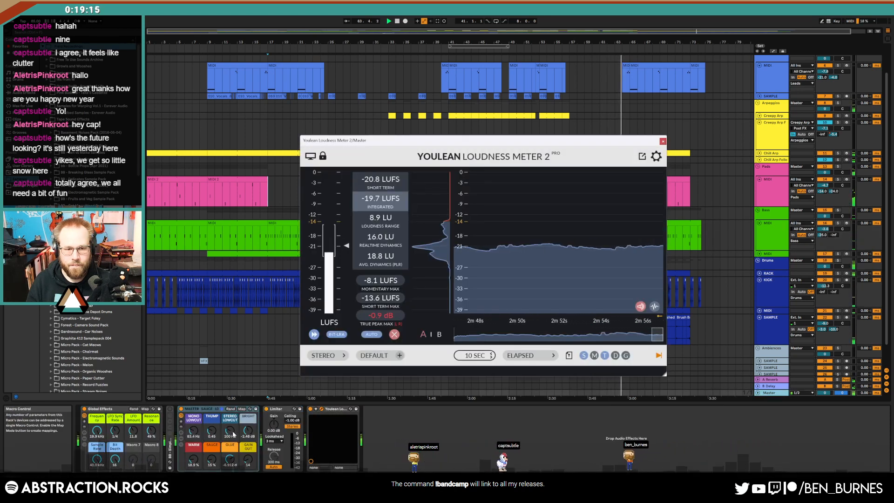
{"action": "left_click_drag", "start_coordinate": [231, 433], "coordinate": [232, 464]}
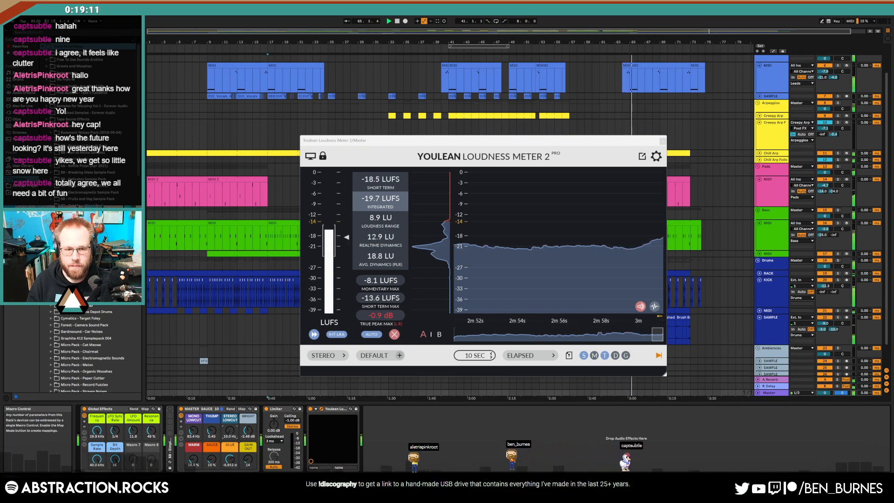
{"action": "left_click_drag", "start_coordinate": [230, 431], "coordinate": [230, 405]}
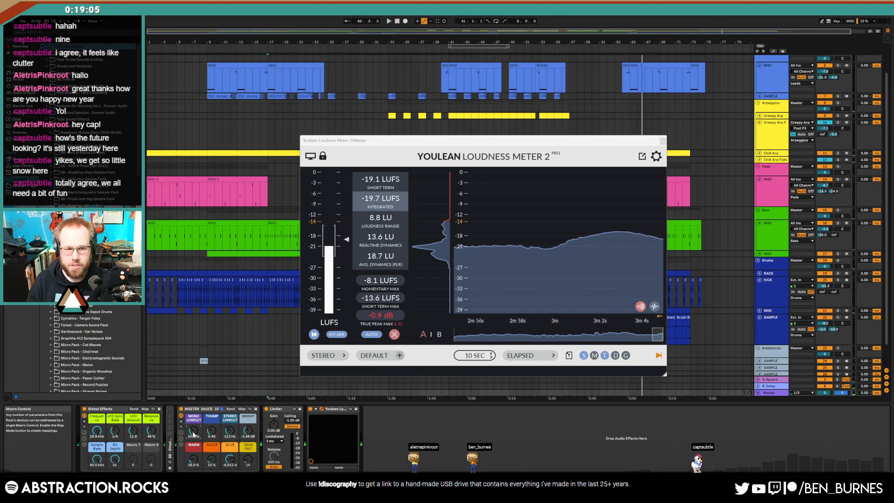
{"action": "left_click", "coordinate": [663, 141]}
{"action": "key", "text": "space"}
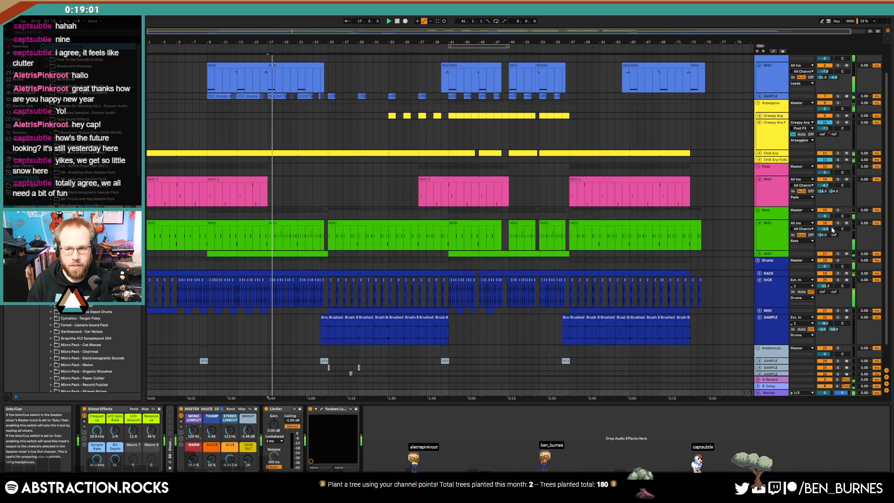
Adjust the upper Bass MIDI track's volume and replay the song from bar 17.
{"action": "mouse_move", "coordinate": [826, 229]}
{"action": "left_mouse_down"}
{"action": "mouse_move", "coordinate": [826, 221]}
{"action": "mouse_move", "coordinate": [823, 246]}
{"action": "mouse_move", "coordinate": [825, 238]}
{"action": "left_mouse_up"}
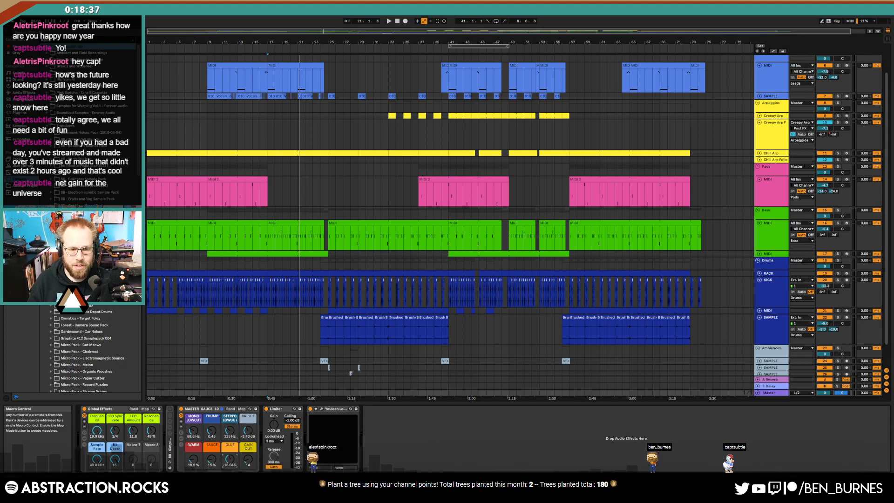
{"action": "left_click", "coordinate": [822, 229]}
{"action": "key", "text": "space"}
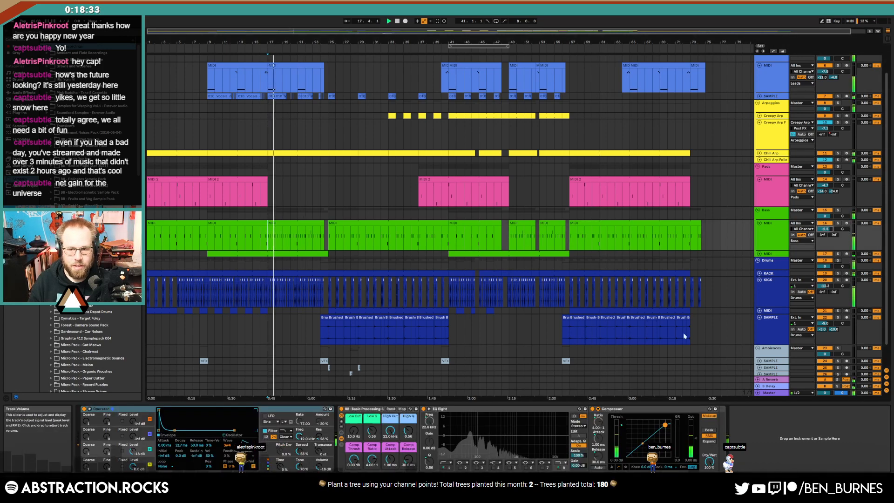
Unfold and switch on the folded rack on the Master track and reshape its EQ Eight curve by moving the low and mid bands.
{"action": "left_click", "coordinate": [774, 394]}
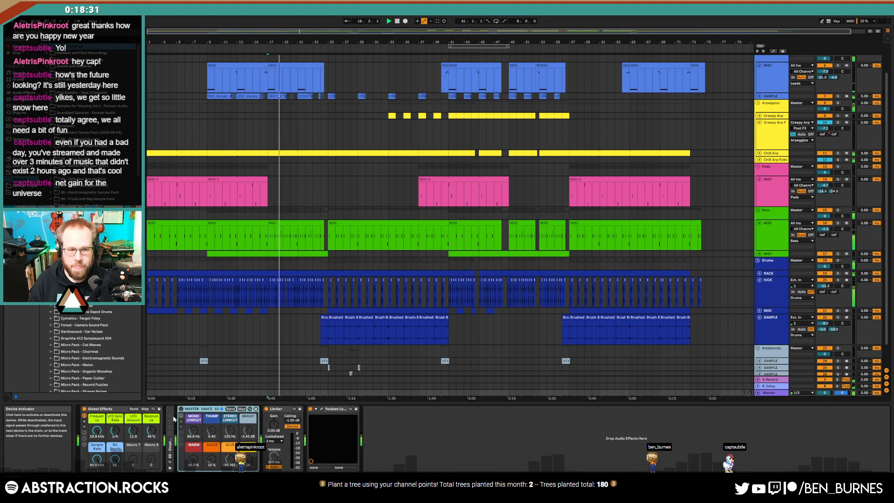
{"action": "left_click", "coordinate": [170, 443]}
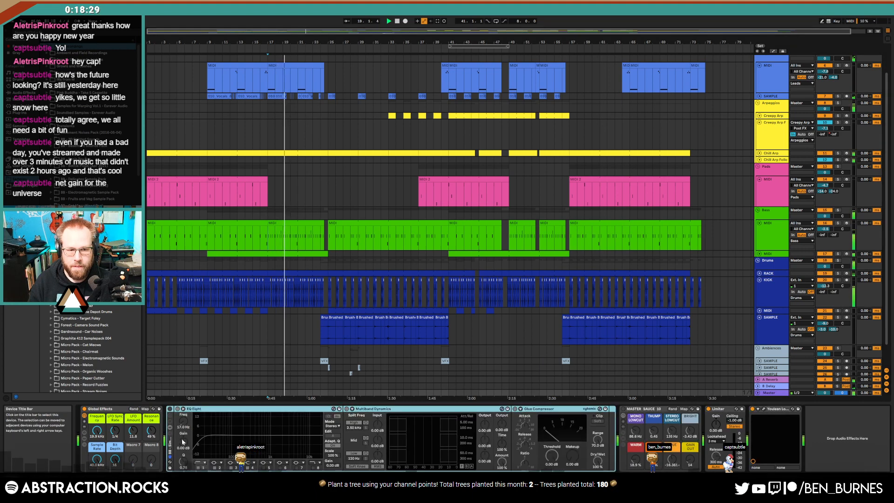
{"action": "left_click", "coordinate": [170, 409]}
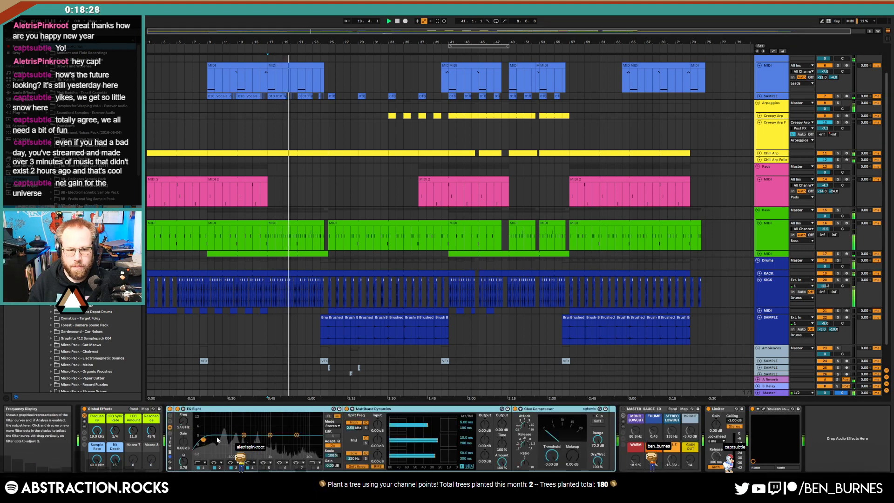
{"action": "left_click", "coordinate": [241, 435]}
{"action": "left_click_drag", "start_coordinate": [243, 435], "coordinate": [208, 440]}
{"action": "left_click_drag", "start_coordinate": [270, 435], "coordinate": [293, 434]}
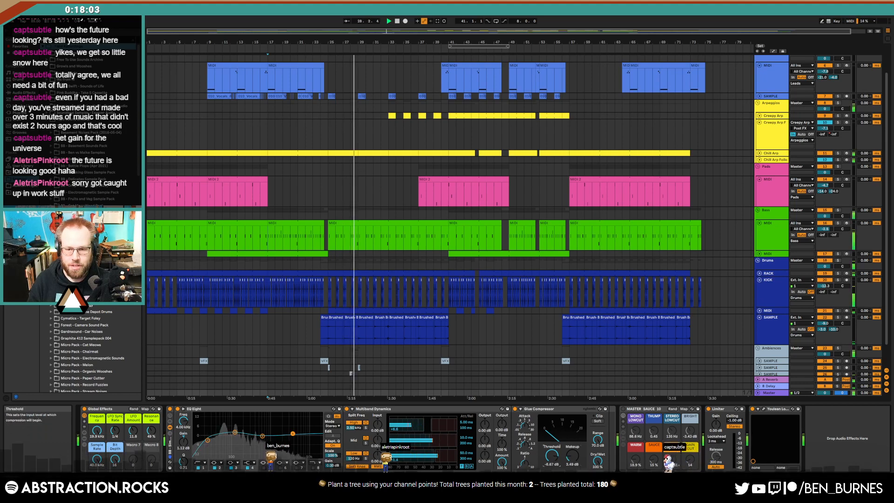
Adjust the Threshold and raise the Makeup gain of the Master's Glue Compressor while monitoring Youlean Loudness Meter 2.
{"action": "left_click", "coordinate": [766, 410]}
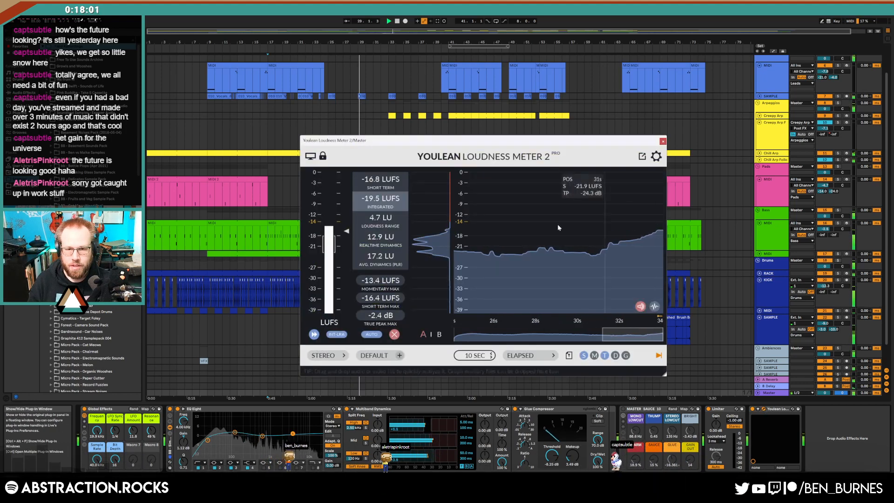
{"action": "left_click_drag", "start_coordinate": [523, 139], "coordinate": [658, 110]}
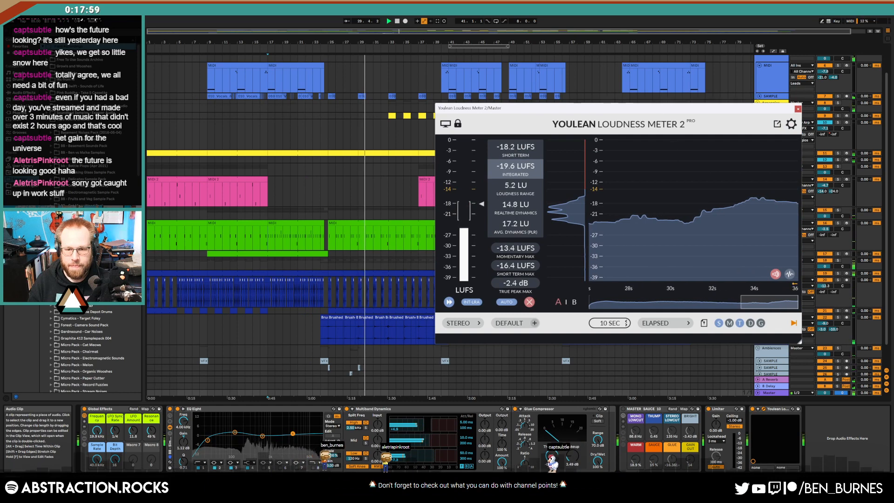
{"action": "left_click_drag", "start_coordinate": [552, 454], "coordinate": [552, 469]}
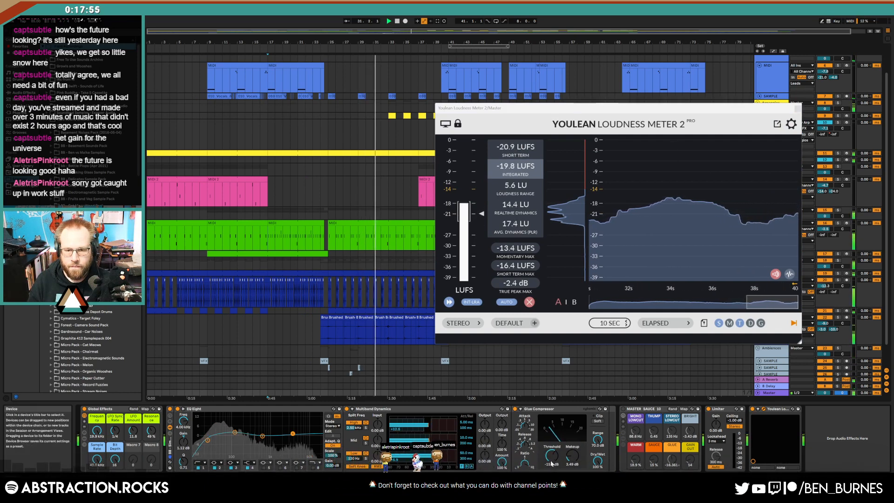
{"action": "left_click_drag", "start_coordinate": [552, 455], "coordinate": [572, 451]}
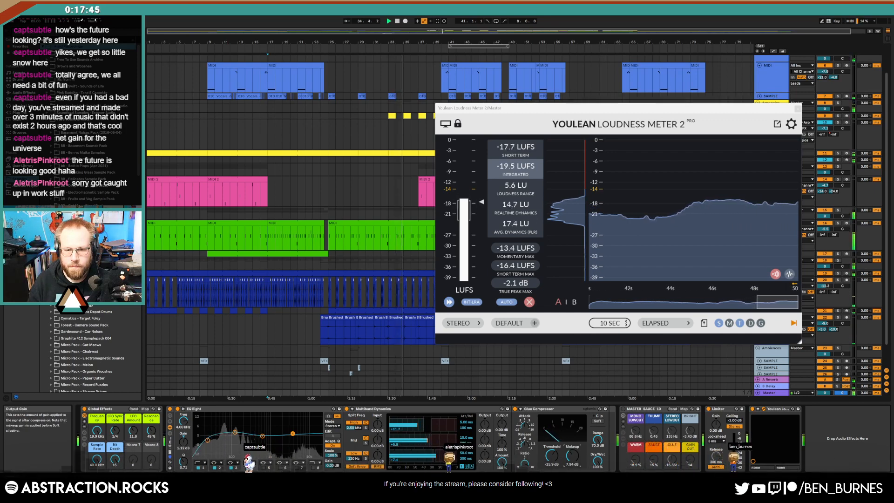
{"action": "left_click_drag", "start_coordinate": [573, 459], "coordinate": [572, 457]}
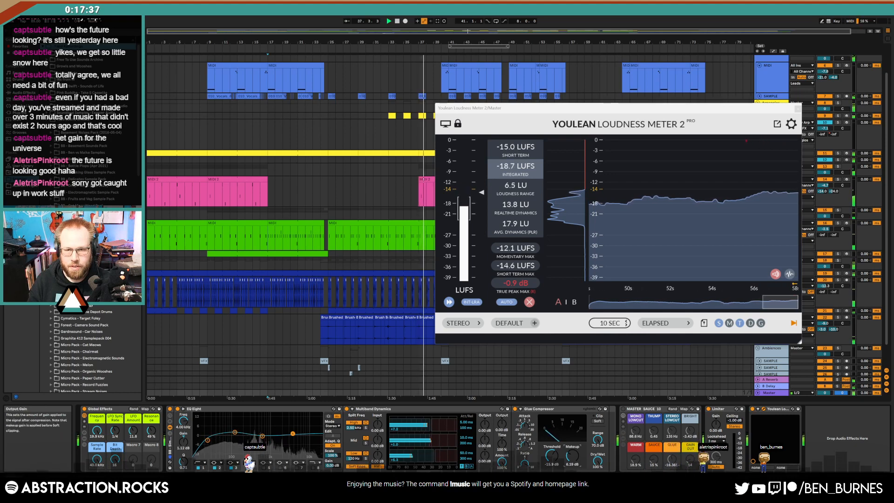
{"action": "left_click_drag", "start_coordinate": [573, 452], "coordinate": [573, 455]}
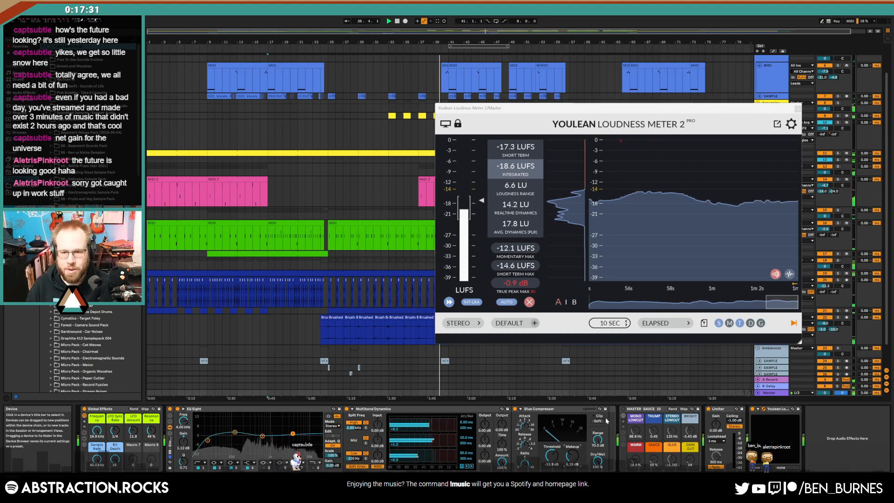
Close the loudness meter and lower the KICK track's volume slightly.
{"action": "left_click", "coordinate": [798, 108]}
{"action": "left_click_drag", "start_coordinate": [820, 287], "coordinate": [820, 291]}
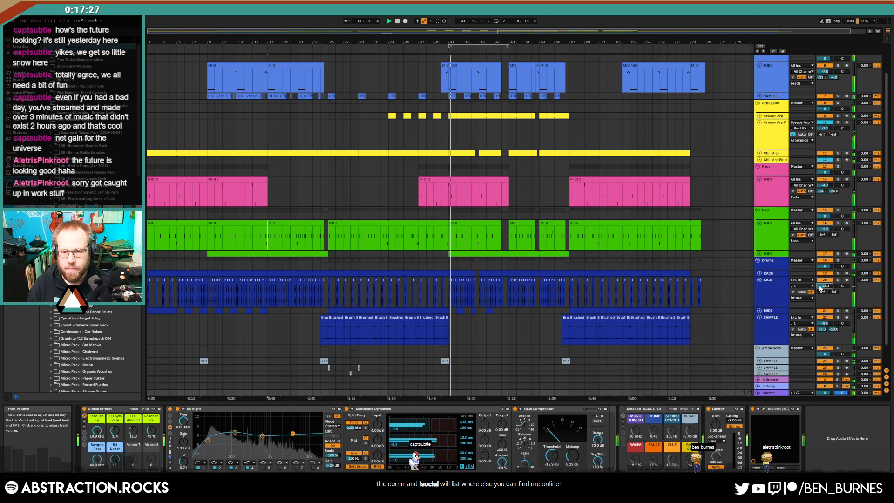
Unfold the lower Bass MIDI track, select its clip at bar 41 and stop playback.
{"action": "left_click", "coordinate": [768, 256]}
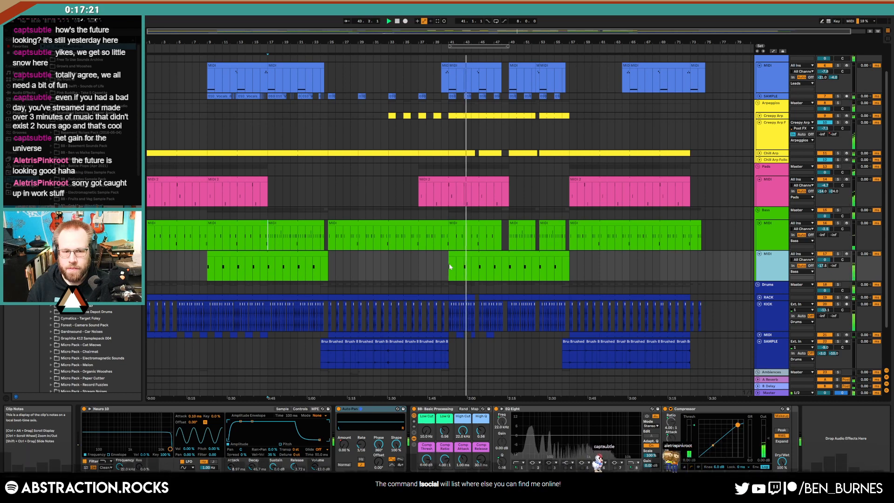
{"action": "left_click", "coordinate": [470, 252]}
{"action": "key", "text": "space"}
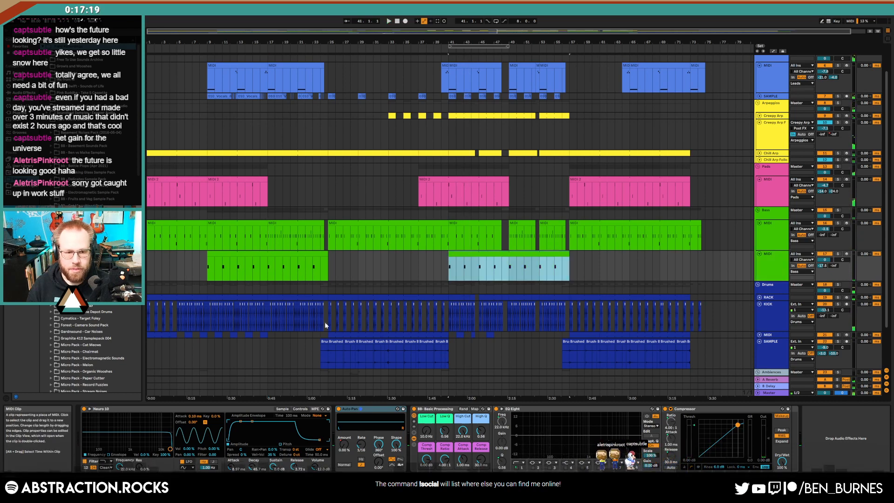
Examine the Sample and Controls settings of the Neuro 10 Simpler and arm the lower Bass track for live auditioning.
{"action": "left_click", "coordinate": [189, 410]}
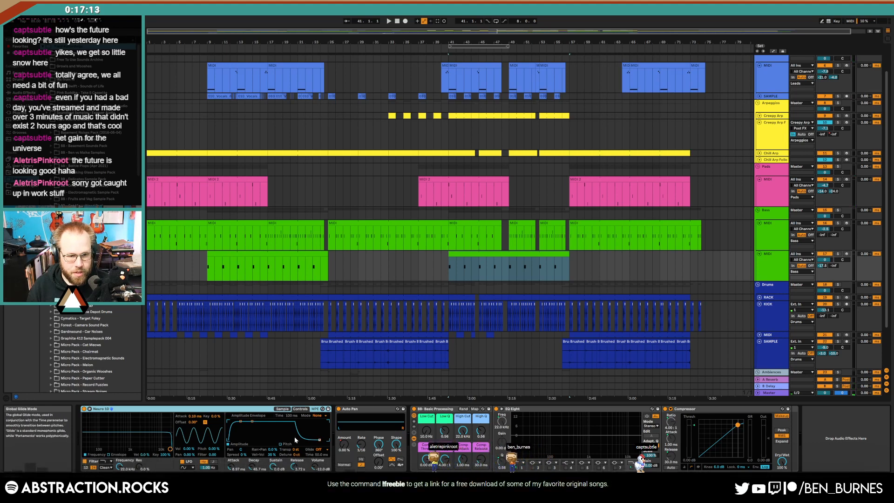
{"action": "left_click", "coordinate": [281, 409]}
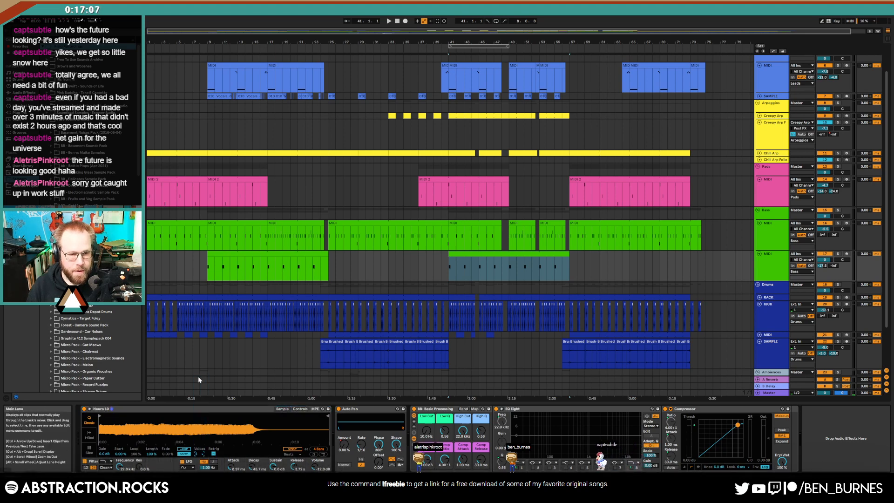
{"action": "left_click", "coordinate": [301, 410]}
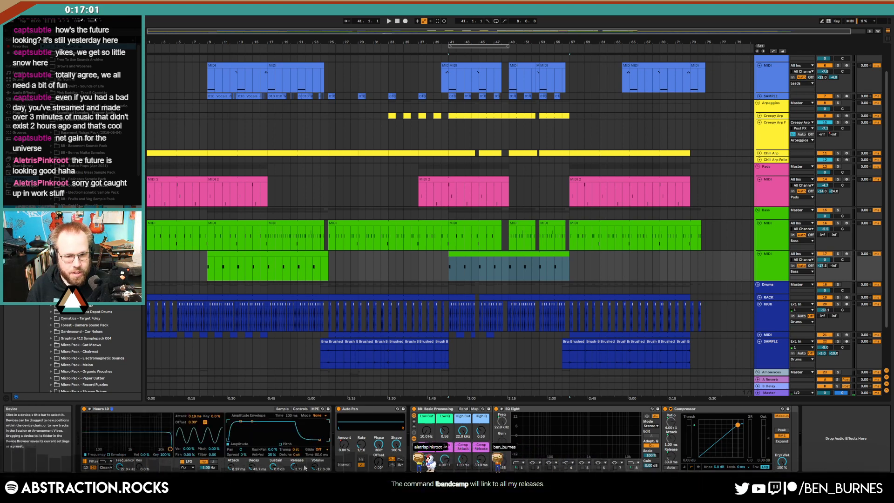
{"action": "left_click", "coordinate": [282, 409]}
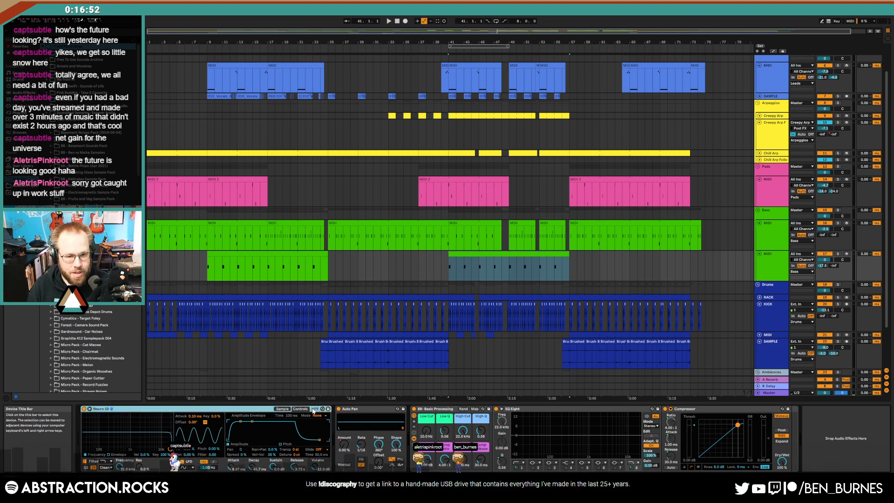
{"action": "left_click", "coordinate": [282, 409]}
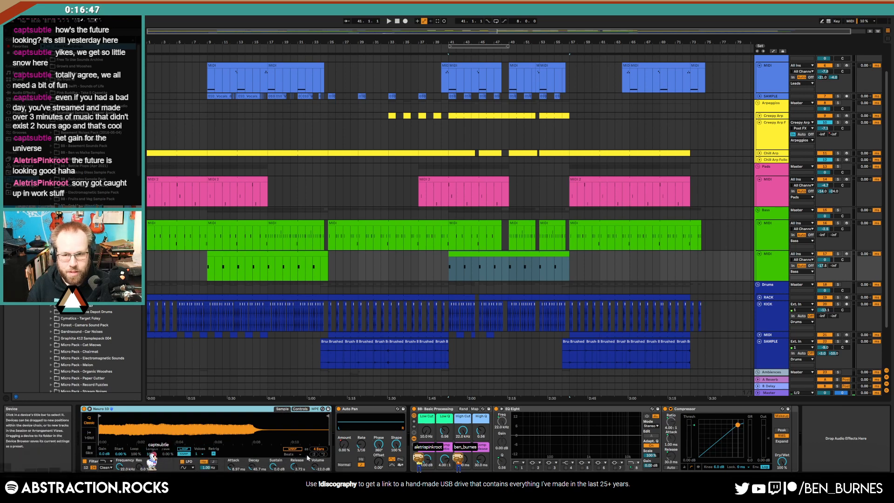
{"action": "left_click", "coordinate": [847, 253]}
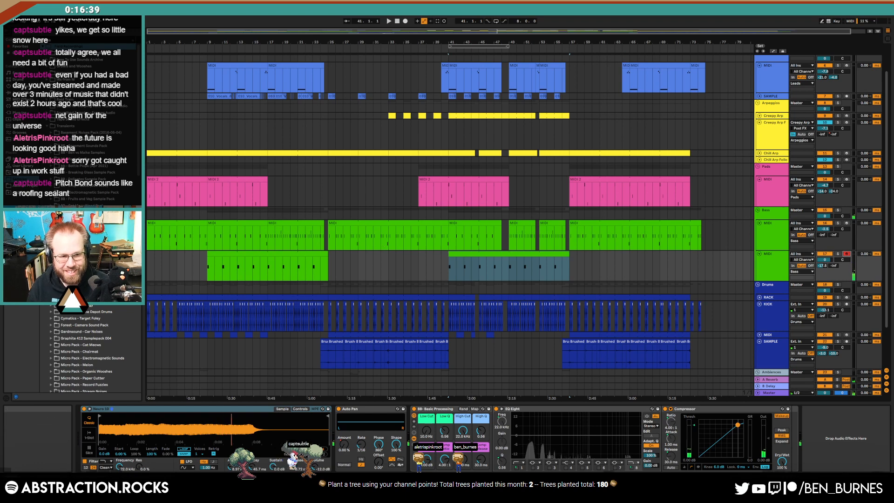
{"action": "left_click", "coordinate": [301, 408]}
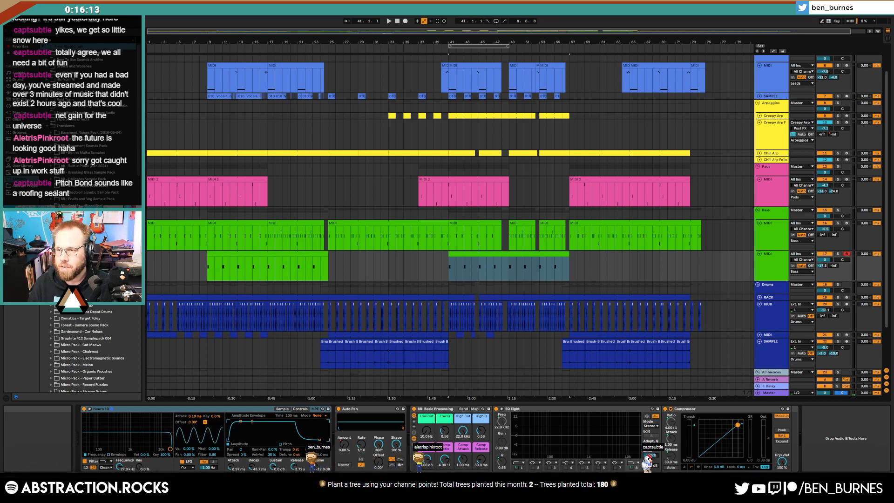
Read the Ableton forum thread on Simpler pitch bend range in the browser, close it and return to Simpler's sample view.
{"action": "left_click_drag", "start_coordinate": [893, 95], "coordinate": [696, 66]}
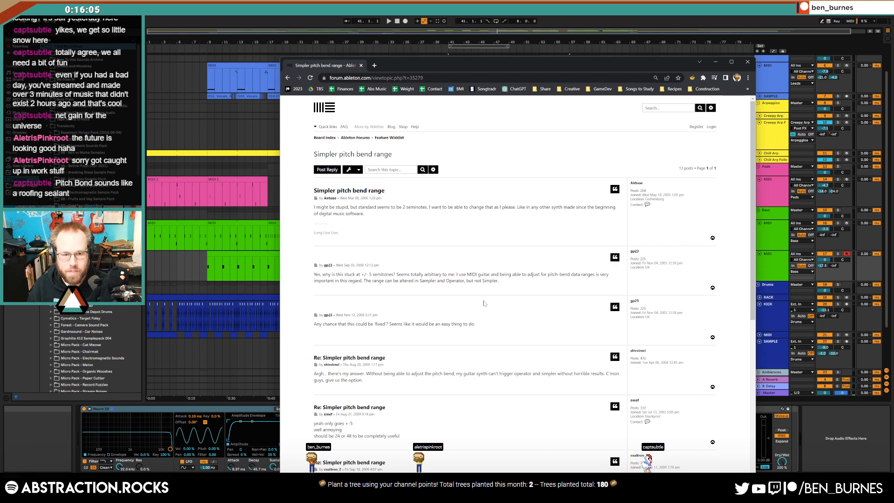
{"action": "scroll", "coordinate": [484, 303], "scroll_direction": "down", "scroll_amount": 3}
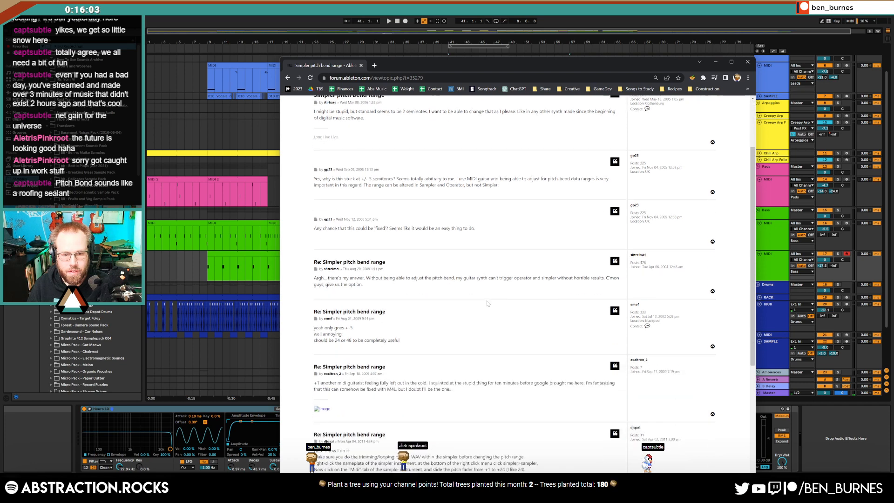
{"action": "scroll", "coordinate": [487, 303], "scroll_direction": "down", "scroll_amount": 2}
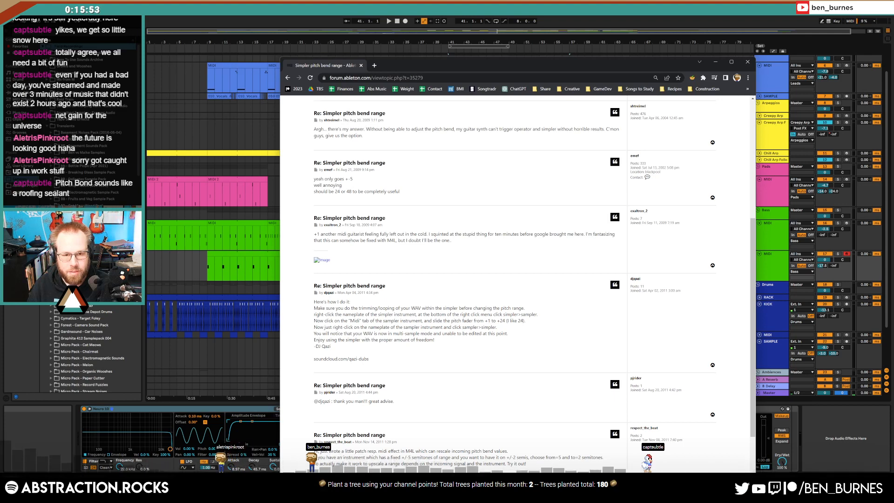
{"action": "left_click", "coordinate": [747, 63]}
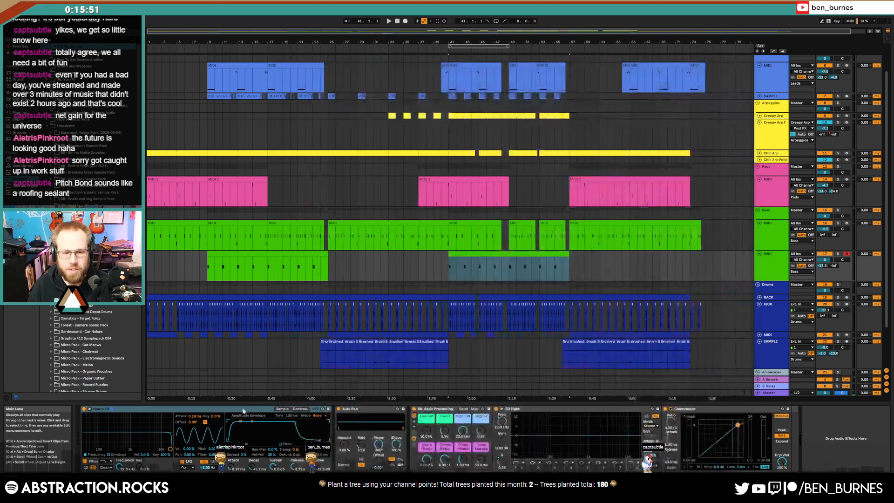
{"action": "left_click", "coordinate": [282, 410]}
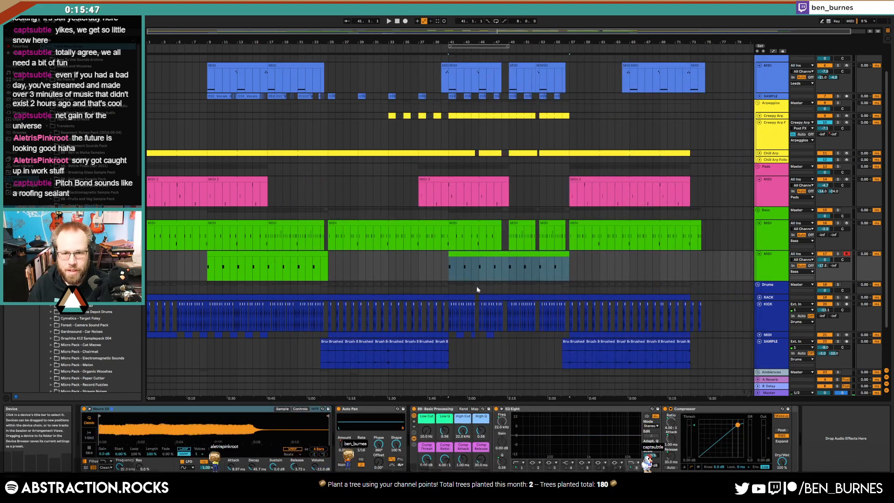
Separate the lower Bass clip's second half at bar 49 and extend its end to bar 59.
{"action": "double_click", "coordinate": [559, 268]}
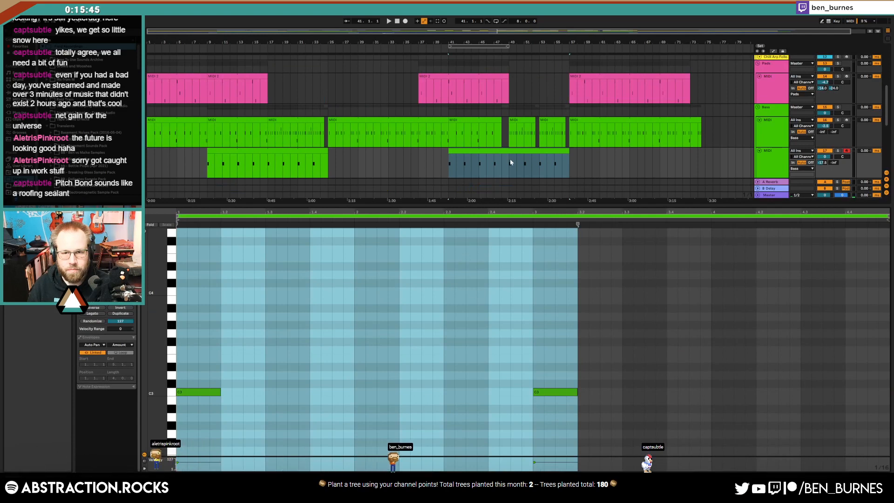
{"action": "left_click_drag", "start_coordinate": [510, 163], "coordinate": [599, 152]}
{"action": "key", "text": "a"}
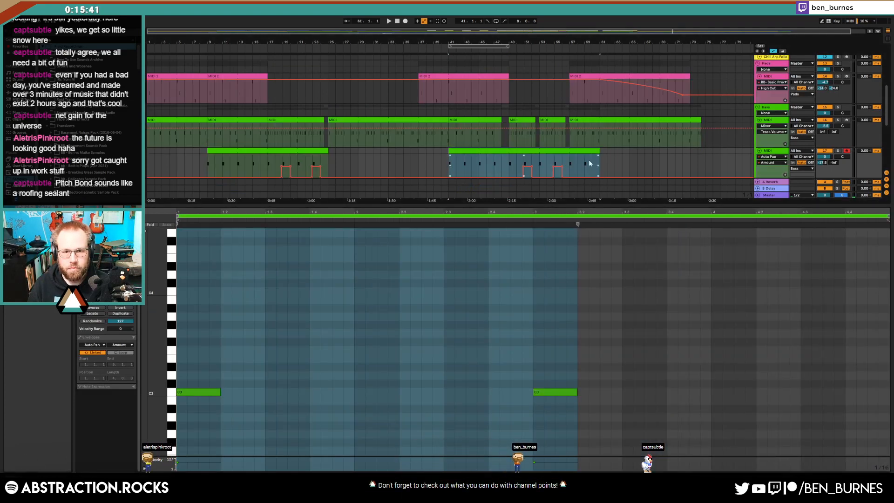
{"action": "left_click", "coordinate": [429, 162]}
{"action": "left_click", "coordinate": [510, 150]}
{"action": "left_click_drag", "start_coordinate": [509, 157], "coordinate": [586, 160]}
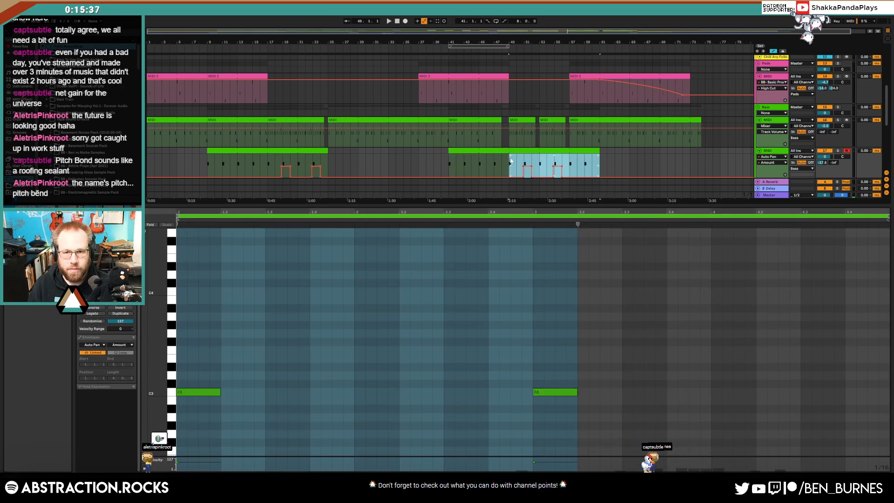
{"action": "key", "text": "a"}
{"action": "left_click_drag", "start_coordinate": [511, 162], "coordinate": [567, 161]}
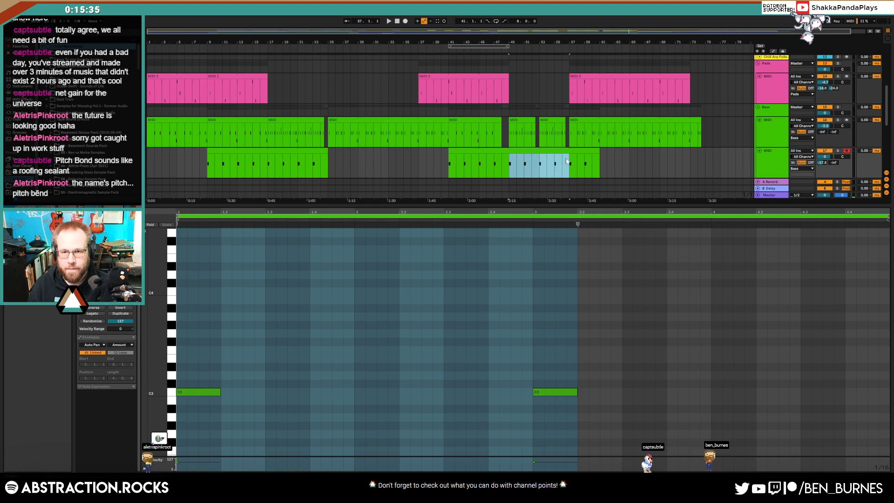
{"action": "key", "text": "shift+Tab"}
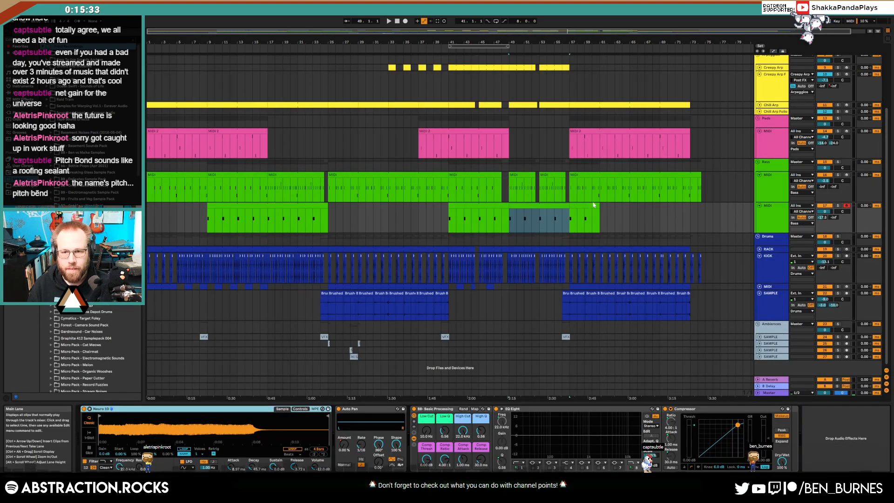
{"action": "left_click_drag", "start_coordinate": [599, 205], "coordinate": [584, 204]}
Lengthen the first C3 note of the lower Bass clip at bar 49 to a full bar.
{"action": "double_click", "coordinate": [555, 207]}
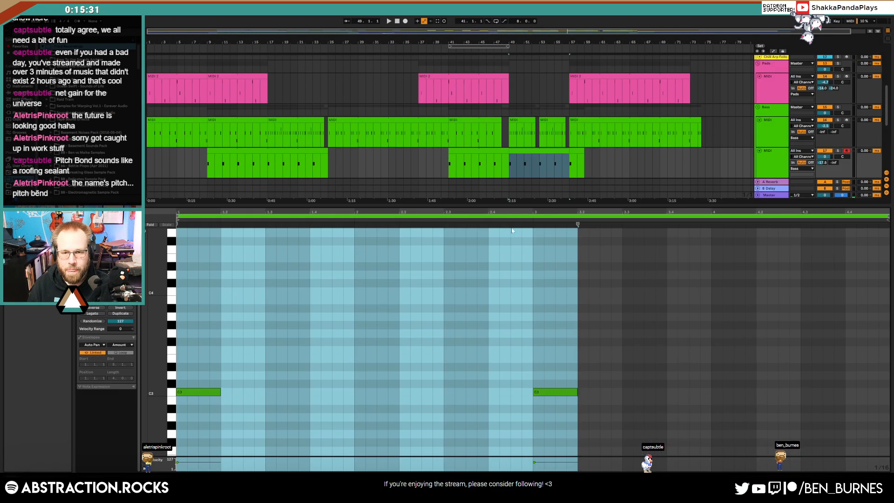
{"action": "left_click", "coordinate": [266, 387]}
{"action": "left_click_drag", "start_coordinate": [220, 391], "coordinate": [354, 398]}
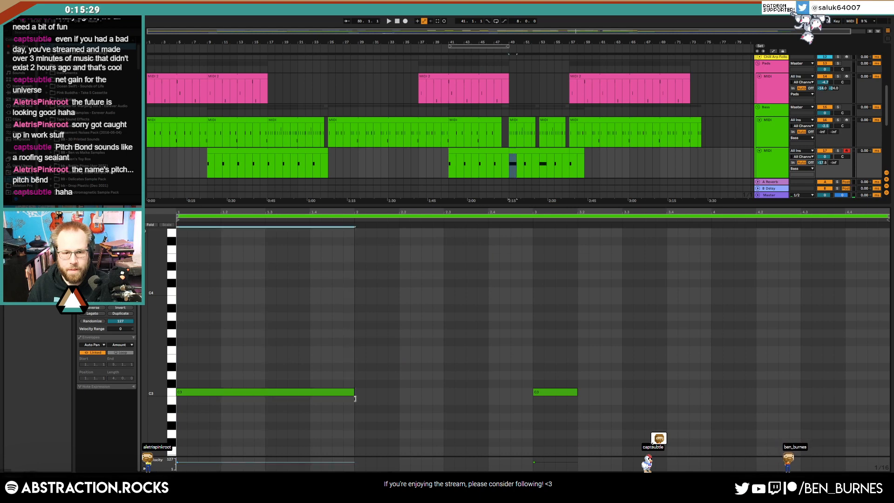
Show the lower Bass track's automation for Neuro 10's Transpose parameter and make the lane taller.
{"action": "left_click", "coordinate": [344, 359]}
{"action": "key", "text": "a"}
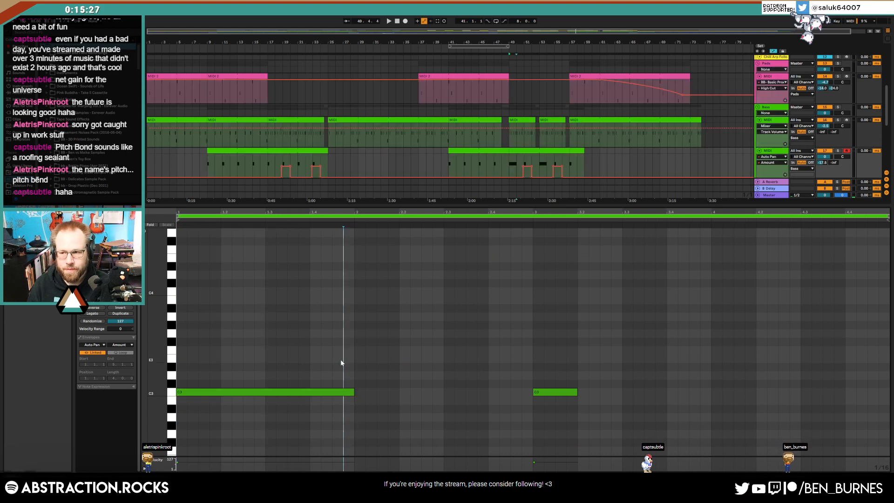
{"action": "key", "text": "shift+Tab"}
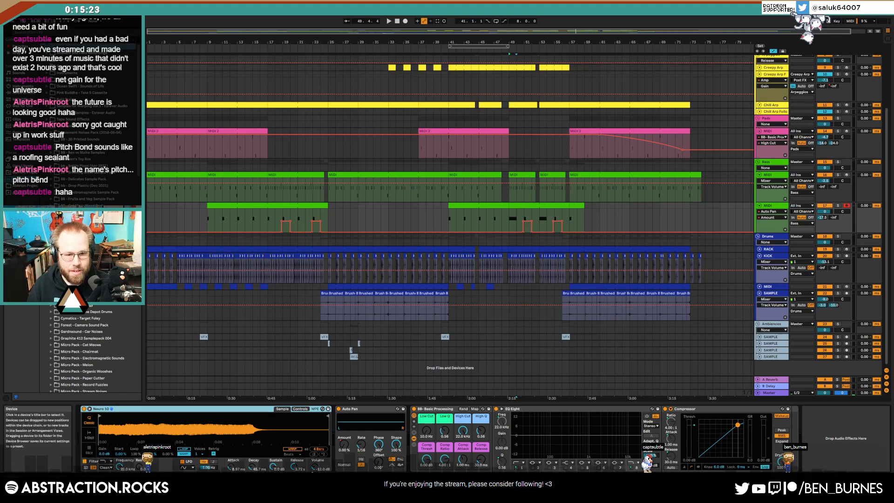
{"action": "left_click", "coordinate": [302, 409]}
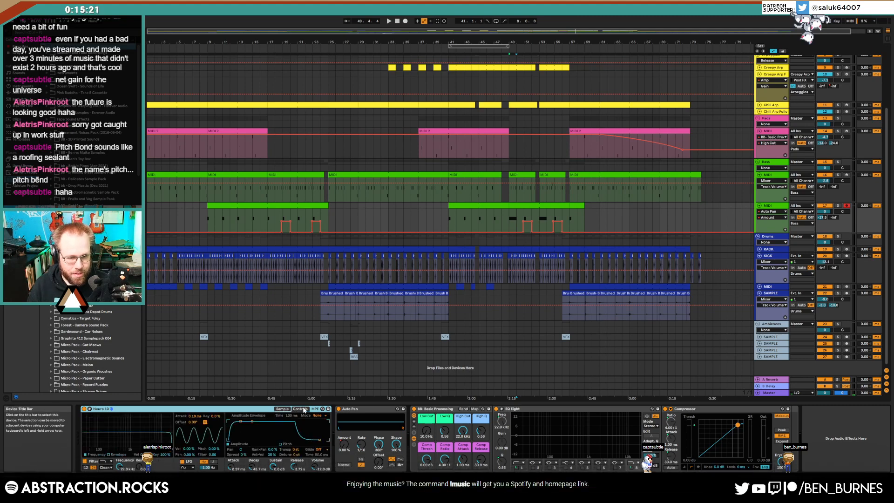
{"action": "left_click", "coordinate": [297, 448]}
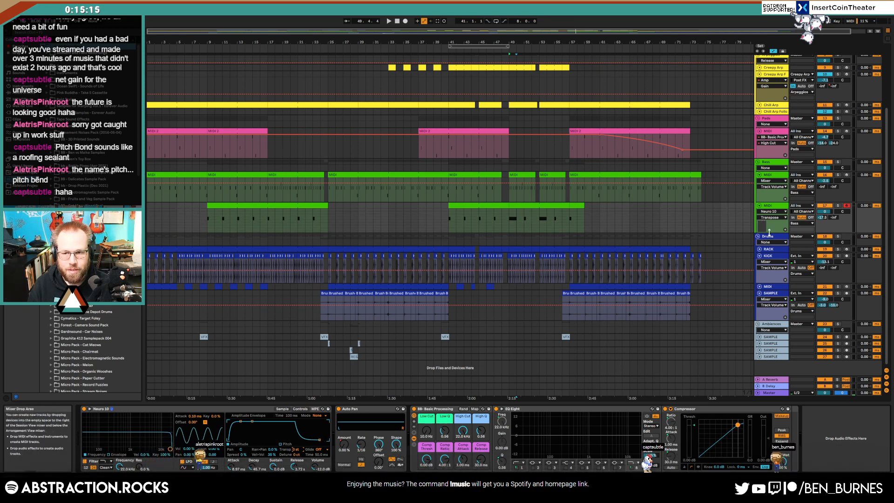
{"action": "left_click_drag", "start_coordinate": [769, 232], "coordinate": [769, 292]}
Automate Transpose to ramp from 0 to +12 st starting near beat 3 of bar 49, and play from bar 49.
{"action": "scroll", "coordinate": [524, 231], "scroll_direction": "up", "scroll_amount": 5}
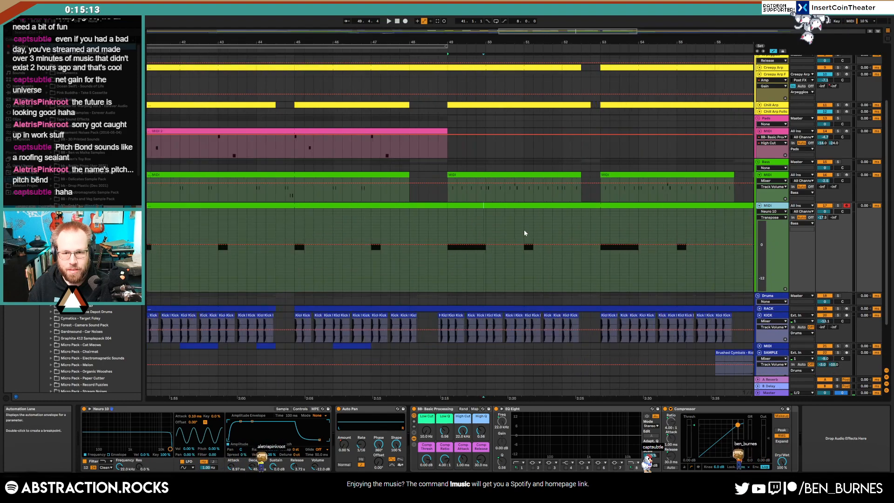
{"action": "scroll", "coordinate": [467, 243], "scroll_direction": "up", "scroll_amount": 5}
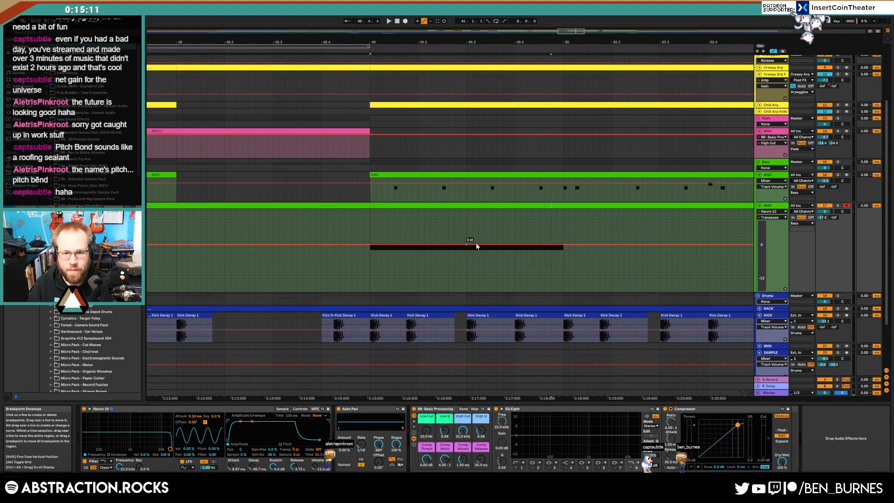
{"action": "left_click_drag", "start_coordinate": [476, 243], "coordinate": [478, 211]}
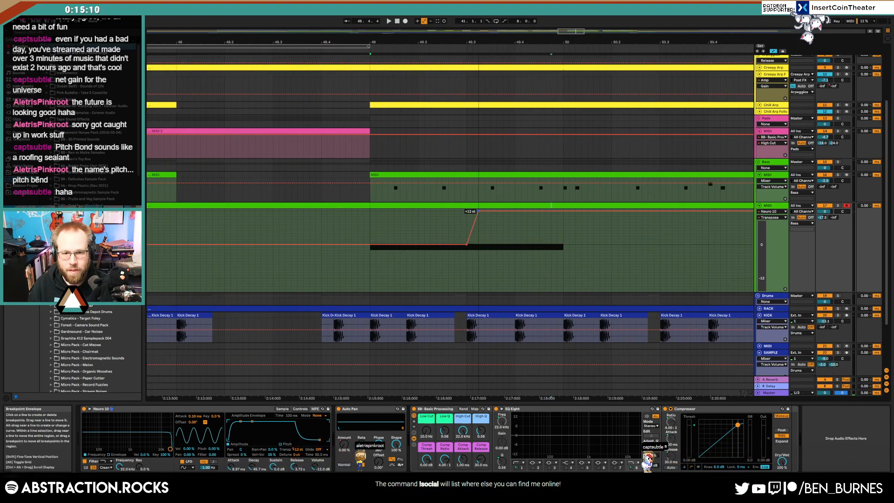
{"action": "left_click", "coordinate": [369, 221]}
{"action": "key", "text": "space"}
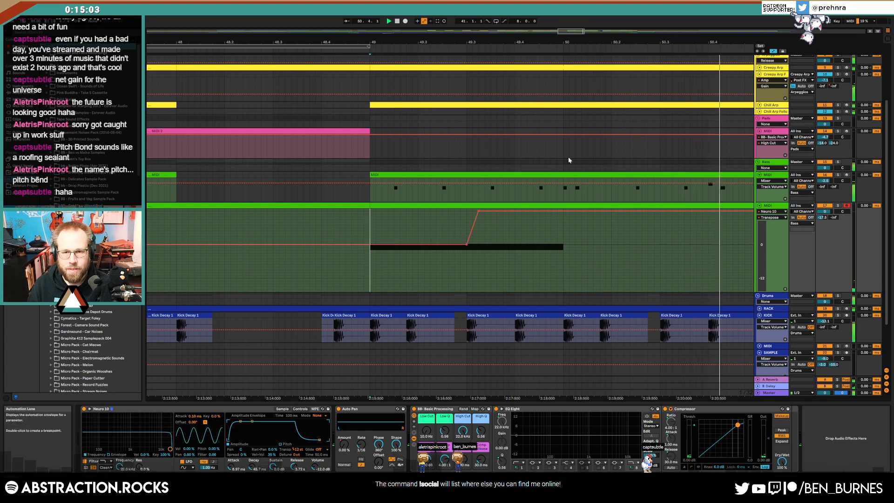
Drop the Transpose automation back to 0 st at beat 3 of bar 50 and replay from bar 49.
{"action": "key", "text": "space"}
{"action": "left_click_drag", "start_coordinate": [574, 32], "coordinate": [575, 22]}
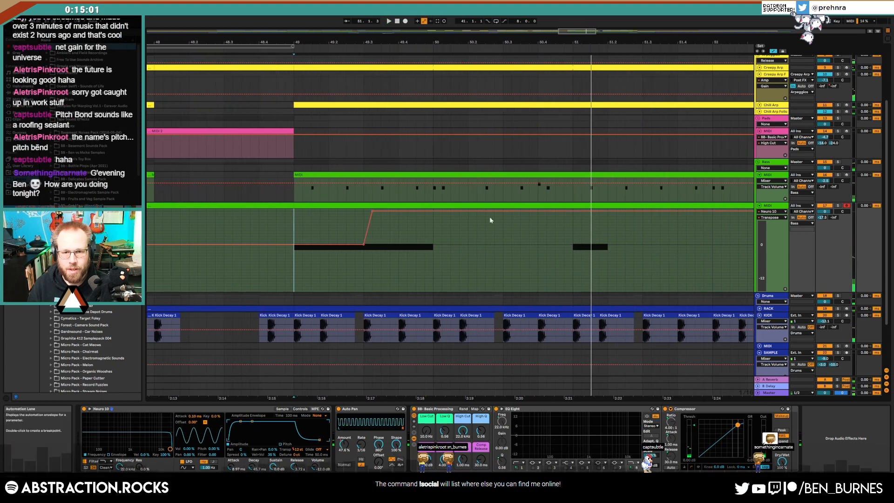
{"action": "left_click_drag", "start_coordinate": [503, 211], "coordinate": [502, 244]}
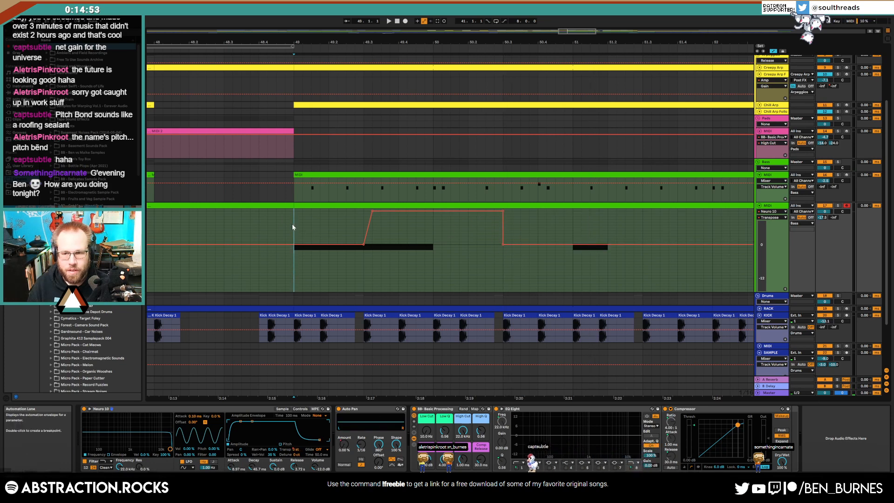
{"action": "key", "text": "space"}
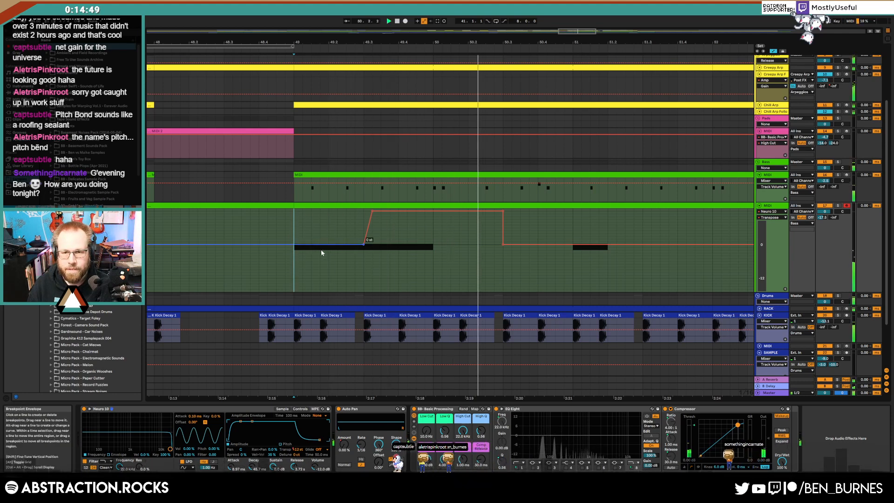
Stop playback and copy the Transpose automation of bars 49 to 51 onto the long bass note at bar 53.
{"action": "scroll", "coordinate": [502, 263], "scroll_direction": "down", "scroll_amount": 3}
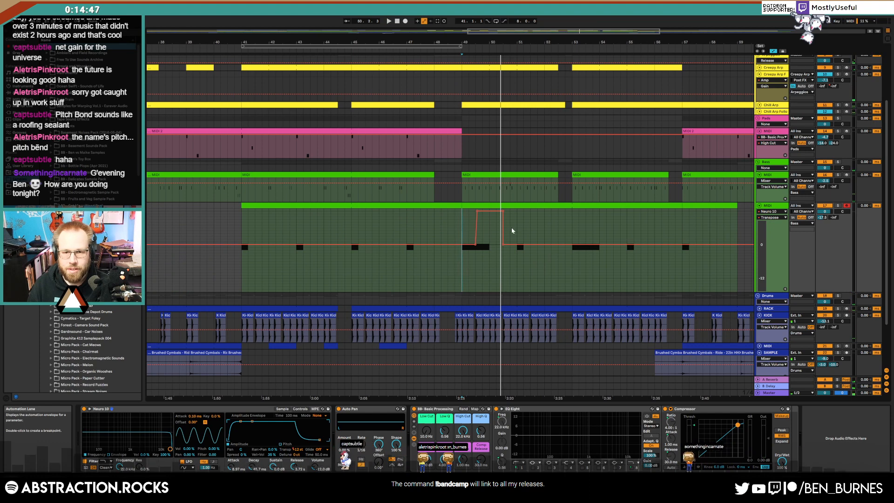
{"action": "left_click_drag", "start_coordinate": [515, 227], "coordinate": [458, 228]}
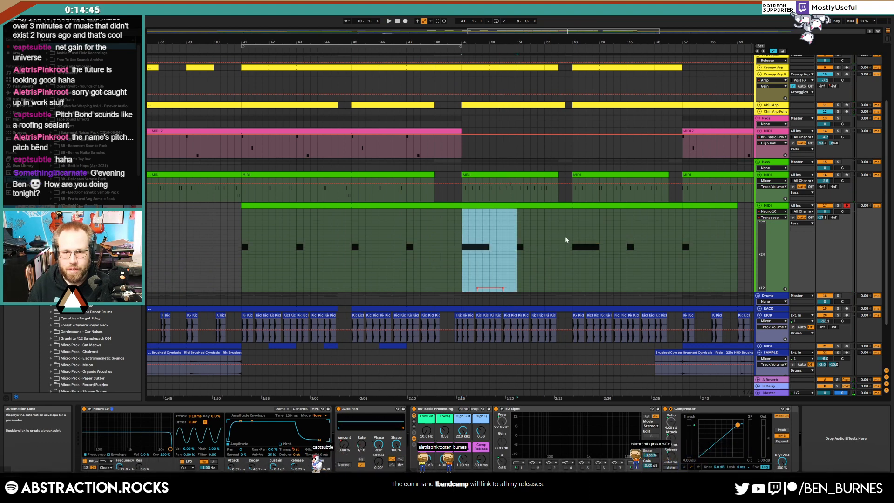
{"action": "left_click_drag", "start_coordinate": [570, 239], "coordinate": [627, 239]}
{"action": "left_click", "coordinate": [443, 247]}
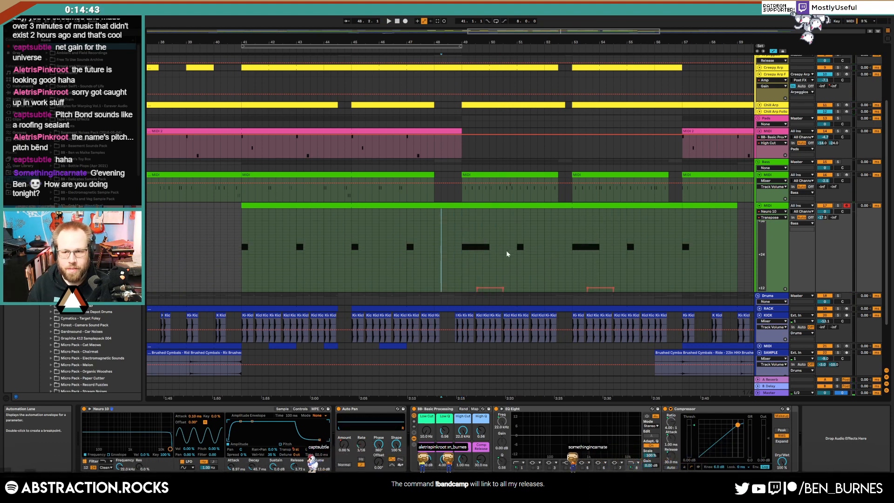
Hide the automation lanes, shrink the lower Bass track to its former height and lower that track's volume slightly.
{"action": "key", "text": "a"}
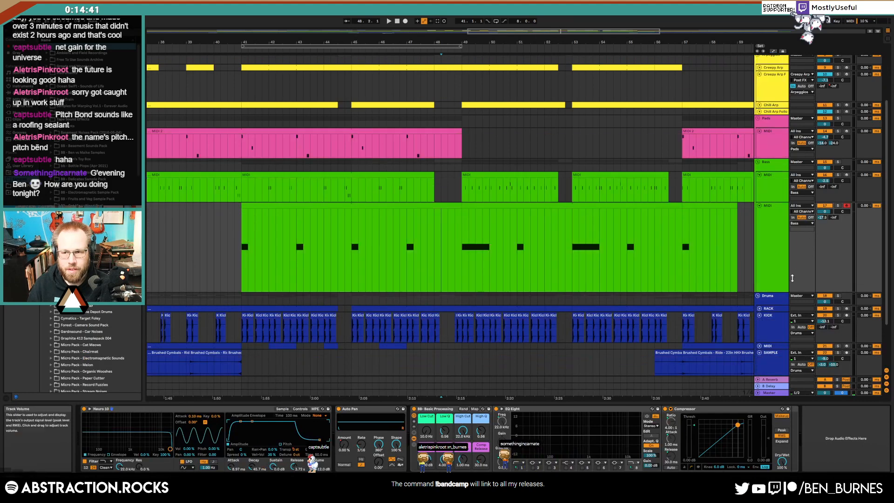
{"action": "left_click_drag", "start_coordinate": [782, 292], "coordinate": [785, 234]}
{"action": "left_click_drag", "start_coordinate": [825, 211], "coordinate": [825, 219]}
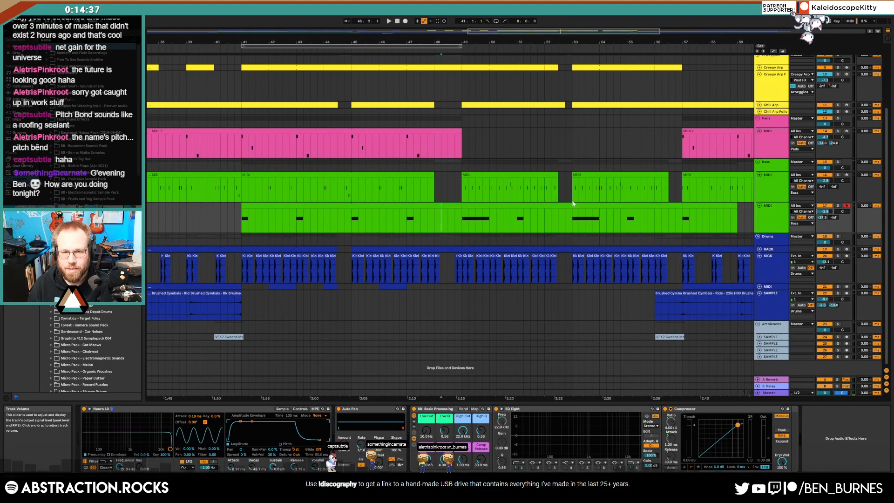
Show the whole arrangement, play from bar 41 and lower the lower Bass track's volume further to about -4.4 dB.
{"action": "key", "text": "w"}
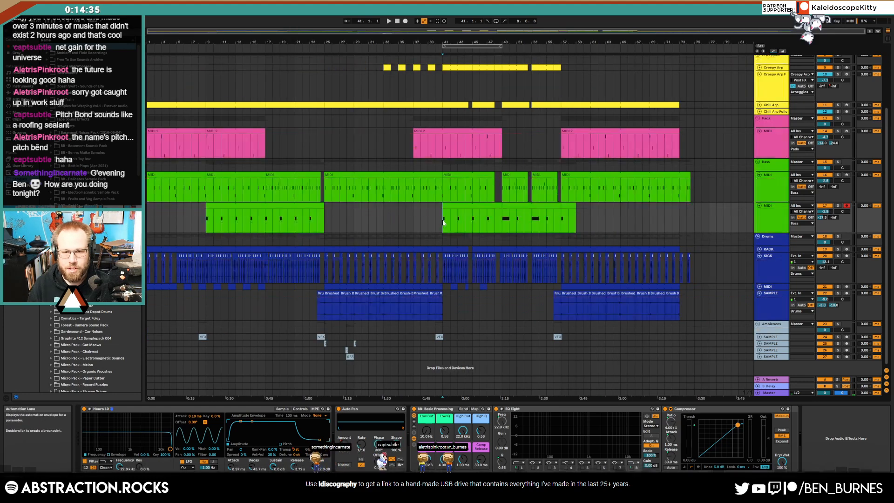
{"action": "key", "text": "space"}
{"action": "left_click", "coordinate": [777, 393]}
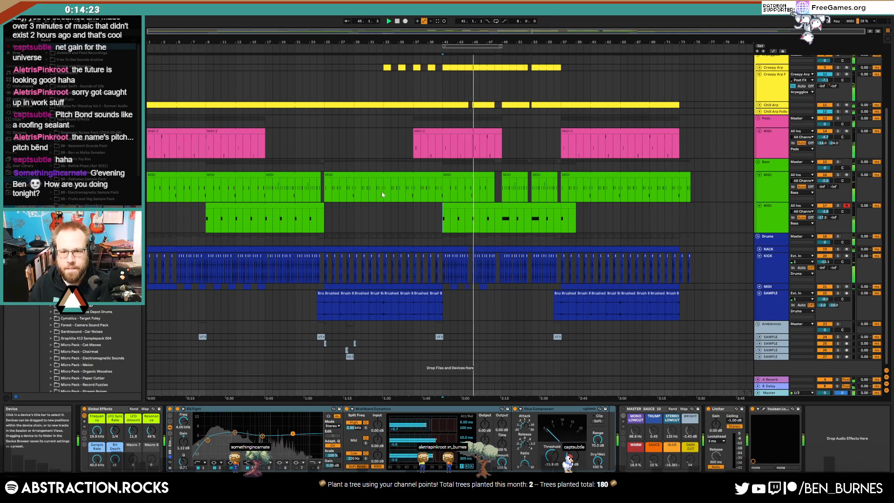
{"action": "double_click", "coordinate": [460, 222]}
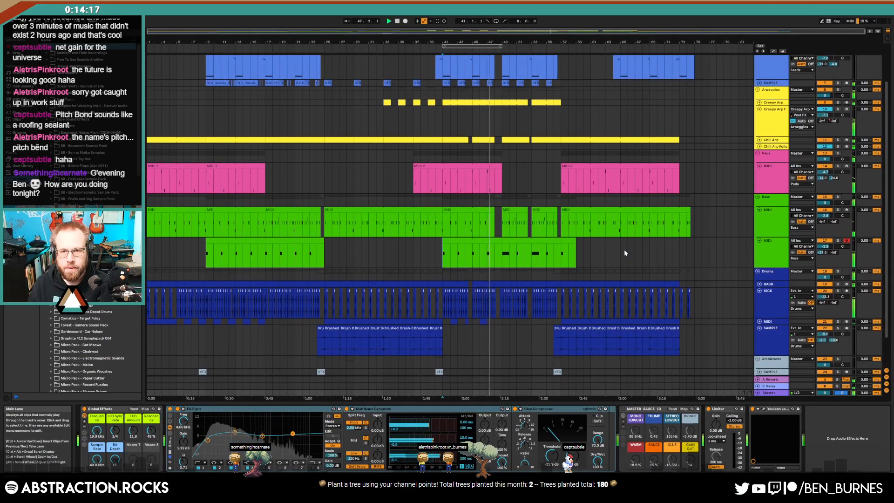
{"action": "scroll", "coordinate": [624, 249], "scroll_direction": "up", "scroll_amount": 3}
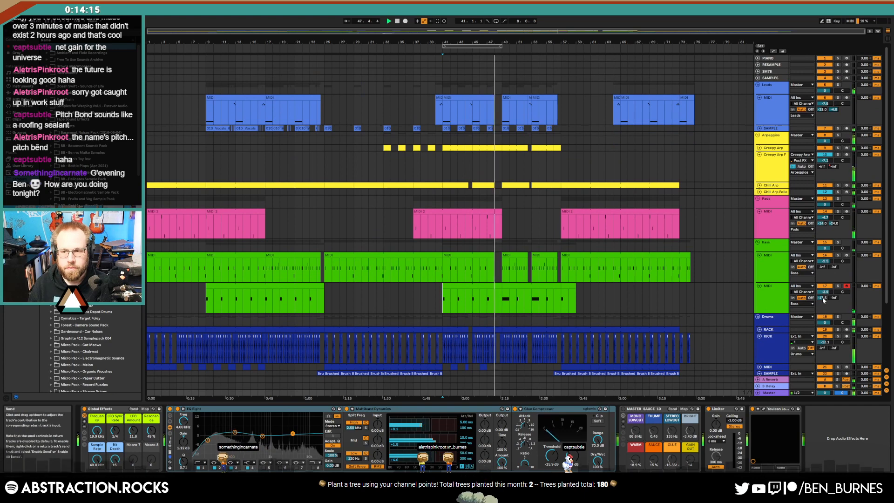
{"action": "left_click_drag", "start_coordinate": [825, 291], "coordinate": [825, 293]}
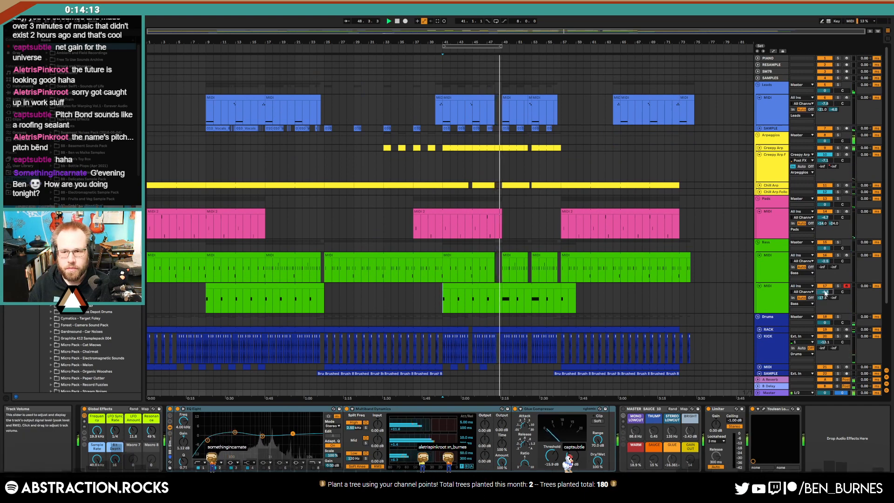
{"action": "left_click", "coordinate": [779, 298]}
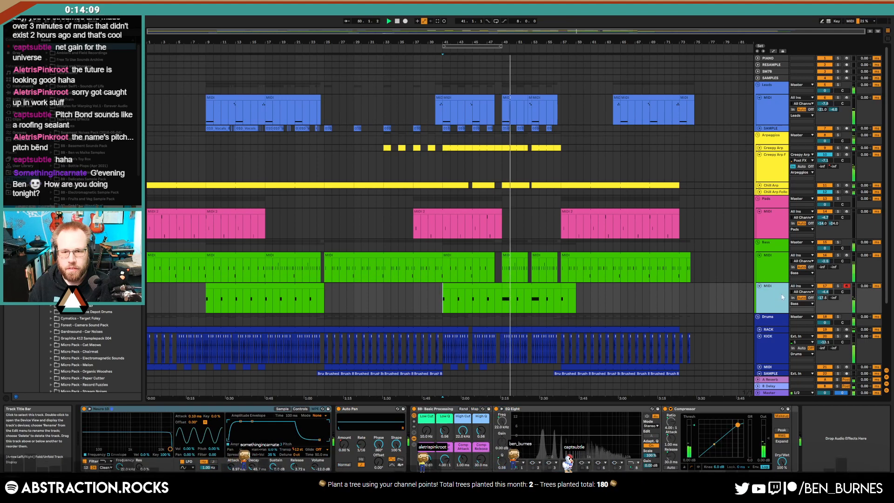
Add short notes C4, D#4, G3, A#3, D#3, G3 and D3 at the end of bar 52 in the lower Bass clip, shifted one grid step earlier.
{"action": "left_click", "coordinate": [523, 301]}
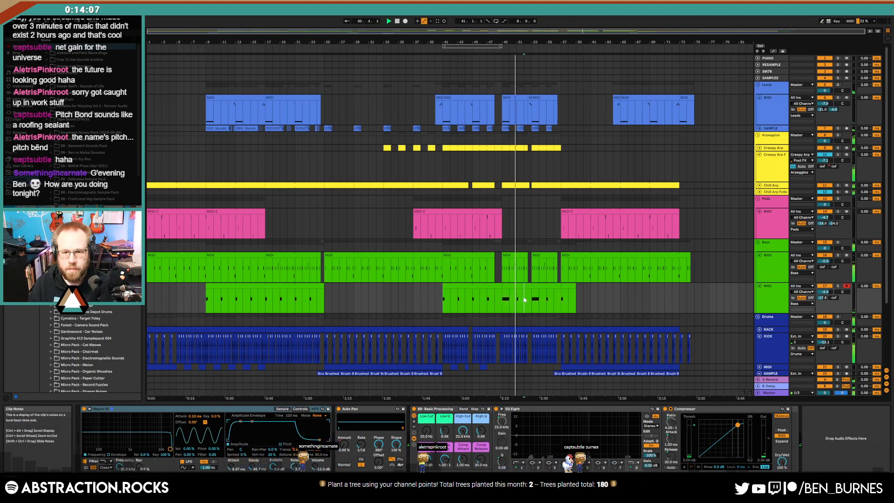
{"action": "double_click", "coordinate": [524, 301]}
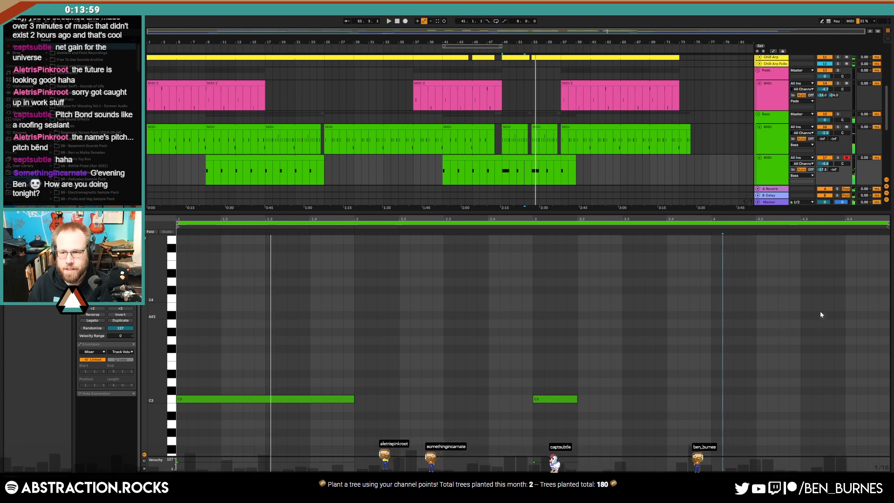
{"action": "double_click", "coordinate": [816, 299]}
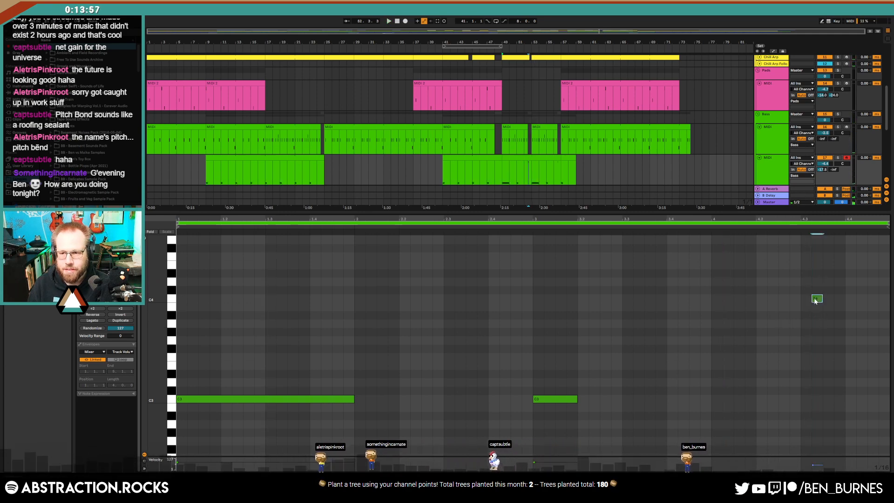
{"action": "double_click", "coordinate": [838, 340]}
{"action": "double_click", "coordinate": [850, 315]}
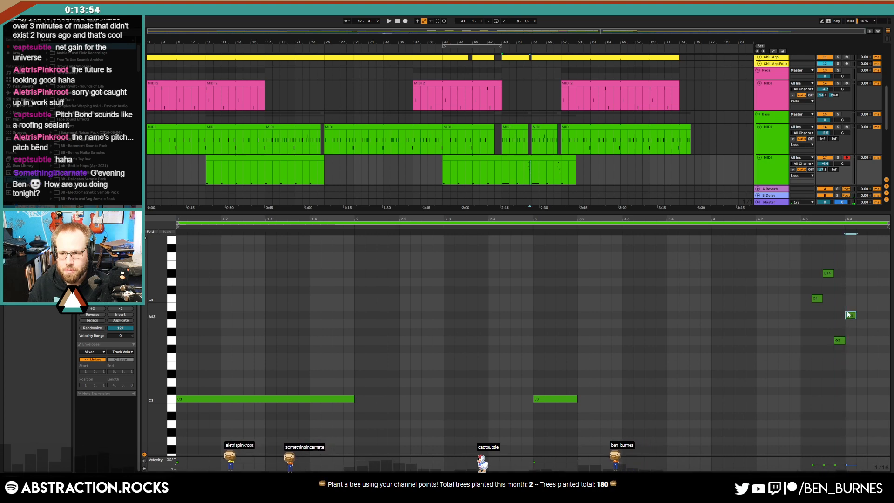
{"action": "double_click", "coordinate": [861, 374]}
{"action": "double_click", "coordinate": [870, 340]}
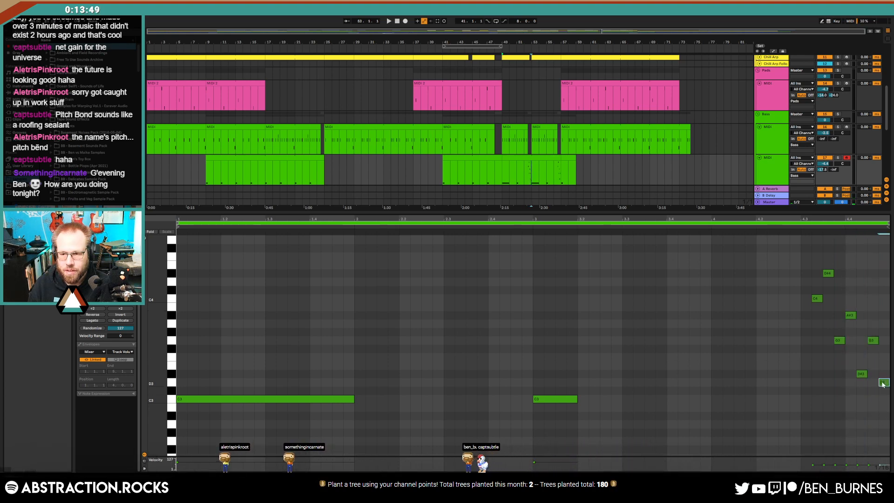
{"action": "left_click_drag", "start_coordinate": [787, 241], "coordinate": [889, 403]}
{"action": "key", "text": "Left"}
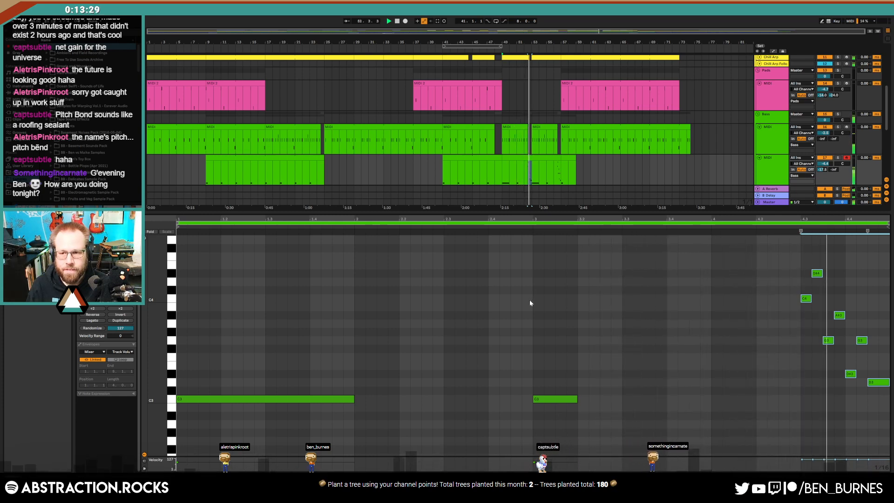
Delete the newly added run of short notes from the lower Bass clip and return to the device view.
{"action": "left_click_drag", "start_coordinate": [802, 259], "coordinate": [886, 404]}
{"action": "key", "text": "Delete"}
{"action": "key", "text": "shift+Tab"}
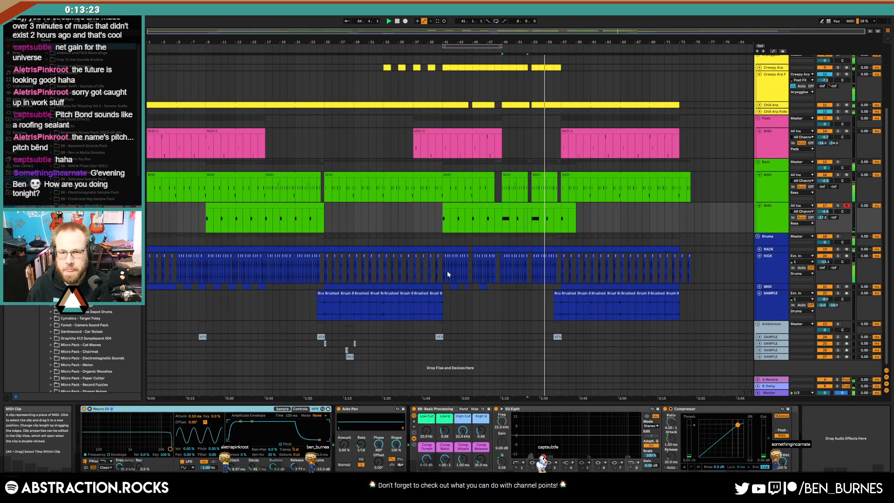
Extend the lower Bass clip to bar 65 and automate its High Cut to drop sharply at bar 57 and keep falling gradually.
{"action": "left_click", "coordinate": [565, 208]}
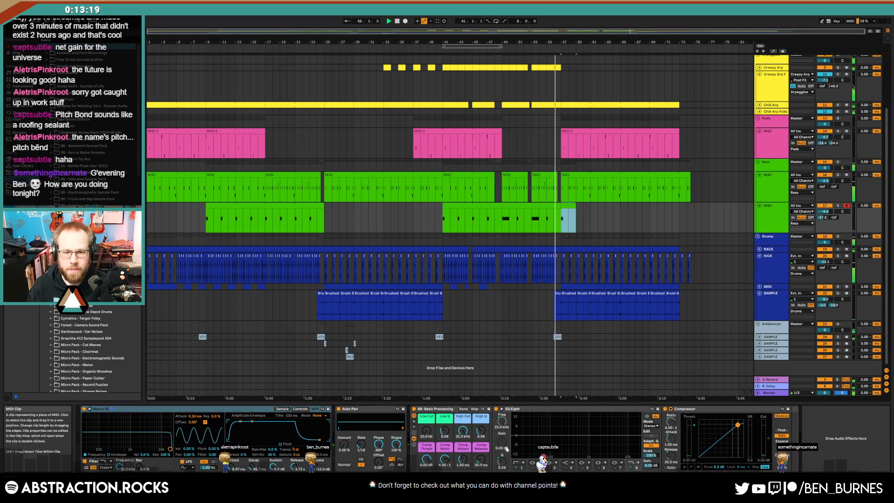
{"action": "key", "text": "a"}
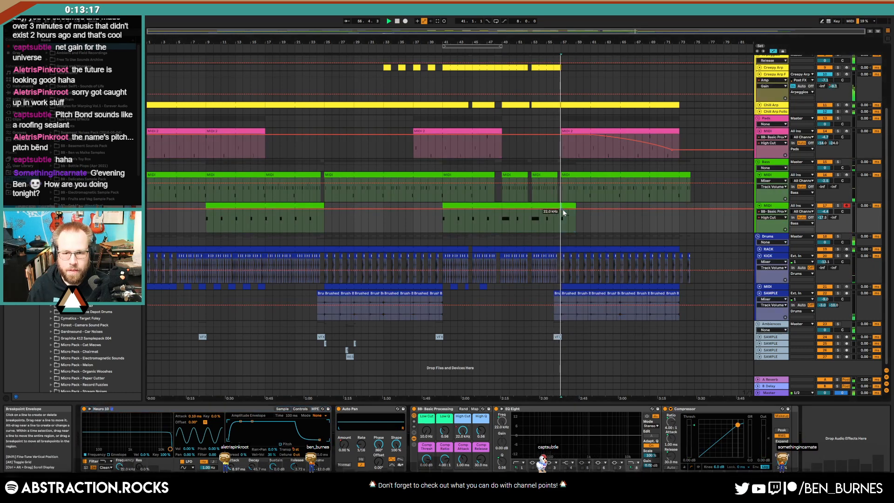
{"action": "left_click_drag", "start_coordinate": [562, 210], "coordinate": [606, 226]}
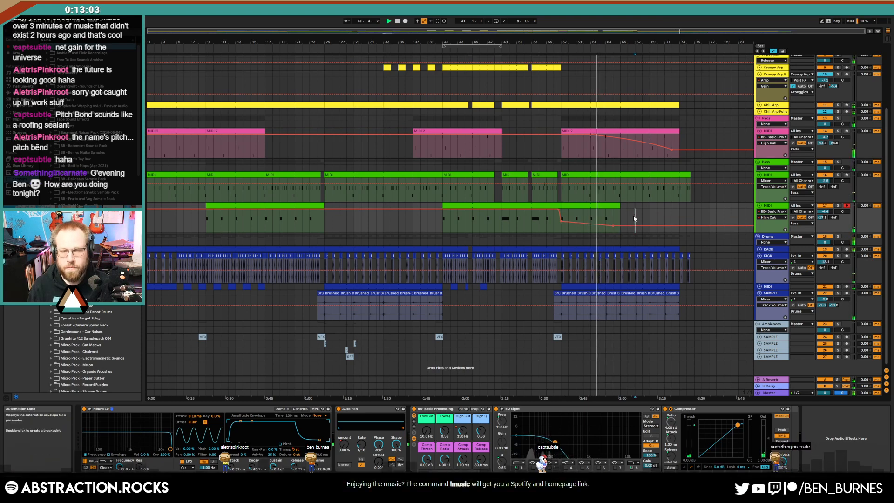
Hide the automation lanes and lower the volume of the brushed cymbals SAMPLE track.
{"action": "key", "text": "a"}
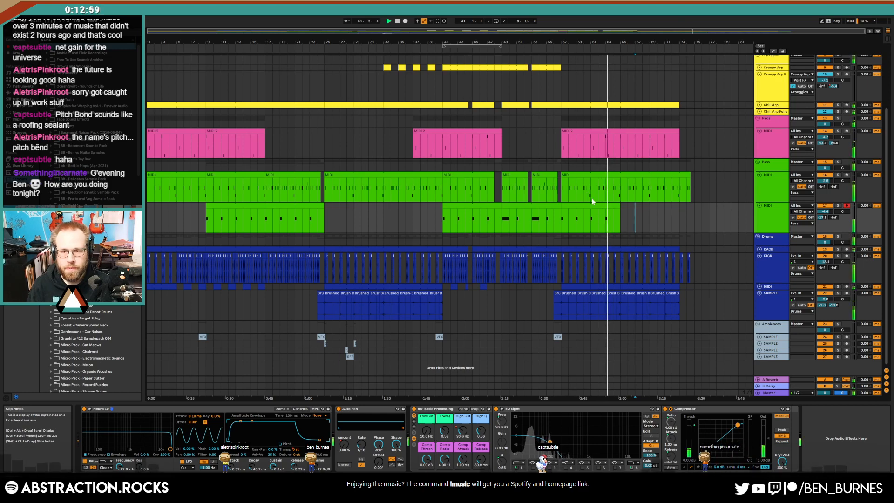
{"action": "left_click_drag", "start_coordinate": [824, 300], "coordinate": [824, 305]}
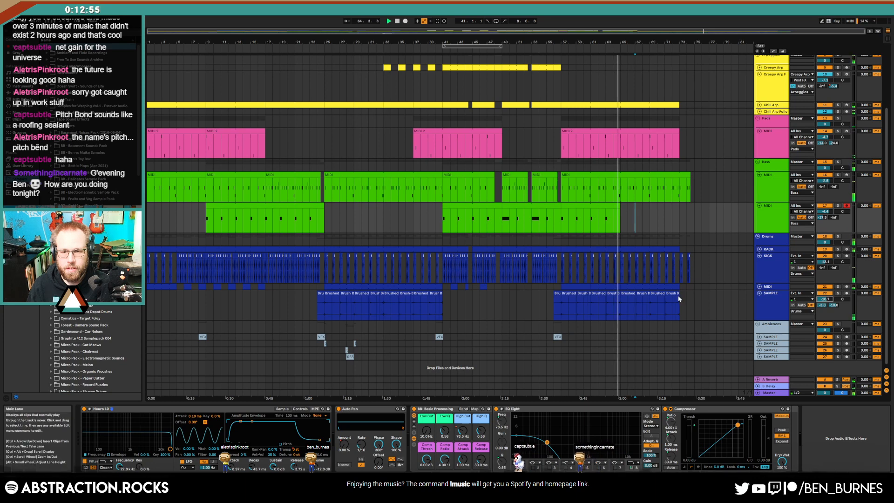
Unfold the Drums MIDI track and extend its clip starting at bar 57 to bar 73, replacing the denser clips after it.
{"action": "left_click", "coordinate": [759, 287]}
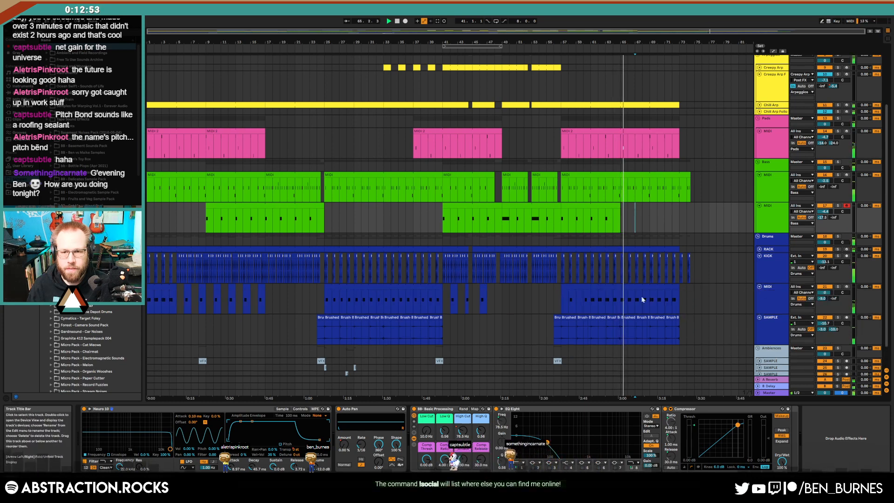
{"action": "left_click", "coordinate": [578, 287]}
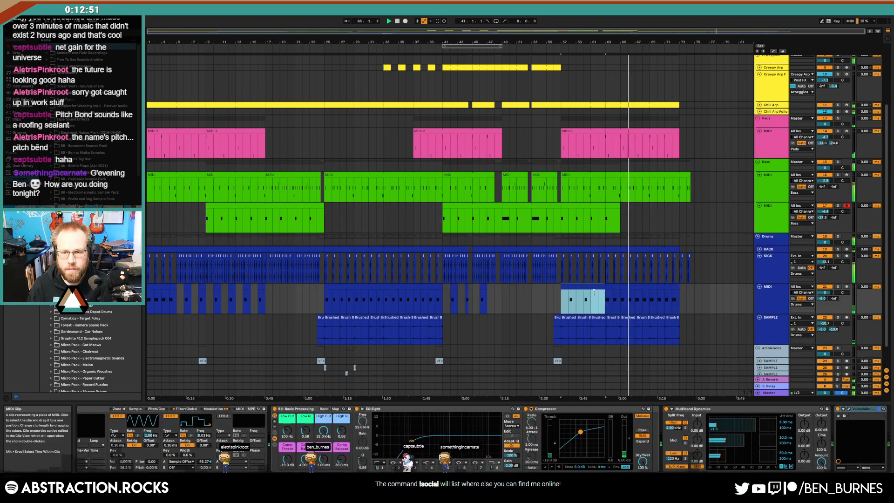
{"action": "key", "text": "shift+Tab"}
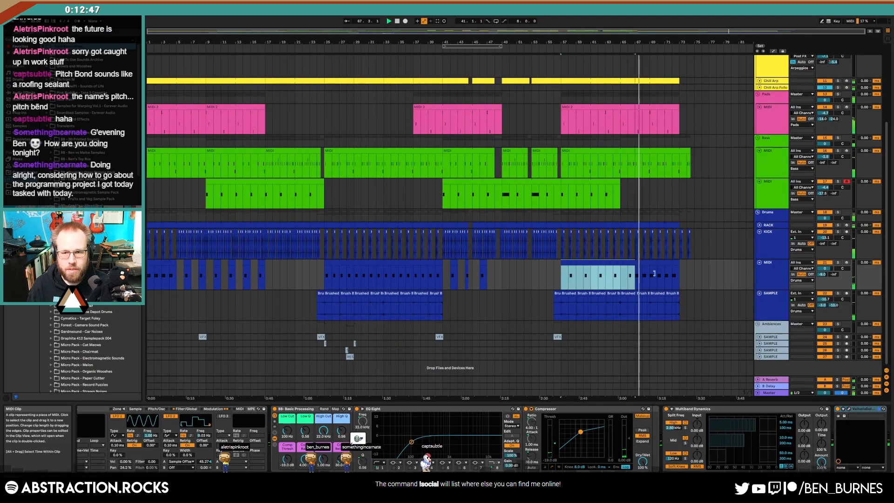
{"action": "left_click_drag", "start_coordinate": [654, 273], "coordinate": [677, 273]}
{"action": "key", "text": "shift+Tab"}
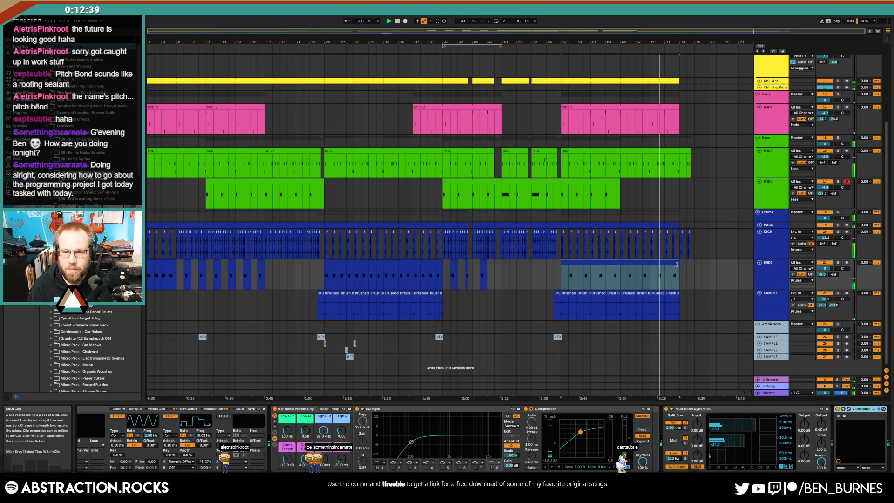
Extend the Drums MIDI clip to bar 75 and trim it back to bar 73.
{"action": "left_click_drag", "start_coordinate": [678, 264], "coordinate": [695, 264]}
{"action": "scroll", "coordinate": [697, 248], "scroll_direction": "up", "scroll_amount": 3}
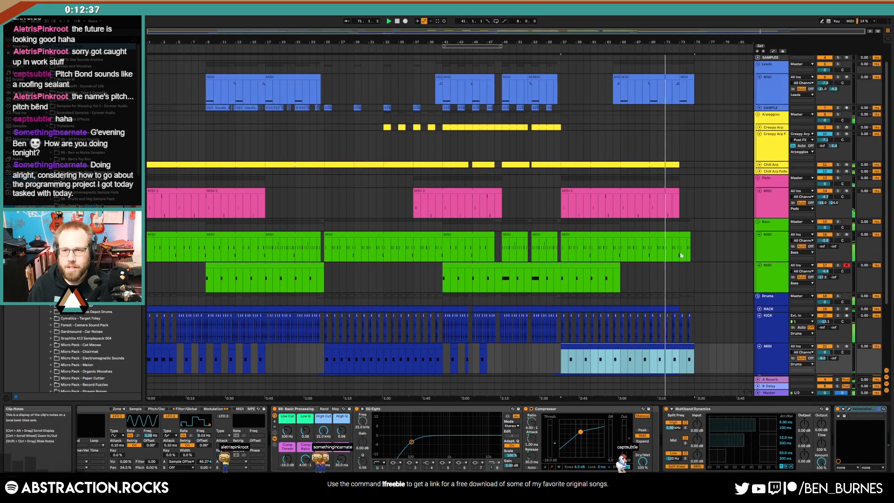
{"action": "scroll", "coordinate": [681, 254], "scroll_direction": "down", "scroll_amount": 3}
{"action": "left_click", "coordinate": [694, 277]}
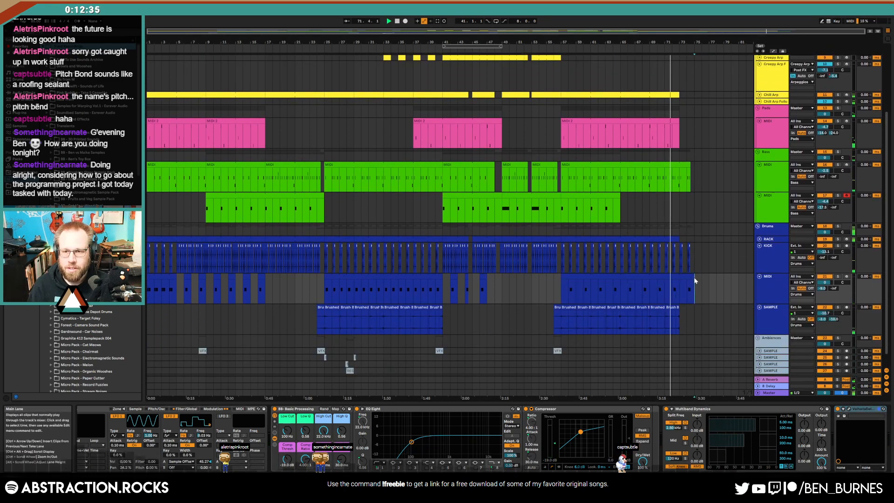
{"action": "left_click_drag", "start_coordinate": [694, 277], "coordinate": [679, 275]}
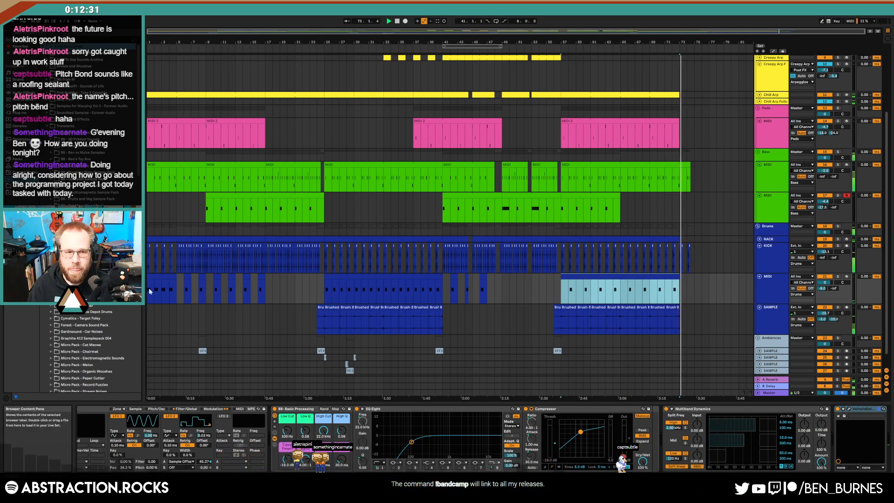
Try filling bars 73 and 74 with a copy of the opening Drums MIDI clip, play across it and open its notes.
{"action": "left_click", "coordinate": [682, 289]}
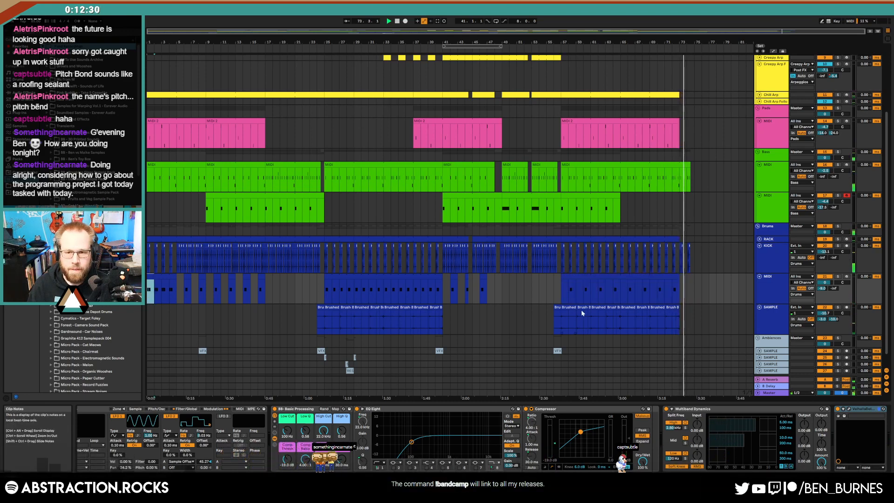
{"action": "left_click", "coordinate": [675, 290]}
{"action": "key", "text": "space"}
{"action": "key", "text": "space"}
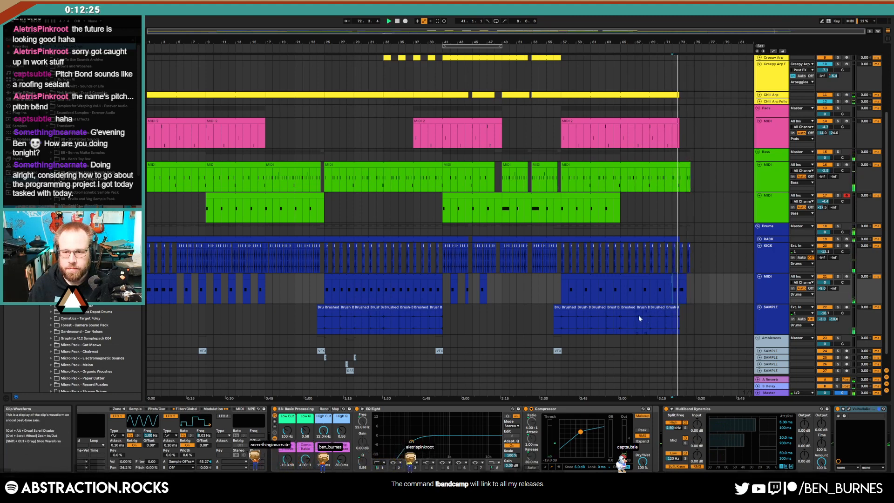
{"action": "left_click", "coordinate": [683, 277]}
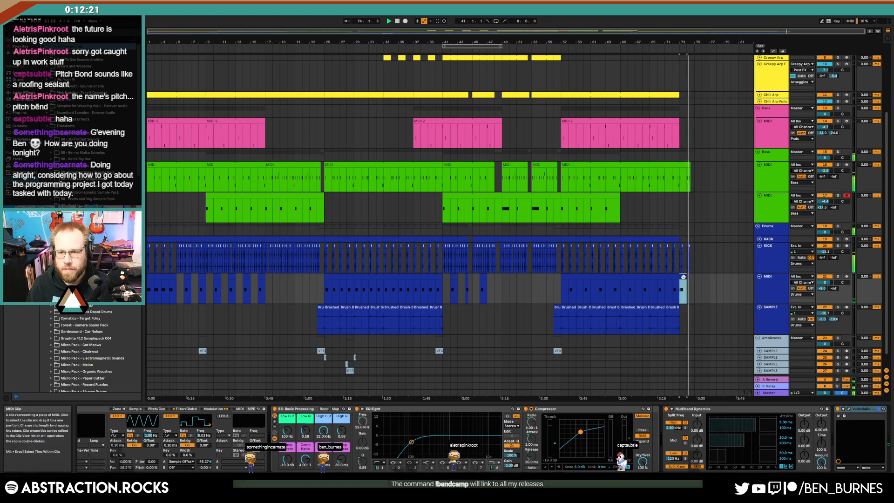
{"action": "double_click", "coordinate": [683, 276]}
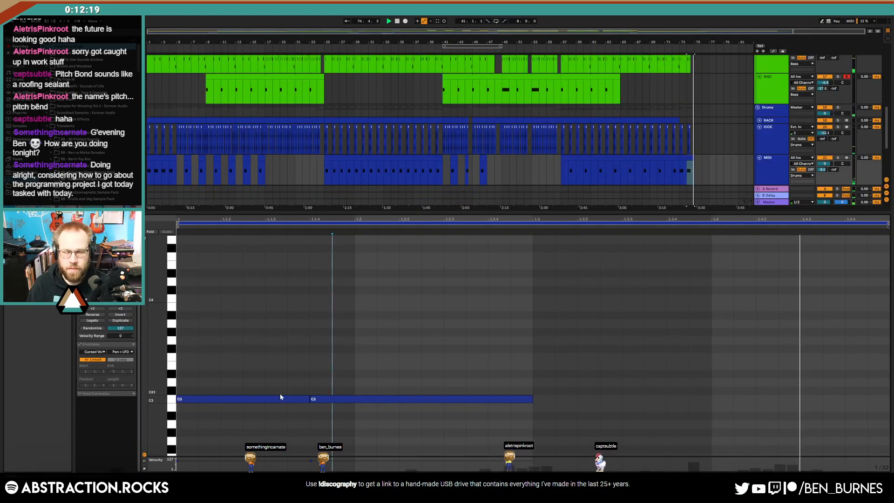
Extend the Drums MIDI clip from bar 57 over the copied clips to bar 75, stop playback and close the note editor.
{"action": "left_click", "coordinate": [680, 158]}
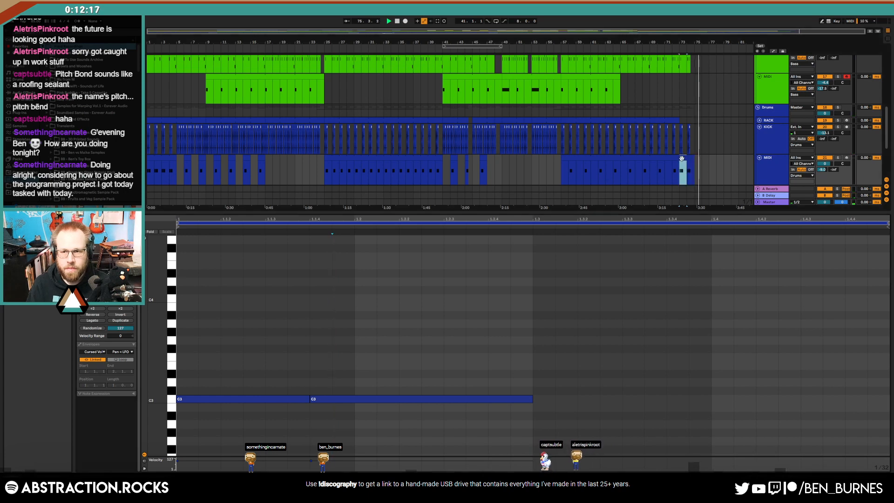
{"action": "left_click_drag", "start_coordinate": [677, 158], "coordinate": [697, 160]}
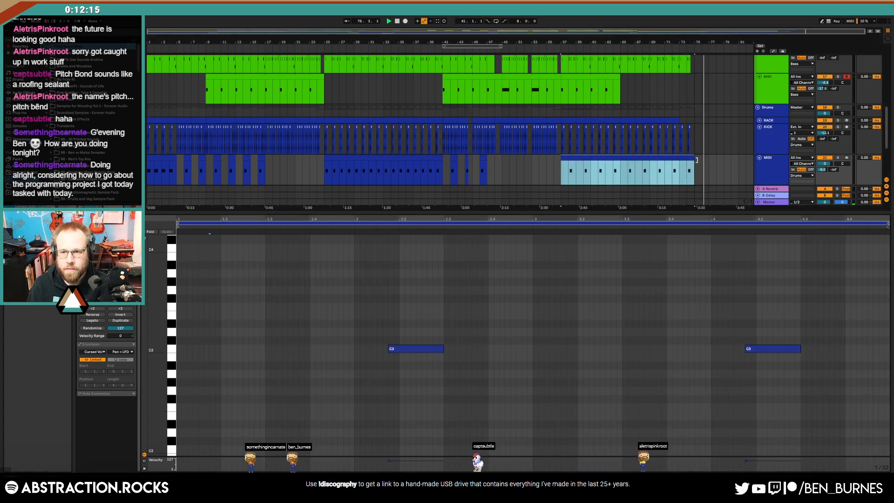
{"action": "scroll", "coordinate": [697, 161], "scroll_direction": "up", "scroll_amount": 8}
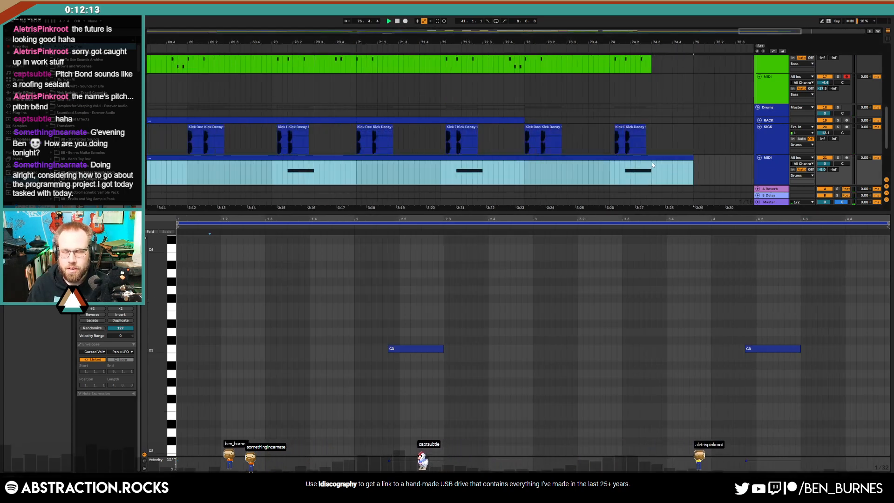
{"action": "scroll", "coordinate": [651, 170], "scroll_direction": "down", "scroll_amount": 10}
{"action": "key", "text": "space"}
{"action": "key", "text": "shift+Tab"}
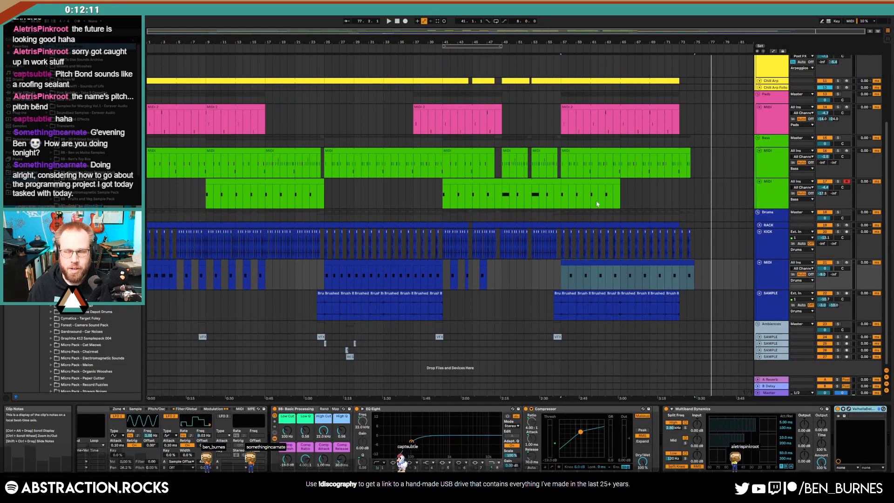
Return the playback position to bar 1 and fold the unfolded tracks in the Leads, Arpeggios and Pads groups.
{"action": "left_click", "coordinate": [397, 21]}
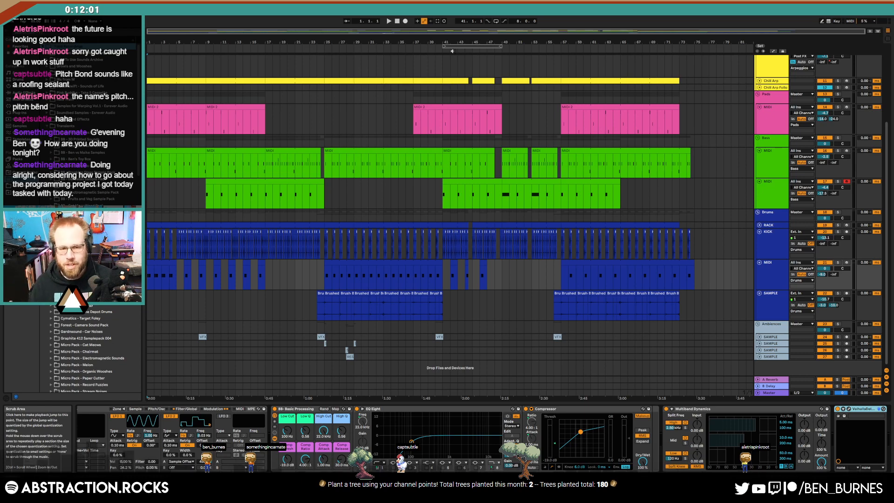
{"action": "scroll", "coordinate": [329, 97], "scroll_direction": "up", "scroll_amount": 5}
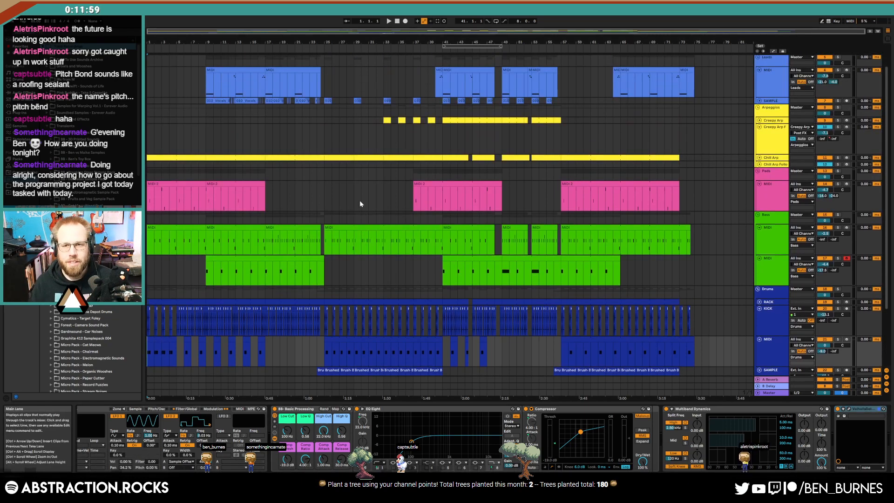
{"action": "left_click", "coordinate": [759, 97]}
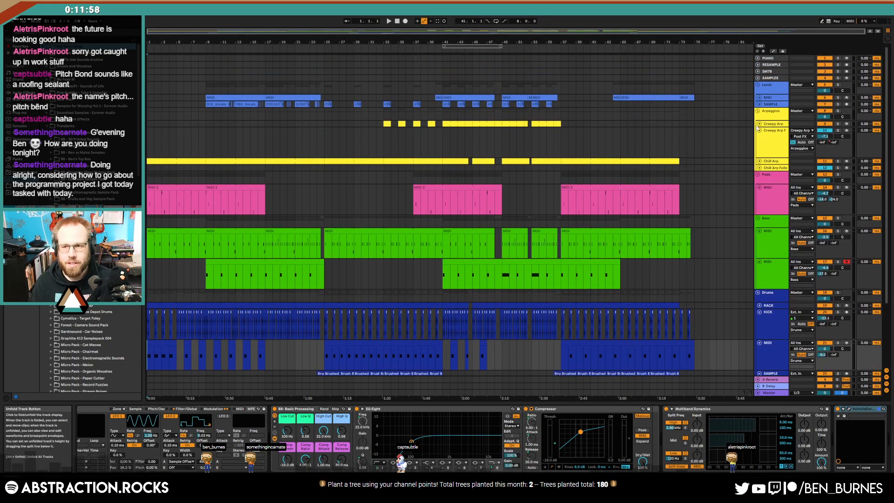
{"action": "left_click", "coordinate": [760, 130]}
{"action": "left_click", "coordinate": [759, 163]}
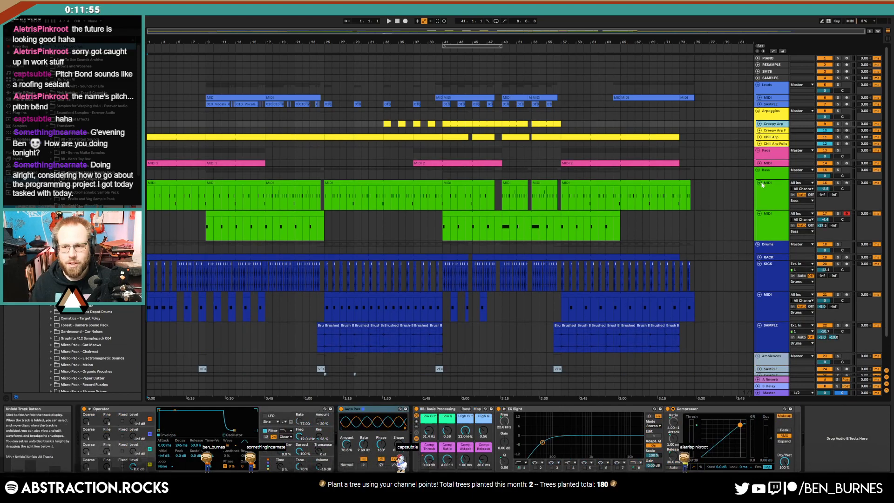
Fold both Bass MIDI tracks and the KICK, MIDI and SAMPLE tracks in the Drums group.
{"action": "left_click", "coordinate": [760, 182]}
{"action": "left_click", "coordinate": [759, 189]}
{"action": "left_click", "coordinate": [757, 227]}
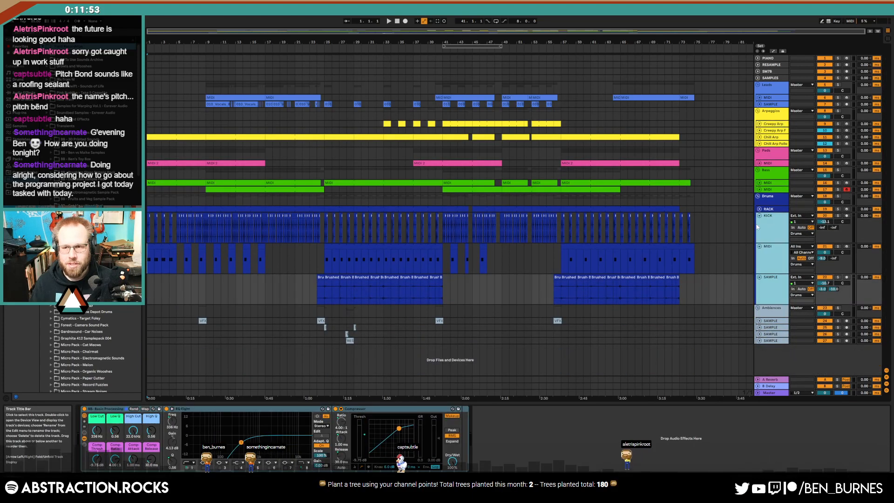
{"action": "left_click", "coordinate": [759, 215]}
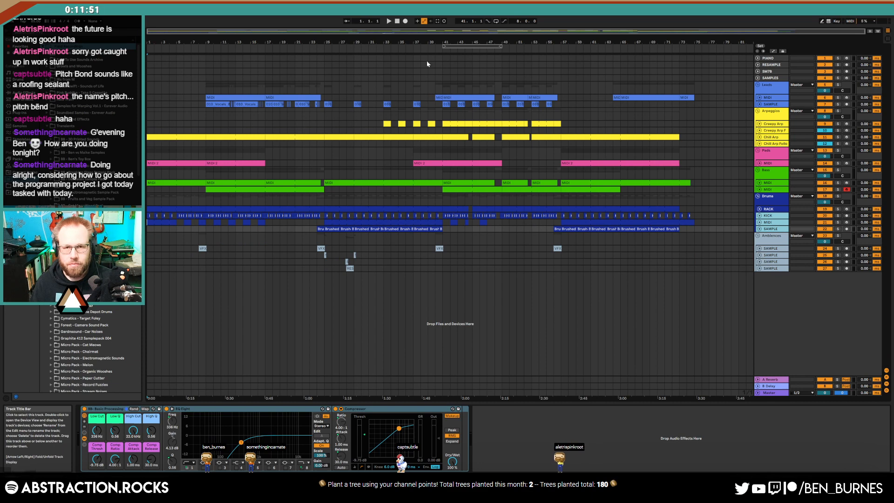